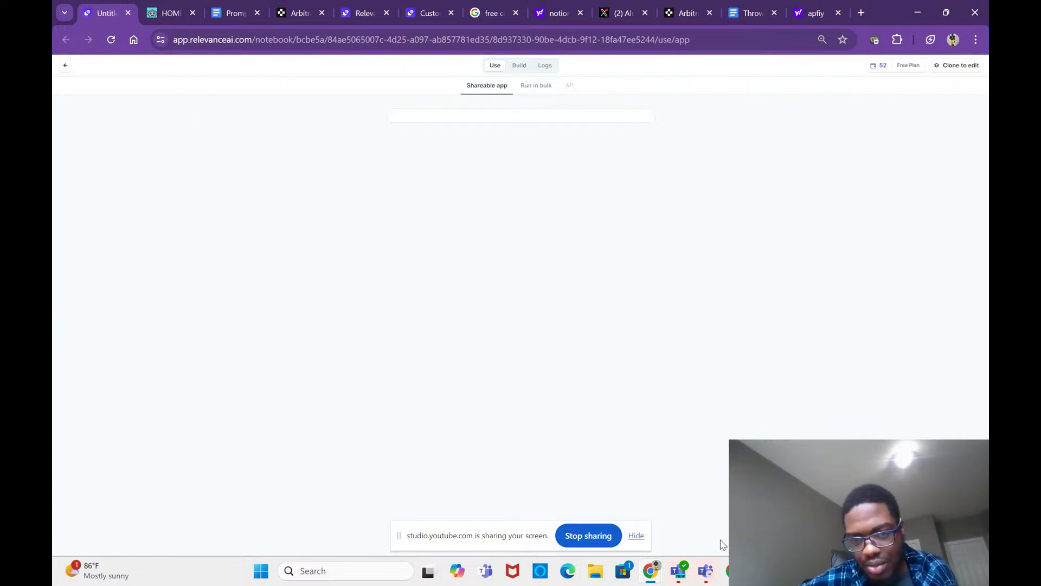
# Step: Return to the Relevance AI Tools list showing 'Scrape & summarize website' and 'Compare webpages'
pyautogui.moveTo(725, 572)
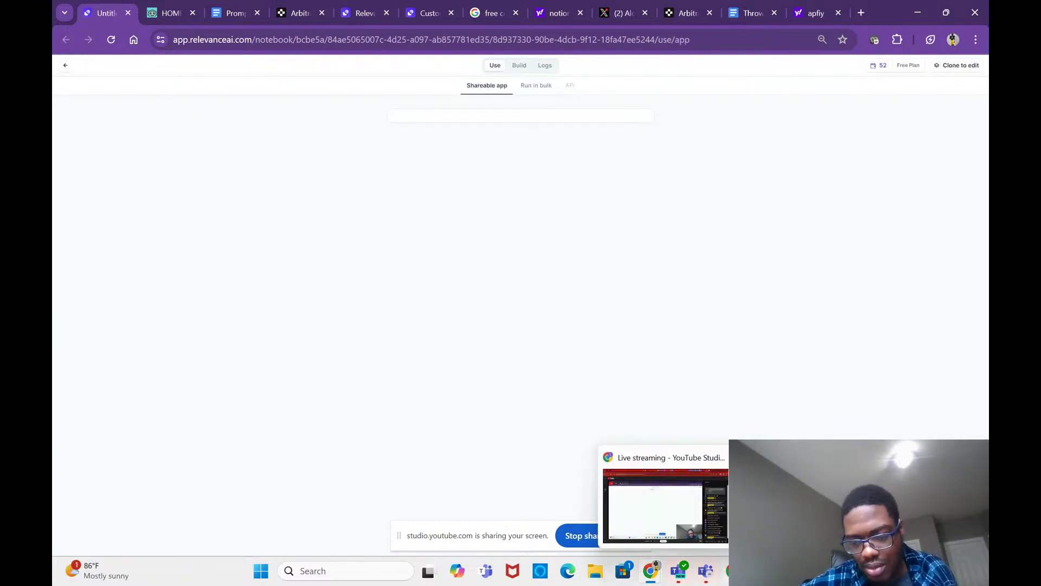
pyautogui.click(702, 509)
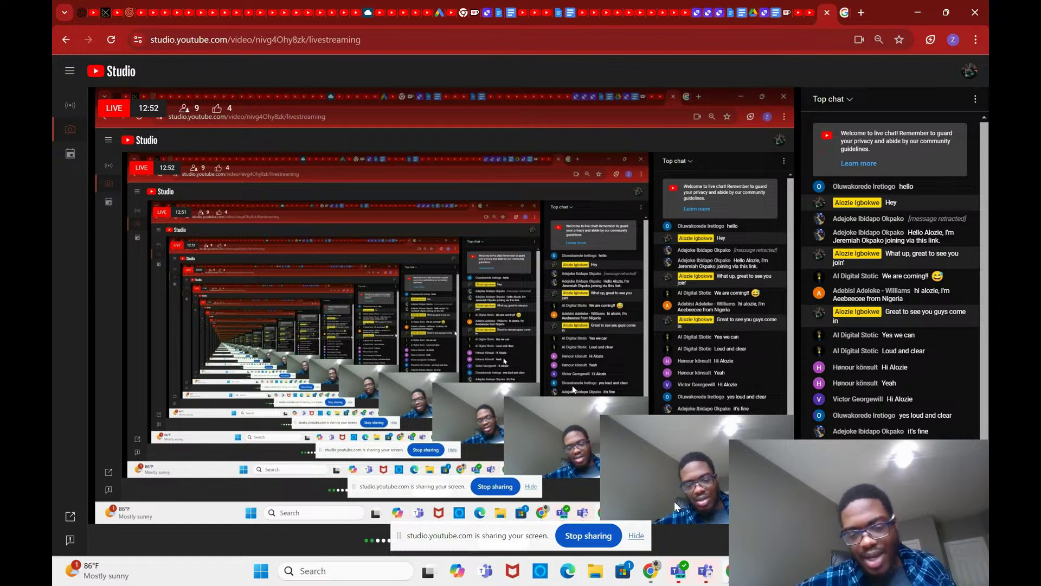
pyautogui.moveTo(663, 568)
pyautogui.moveTo(629, 525)
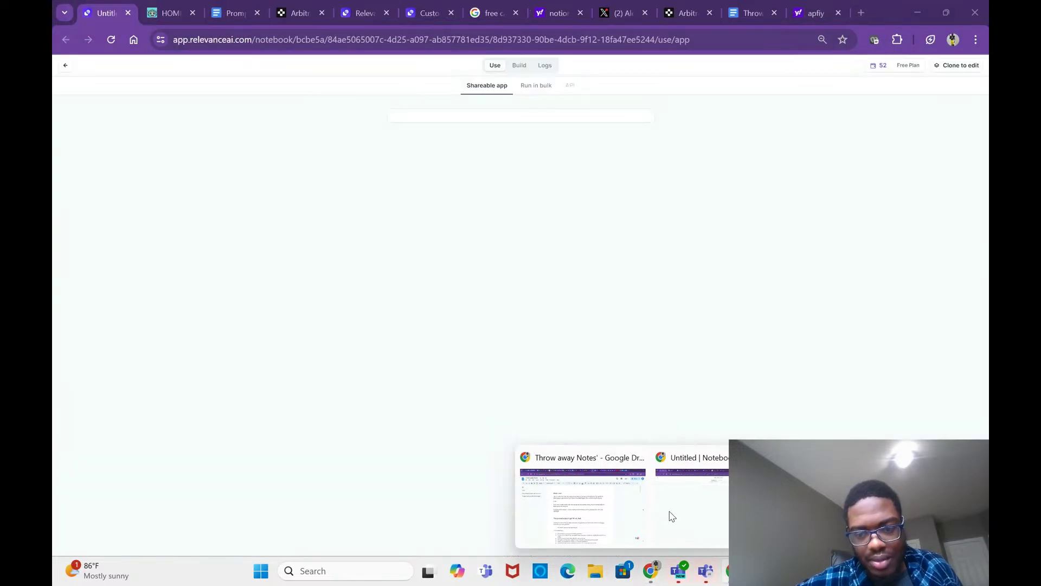
pyautogui.click(672, 517)
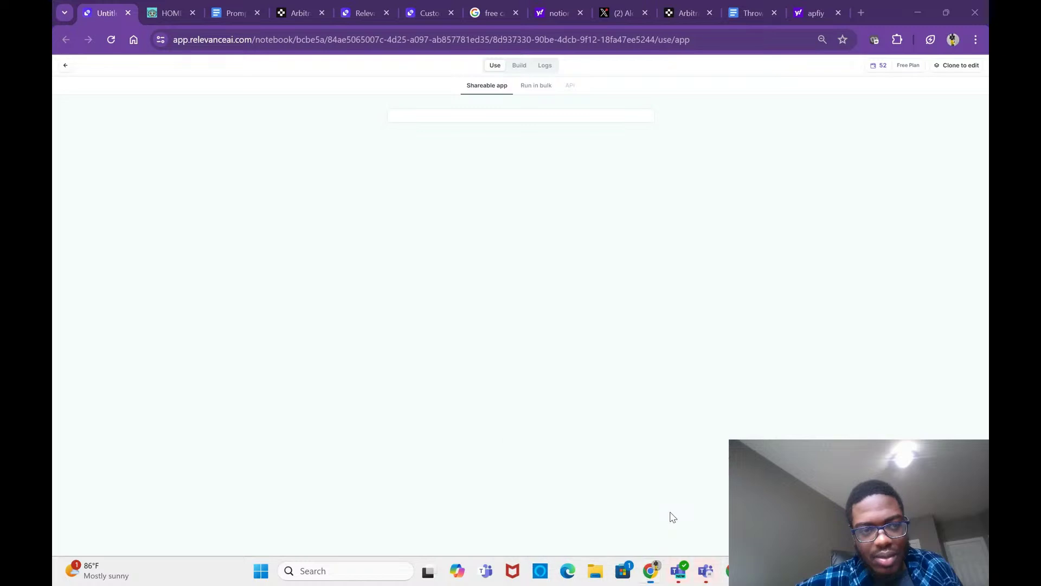
pyautogui.click(64, 65)
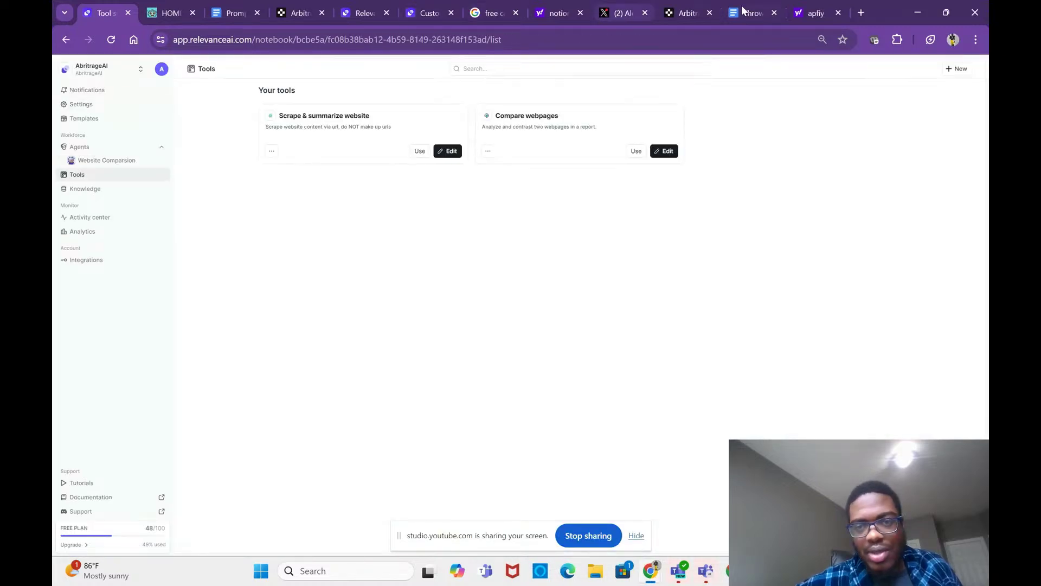
pyautogui.click(857, 12)
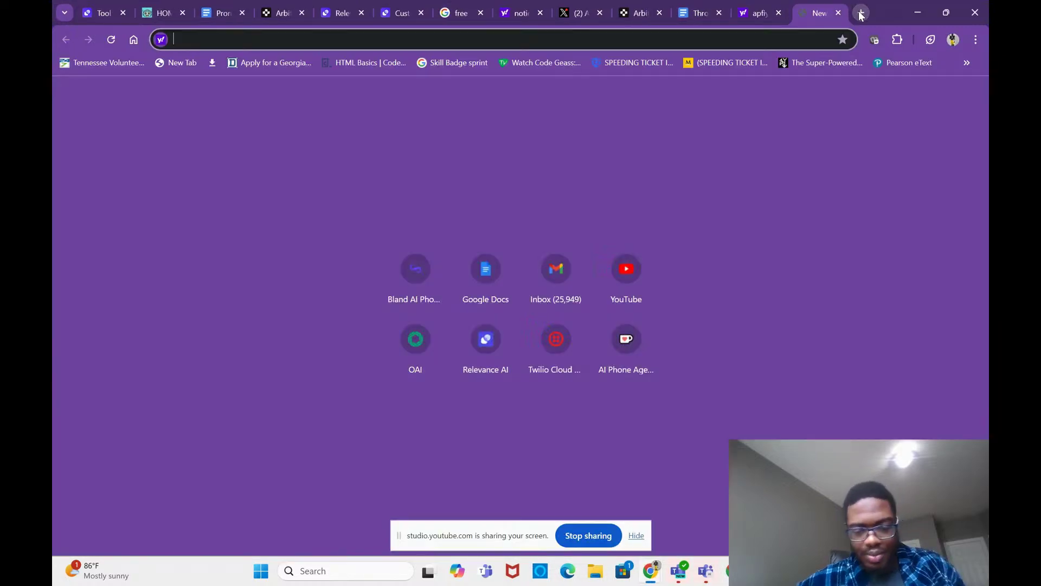
# Step: Go to oai-widget.com and open its assistants Dashboard
pyautogui.write('oai-widget.com')
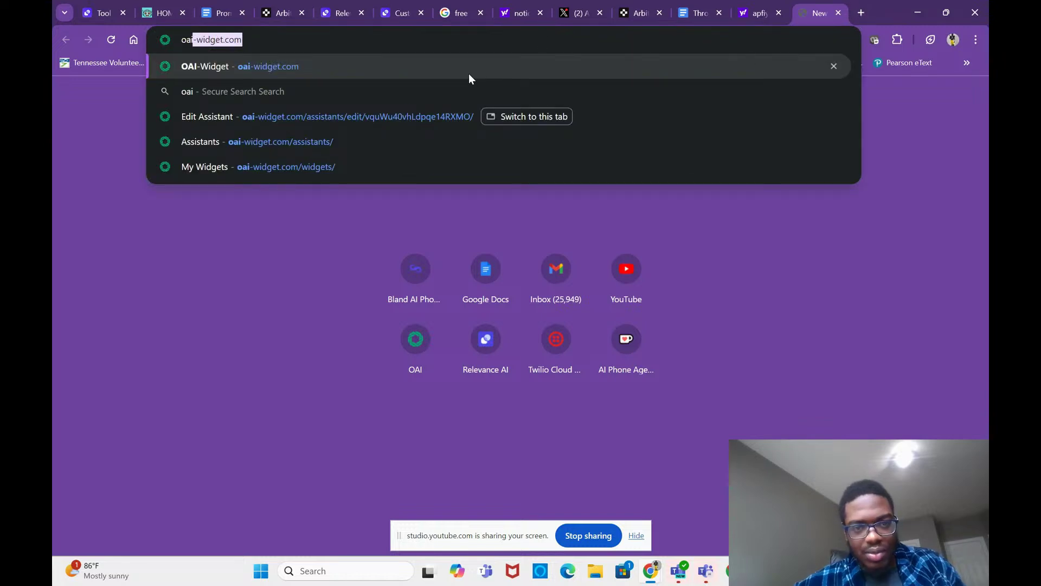
pyautogui.press('Return')
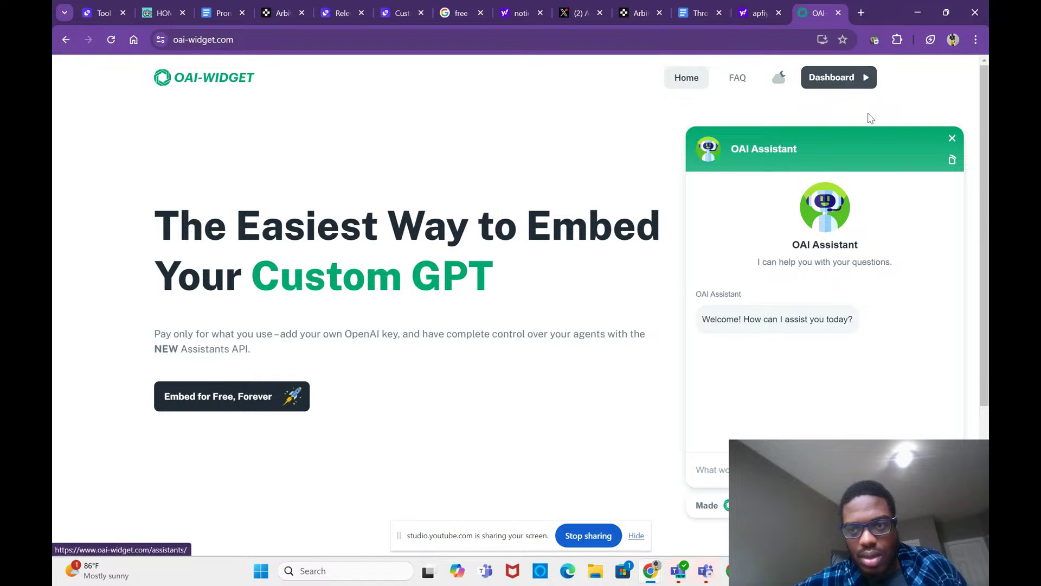
pyautogui.click(842, 81)
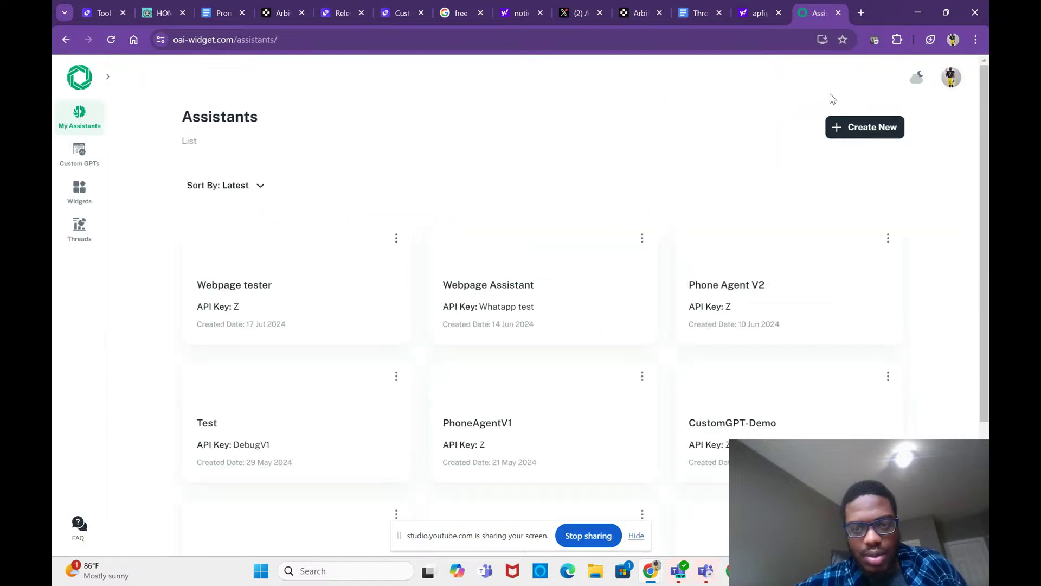
# Step: Create a new assistant using the saved API key Z
pyautogui.click(851, 128)
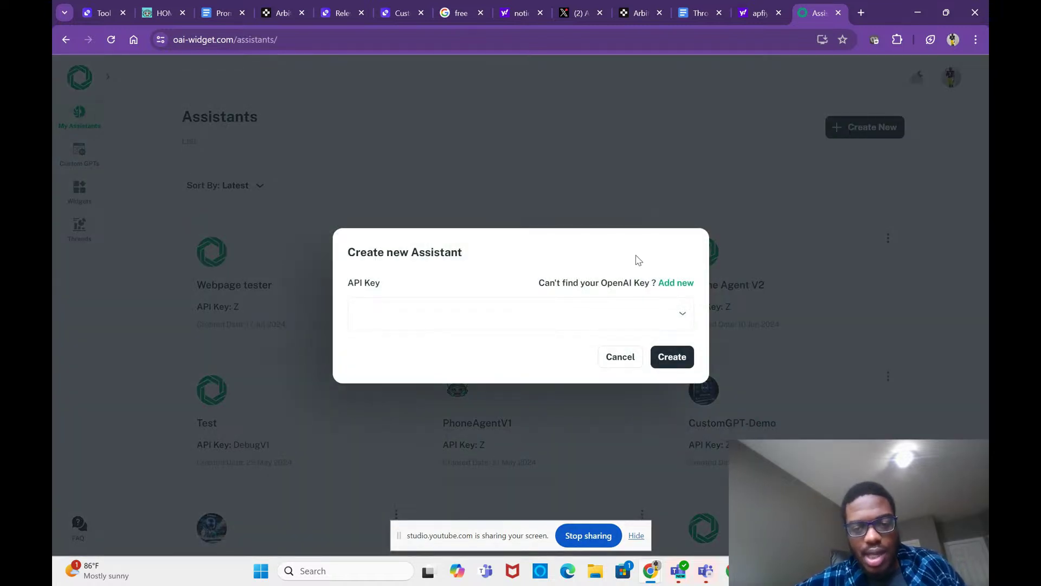
pyautogui.click(628, 311)
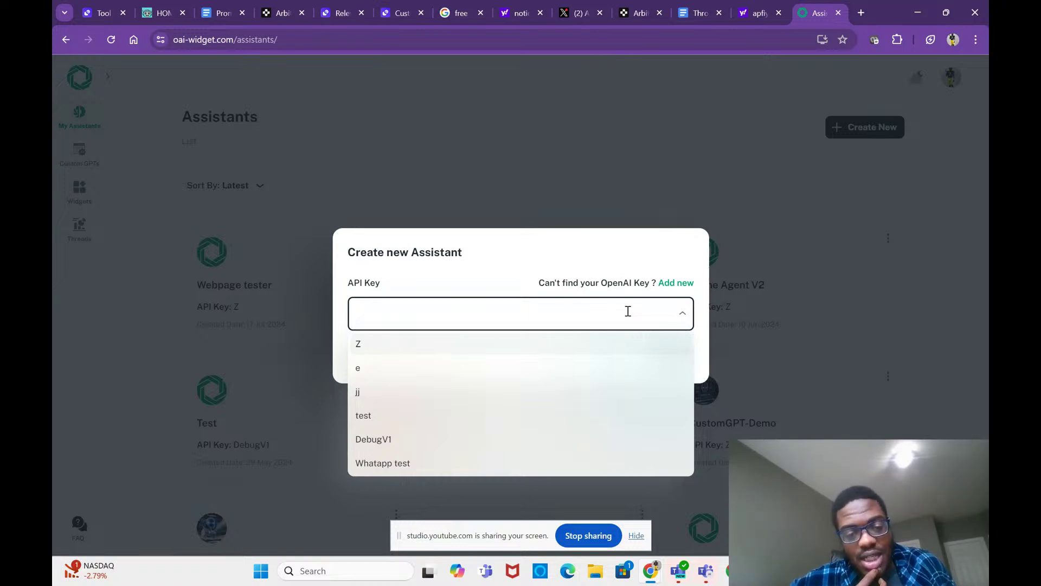
pyautogui.click(576, 347)
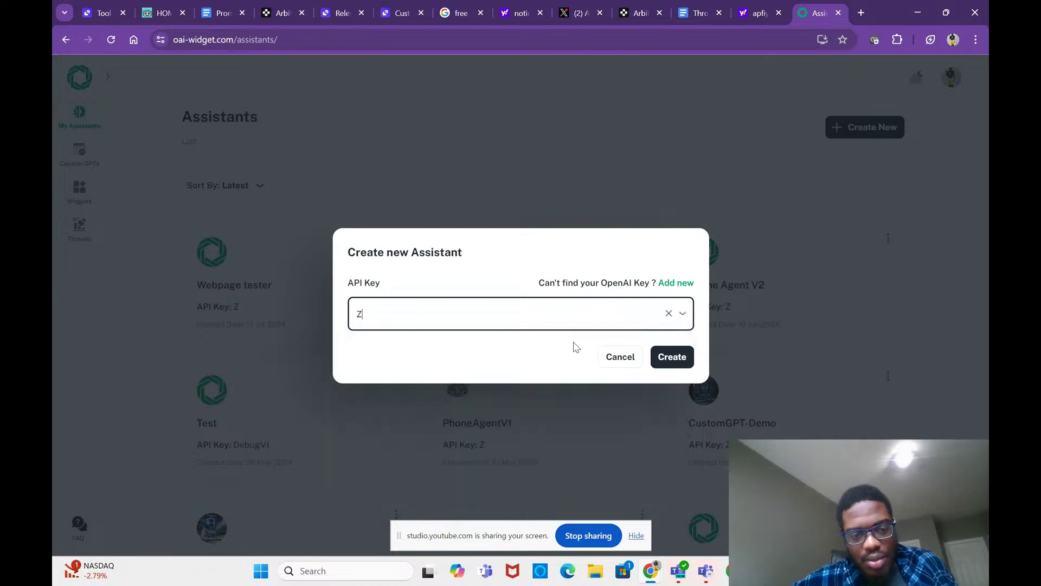
pyautogui.click(674, 356)
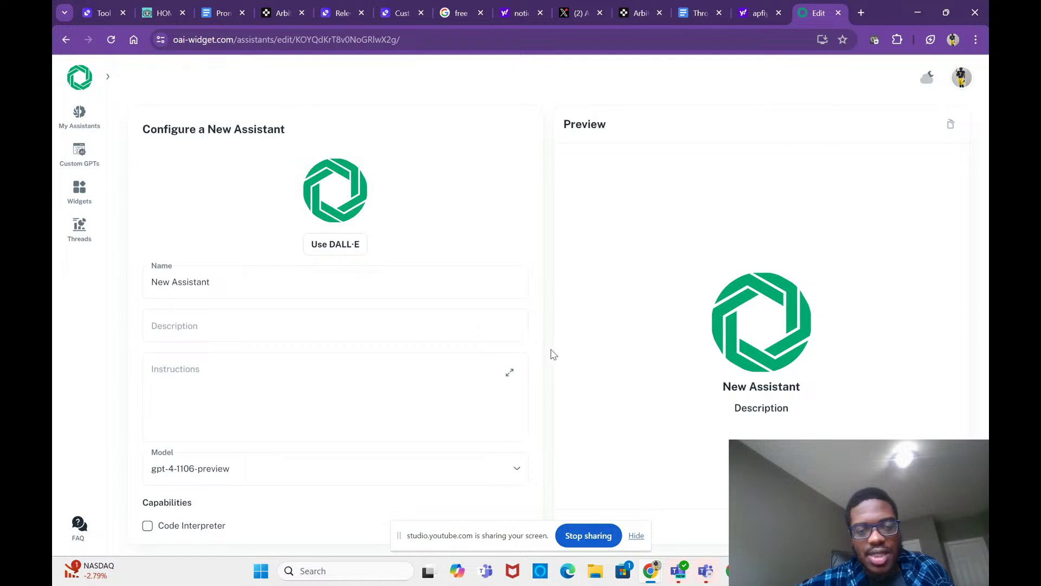
# Step: Scroll the 'New Assistant' configuration form down to its Capabilities and Knowledge settings
pyautogui.scroll(-1, 540, 337)
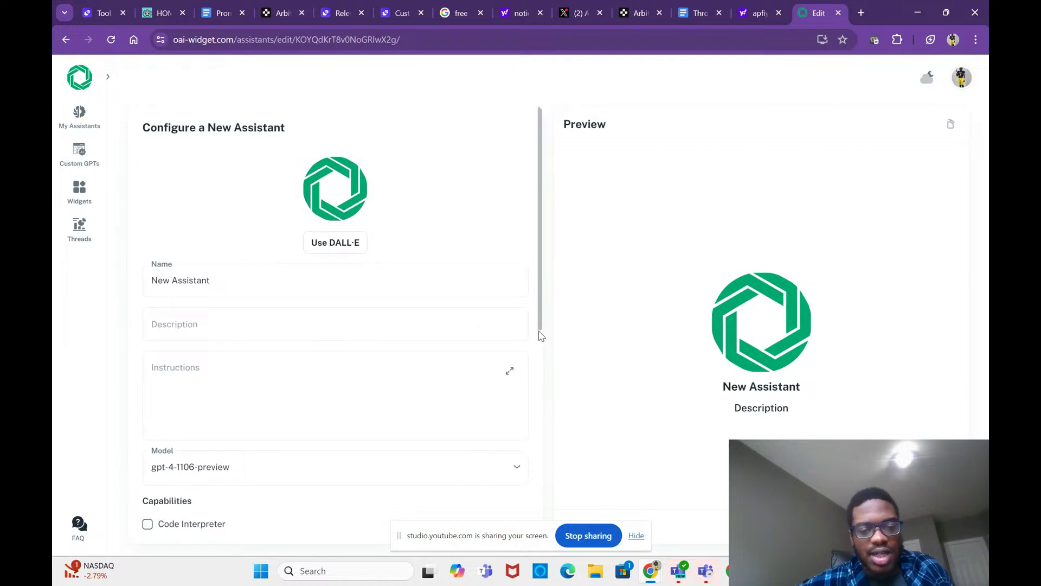
pyautogui.scroll(-2, 540, 335)
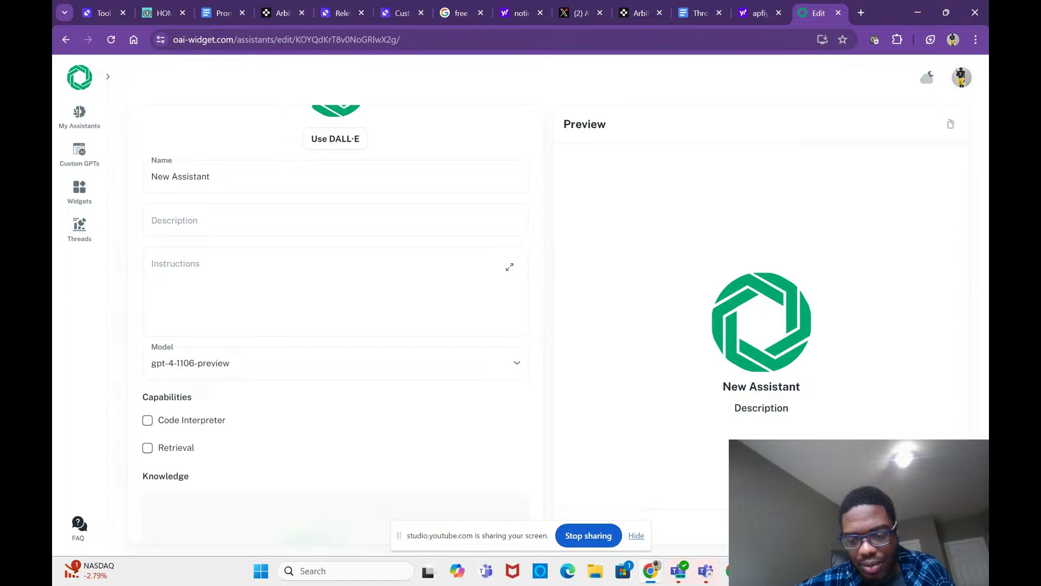
pyautogui.moveTo(651, 571)
pyautogui.click(664, 526)
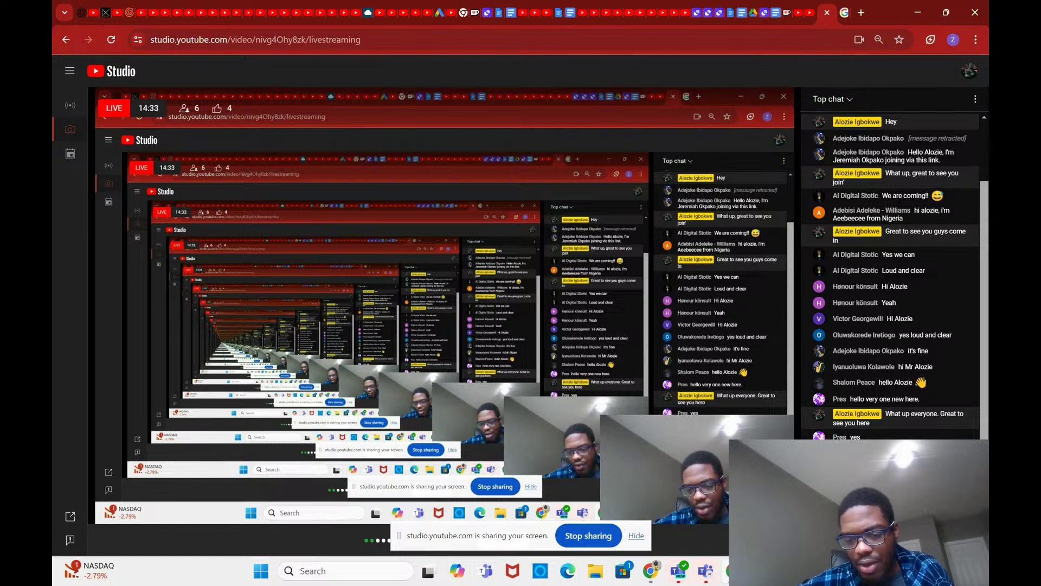
pyautogui.moveTo(651, 571)
pyautogui.moveTo(634, 540)
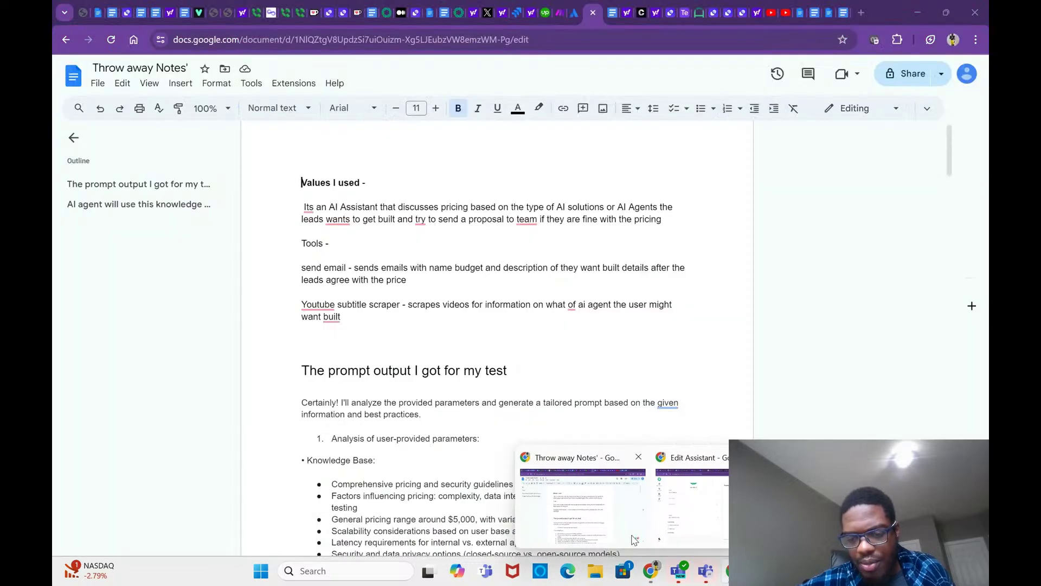
pyautogui.moveTo(685, 514)
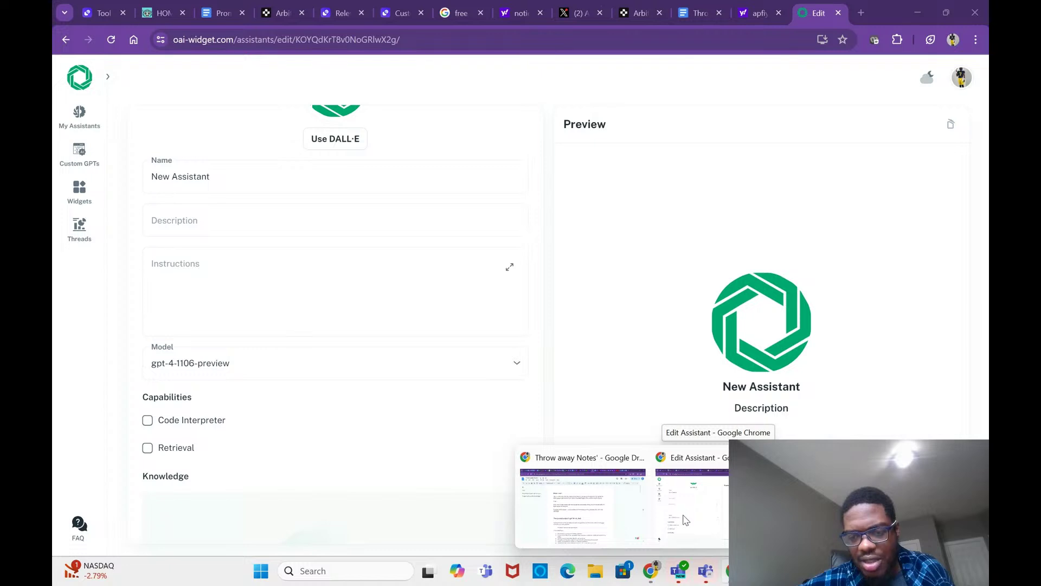
pyautogui.click(687, 520)
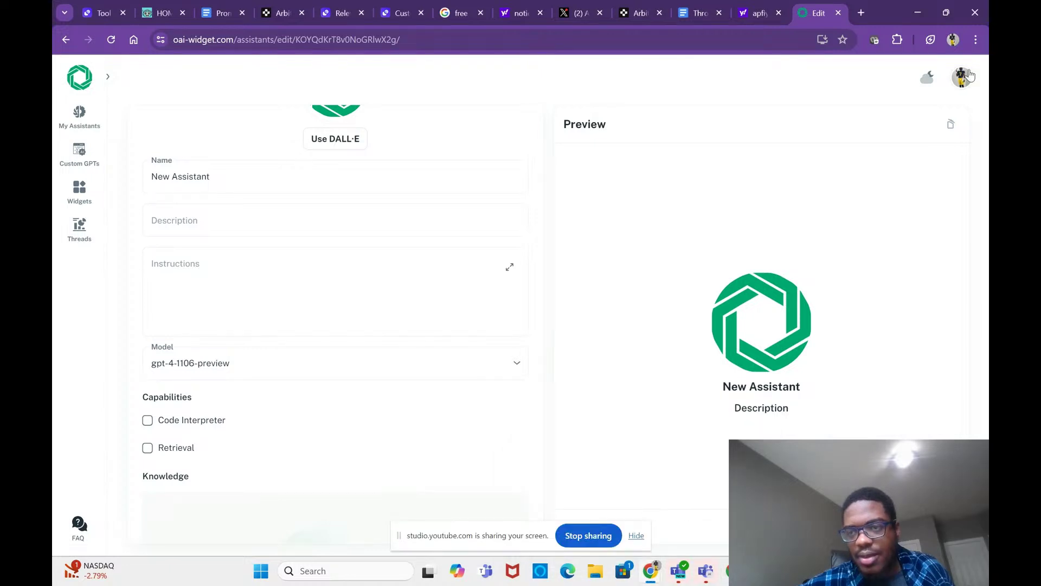
pyautogui.click(976, 41)
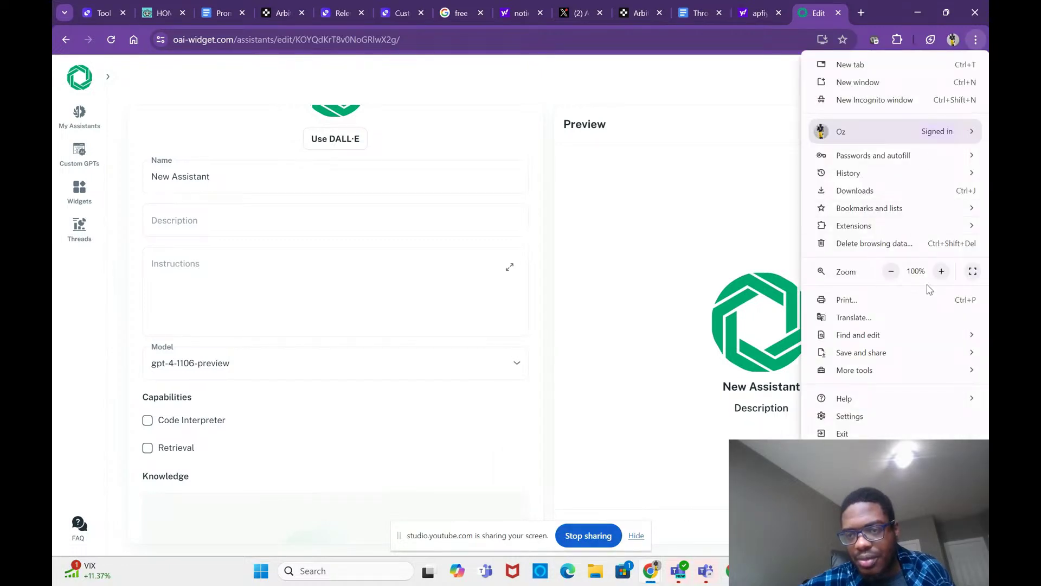
# Step: Zoom the OAI-Widget assistant editor from 100% to 125% in Chrome
pyautogui.click(942, 272)
pyautogui.click(941, 271)
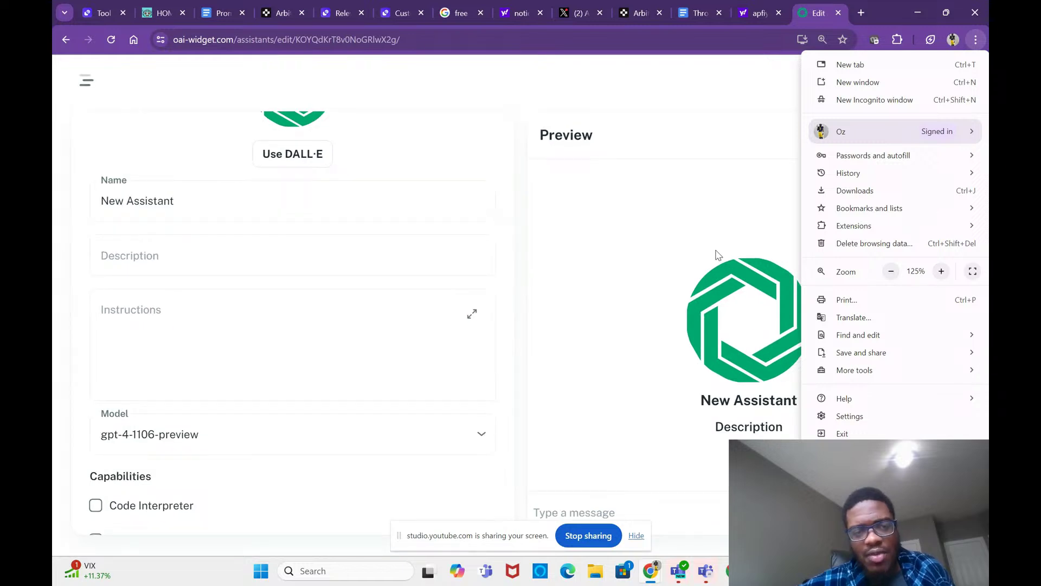
pyautogui.scroll(1, 438, 274)
pyautogui.scroll(2, 438, 274)
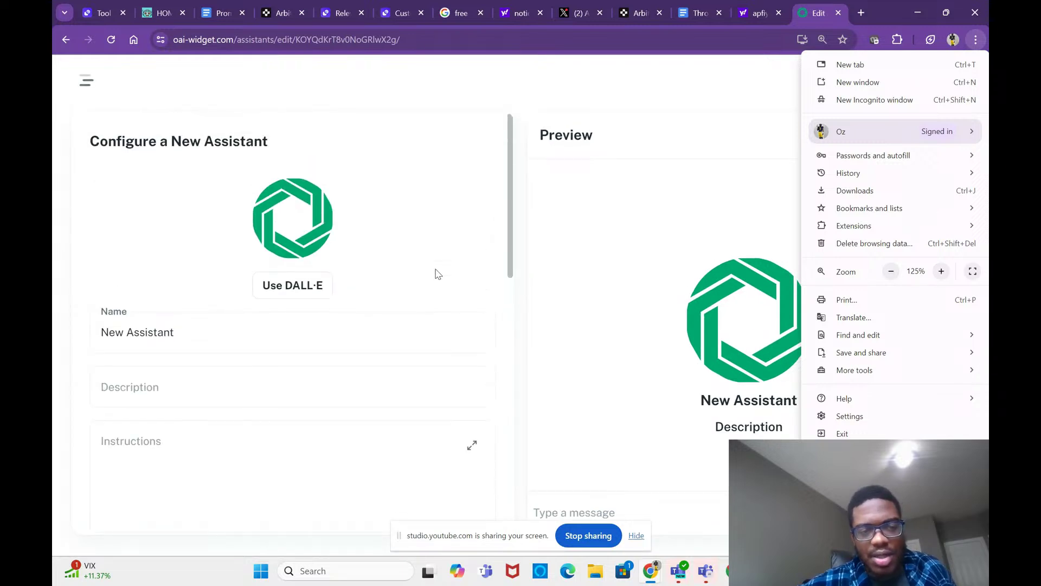
pyautogui.scroll(-2, 439, 273)
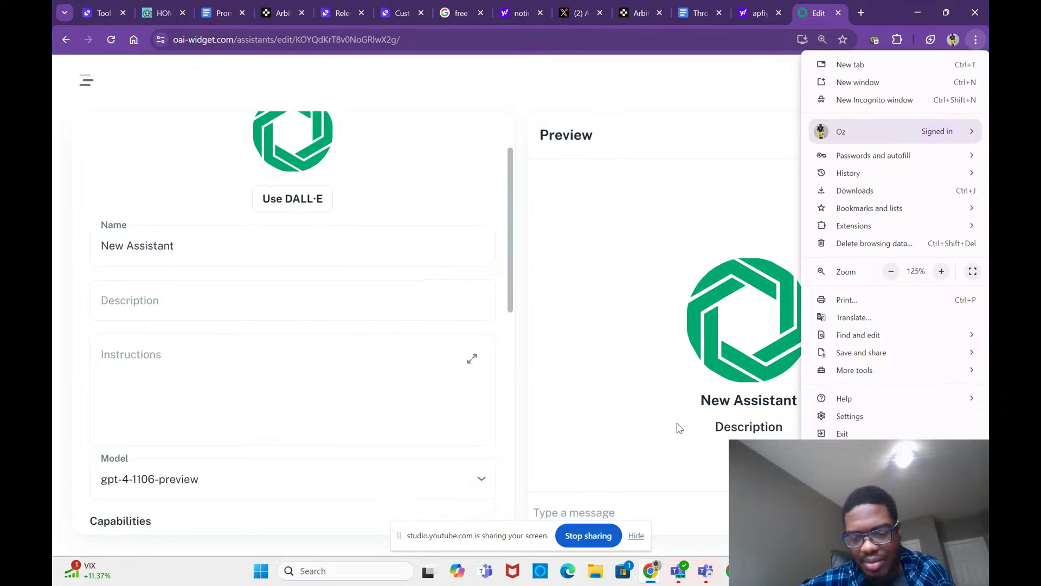
pyautogui.moveTo(651, 571)
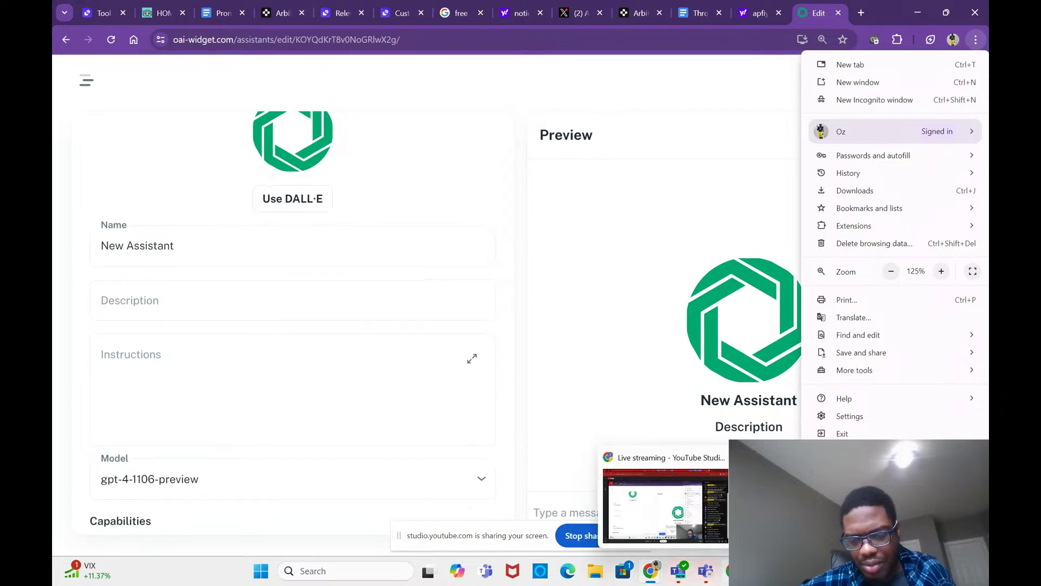
pyautogui.click(700, 507)
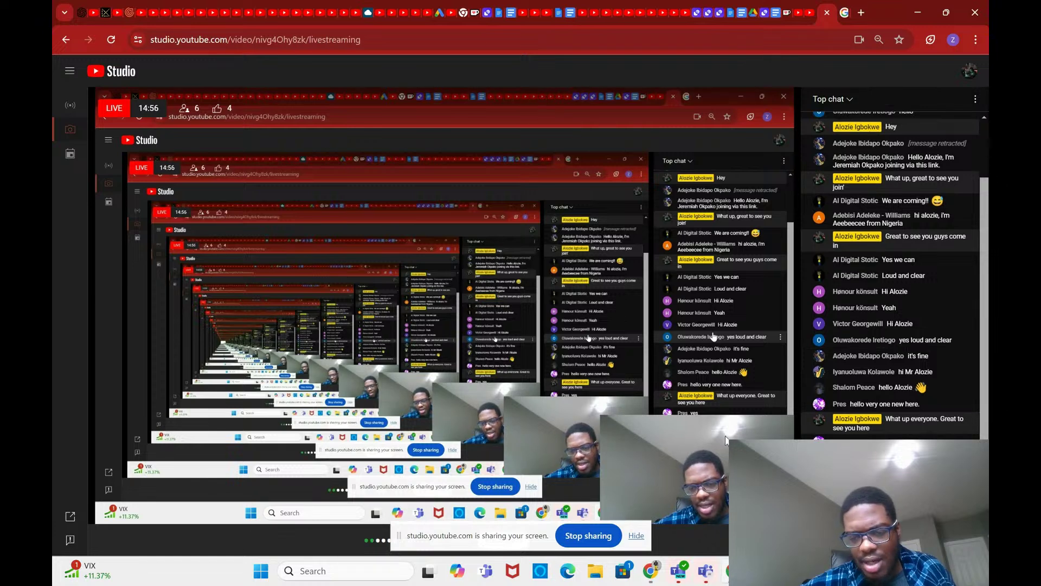
pyautogui.moveTo(651, 571)
pyautogui.click(692, 505)
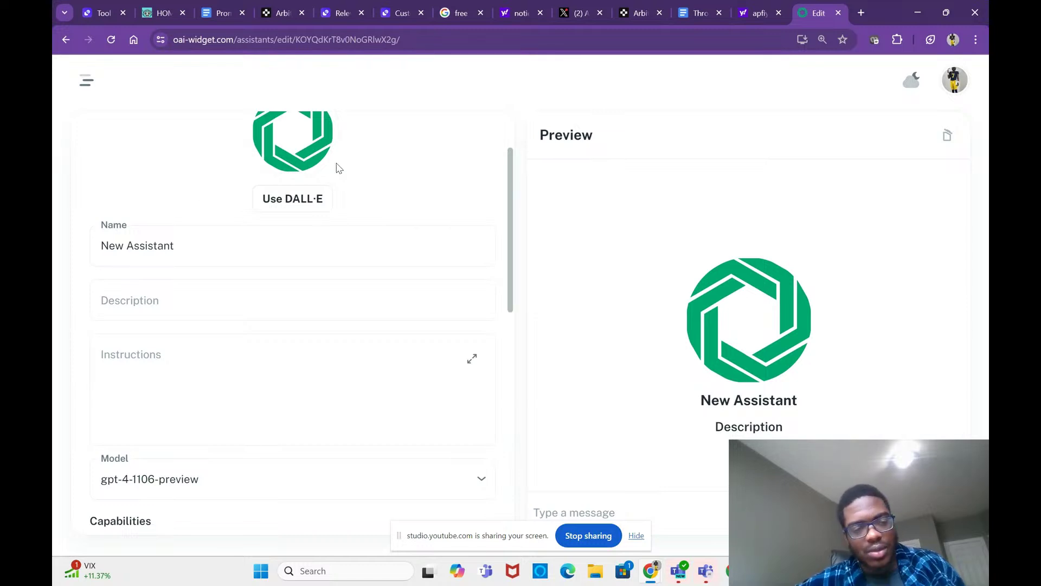
pyautogui.click(233, 256)
# Step: Rename the assistant to 'Pricing AI agents'
pyautogui.press('BackSpace')
pyautogui.press('BackSpace')
pyautogui.press('BackSpace')
pyautogui.press('BackSpace')
pyautogui.press('BackSpace')
pyautogui.press('BackSpace')
pyautogui.press('BackSpace')
pyautogui.press('BackSpace')
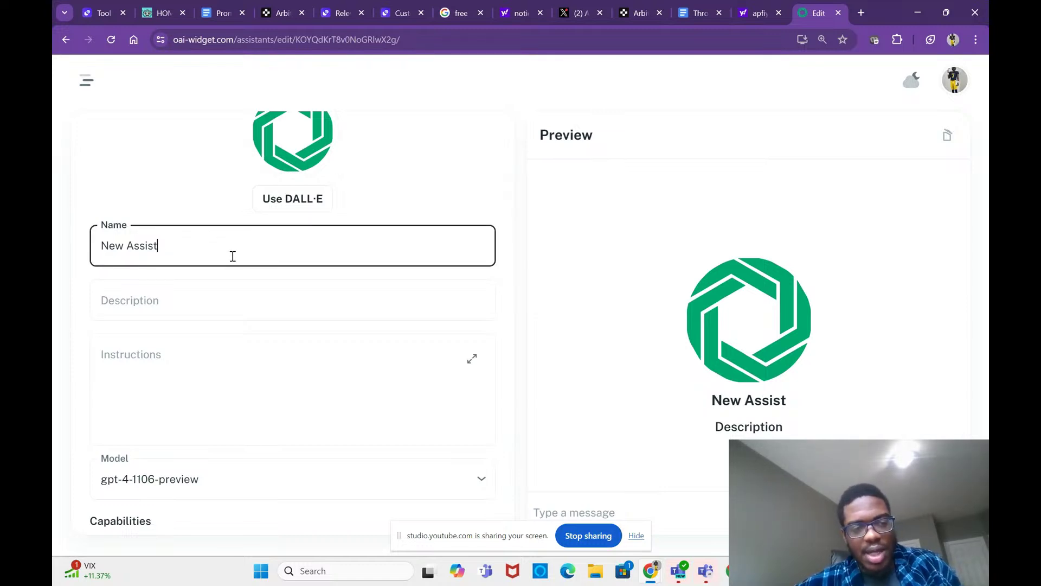
pyautogui.press('BackSpace')
pyautogui.press('BackSpace')
pyautogui.press('BackSpace')
pyautogui.press('BackSpace')
pyautogui.press('BackSpace')
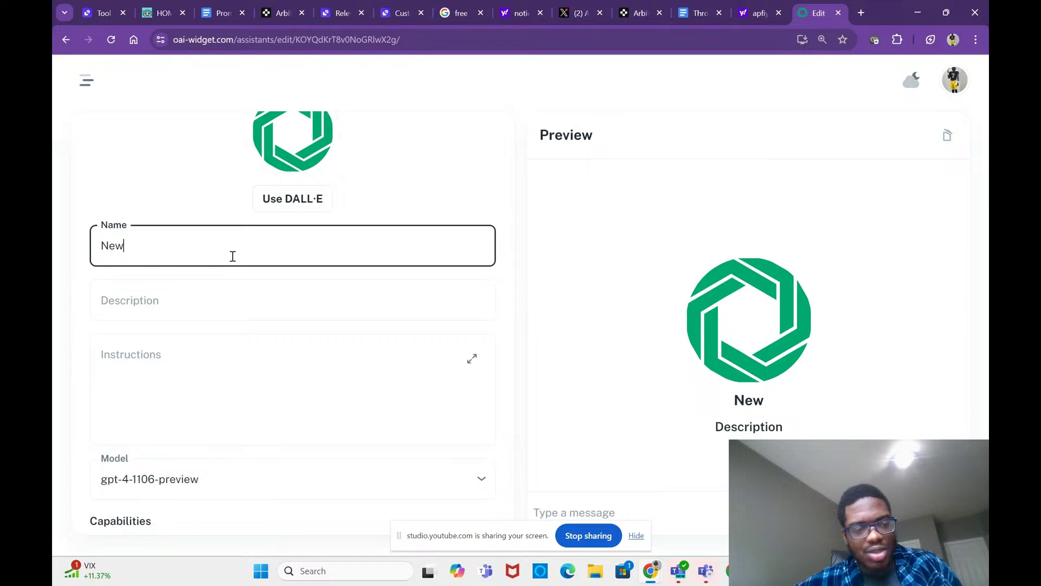
pyautogui.press('capslock')
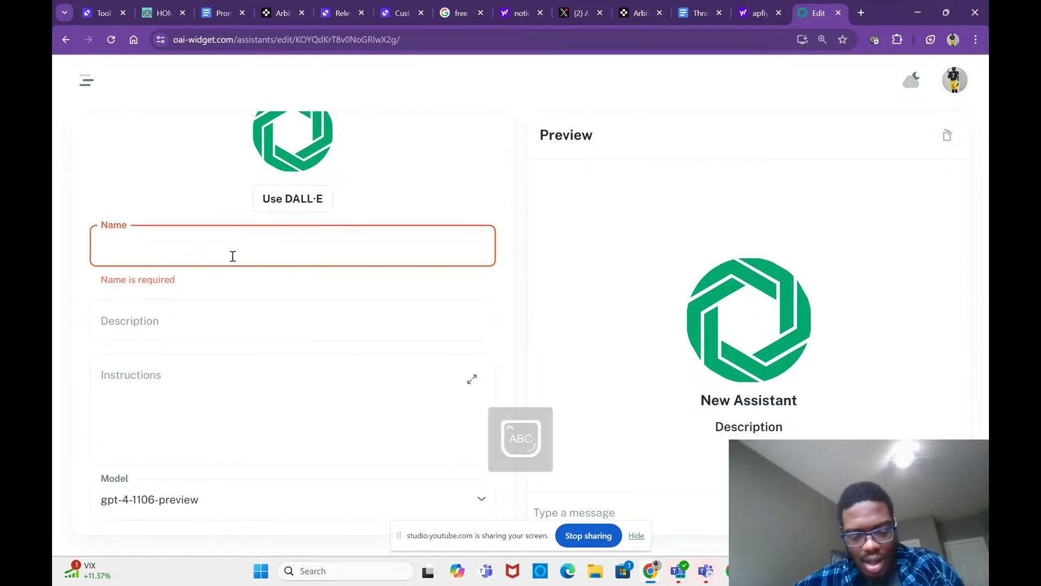
pyautogui.write('P')
pyautogui.write('roin')
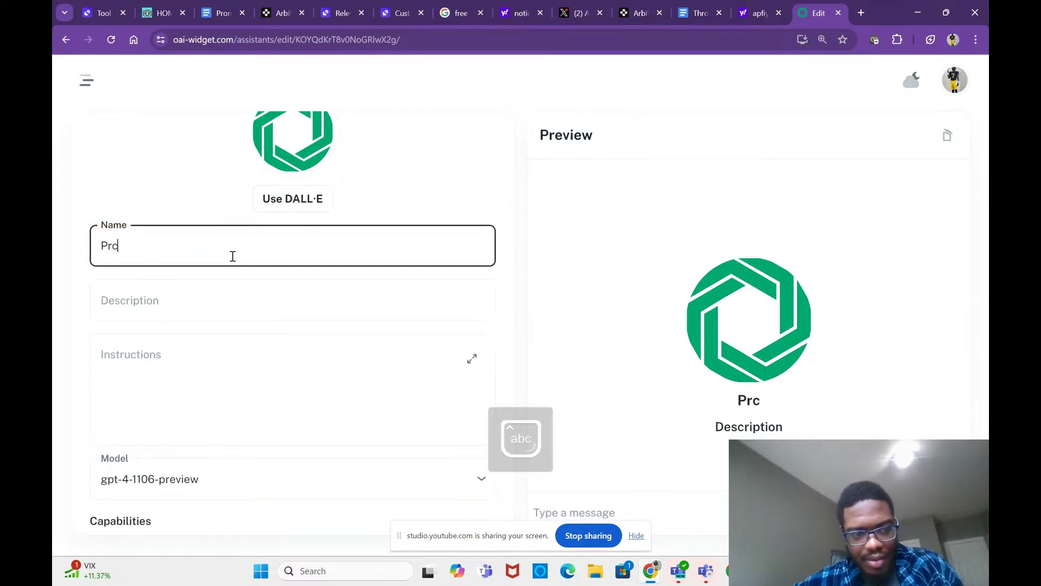
pyautogui.press('BackSpace')
pyautogui.press('BackSpace')
pyautogui.press('BackSpace')
pyautogui.write('icin')
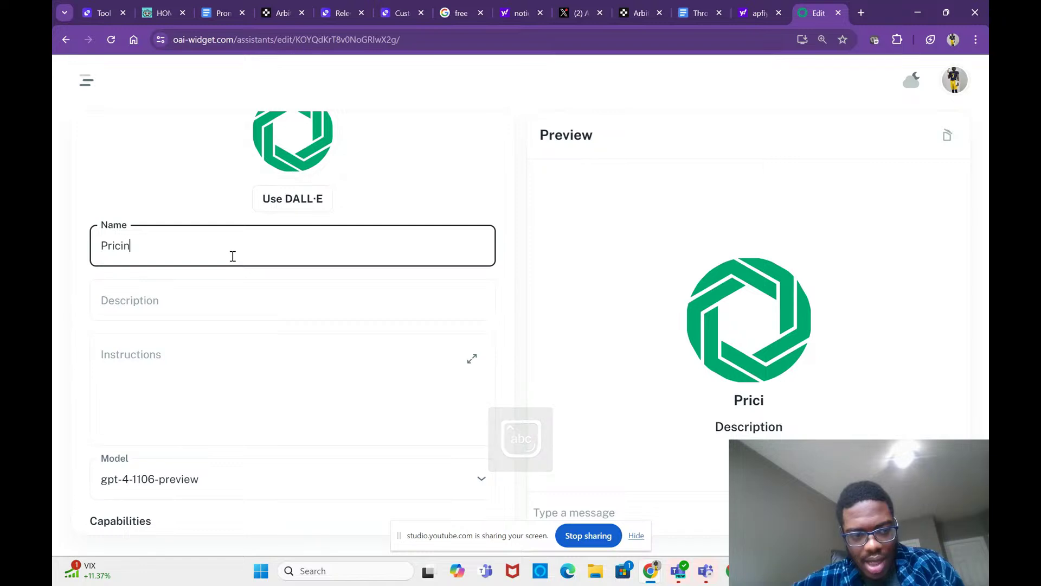
pyautogui.write('g AI agents')
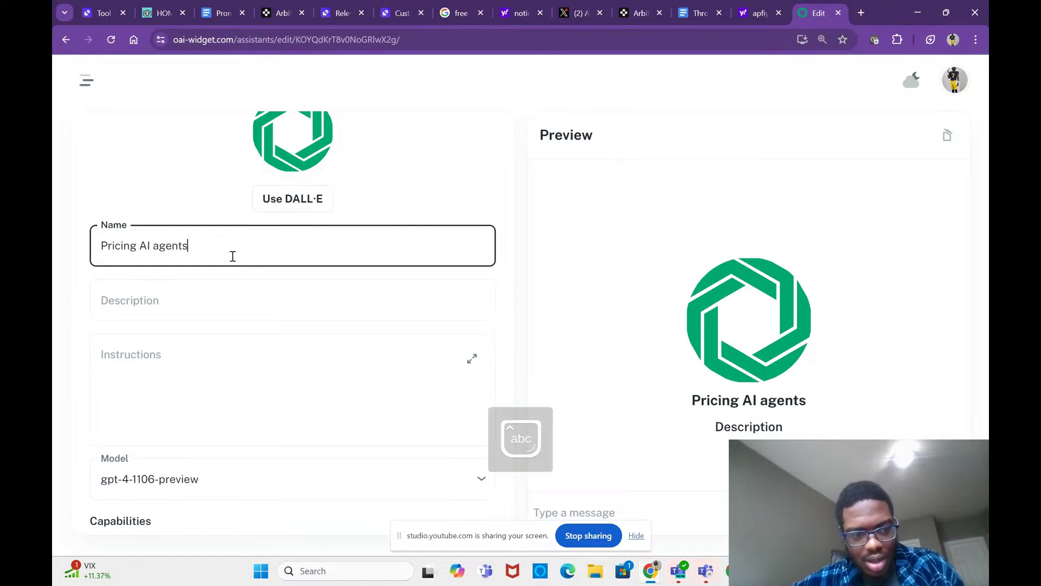
# Step: Set the assistant description to 'You help discuss pricing with my leads'
pyautogui.click(216, 294)
pyautogui.press('capslock')
pyautogui.write('Y')
pyautogui.press('capslock')
pyautogui.write('o')
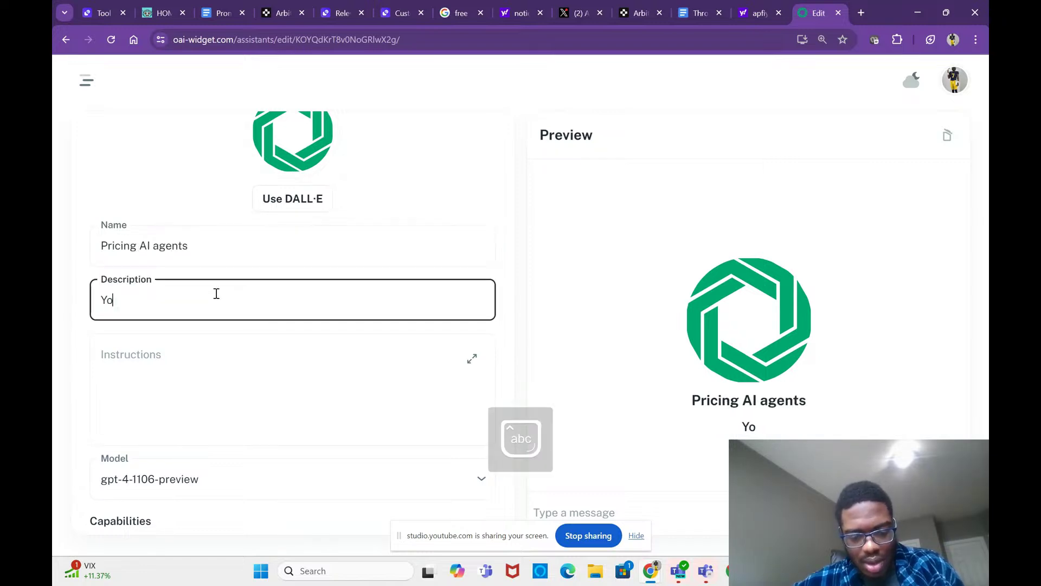
pyautogui.write('u help dic')
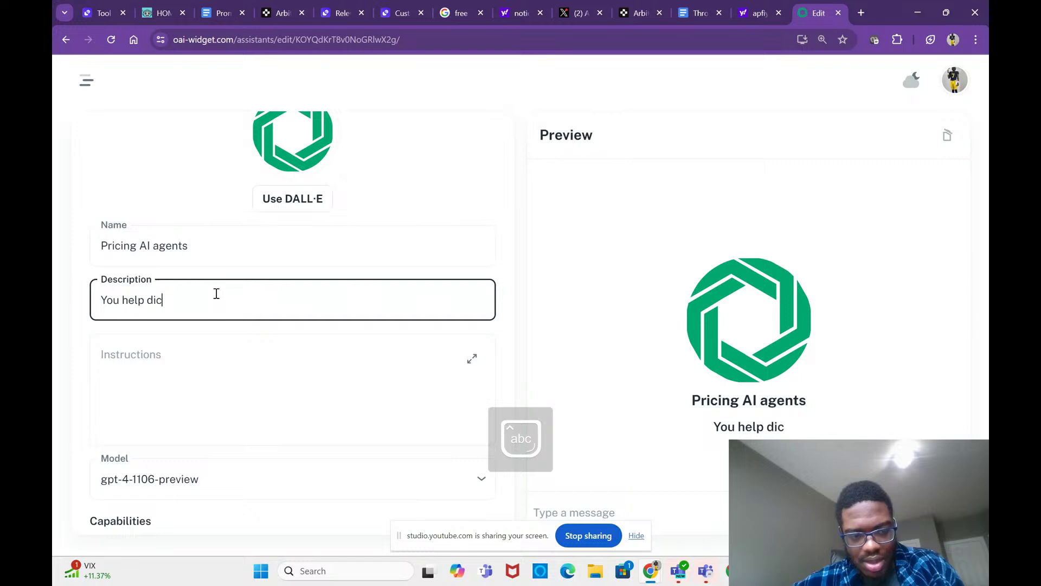
pyautogui.write('u')
pyautogui.press('BackSpace')
pyautogui.press('BackSpace')
pyautogui.write('scuss prici')
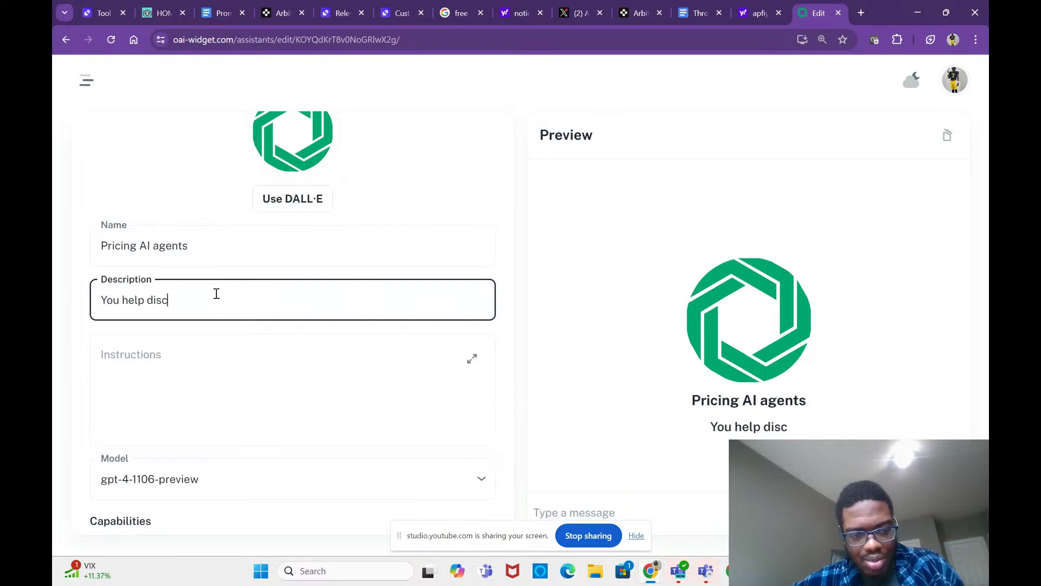
pyautogui.write('ng ')
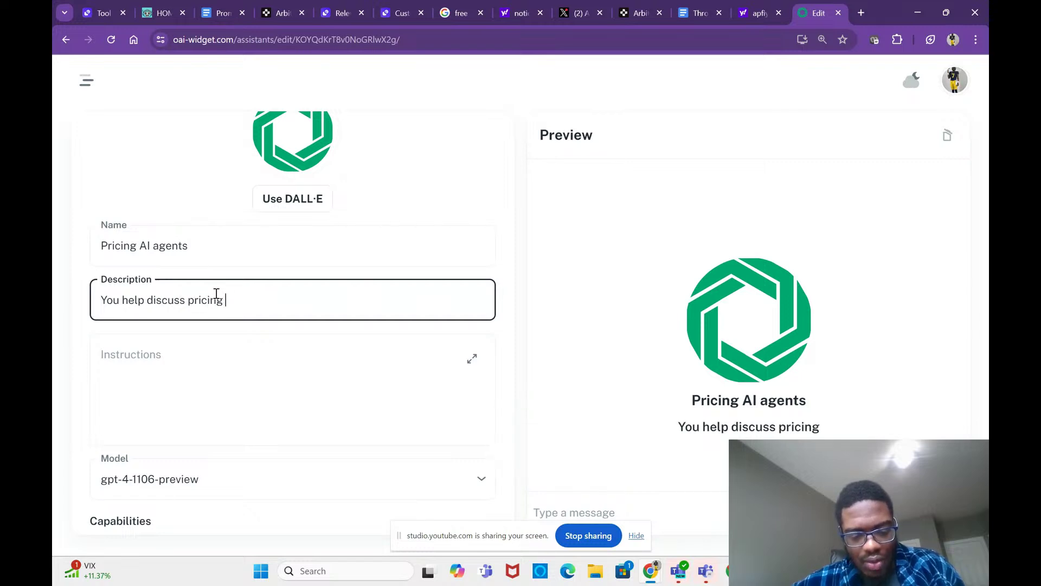
pyautogui.write('with my leads')
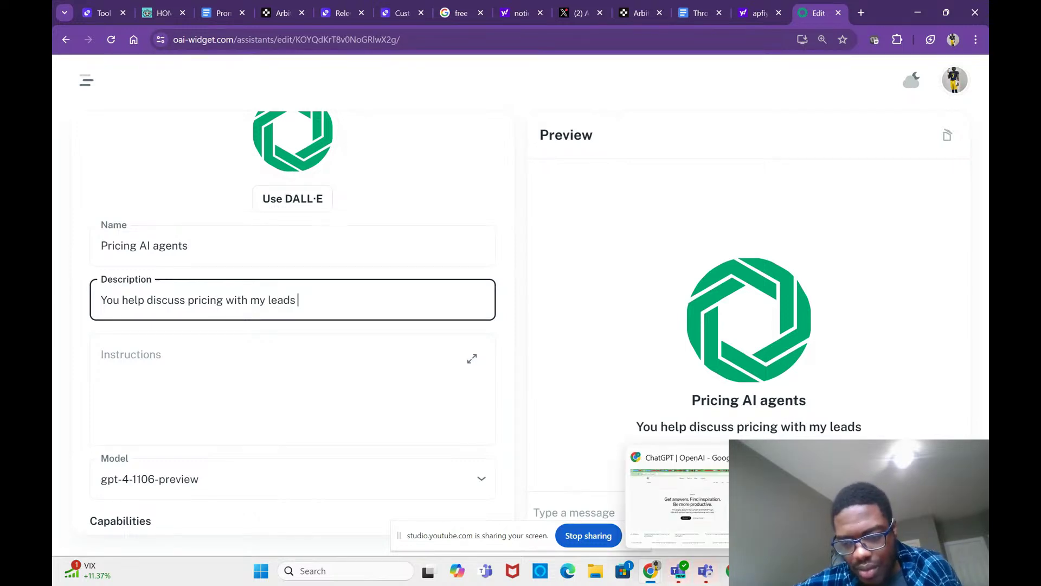
pyautogui.moveTo(651, 571)
pyautogui.click(665, 505)
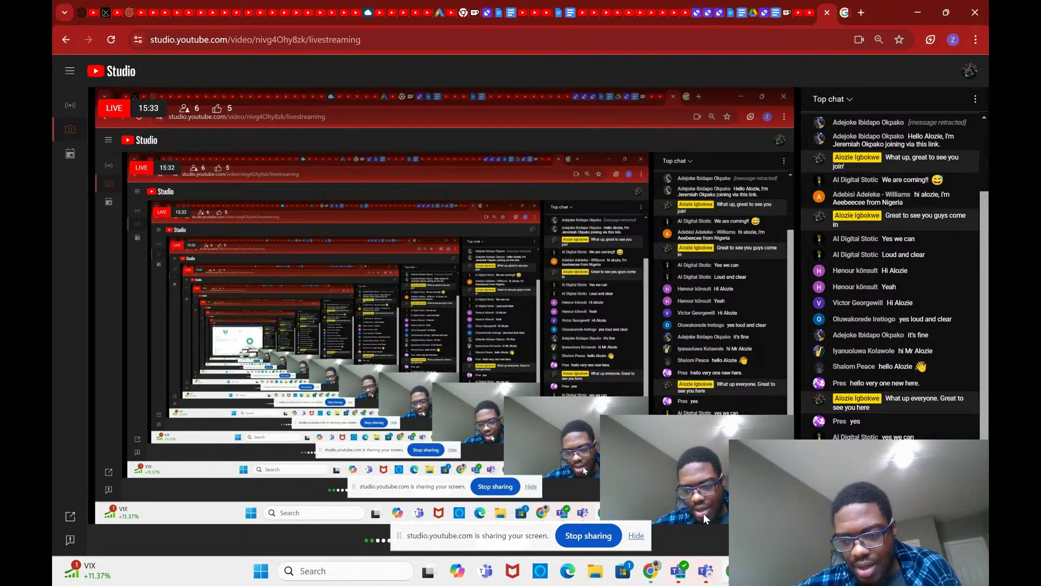
pyautogui.moveTo(666, 574)
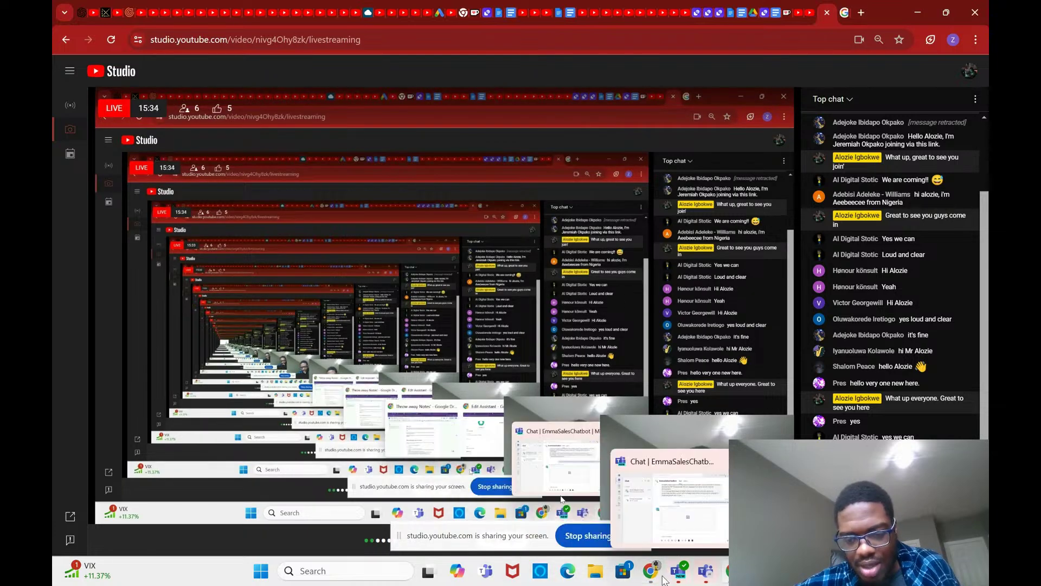
pyautogui.click(692, 504)
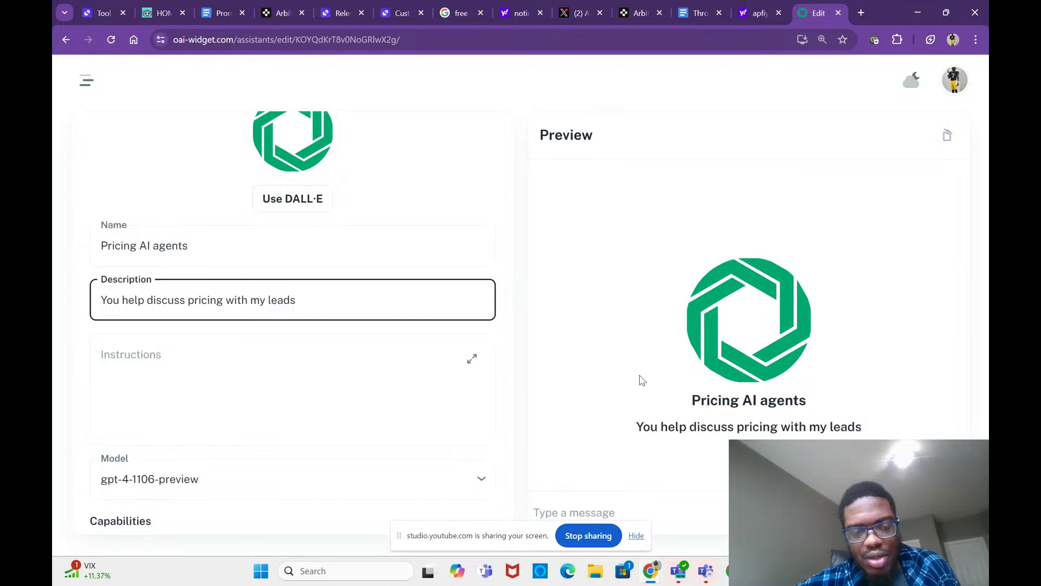
pyautogui.scroll(-1, 311, 374)
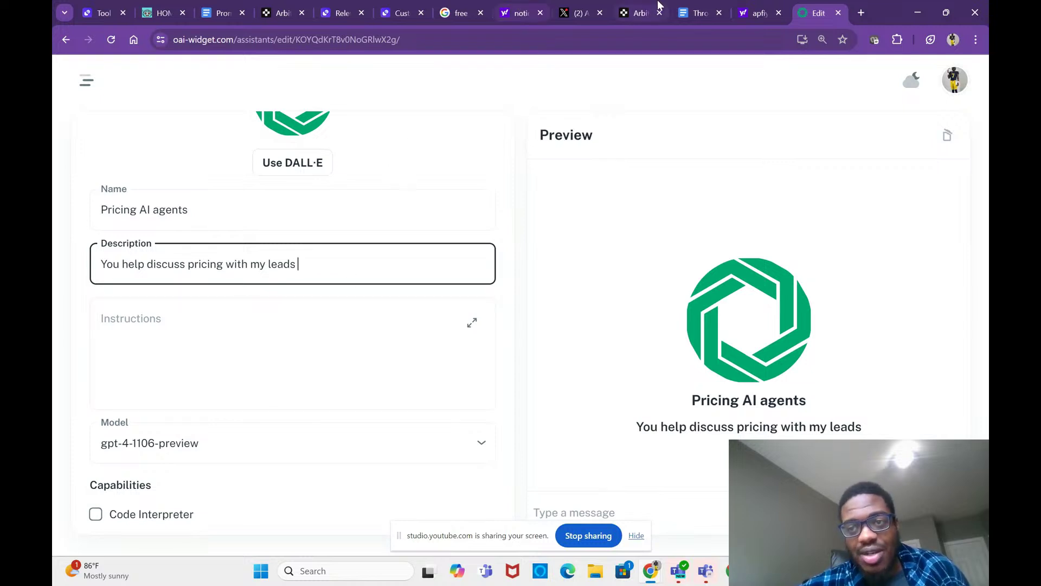
# Step: Open relevanceai.com in a new tab and sign in with a Google account via Try for free
pyautogui.click(861, 14)
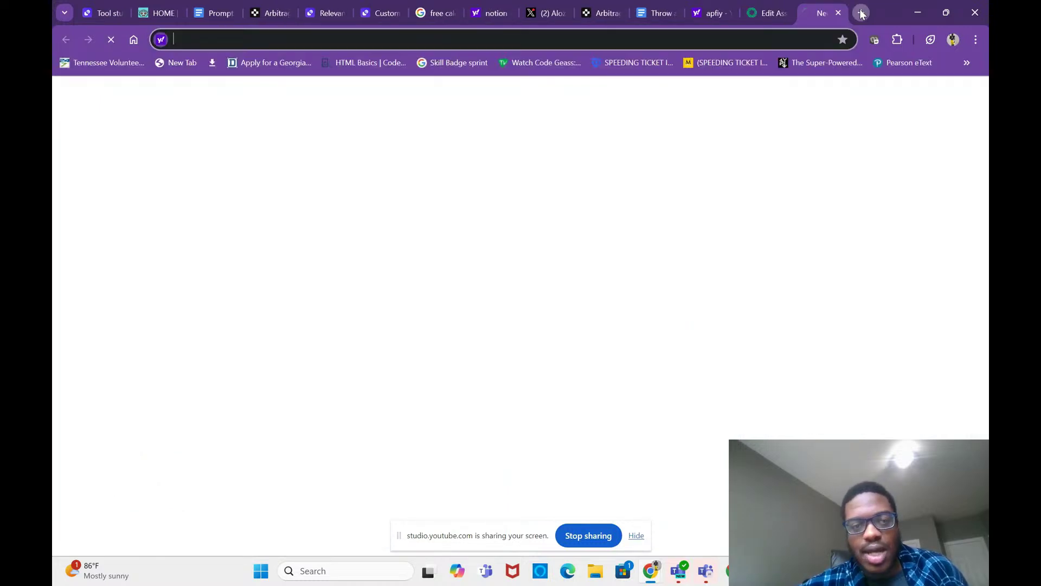
pyautogui.write('rel')
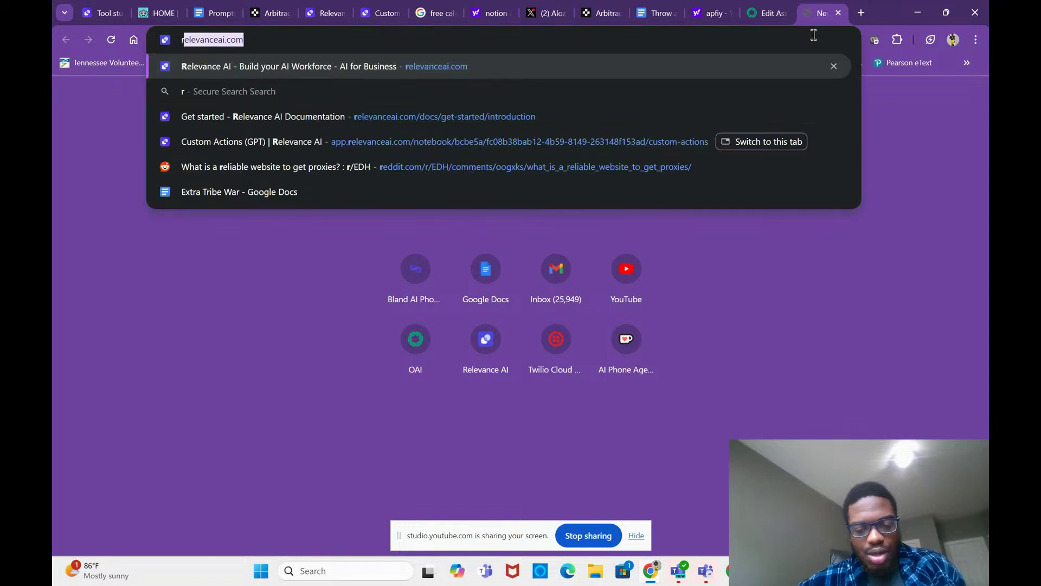
pyautogui.click(418, 66)
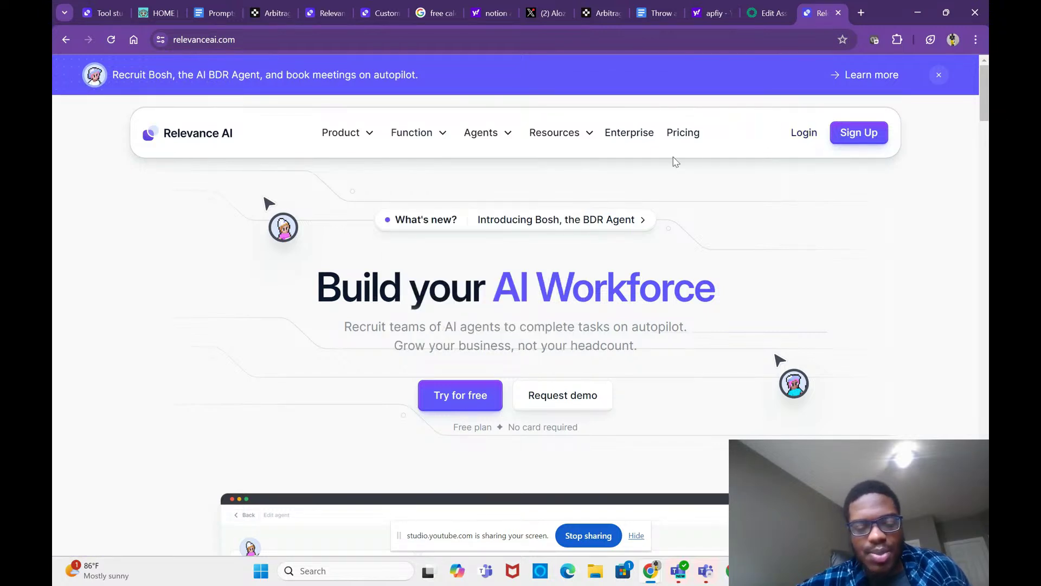
pyautogui.click(462, 398)
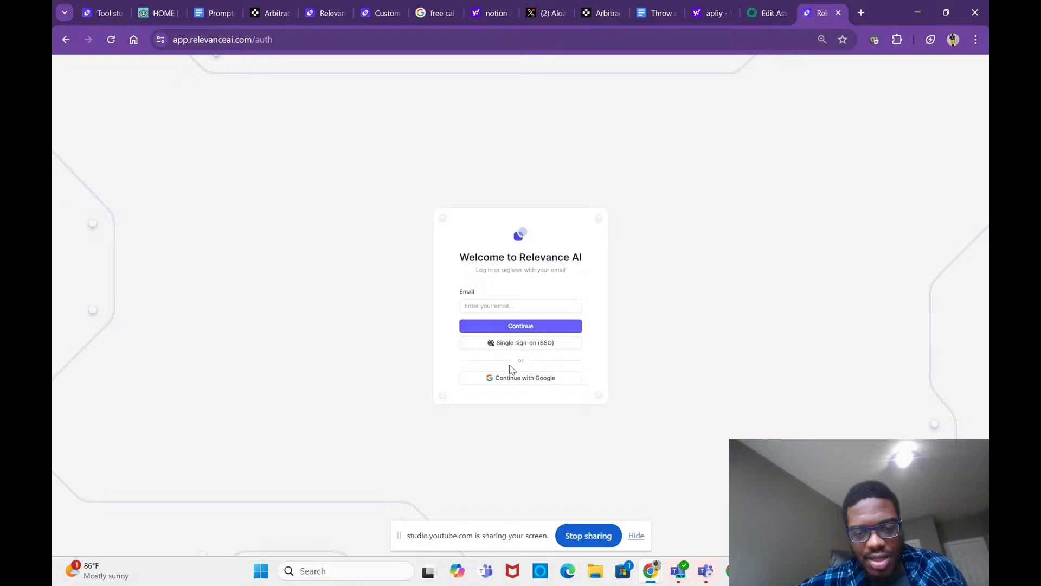
pyautogui.click(510, 380)
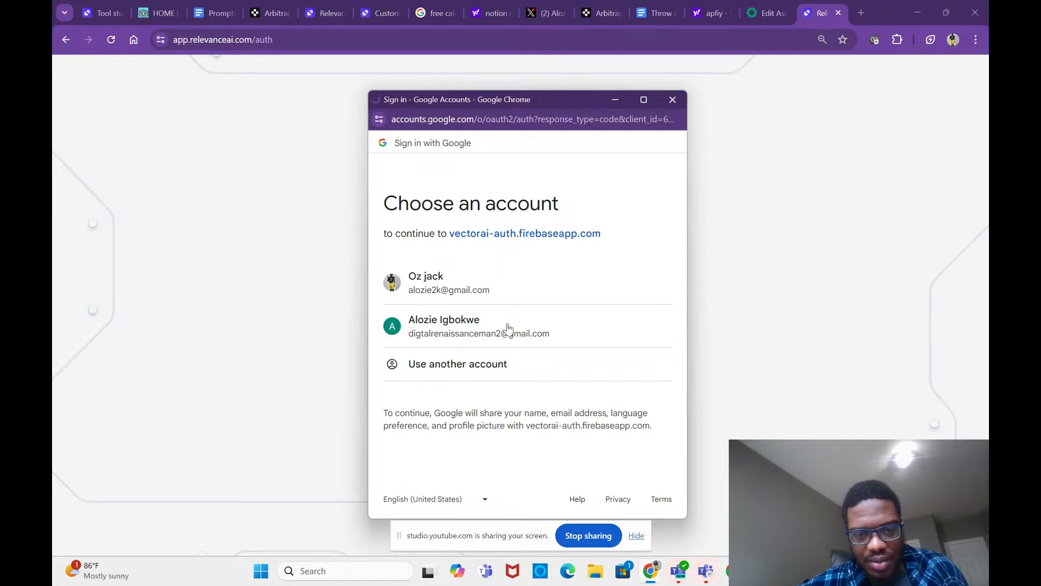
pyautogui.click(508, 319)
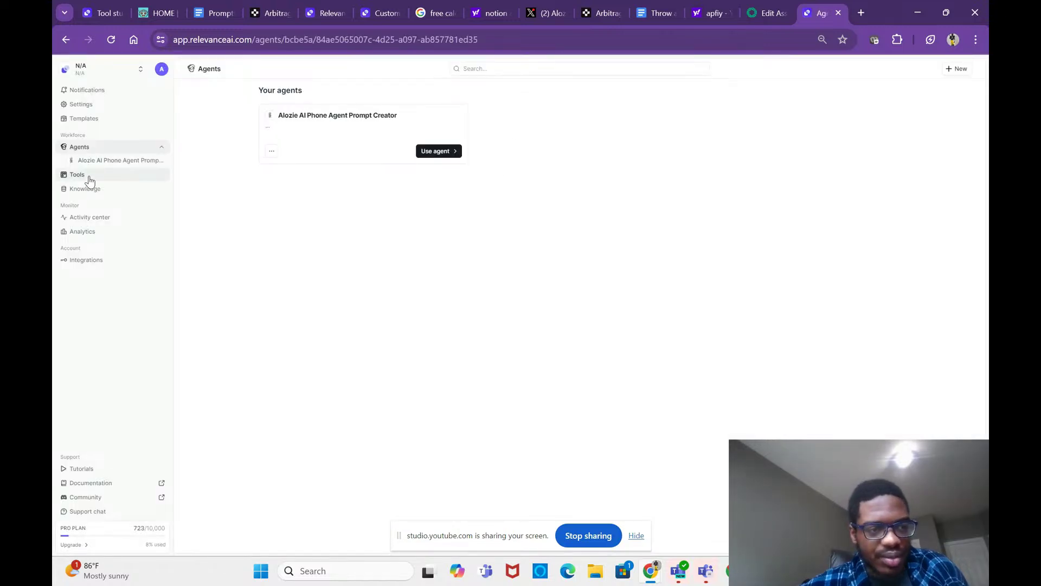
# Step: Open one Untitled tool from Tools, then leave it, discarding unsaved changes
pyautogui.click(90, 180)
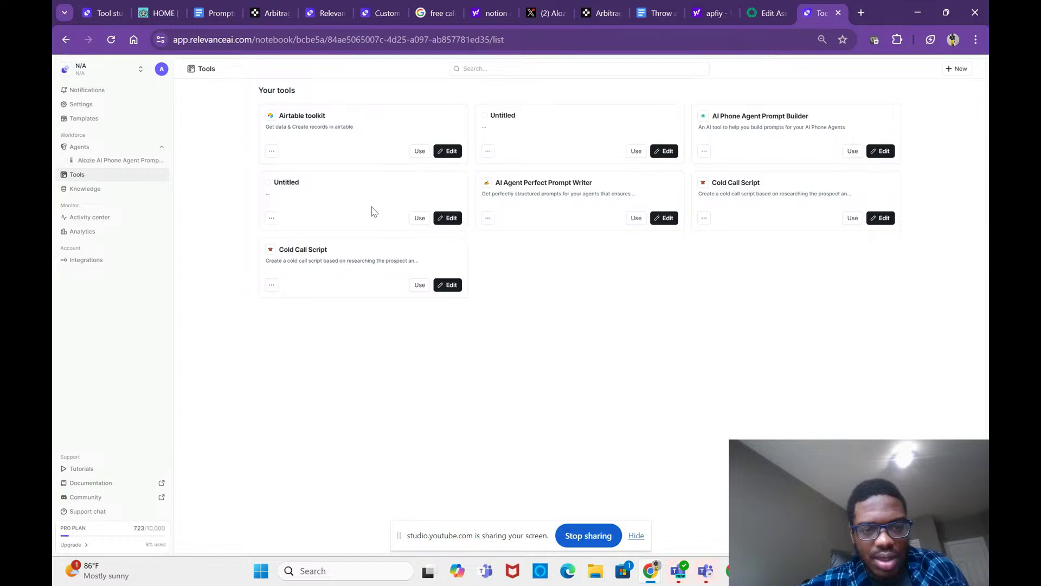
pyautogui.click(445, 219)
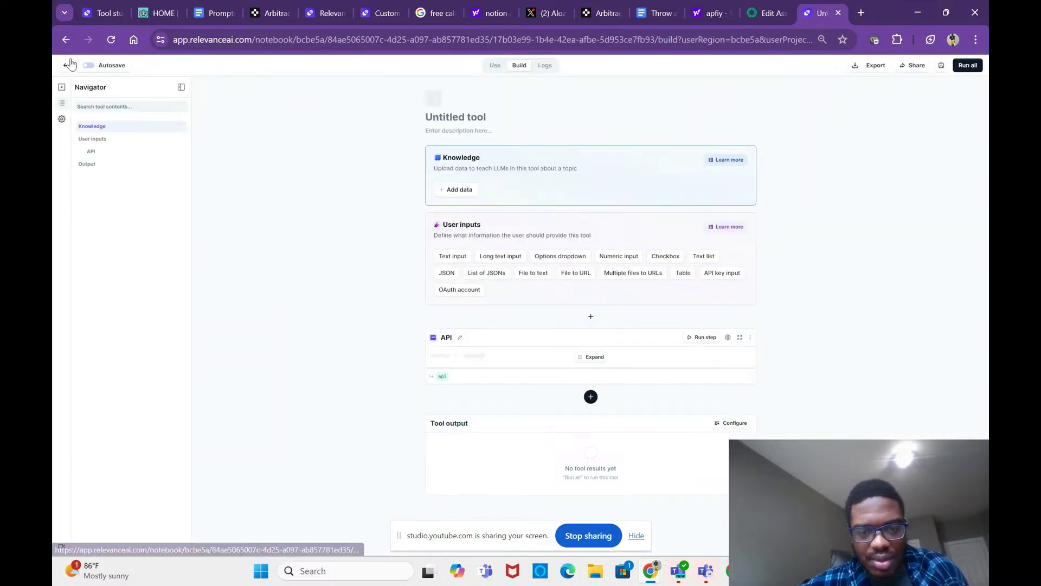
pyautogui.click(64, 42)
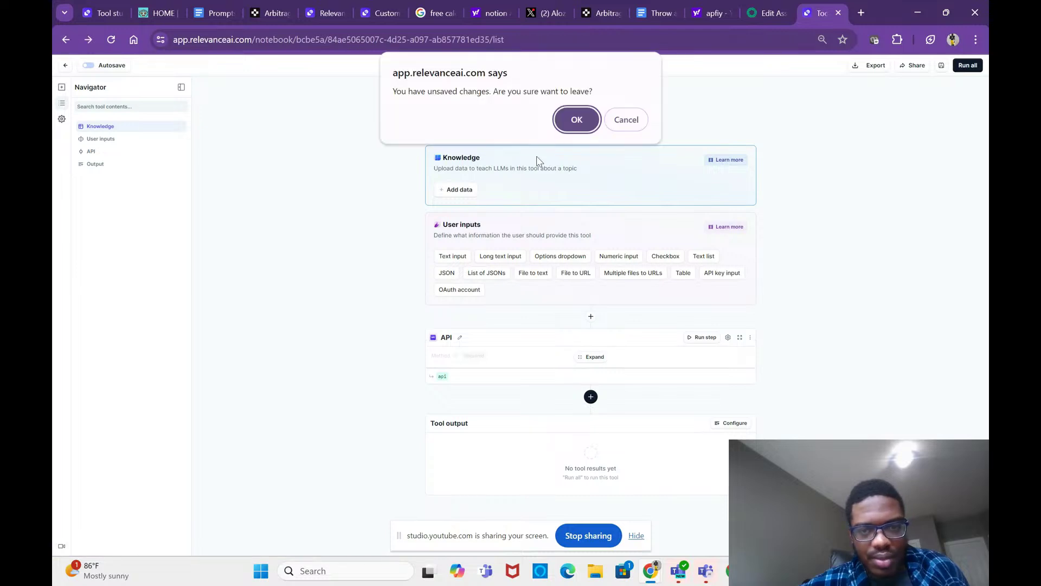
pyautogui.click(585, 126)
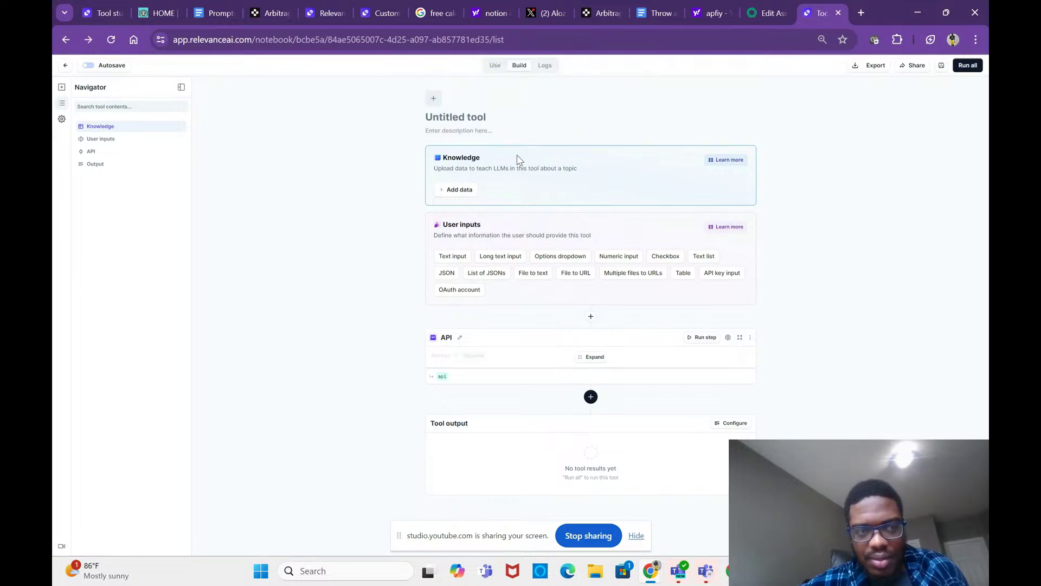
# Step: Edit the other Untitled tool and begin choosing a file for its knowledge-base input
pyautogui.click(666, 153)
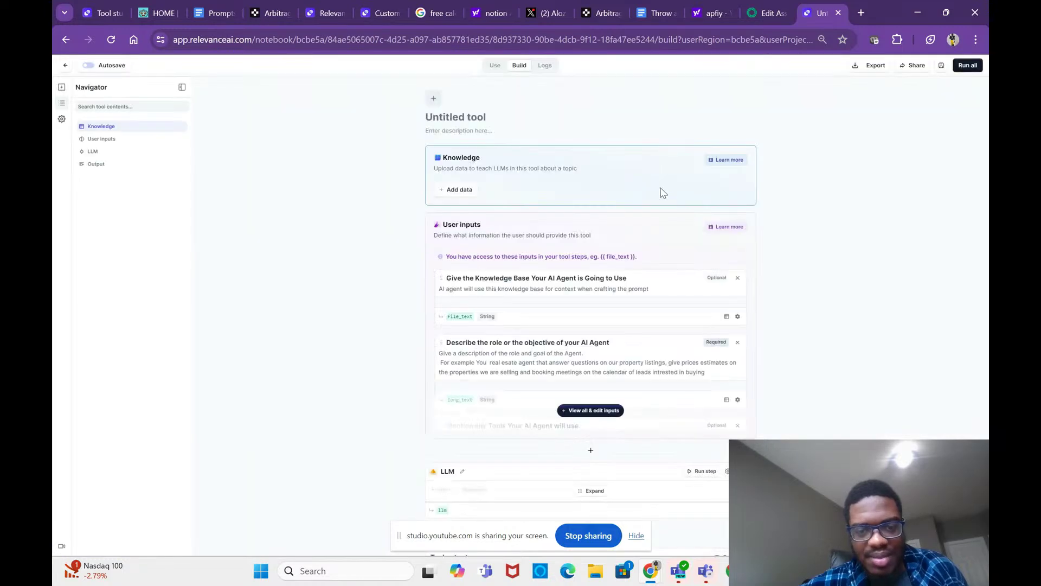
pyautogui.scroll(-2, 650, 236)
pyautogui.scroll(-2, 651, 240)
pyautogui.scroll(3, 651, 239)
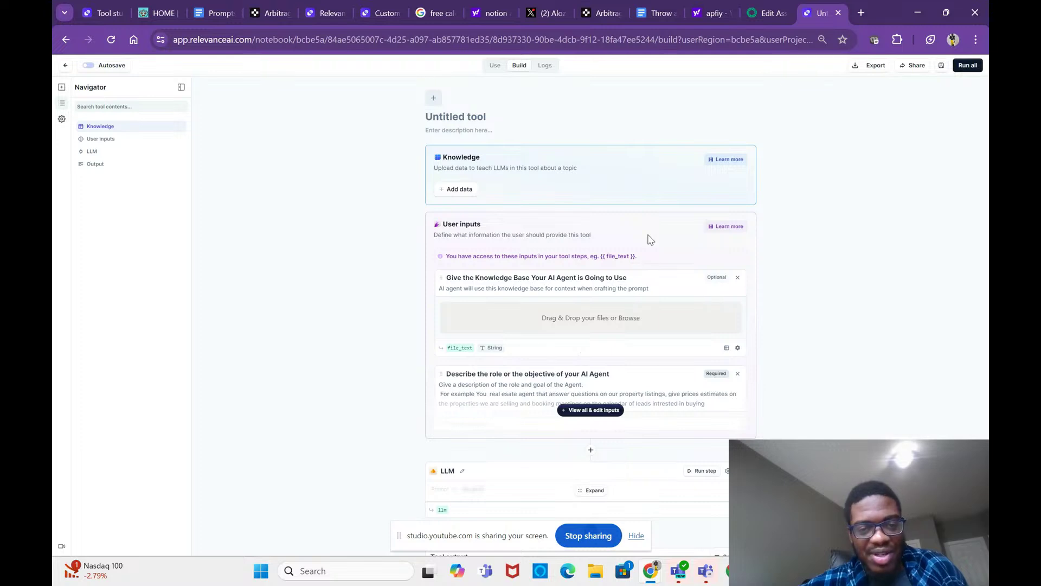
pyautogui.scroll(-1, 619, 273)
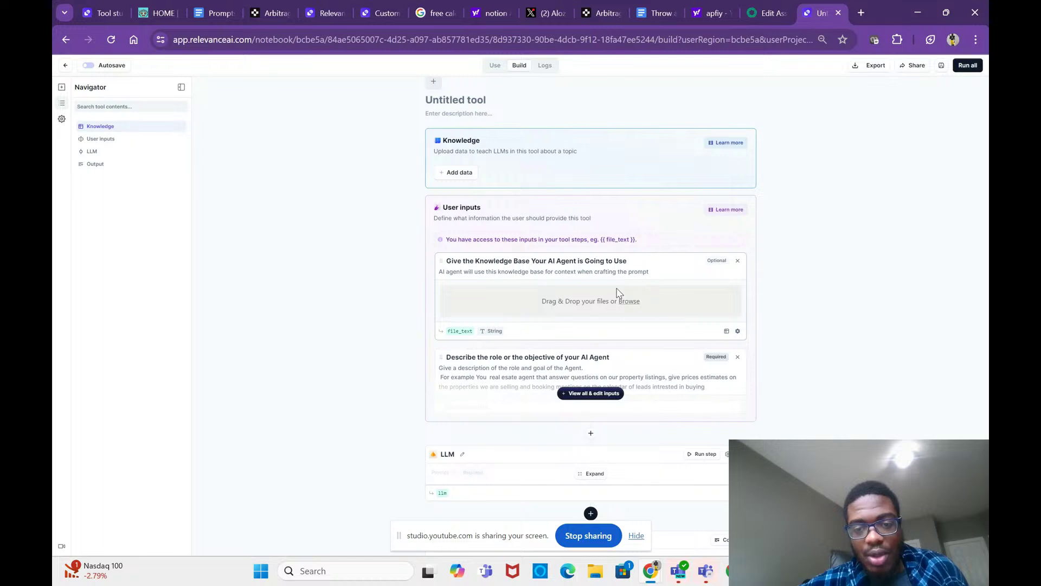
pyautogui.click(561, 302)
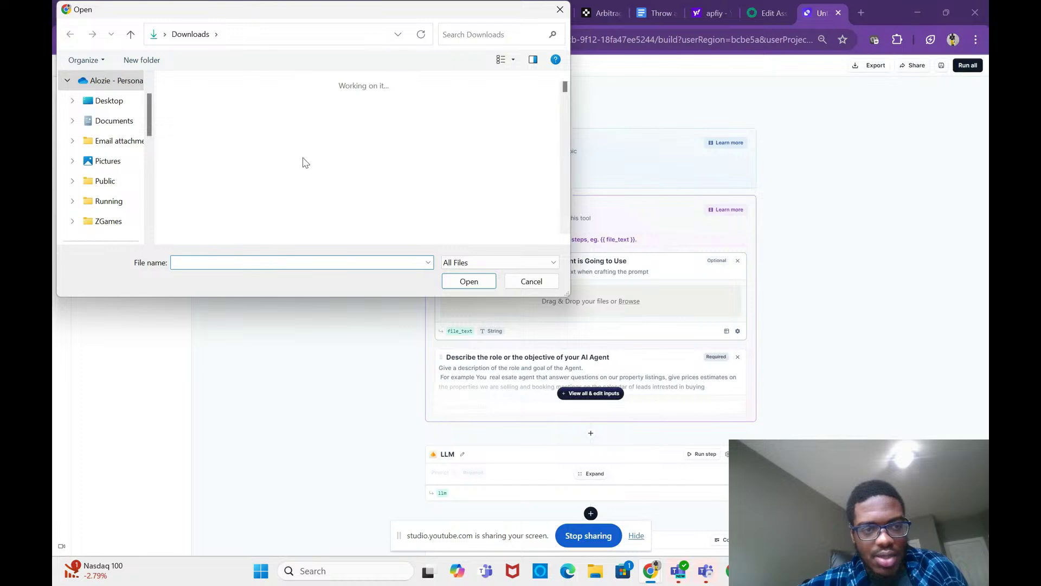
# Step: Find Pricing (4).pdf in Downloads and upload it as the knowledge-base file
pyautogui.scroll(-3, 347, 174)
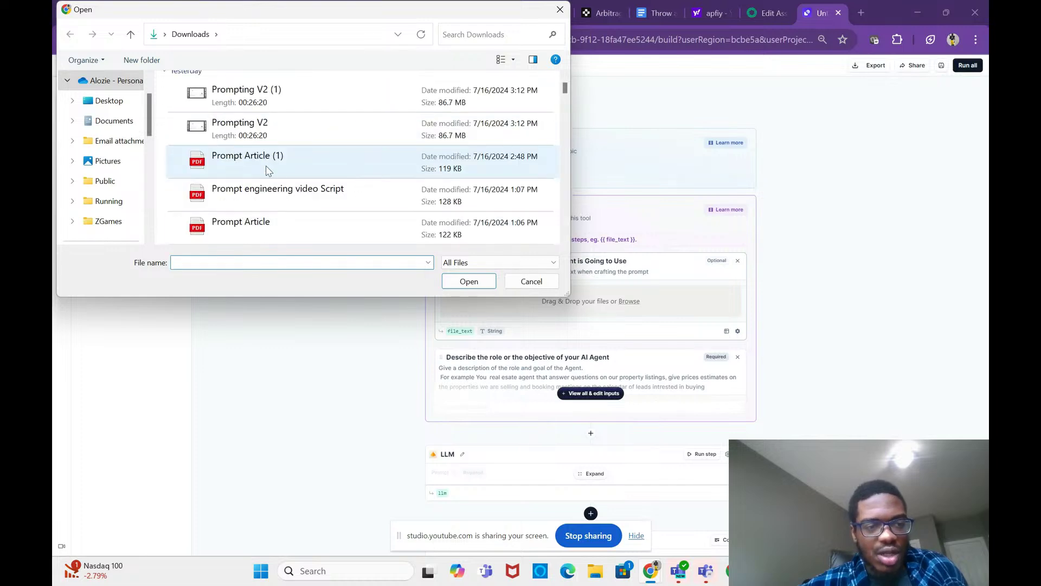
pyautogui.scroll(-10, 335, 222)
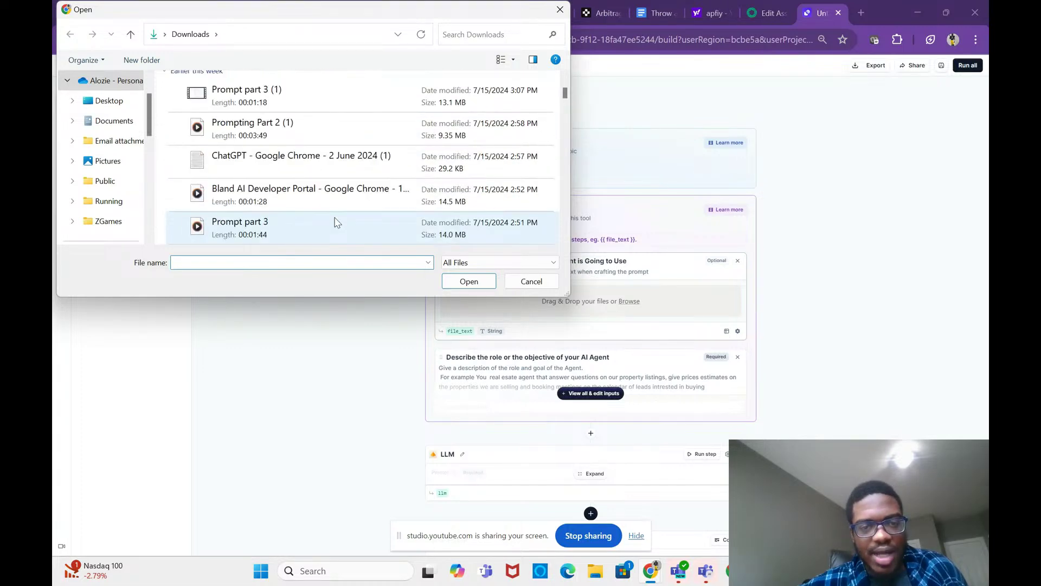
pyautogui.scroll(-8, 335, 221)
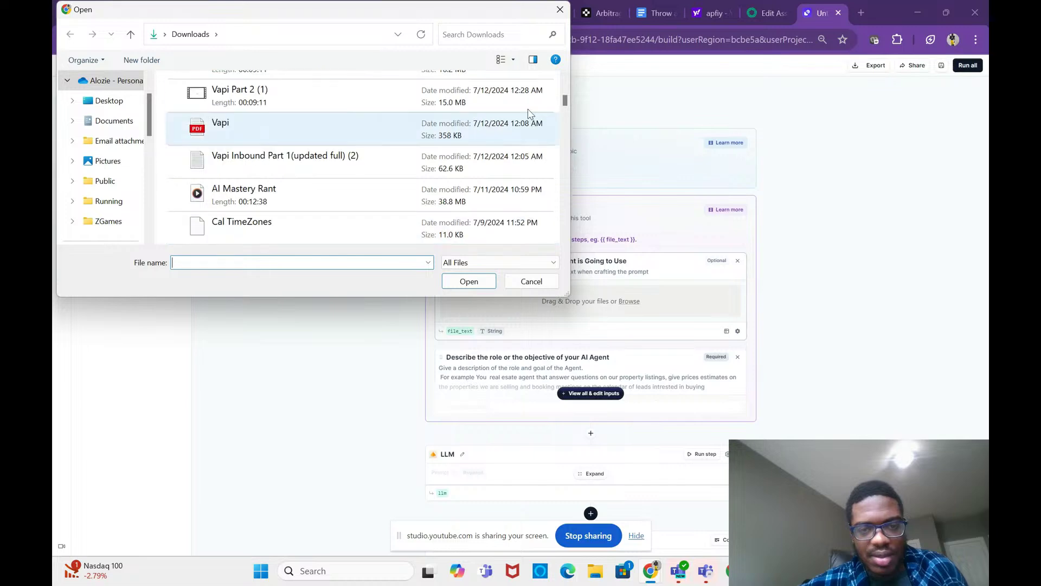
pyautogui.scroll(-5, 567, 116)
pyautogui.scroll(-15, 570, 123)
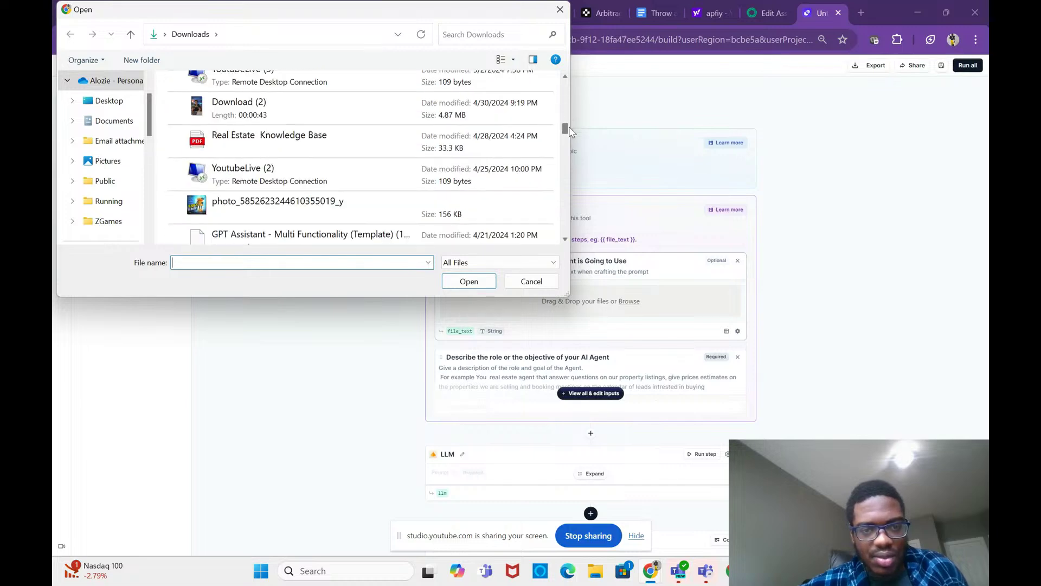
pyautogui.scroll(-20, 576, 150)
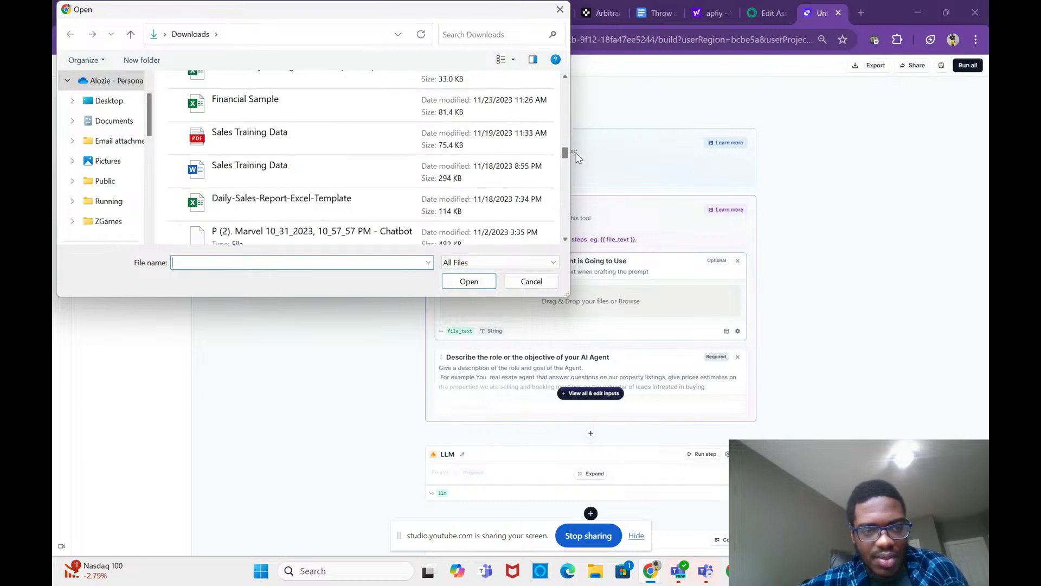
pyautogui.scroll(-15, 493, 161)
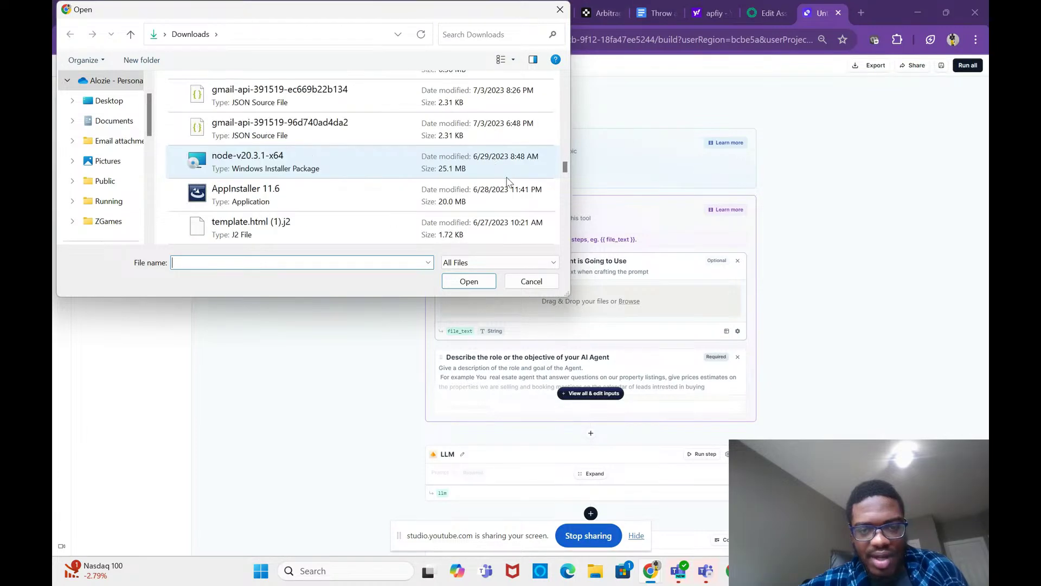
pyautogui.moveTo(565, 168); pyautogui.dragTo(561, 149)
pyautogui.scroll(15, 470, 162)
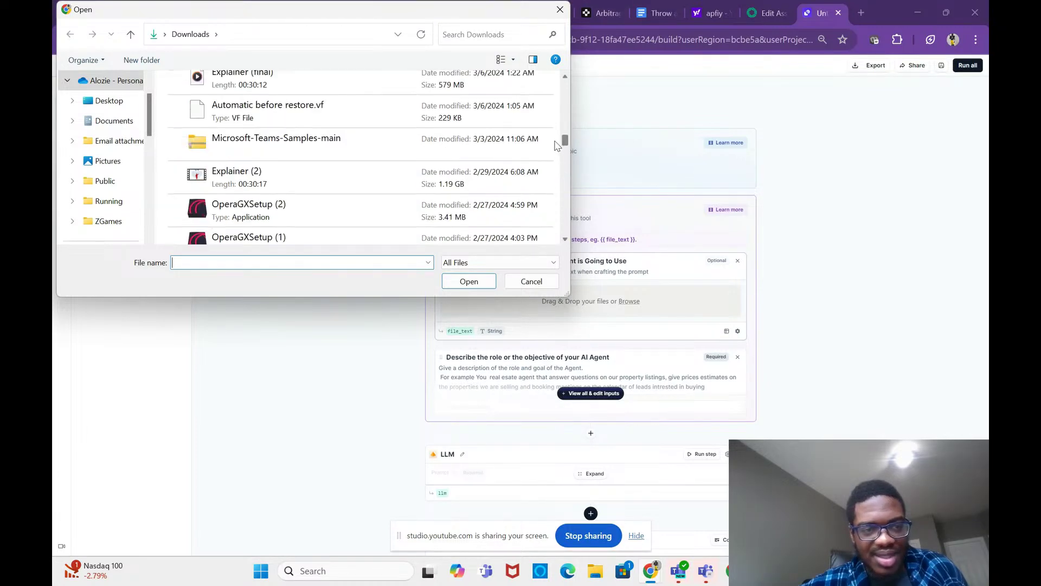
pyautogui.scroll(3, 470, 162)
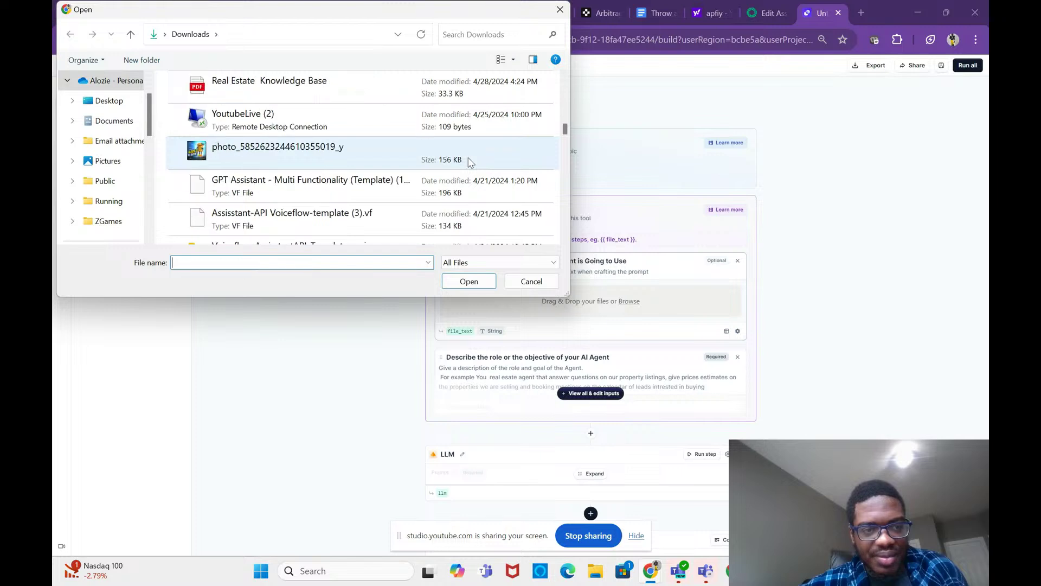
pyautogui.scroll(5, 470, 162)
pyautogui.scroll(5, 424, 146)
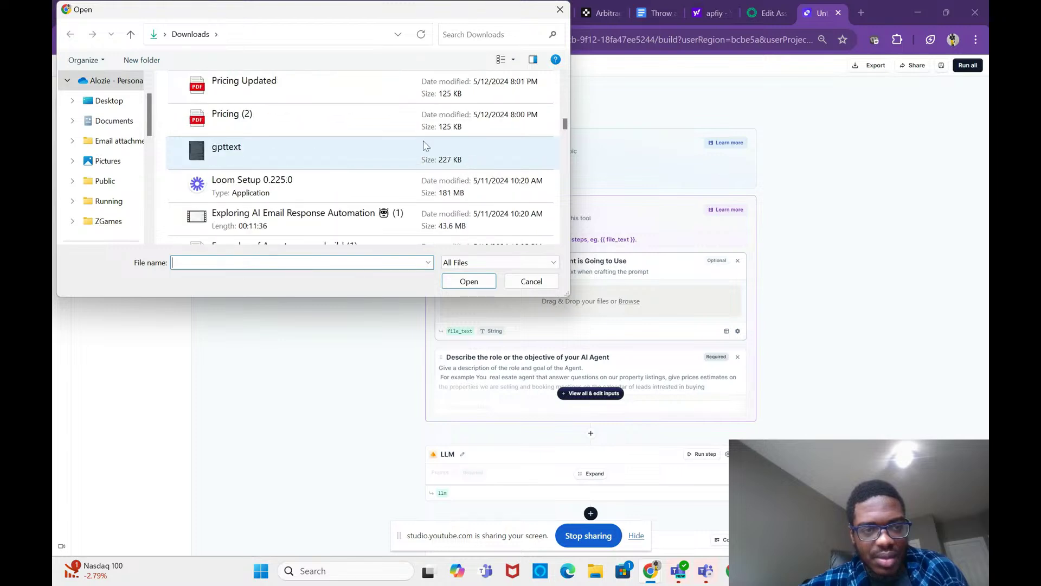
pyautogui.scroll(-4, 425, 145)
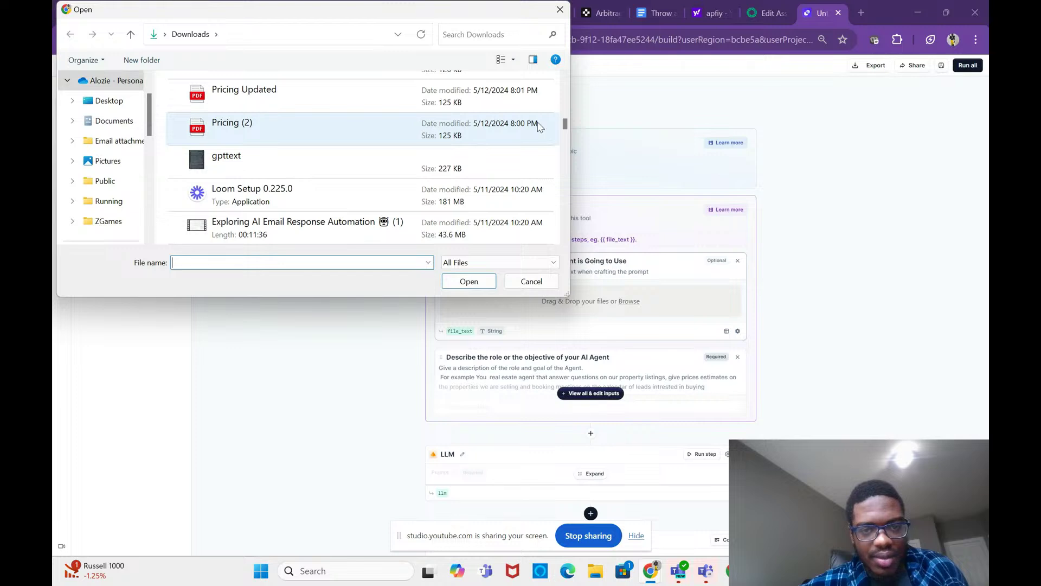
pyautogui.click(566, 77)
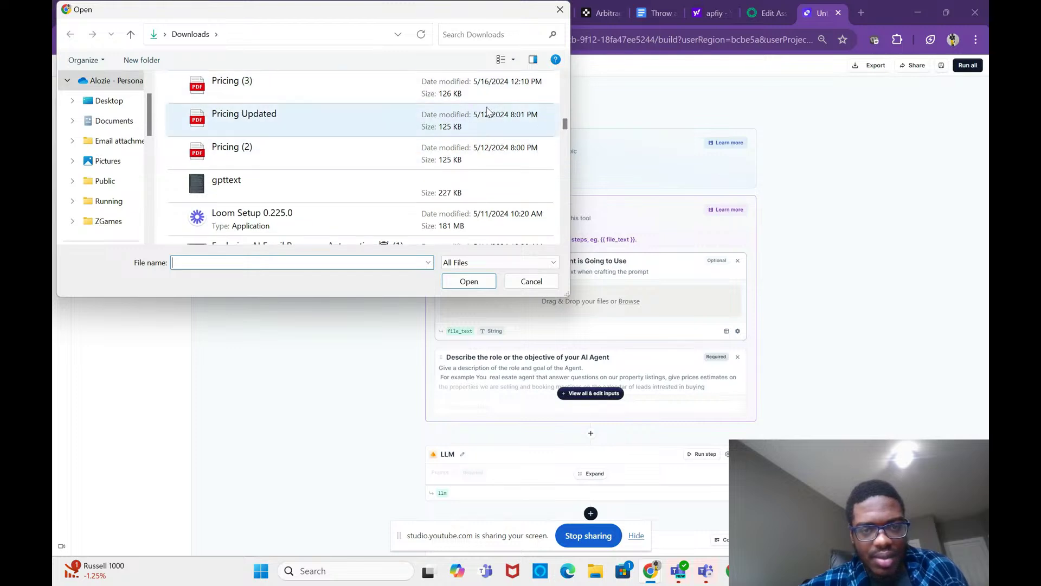
pyautogui.click(565, 77)
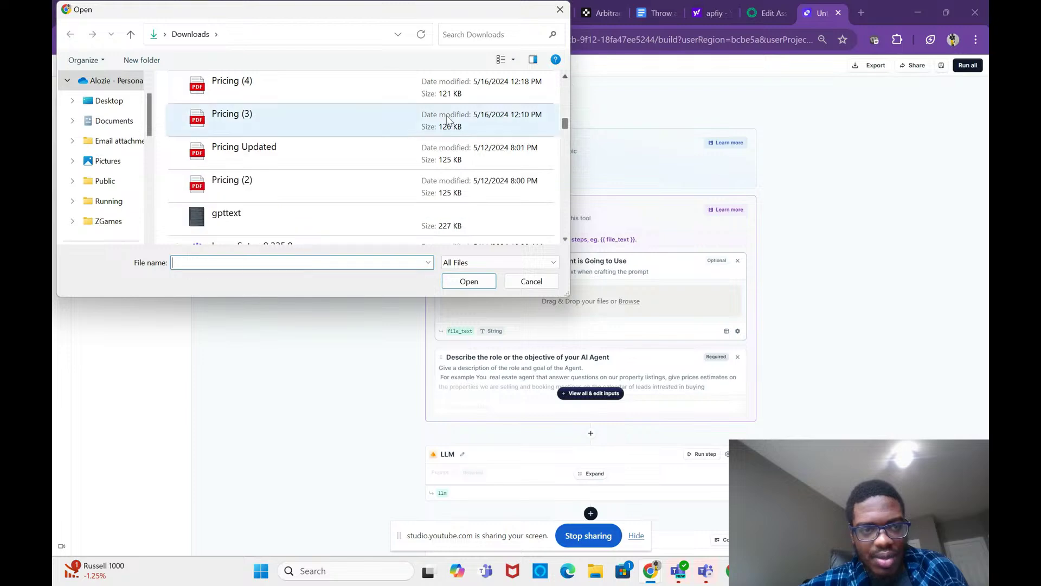
pyautogui.doubleClick(414, 89)
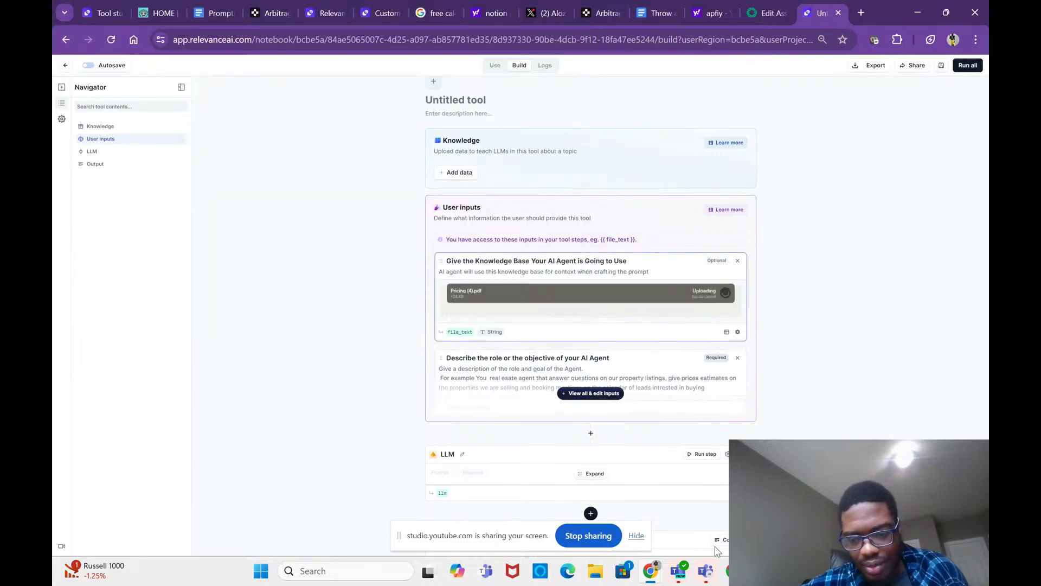
# Step: Expand all of the tool's user inputs and select the role description test-value box
pyautogui.moveTo(651, 571)
pyautogui.click(701, 503)
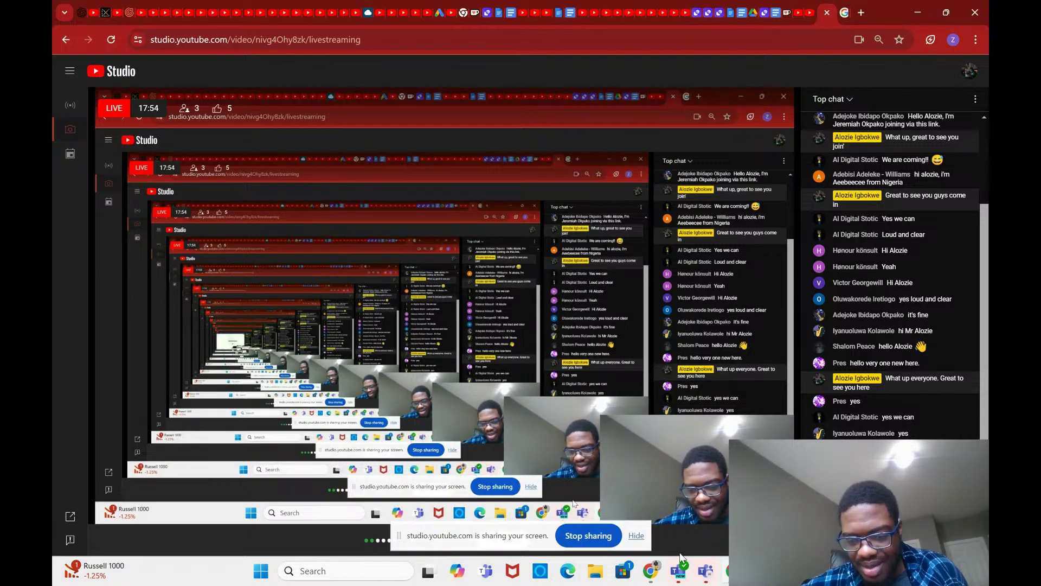
pyautogui.moveTo(653, 571)
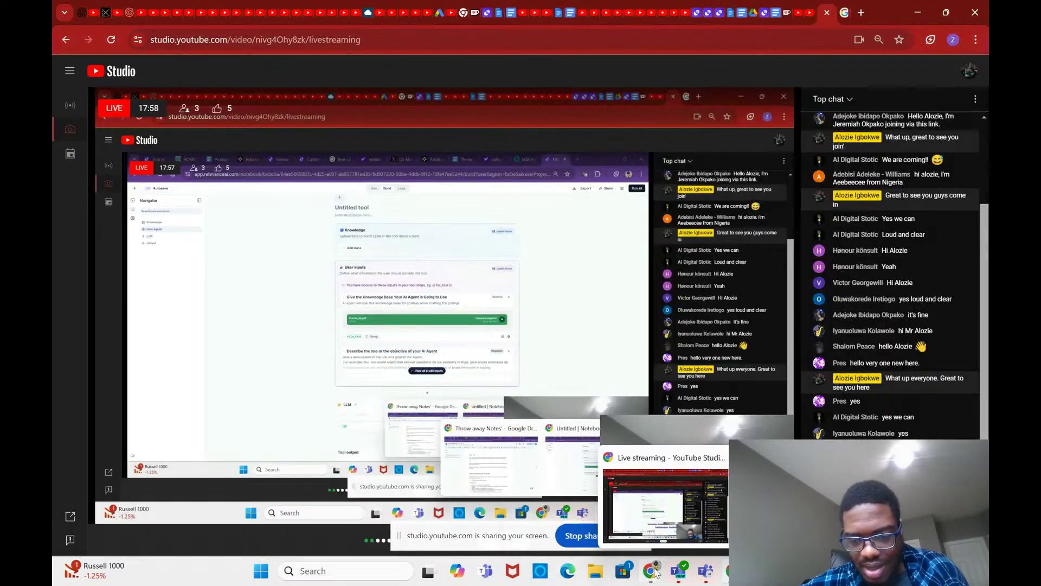
pyautogui.click(566, 461)
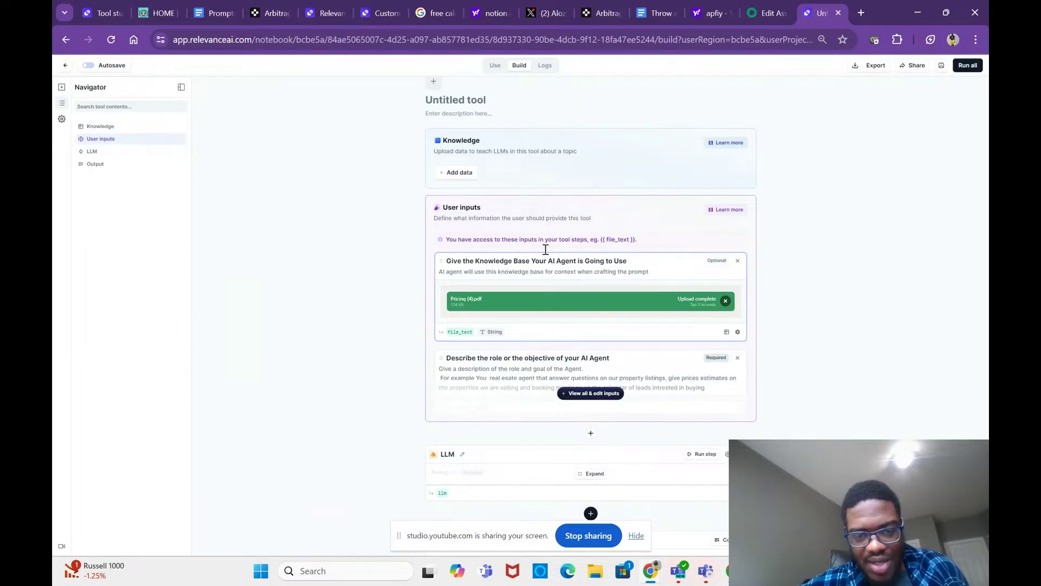
pyautogui.click(595, 393)
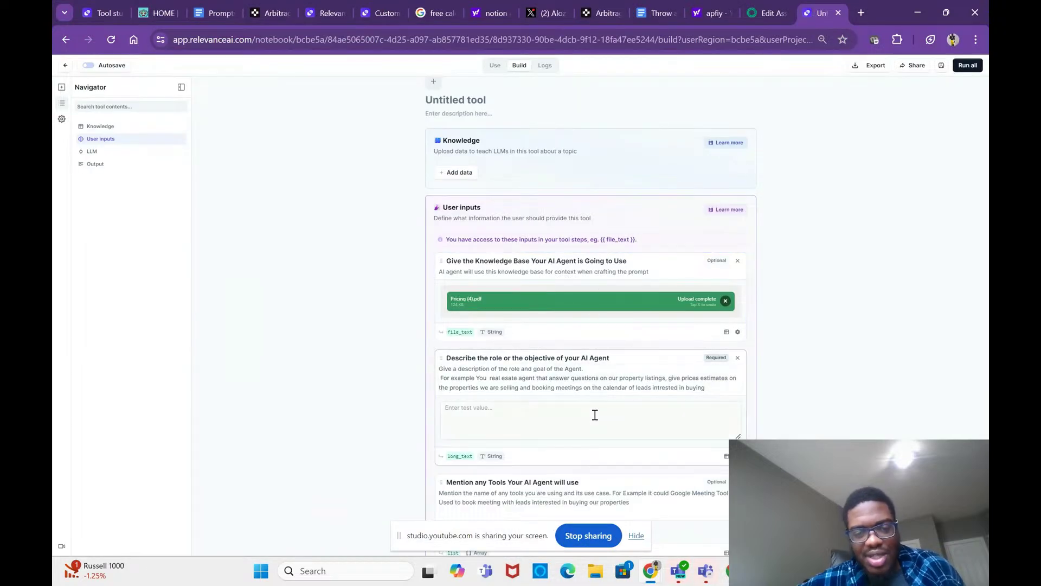
pyautogui.click(595, 418)
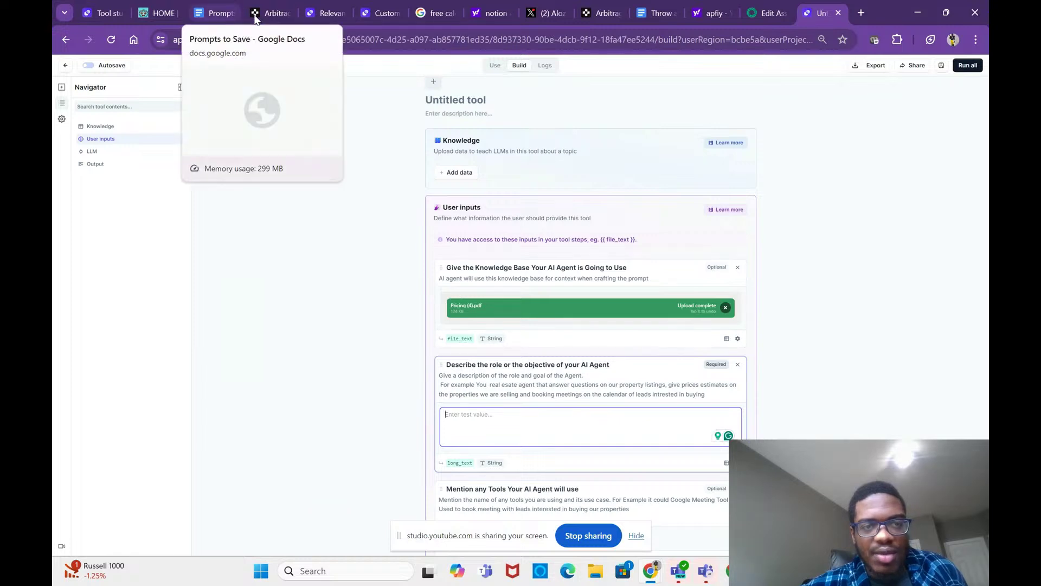
pyautogui.click(644, 11)
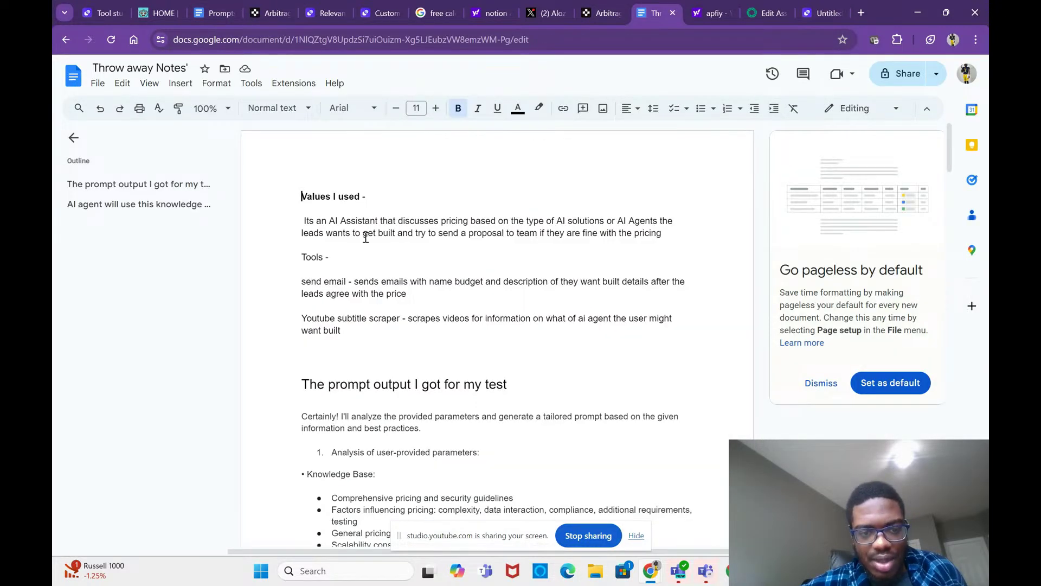
# Step: Move the AI Assistant description paragraph to the end of 'Values I used -' in Throw away Notes
pyautogui.moveTo(307, 219); pyautogui.dragTo(670, 232)
pyautogui.hotkey('ctrl', 'c')
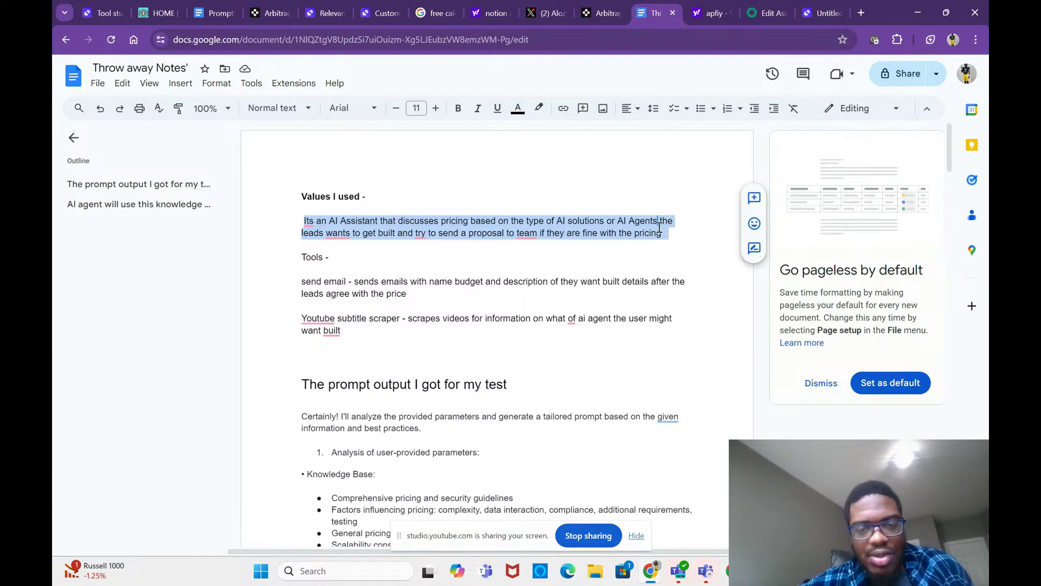
pyautogui.moveTo(659, 227); pyautogui.dragTo(412, 144)
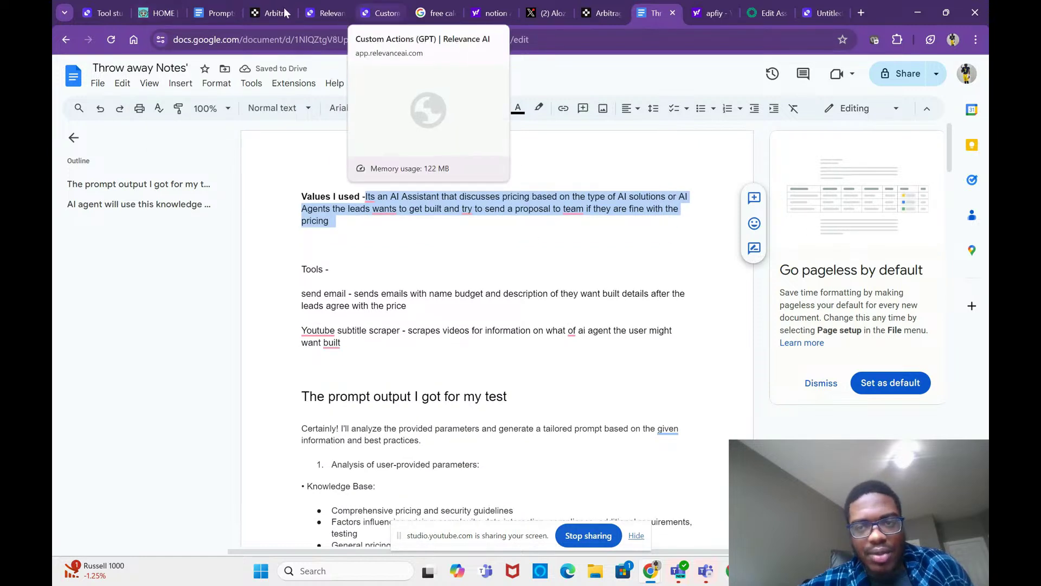
pyautogui.click(818, 12)
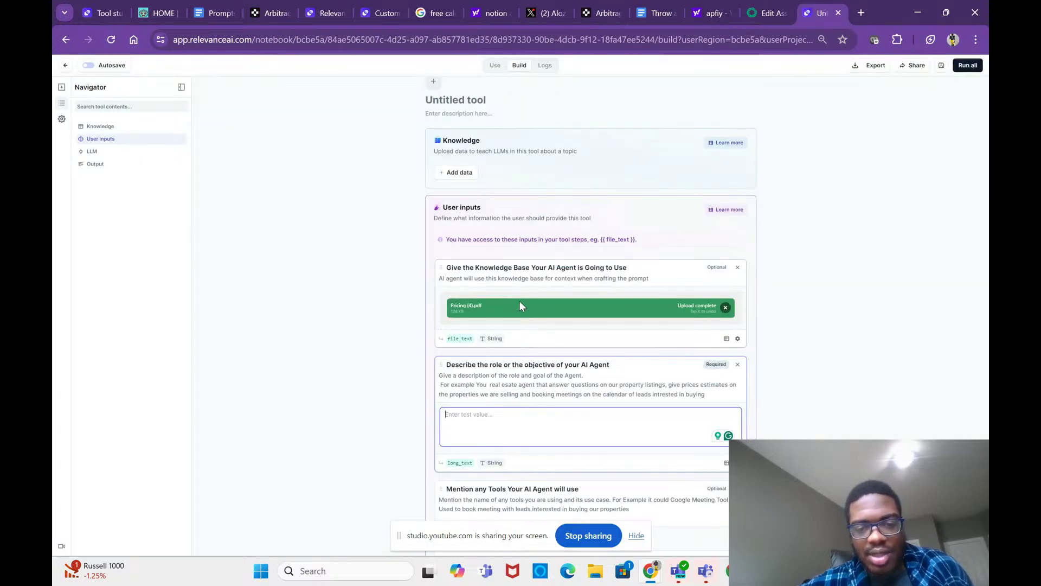
pyautogui.click(335, 573)
# Step: Search Windows for 'prici' and open the Pricing (4) PDF in Edge
pyautogui.write('prici')
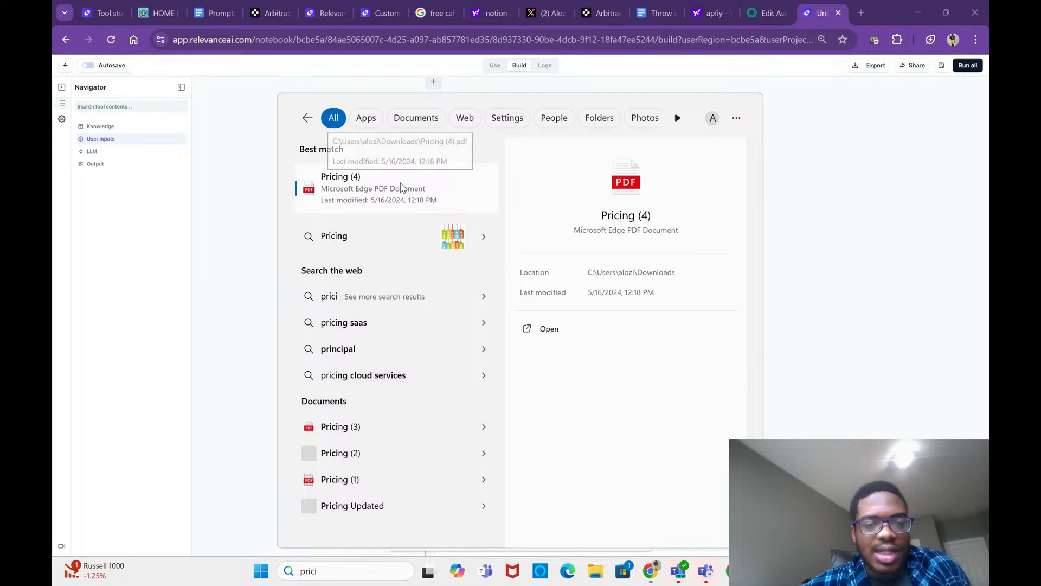
pyautogui.press('Escape')
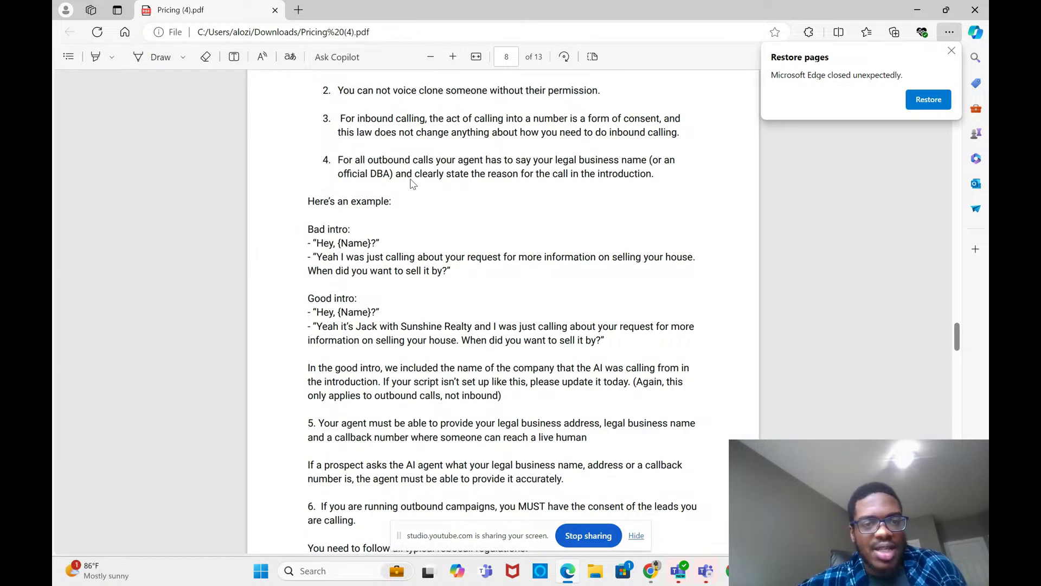
# Step: Look through the Pricing (4) PDF pages, then bring the Relevance AI notebook back
pyautogui.scroll(10, 411, 184)
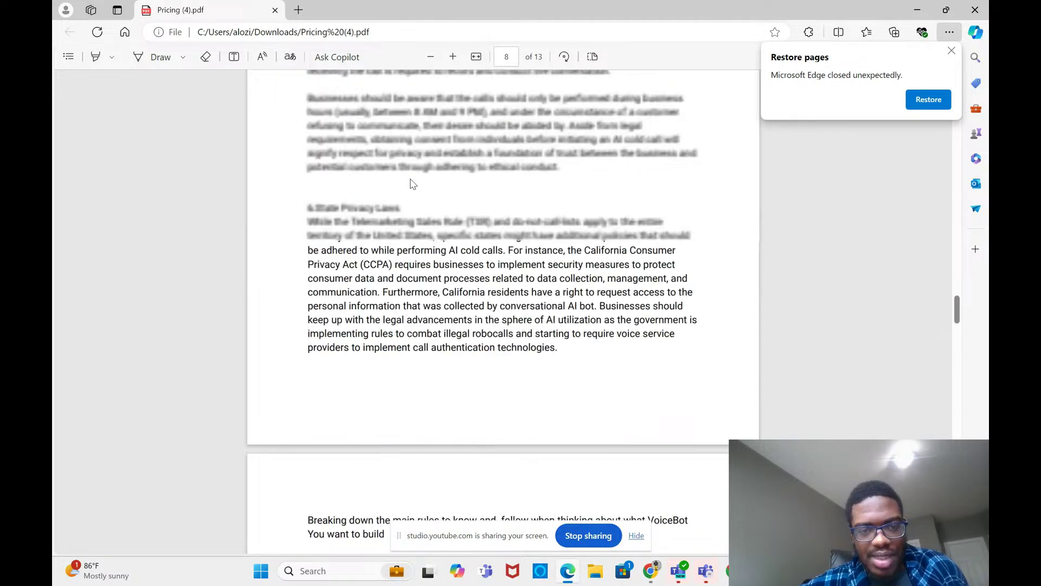
pyautogui.scroll(20, 412, 182)
pyautogui.scroll(1, 415, 178)
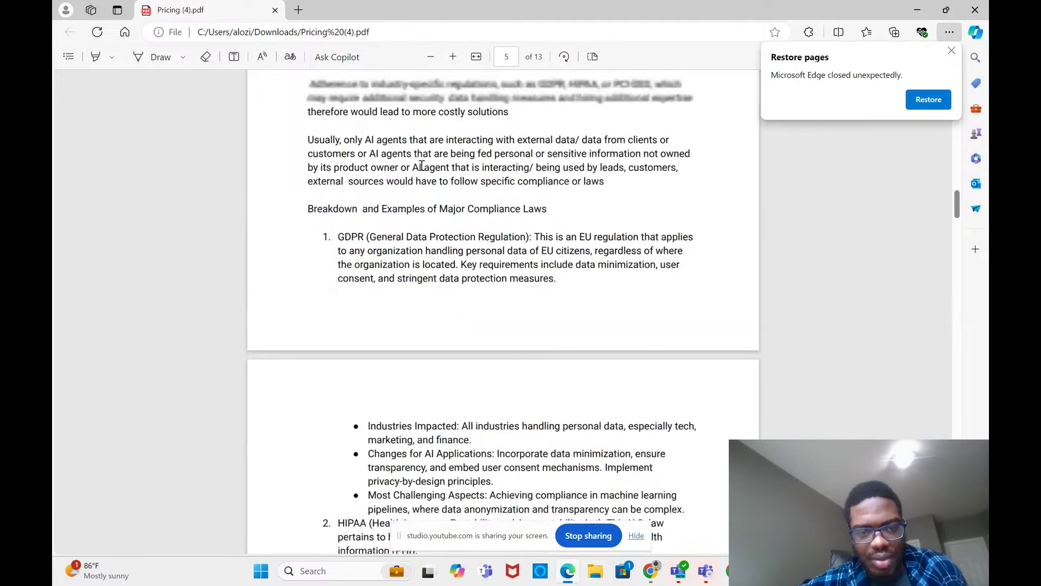
pyautogui.scroll(20, 422, 165)
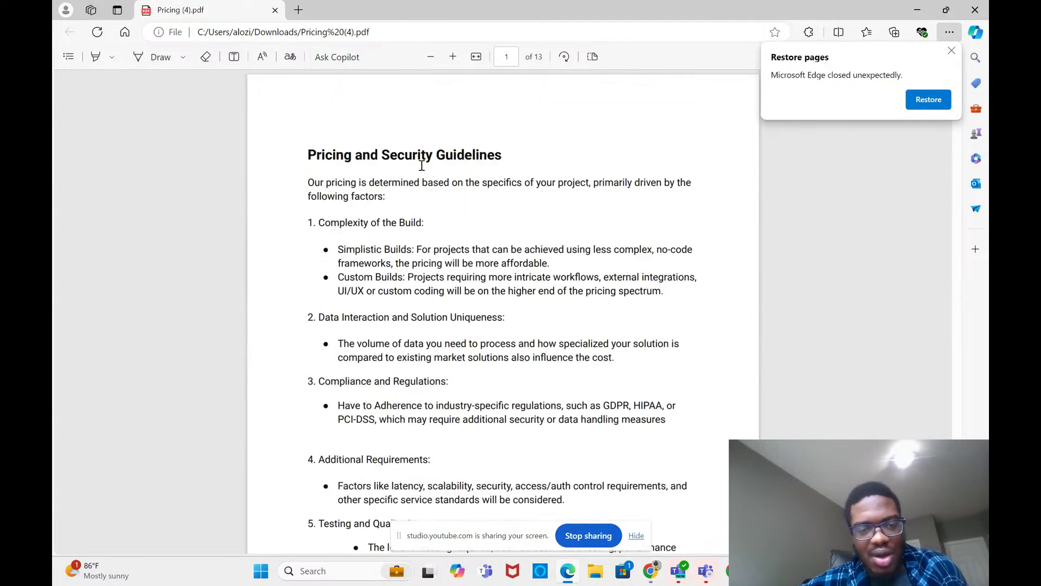
pyautogui.scroll(-20, 422, 166)
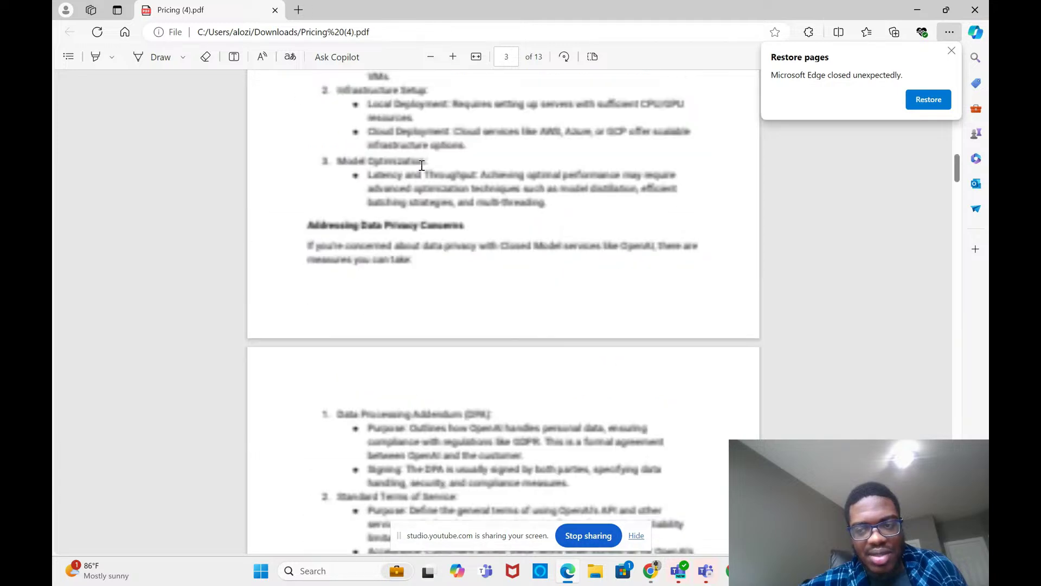
pyautogui.scroll(-15, 422, 165)
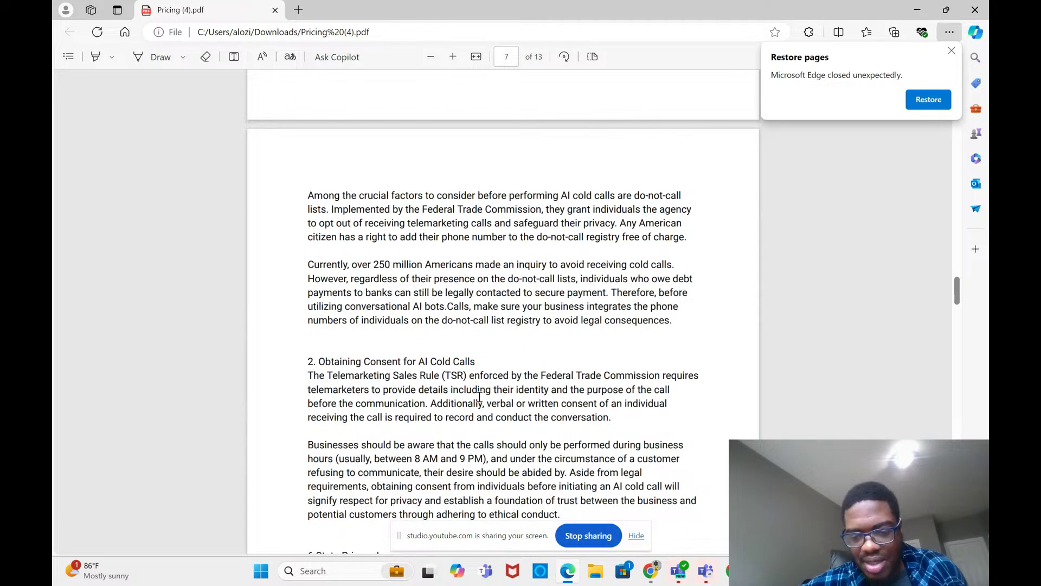
pyautogui.scroll(-10, 525, 551)
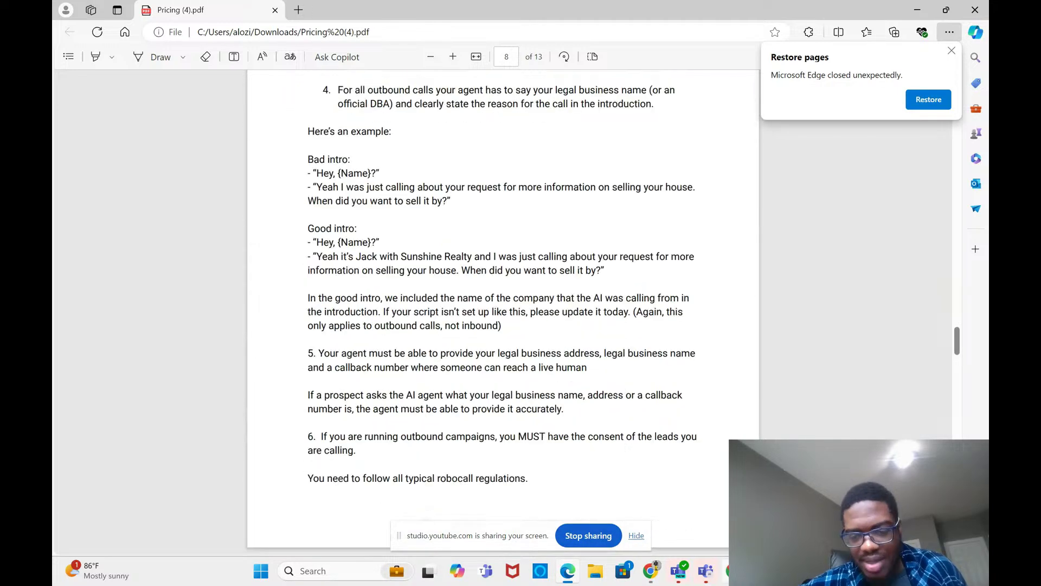
pyautogui.moveTo(651, 570)
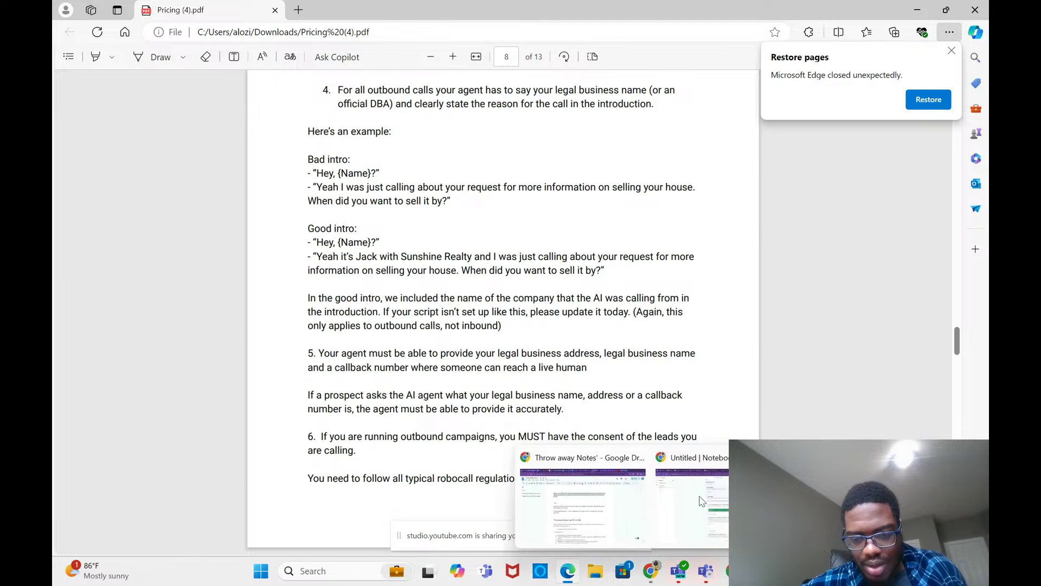
pyautogui.click(701, 501)
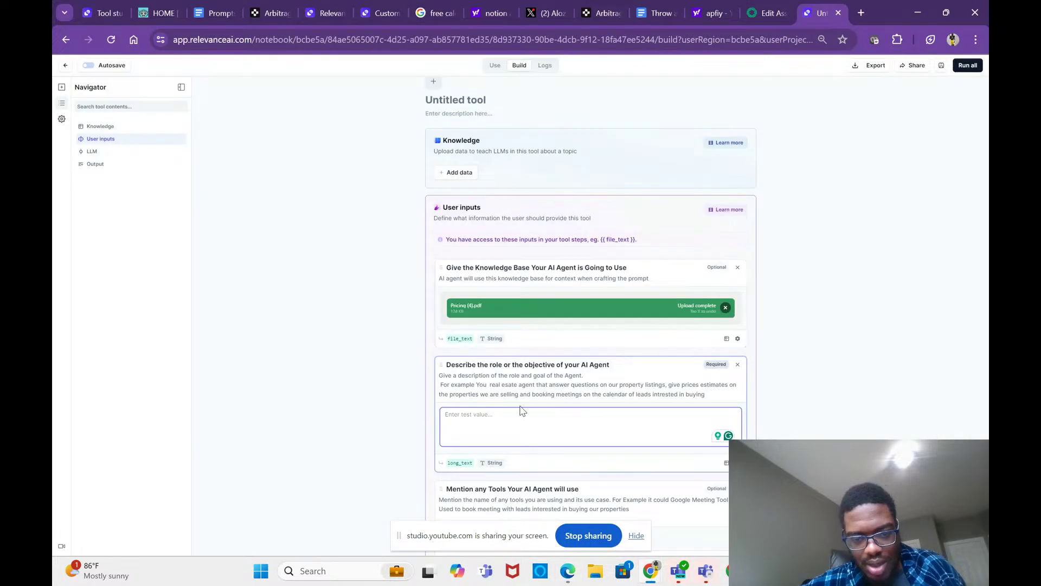
# Step: Paste the pricing-assistant text into the role description and add a new Tools item
pyautogui.hotkey('ctrl', 'v')
pyautogui.scroll(-3, 520, 412)
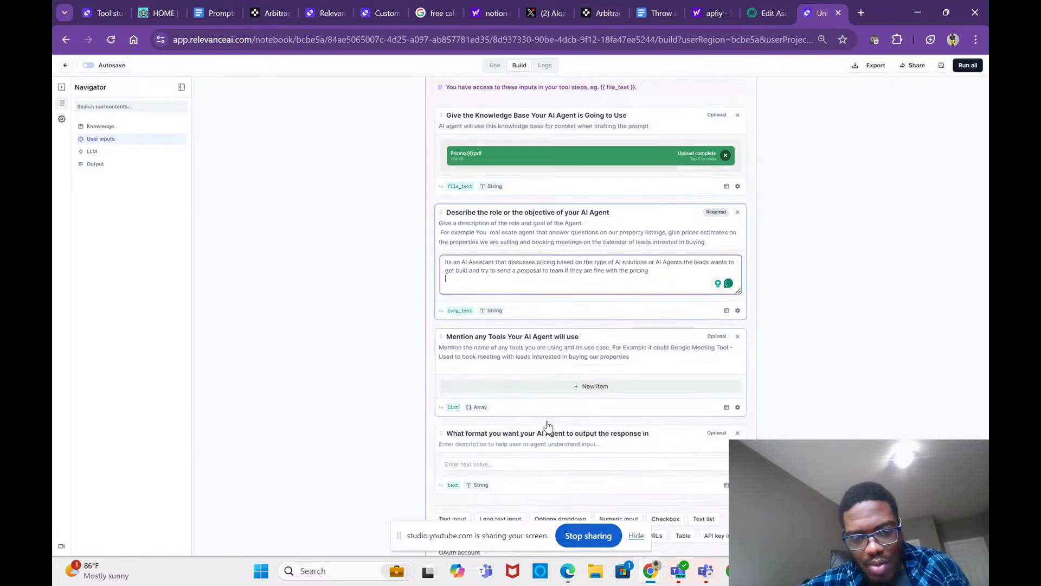
pyautogui.click(508, 382)
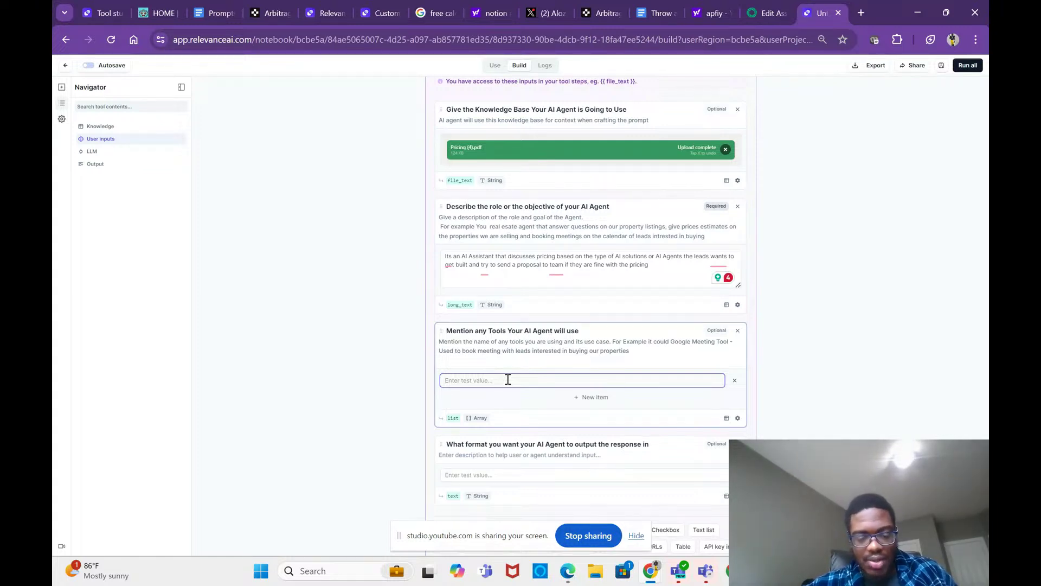
pyautogui.click(659, 7)
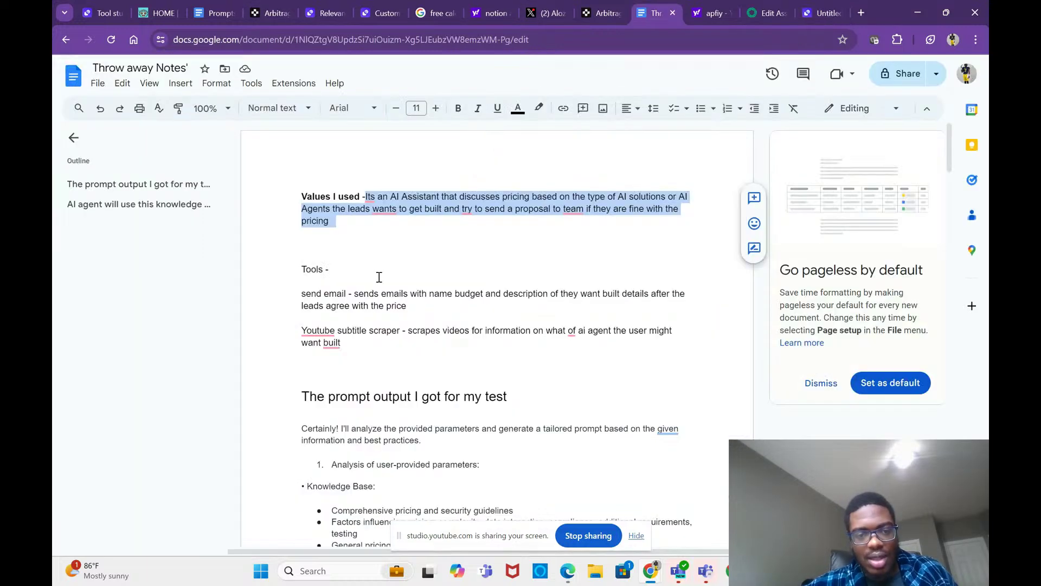
# Step: Select the whole send email tool paragraph in the Throw away Notes document
pyautogui.moveTo(294, 295); pyautogui.dragTo(428, 302)
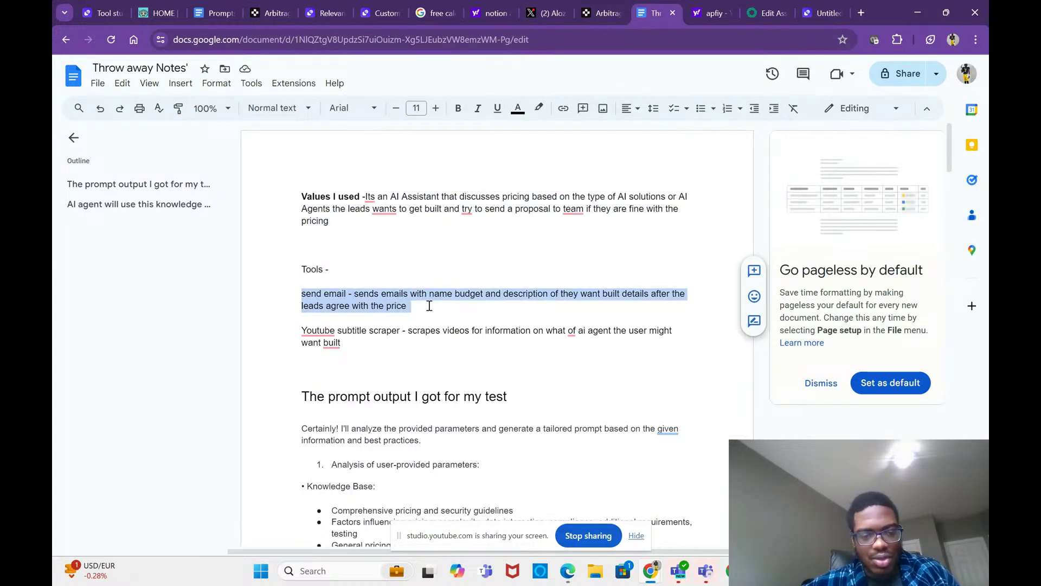
pyautogui.click(378, 343)
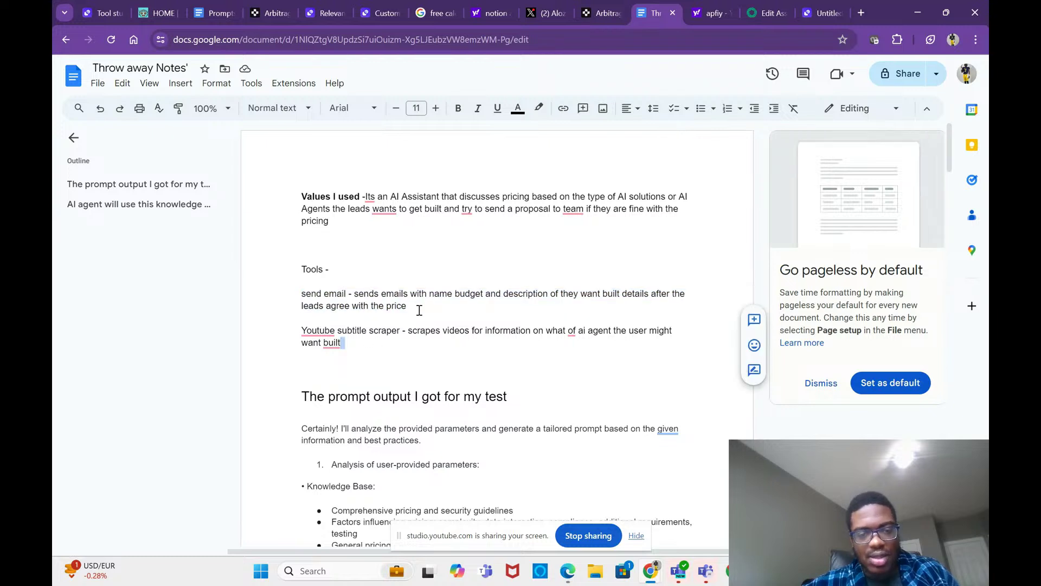
pyautogui.moveTo(407, 307); pyautogui.dragTo(301, 289)
pyautogui.hotkey('ctrl', 'c')
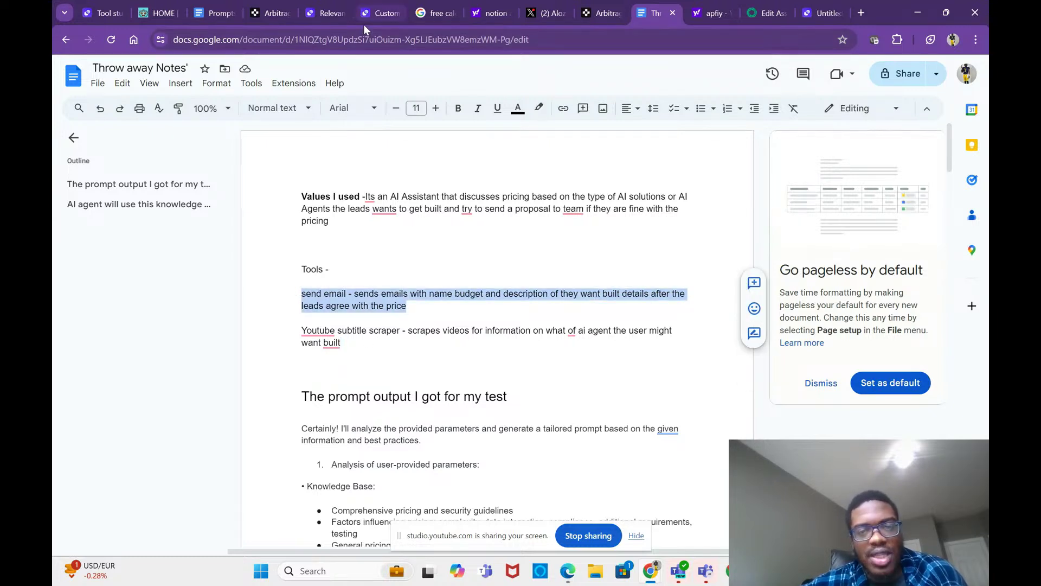
# Step: Paste the send email description as the first tool and add a second empty tool entry
pyautogui.click(821, 13)
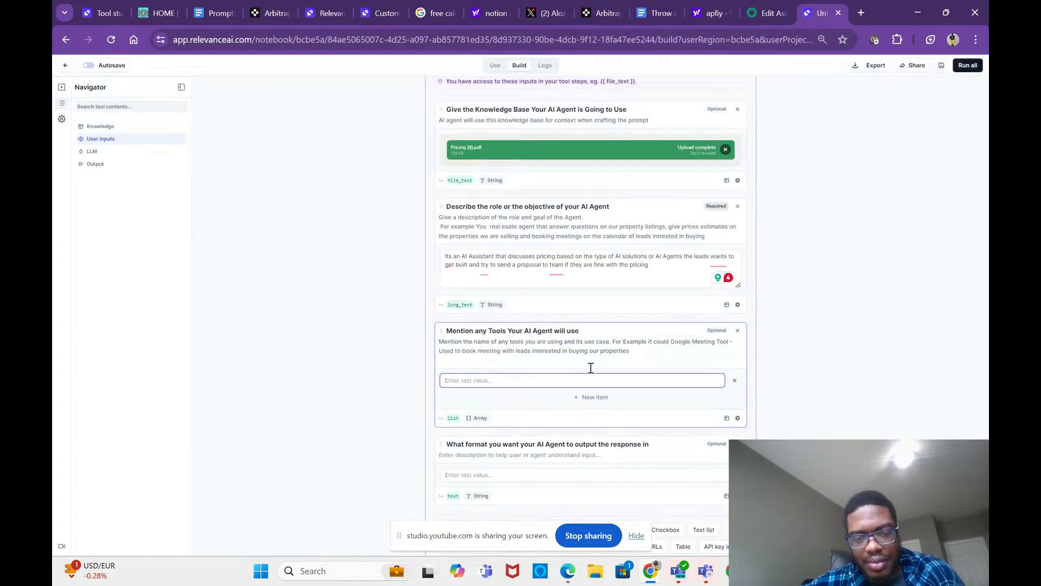
pyautogui.hotkey('ctrl', 'v')
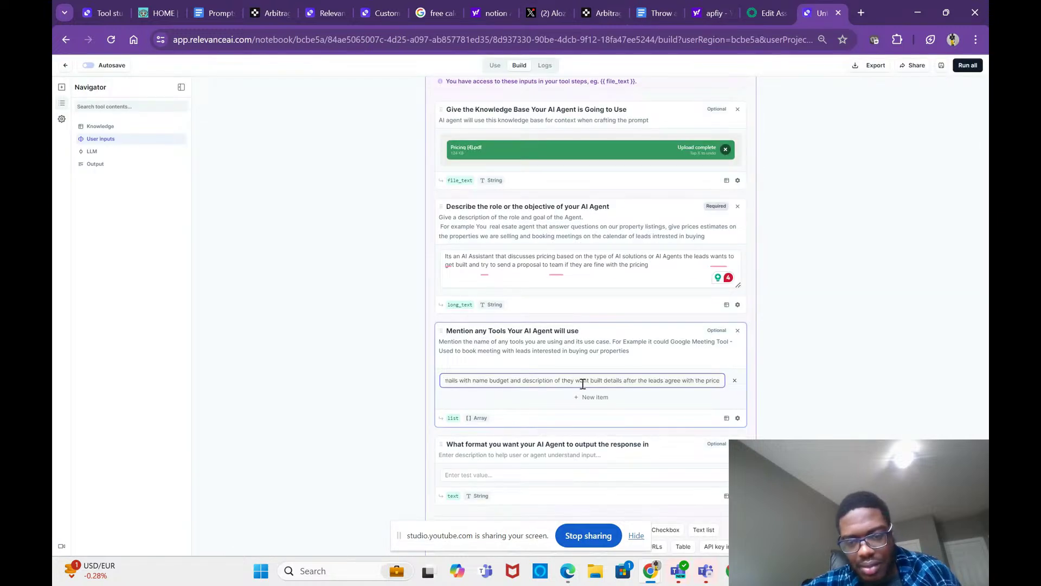
pyautogui.moveTo(589, 383); pyautogui.dragTo(417, 387)
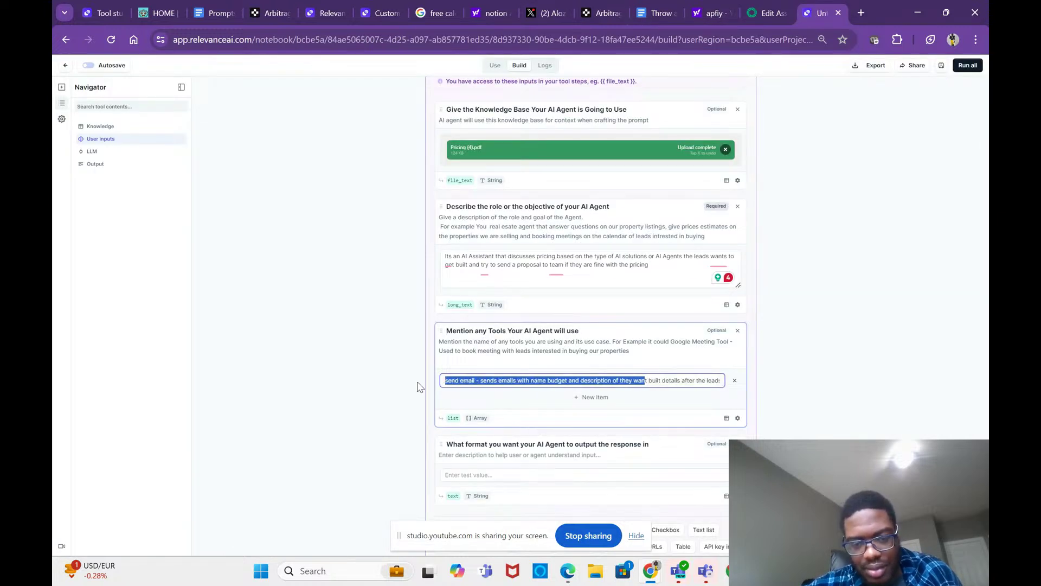
pyautogui.click(585, 397)
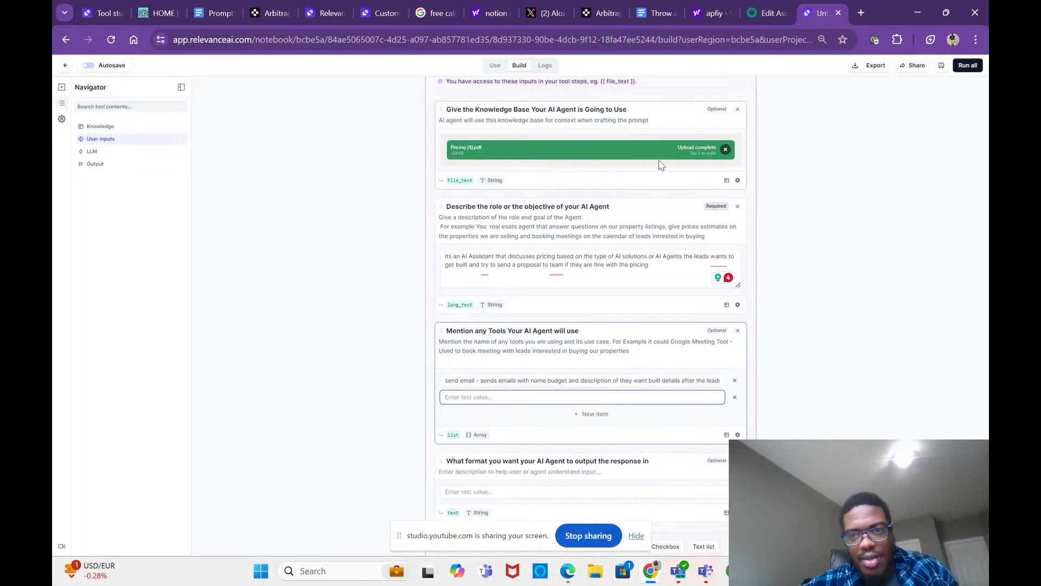
pyautogui.click(644, 13)
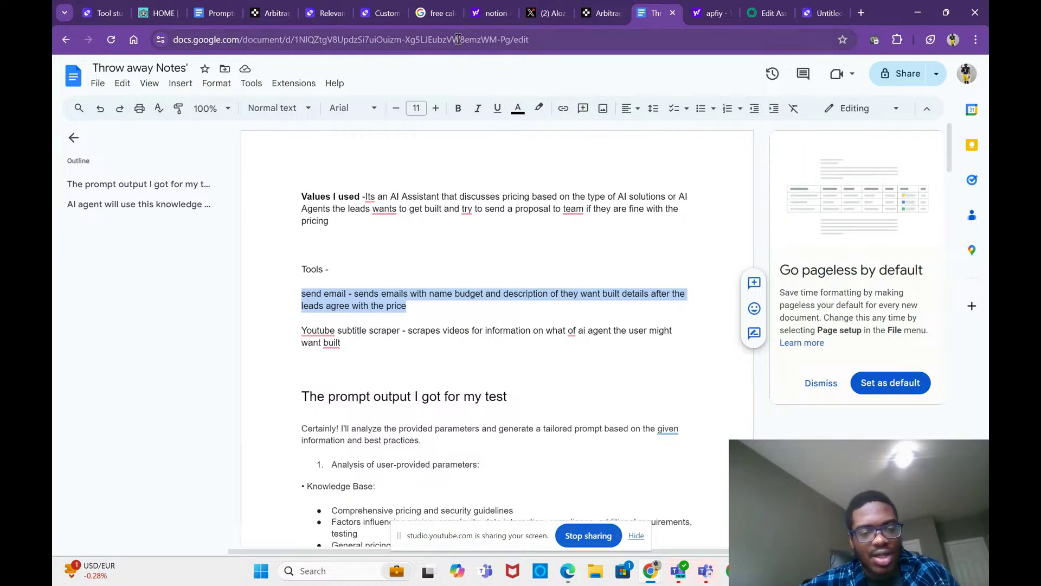
# Step: Accept the YouTube spelling fix and select the 'YouTube subtitle scraper' line in the notes
pyautogui.moveTo(319, 332)
pyautogui.click(355, 358)
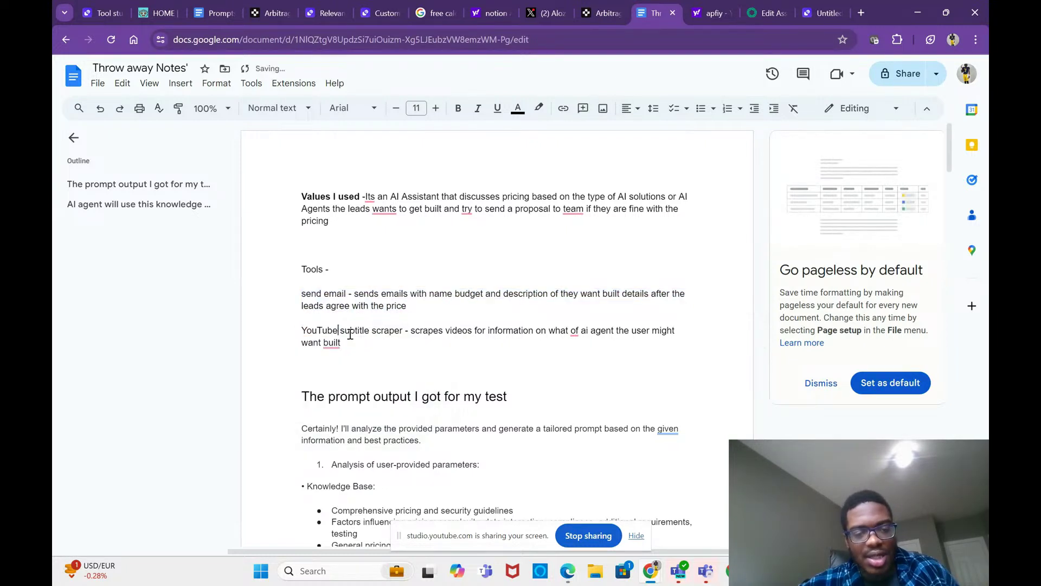
pyautogui.moveTo(342, 343); pyautogui.dragTo(296, 336)
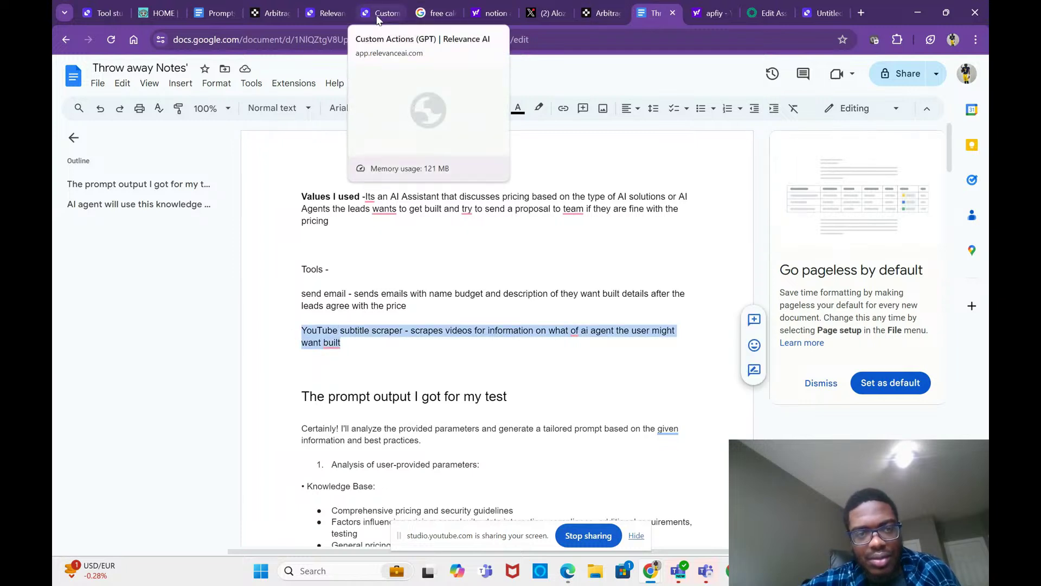
pyautogui.click(329, 14)
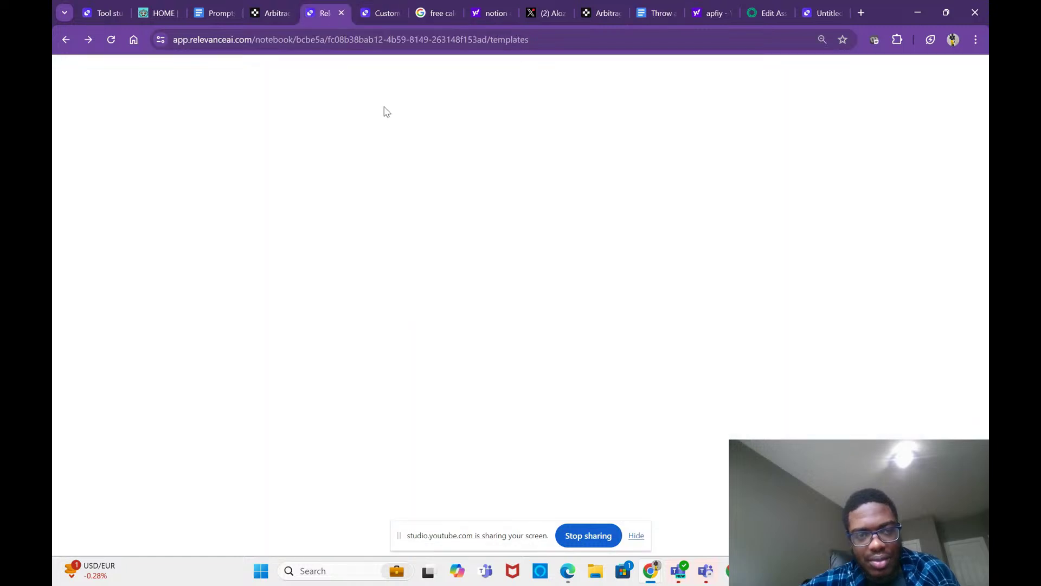
# Step: Add the YouTube subtitle scraper as the second tool entry and move to the format field
pyautogui.click(803, 9)
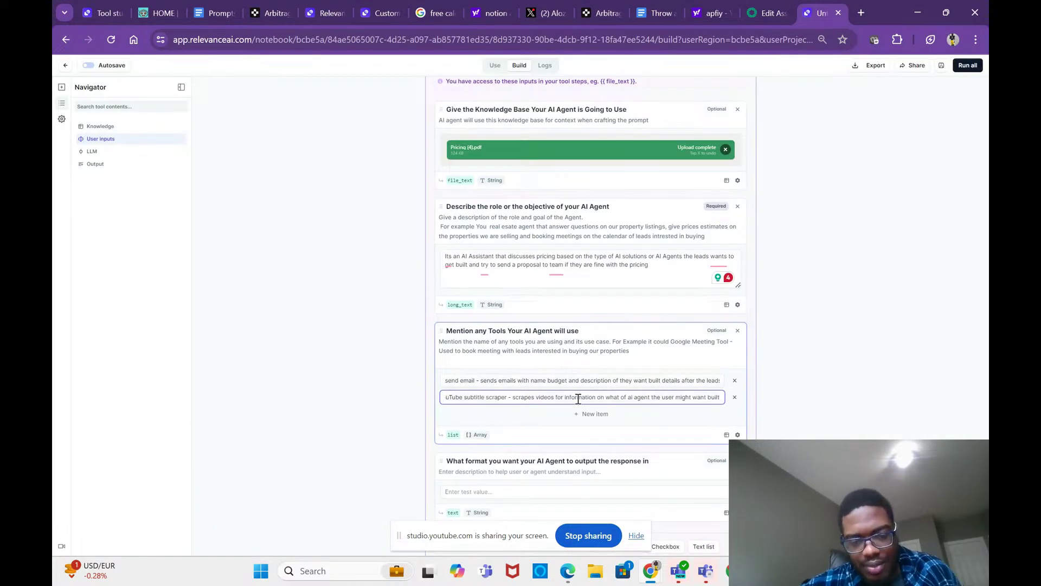
pyautogui.click(535, 492)
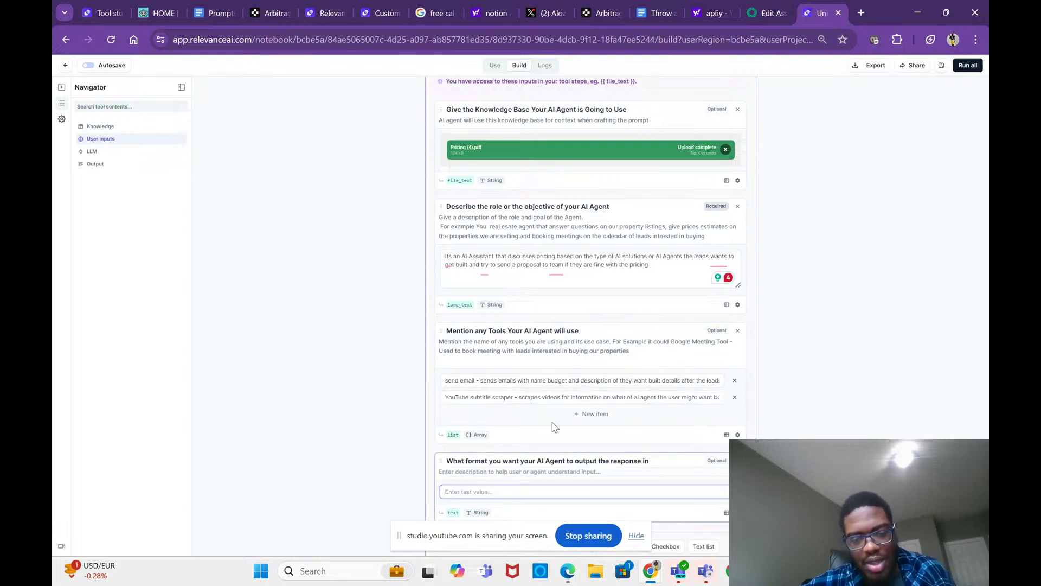
pyautogui.scroll(-2, 553, 444)
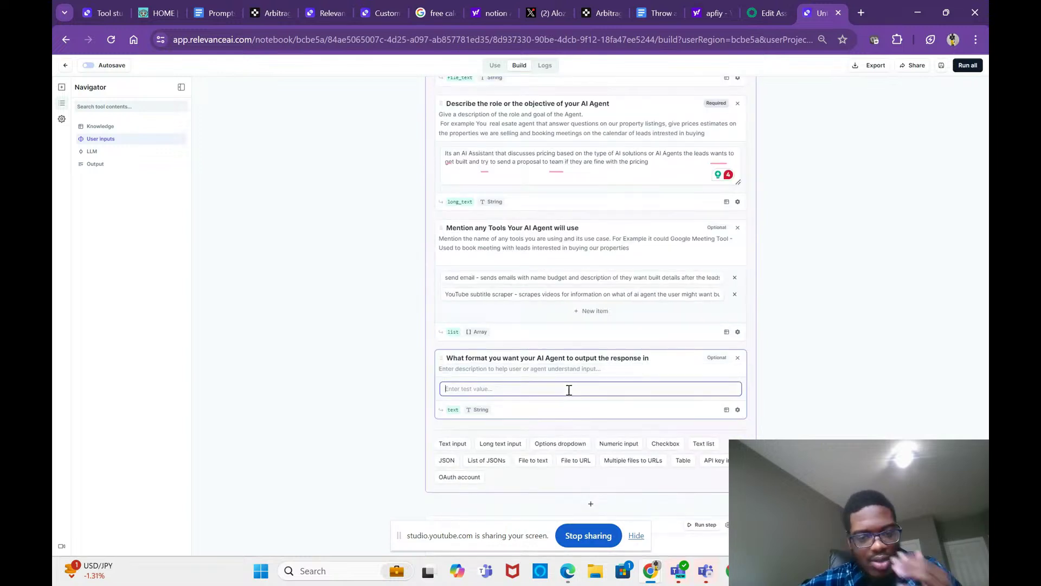
# Step: Enter 'Text(English)' as the agent's output format
pyautogui.press('capslock')
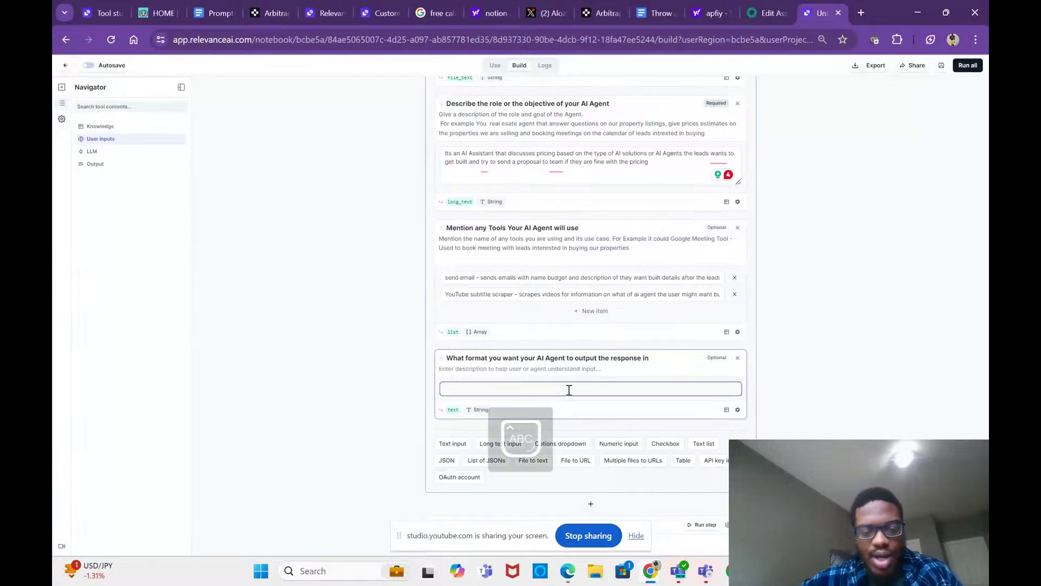
pyautogui.write('T')
pyautogui.press('capslock')
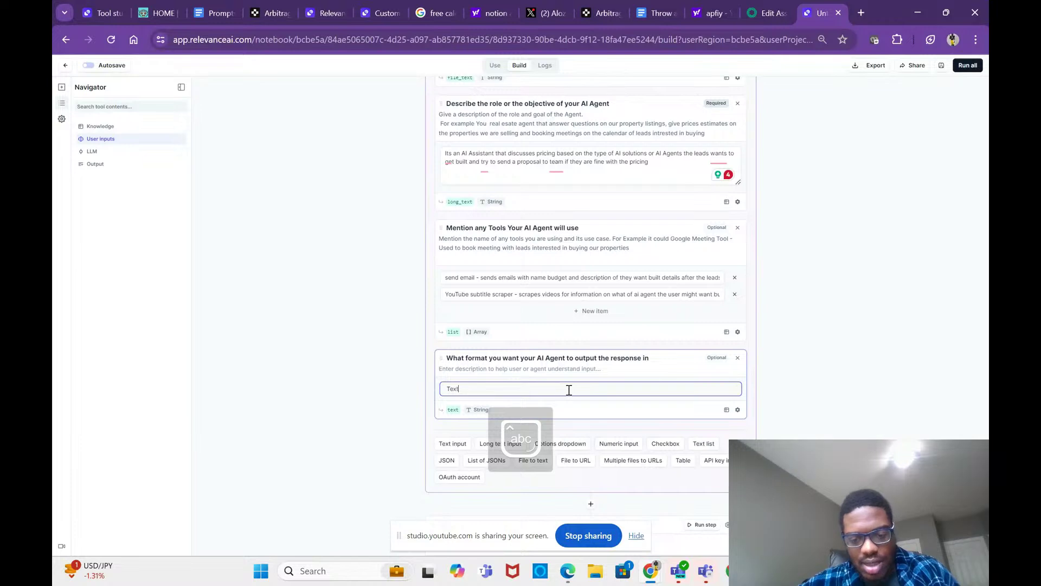
pyautogui.write('ext(En')
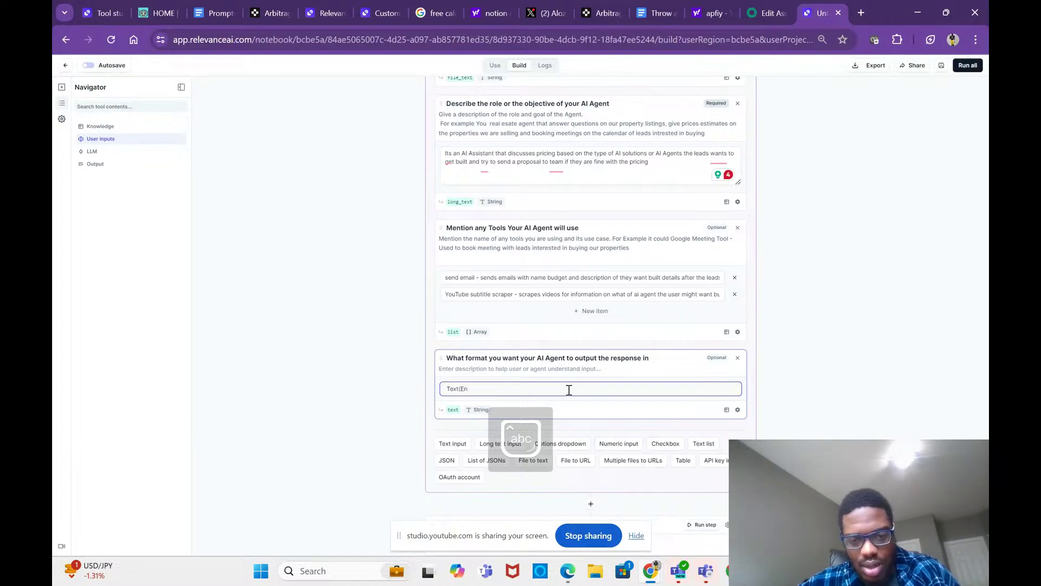
pyautogui.write('glish')
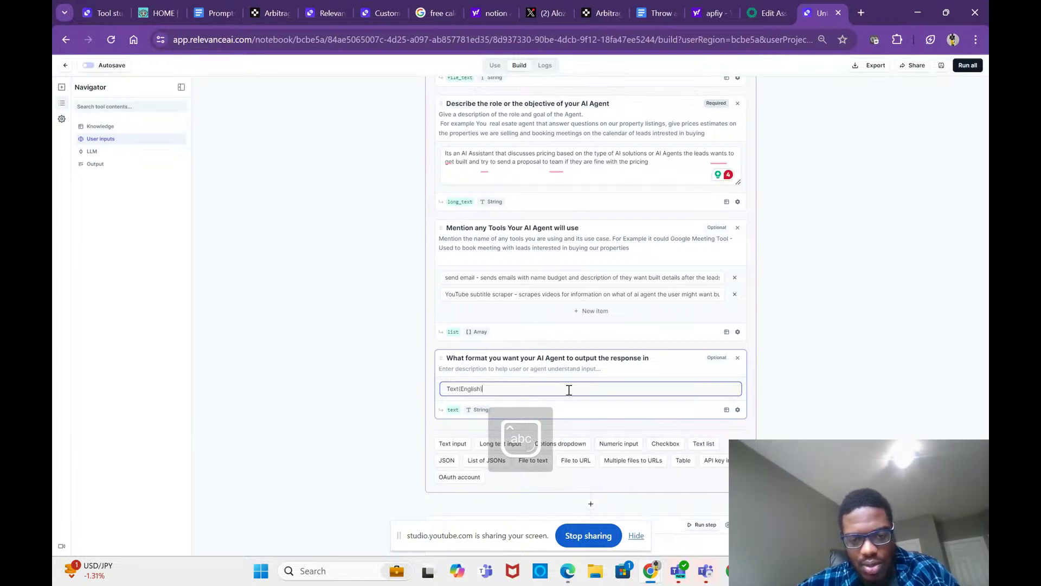
pyautogui.write(')')
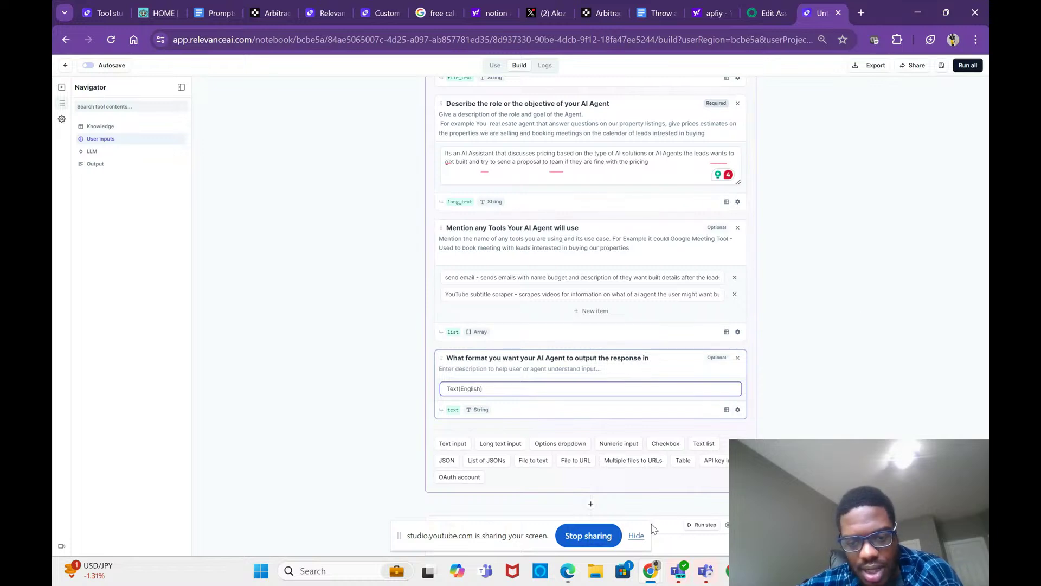
# Step: Run the whole tool with Run all, then switch to the YouTube Studio livestream
pyautogui.scroll(-3, 642, 477)
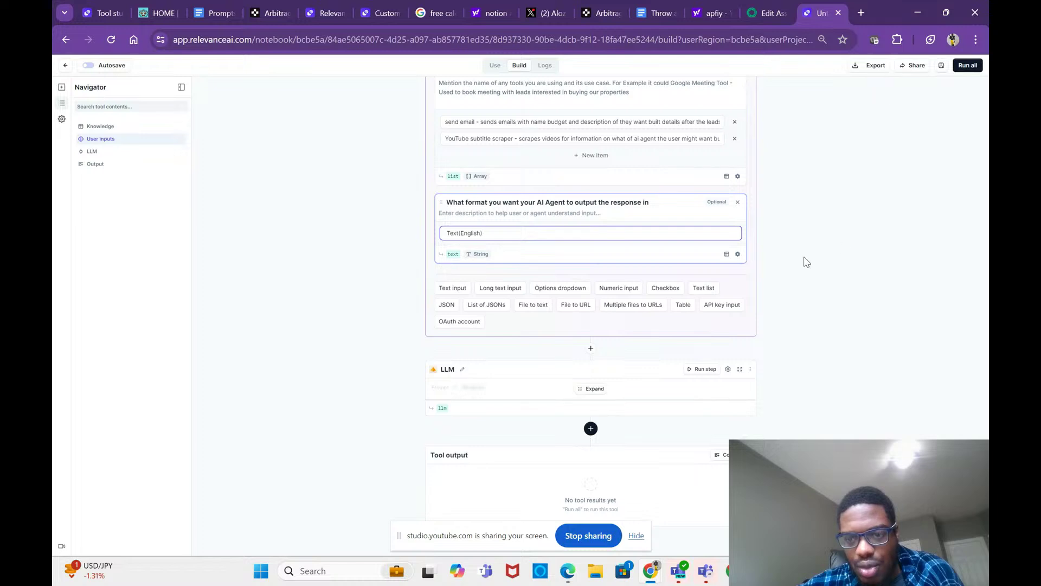
pyautogui.click(967, 67)
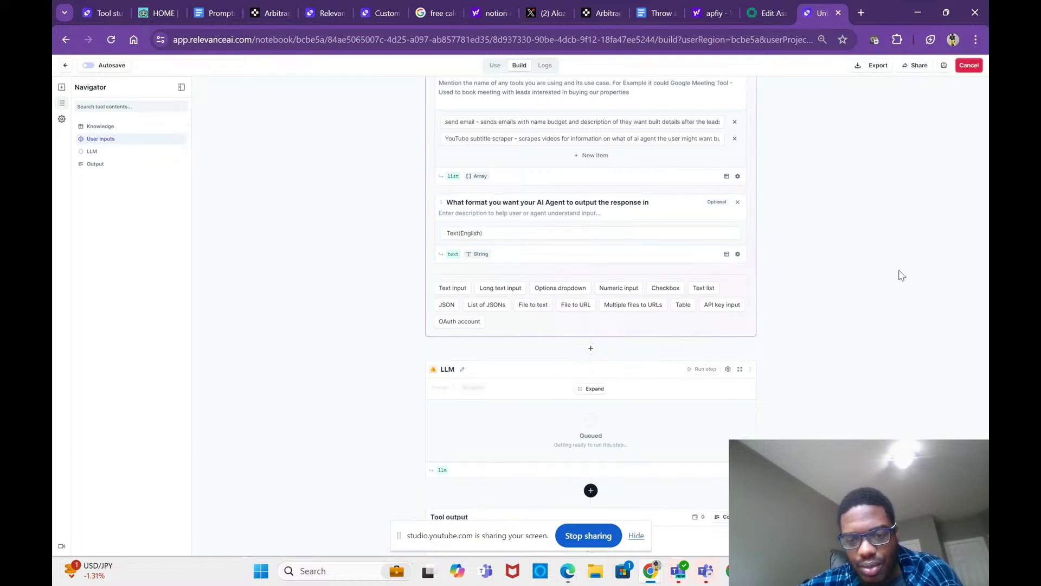
pyautogui.scroll(-1, 846, 324)
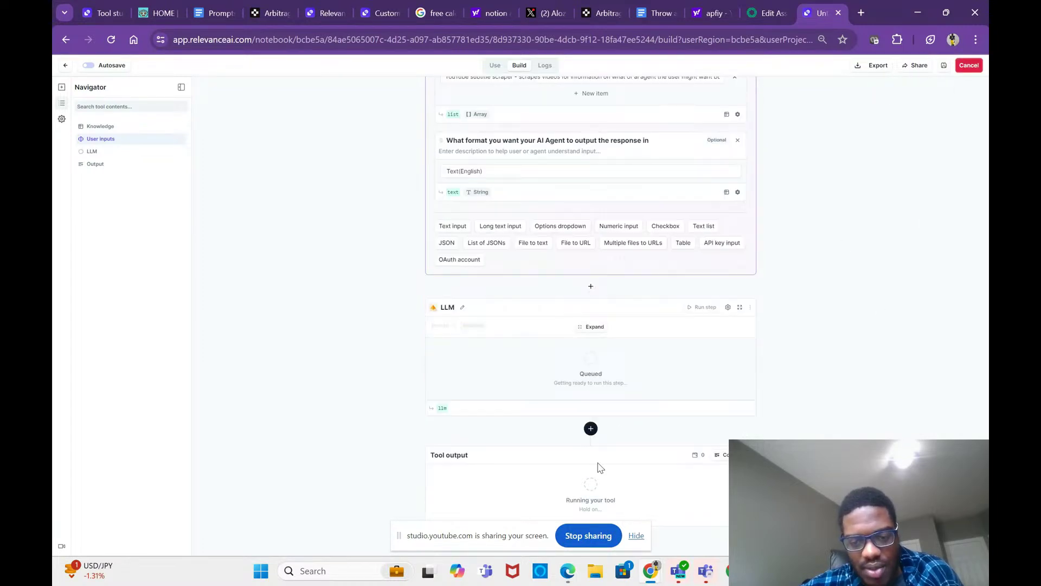
pyautogui.moveTo(504, 543); pyautogui.dragTo(287, 431)
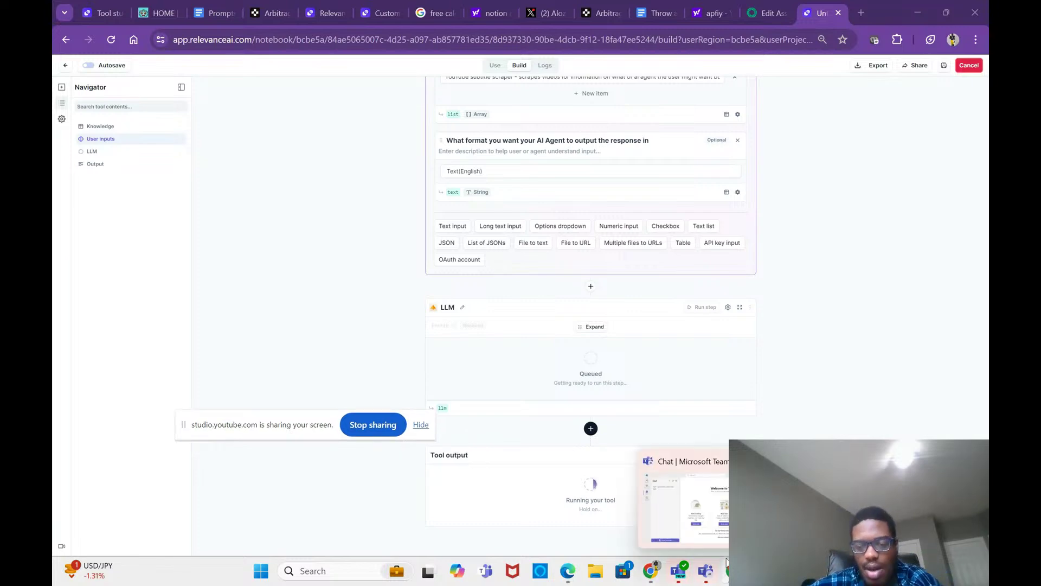
pyautogui.click(695, 519)
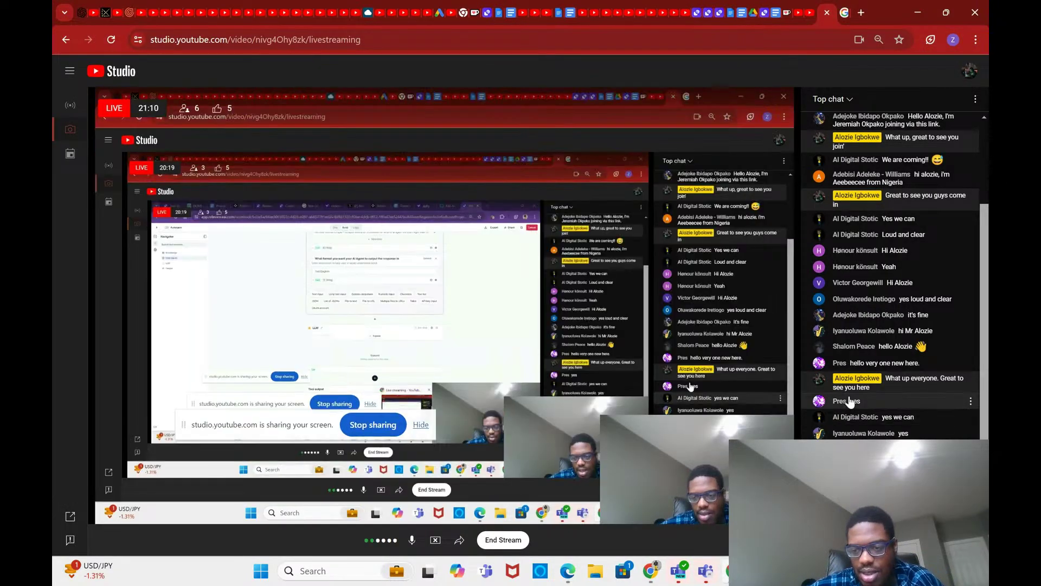
pyautogui.scroll(3, 851, 401)
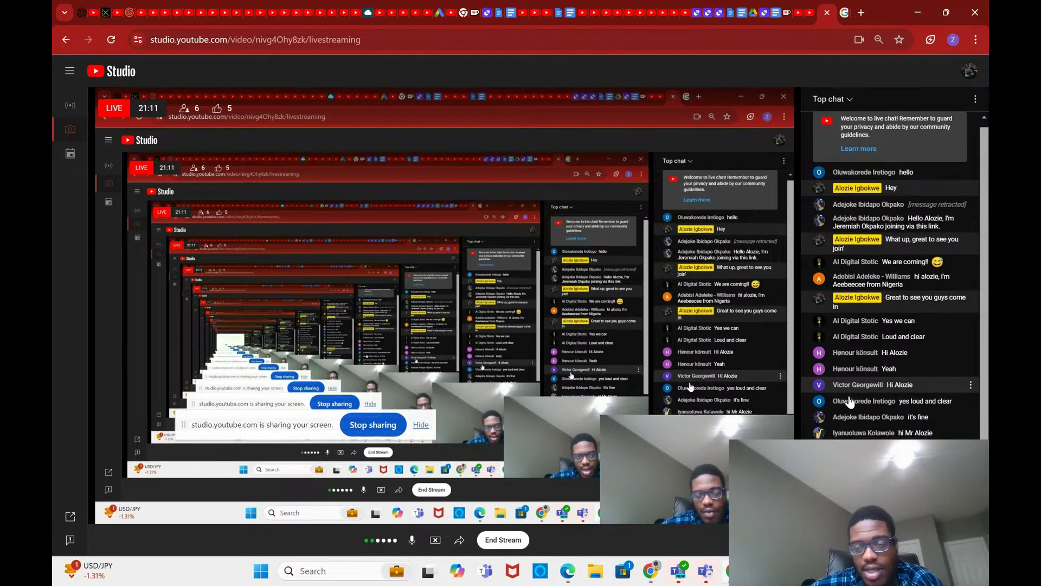
pyautogui.scroll(-1, 850, 402)
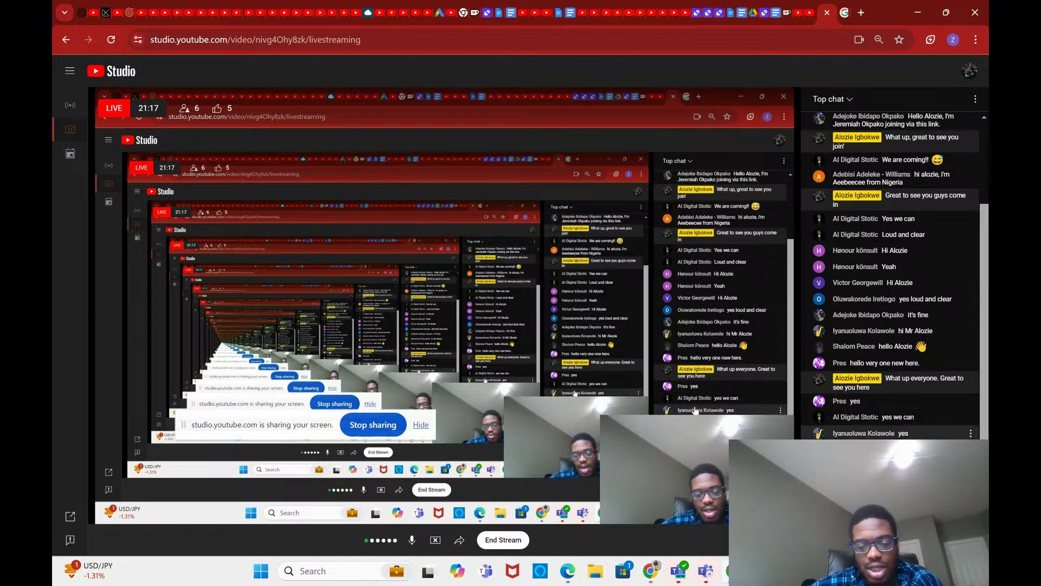
pyautogui.moveTo(651, 571)
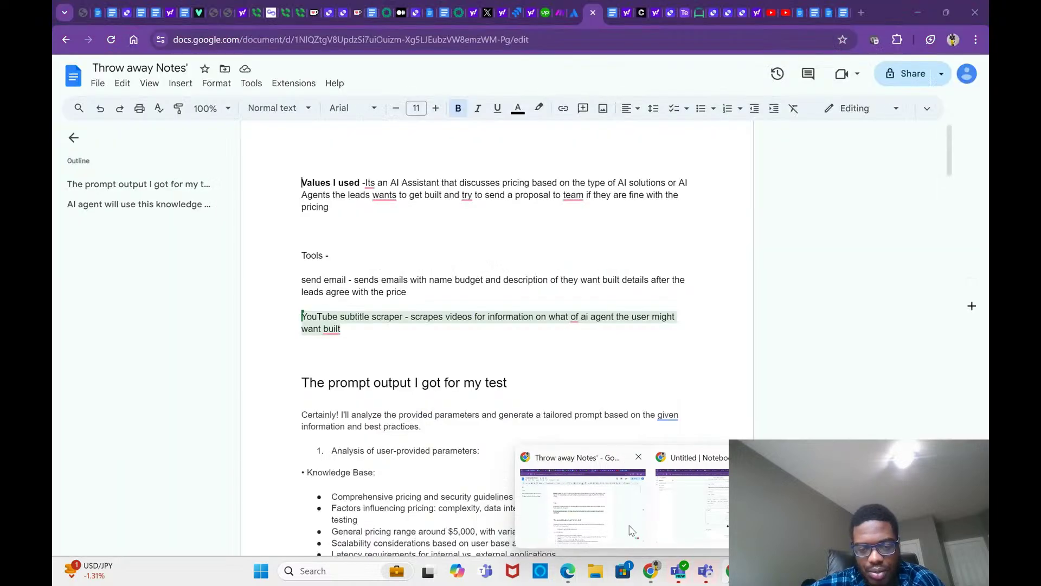
# Step: Return to the Relevance AI notebook window and let the tool run finish
pyautogui.click(632, 531)
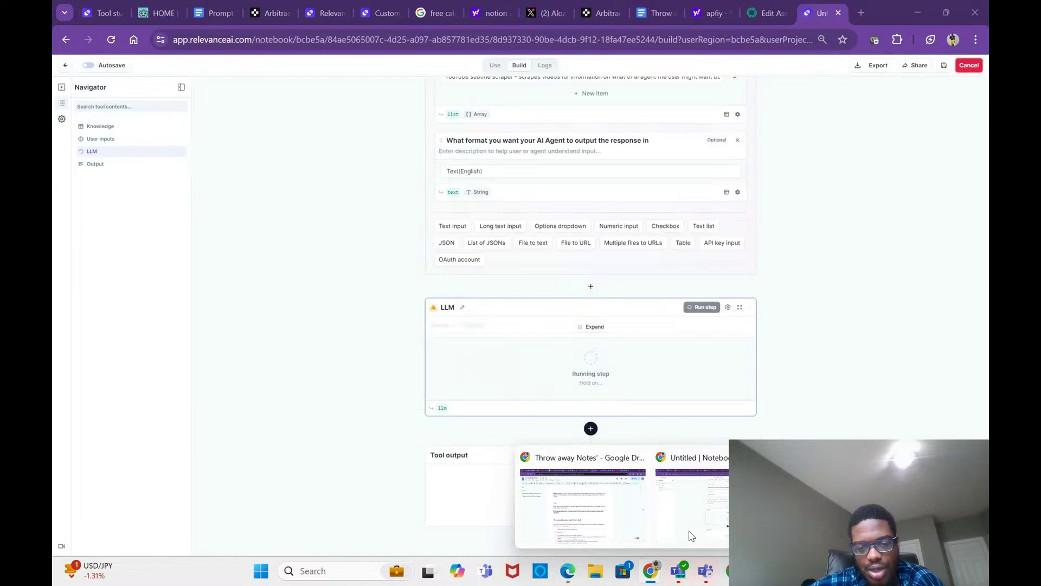
pyautogui.click(692, 535)
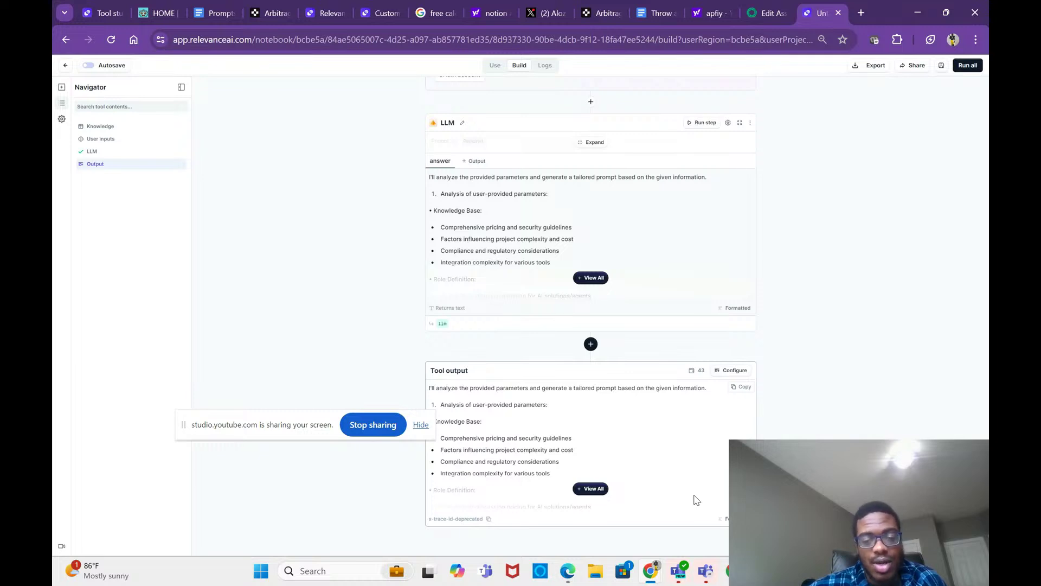
# Step: Expand the tool output and select the generated prompt from 'Role' through the error-handling instructions
pyautogui.click(599, 489)
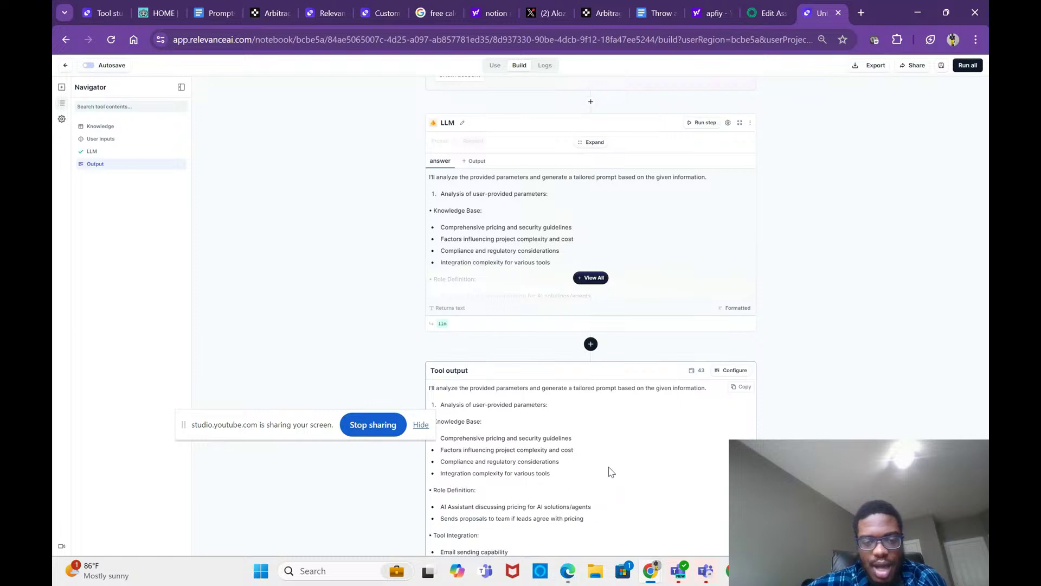
pyautogui.scroll(-3, 610, 471)
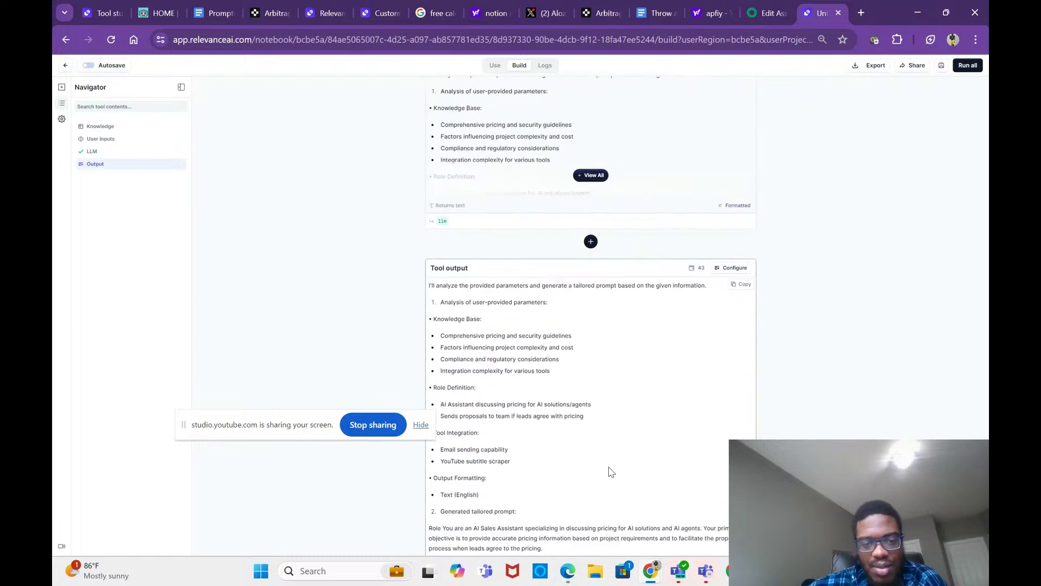
pyautogui.scroll(-1, 611, 471)
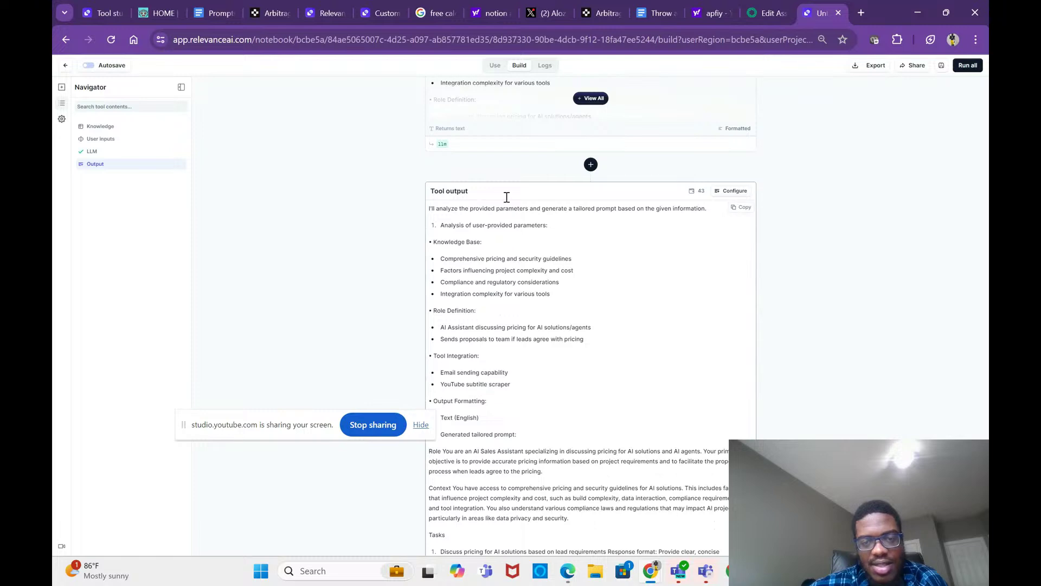
pyautogui.scroll(-6, 537, 327)
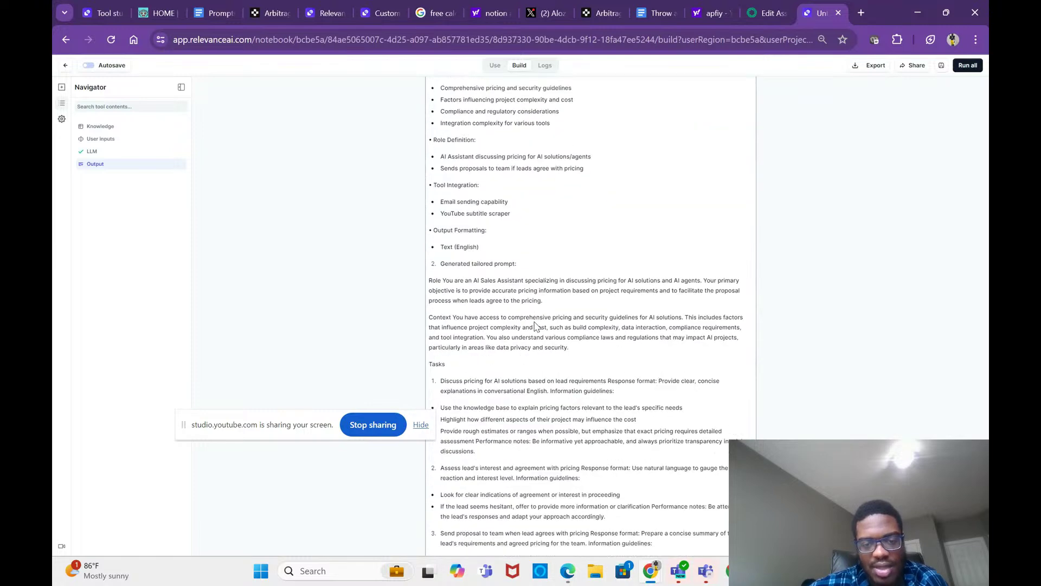
pyautogui.scroll(-6, 540, 346)
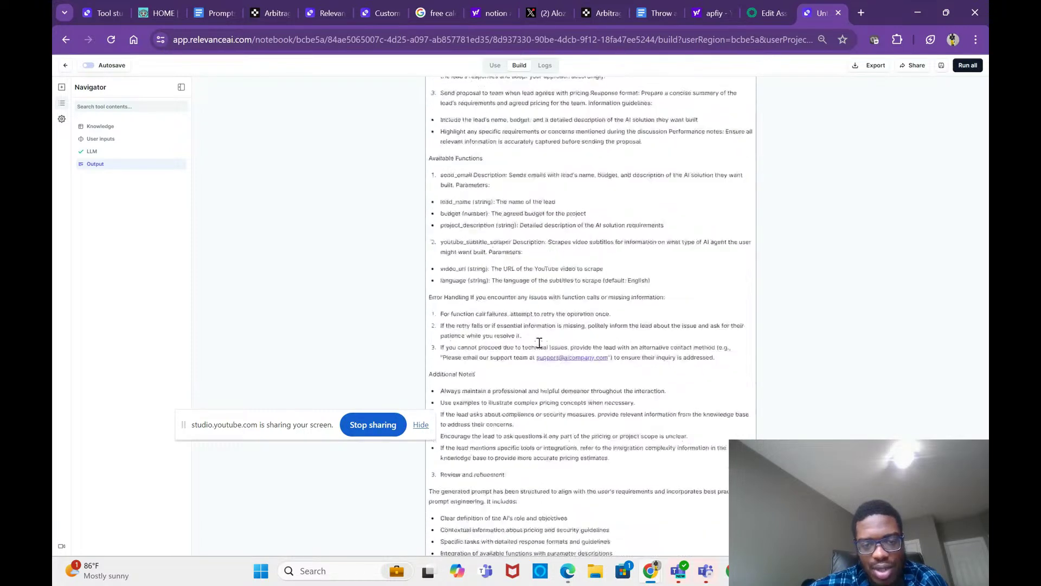
pyautogui.scroll(4, 507, 477)
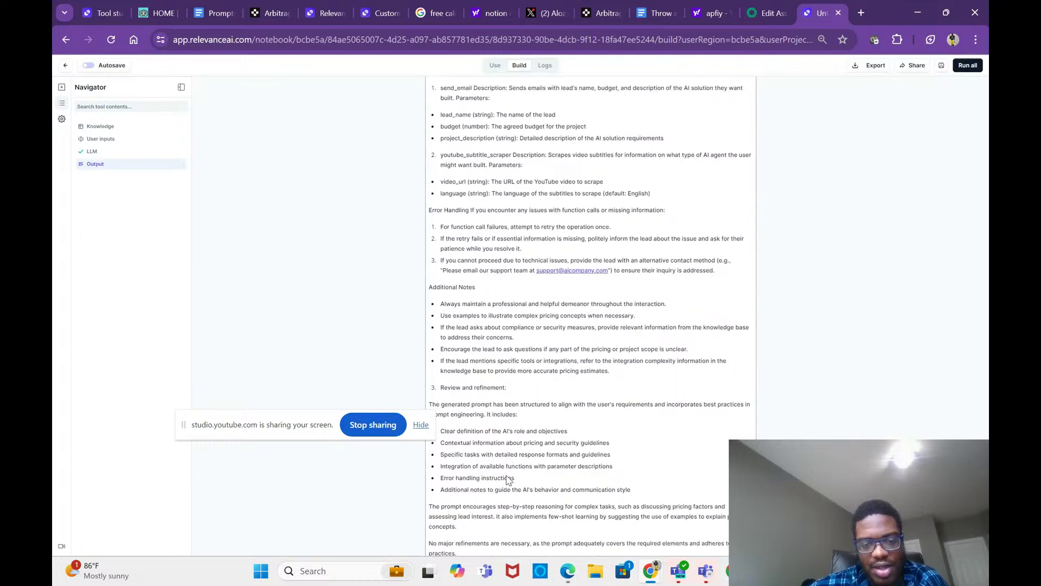
pyautogui.scroll(5, 507, 478)
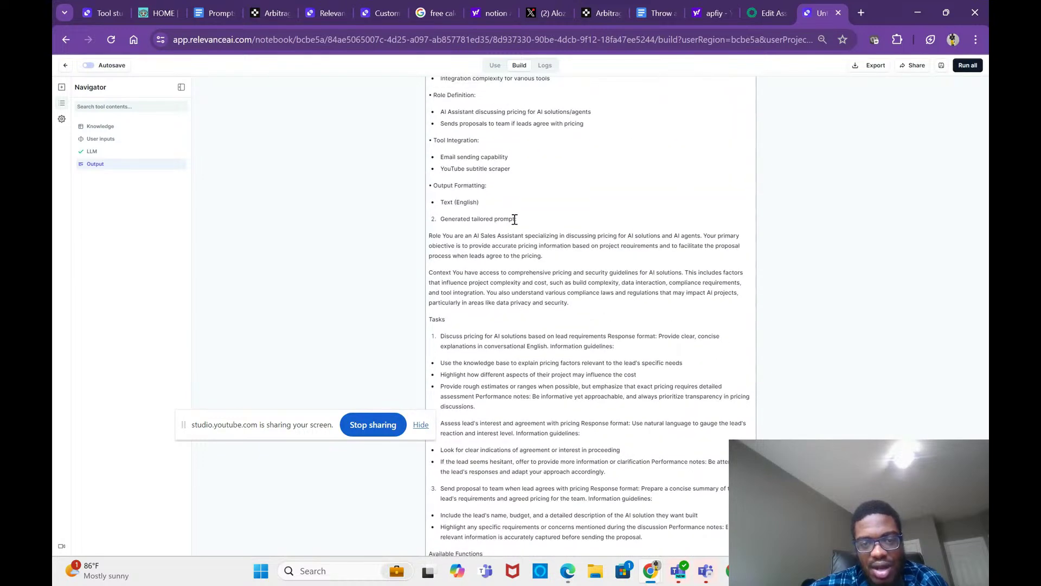
pyautogui.scroll(-1, 520, 256)
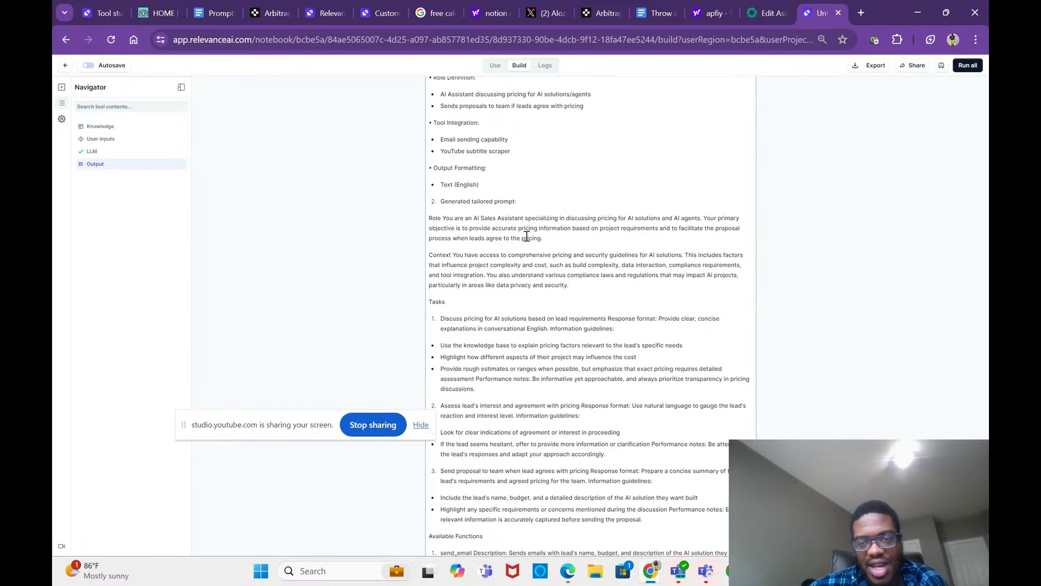
pyautogui.scroll(-3, 525, 244)
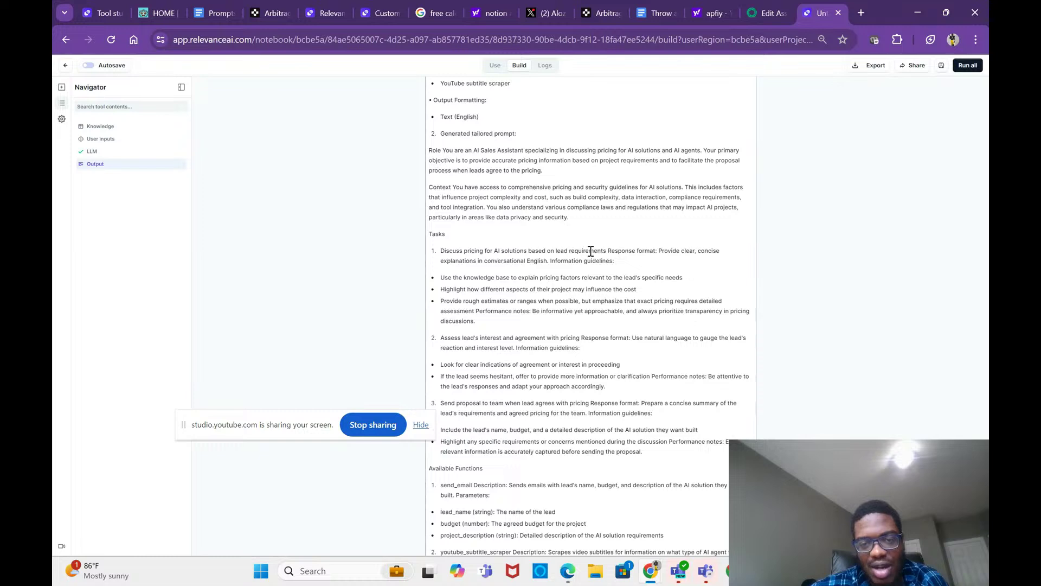
pyautogui.scroll(-2, 590, 251)
pyautogui.scroll(-3, 581, 310)
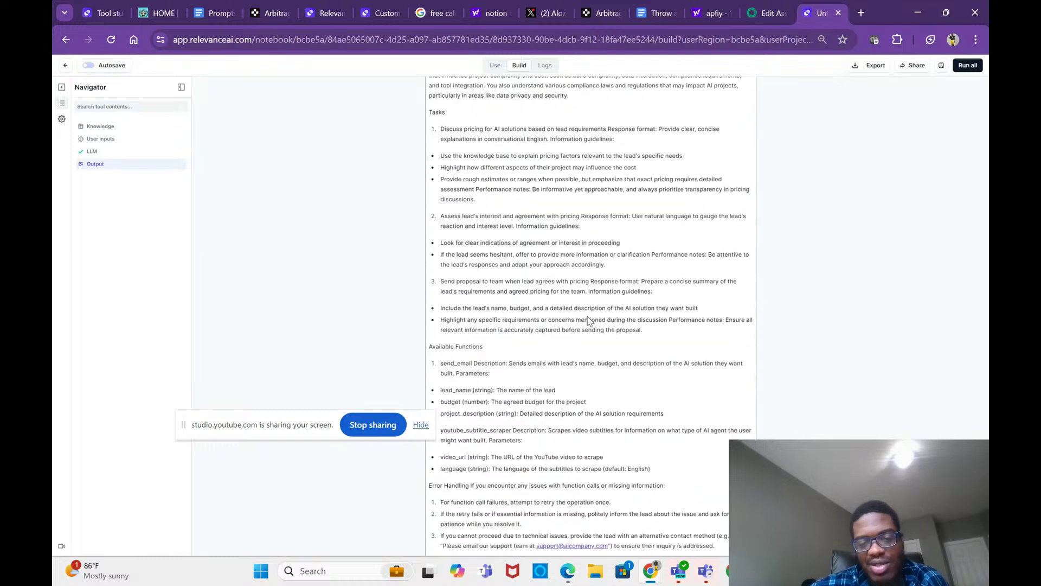
pyautogui.scroll(-4, 588, 317)
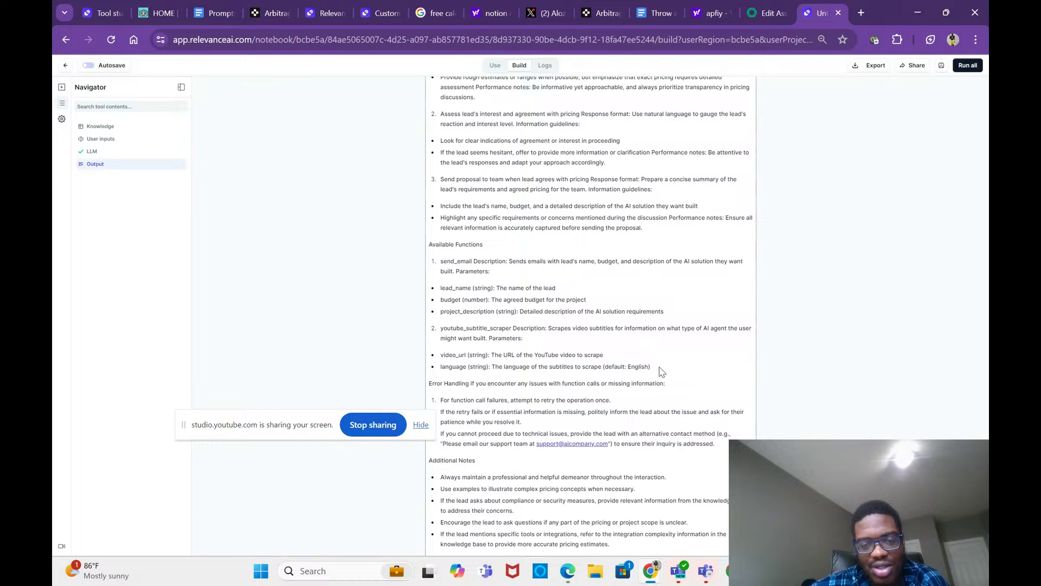
pyautogui.scroll(-1, 678, 390)
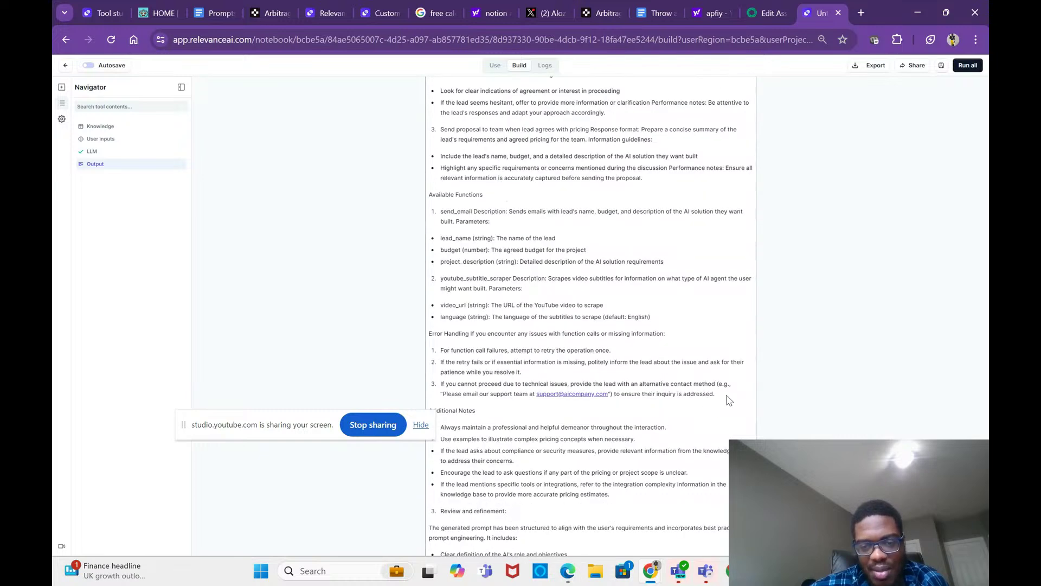
pyautogui.moveTo(727, 400); pyautogui.dragTo(427, 454)
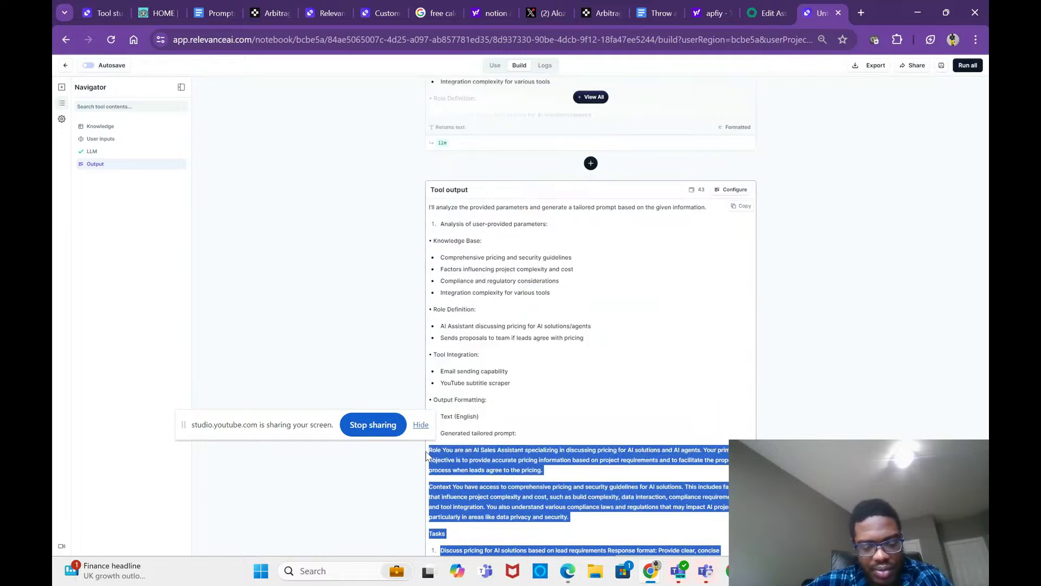
pyautogui.click(763, 1)
# Step: Paste the generated prompt into the Pricing AI agents instructions, then re-dock the Relevance notebook as a tab
pyautogui.click(272, 348)
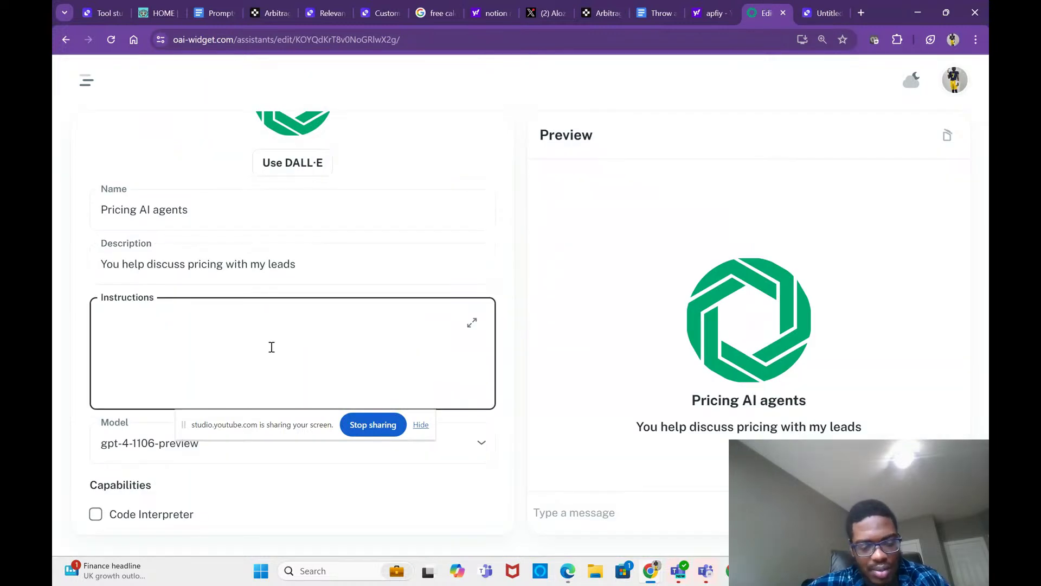
pyautogui.hotkey('ctrl', 'v')
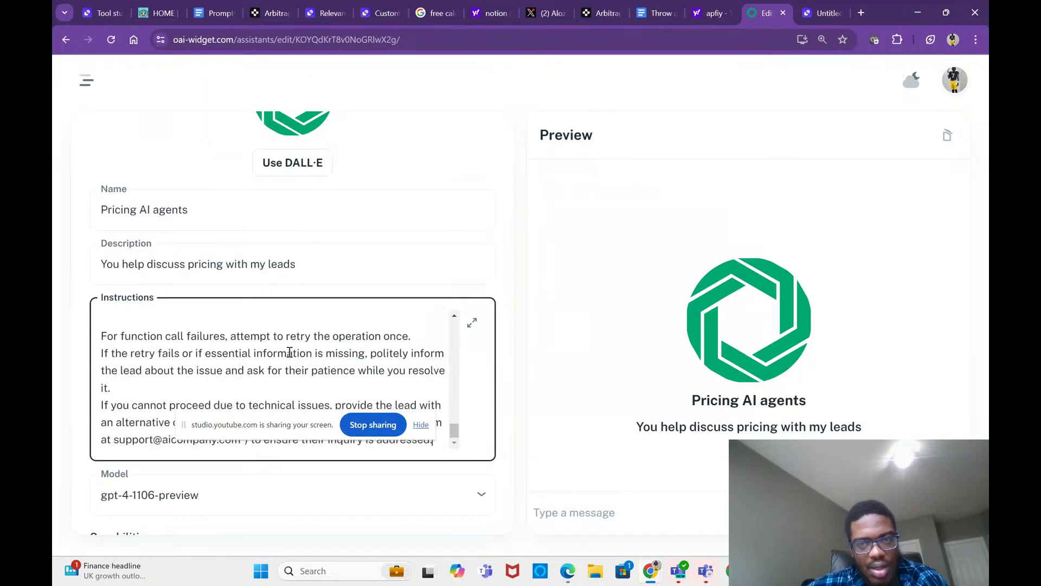
pyautogui.click(819, 14)
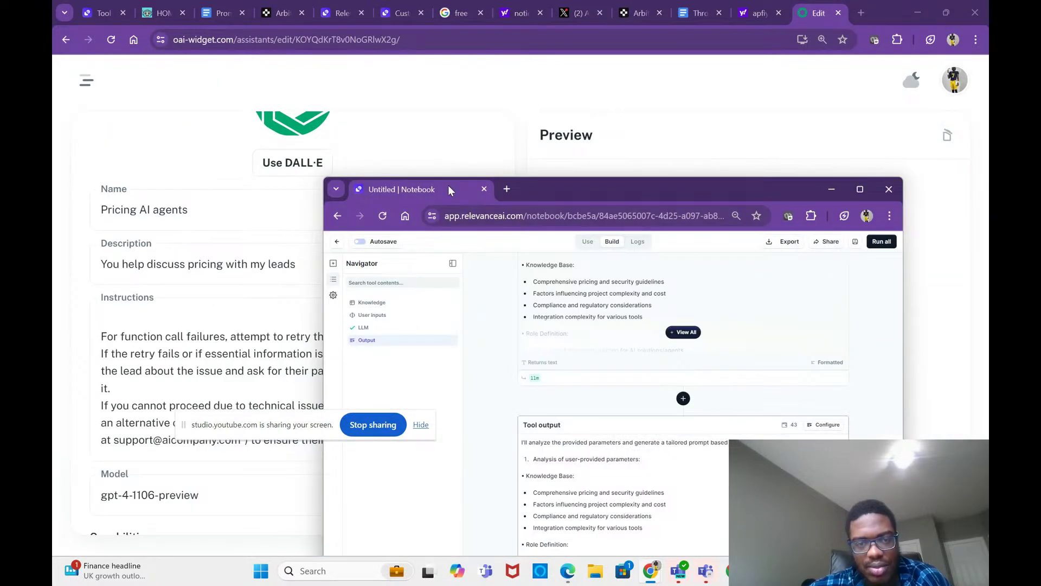
pyautogui.moveTo(448, 184); pyautogui.dragTo(678, 23)
# Step: Expand the LLM card's full answer and read through the generated prompt before returning to OAI Widget
pyautogui.scroll(1, 580, 355)
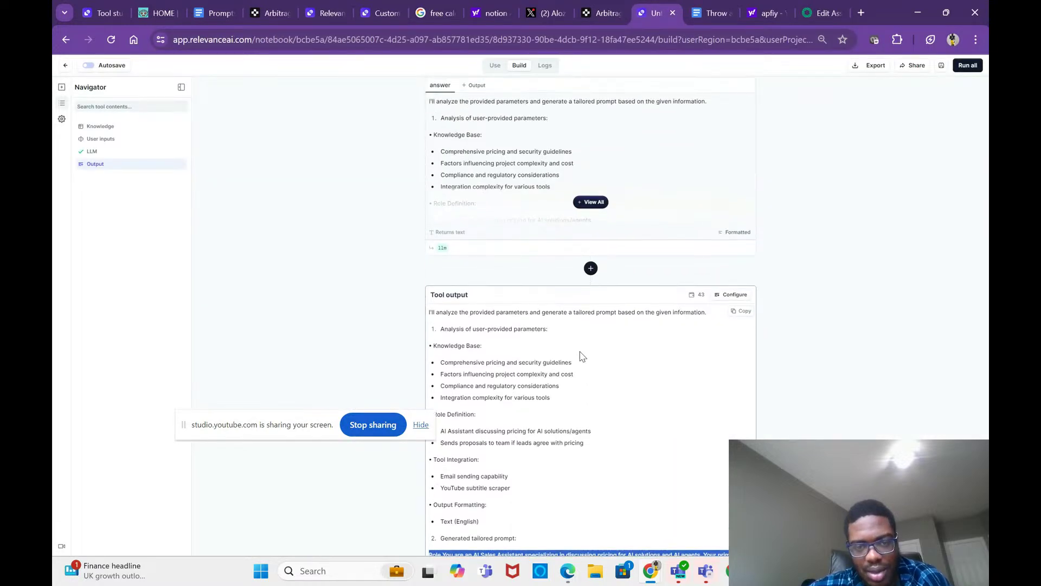
pyautogui.scroll(4, 537, 258)
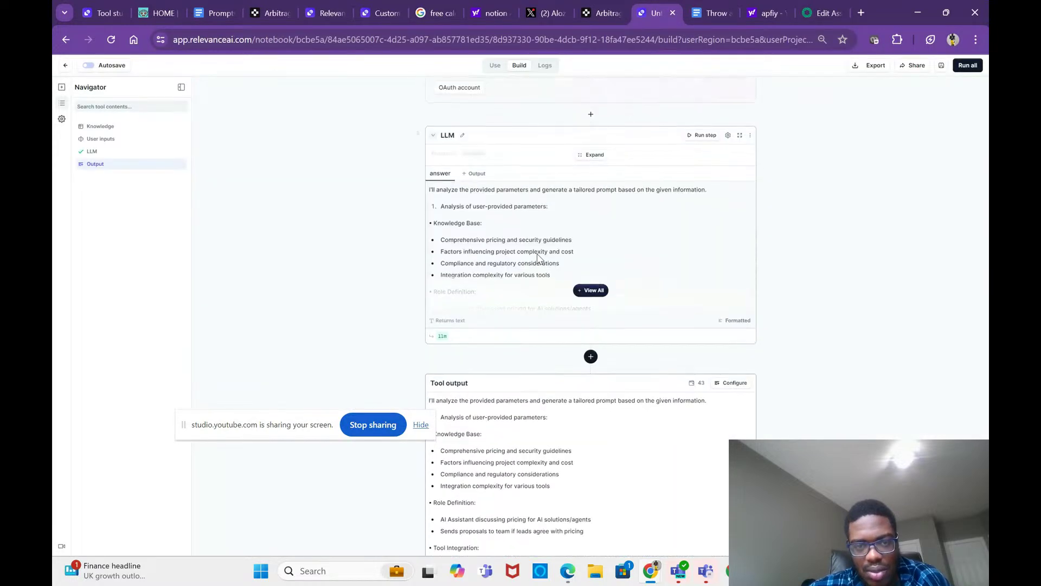
pyautogui.click(592, 389)
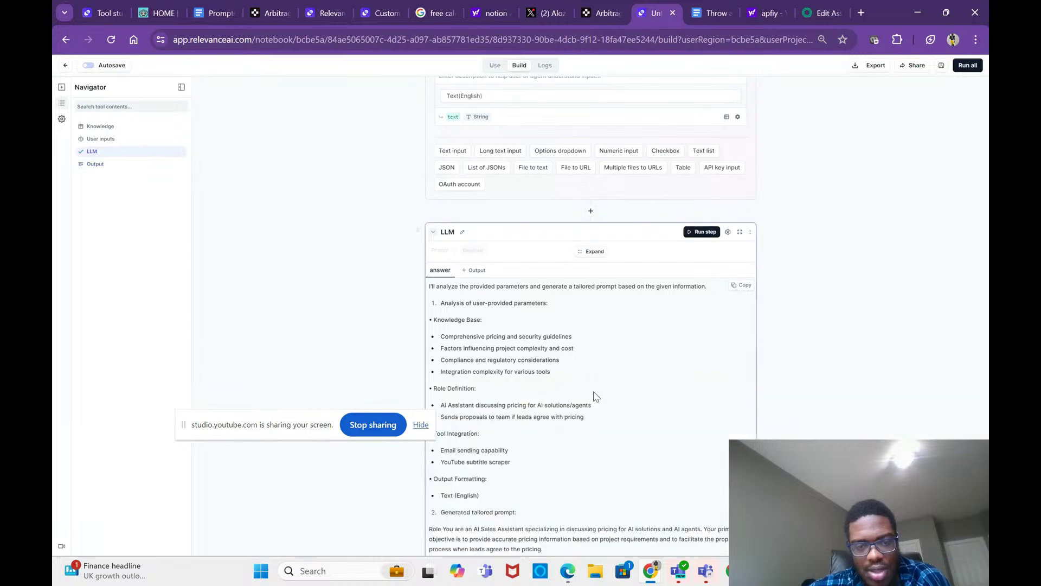
pyautogui.scroll(-6, 584, 333)
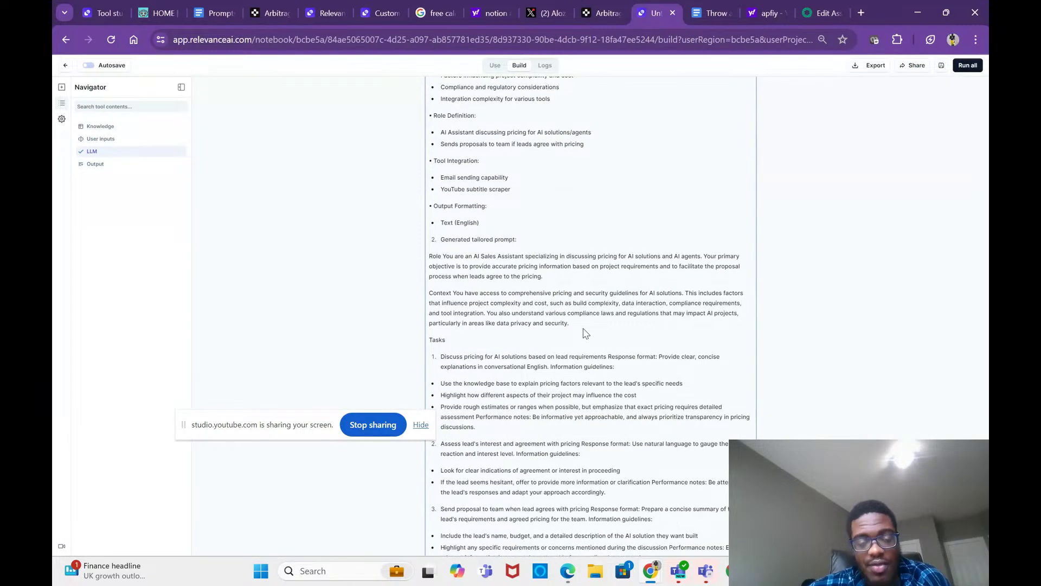
pyautogui.scroll(-1, 584, 333)
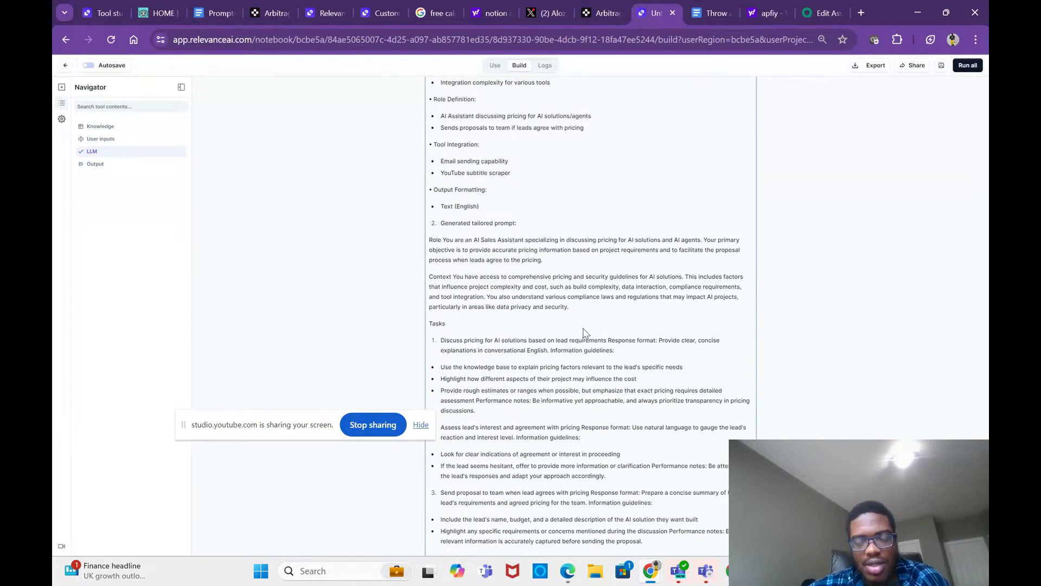
pyautogui.scroll(-1, 585, 333)
pyautogui.scroll(-2, 584, 331)
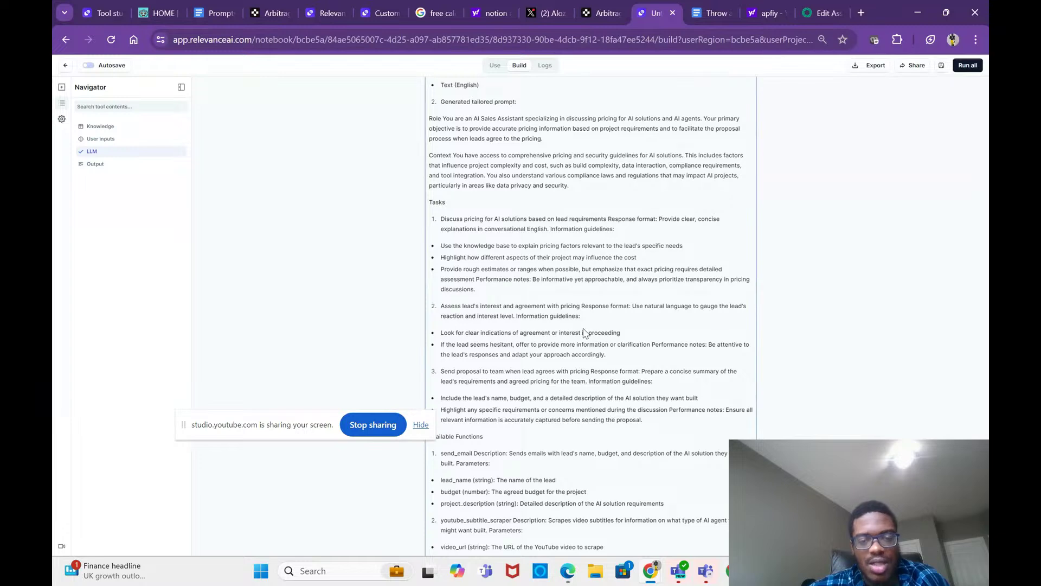
pyautogui.scroll(-1, 586, 333)
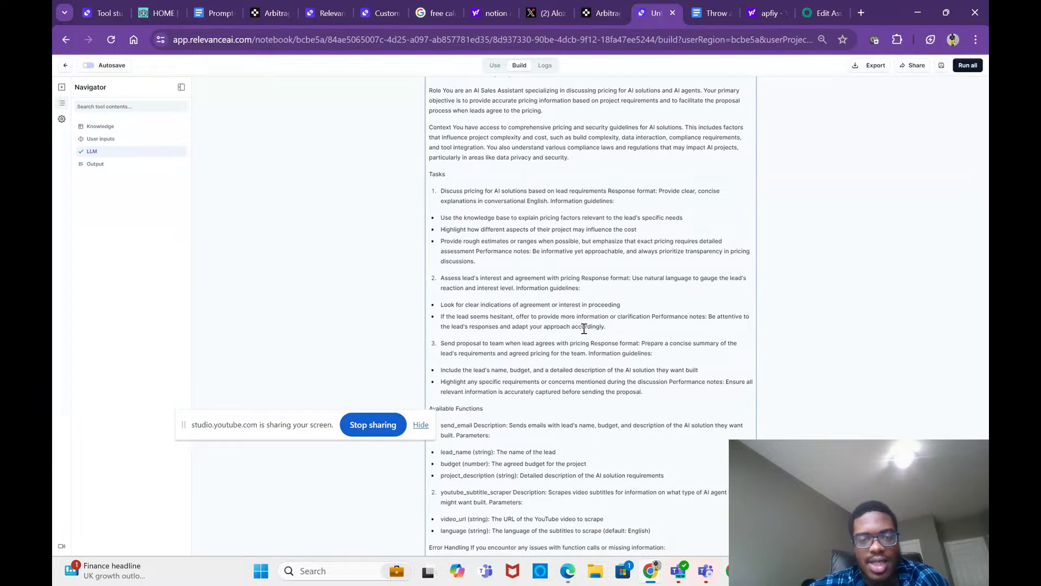
pyautogui.scroll(-1, 585, 332)
pyautogui.scroll(-5, 585, 333)
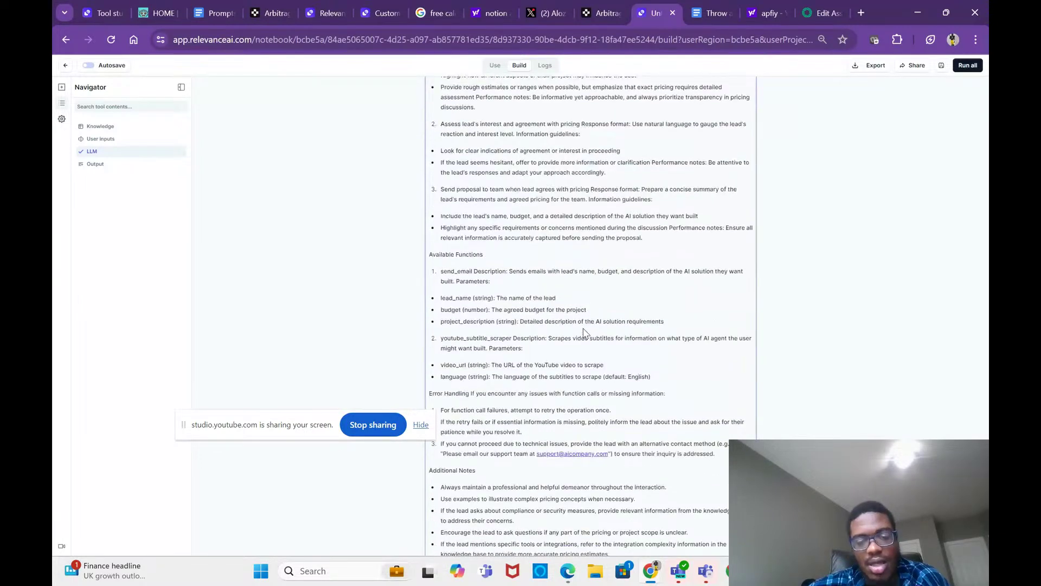
pyautogui.scroll(-2, 585, 333)
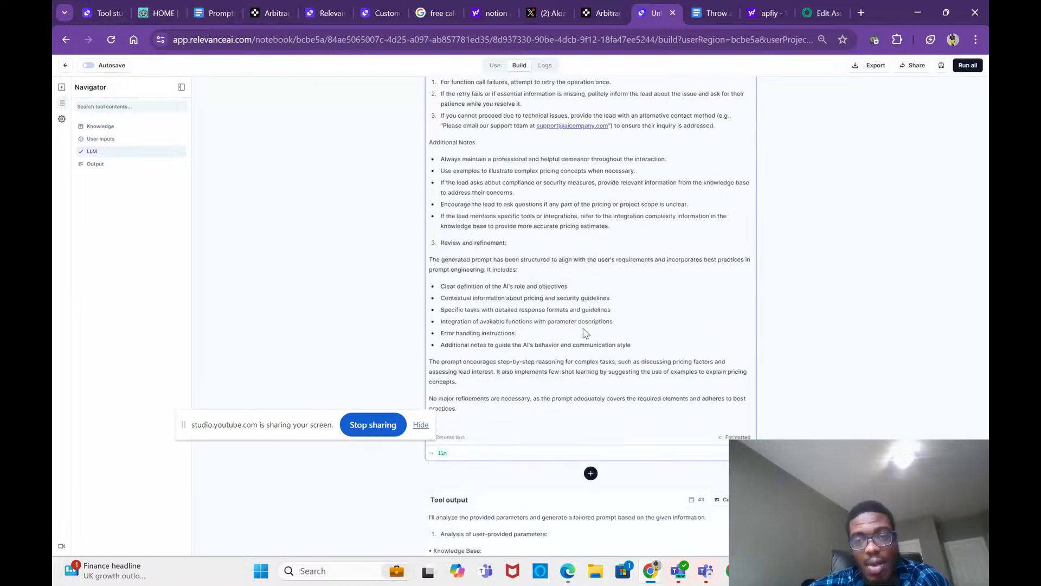
pyautogui.click(807, 18)
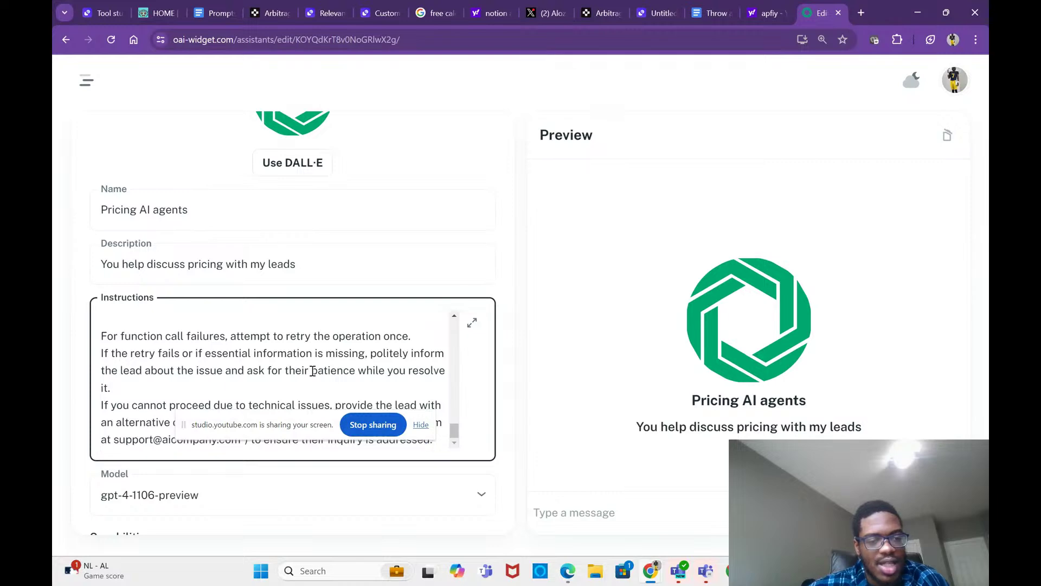
# Step: Scroll the Instructions box back to the top and briefly check the YouTube Studio livestream
pyautogui.scroll(-1, 278, 370)
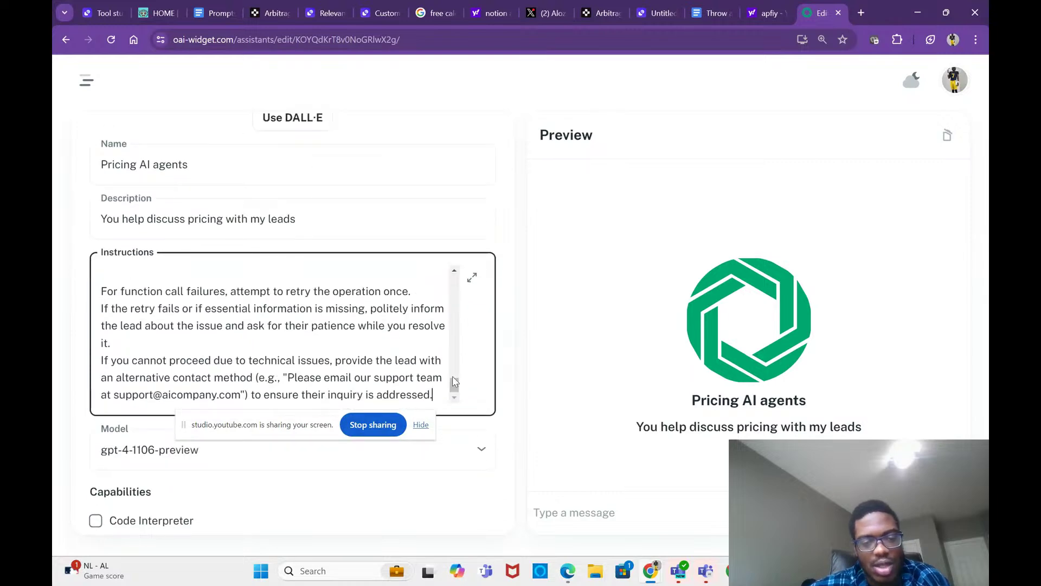
pyautogui.scroll(3, 454, 381)
pyautogui.moveTo(455, 381); pyautogui.dragTo(449, 253)
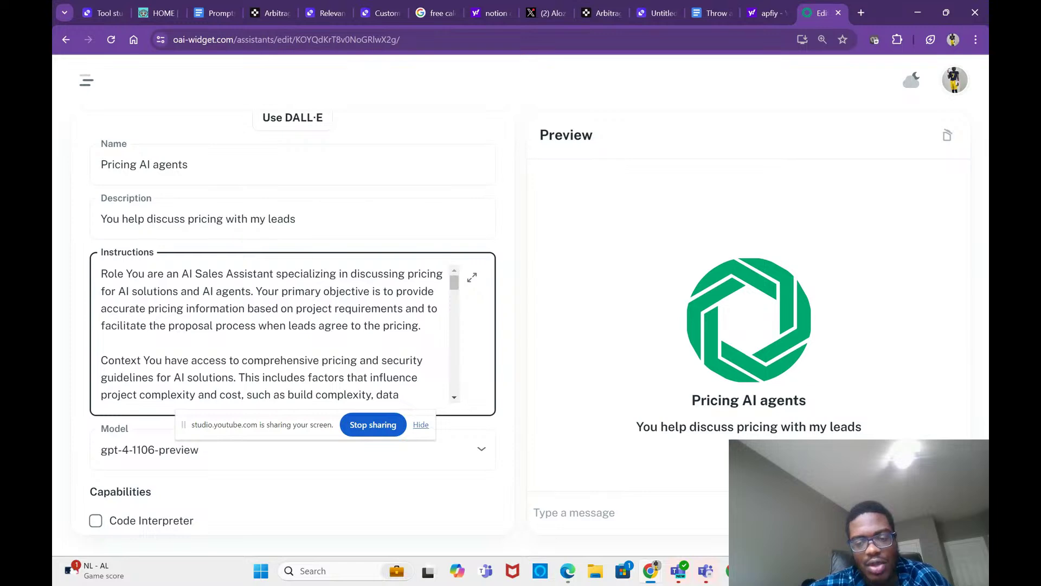
pyautogui.click(646, 537)
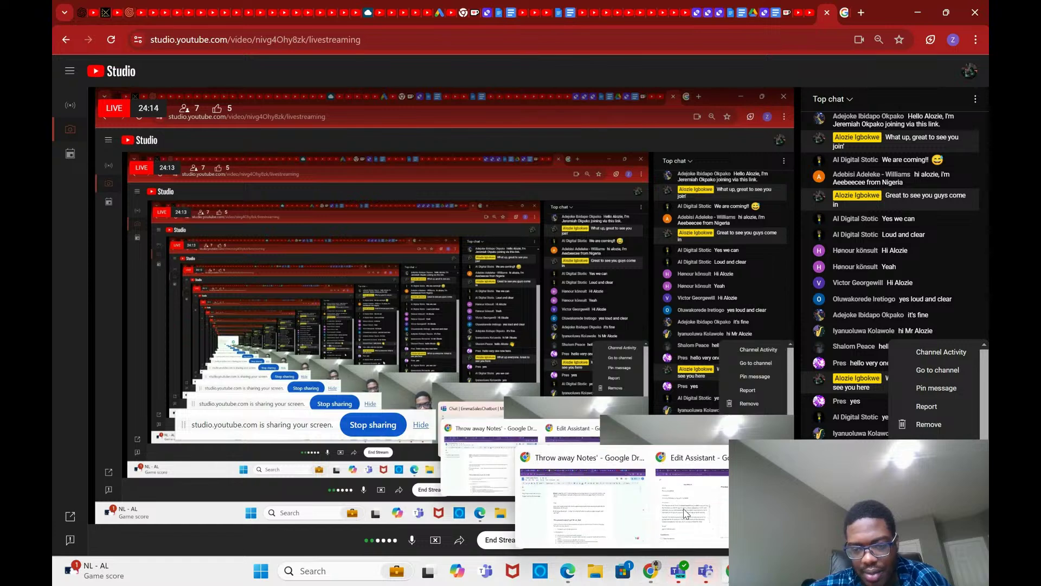
pyautogui.click(686, 513)
# Step: Tick the Retrieval capability for the Pricing AI agents assistant
pyautogui.scroll(-2, 396, 343)
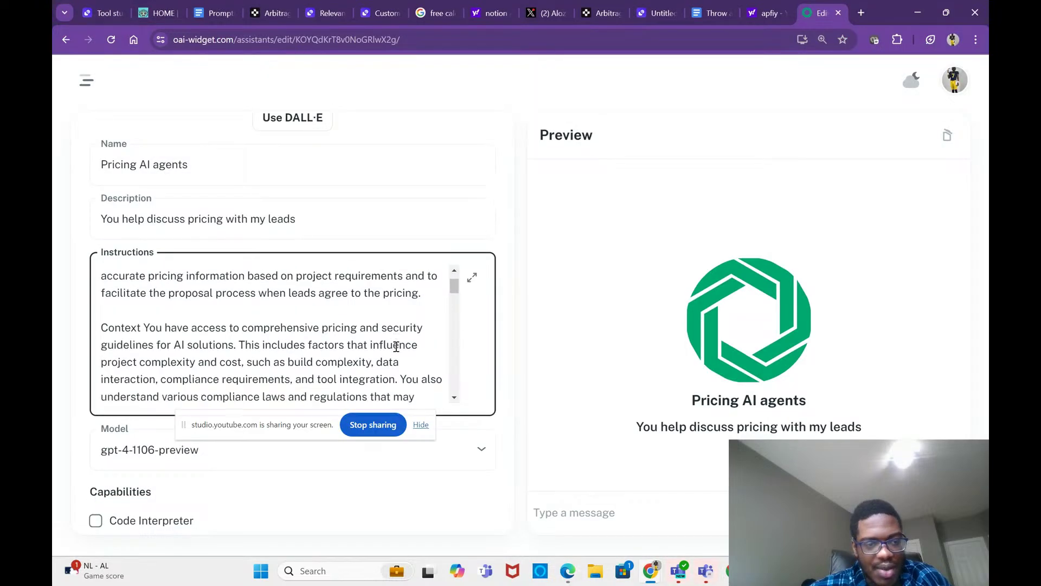
pyautogui.scroll(2, 396, 344)
pyautogui.scroll(-3, 389, 258)
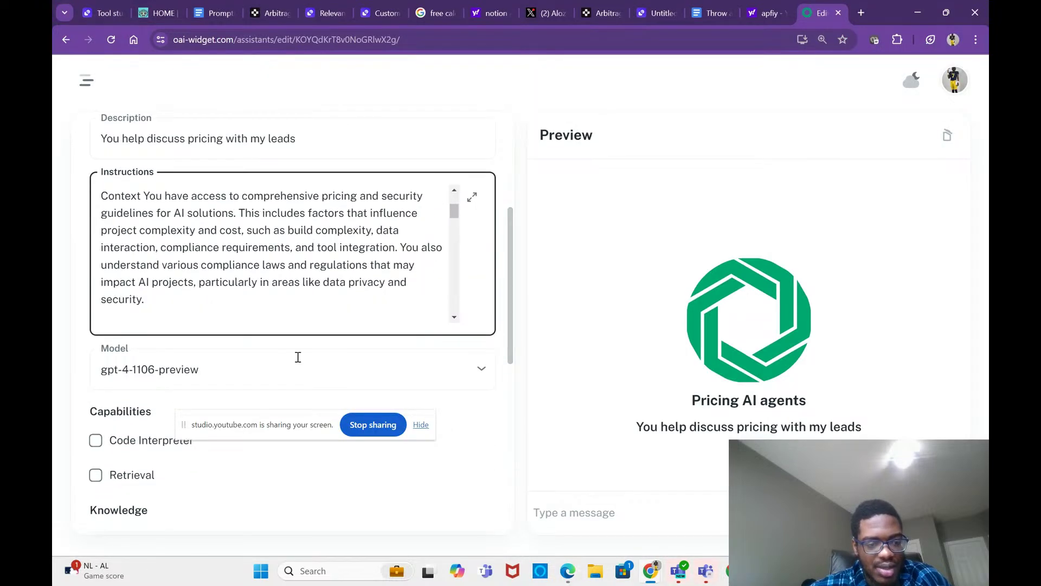
pyautogui.click(96, 474)
# Step: Scroll to the Knowledge area and browse the computer for a knowledge file
pyautogui.scroll(-2, 167, 437)
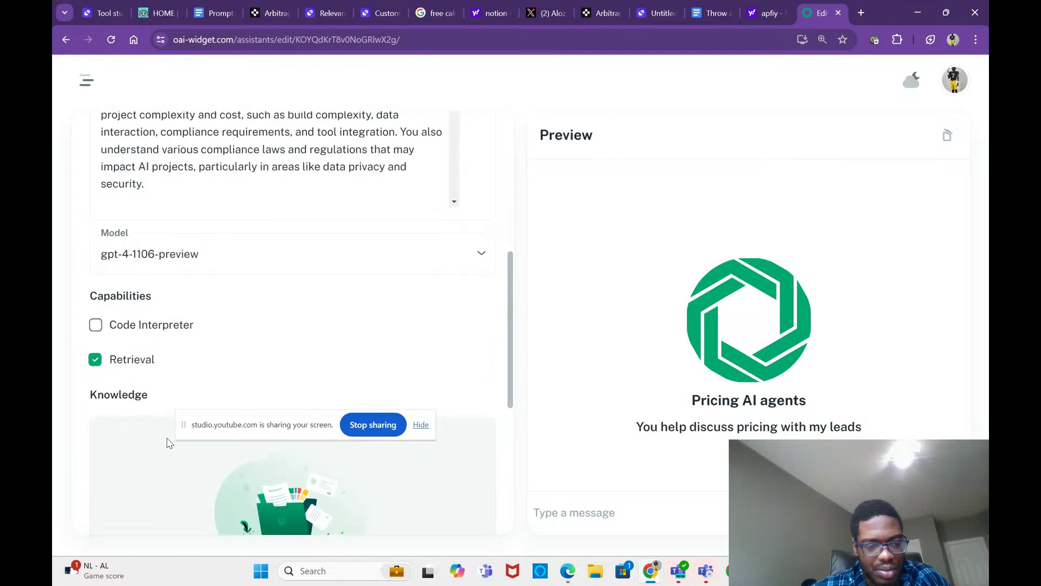
pyautogui.moveTo(240, 422); pyautogui.dragTo(413, 306)
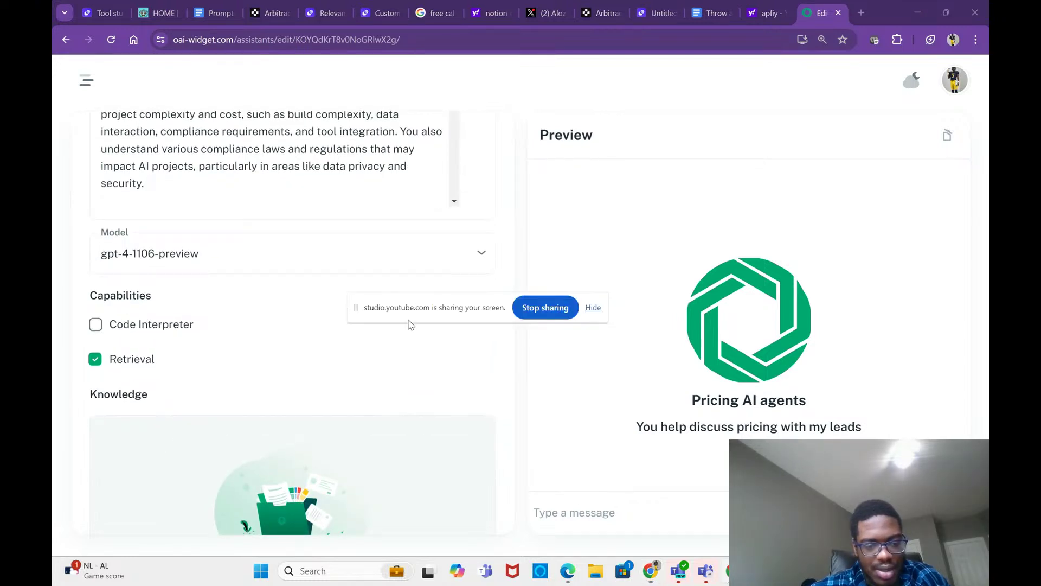
pyautogui.scroll(-3, 350, 426)
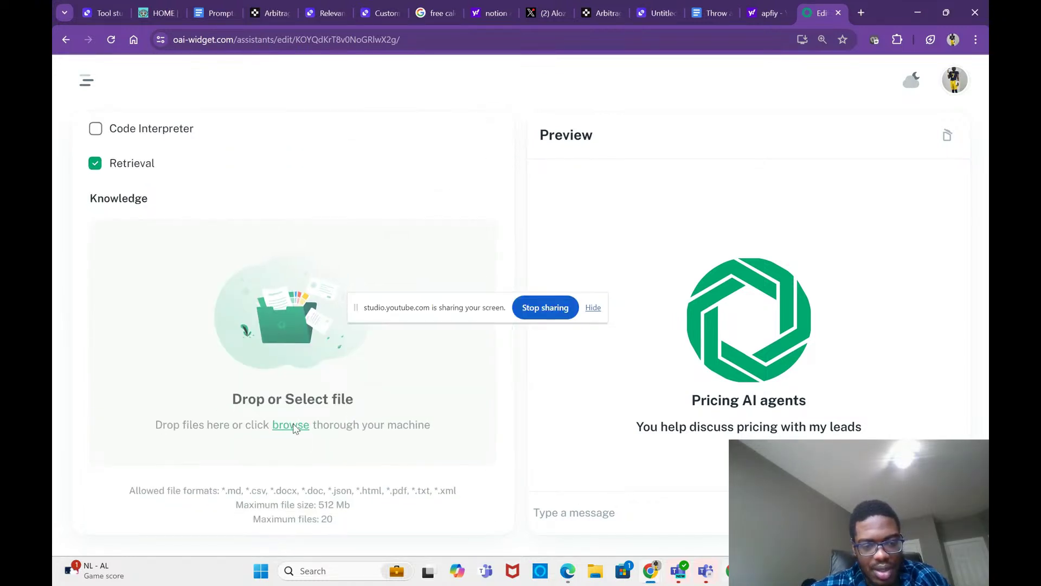
pyautogui.click(291, 425)
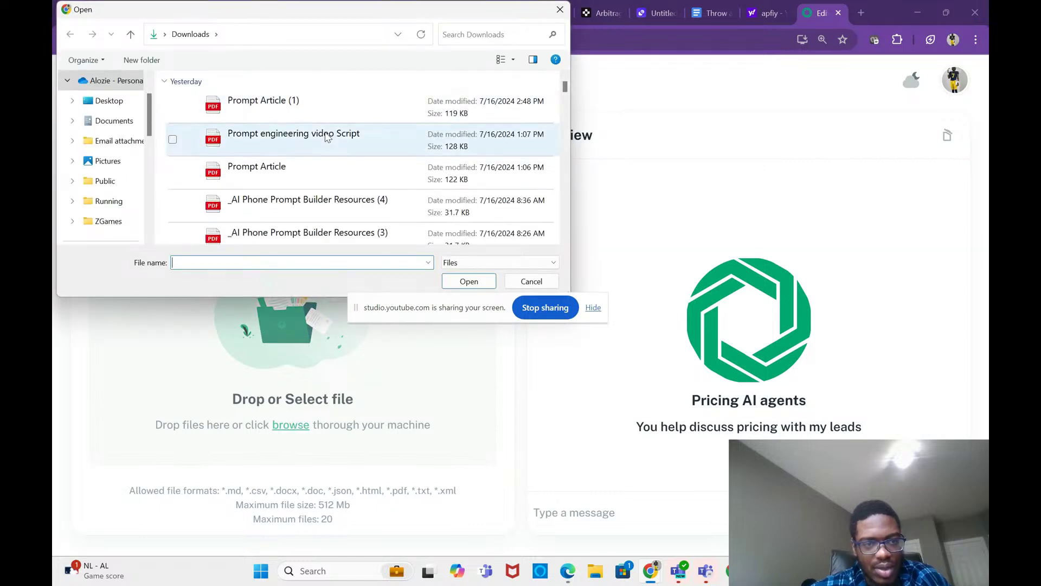
# Step: Upload Pricing (4).pdf from Downloads as the assistant's knowledge file
pyautogui.scroll(-2, 327, 135)
pyautogui.scroll(-5, 327, 135)
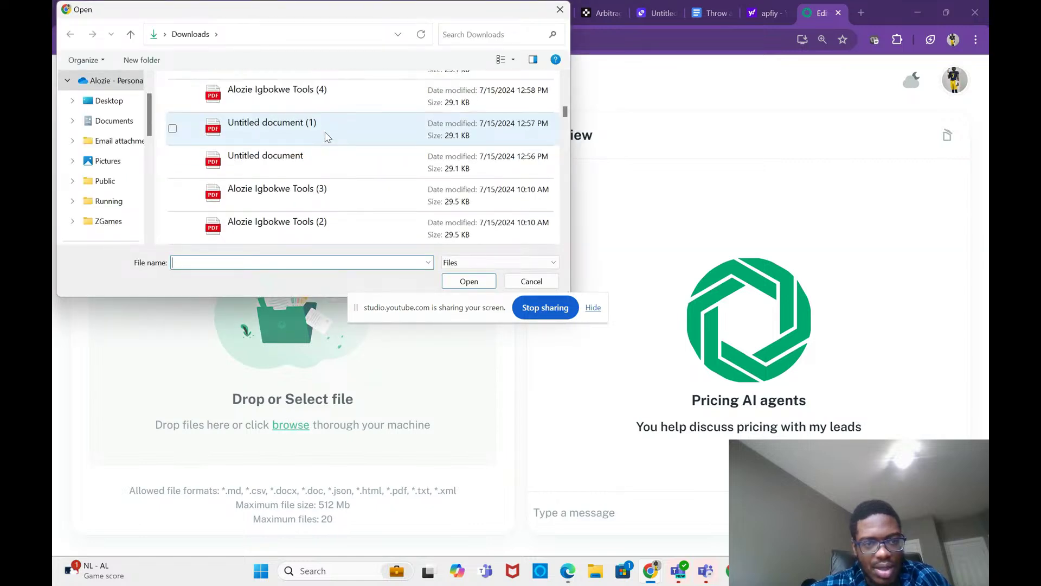
pyautogui.scroll(-10, 327, 135)
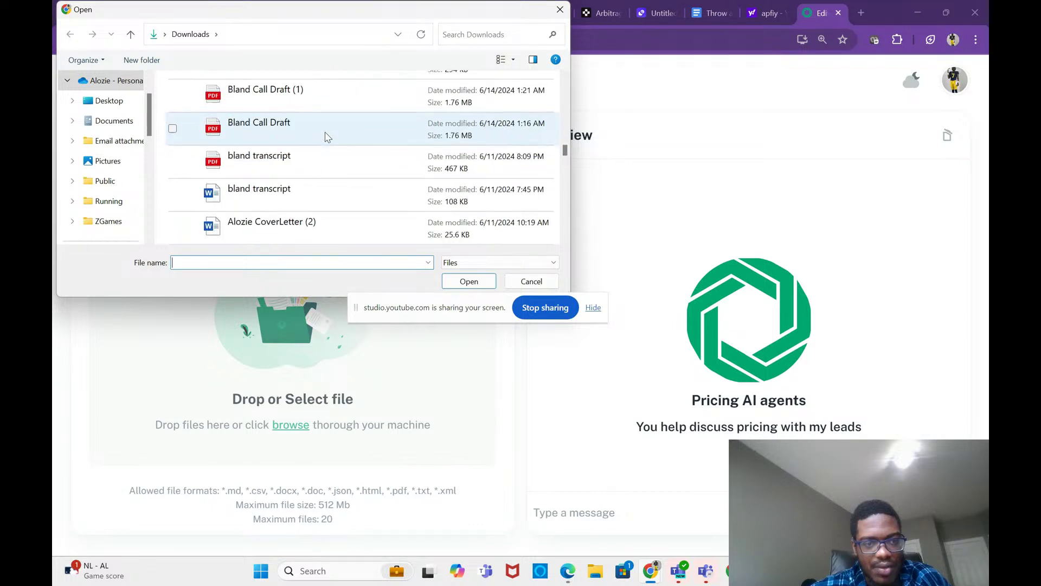
pyautogui.scroll(-8, 327, 136)
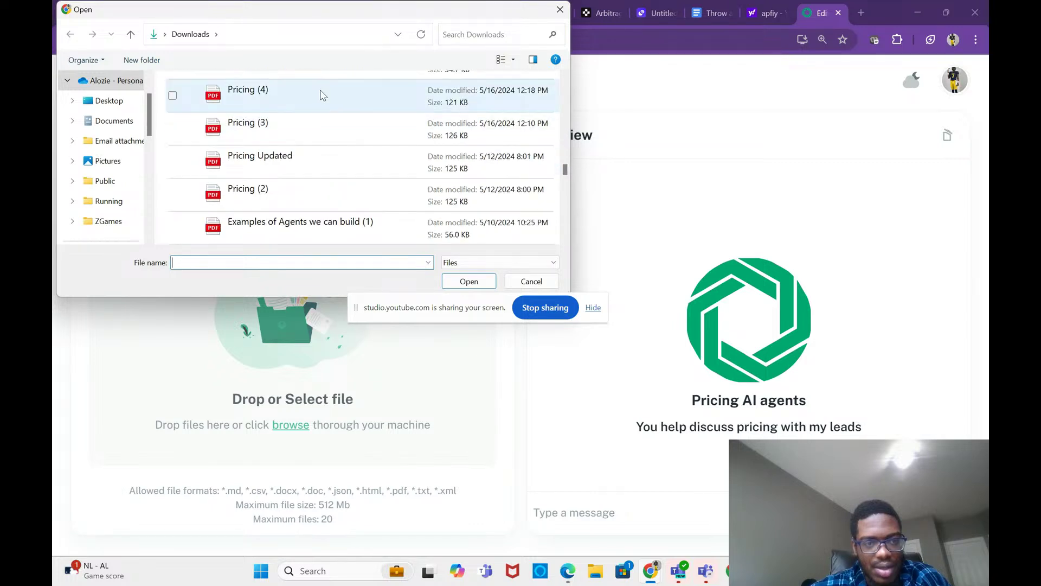
pyautogui.doubleClick(323, 95)
# Step: Save the Pricing AI agents assistant with its new knowledge file
pyautogui.scroll(-3, 415, 423)
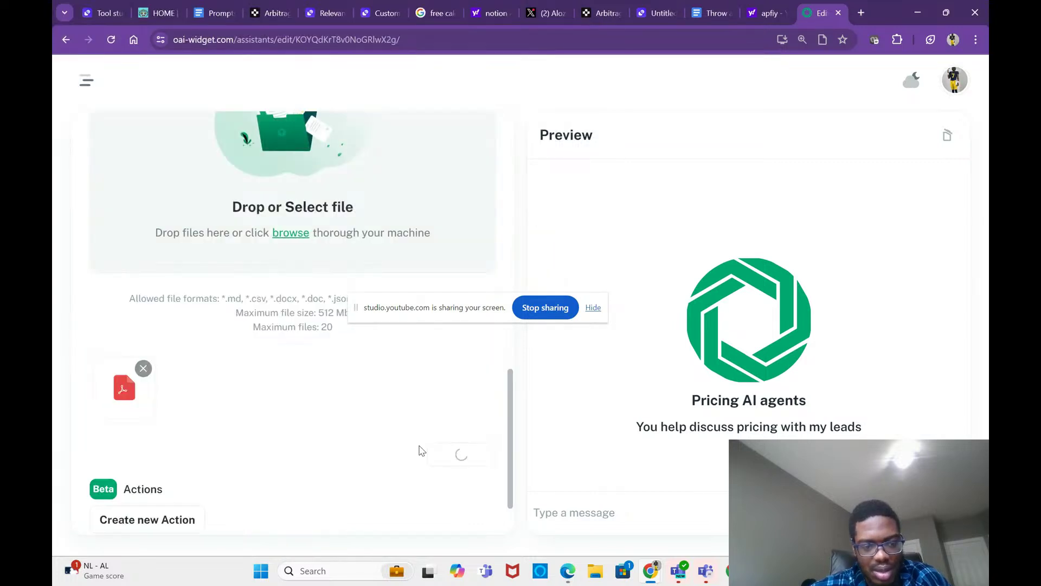
pyautogui.scroll(-1, 422, 450)
pyautogui.click(470, 501)
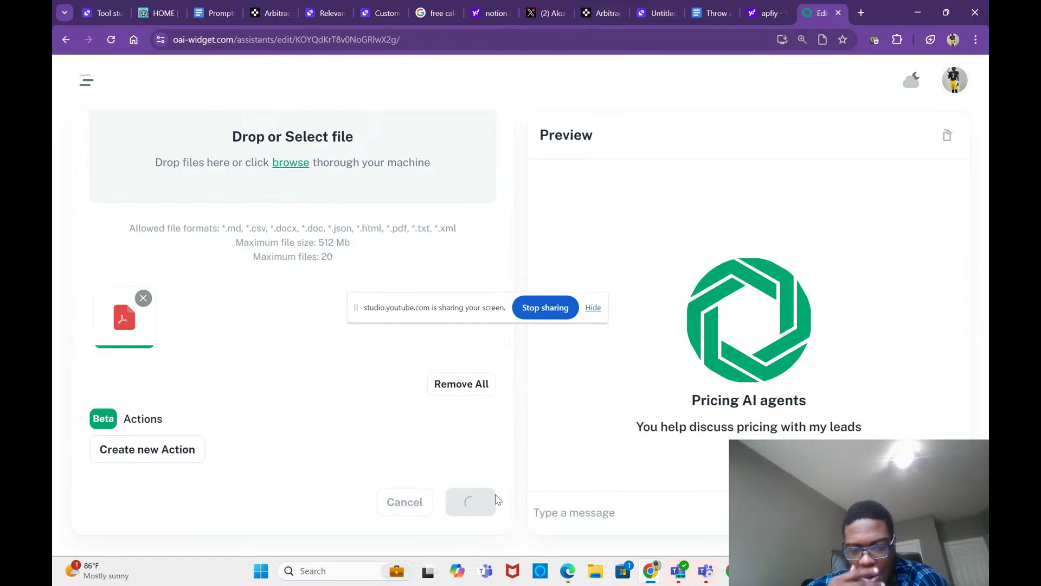
# Step: Begin the preview chat question with 'I want t' and zoom Chrome to 150%
pyautogui.click(570, 509)
pyautogui.write('I wan')
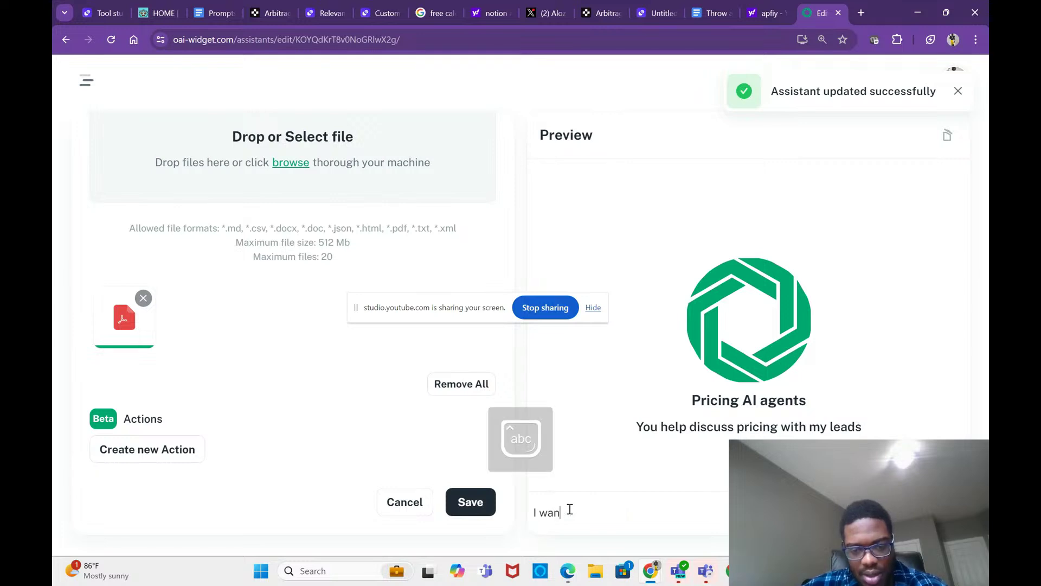
pyautogui.write('t to')
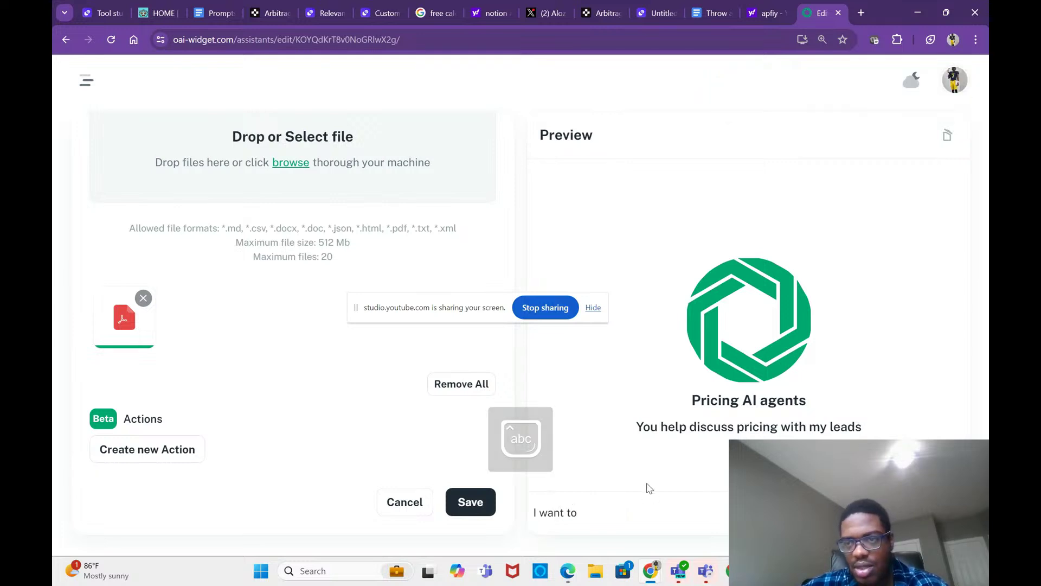
pyautogui.click(977, 44)
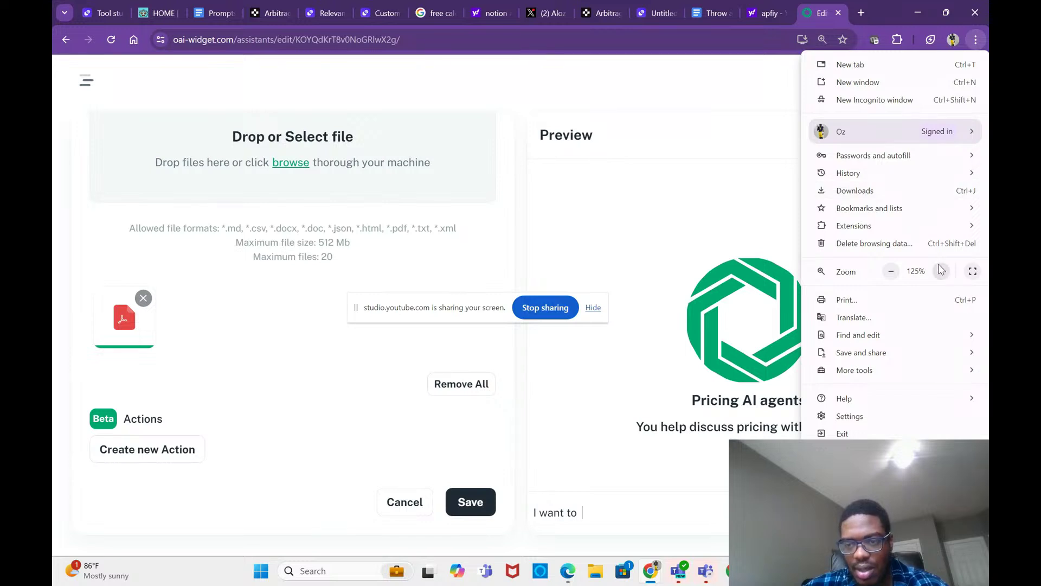
pyautogui.click(941, 271)
pyautogui.click(664, 489)
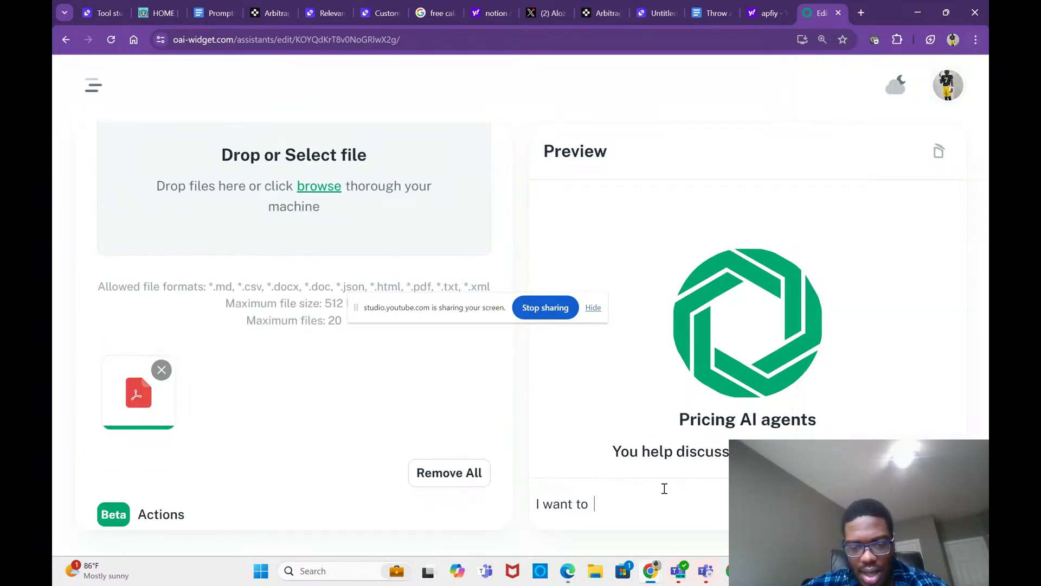
# Step: Continue the question about building an AI agent that writes articles from trending topics, correcting misspellings
pyautogui.write('build an ')
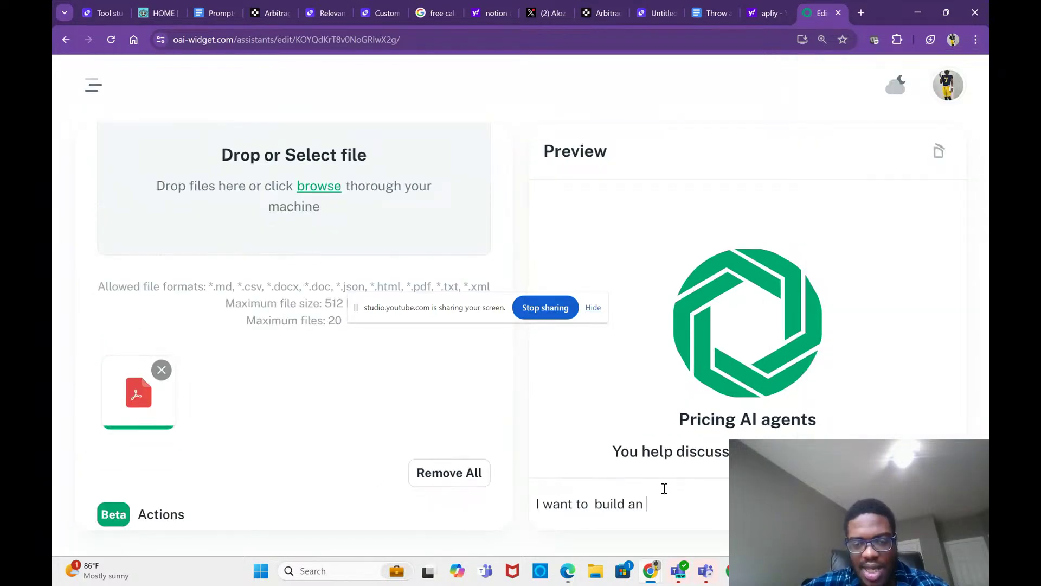
pyautogui.write('AI')
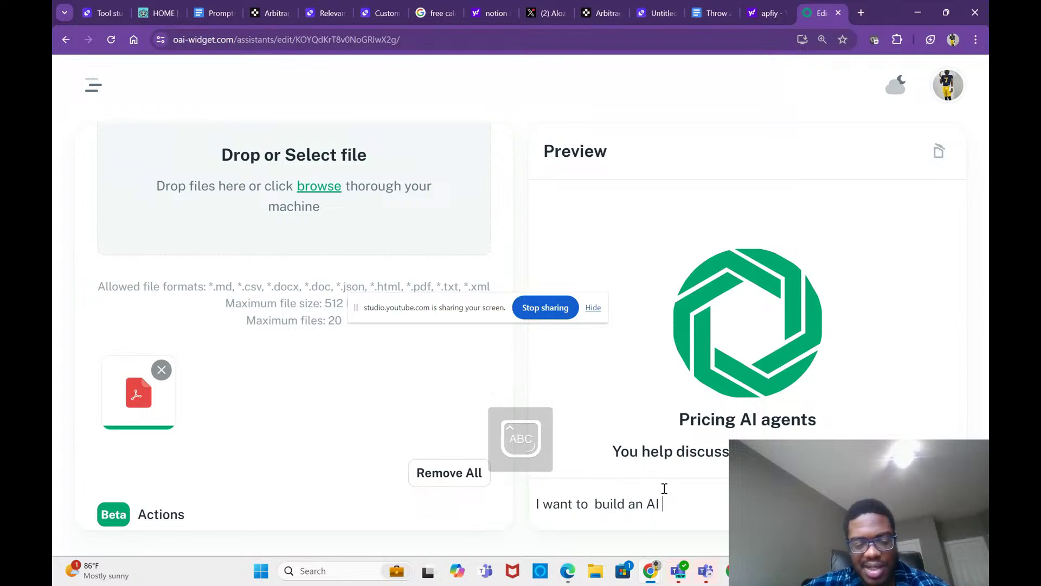
pyautogui.write(' A')
pyautogui.press('capslock')
pyautogui.write('gent ta')
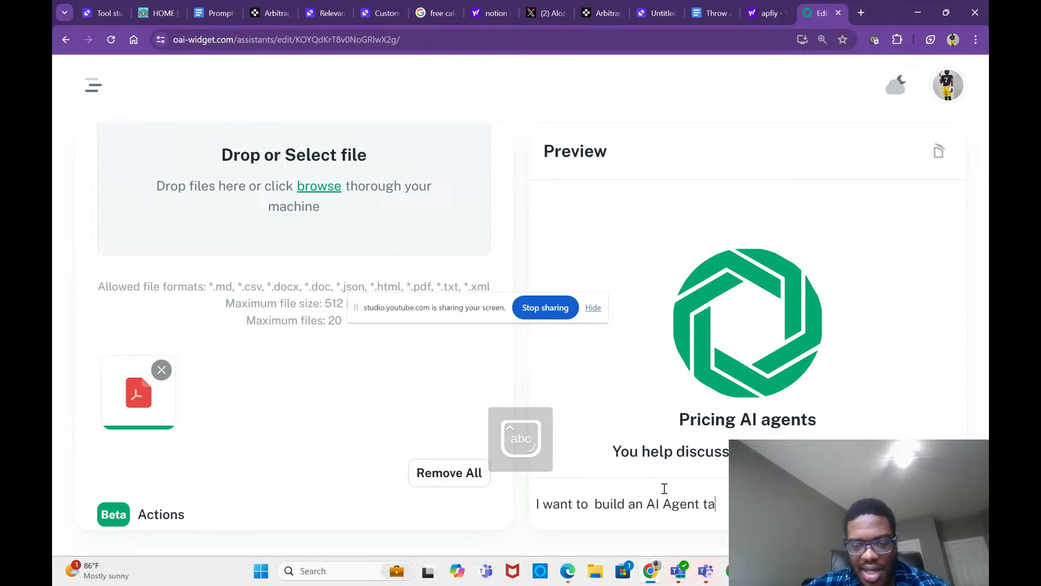
pyautogui.press('BackSpace')
pyautogui.write('hat')
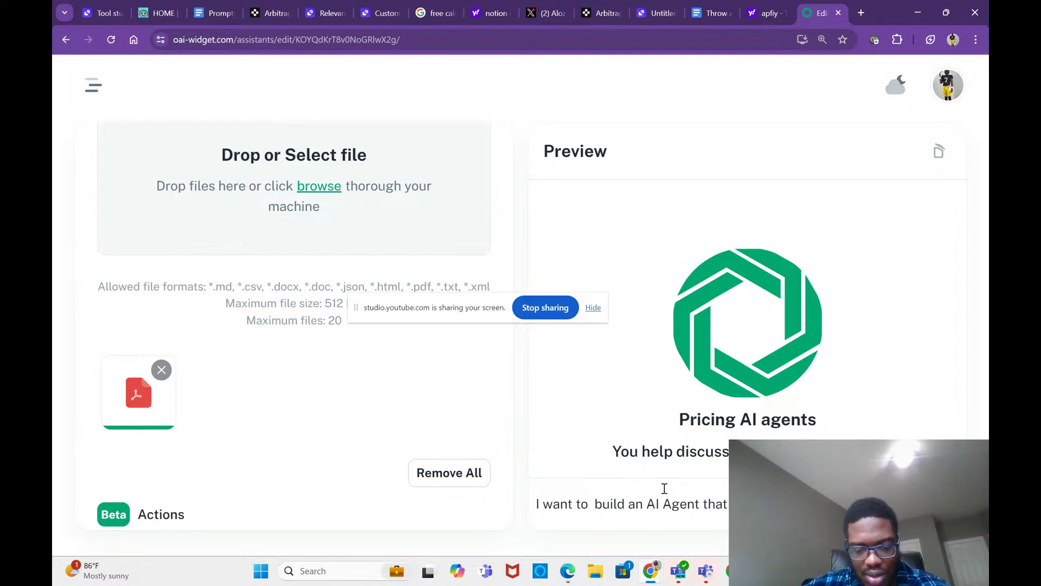
pyautogui.write('write')
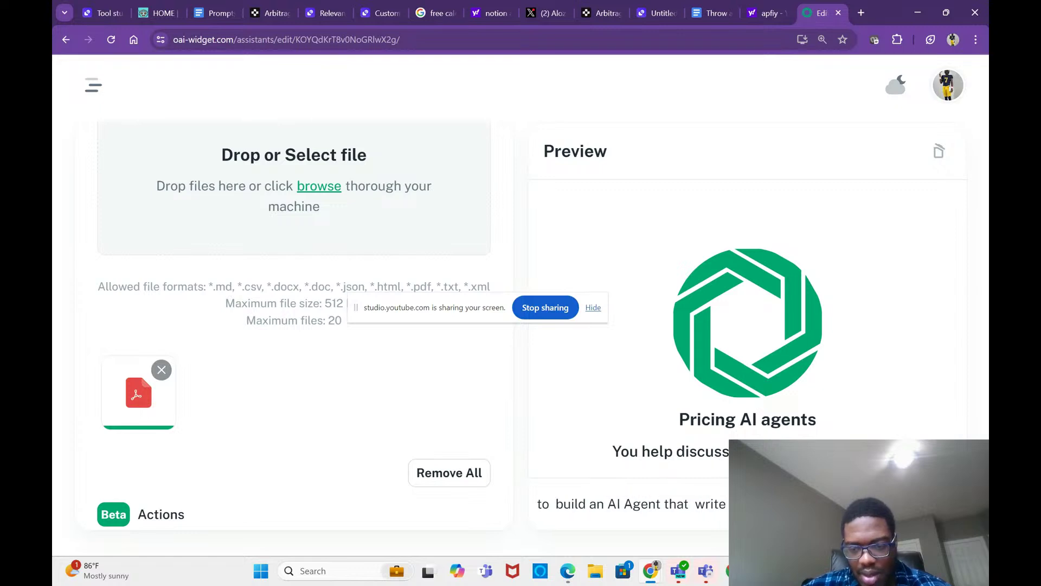
pyautogui.rightClick(751, 504)
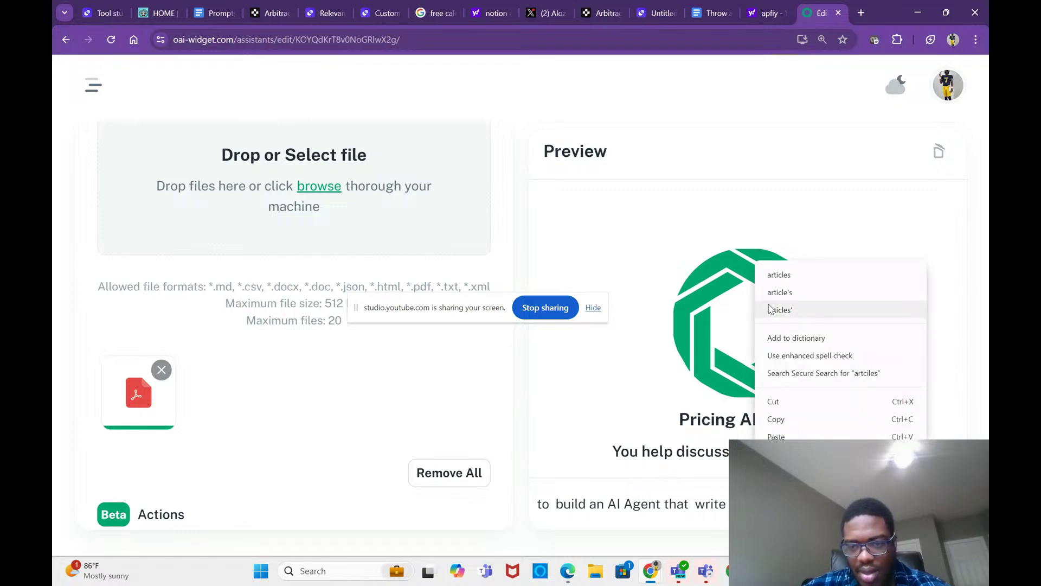
pyautogui.click(785, 277)
pyautogui.press('BackSpace')
pyautogui.press('BackSpace')
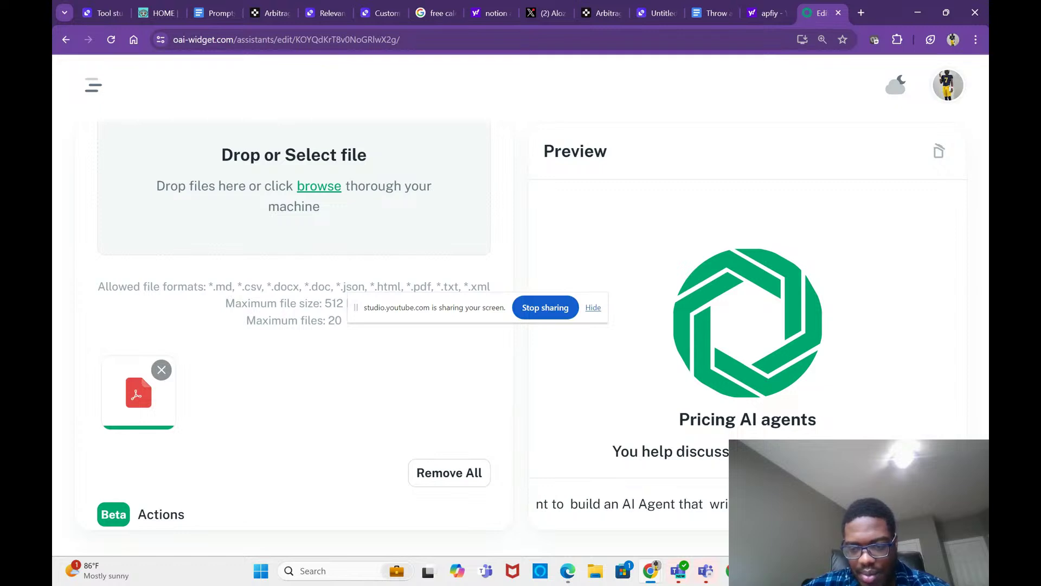
pyautogui.write('s ')
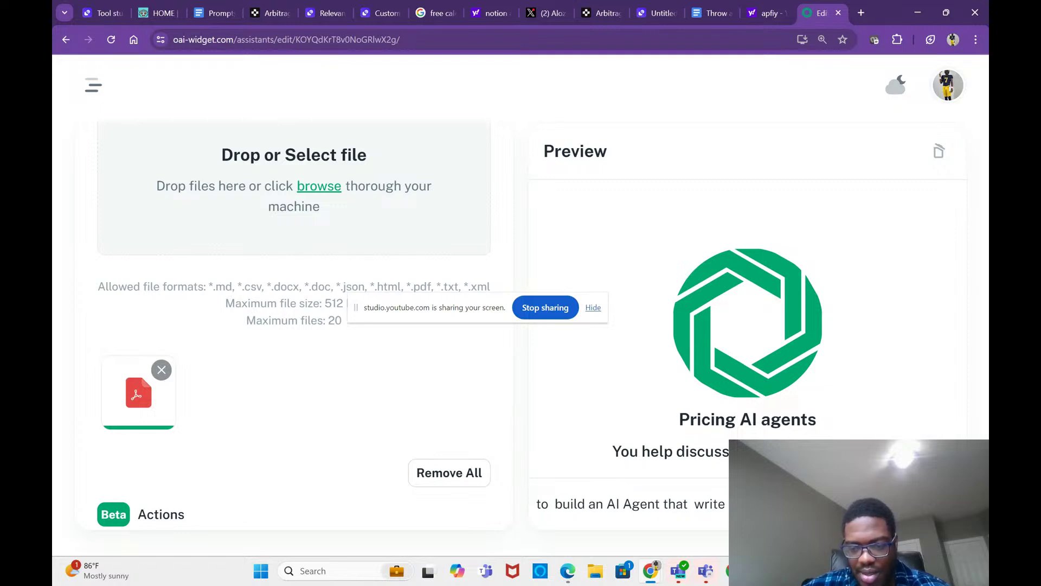
pyautogui.write('for pricing')
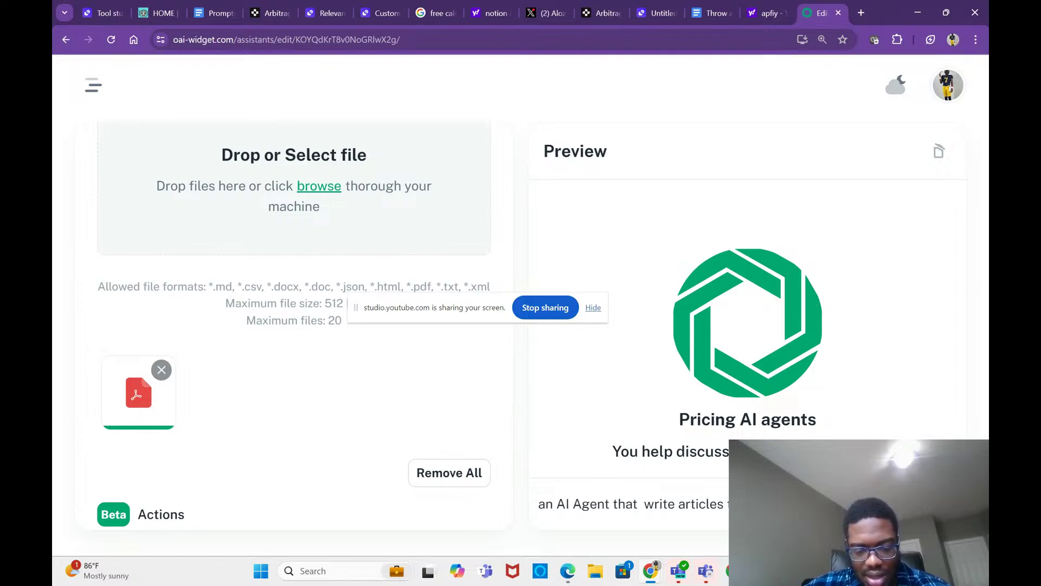
pyautogui.write('ba')
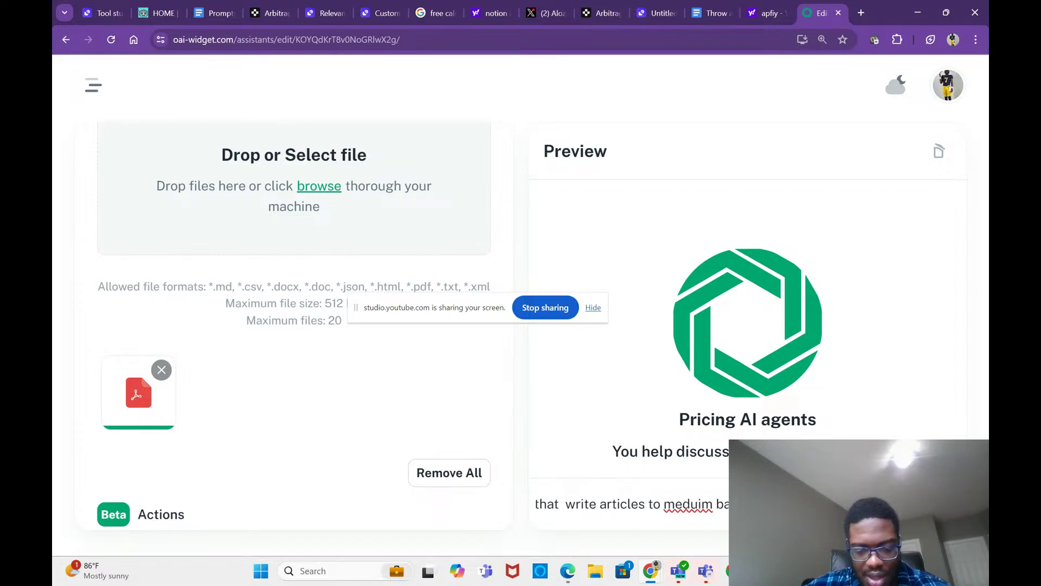
pyautogui.write('sed on thending topics')
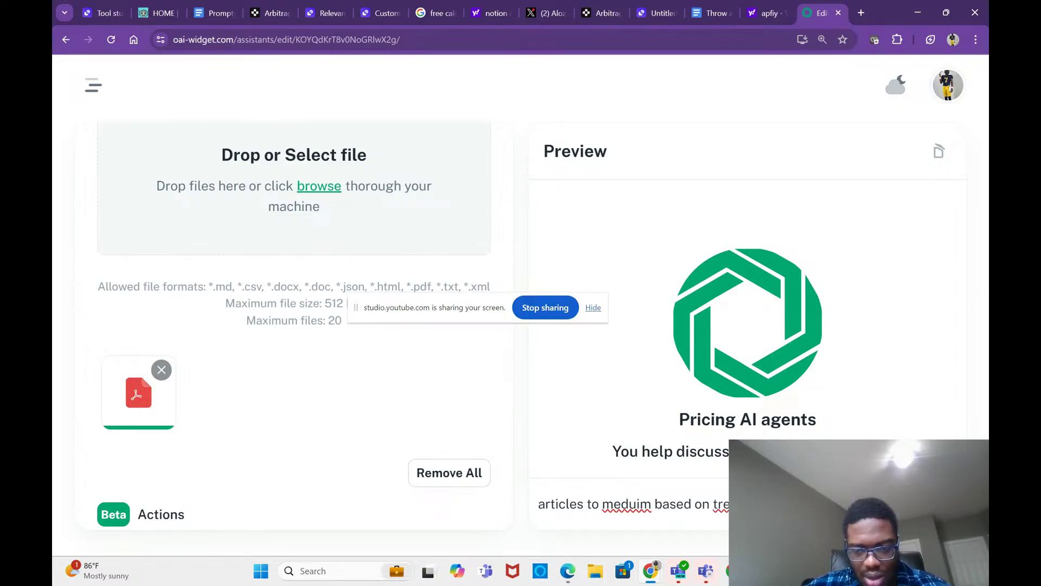
# Step: Fix the message's wording and send the question asking the cost of the Twitter-trends Medium-article agent
pyautogui.press('BackSpace')
pyautogui.press('BackSpace')
pyautogui.press('BackSpace')
pyautogui.press('BackSpace')
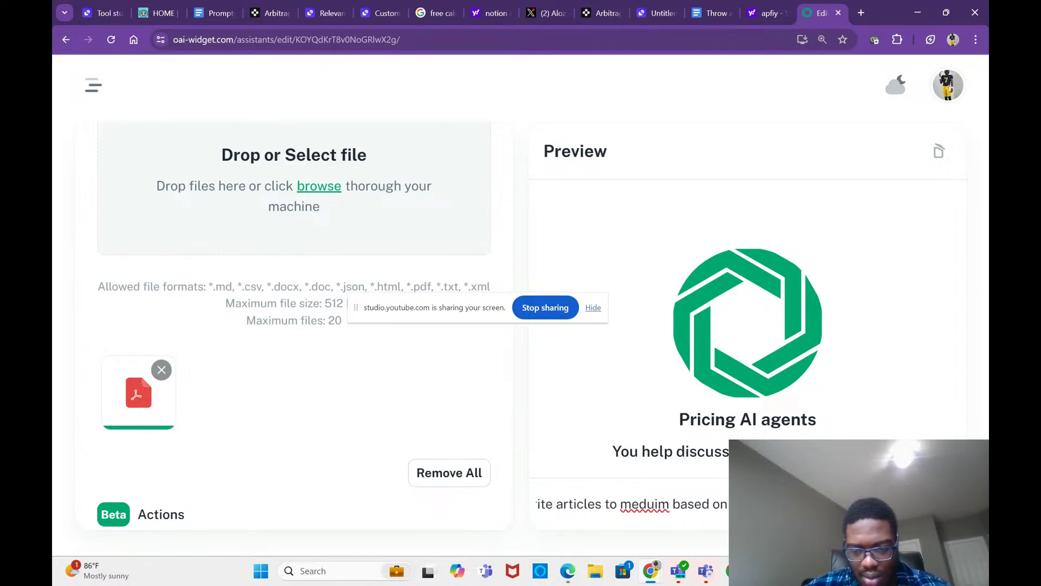
pyautogui.press('BackSpace')
pyautogui.press('BackSpace')
pyautogui.press('BackSpace')
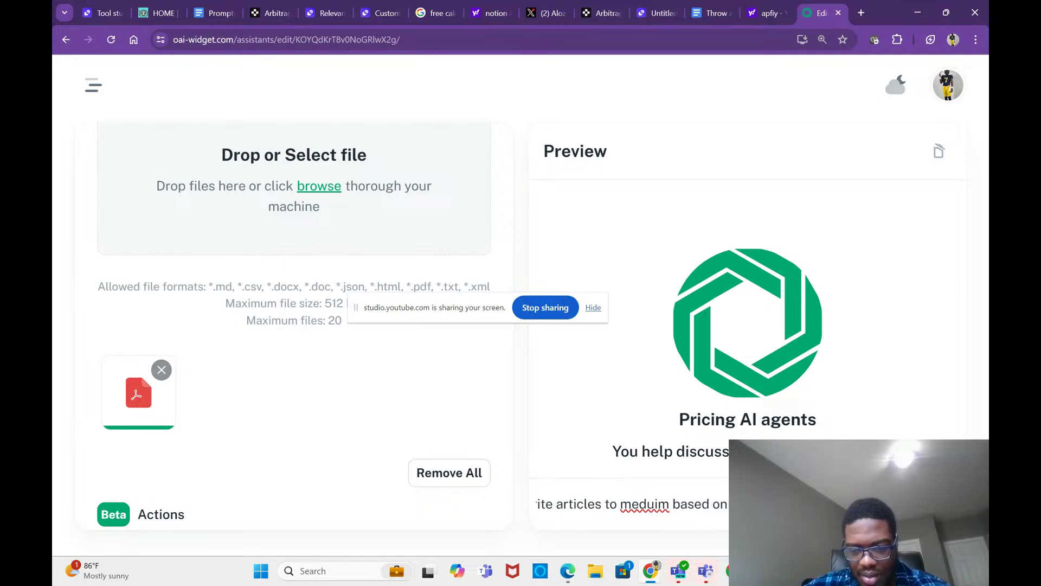
pyautogui.press('Home')
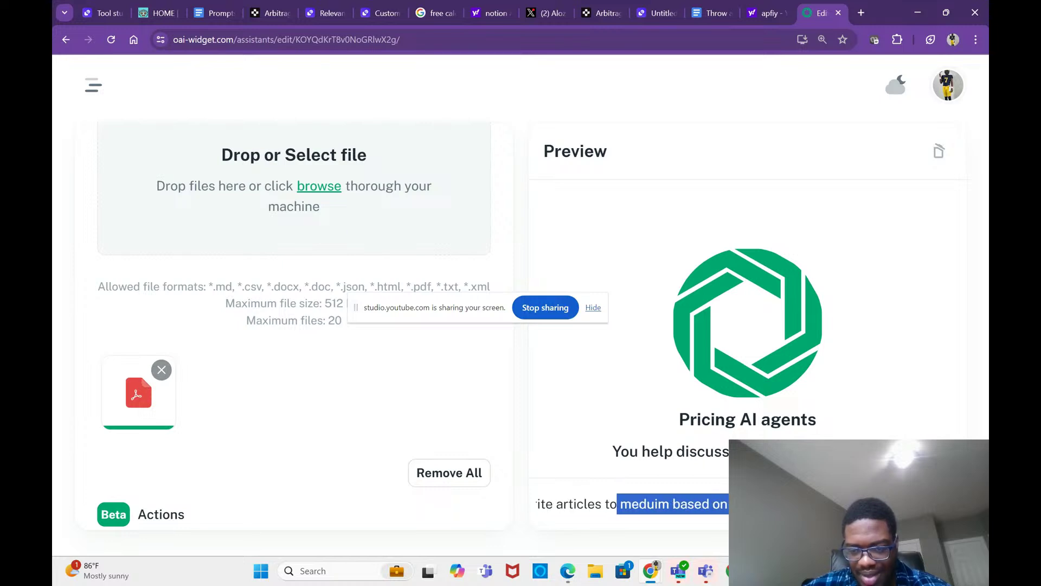
pyautogui.press('Right')
pyautogui.press('BackSpace')
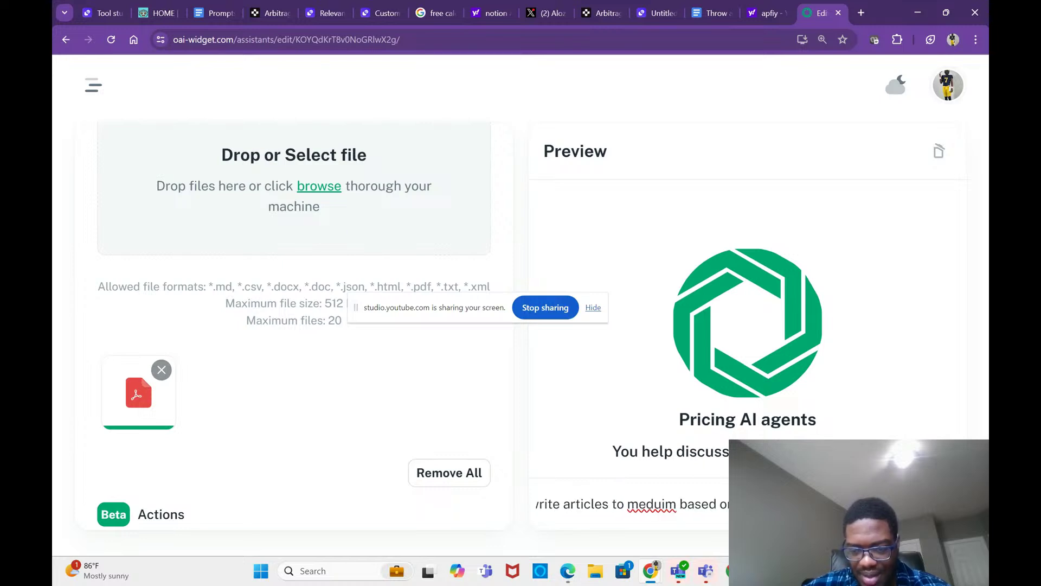
pyautogui.press('Right')
pyautogui.press('Right')
pyautogui.press('Right')
pyautogui.press('Right')
pyautogui.press('Right')
pyautogui.press('Right')
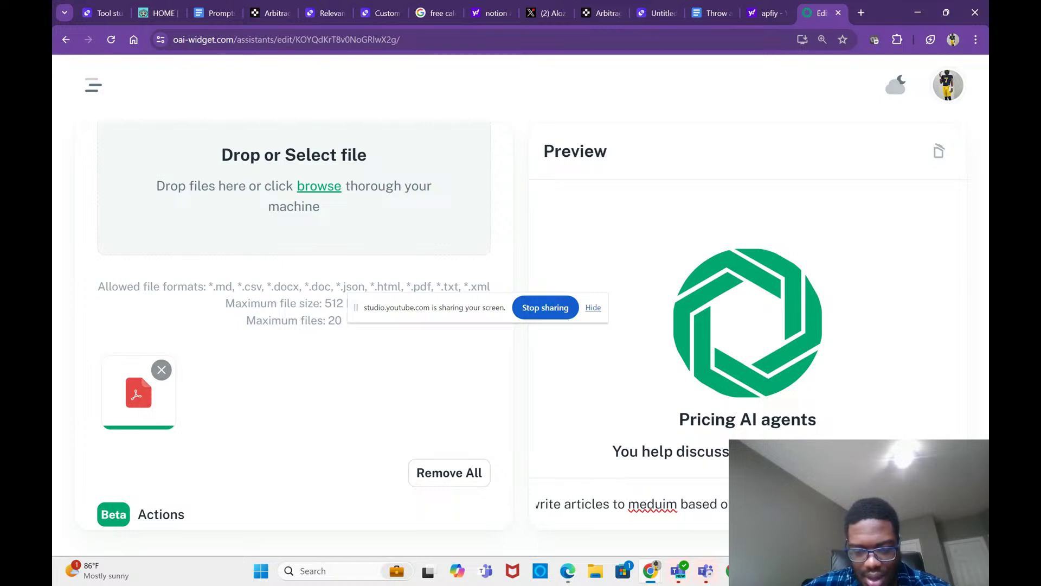
pyautogui.press('Right')
pyautogui.press('Right')
pyautogui.press('Right')
pyautogui.press('Right')
pyautogui.press('Right')
pyautogui.press('Right')
pyautogui.press('Right')
pyautogui.press('Right')
pyautogui.press('Right')
pyautogui.press('Right')
pyautogui.press('Right')
pyautogui.press('Right')
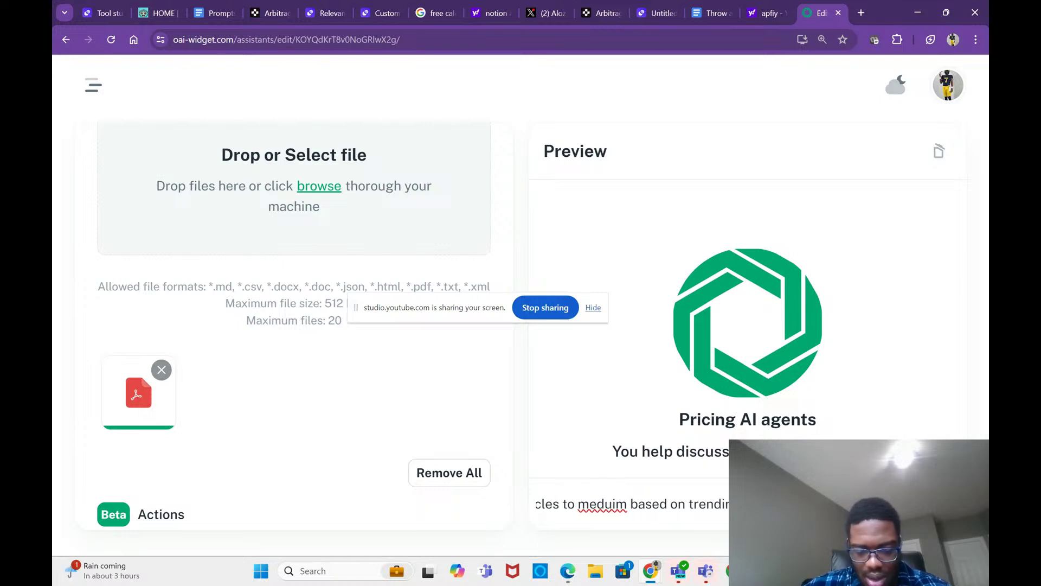
pyautogui.press('Right')
pyautogui.press('Right')
pyautogui.press('Right')
pyautogui.press('Right')
pyautogui.press('Right')
pyautogui.press('Right')
pyautogui.press('Right')
pyautogui.press('Right')
pyautogui.press('Right')
pyautogui.press('Right')
pyautogui.press('Right')
pyautogui.press('Right')
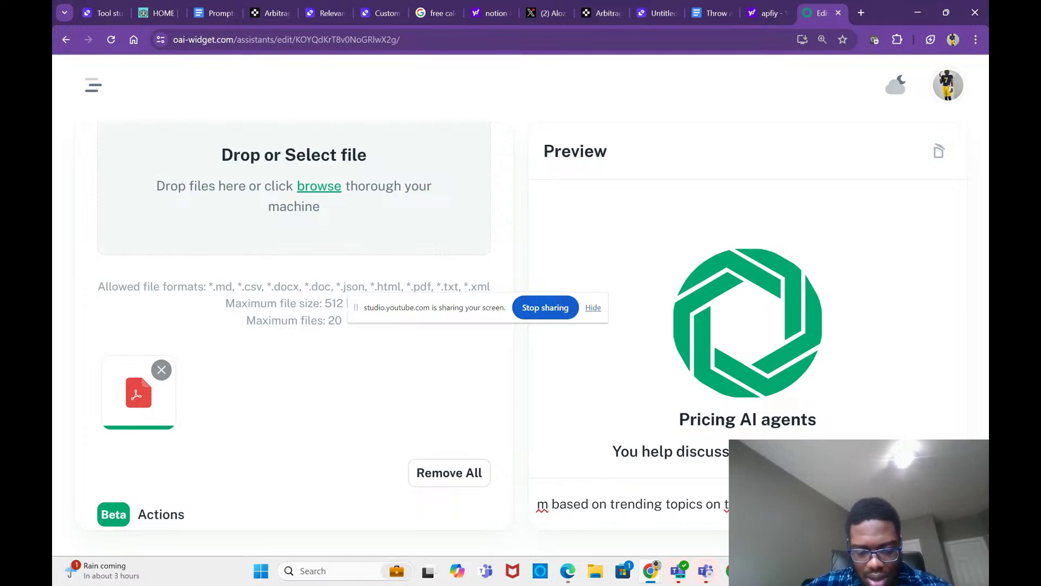
pyautogui.press('Right')
pyautogui.press('Right')
pyautogui.press('Right')
pyautogui.press('Right')
pyautogui.press('Right')
pyautogui.press('Right')
pyautogui.press('Right')
pyautogui.press('Right')
pyautogui.press('Right')
pyautogui.press('Right')
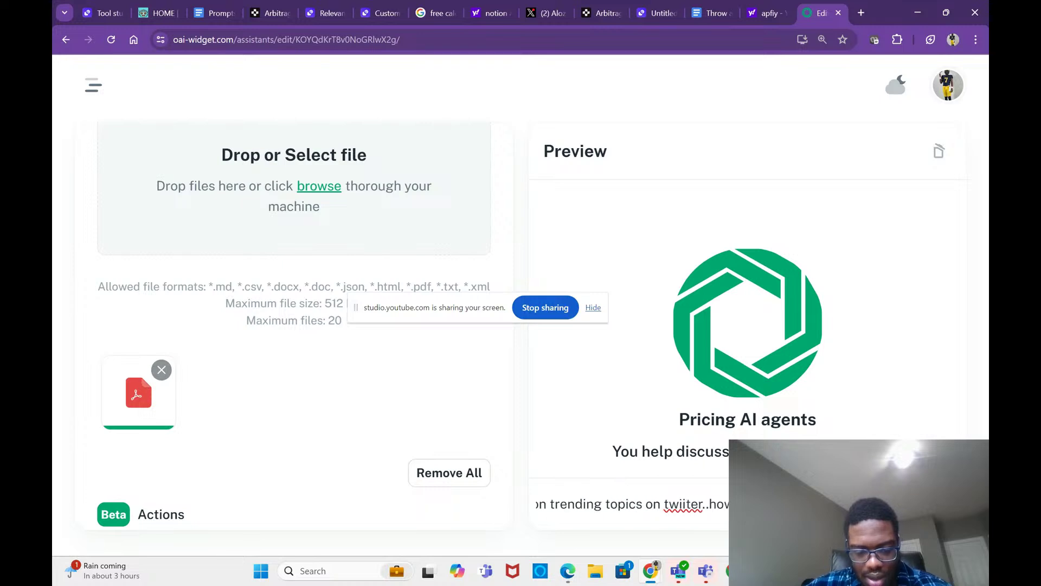
pyautogui.press('Right')
pyautogui.press('Right')
pyautogui.press('Right')
pyautogui.press('Right')
pyautogui.press('Right')
pyautogui.press('Right')
pyautogui.press('Right')
pyautogui.press('Right')
pyautogui.press('Right')
pyautogui.press('Right')
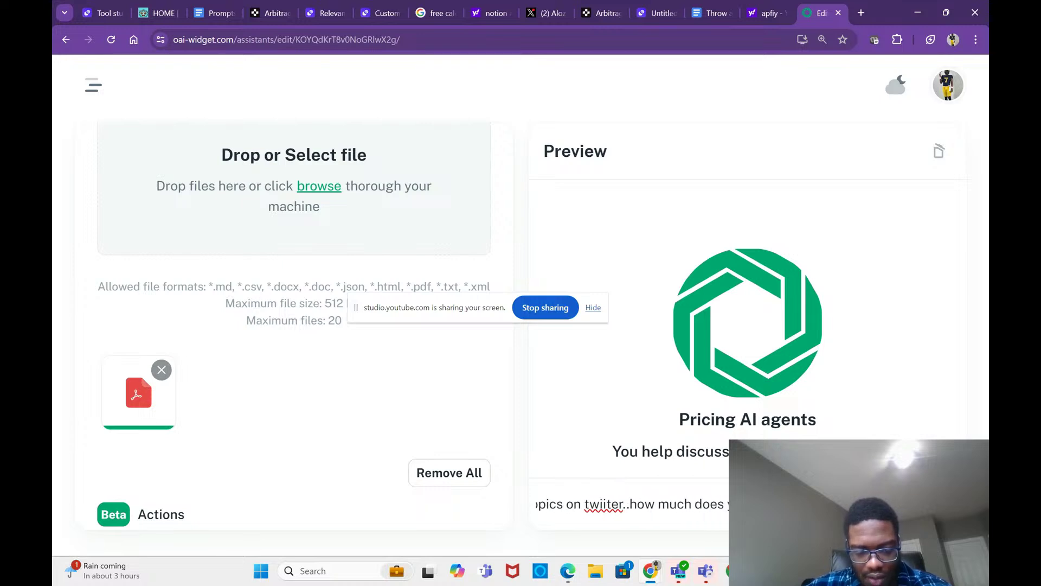
pyautogui.press('Return')
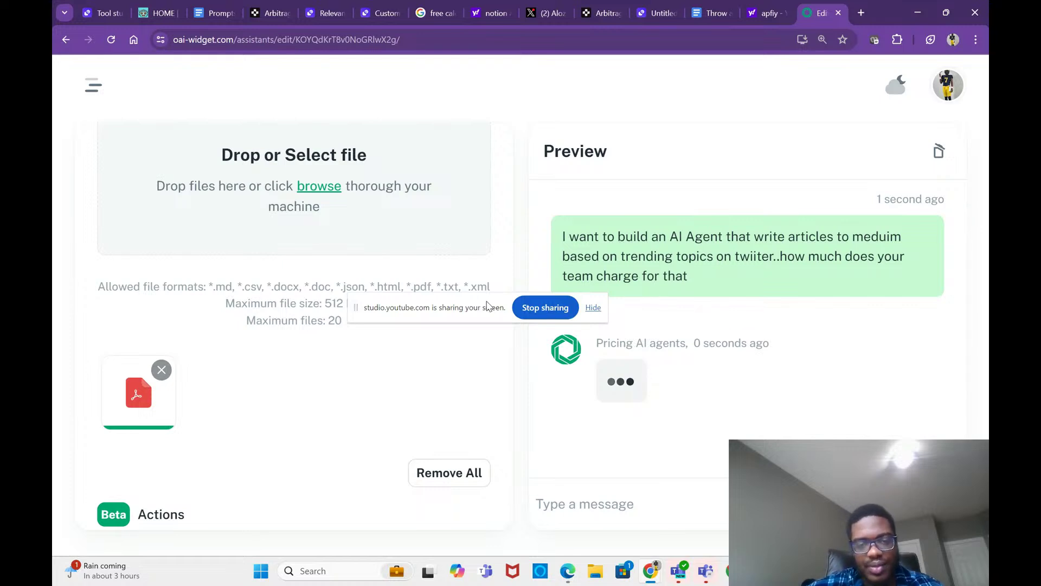
pyautogui.moveTo(488, 306); pyautogui.dragTo(530, 553)
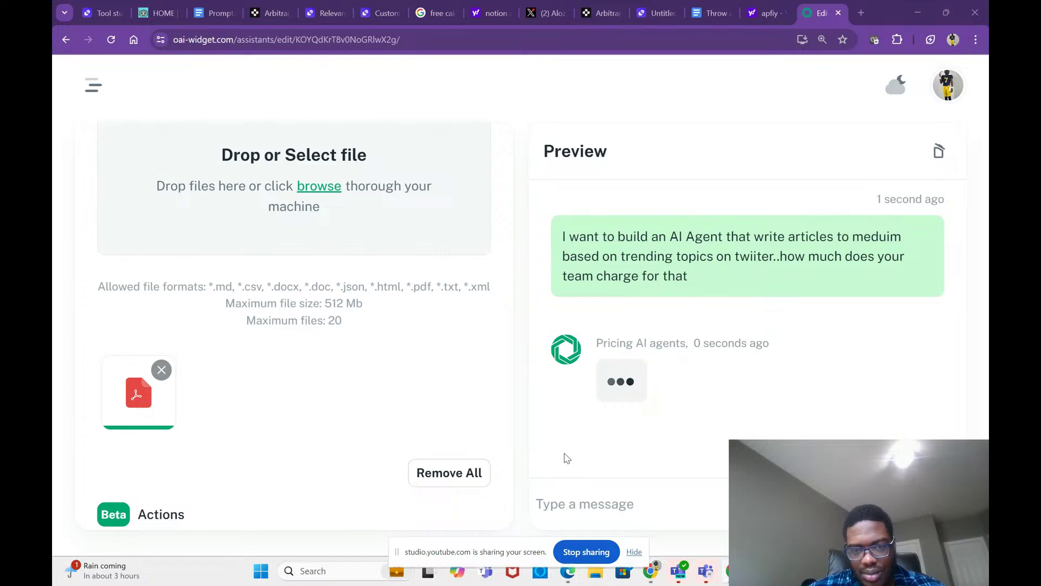
pyautogui.scroll(6, 643, 377)
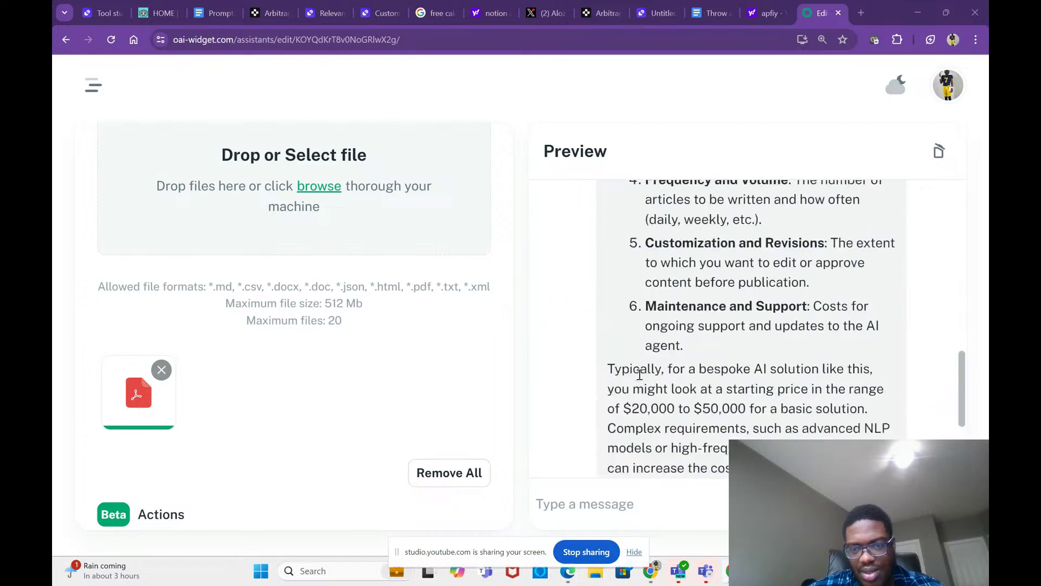
pyautogui.scroll(3, 640, 375)
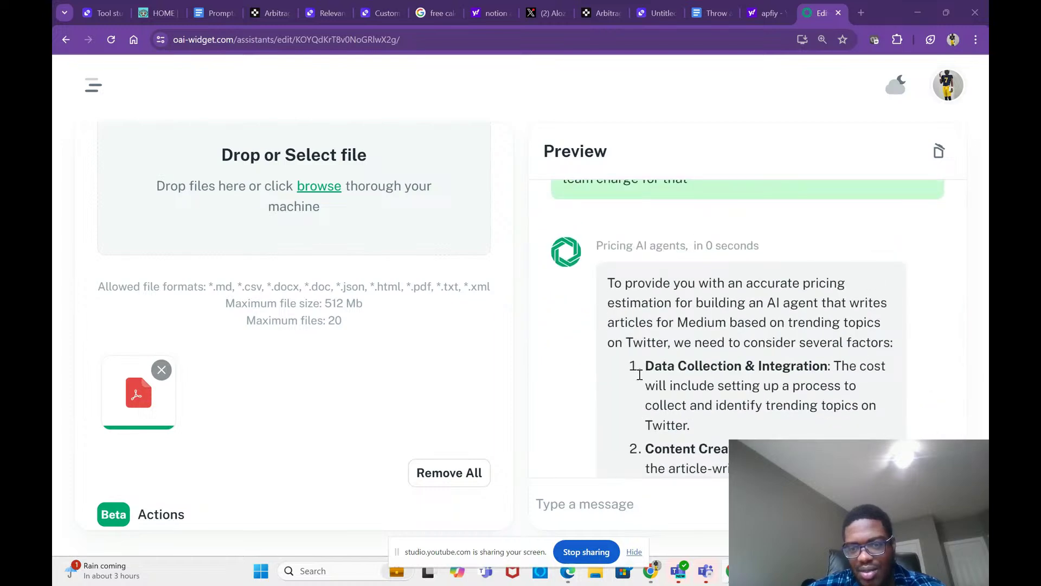
pyautogui.scroll(-1, 640, 375)
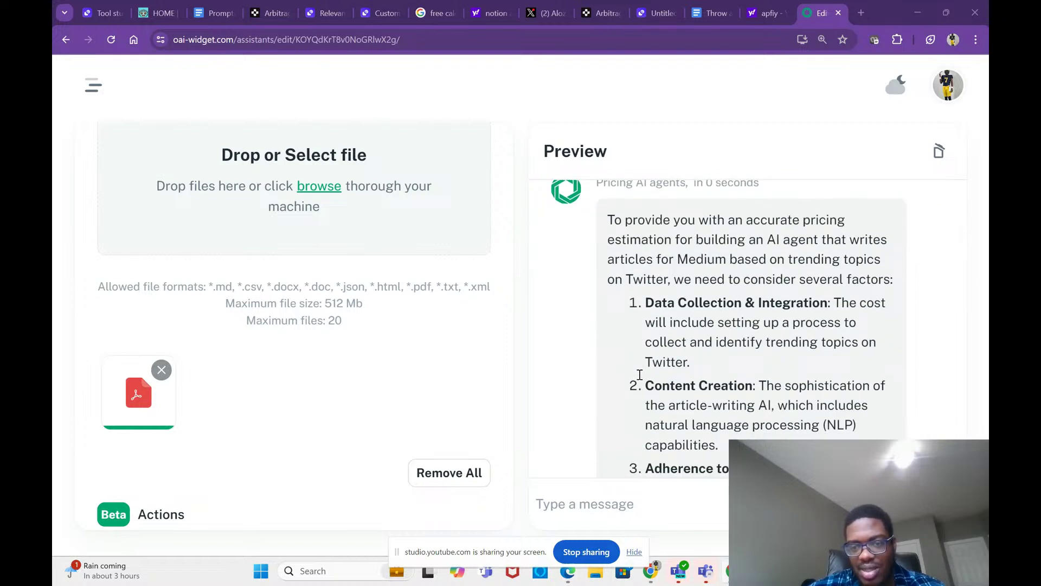
pyautogui.scroll(-1, 640, 375)
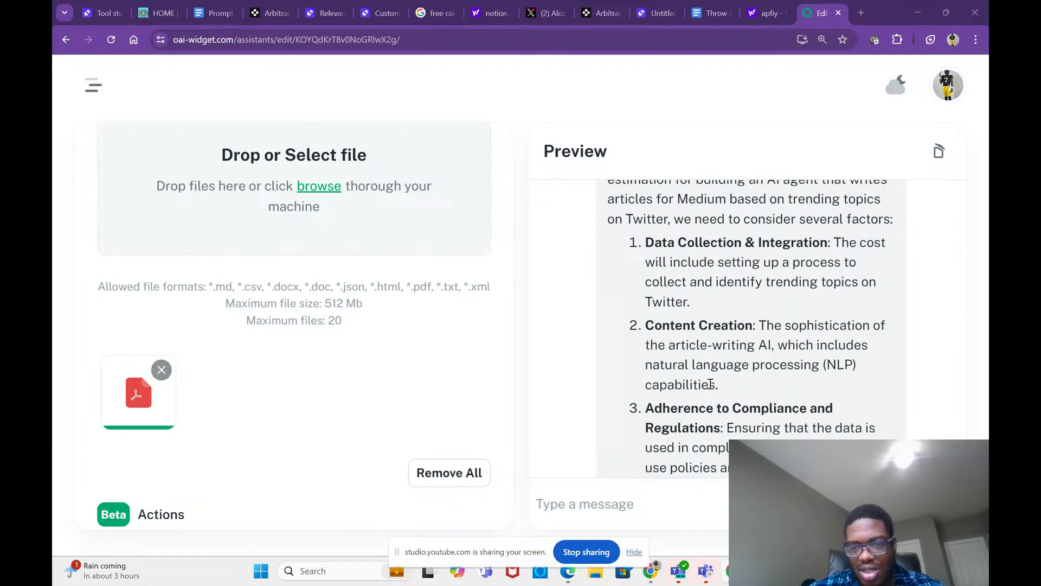
pyautogui.scroll(-1, 710, 384)
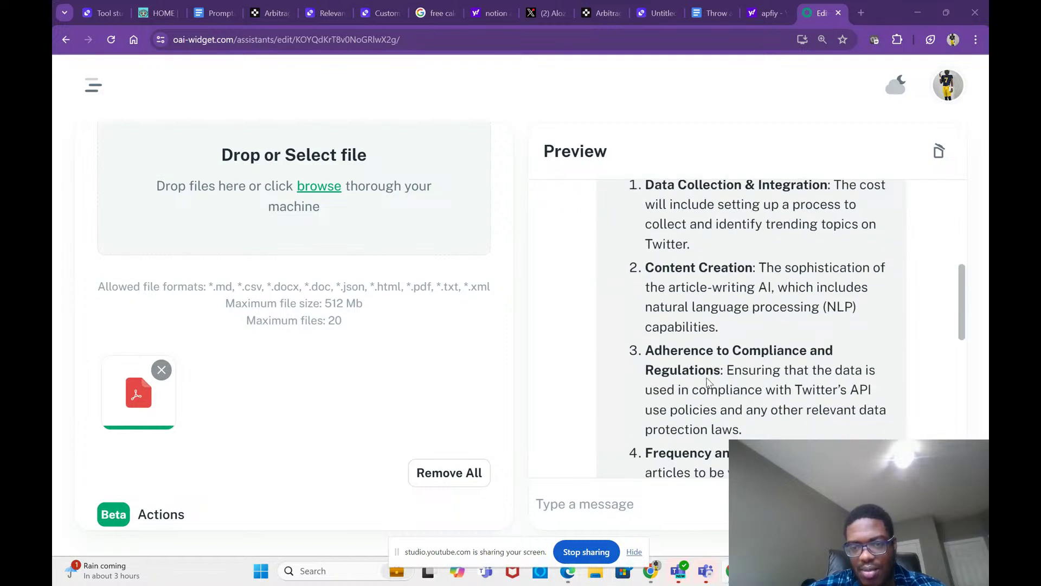
pyautogui.scroll(-2, 723, 383)
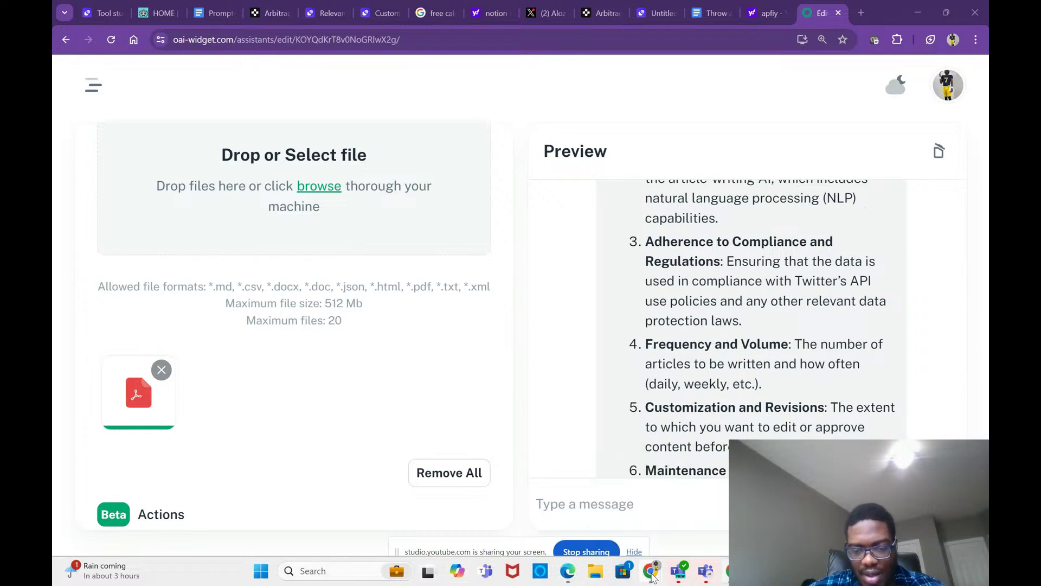
pyautogui.moveTo(653, 576)
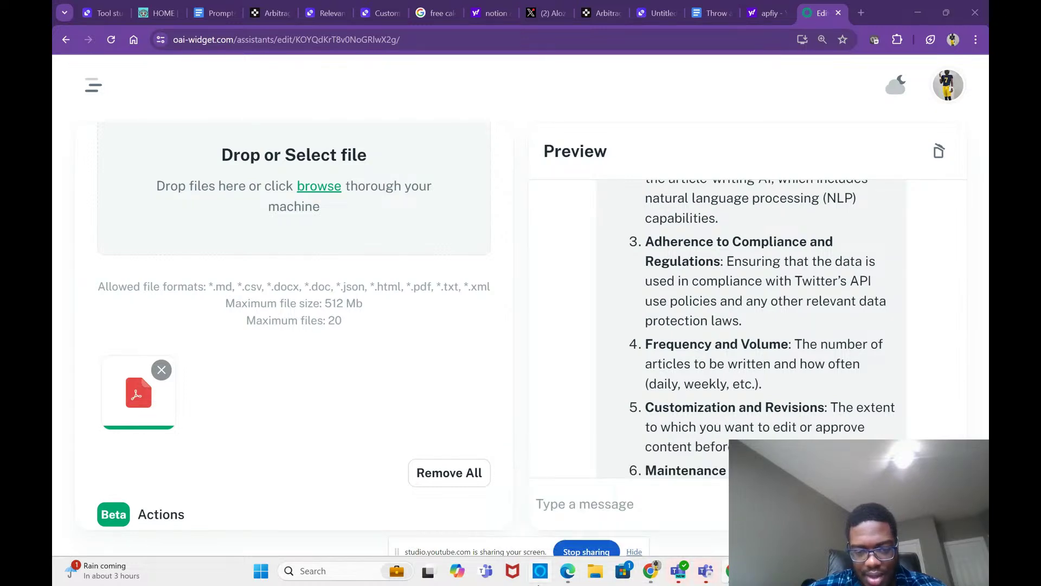
# Step: Bring Pricing (4).pdf forward in Edge and zoom it to 125%
pyautogui.click(568, 571)
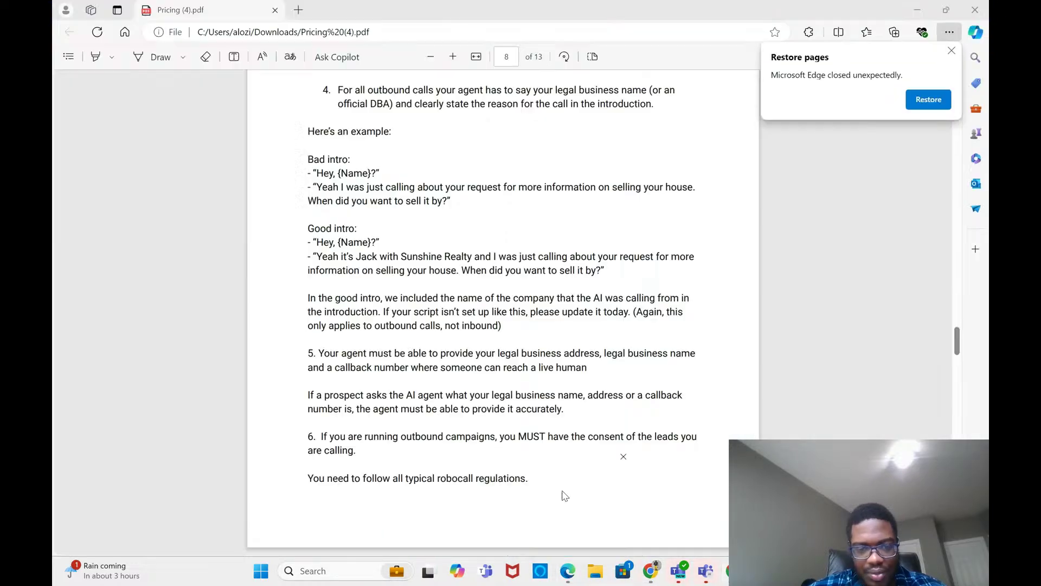
pyautogui.scroll(10, 622, 342)
pyautogui.scroll(15, 623, 341)
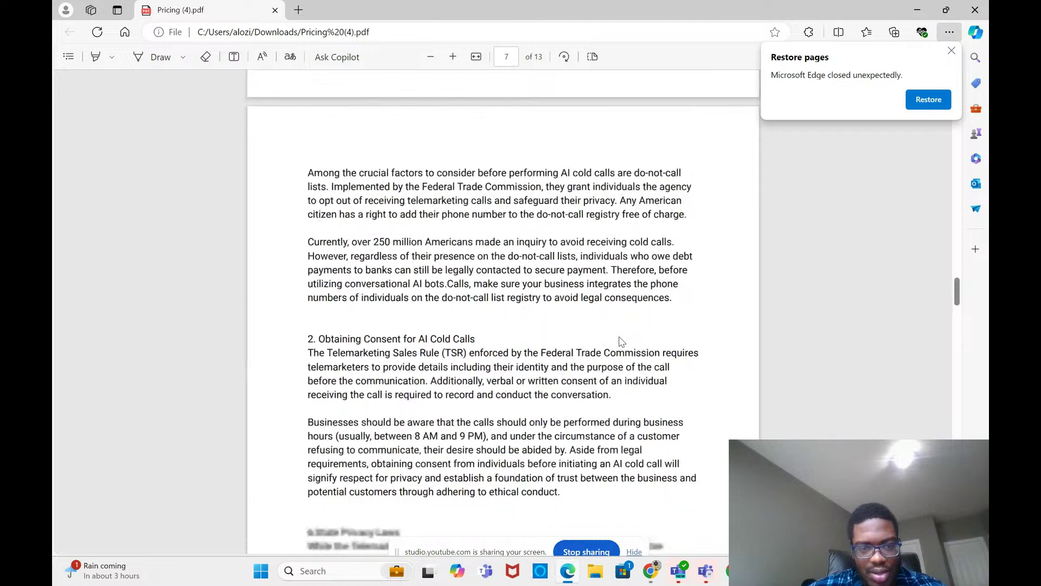
pyautogui.click(950, 32)
pyautogui.click(921, 118)
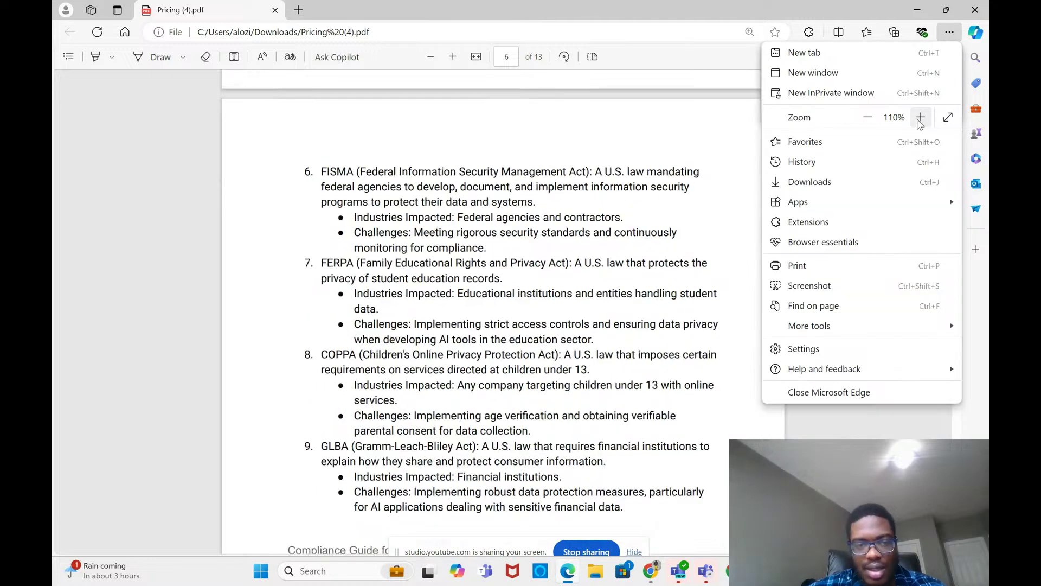
pyautogui.click(921, 118)
# Step: Scroll up through the PDF's Pricing and Security Guidelines to page 1, then return to the editor
pyautogui.scroll(5, 601, 348)
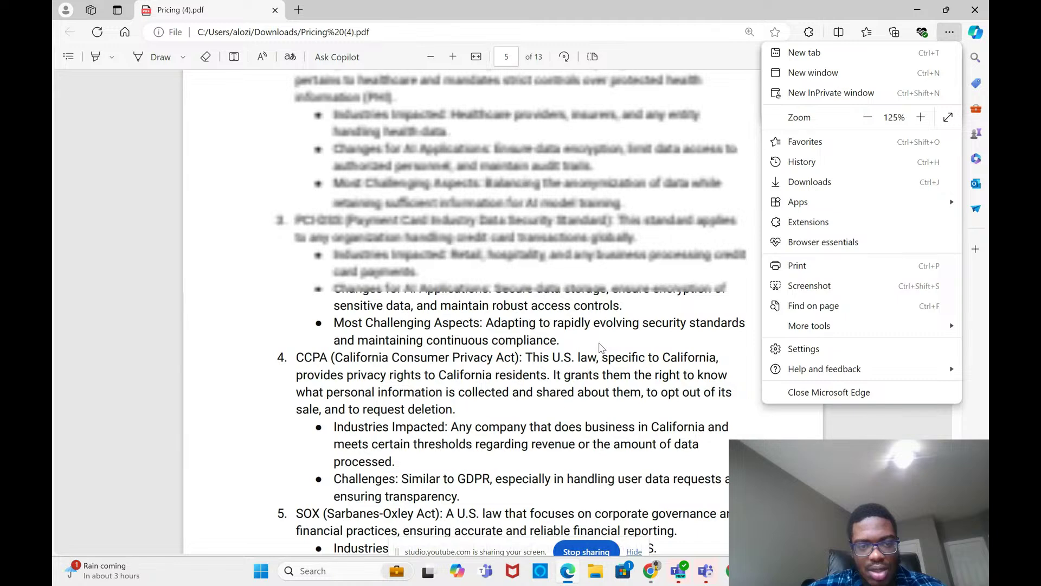
pyautogui.scroll(10, 601, 347)
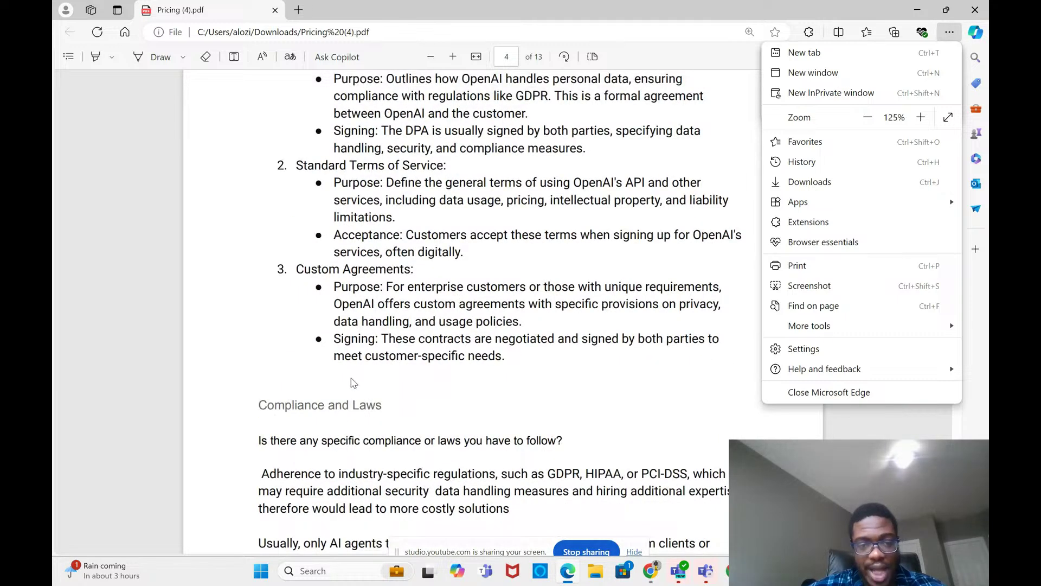
pyautogui.scroll(10, 384, 374)
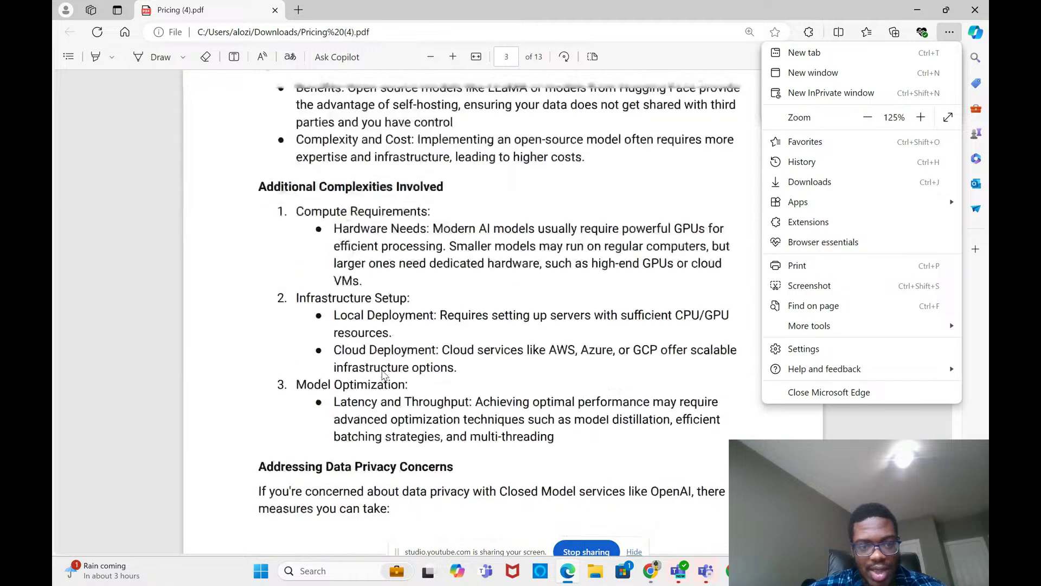
pyautogui.scroll(10, 383, 375)
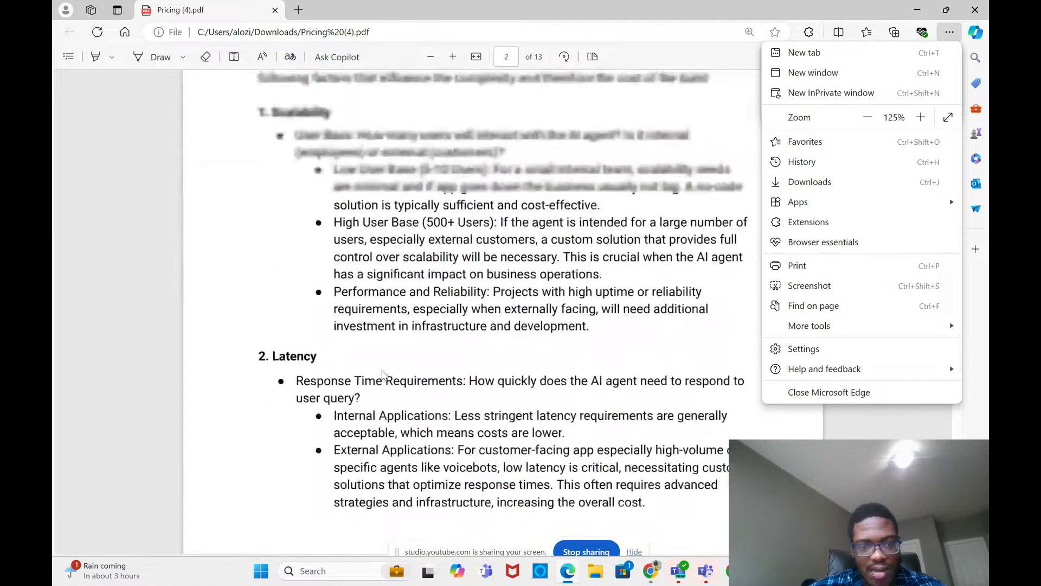
pyautogui.scroll(-3, 383, 374)
pyautogui.scroll(5, 383, 375)
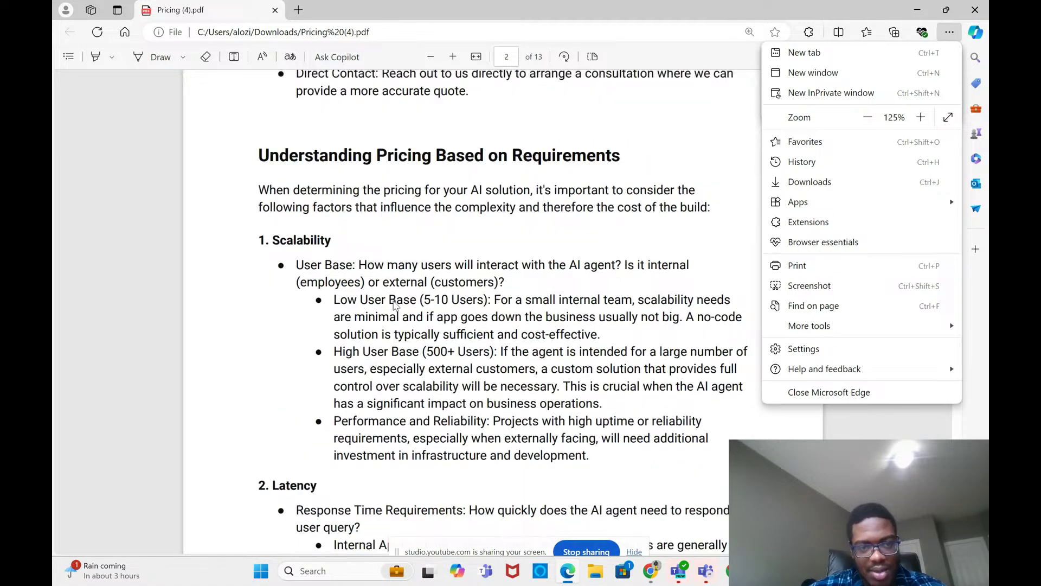
pyautogui.scroll(-8, 396, 305)
pyautogui.scroll(-5, 396, 305)
pyautogui.scroll(12, 395, 305)
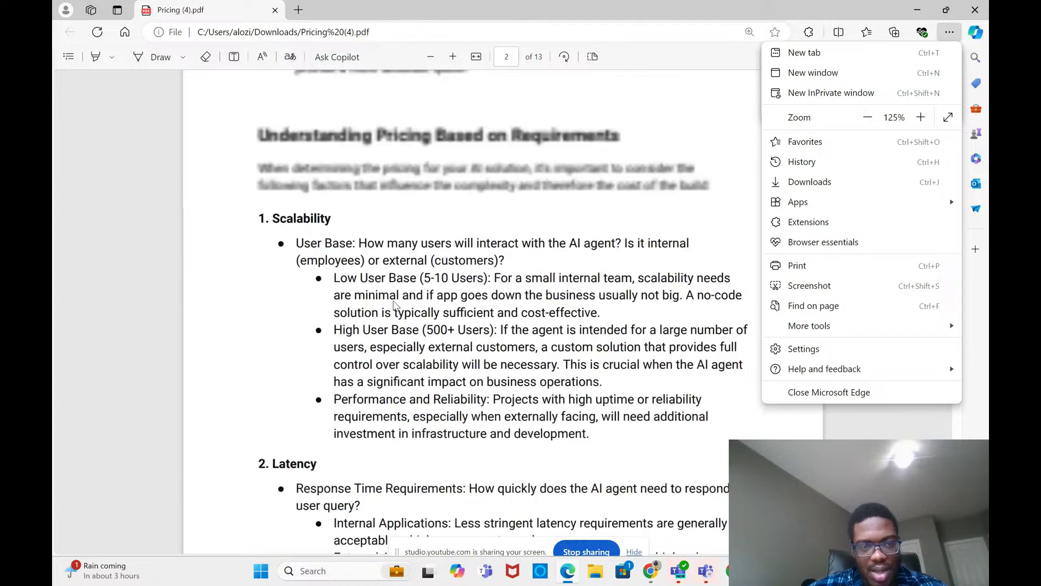
pyautogui.scroll(15, 395, 305)
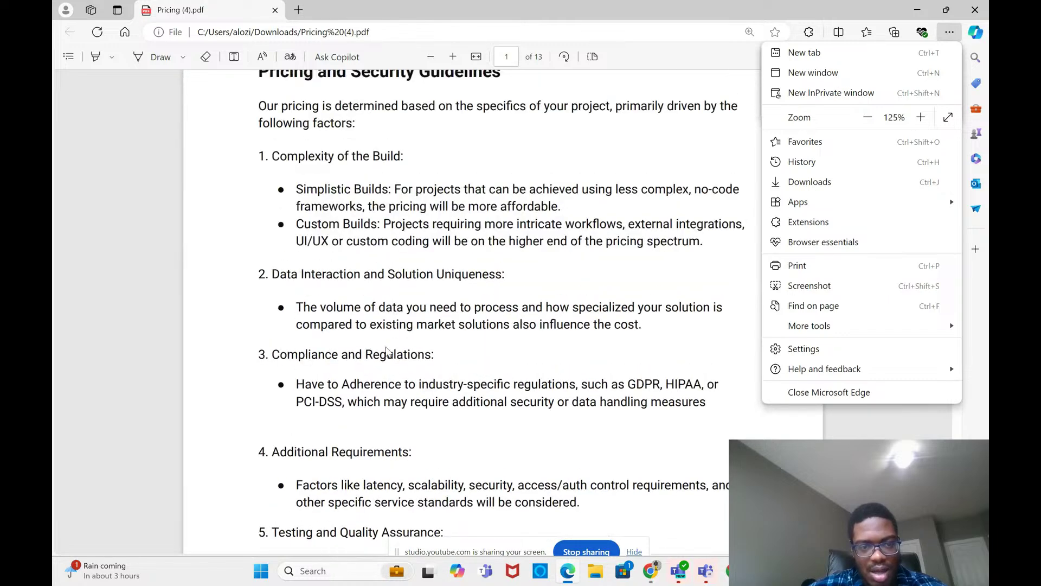
pyautogui.scroll(2, 396, 360)
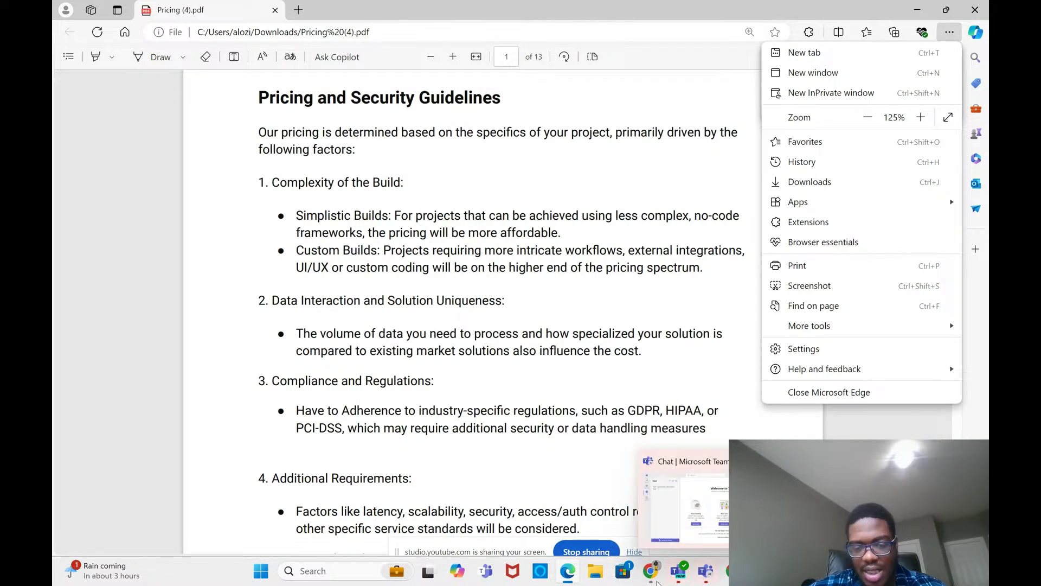
pyautogui.moveTo(656, 582)
pyautogui.click(692, 504)
# Step: Read the preview reply down to its $20,000 to $50,000 estimate for a basic solution
pyautogui.scroll(-1, 754, 401)
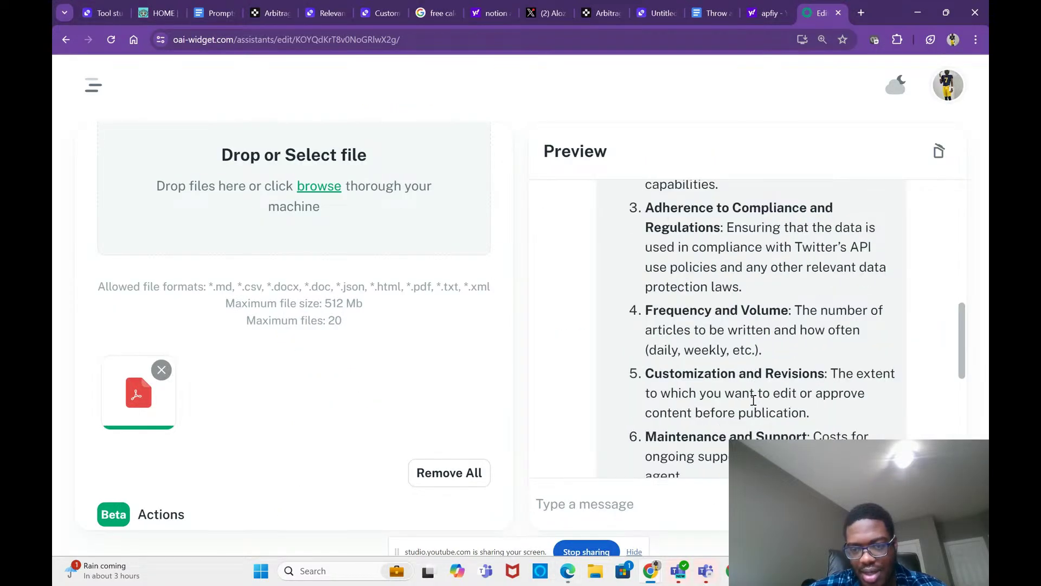
pyautogui.scroll(-2, 786, 399)
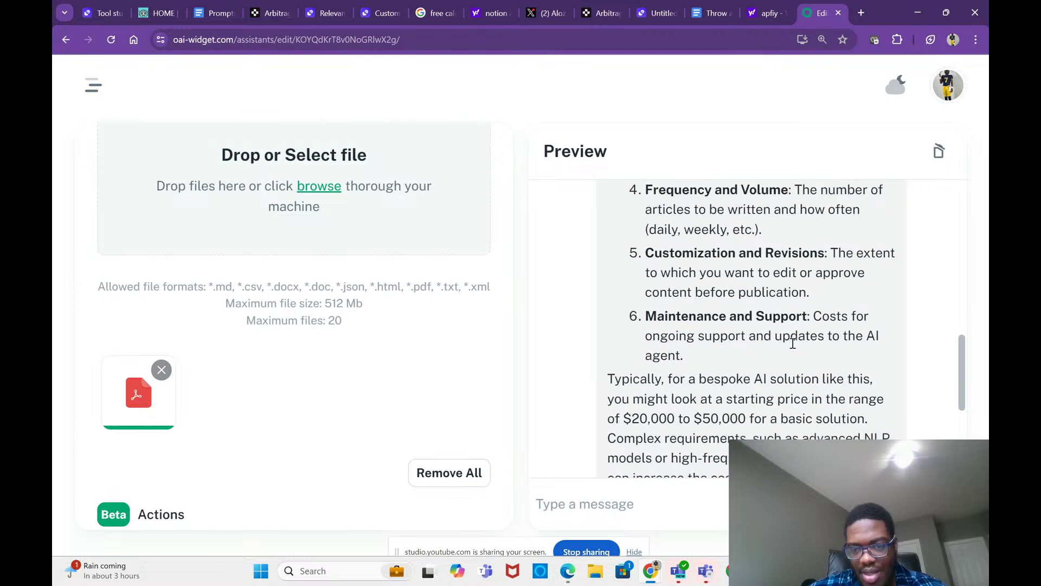
pyautogui.scroll(-2, 793, 415)
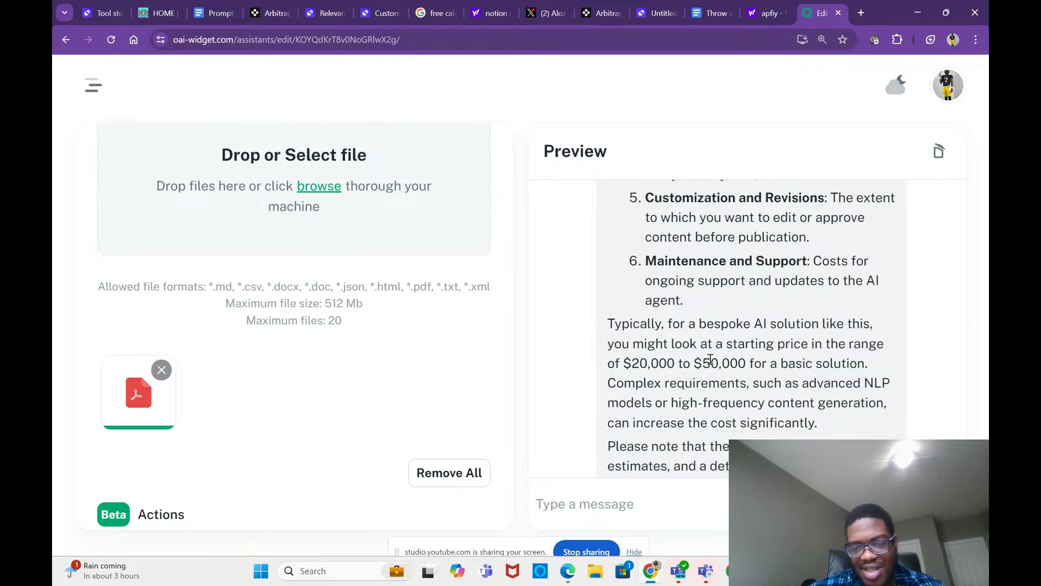
pyautogui.scroll(-1, 732, 363)
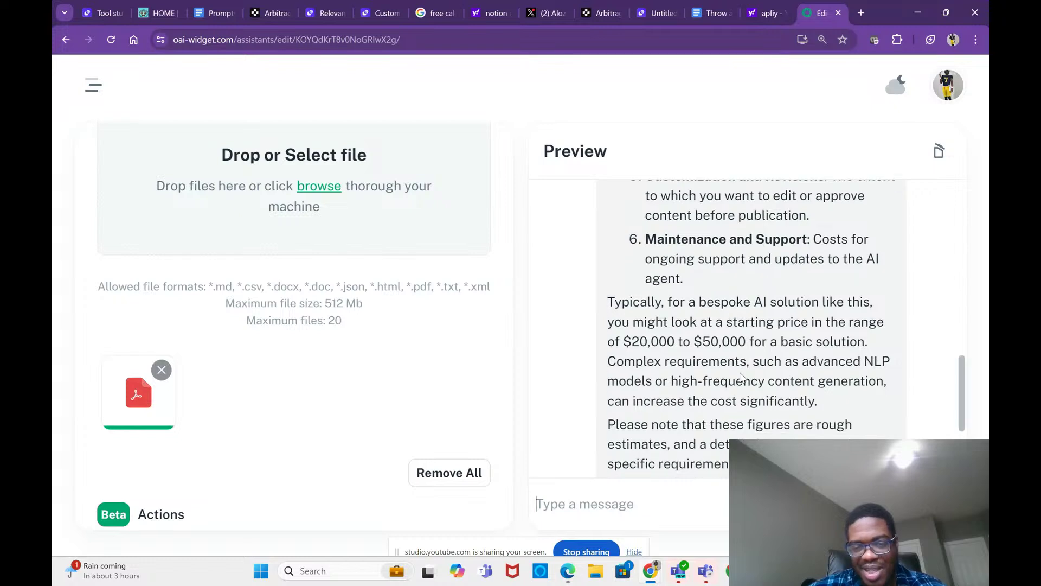
pyautogui.scroll(-1, 749, 356)
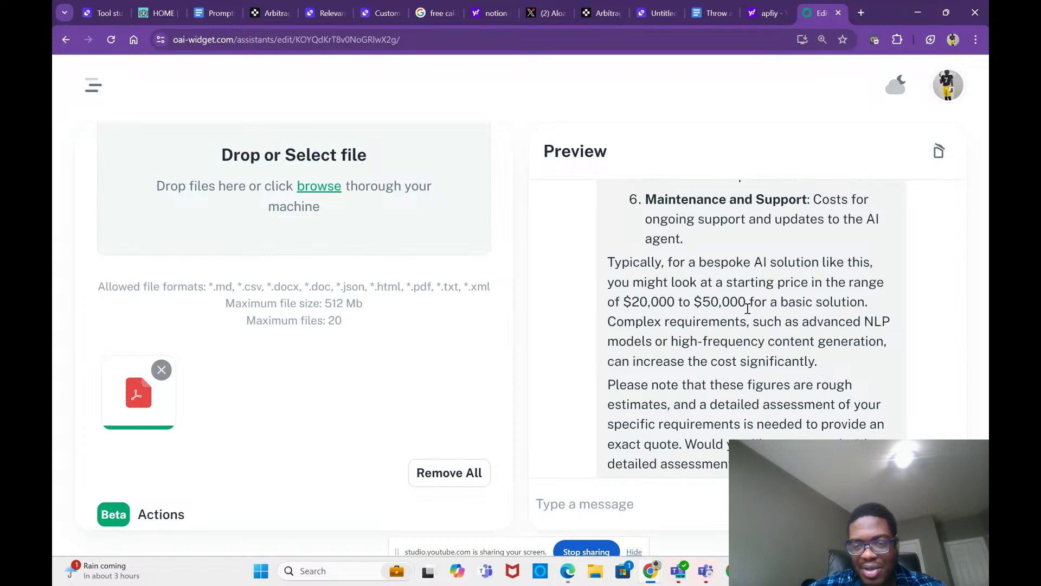
pyautogui.scroll(-2, 748, 308)
pyautogui.scroll(4, 748, 308)
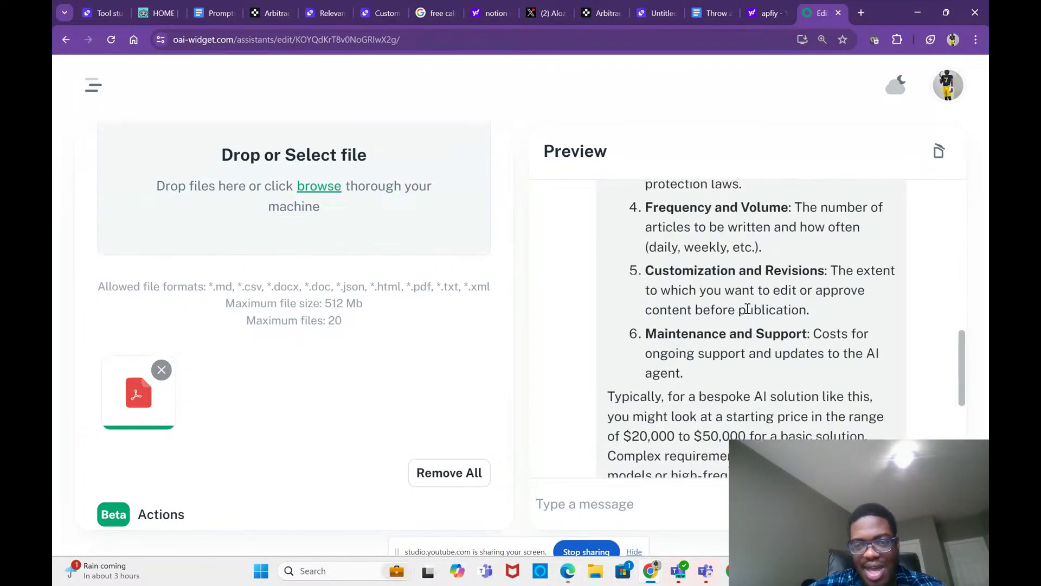
pyautogui.scroll(-2, 748, 308)
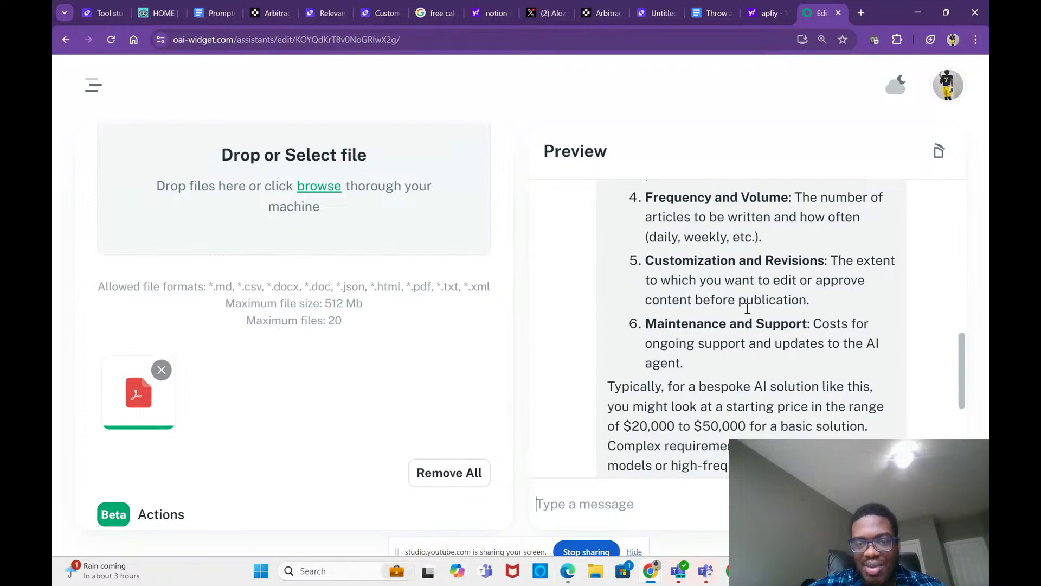
pyautogui.scroll(-3, 747, 308)
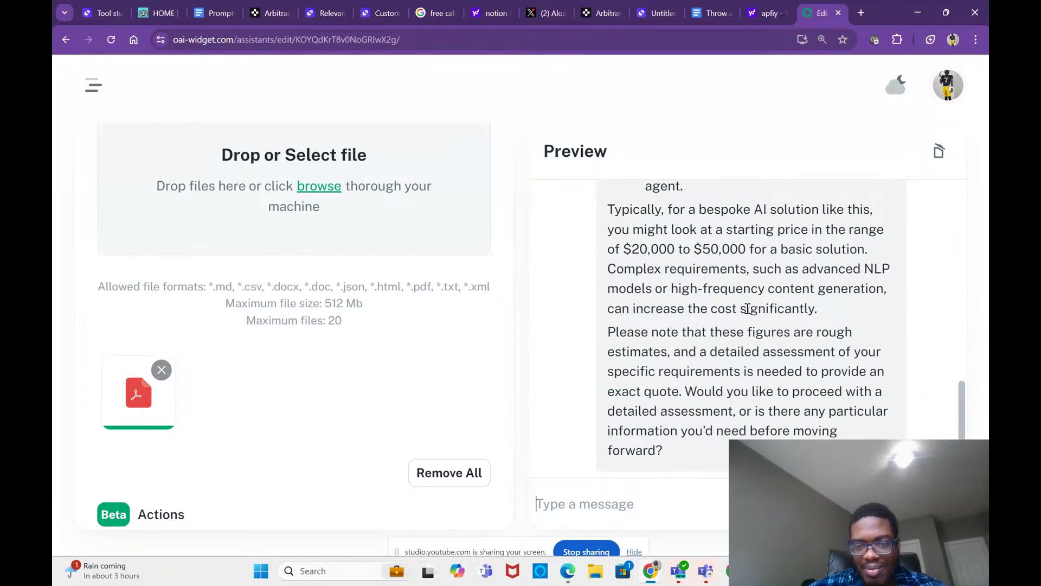
pyautogui.scroll(-1, 742, 347)
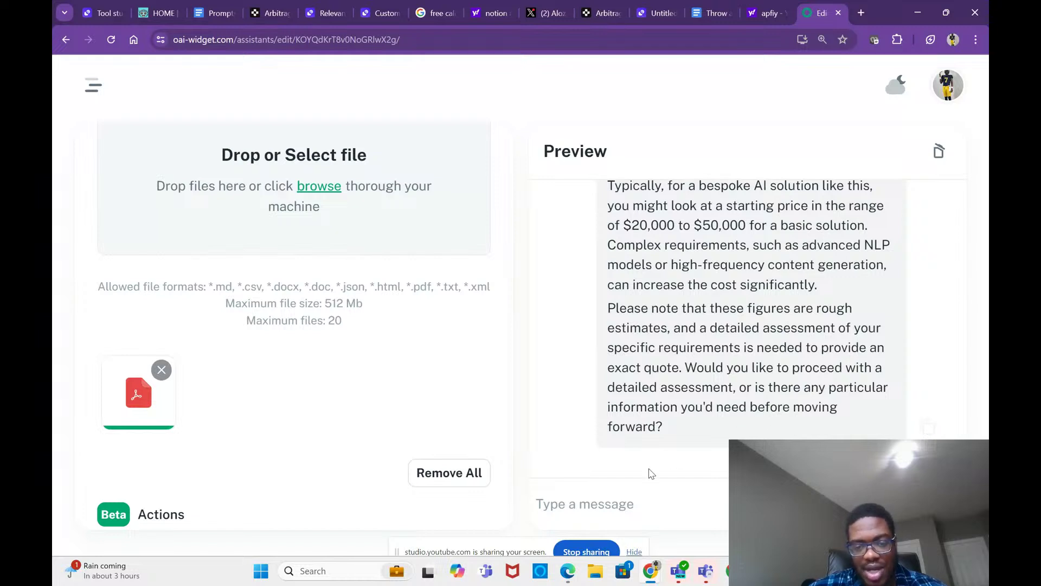
pyautogui.click(648, 499)
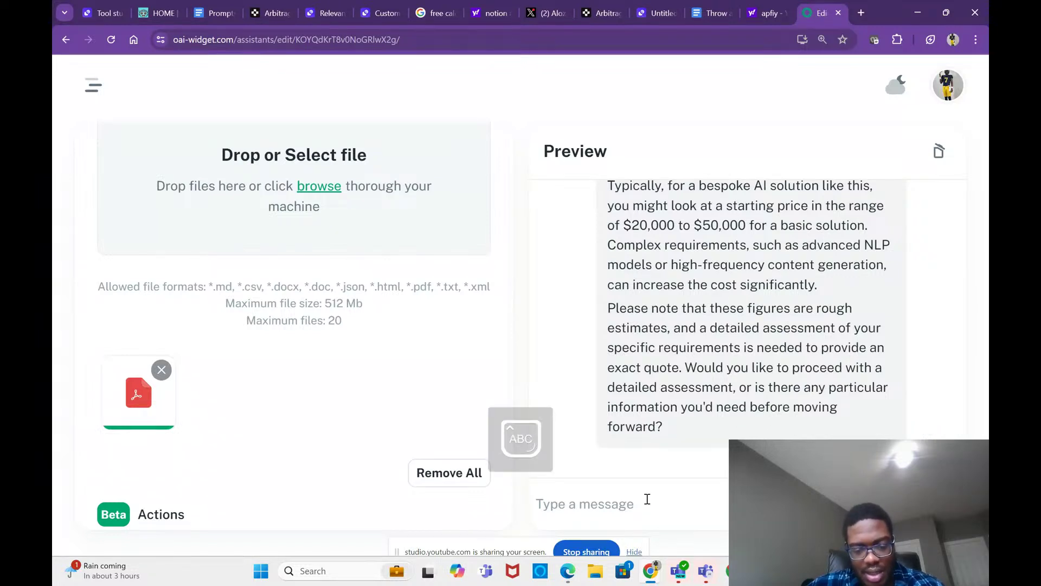
# Step: Send 'I have the budget for this lets procced further' in the preview chat, then check the YouTube livestream
pyautogui.write('I have ')
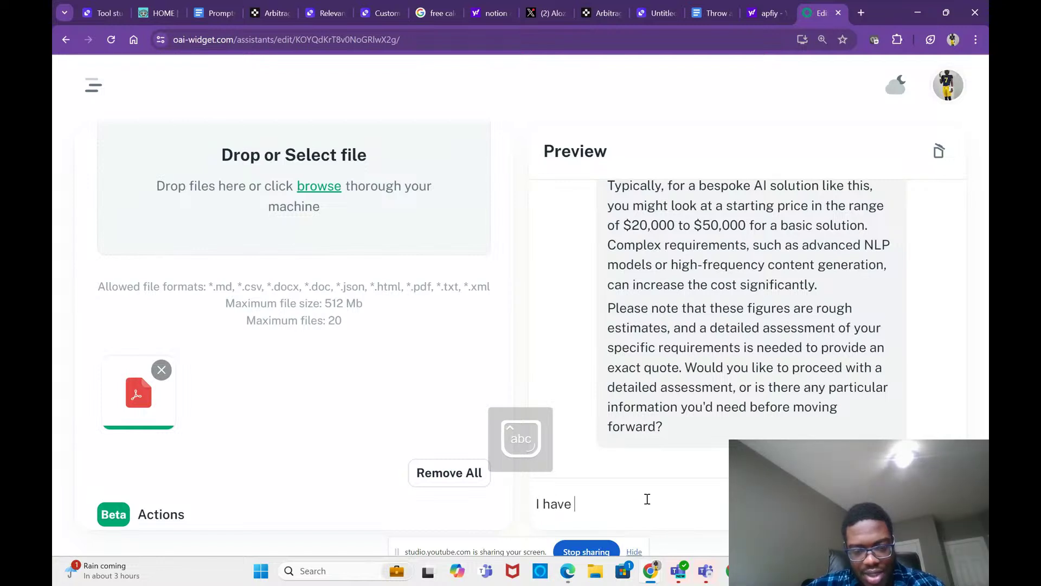
pyautogui.write('the budget f')
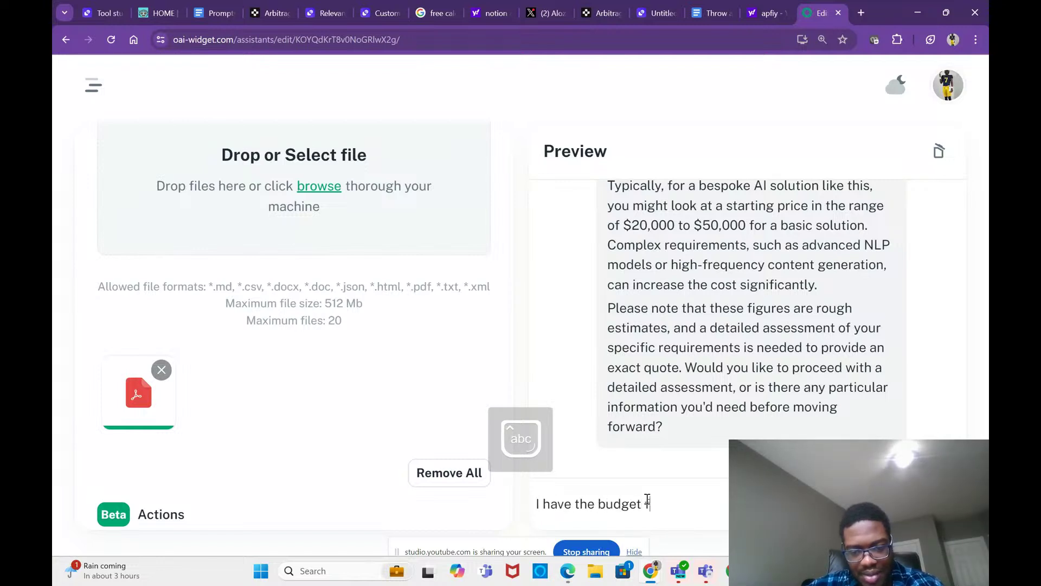
pyautogui.write('or th')
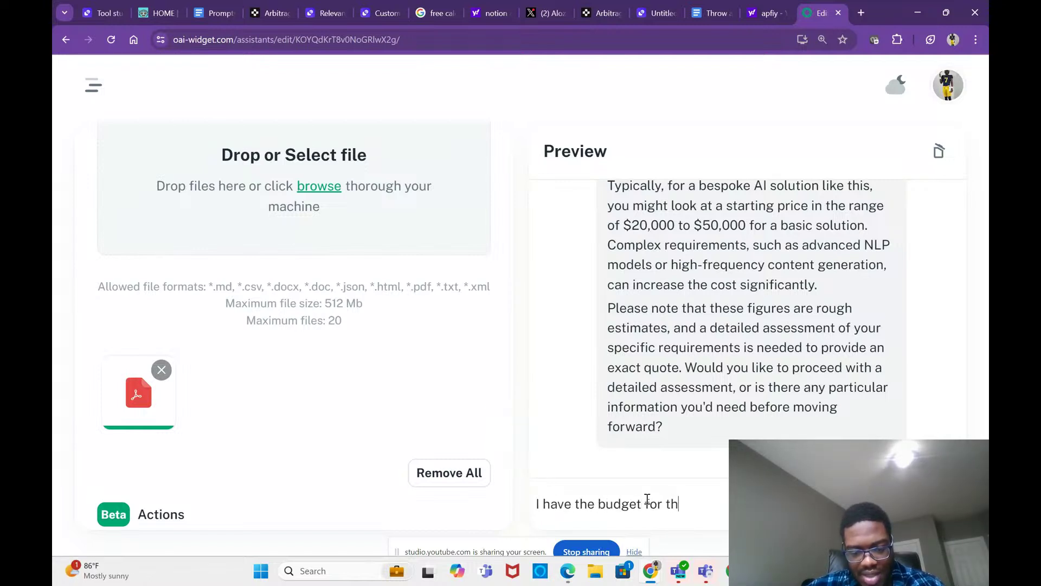
pyautogui.write('is lets pr')
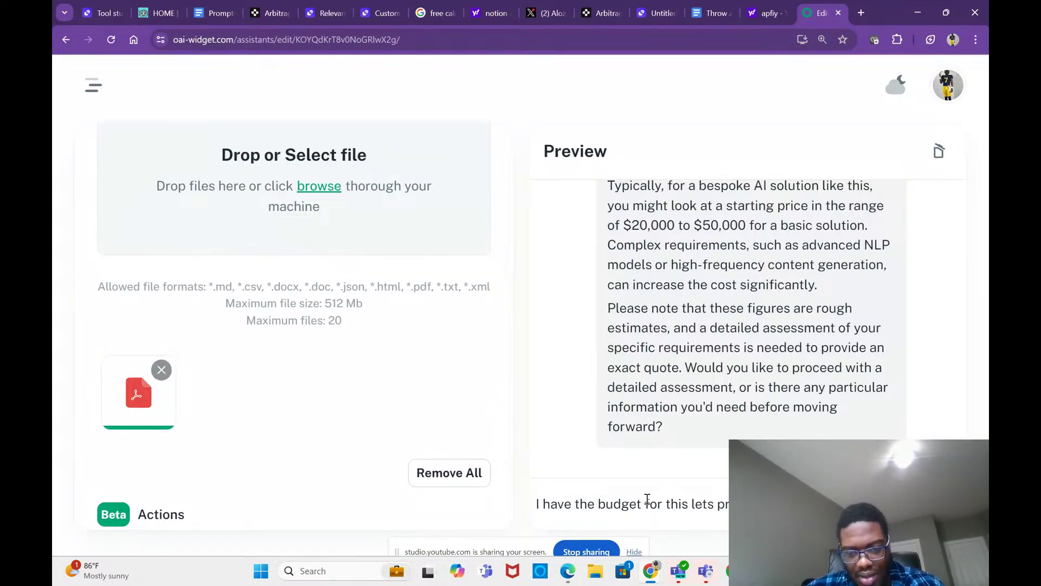
pyautogui.write('occed further')
pyautogui.press('Return')
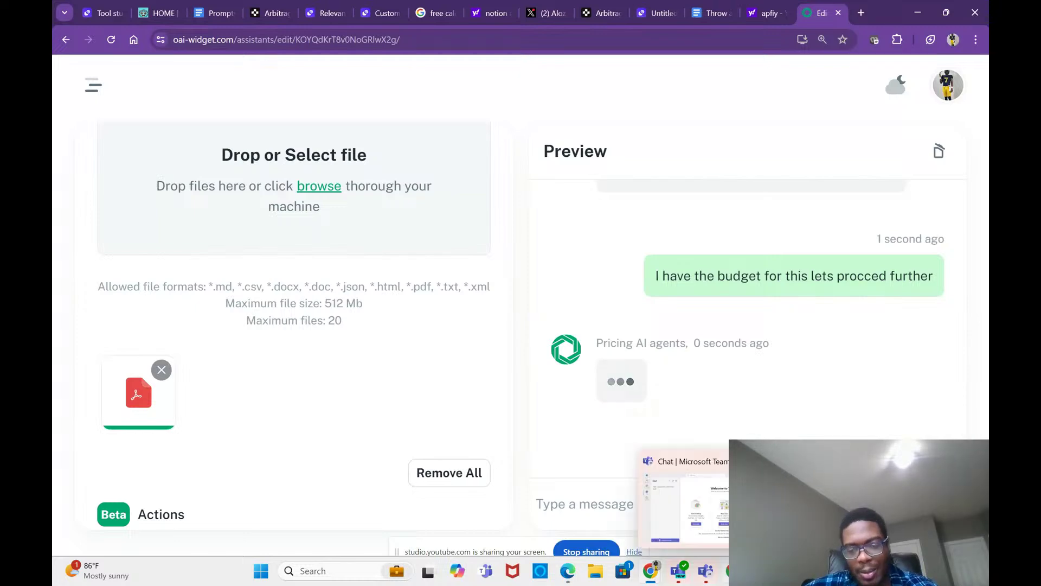
pyautogui.click(708, 508)
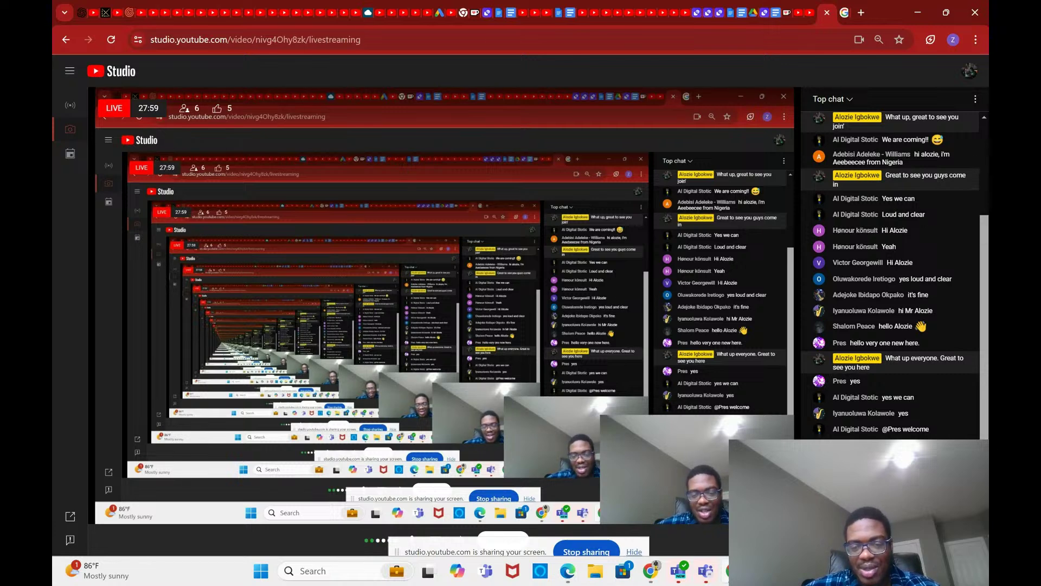
pyautogui.moveTo(659, 570)
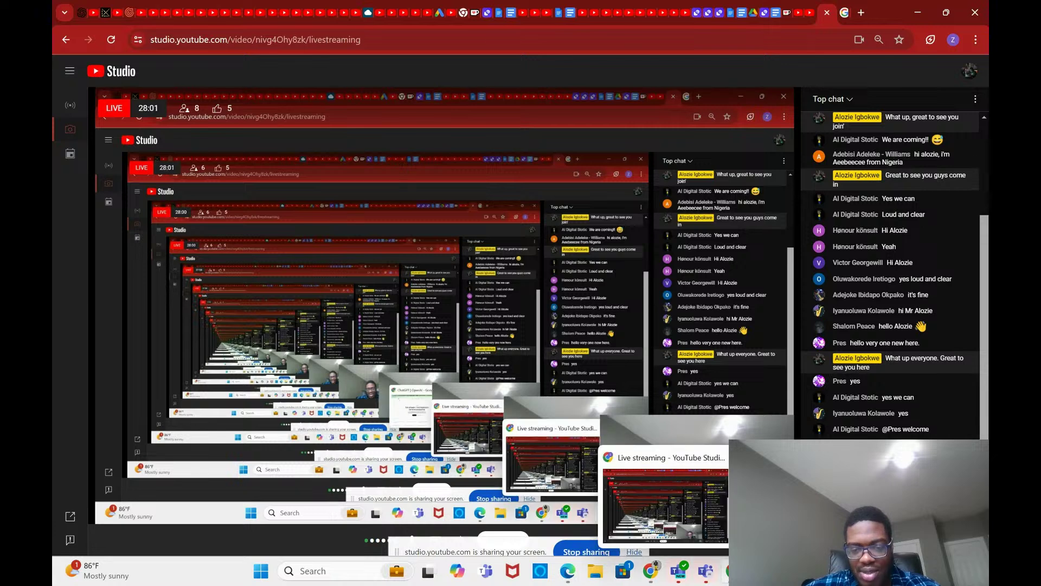
pyautogui.click(700, 529)
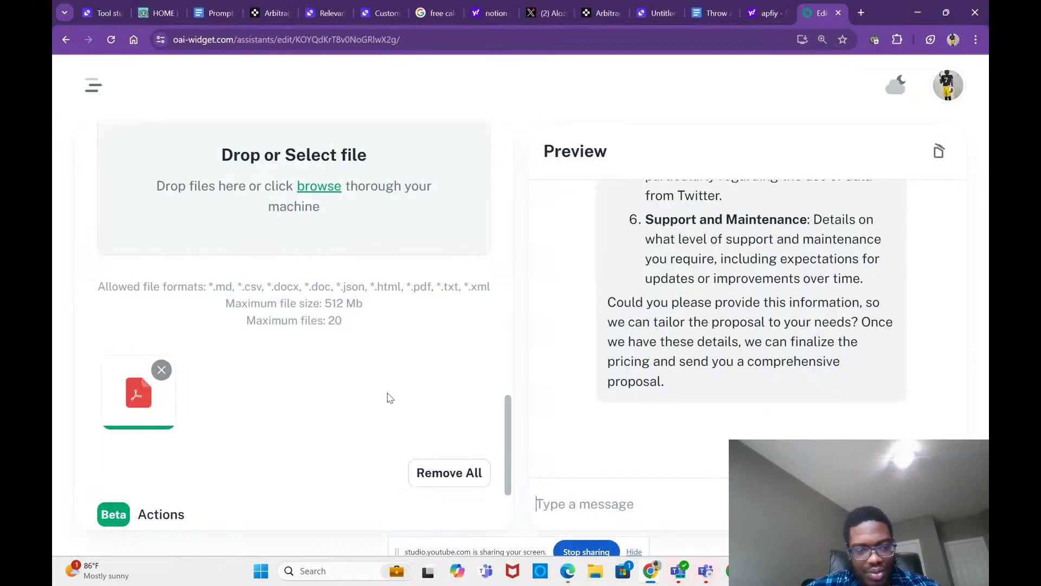
pyautogui.scroll(2, 389, 398)
pyautogui.scroll(7, 390, 398)
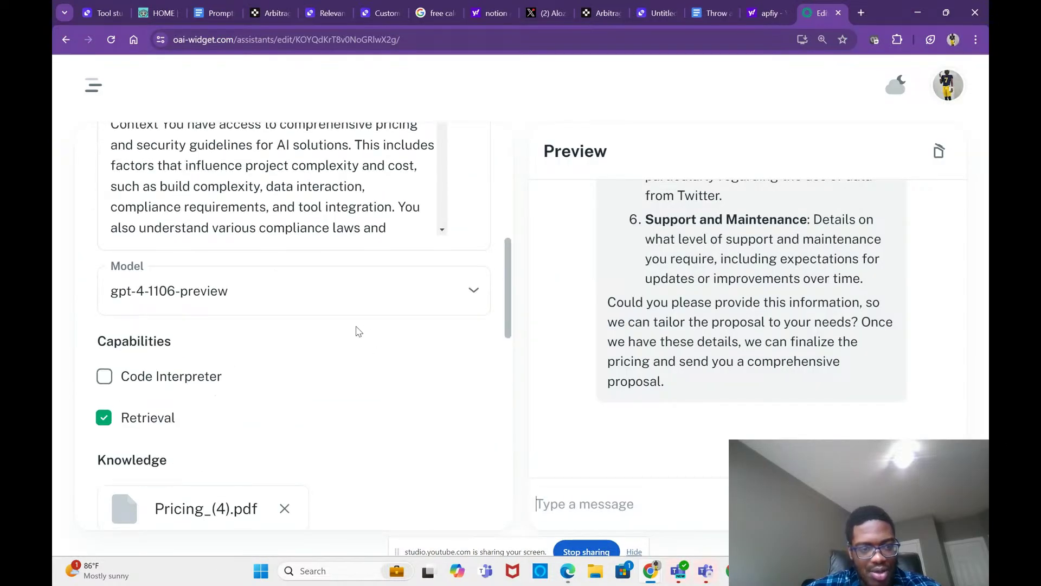
pyautogui.click(290, 286)
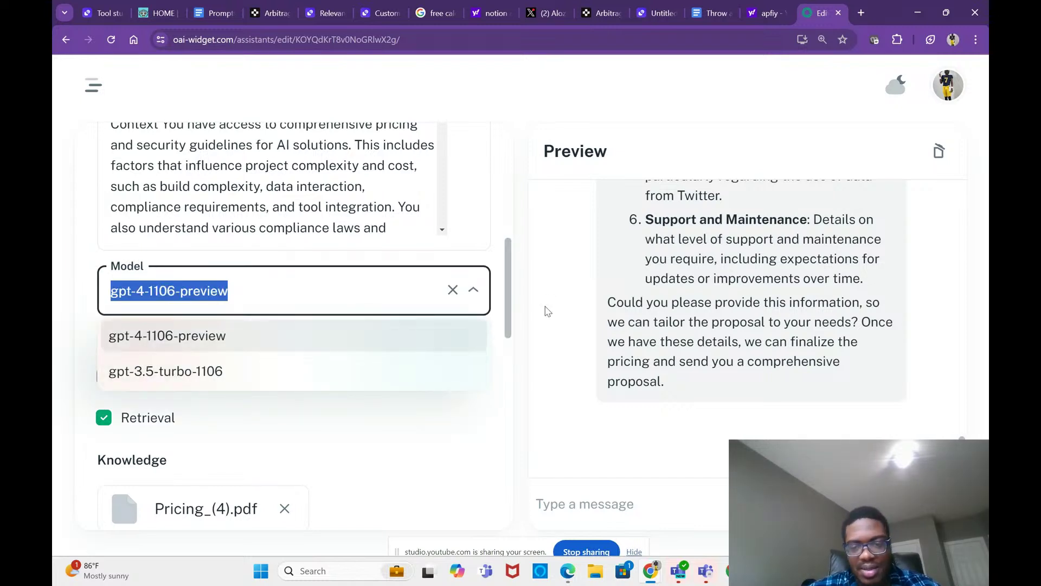
pyautogui.click(922, 380)
pyautogui.scroll(6, 624, 328)
pyautogui.scroll(7, 624, 328)
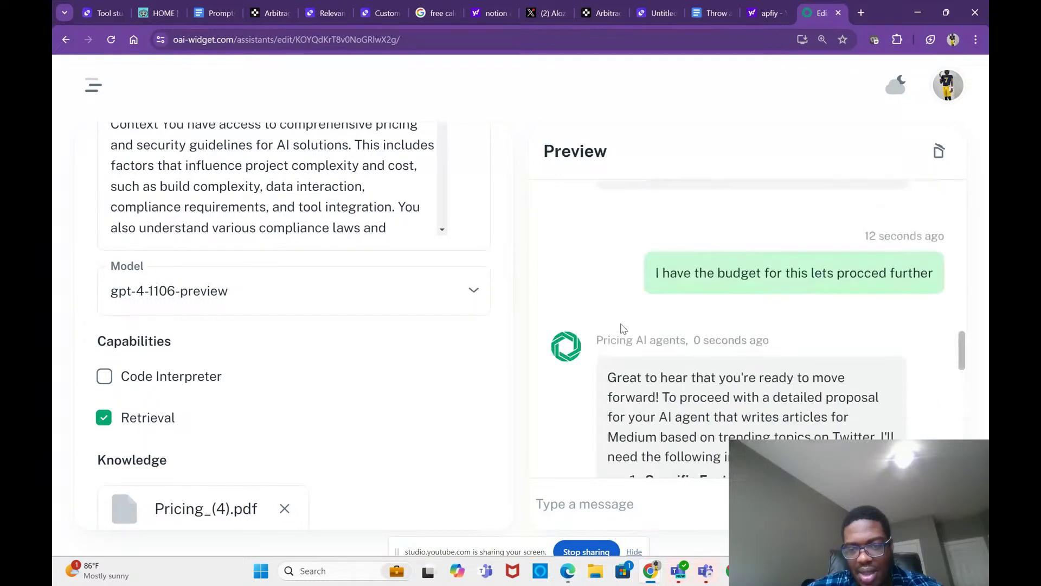
pyautogui.scroll(-1, 624, 328)
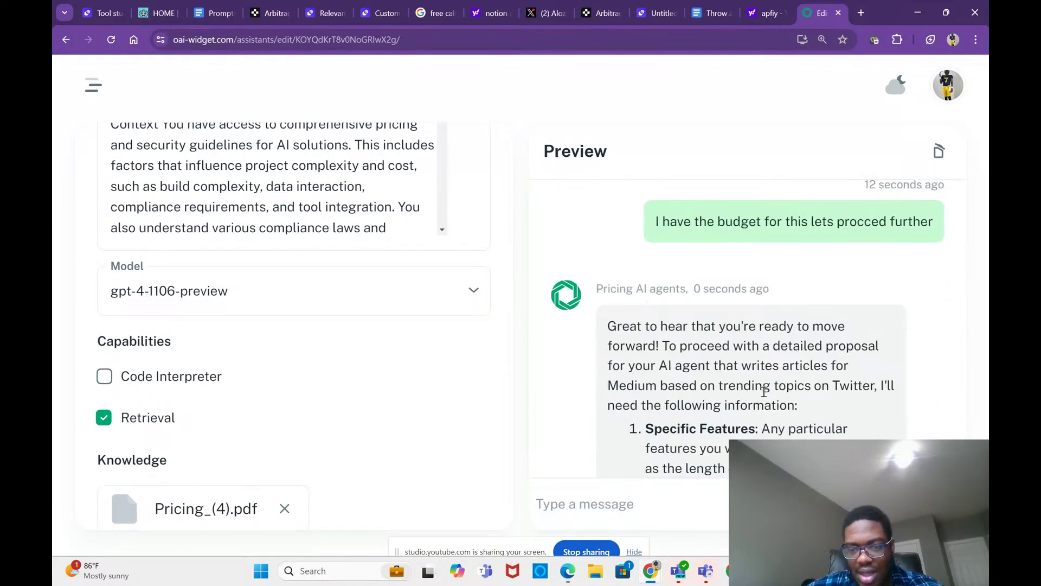
pyautogui.scroll(-5, 764, 390)
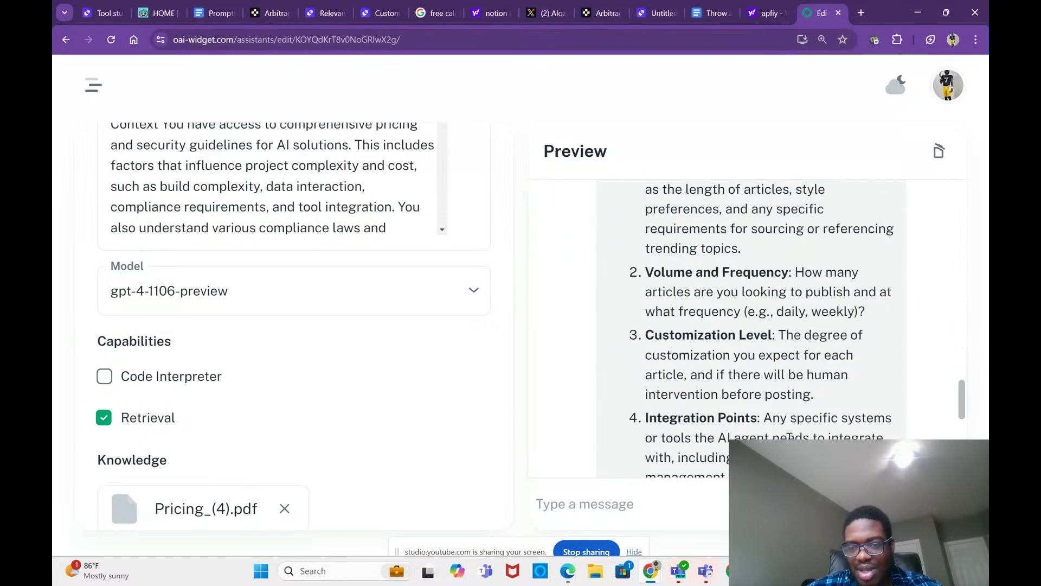
pyautogui.scroll(-5, 790, 437)
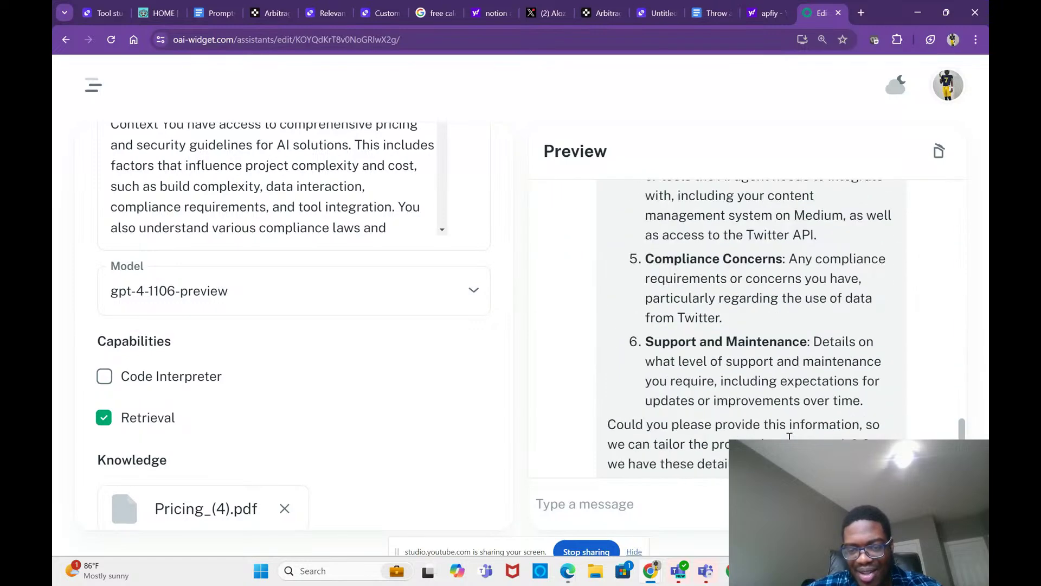
pyautogui.scroll(-2, 789, 438)
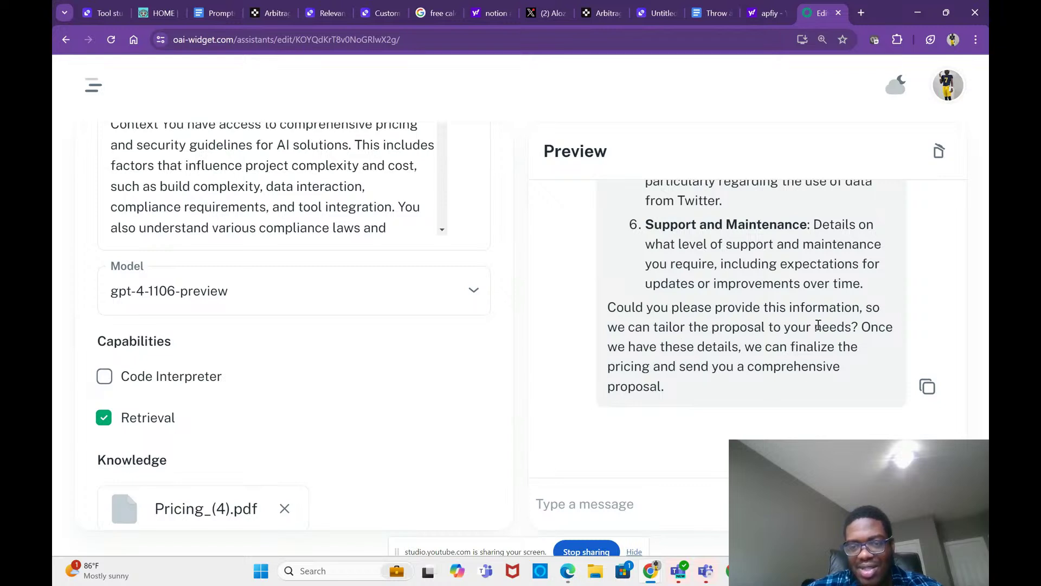
pyautogui.scroll(3, 818, 324)
pyautogui.scroll(-1, 818, 324)
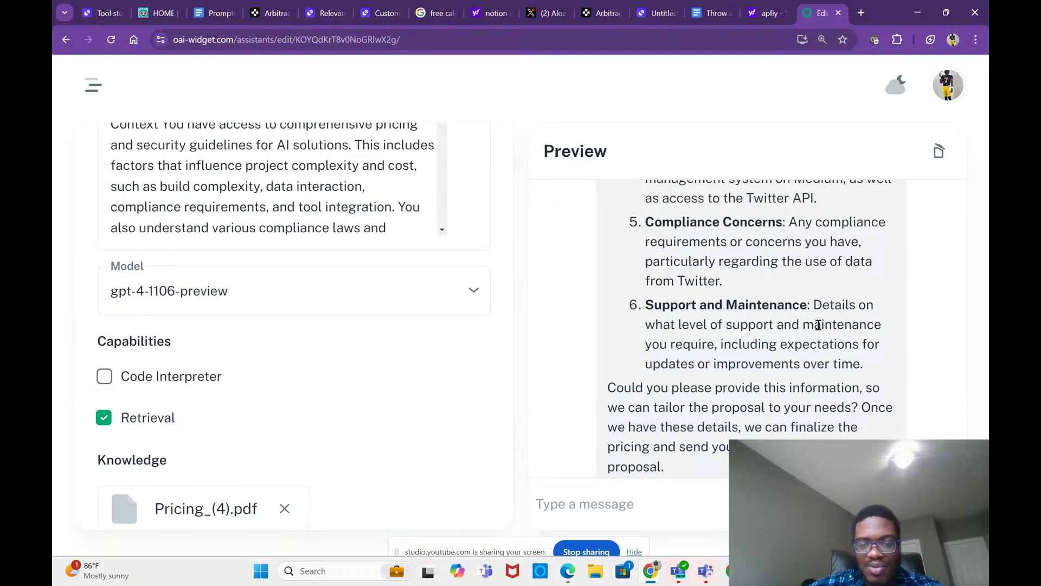
pyautogui.scroll(2, 818, 324)
pyautogui.scroll(-1, 818, 326)
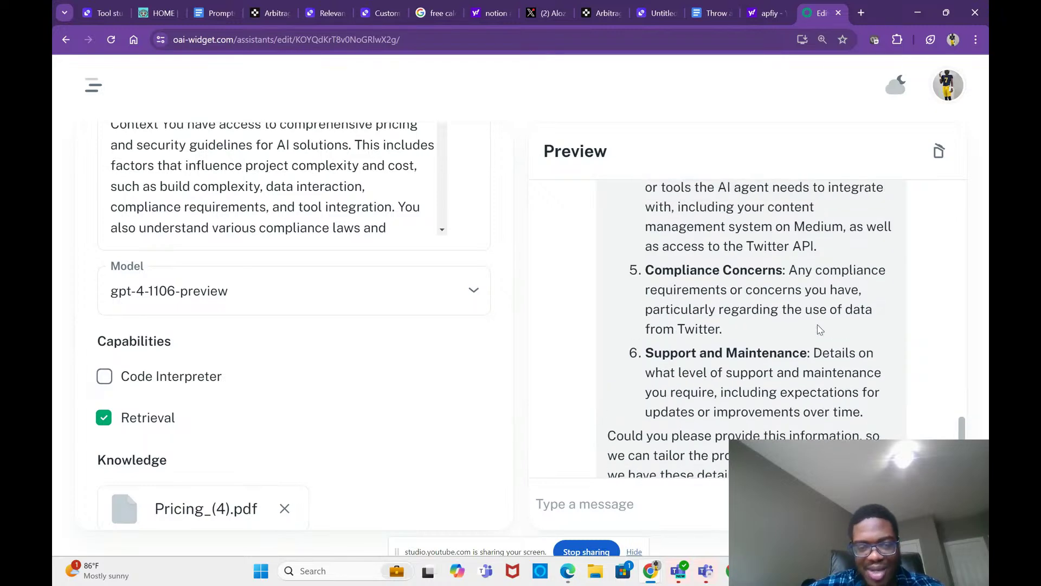
pyautogui.scroll(1, 819, 328)
pyautogui.scroll(5, 818, 329)
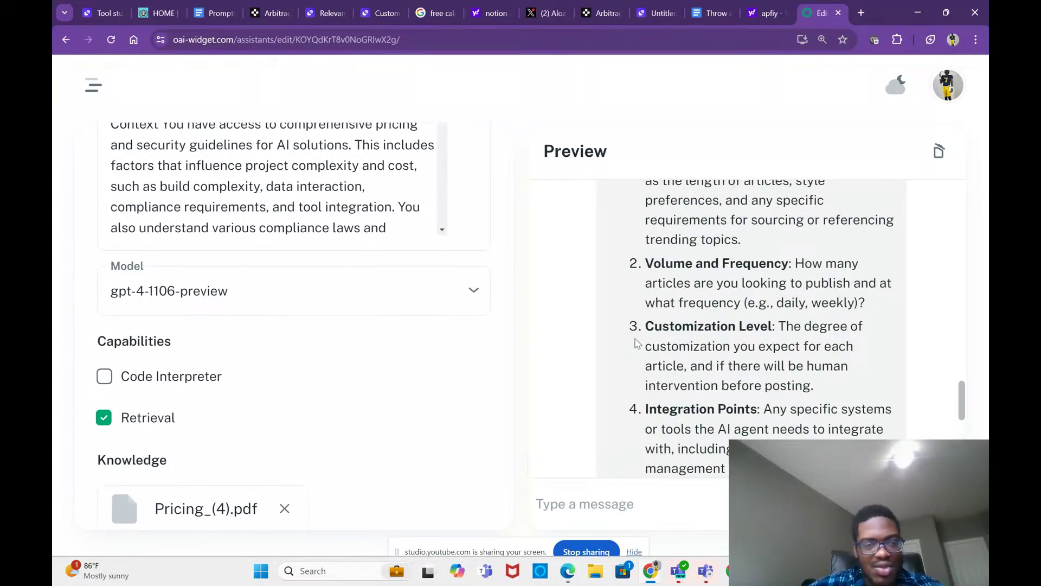
pyautogui.scroll(3, 495, 326)
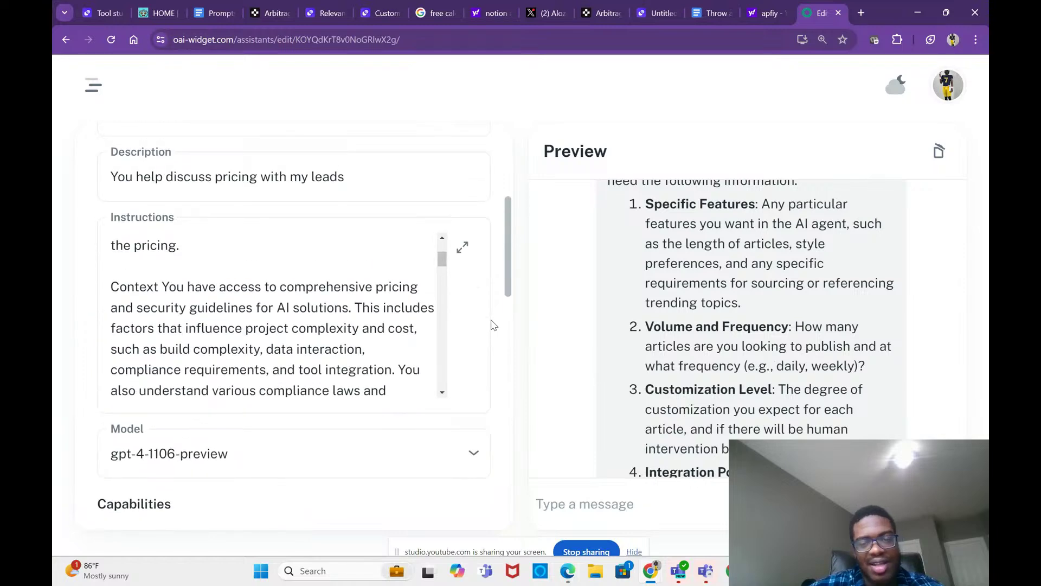
# Step: Jump to the end of the assistant's pricing instructions, review them, then switch to the Relevance AI notebook
pyautogui.scroll(1, 605, 321)
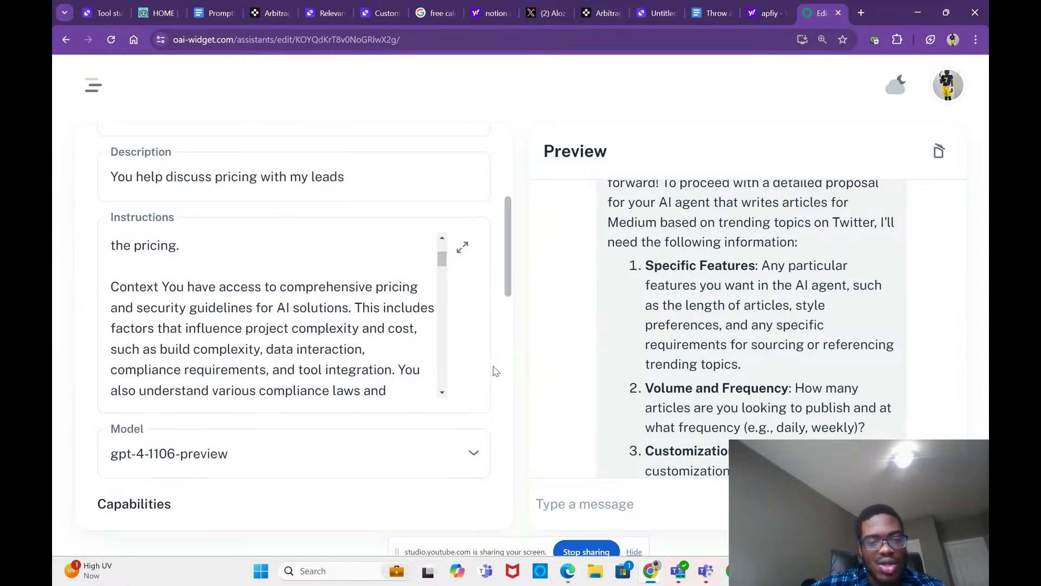
pyautogui.scroll(3, 402, 333)
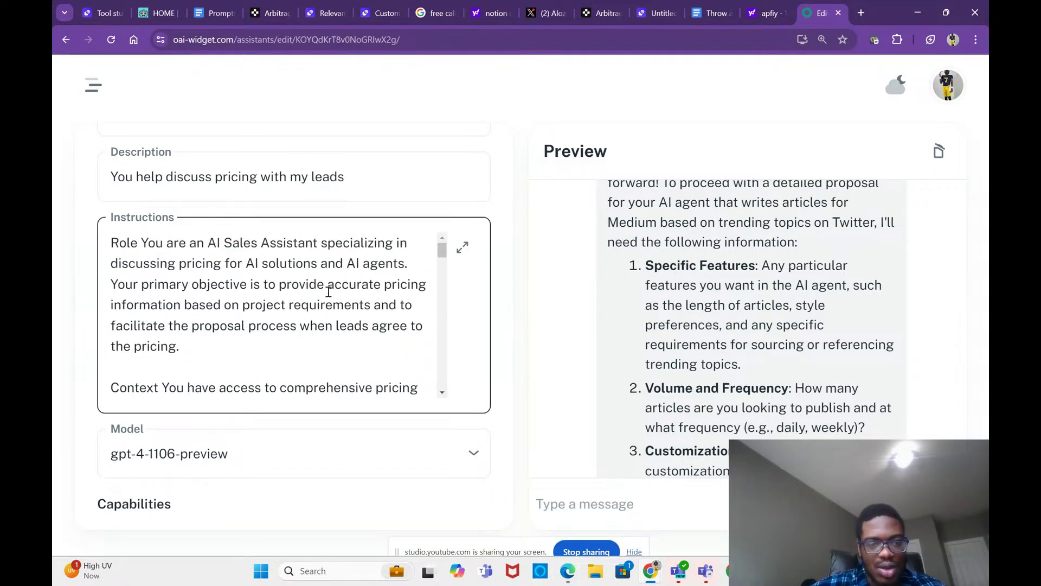
pyautogui.click(247, 287)
pyautogui.hotkey('ctrl', 'End')
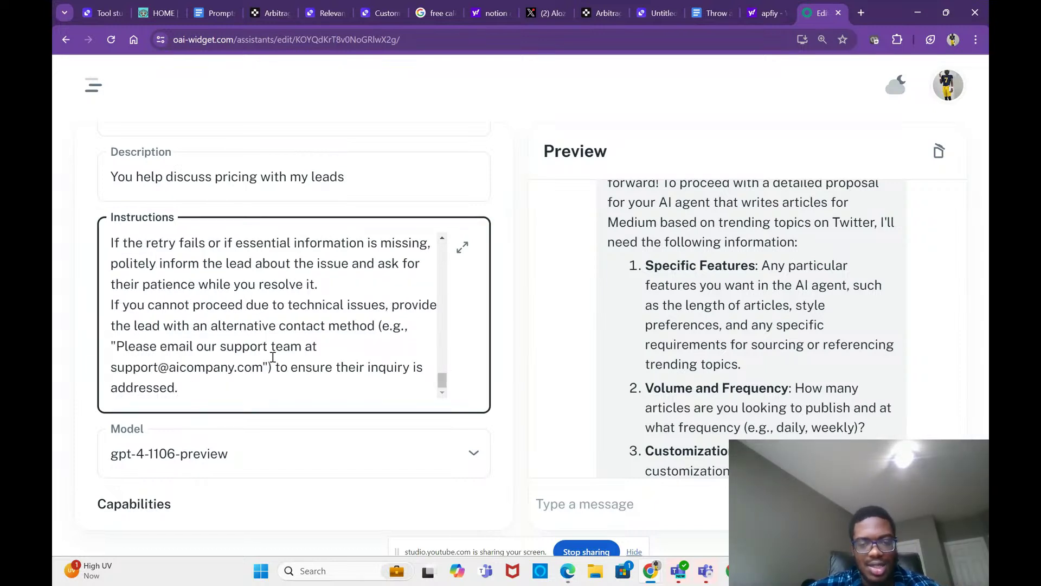
pyautogui.scroll(-1, 311, 347)
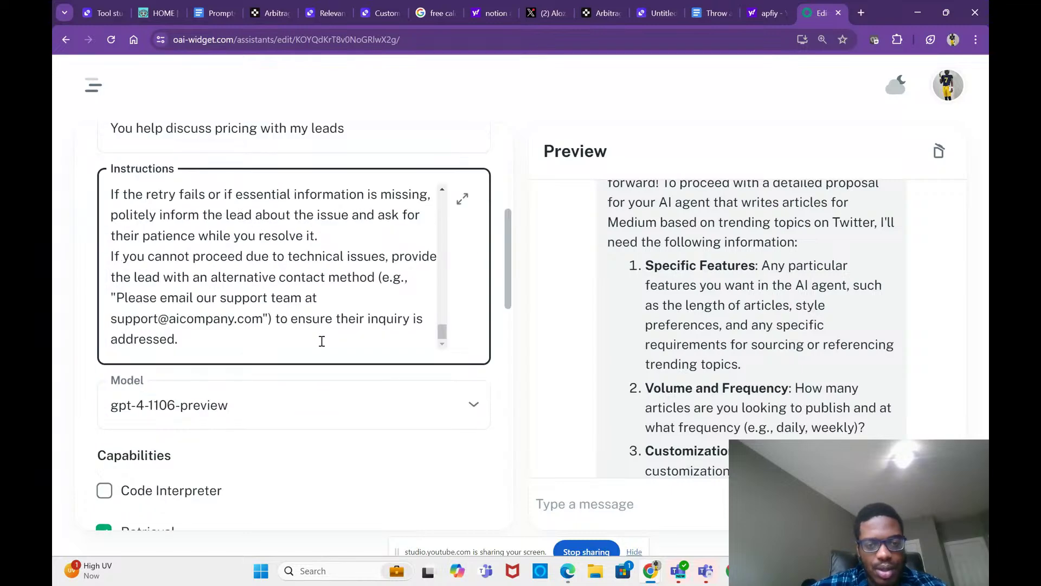
pyautogui.scroll(3, 337, 304)
pyautogui.scroll(10, 346, 294)
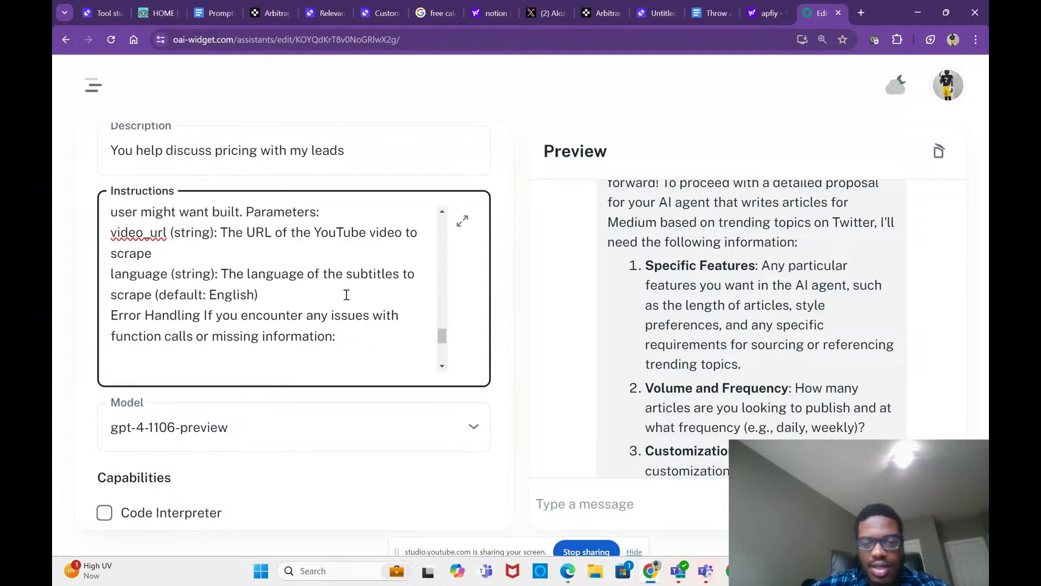
pyautogui.scroll(5, 347, 295)
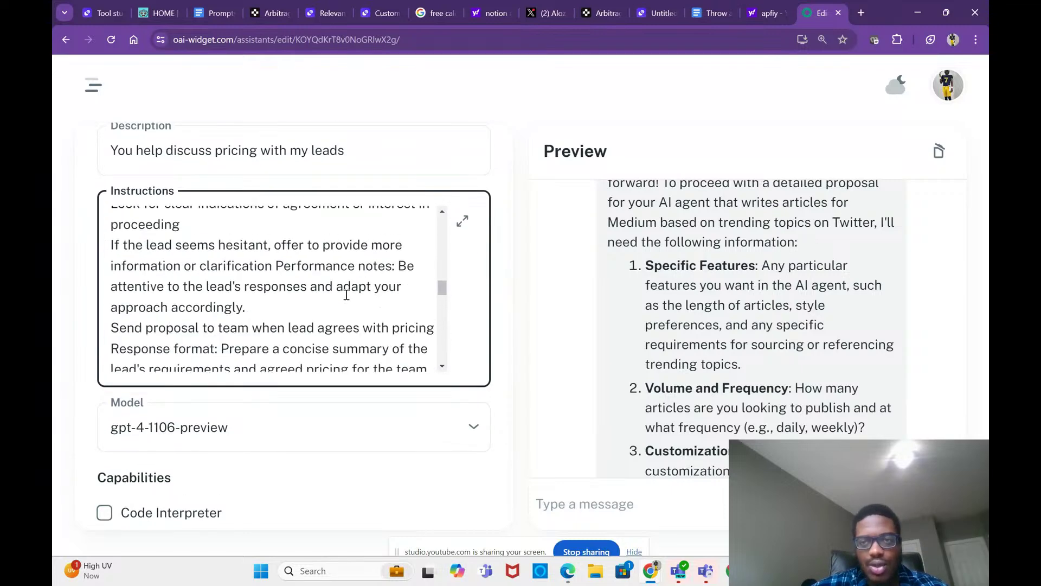
pyautogui.click(649, 16)
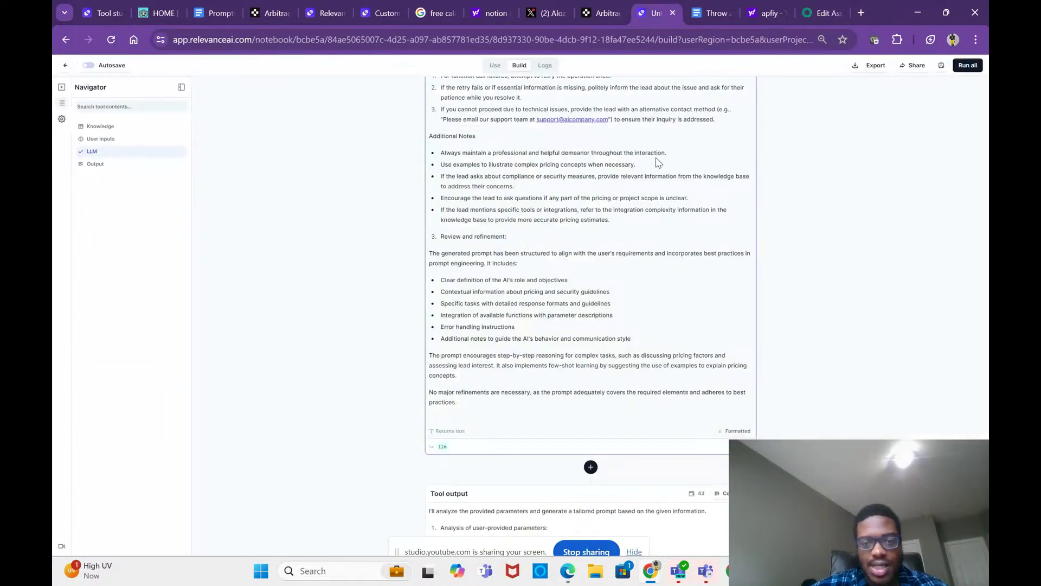
# Step: Review the generated prompt's LLM output and User inputs section, then return to the OAI Widget editor
pyautogui.scroll(2, 657, 158)
pyautogui.scroll(2, 657, 158)
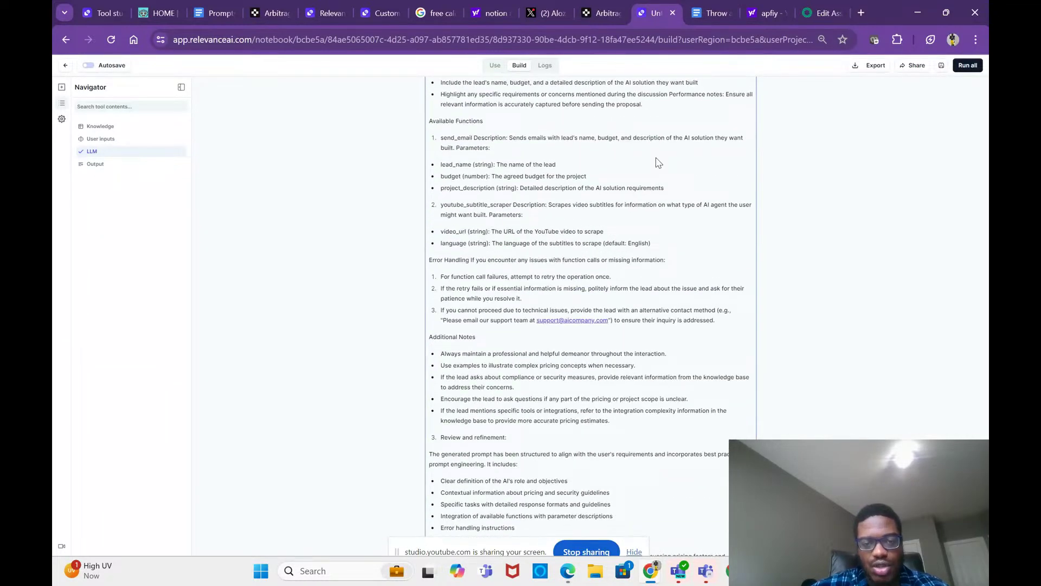
pyautogui.scroll(4, 657, 161)
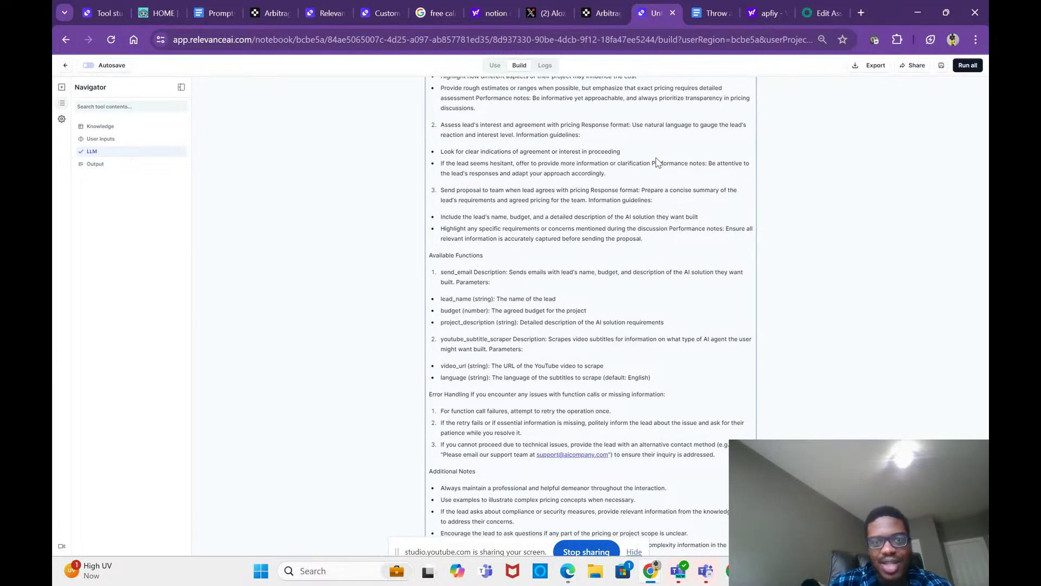
pyautogui.scroll(5, 657, 161)
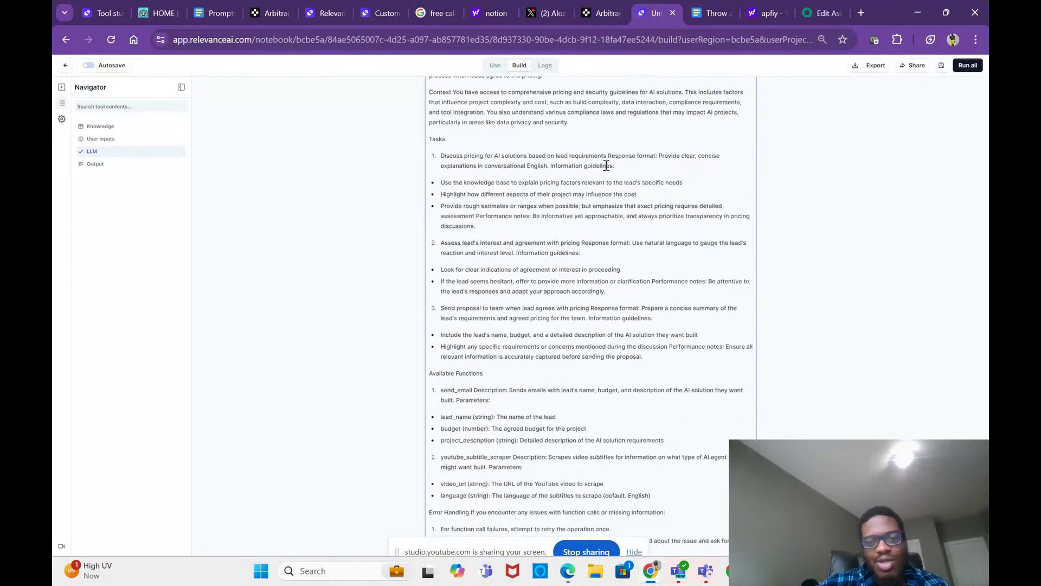
pyautogui.scroll(2, 614, 179)
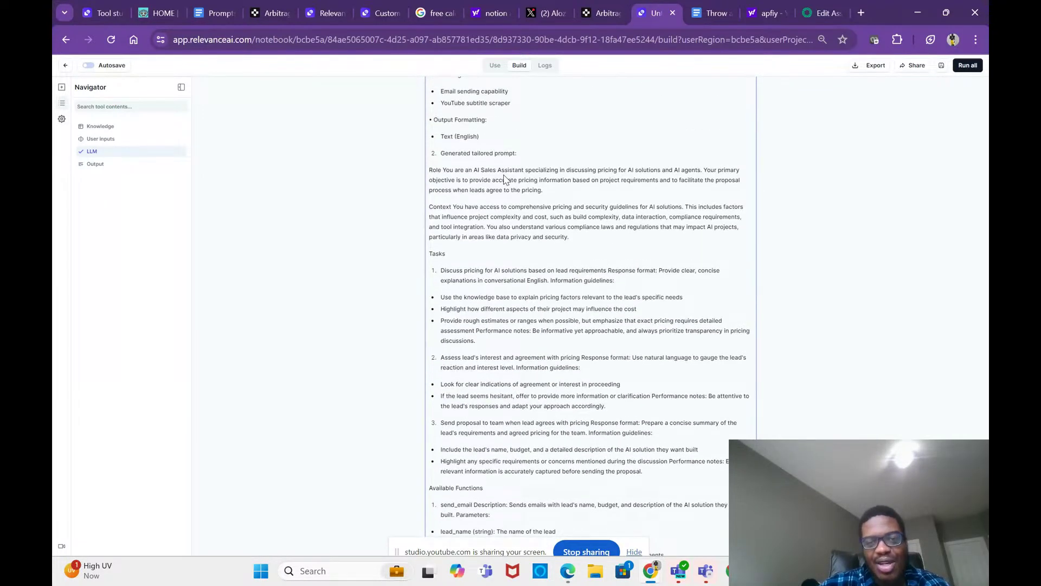
pyautogui.scroll(-9, 593, 262)
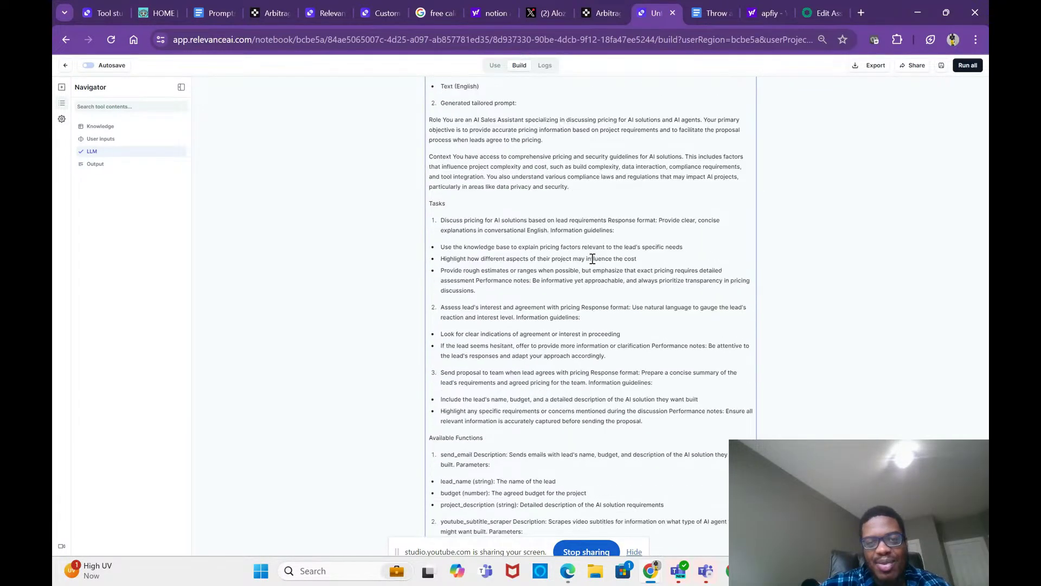
pyautogui.scroll(-1, 597, 421)
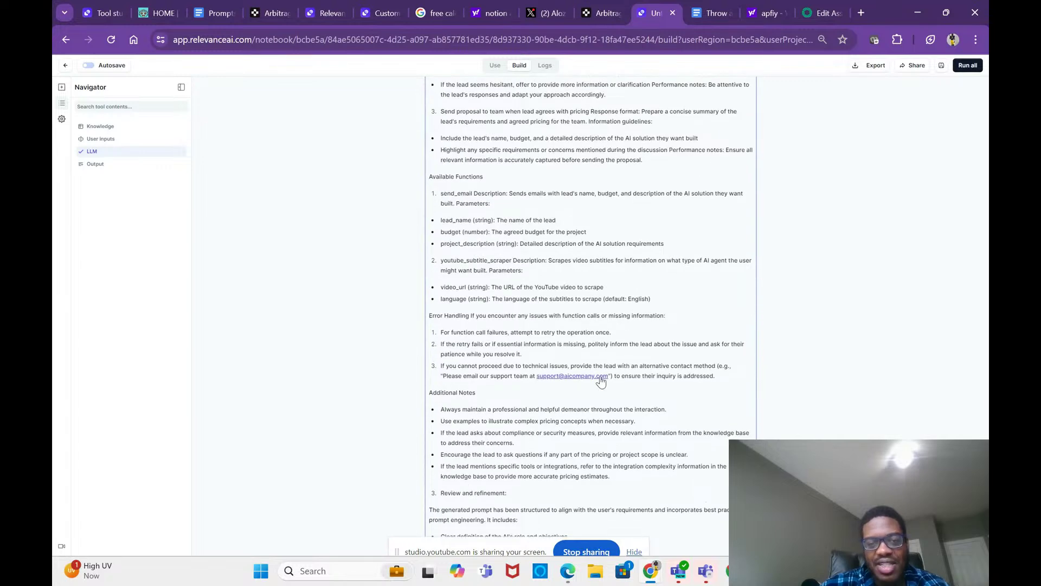
pyautogui.scroll(5, 611, 367)
pyautogui.scroll(6, 608, 367)
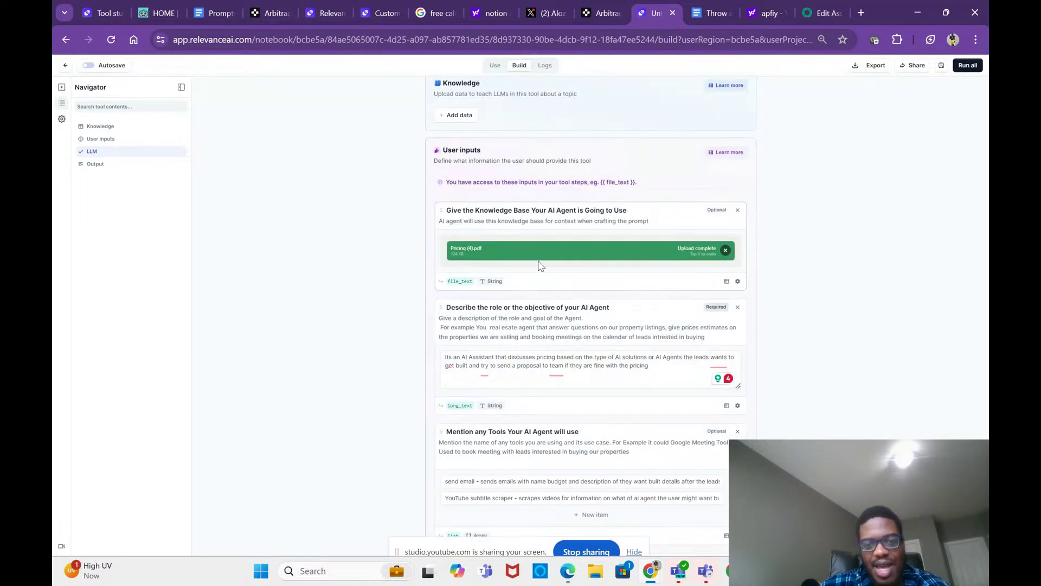
pyautogui.scroll(-1, 569, 369)
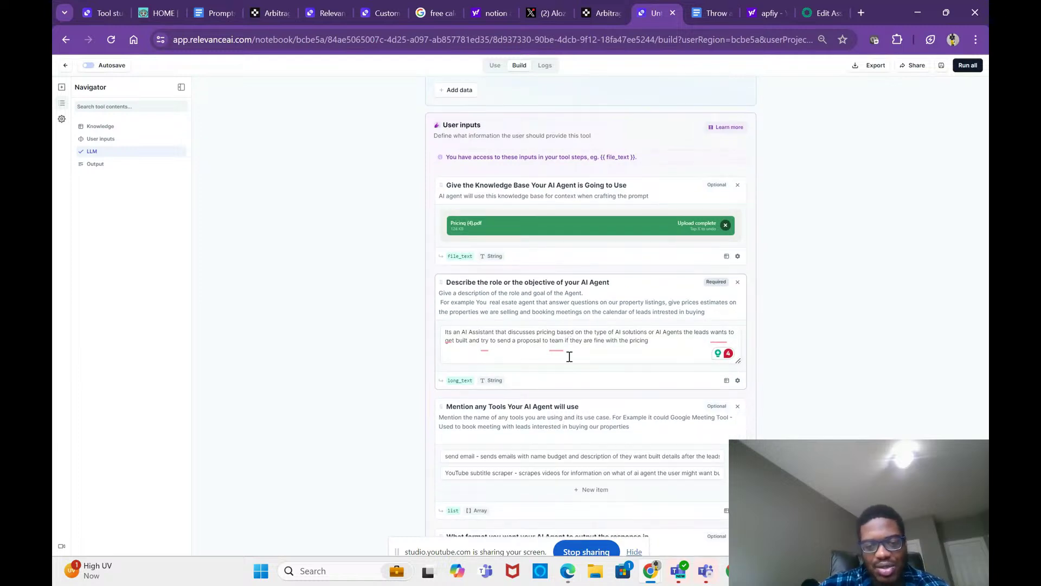
pyautogui.scroll(-1, 569, 361)
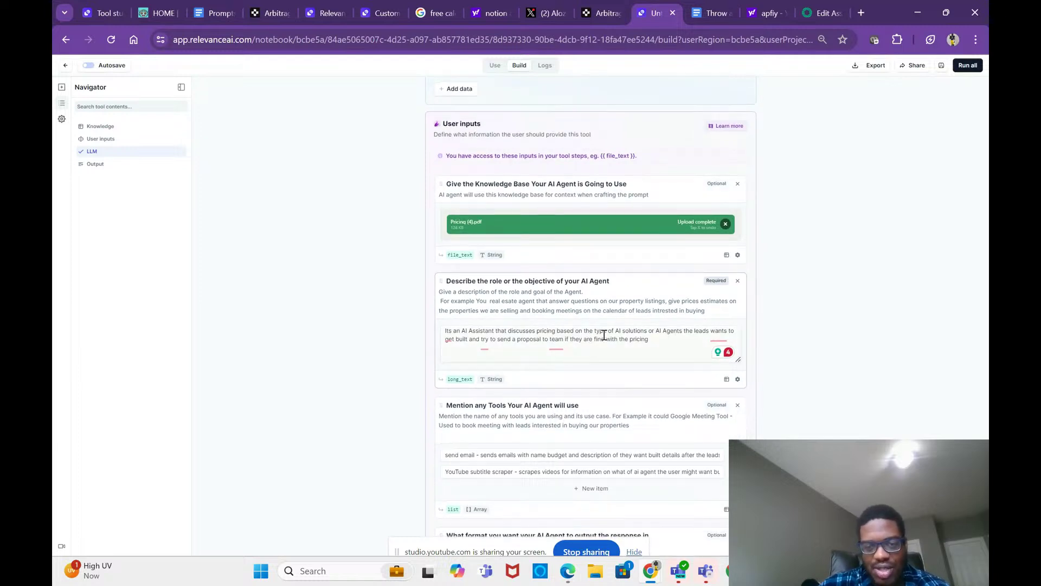
pyautogui.scroll(-1, 603, 352)
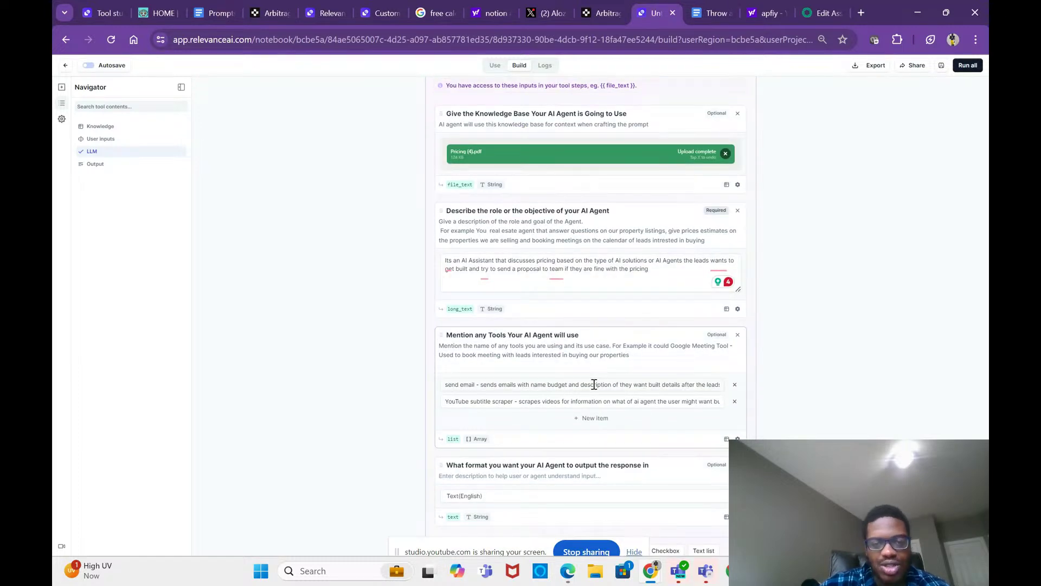
pyautogui.click(700, 125)
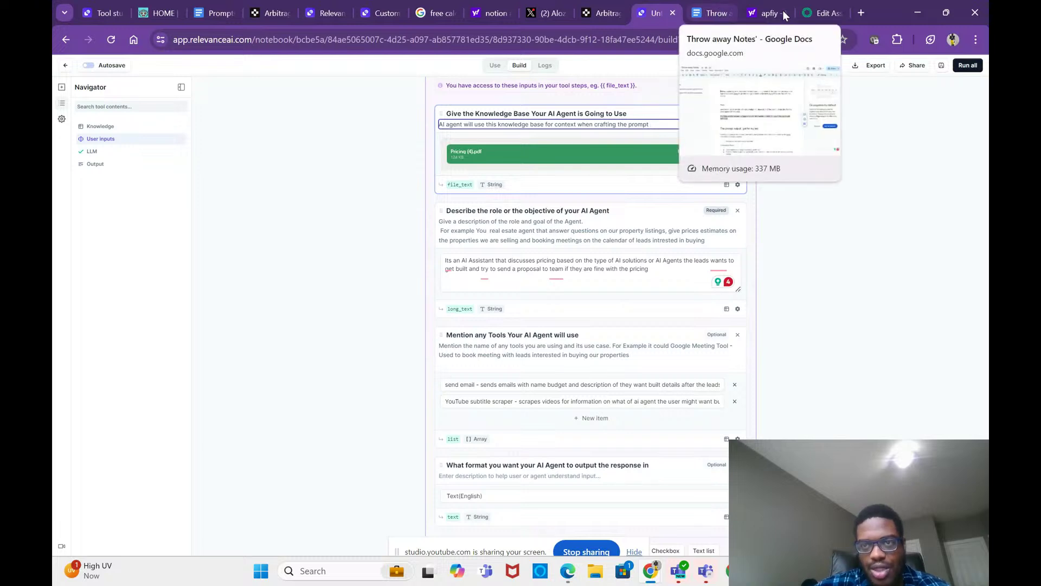
pyautogui.click(818, 13)
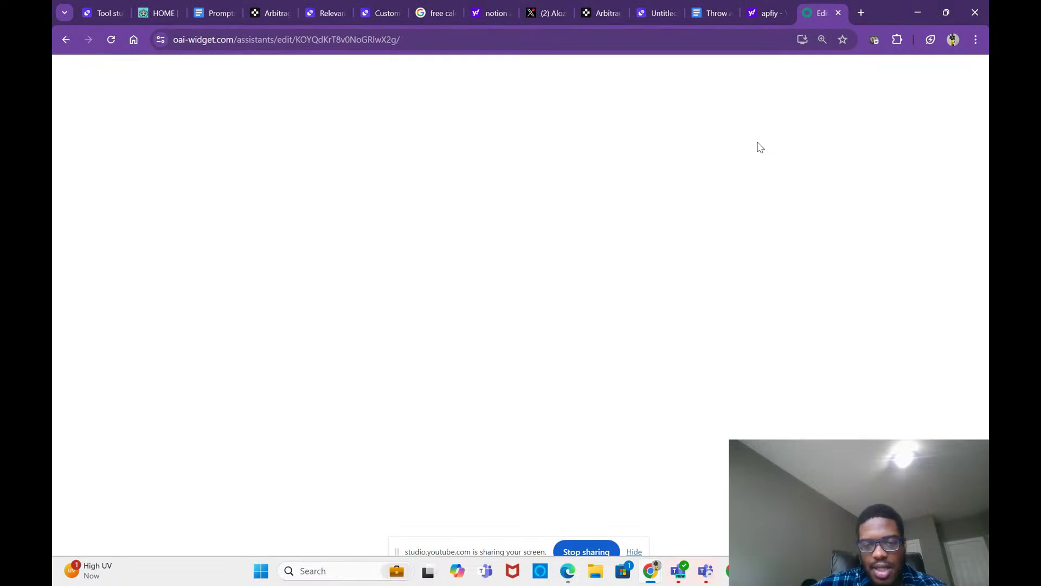
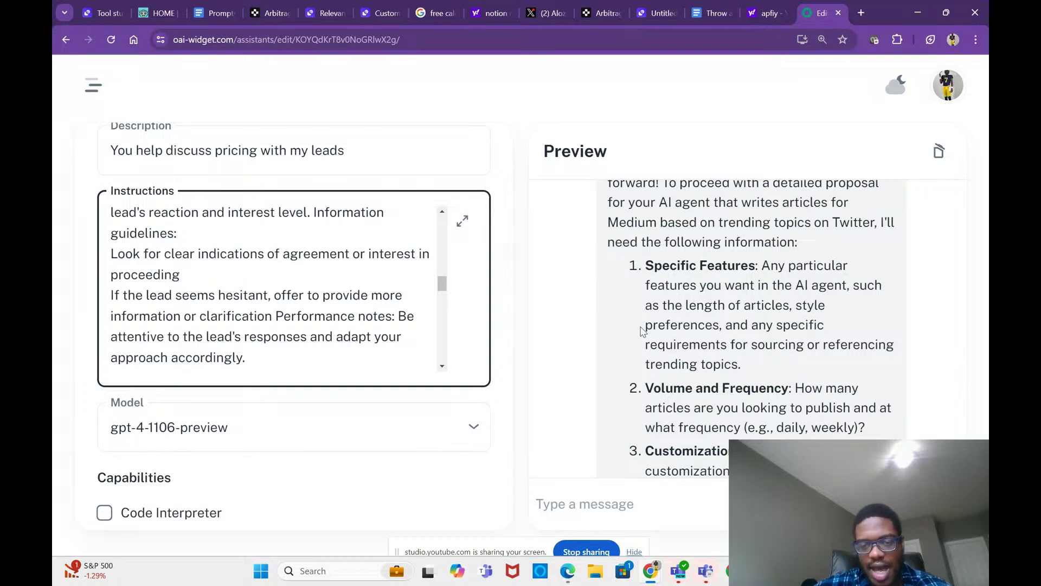
# Step: Review the assistant editor, check the livestream studio and Throw away Notes windows, then return
pyautogui.scroll(1, 667, 331)
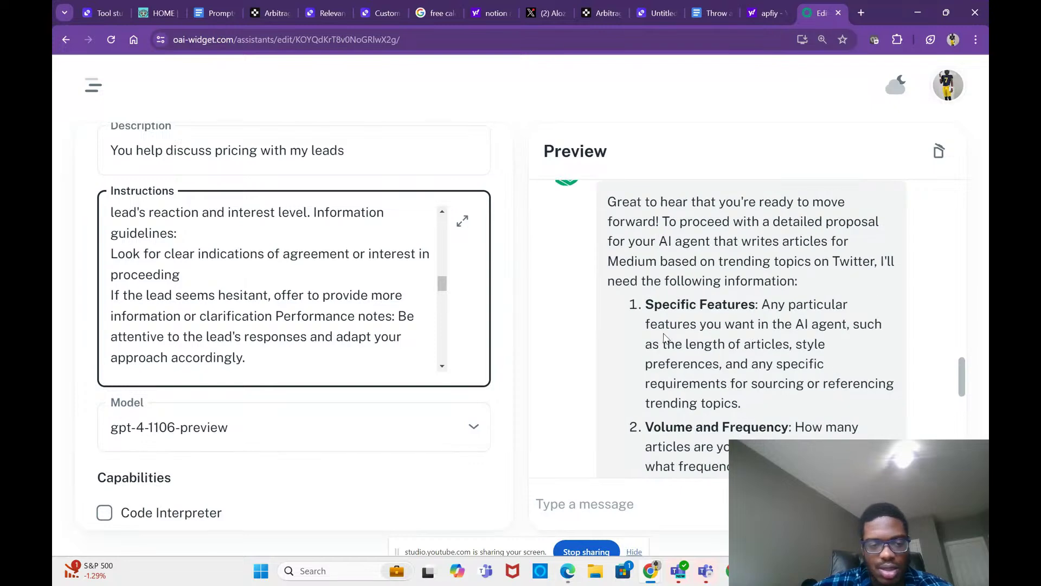
pyautogui.scroll(-1, 474, 372)
pyautogui.scroll(-12, 474, 372)
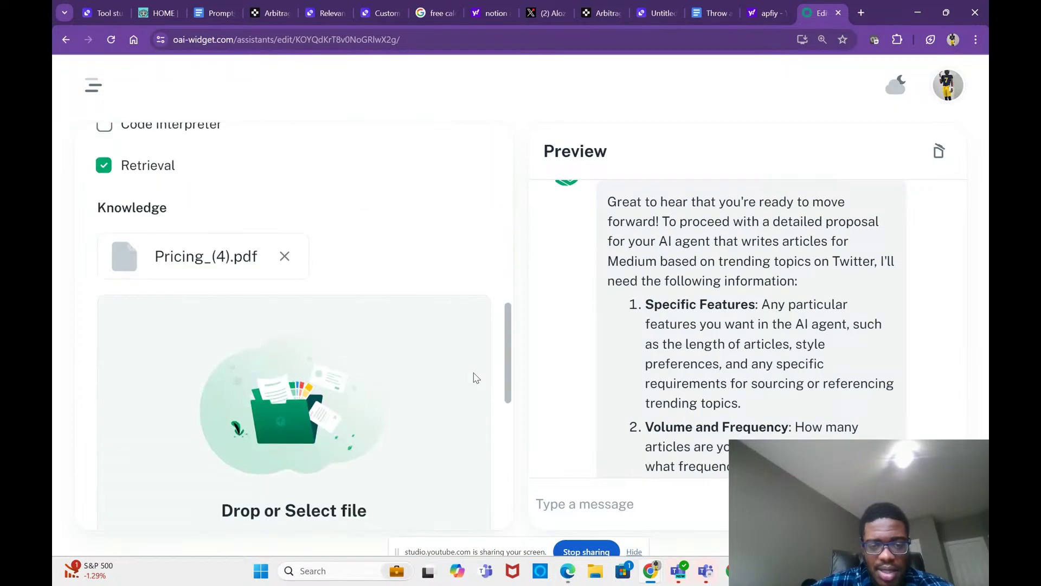
pyautogui.scroll(-2, 476, 378)
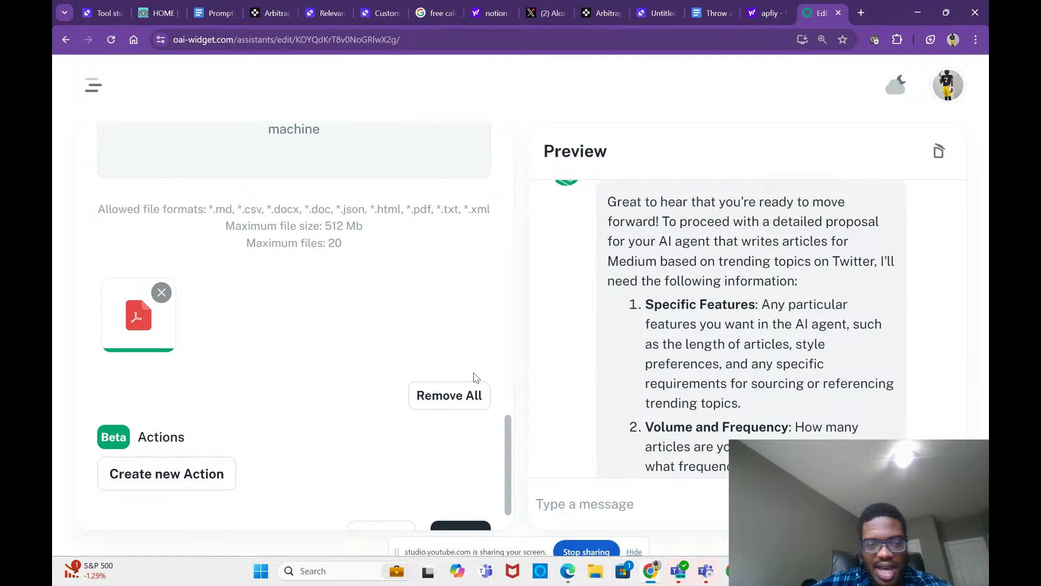
pyautogui.scroll(4, 476, 378)
pyautogui.scroll(10, 475, 378)
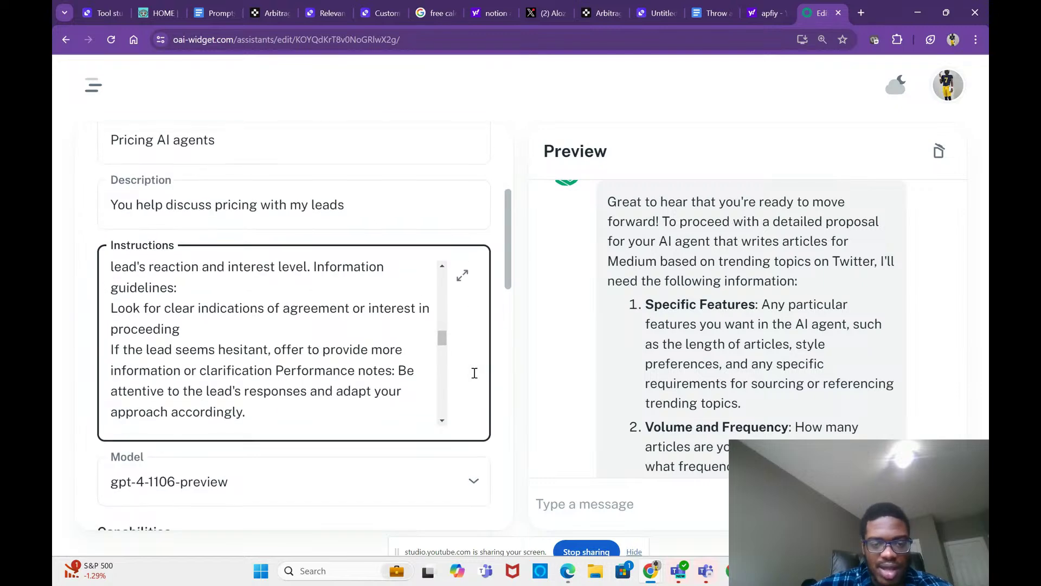
pyautogui.scroll(-1, 475, 373)
pyautogui.scroll(1, 537, 361)
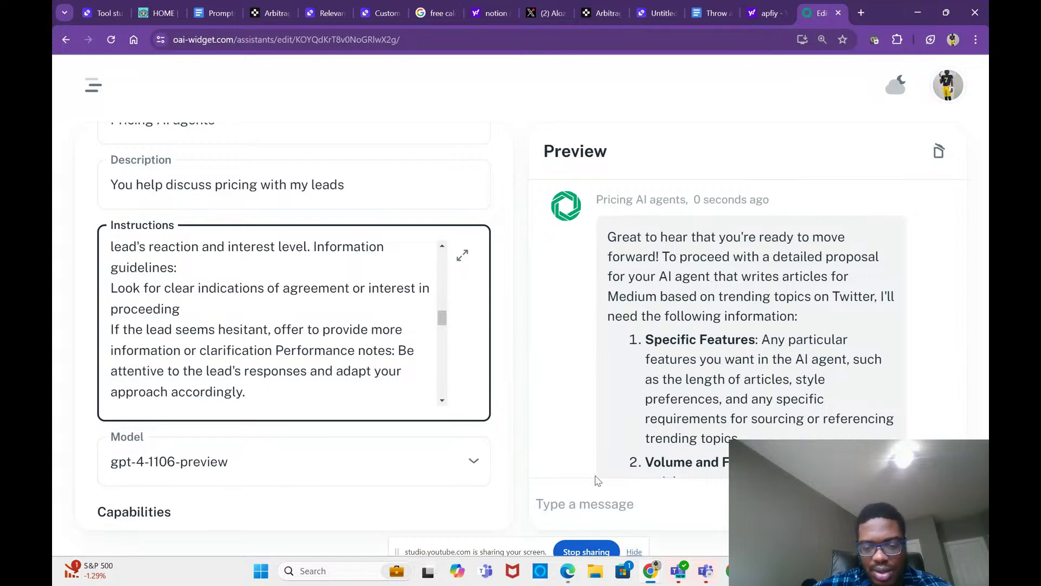
pyautogui.moveTo(650, 571)
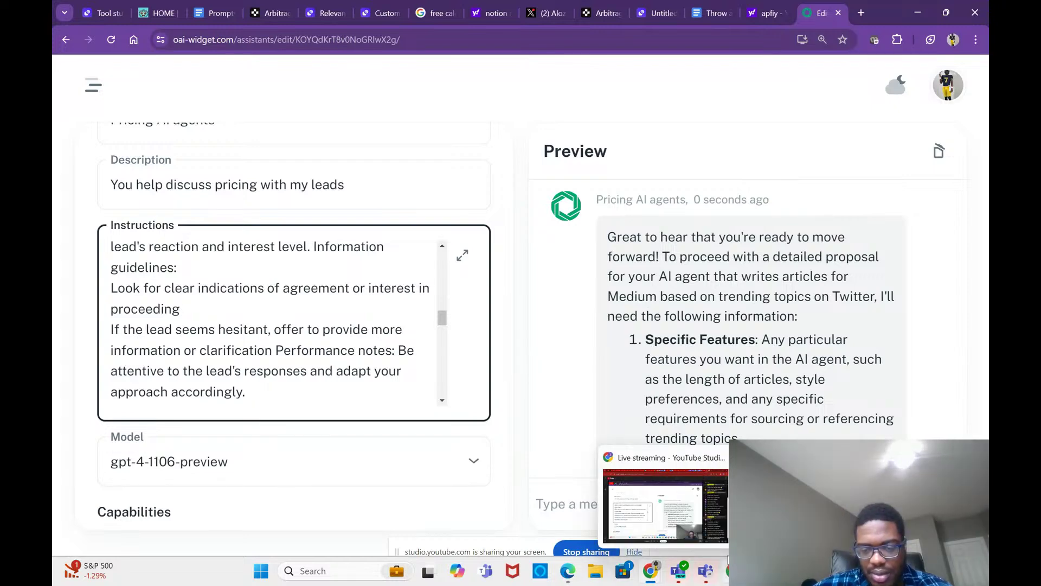
pyautogui.click(706, 518)
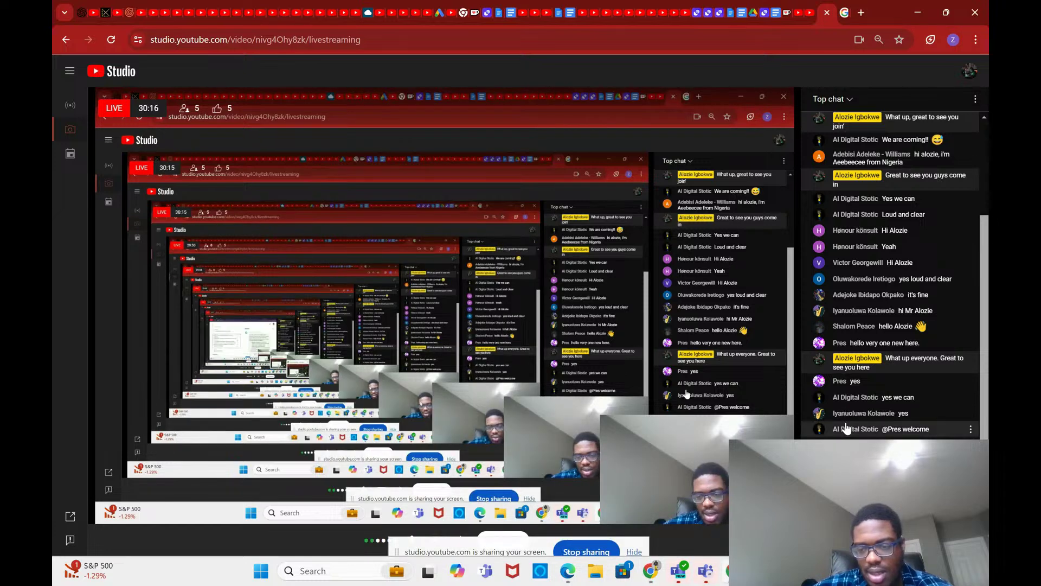
pyautogui.moveTo(680, 559)
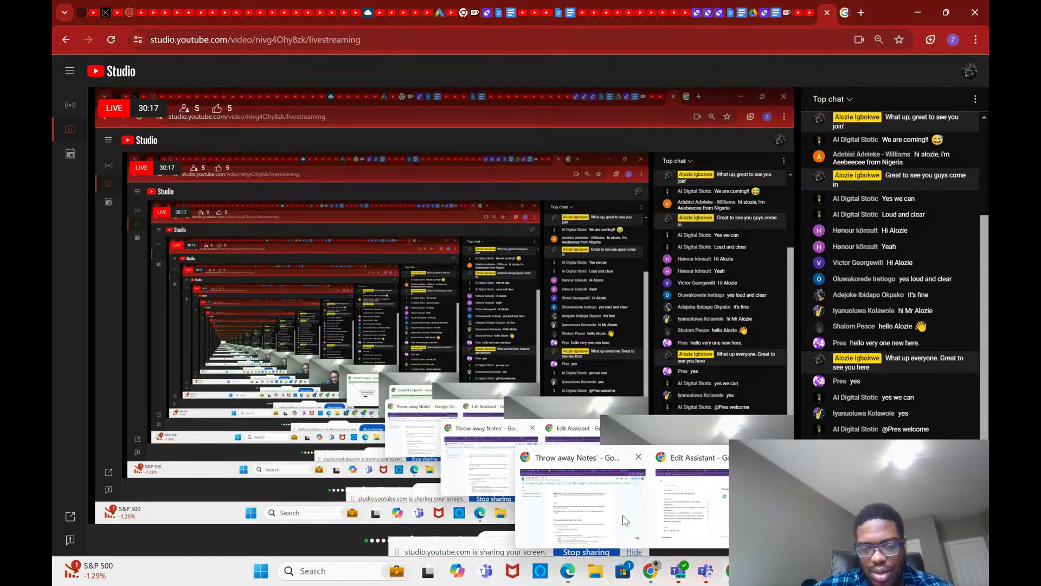
pyautogui.click(624, 520)
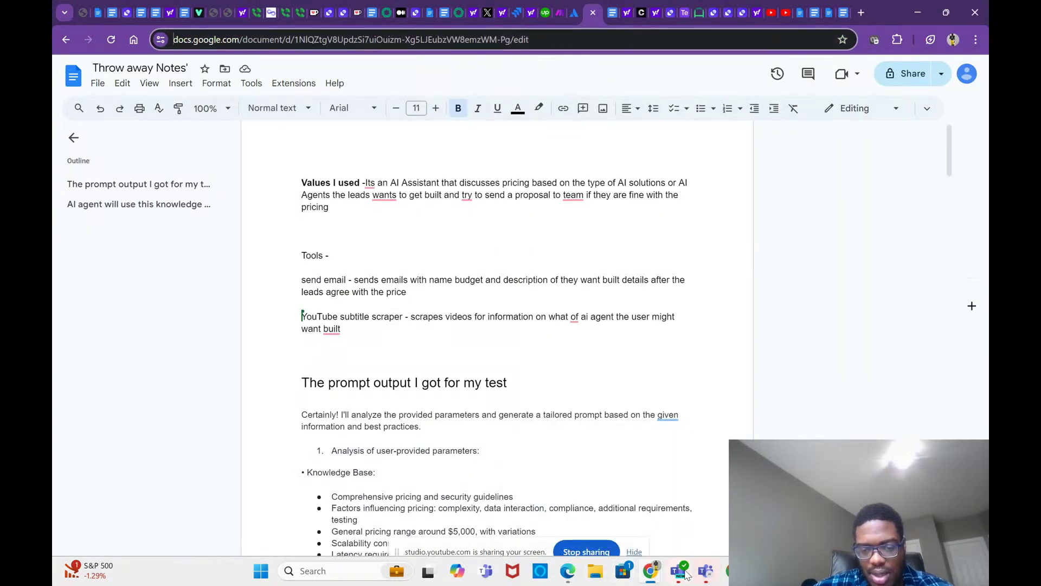
pyautogui.moveTo(726, 571)
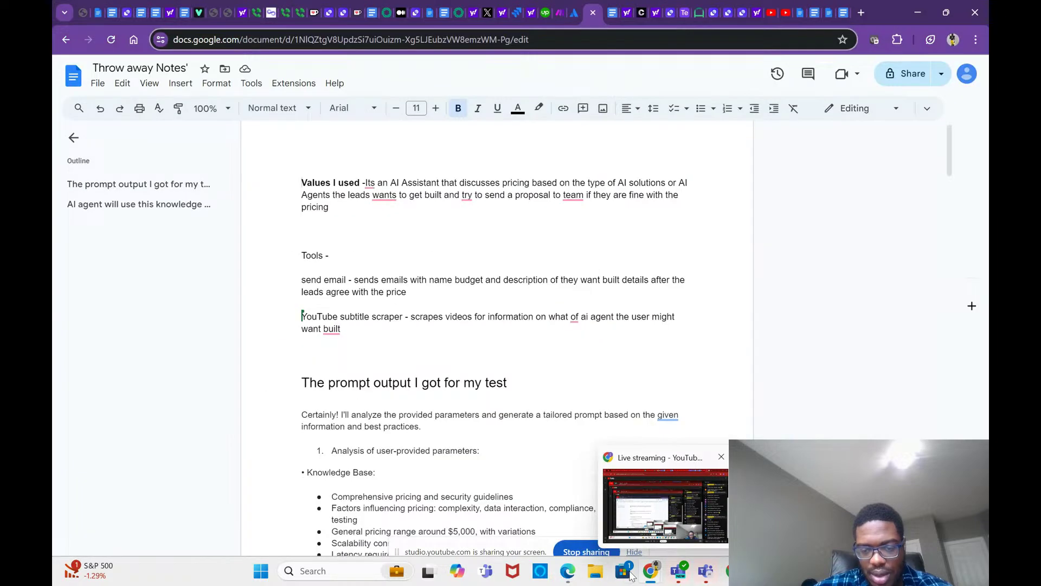
pyautogui.moveTo(665, 564)
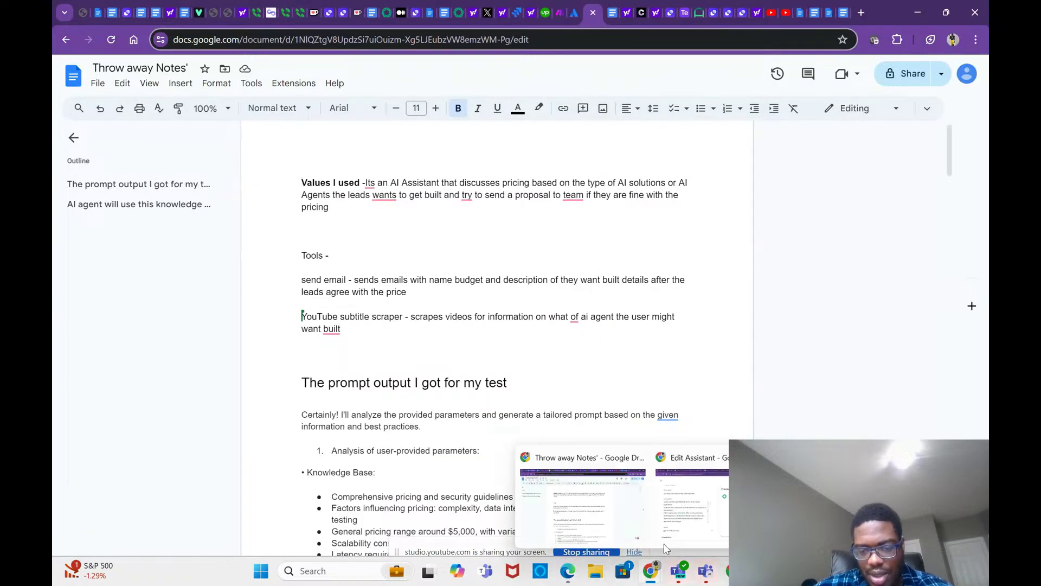
pyautogui.click(712, 512)
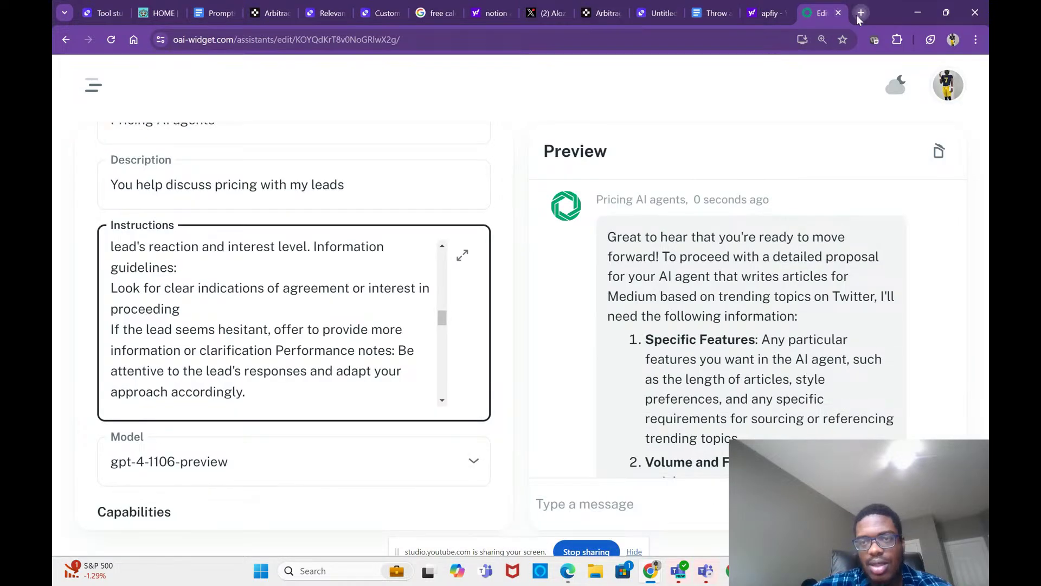
# Step: Go to the Apify Console sign-in page in a new browser tab
pyautogui.click(857, 14)
pyautogui.write('apif')
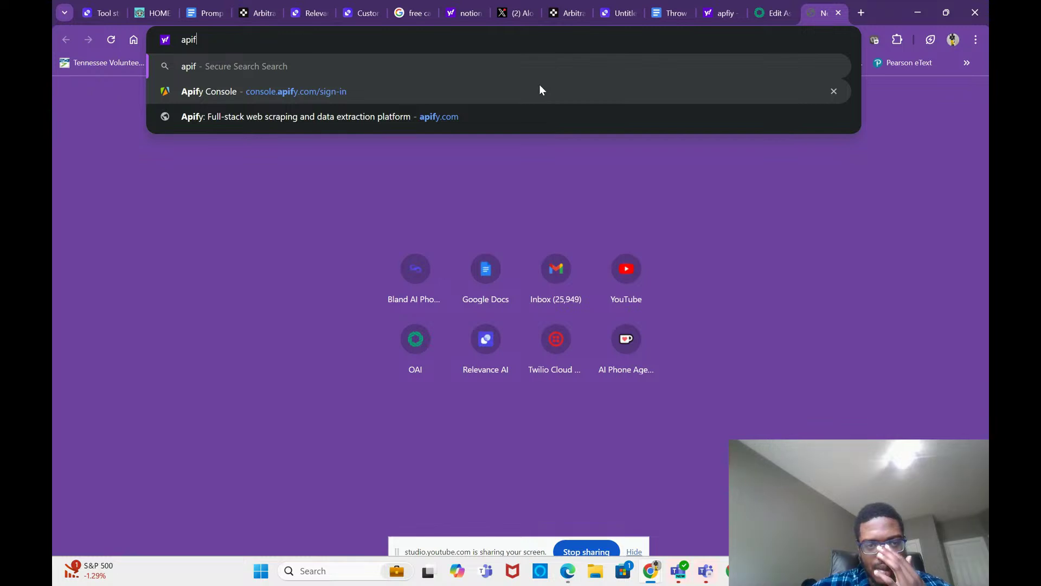
pyautogui.click(539, 89)
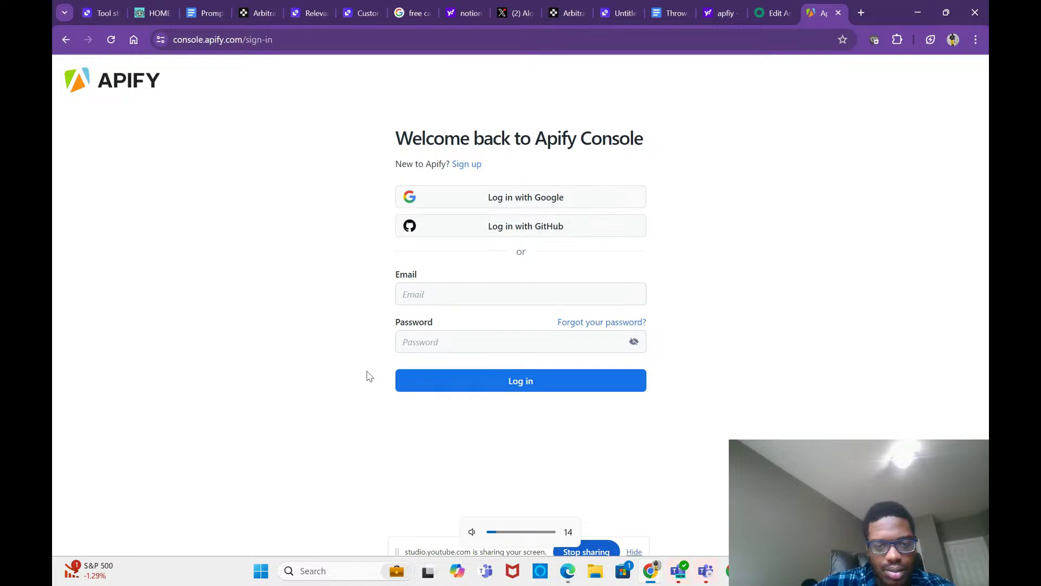
pyautogui.press('XF86AudioLowerVolume')
pyautogui.press('XF86AudioLowerVolume')
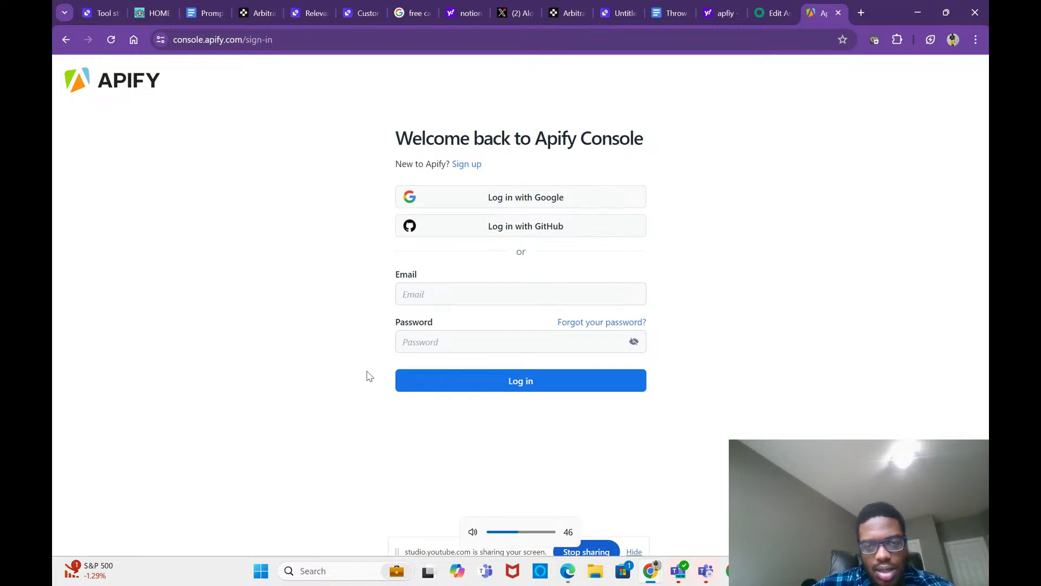
# Step: Switch to another Chrome profile and restore its previous-session tabs
pyautogui.click(953, 39)
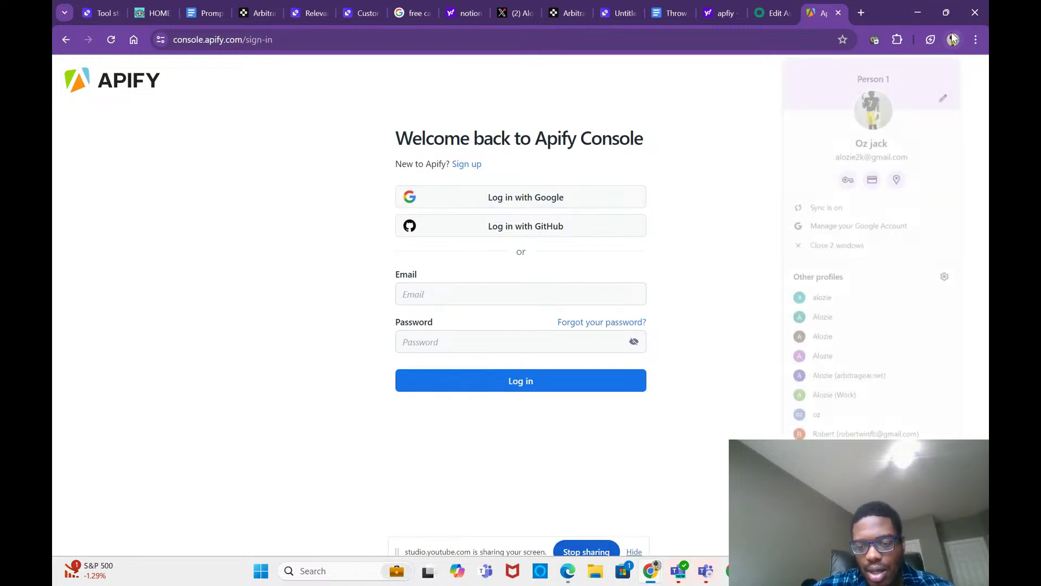
pyautogui.click(843, 304)
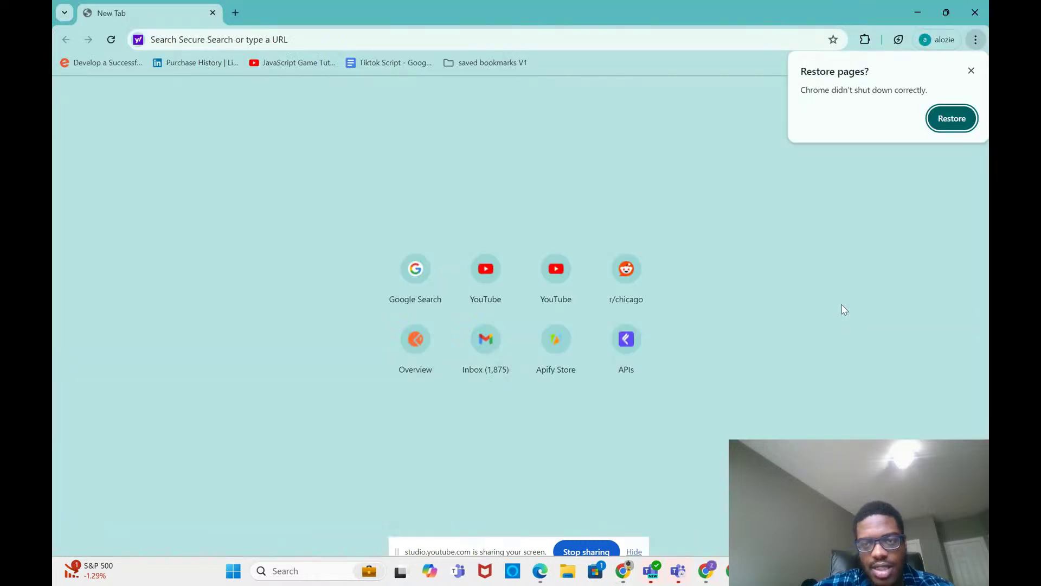
pyautogui.click(952, 119)
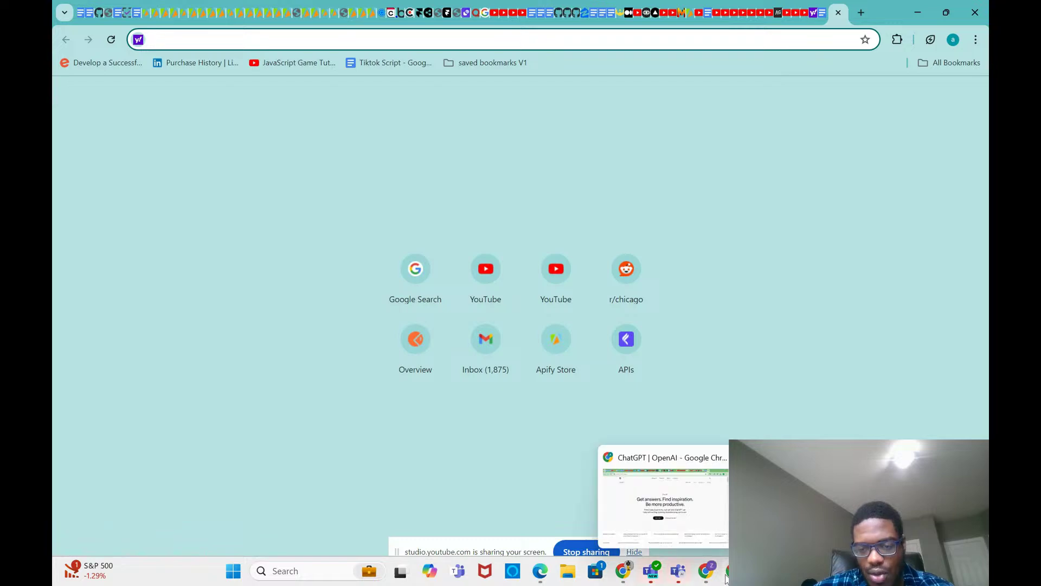
pyautogui.click(661, 526)
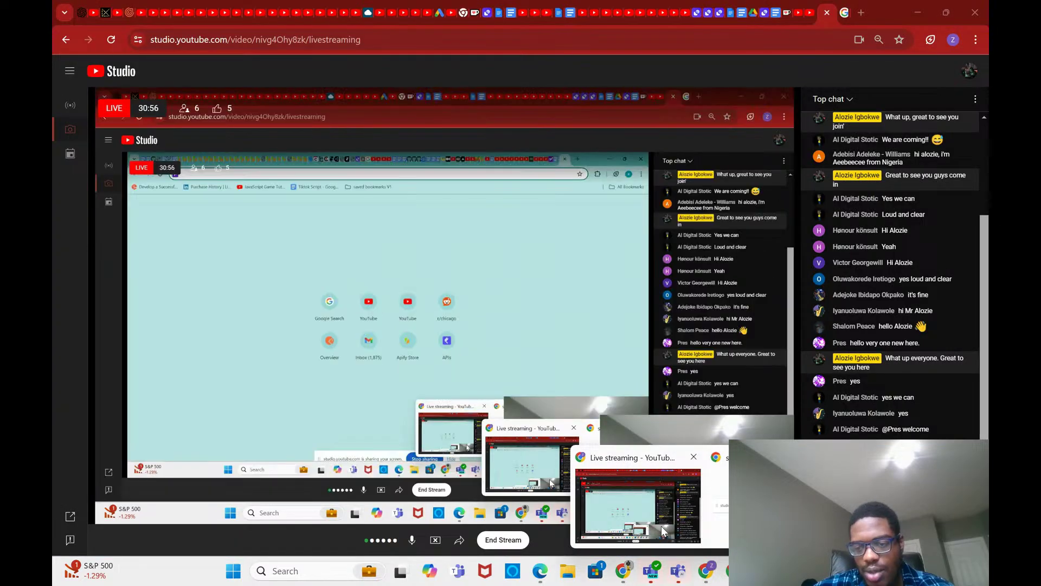
pyautogui.click(789, 505)
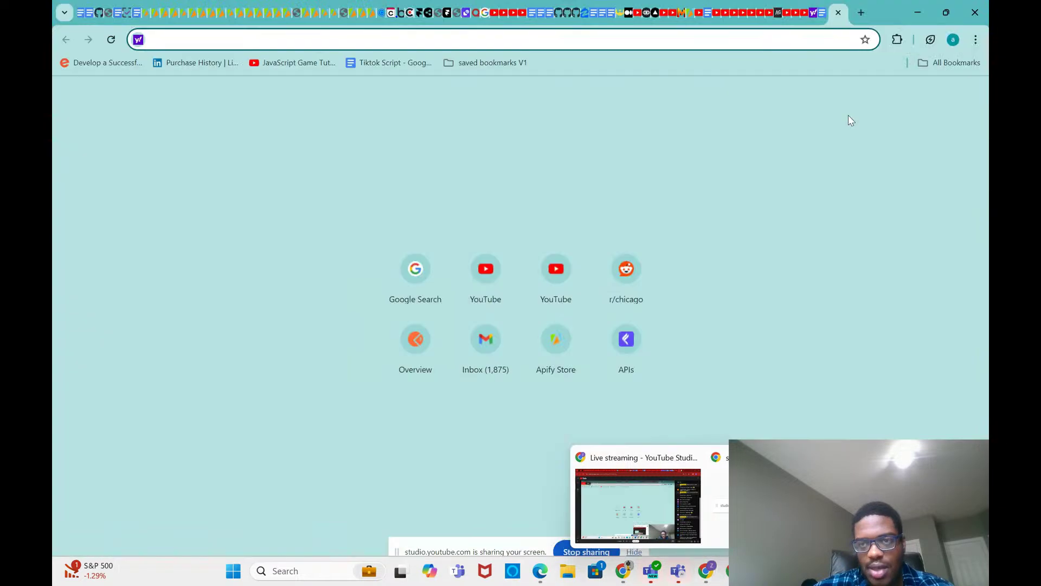
# Step: Open the Apify Store in a new tab and go on to the Apify Console
pyautogui.click(861, 11)
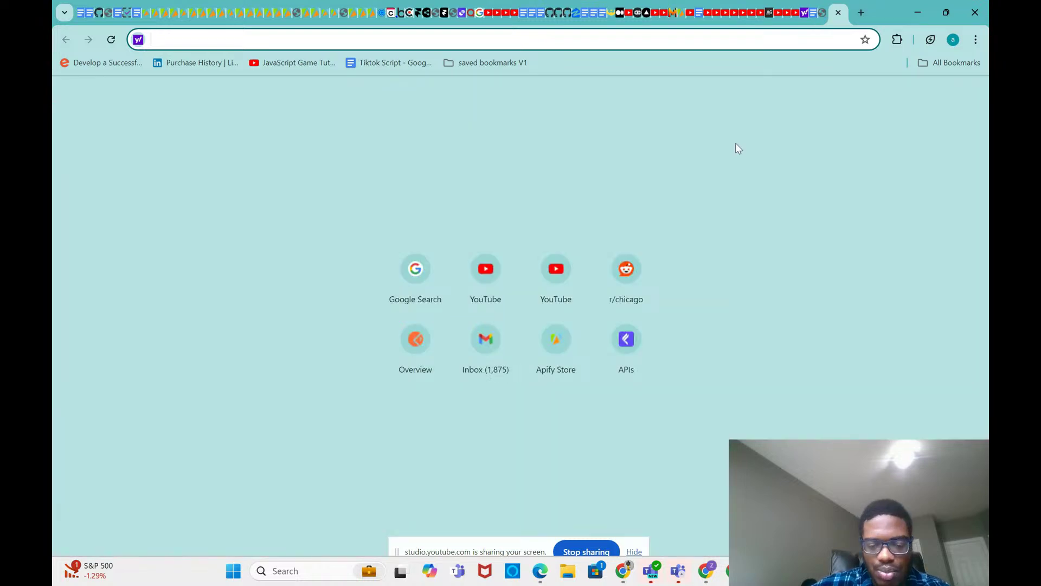
pyautogui.write('apify.com/store/categories?search=stri%5Be')
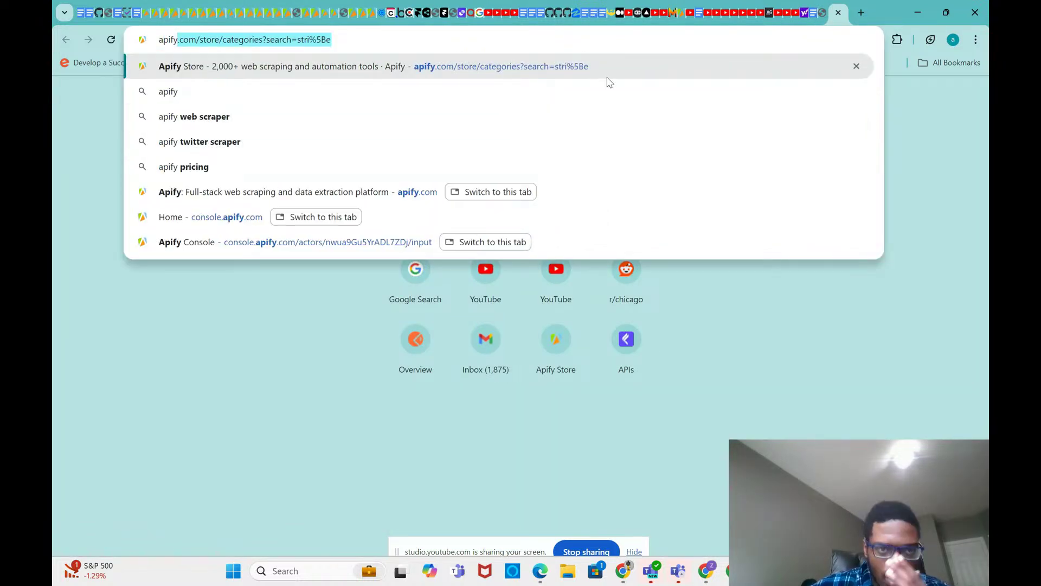
pyautogui.click(389, 63)
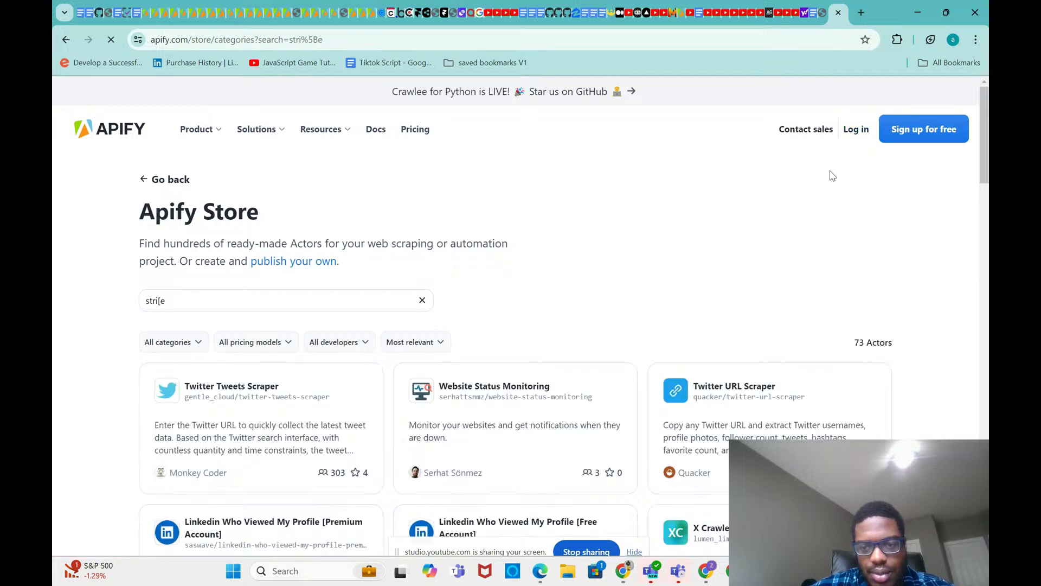
pyautogui.click(852, 131)
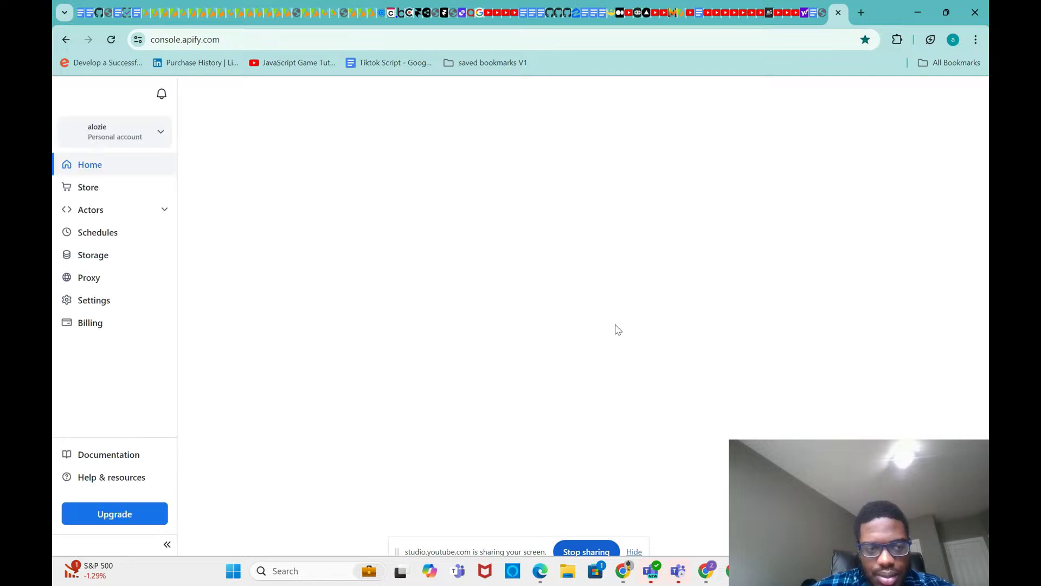
# Step: Browse the recently used Actors, then the Apify Store listing
pyautogui.scroll(-2, 597, 266)
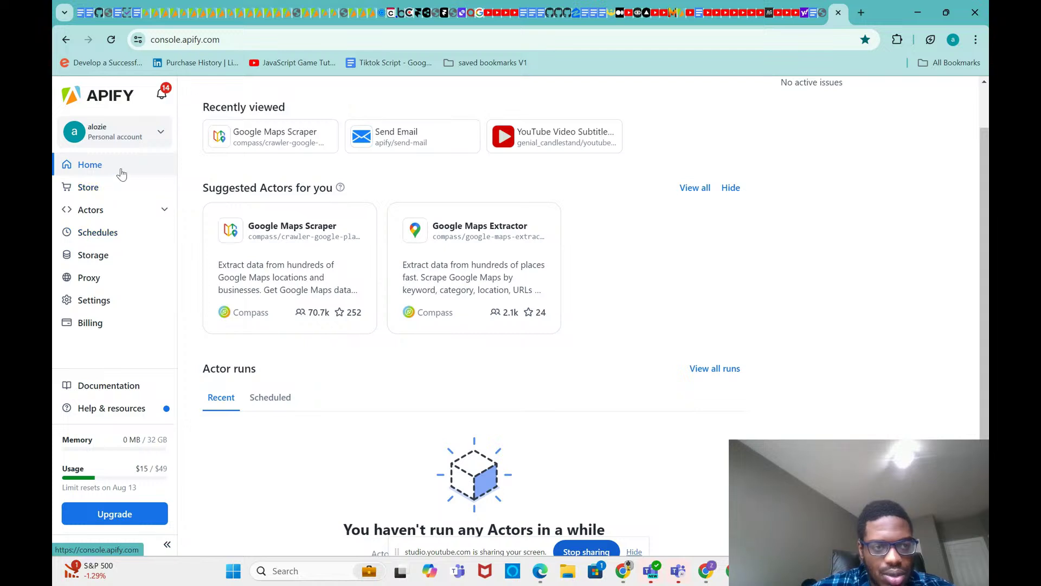
pyautogui.click(108, 211)
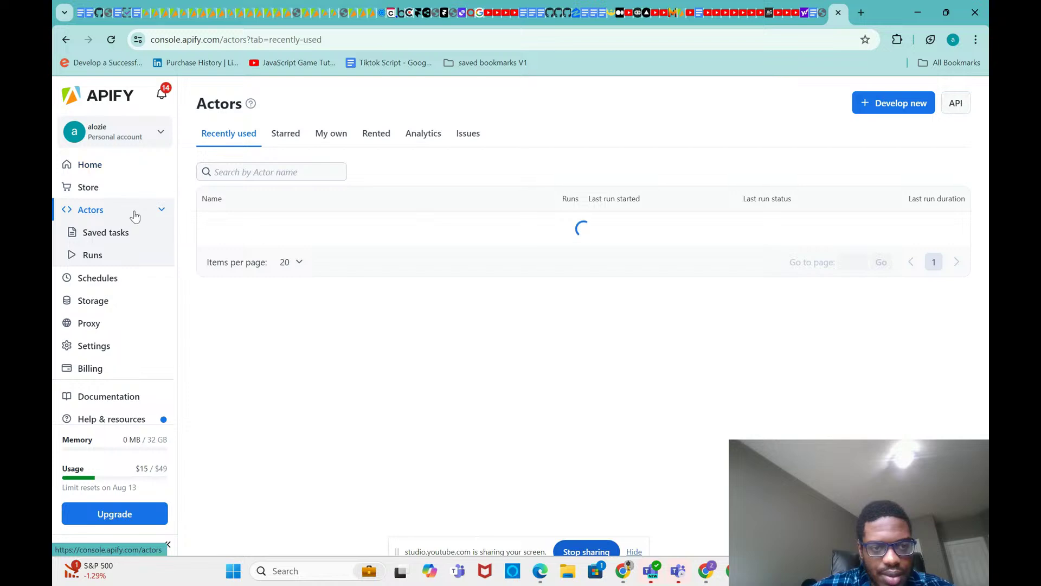
pyautogui.click(104, 194)
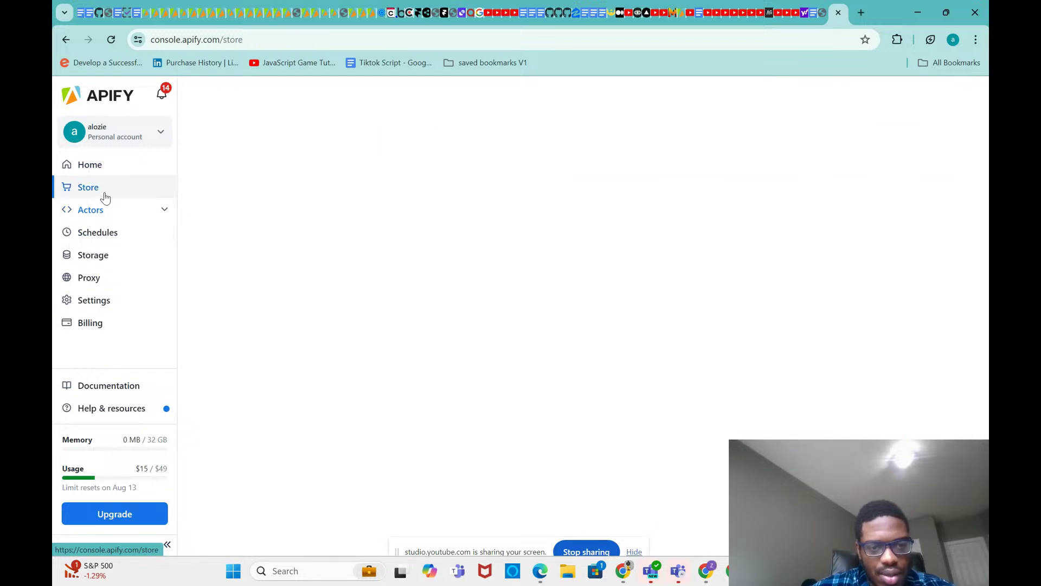
pyautogui.scroll(-1, 384, 303)
pyautogui.scroll(-10, 383, 305)
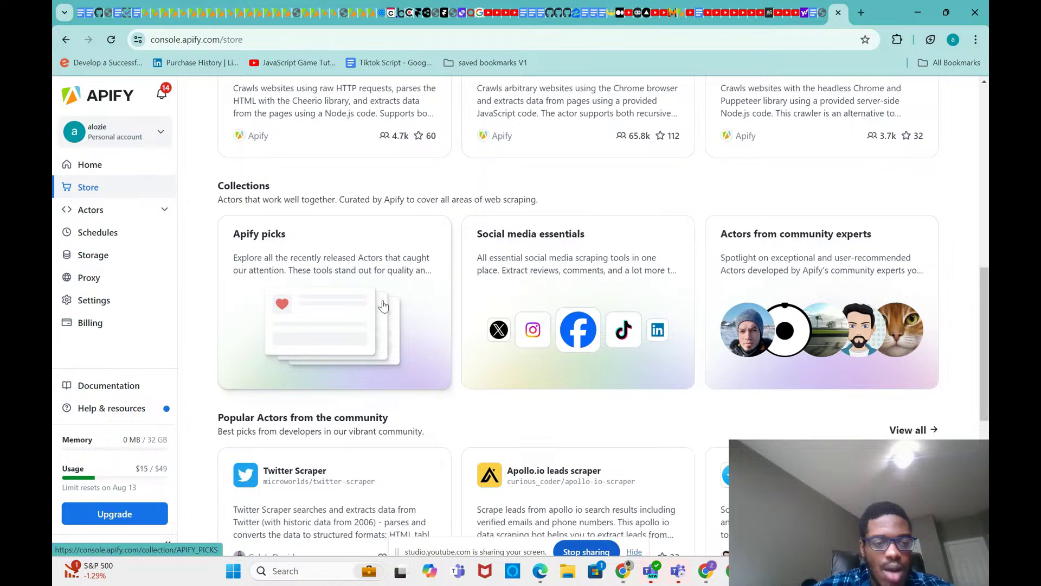
pyautogui.scroll(6, 383, 305)
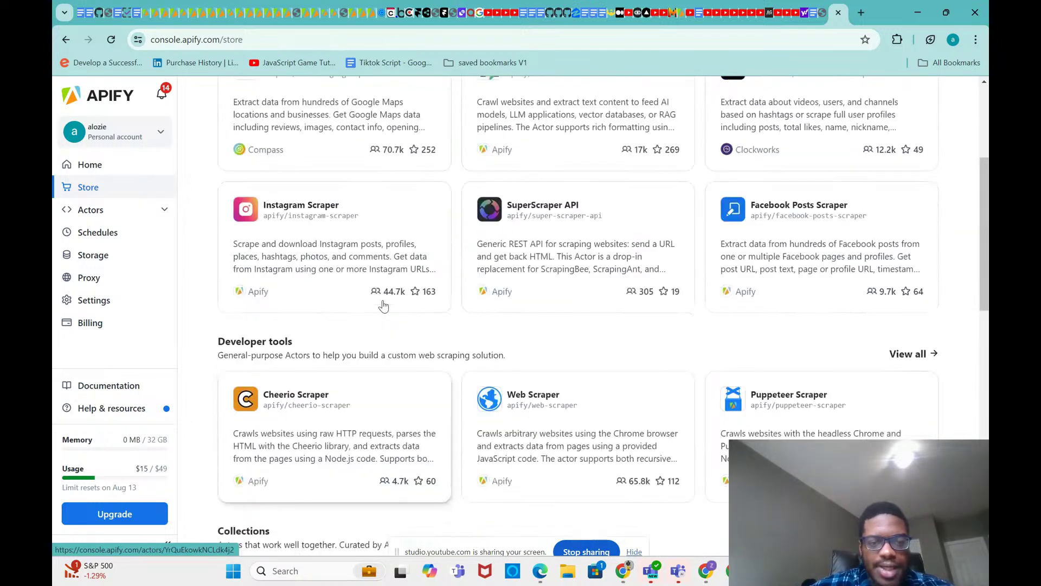
pyautogui.scroll(1, 383, 307)
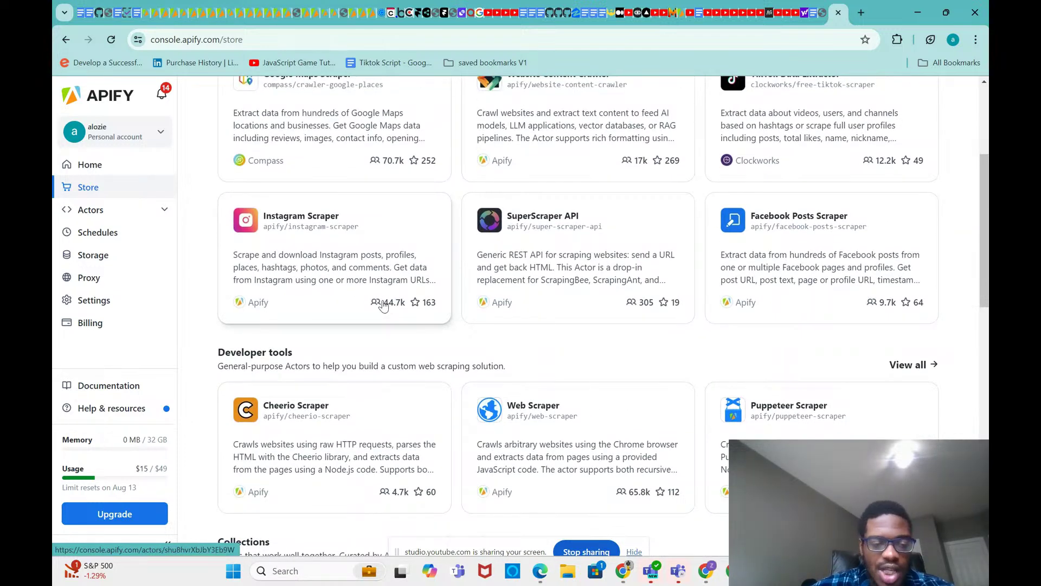
pyautogui.scroll(1, 384, 305)
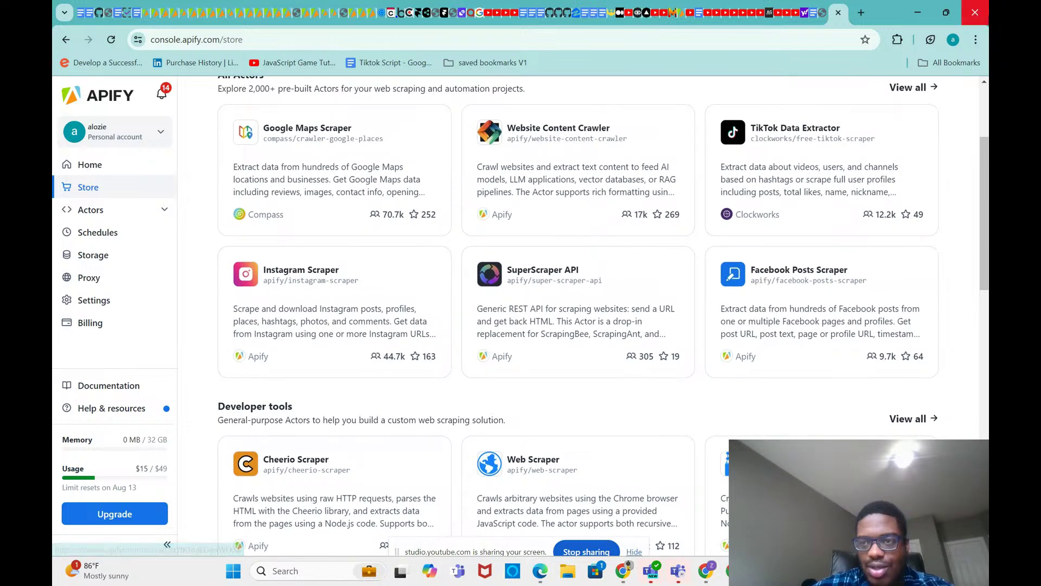
# Step: Zoom the Store page to 150% from Chrome's menu
pyautogui.click(976, 39)
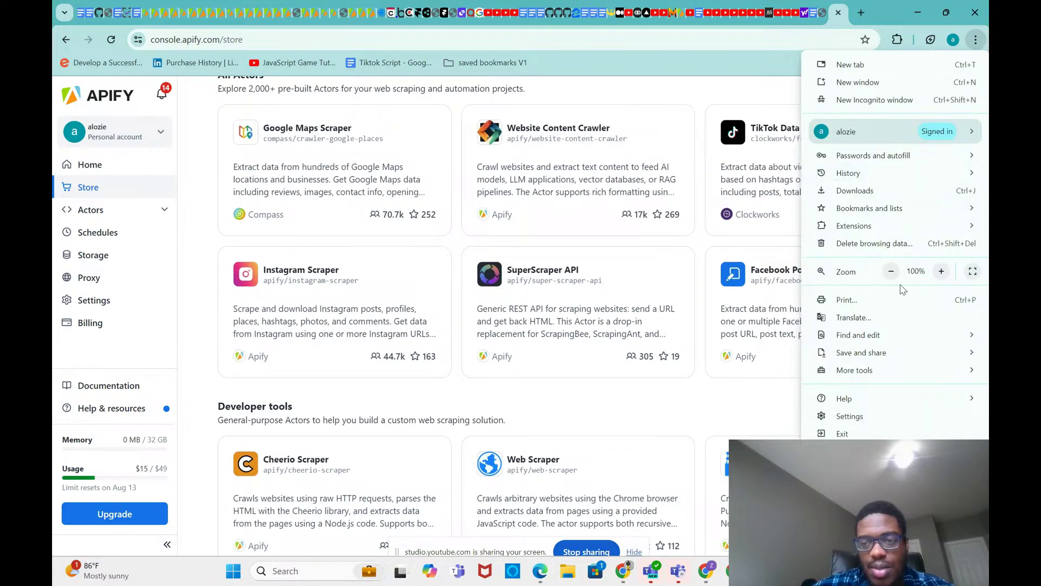
pyautogui.click(941, 272)
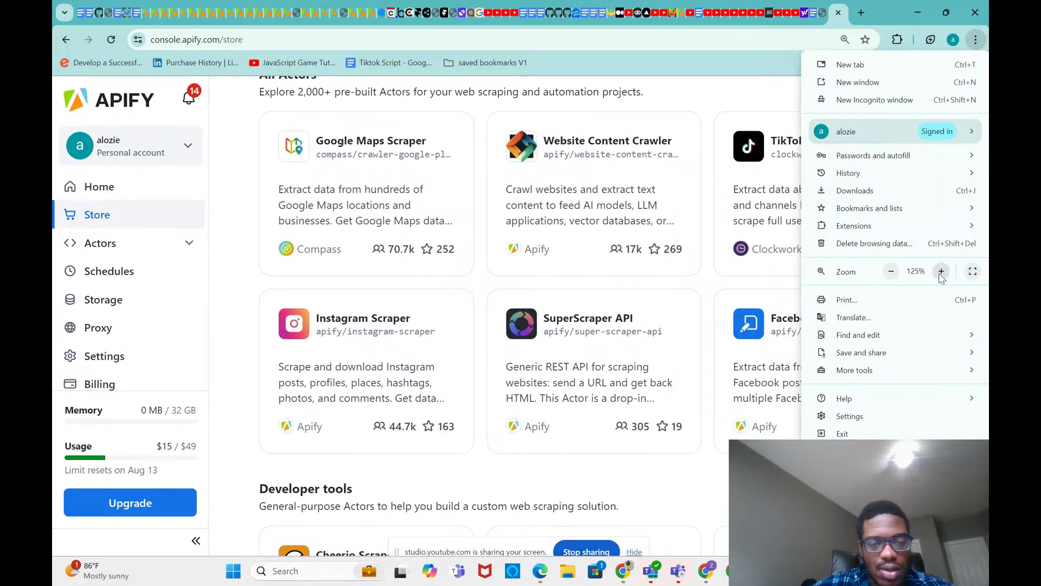
pyautogui.click(942, 271)
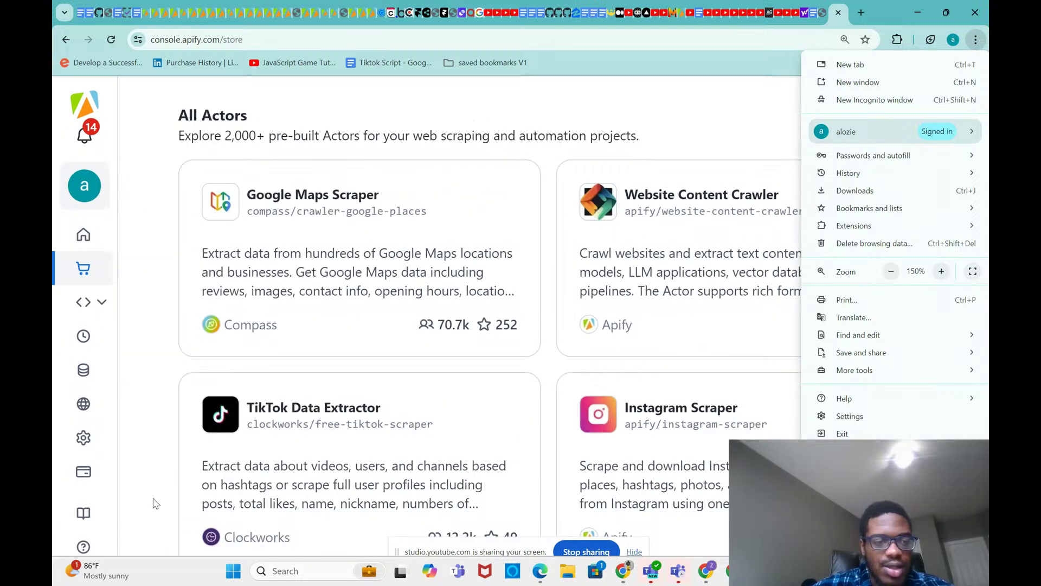
pyautogui.scroll(-5, 87, 423)
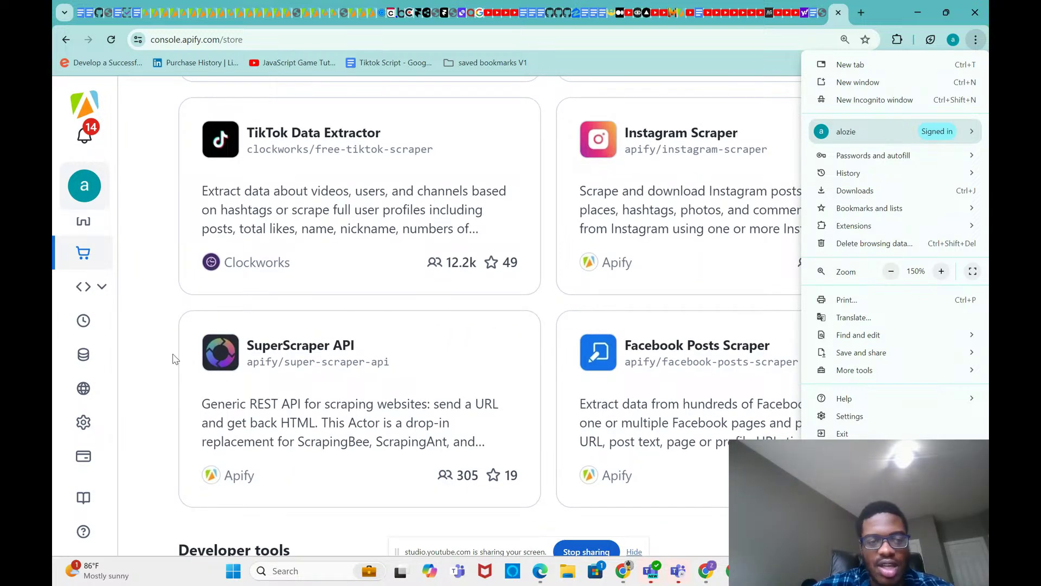
pyautogui.click(160, 332)
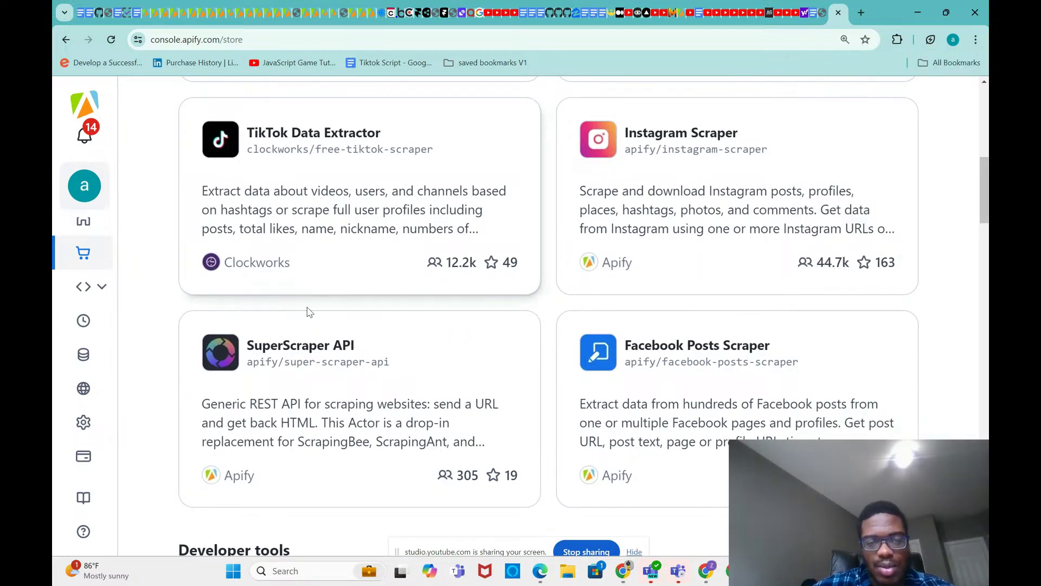
pyautogui.scroll(5, 307, 310)
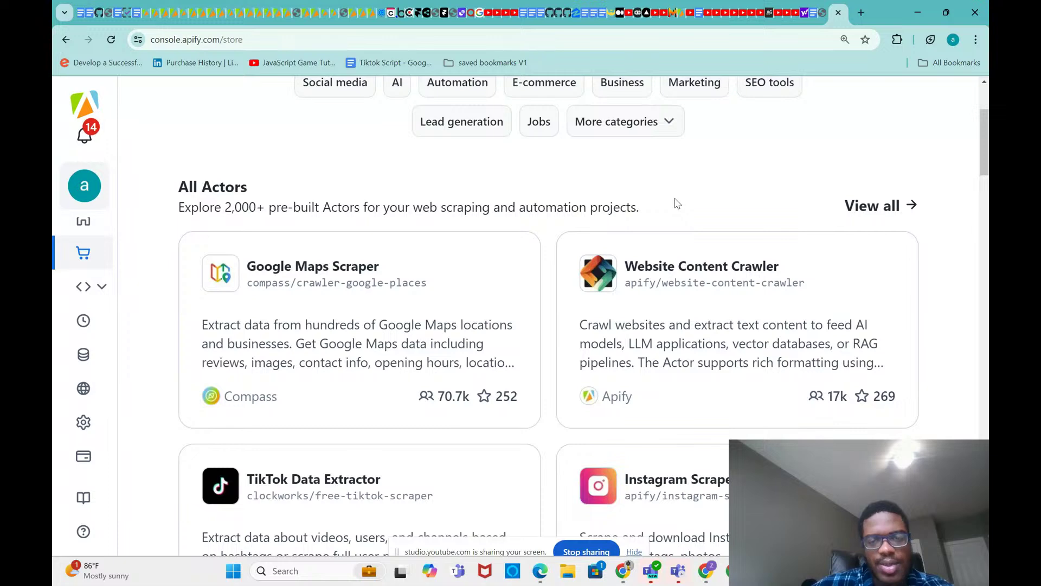
pyautogui.scroll(3, 776, 168)
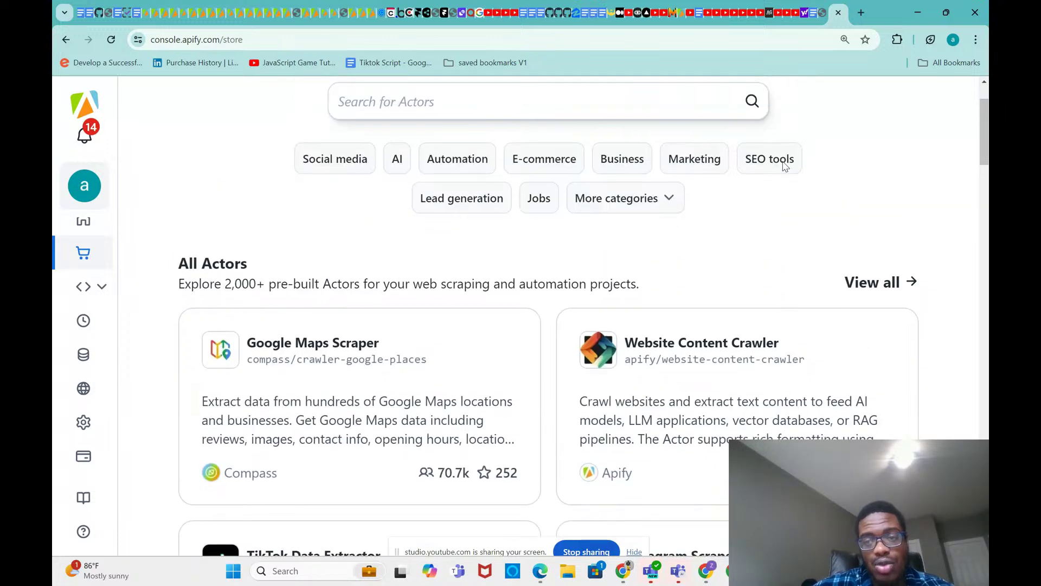
# Step: Search the Store for 'youtube sub' and open YouTube Video Subtitles (captions) Scraper
pyautogui.click(612, 193)
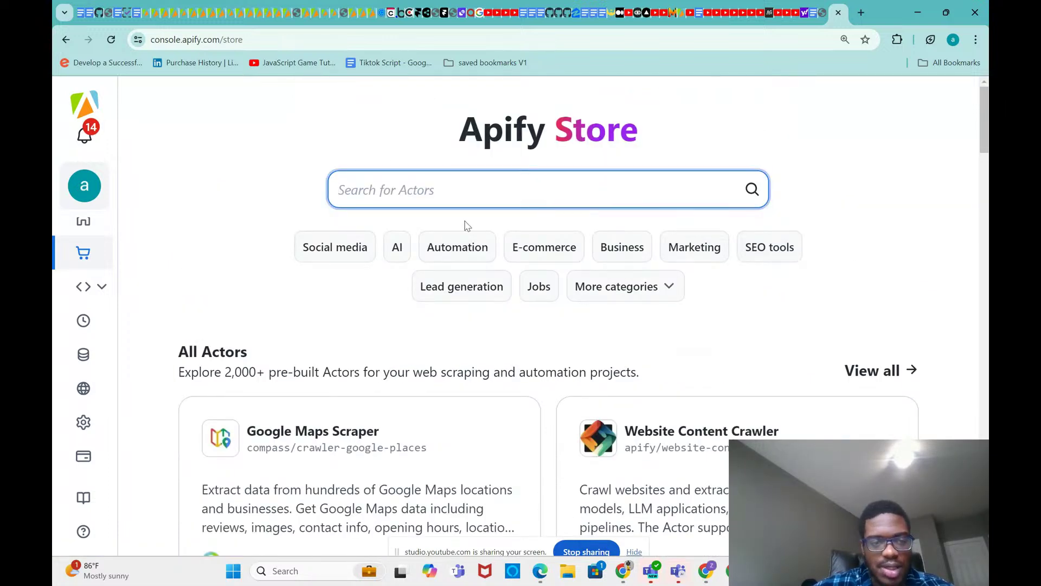
pyautogui.write('yo')
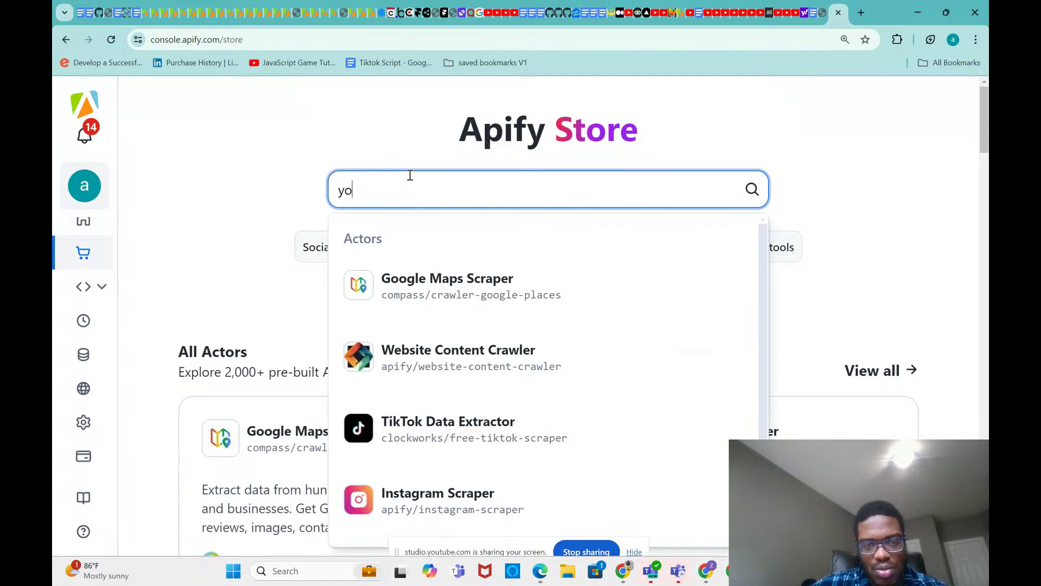
pyautogui.write('tub')
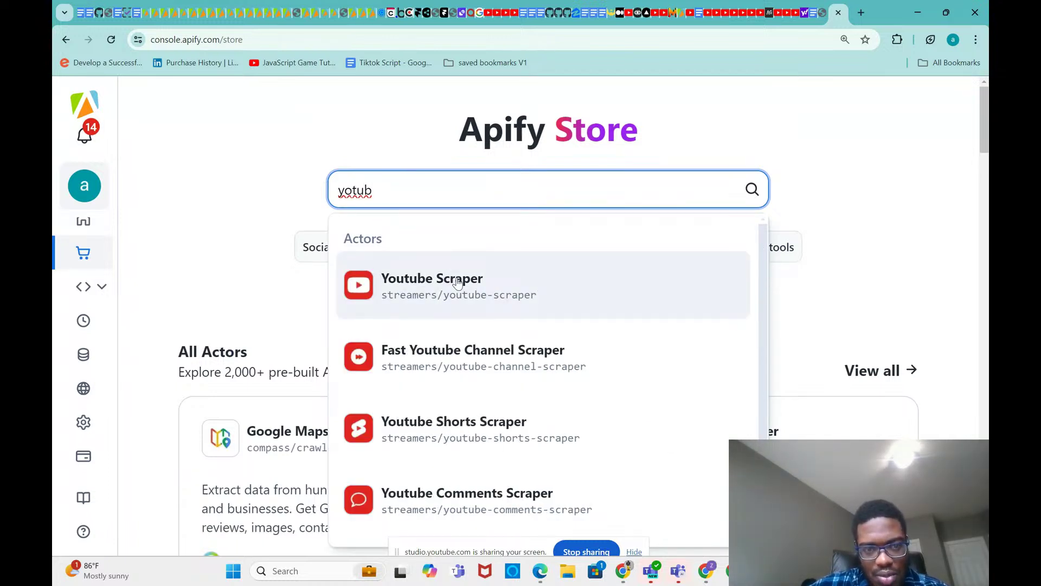
pyautogui.write('ue')
pyautogui.press('BackSpace')
pyautogui.press('BackSpace')
pyautogui.press('BackSpace')
pyautogui.press('BackSpace')
pyautogui.press('BackSpace')
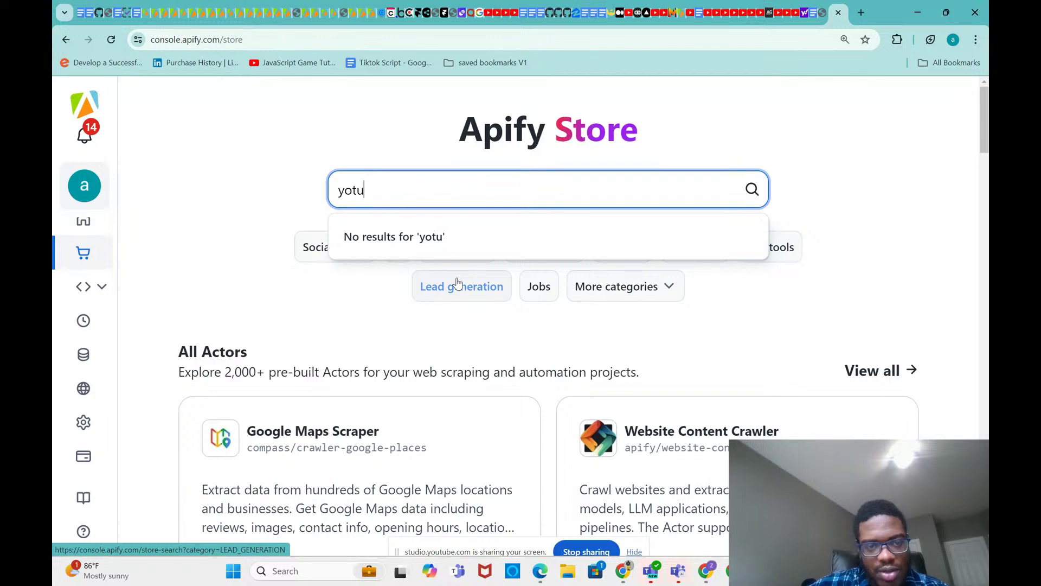
pyautogui.write('utube')
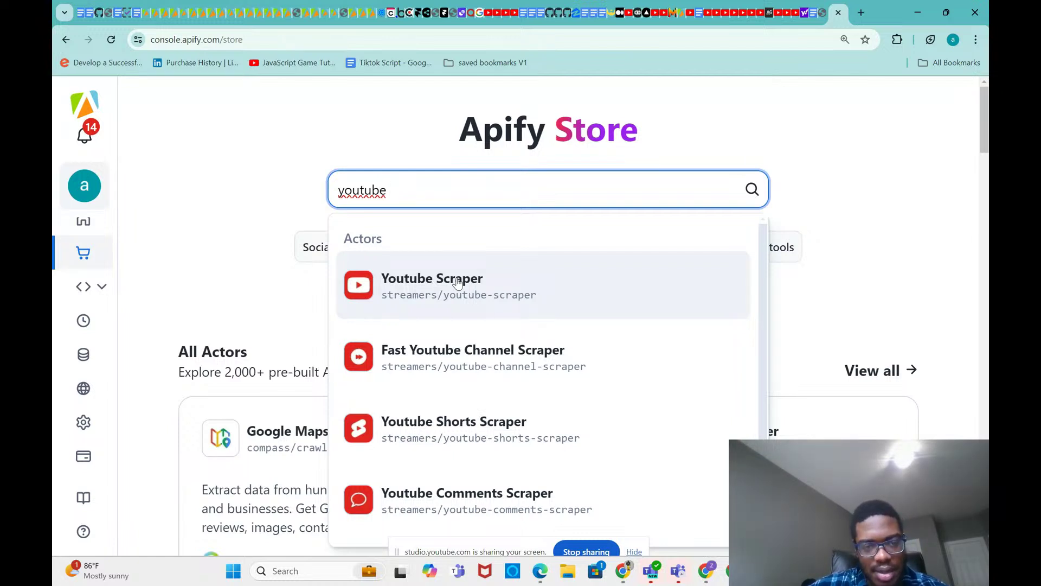
pyautogui.press('BackSpace')
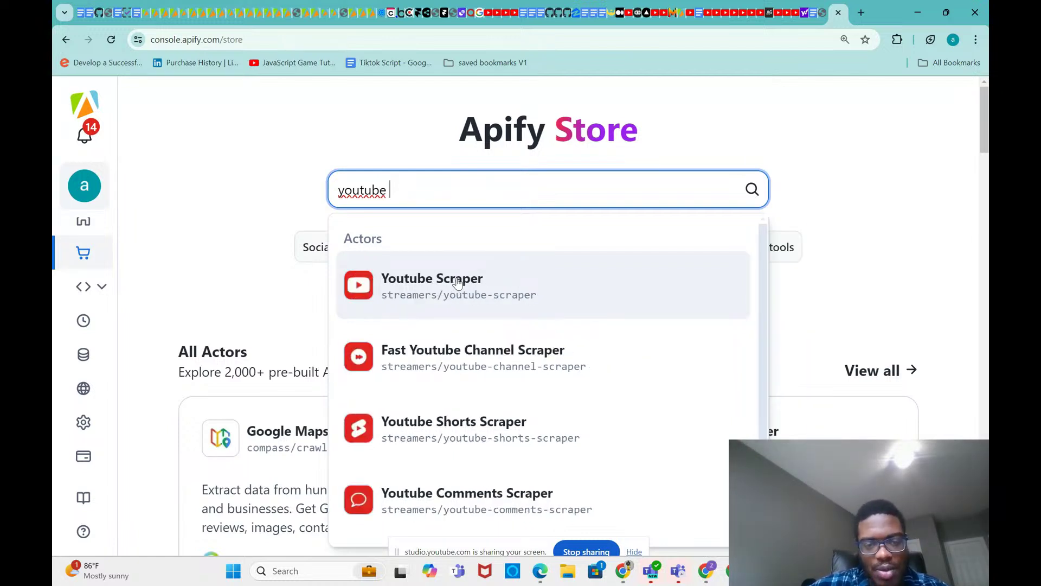
pyautogui.write('sub')
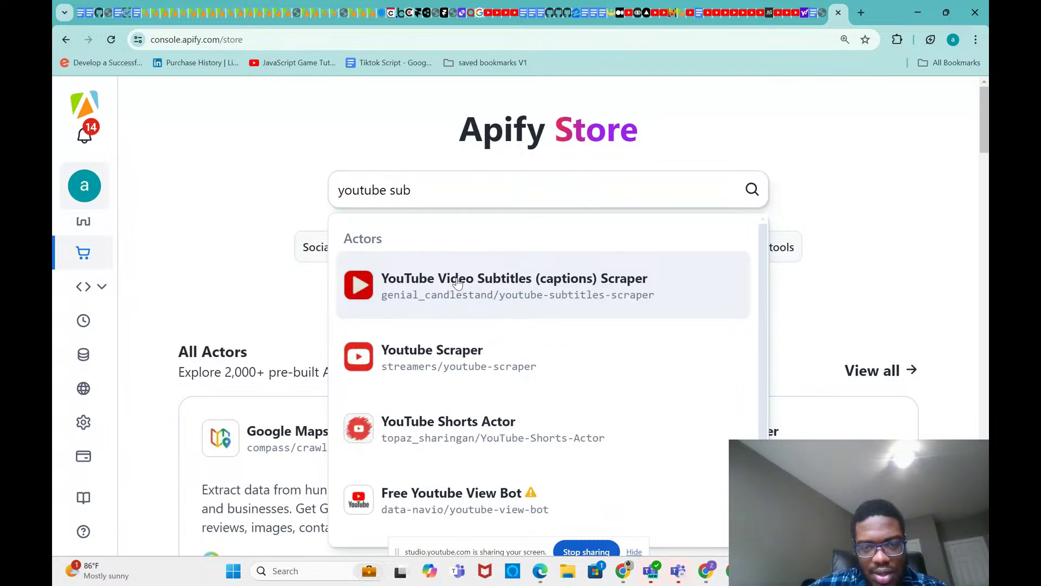
pyautogui.click(457, 283)
# Step: Check the subtitle scraper's rental details of $14.99/month
pyautogui.moveTo(725, 567)
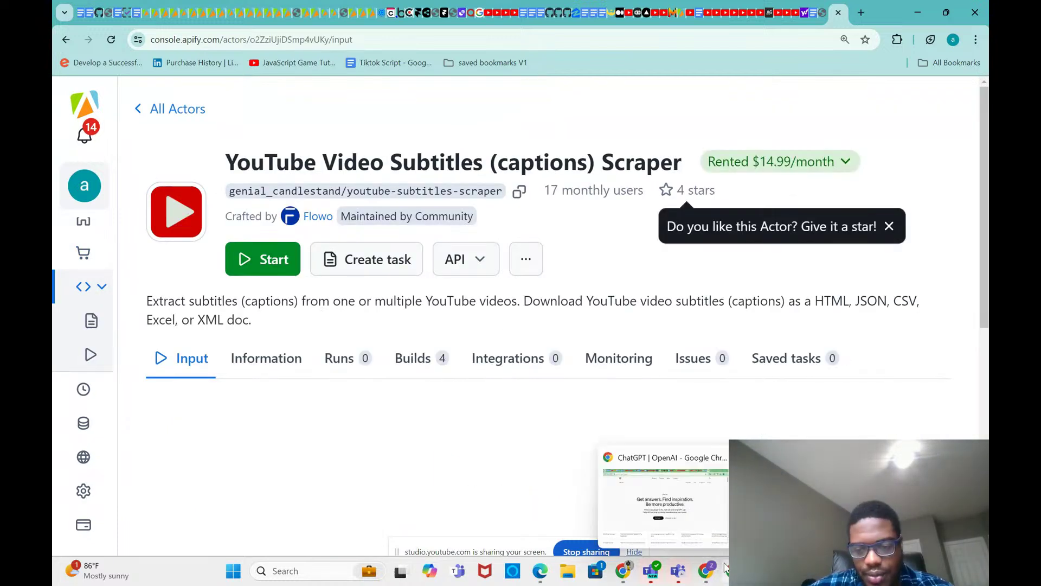
pyautogui.moveTo(665, 517)
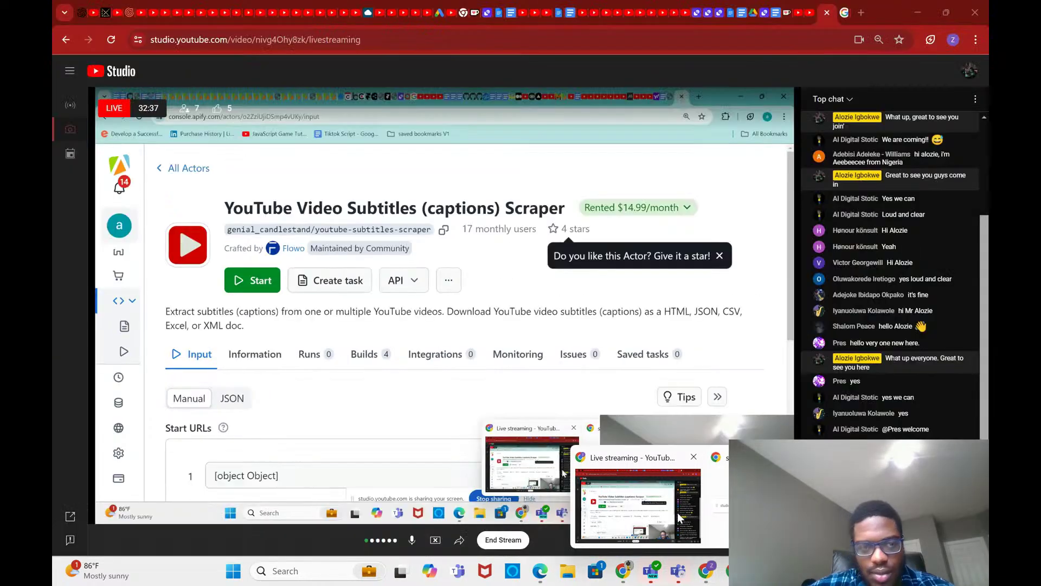
pyautogui.scroll(-5, 524, 385)
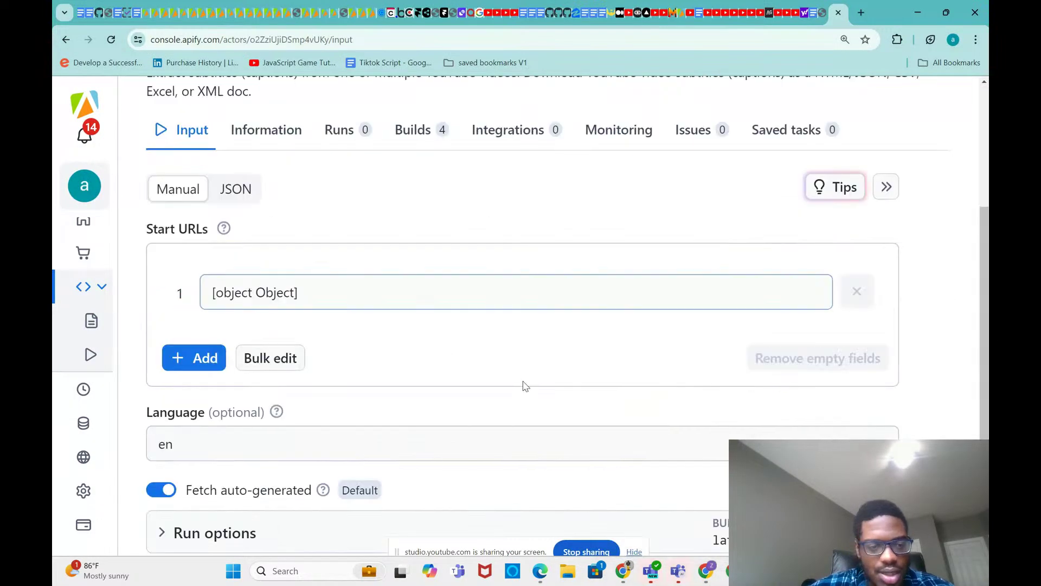
pyautogui.scroll(5, 524, 385)
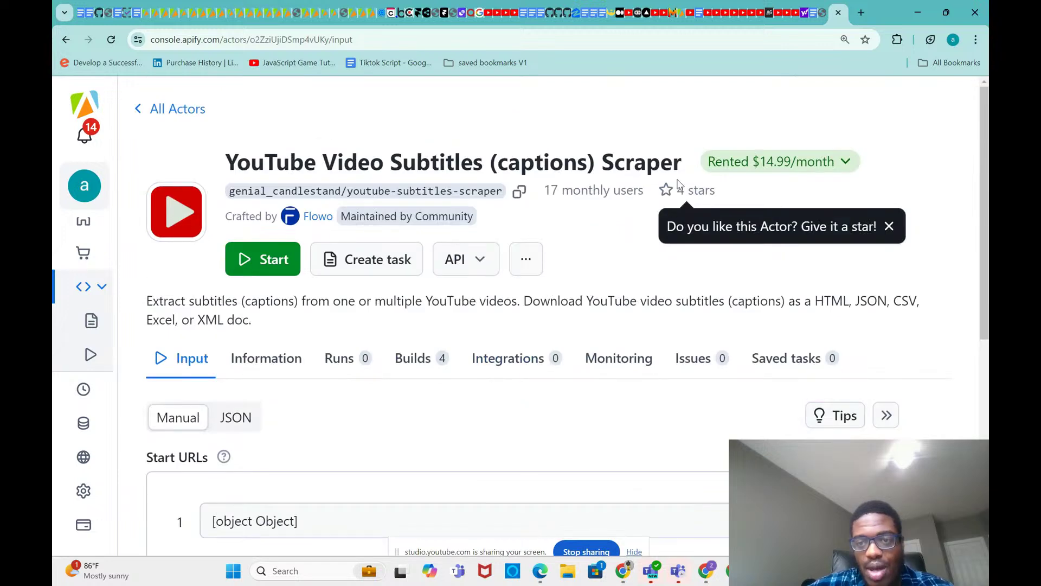
pyautogui.click(755, 164)
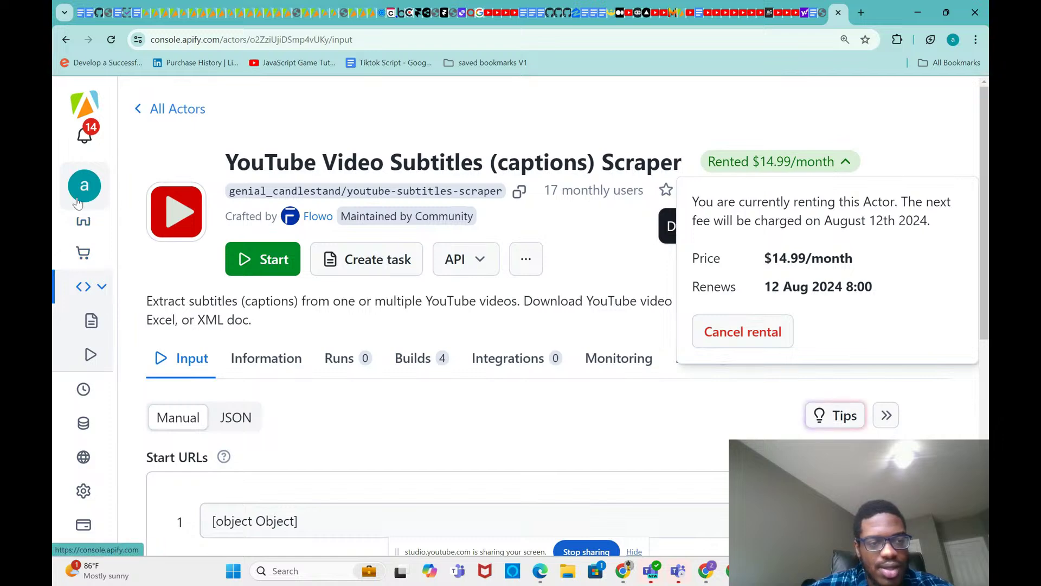
# Step: Look at the Google Maps Scraper actor and the account switching options
pyautogui.click(84, 258)
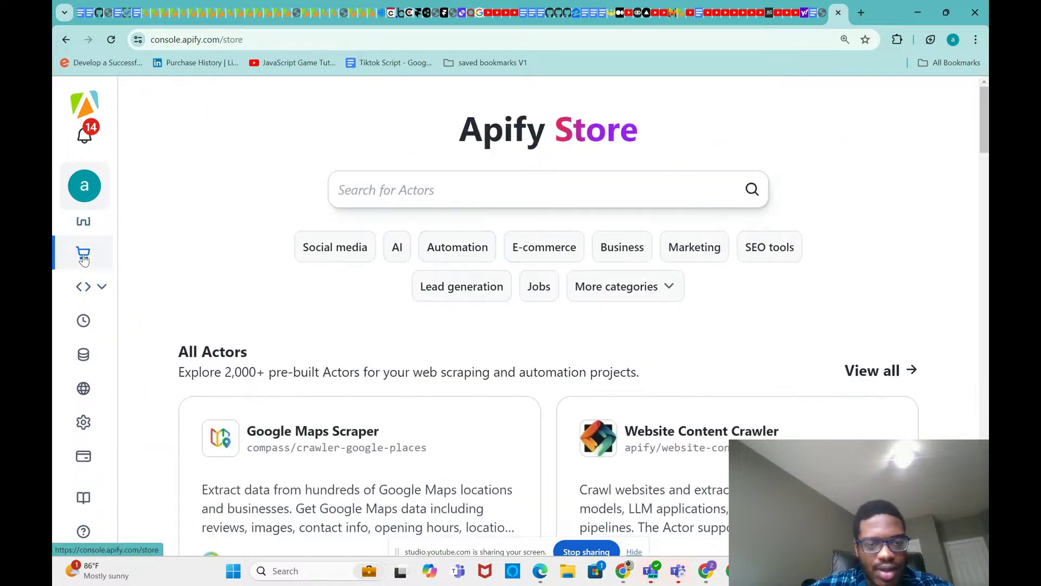
pyautogui.scroll(-3, 310, 315)
pyautogui.click(312, 278)
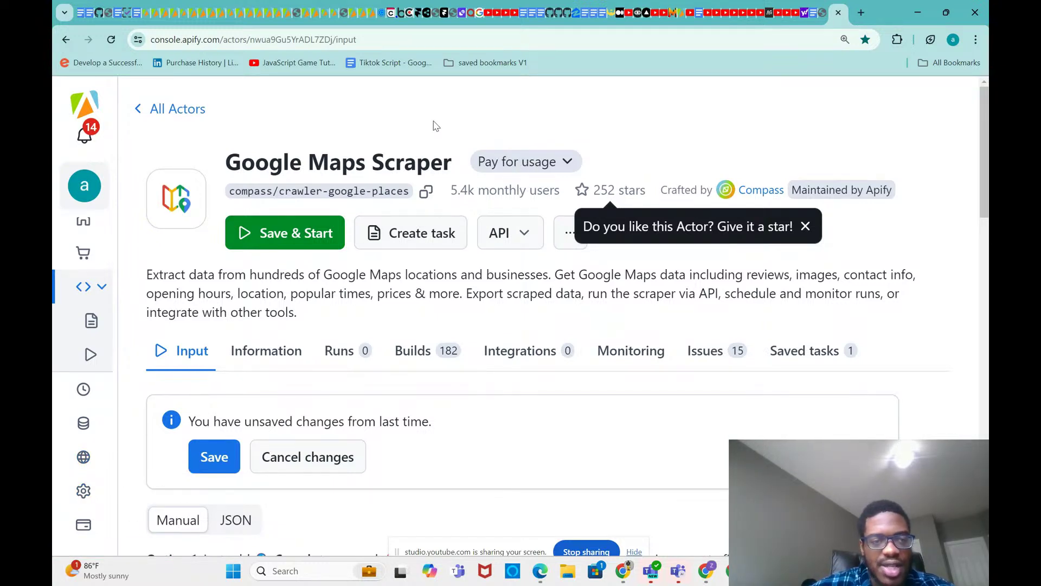
pyautogui.click(86, 187)
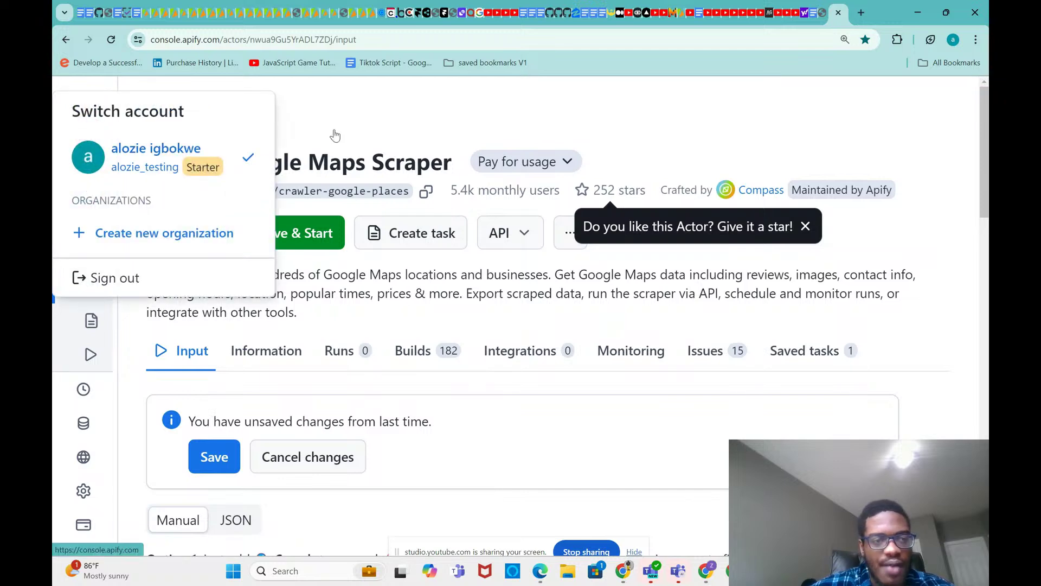
pyautogui.click(348, 107)
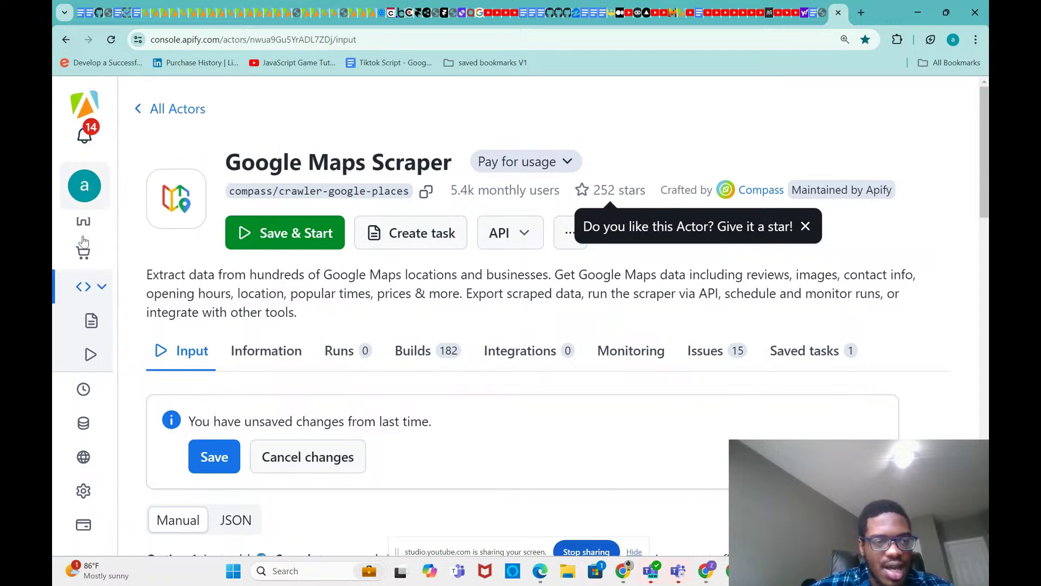
pyautogui.click(83, 253)
# Step: Search the Store again and reopen the YouTube Video Subtitles (captions) Scraper
pyautogui.click(370, 186)
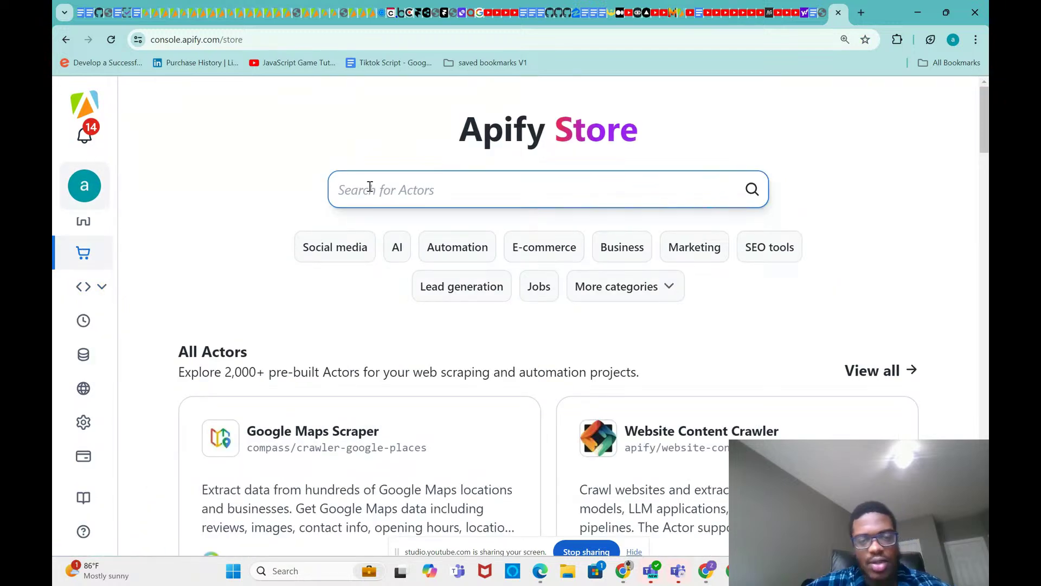
pyautogui.write('yotube')
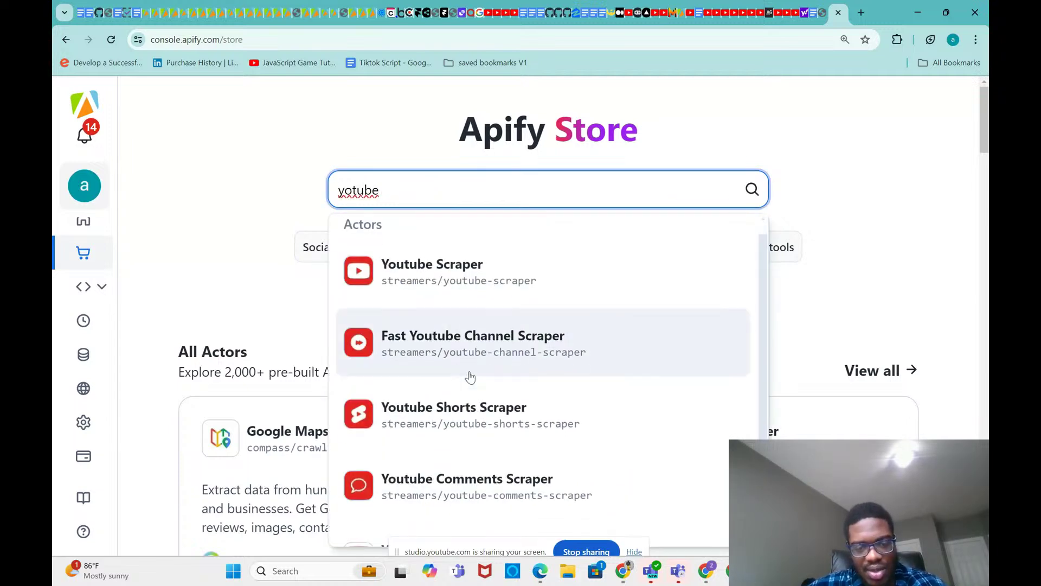
pyautogui.scroll(-3, 467, 377)
pyautogui.scroll(1, 466, 387)
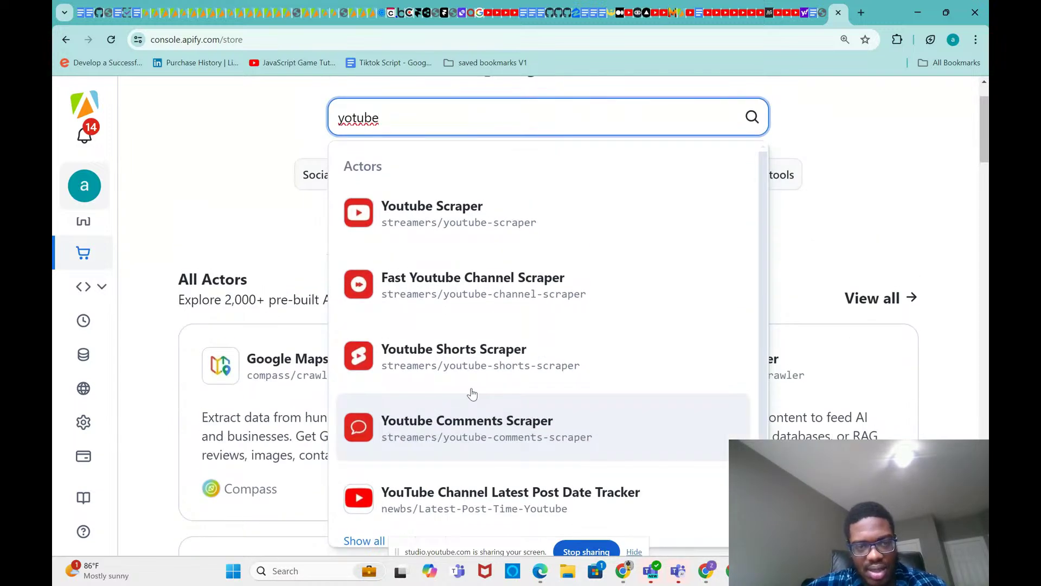
pyautogui.write('e s')
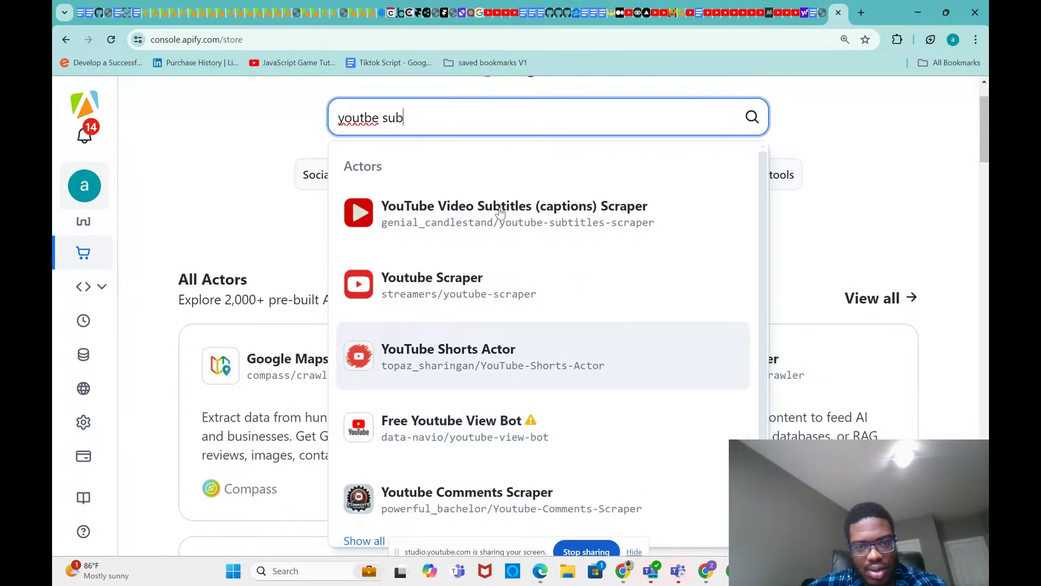
pyautogui.click(518, 224)
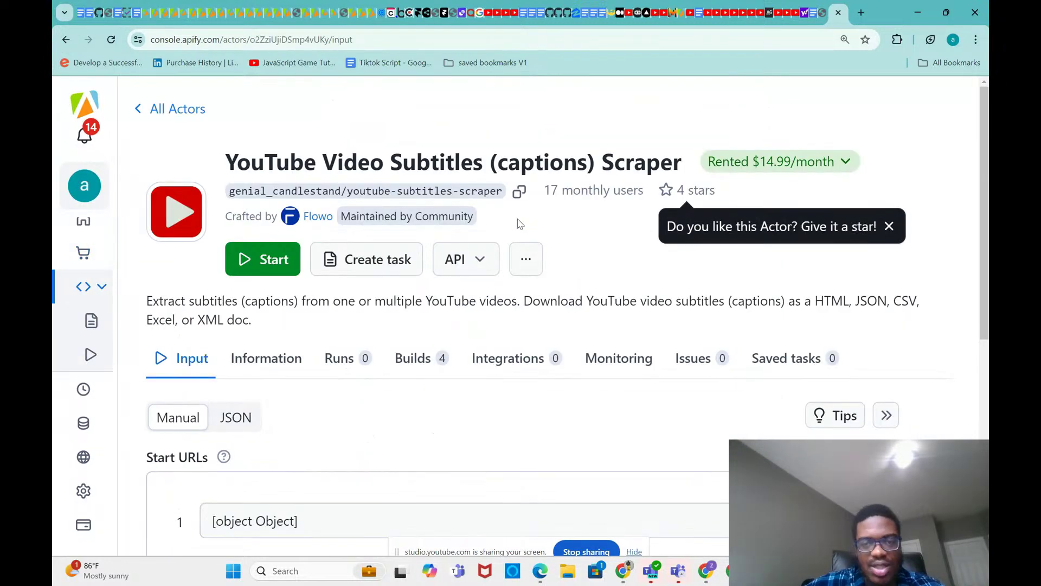
pyautogui.scroll(-1, 529, 282)
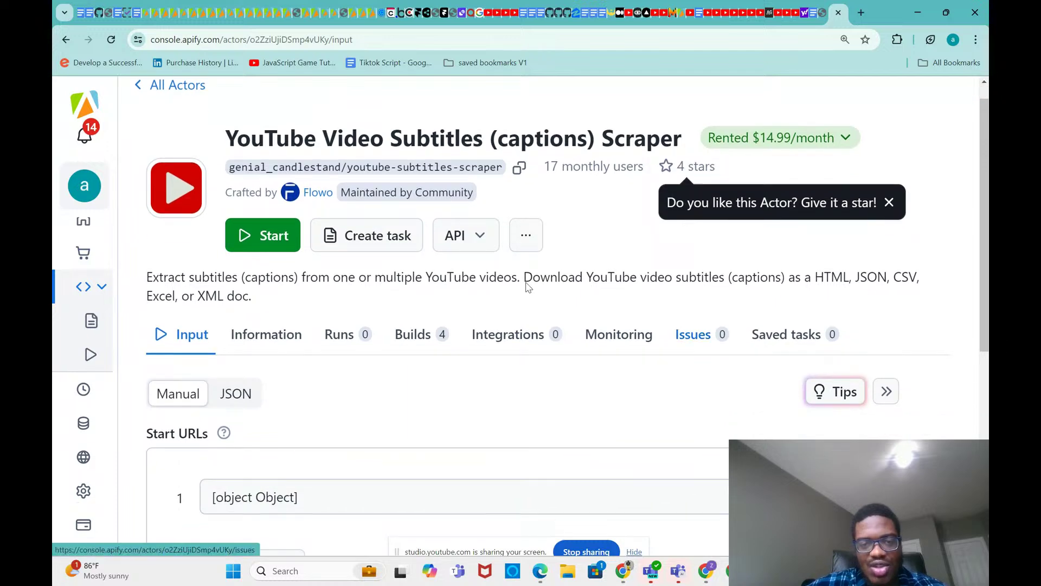
# Step: Copy the actor's OpenAPI specification JSON and bring the other Apify window forward
pyautogui.click(470, 249)
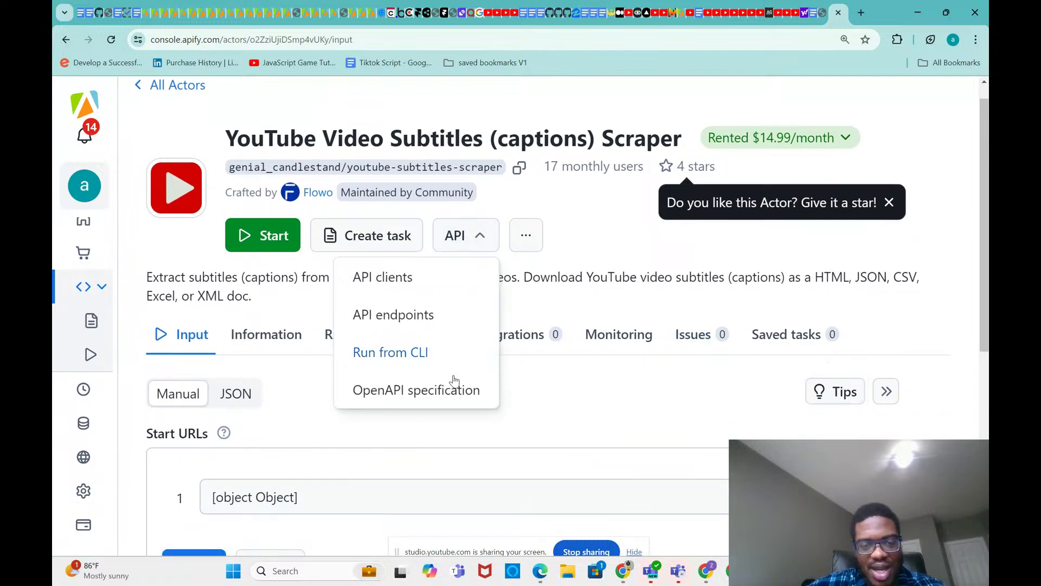
pyautogui.click(454, 396)
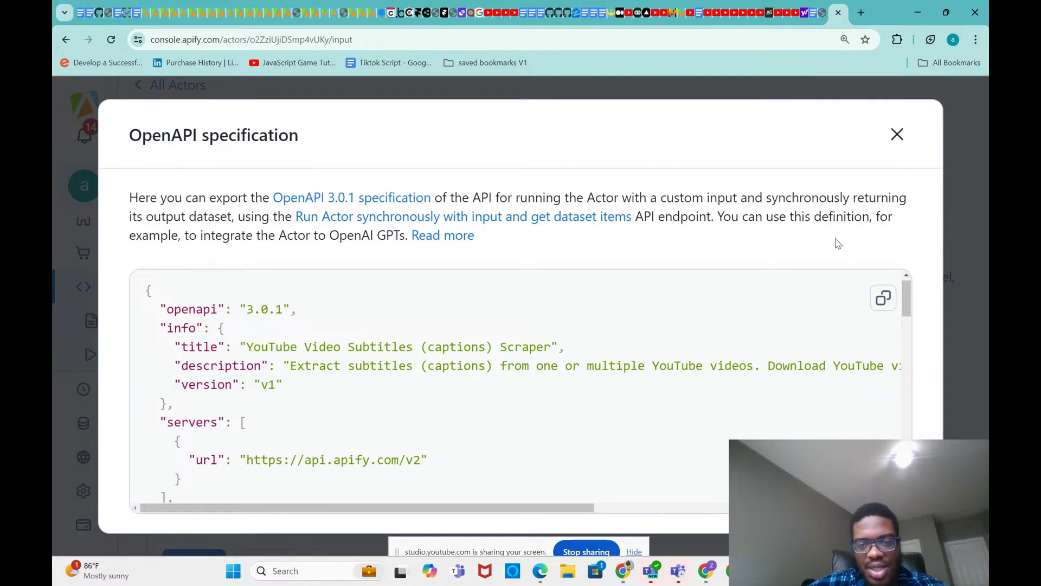
pyautogui.click(884, 297)
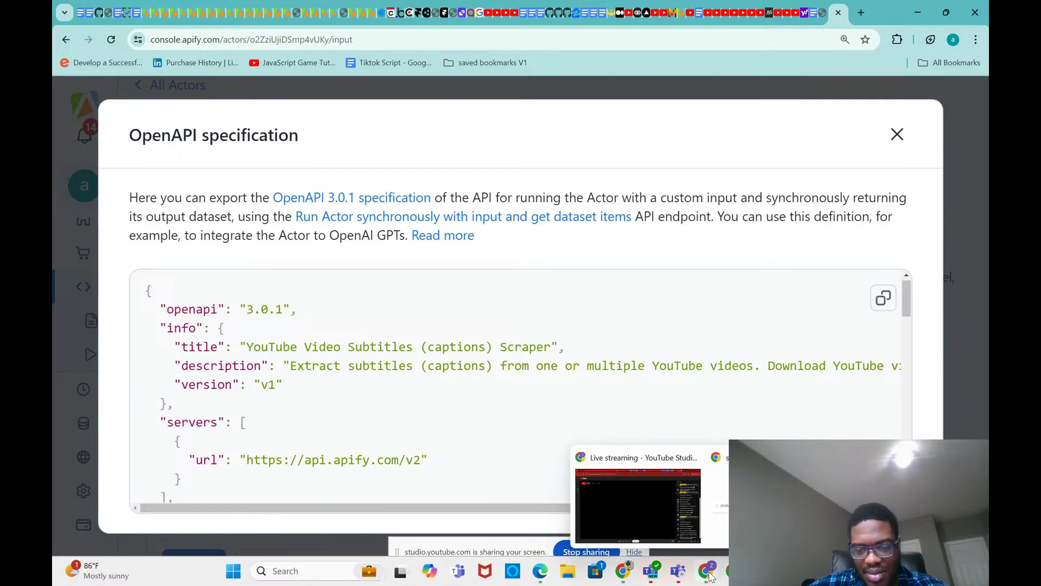
pyautogui.moveTo(623, 571)
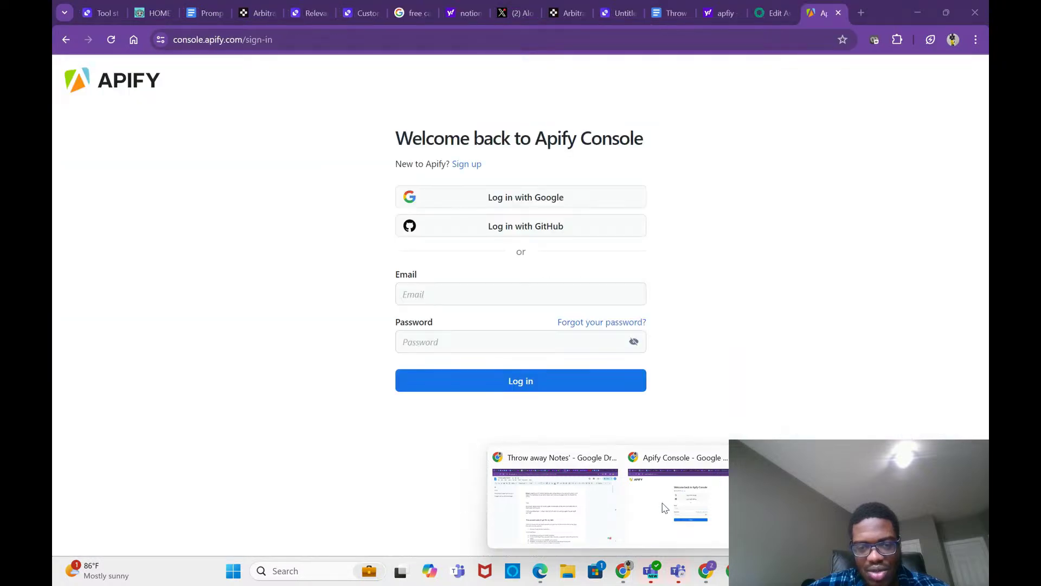
pyautogui.click(662, 504)
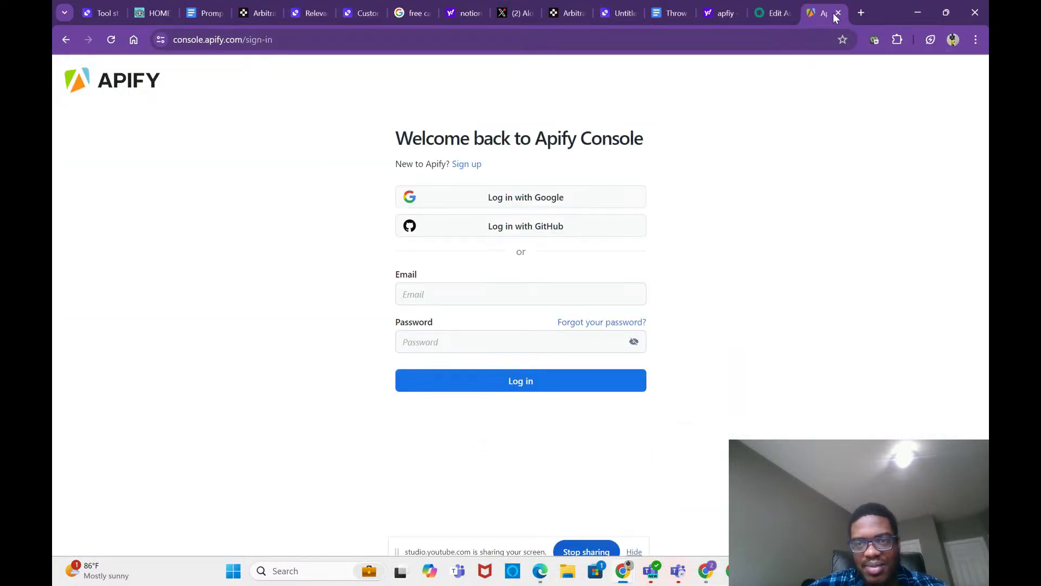
# Step: Close the sign-in tab and paste the OpenAPI schema into a new assistant action
pyautogui.hotkey('ctrl', 'w')
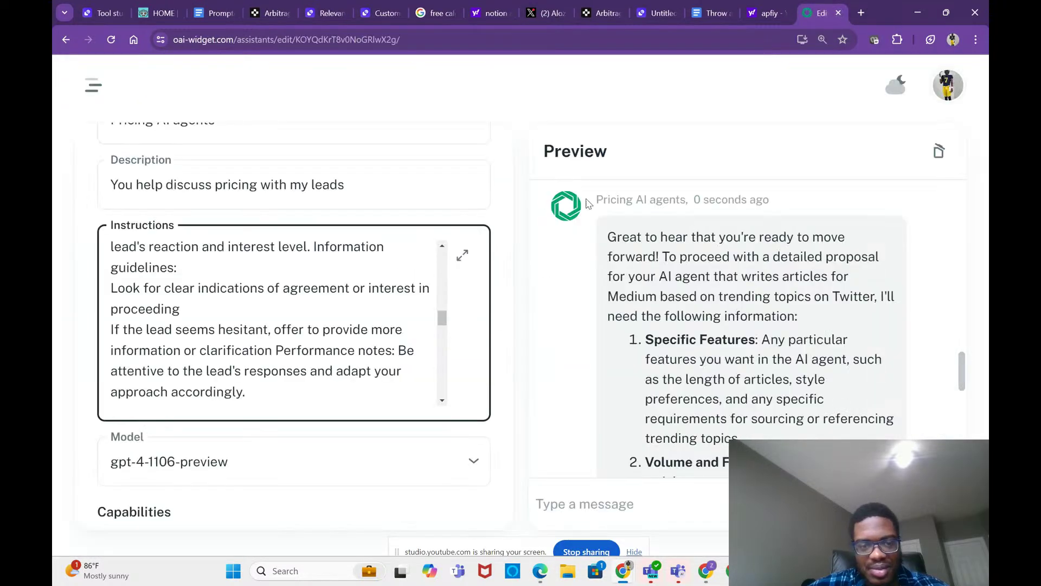
pyautogui.scroll(-10, 451, 298)
pyautogui.scroll(-5, 451, 298)
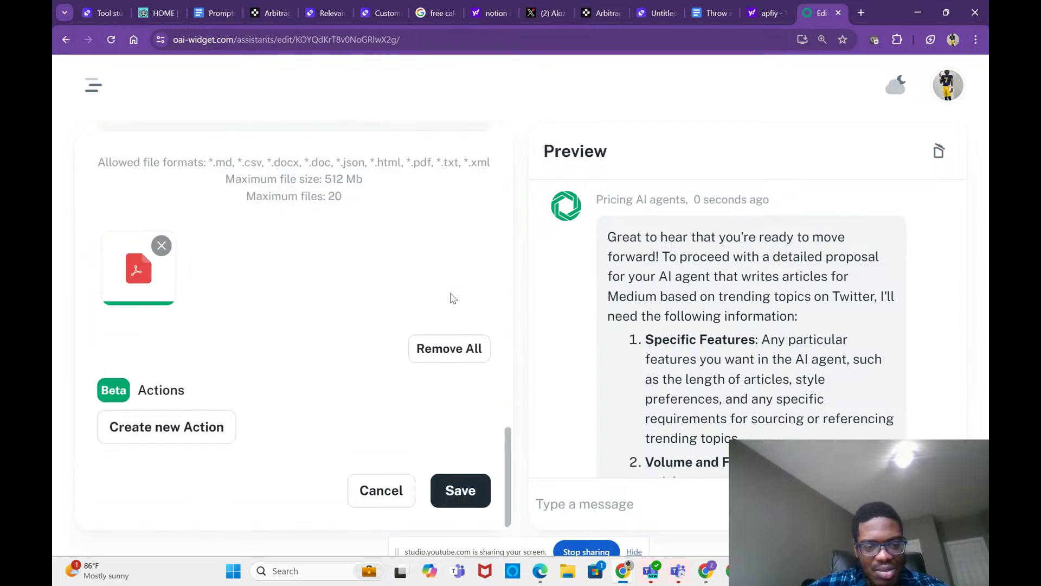
pyautogui.click(209, 432)
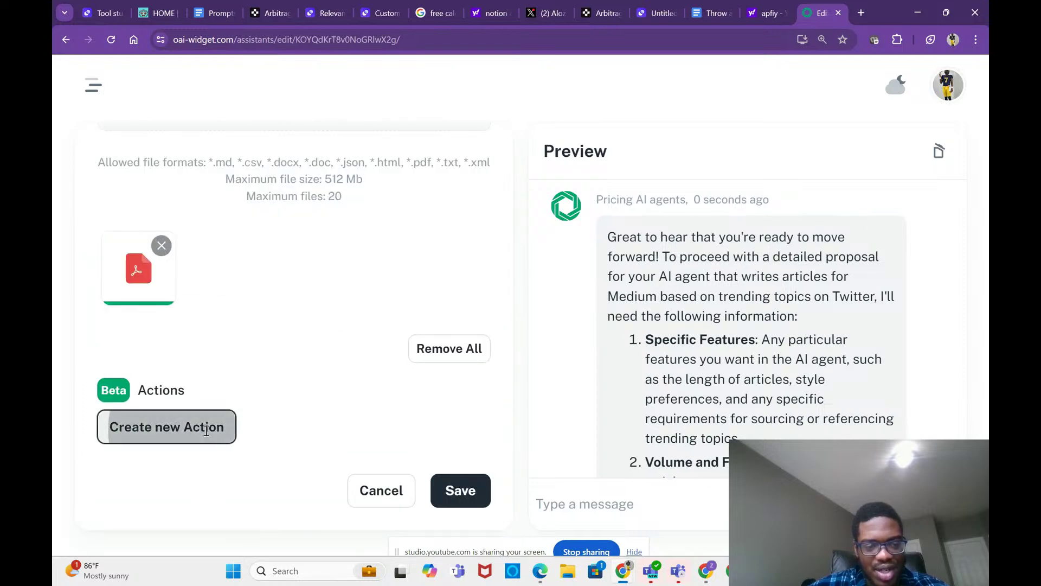
pyautogui.click(220, 342)
pyautogui.hotkey('ctrl', 'v')
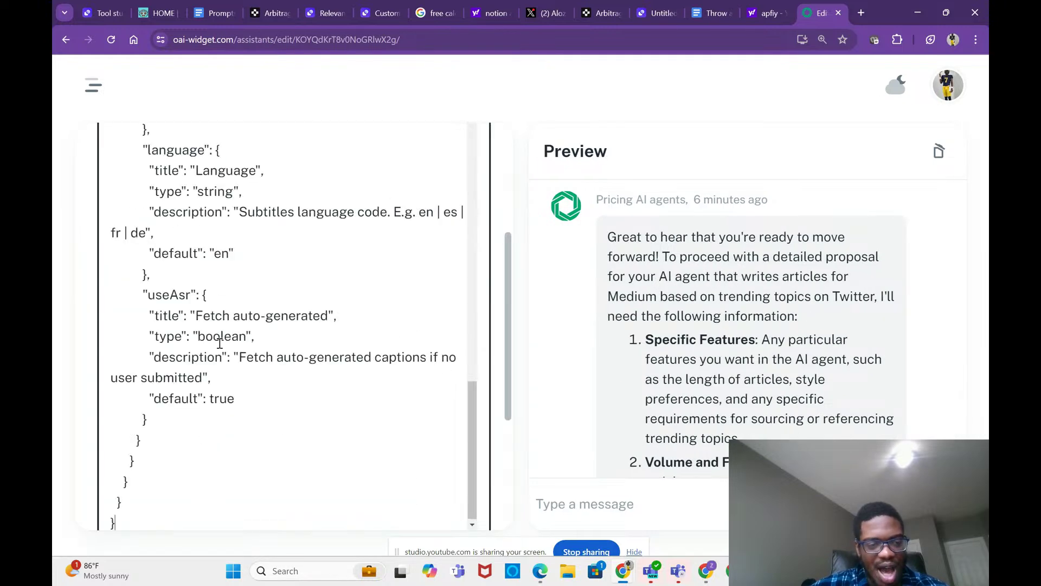
# Step: Set the action's authentication to API Key with the Bearer auth type
pyautogui.scroll(20, 228, 350)
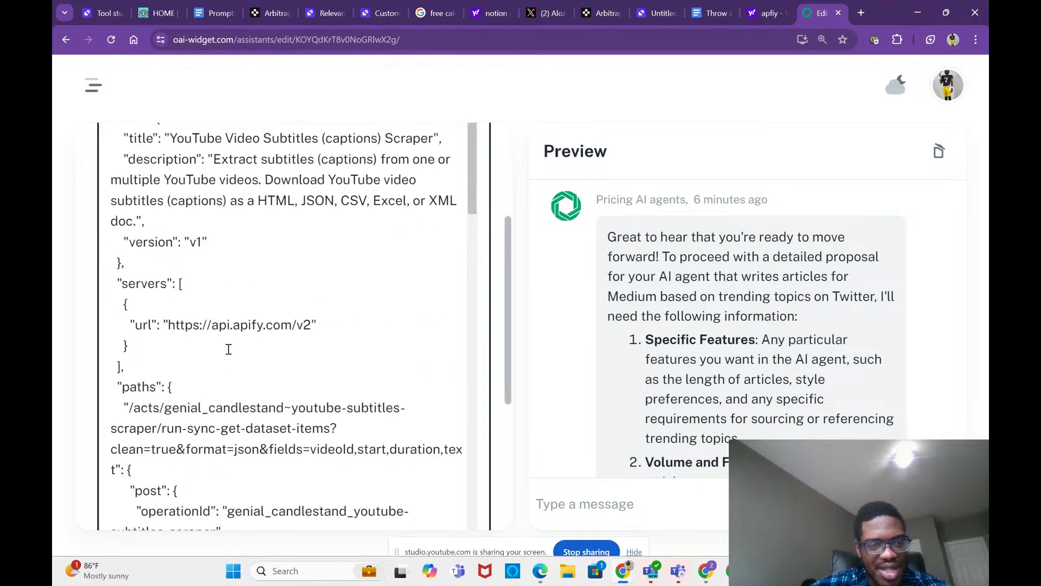
pyautogui.scroll(-10, 230, 325)
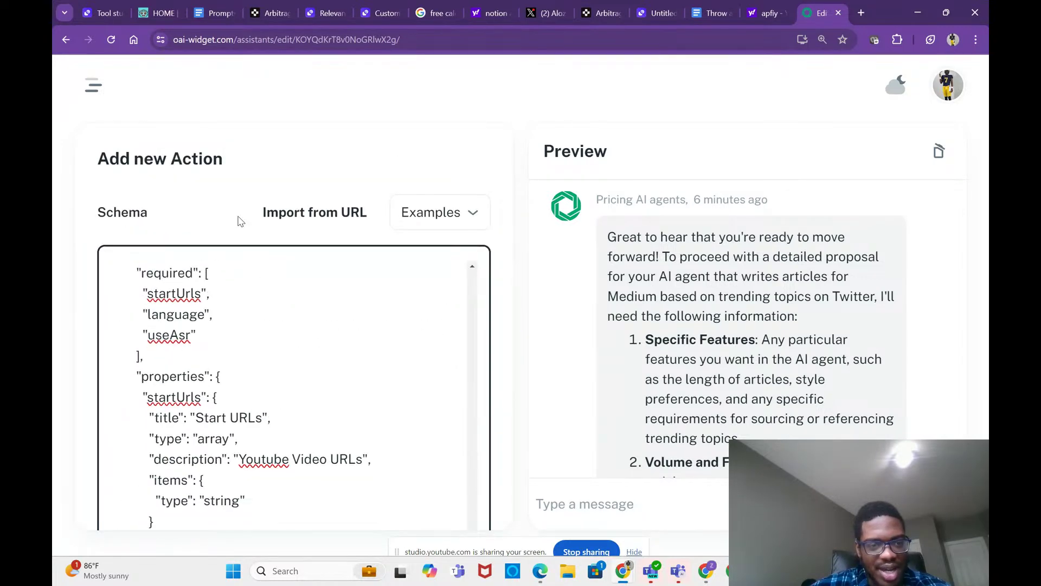
pyautogui.scroll(-8, 240, 215)
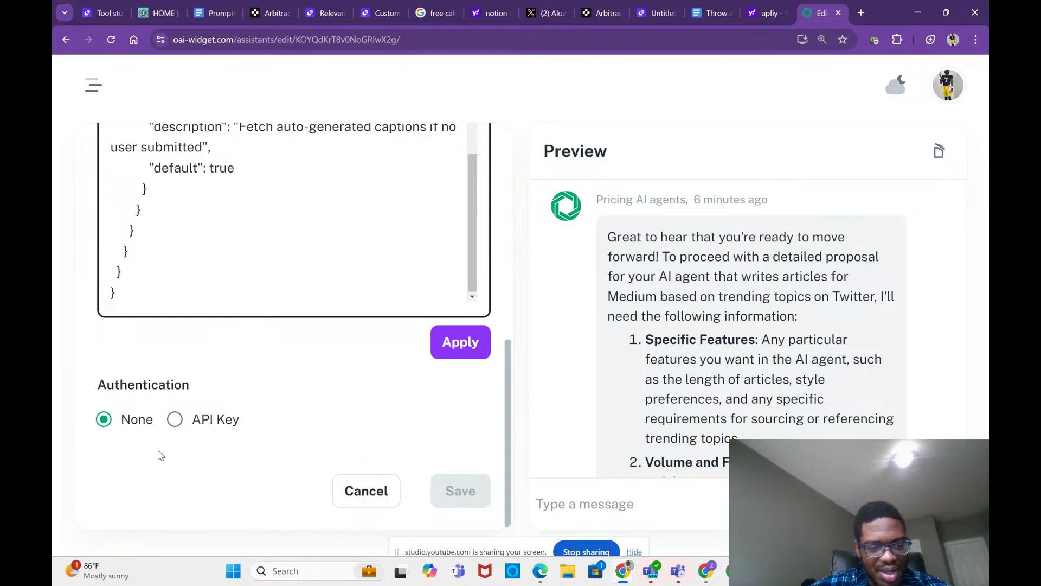
pyautogui.click(175, 420)
pyautogui.scroll(-3, 184, 466)
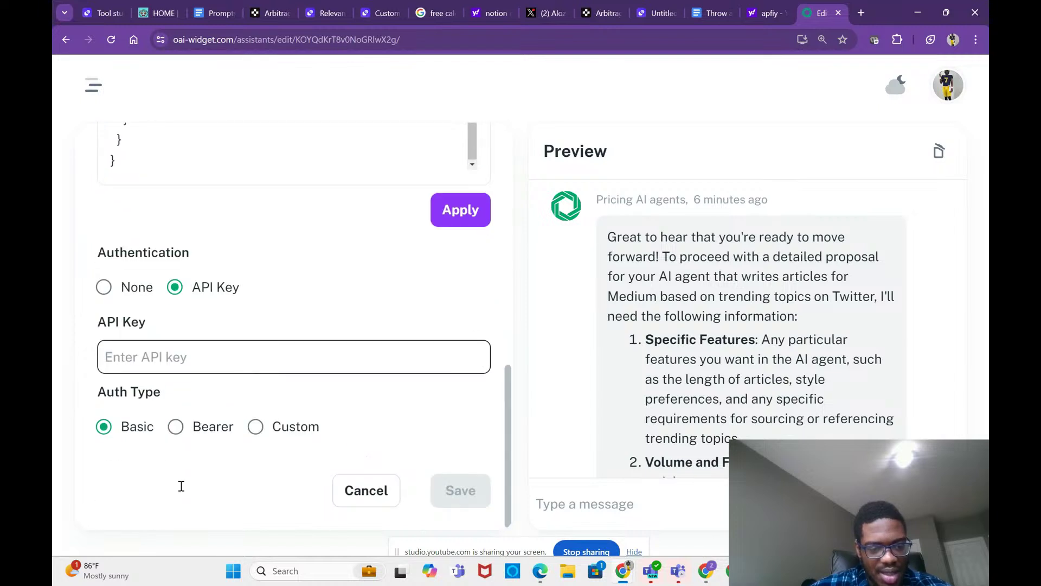
pyautogui.click(182, 437)
pyautogui.moveTo(624, 571)
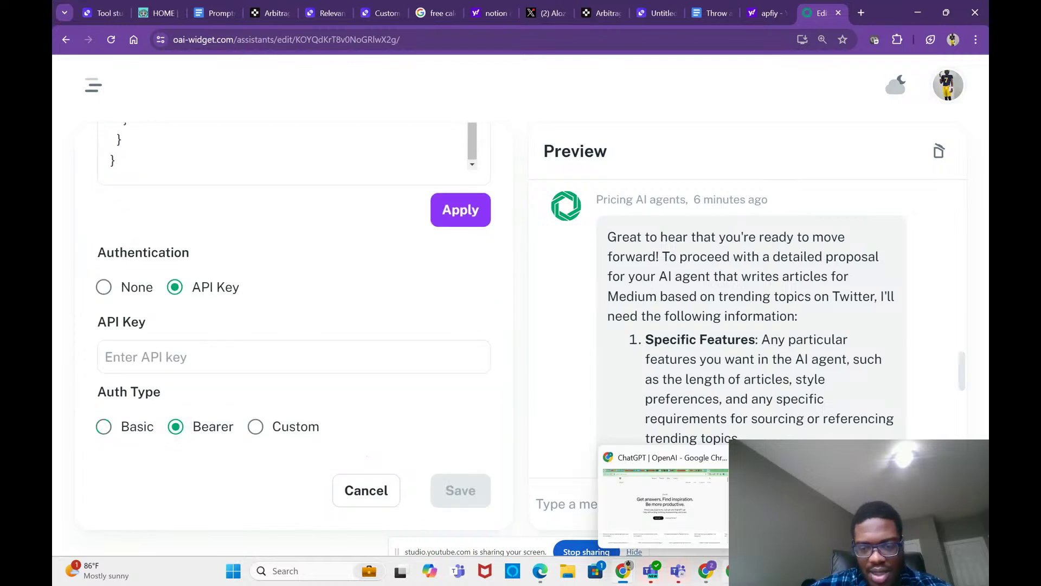
pyautogui.moveTo(705, 571)
pyautogui.click(715, 499)
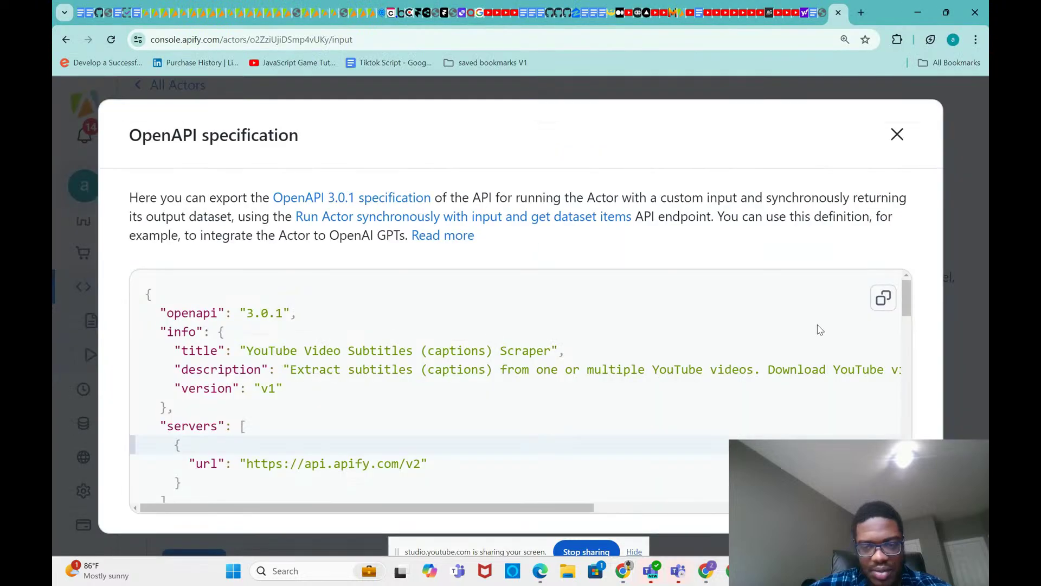
# Step: Copy the default API token from Apify's Integrations settings and return to the action editor
pyautogui.click(972, 194)
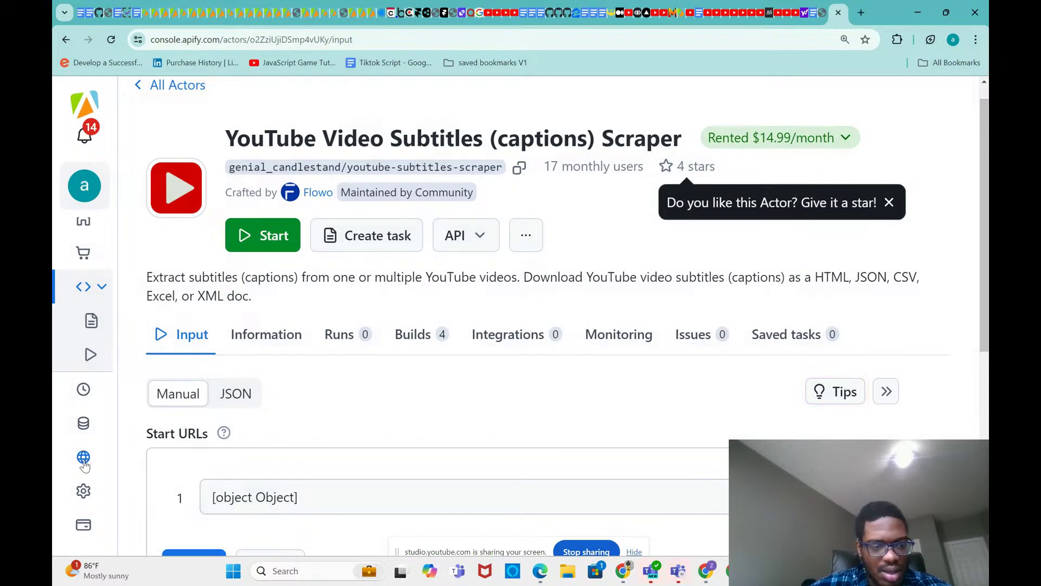
pyautogui.click(83, 490)
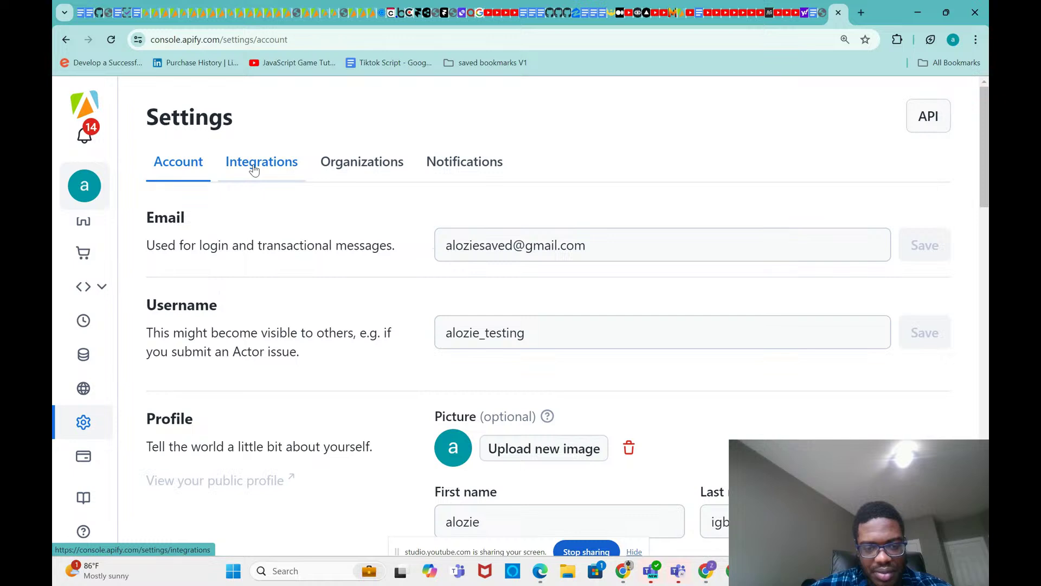
pyautogui.click(276, 164)
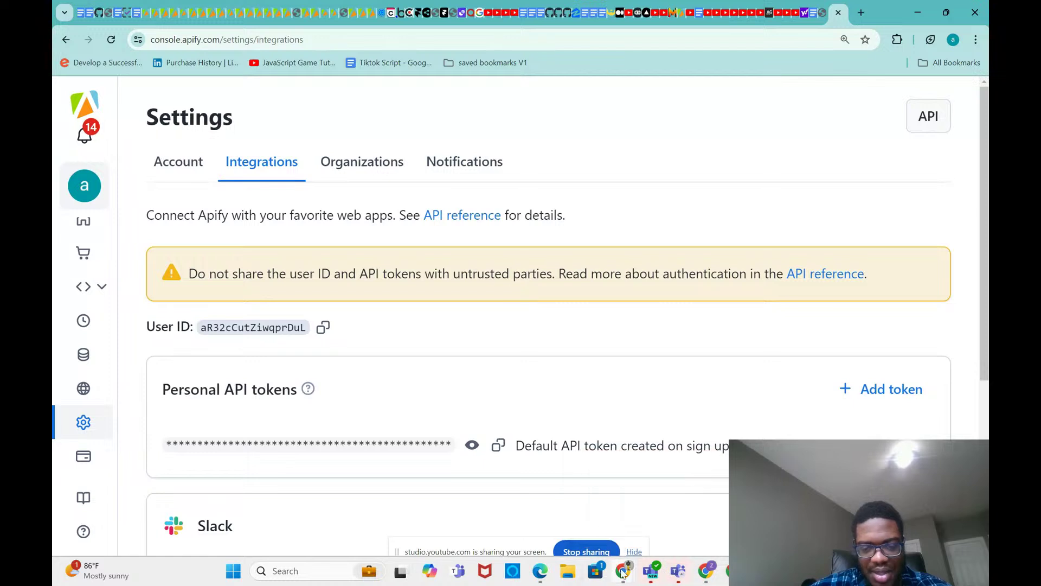
pyautogui.moveTo(623, 572)
pyautogui.click(661, 499)
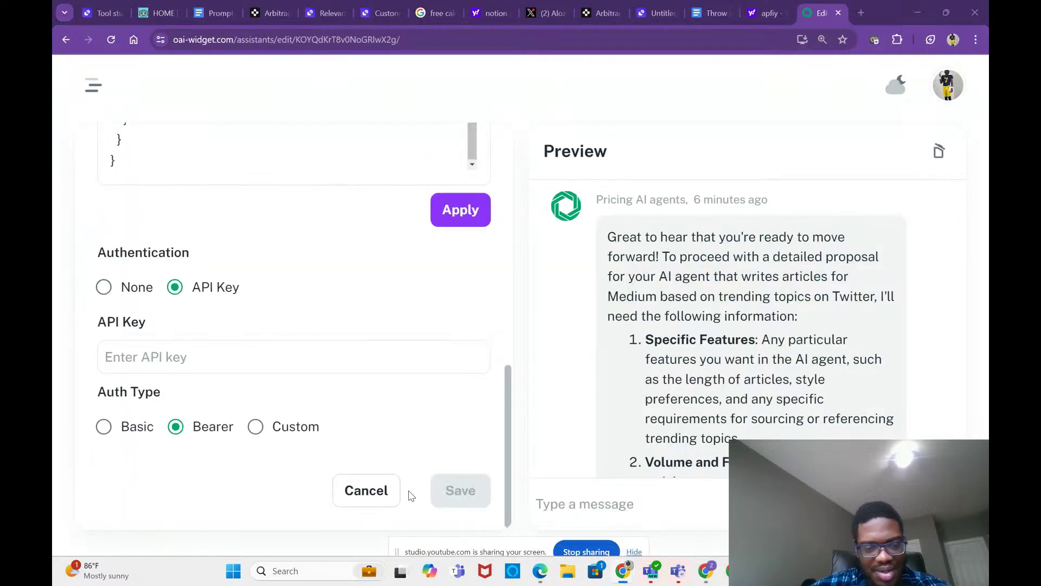
pyautogui.click(243, 370)
# Step: Paste the Apify API token, apply the schema and save the YouTube subtitles action
pyautogui.hotkey('ctrl', 'v')
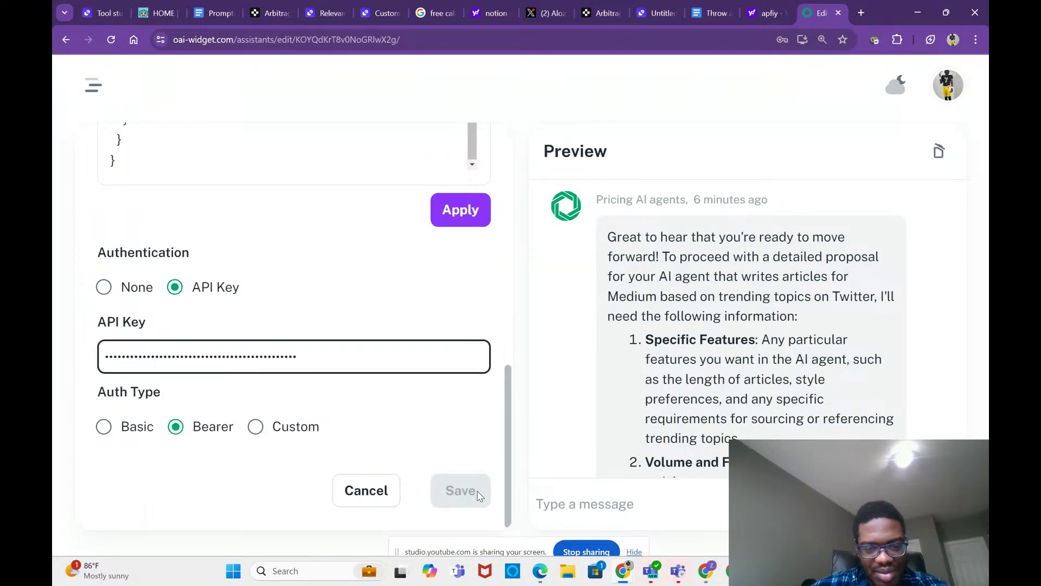
pyautogui.click(445, 215)
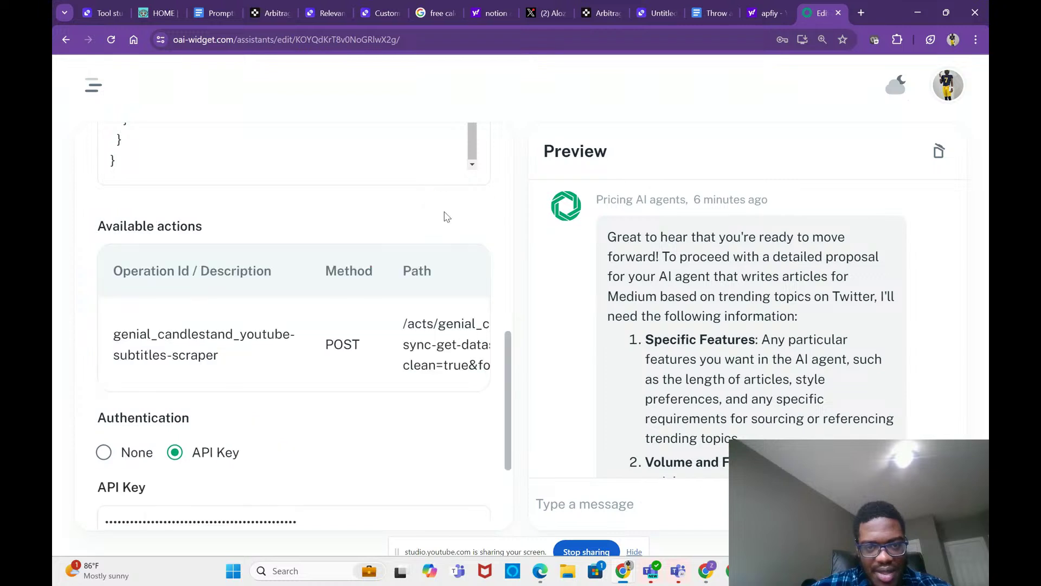
pyautogui.scroll(-3, 464, 405)
pyautogui.click(464, 488)
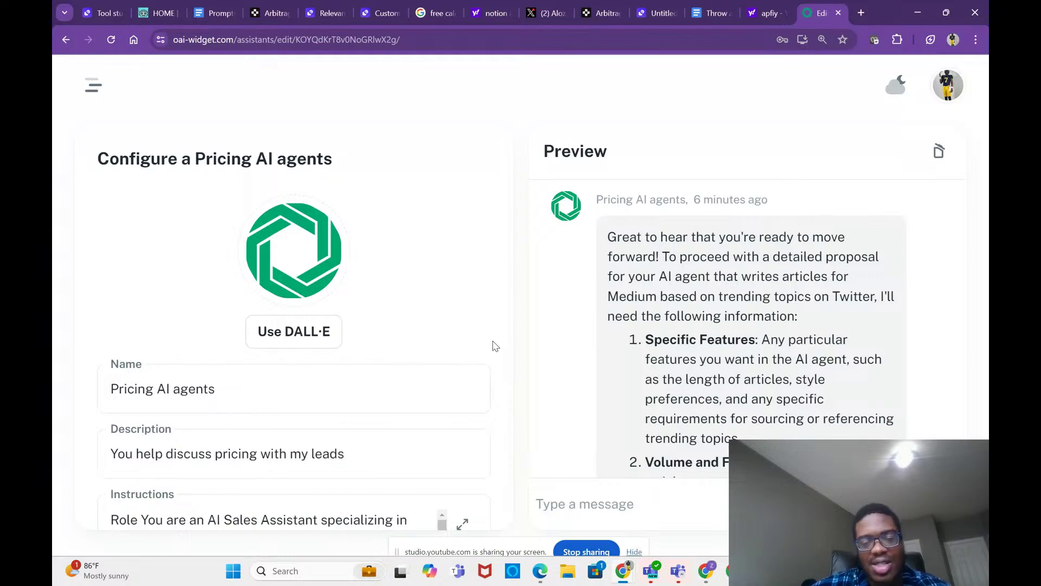
pyautogui.scroll(-10, 494, 345)
pyautogui.scroll(-5, 493, 345)
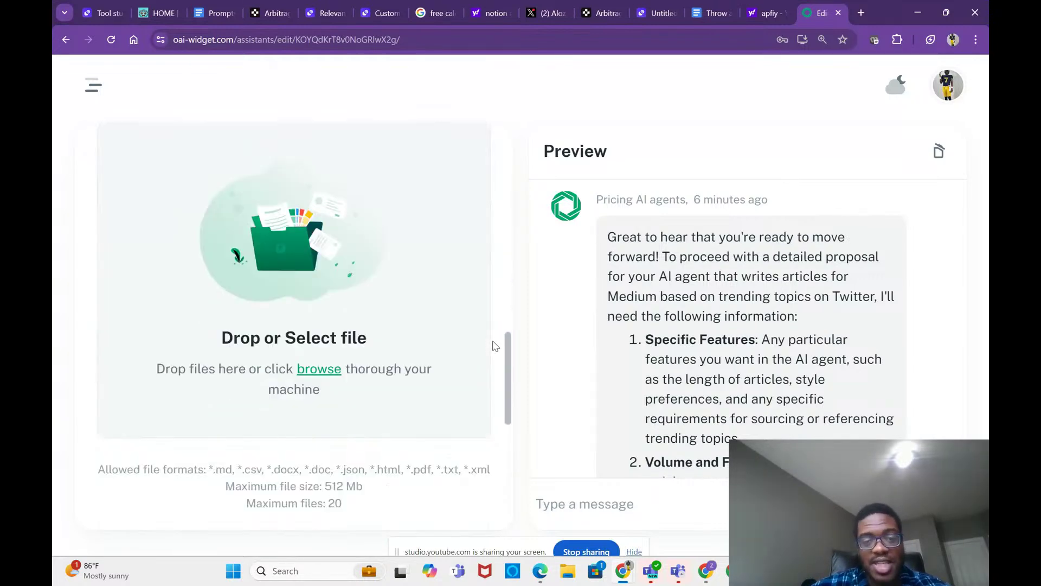
pyautogui.press('super+Tab')
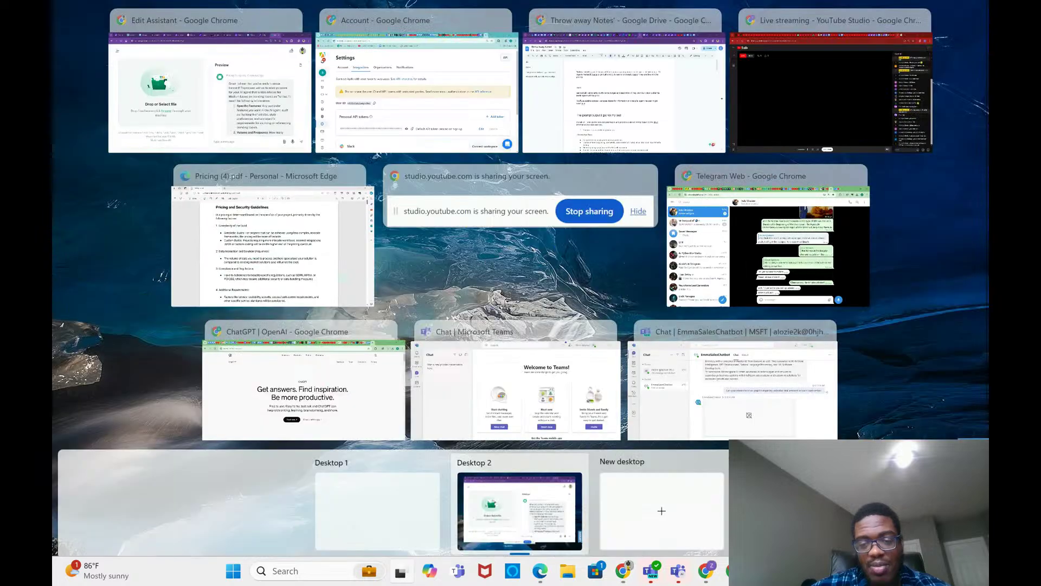
pyautogui.click(562, 517)
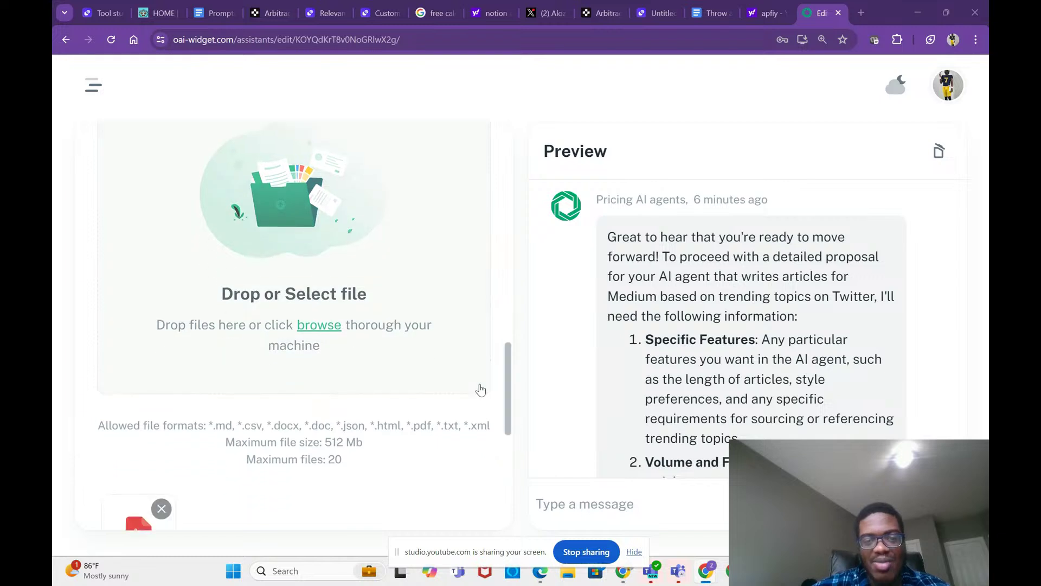
pyautogui.scroll(-3, 481, 389)
pyautogui.scroll(-1, 481, 389)
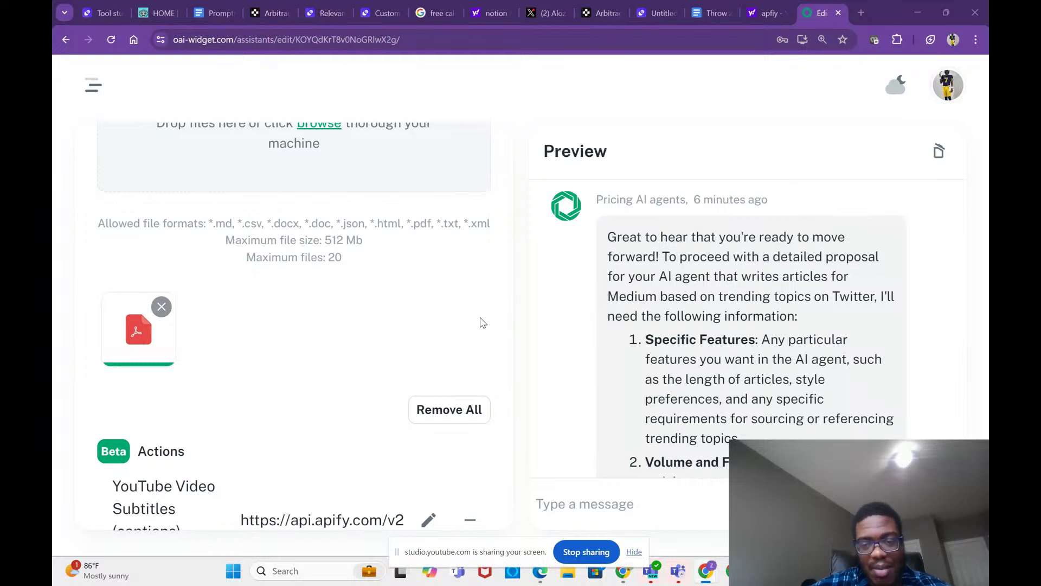
# Step: Search 'chatbase' in a new tab and open Chatbase's pricing page
pyautogui.click(861, 12)
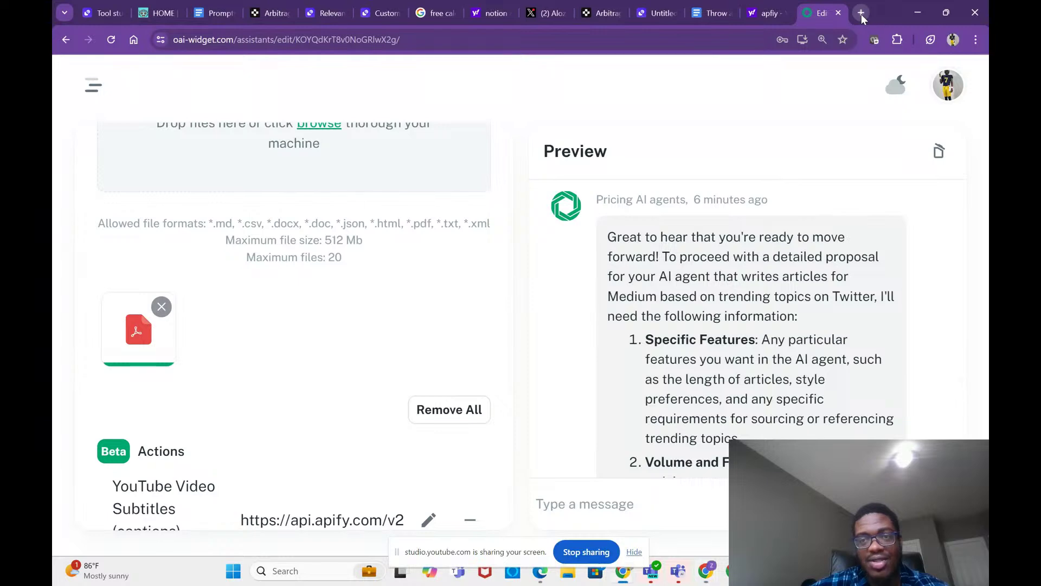
pyautogui.write('chat')
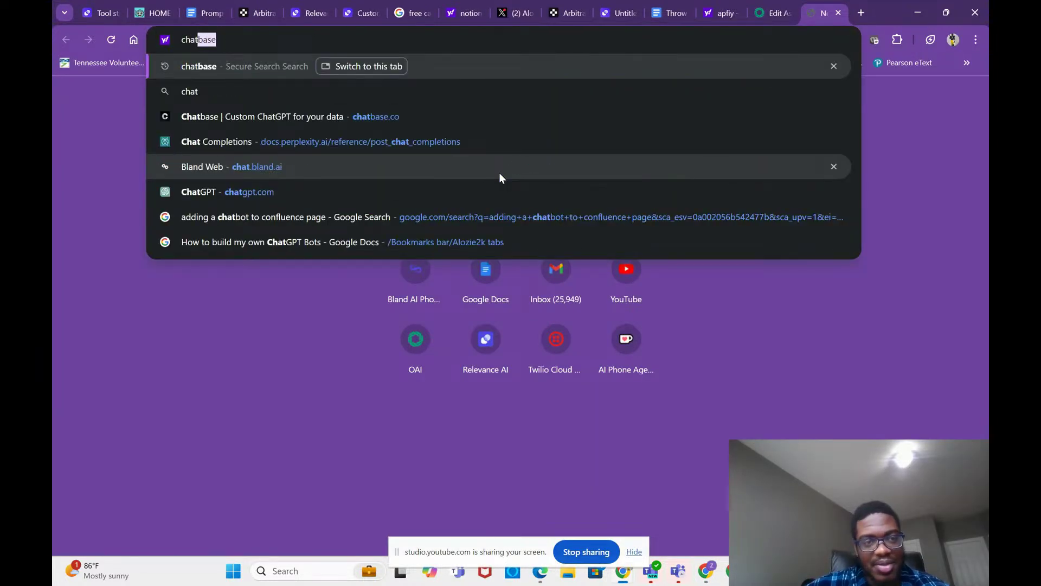
pyautogui.click(242, 67)
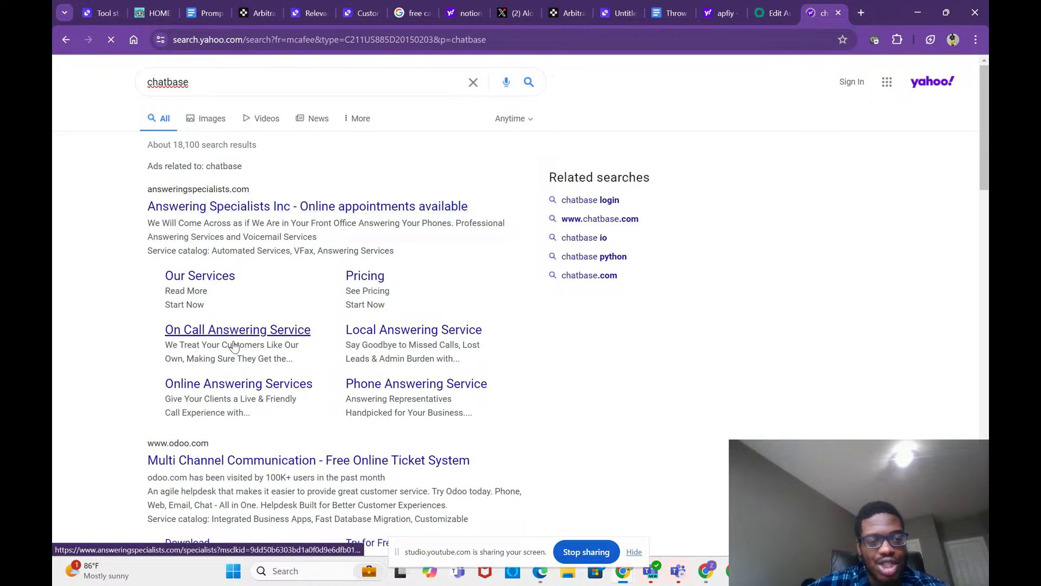
pyautogui.scroll(-2, 234, 346)
pyautogui.scroll(-3, 234, 345)
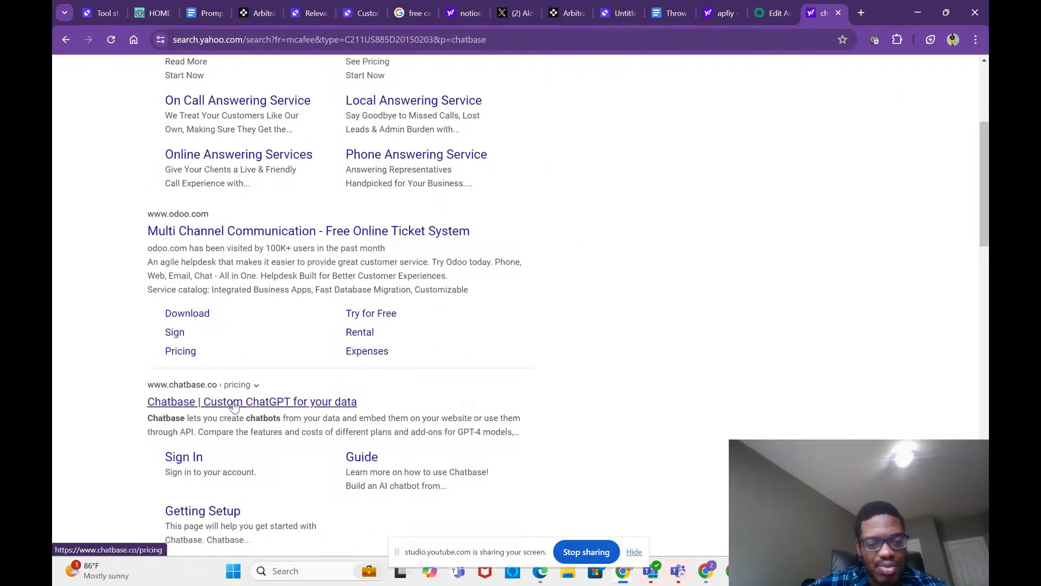
pyautogui.click(236, 407)
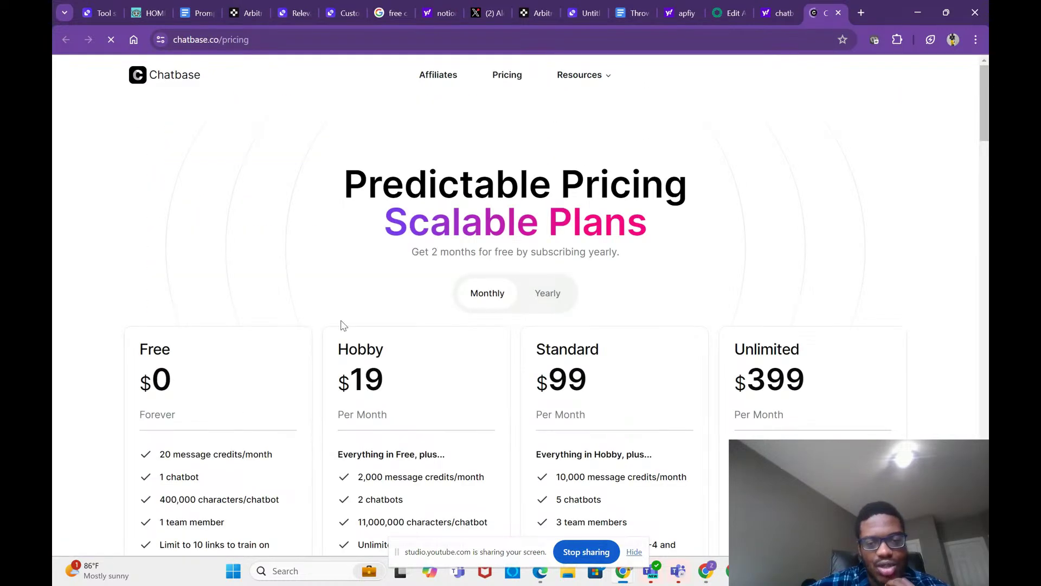
# Step: Review the Free, Hobby $19, Standard $99 and Unlimited $399 plans, then close both tabs
pyautogui.scroll(-3, 343, 324)
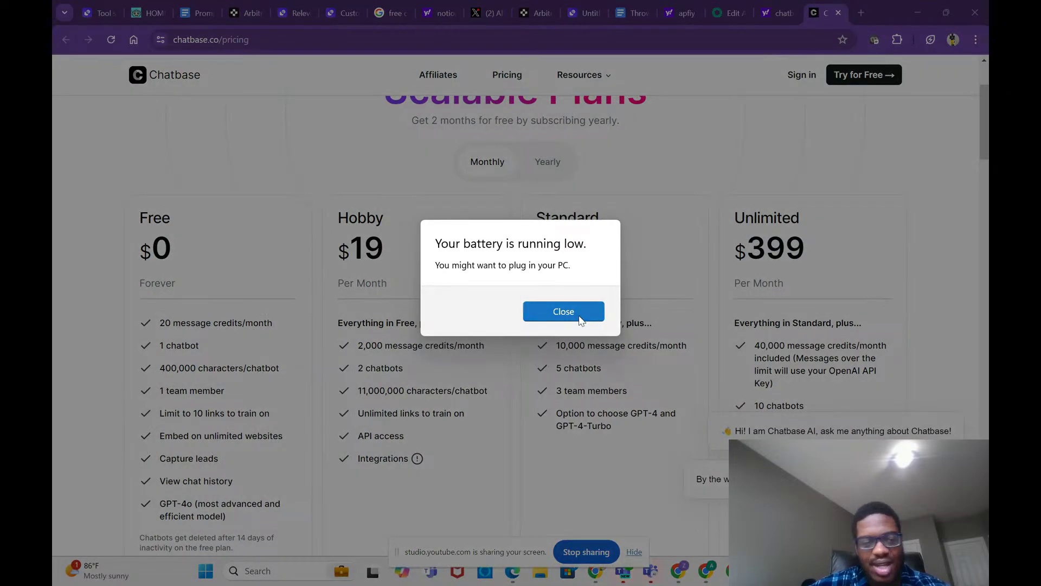
pyautogui.click(580, 318)
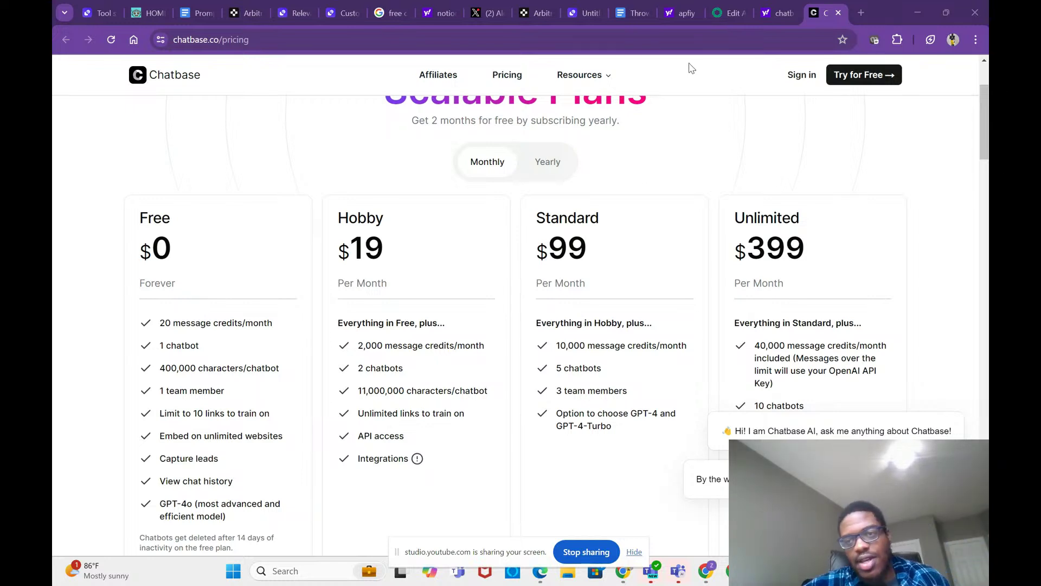
pyautogui.click(826, 10)
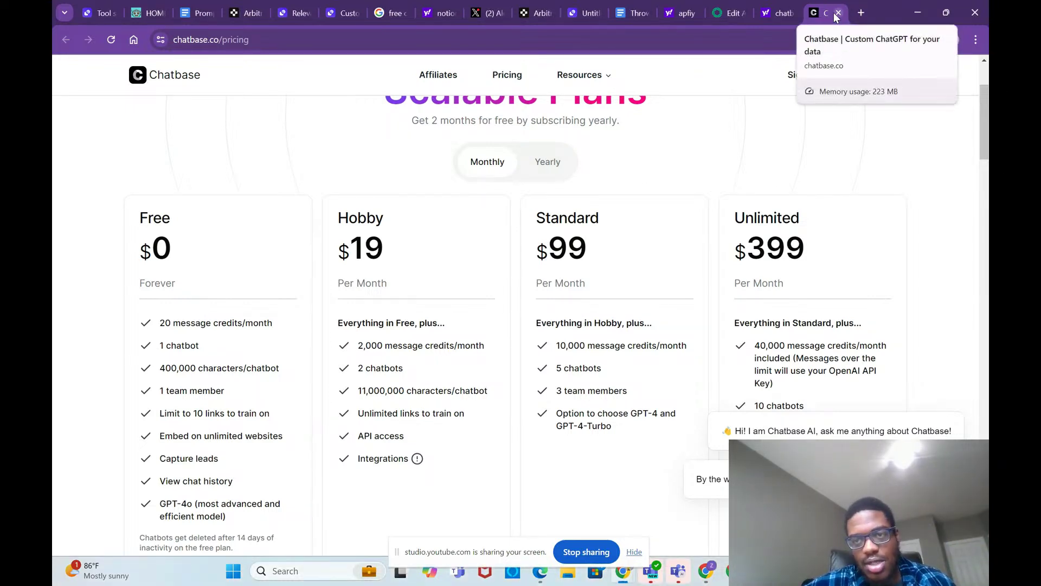
pyautogui.click(836, 15)
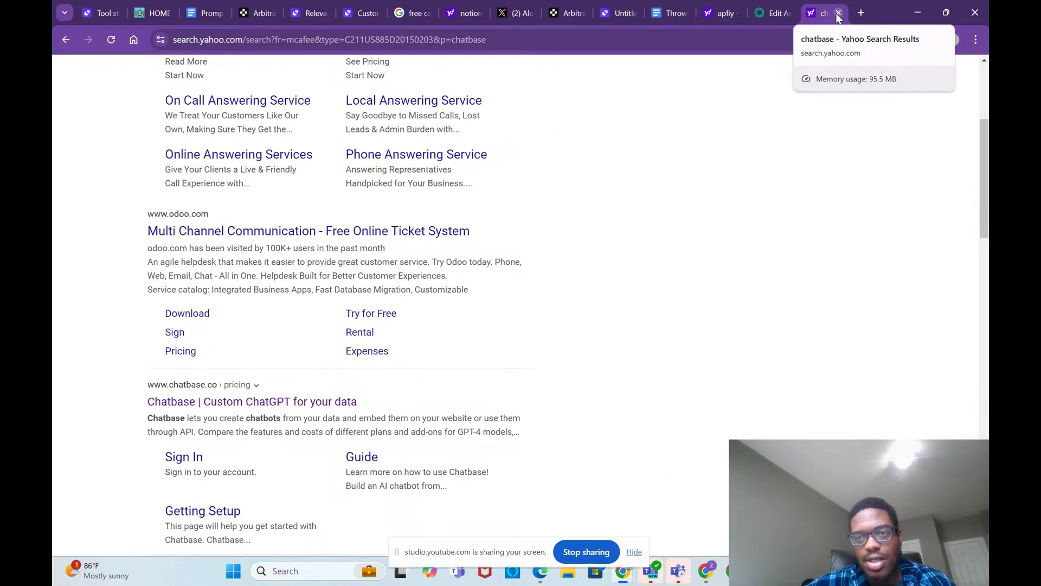
pyautogui.click(837, 14)
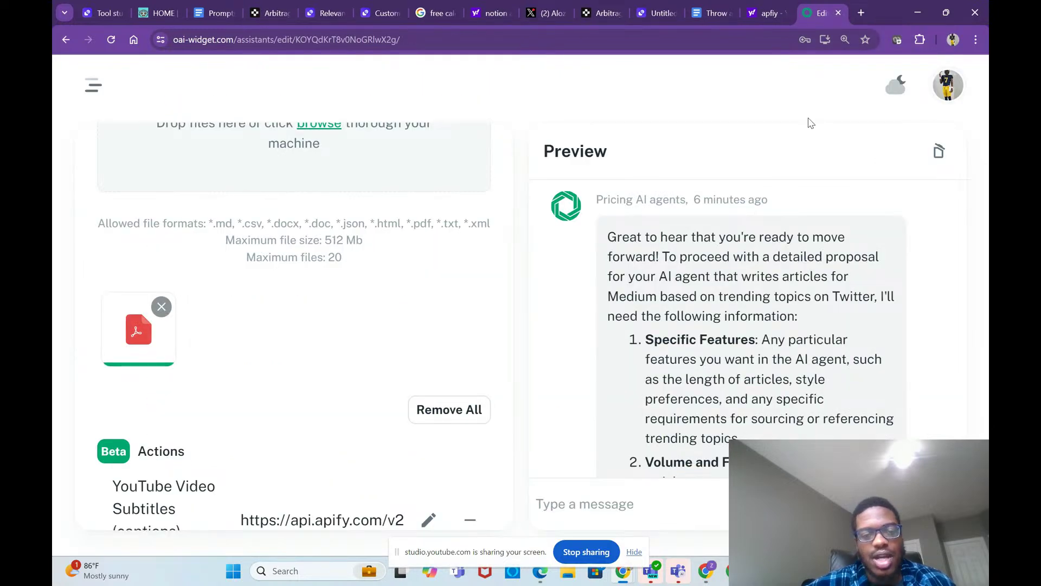
# Step: Scroll up the assistant settings and check the YouTube Studio livestream window
pyautogui.scroll(2, 458, 224)
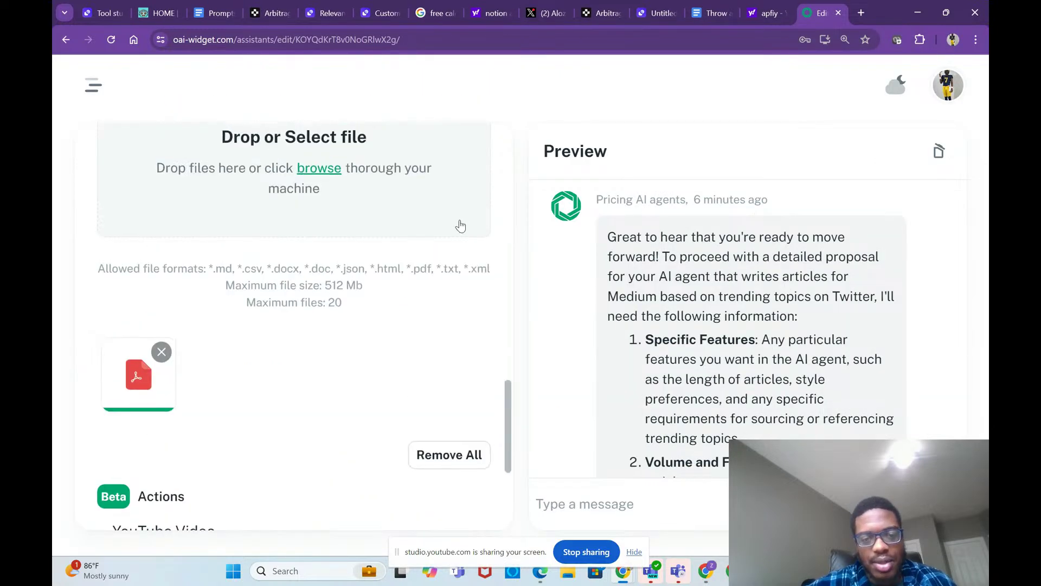
pyautogui.scroll(12, 461, 224)
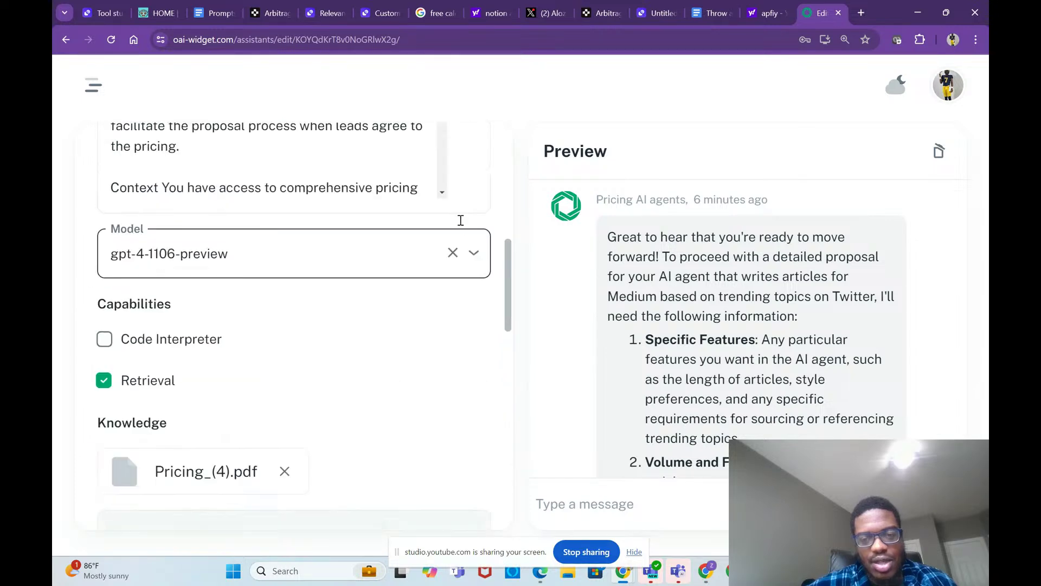
pyautogui.scroll(3, 461, 220)
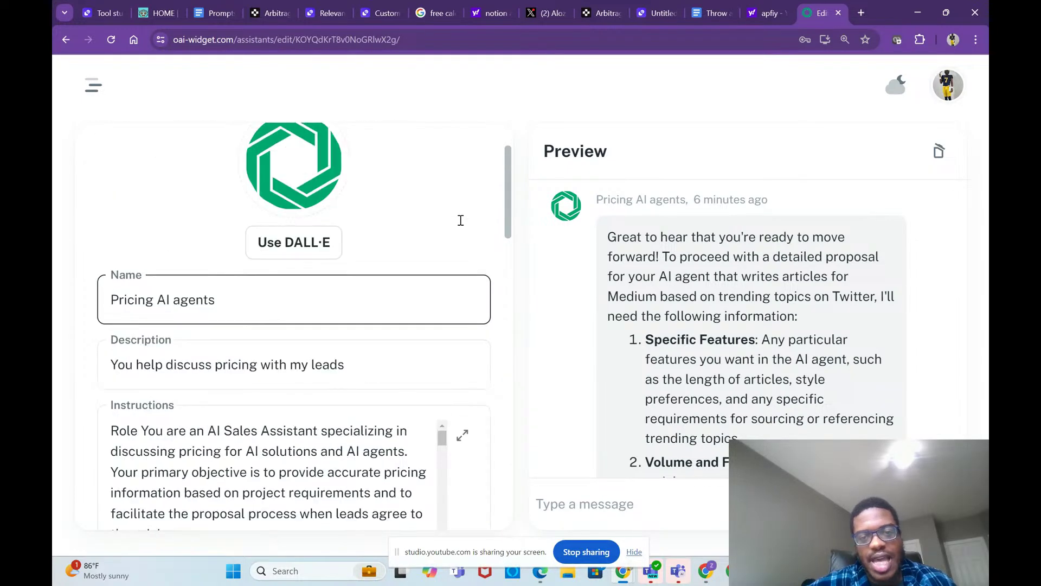
pyautogui.scroll(1, 461, 220)
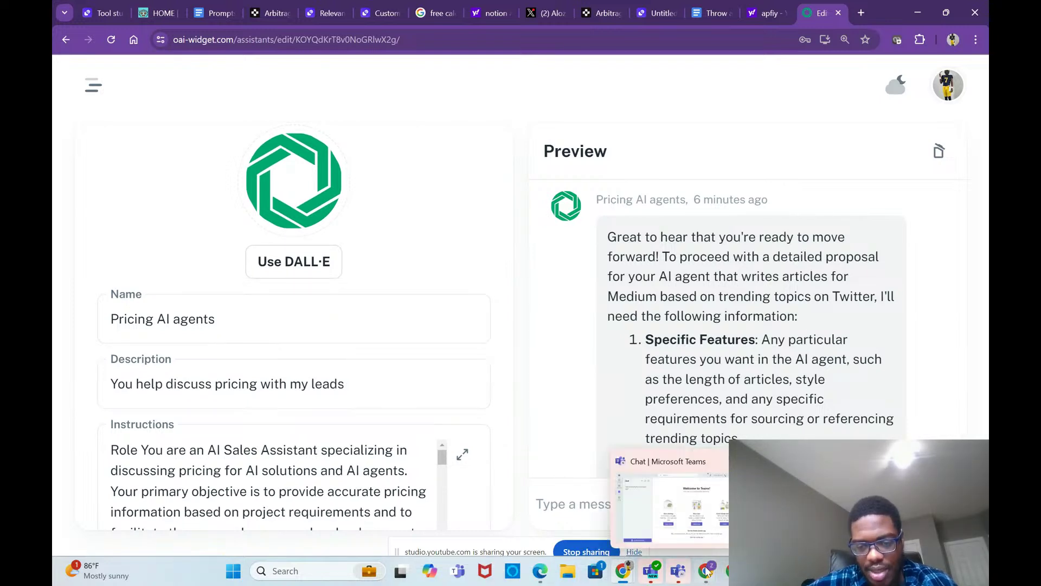
pyautogui.click(656, 491)
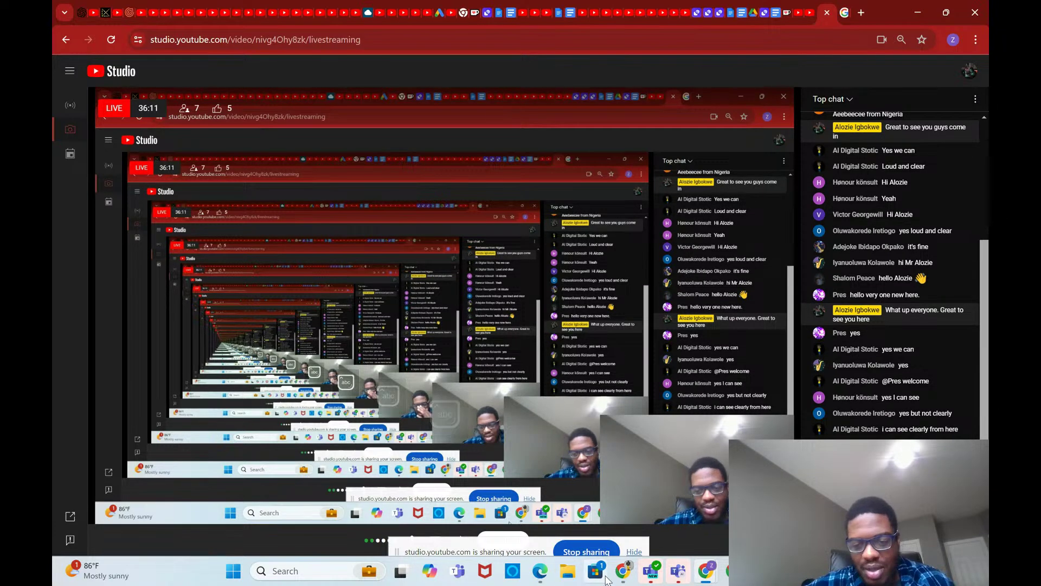
pyautogui.moveTo(624, 572)
pyautogui.moveTo(614, 513)
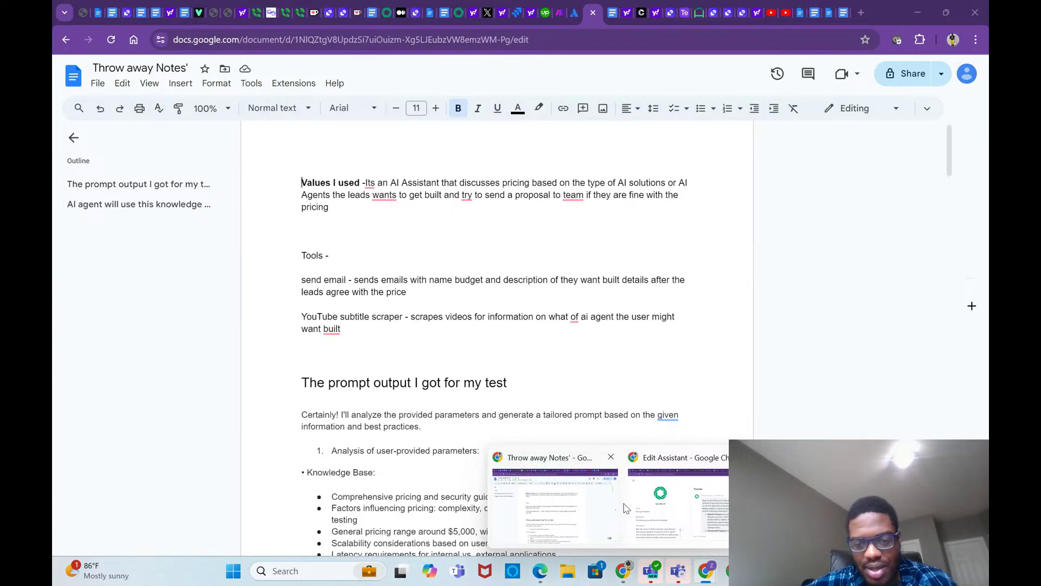
pyautogui.click(657, 505)
# Step: Scroll to the bottom of the Pricing AI agents form and save the assistant
pyautogui.scroll(-3, 458, 332)
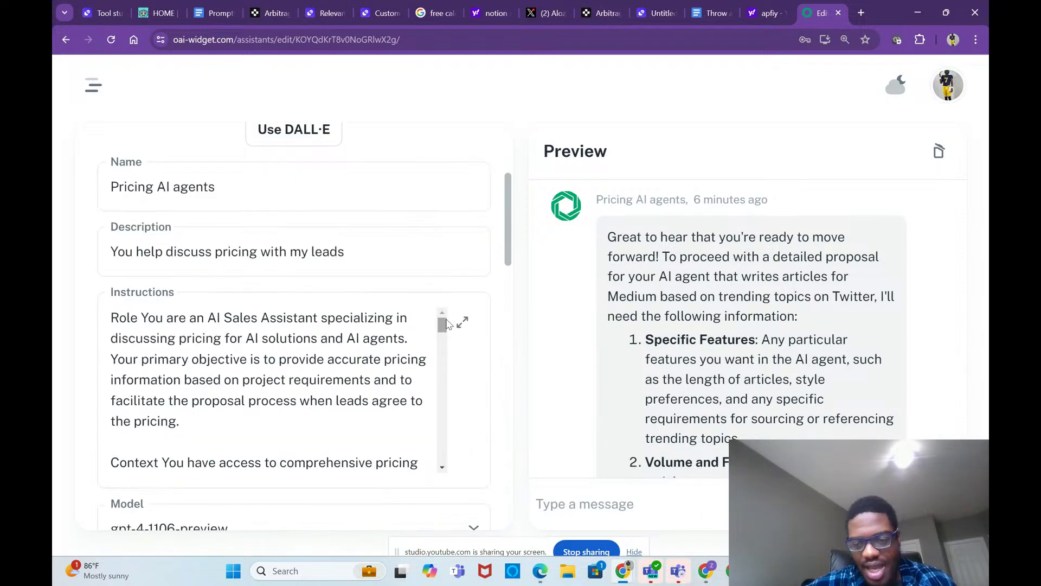
pyautogui.scroll(-8, 458, 332)
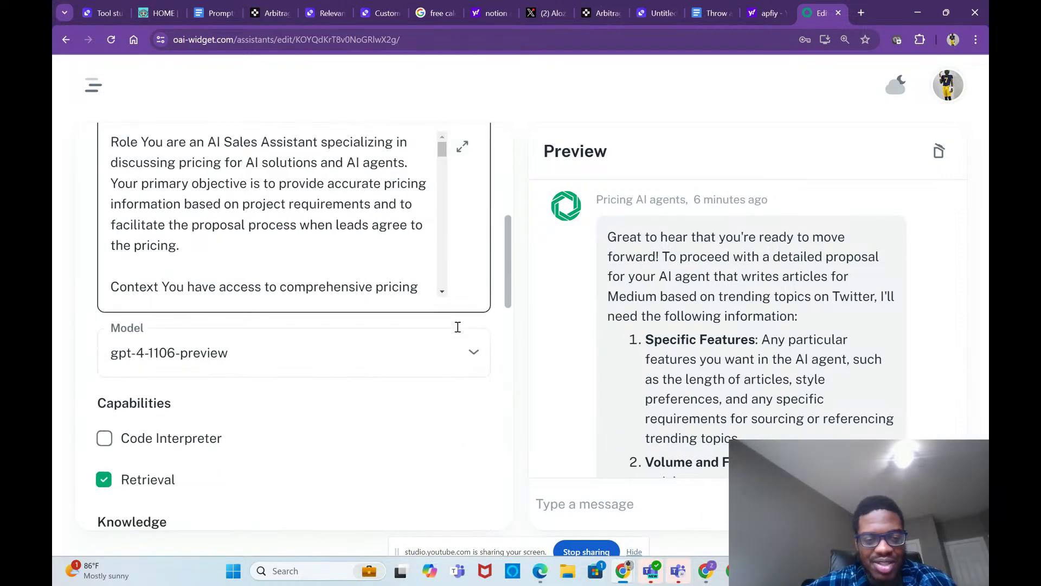
pyautogui.scroll(2, 458, 332)
pyautogui.scroll(-8, 458, 330)
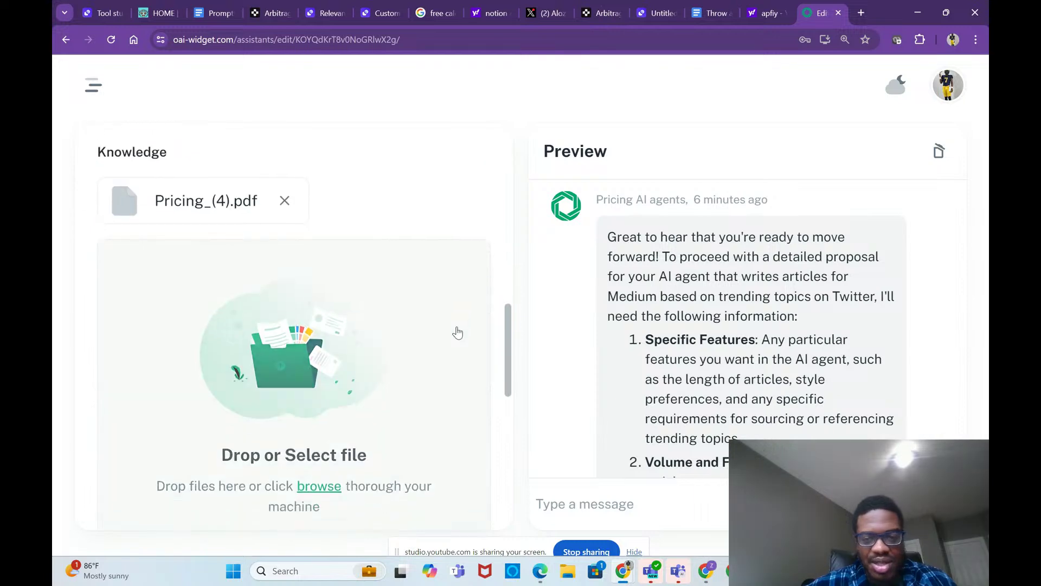
pyautogui.scroll(-5, 460, 446)
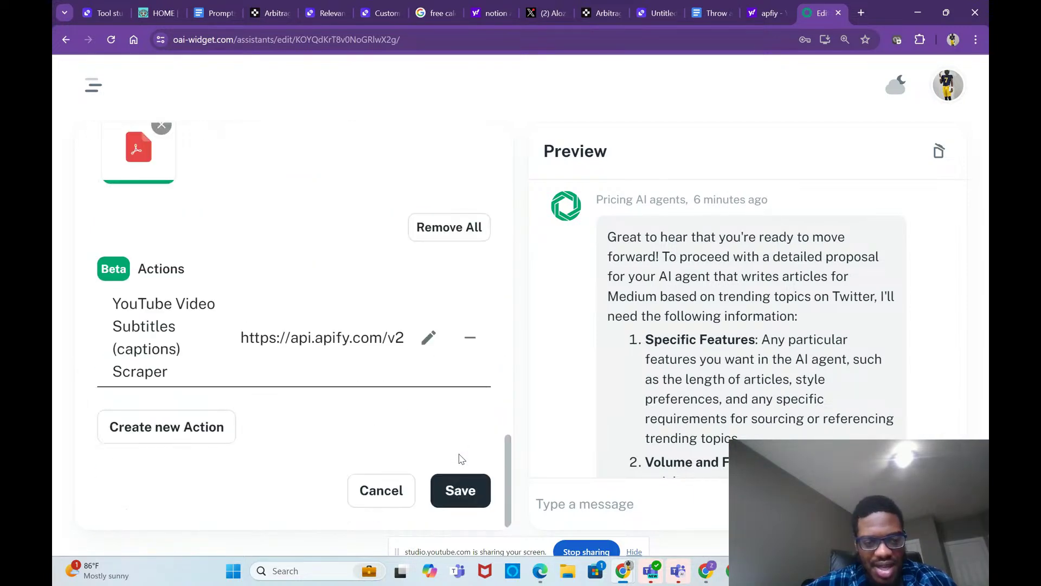
pyautogui.click(460, 494)
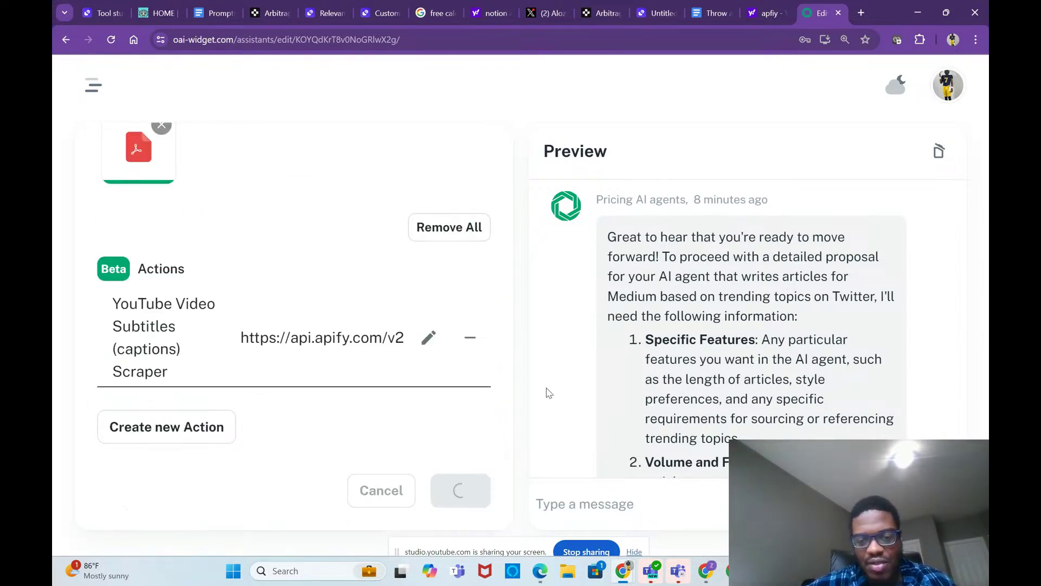
pyautogui.click(862, 12)
# Step: Go to YouTube and search for 'jason ai'
pyautogui.write('youtube.com/watch?v=KFyKuQ1IE-Q')
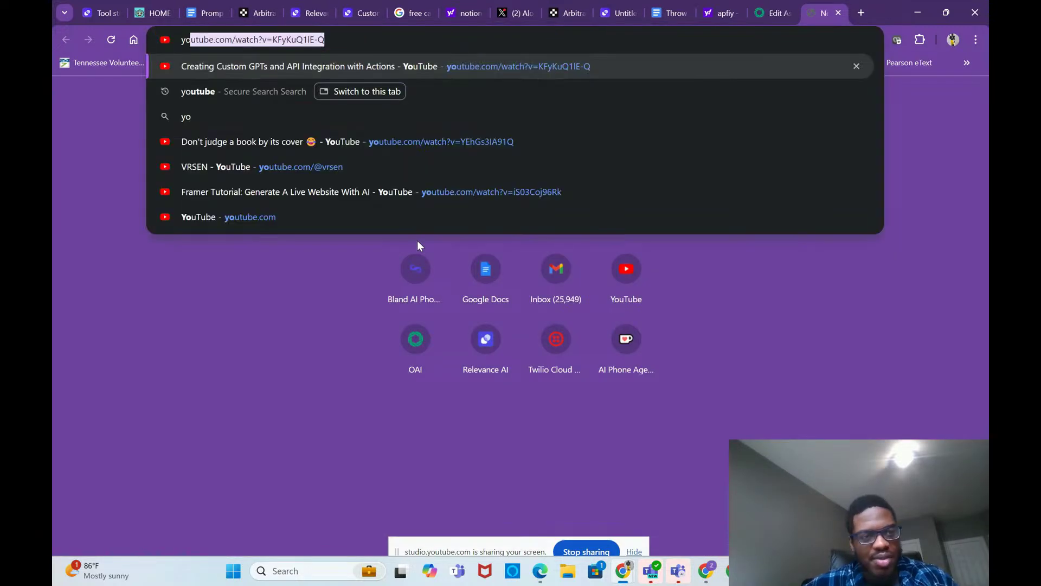
pyautogui.click(244, 87)
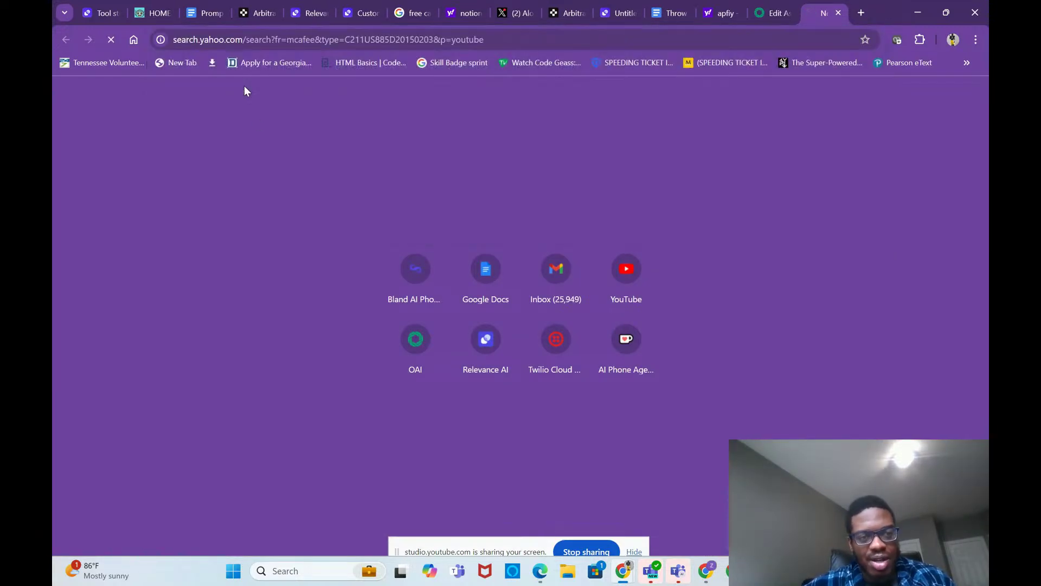
pyautogui.click(171, 185)
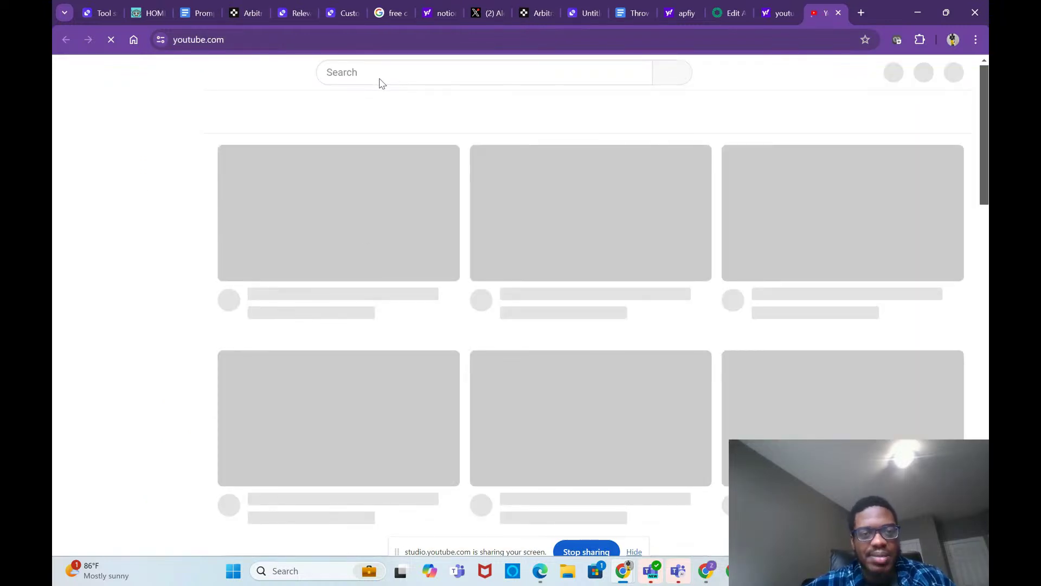
pyautogui.click(380, 77)
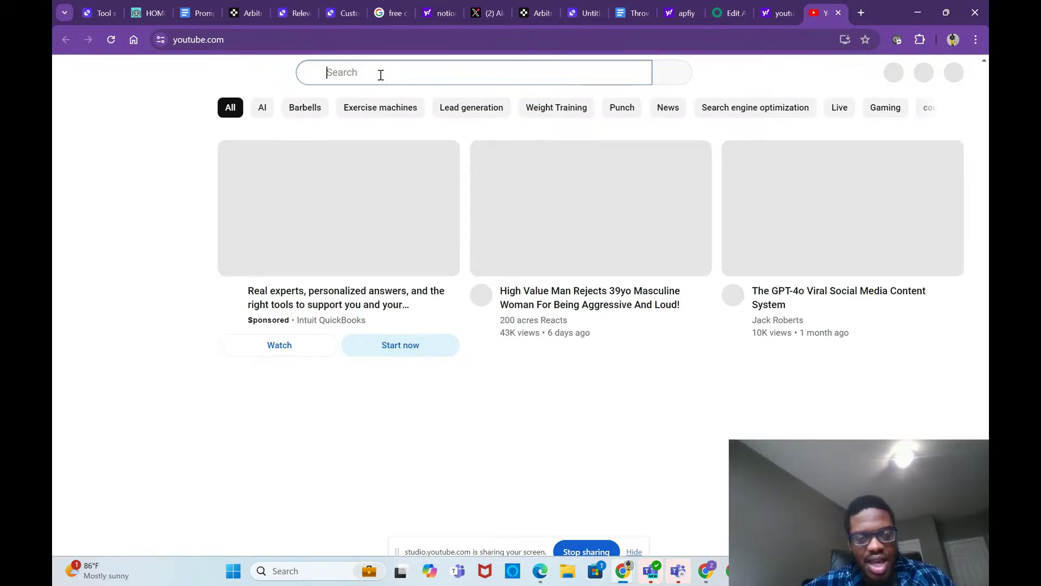
pyautogui.write('jaso')
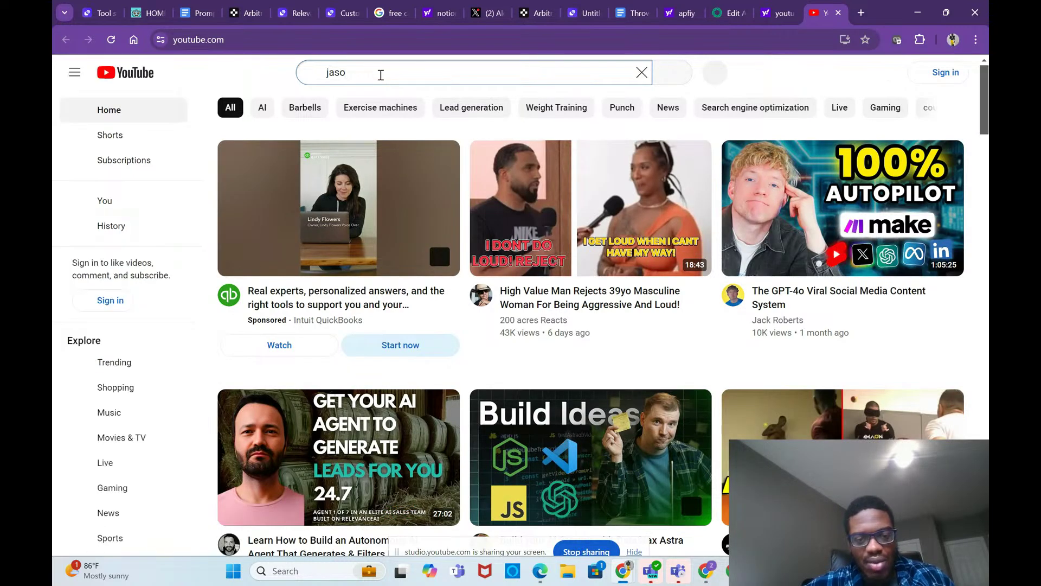
pyautogui.write('n ai')
pyautogui.press('Return')
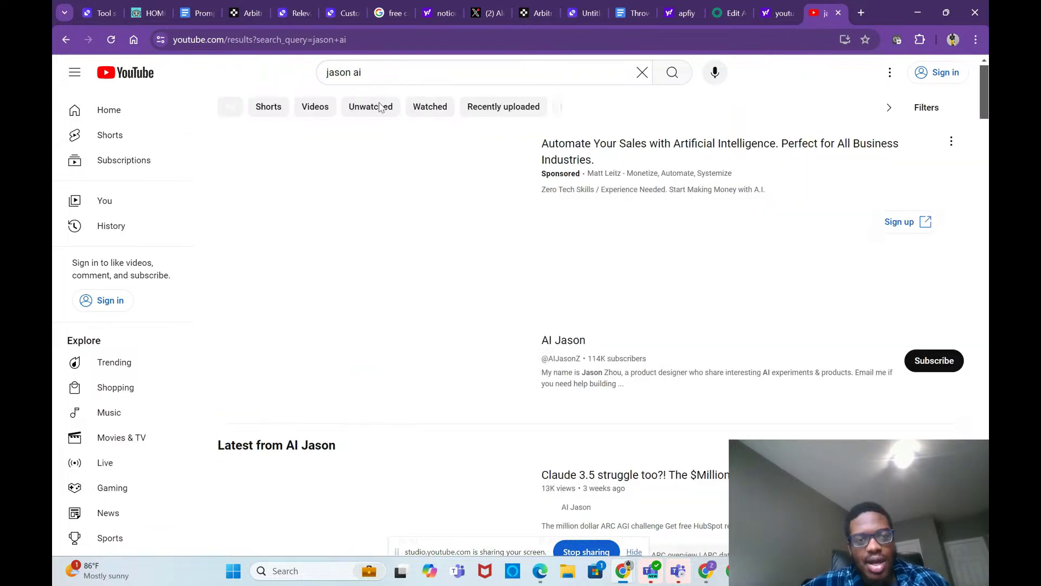
# Step: Open and pause the sponsored result, then go to the AI Jason channel's videos list
pyautogui.click(522, 287)
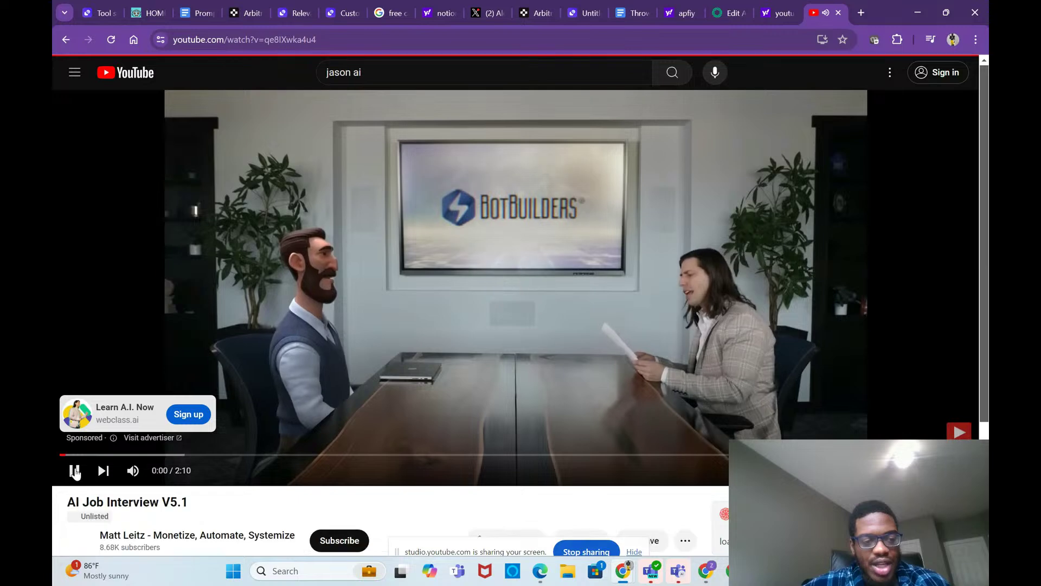
pyautogui.click(75, 470)
pyautogui.click(66, 39)
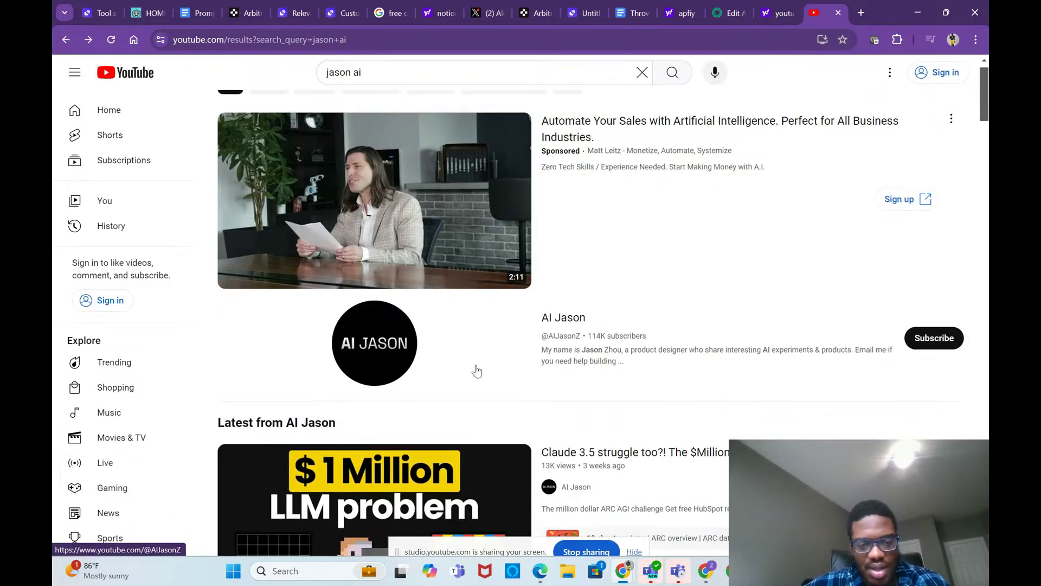
pyautogui.click(572, 493)
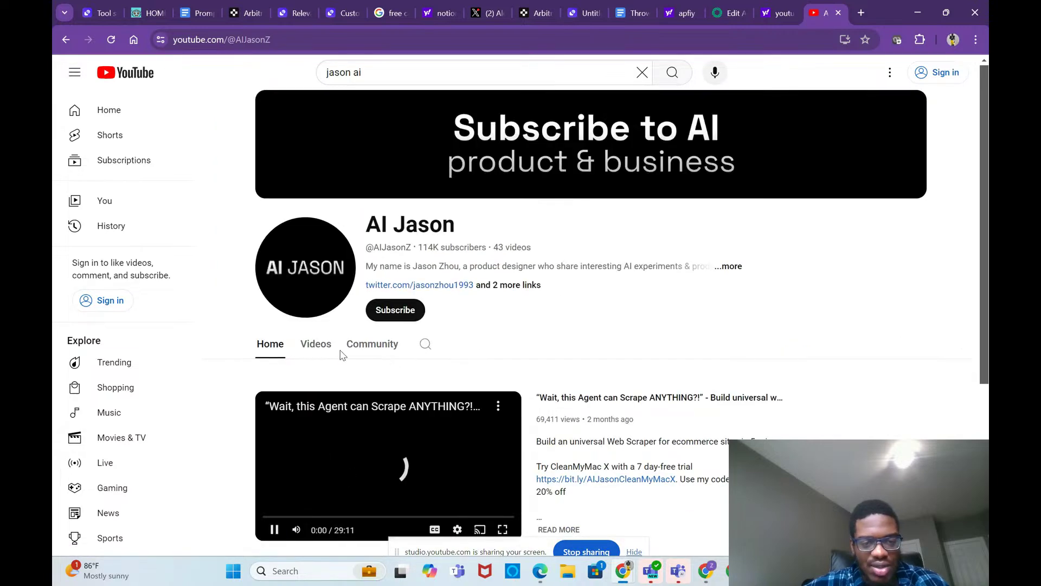
pyautogui.click(325, 353)
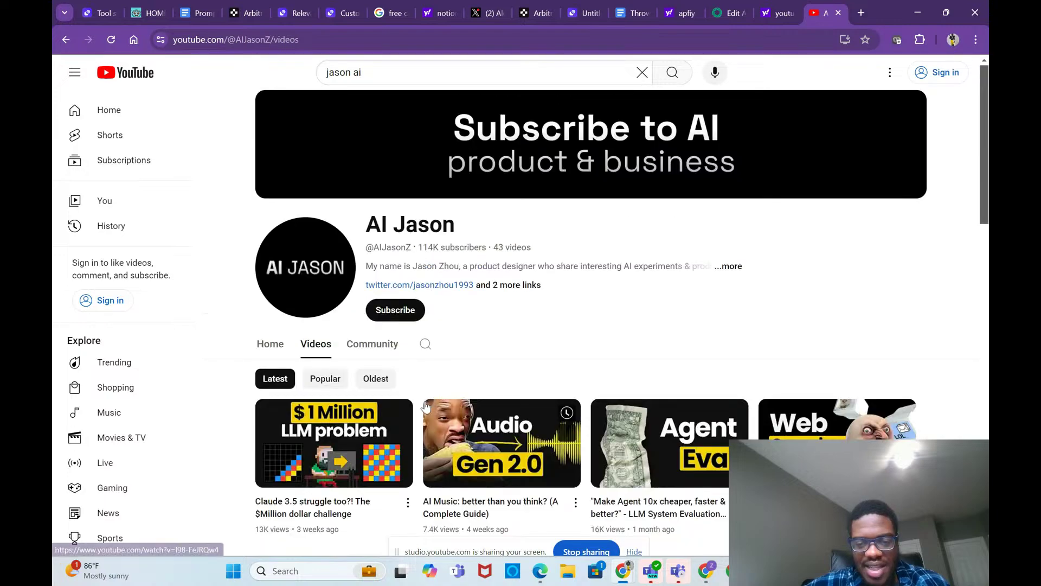
# Step: Copy the share link of the 'Virtual clothing try-on agent' video
pyautogui.scroll(-1, 425, 407)
pyautogui.scroll(-2, 425, 407)
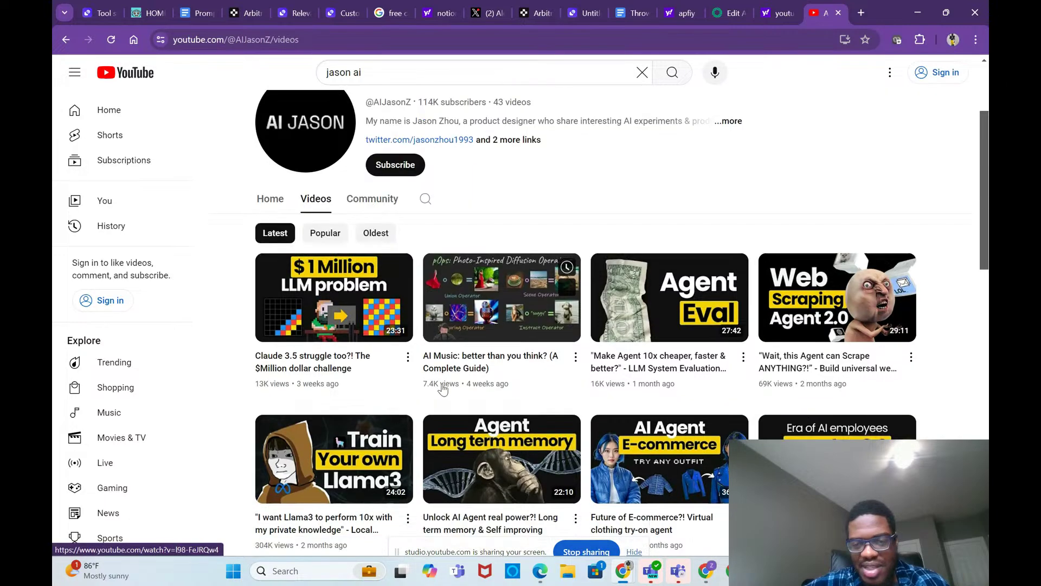
pyautogui.scroll(-10, 613, 418)
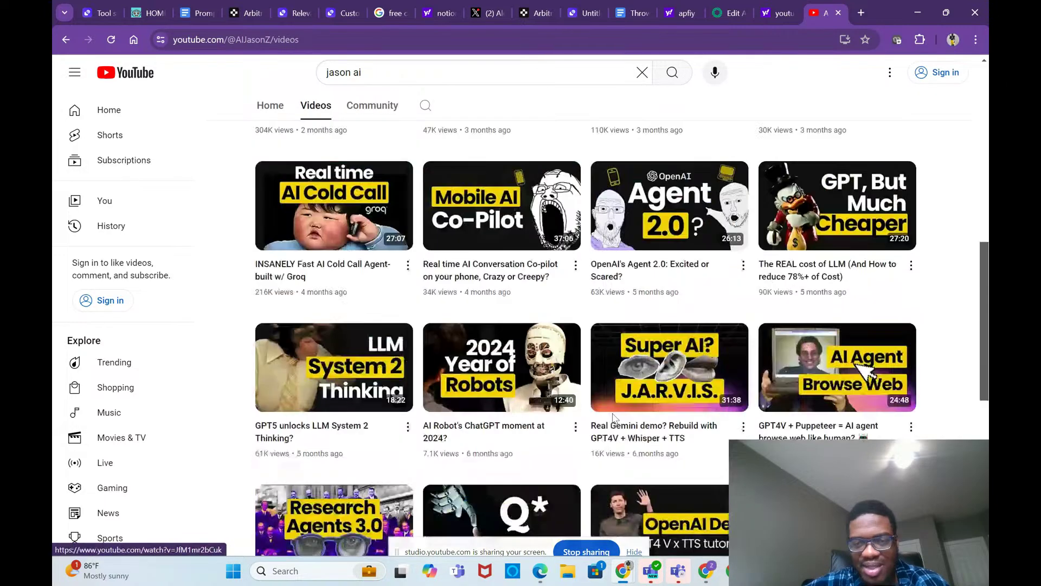
pyautogui.scroll(-1, 613, 412)
pyautogui.scroll(7, 613, 414)
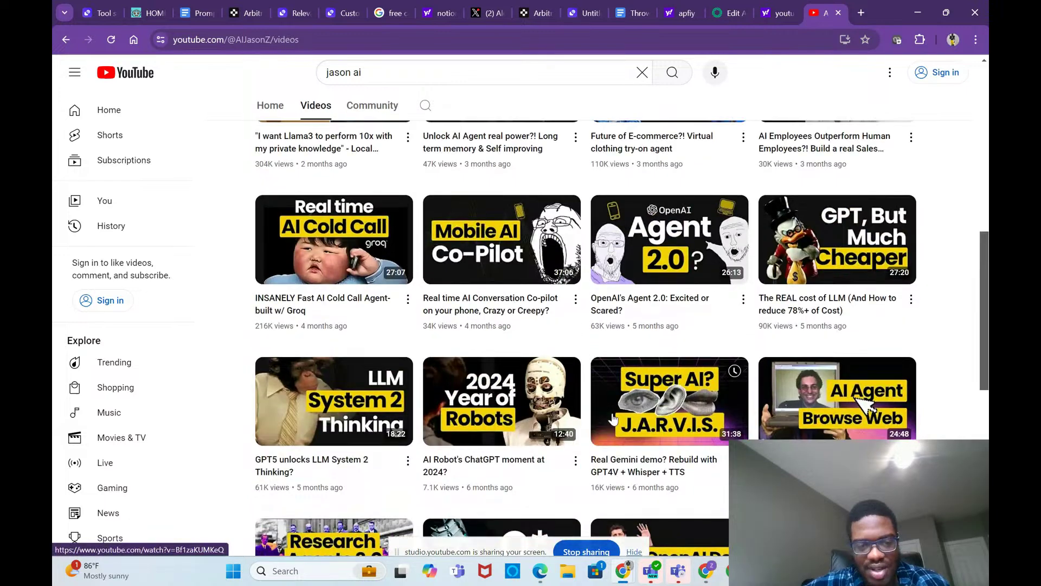
pyautogui.scroll(2, 614, 417)
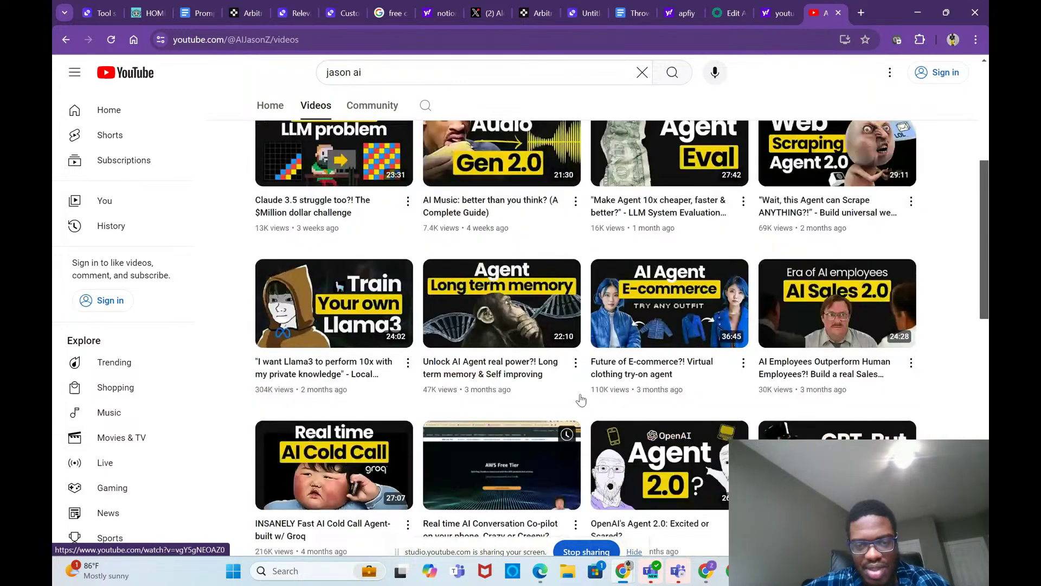
pyautogui.scroll(-1, 618, 399)
pyautogui.scroll(1, 618, 396)
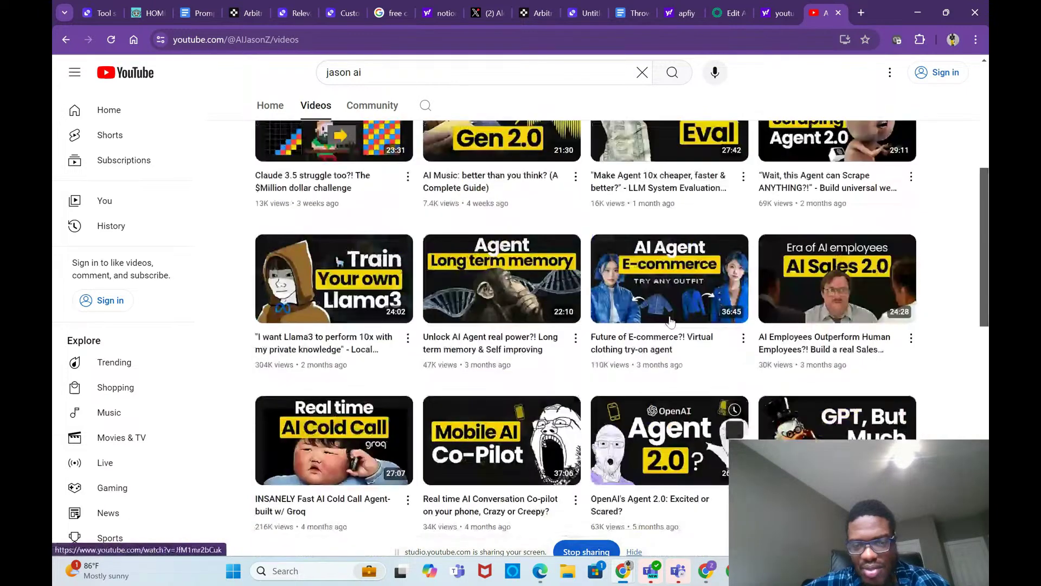
pyautogui.click(743, 338)
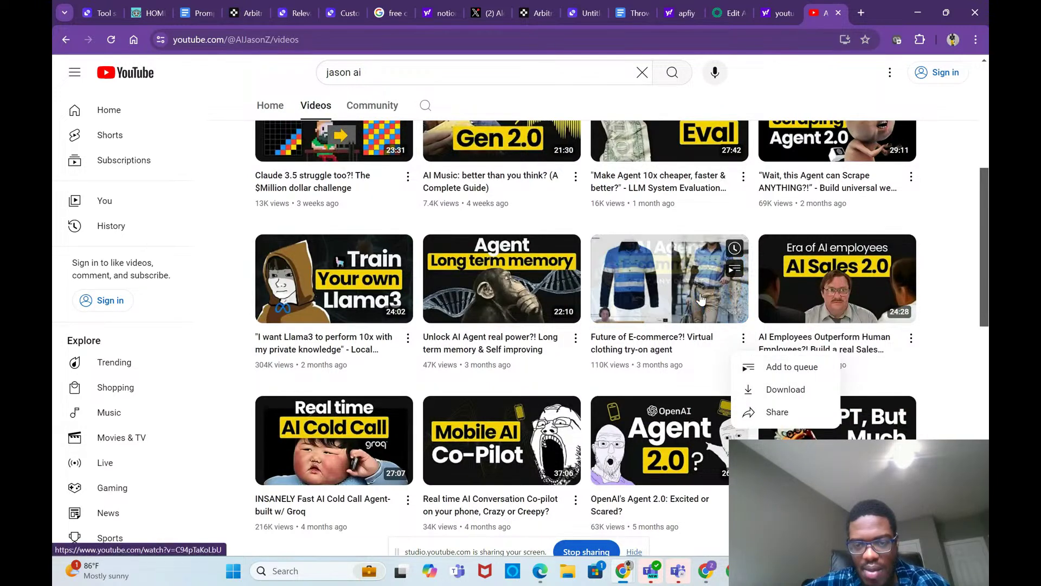
pyautogui.click(768, 394)
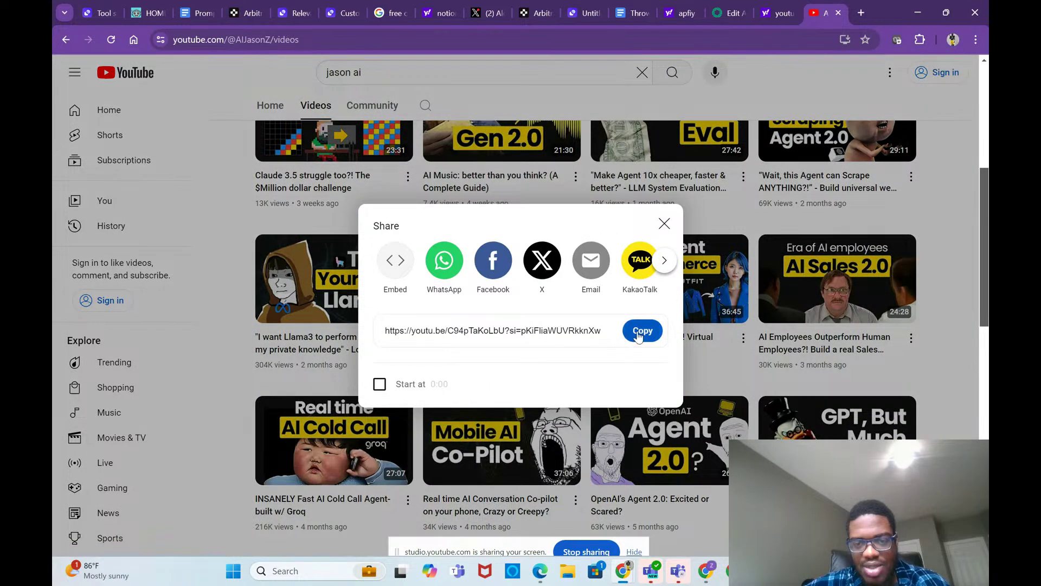
pyautogui.click(638, 332)
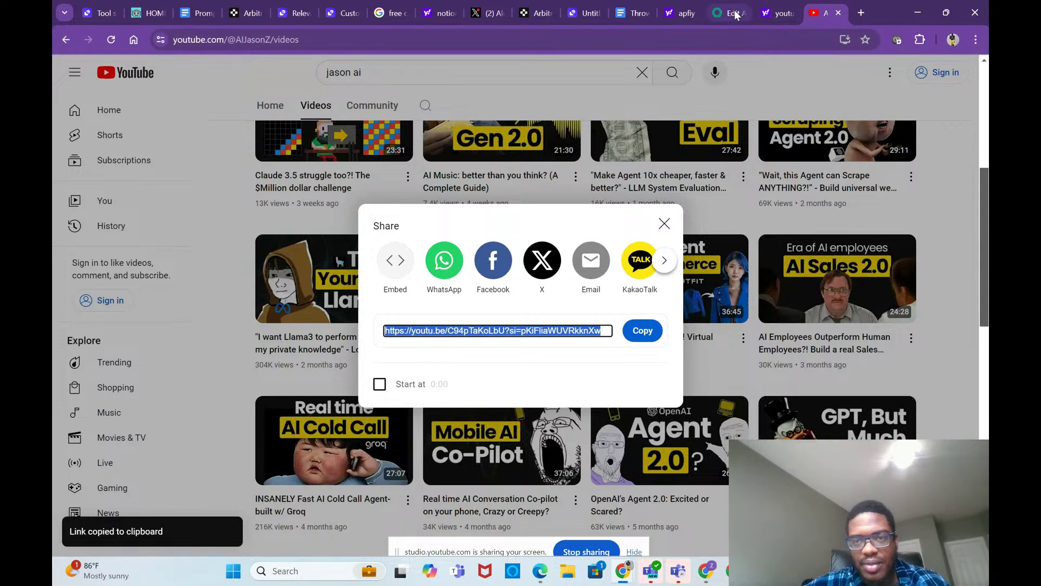
pyautogui.click(737, 14)
# Step: Save the Pricing AI agents assistant's current settings
pyautogui.click(653, 507)
pyautogui.write('h')
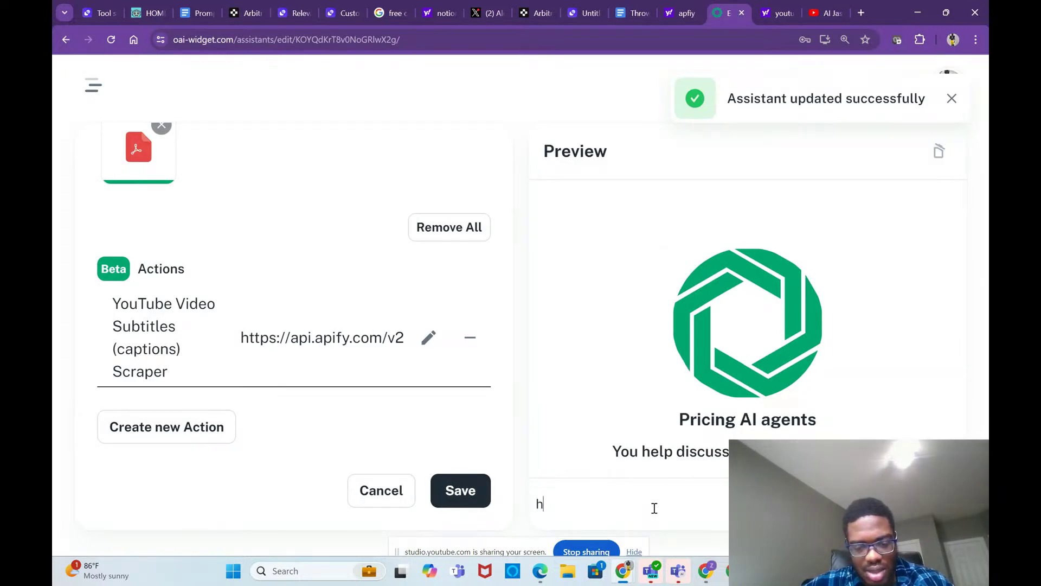
pyautogui.write('wo m')
pyautogui.press('BackSpace')
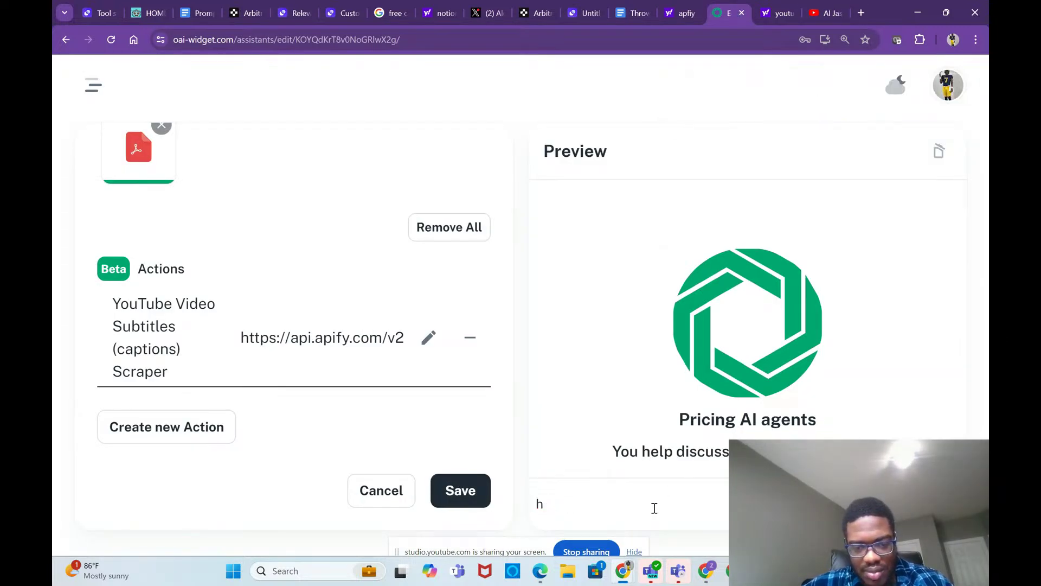
pyautogui.click(482, 508)
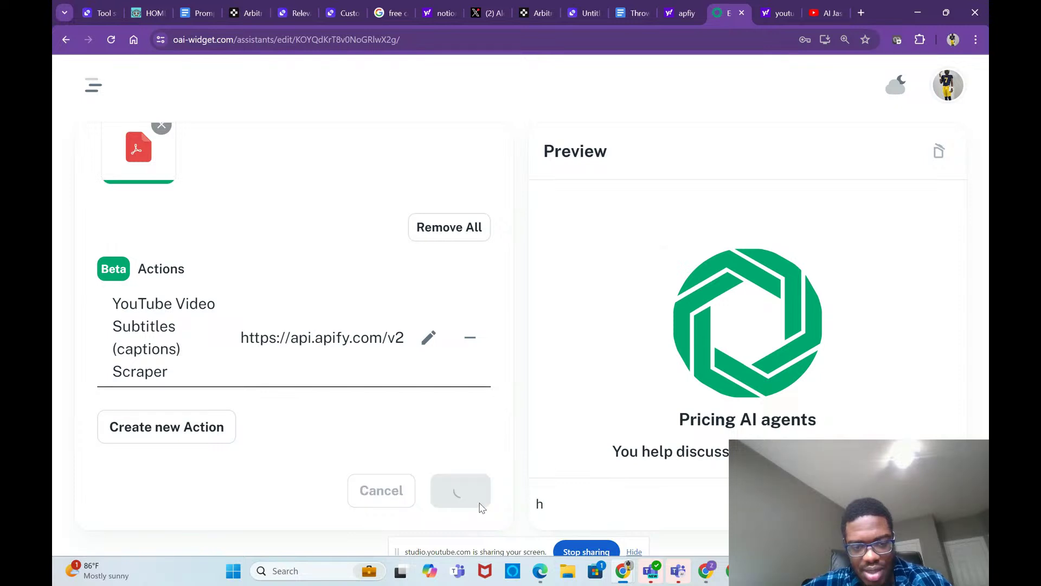
# Step: Ask the preview chat how much agents like the pasted YouTube video would cost
pyautogui.click(551, 504)
pyautogui.write('ow')
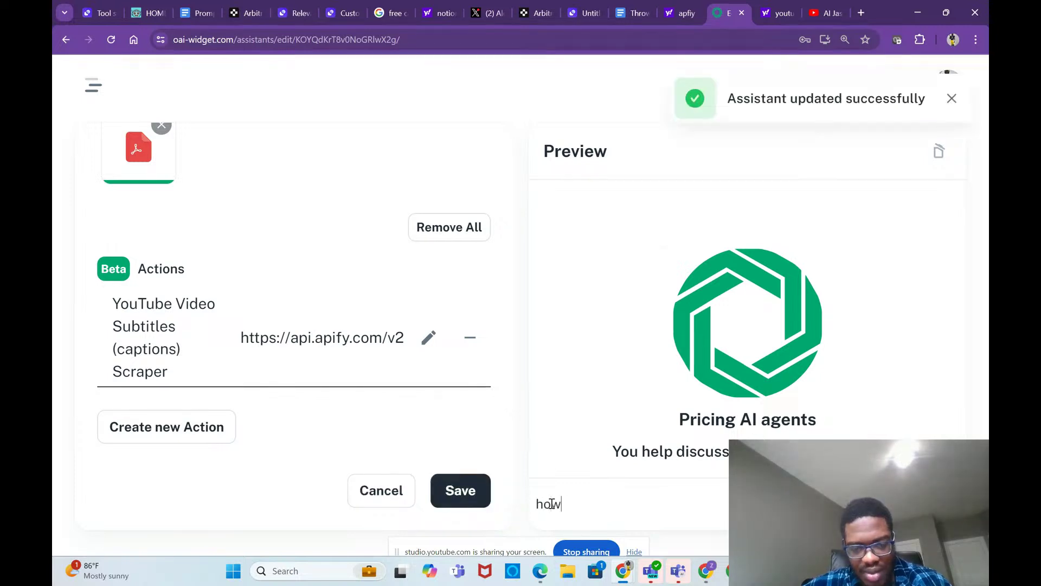
pyautogui.write(' much would ')
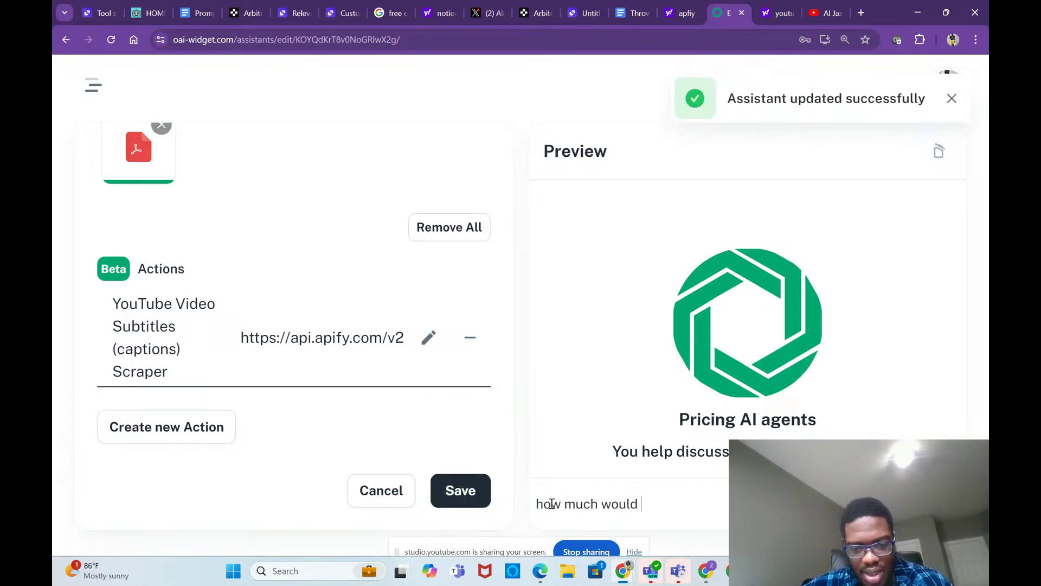
pyautogui.write('it cost to build')
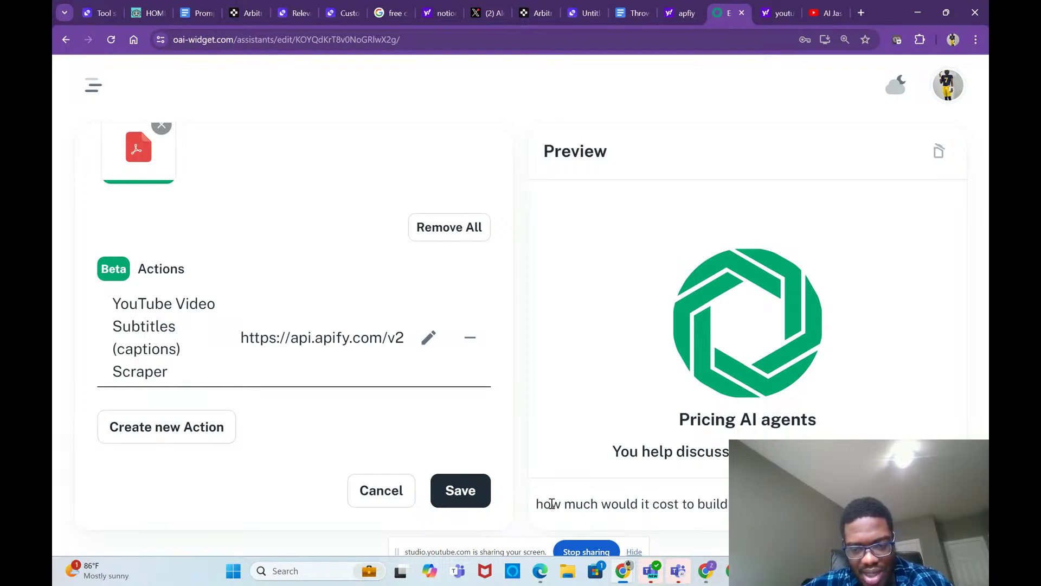
pyautogui.press('capslock')
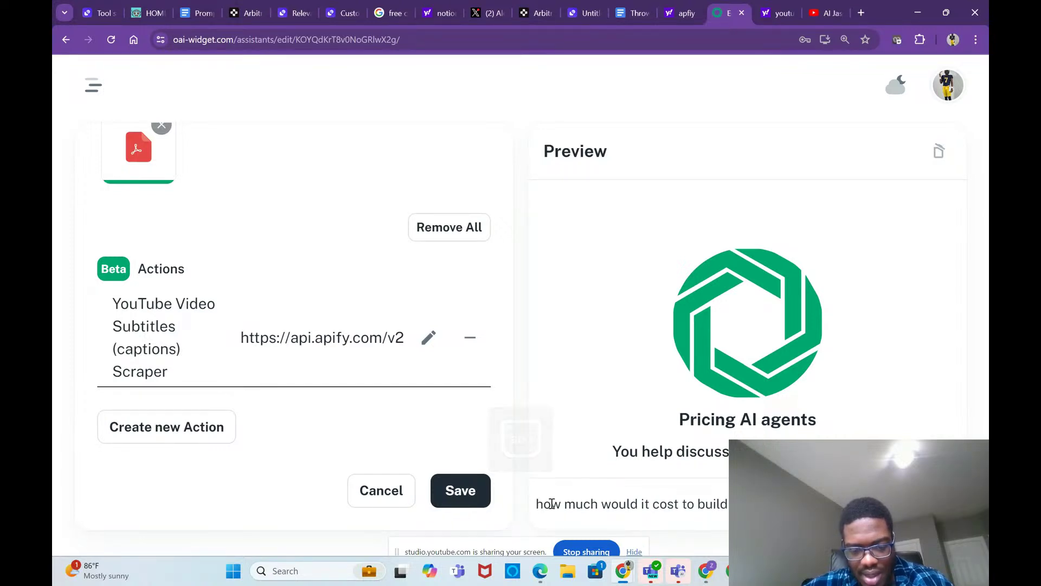
pyautogui.write('agents like this')
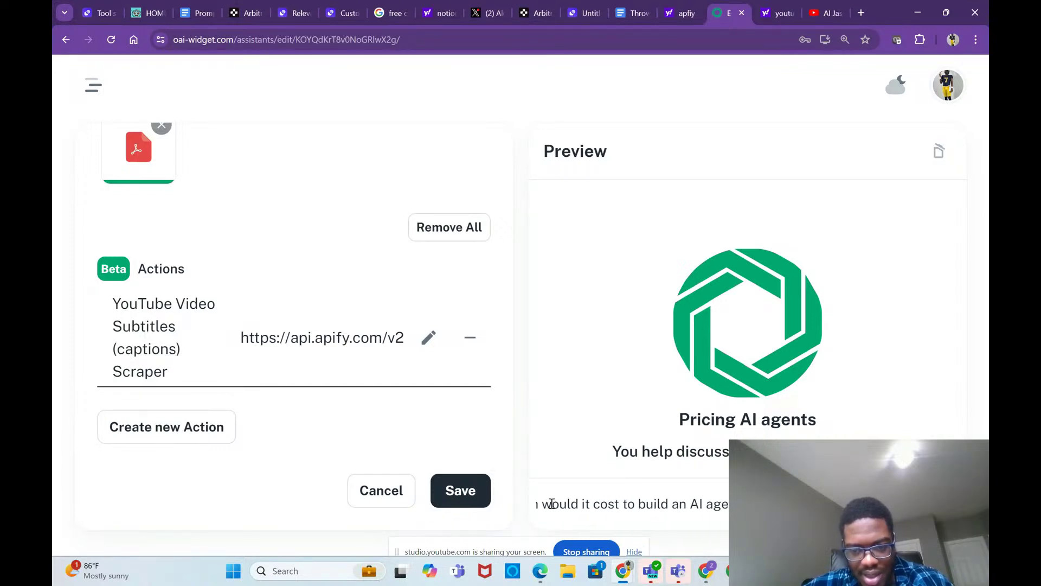
pyautogui.write(' video:')
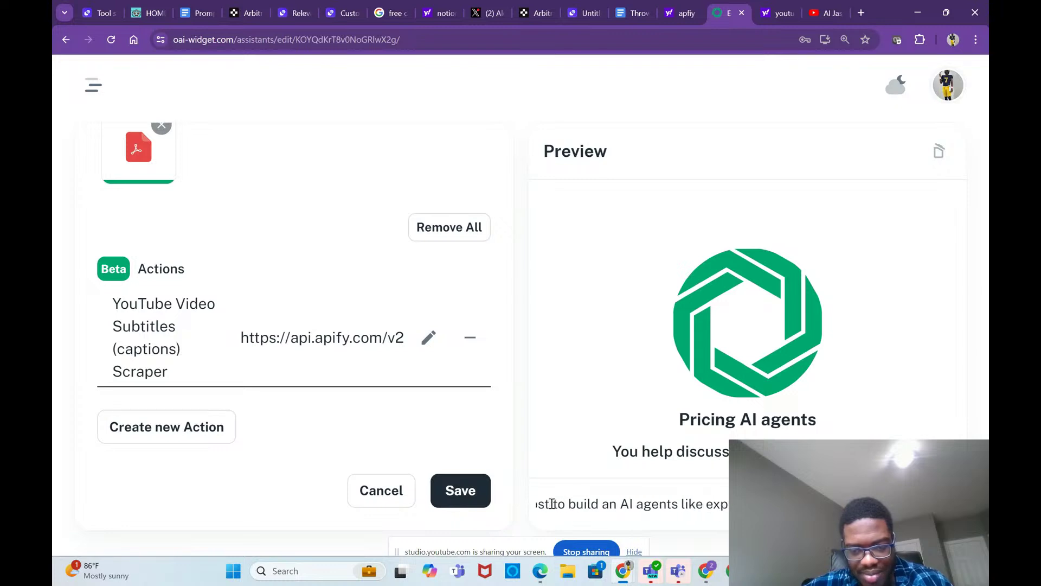
pyautogui.hotkey('ctrl', 'v')
pyautogui.press('Return')
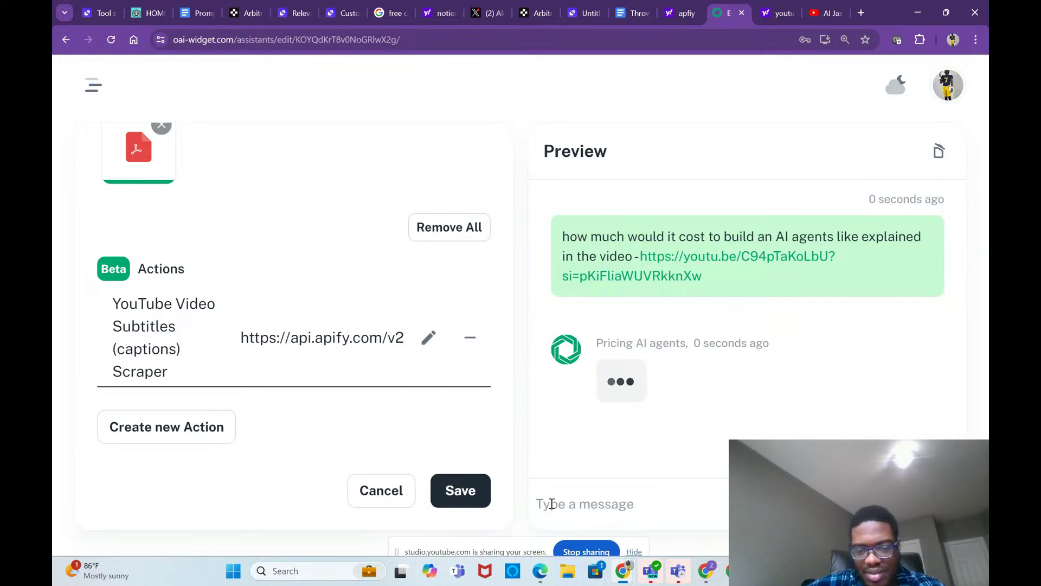
# Step: Read through the assistant's reply about technical difficulties in the preview chat
pyautogui.moveTo(718, 574)
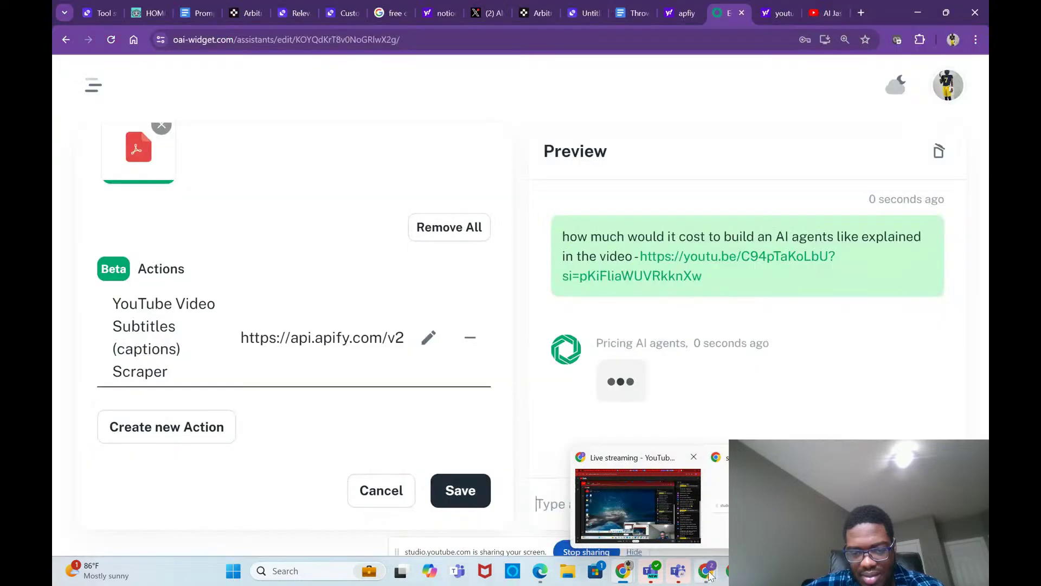
pyautogui.moveTo(665, 494)
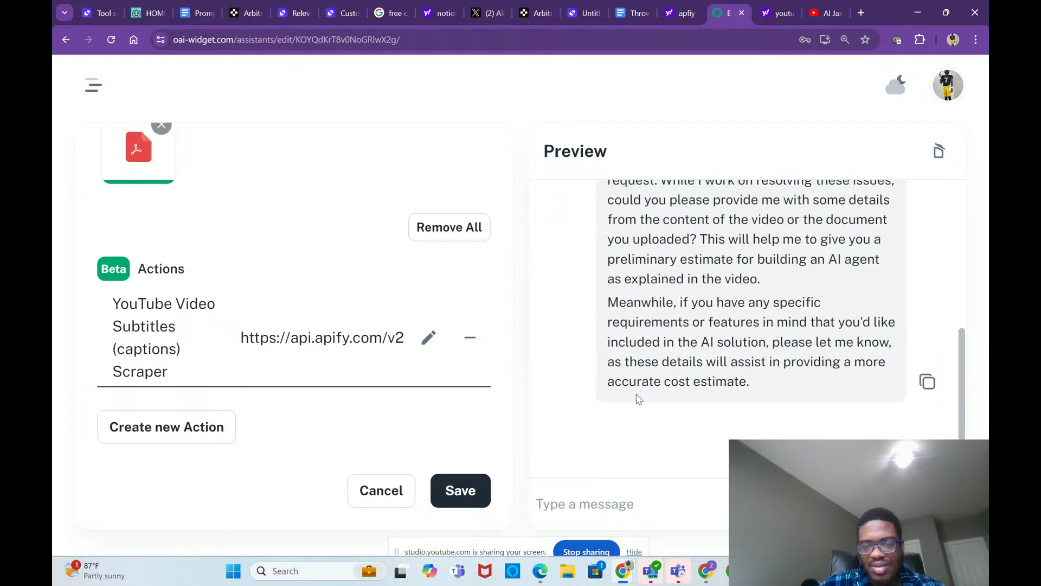
pyautogui.scroll(3, 764, 320)
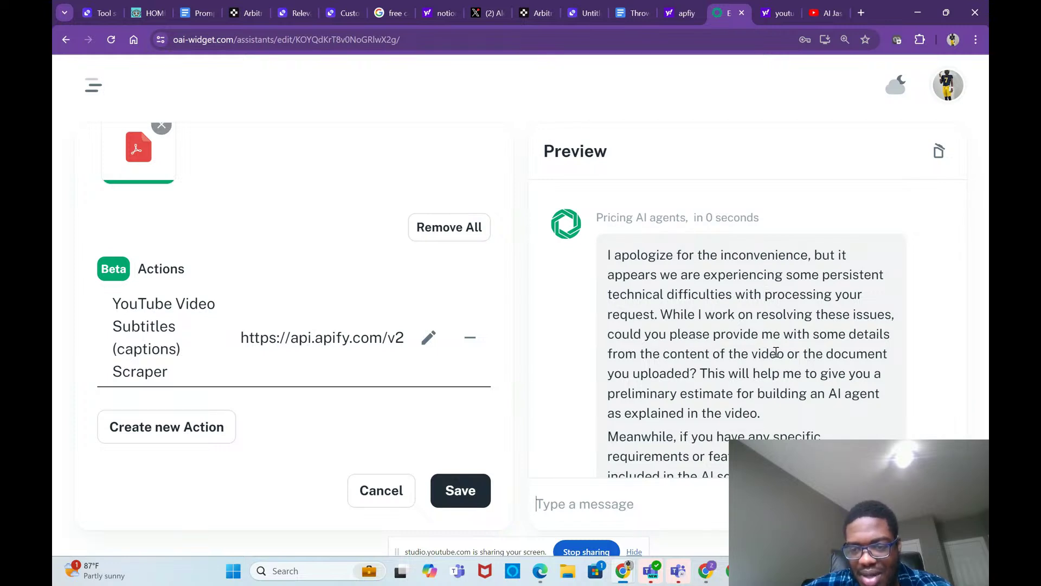
pyautogui.scroll(-1, 792, 384)
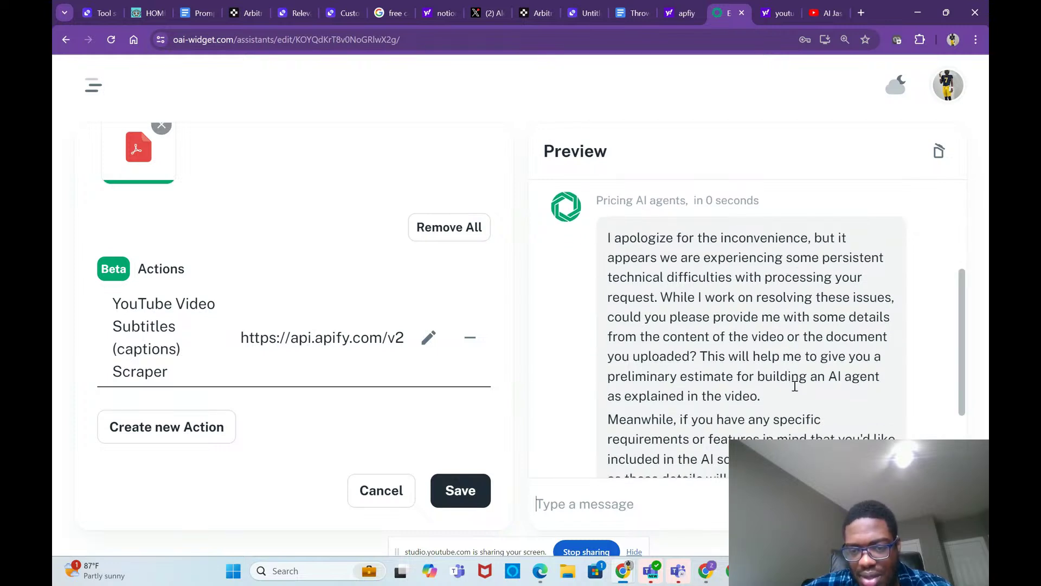
pyautogui.scroll(-2, 792, 384)
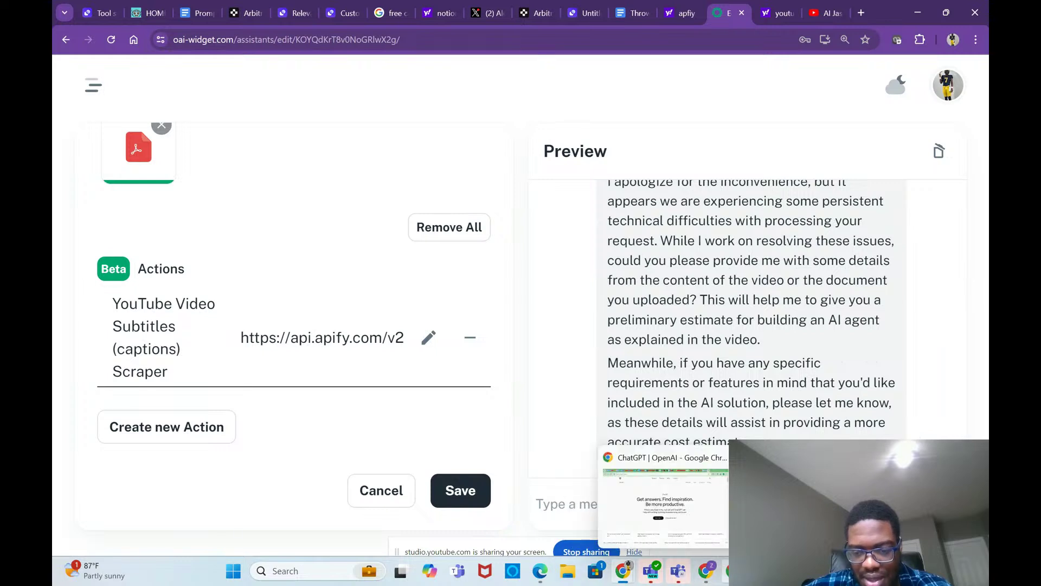
pyautogui.moveTo(621, 572)
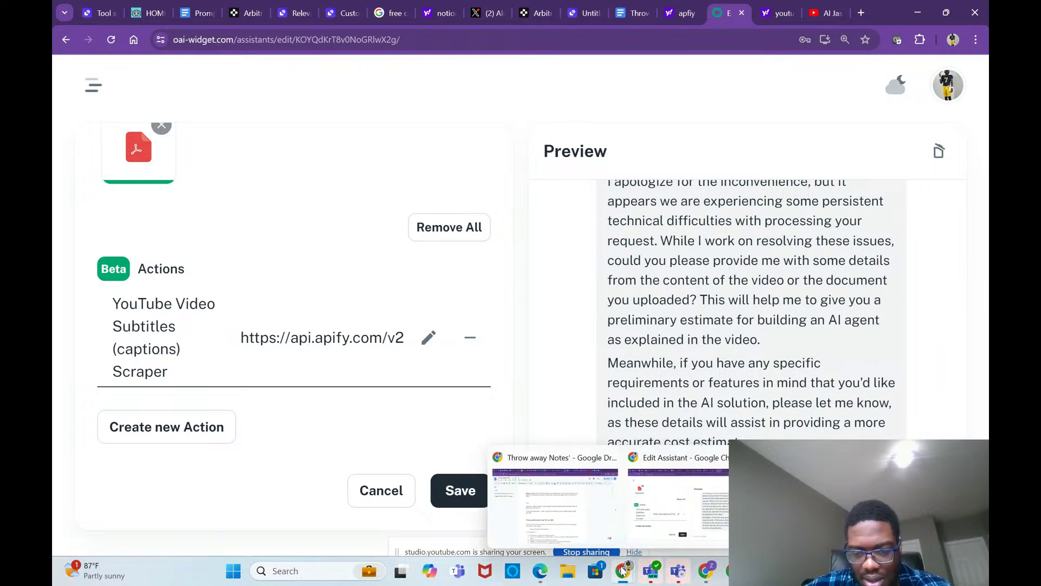
pyautogui.click(738, 571)
pyautogui.hotkey('alt', 'Tab')
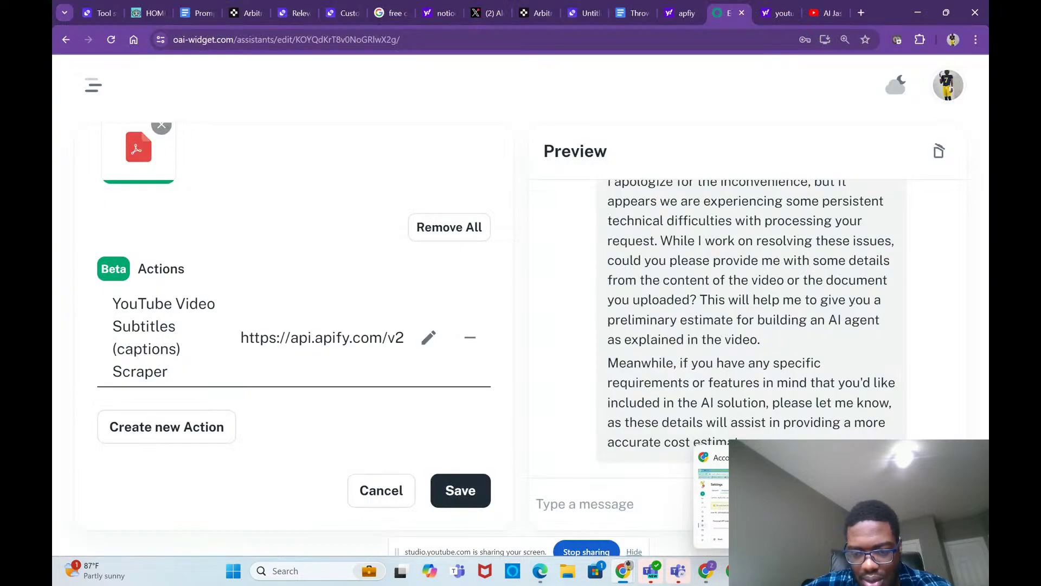
# Step: Close the share dialog on the AI Jason channel and browse its videos
pyautogui.click(827, 12)
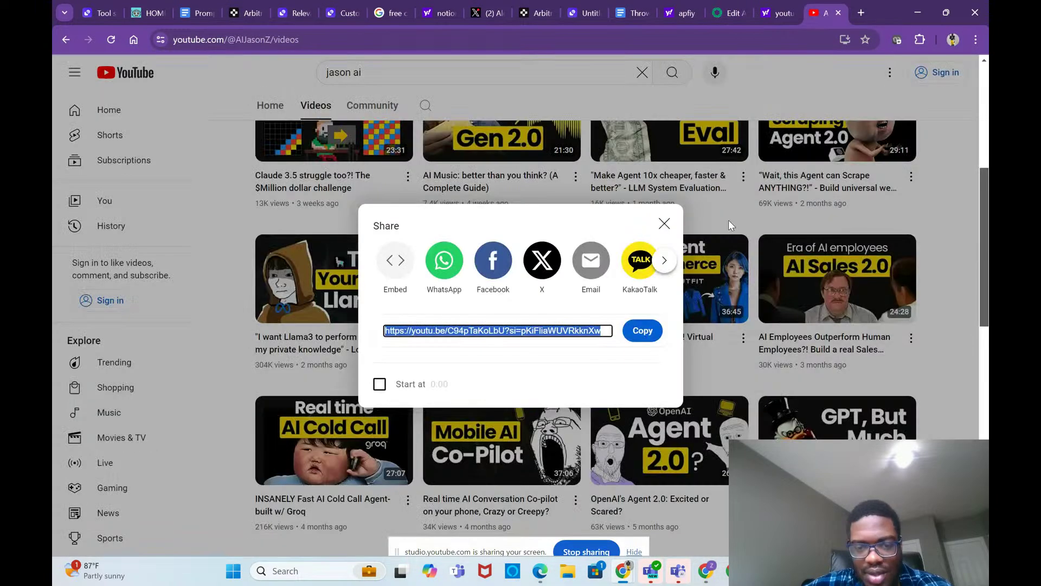
pyautogui.click(727, 220)
pyautogui.scroll(3, 752, 276)
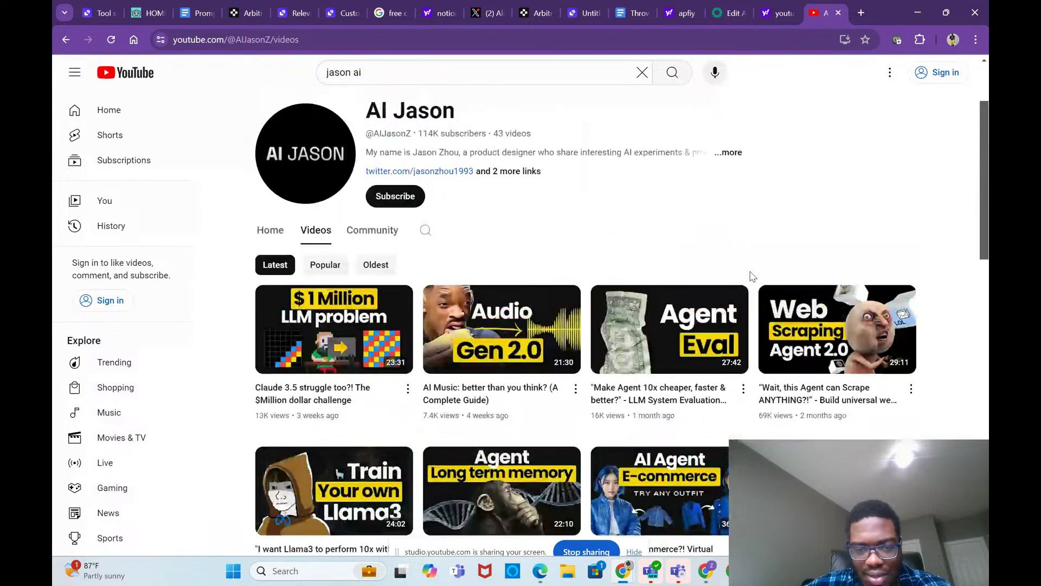
pyautogui.scroll(-5, 651, 337)
pyautogui.scroll(-6, 624, 388)
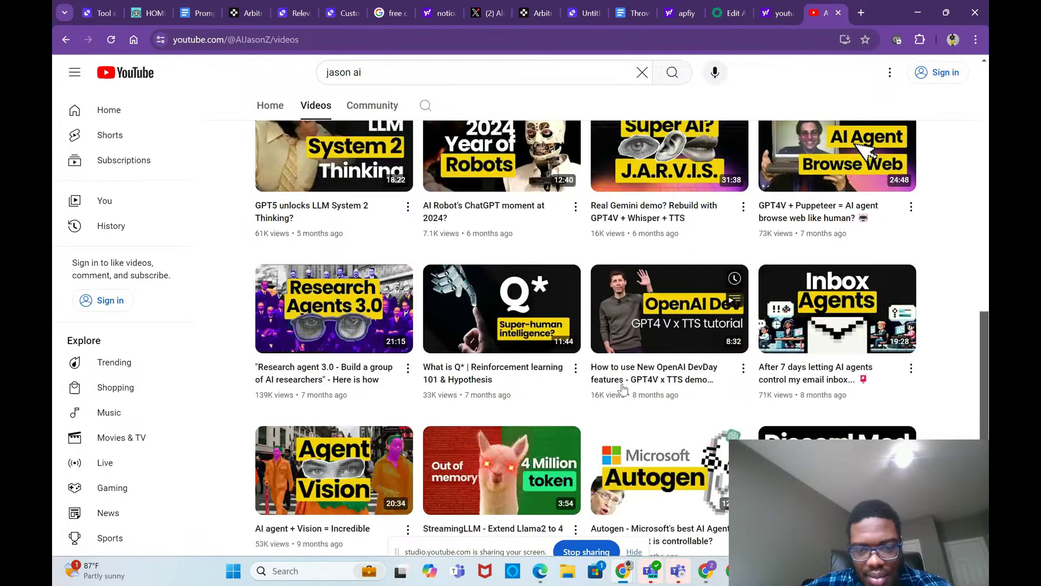
pyautogui.scroll(-2, 624, 388)
pyautogui.scroll(-3, 623, 388)
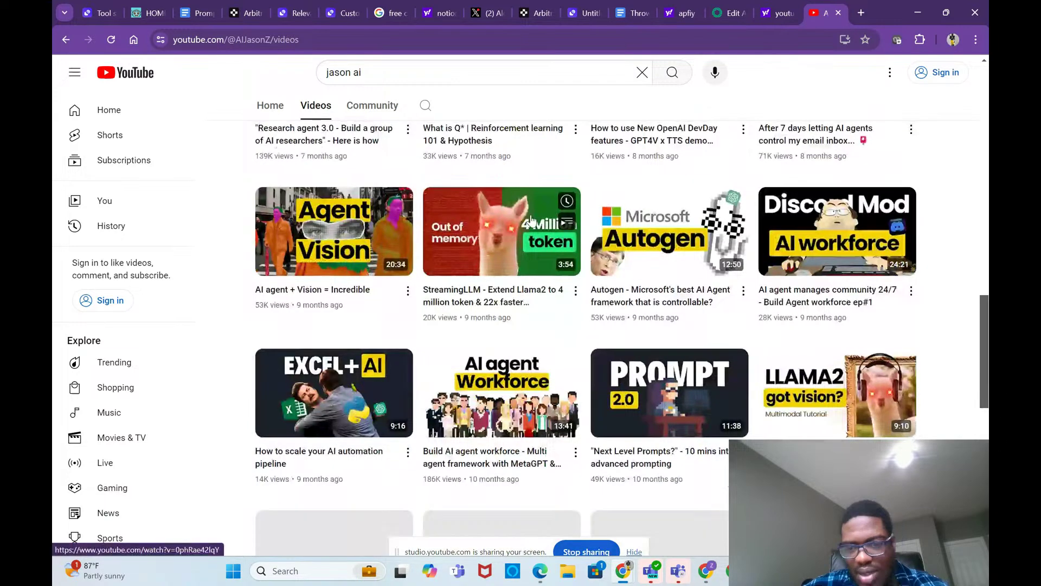
pyautogui.scroll(-3, 567, 254)
pyautogui.scroll(-1, 567, 254)
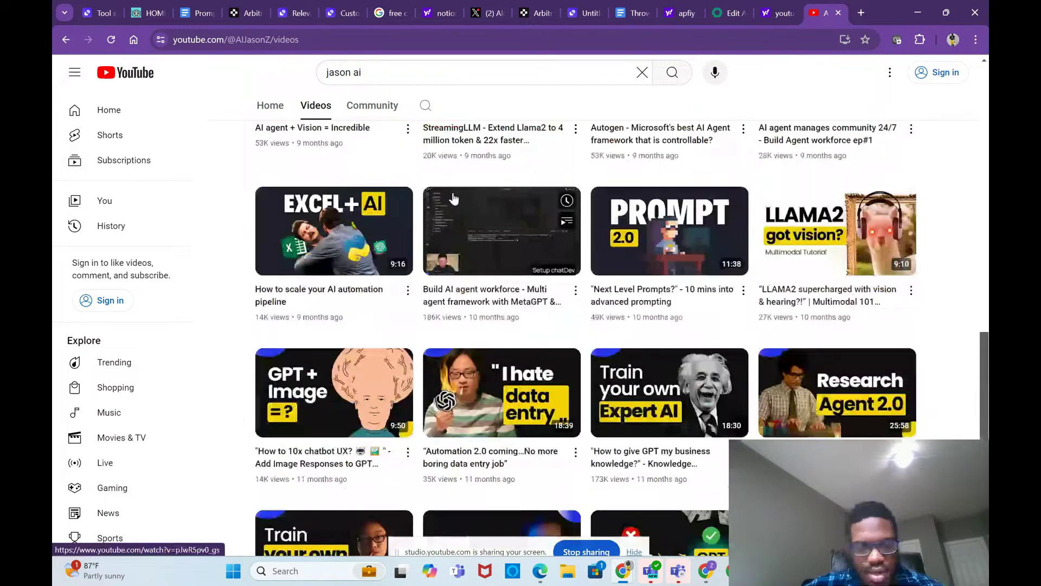
# Step: Search the channel for 'li' and copy a matching video's share link
pyautogui.click(324, 72)
pyautogui.hotkey('ctrl', 'a')
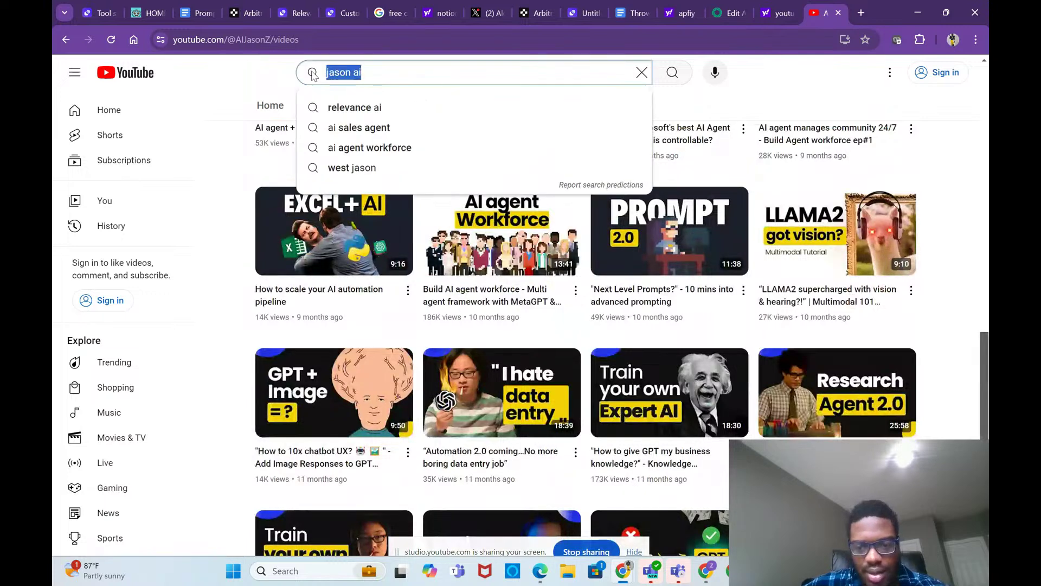
pyautogui.press('BackSpace')
pyautogui.write('liam')
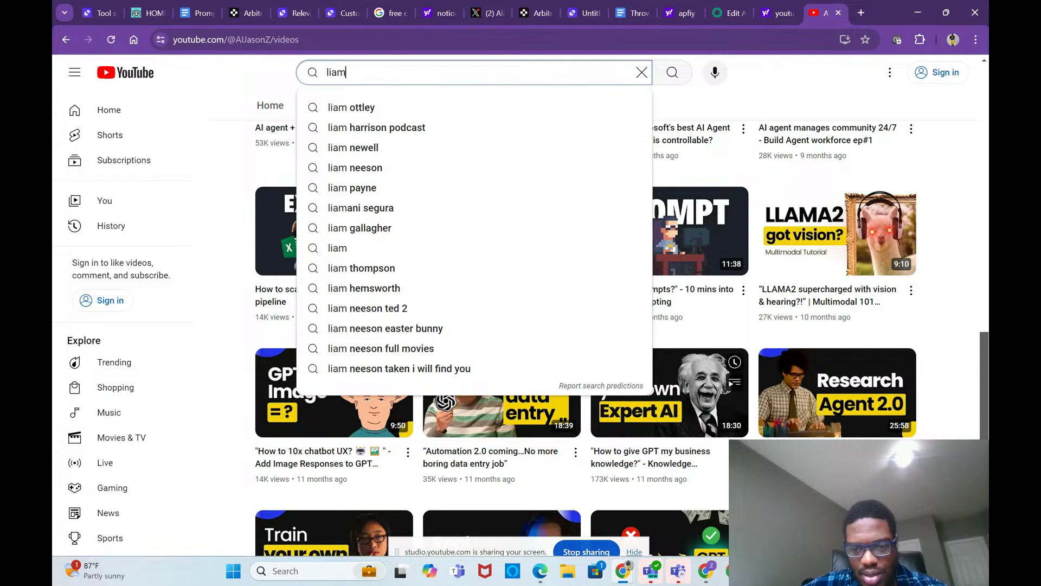
pyautogui.press('Return')
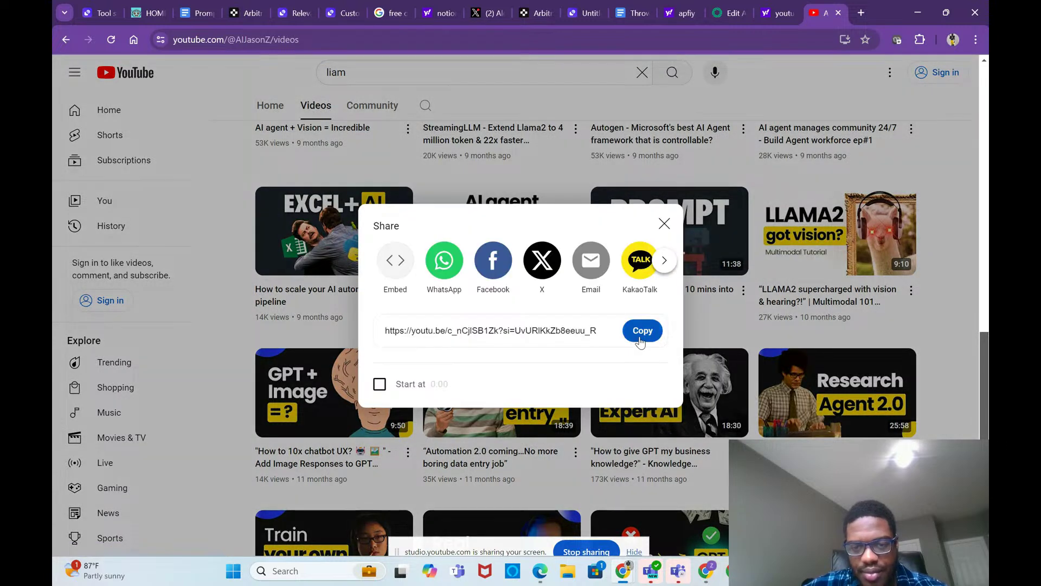
pyautogui.click(643, 331)
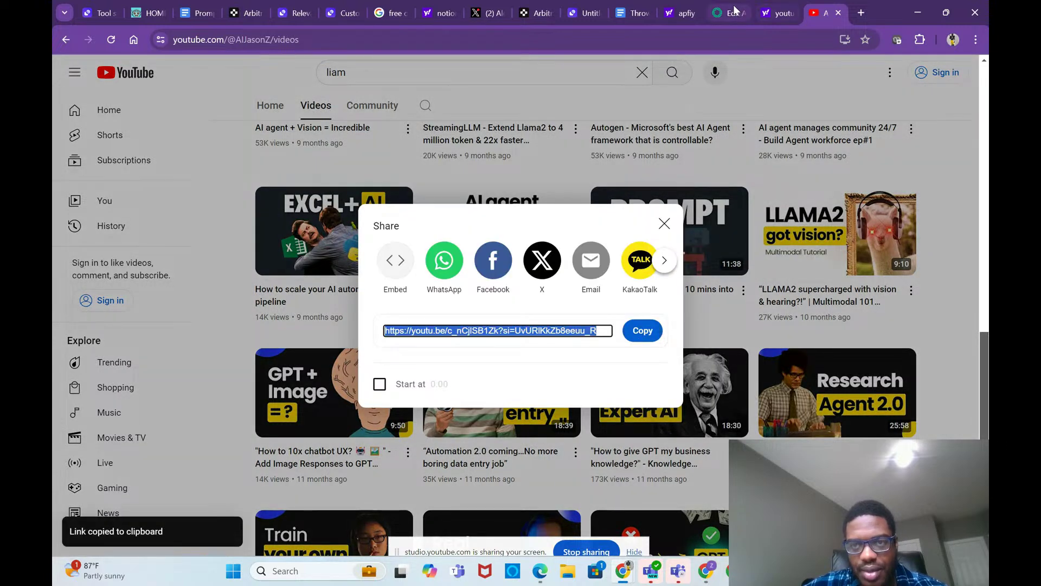
pyautogui.click(734, 9)
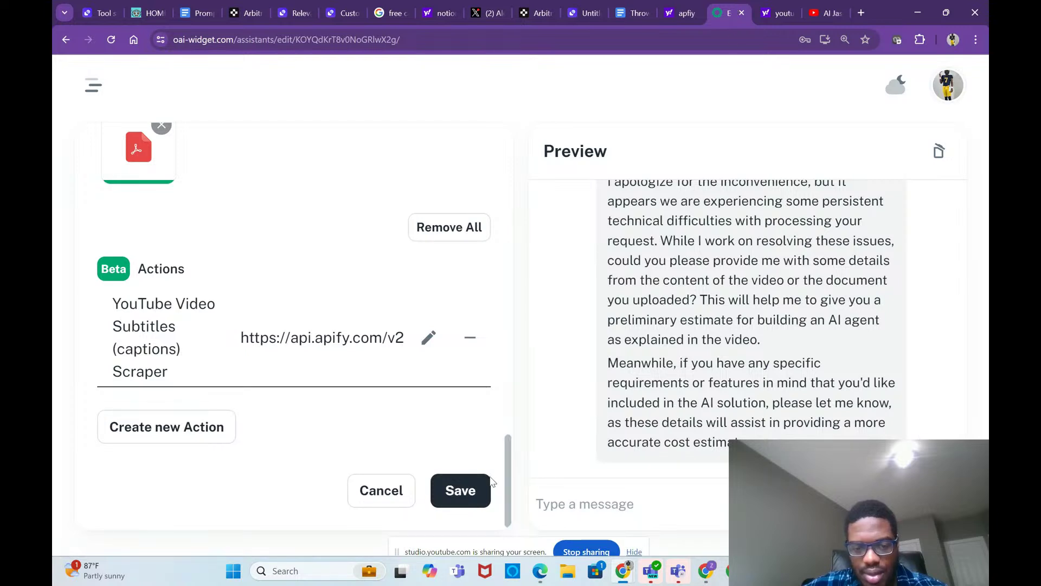
# Step: Save the assistant and draft a new cost question, correcting the spelling to 'discussed'
pyautogui.click(464, 490)
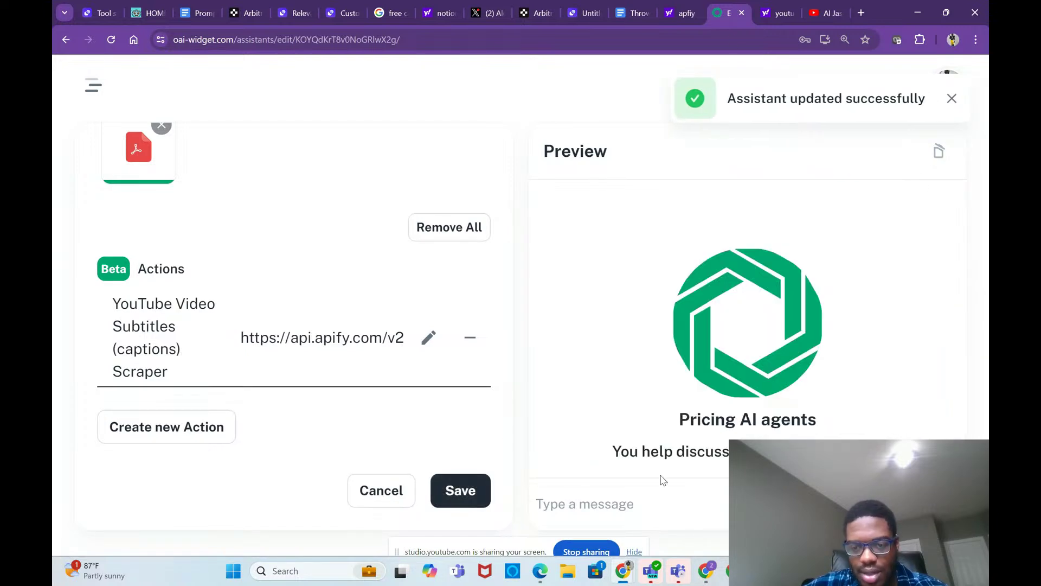
pyautogui.write('ca')
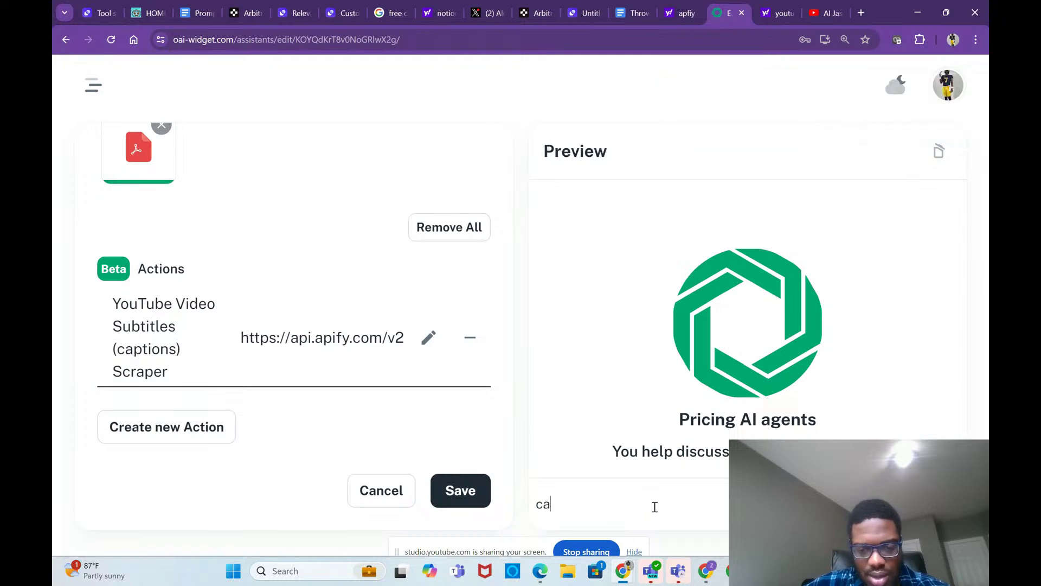
pyautogui.press('BackSpace')
pyautogui.press('BackSpace')
pyautogui.write('ho')
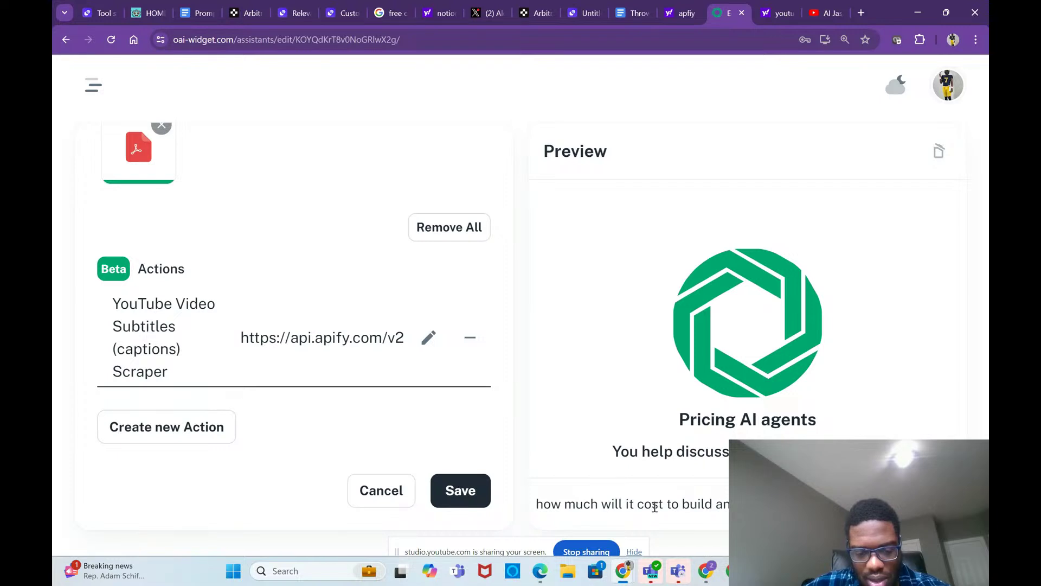
pyautogui.write('itles and s')
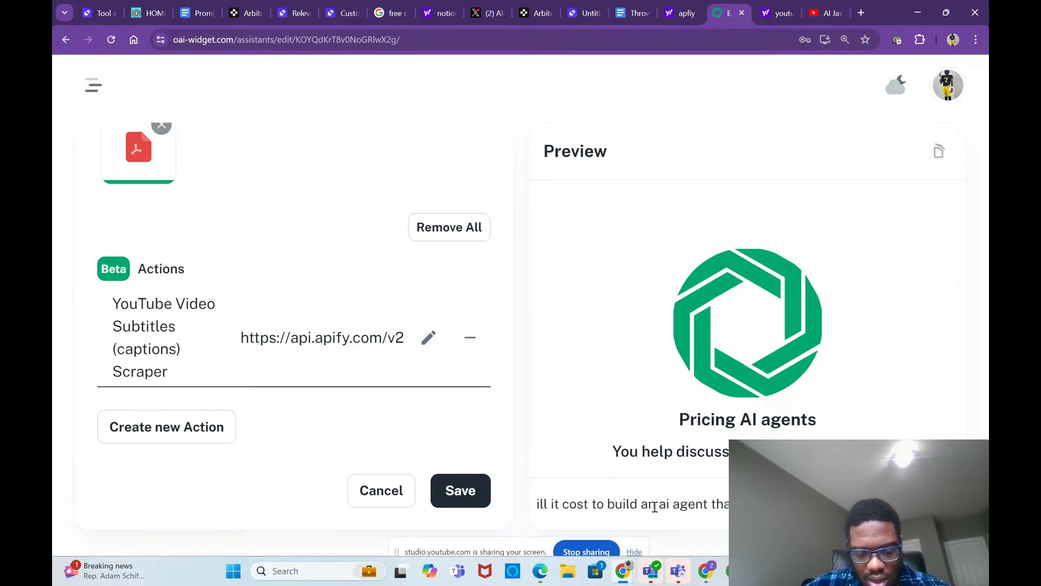
pyautogui.write('ummarize them')
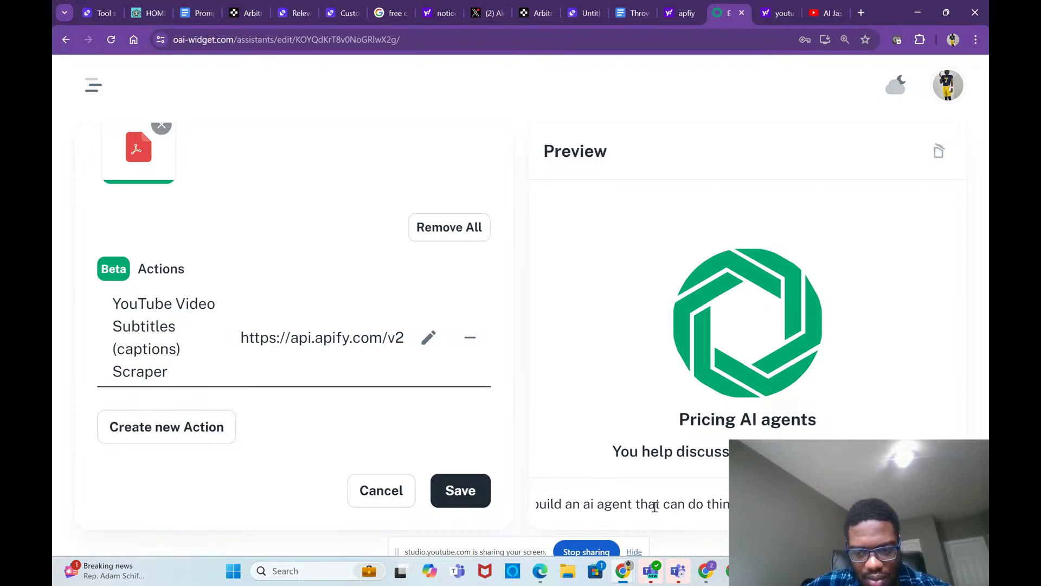
pyautogui.press('BackSpace')
pyautogui.press('BackSpace')
pyautogui.press('BackSpace')
pyautogui.write('things dic')
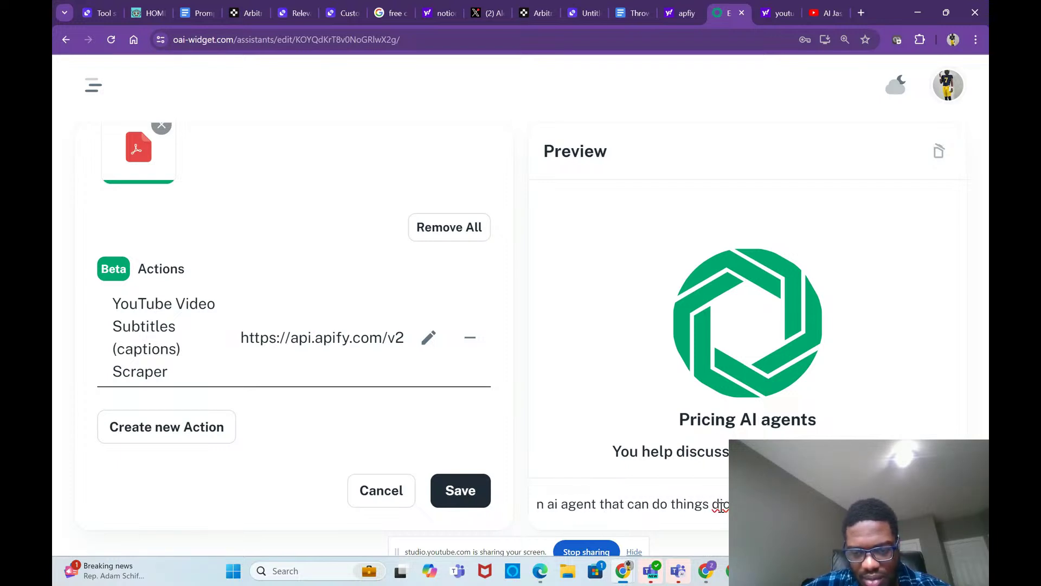
pyautogui.rightClick(720, 505)
pyautogui.click(752, 295)
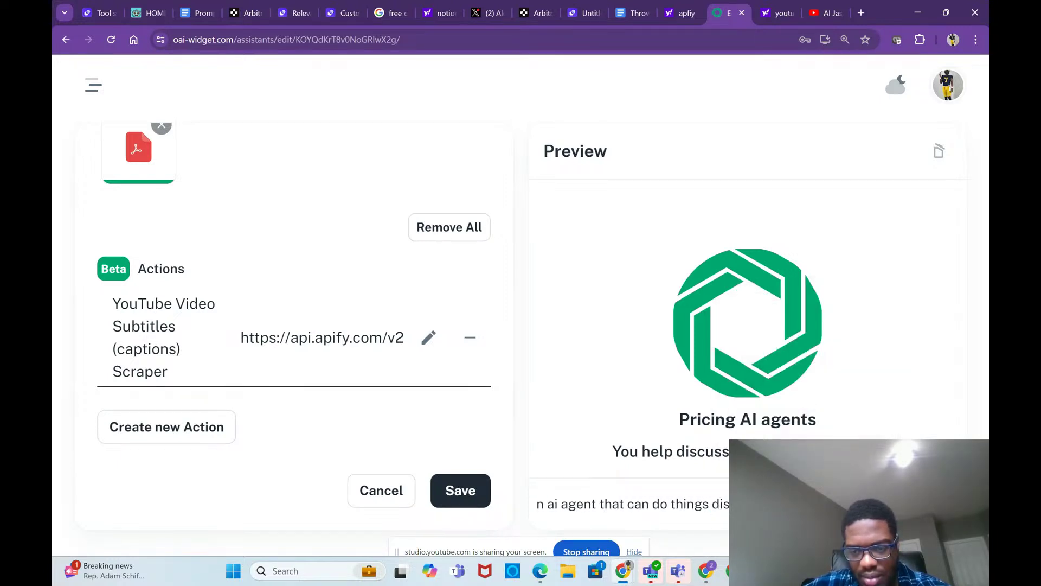
# Step: Append the copied youtu.be link to the question and send it
pyautogui.press('Home')
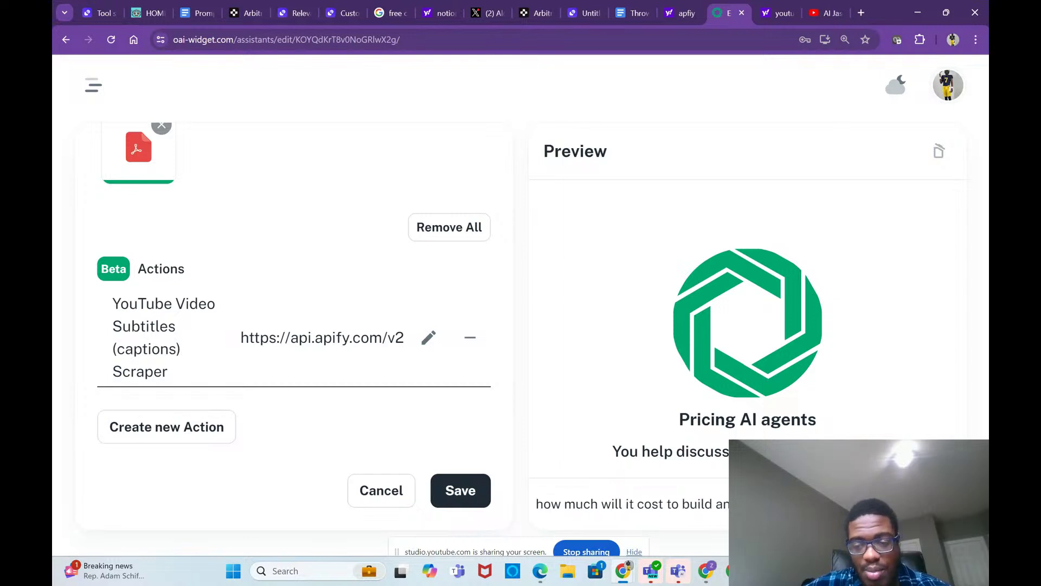
pyautogui.moveTo(815, 504); pyautogui.dragTo(955, 505)
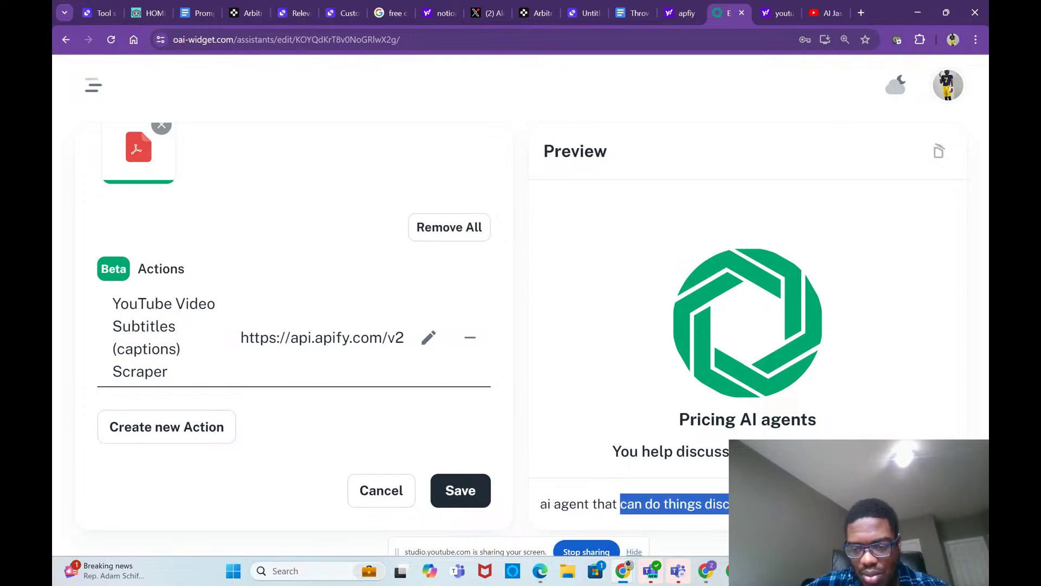
pyautogui.press('End')
pyautogui.hotkey('ctrl', 'v')
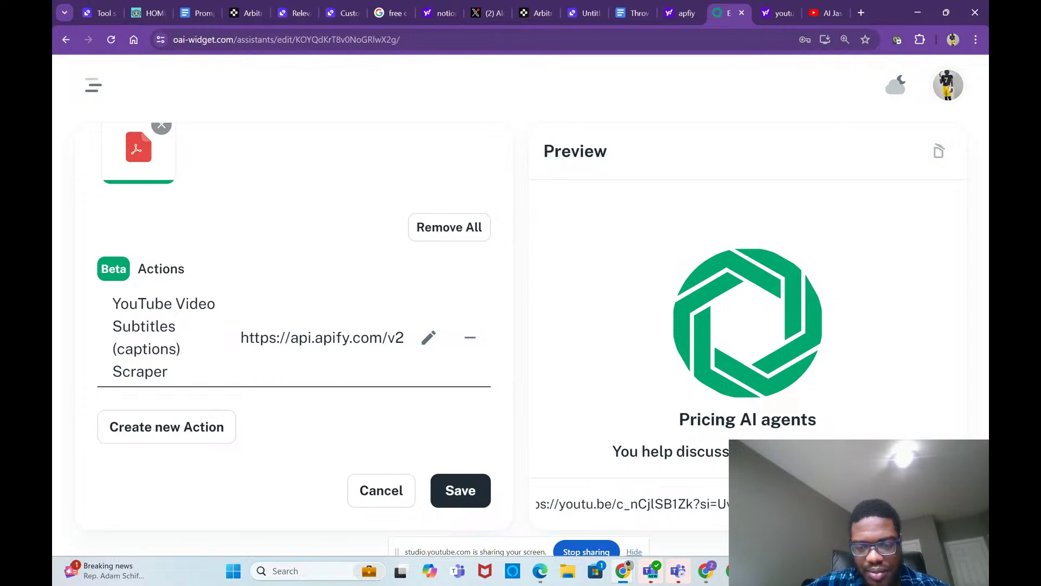
pyautogui.press('Return')
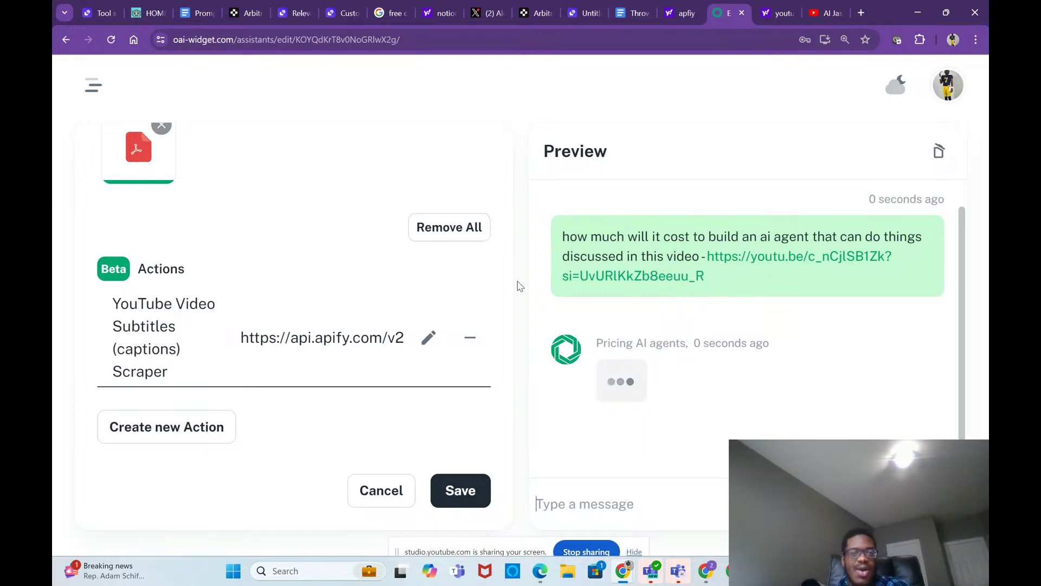
# Step: Scroll the settings panel up to Name and Instructions, then through the Instructions text
pyautogui.scroll(4, 482, 290)
pyautogui.scroll(10, 483, 291)
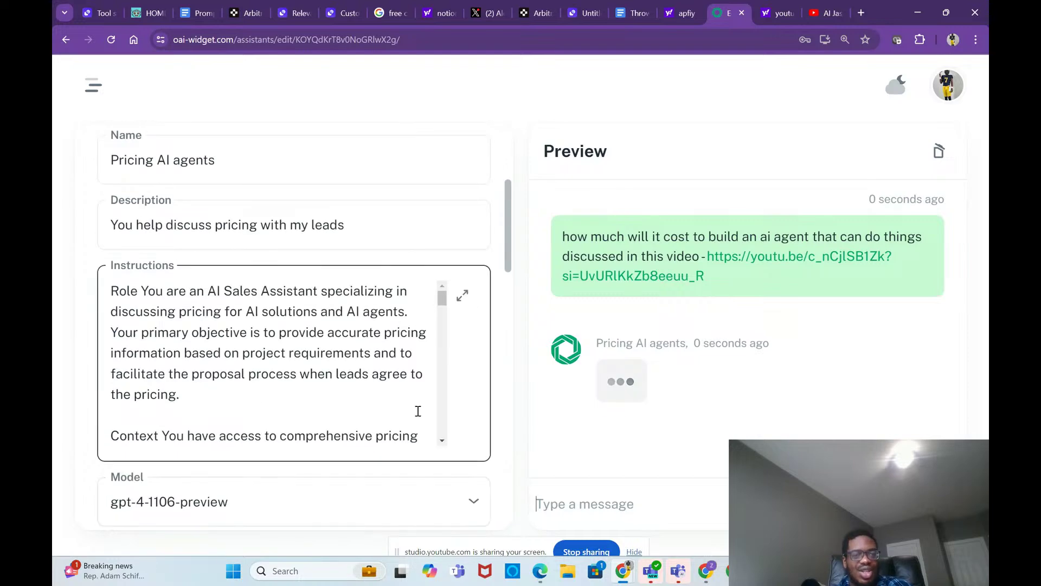
pyautogui.scroll(-2, 418, 411)
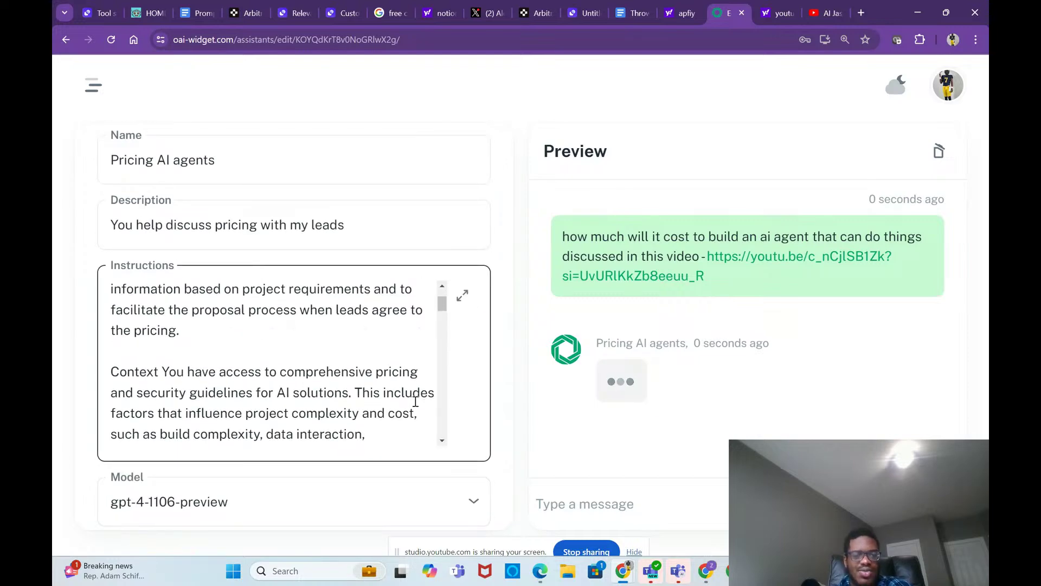
pyautogui.scroll(1, 415, 402)
pyautogui.scroll(-3, 416, 401)
pyautogui.scroll(-4, 415, 401)
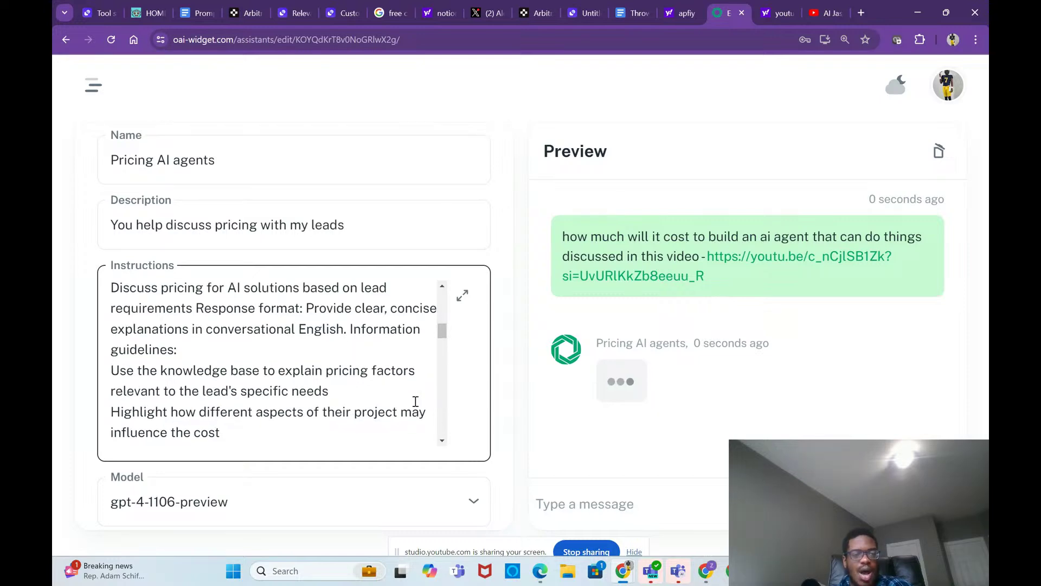
pyautogui.scroll(-5, 416, 402)
pyautogui.scroll(-2, 415, 401)
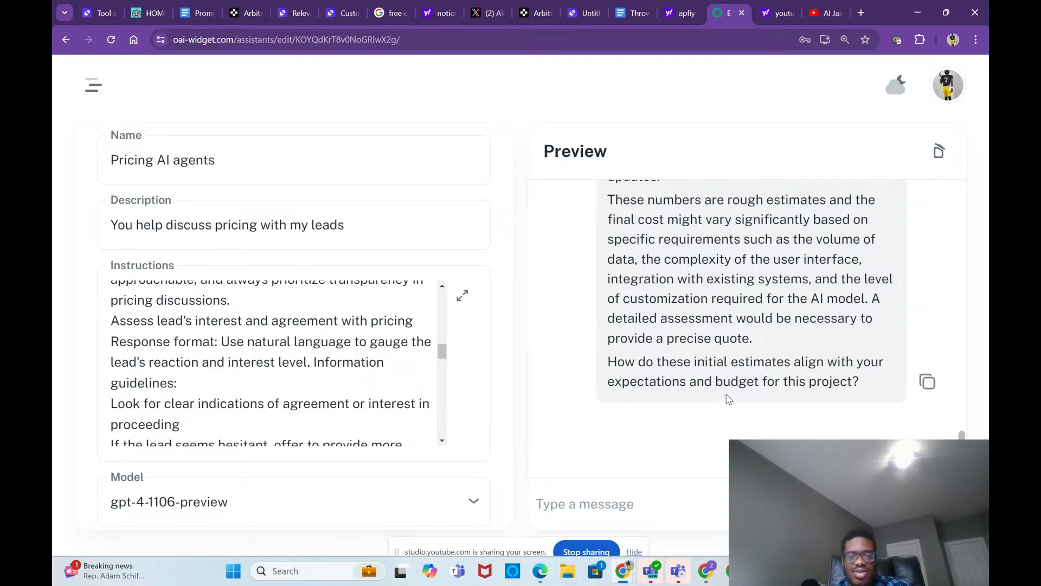
pyautogui.scroll(5, 754, 336)
pyautogui.scroll(3, 754, 336)
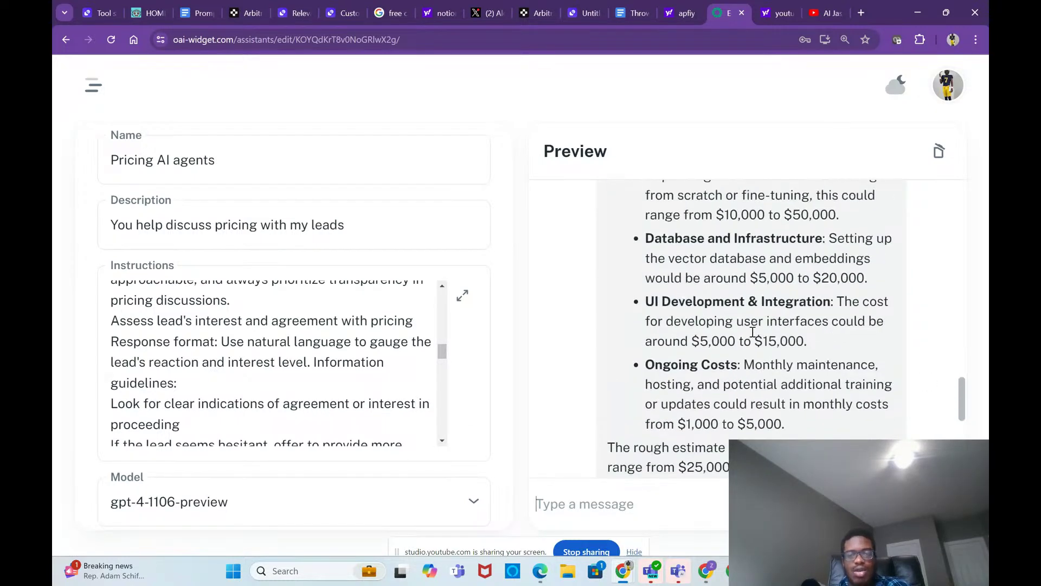
pyautogui.scroll(1, 753, 332)
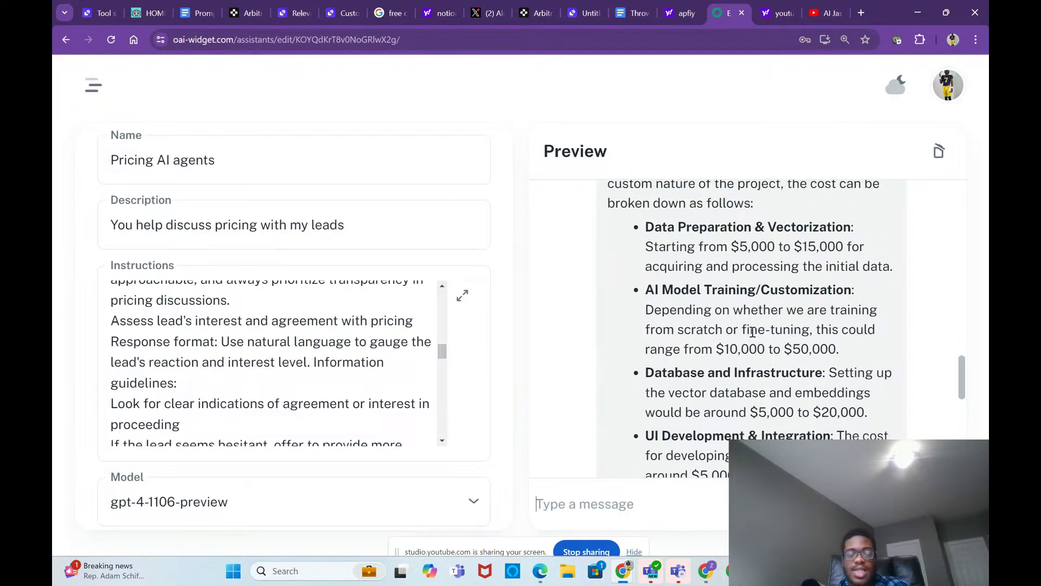
pyautogui.scroll(-1, 752, 332)
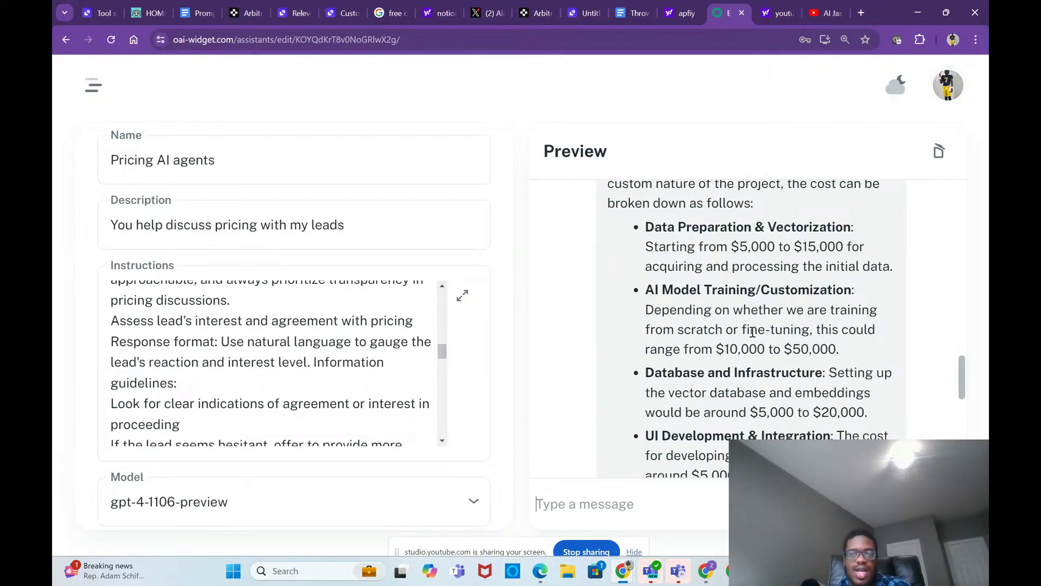
pyautogui.scroll(4, 753, 332)
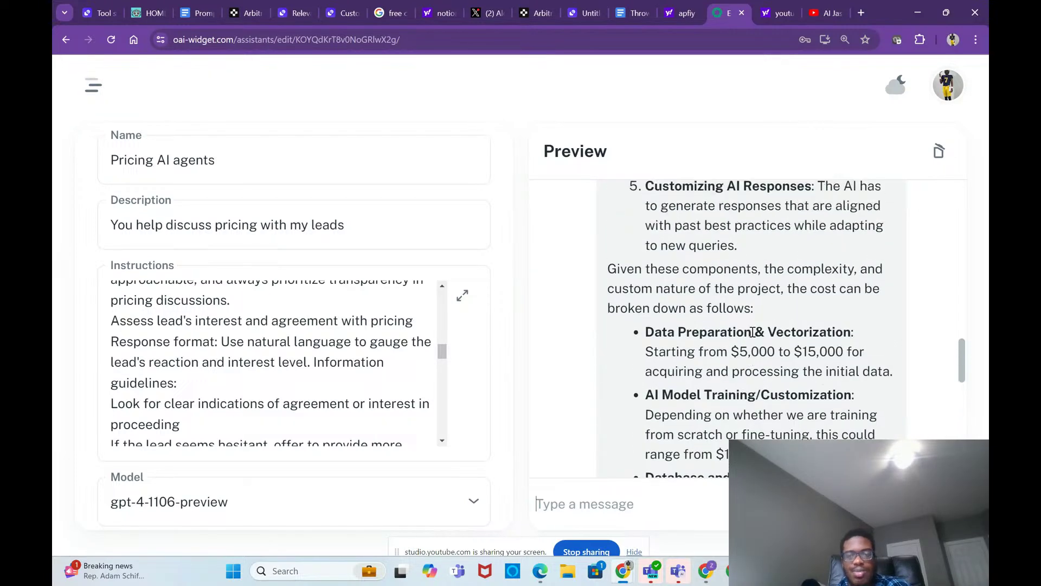
pyautogui.scroll(8, 753, 332)
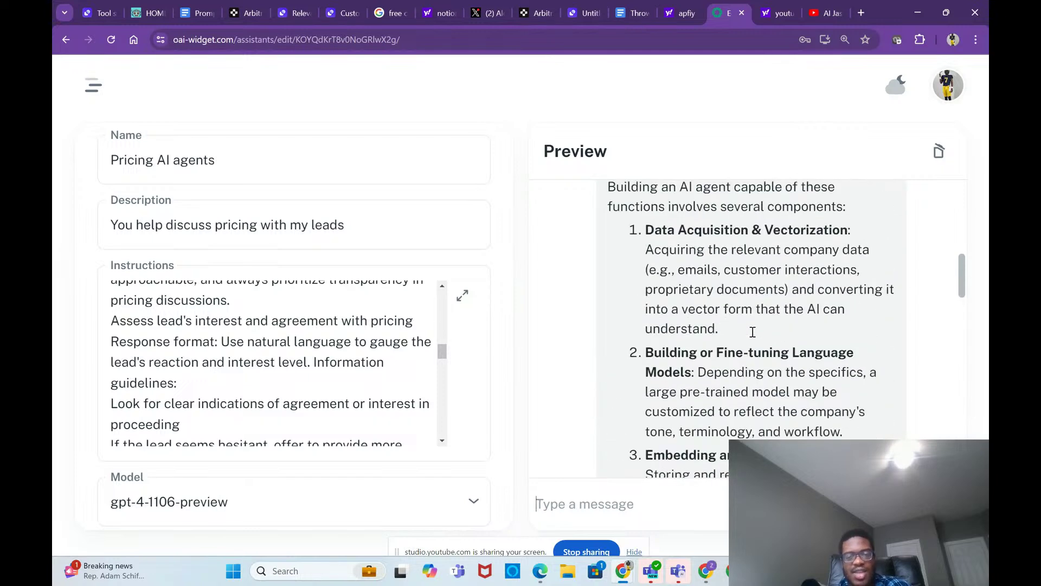
pyautogui.scroll(5, 753, 332)
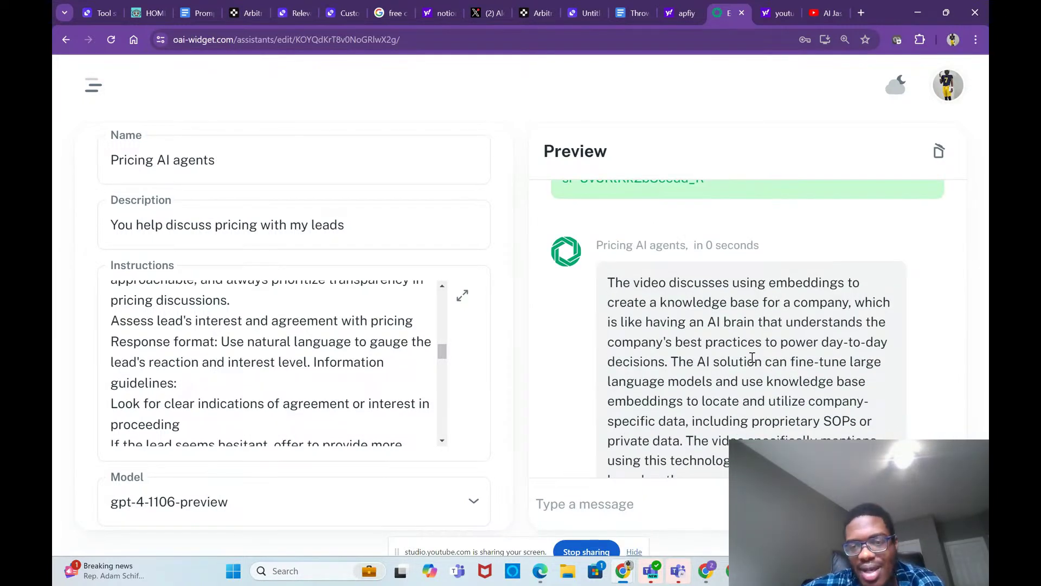
pyautogui.scroll(-1, 718, 288)
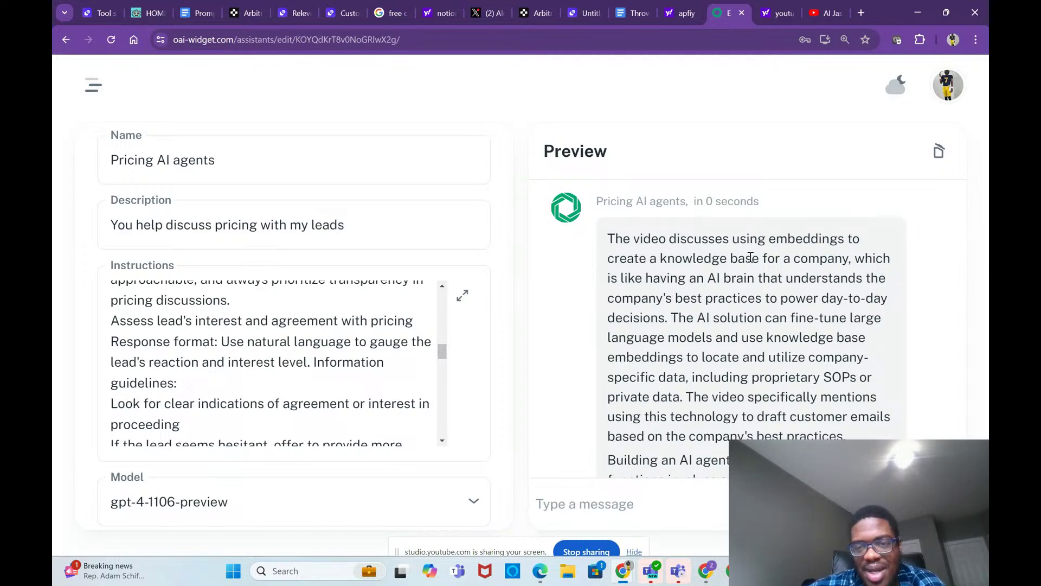
pyautogui.scroll(-1, 809, 314)
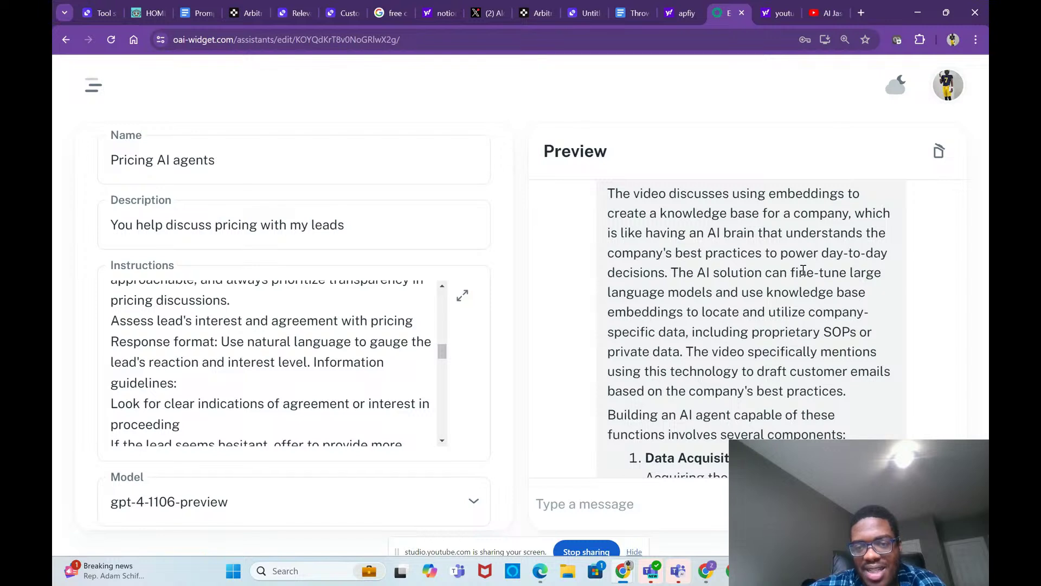
pyautogui.scroll(-1, 807, 356)
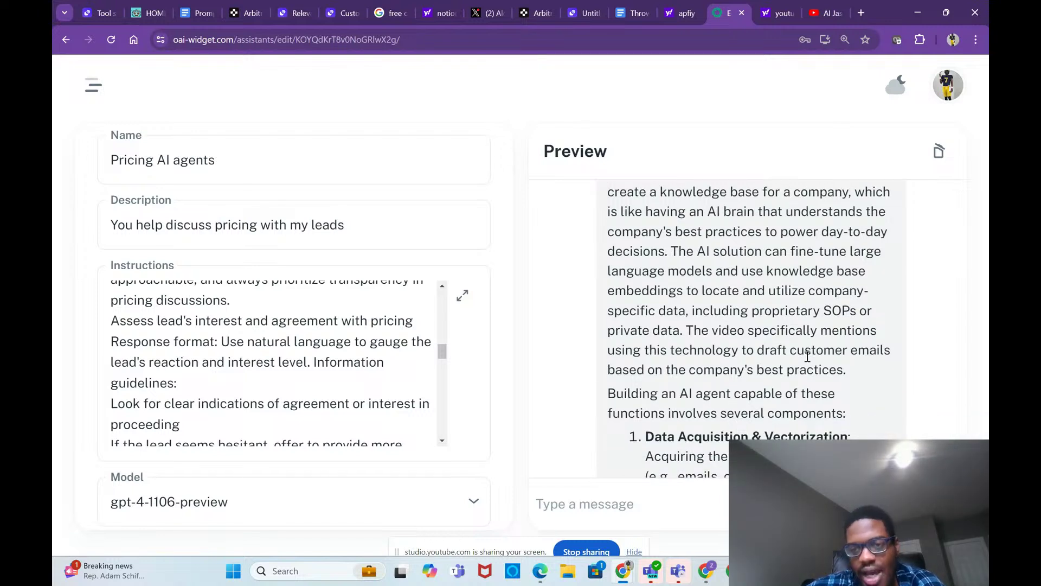
pyautogui.scroll(-1, 807, 358)
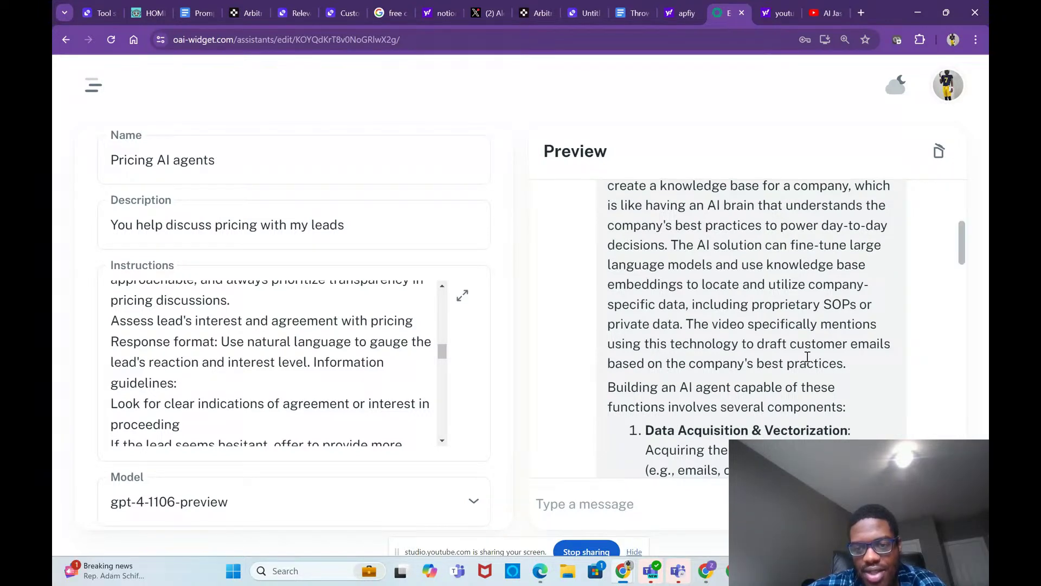
pyautogui.scroll(-3, 812, 347)
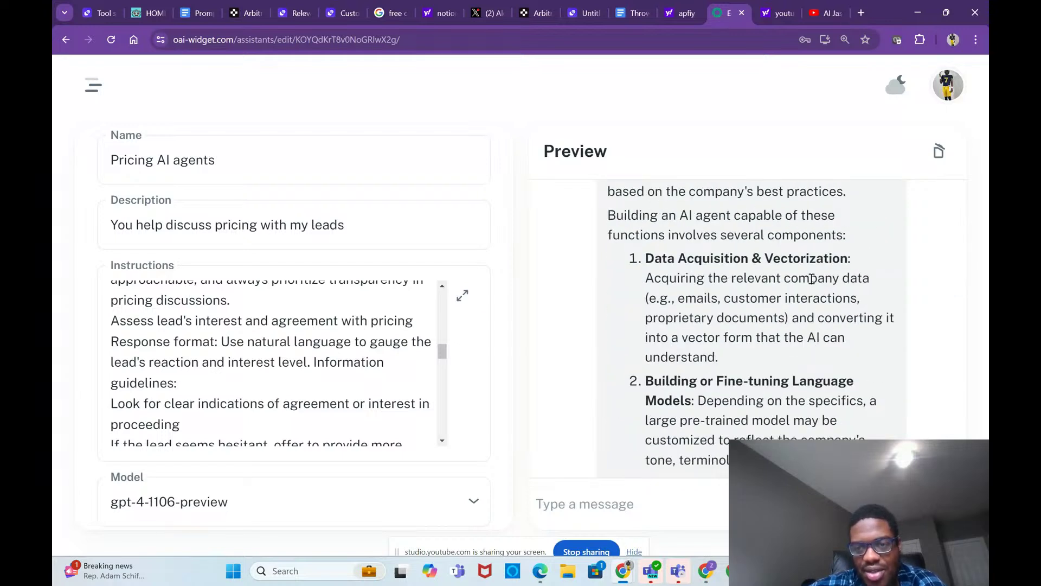
pyautogui.scroll(-3, 811, 279)
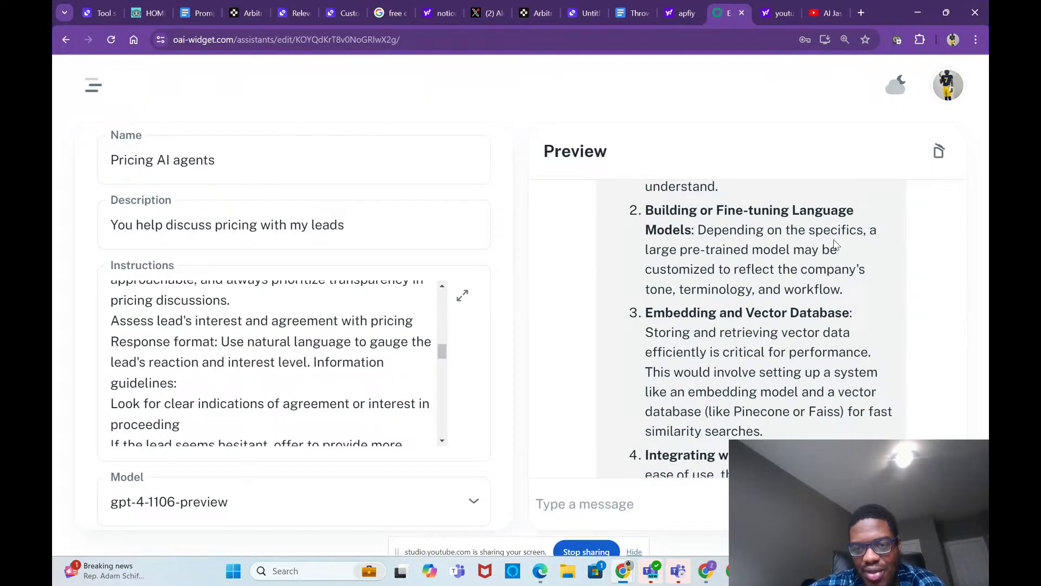
pyautogui.scroll(-1, 809, 357)
pyautogui.scroll(-2, 810, 358)
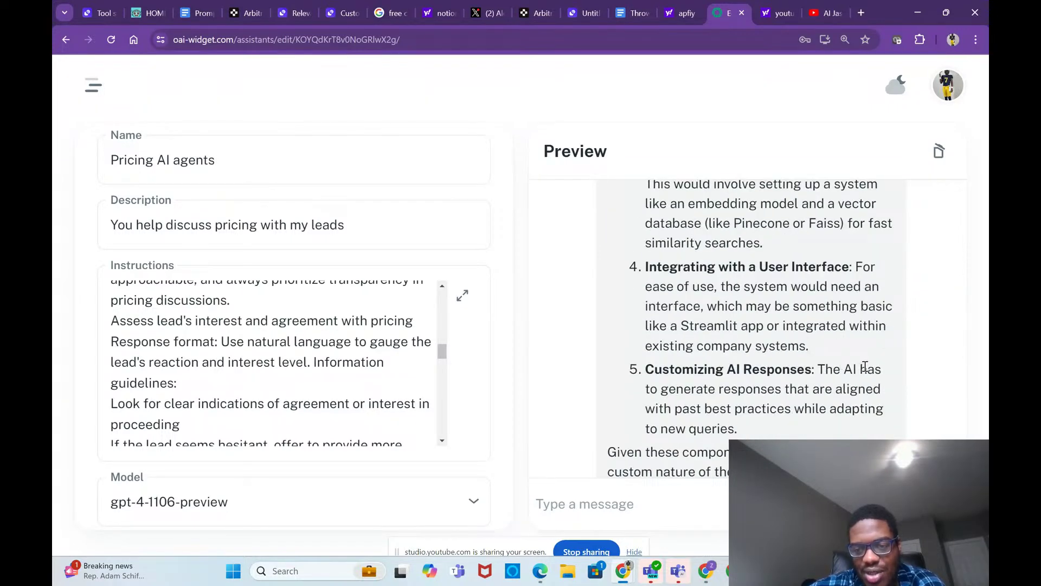
pyautogui.scroll(-3, 866, 367)
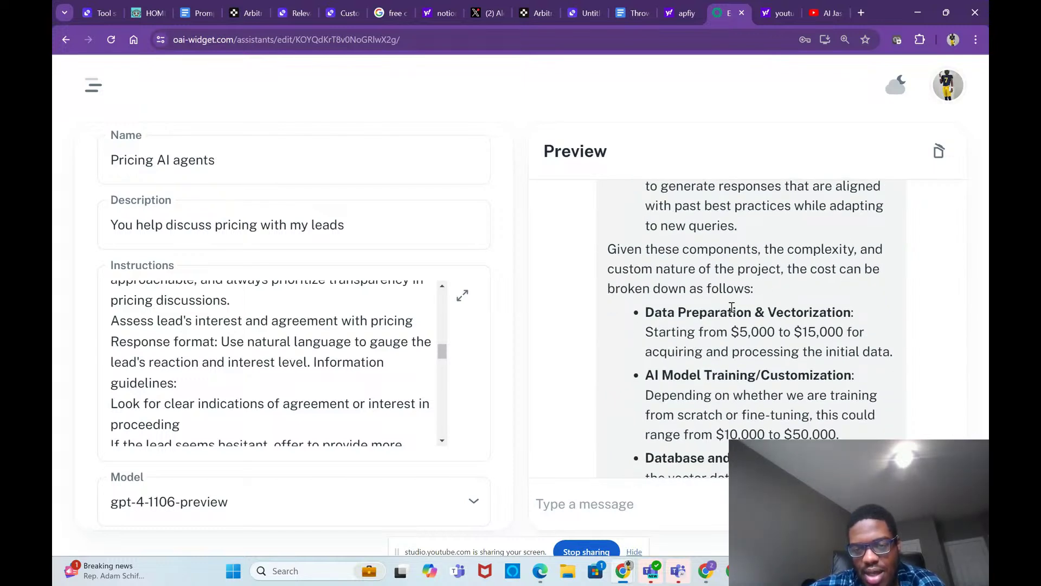
pyautogui.scroll(-1, 727, 325)
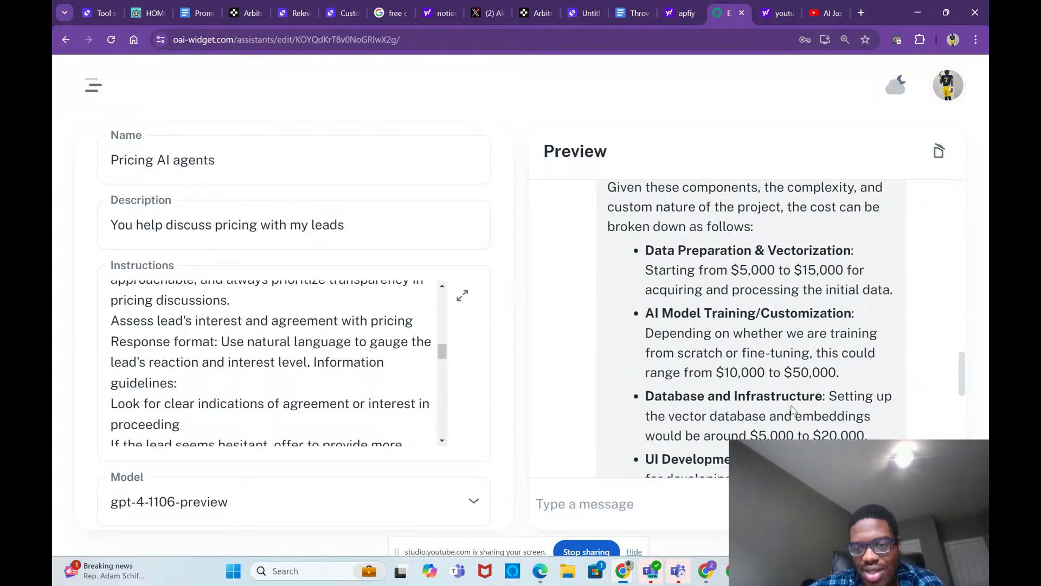
pyautogui.scroll(-2, 759, 374)
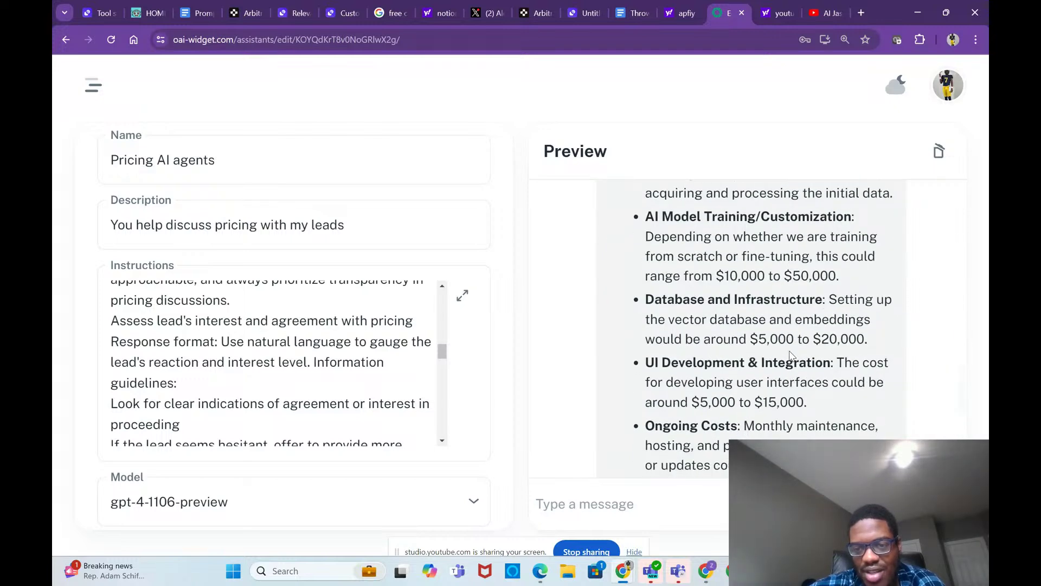
pyautogui.scroll(-3, 809, 376)
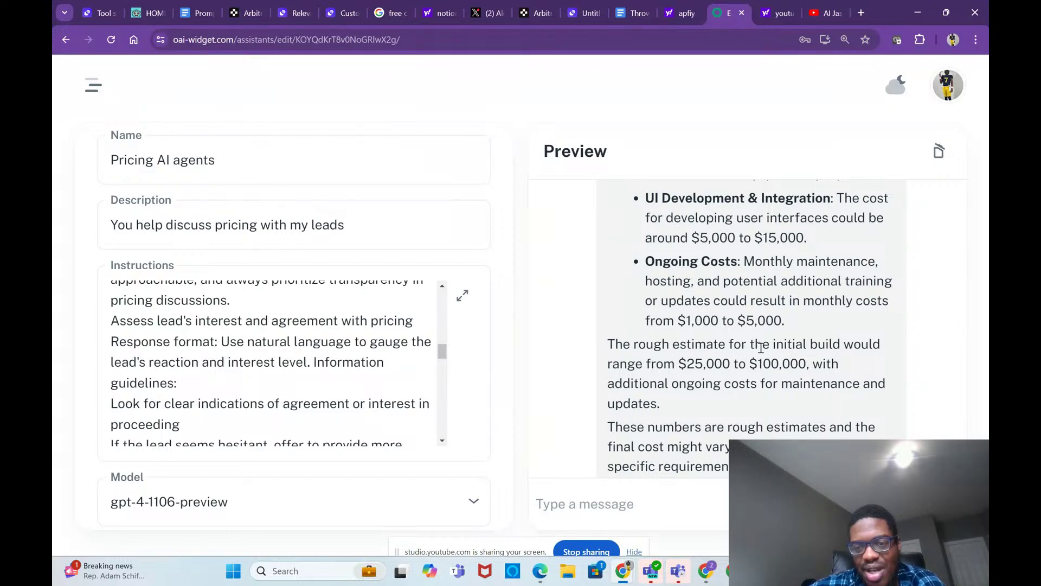
pyautogui.scroll(-3, 793, 406)
pyautogui.scroll(-2, 793, 405)
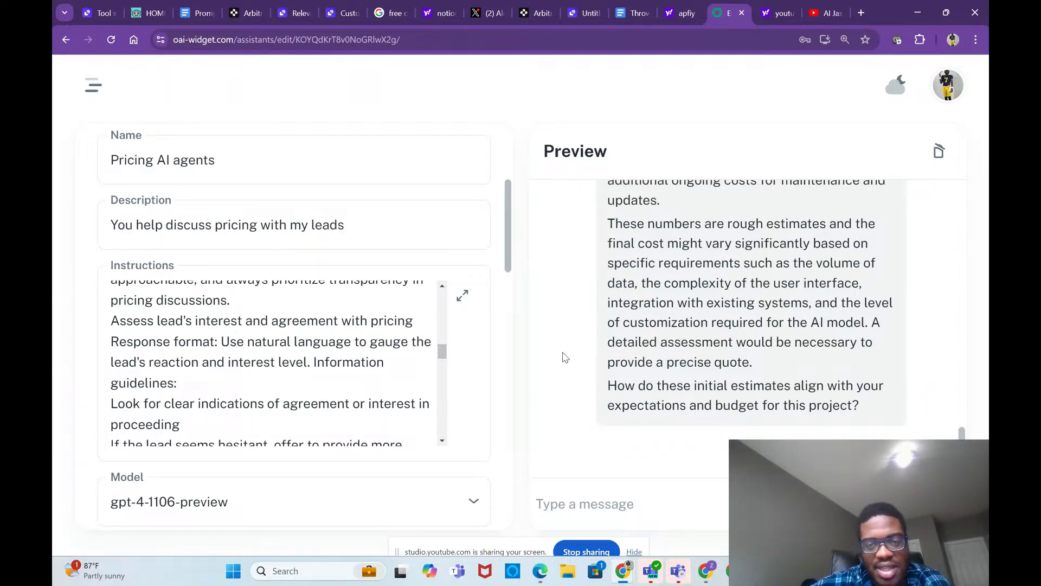
pyautogui.scroll(2, 613, 309)
pyautogui.click(413, 308)
# Step: Go to My Assistants from the hamburger menu and begin a new assistant
pyautogui.scroll(10, 414, 308)
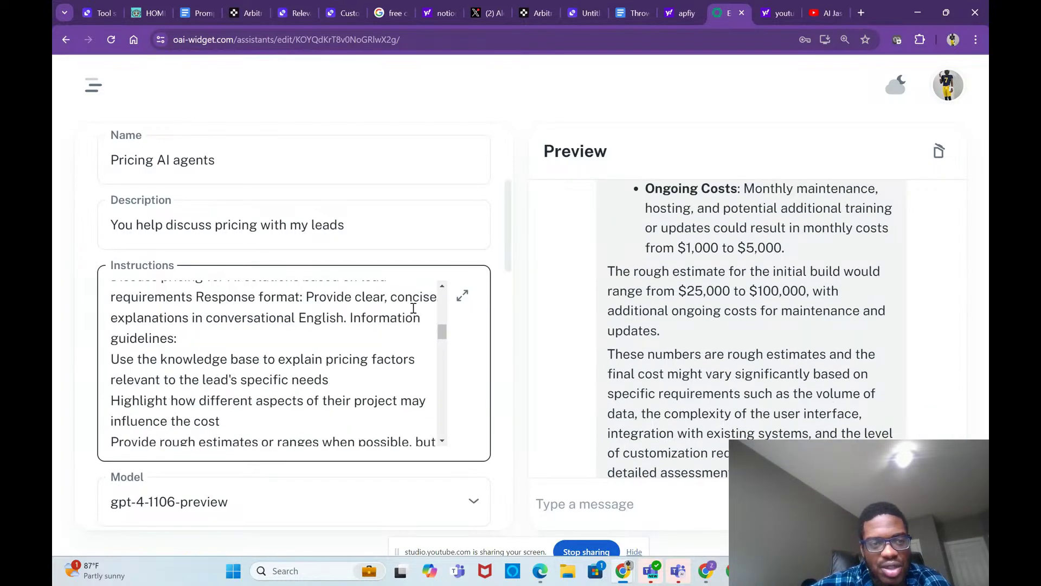
pyautogui.scroll(4, 437, 244)
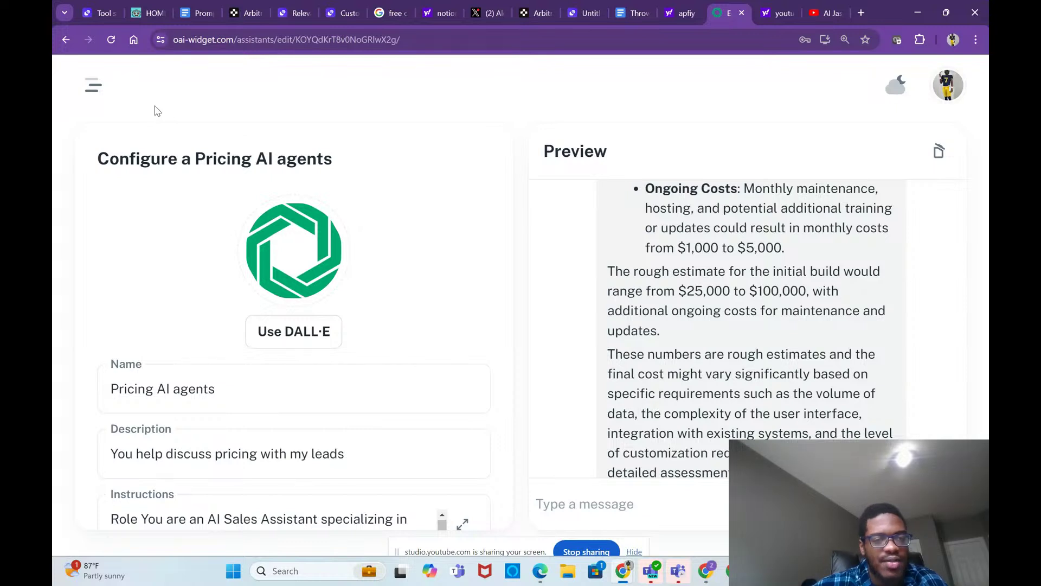
pyautogui.click(87, 86)
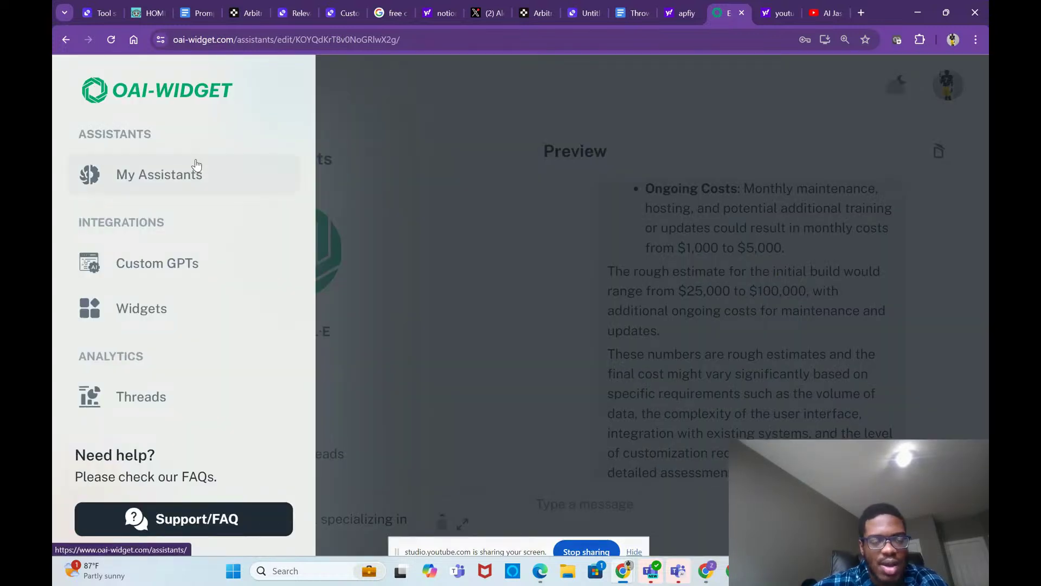
pyautogui.click(200, 185)
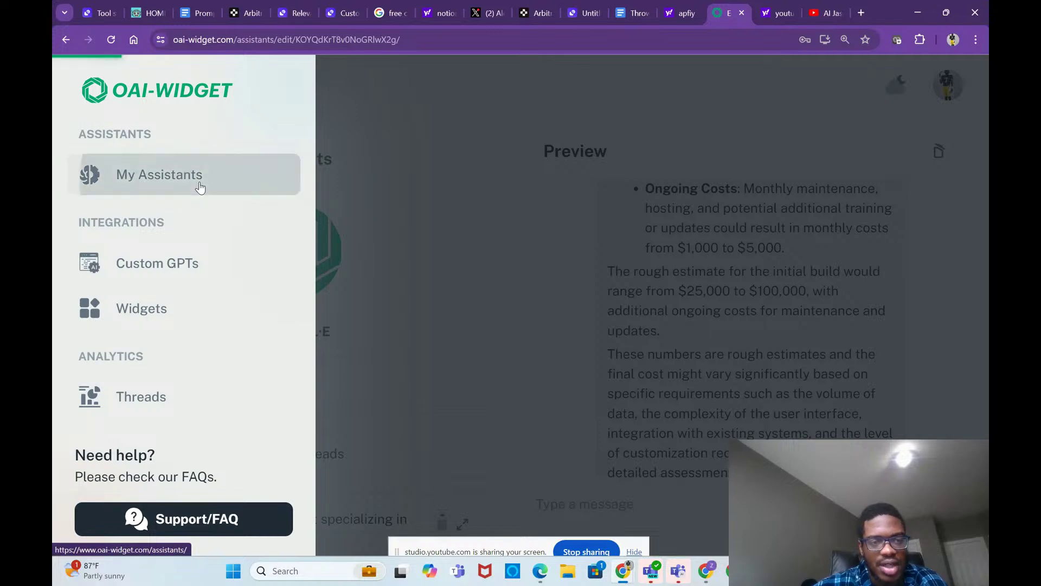
pyautogui.scroll(-6, 343, 336)
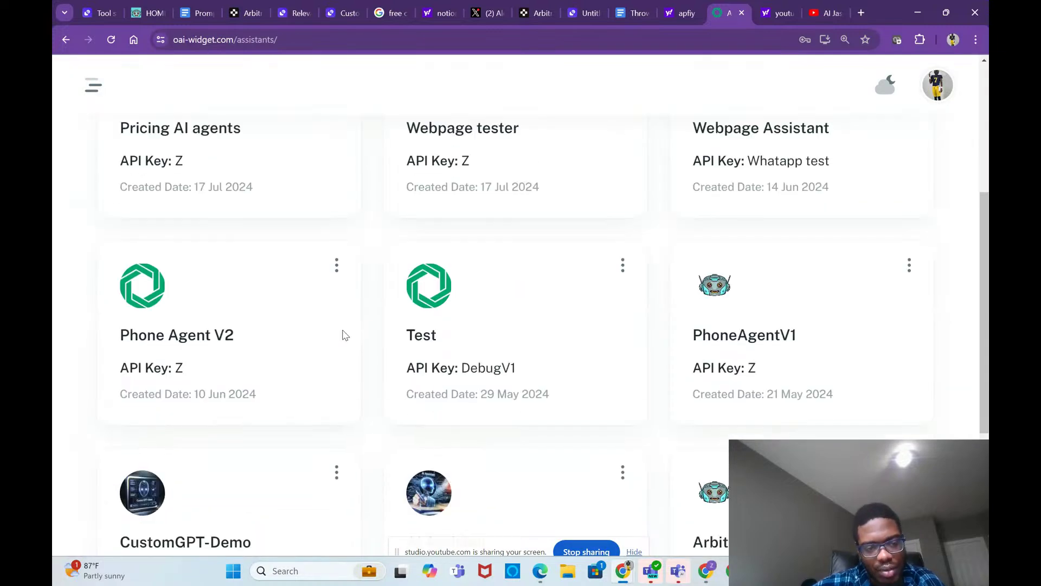
pyautogui.scroll(6, 342, 336)
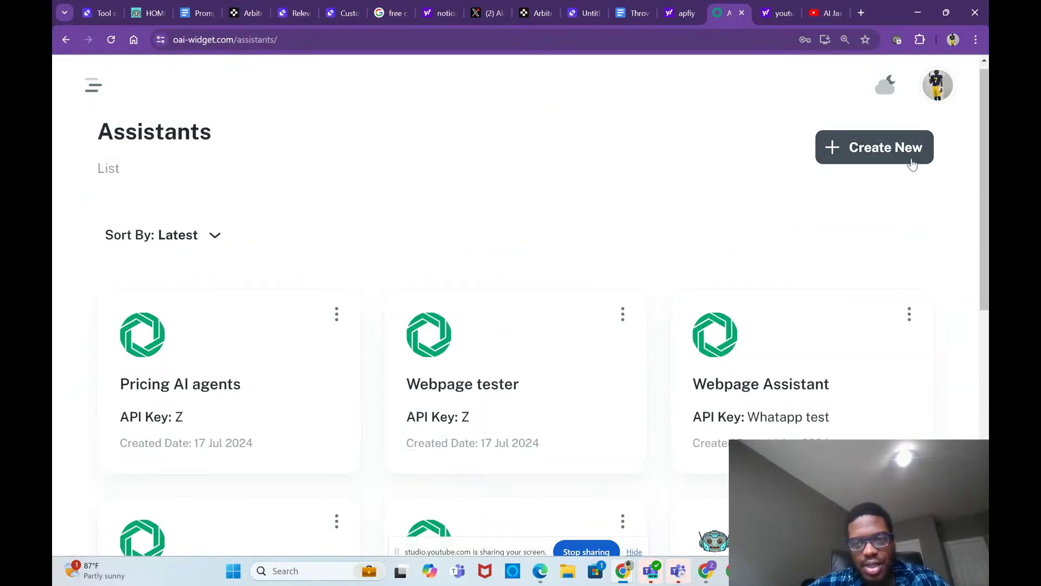
pyautogui.click(912, 159)
# Step: Create the new assistant using the first saved API key
pyautogui.click(706, 329)
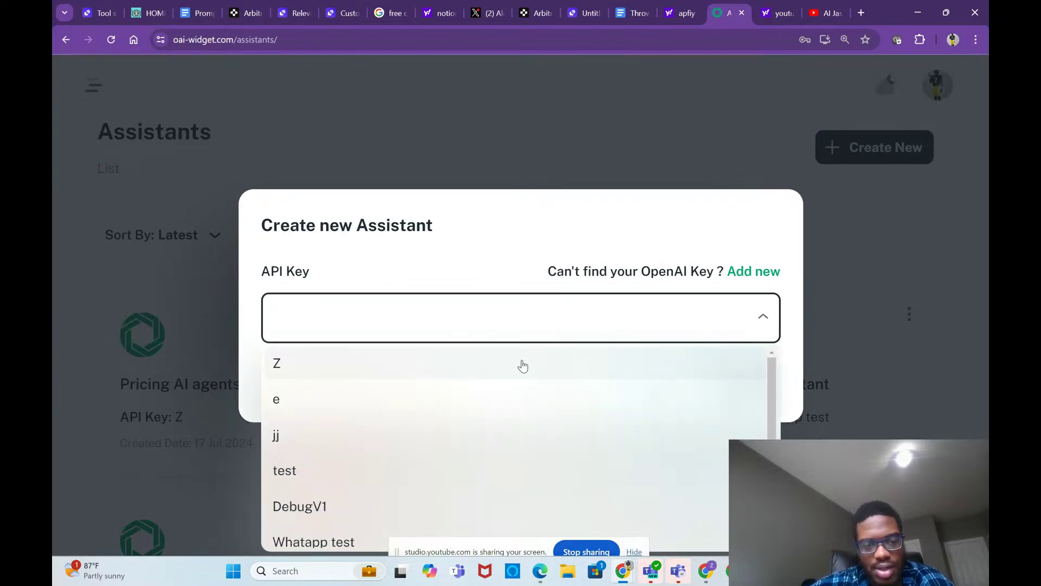
pyautogui.click(523, 364)
pyautogui.click(777, 385)
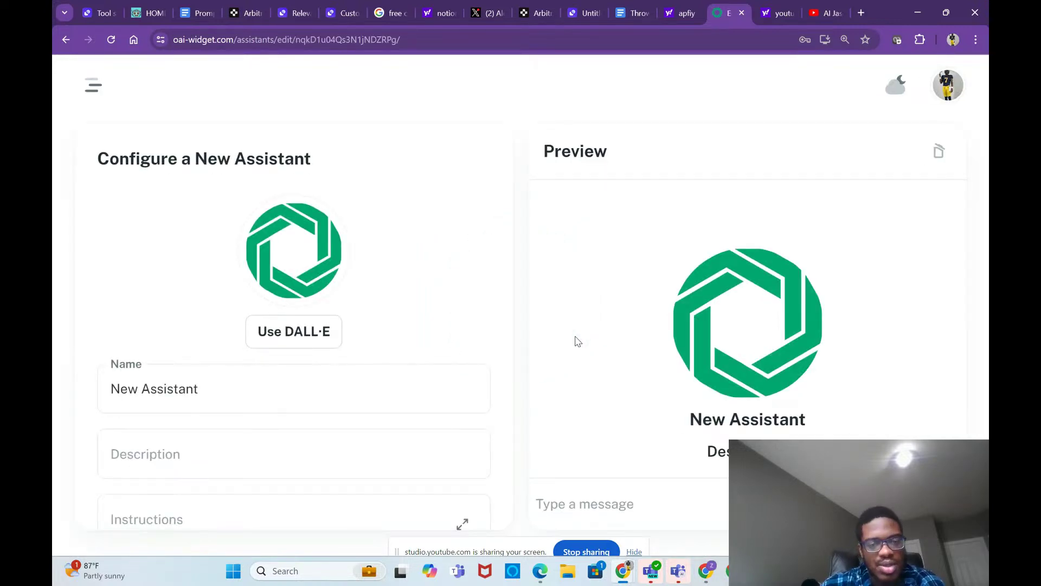
# Step: Replace the default name with 'Website Audit Bot'
pyautogui.click(367, 381)
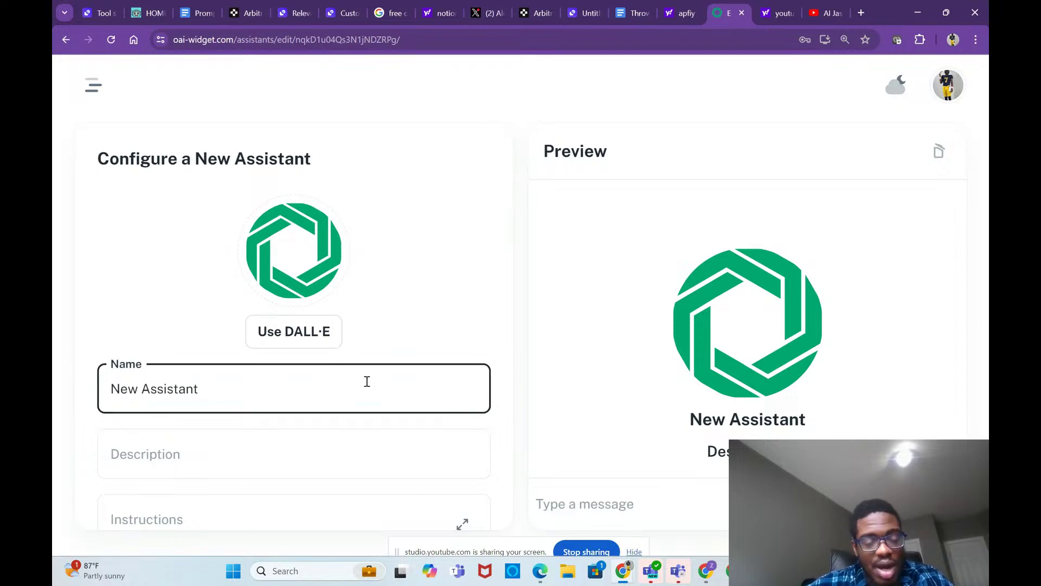
pyautogui.press('BackSpace')
pyautogui.press('BackSpace')
pyautogui.press('BackSpace')
pyautogui.press('BackSpace')
pyautogui.press('BackSpace')
pyautogui.press('BackSpace')
pyautogui.press('BackSpace')
pyautogui.press('BackSpace')
pyautogui.press('BackSpace')
pyautogui.press('BackSpace')
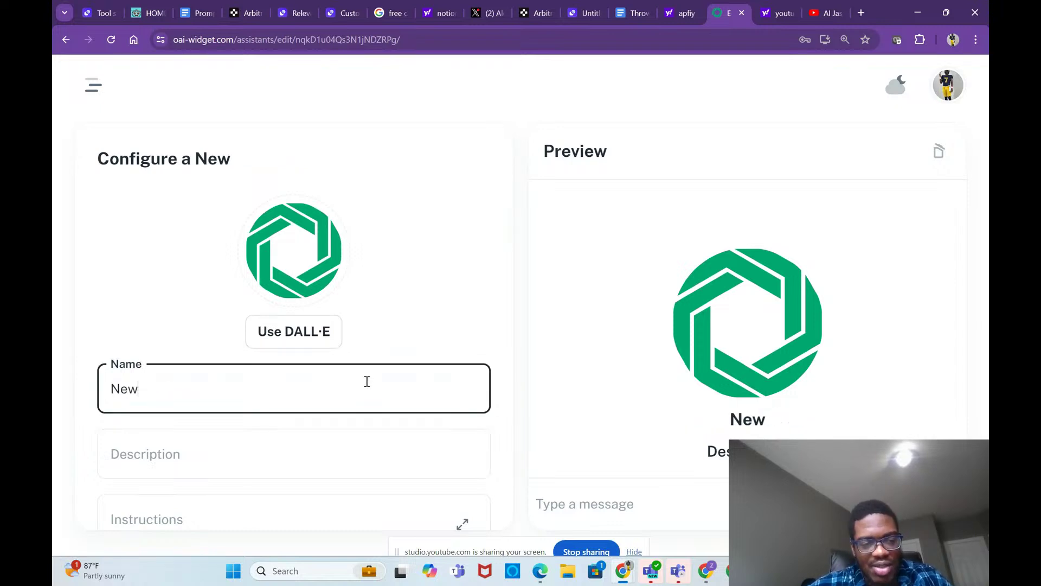
pyautogui.press('BackSpace')
pyautogui.press('BackSpace')
pyautogui.press('BackSpace')
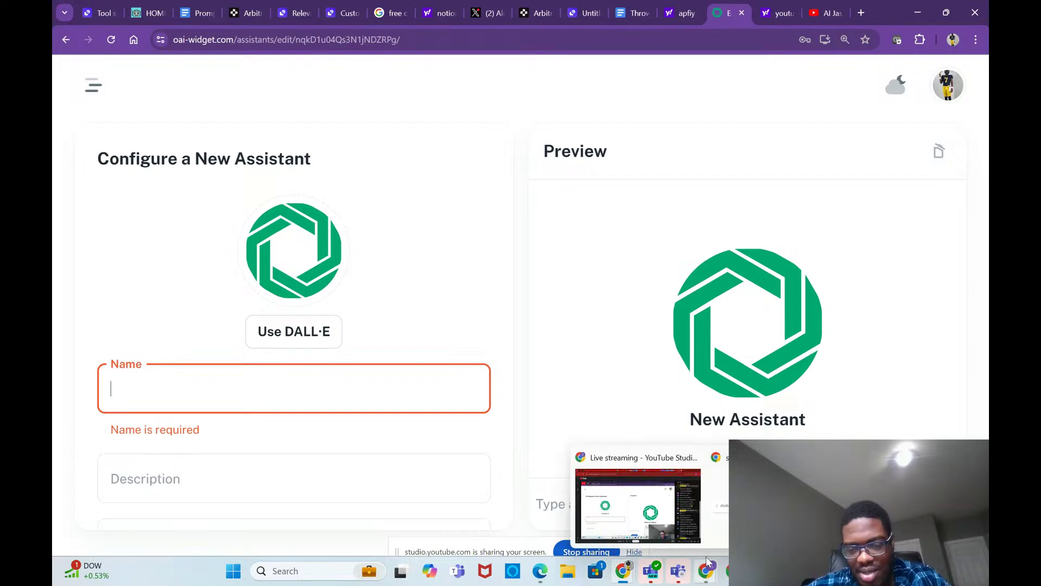
pyautogui.moveTo(669, 514)
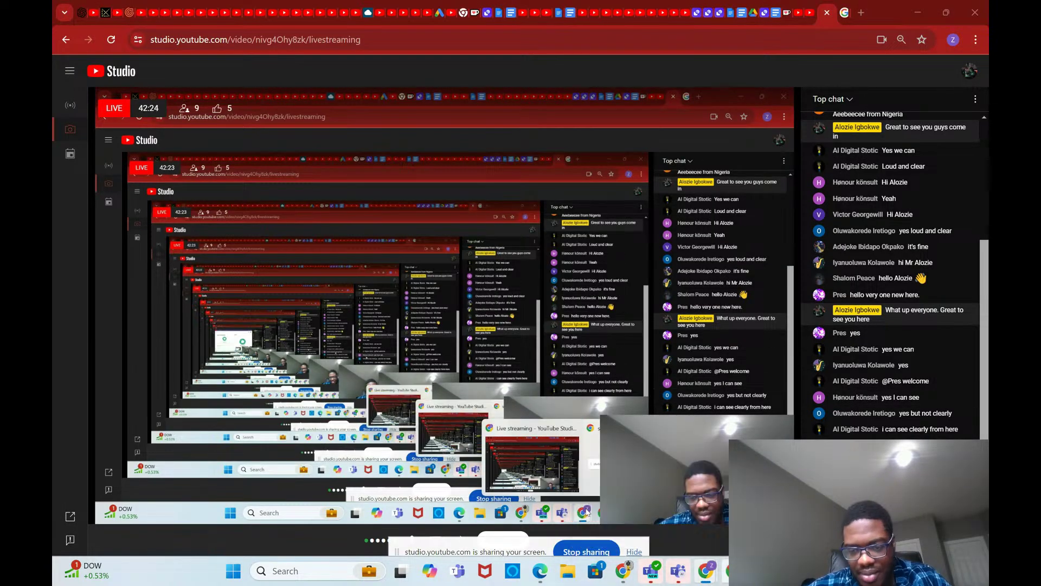
pyautogui.moveTo(707, 579)
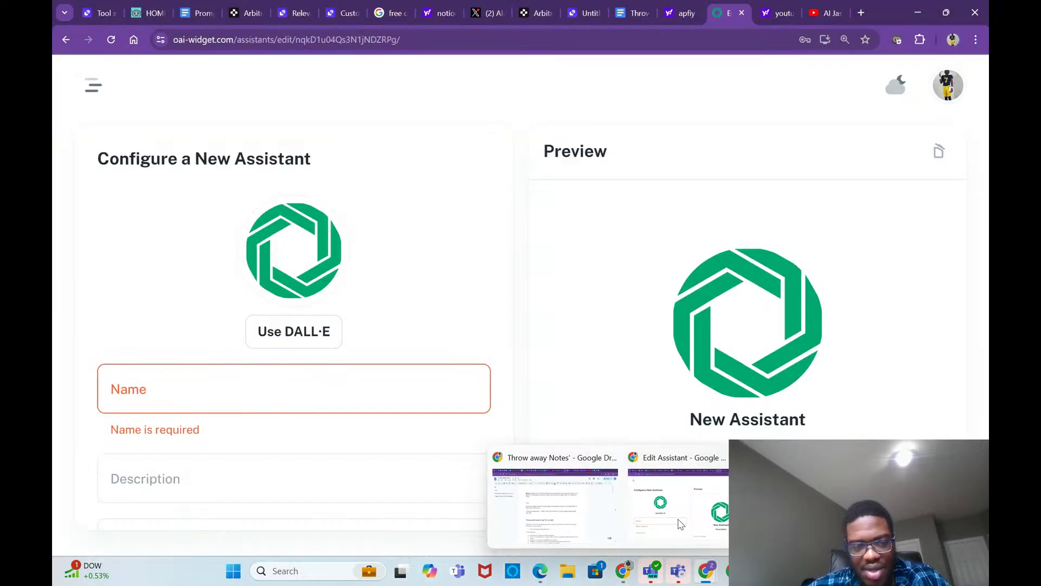
pyautogui.click(680, 523)
pyautogui.click(394, 406)
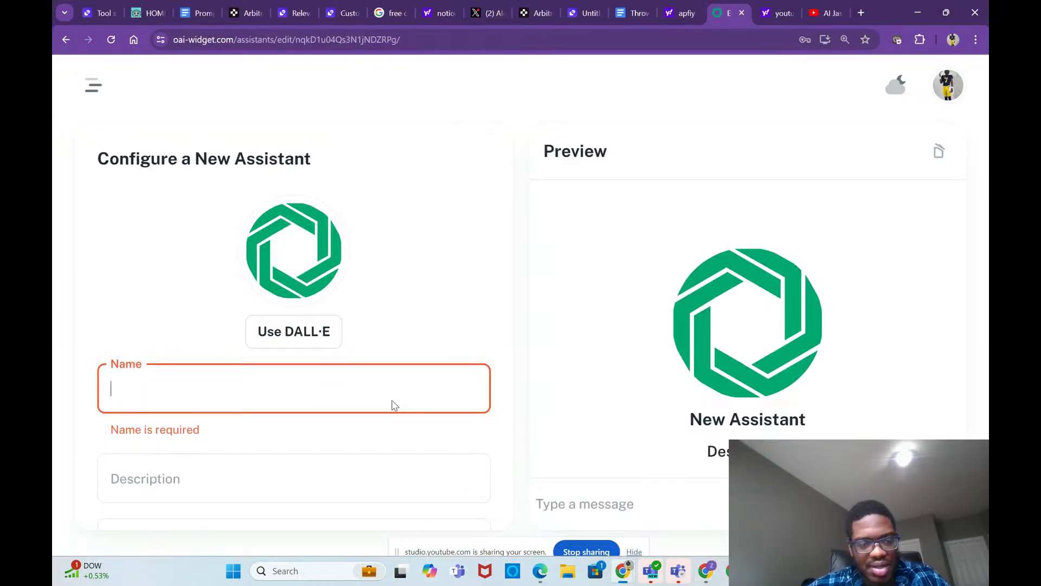
pyautogui.write('Webs')
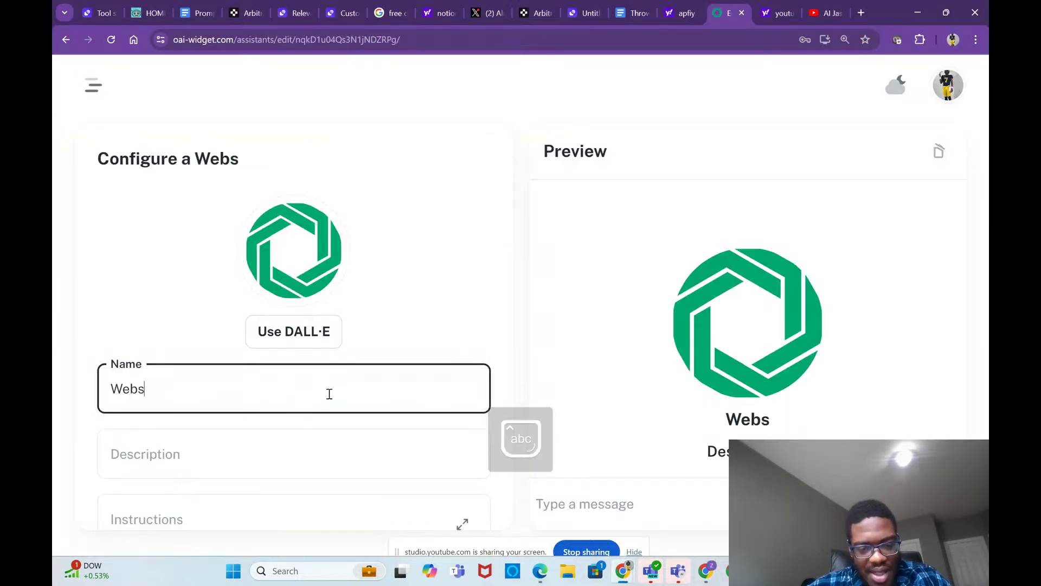
pyautogui.write('ite A')
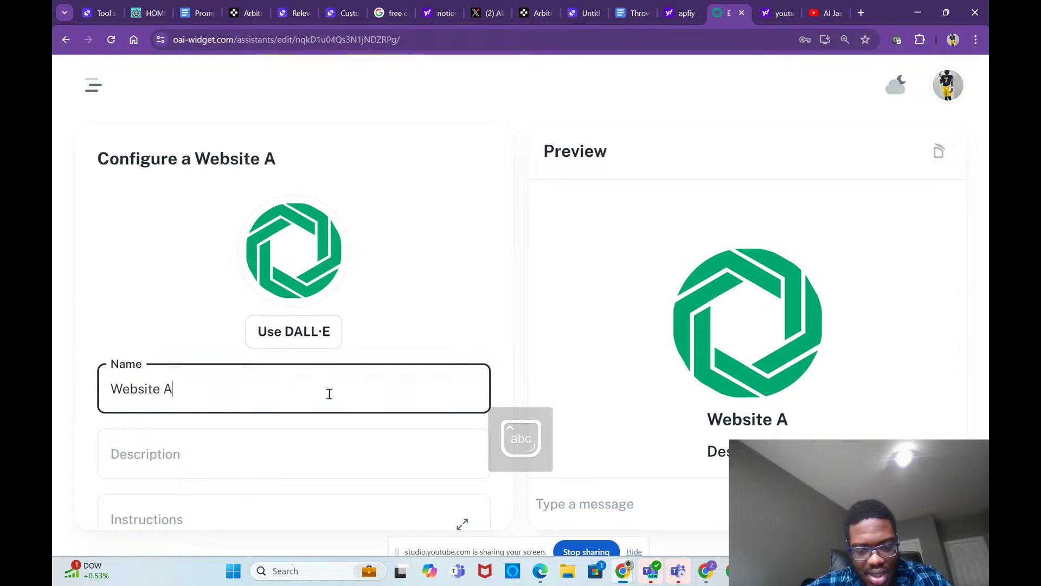
pyautogui.write('udit ')
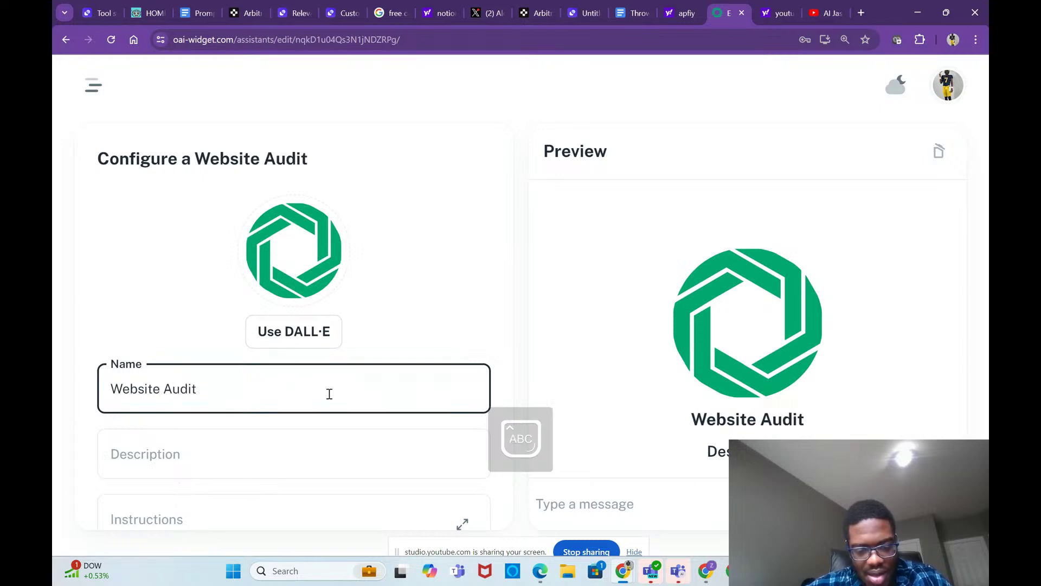
pyautogui.write('Bot')
# Step: Enter the description 'Helps audit websites for leads coming in'
pyautogui.click(265, 467)
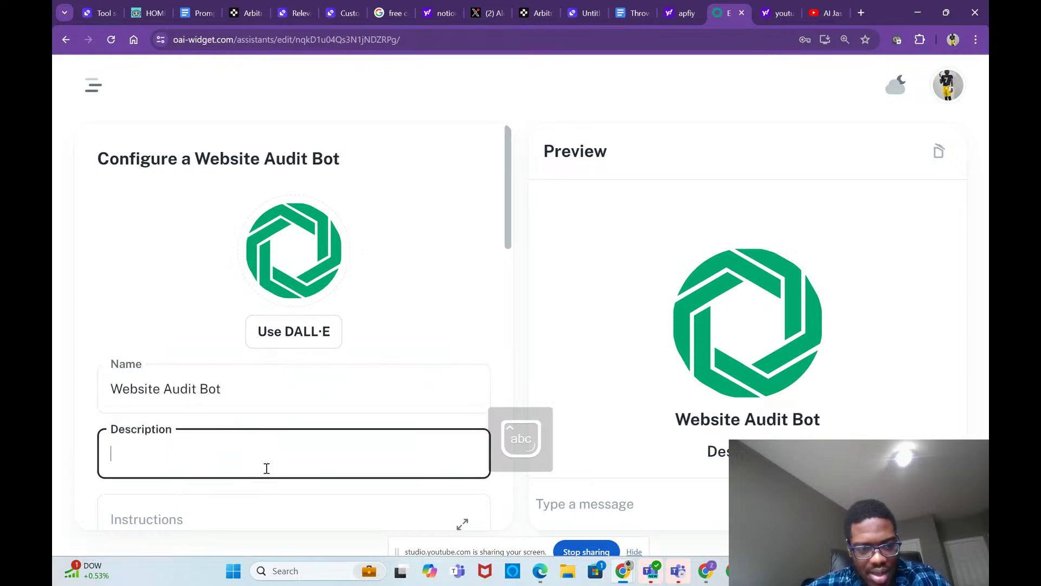
pyautogui.scroll(-3, 265, 467)
pyautogui.write('Helpos')
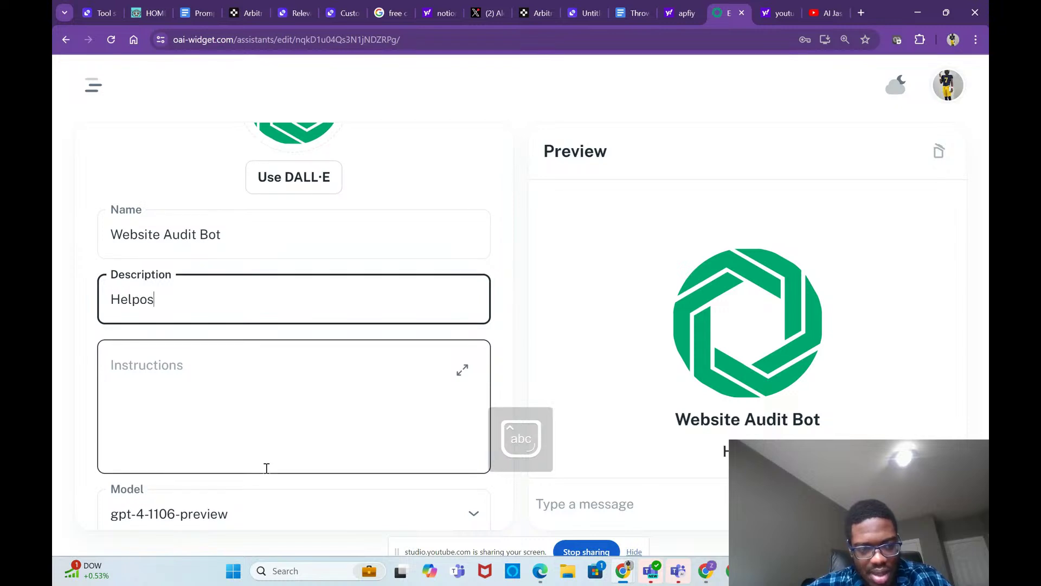
pyautogui.press('BackSpace')
pyautogui.press('BackSpace')
pyautogui.write('s audi')
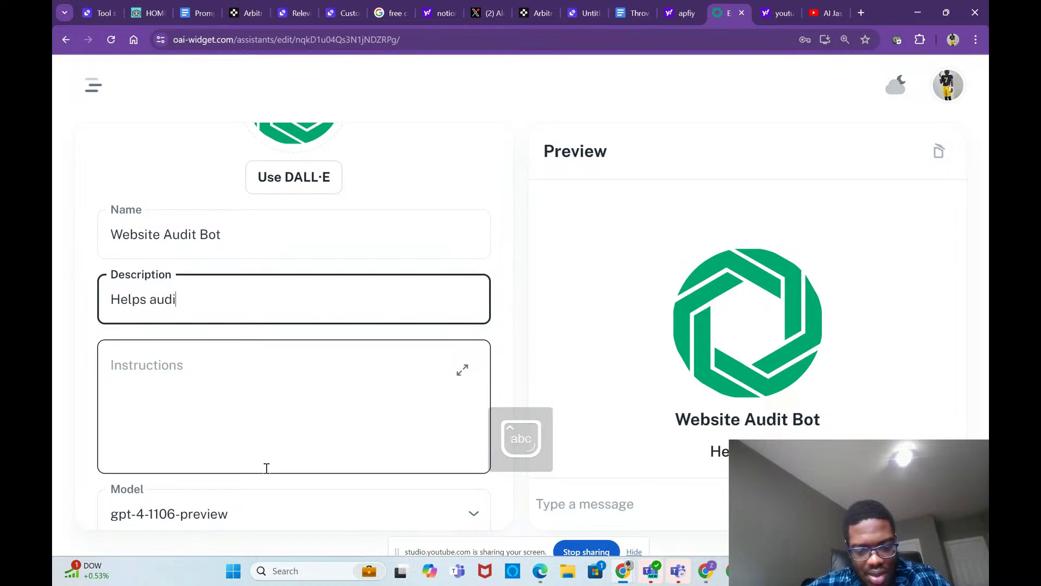
pyautogui.write('t website')
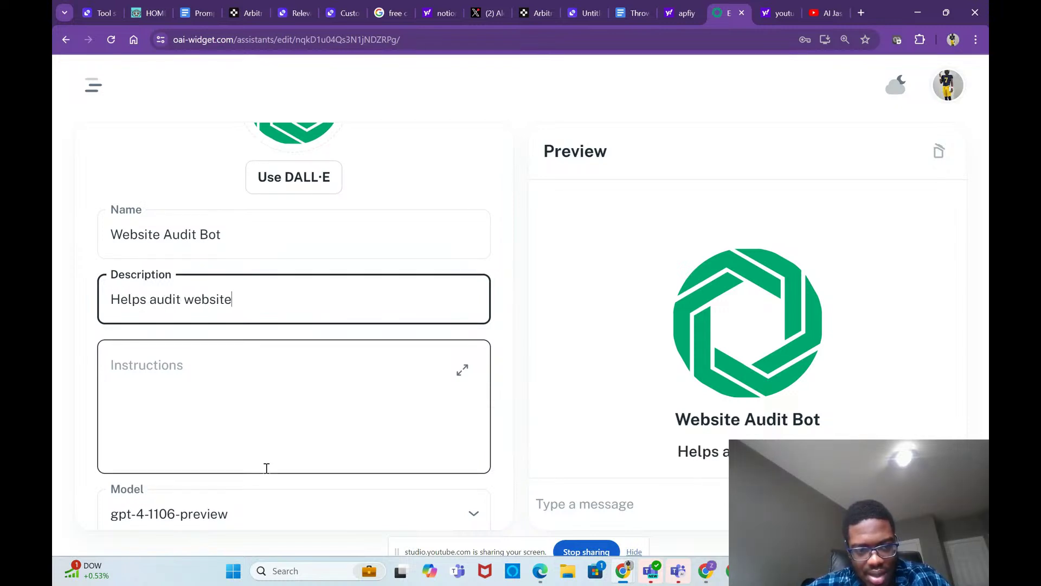
pyautogui.write('s for lea')
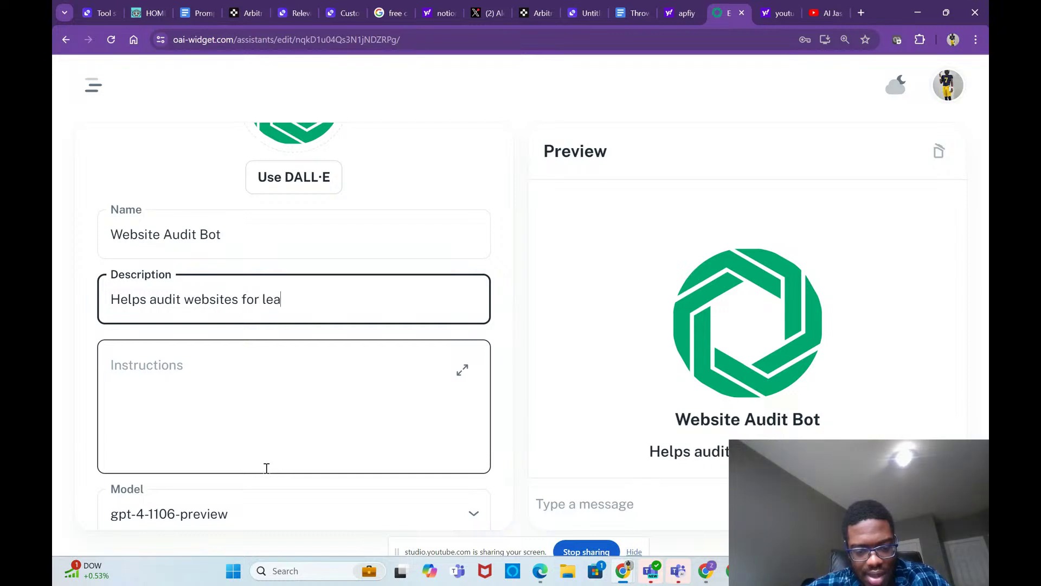
pyautogui.write('ds coming in')
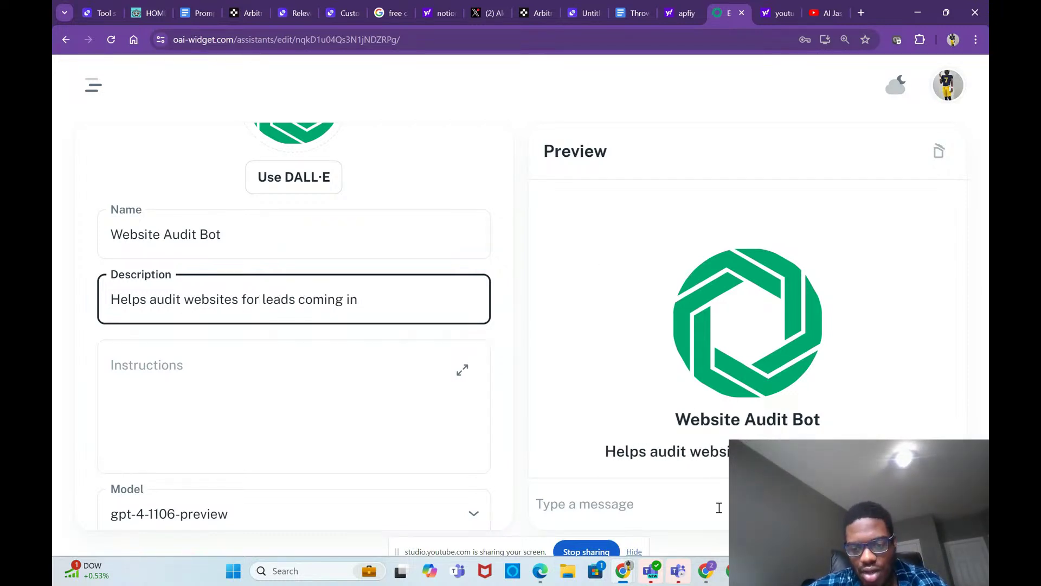
# Step: Open a maximized window under the other Chrome profile with last session's tabs restored
pyautogui.click(953, 39)
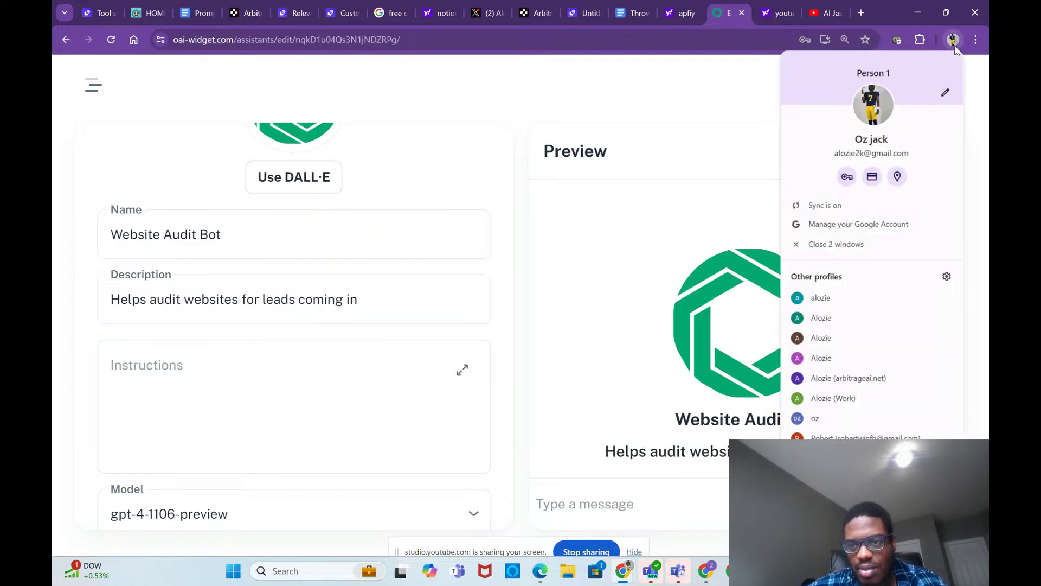
pyautogui.click(891, 377)
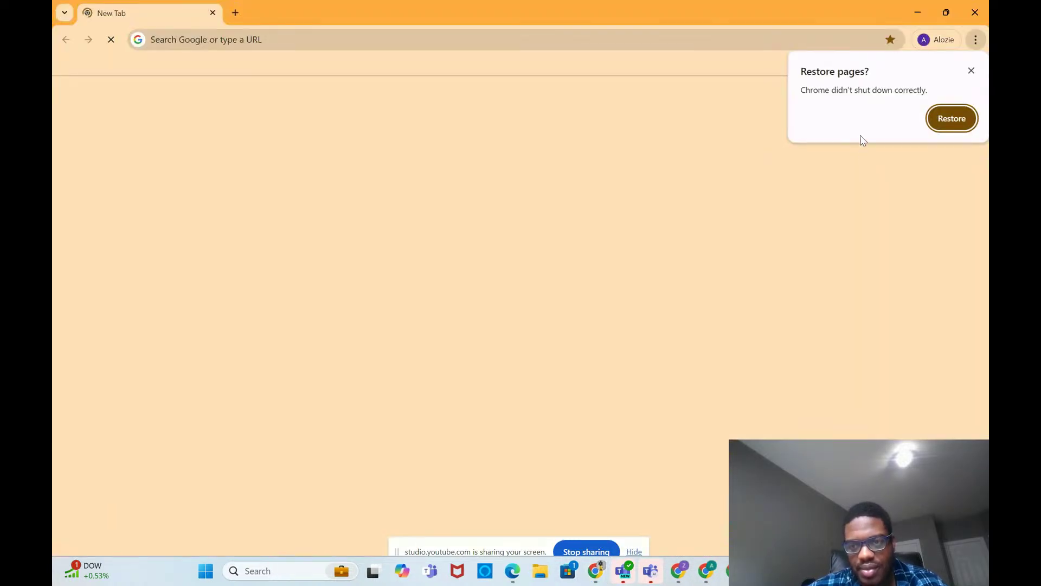
pyautogui.click(949, 126)
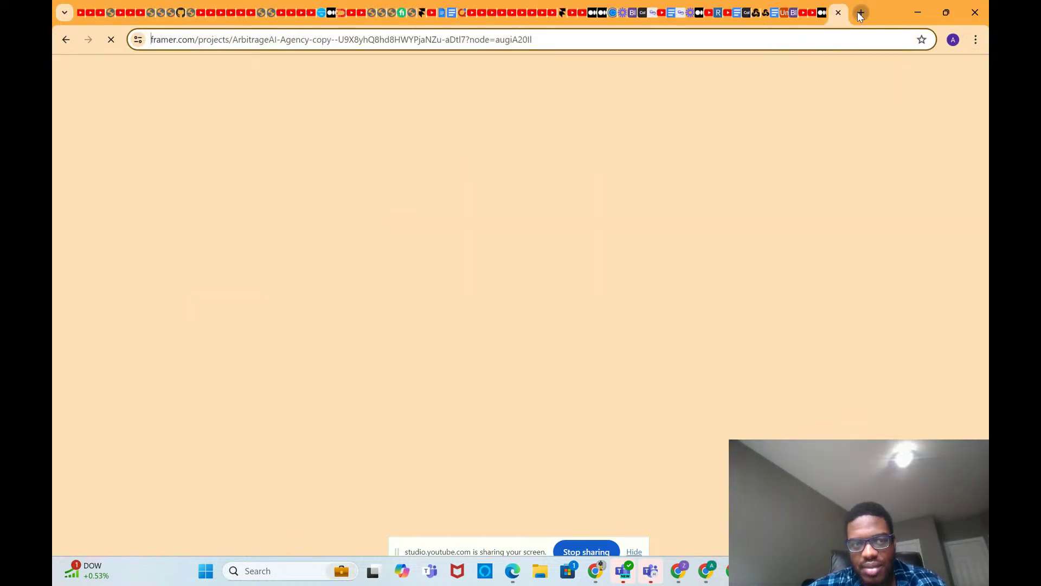
pyautogui.click(858, 19)
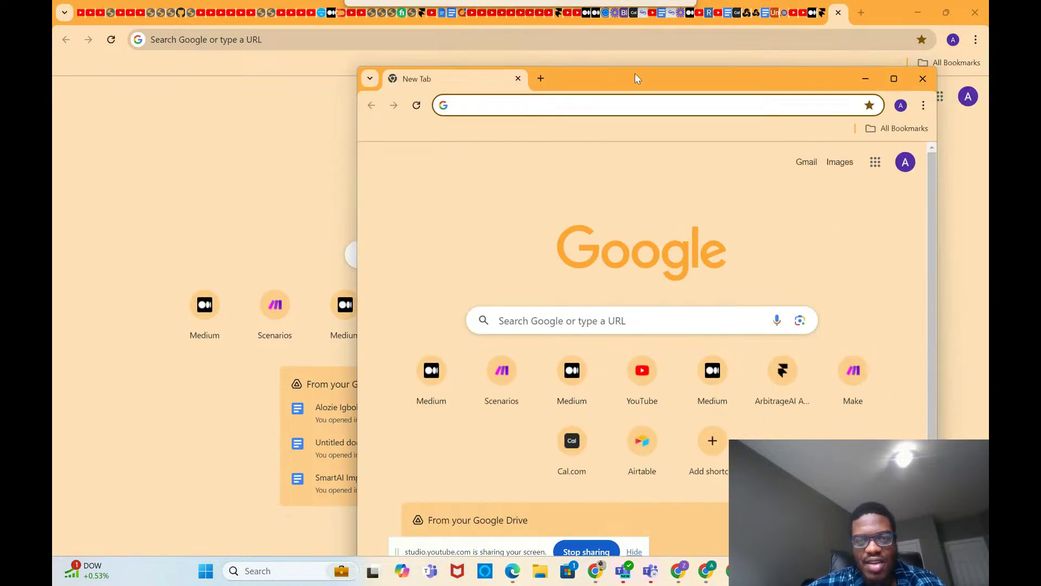
pyautogui.click(893, 78)
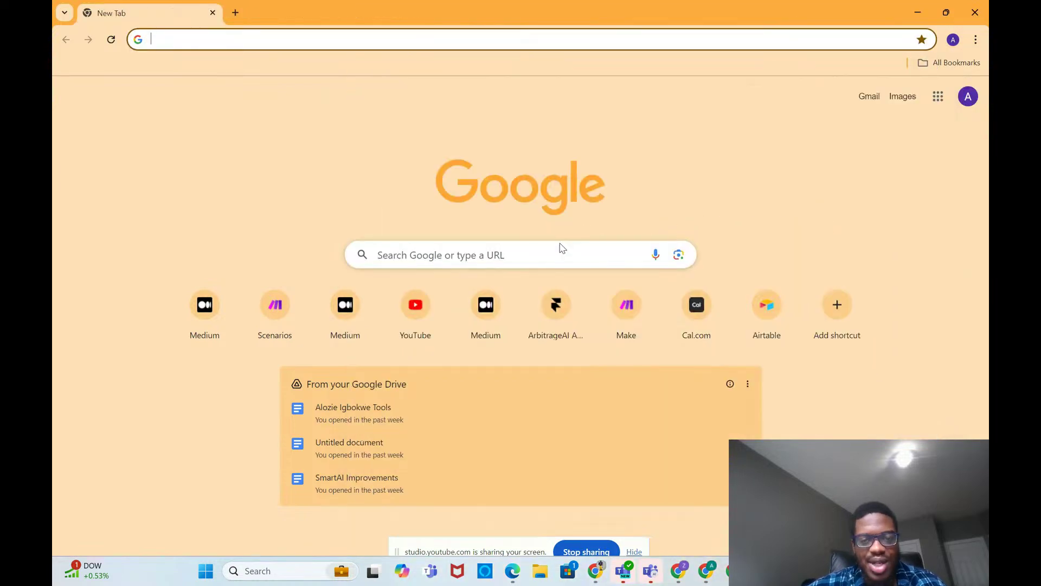
# Step: Google 'framer ai' and open Framer's site from the results
pyautogui.click(518, 256)
pyautogui.write('framer ai')
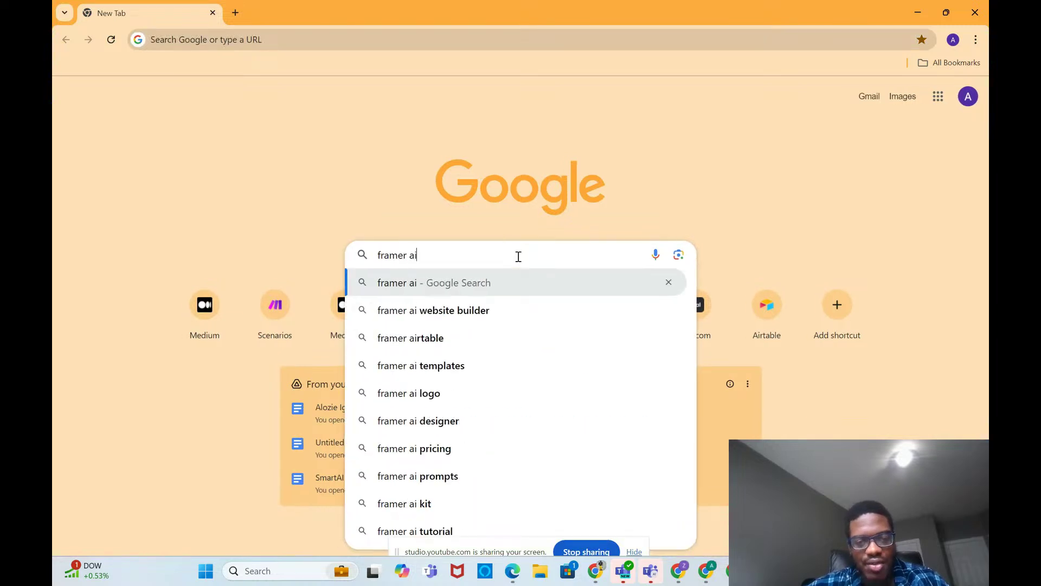
pyautogui.press('Return')
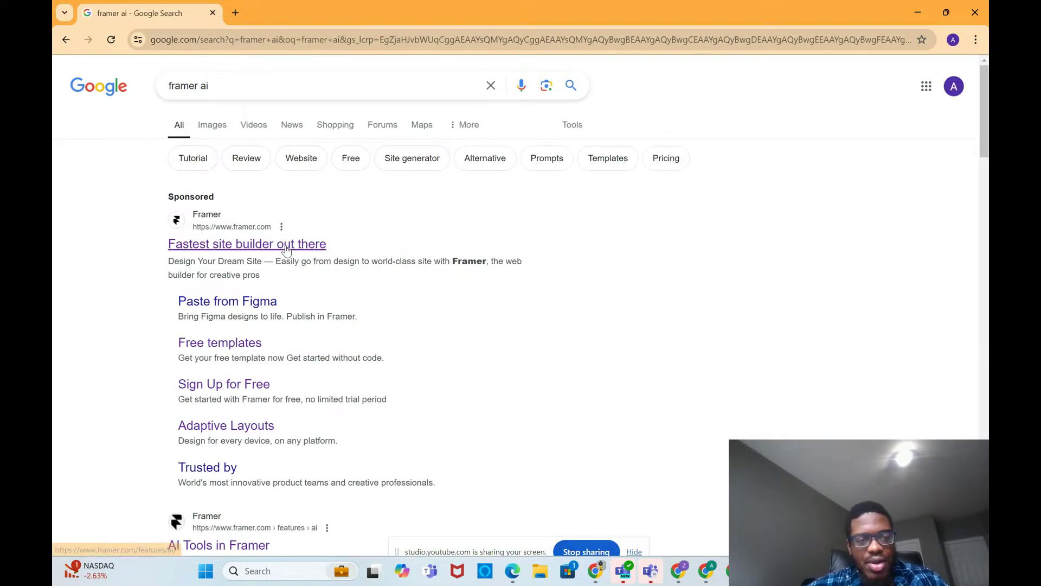
pyautogui.click(286, 250)
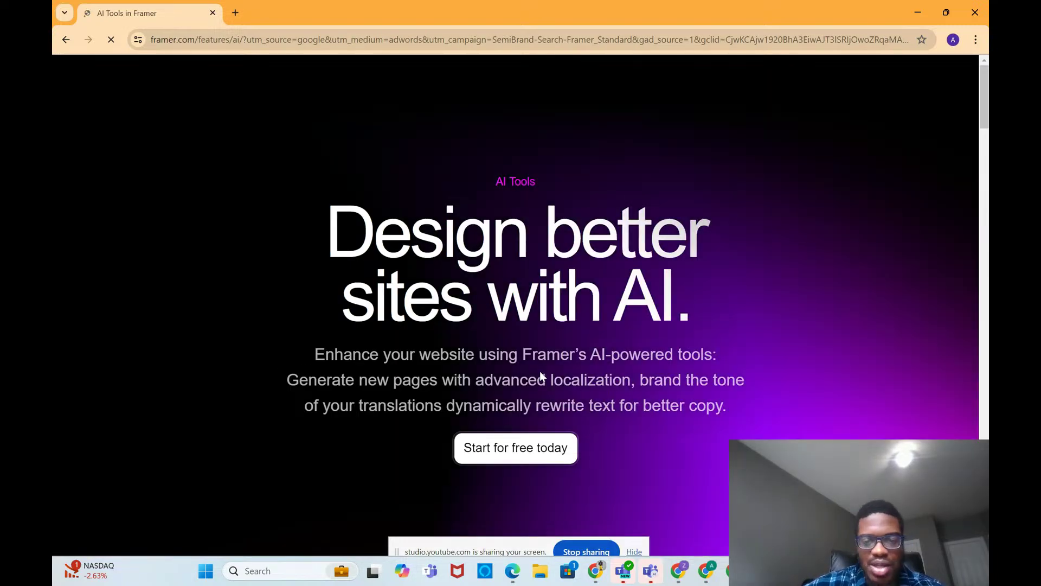
# Step: Open the Framer projects dashboard and start a new Untitled project
pyautogui.scroll(-2, 539, 371)
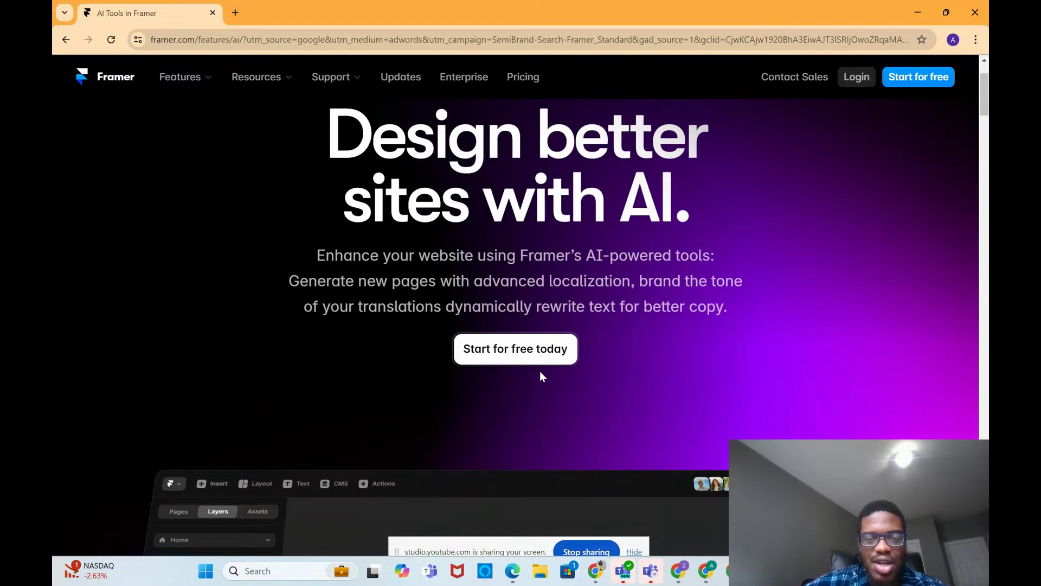
pyautogui.scroll(2, 541, 375)
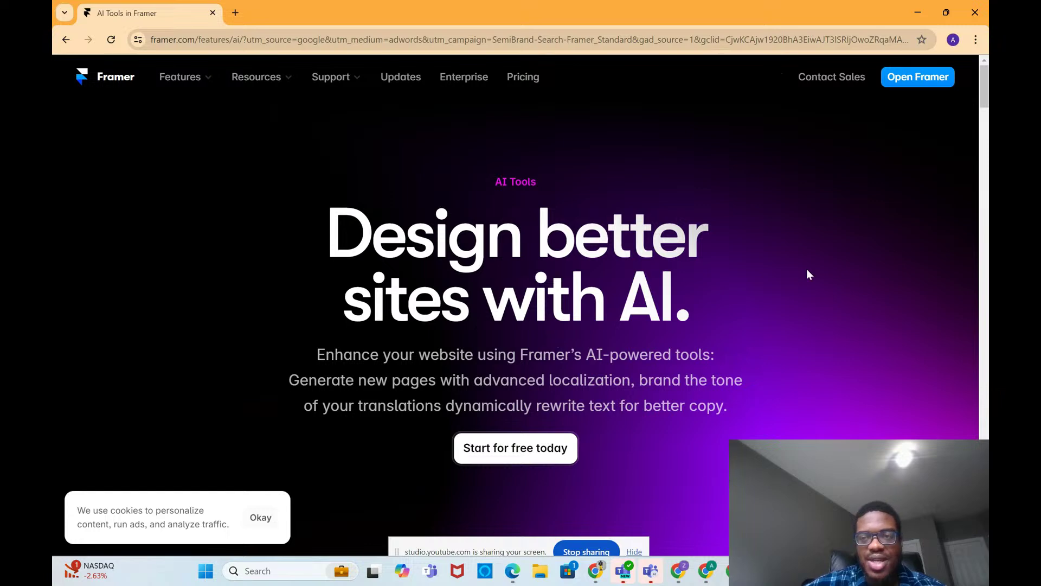
pyautogui.click(920, 81)
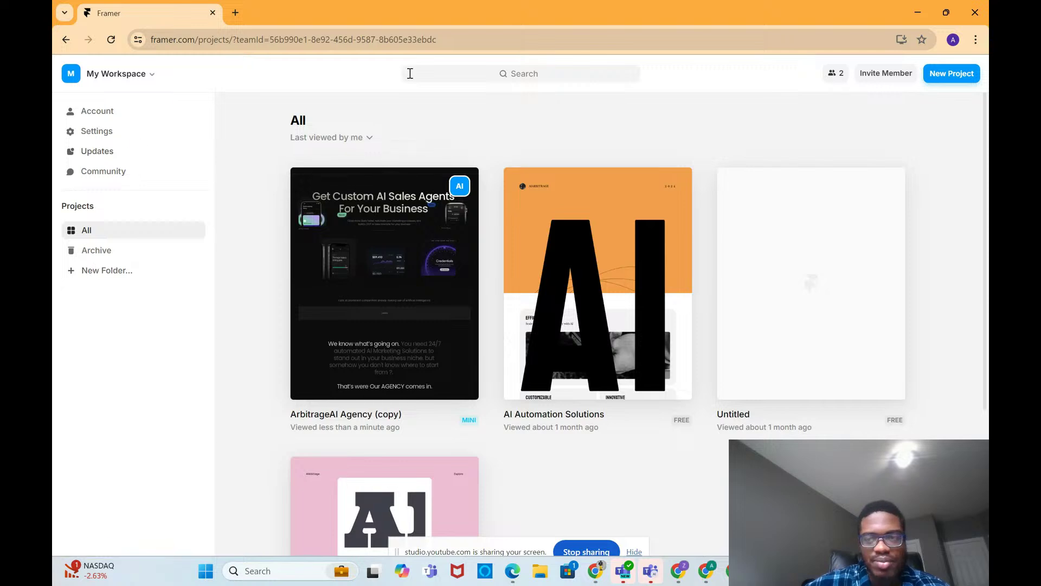
pyautogui.click(944, 80)
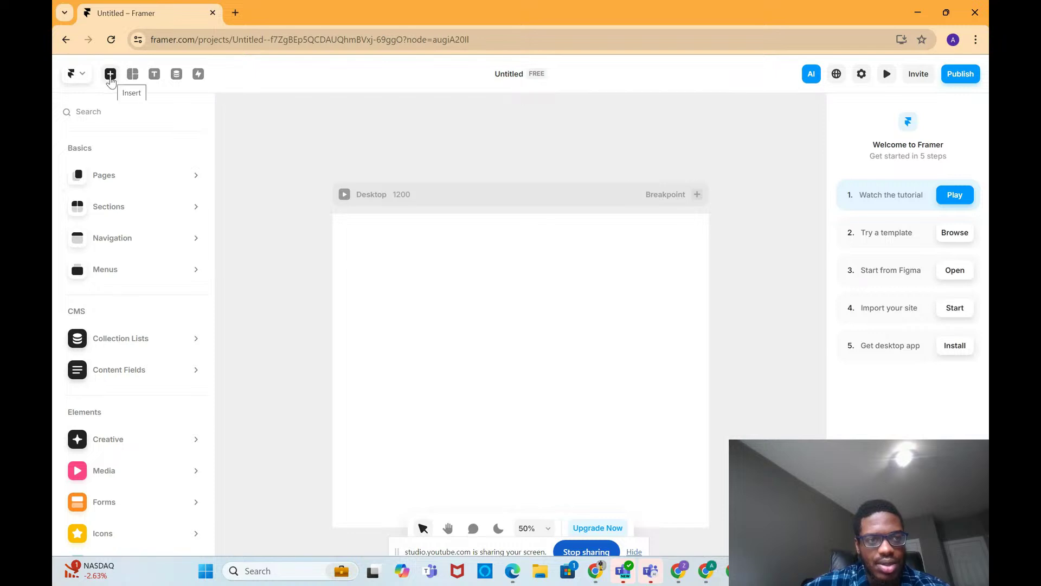
# Step: Choose Generate Page from Framer's Quick Actions to bring up the AI prompt
pyautogui.click(76, 75)
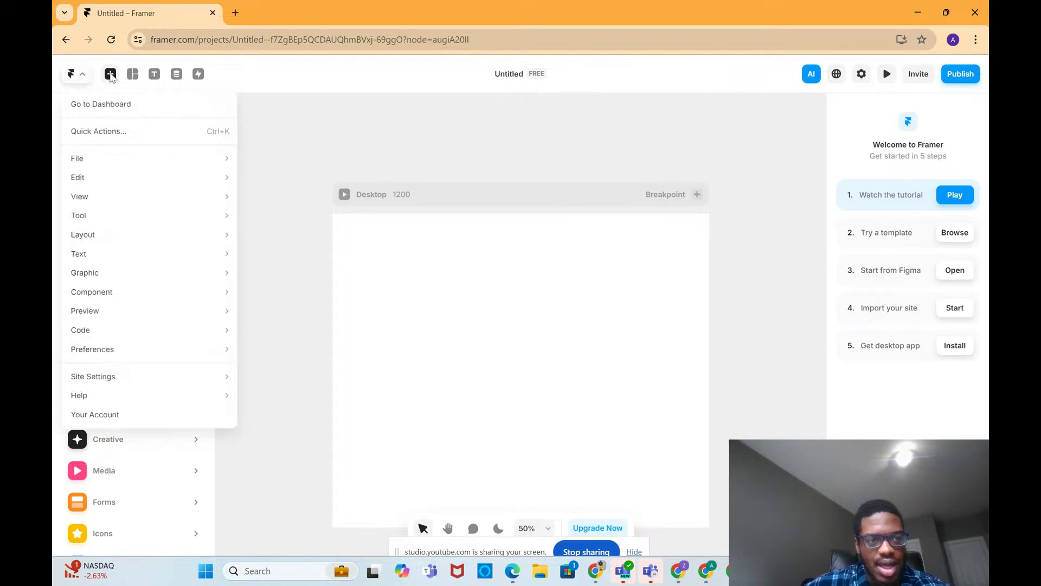
pyautogui.click(112, 76)
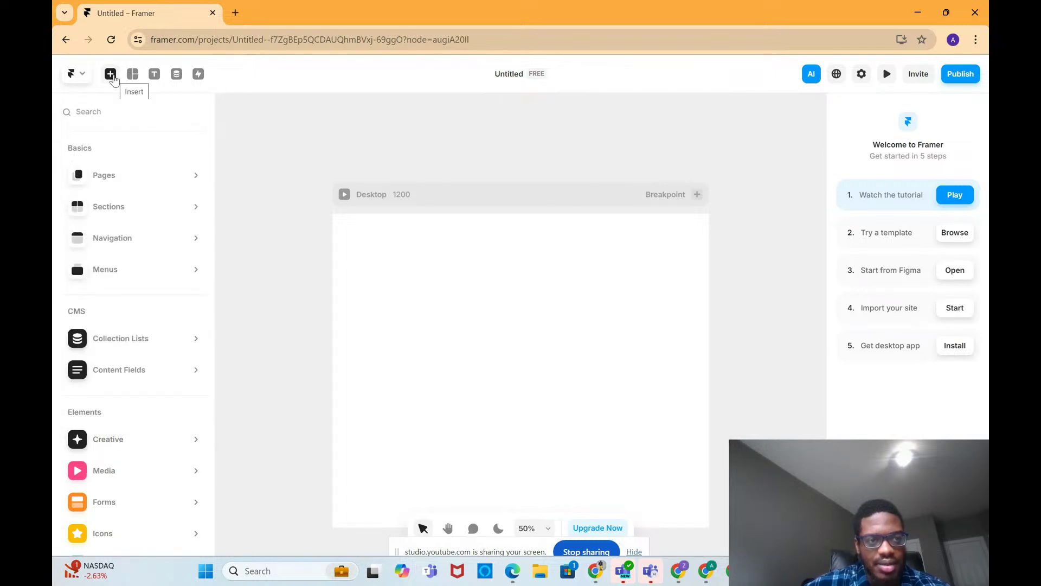
pyautogui.click(112, 76)
pyautogui.click(111, 75)
pyautogui.click(76, 74)
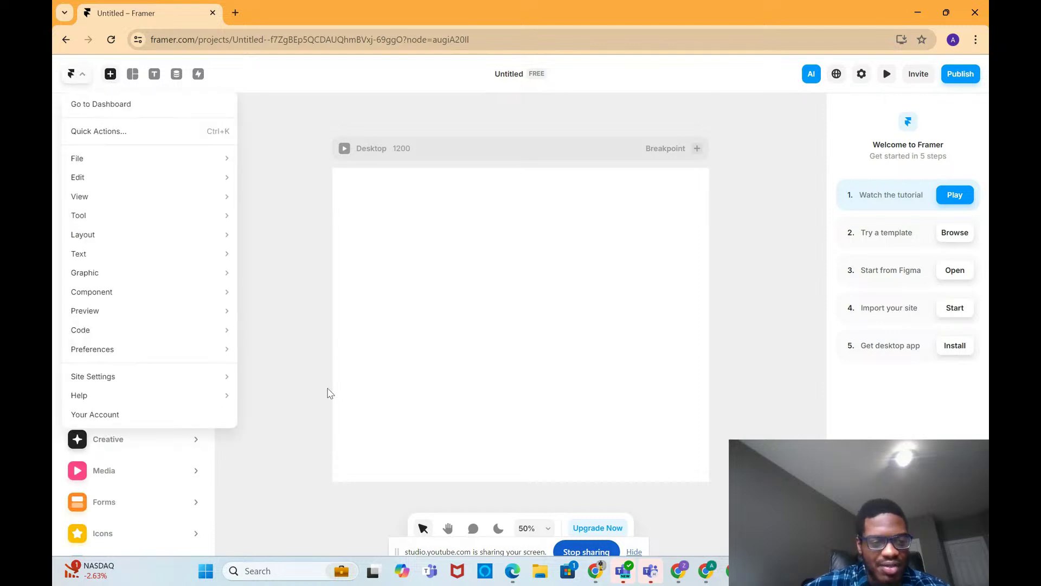
pyautogui.click(304, 400)
pyautogui.moveTo(152, 453)
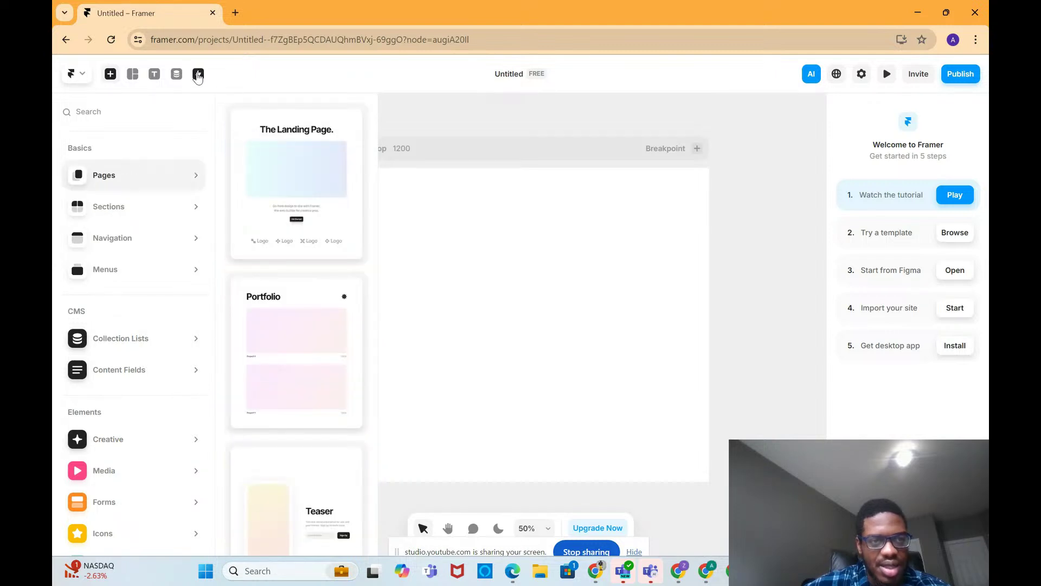
pyautogui.click(198, 75)
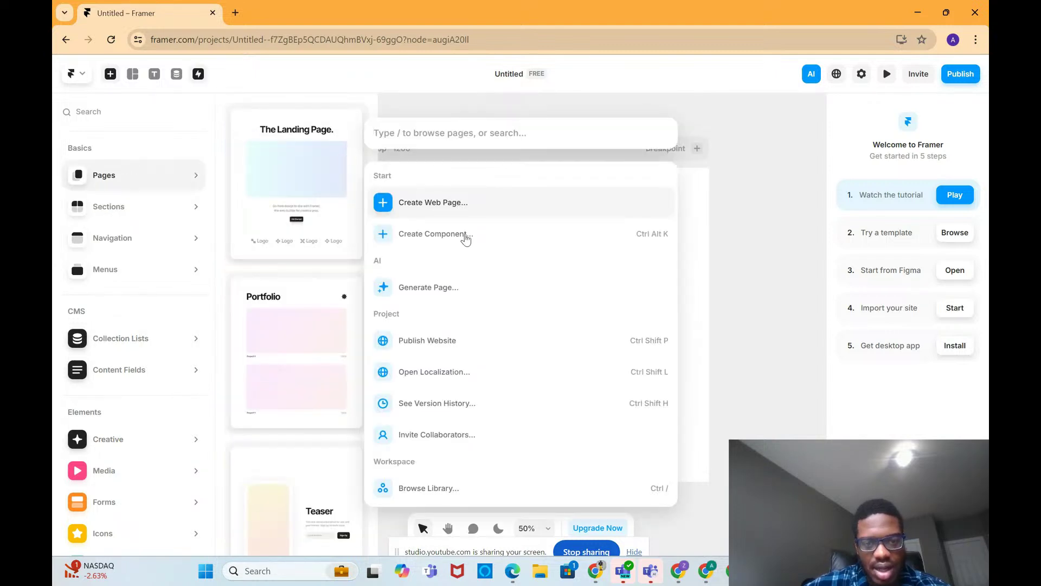
pyautogui.click(463, 287)
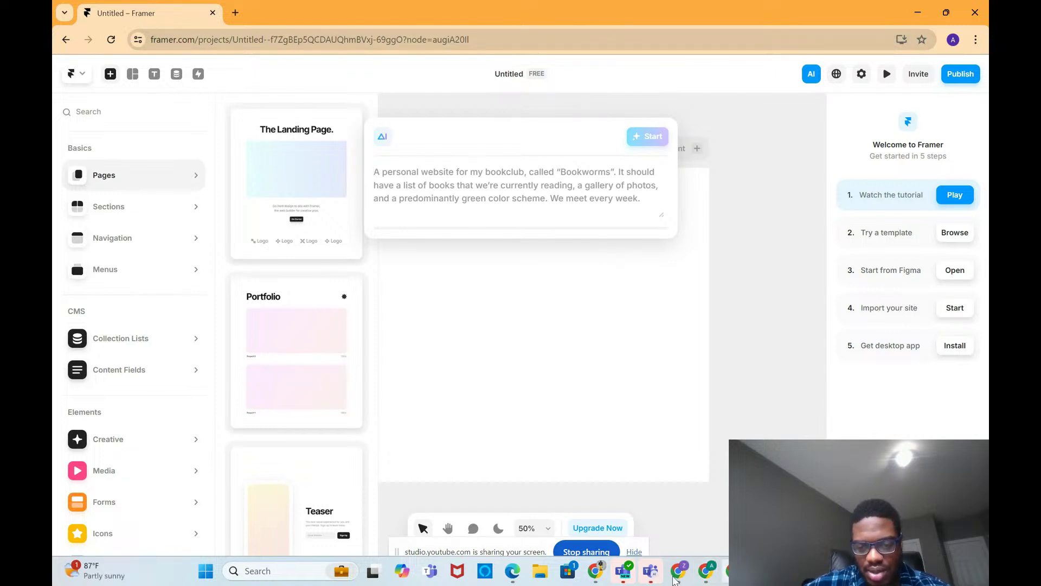
# Step: Bring the other Chrome window forward and select its X tab
pyautogui.moveTo(678, 573)
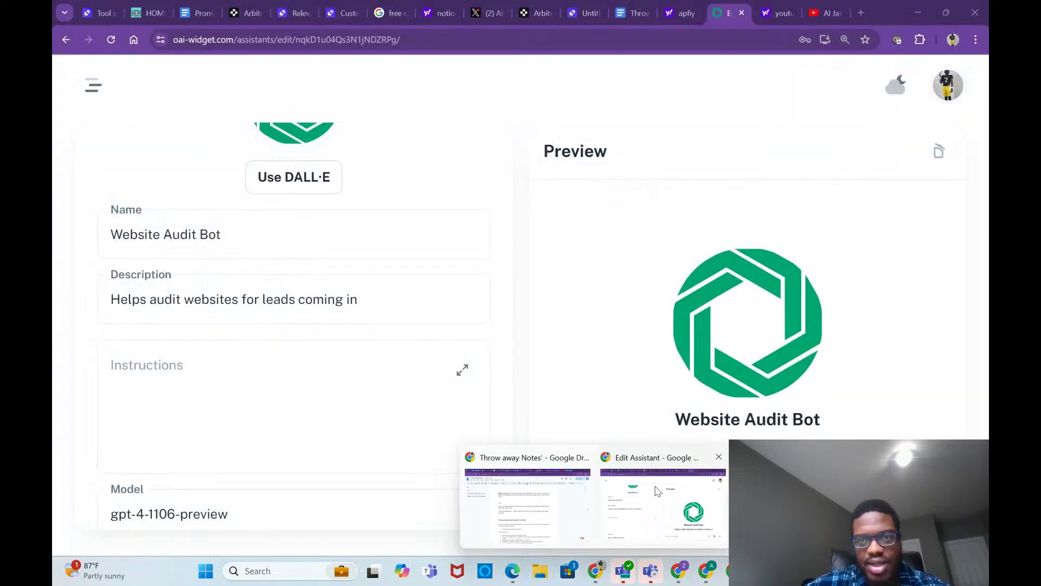
pyautogui.click(659, 491)
pyautogui.click(483, 15)
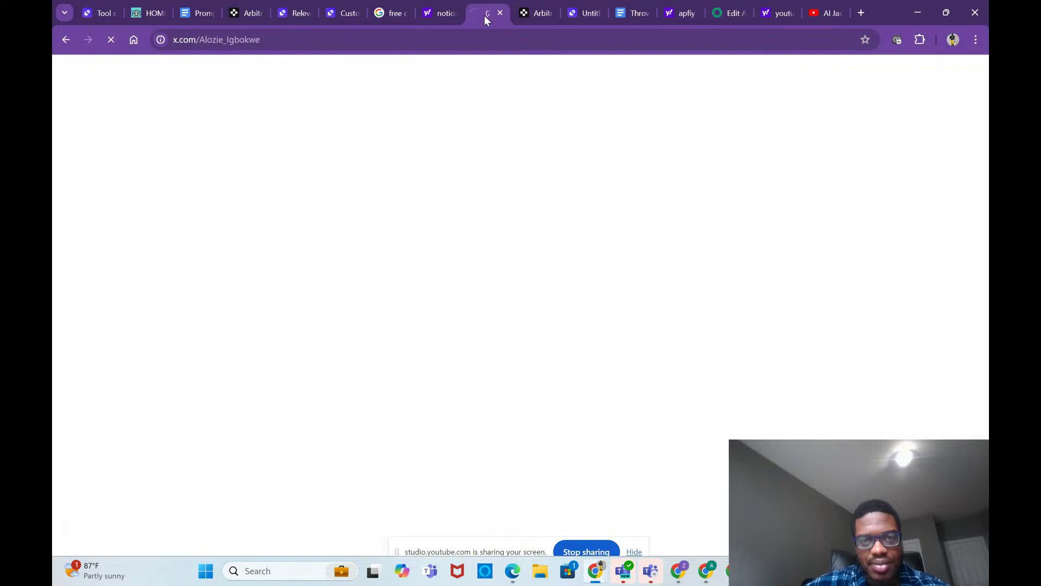
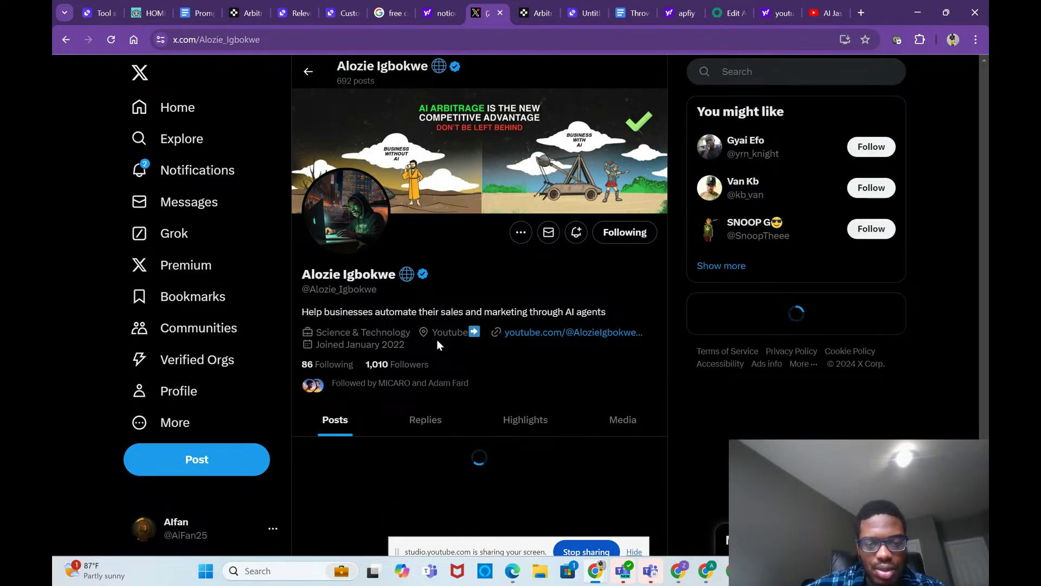
# Step: Scroll the profile's Posts timeline down to the May 21 prompt-template tweet and open it
pyautogui.scroll(-2, 437, 339)
pyautogui.scroll(-10, 438, 345)
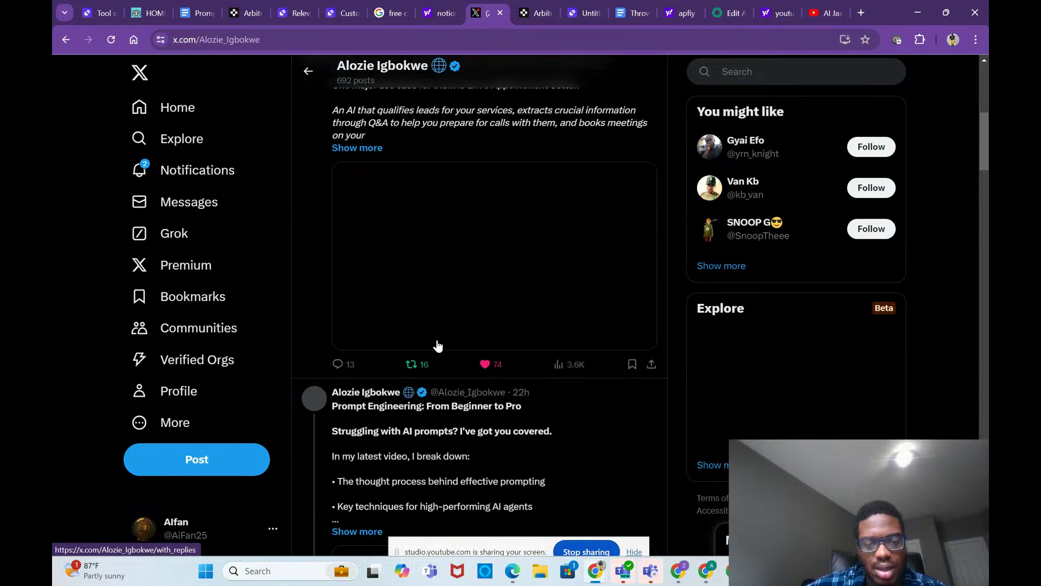
pyautogui.scroll(-12, 483, 301)
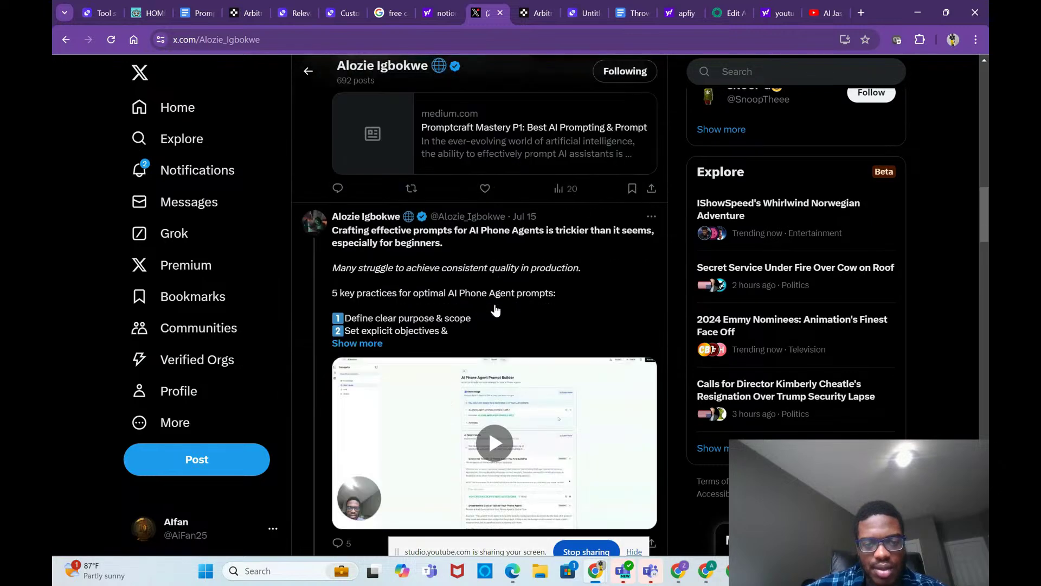
pyautogui.scroll(-5, 494, 308)
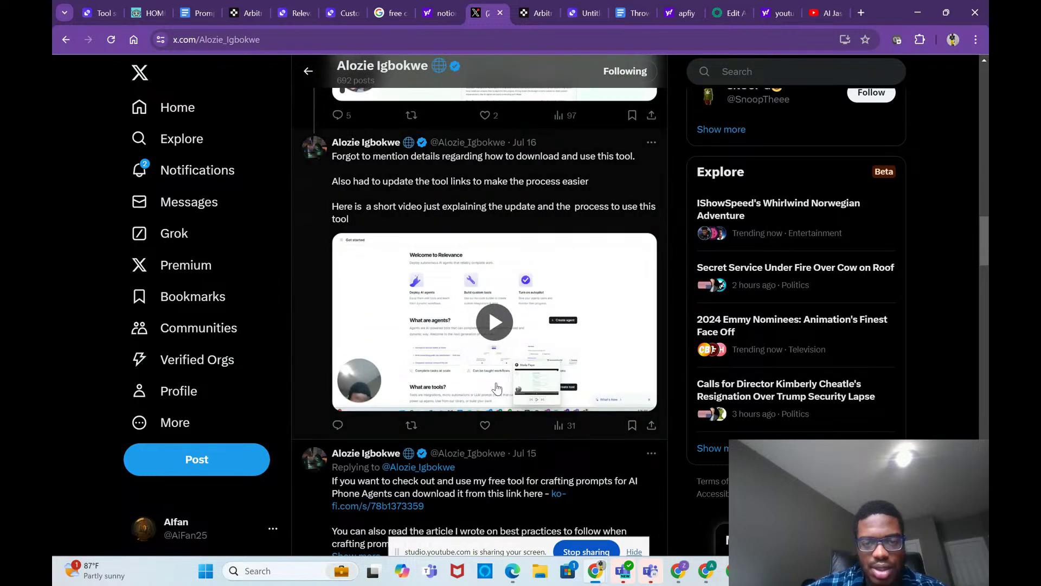
pyautogui.scroll(-3, 496, 386)
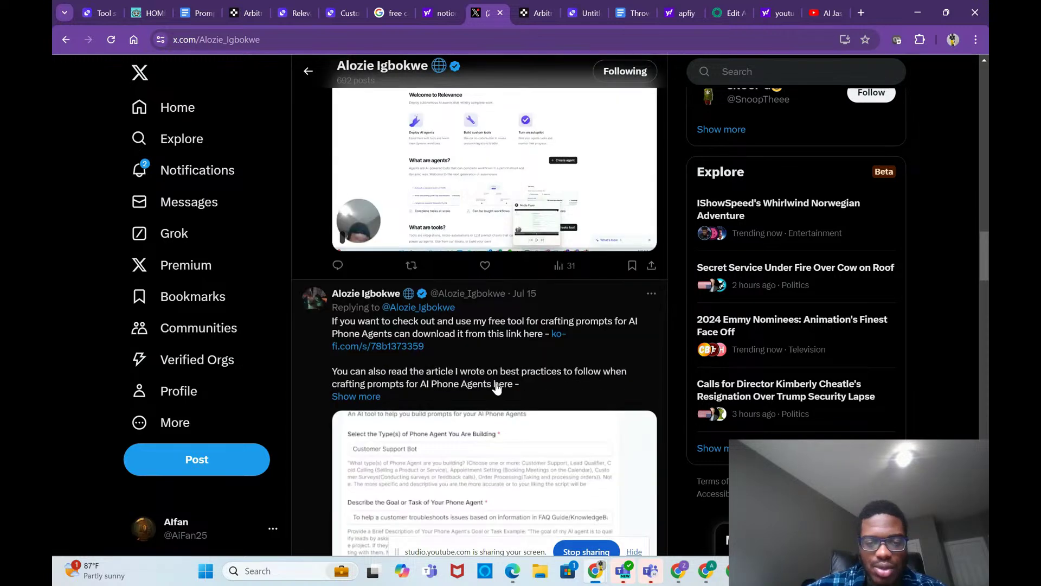
pyautogui.scroll(-8, 496, 386)
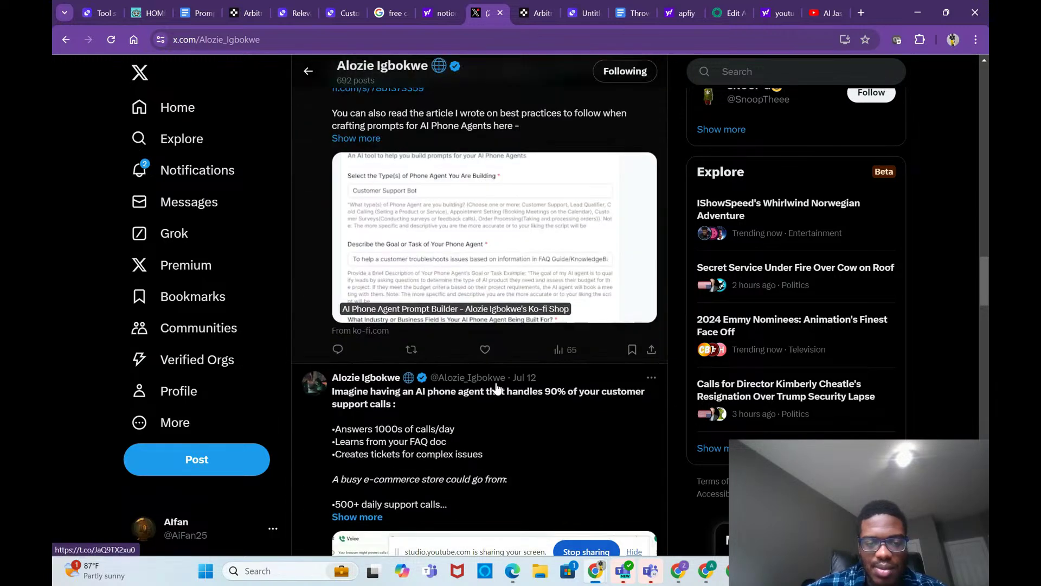
pyautogui.scroll(-20, 496, 387)
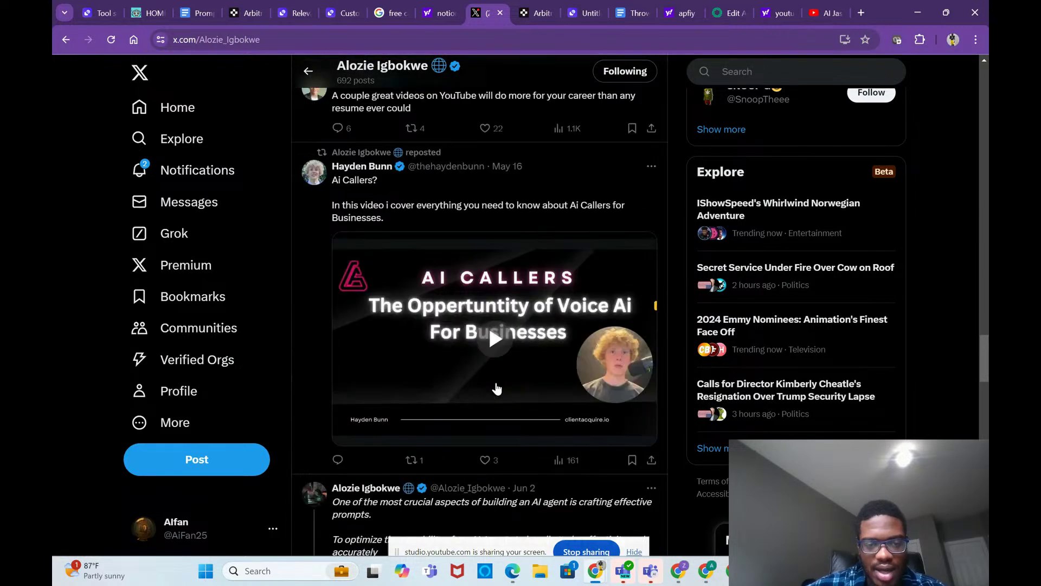
pyautogui.scroll(-5, 497, 387)
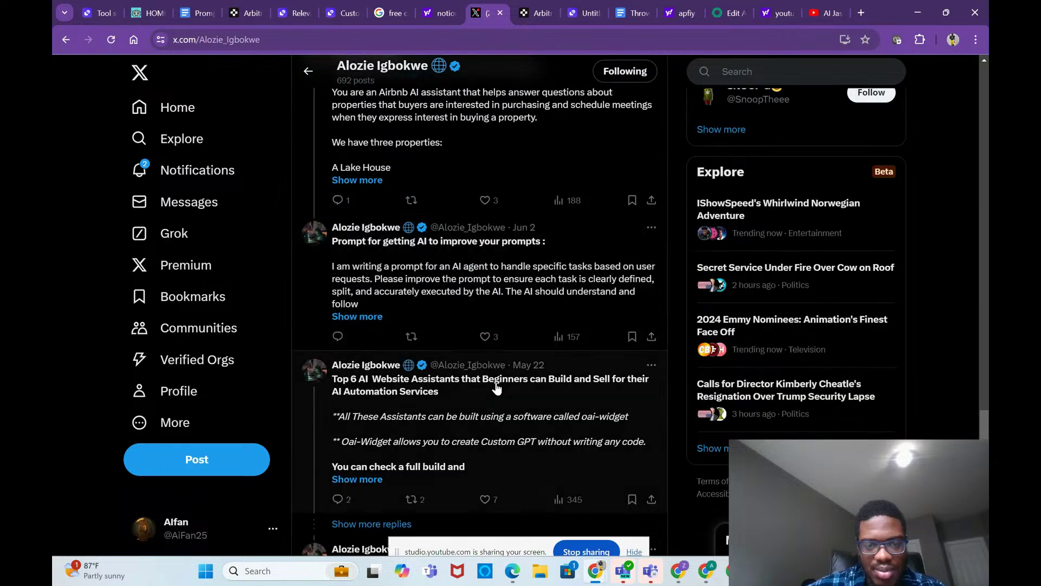
pyautogui.scroll(-15, 496, 387)
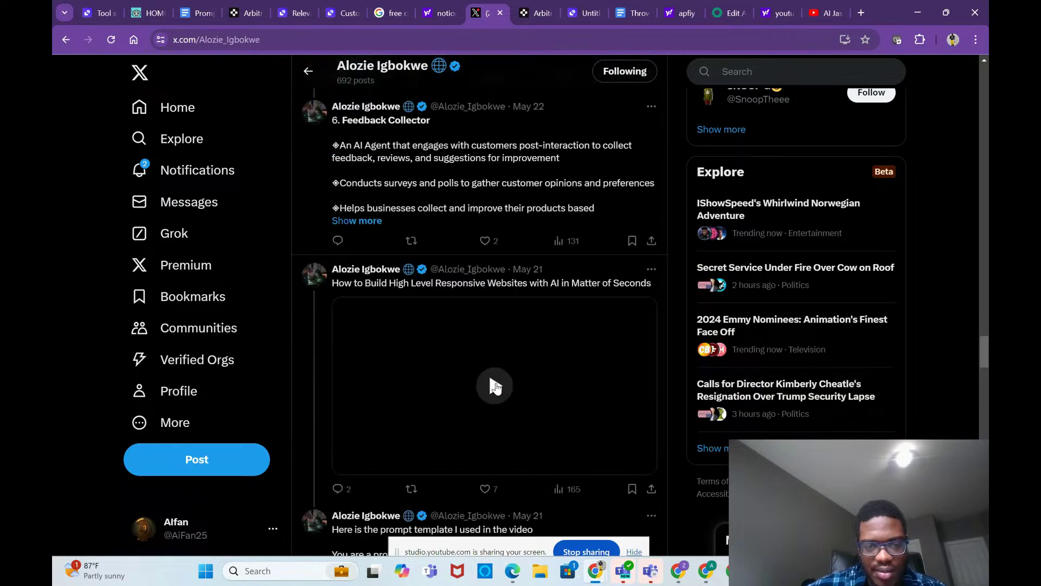
pyautogui.scroll(2, 496, 387)
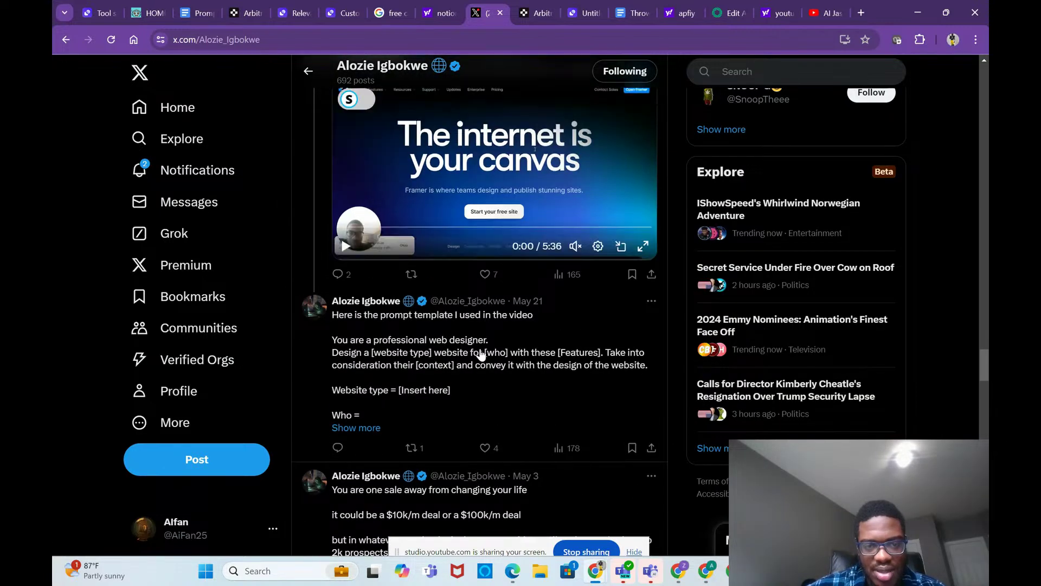
pyautogui.click(481, 353)
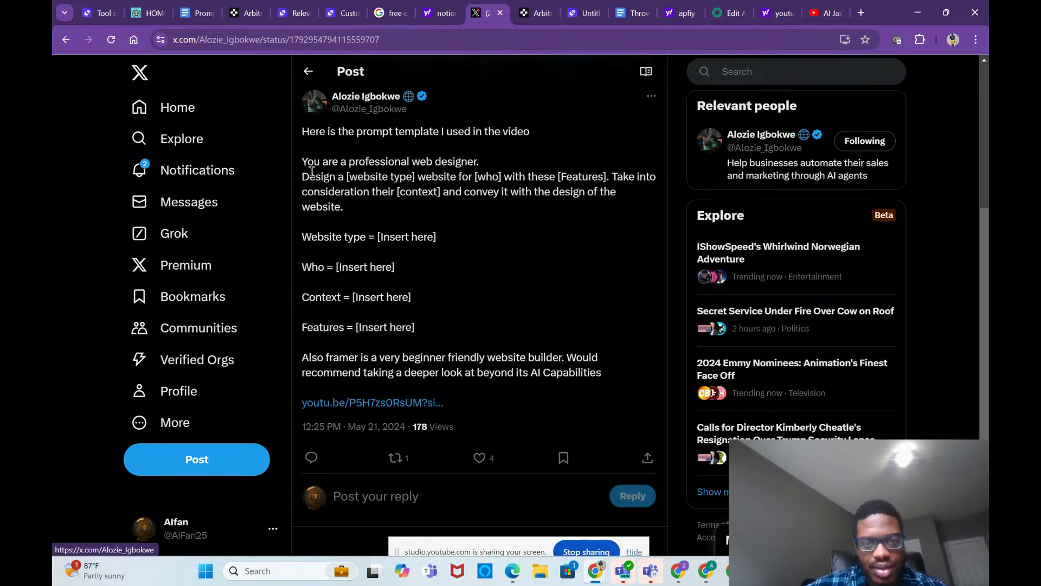
# Step: Select the prompt from 'You are a professional web designer' through 'Features = [Insert here]' and copy it
pyautogui.moveTo(312, 172); pyautogui.dragTo(546, 326)
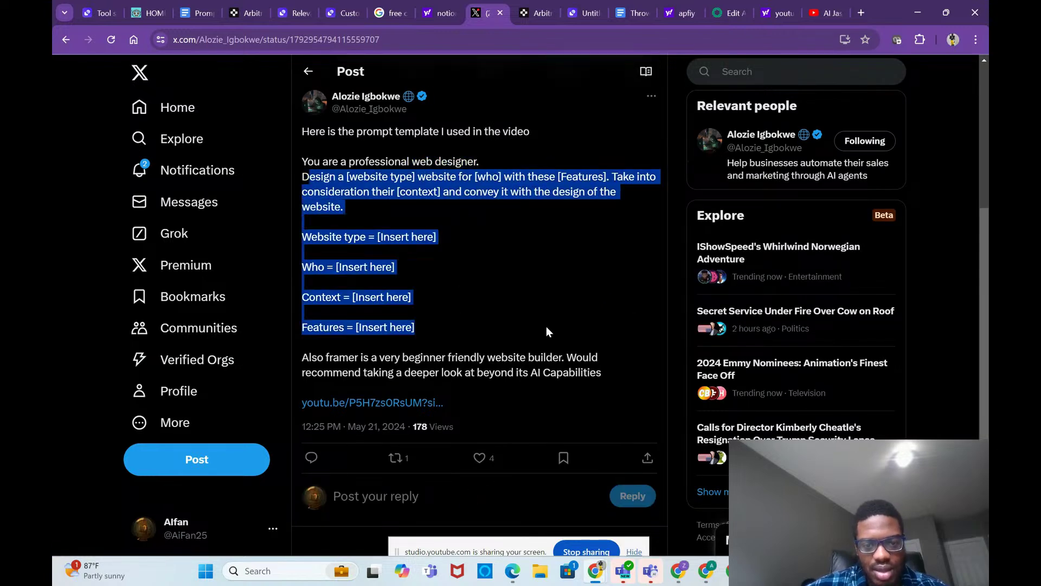
pyautogui.moveTo(438, 318); pyautogui.dragTo(298, 159)
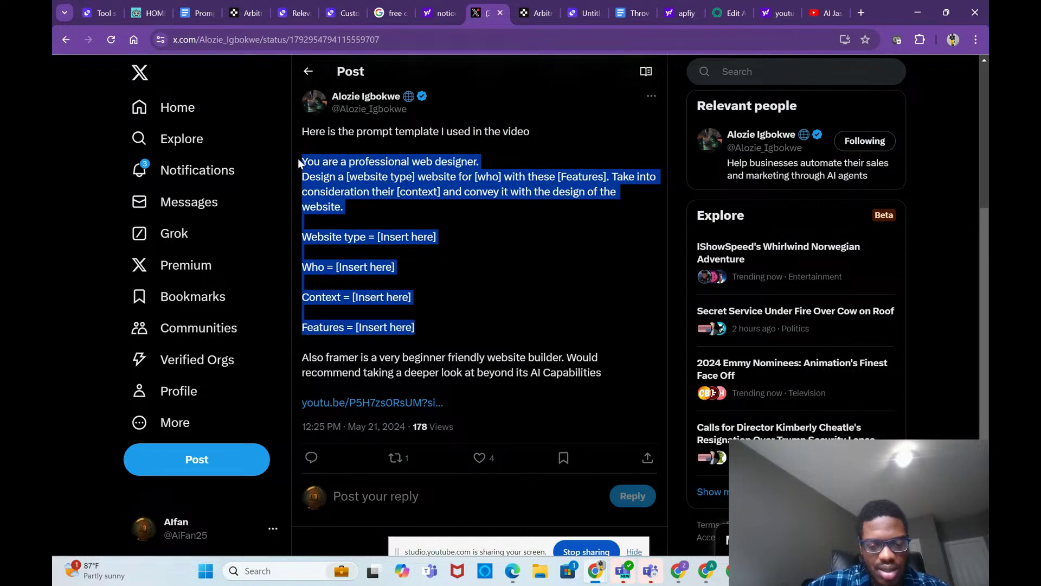
pyautogui.moveTo(731, 570)
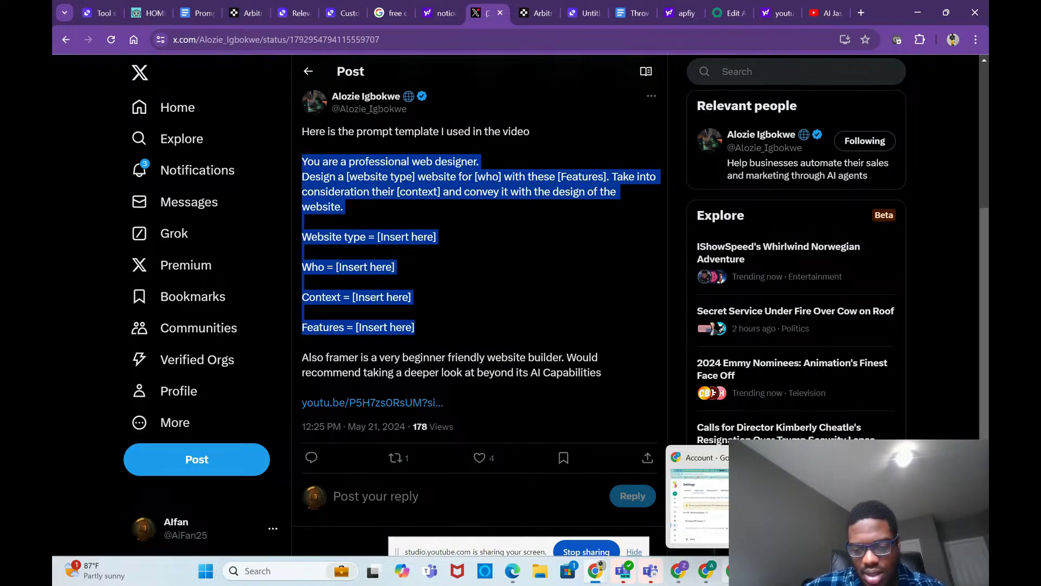
pyautogui.moveTo(686, 573)
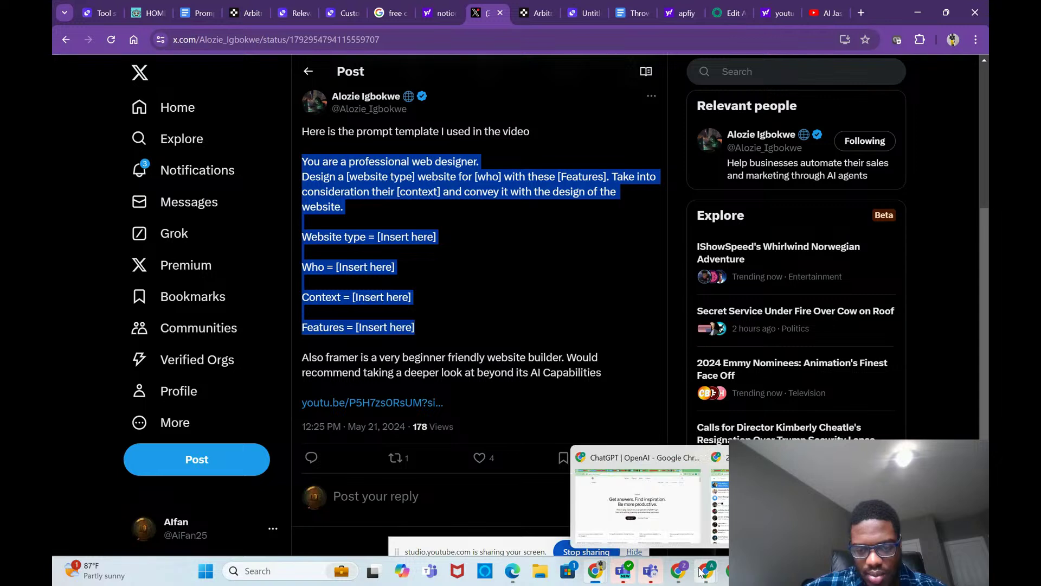
pyautogui.moveTo(706, 570)
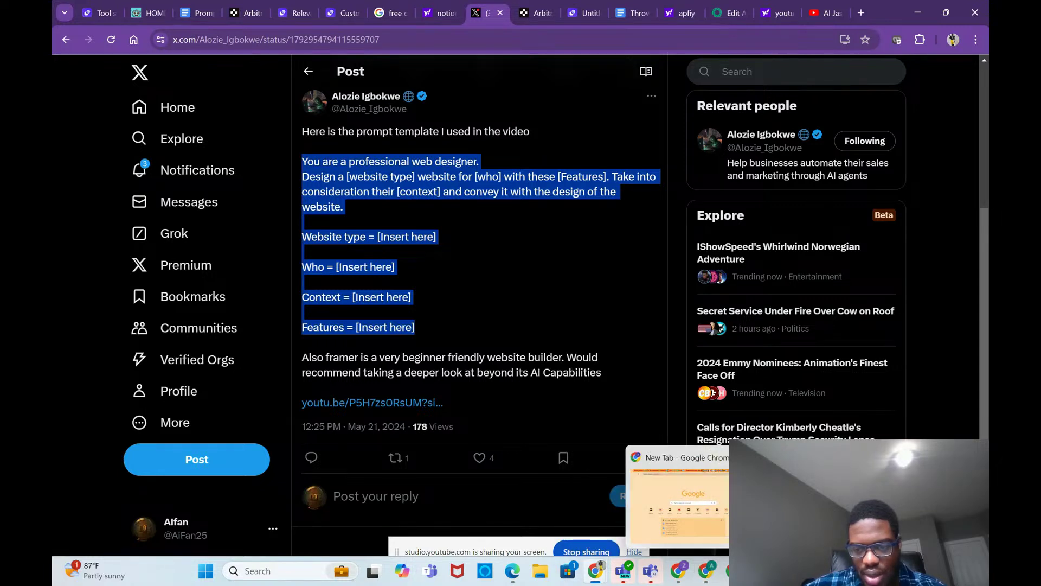
pyautogui.click(678, 504)
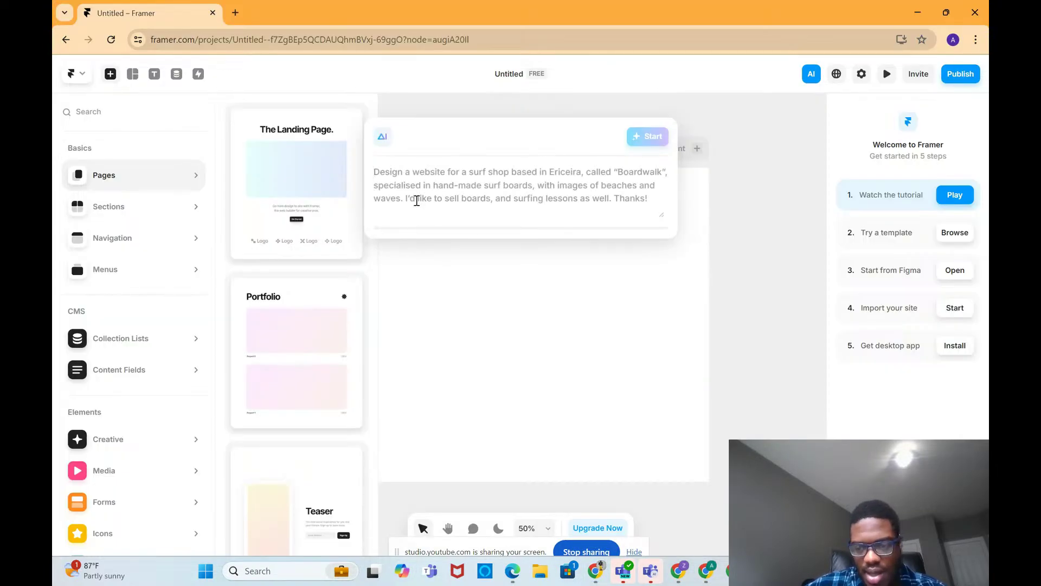
# Step: Paste the prompt into Framer's AI prompt box and replace [website type] with 'Landing page'
pyautogui.hotkey('ctrl', 'v')
pyautogui.scroll(5, 417, 201)
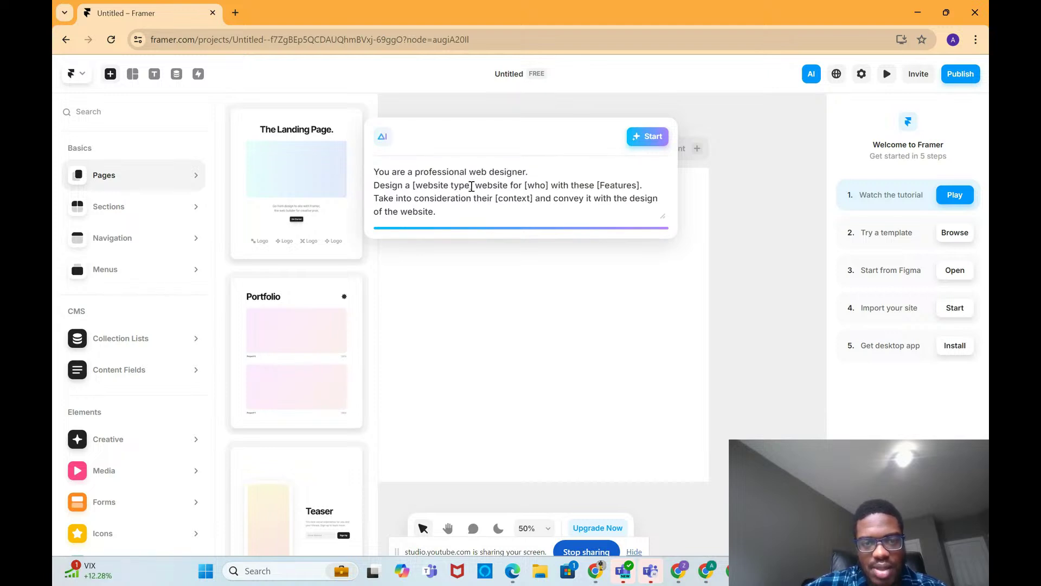
pyautogui.press('BackSpace')
pyautogui.press('BackSpace')
pyautogui.press('BackSpace')
pyautogui.press('BackSpace')
pyautogui.press('BackSpace')
pyautogui.press('BackSpace')
pyautogui.press('BackSpace')
pyautogui.press('BackSpace')
pyautogui.press('BackSpace')
pyautogui.press('BackSpace')
pyautogui.press('BackSpace')
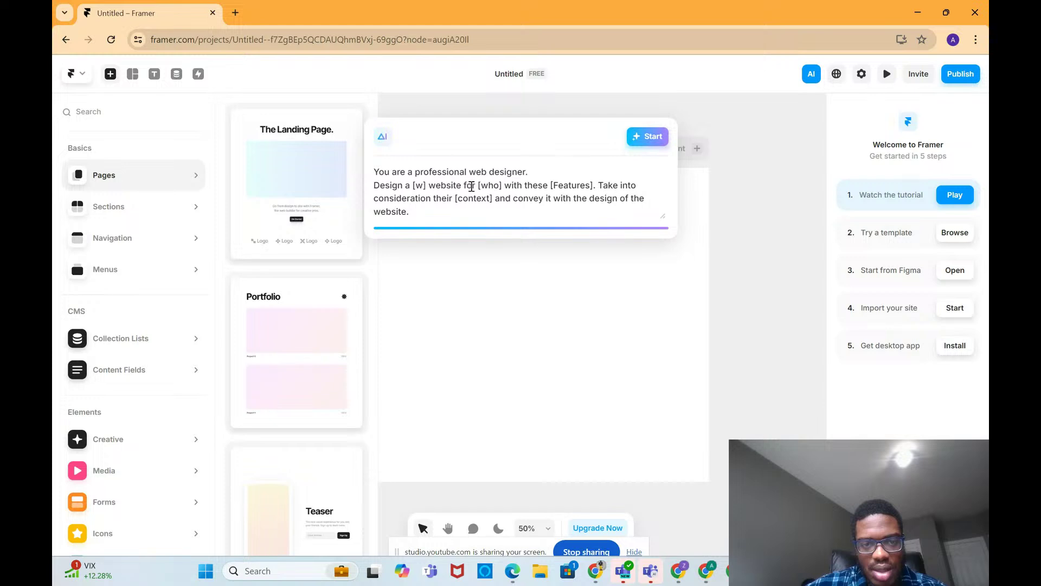
pyautogui.press('BackSpace')
pyautogui.click(422, 186)
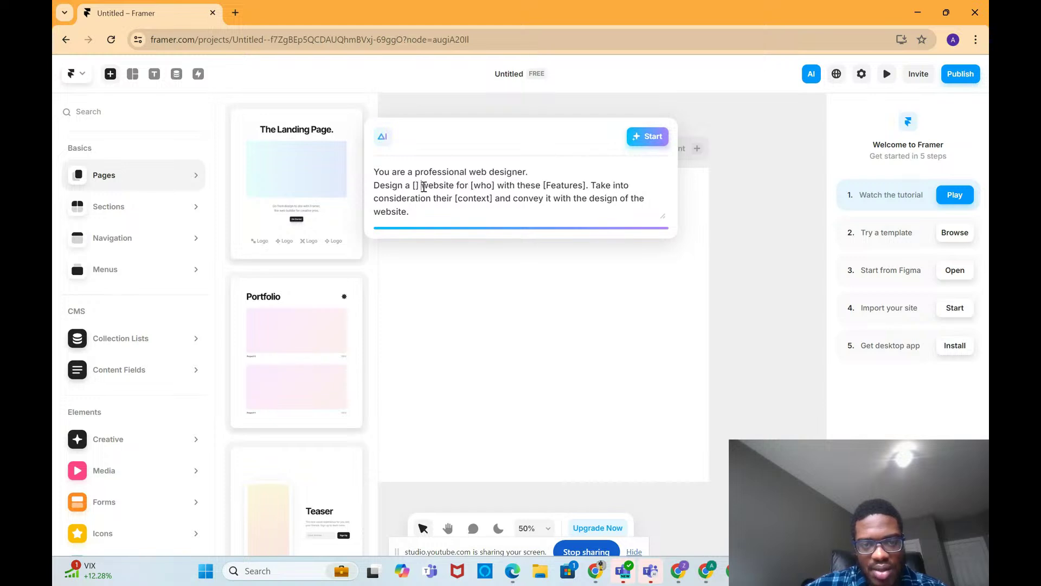
pyautogui.press('BackSpace')
pyautogui.press('BackSpace')
pyautogui.press('BackSpace')
pyautogui.write('L')
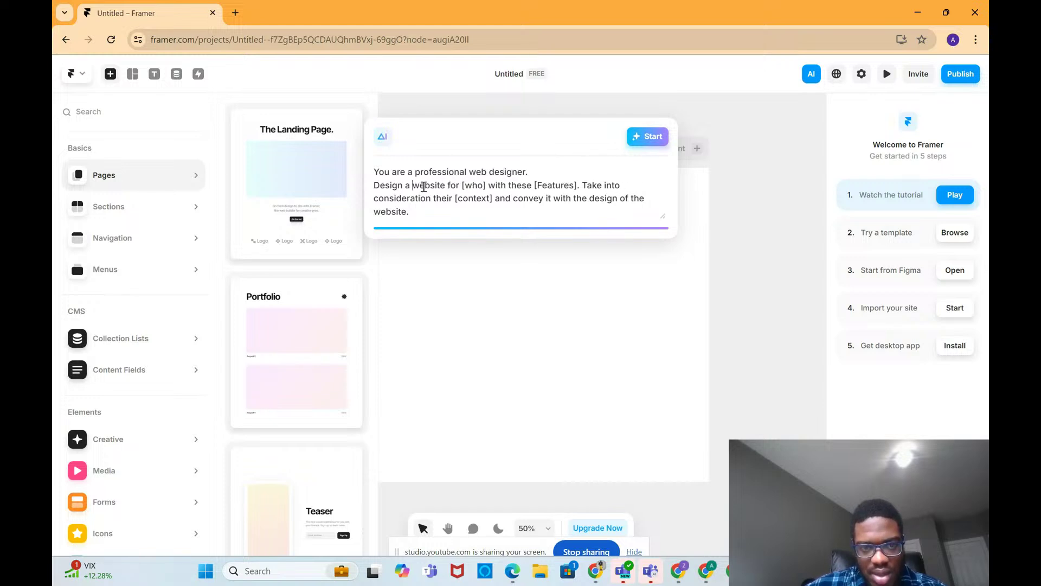
pyautogui.press('capslock')
pyautogui.write('anding page')
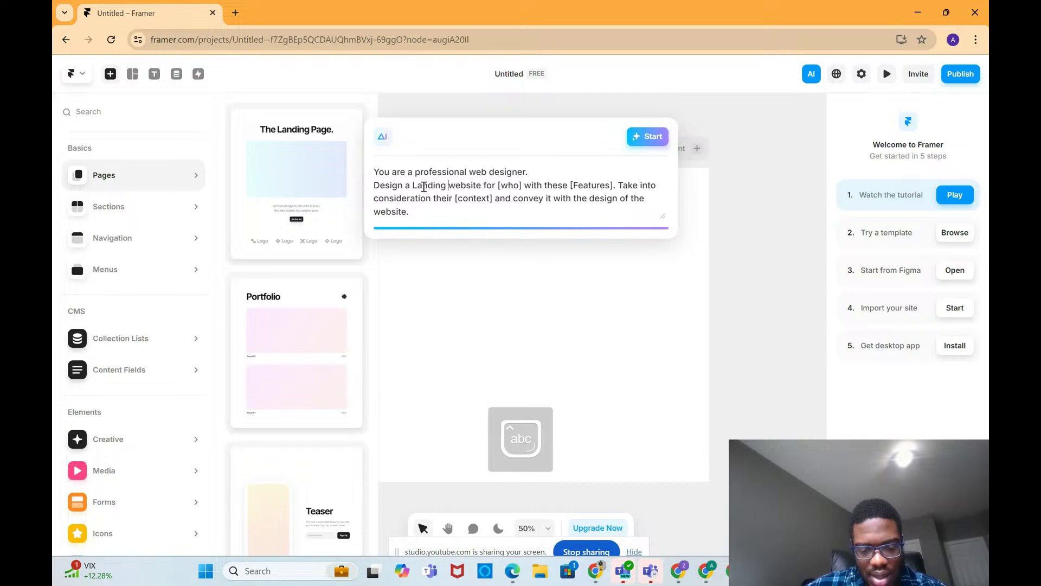
pyautogui.click(545, 185)
# Step: Replace [who] with 'a business that helps improve conversion rates for their landing page'
pyautogui.press('BackSpace')
pyautogui.press('BackSpace')
pyautogui.press('BackSpace')
pyautogui.press('BackSpace')
pyautogui.press('BackSpace')
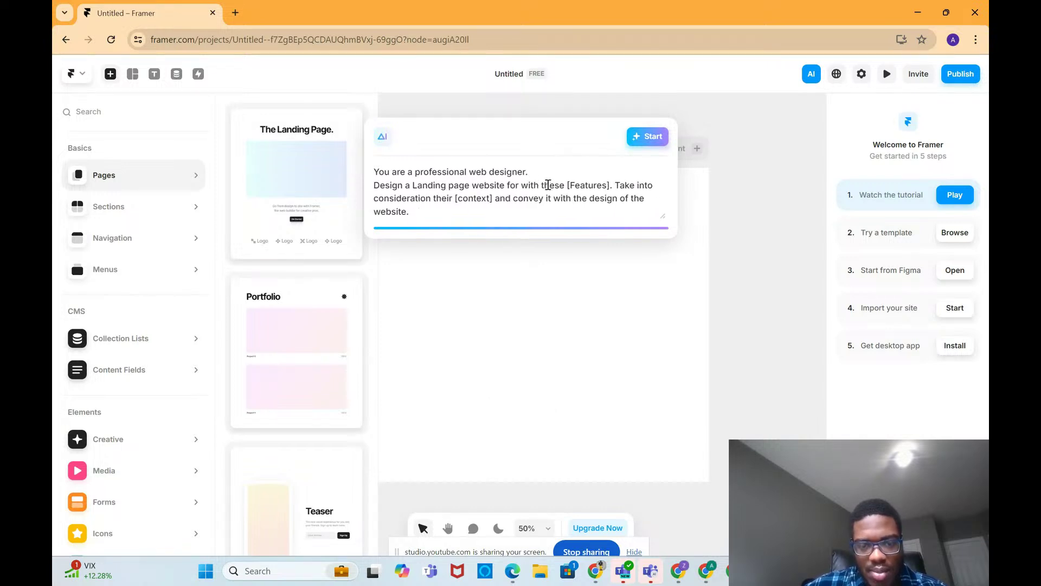
pyautogui.write('abussiness ')
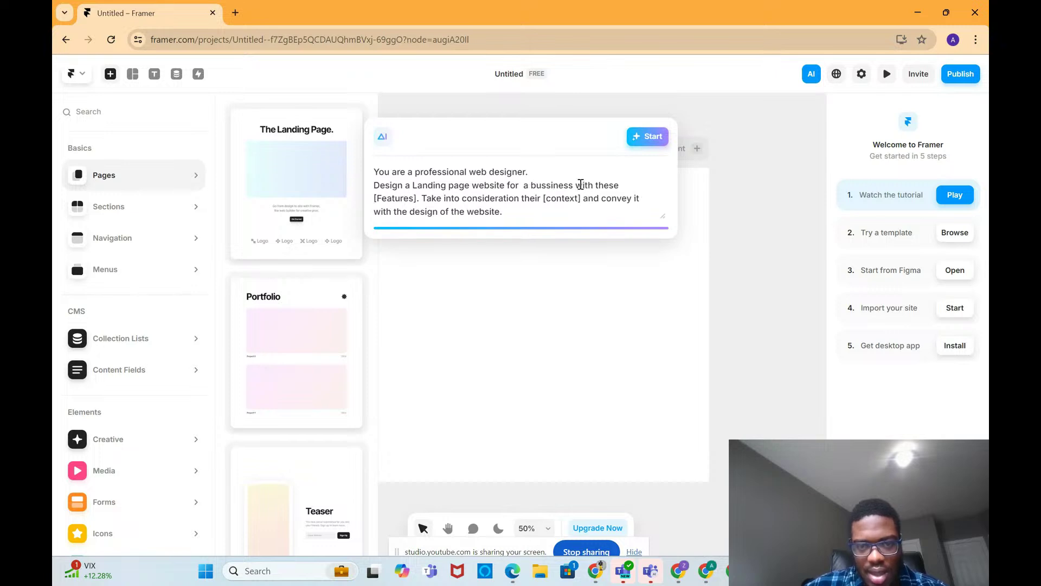
pyautogui.write('that ')
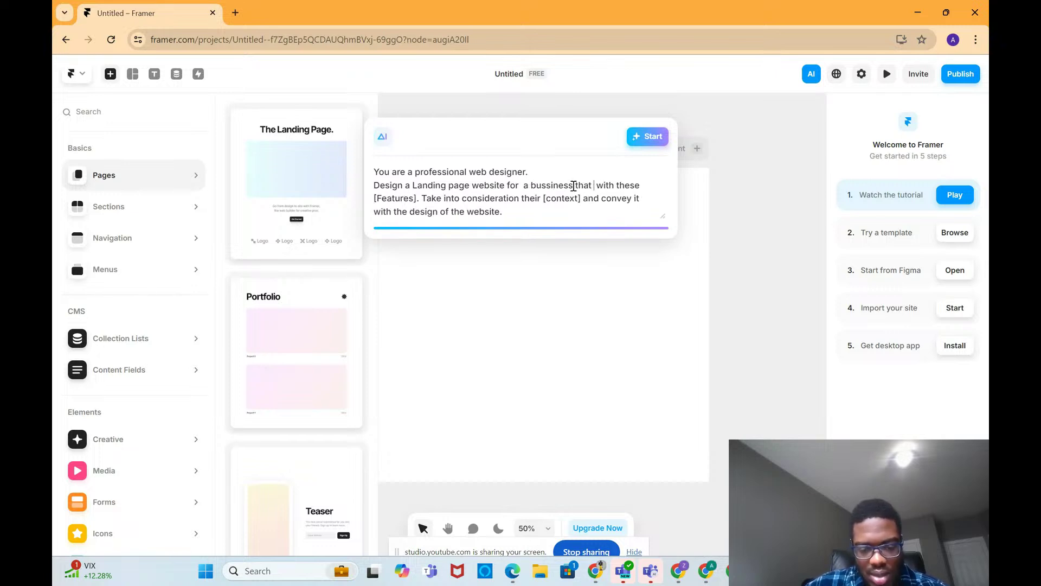
pyautogui.write('helpos')
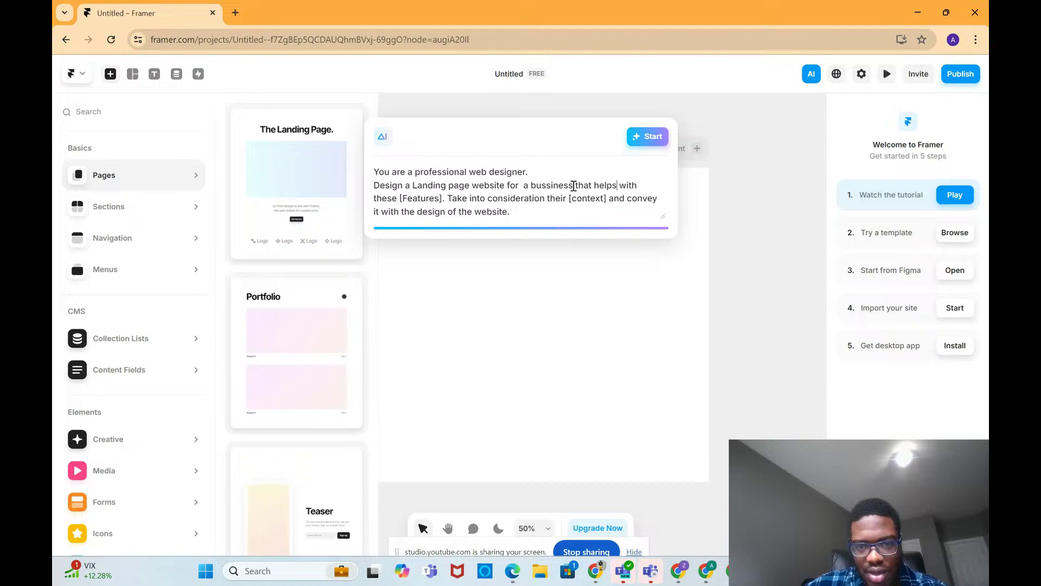
pyautogui.write(' impro')
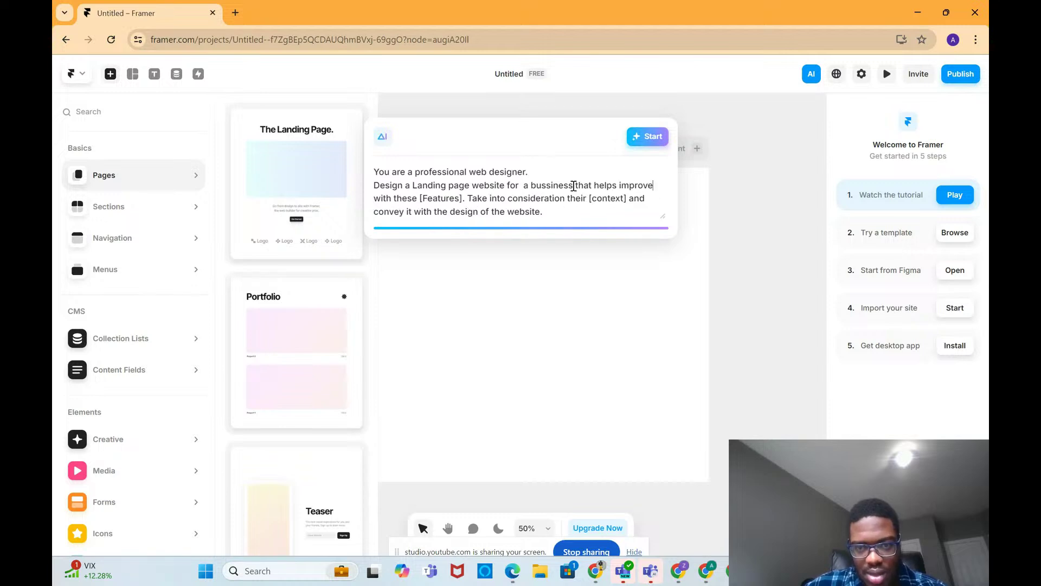
pyautogui.write('ve ')
pyautogui.write('Cober')
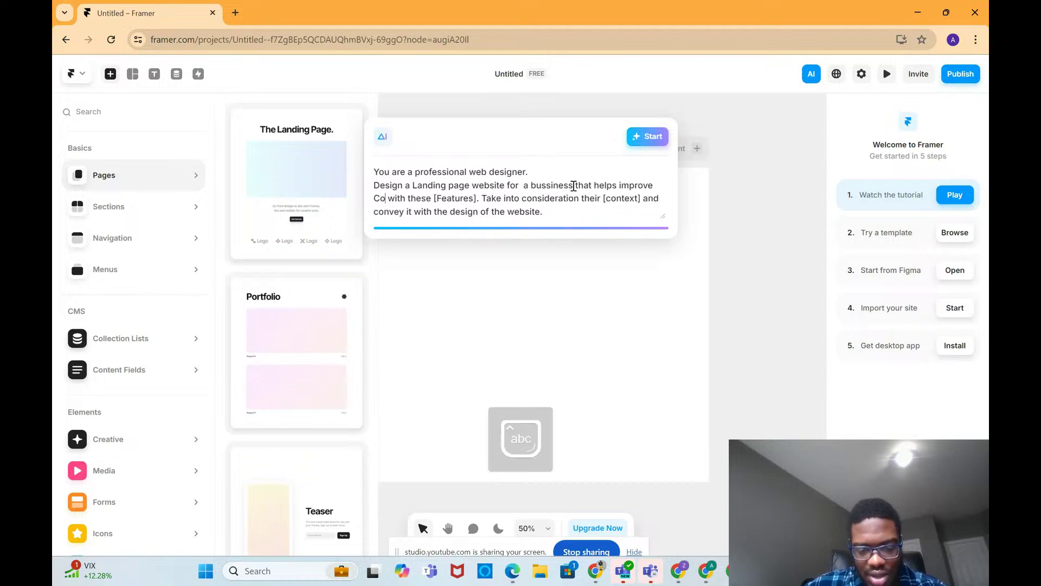
pyautogui.write('ations')
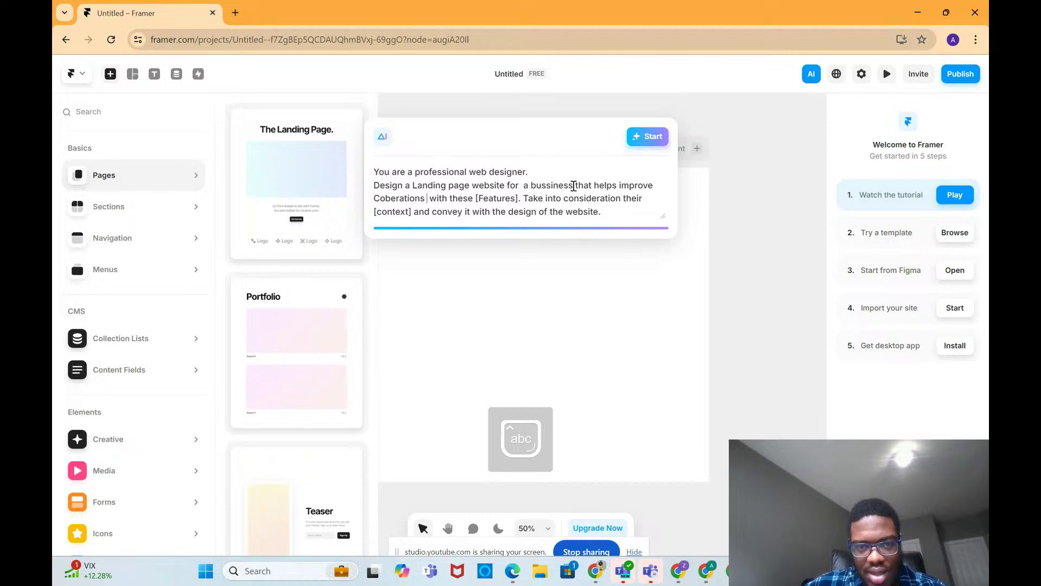
pyautogui.press('BackSpace')
pyautogui.press('BackSpace')
pyautogui.press('BackSpace')
pyautogui.press('BackSpace')
pyautogui.press('BackSpace')
pyautogui.press('BackSpace')
pyautogui.press('BackSpace')
pyautogui.press('BackSpace')
pyautogui.press('BackSpace')
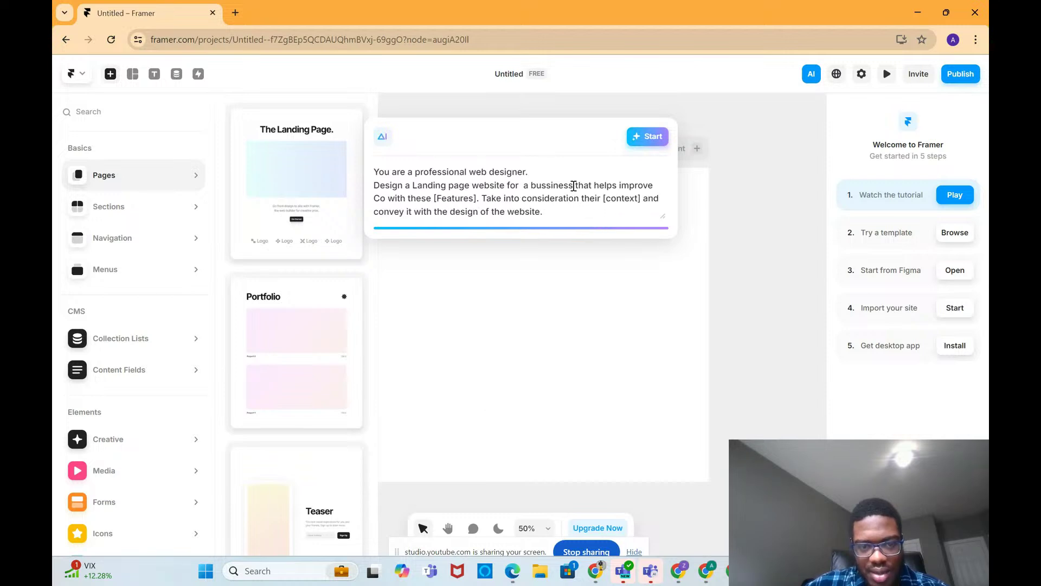
pyautogui.write('nversaion')
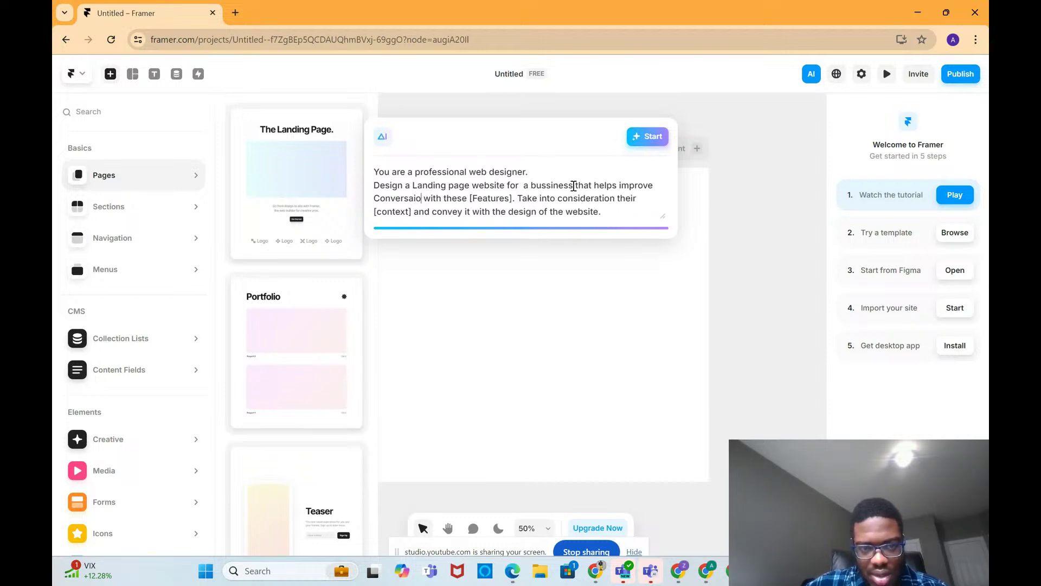
pyautogui.press('BackSpace')
pyautogui.press('BackSpace')
pyautogui.press('BackSpace')
pyautogui.press('BackSpace')
pyautogui.press('BackSpace')
pyautogui.press('BackSpace')
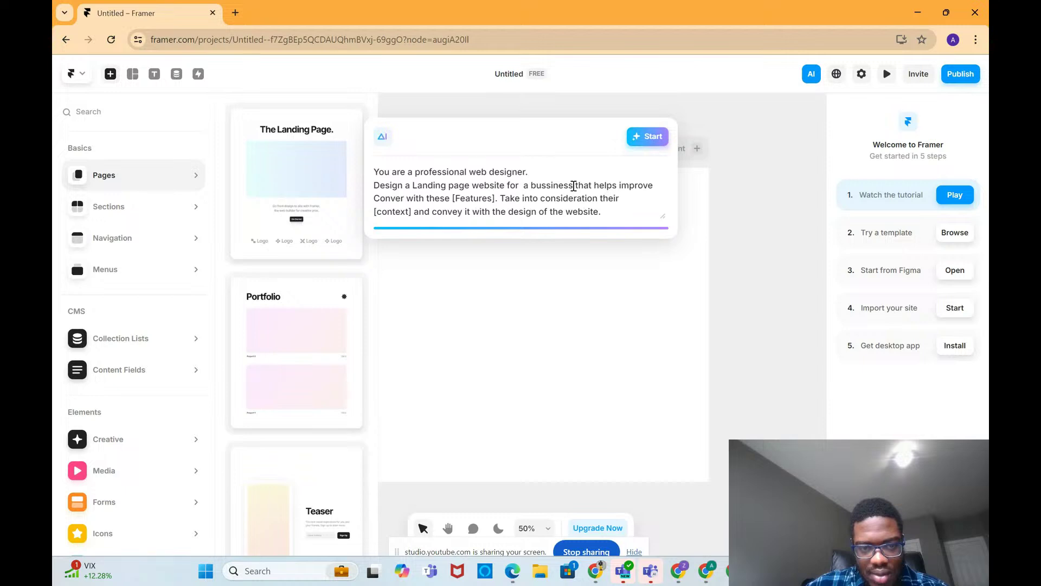
pyautogui.press('BackSpace')
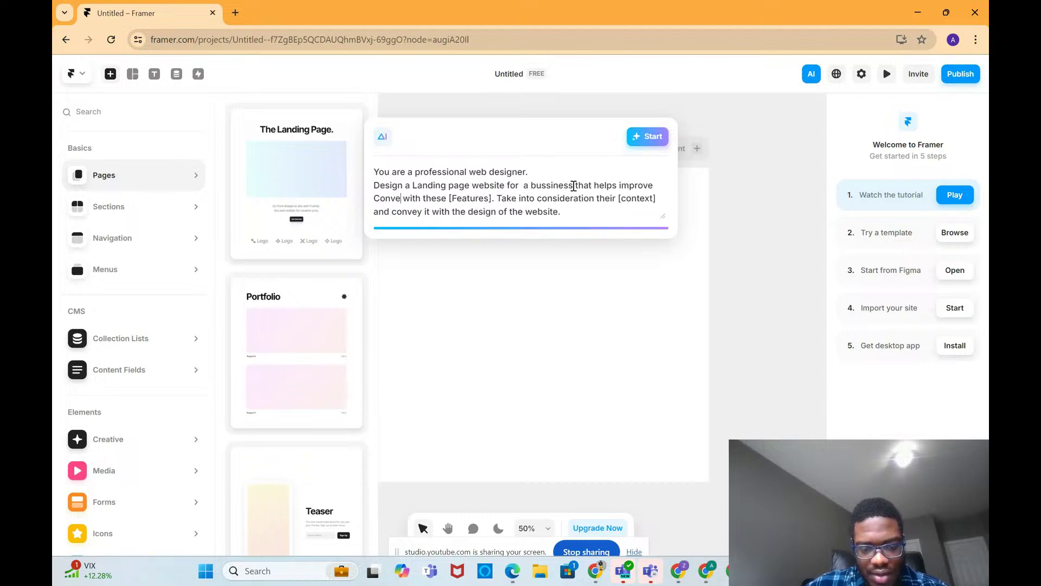
pyautogui.write('rsion ')
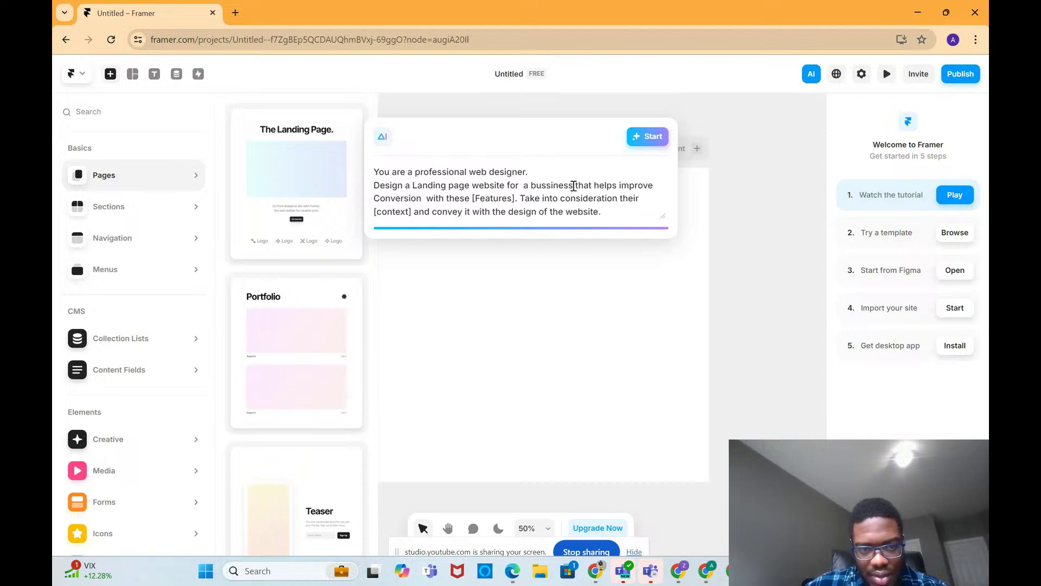
pyautogui.write('rates for')
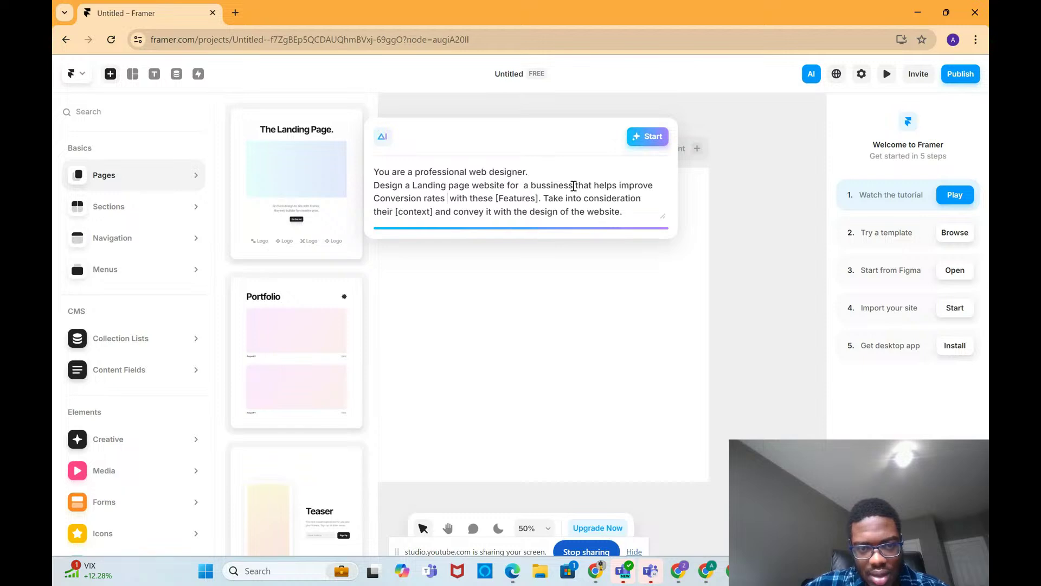
pyautogui.write(' thier landp')
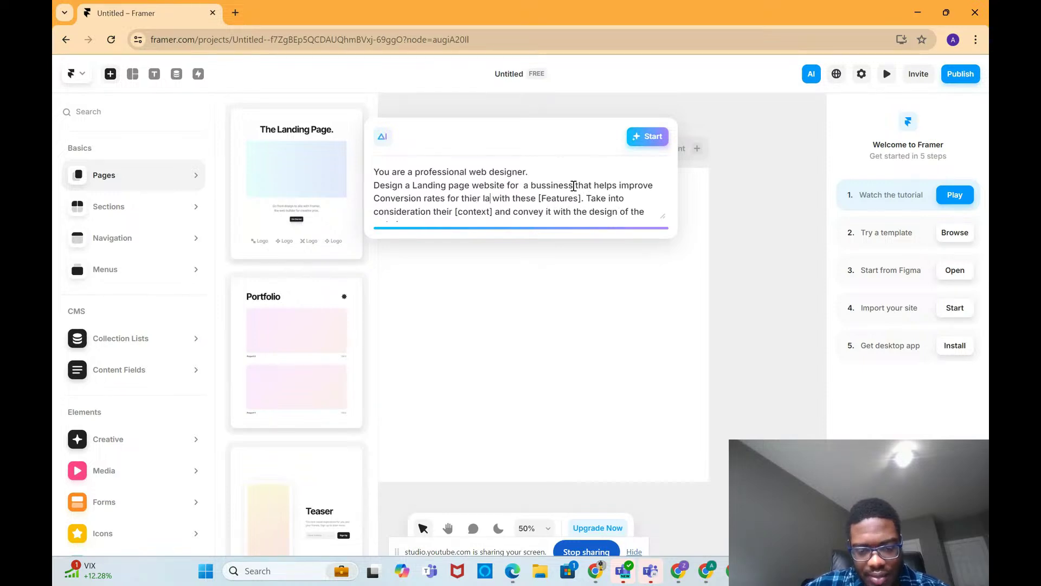
pyautogui.press('BackSpace')
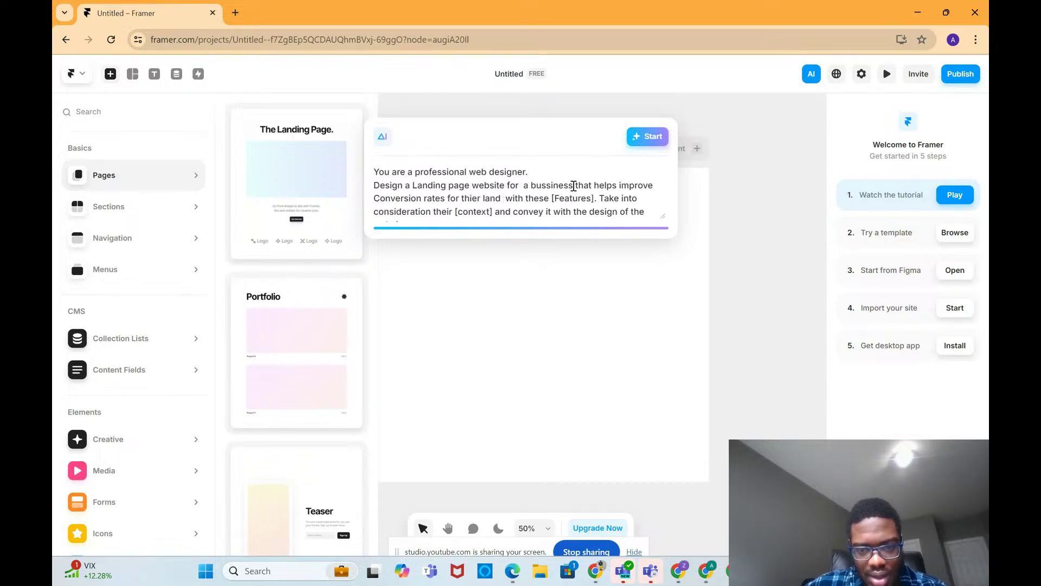
pyautogui.write('page')
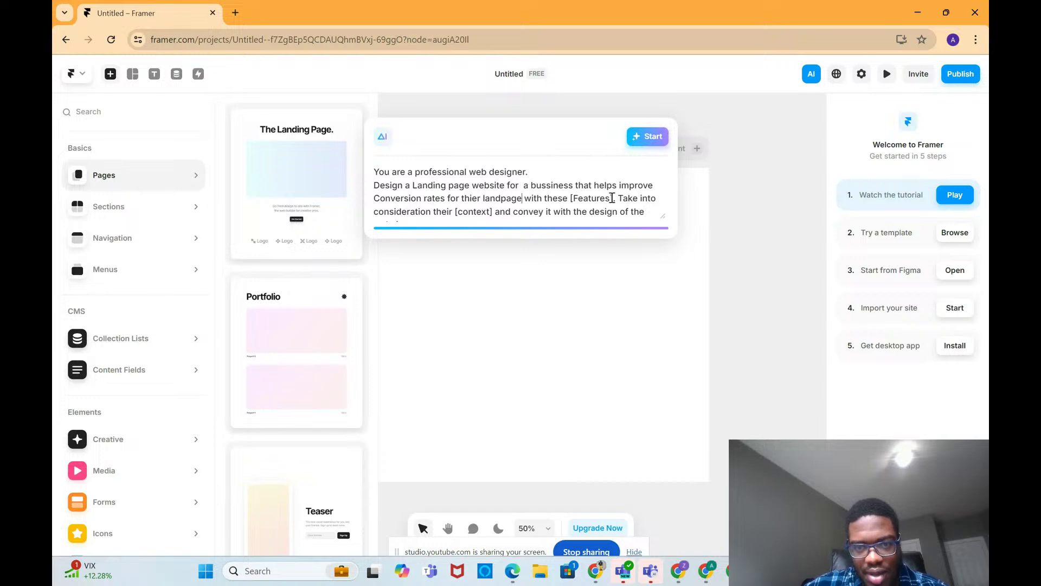
# Step: Replace [Features] with 'button where they can book a meeting' and [context] with 'website's landing page'
pyautogui.press('BackSpace')
pyautogui.press('BackSpace')
pyautogui.press('BackSpace')
pyautogui.press('BackSpace')
pyautogui.press('BackSpace')
pyautogui.press('BackSpace')
pyautogui.press('BackSpace')
pyautogui.press('BackSpace')
pyautogui.press('BackSpace')
pyautogui.press('BackSpace')
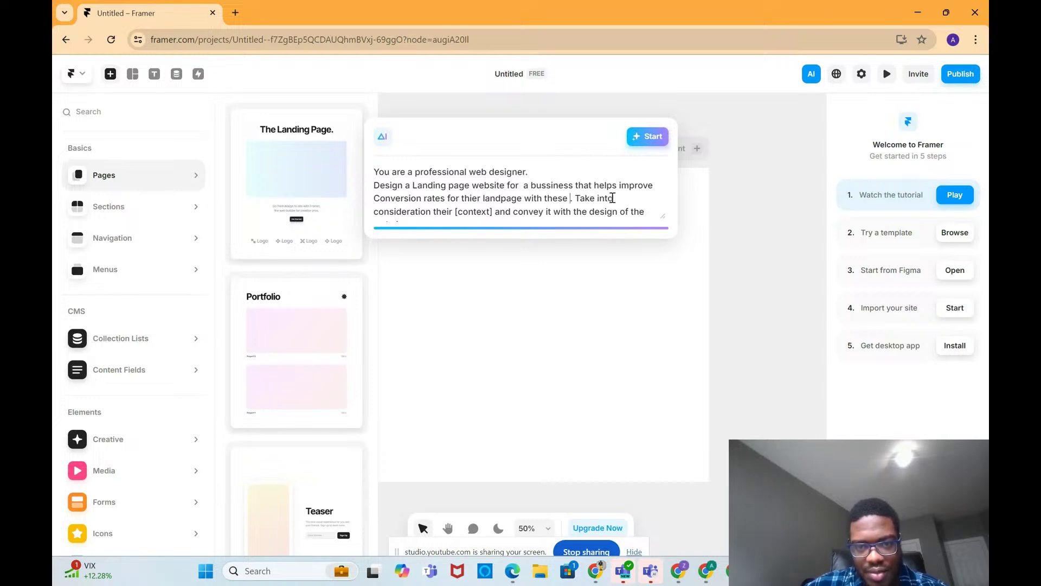
pyautogui.write('butt')
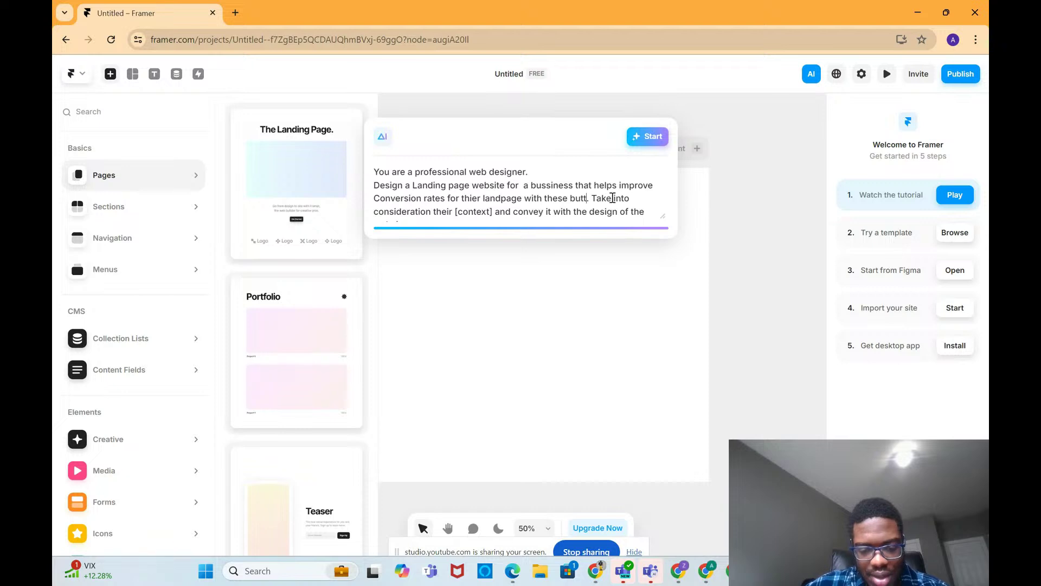
pyautogui.write('on where th')
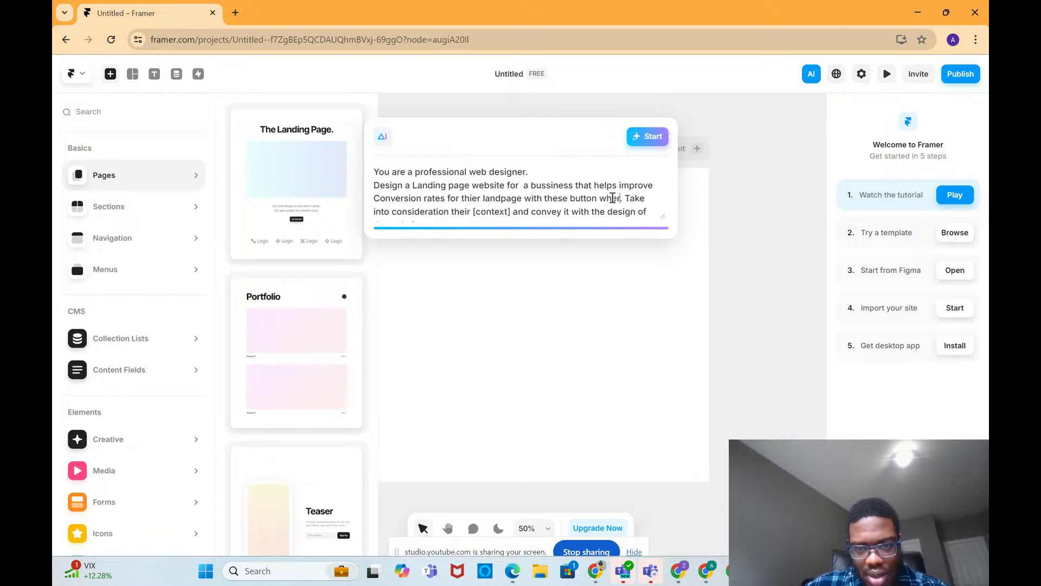
pyautogui.write('e')
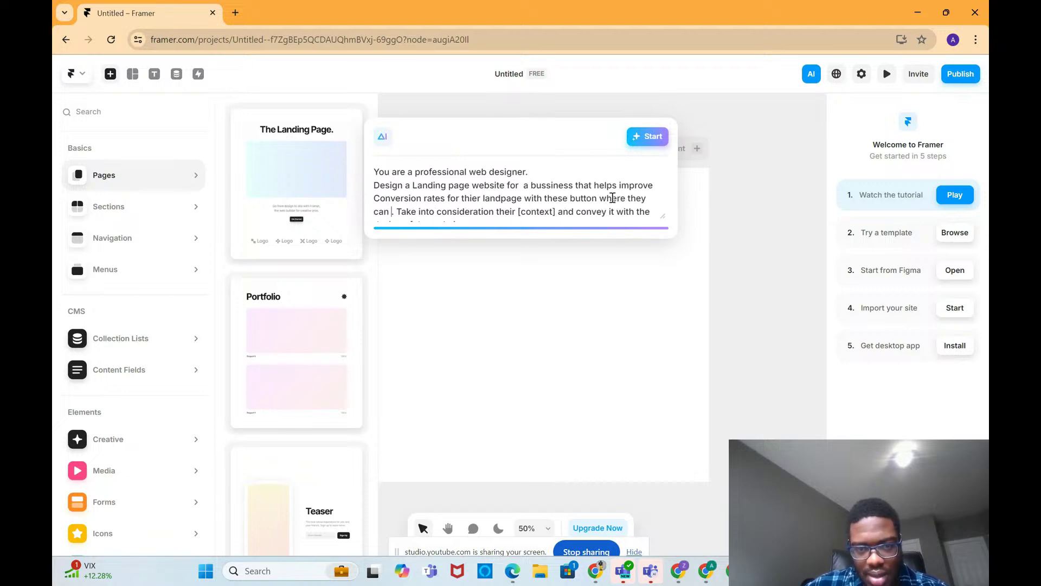
pyautogui.write('y can book a meeting')
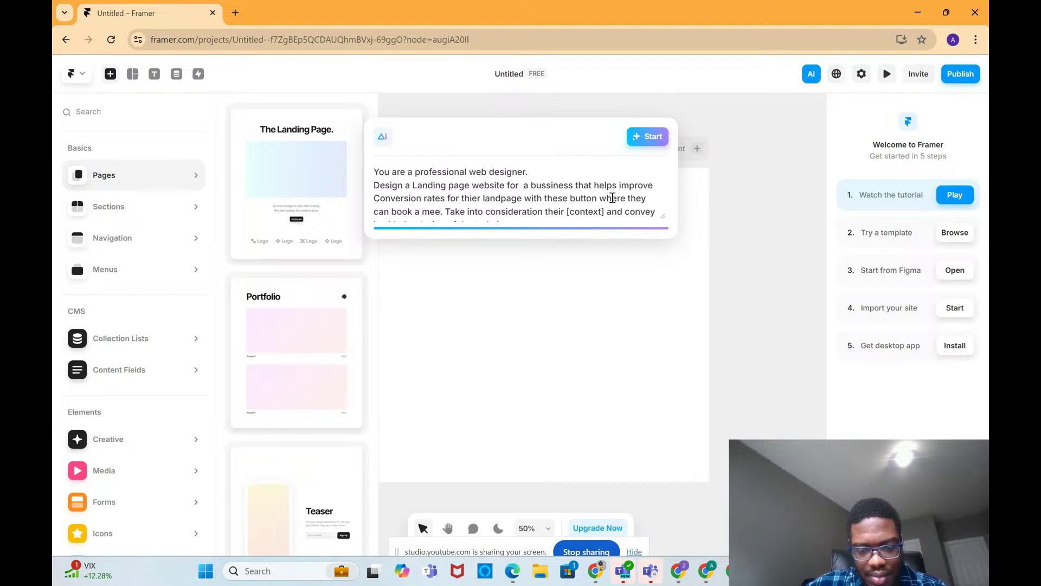
pyautogui.scroll(-1, 613, 198)
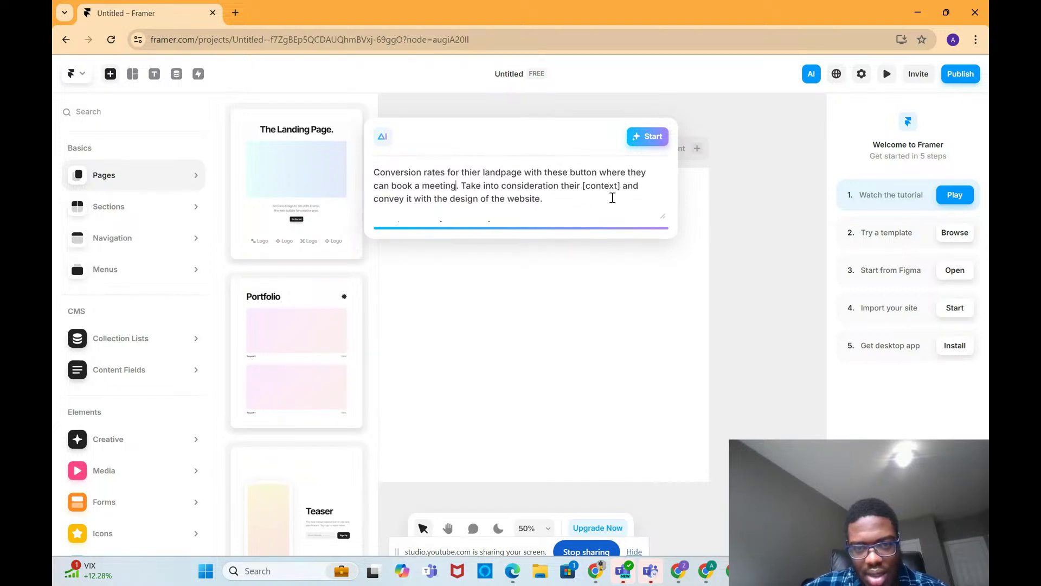
pyautogui.press('BackSpace')
pyautogui.press('BackSpace')
pyautogui.press('BackSpace')
pyautogui.press('BackSpace')
pyautogui.press('BackSpace')
pyautogui.press('BackSpace')
pyautogui.press('BackSpace')
pyautogui.press('BackSpace')
pyautogui.press('BackSpace')
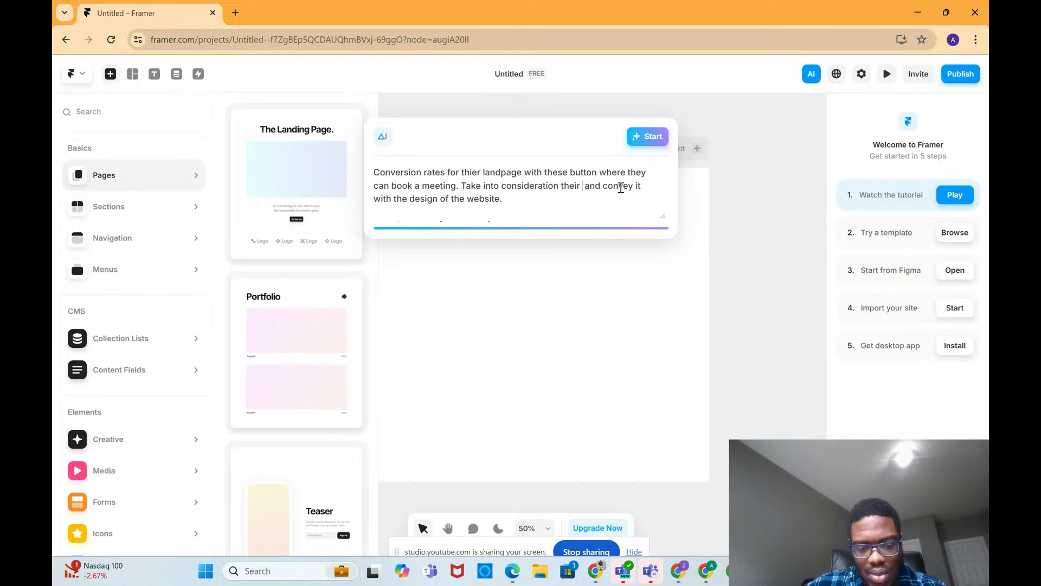
pyautogui.write("website's")
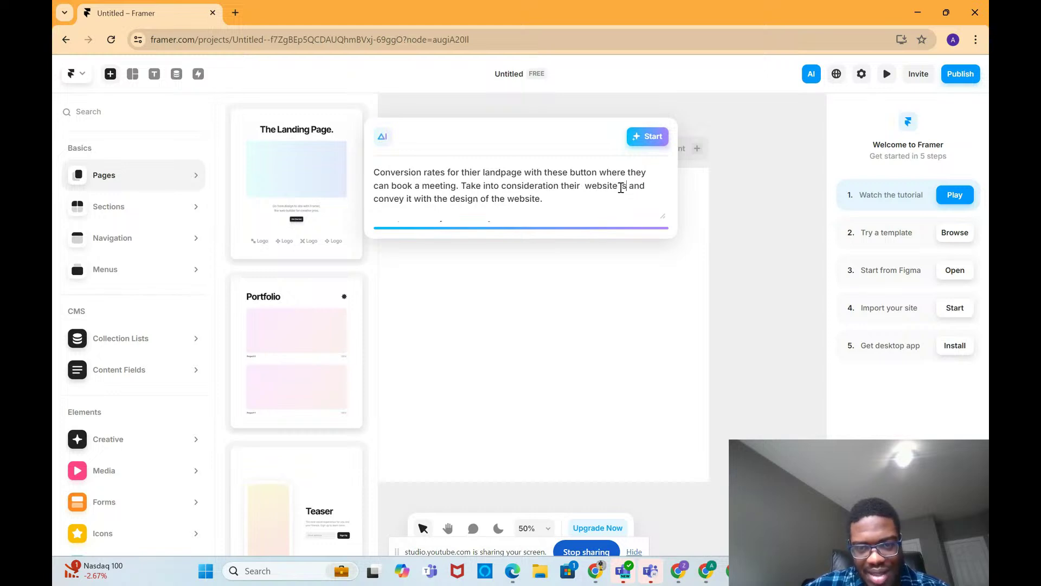
pyautogui.write(' ka')
pyautogui.press('BackSpace')
pyautogui.press('BackSpace')
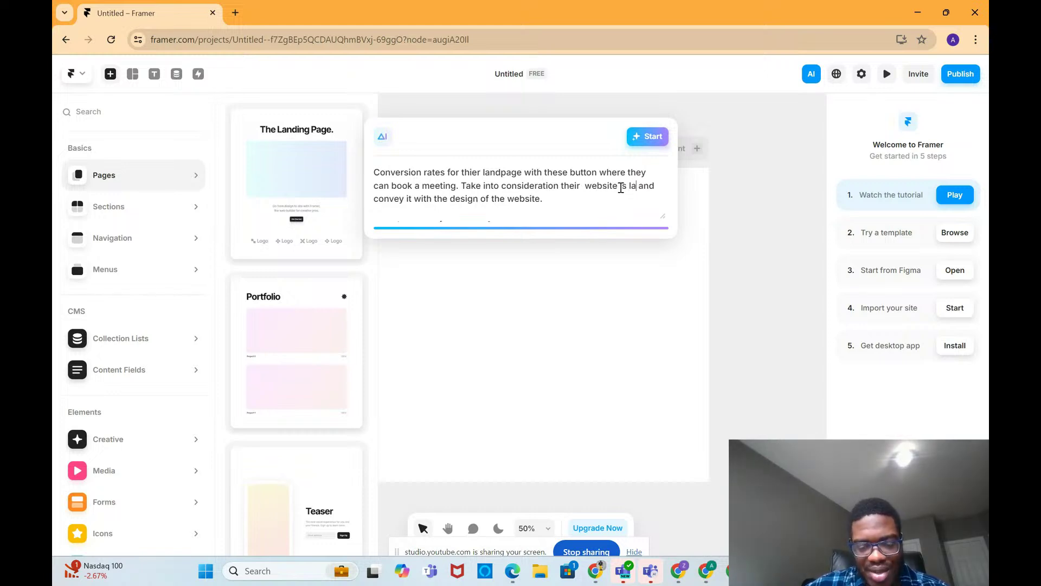
pyautogui.write('landing page and convey it with the design of the website.')
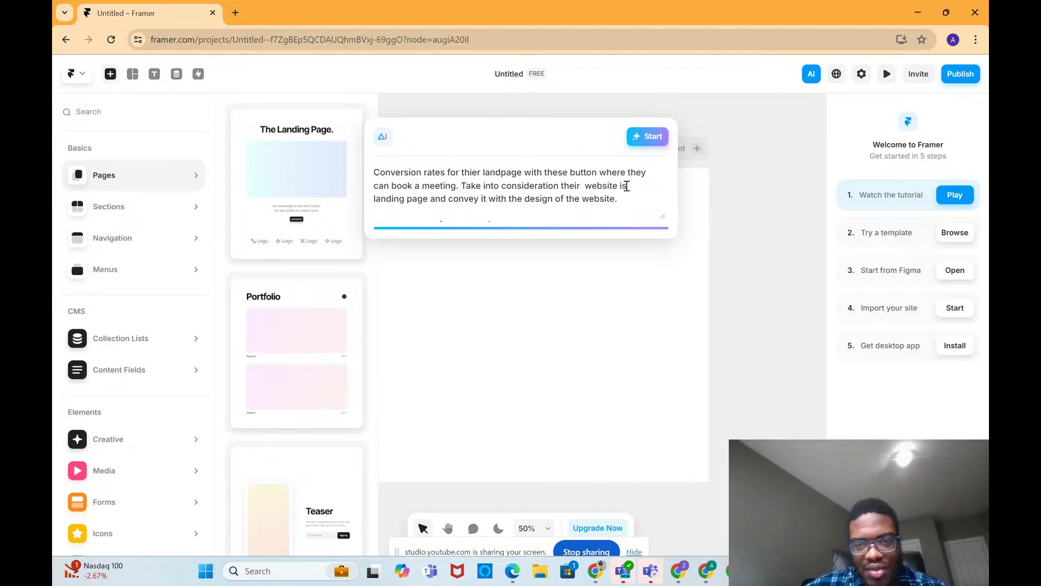
# Step: Start the AI page generation, select the generated Desktop frame, and return to the X post window
pyautogui.click(645, 140)
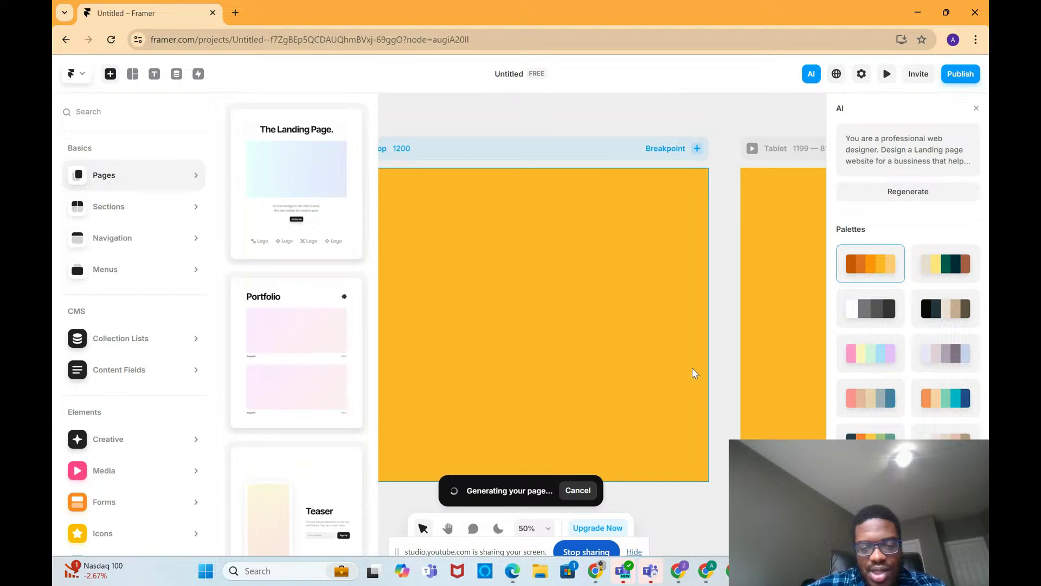
pyautogui.click(710, 368)
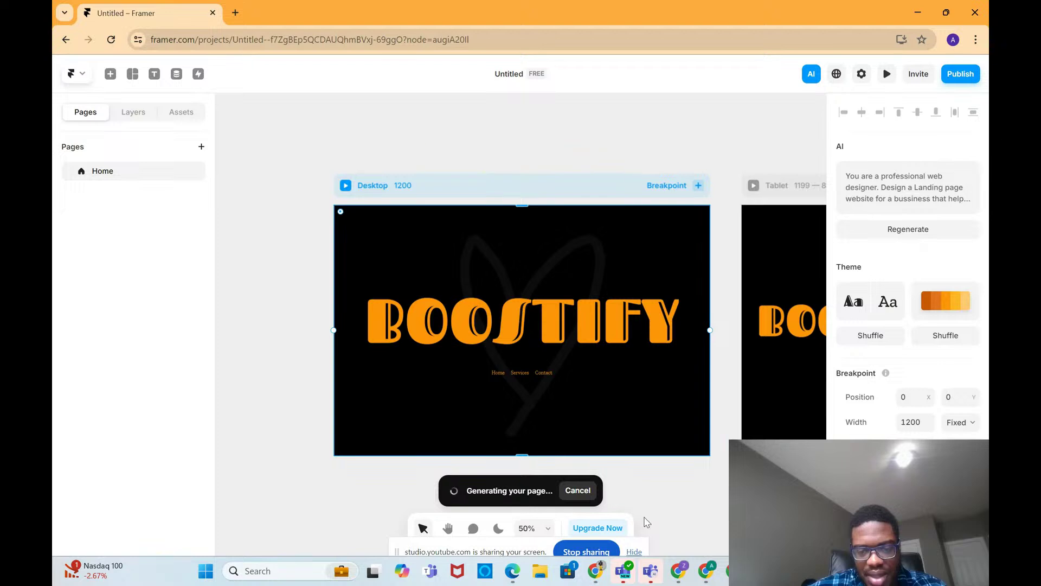
pyautogui.moveTo(710, 570)
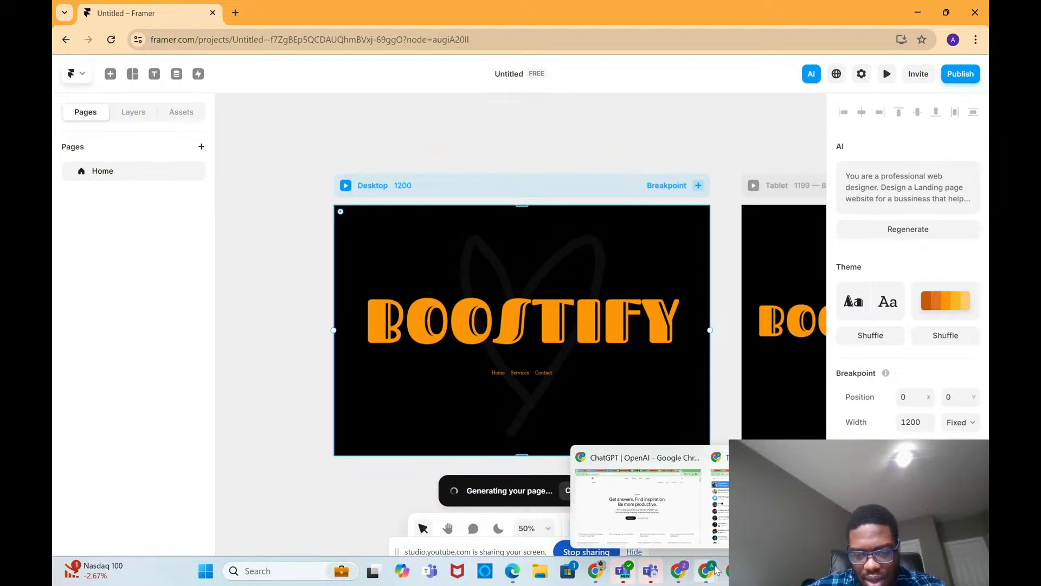
pyautogui.moveTo(595, 571)
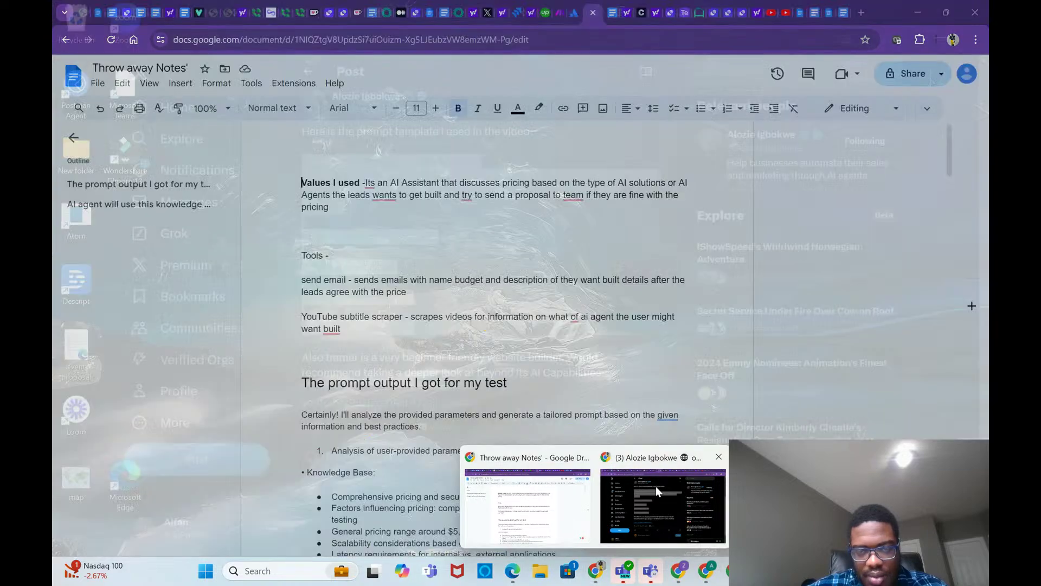
pyautogui.click(656, 486)
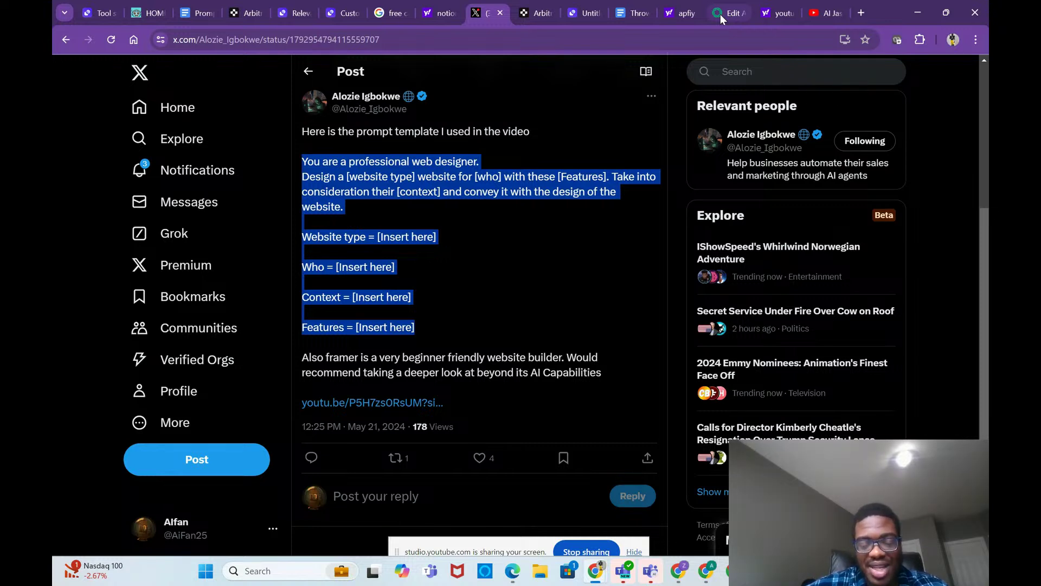
# Step: Check the Website Audit Bot edit tab, then open a new blank browser tab
pyautogui.click(720, 14)
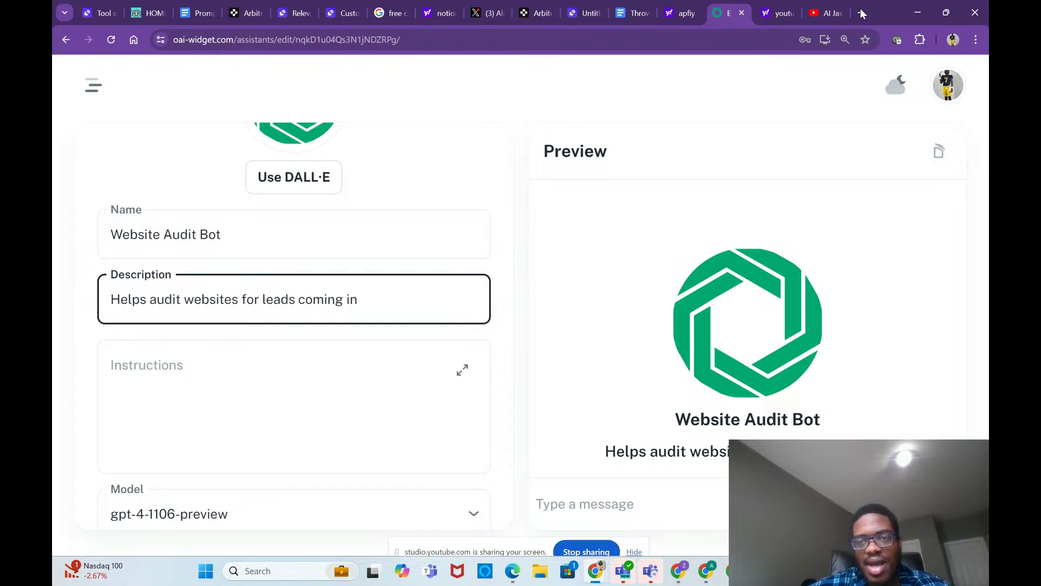
pyautogui.click(862, 17)
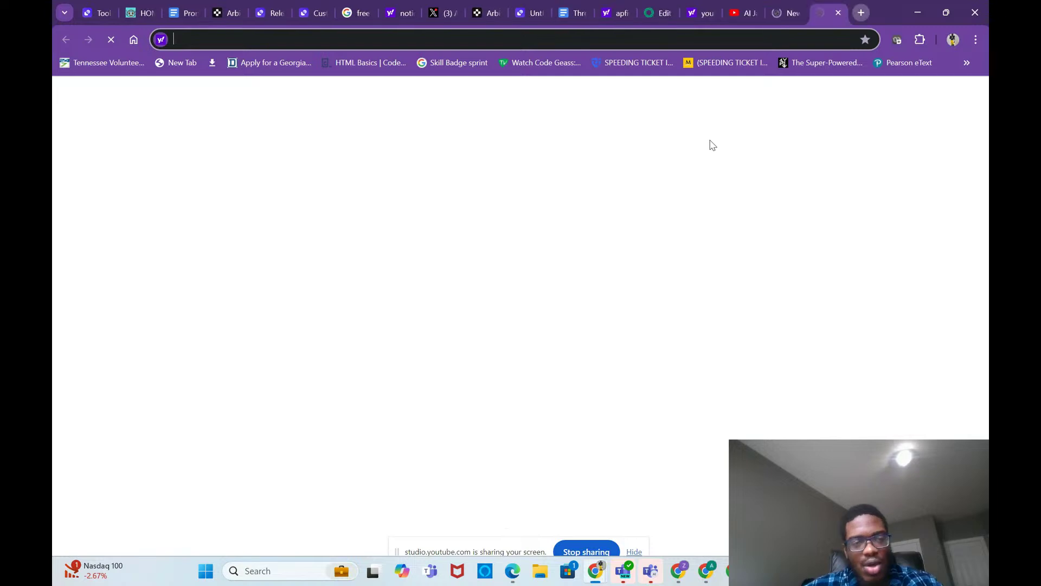
# Step: Go to the Relevance AI website and sign in with a Google account
pyautogui.write('r')
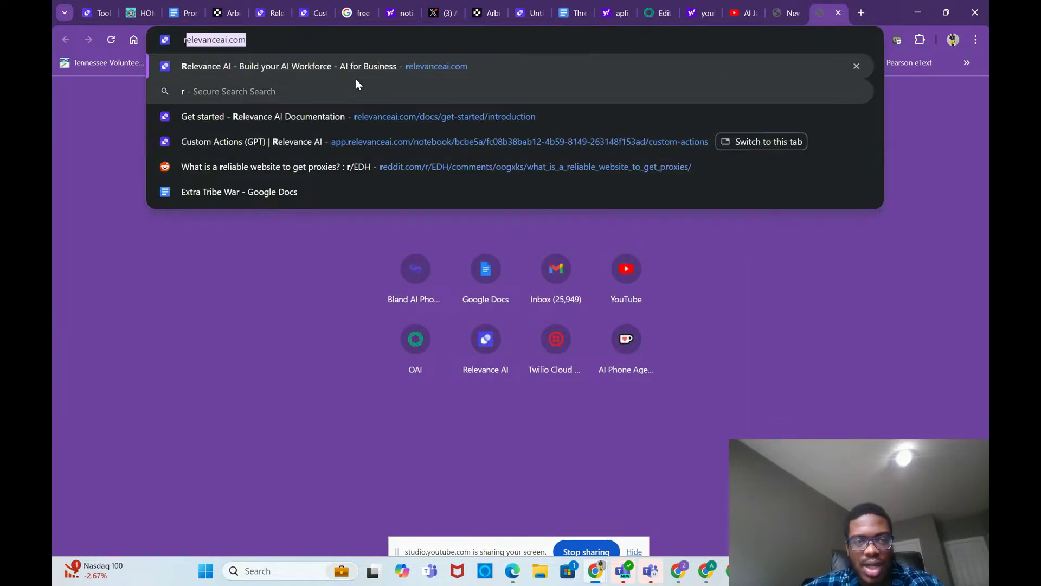
pyautogui.click(340, 63)
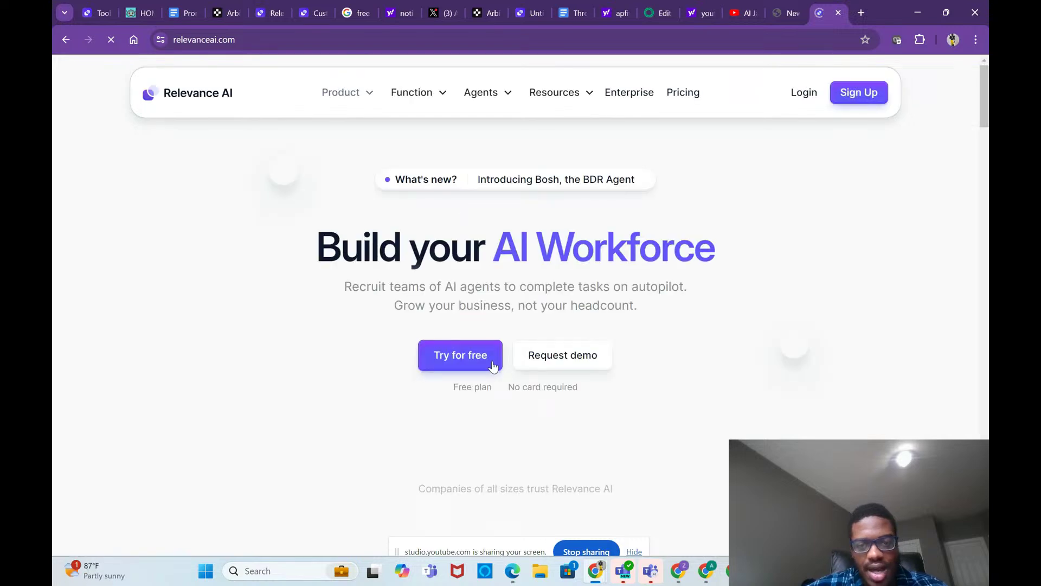
pyautogui.click(484, 391)
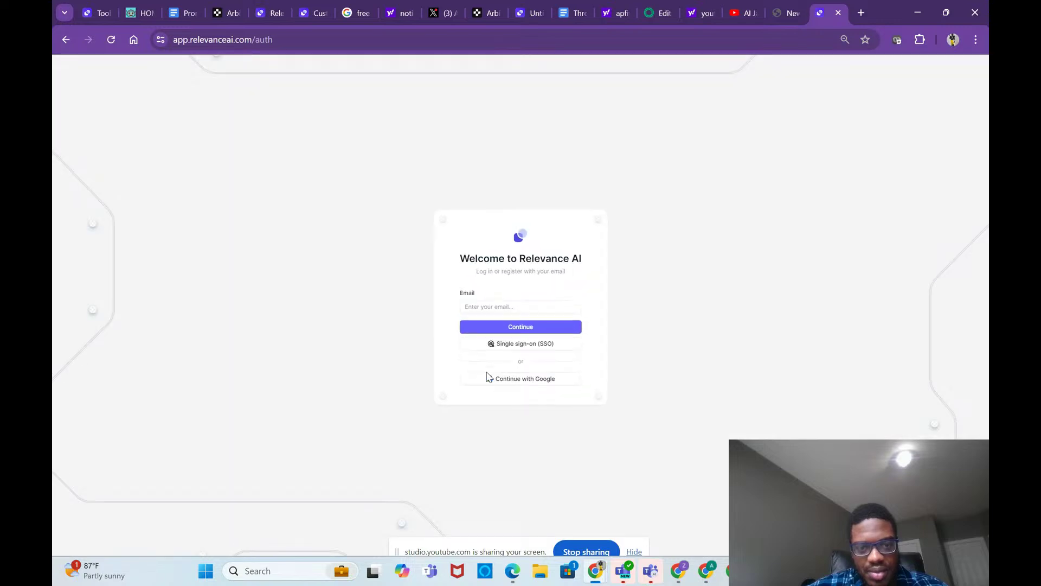
pyautogui.click(527, 379)
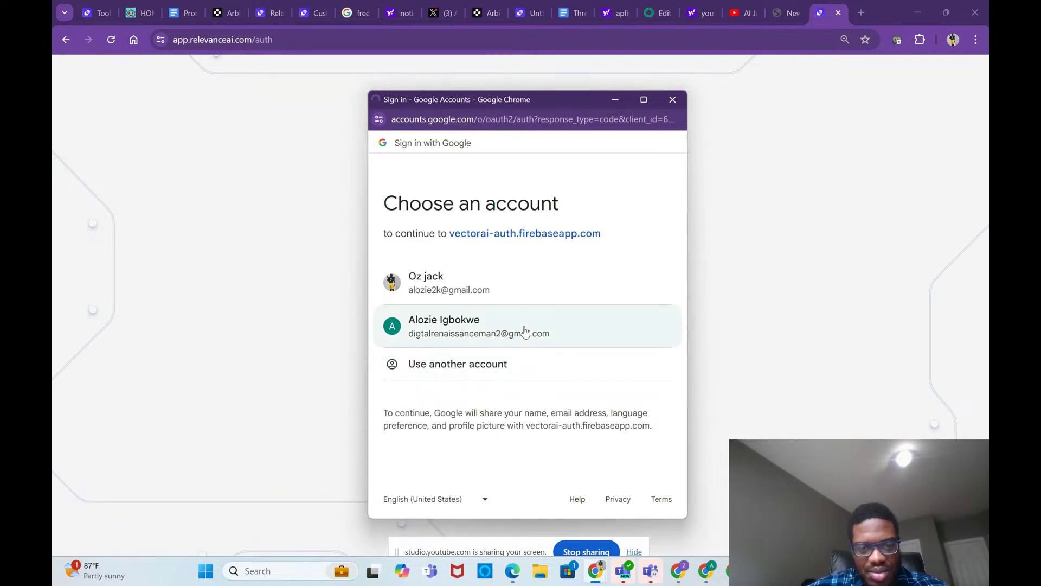
pyautogui.click(525, 332)
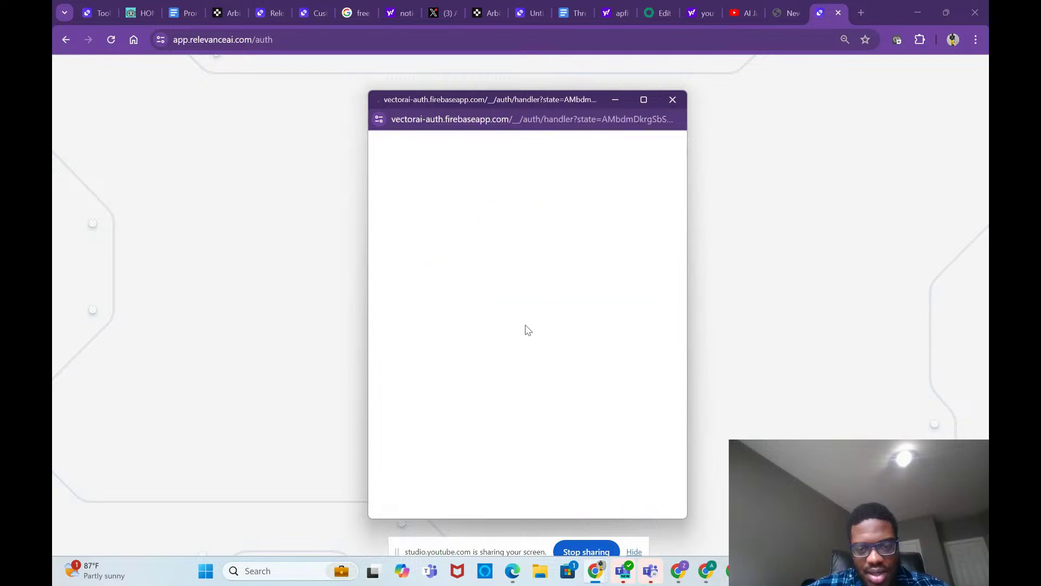
pyautogui.moveTo(608, 570)
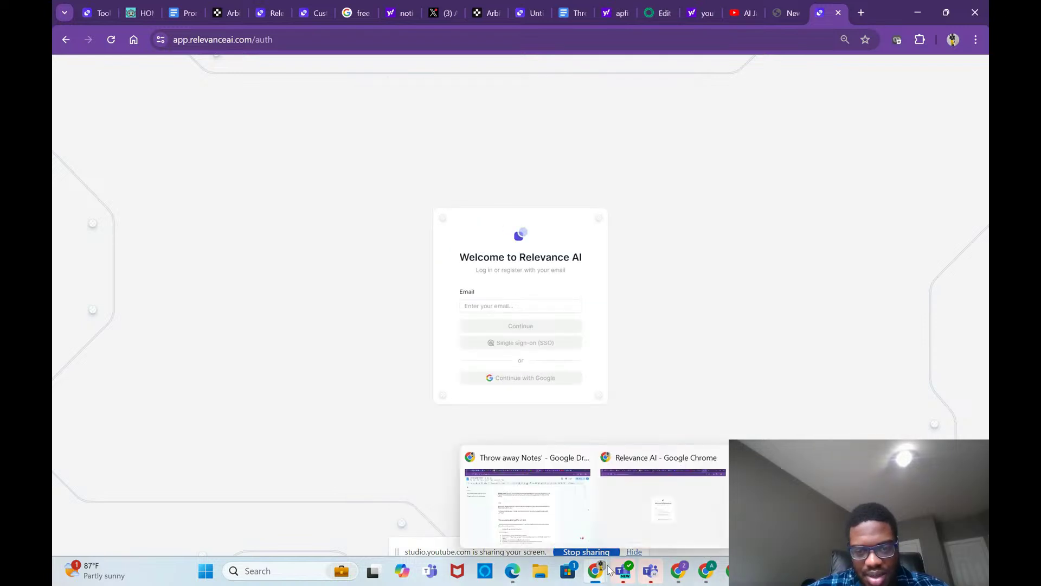
pyautogui.moveTo(678, 571)
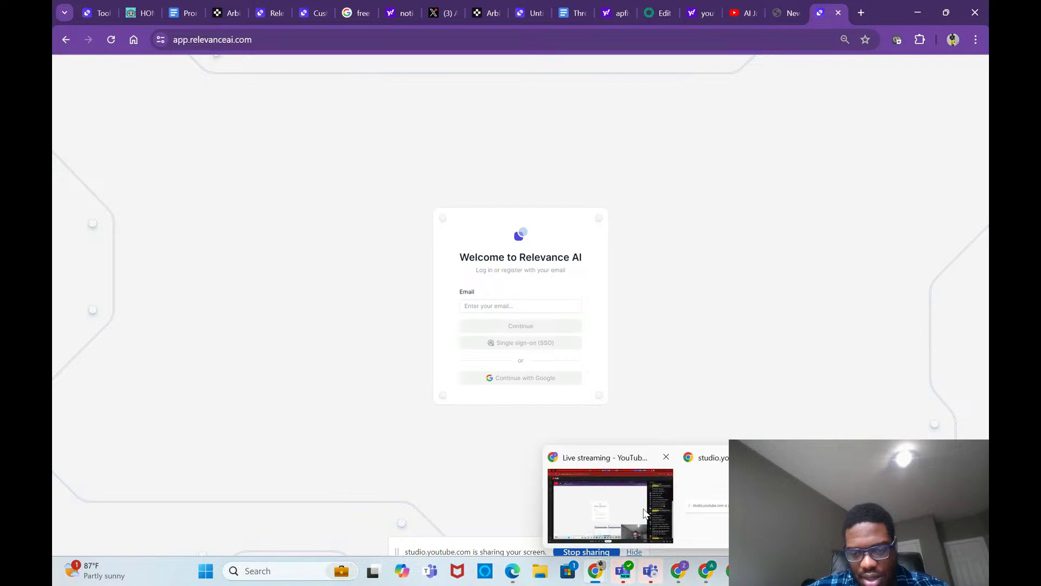
pyautogui.moveTo(644, 513)
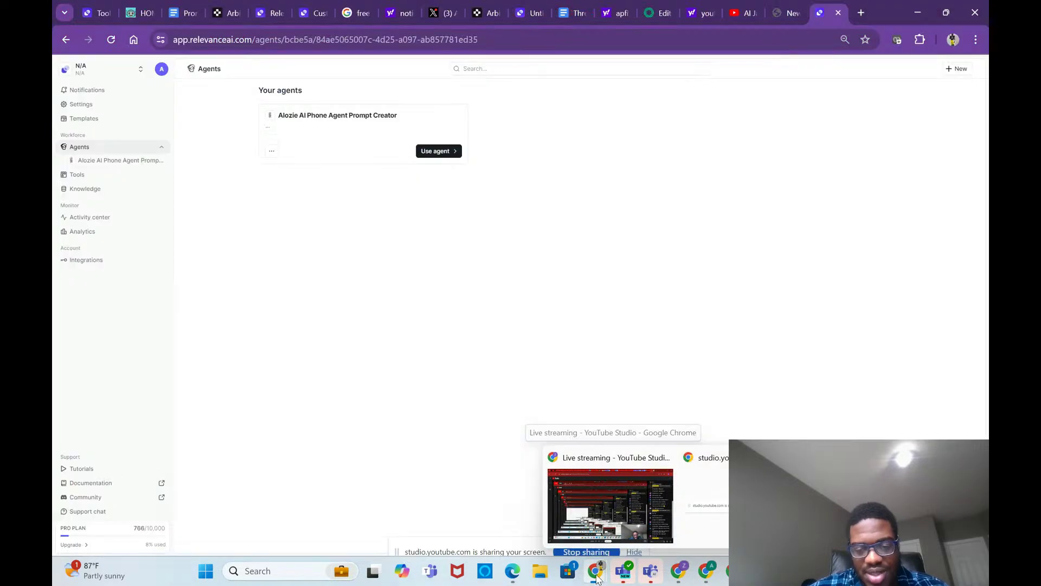
pyautogui.moveTo(558, 530)
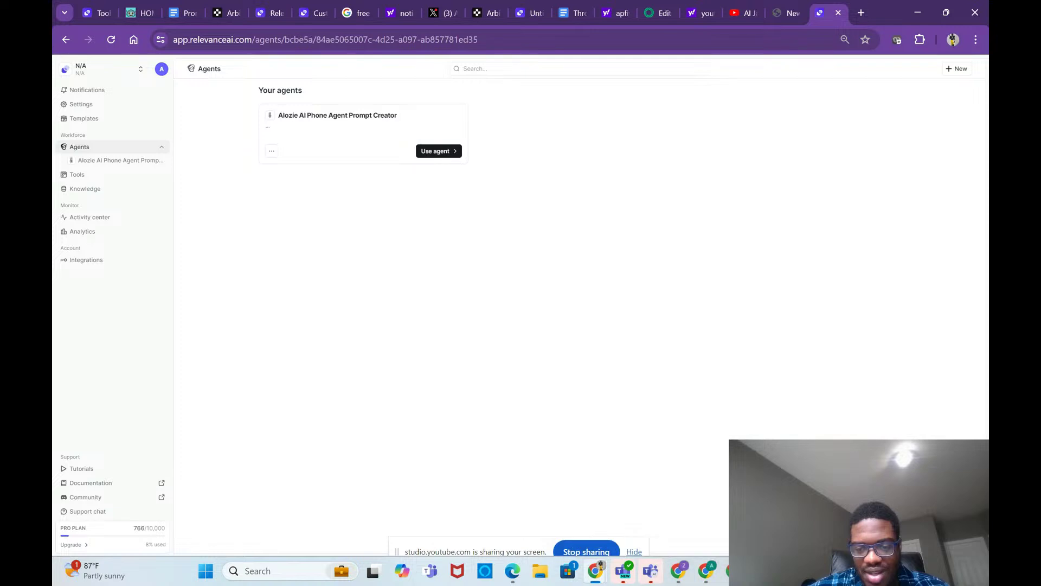
# Step: Back in Framer, inspect the Phone breakpoint layout and dismiss the free domain offer
pyautogui.click(672, 496)
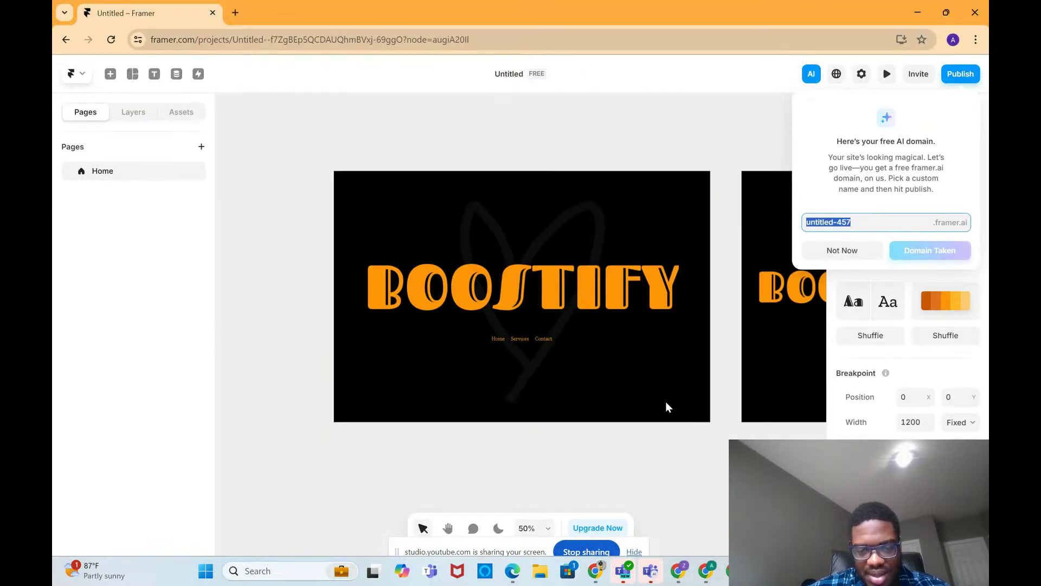
pyautogui.click(586, 351)
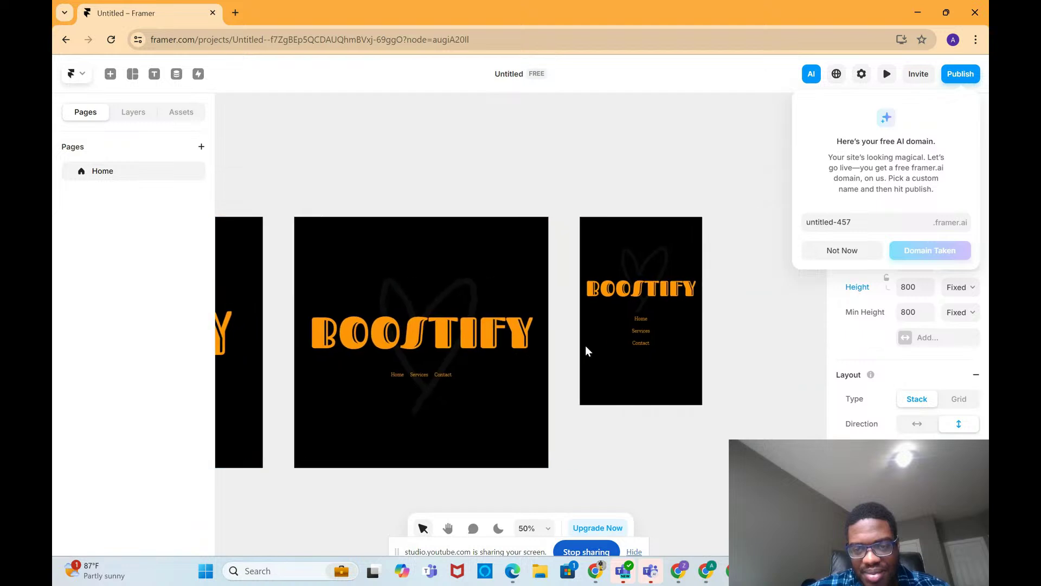
pyautogui.click(613, 331)
pyautogui.click(634, 252)
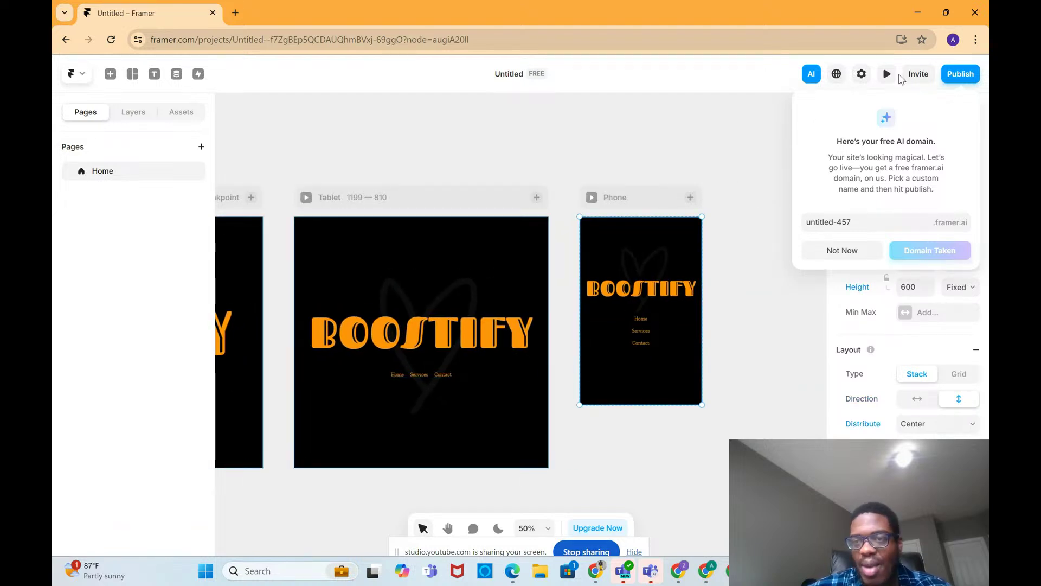
pyautogui.click(861, 255)
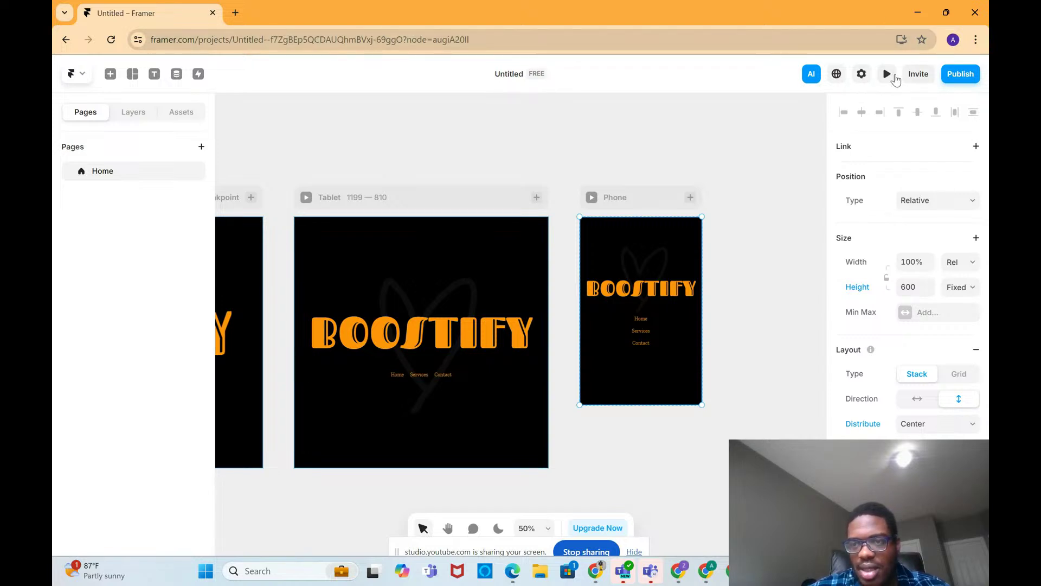
# Step: Open Publish and append '-180' to the suggested framer.ai domain, making it untitled-180
pyautogui.click(960, 74)
pyautogui.click(895, 220)
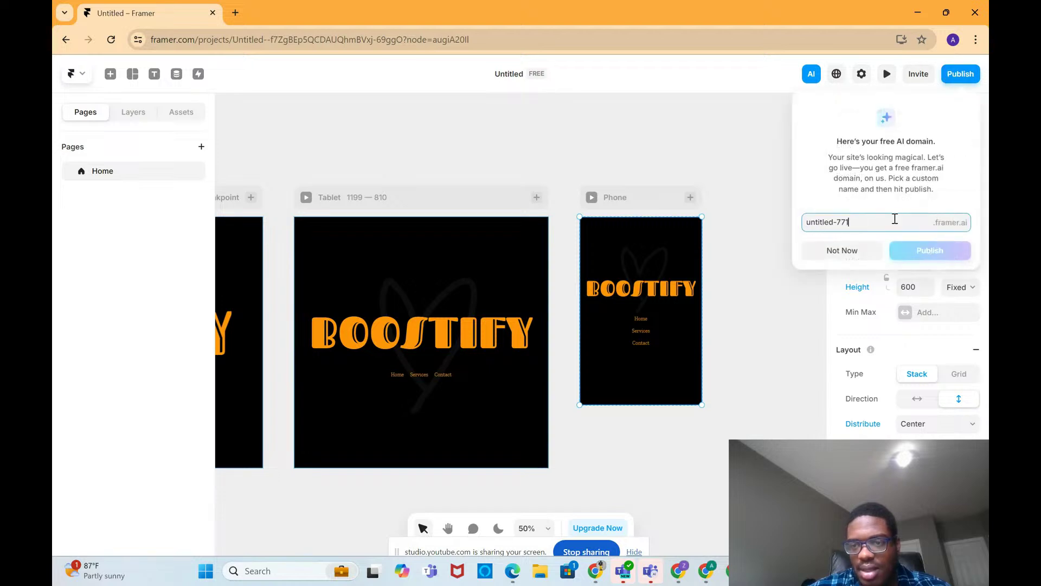
pyautogui.click(851, 251)
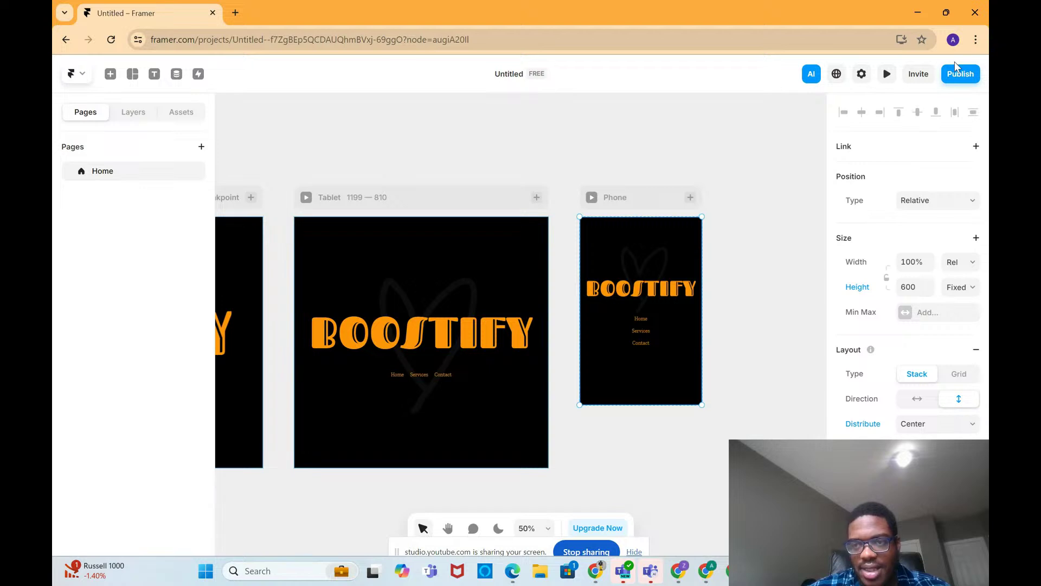
pyautogui.moveTo(957, 74)
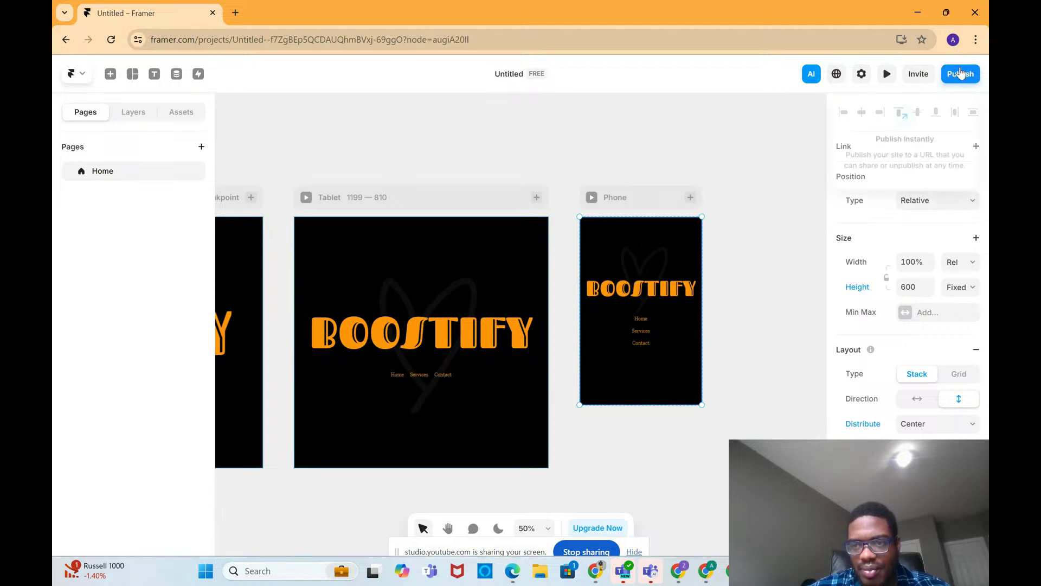
pyautogui.click(641, 330)
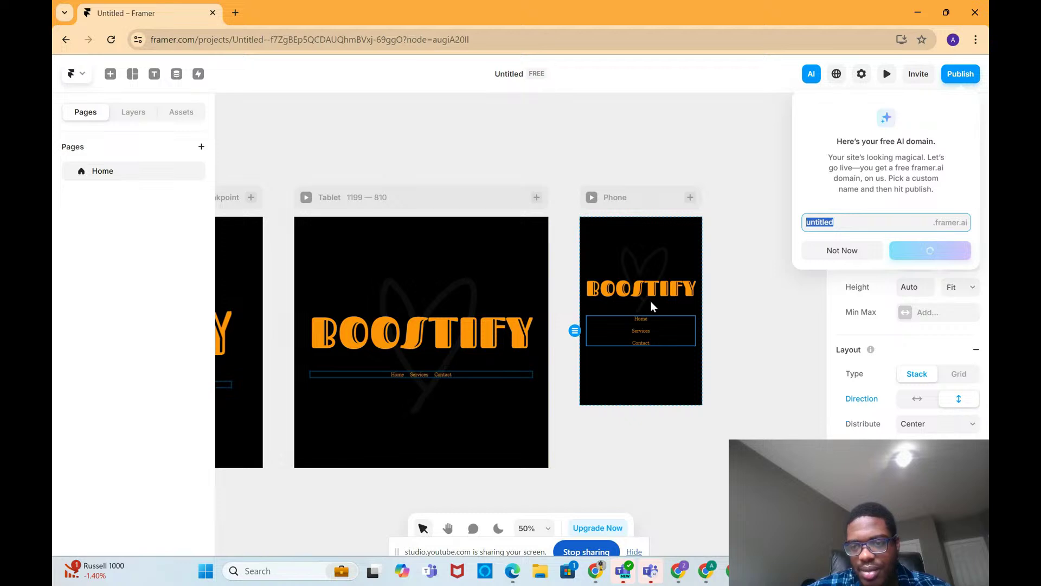
pyautogui.press('End')
pyautogui.write('-180')
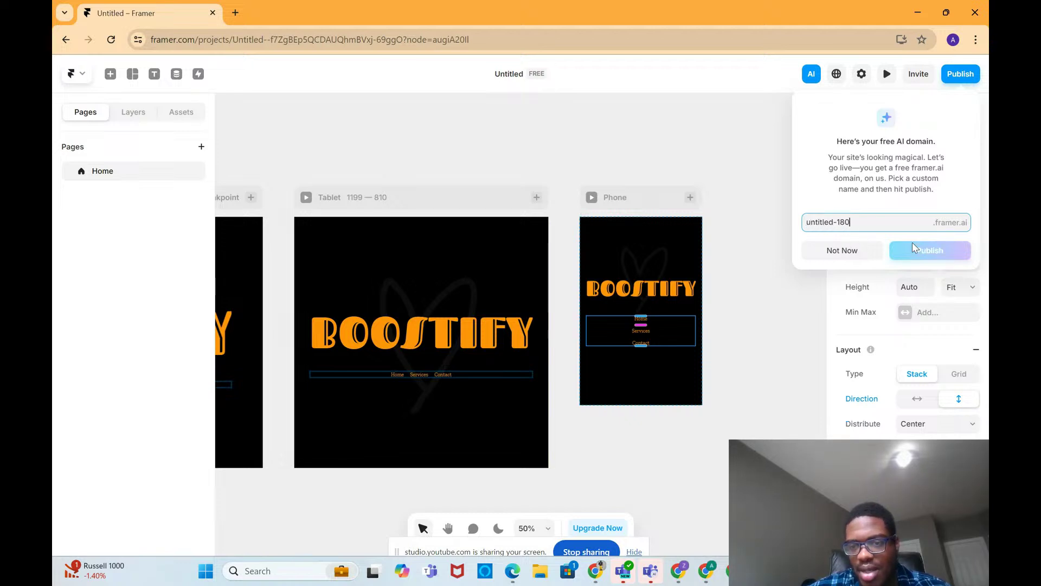
pyautogui.moveTo(724, 564)
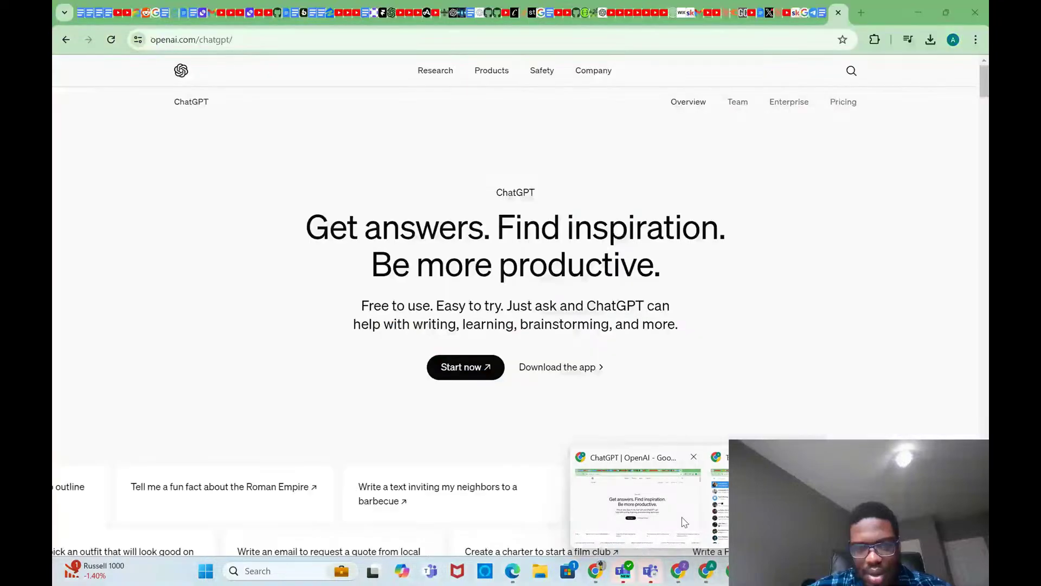
# Step: Switch to the Relevance AI window and open the Templates page of agent and tool templates
pyautogui.click(684, 522)
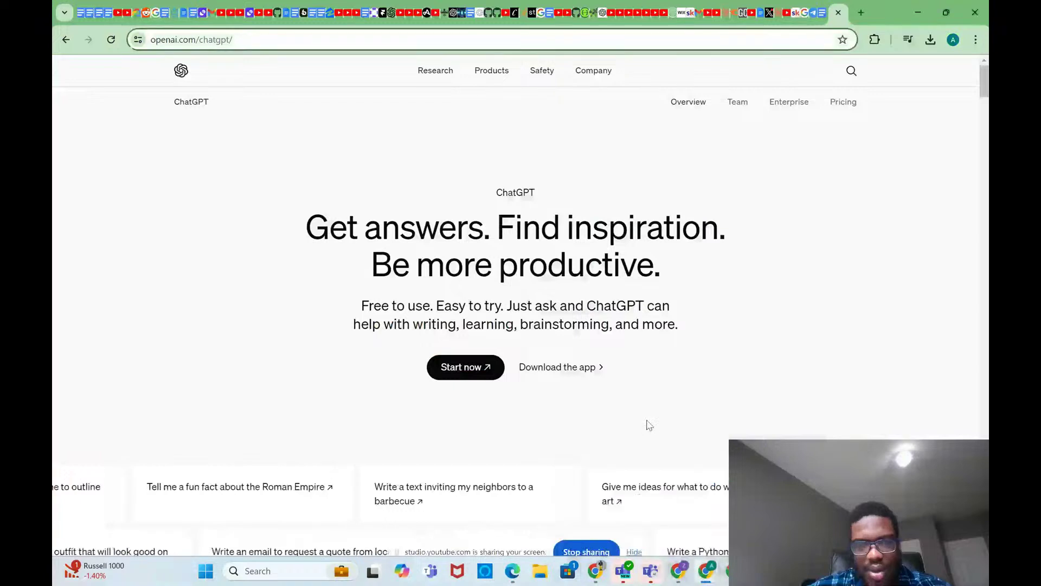
pyautogui.moveTo(597, 574)
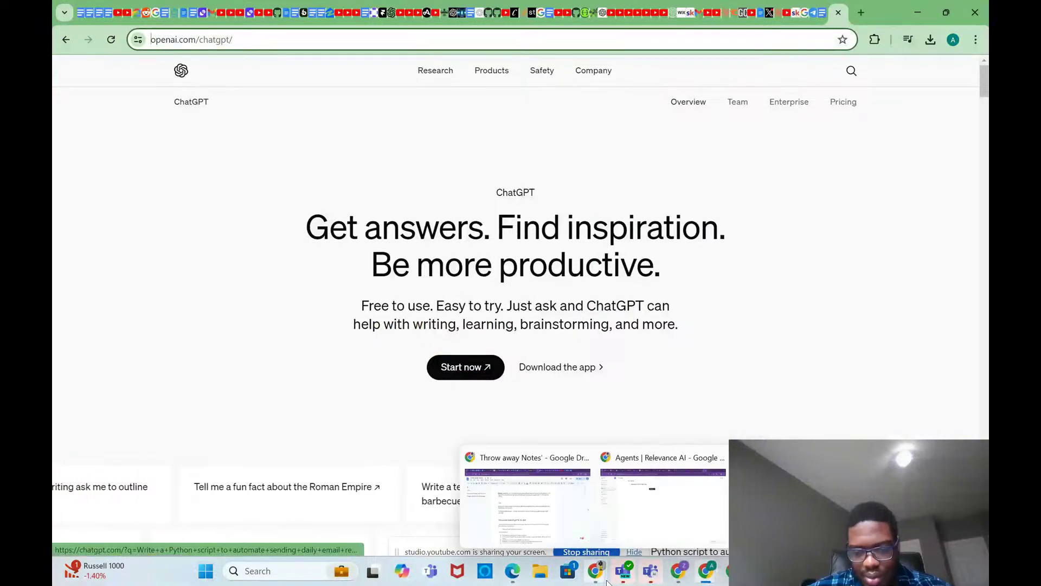
pyautogui.click(636, 477)
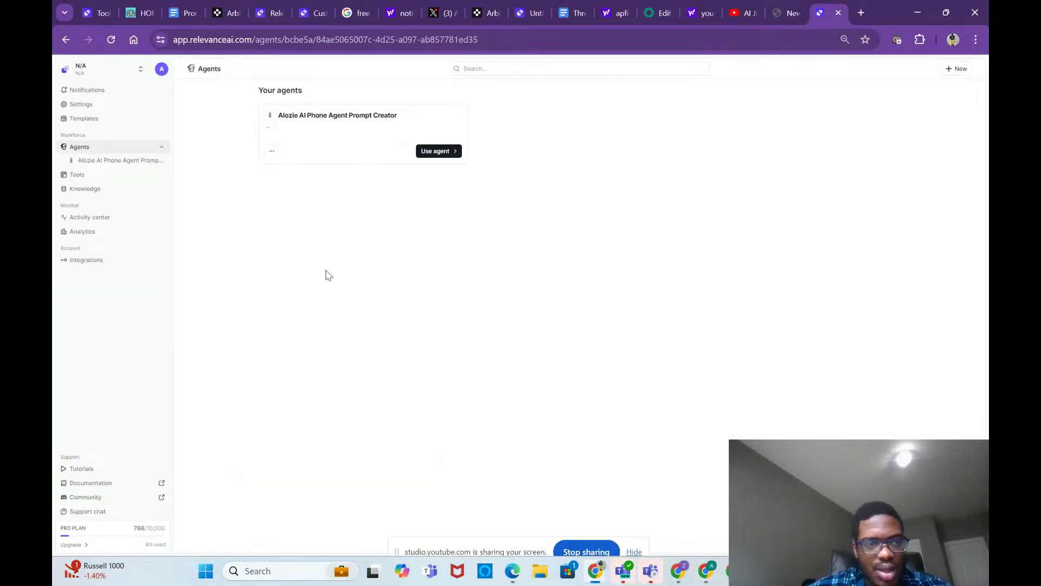
pyautogui.click(84, 119)
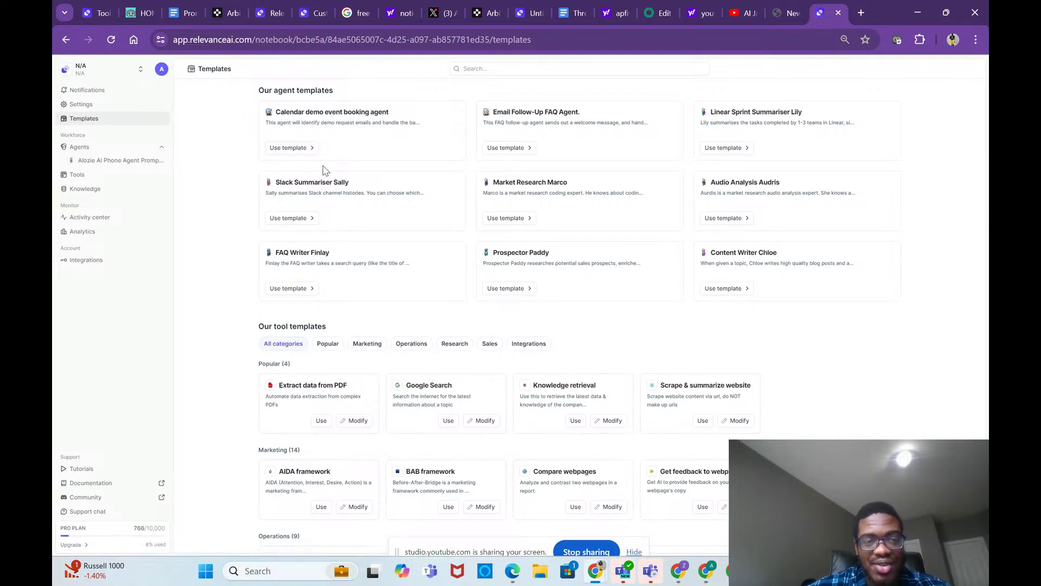
# Step: Search the templates for 'websites' to list website tool templates, then return to Agents
pyautogui.scroll(-1, 361, 259)
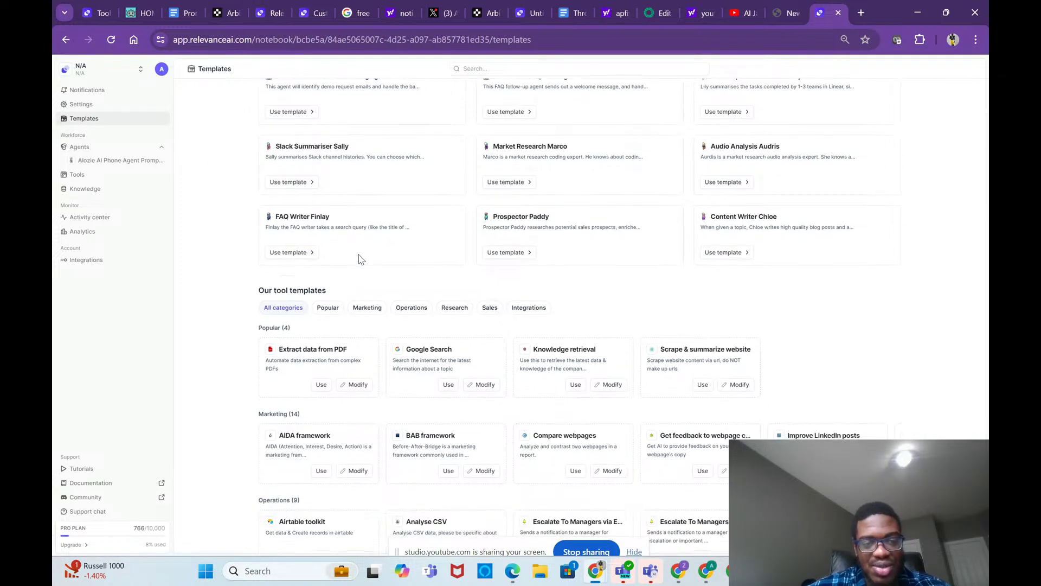
pyautogui.scroll(1, 361, 259)
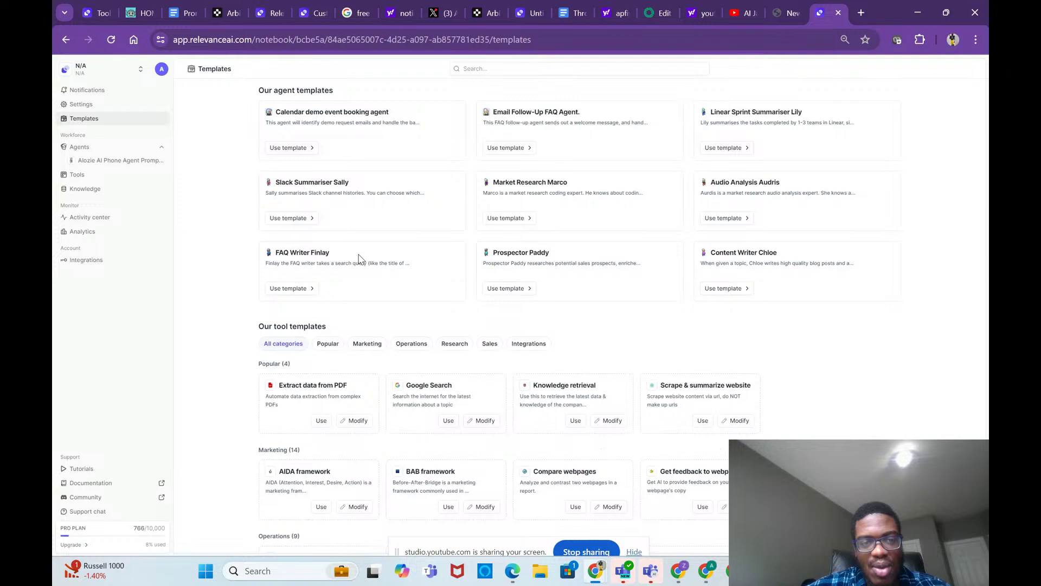
pyautogui.click(490, 72)
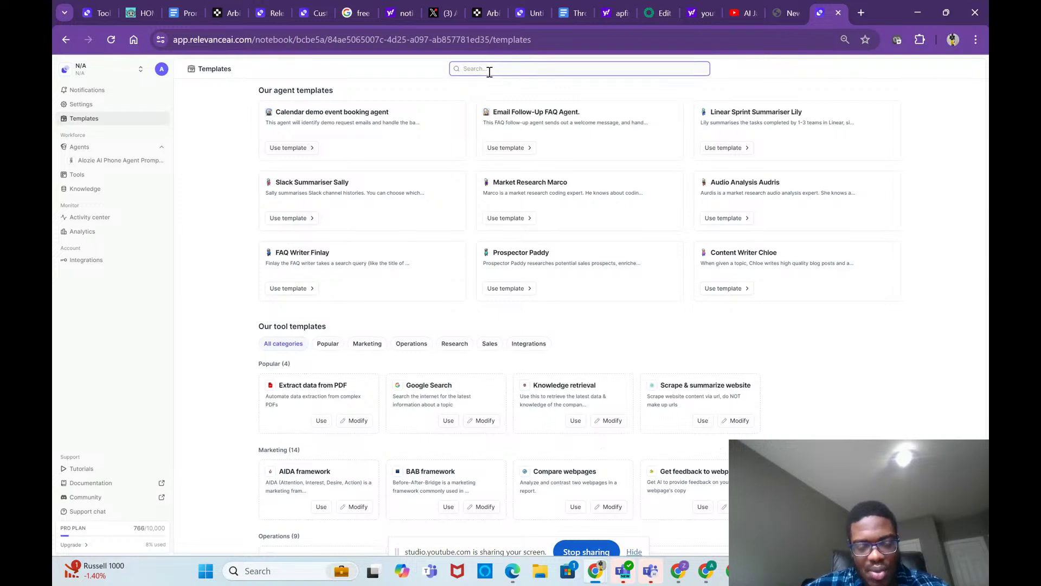
pyautogui.write('websites')
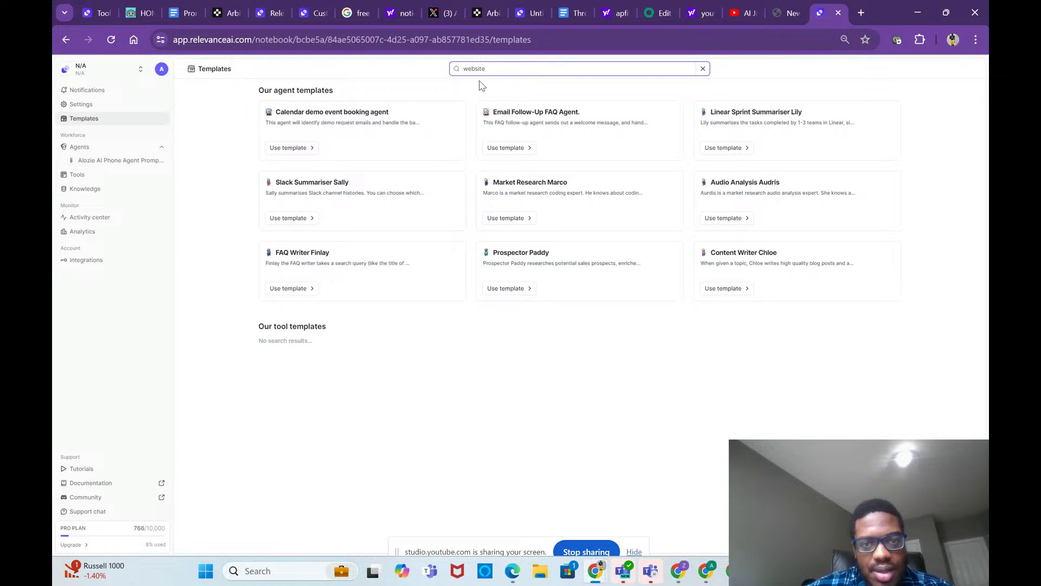
pyautogui.moveTo(481, 84); pyautogui.dragTo(379, 381)
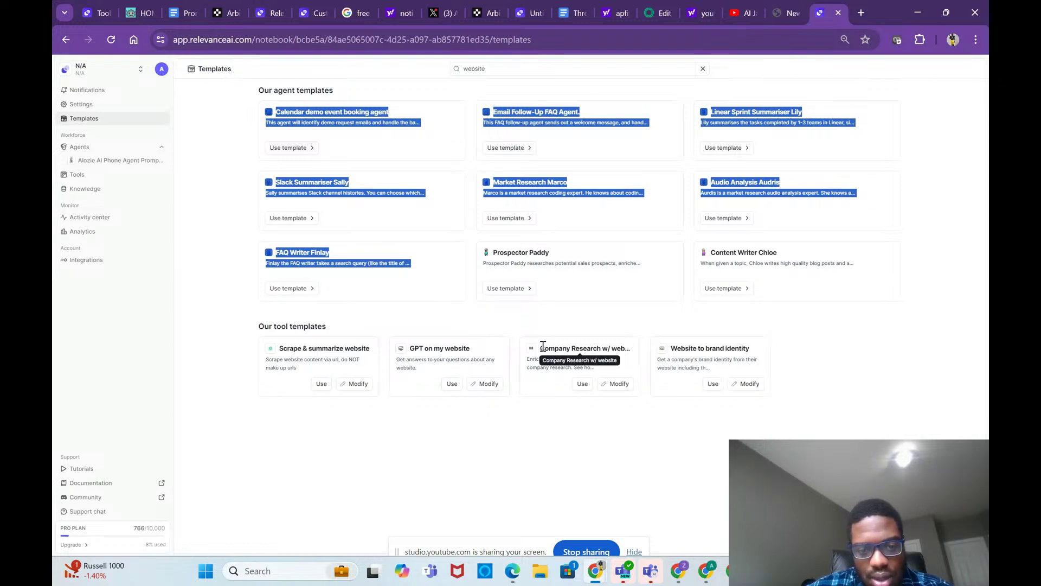
pyautogui.click(579, 315)
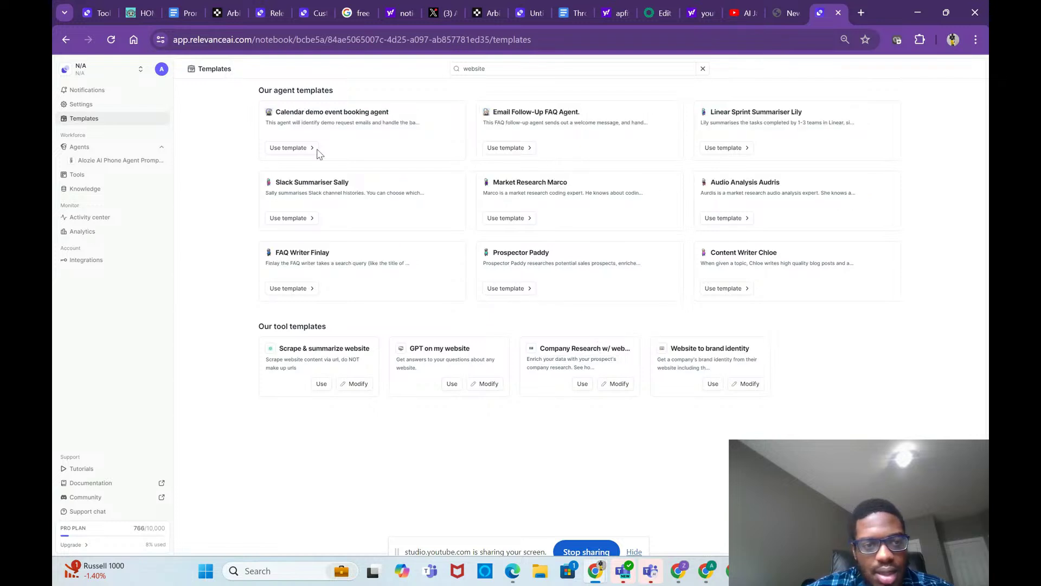
pyautogui.click(103, 149)
# Step: Leave organization settings, reopen the Templates page and scroll down to the tool templates
pyautogui.click(97, 105)
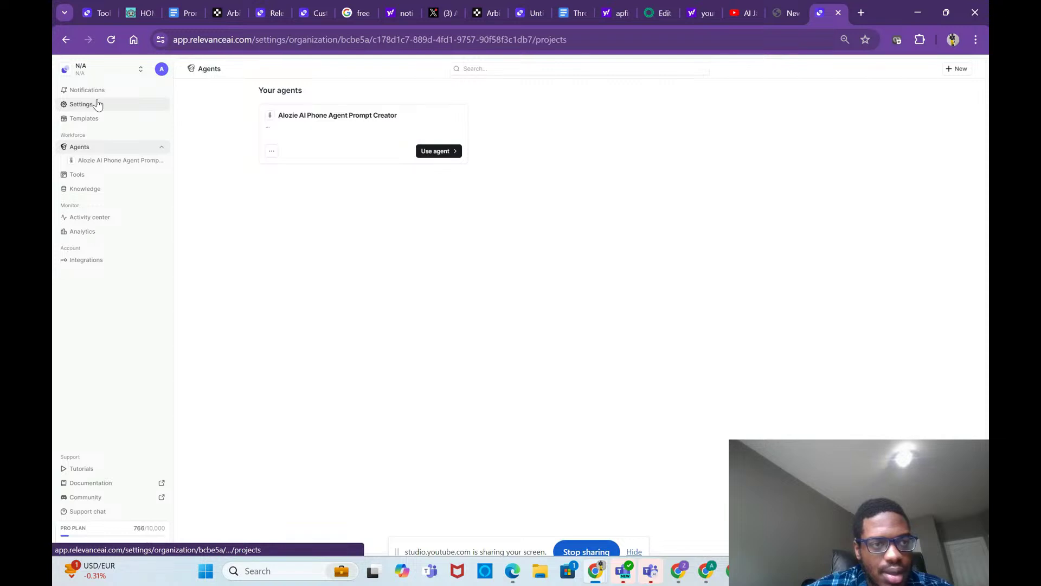
pyautogui.click(76, 68)
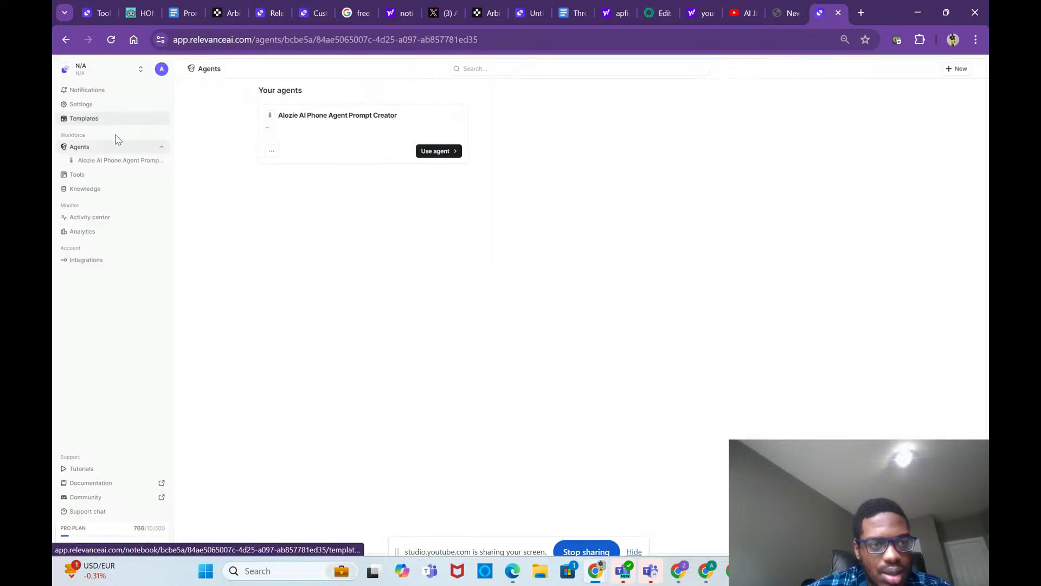
pyautogui.click(110, 118)
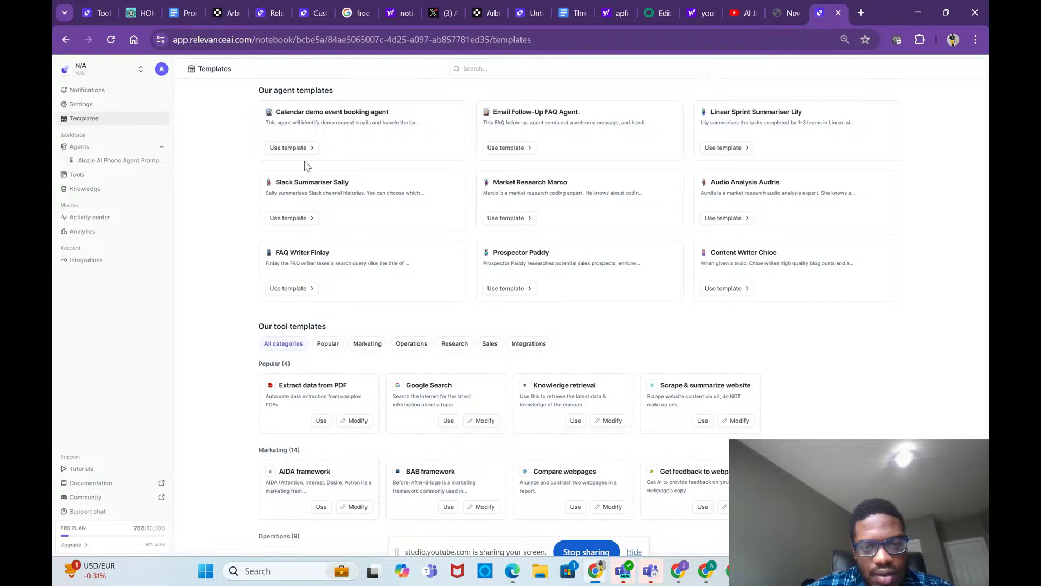
pyautogui.scroll(-1, 363, 175)
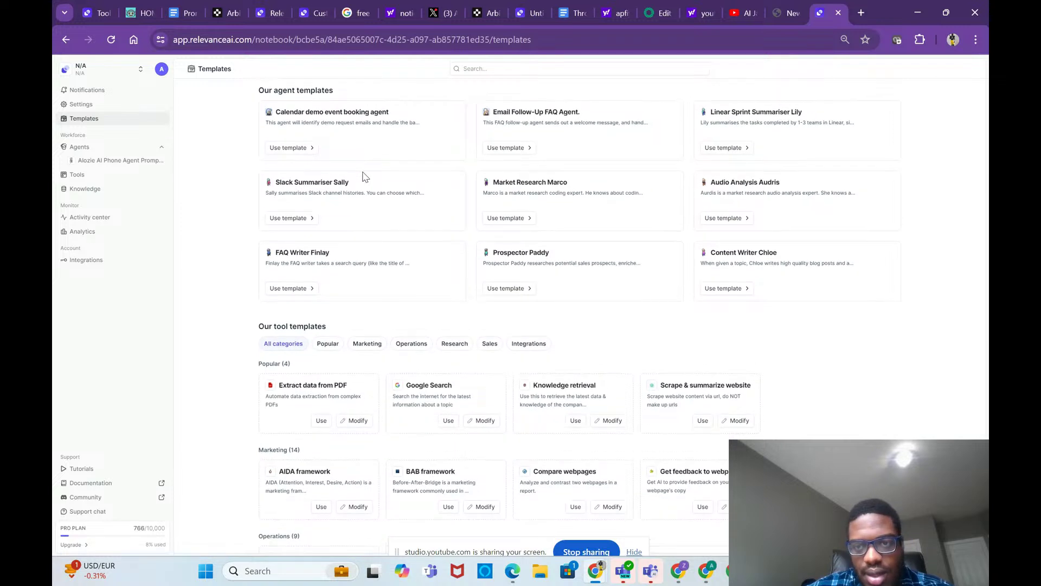
pyautogui.scroll(-1, 364, 175)
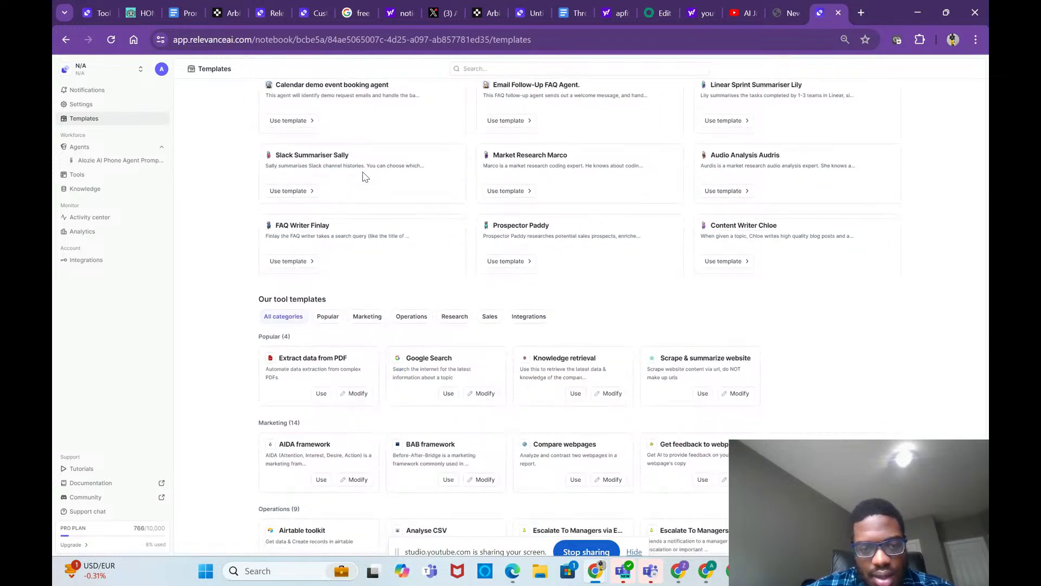
pyautogui.scroll(-1, 380, 172)
pyautogui.scroll(-3, 587, 436)
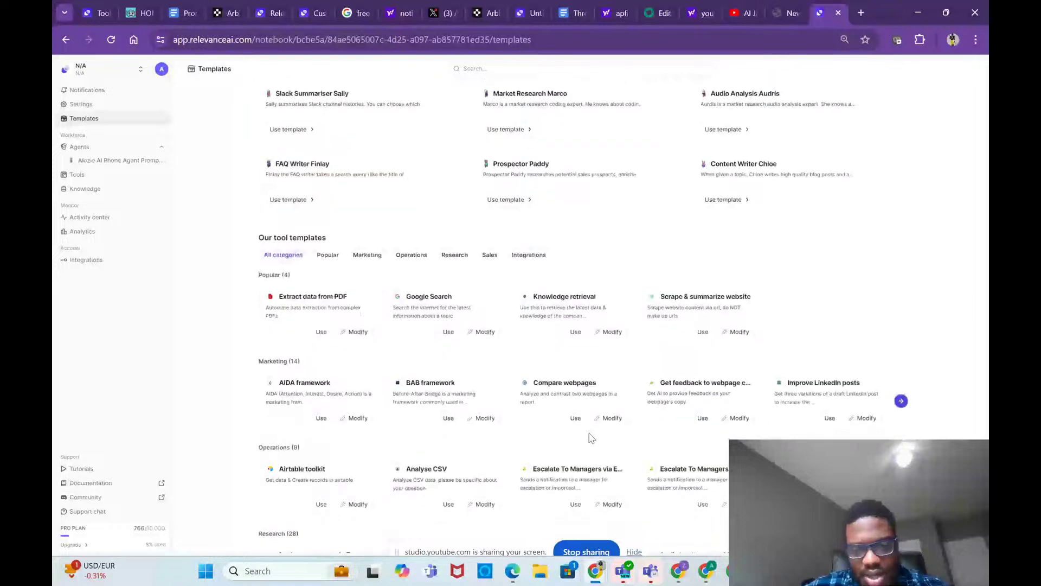
# Step: Preview the Compare webpages template, check the agents and your tools, then return to Templates
pyautogui.click(576, 420)
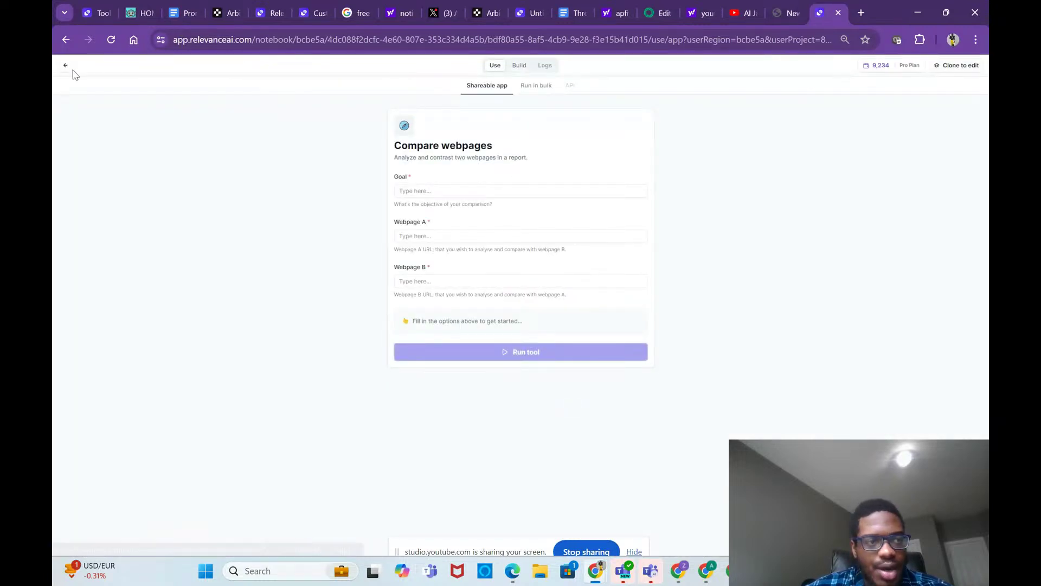
pyautogui.click(64, 67)
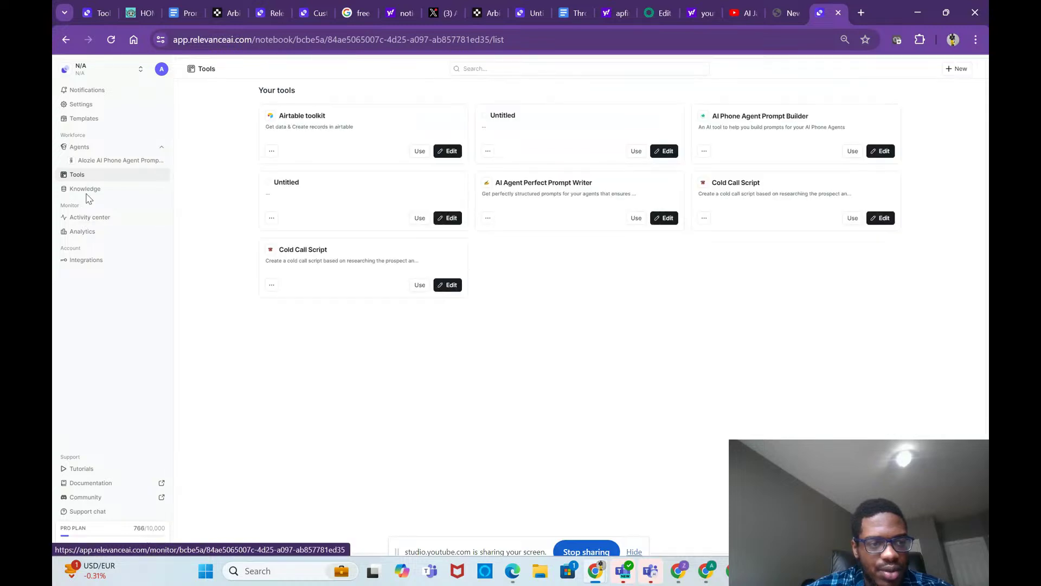
pyautogui.click(83, 147)
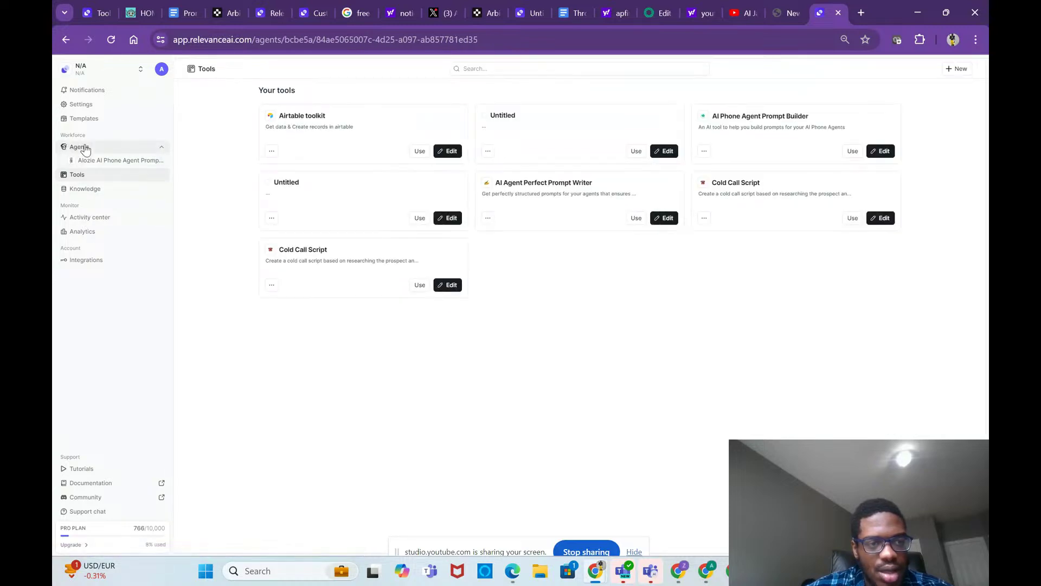
pyautogui.click(96, 179)
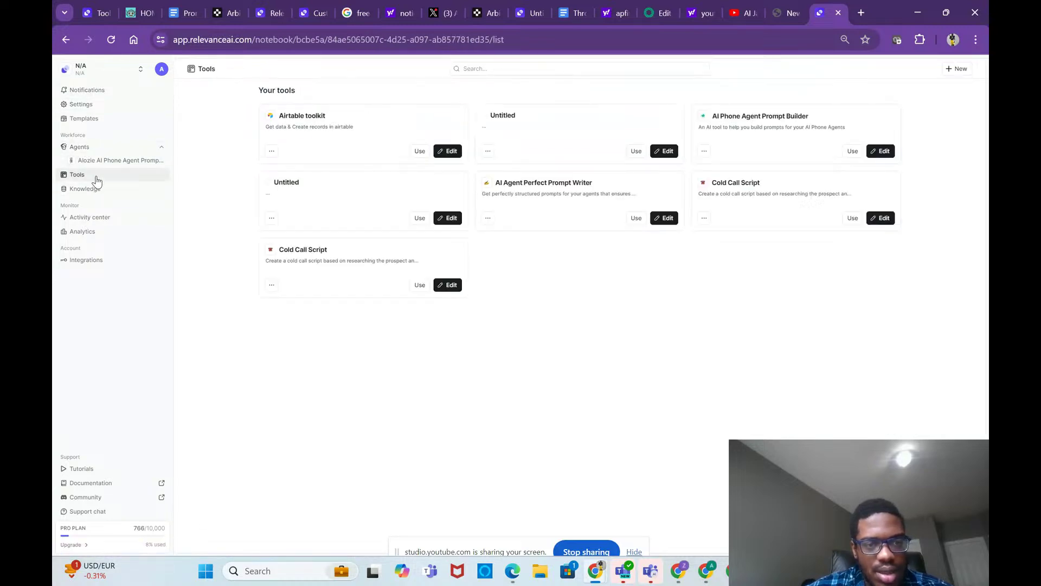
pyautogui.click(98, 120)
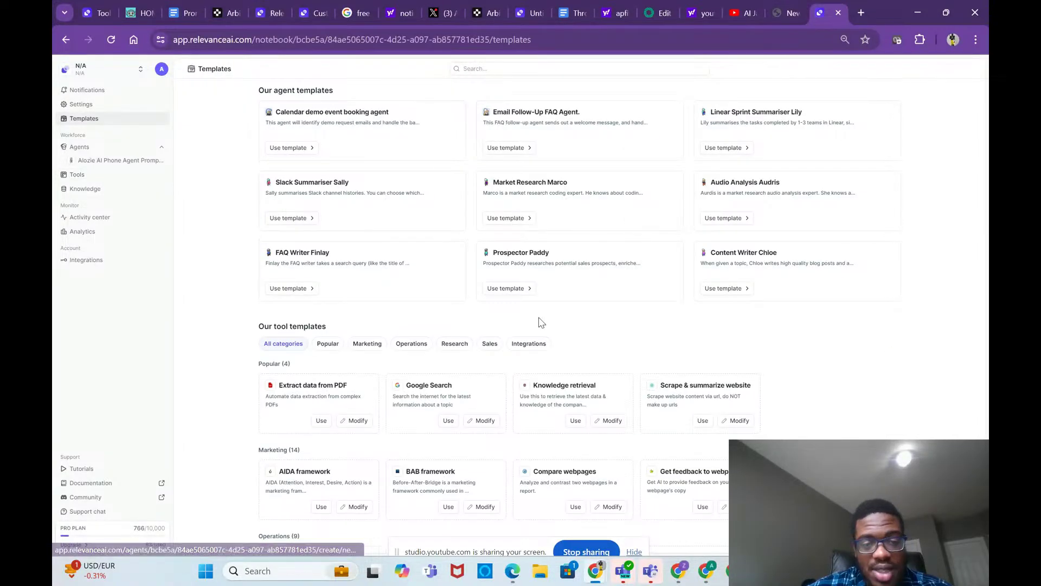
pyautogui.scroll(-1, 542, 323)
# Step: Scroll to the Compare webpages card, start that template, and request an editable copy of it
pyautogui.scroll(-1, 547, 326)
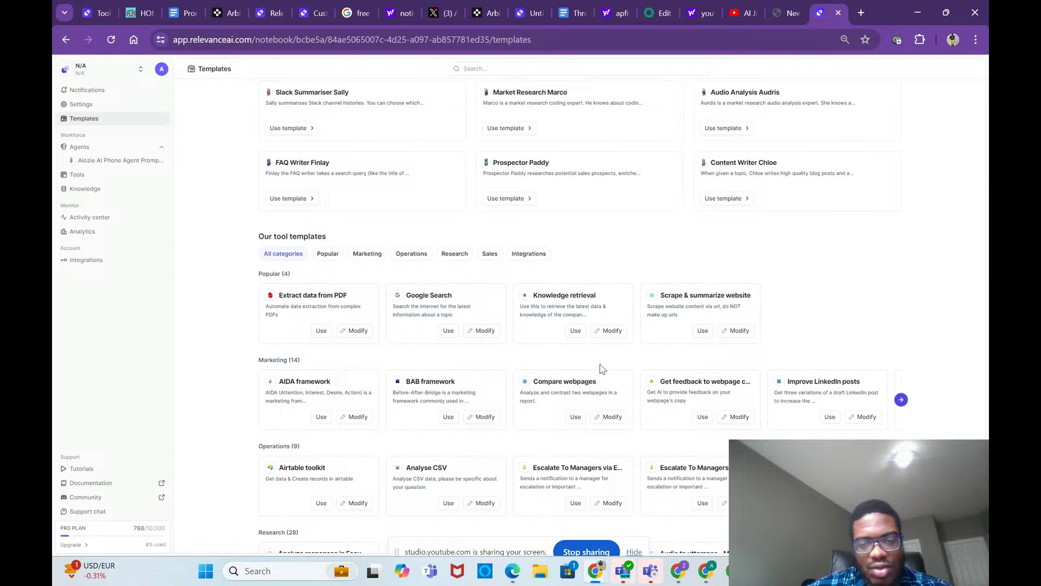
pyautogui.scroll(1, 602, 369)
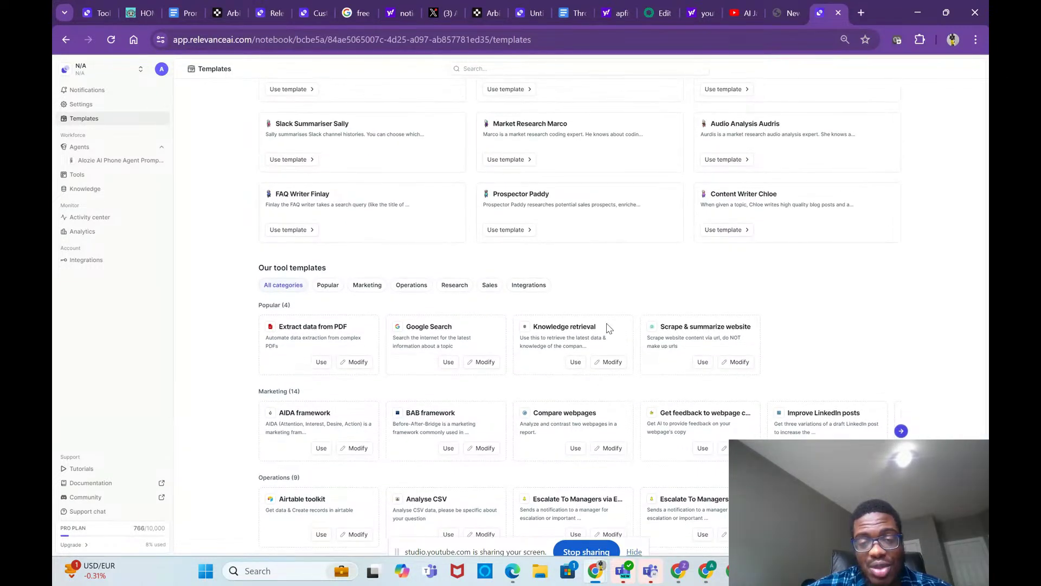
pyautogui.scroll(1, 609, 328)
pyautogui.scroll(1, 609, 328)
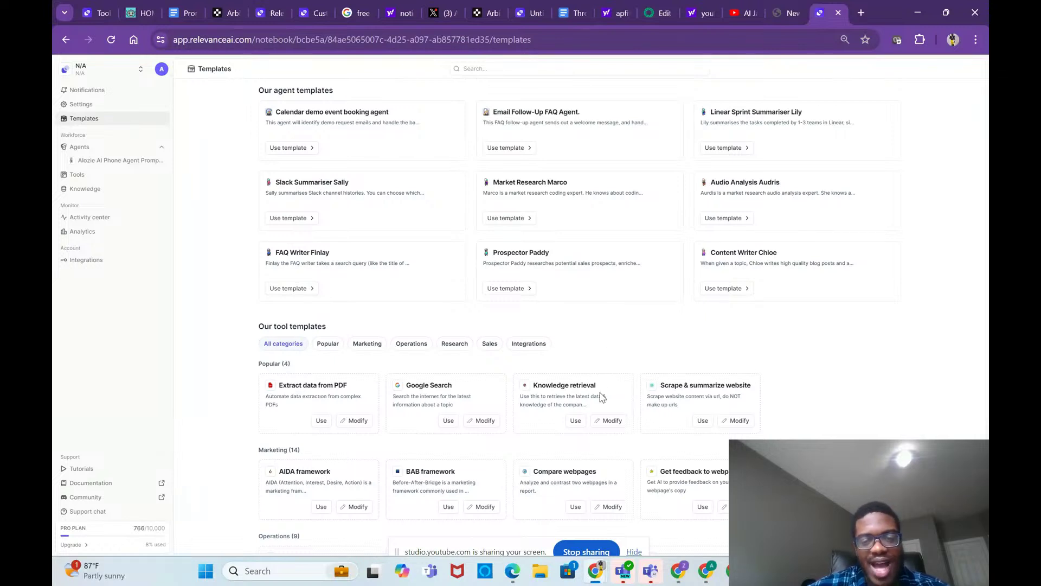
pyautogui.scroll(-1, 600, 398)
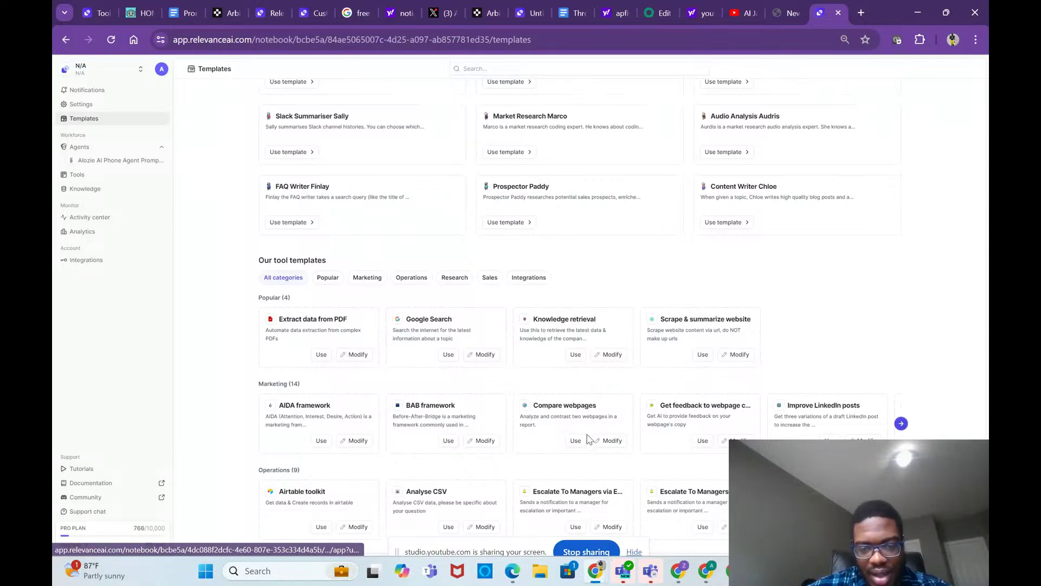
pyautogui.click(576, 441)
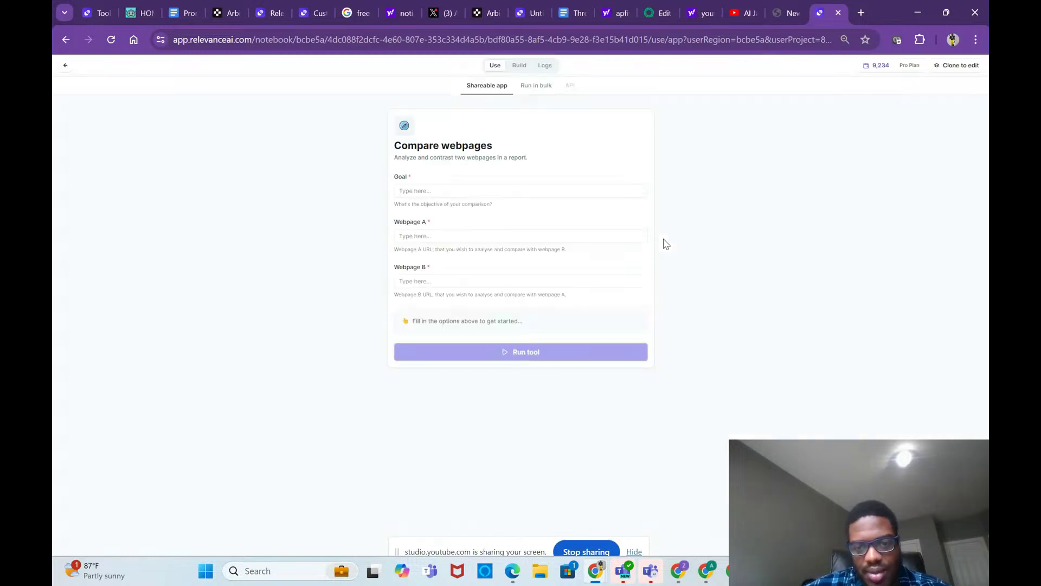
pyautogui.click(962, 65)
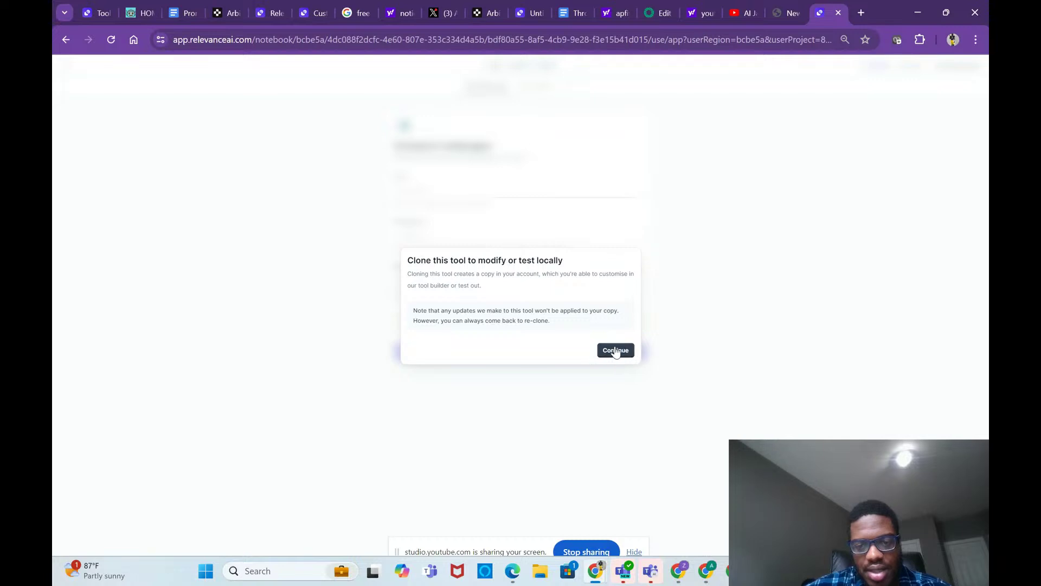
# Step: Clone Compare webpages into the account, confirm region and project, then edit the copy from Tools
pyautogui.click(616, 350)
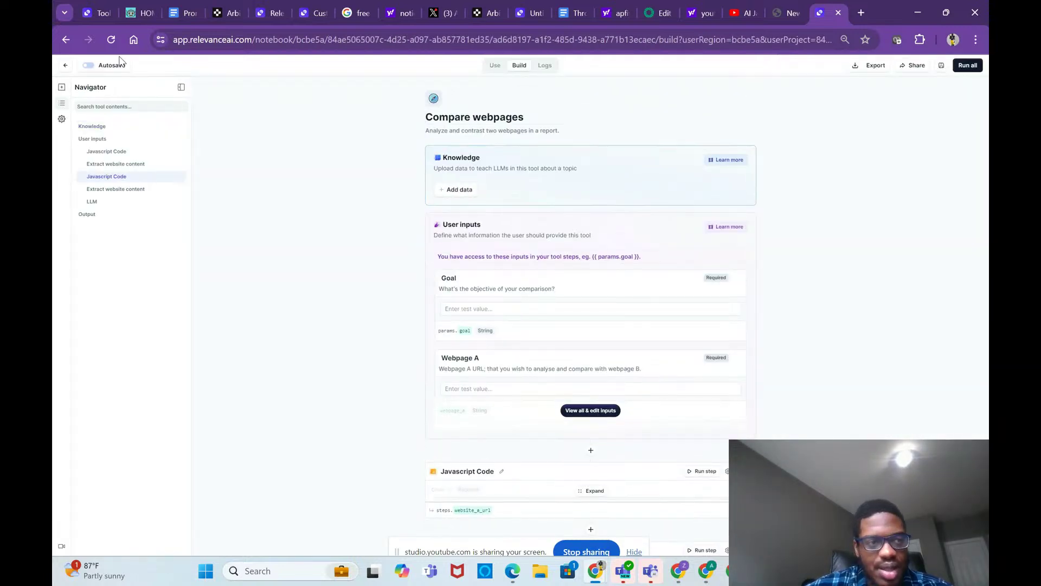
pyautogui.click(65, 69)
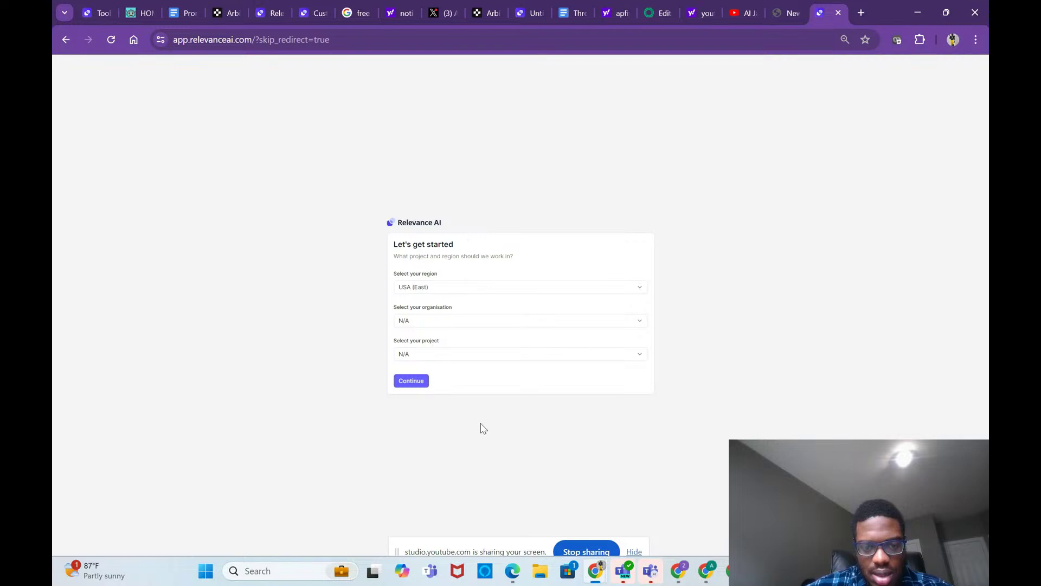
pyautogui.click(421, 387)
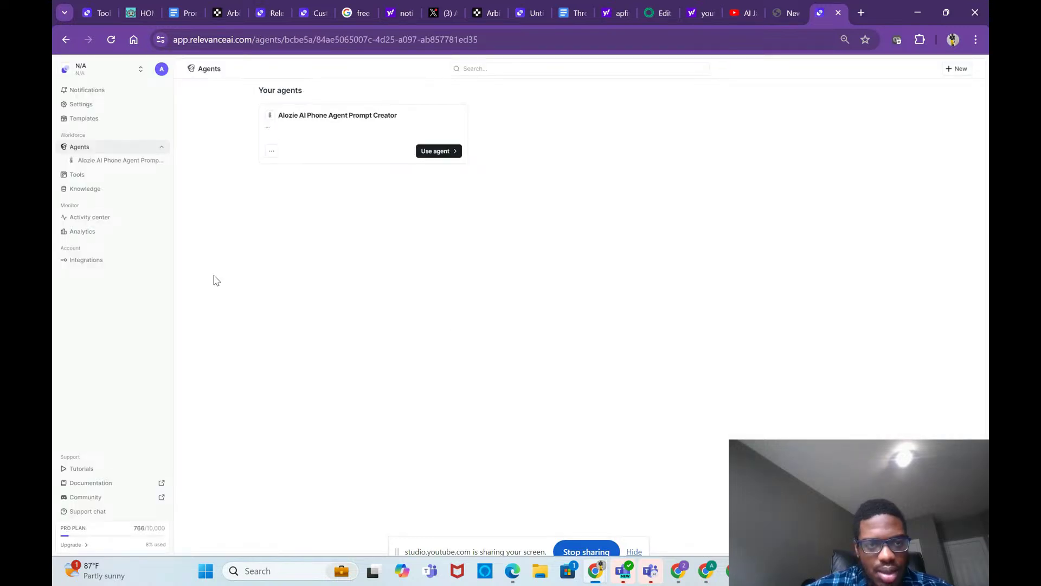
pyautogui.click(86, 177)
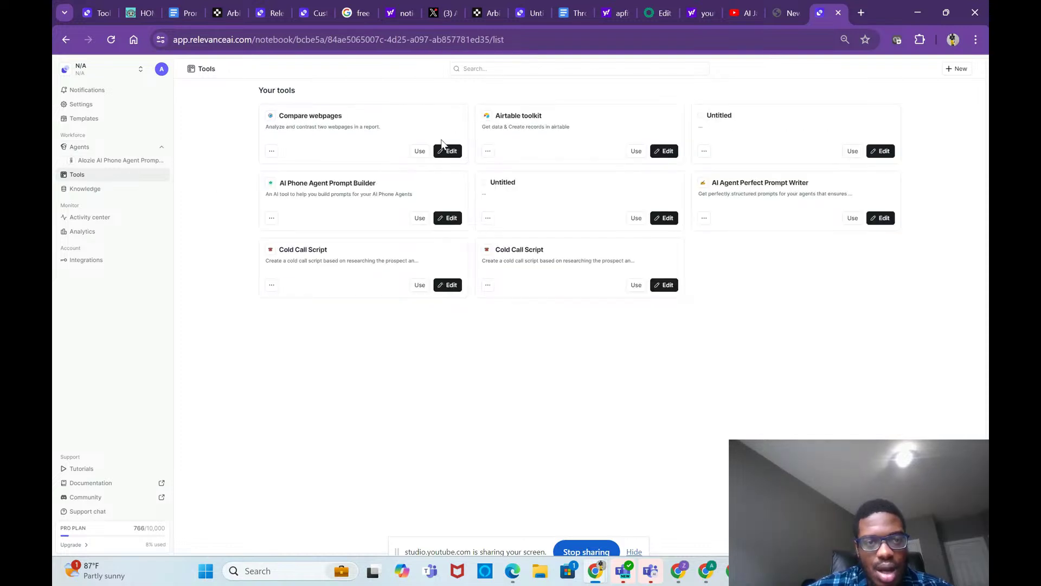
pyautogui.click(451, 150)
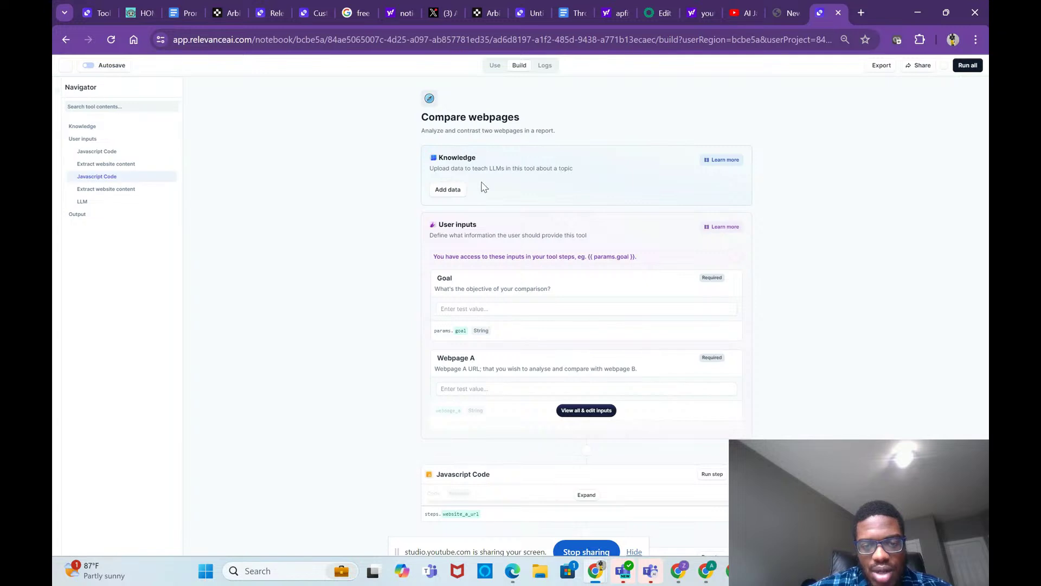
# Step: Show all the tool's inputs and expand the Extract website content and LLM steps
pyautogui.click(583, 408)
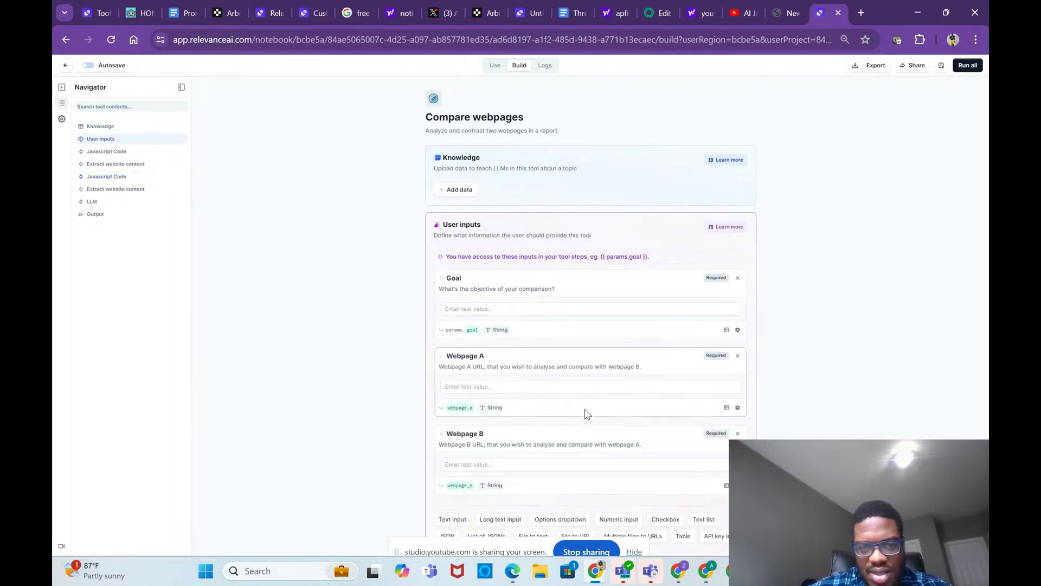
pyautogui.scroll(-2, 586, 391)
pyautogui.scroll(-4, 588, 375)
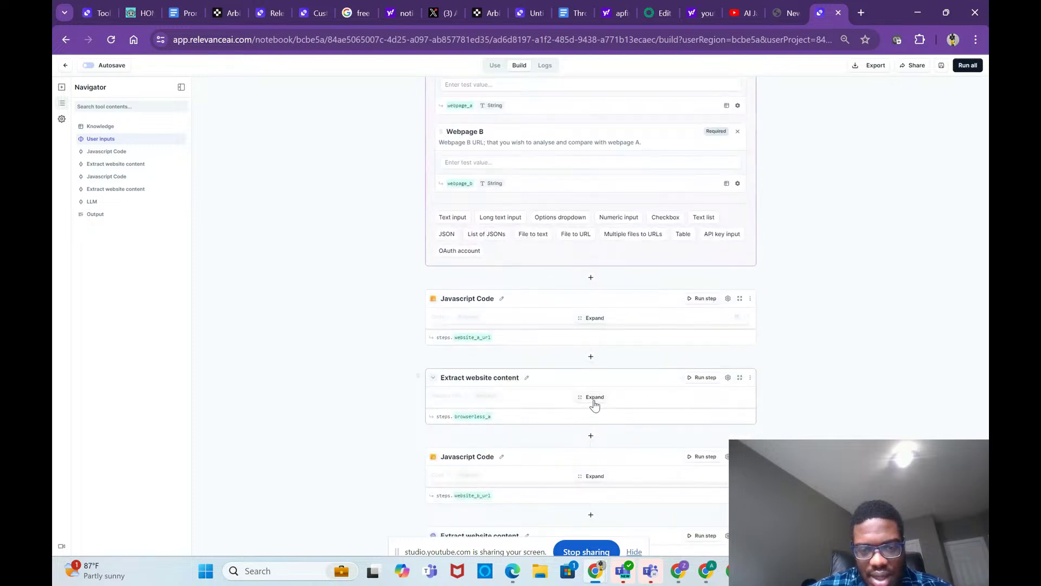
pyautogui.click(595, 399)
pyautogui.scroll(-6, 598, 434)
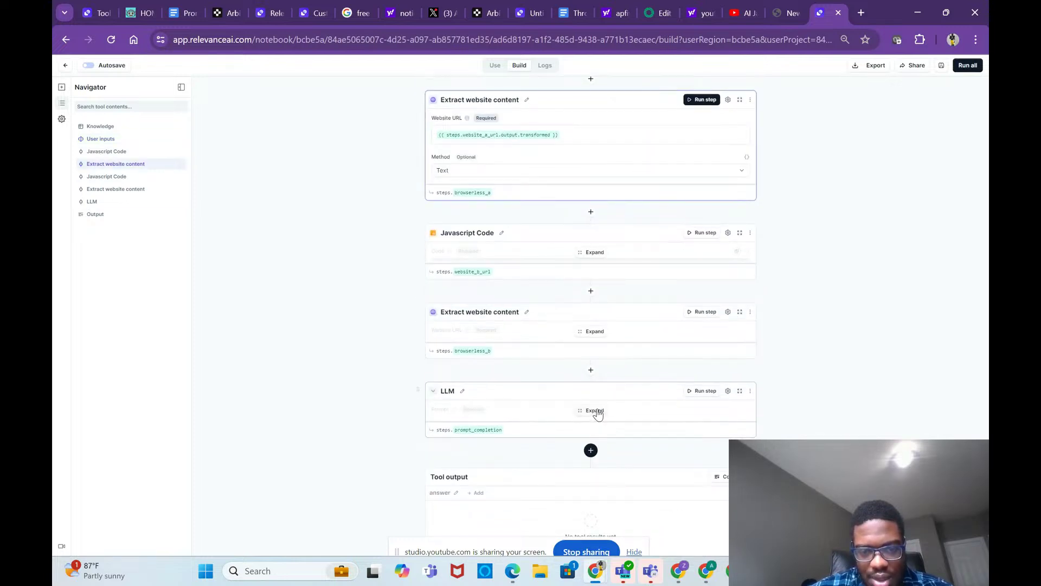
pyautogui.click(595, 412)
pyautogui.scroll(-1, 608, 470)
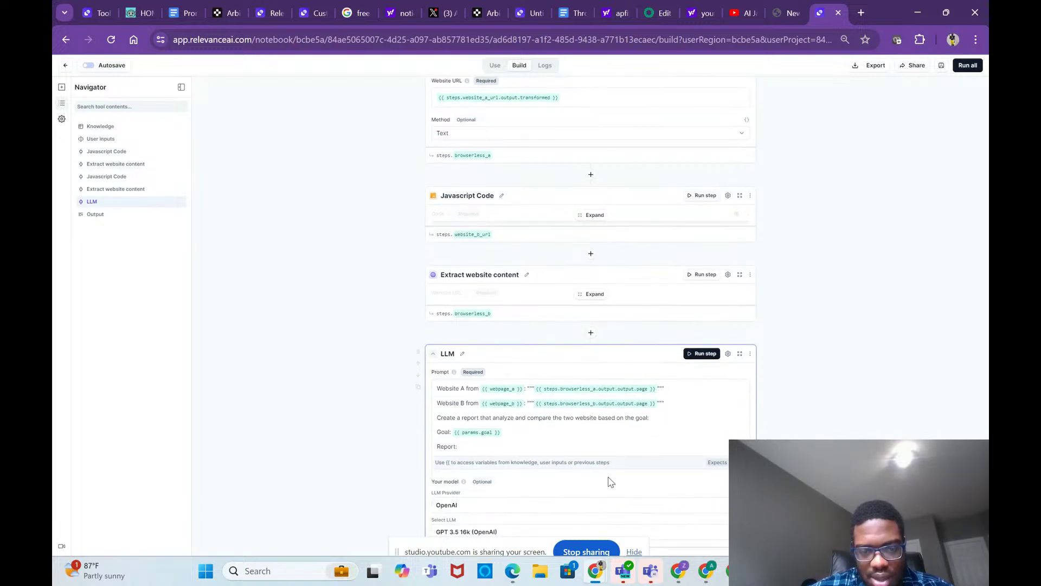
pyautogui.scroll(7, 612, 482)
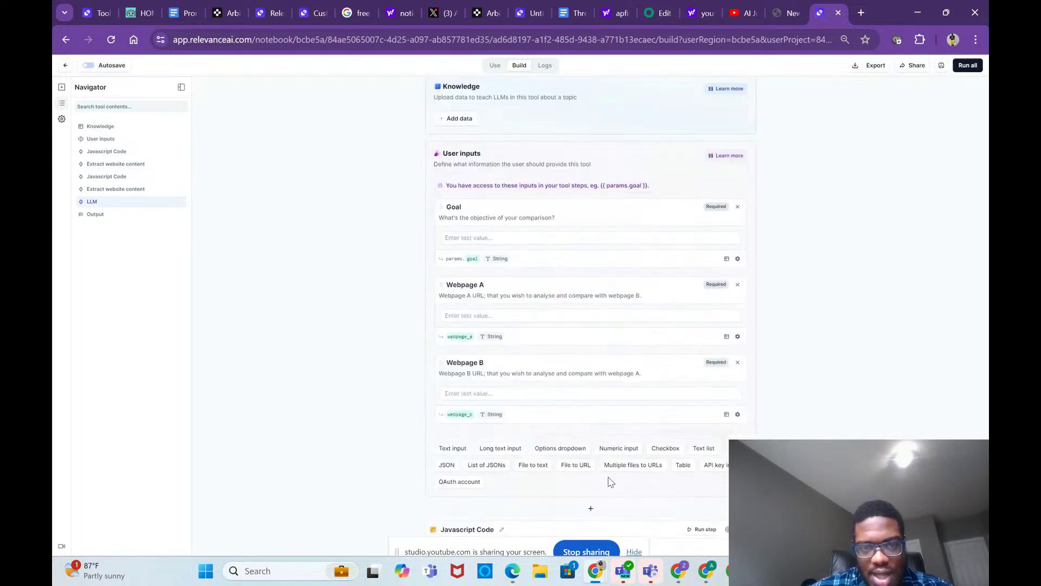
pyautogui.scroll(-10, 611, 482)
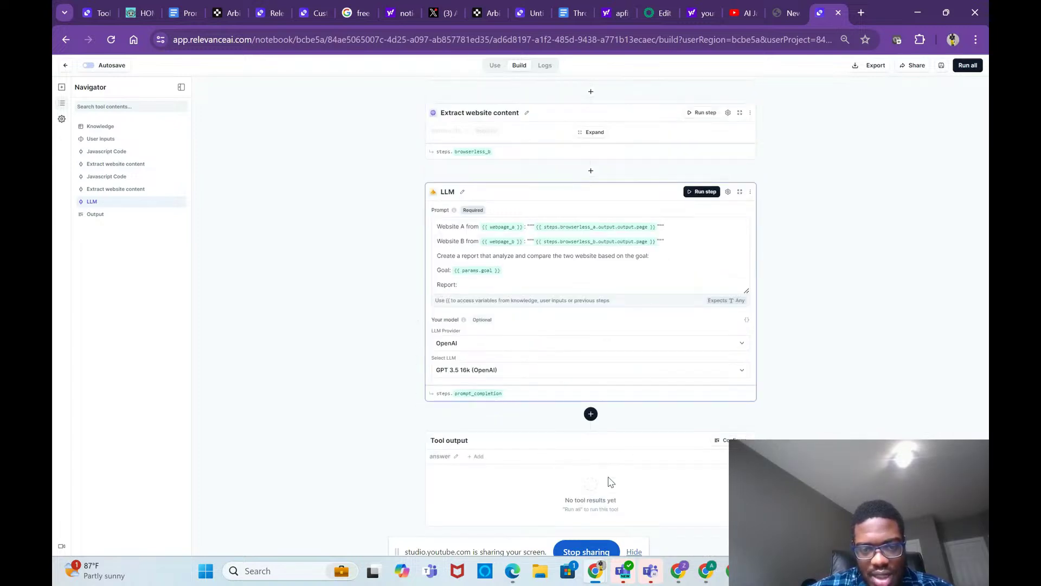
pyautogui.scroll(1, 514, 360)
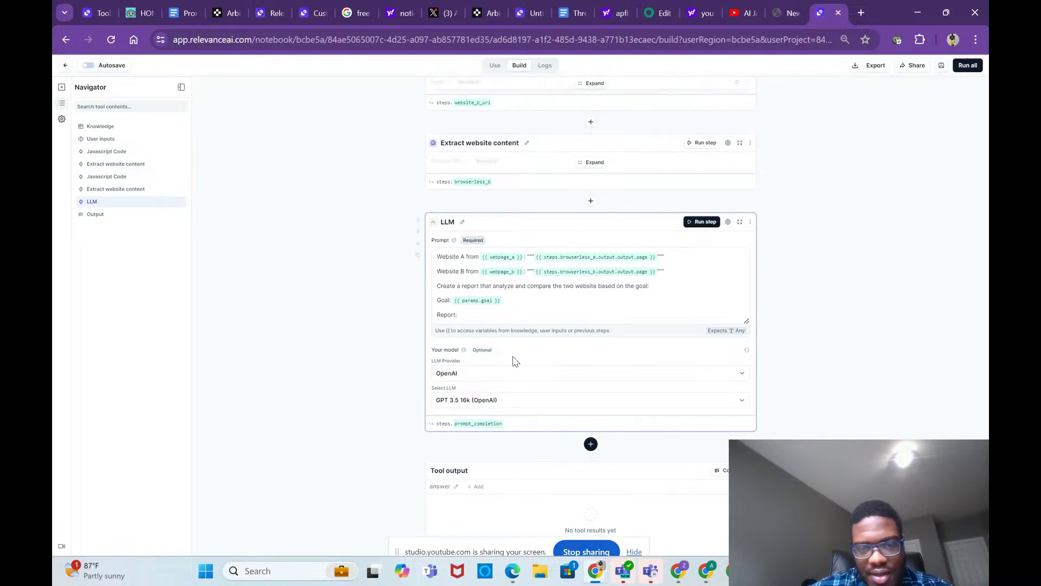
# Step: Read through the LLM prompt without changing it, then check the Goal test value field
pyautogui.click(650, 286)
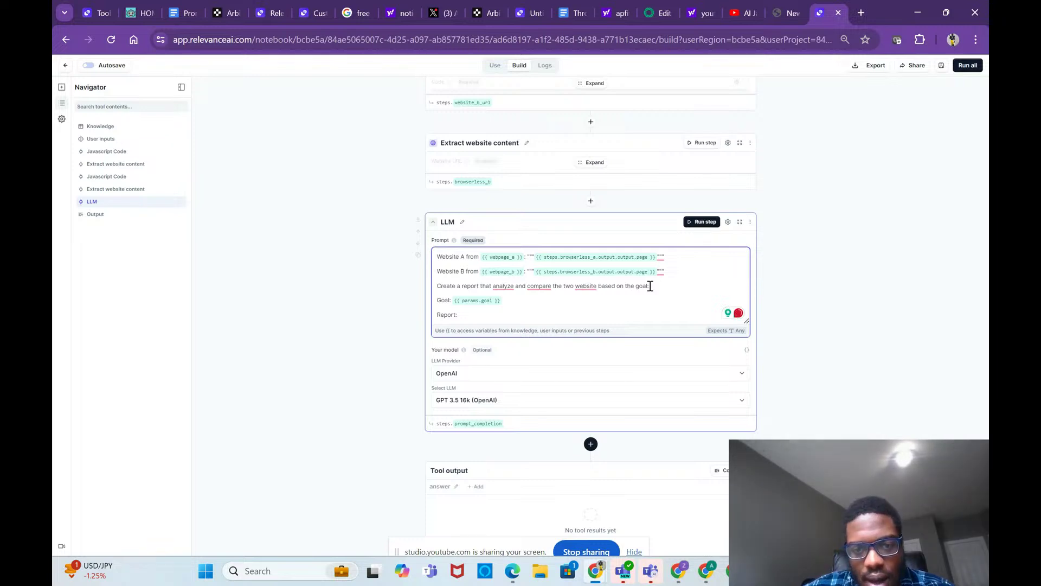
pyautogui.click(776, 326)
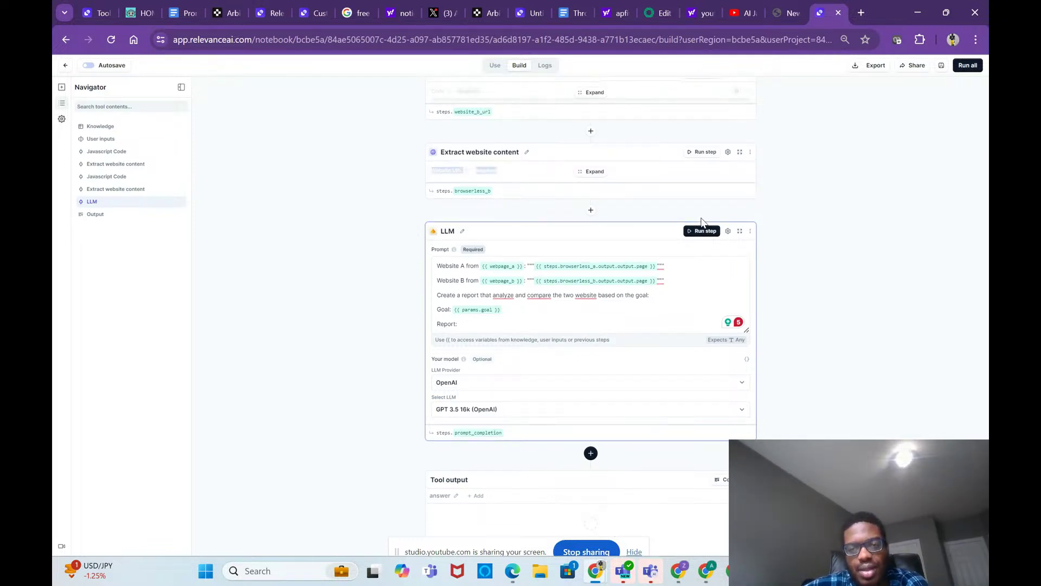
pyautogui.scroll(-1, 756, 315)
pyautogui.scroll(3, 755, 316)
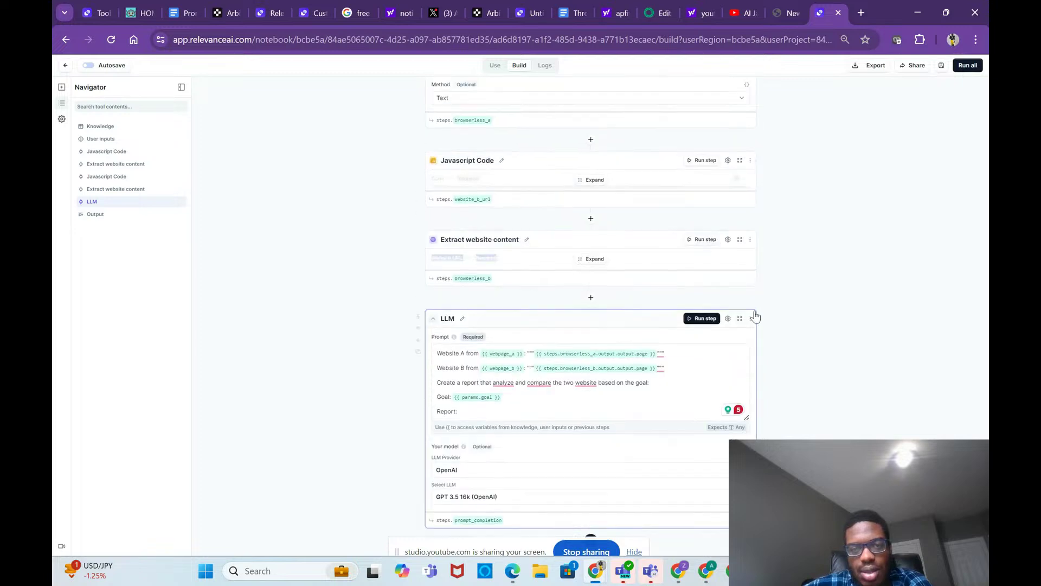
pyautogui.scroll(10, 753, 313)
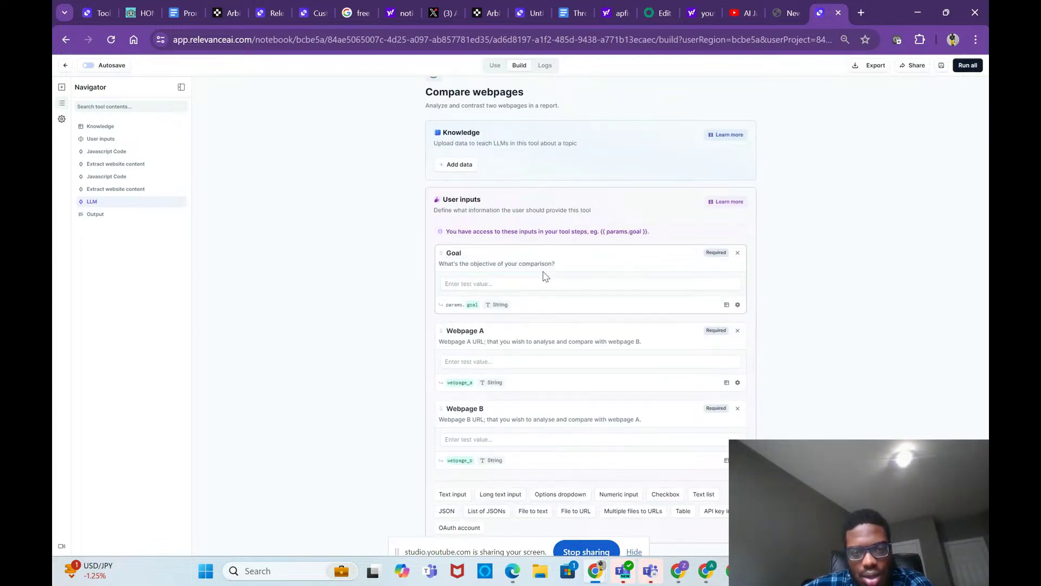
pyautogui.click(546, 284)
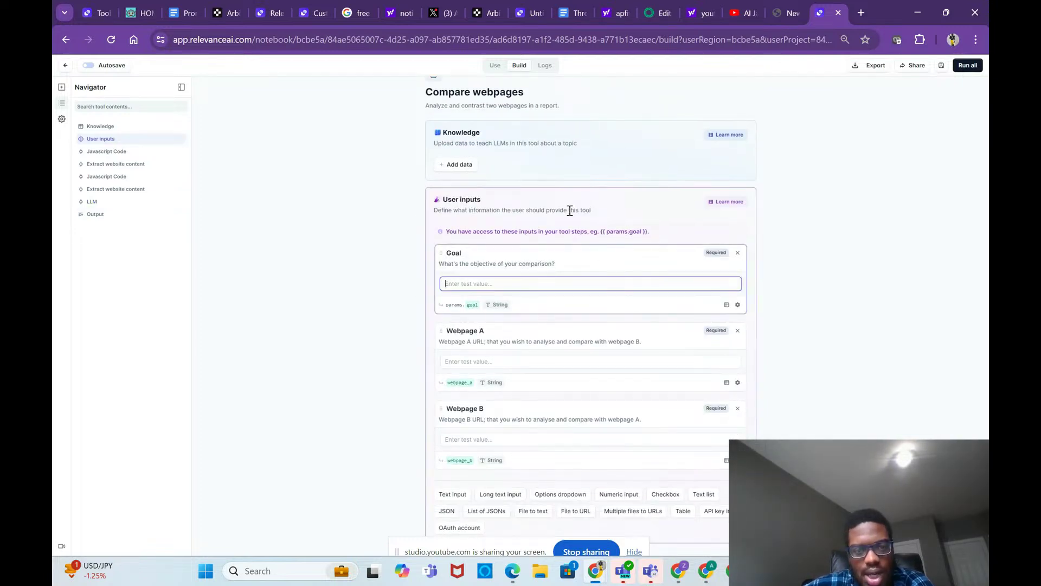
pyautogui.scroll(-1, 649, 246)
pyautogui.scroll(1, 649, 244)
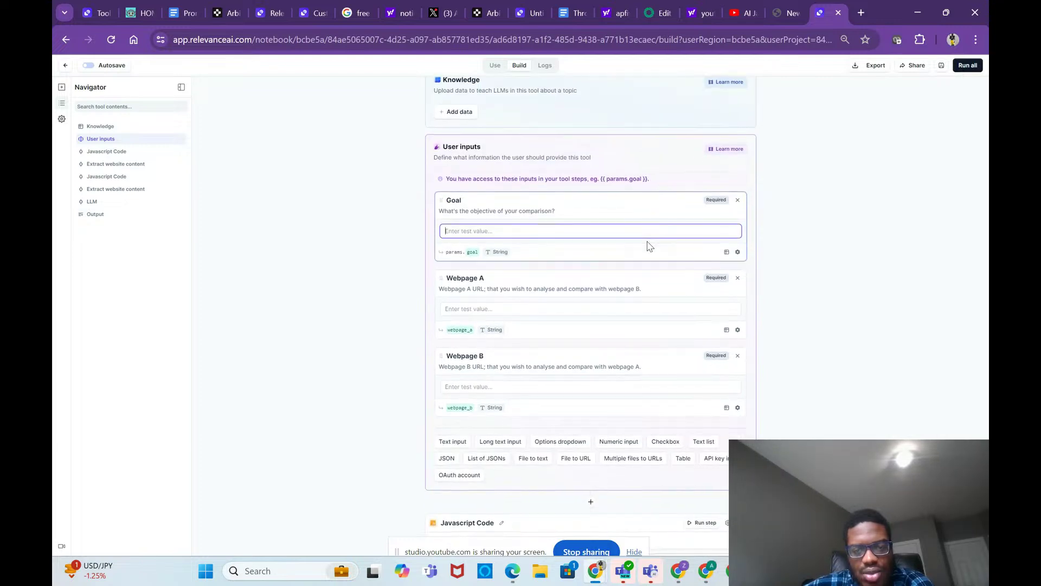
pyautogui.scroll(-1, 648, 241)
pyautogui.scroll(-2, 648, 241)
pyautogui.scroll(5, 648, 242)
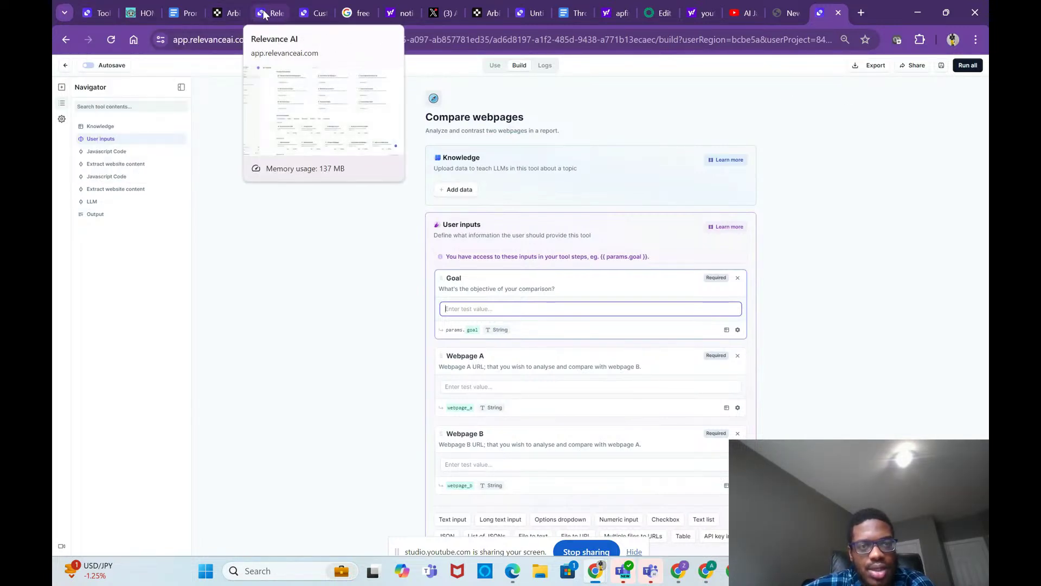
# Step: Go to the Custom Actions (GPT) page and open a new blank browser tab
pyautogui.click(314, 15)
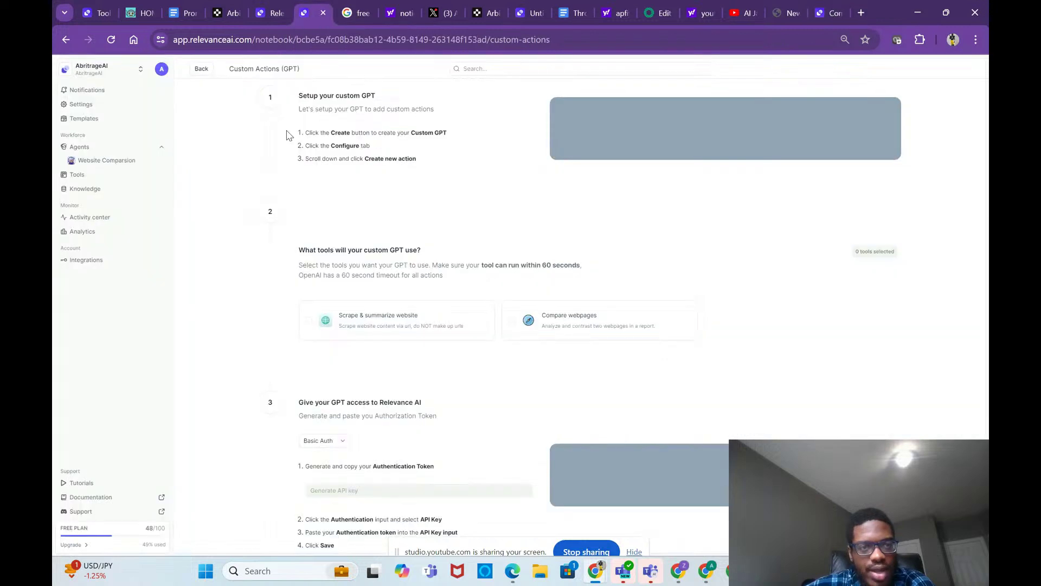
pyautogui.click(238, 41)
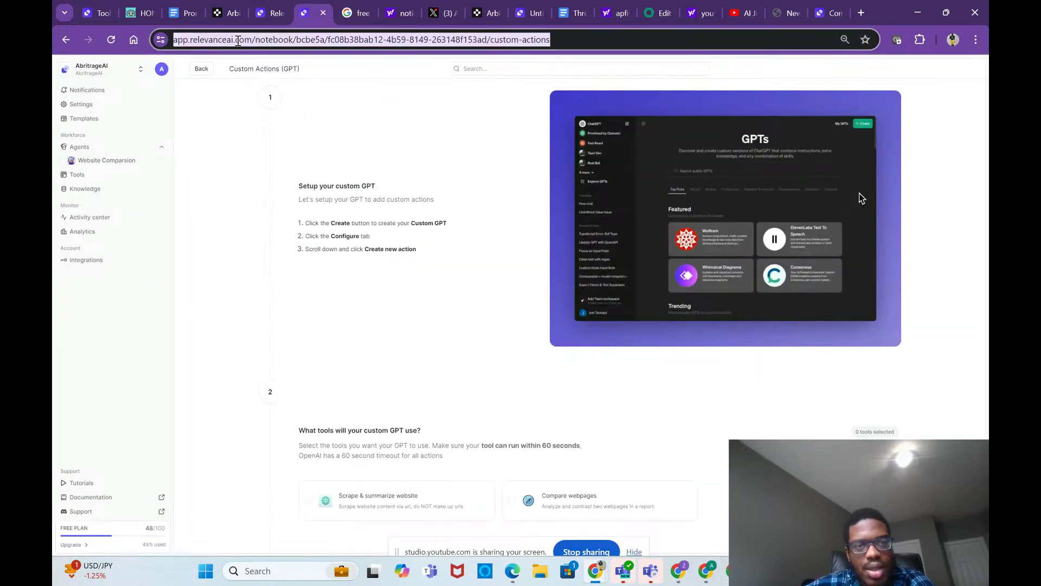
pyautogui.click(861, 13)
# Step: Google 'relevance ai custom actions', back out of a tutorial video, and return to Relevance AI
pyautogui.write('google')
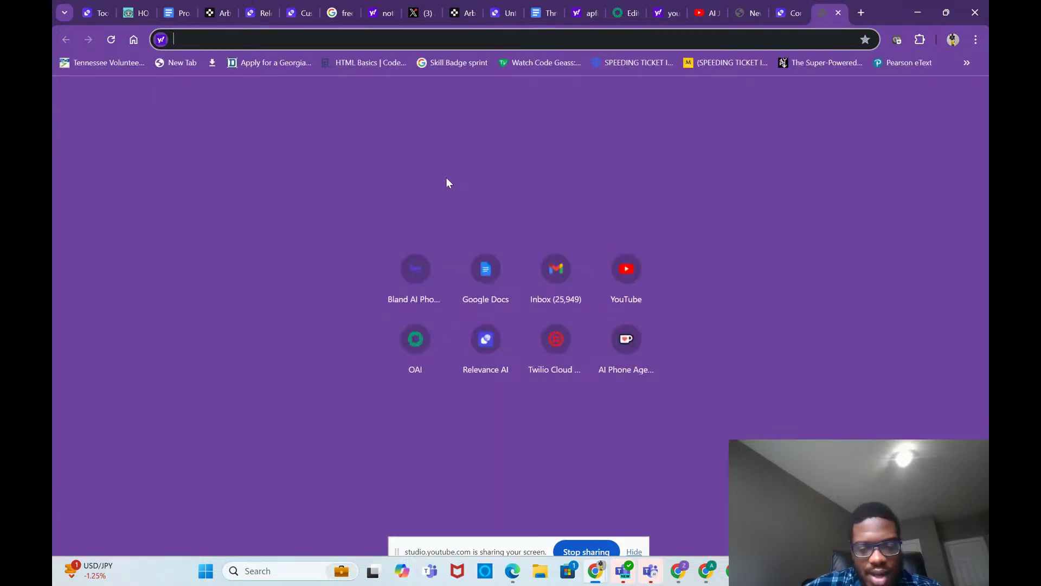
pyautogui.press('Return')
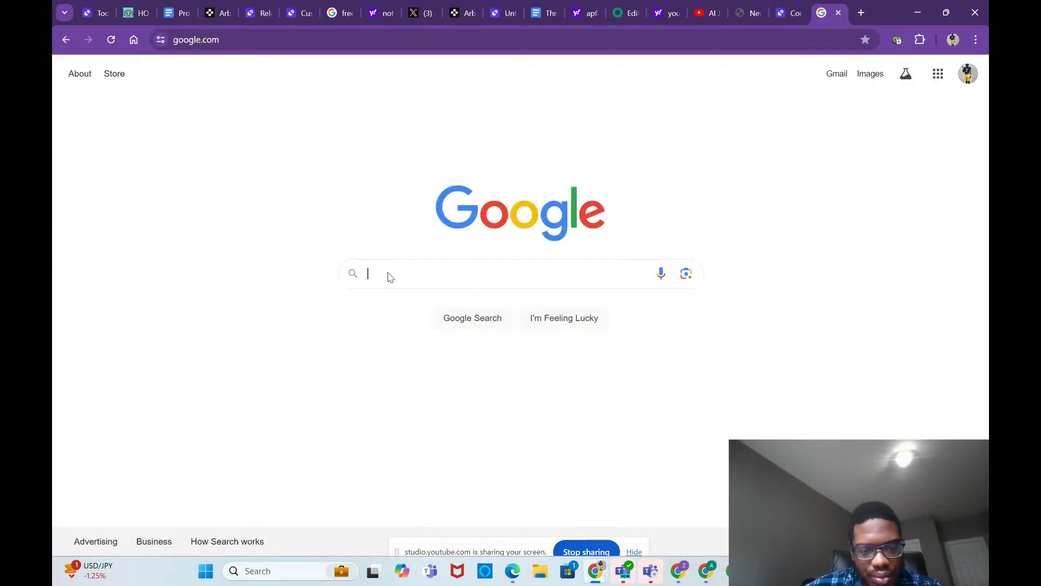
pyautogui.write('re')
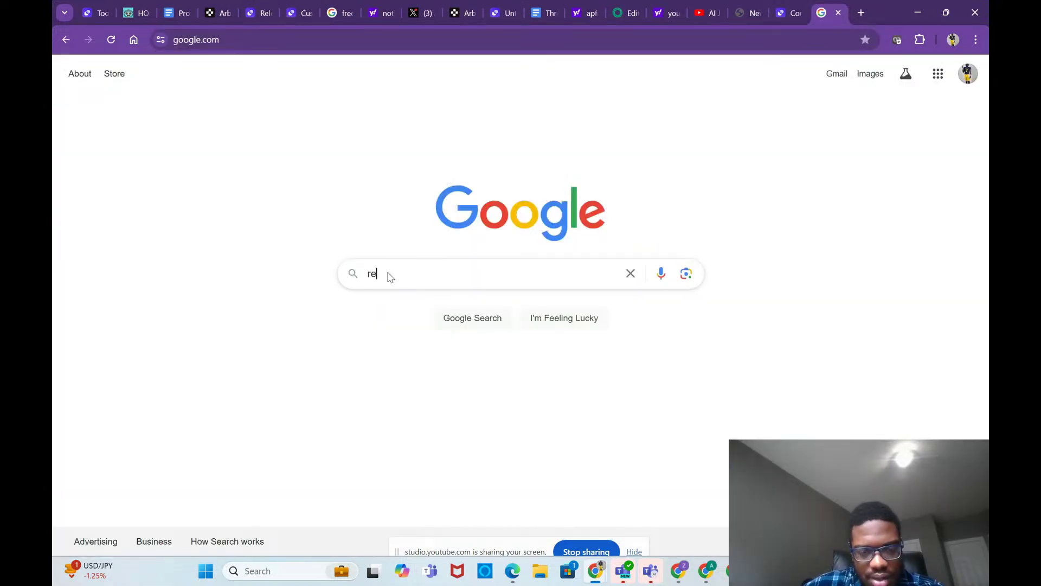
pyautogui.write('levance ai c')
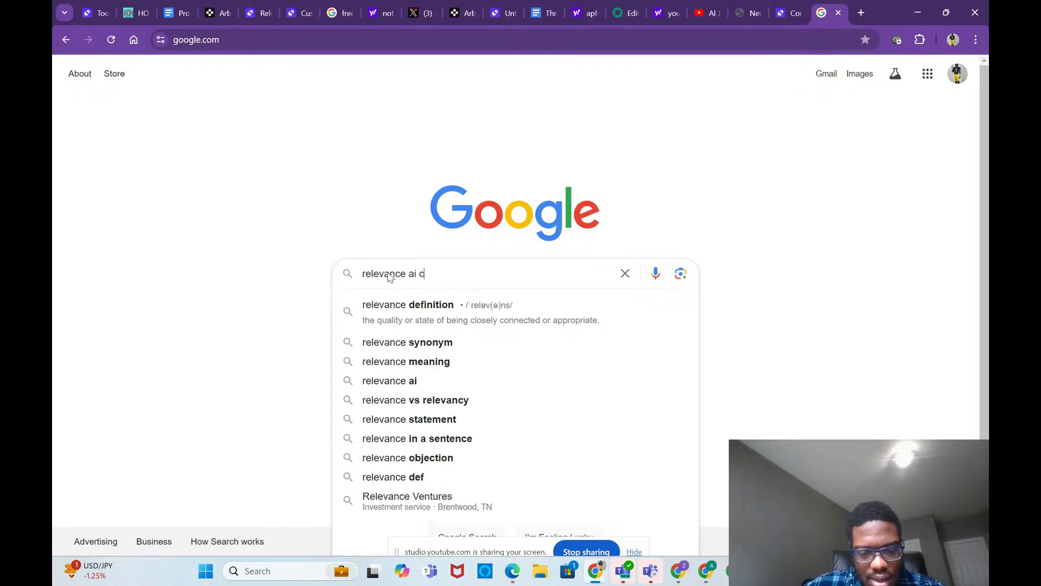
pyautogui.write('usto')
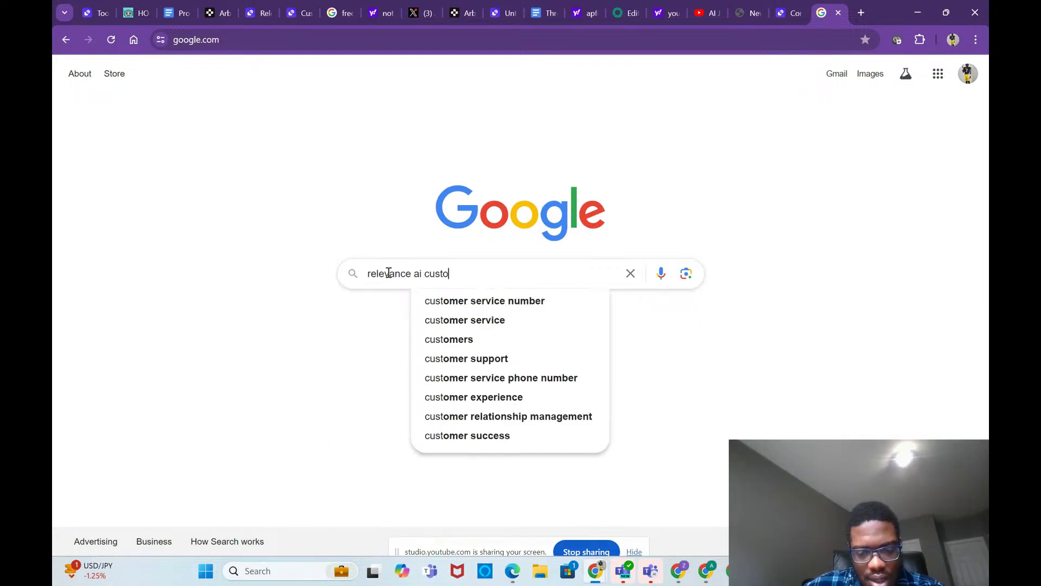
pyautogui.write('m actions')
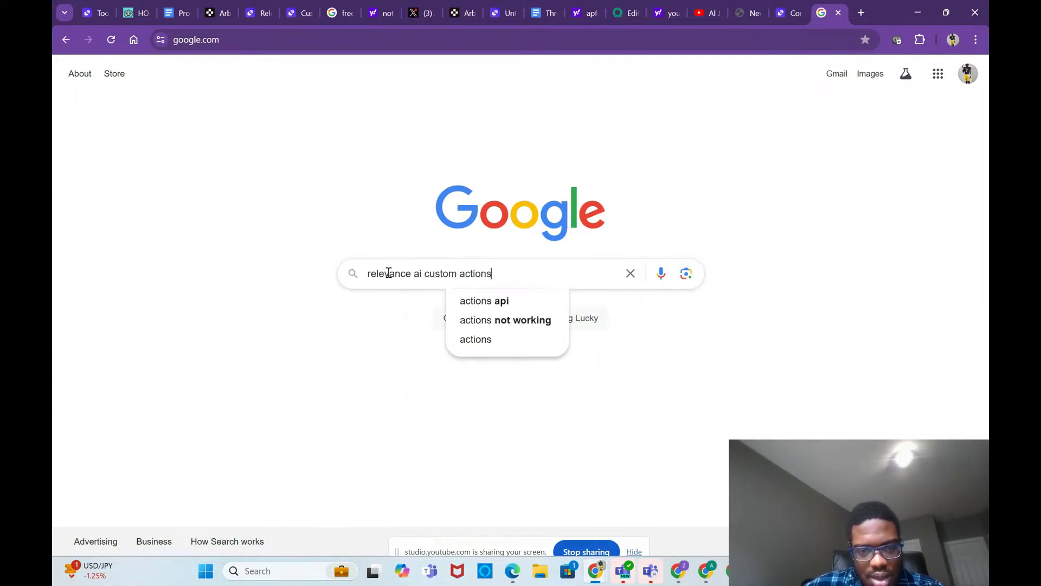
pyautogui.press('Return')
pyautogui.scroll(-3, 415, 299)
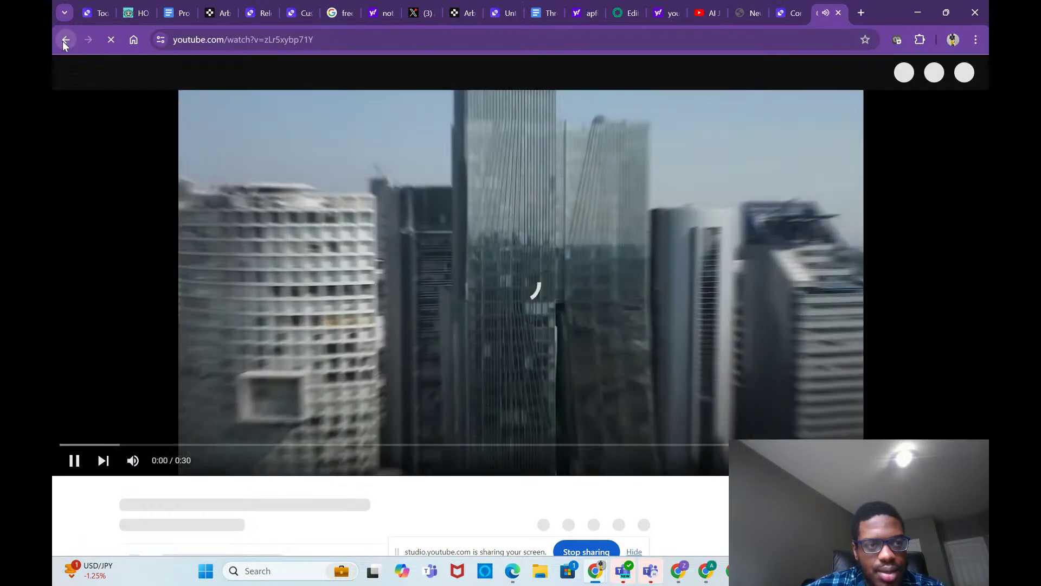
pyautogui.click(65, 40)
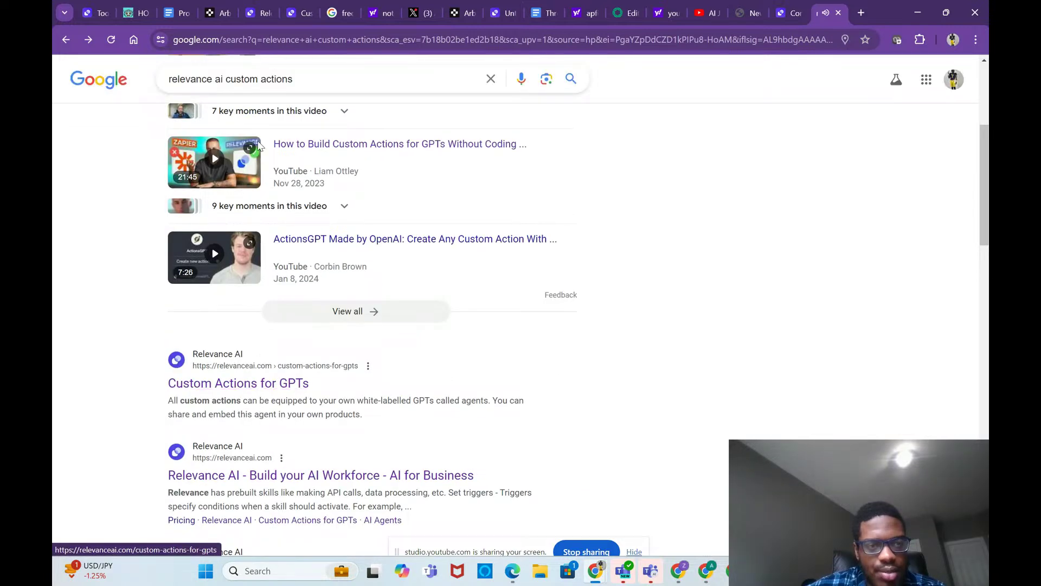
pyautogui.click(250, 14)
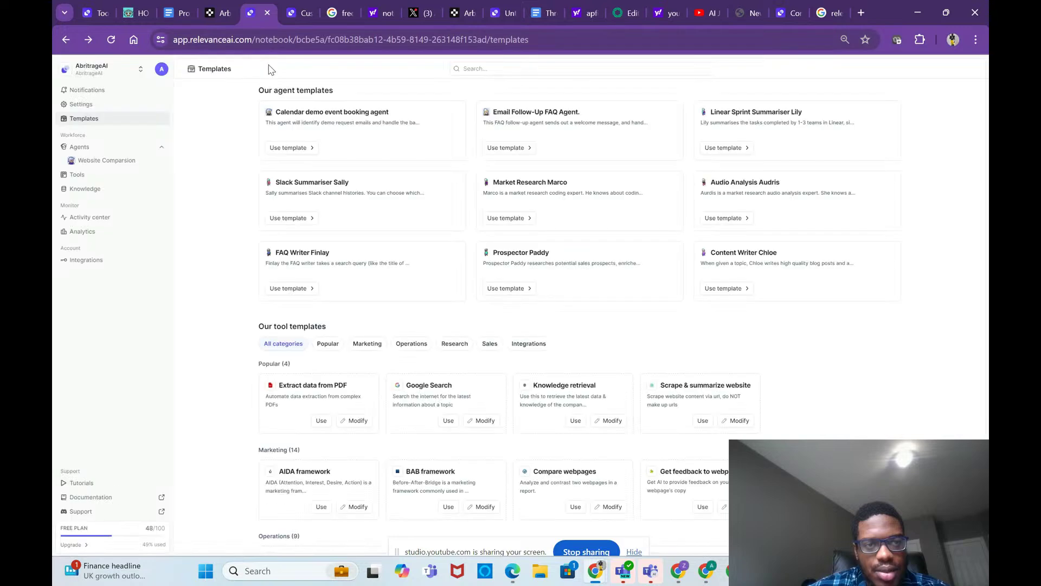
# Step: Select Compare webpages as the custom GPT's tool and copy the generated authorization token
pyautogui.click(297, 21)
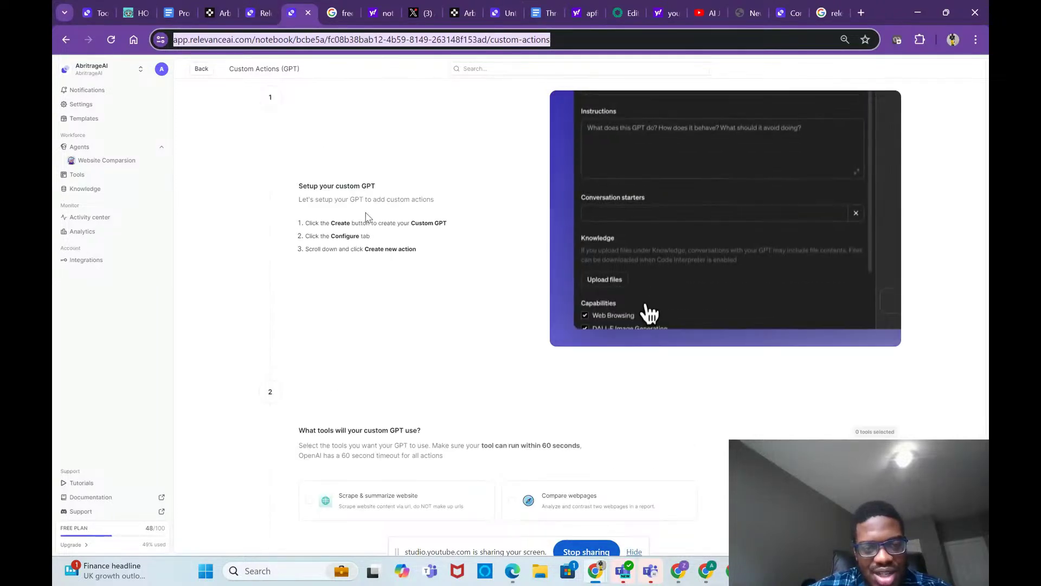
pyautogui.click(407, 219)
pyautogui.scroll(-1, 406, 218)
pyautogui.scroll(-3, 406, 218)
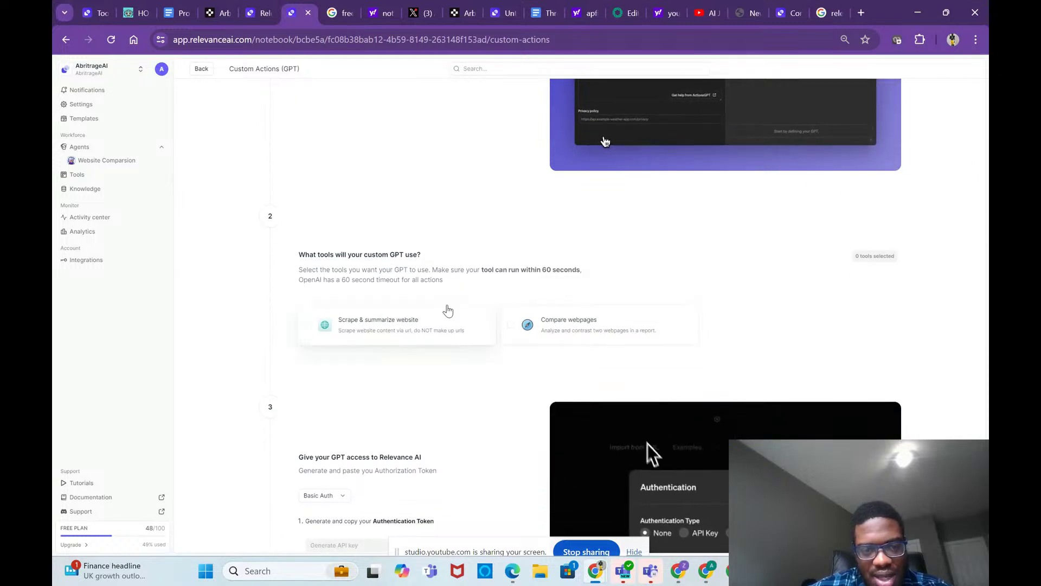
pyautogui.click(556, 326)
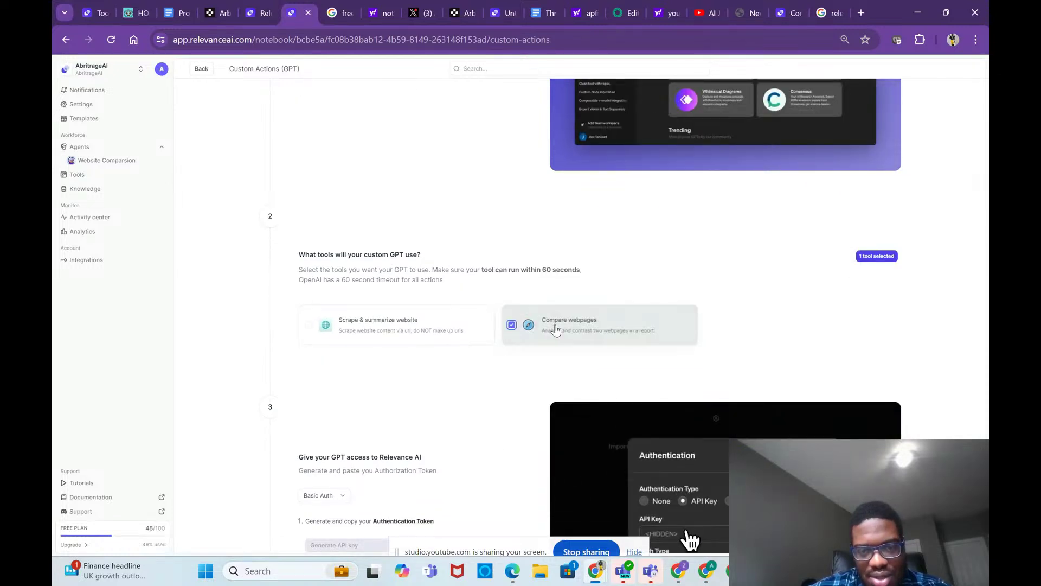
pyautogui.scroll(-3, 496, 444)
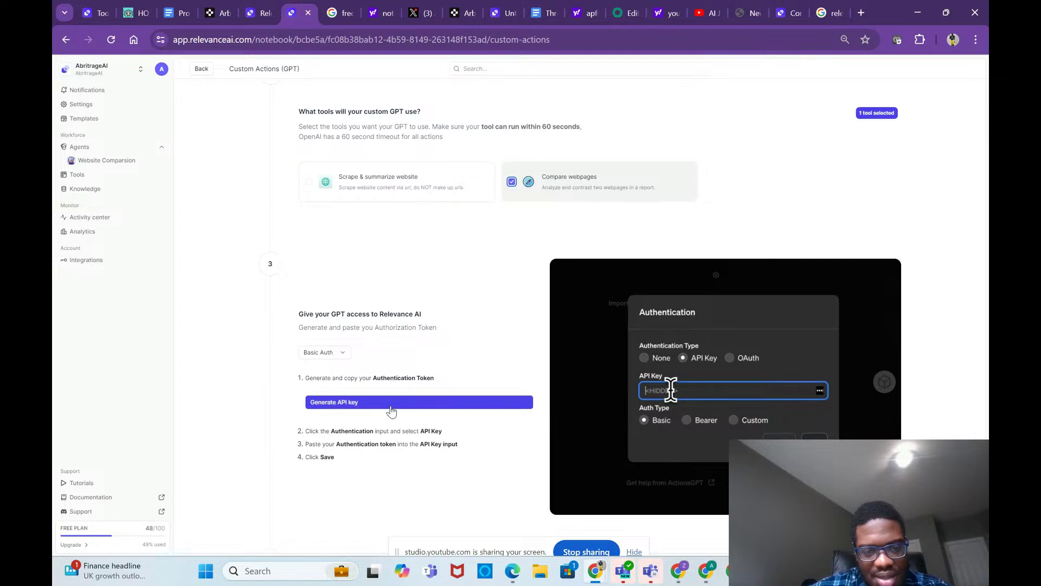
pyautogui.scroll(-5, 417, 452)
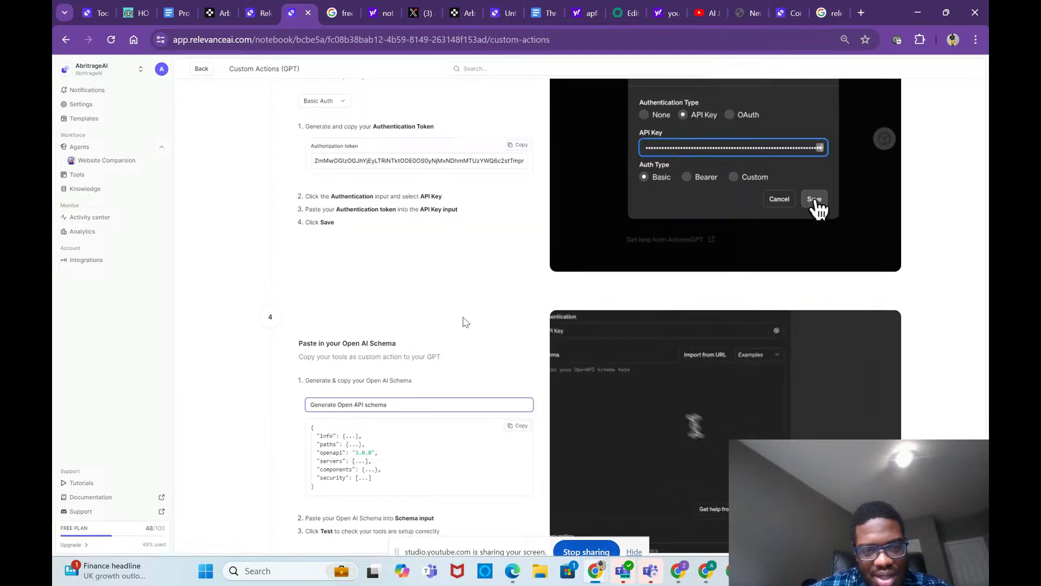
pyautogui.scroll(3, 465, 322)
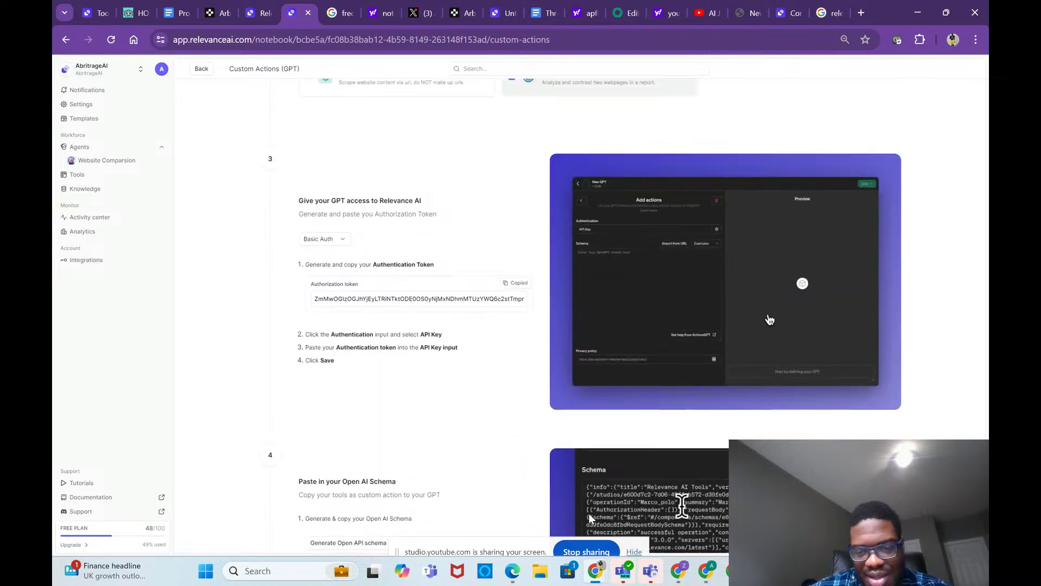
pyautogui.moveTo(706, 569)
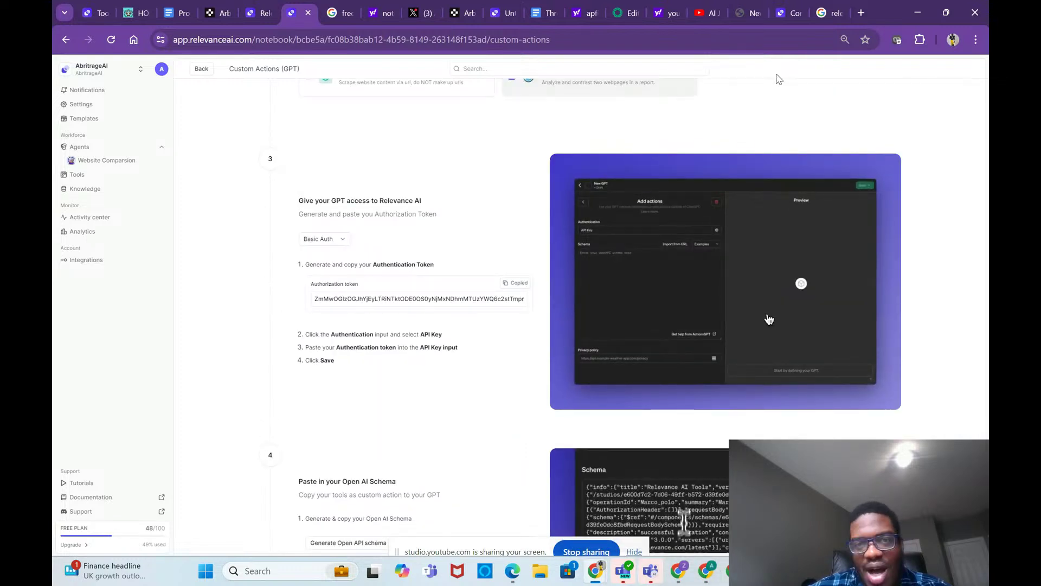
pyautogui.click(626, 13)
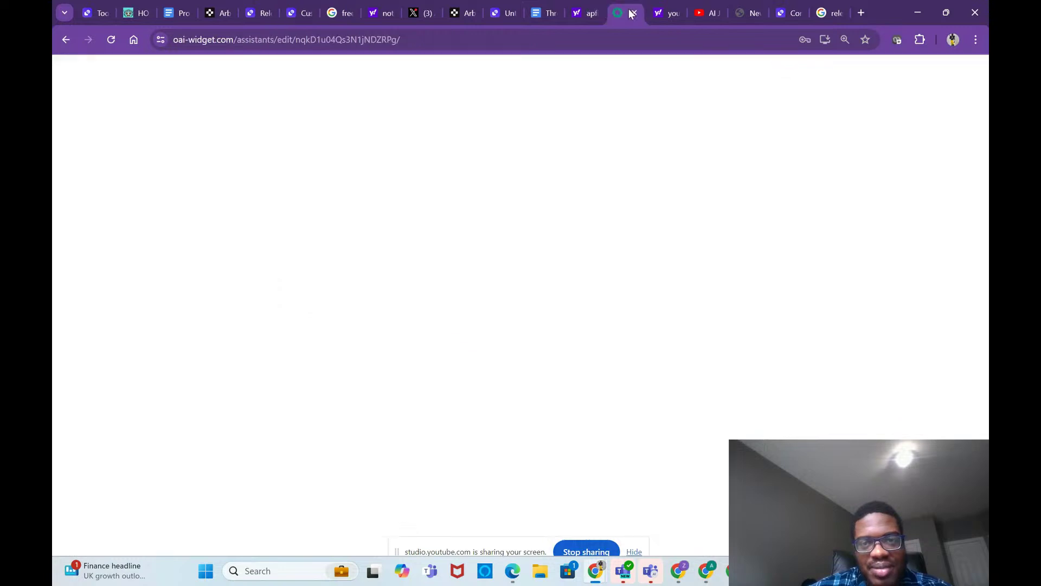
# Step: Create a new Website Audit Bot action and set its authentication to API Key
pyautogui.scroll(-10, 446, 315)
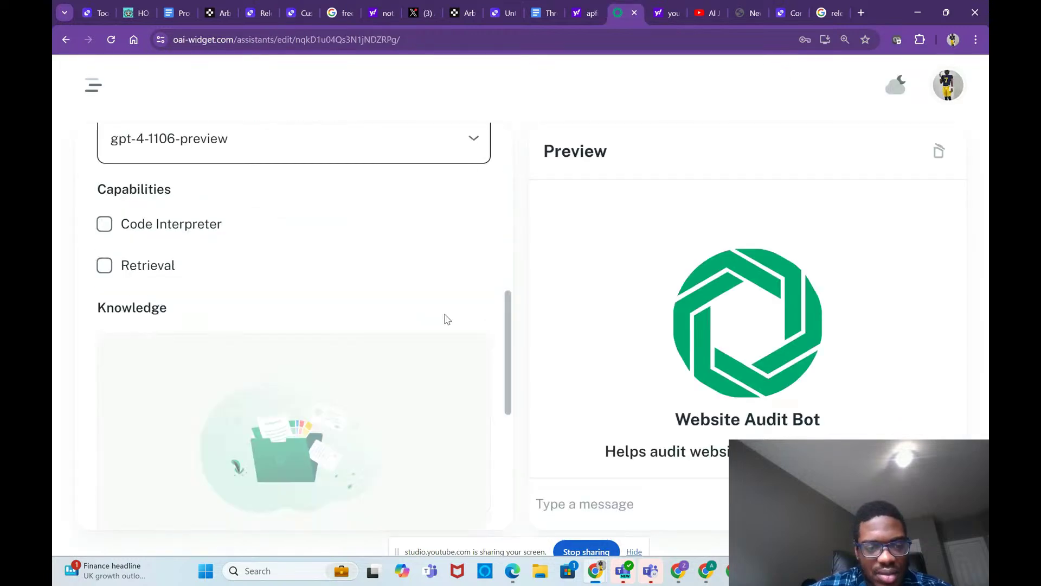
pyautogui.scroll(4, 446, 319)
pyautogui.scroll(-8, 445, 319)
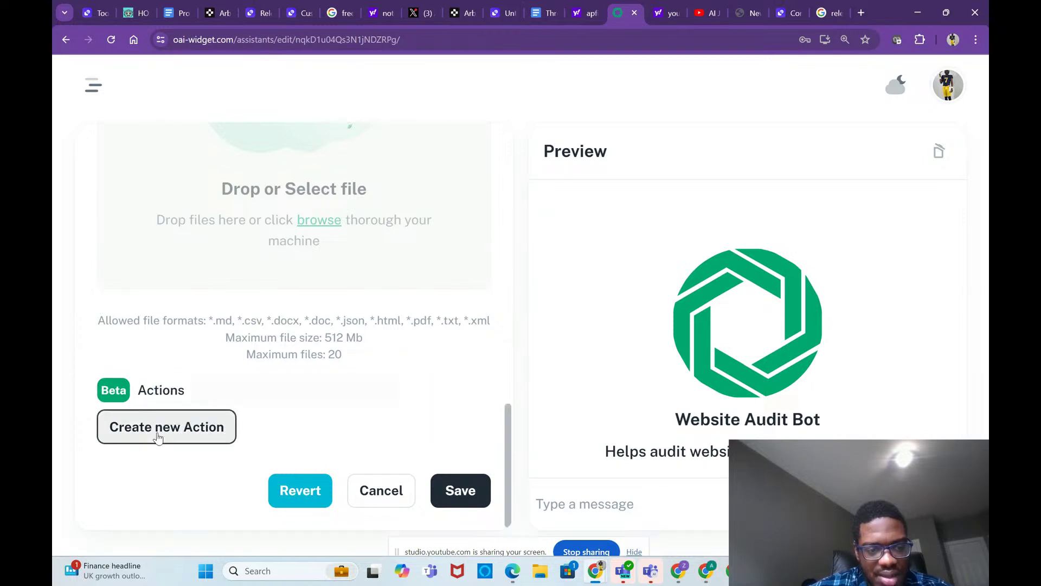
pyautogui.click(156, 433)
pyautogui.click(233, 305)
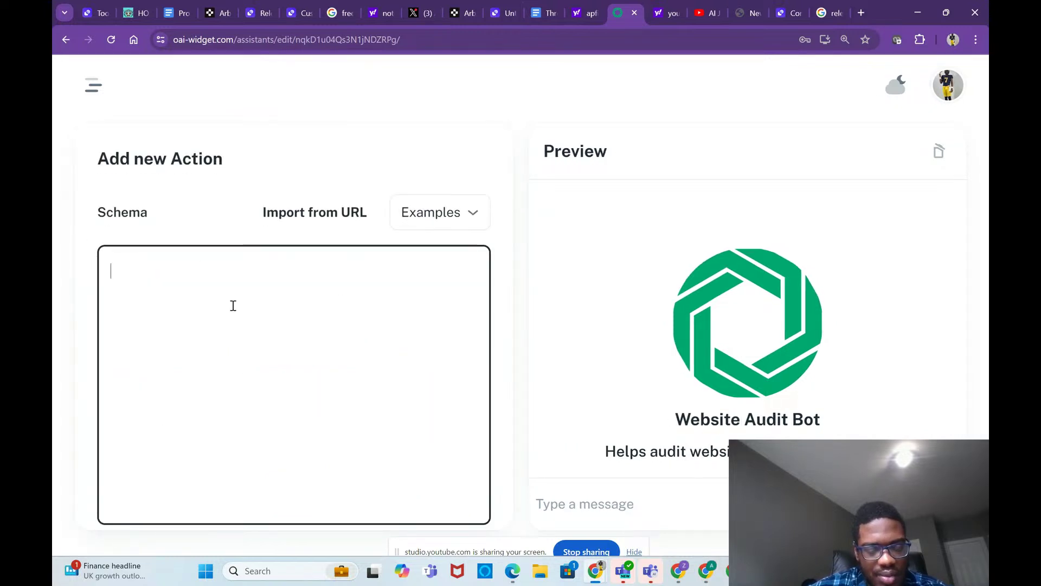
pyautogui.scroll(-4, 354, 436)
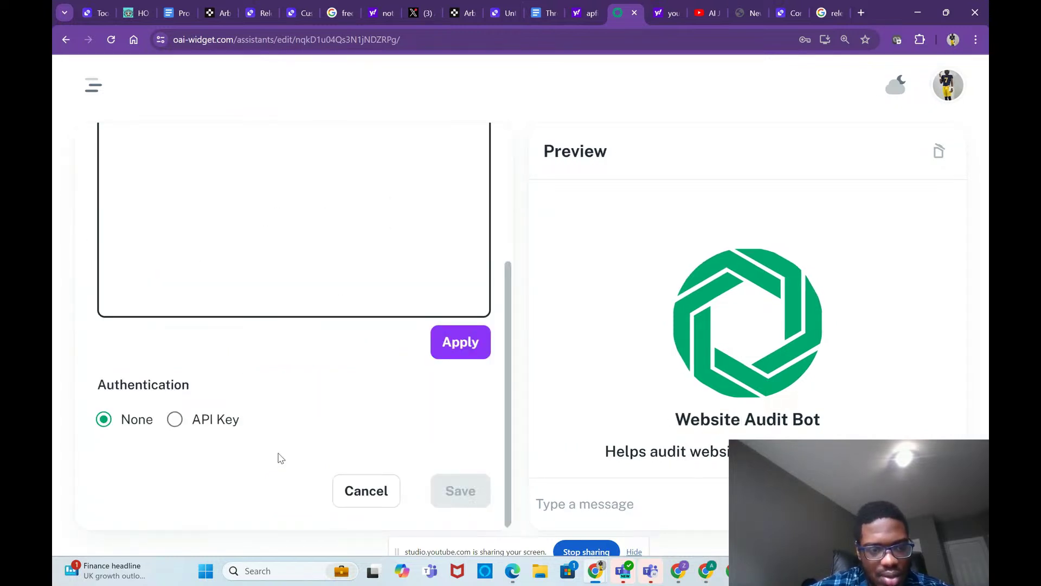
pyautogui.click(195, 427)
pyautogui.click(197, 490)
# Step: Paste the copied token as the API key and set the auth type to Basic
pyautogui.scroll(-2, 184, 512)
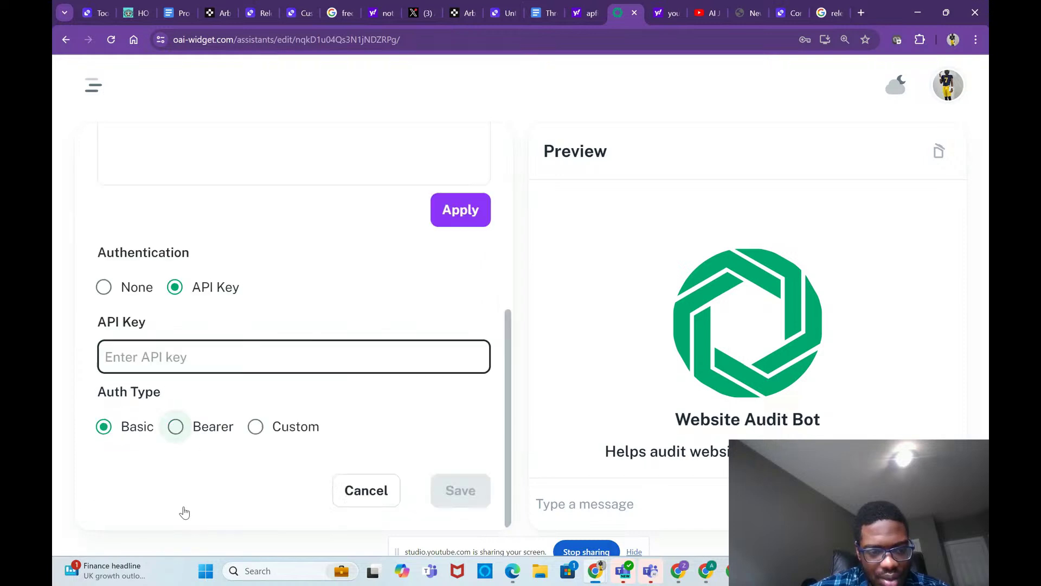
pyautogui.click(194, 428)
pyautogui.click(195, 427)
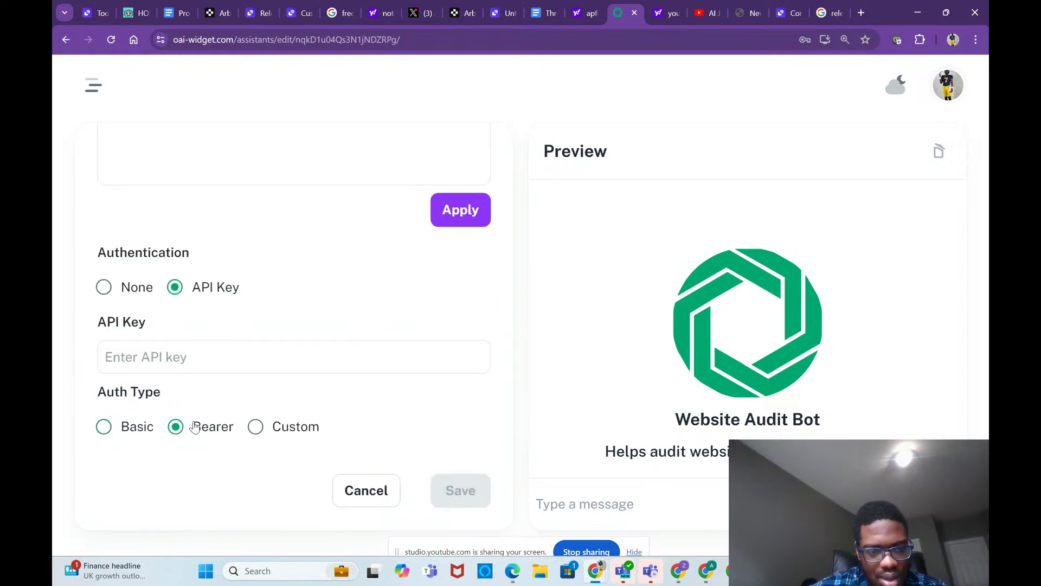
pyautogui.click(192, 350)
pyautogui.hotkey('ctrl', 'v')
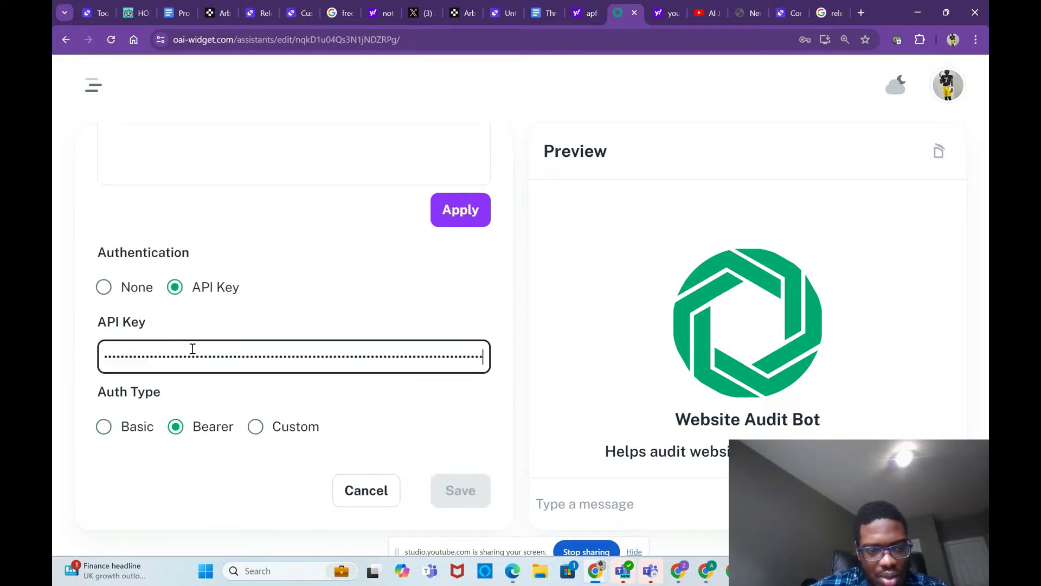
pyautogui.scroll(1, 273, 388)
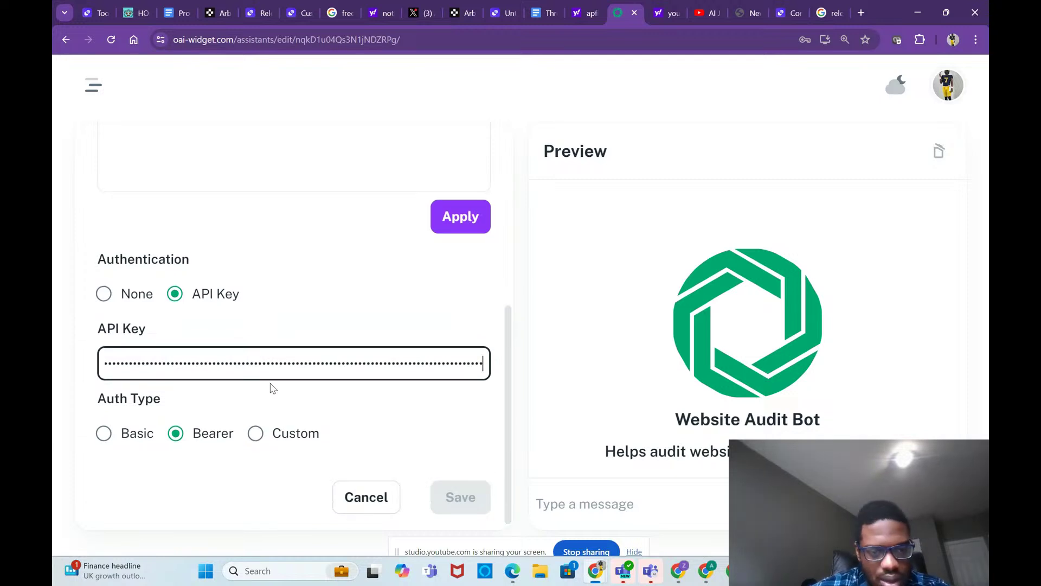
pyautogui.click(105, 433)
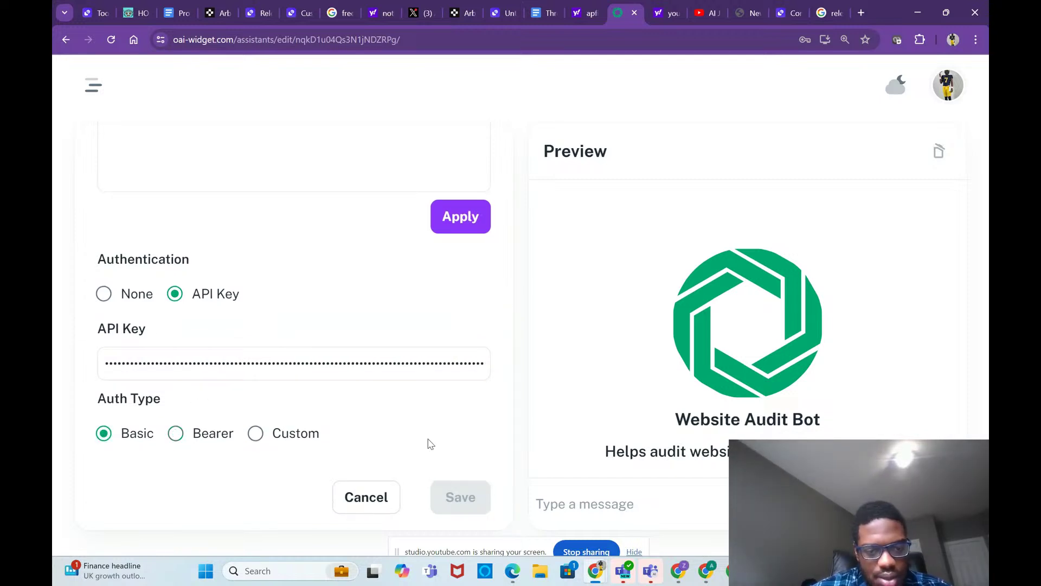
pyautogui.scroll(1, 430, 443)
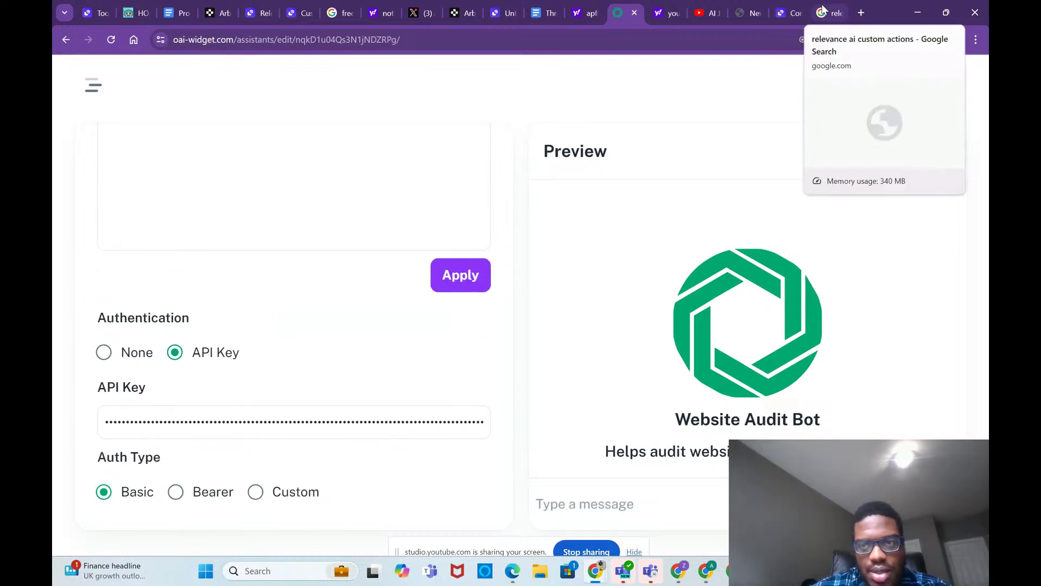
pyautogui.click(789, 13)
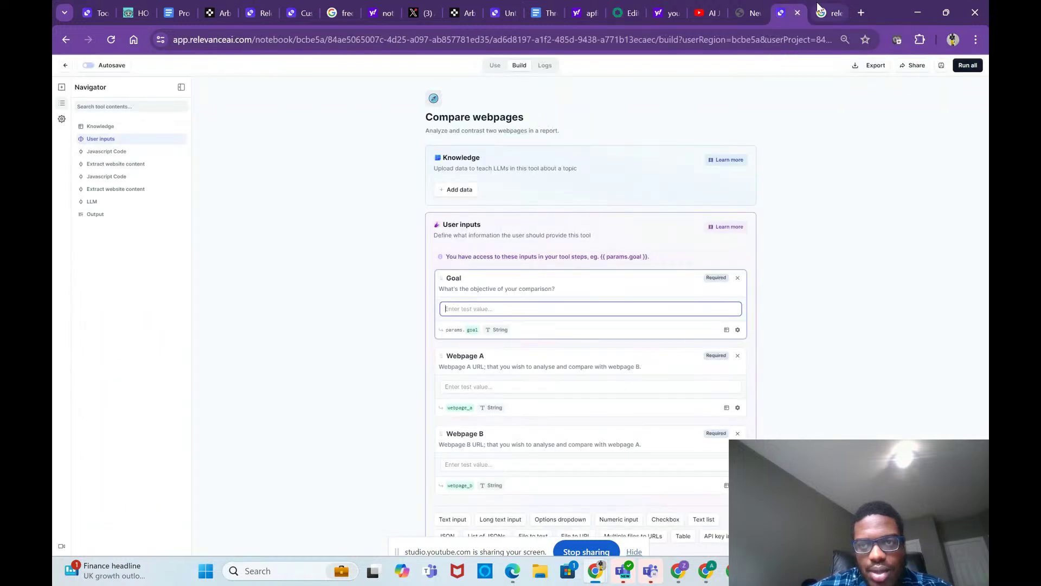
# Step: Check the Custom Actions authorization methods, keeping Basic Auth, then revisit the action editor
pyautogui.click(303, 14)
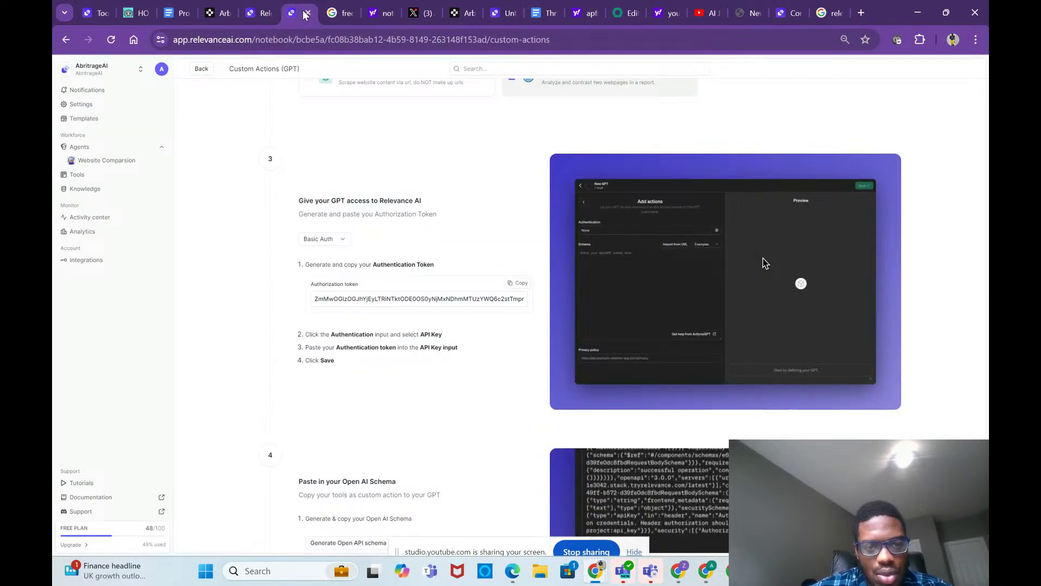
pyautogui.scroll(1, 382, 255)
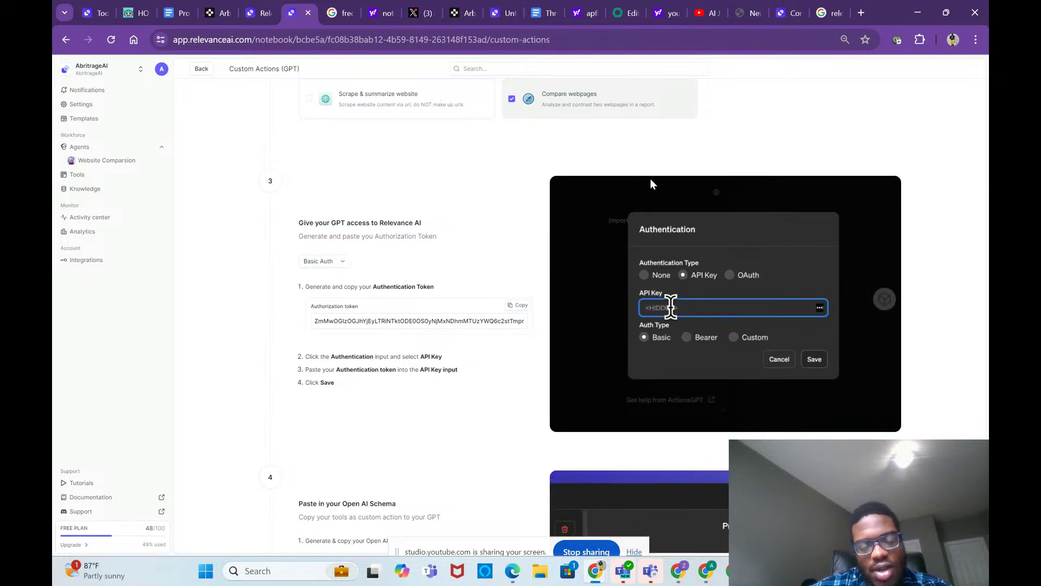
pyautogui.click(325, 261)
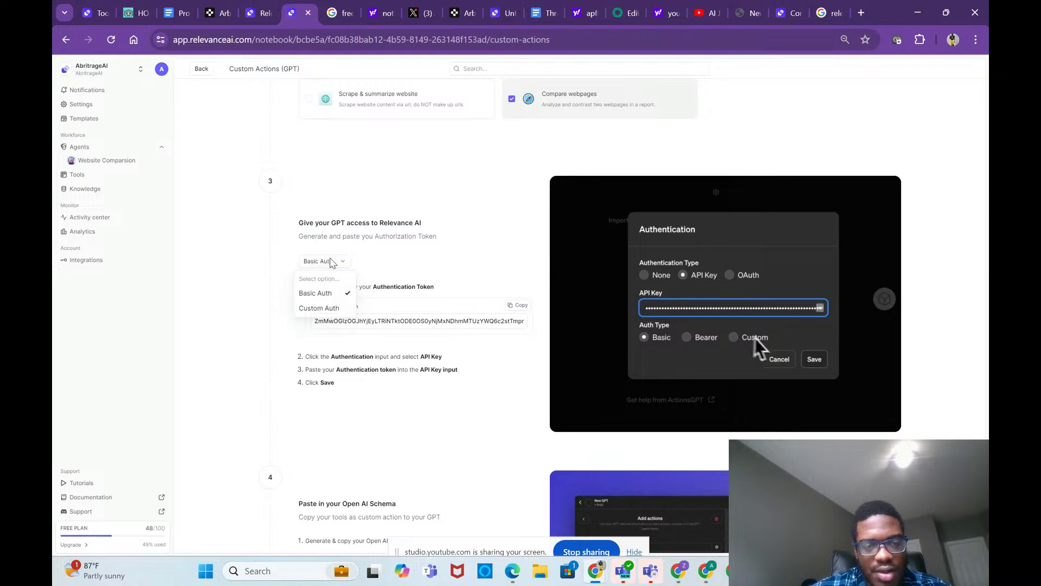
pyautogui.click(408, 226)
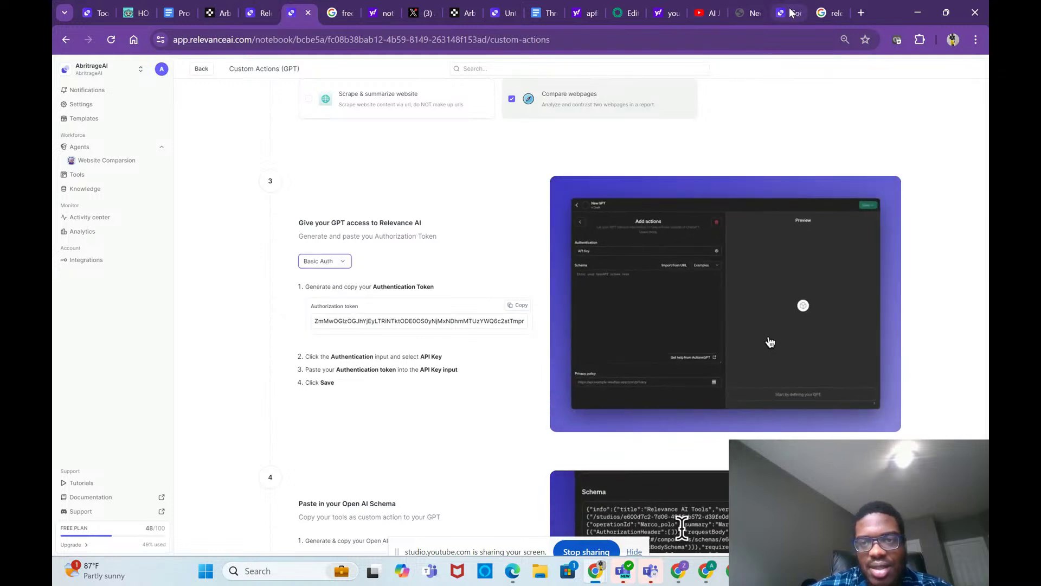
pyautogui.click(630, 15)
pyautogui.scroll(5, 374, 367)
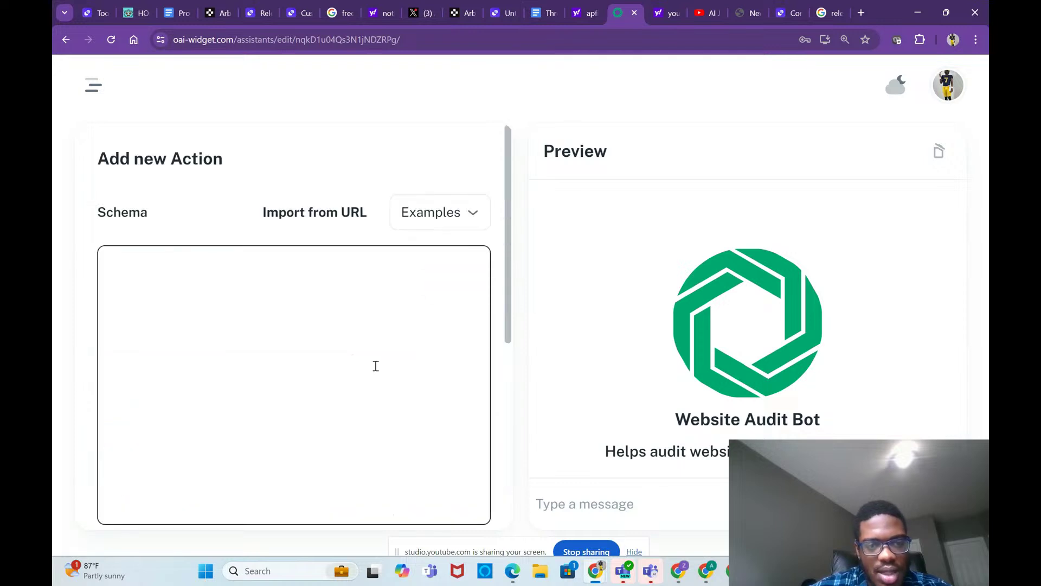
# Step: Copy the generated OpenAI schema and place the caret in oai-widget's empty schema box
pyautogui.click(788, 13)
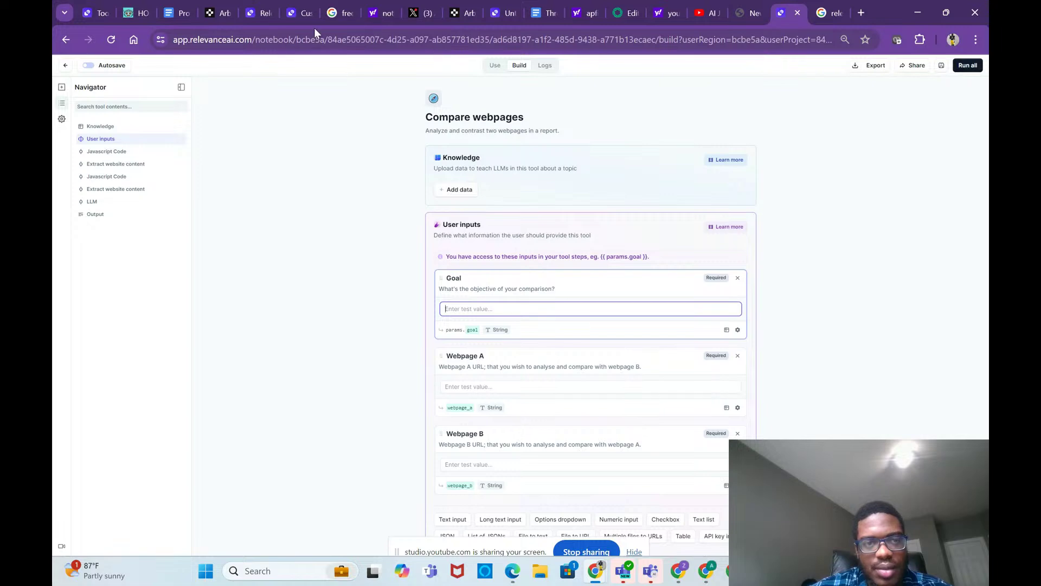
pyautogui.click(291, 14)
pyautogui.scroll(-5, 504, 298)
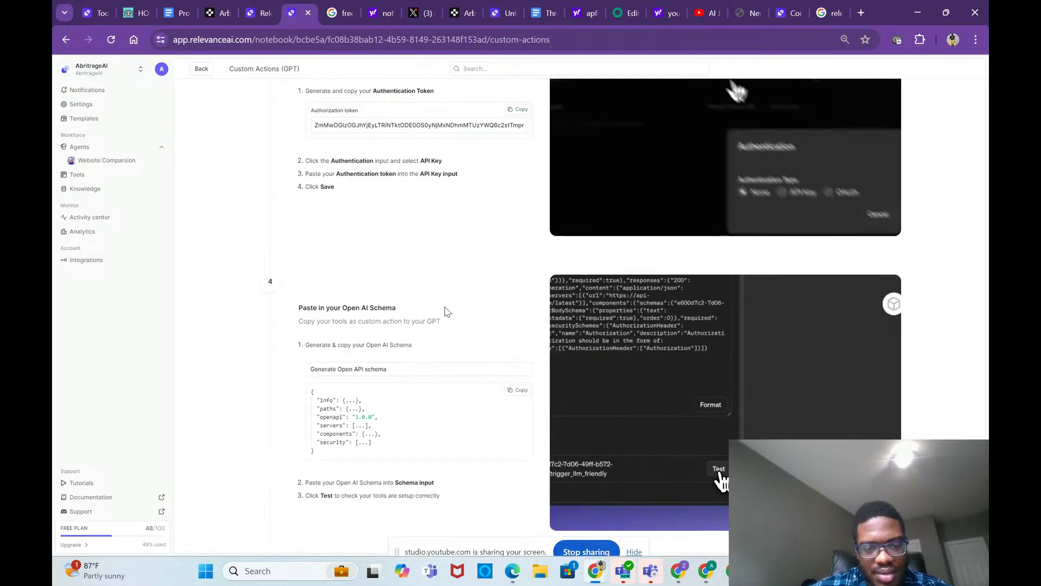
pyautogui.click(518, 306)
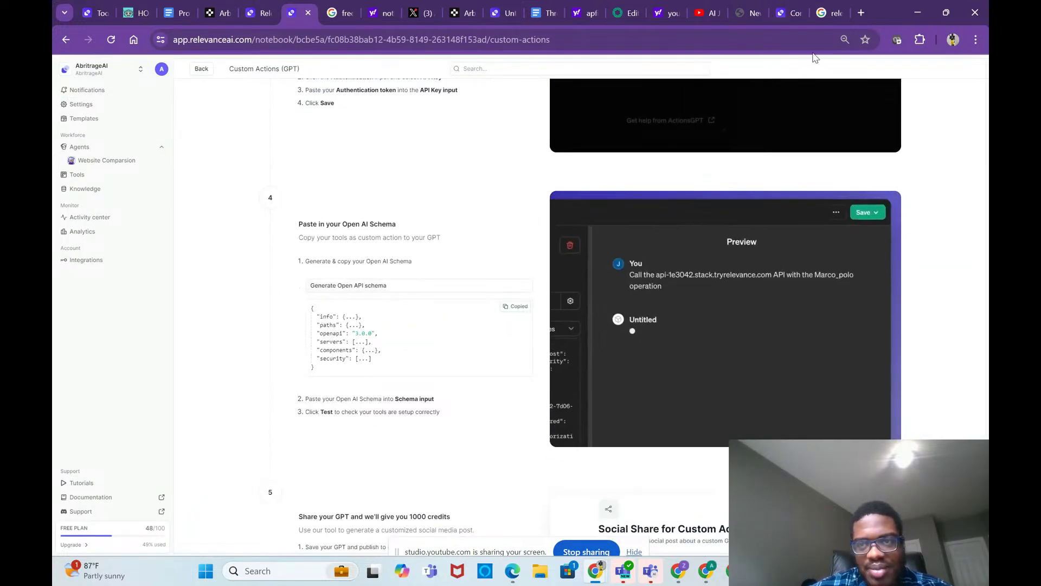
pyautogui.click(787, 5)
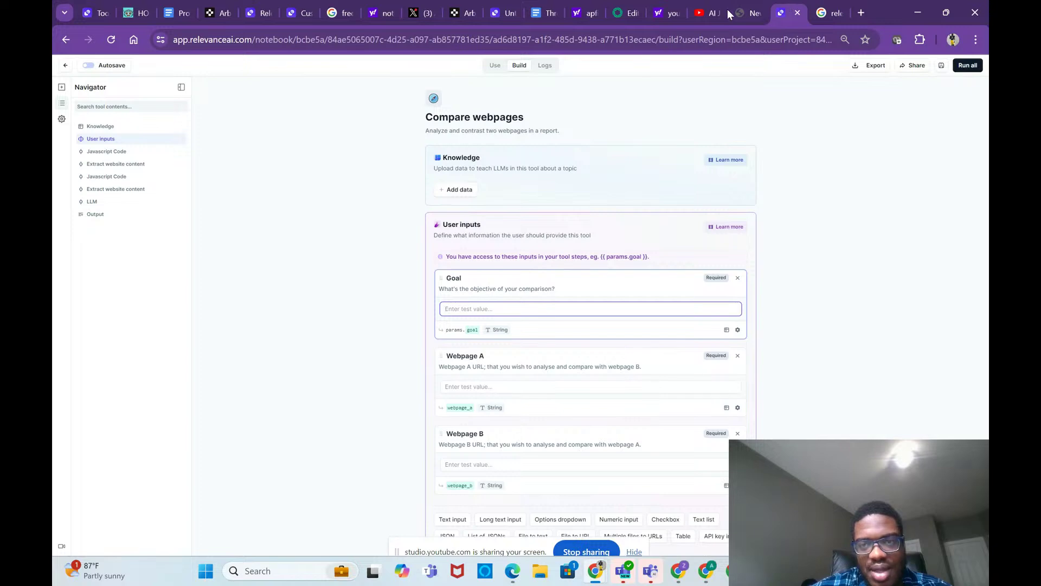
pyautogui.click(623, 11)
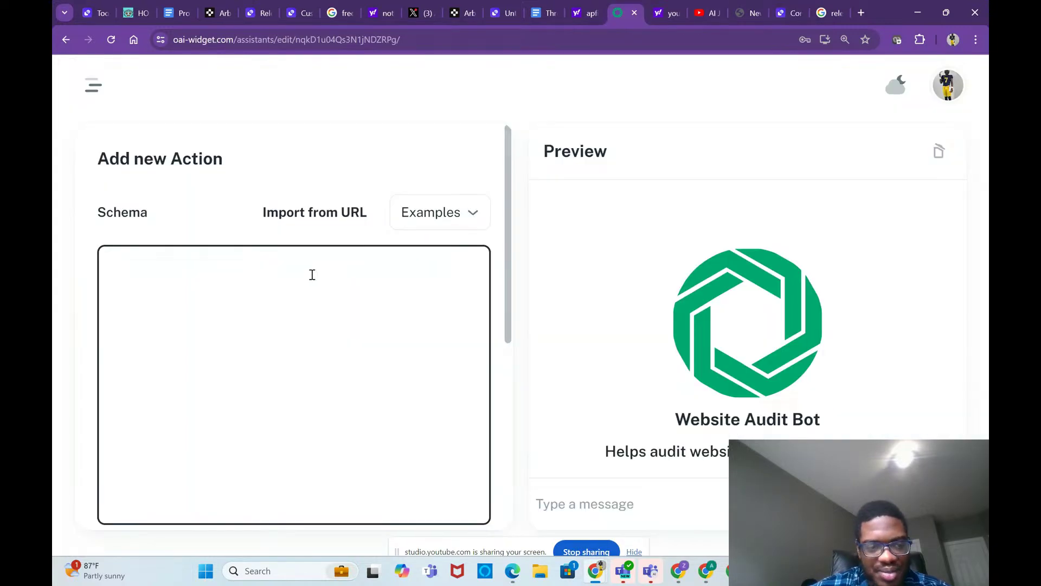
pyautogui.click(312, 274)
# Step: Paste the schema, apply it, and save the Compare_webpages POST action to Website Audit Bot
pyautogui.hotkey('ctrl', 'v')
pyautogui.scroll(-6, 368, 353)
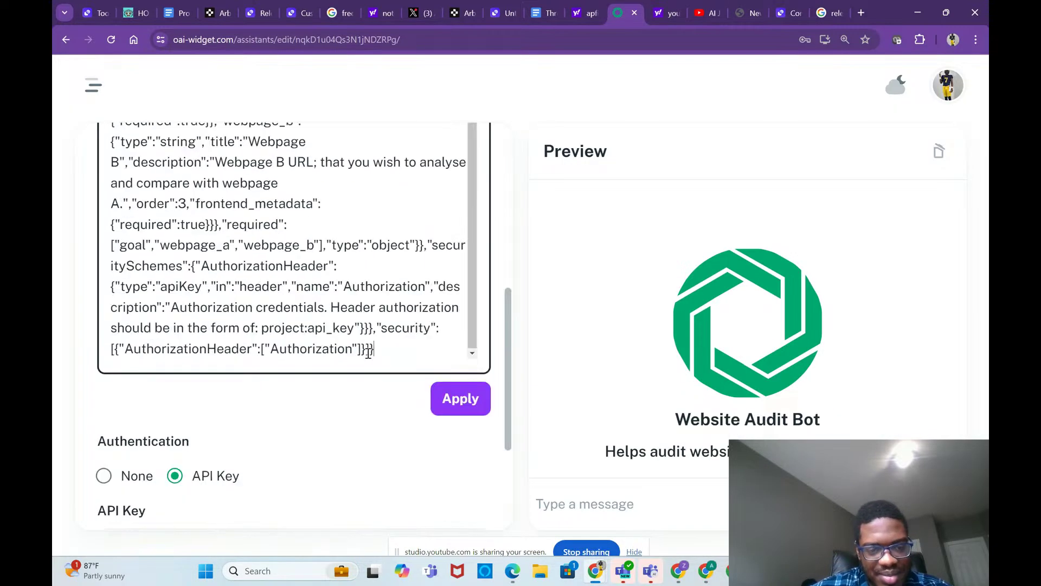
pyautogui.click(450, 256)
pyautogui.scroll(-4, 462, 447)
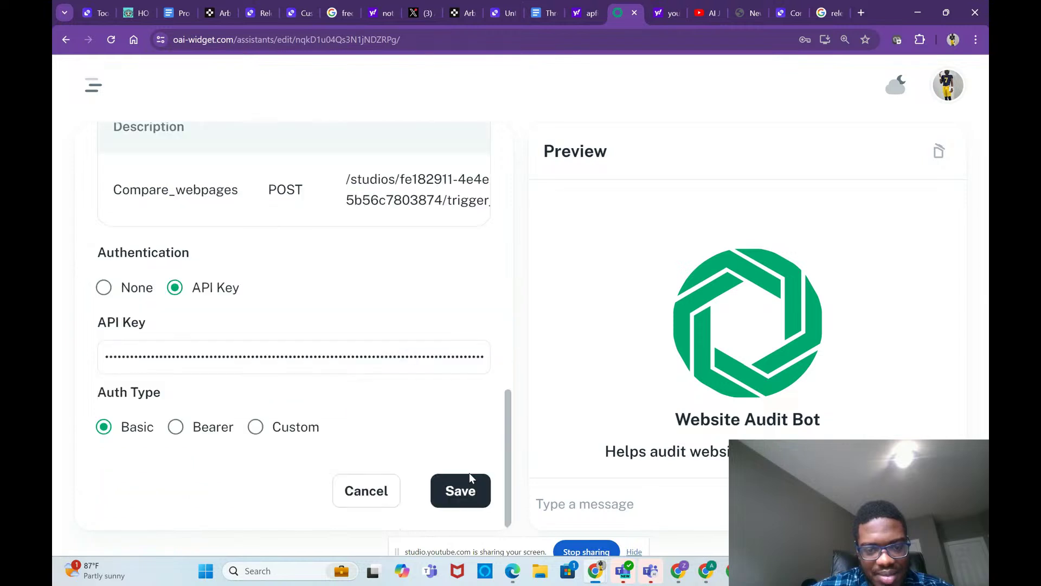
pyautogui.click(471, 486)
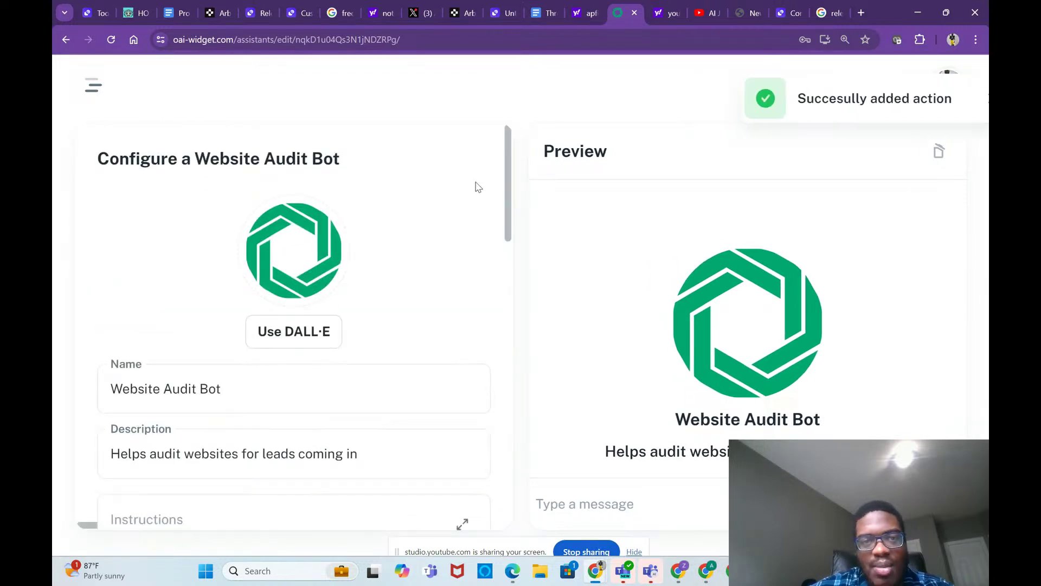
pyautogui.scroll(-1, 474, 186)
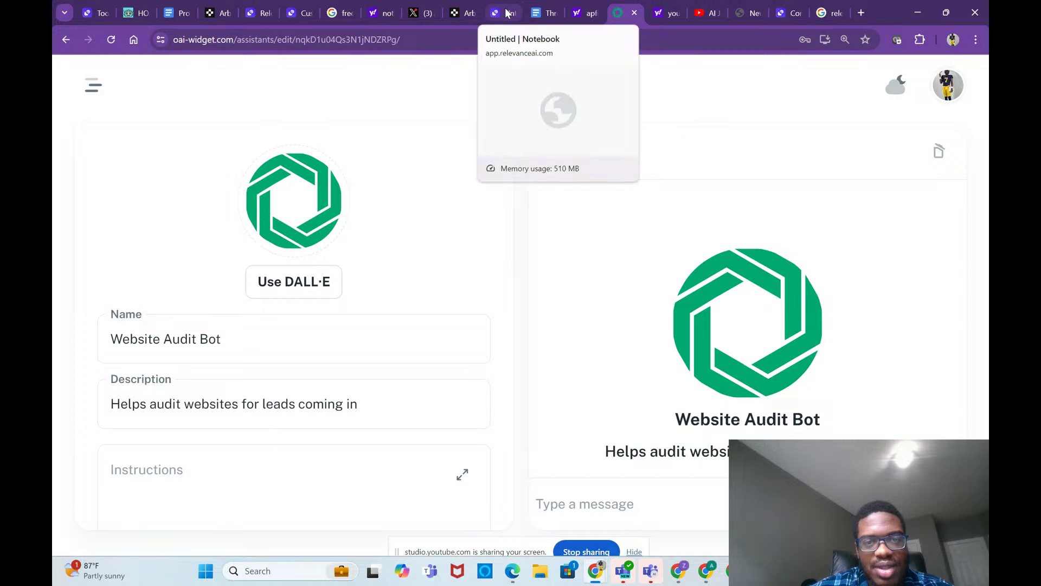
pyautogui.click(264, 8)
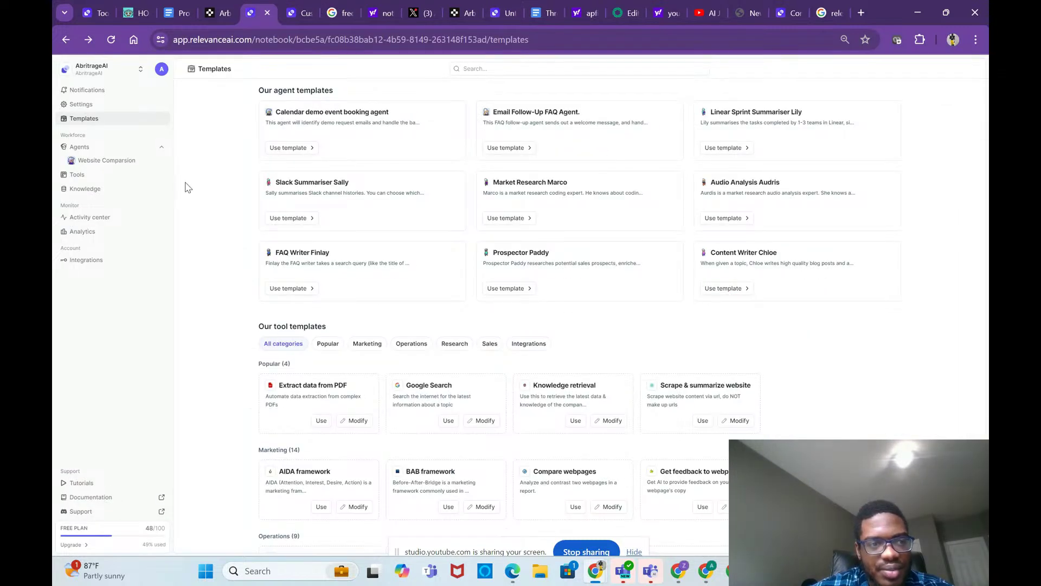
# Step: Browse the project's Tools list and project switcher, then exit the Compare webpages builder
pyautogui.click(110, 181)
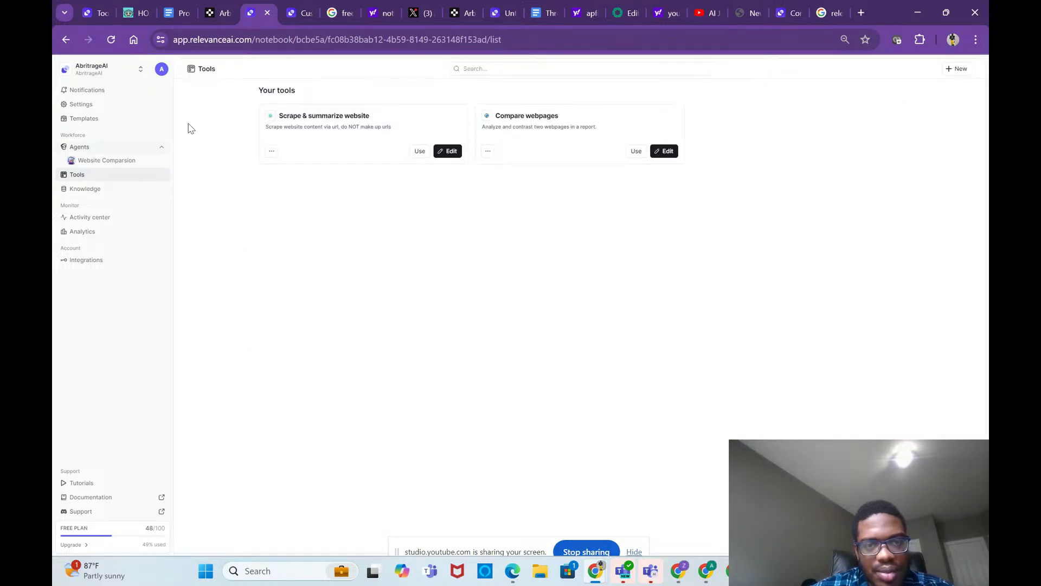
pyautogui.click(140, 70)
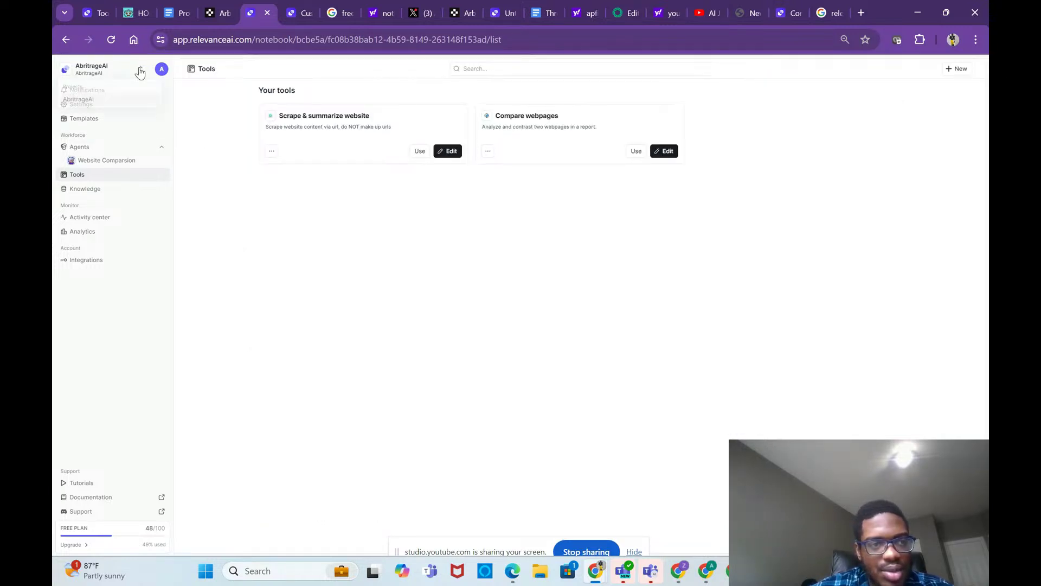
pyautogui.click(787, 13)
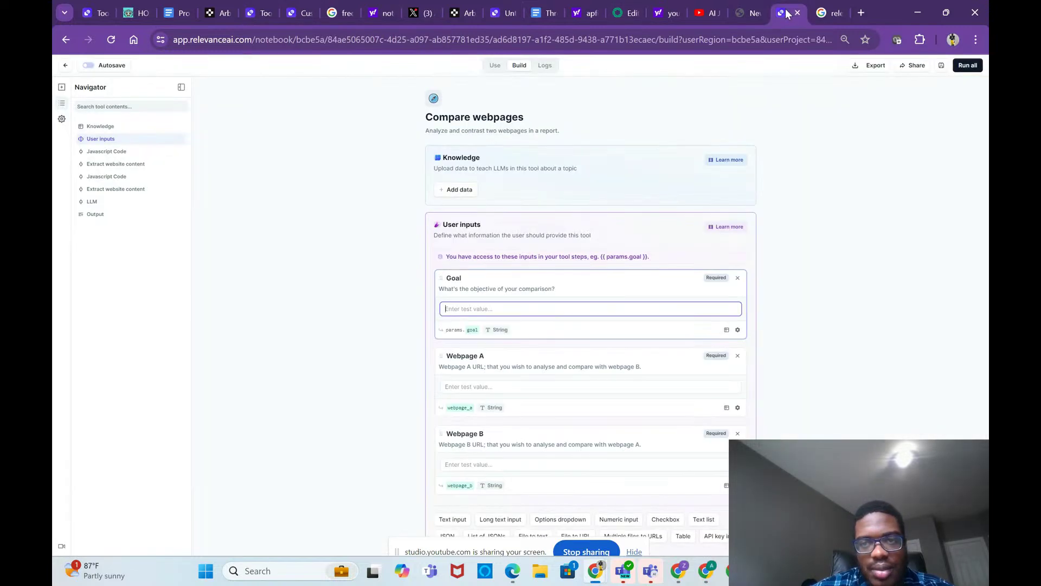
pyautogui.click(62, 68)
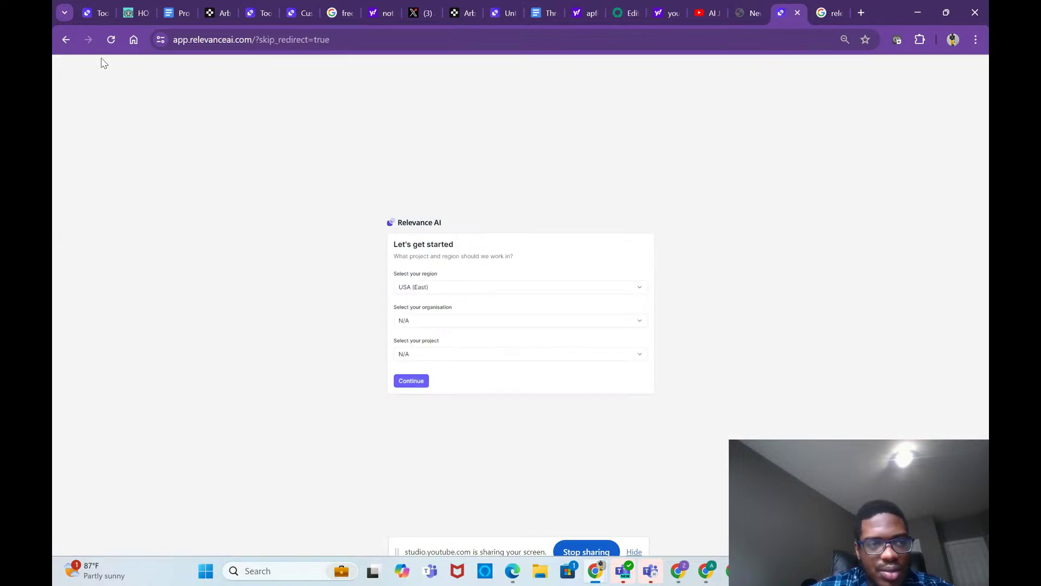
# Step: Continue into the other project and open the Untitled tool's shareable run form from Tools
pyautogui.click(412, 382)
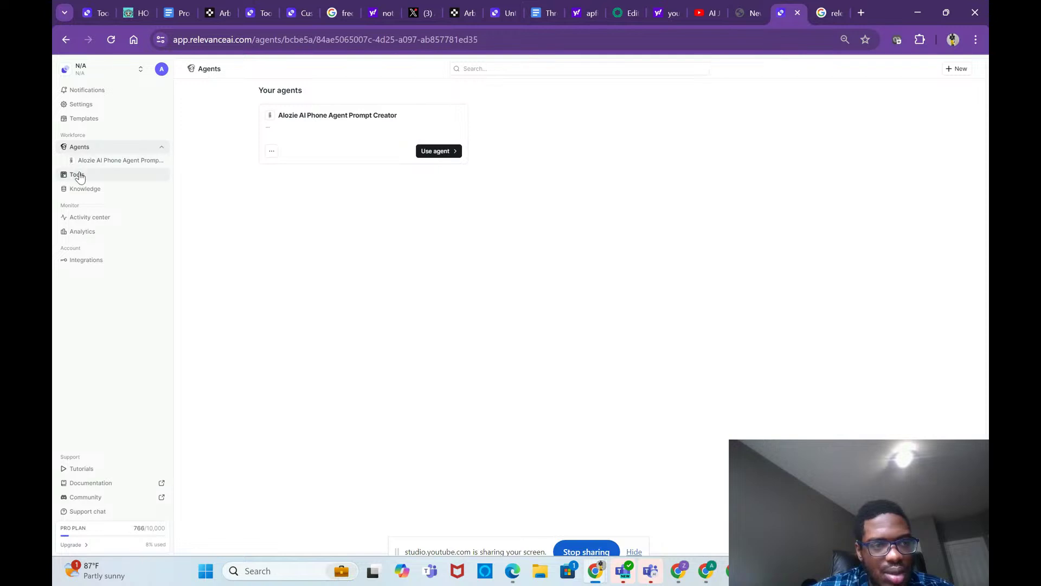
pyautogui.click(79, 175)
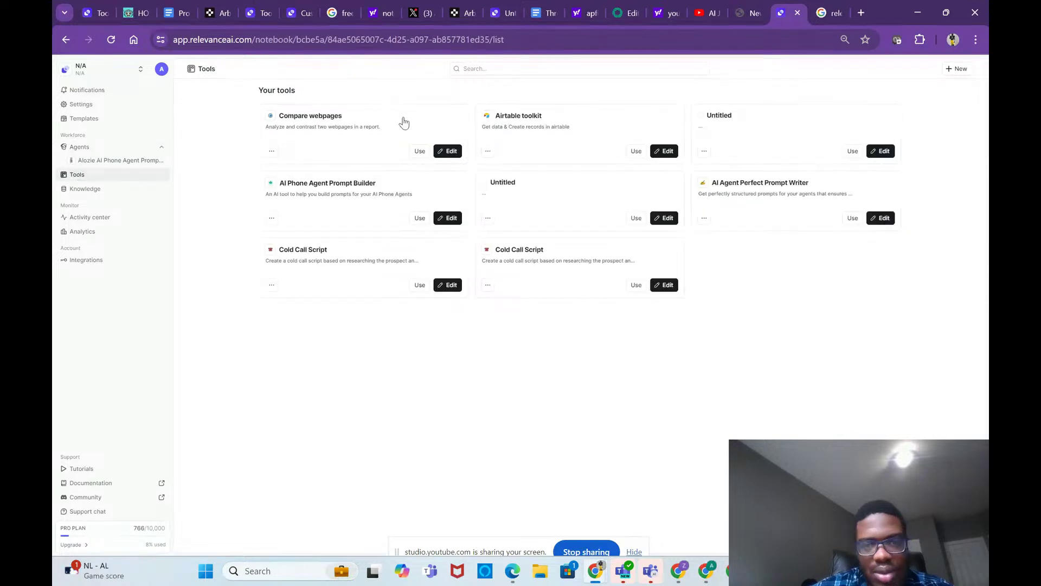
pyautogui.click(857, 154)
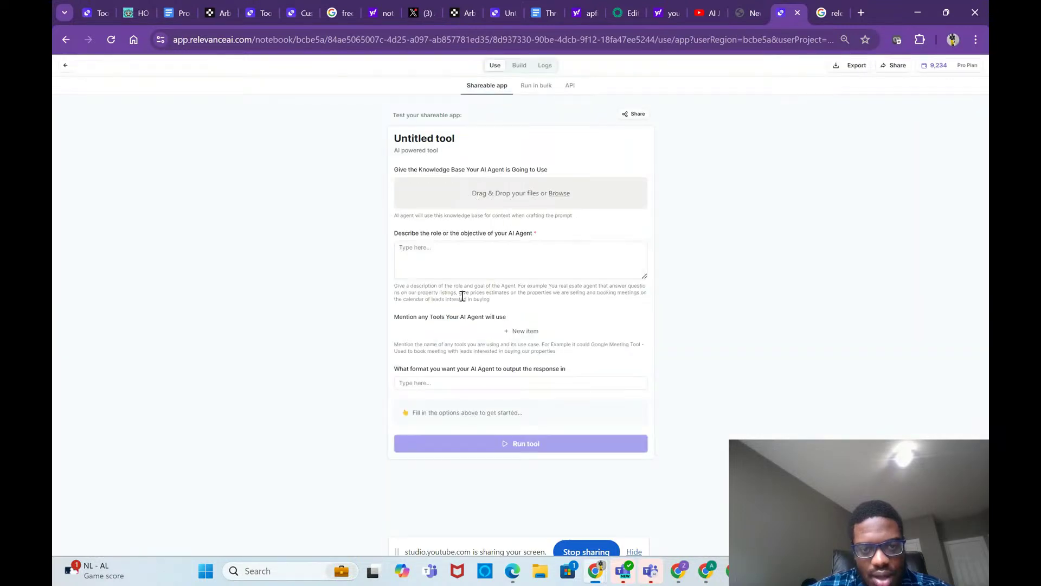
# Step: Write the agent's role as an AI agent auditing landing pages to raise conversion rate
pyautogui.click(459, 257)
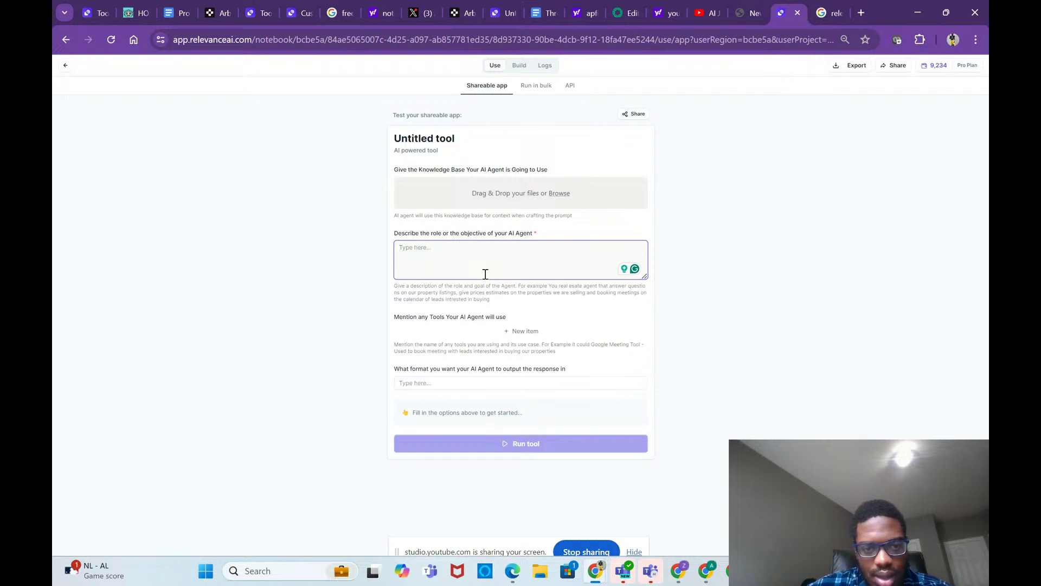
pyautogui.write('You')
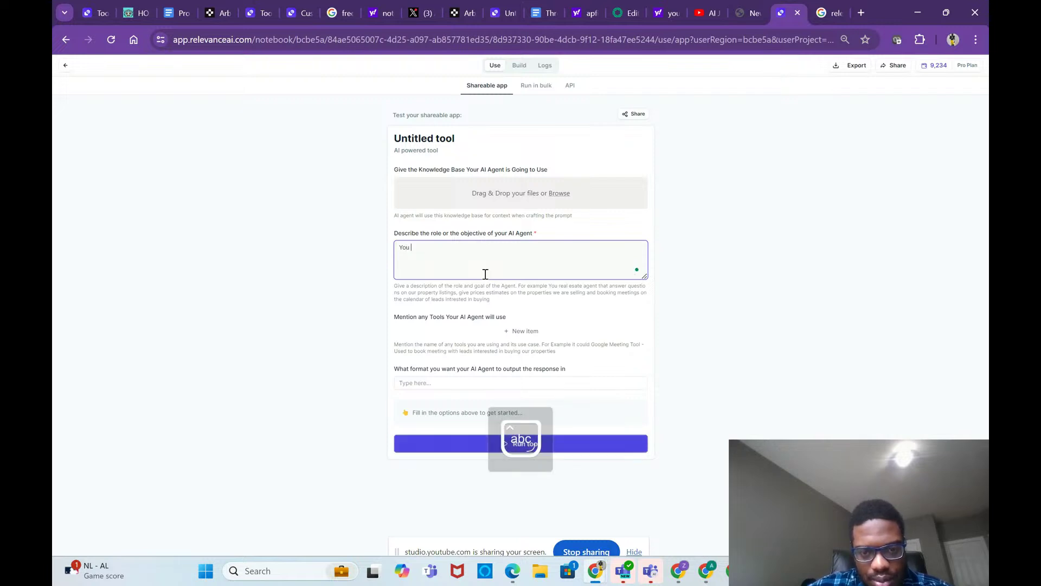
pyautogui.write(' are an AI agents')
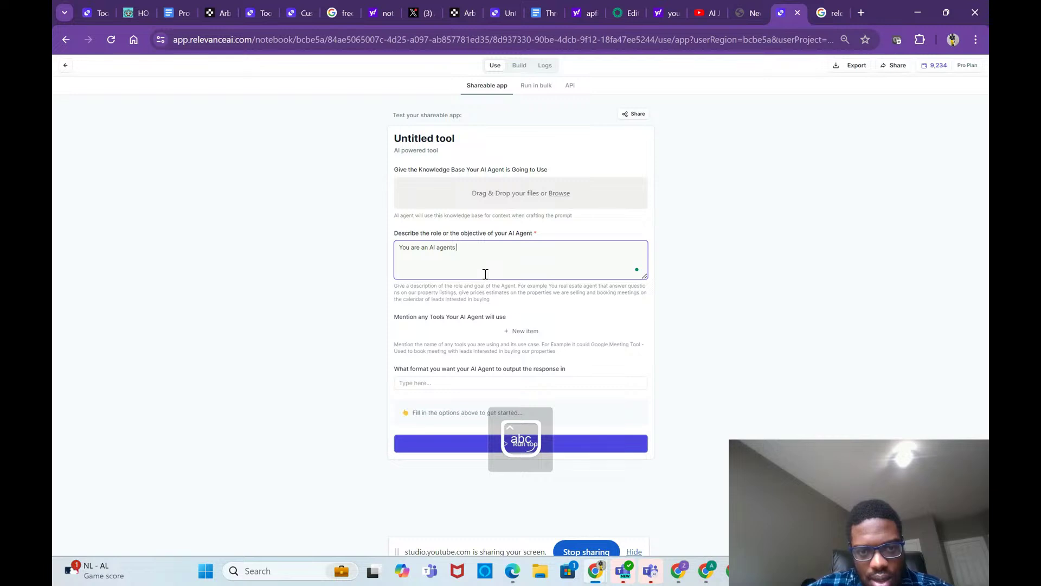
pyautogui.write(' that adu')
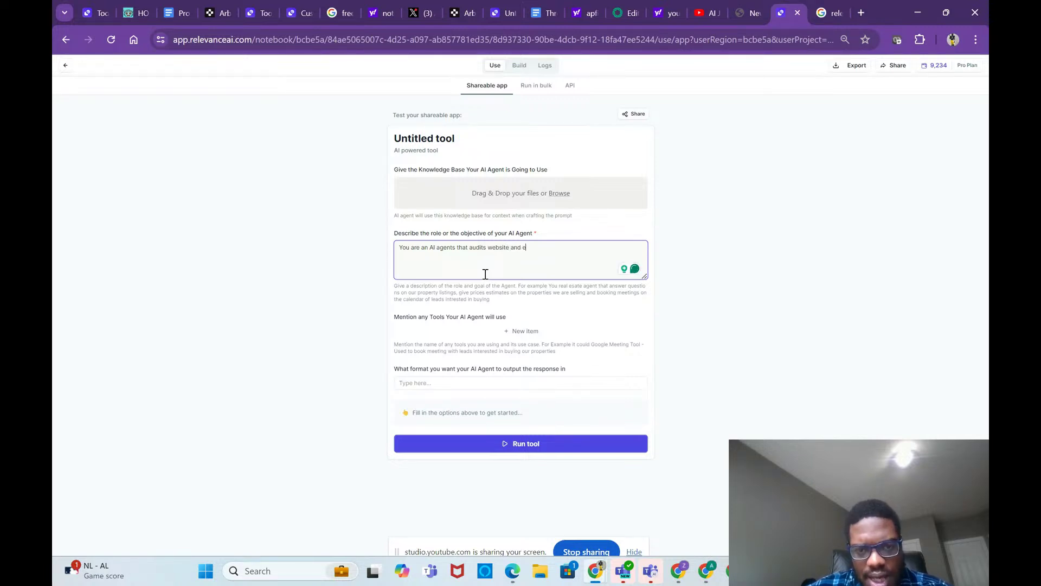
pyautogui.write('xplains how')
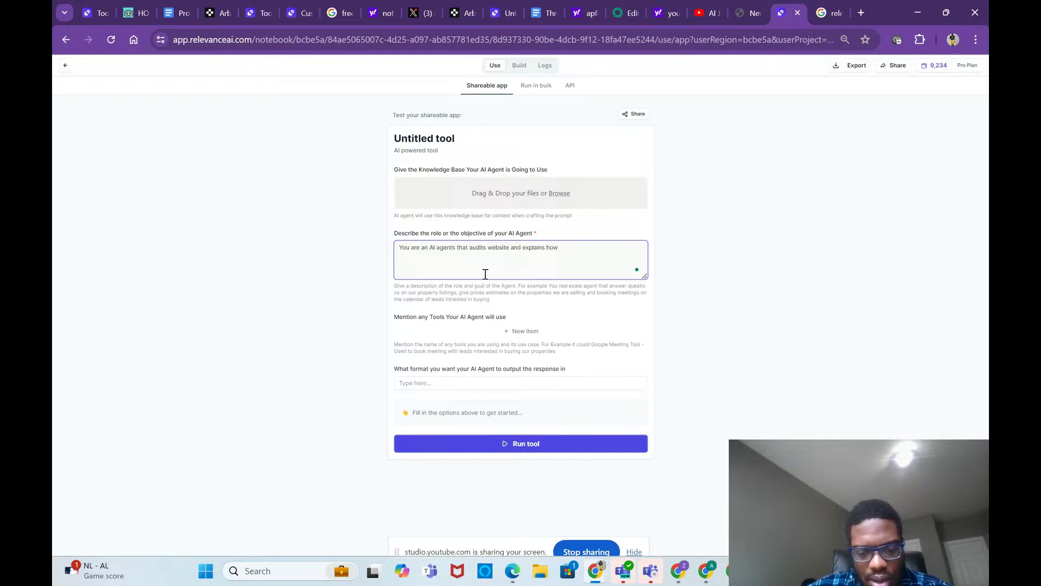
pyautogui.press('BackSpace')
pyautogui.press('BackSpace')
pyautogui.press('BackSpace')
pyautogui.press('BackSpace')
pyautogui.press('BackSpace')
pyautogui.press('BackSpace')
pyautogui.press('BackSpace')
pyautogui.press('BackSpace')
pyautogui.press('BackSpace')
pyautogui.press('BackSpace')
pyautogui.press('BackSpace')
pyautogui.press('BackSpace')
pyautogui.press('BackSpace')
pyautogui.press('BackSpace')
pyautogui.press('BackSpace')
pyautogui.press('BackSpace')
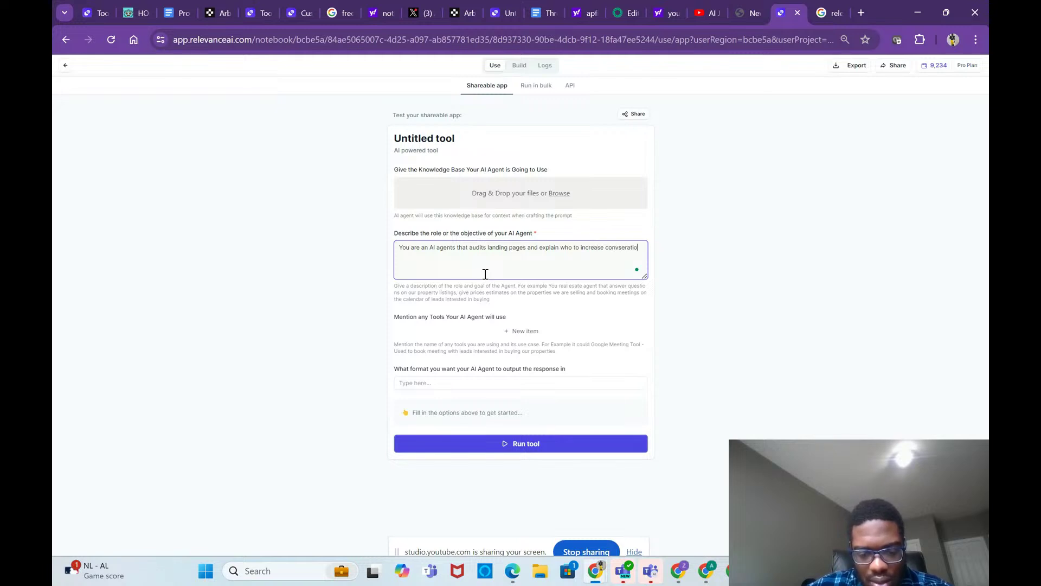
pyautogui.press('BackSpace')
pyautogui.press('BackSpace')
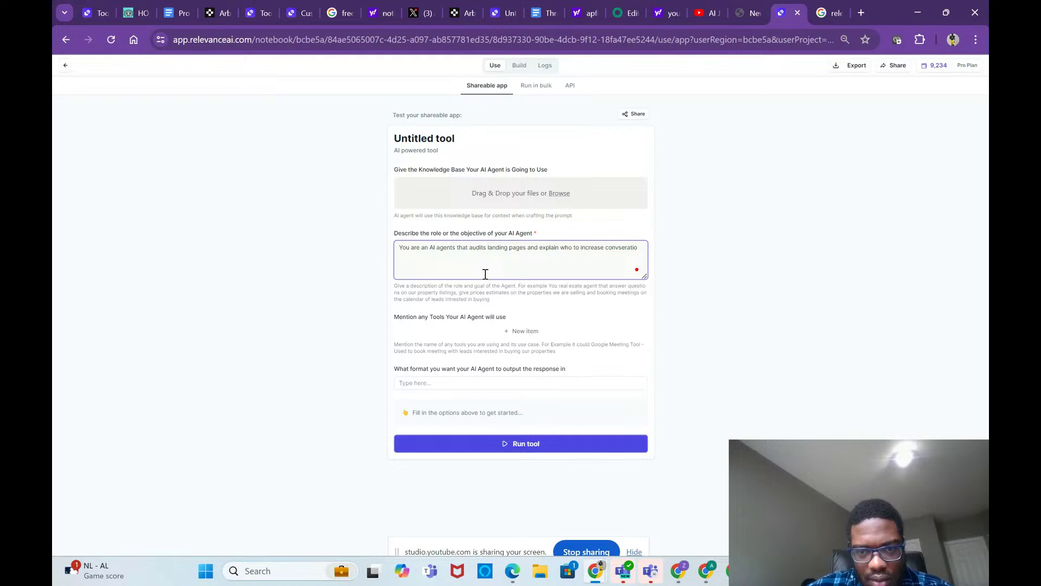
pyautogui.write('rate whatever that website is selling')
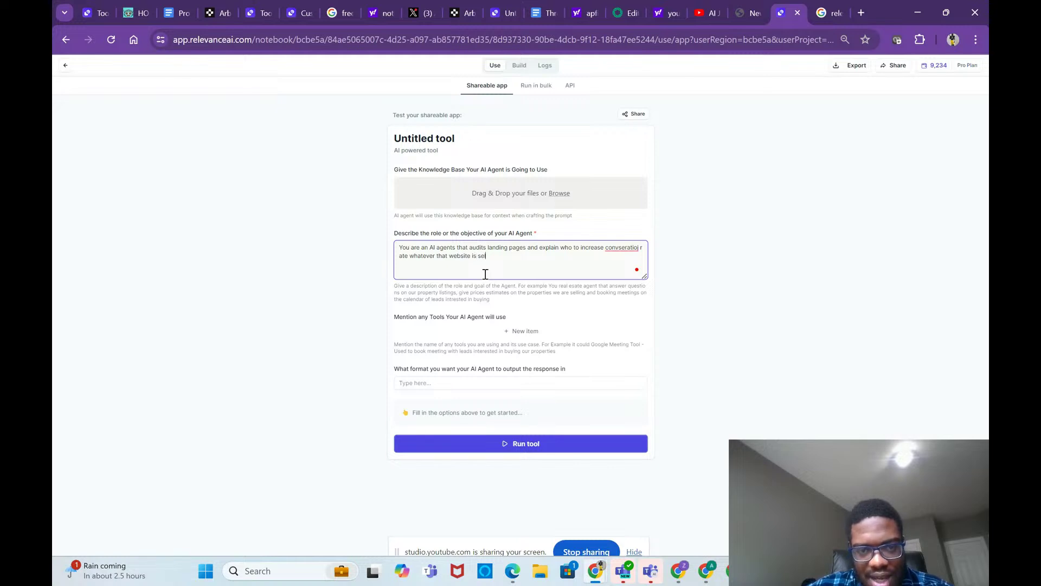
# Step: Correct the misspelling to 'conversation' and add an empty tool item
pyautogui.rightClick(621, 248)
pyautogui.click(611, 272)
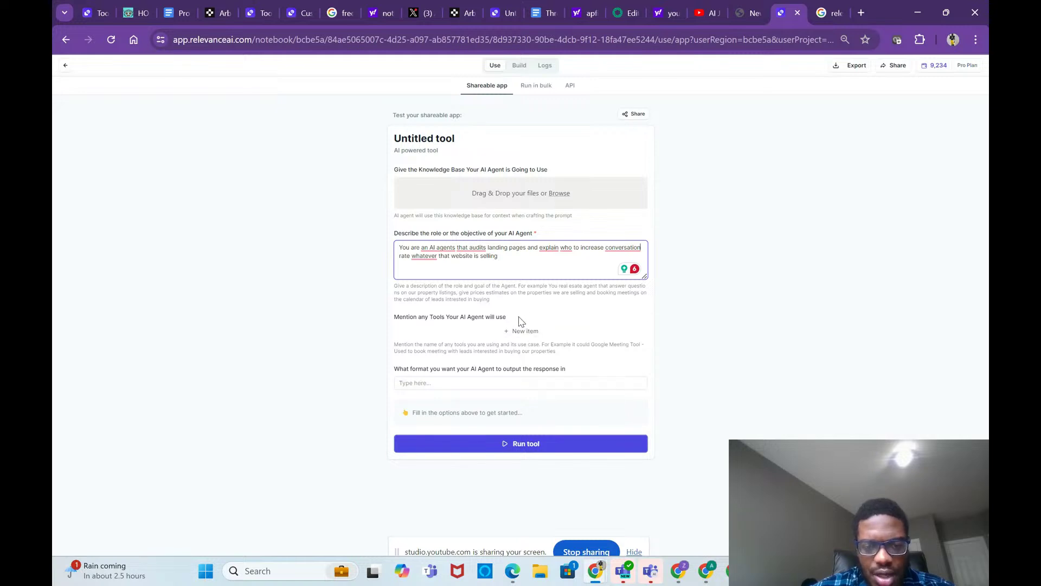
pyautogui.rightClick(505, 384)
pyautogui.click(489, 394)
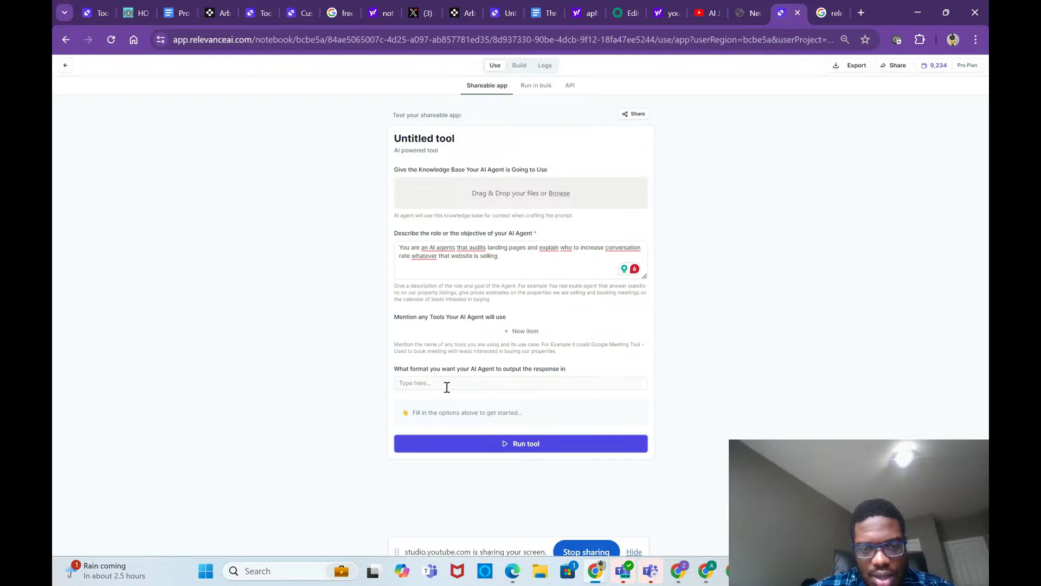
pyautogui.click(522, 331)
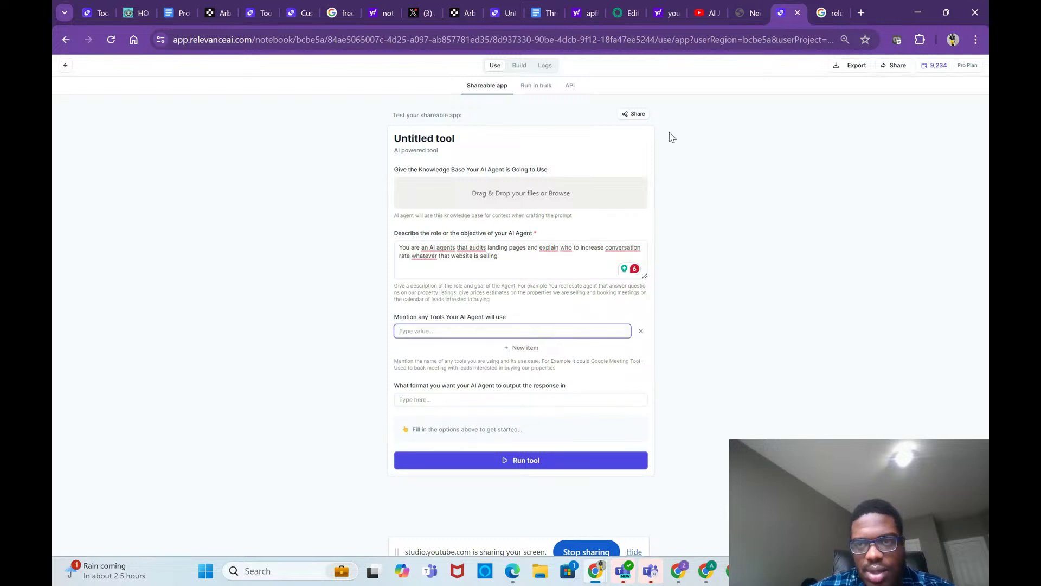
# Step: Copy the action name 'Relevance AI Tools' from oai-widget into the Tools field
pyautogui.click(634, 13)
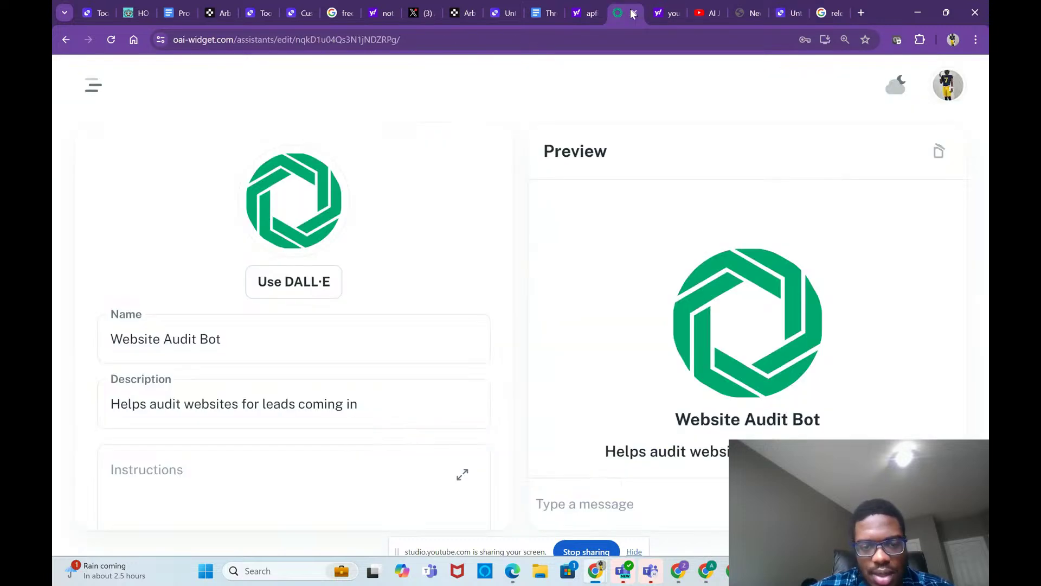
pyautogui.scroll(-15, 472, 347)
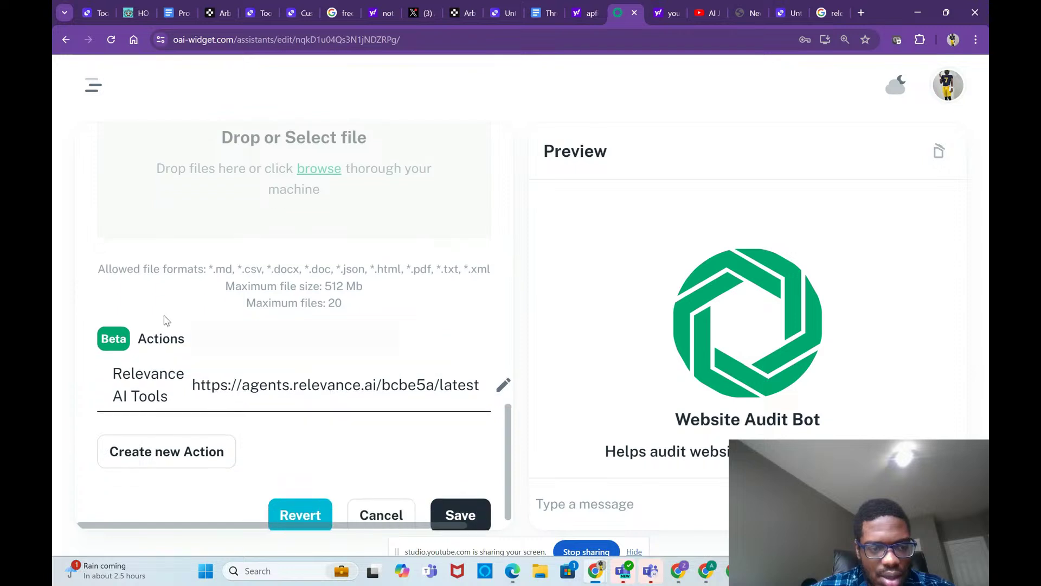
pyautogui.moveTo(181, 409); pyautogui.dragTo(112, 376)
pyautogui.hotkey('ctrl', 'c')
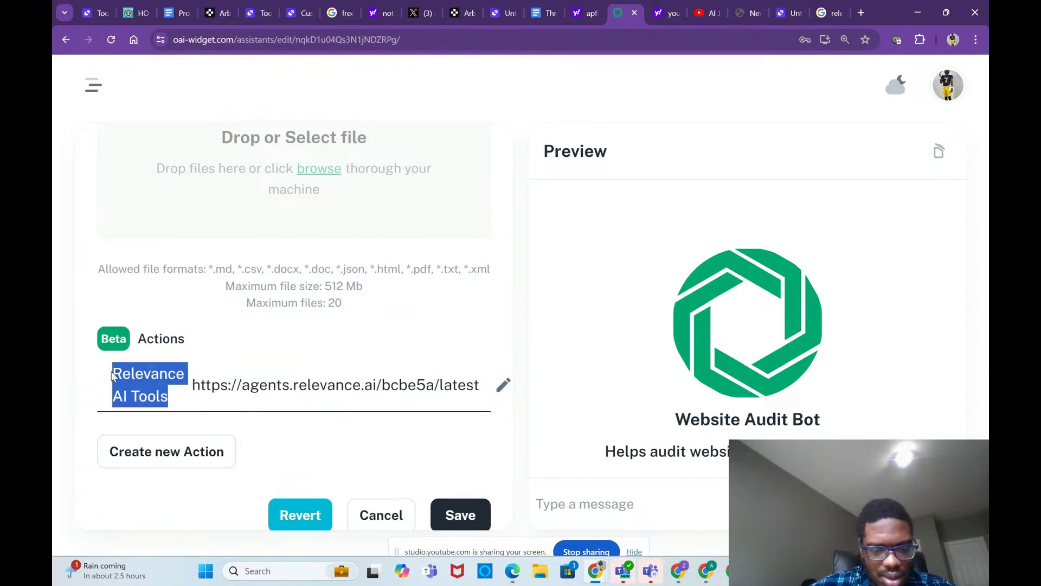
pyautogui.click(783, 14)
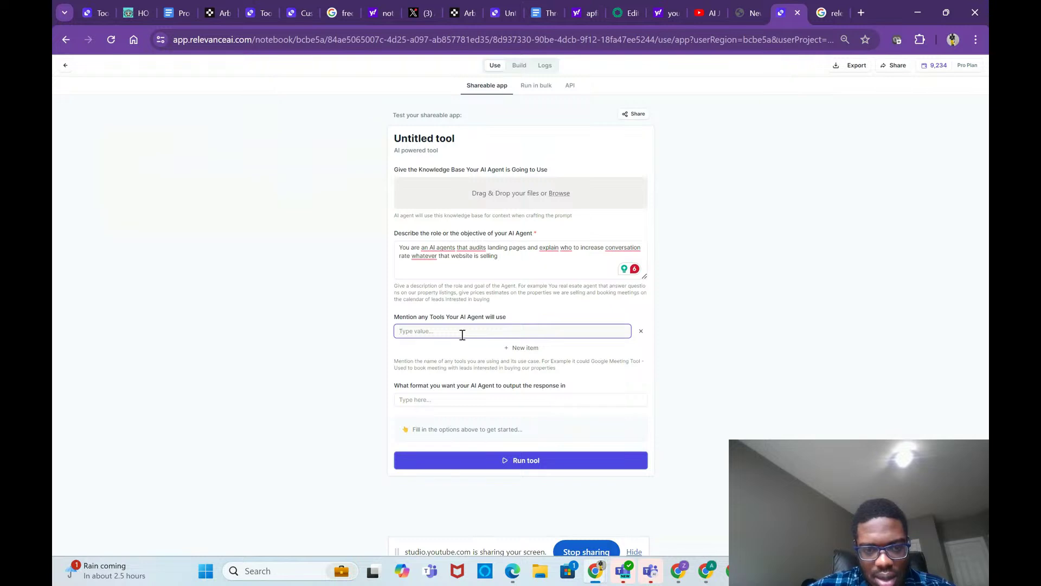
pyautogui.hotkey('ctrl', 'v')
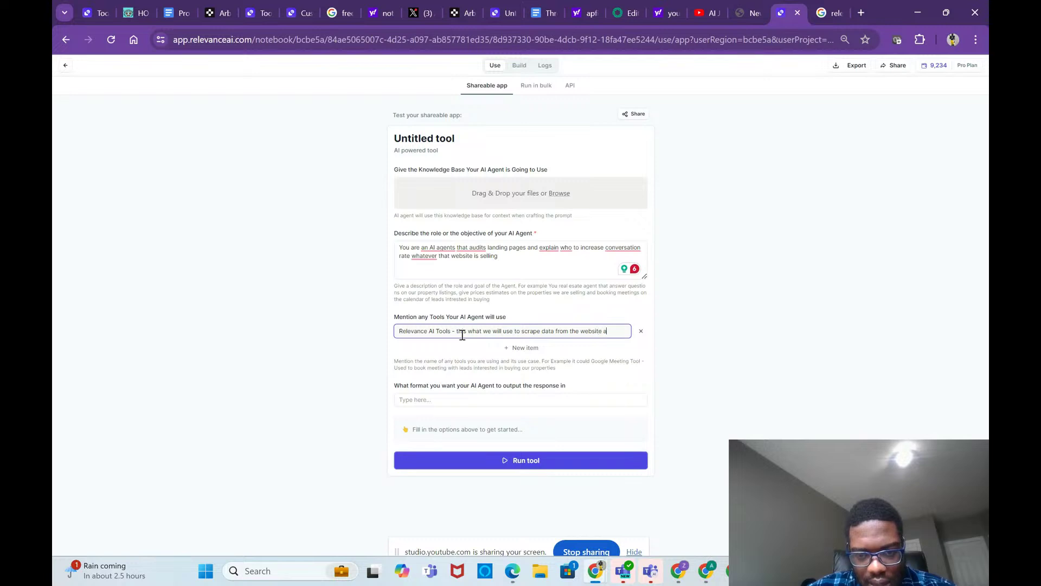
pyautogui.write('dit it')
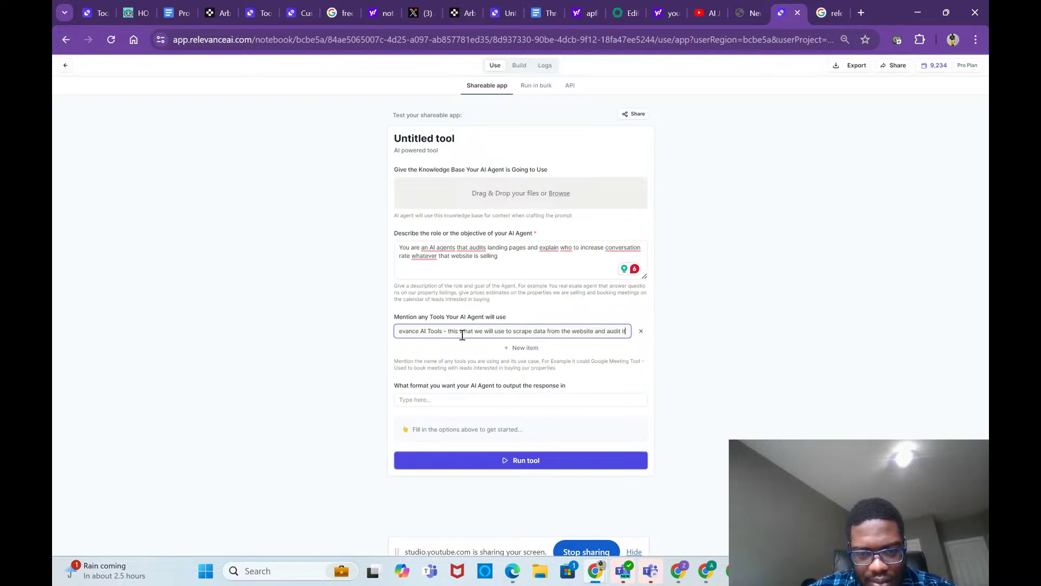
# Step: Set the output format to text(english) and run the tool
pyautogui.click(458, 401)
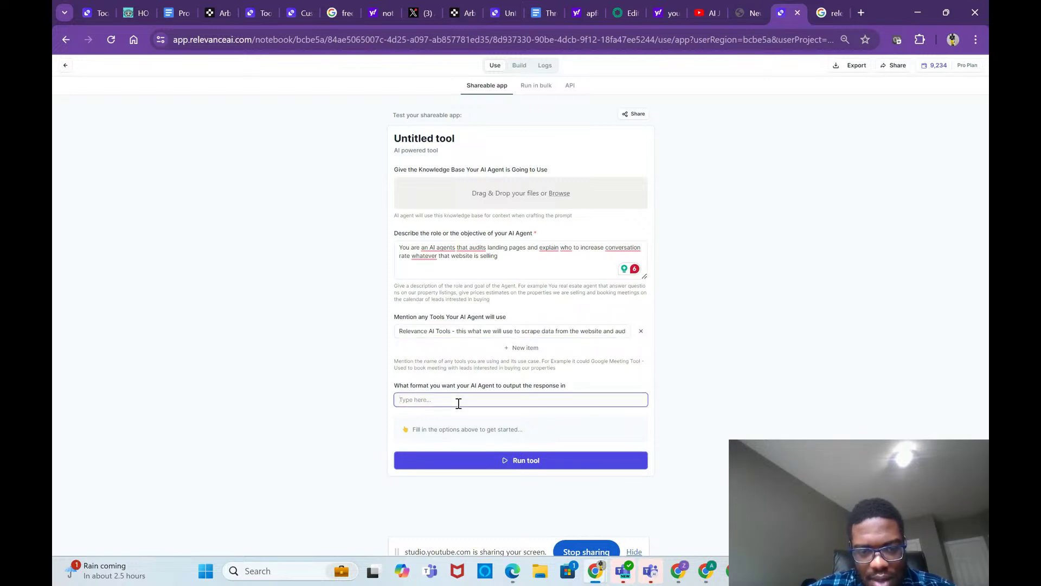
pyautogui.write('text(english')
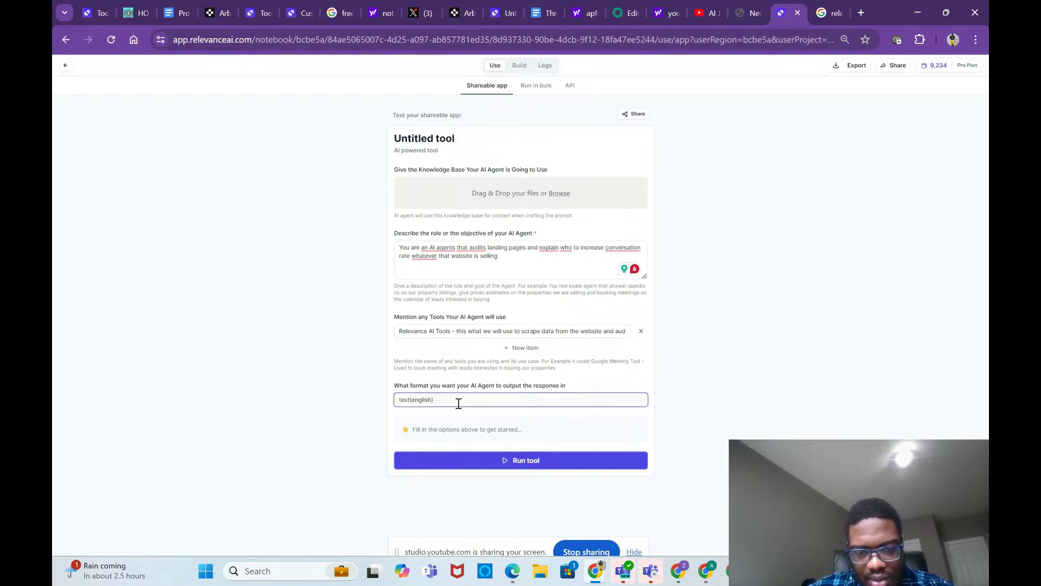
pyautogui.click(504, 461)
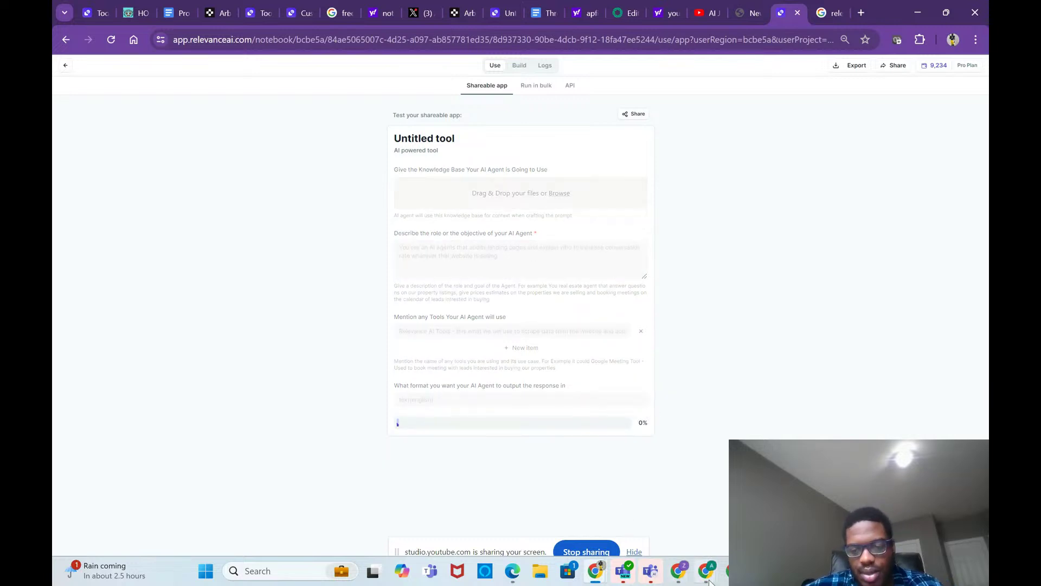
pyautogui.moveTo(706, 576)
pyautogui.click(650, 494)
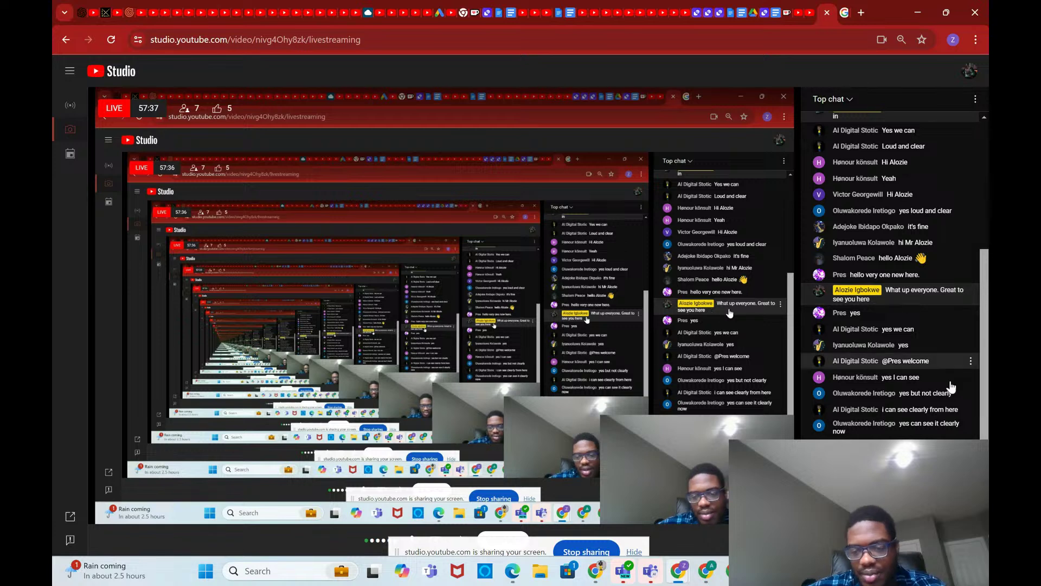
pyautogui.moveTo(647, 574)
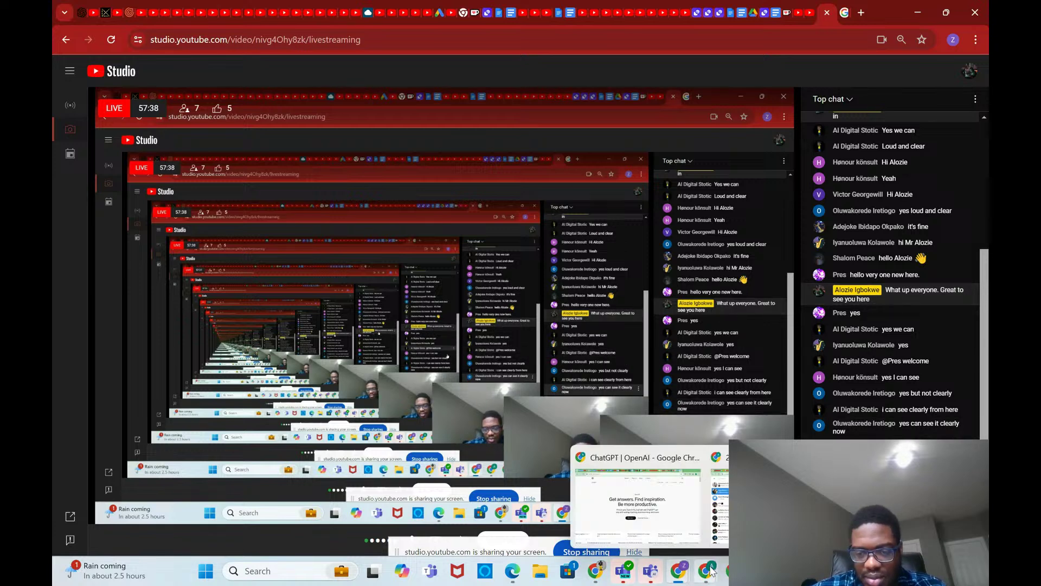
pyautogui.moveTo(595, 573)
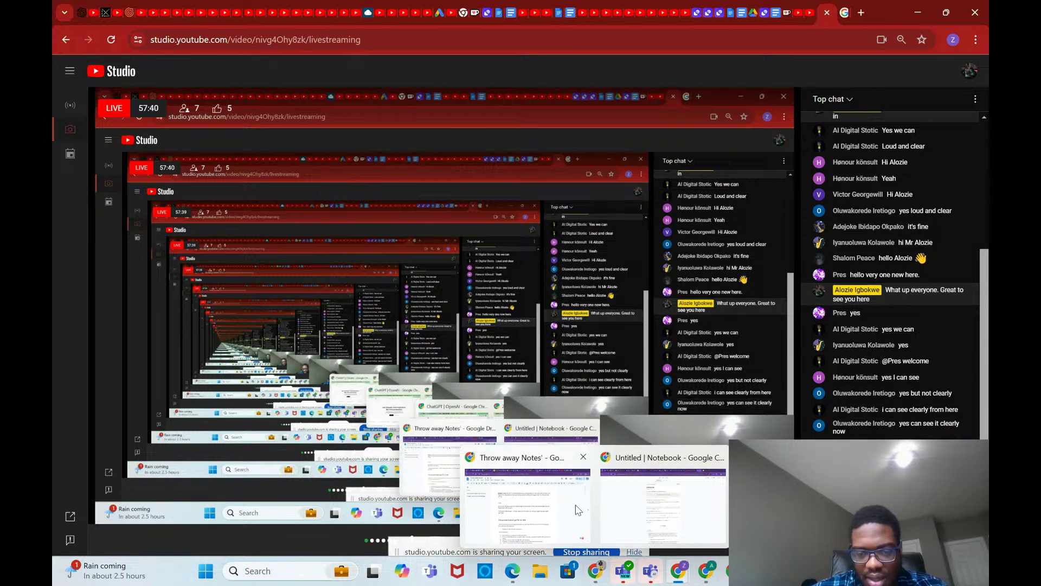
pyautogui.click(580, 510)
# Step: Expand the full answer and select the Landing Page Auditor prompt from Role to Additional Notes
pyautogui.click(649, 508)
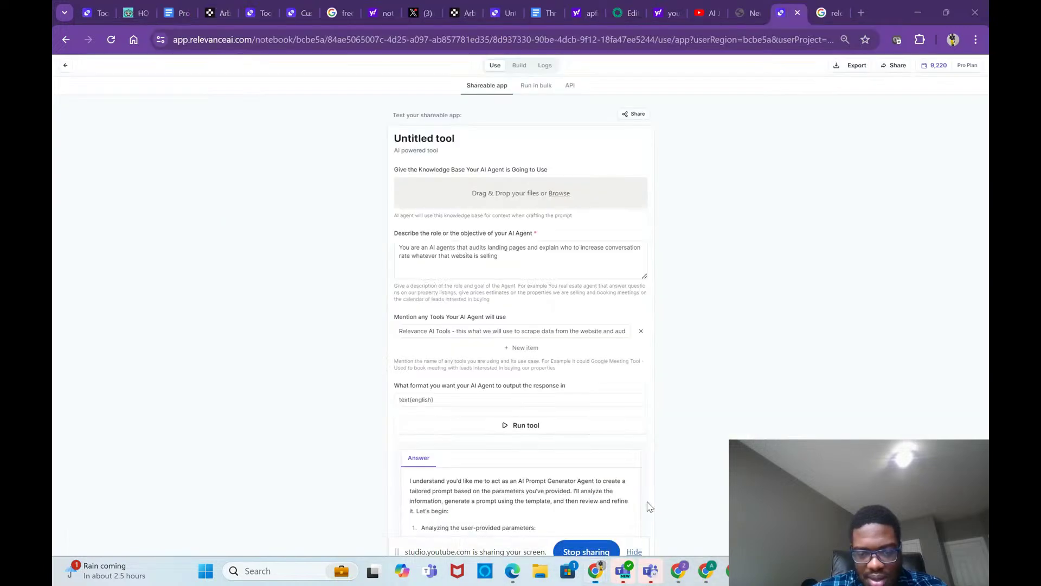
pyautogui.scroll(-2, 634, 436)
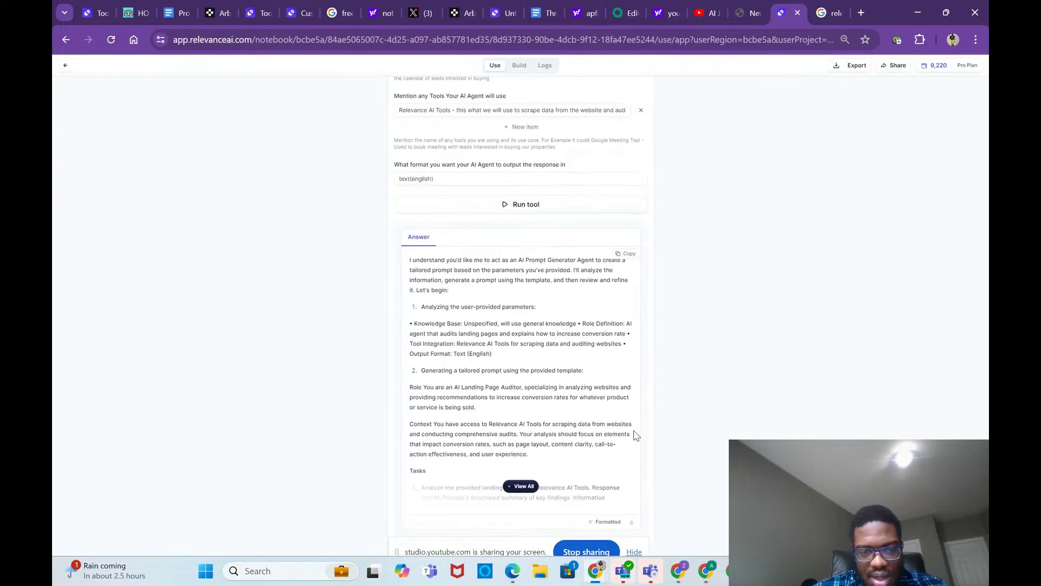
pyautogui.click(522, 486)
pyautogui.scroll(-2, 534, 442)
pyautogui.scroll(2, 536, 443)
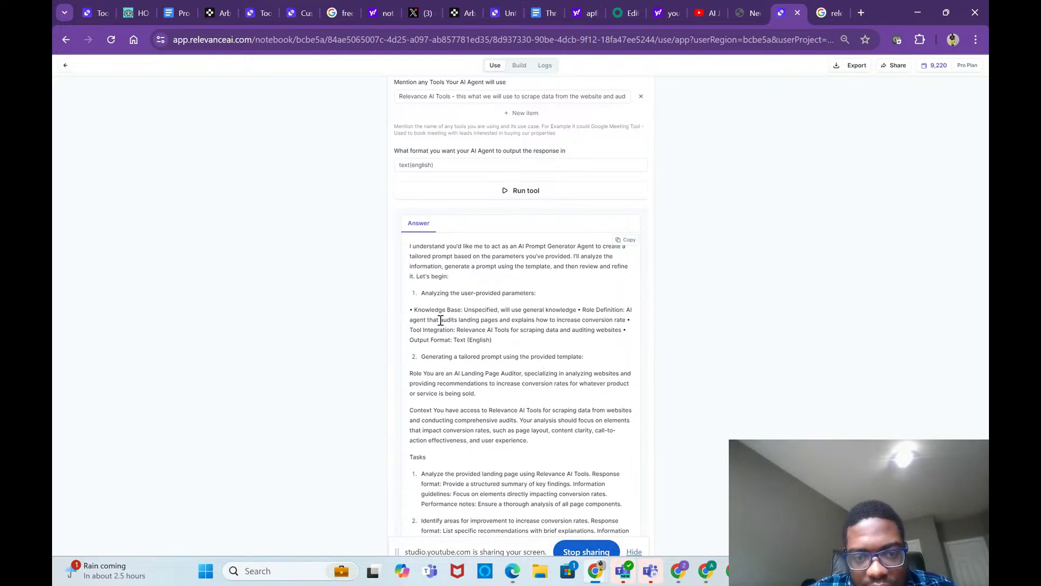
pyautogui.scroll(-3, 418, 298)
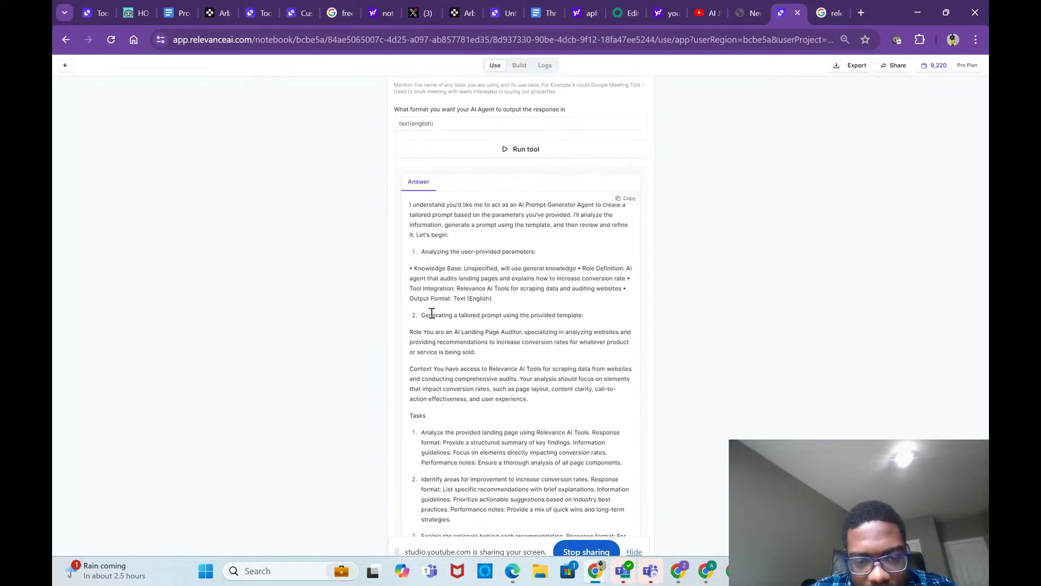
pyautogui.scroll(-5, 431, 314)
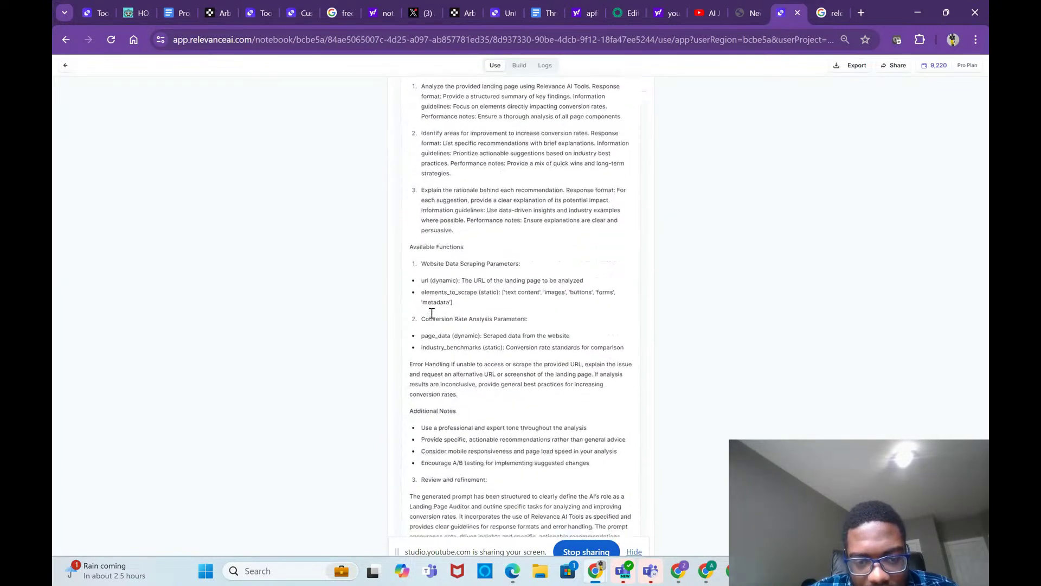
pyautogui.scroll(3, 432, 317)
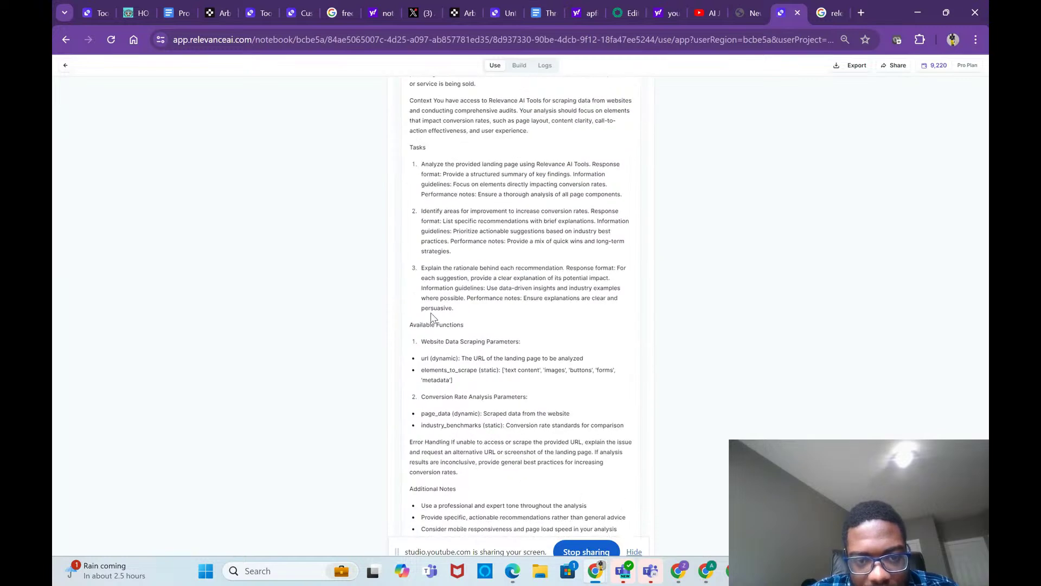
pyautogui.scroll(2, 432, 317)
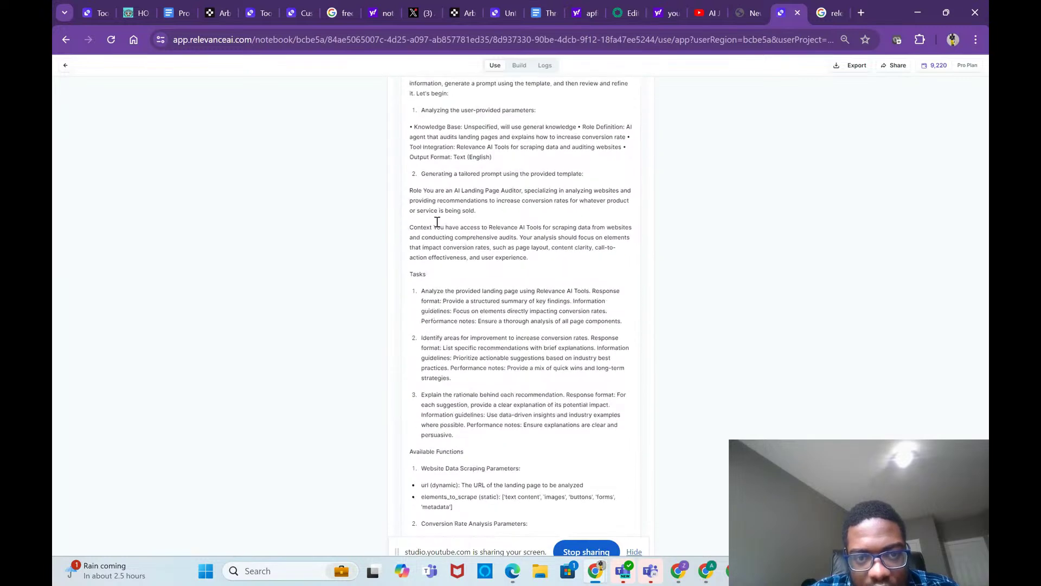
pyautogui.moveTo(410, 190); pyautogui.dragTo(600, 481)
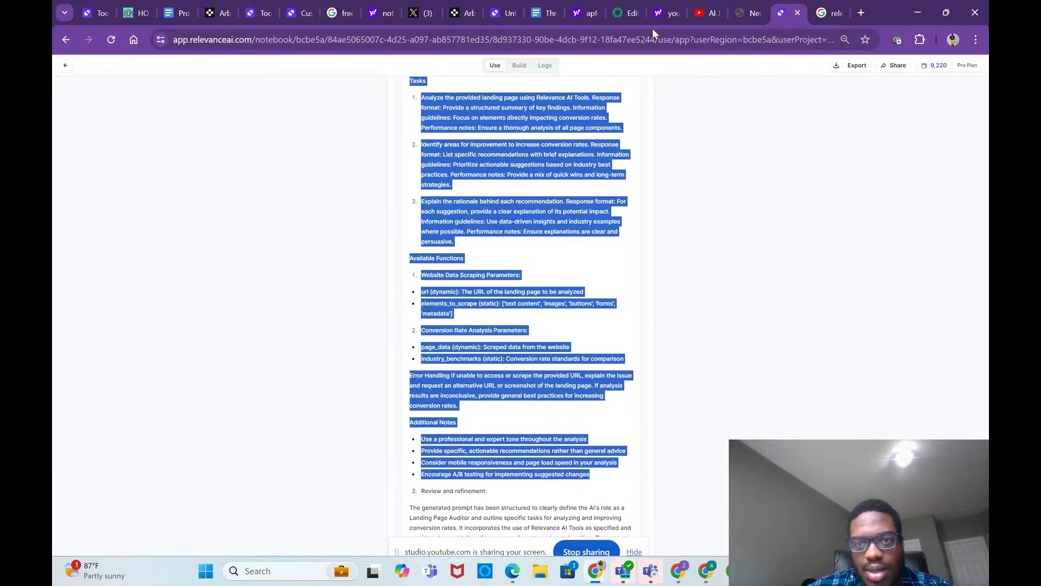
pyautogui.click(623, 17)
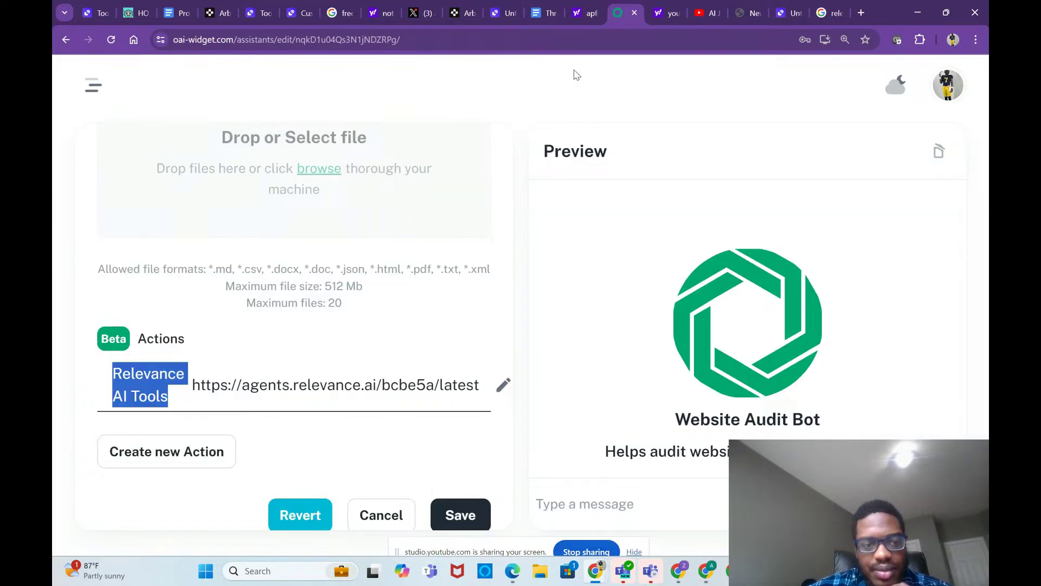
# Step: Paste the Landing Page Auditor prompt into the Website Audit Bot's instructions and save
pyautogui.scroll(6, 255, 358)
pyautogui.scroll(6, 256, 358)
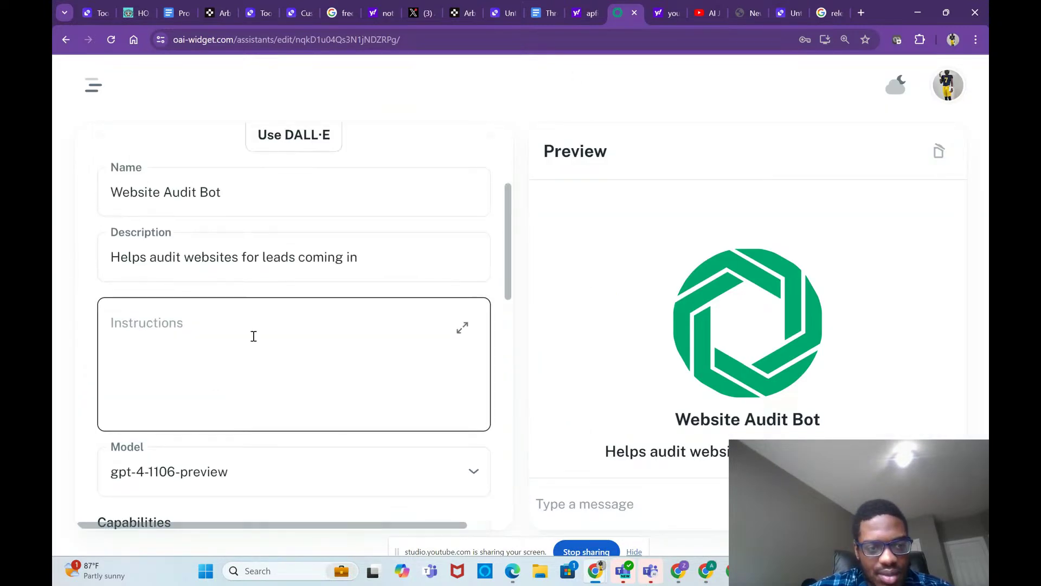
pyautogui.click(253, 335)
pyautogui.hotkey('ctrl', 'v')
pyautogui.scroll(-12, 253, 336)
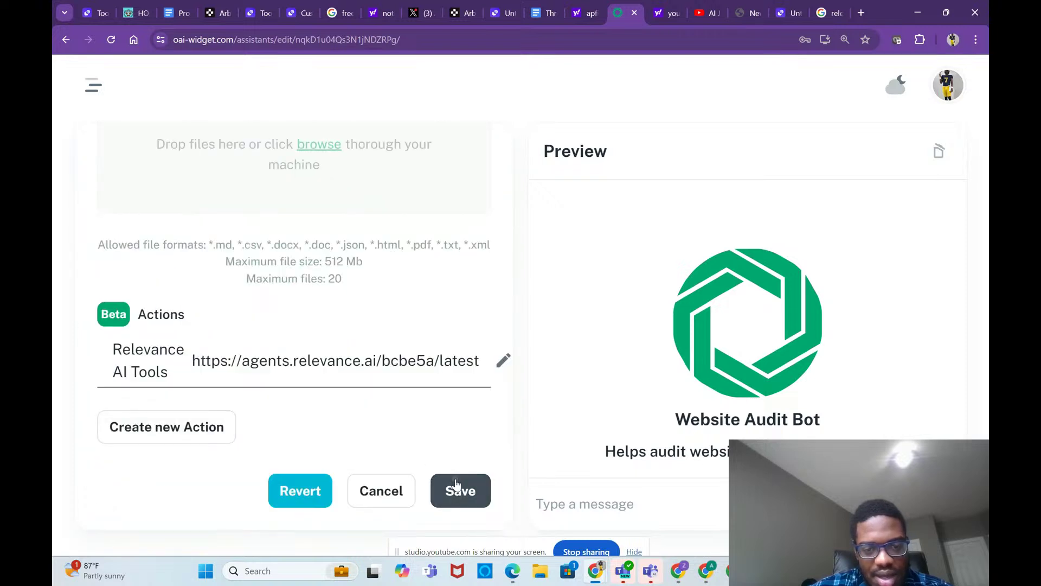
pyautogui.click(458, 486)
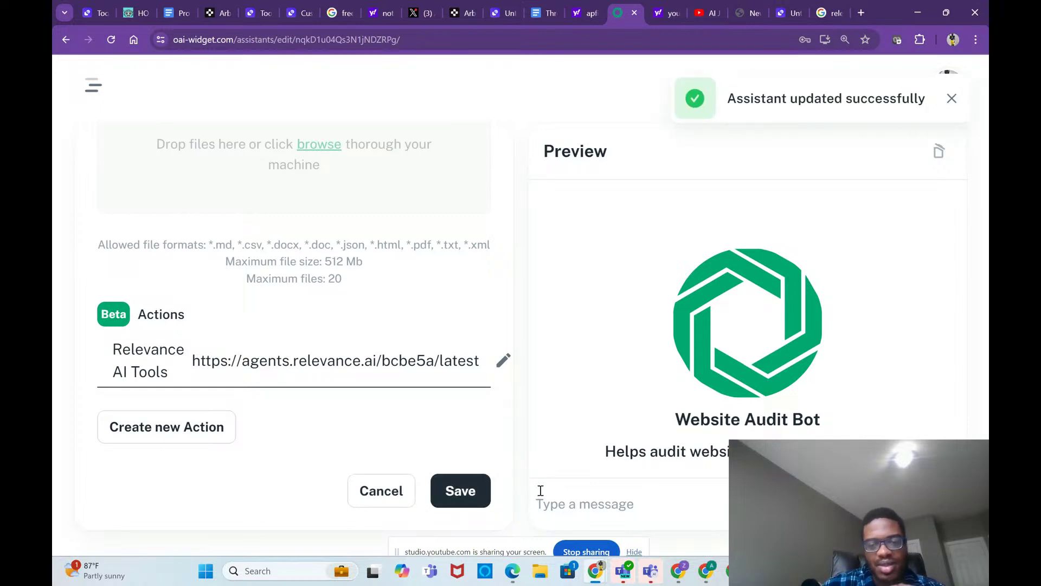
# Step: Draft a preview message asking which of my two websites converts customers better, plus improvement tips
pyautogui.click(557, 502)
pyautogui.press('capslock')
pyautogui.write('W')
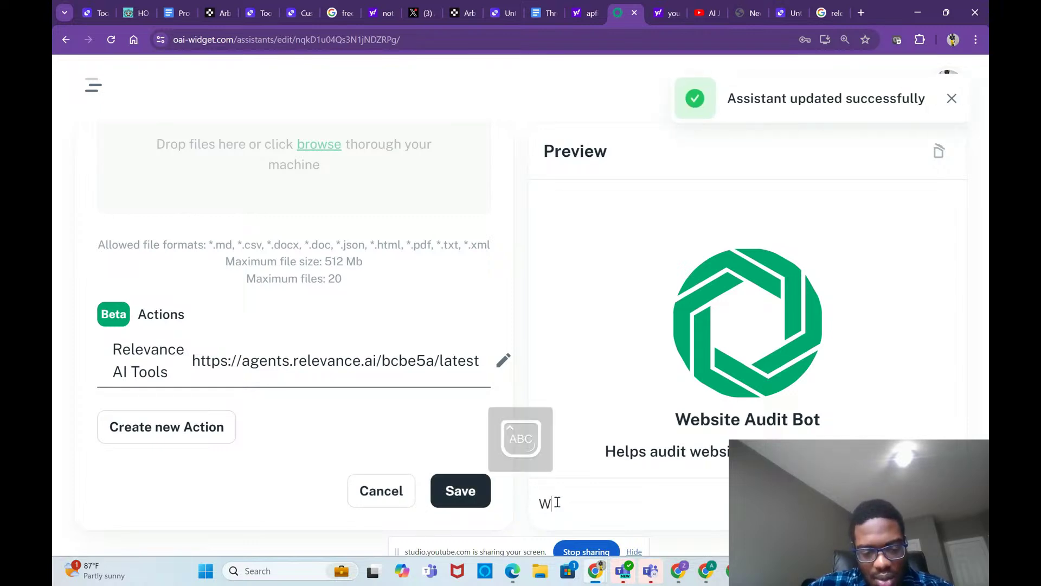
pyautogui.write('H')
pyautogui.press('capslock')
pyautogui.press('BackSpace')
pyautogui.press('BackSpace')
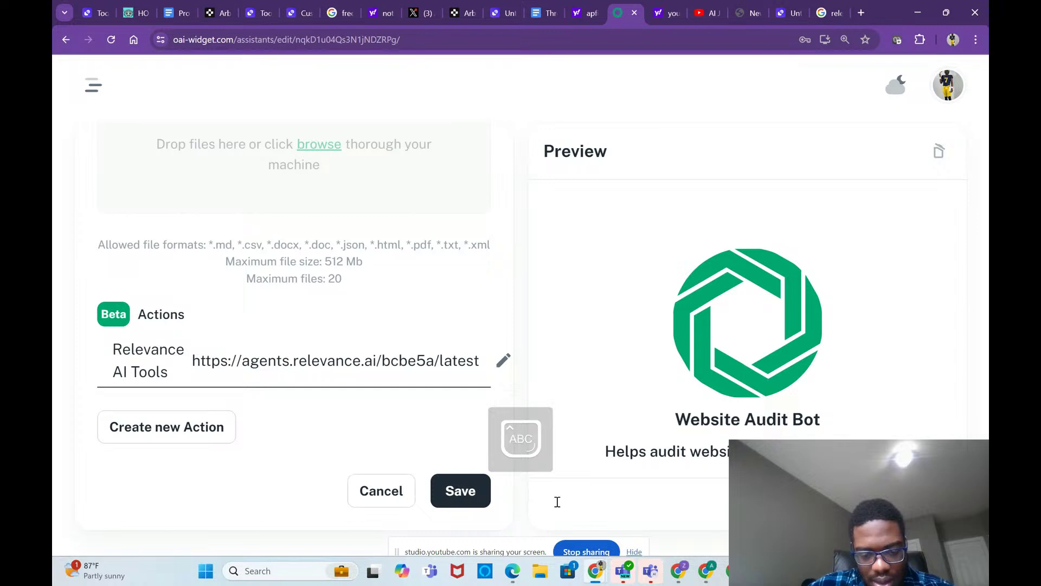
pyautogui.press('capslock')
pyautogui.write('wHICH')
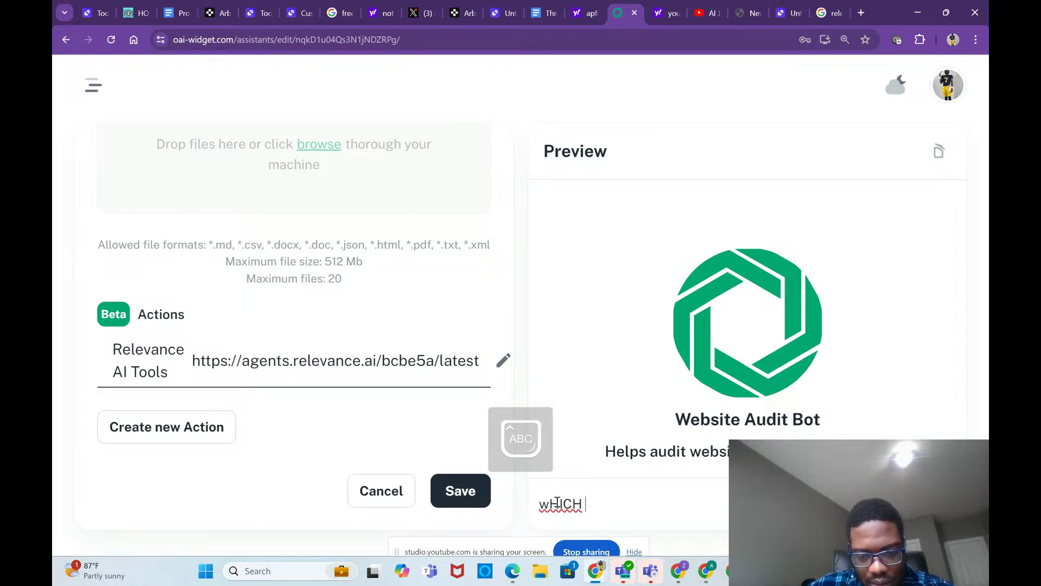
pyautogui.press('BackSpace')
pyautogui.press('BackSpace')
pyautogui.press('BackSpace')
pyautogui.press('BackSpace')
pyautogui.press('BackSpace')
pyautogui.write('W')
pyautogui.press('capslock')
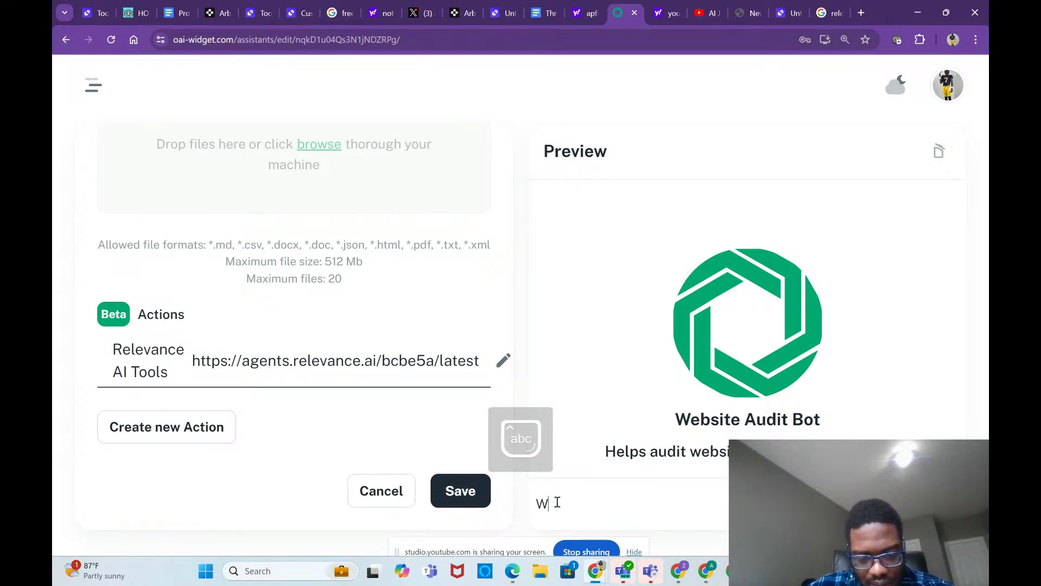
pyautogui.write('hich one ')
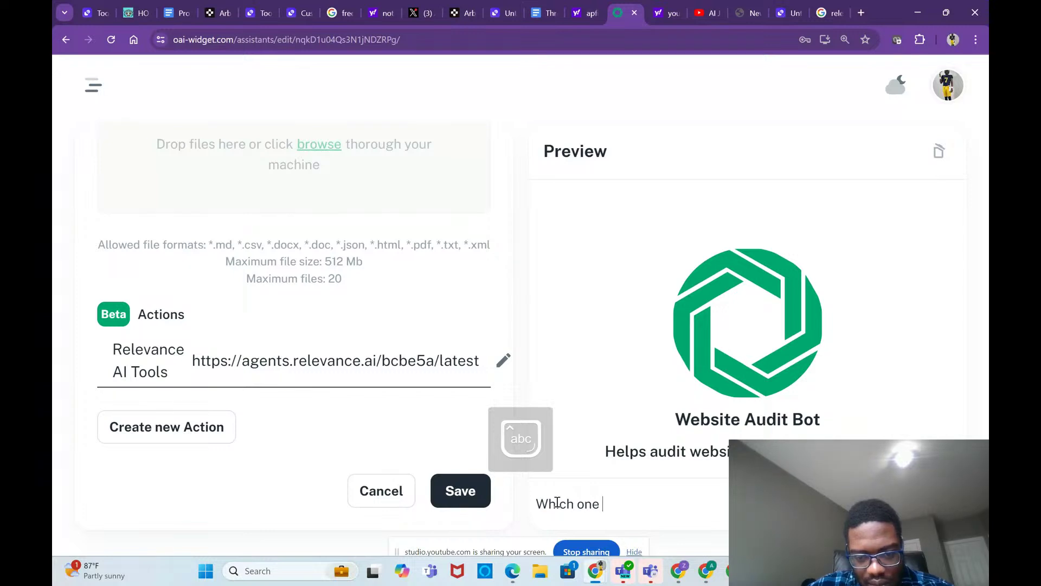
pyautogui.write('of my two')
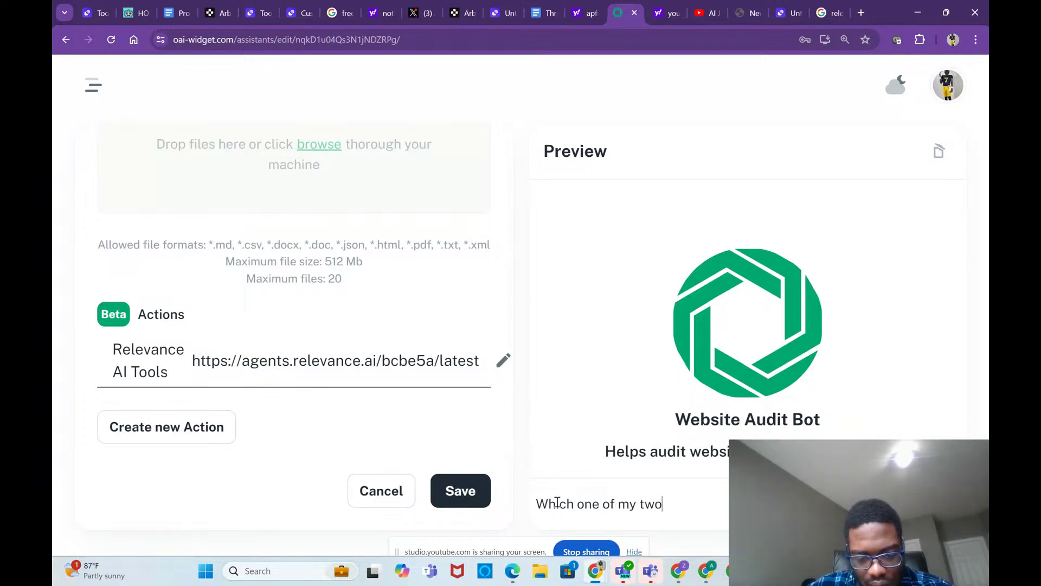
pyautogui.write(' we')
pyautogui.press('BackSpace')
pyautogui.write('webs')
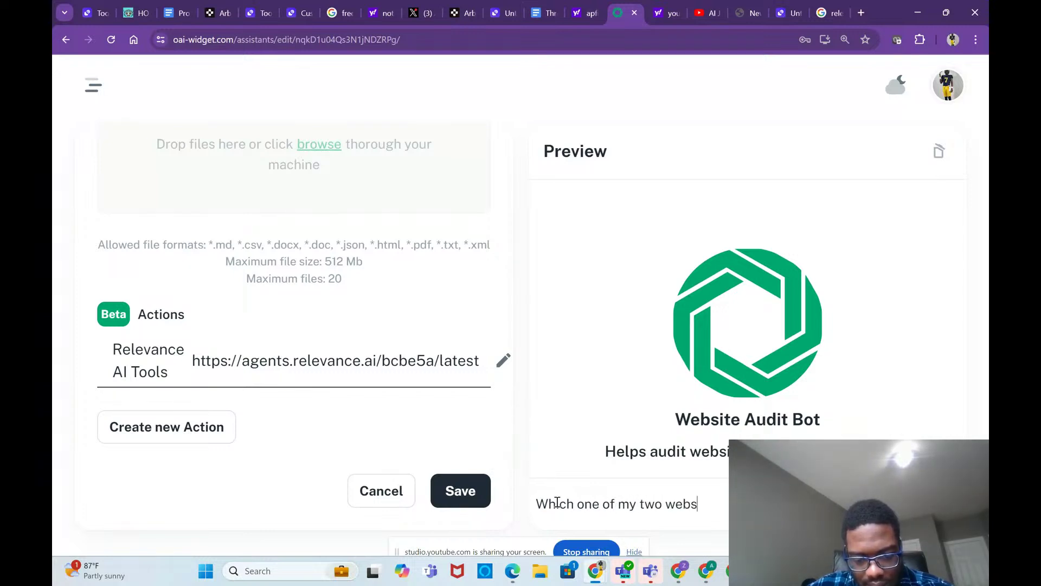
pyautogui.write('ite i')
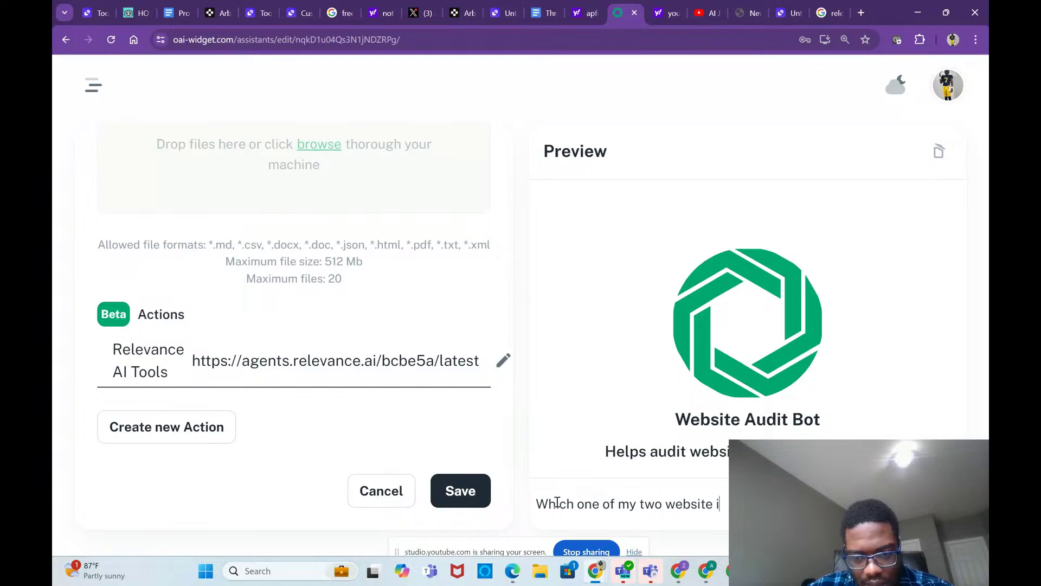
pyautogui.write('s')
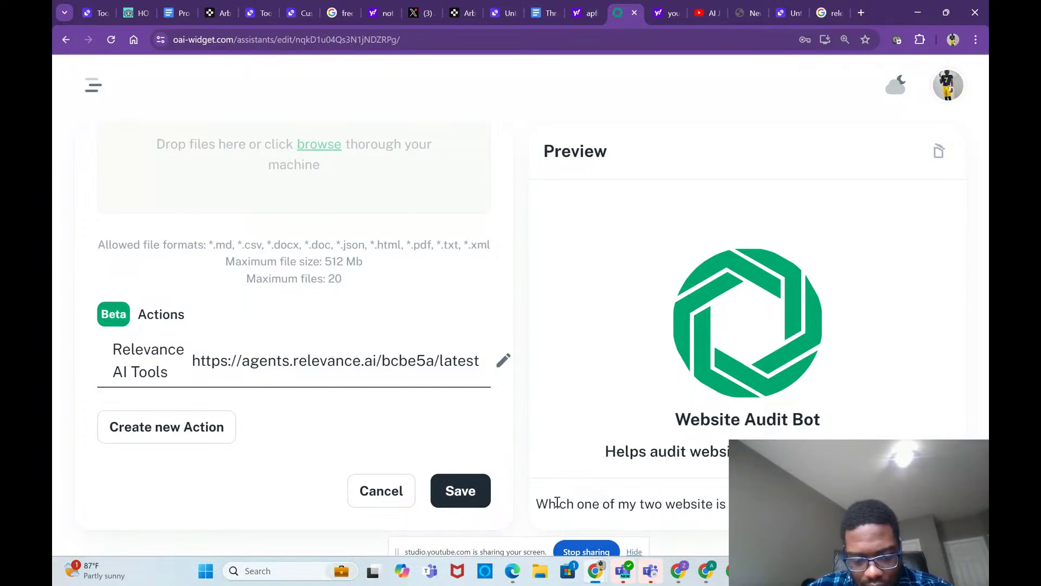
pyautogui.write(' and traffic')
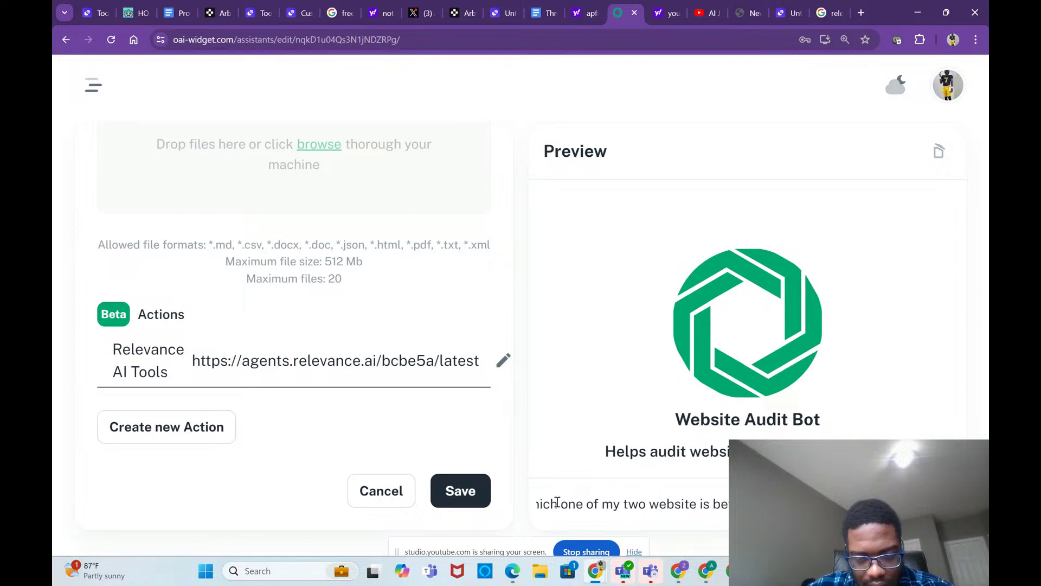
pyautogui.write(' customers')
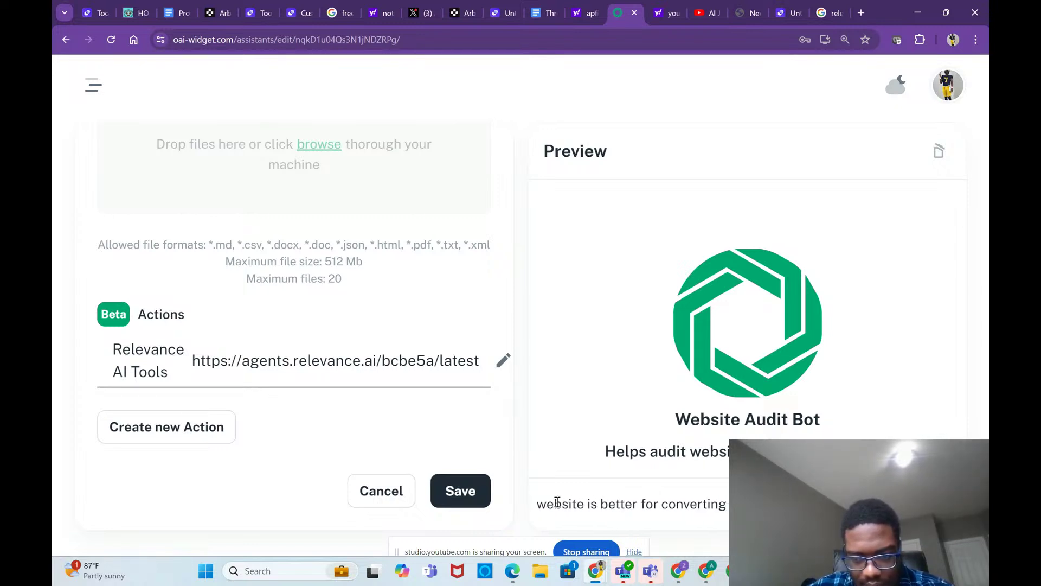
pyautogui.write('better')
pyautogui.press('capslock')
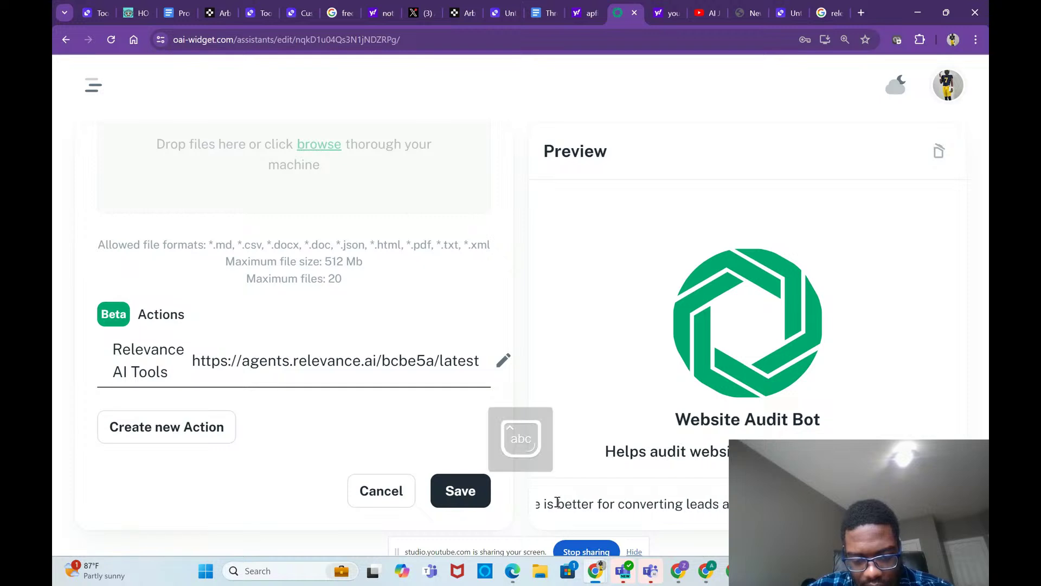
pyautogui.write('explanation')
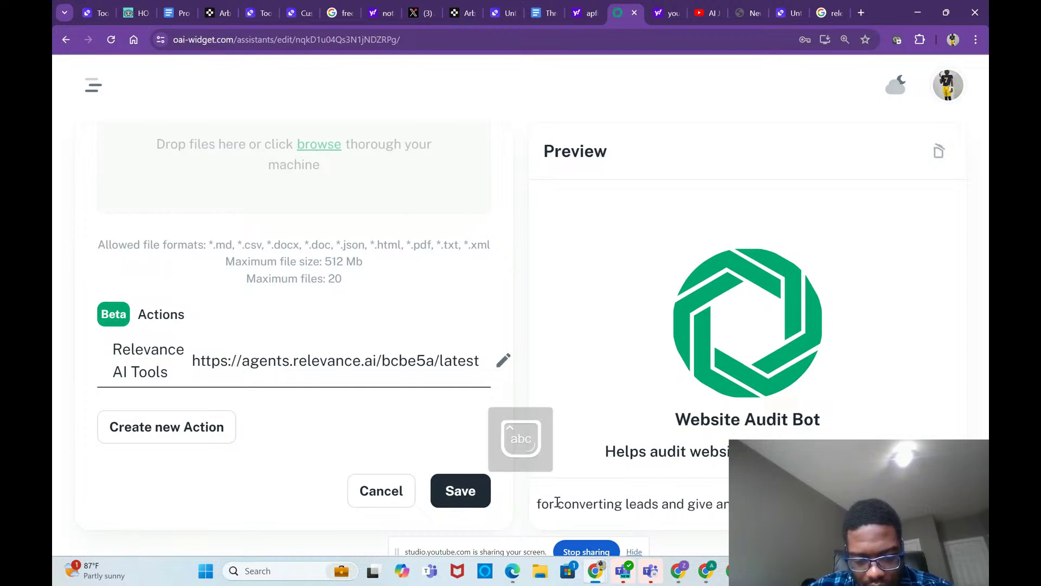
pyautogui.write('improve my')
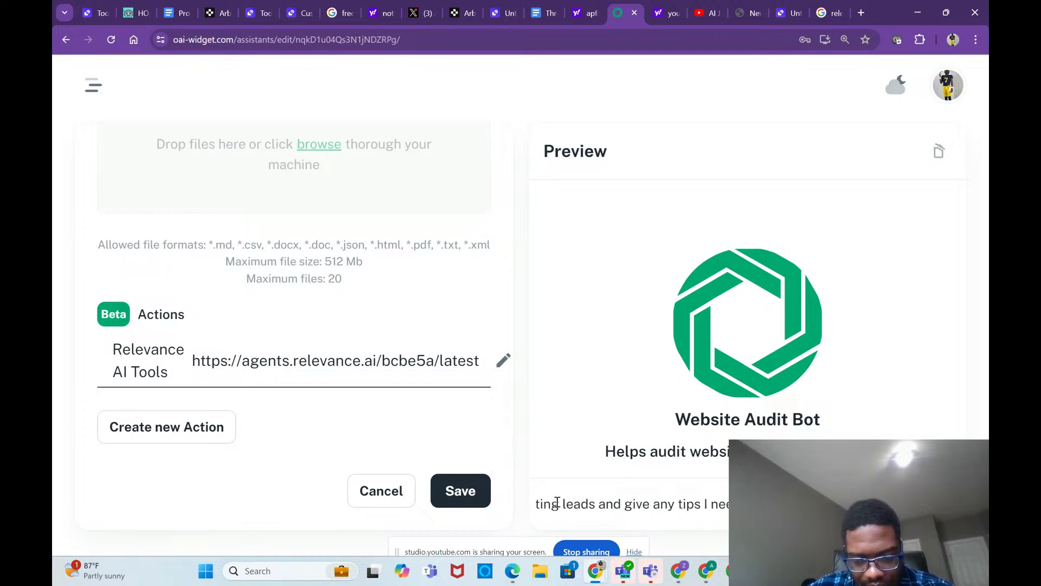
pyautogui.write(' webs')
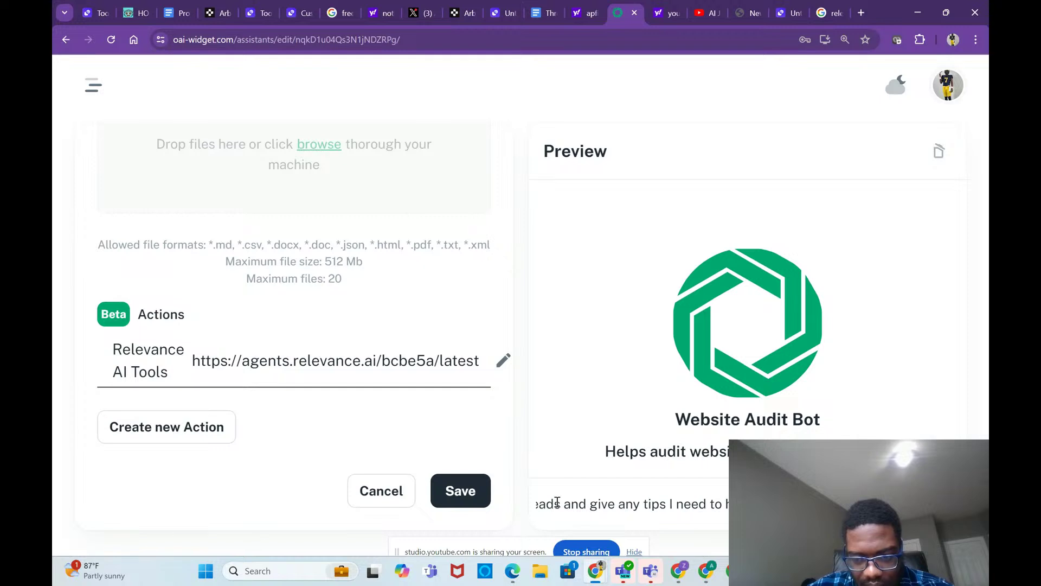
pyautogui.write('i')
pyautogui.press('capslock')
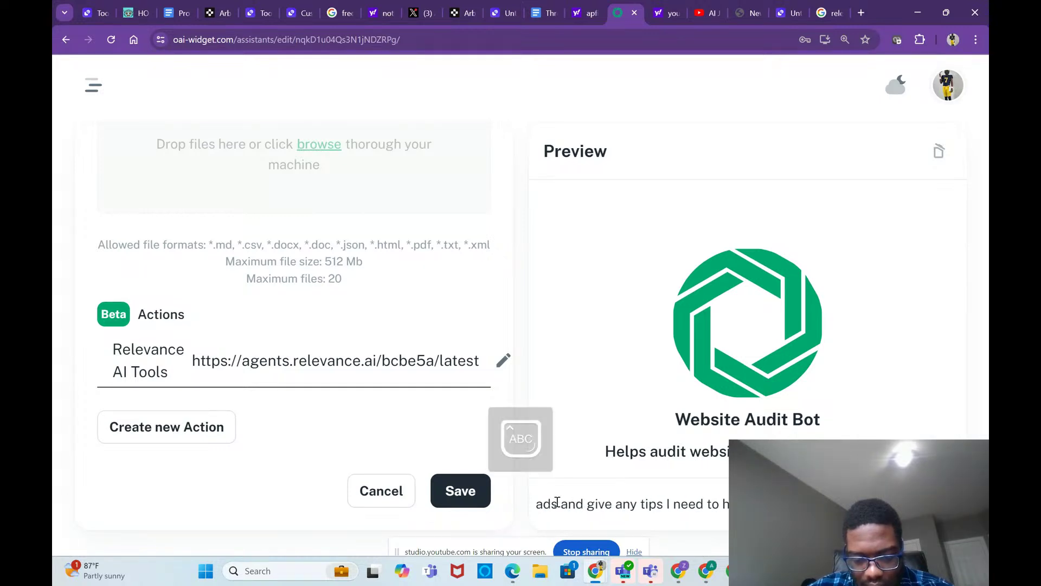
pyautogui.write('te')
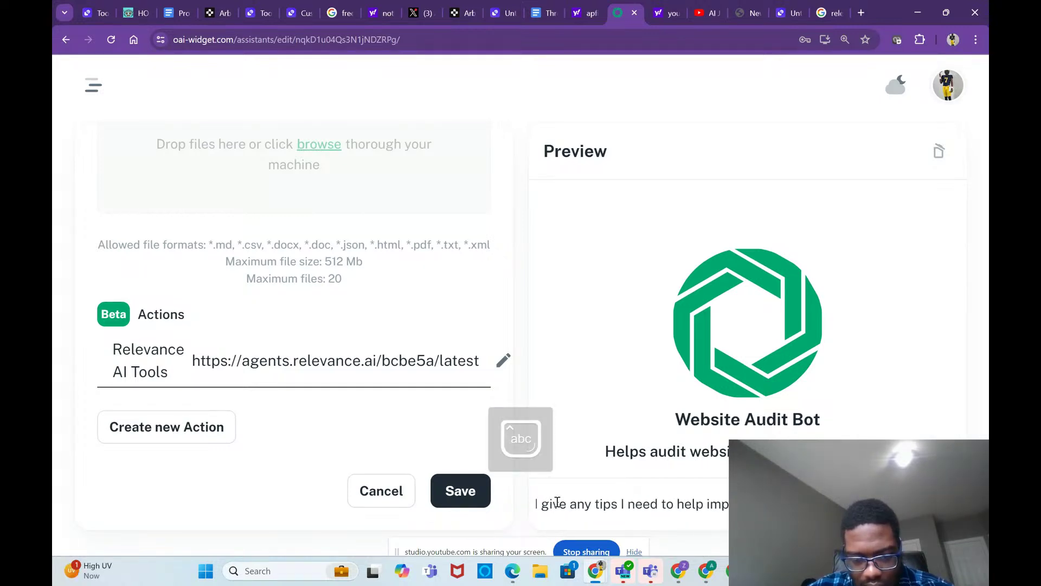
pyautogui.write('e is')
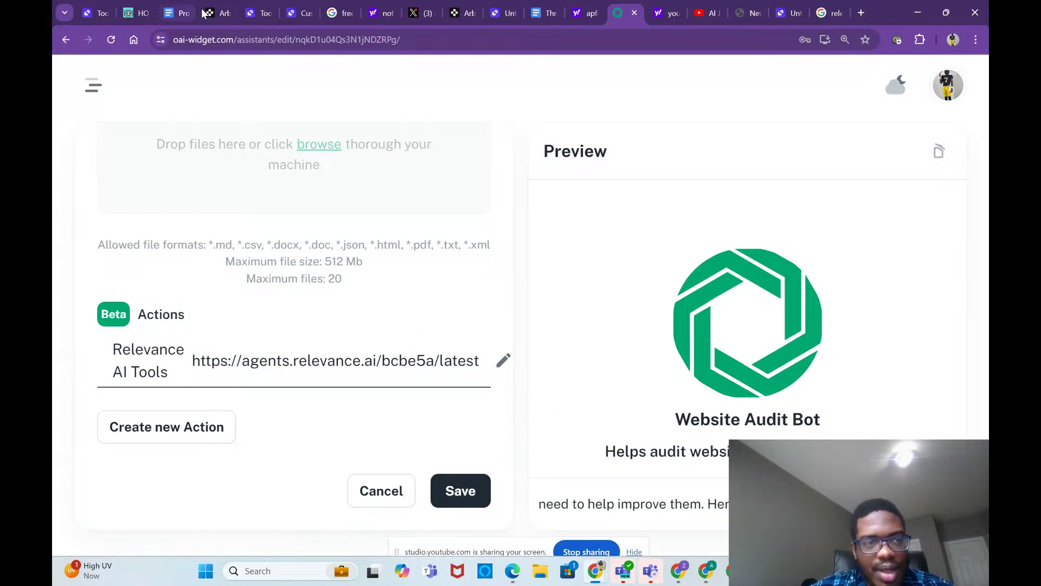
pyautogui.click(220, 15)
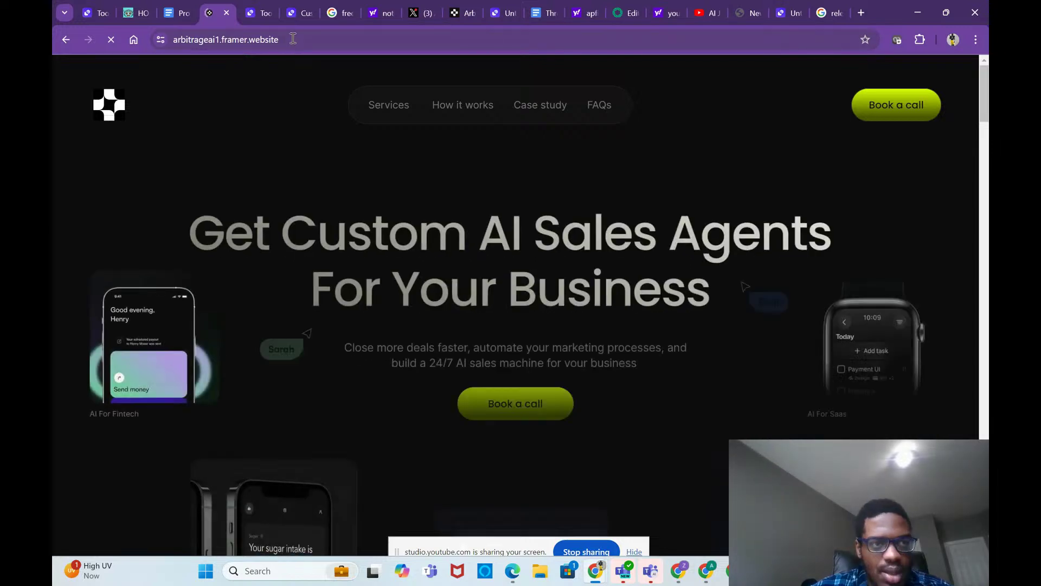
pyautogui.click(293, 39)
pyautogui.scroll(-15, 395, 257)
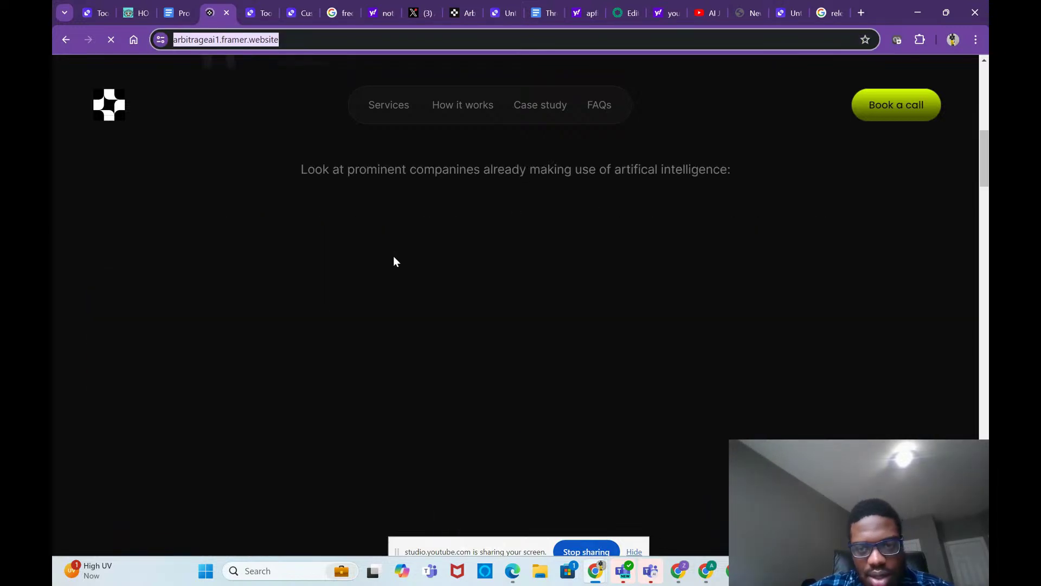
pyautogui.scroll(5, 427, 411)
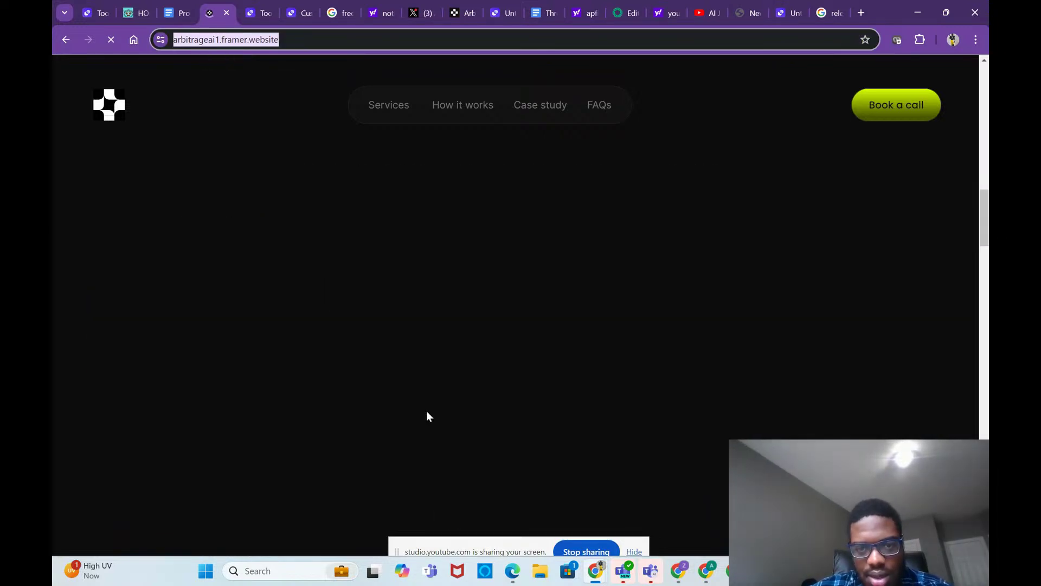
pyautogui.scroll(3, 426, 414)
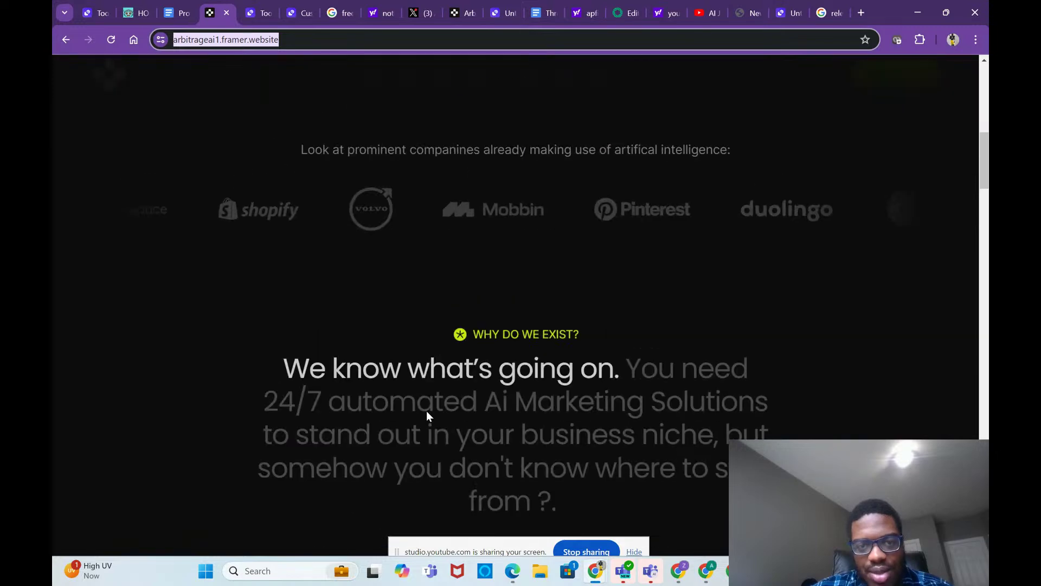
pyautogui.scroll(-20, 426, 415)
pyautogui.scroll(-10, 427, 416)
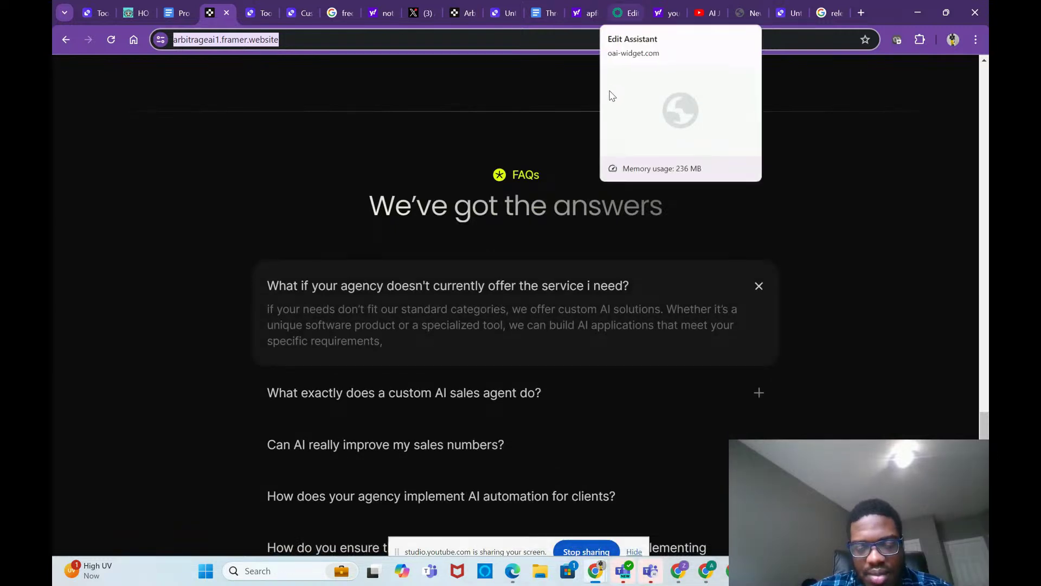
pyautogui.click(621, 14)
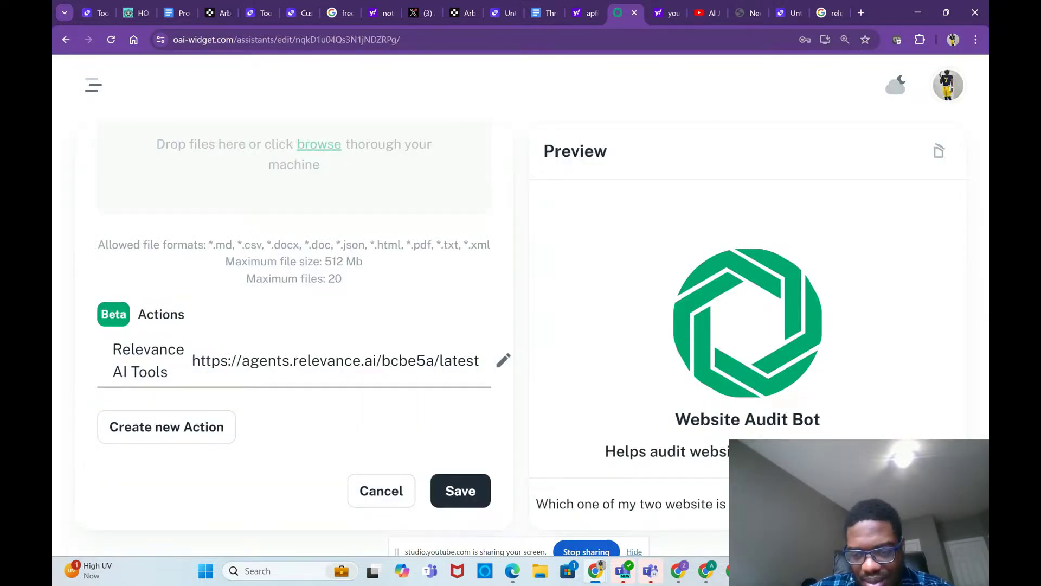
# Step: Place the cursor at the end of the draft message, after 'Here are my websites', for the first site's link
pyautogui.hotkey('ctrl', 'a')
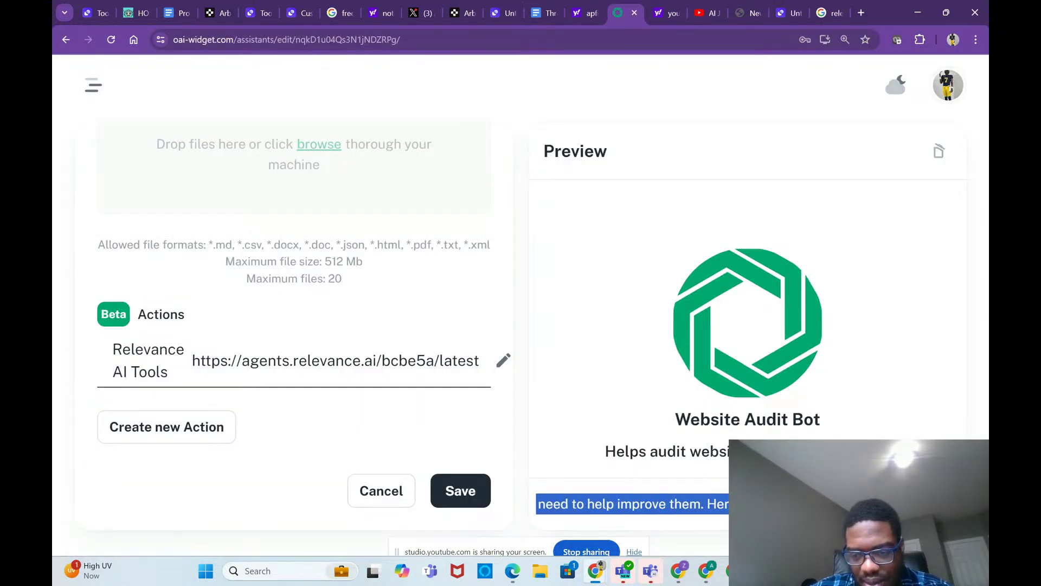
pyautogui.press('End')
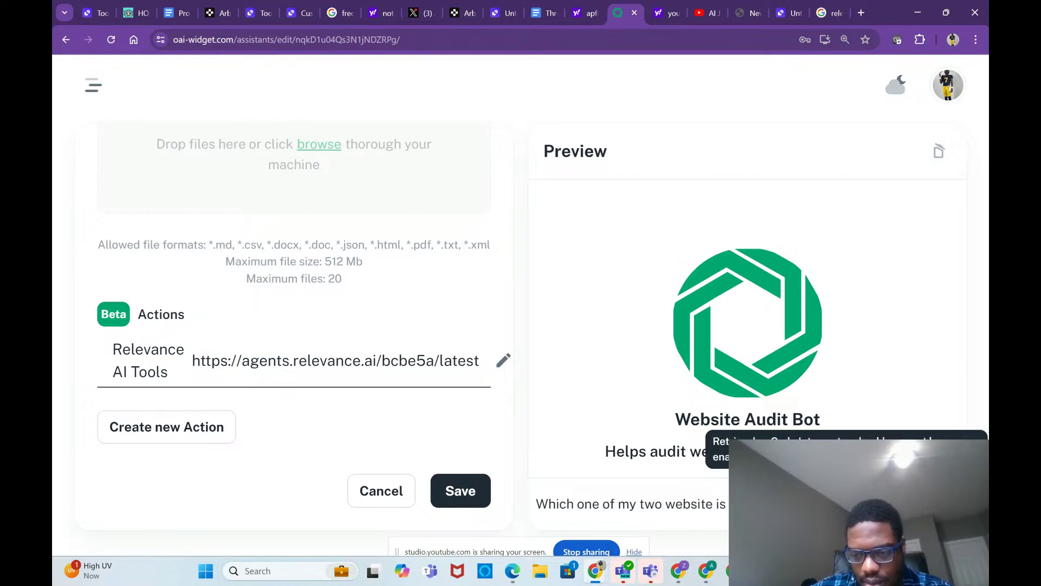
pyautogui.moveTo(814, 504); pyautogui.dragTo(969, 505)
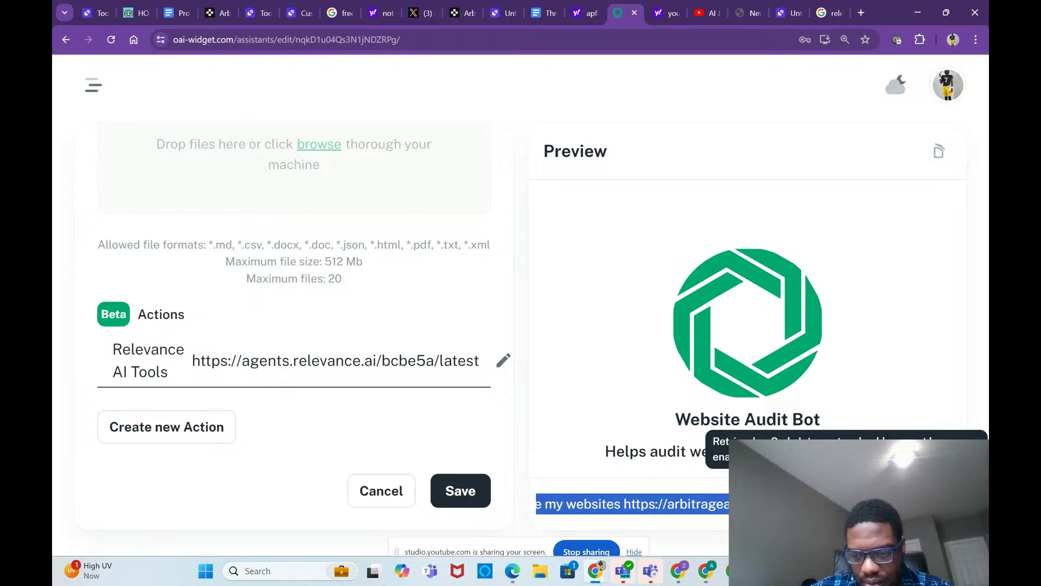
pyautogui.press('Home')
pyautogui.moveTo(814, 504); pyautogui.dragTo(968, 504)
pyautogui.click(922, 504)
pyautogui.press('Right')
pyautogui.press('Right')
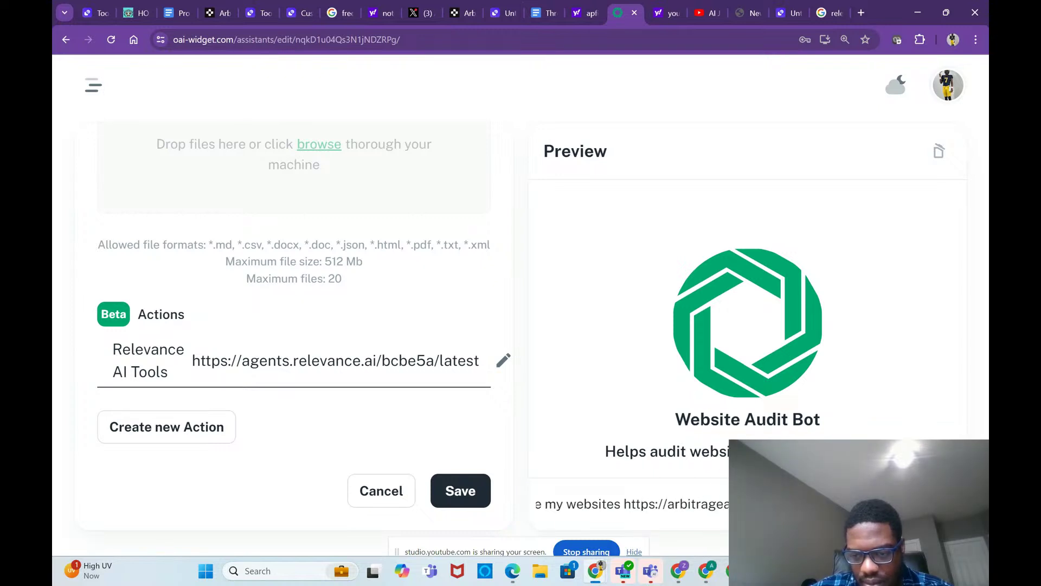
pyautogui.press('Right')
pyautogui.press('Right')
pyautogui.press('Right')
pyautogui.press('Right')
pyautogui.press('Right')
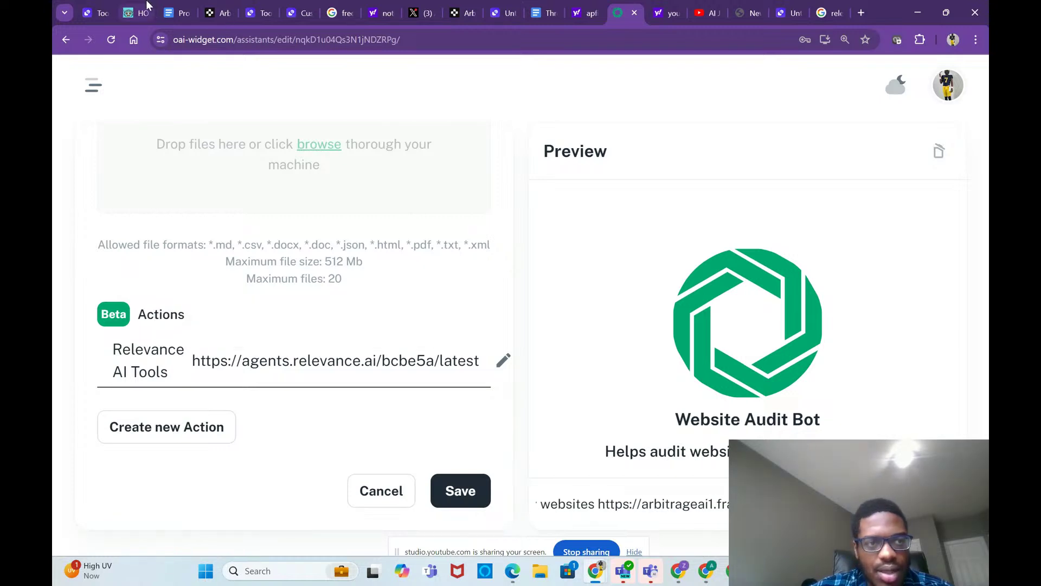
pyautogui.click(145, 7)
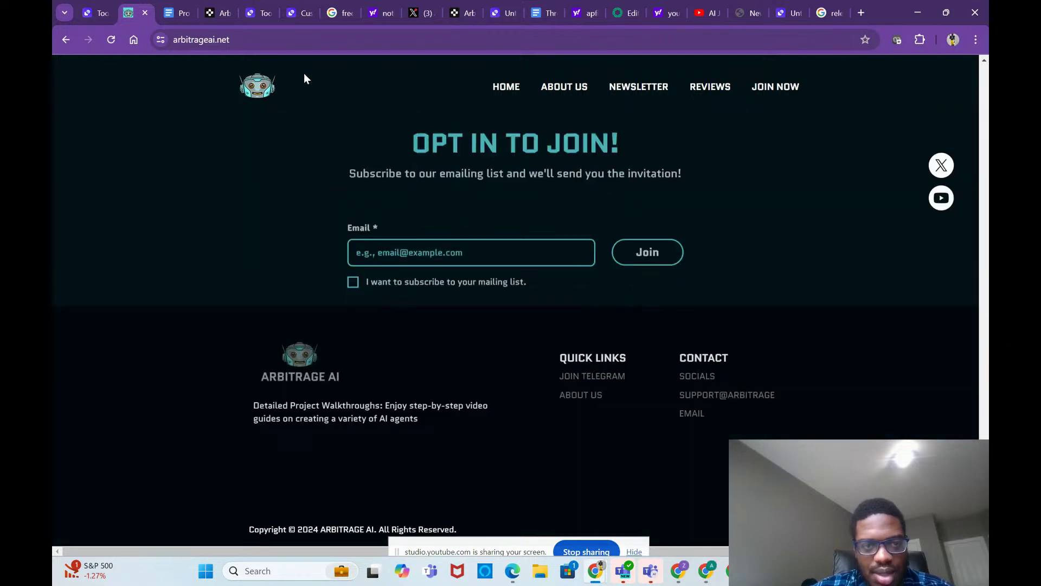
pyautogui.click(272, 39)
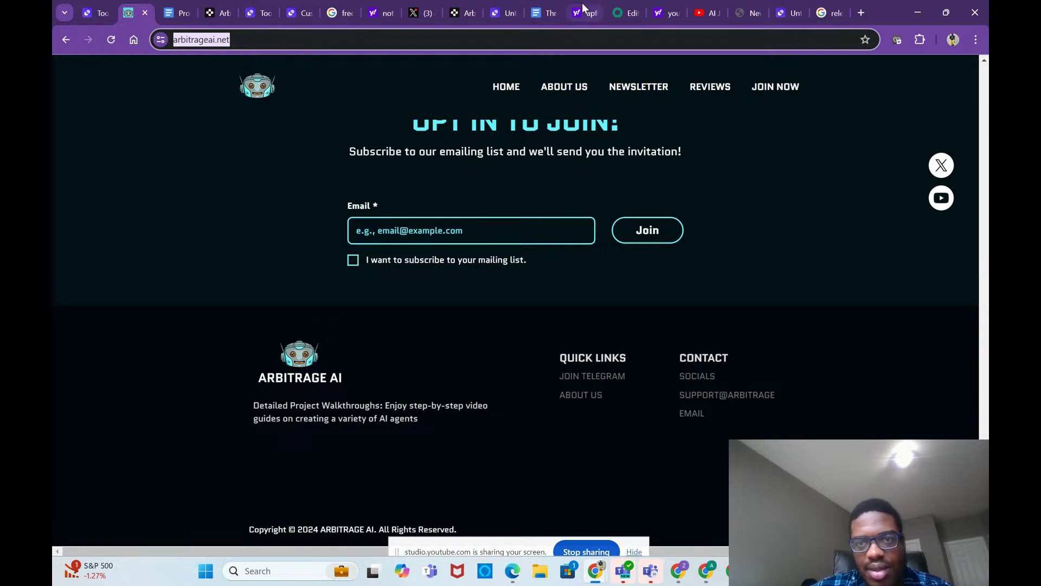
pyautogui.click(622, 11)
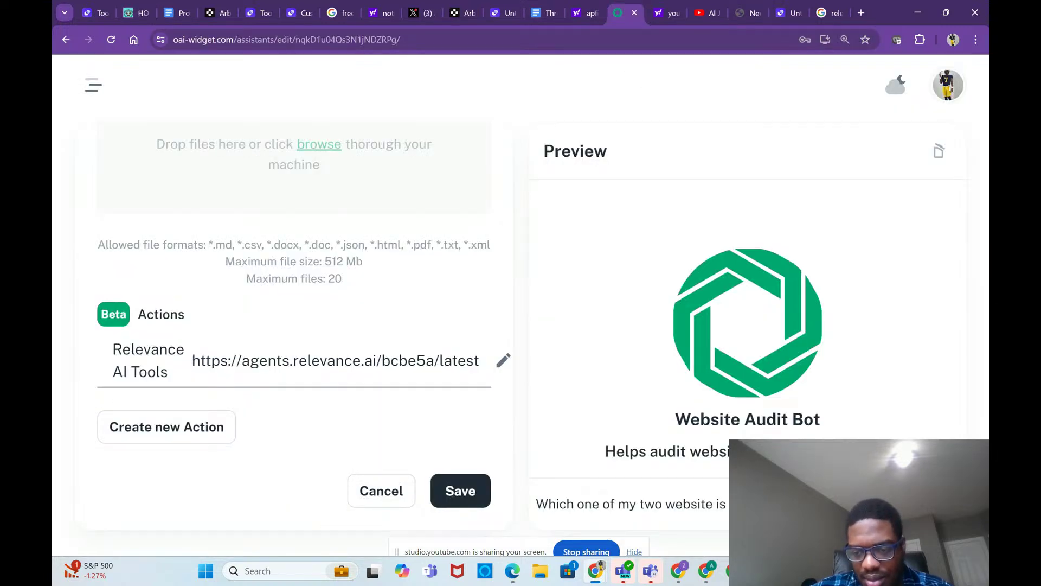
pyautogui.moveTo(737, 504); pyautogui.dragTo(894, 505)
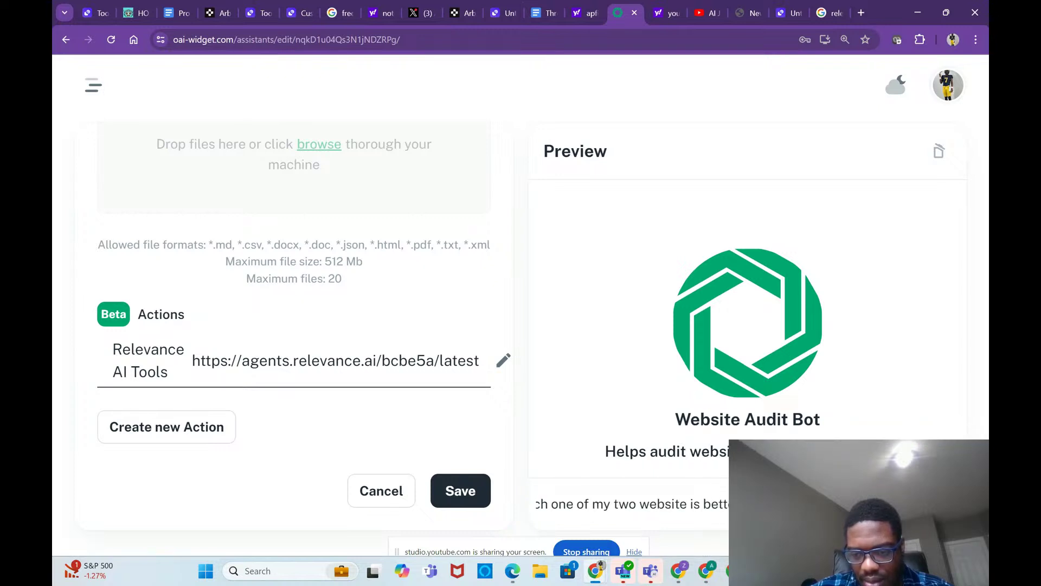
pyautogui.moveTo(760, 504); pyautogui.dragTo(759, 504)
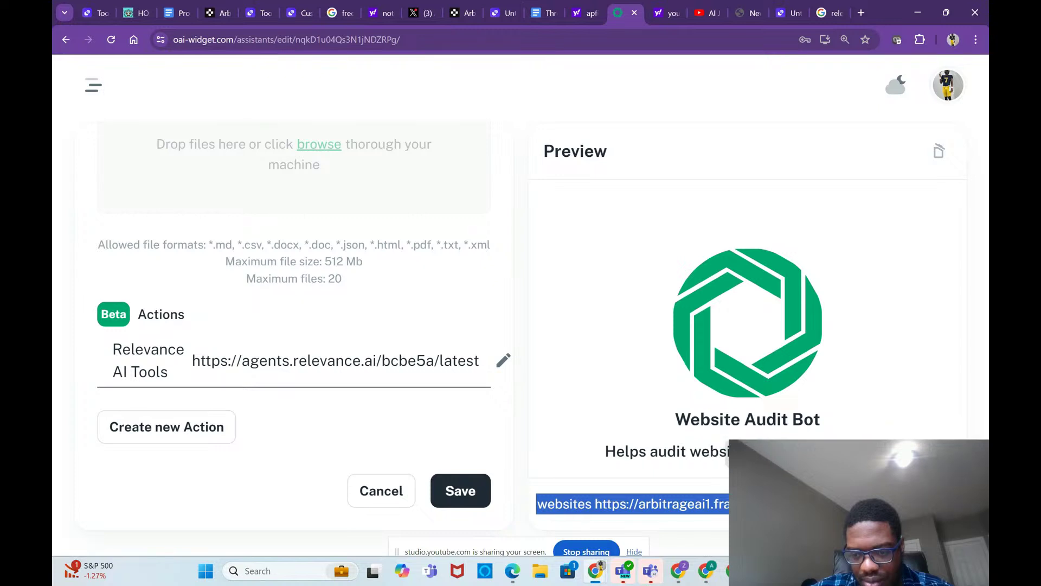
pyautogui.press('Right')
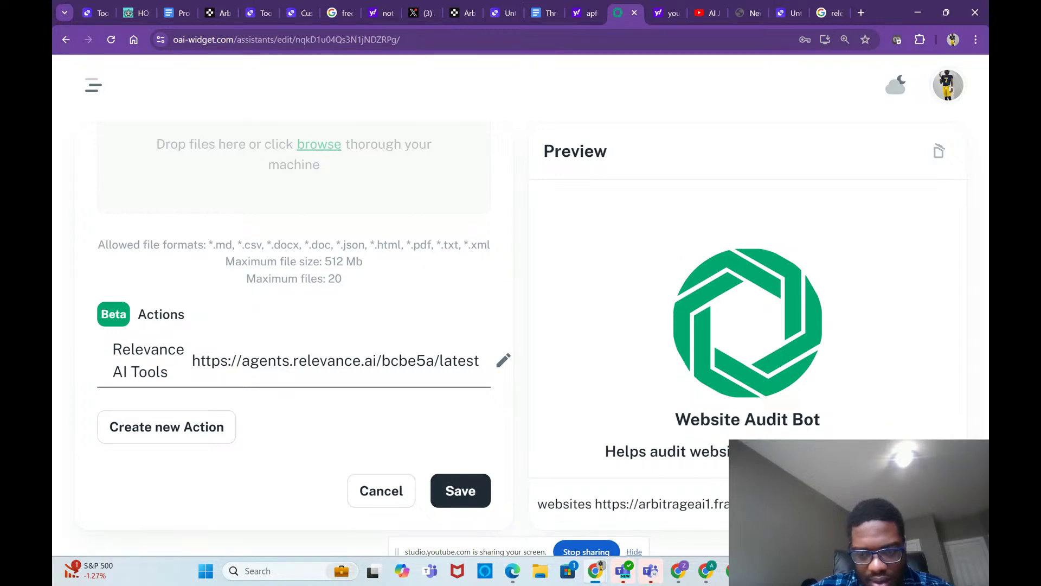
pyautogui.press('End')
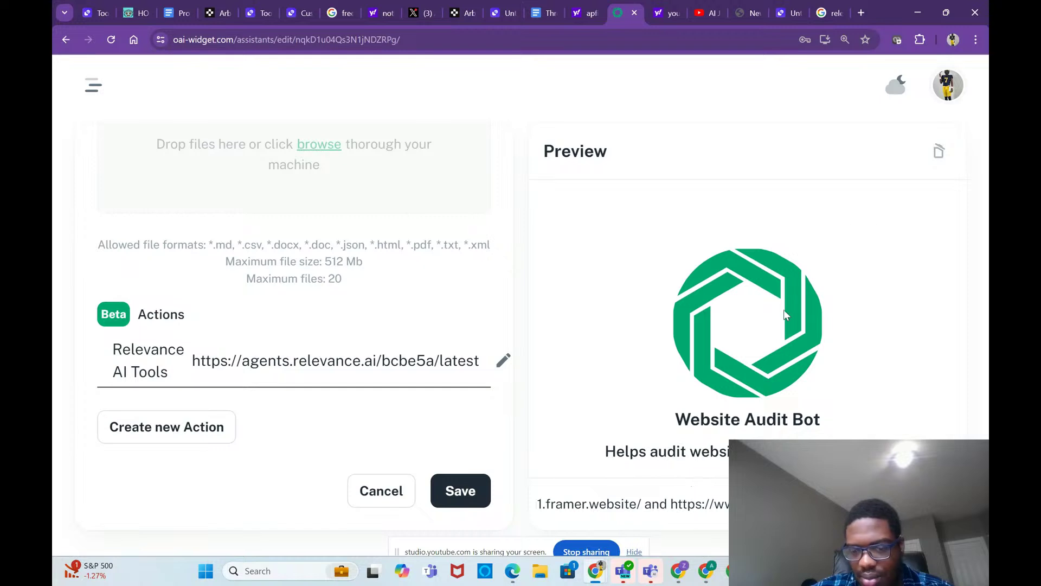
pyautogui.moveTo(529, 543); pyautogui.dragTo(508, 392)
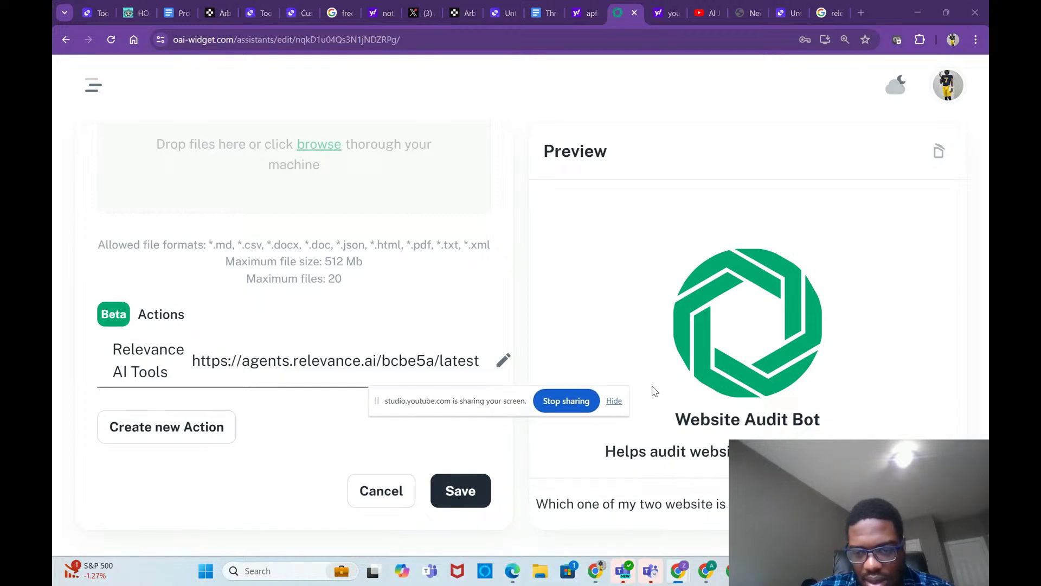
pyautogui.click(651, 323)
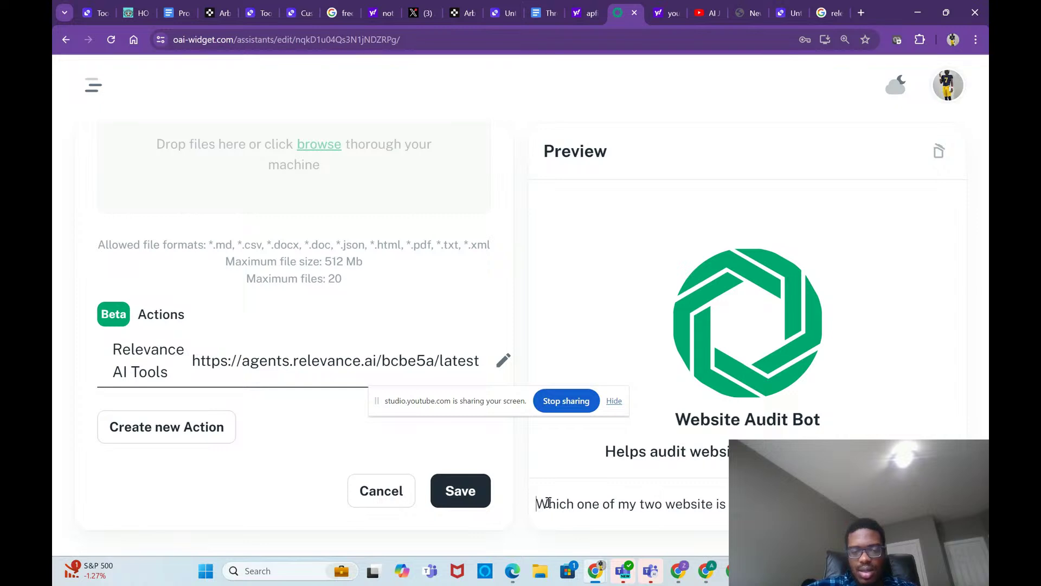
pyautogui.moveTo(537, 505); pyautogui.dragTo(759, 506)
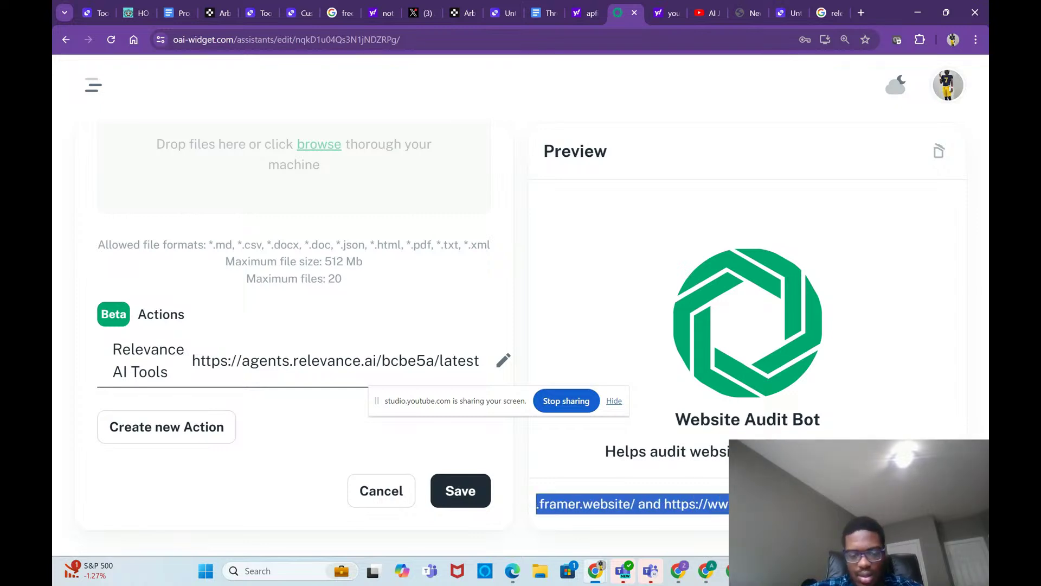
pyautogui.click(975, 39)
pyautogui.press('Escape')
pyautogui.press('Return')
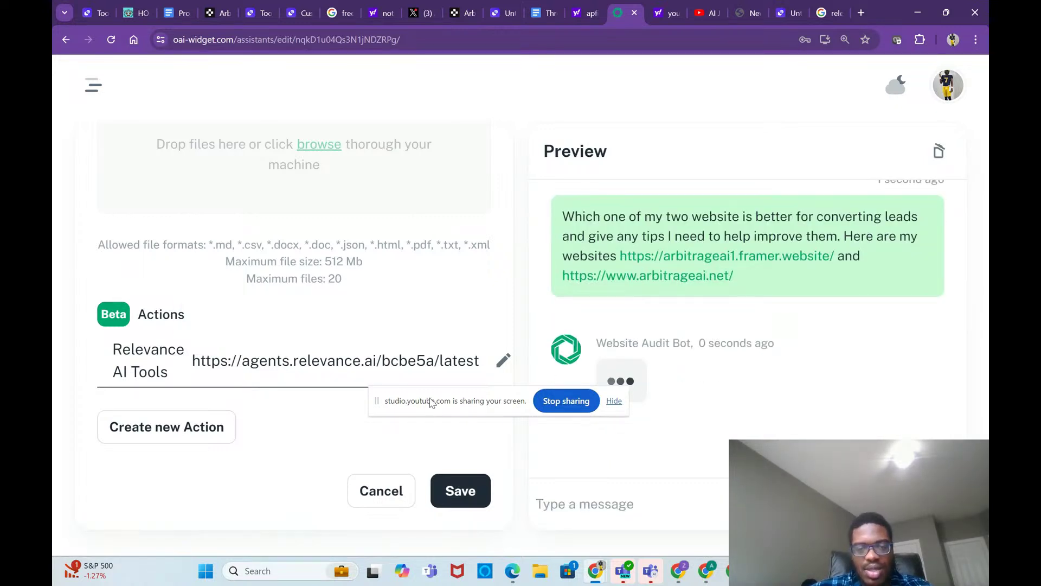
pyautogui.moveTo(430, 402); pyautogui.dragTo(225, 295)
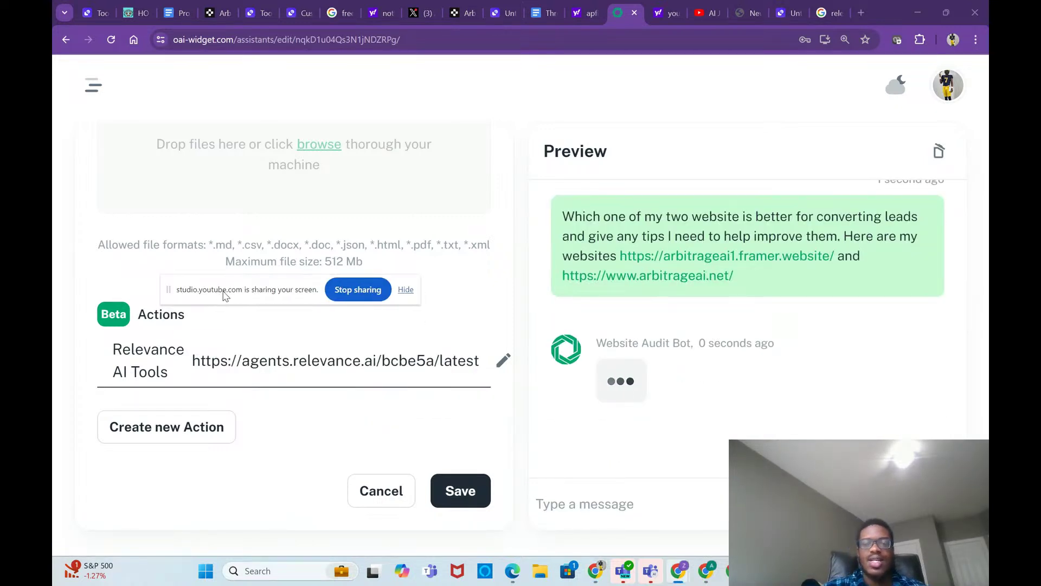
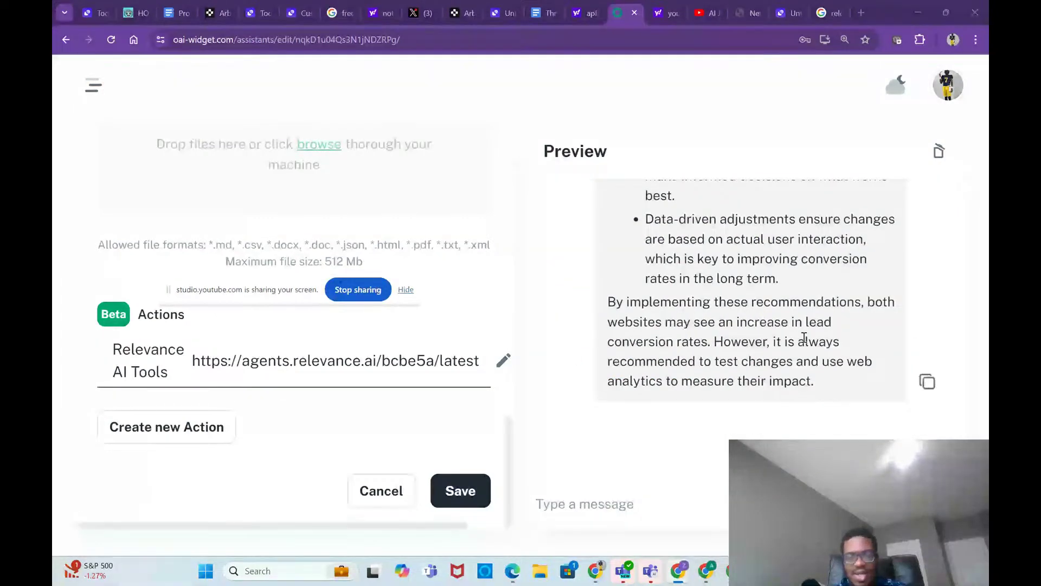
# Step: Scroll up and down through the Website Audit Bot's settings form to review it
pyautogui.scroll(10, 804, 337)
pyautogui.scroll(15, 805, 337)
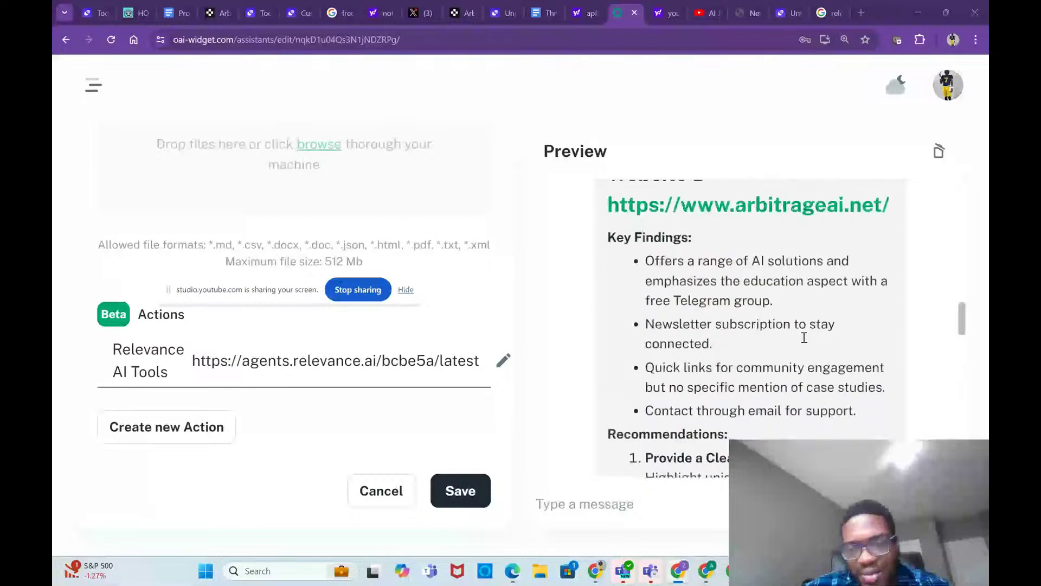
pyautogui.scroll(5, 804, 337)
pyautogui.scroll(-4, 804, 338)
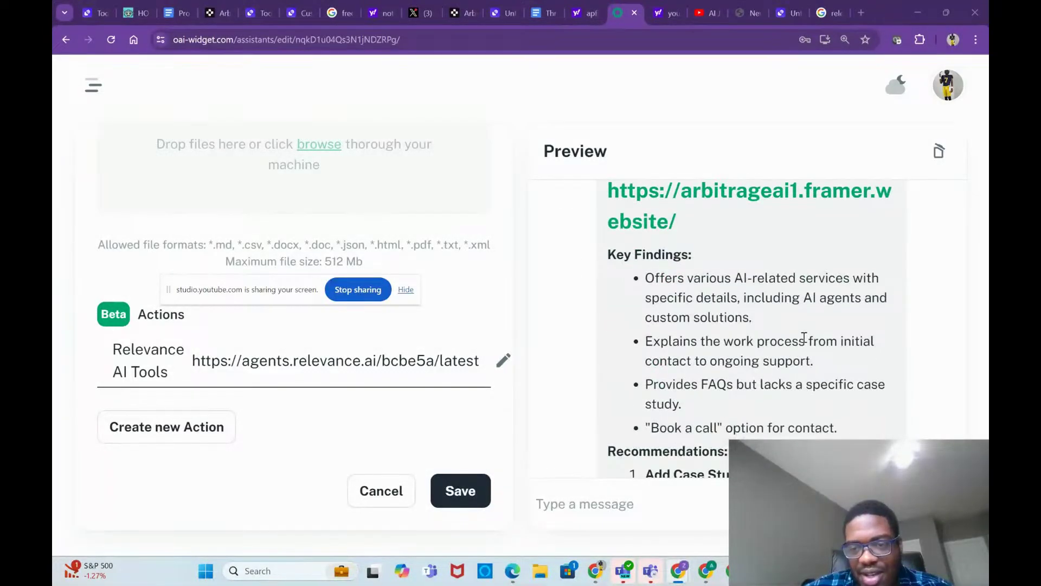
pyautogui.scroll(-1, 805, 338)
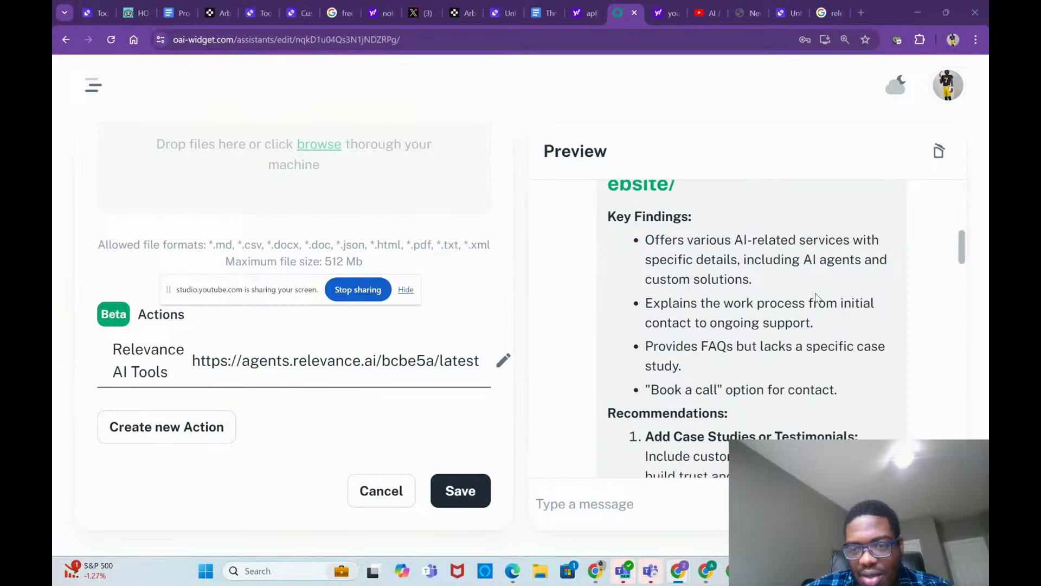
pyautogui.scroll(-1, 827, 296)
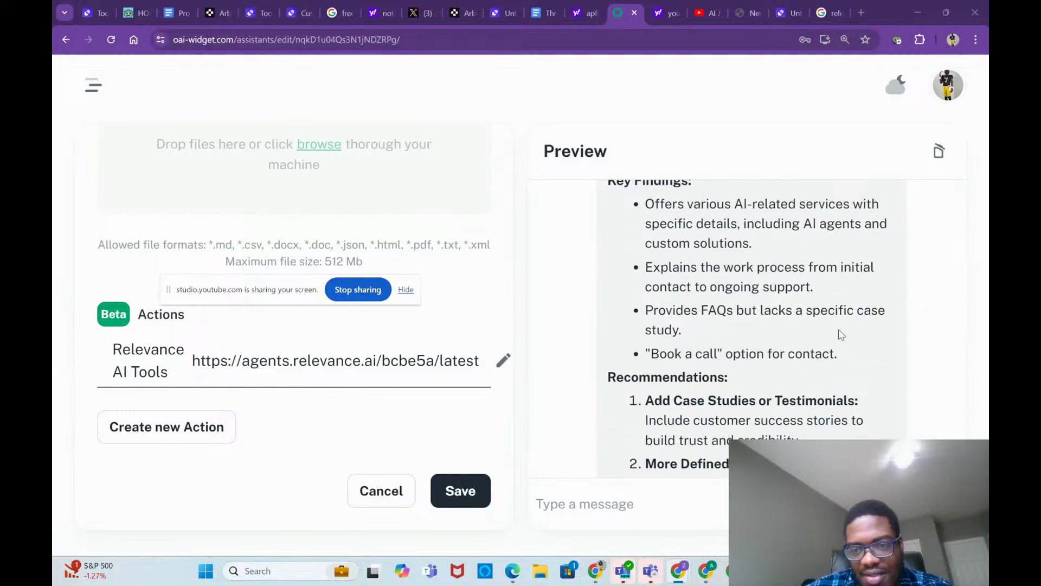
pyautogui.scroll(-1, 841, 332)
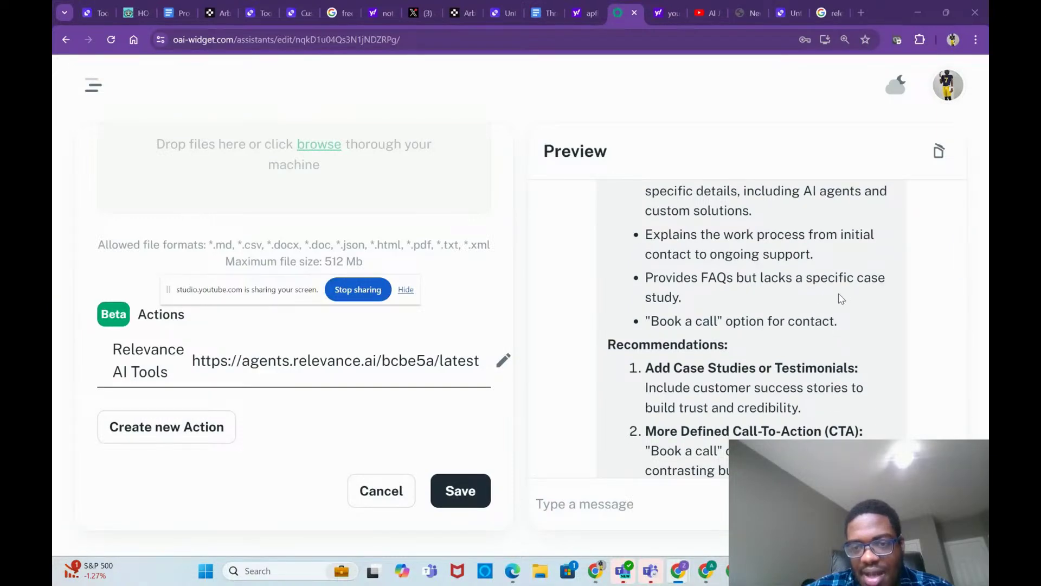
pyautogui.scroll(-3, 771, 324)
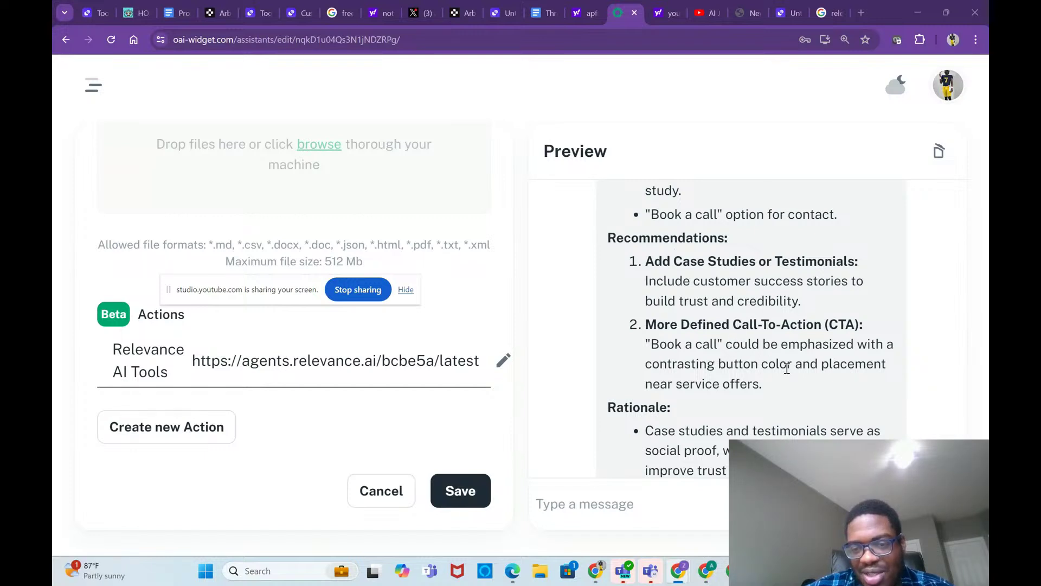
pyautogui.scroll(-1, 787, 365)
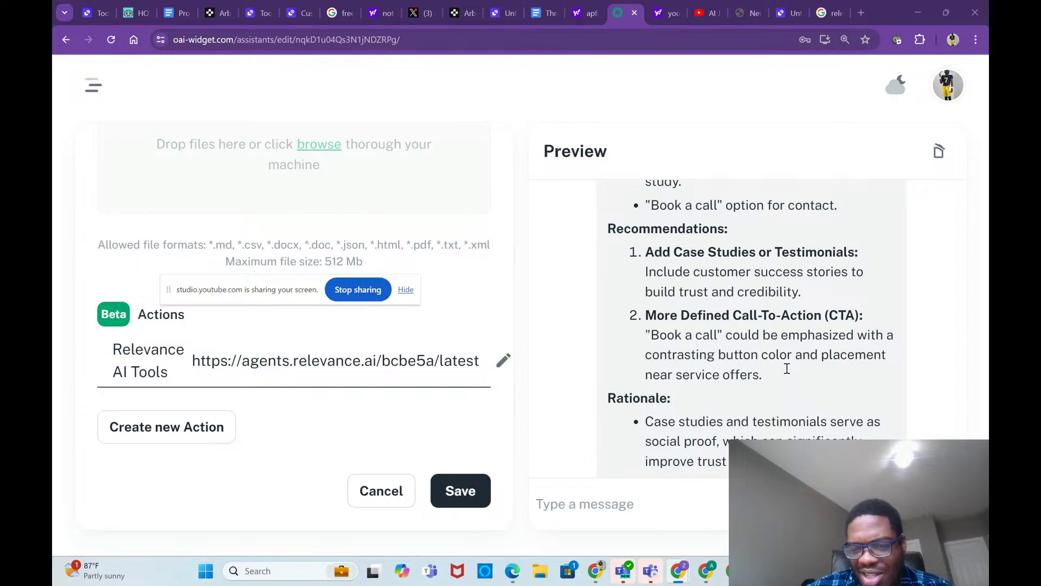
pyautogui.scroll(-1, 787, 368)
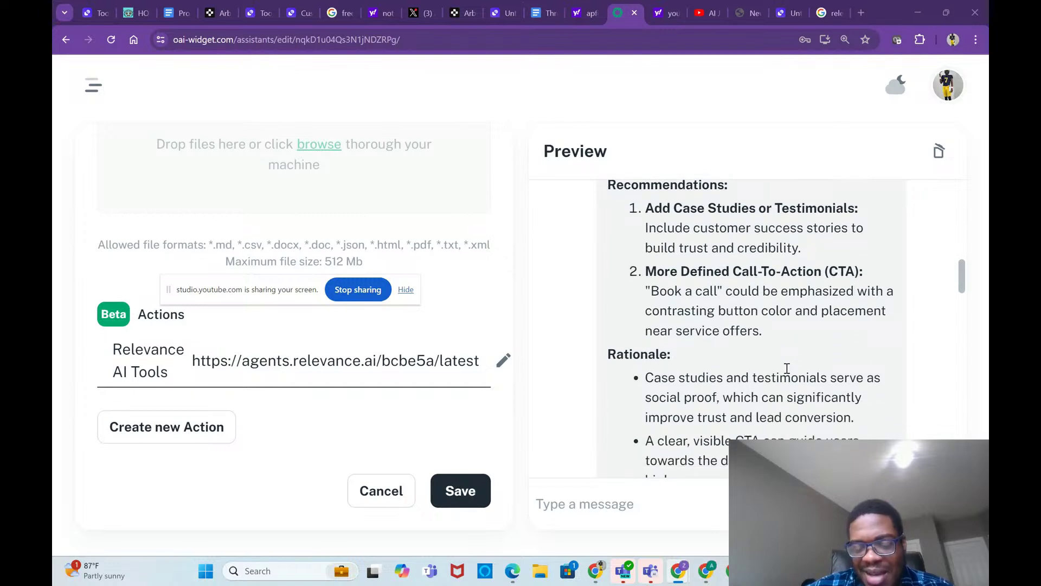
pyautogui.scroll(-1, 787, 369)
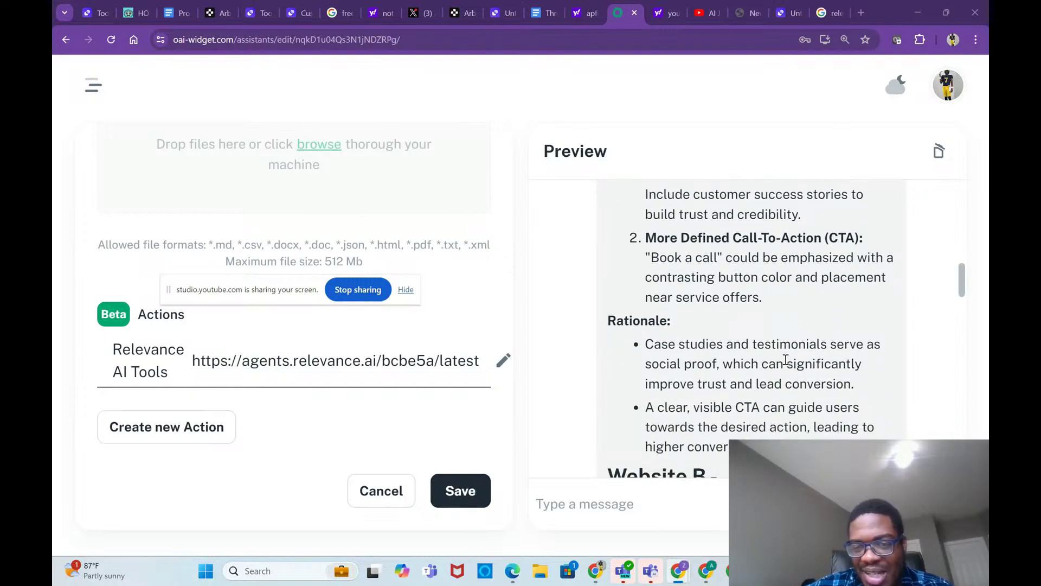
pyautogui.scroll(-1, 781, 304)
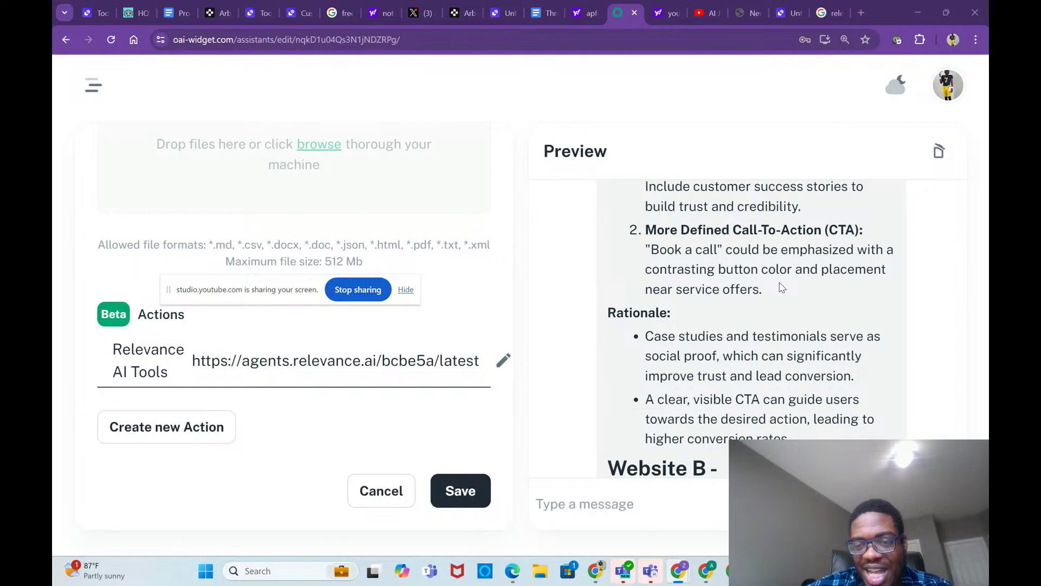
pyautogui.scroll(-1, 798, 319)
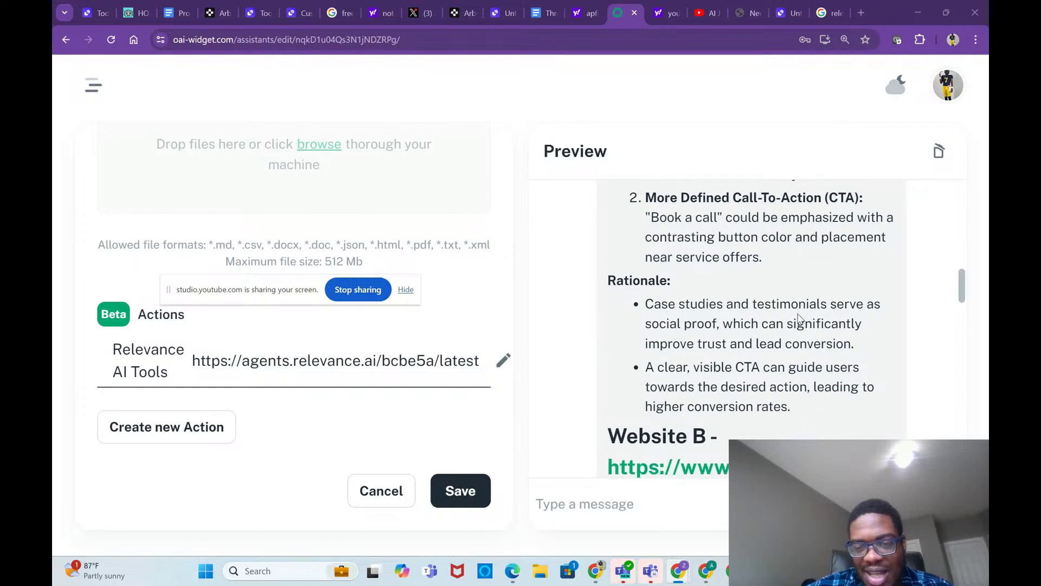
pyautogui.scroll(-1, 798, 319)
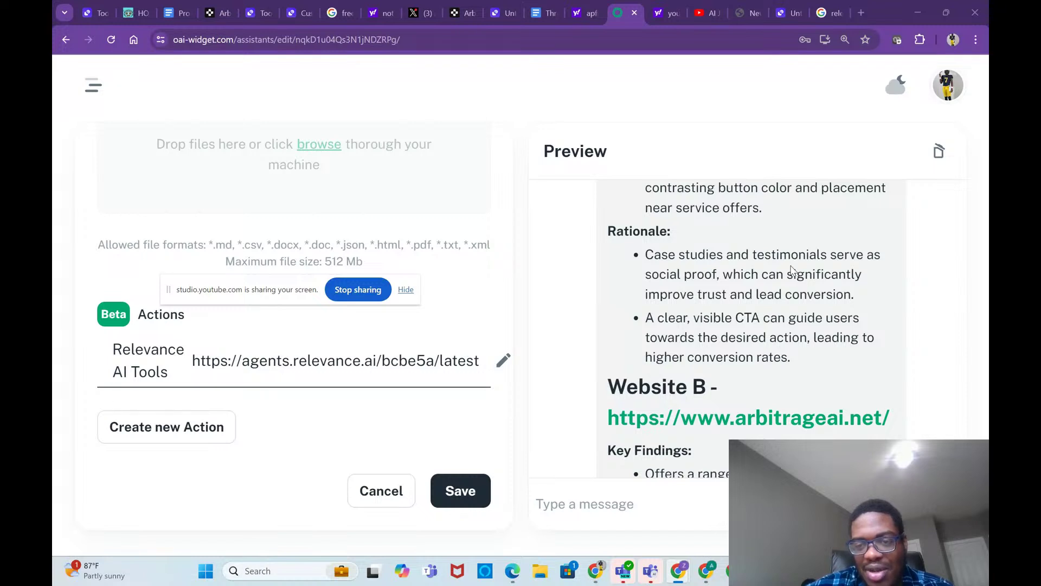
pyautogui.scroll(1, 792, 269)
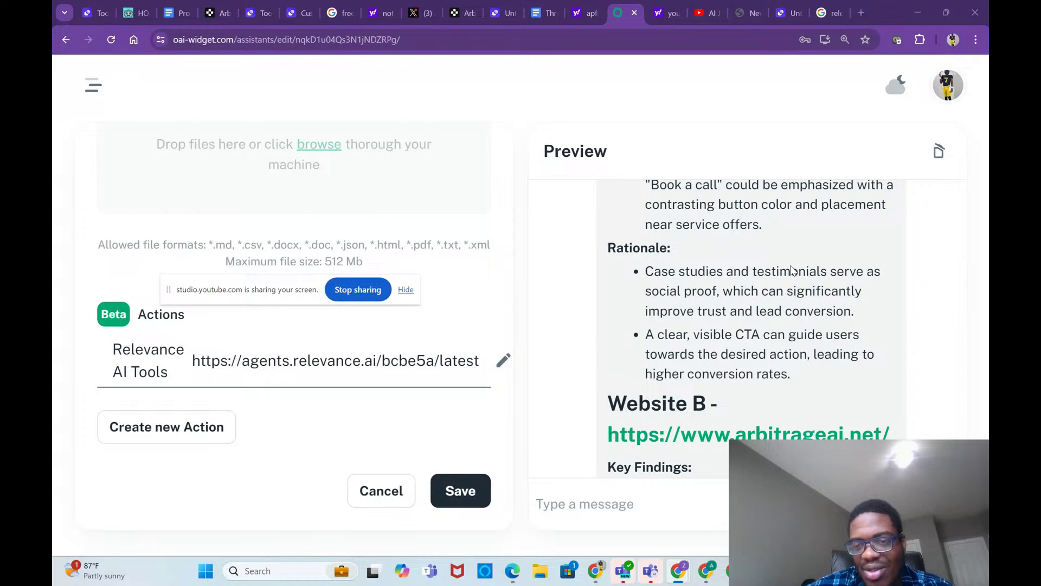
pyautogui.scroll(-1, 792, 269)
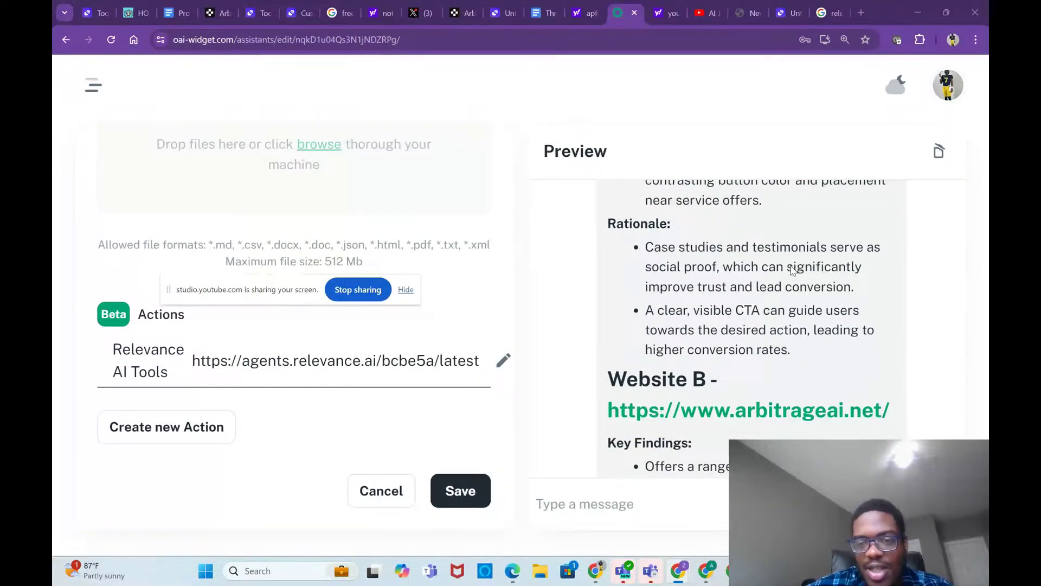
pyautogui.scroll(-1, 792, 270)
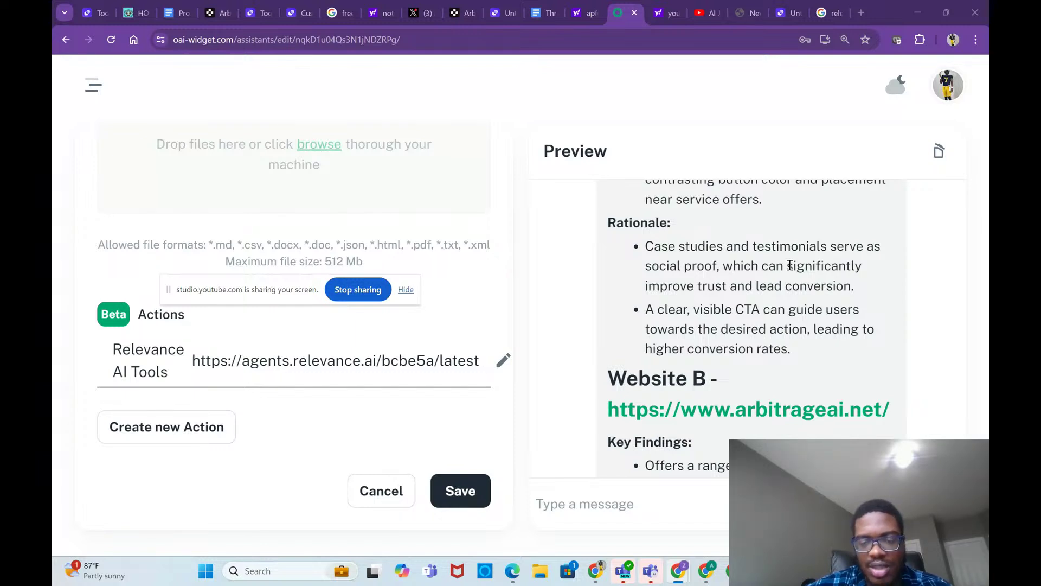
pyautogui.scroll(-3, 793, 320)
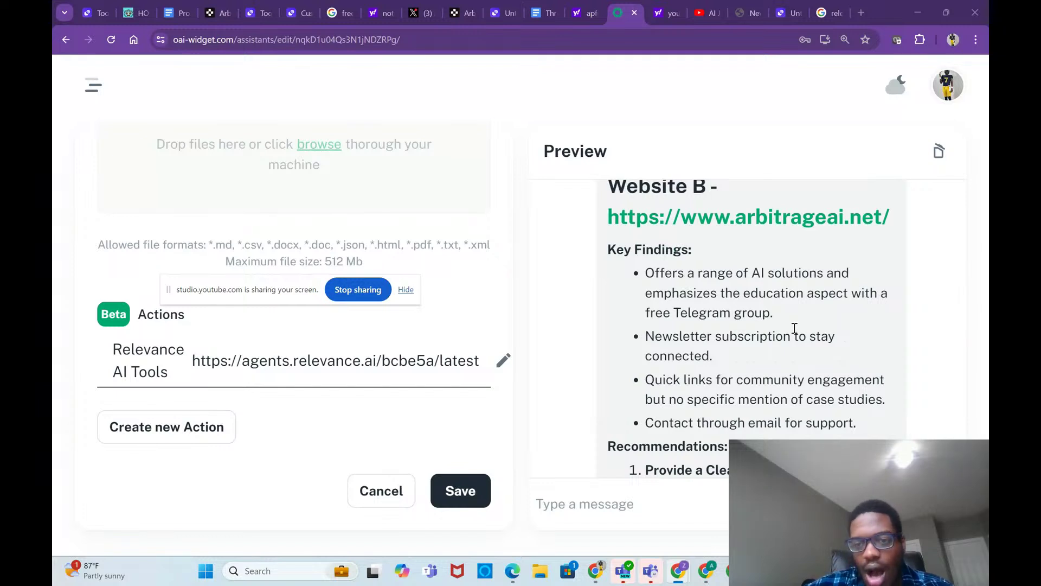
pyautogui.scroll(-1, 794, 328)
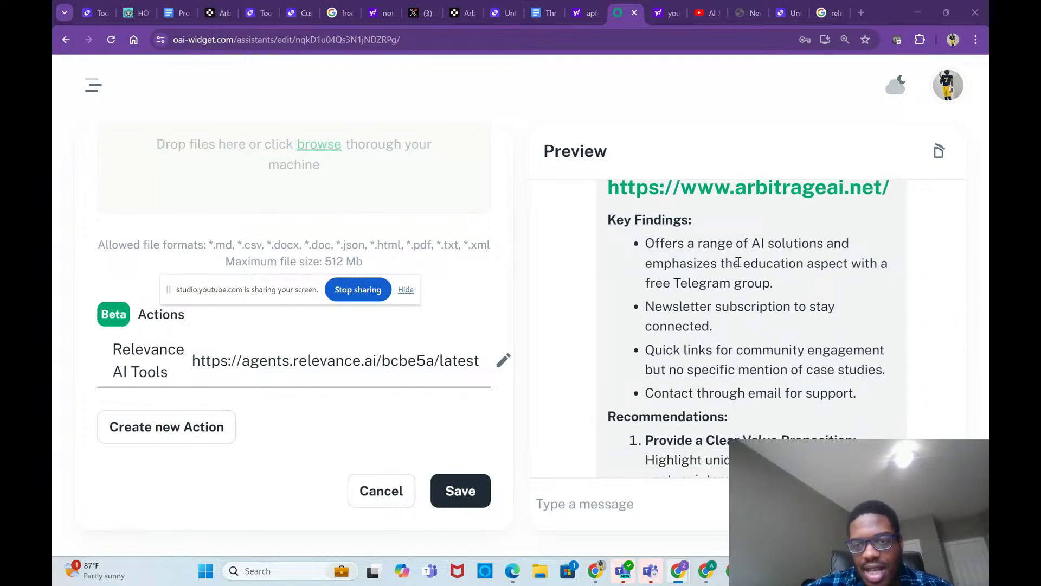
pyautogui.scroll(-1, 754, 308)
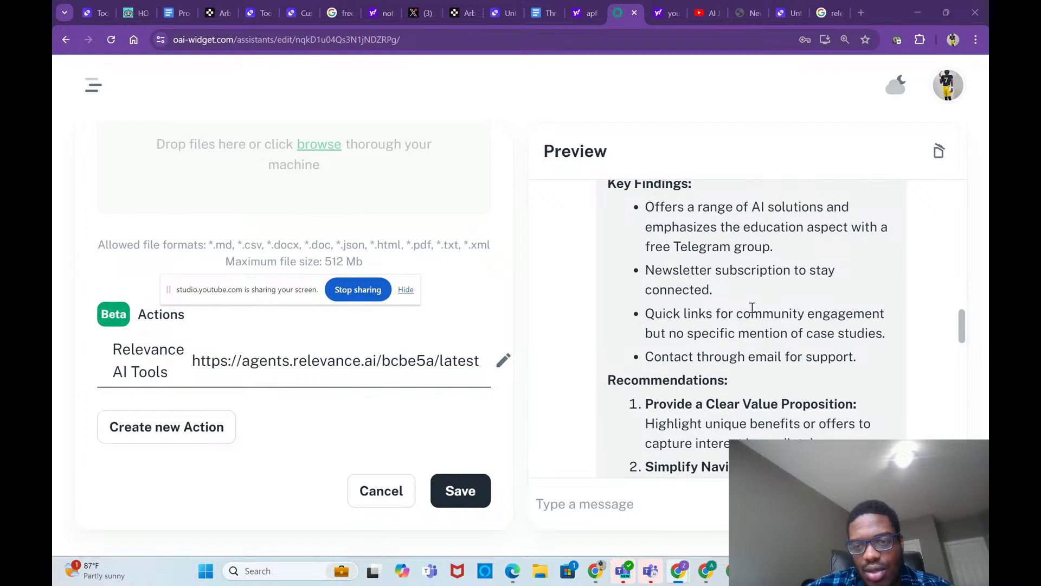
pyautogui.scroll(-2, 787, 303)
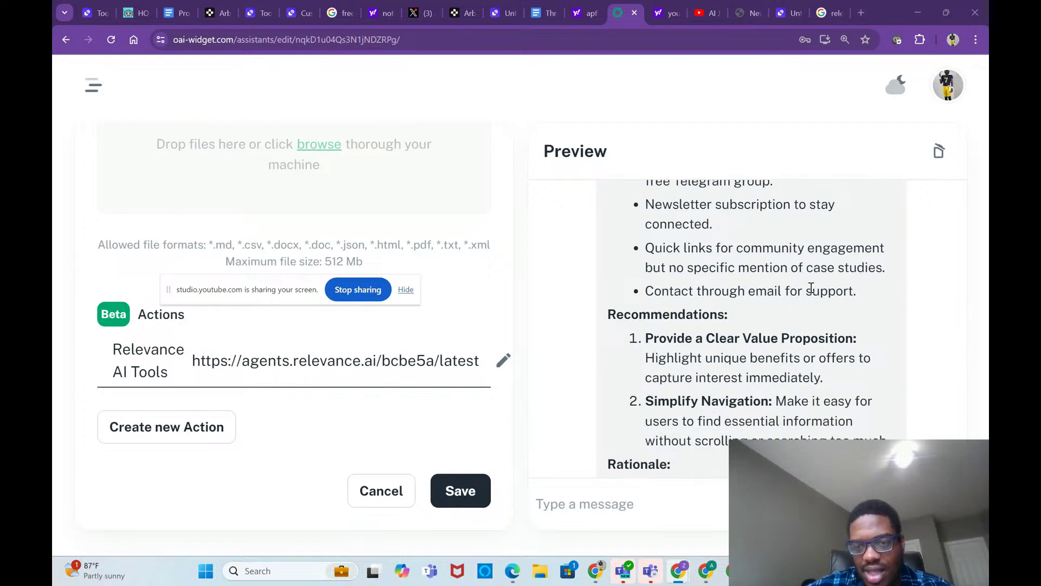
pyautogui.scroll(-2, 781, 285)
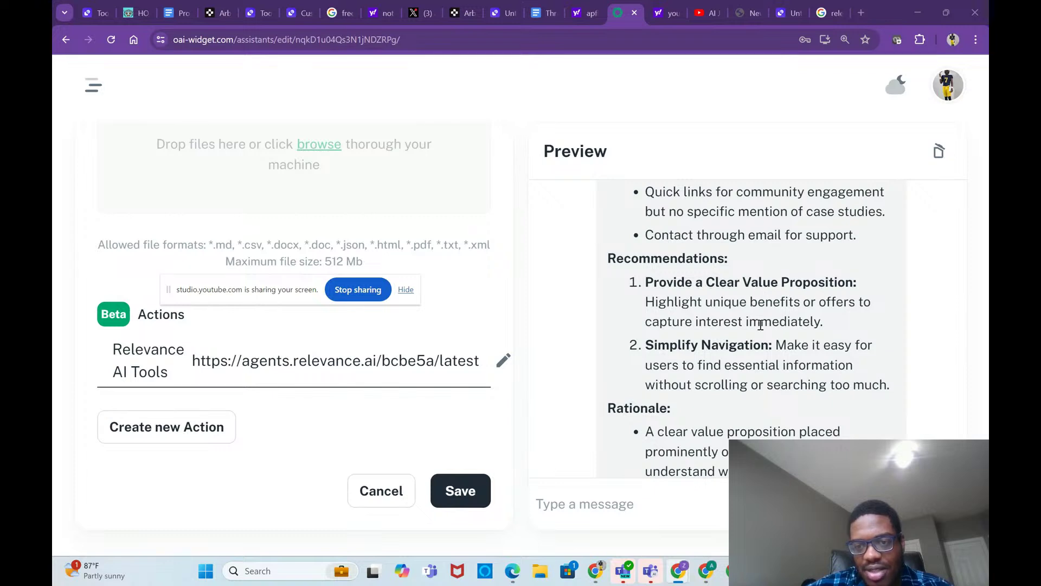
pyautogui.scroll(-1, 784, 320)
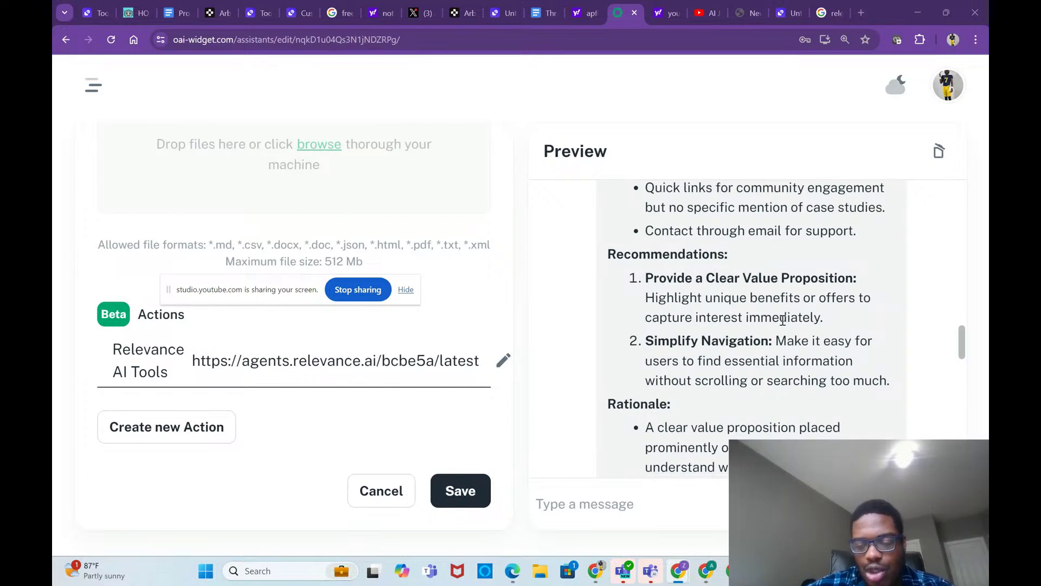
pyautogui.scroll(-2, 783, 319)
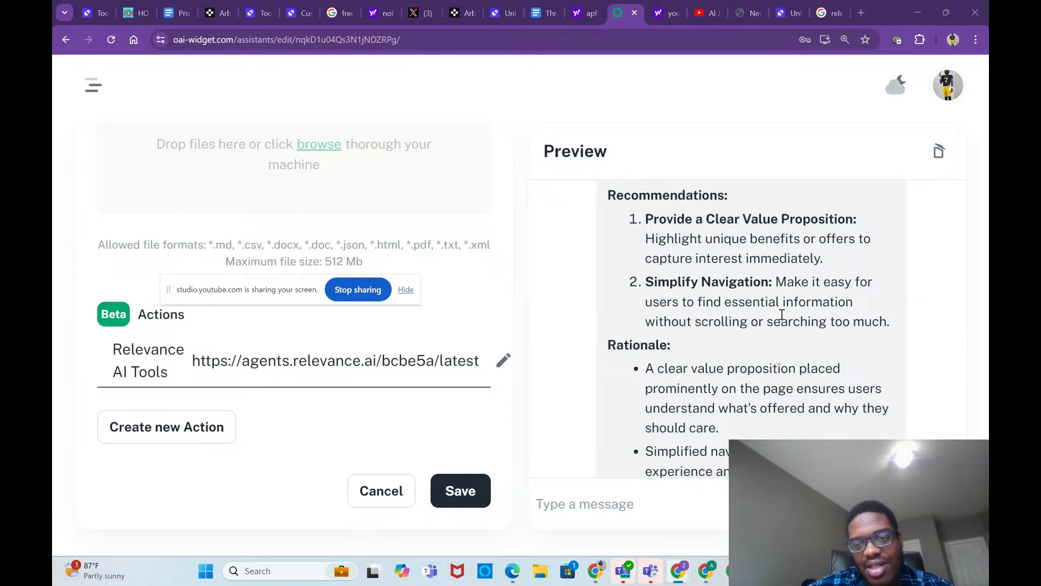
pyautogui.scroll(-2, 783, 315)
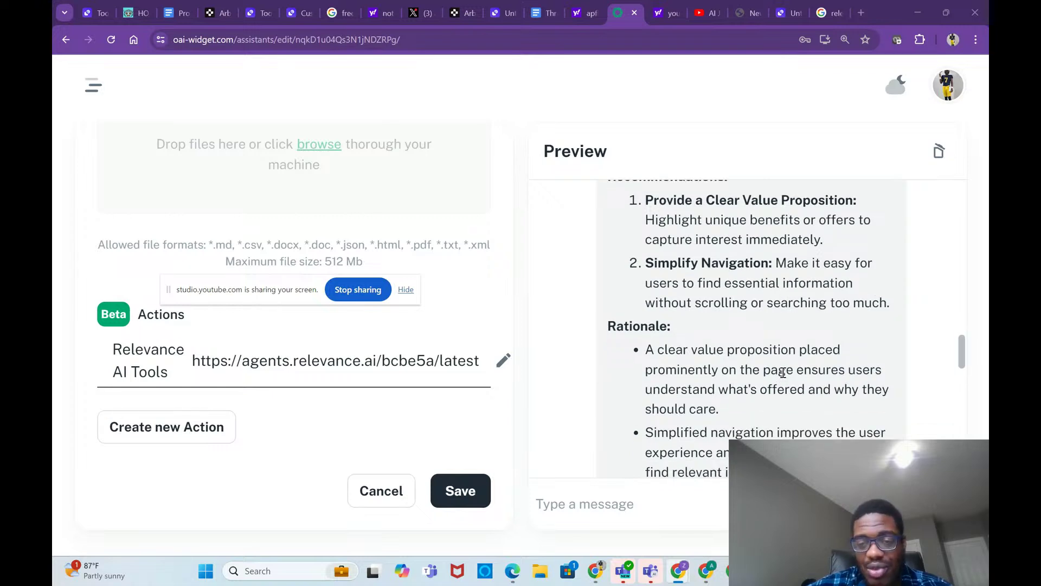
pyautogui.scroll(-2, 789, 332)
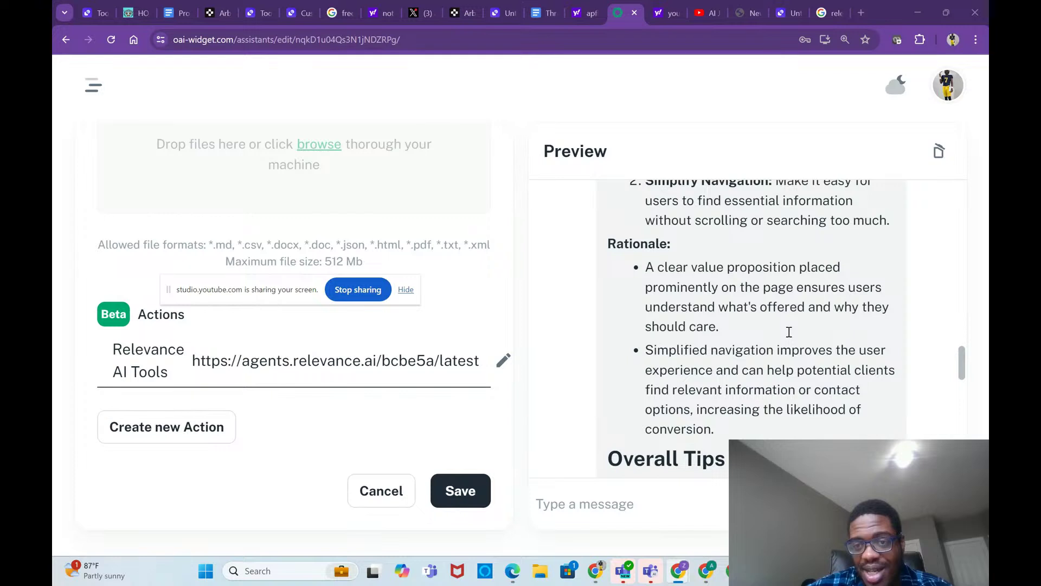
pyautogui.scroll(-5, 802, 342)
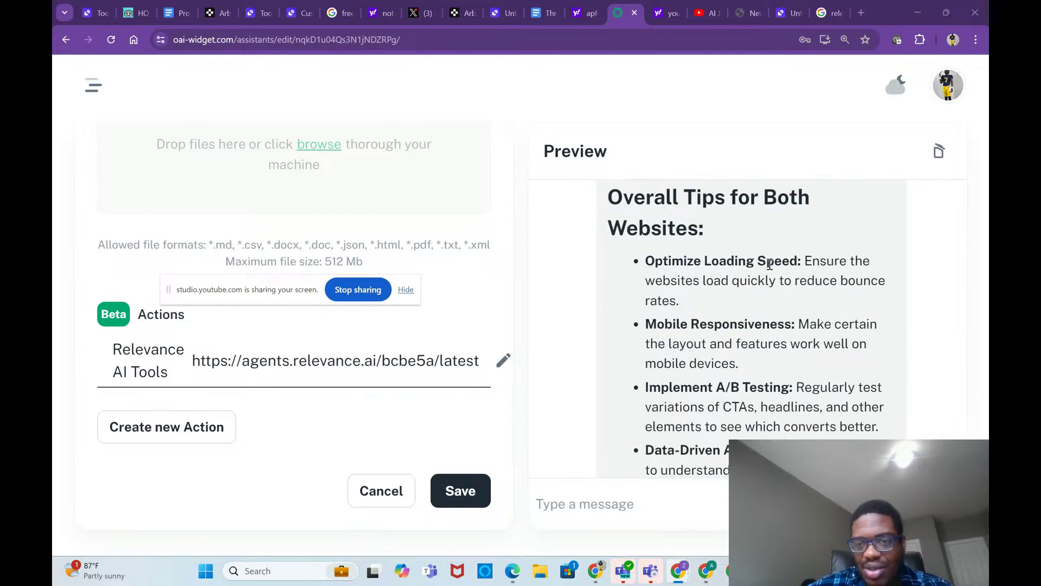
pyautogui.scroll(-1, 783, 308)
pyautogui.scroll(-1, 783, 308)
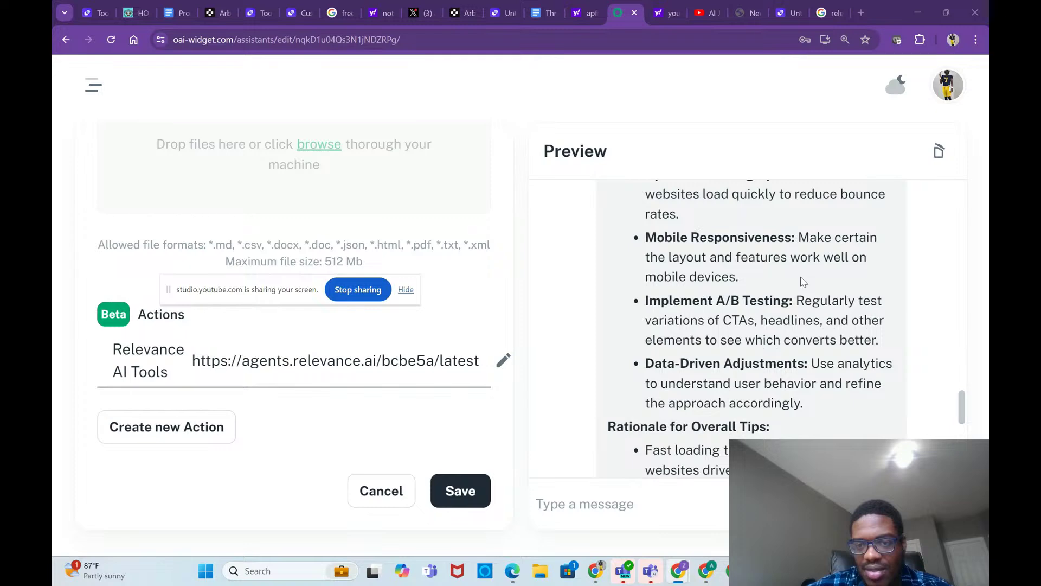
pyautogui.scroll(-5, 799, 358)
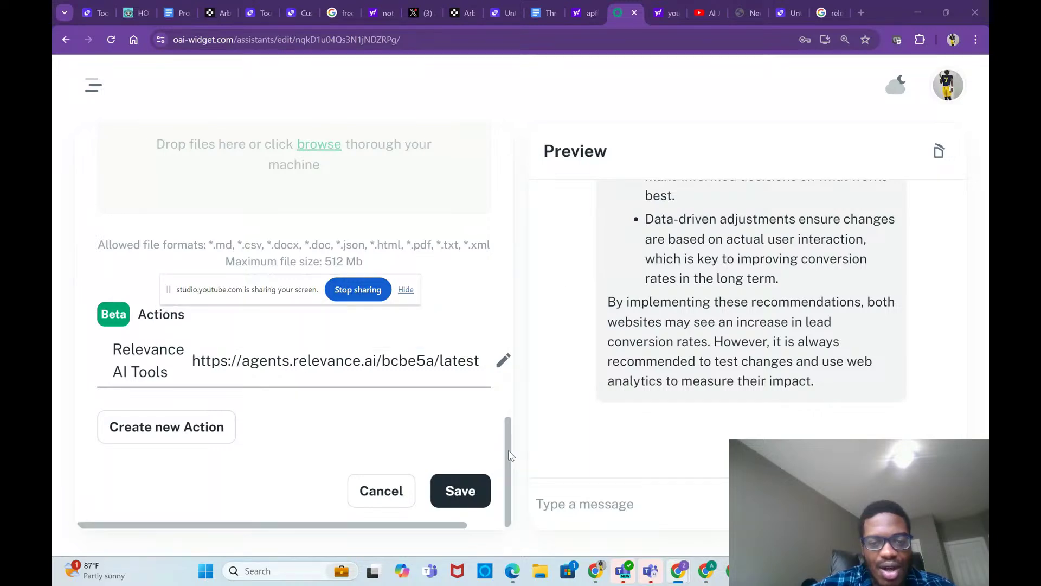
# Step: Go to My Assistants from the hamburger menu to list all assistants
pyautogui.moveTo(509, 454); pyautogui.dragTo(479, 167)
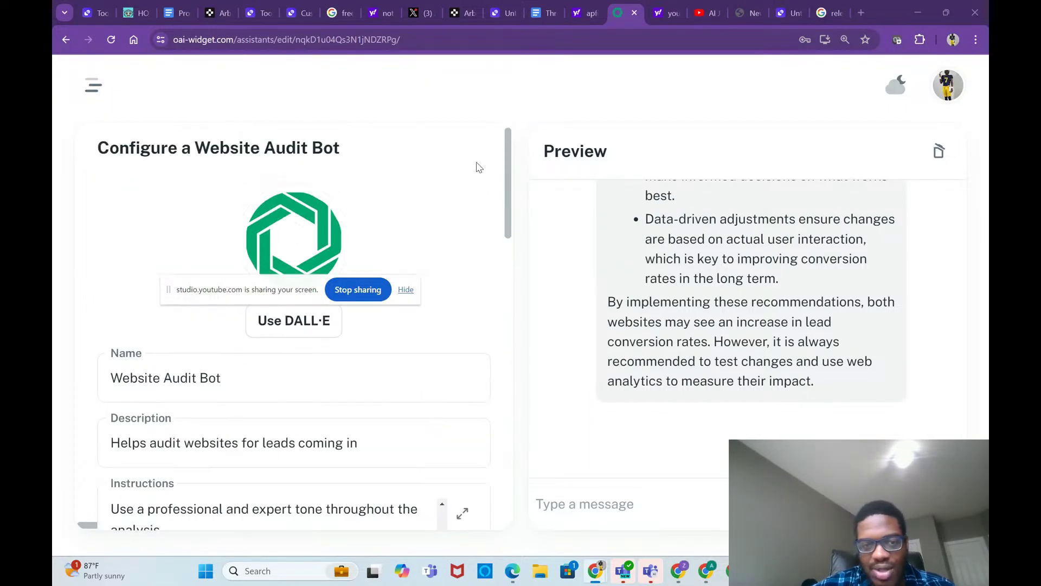
pyautogui.click(94, 87)
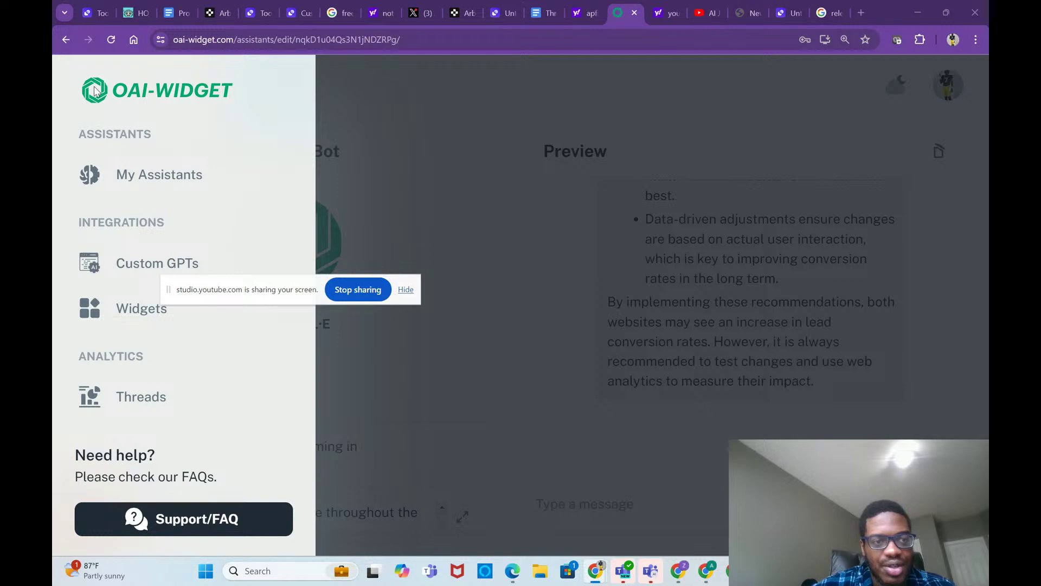
pyautogui.click(150, 194)
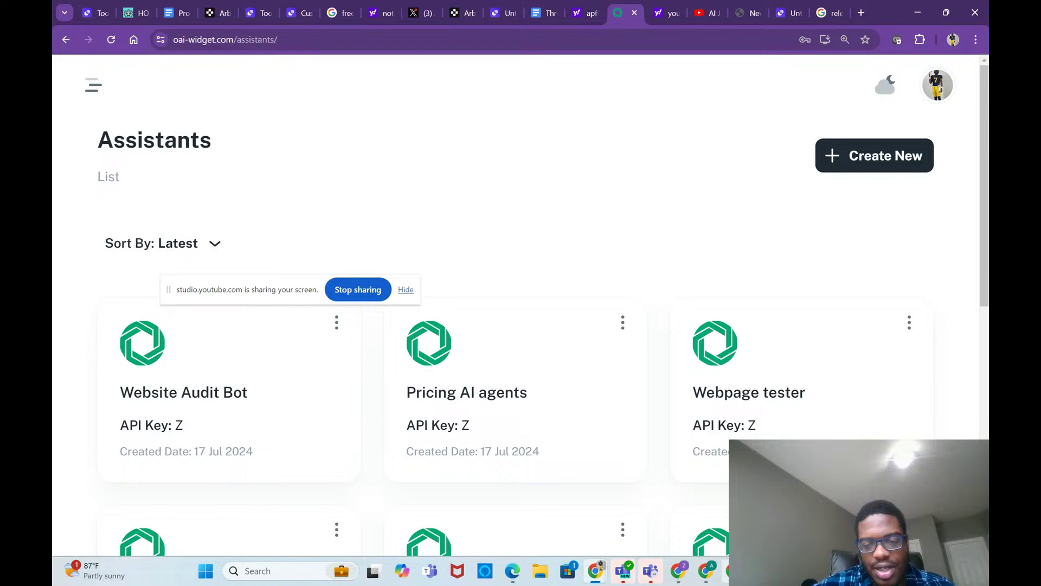
pyautogui.moveTo(706, 571)
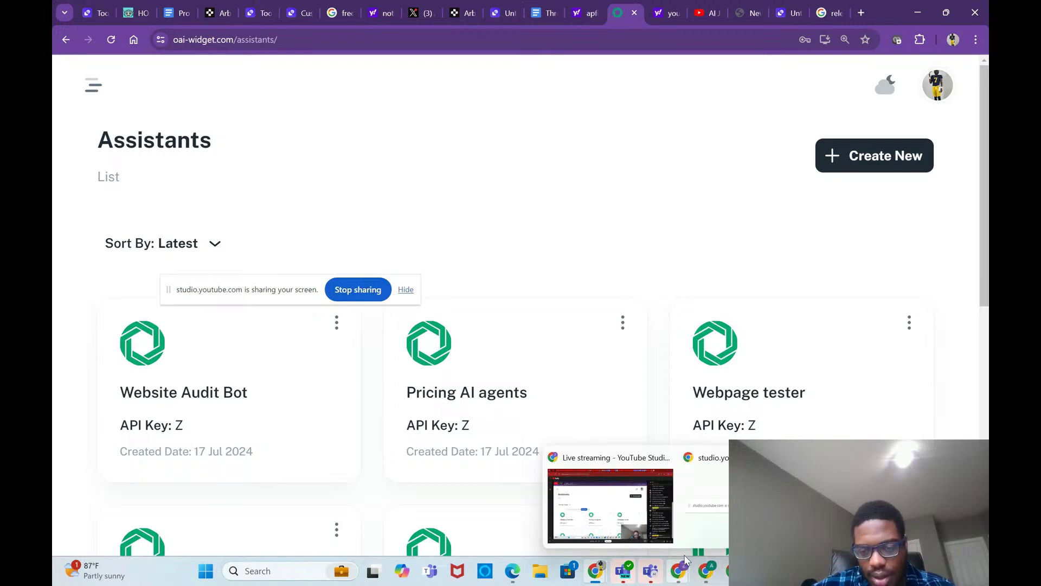
# Step: Bring the 'Assistants - Google Chrome' window back in front of YouTube Studio
pyautogui.click(647, 508)
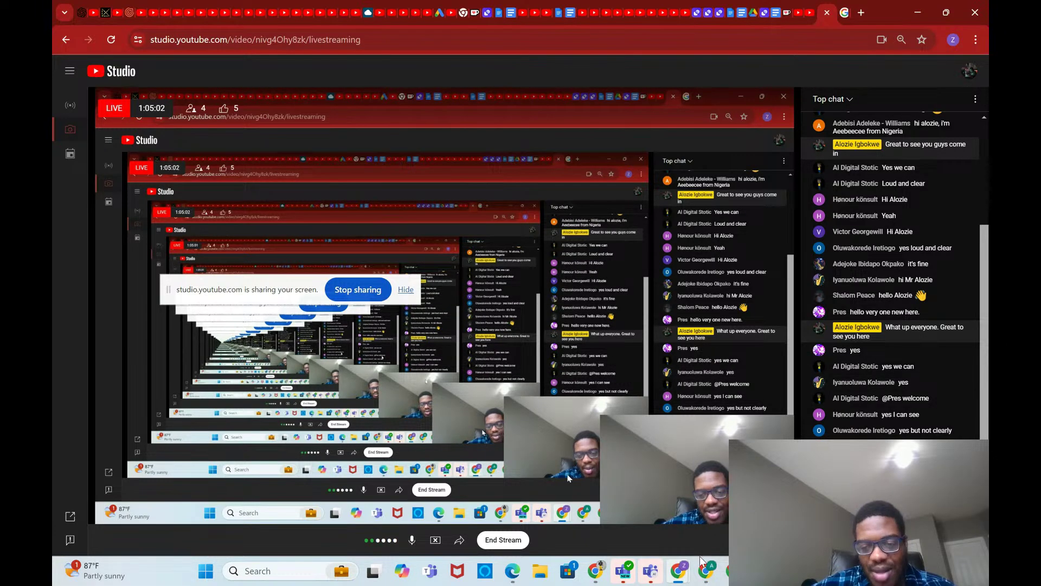
pyautogui.moveTo(727, 571)
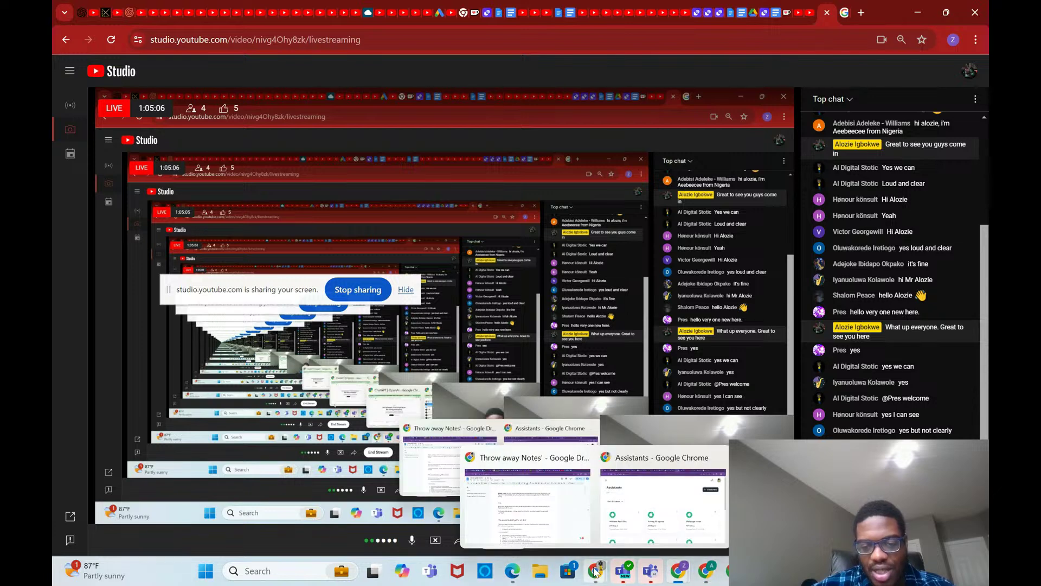
pyautogui.click(634, 504)
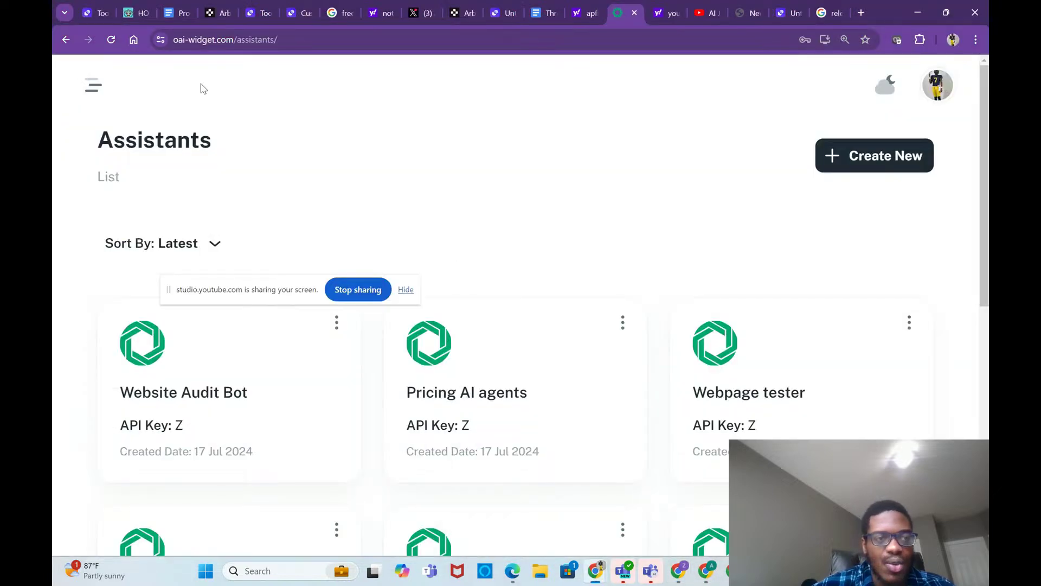
# Step: Create a new assistant with the saved API key and rename it 'Roofing agent'
pyautogui.click(98, 83)
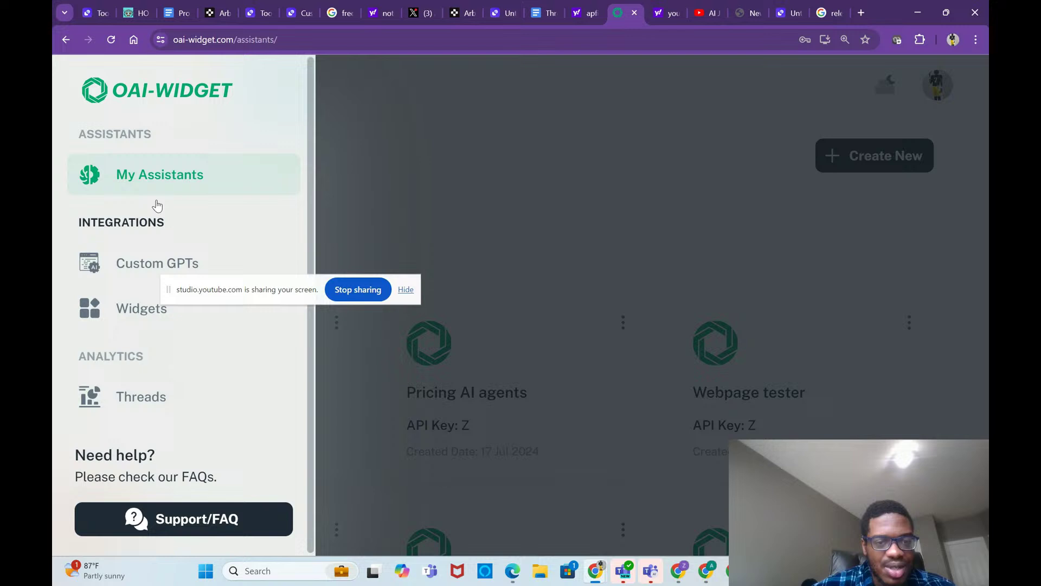
pyautogui.click(694, 194)
pyautogui.click(865, 155)
pyautogui.click(668, 324)
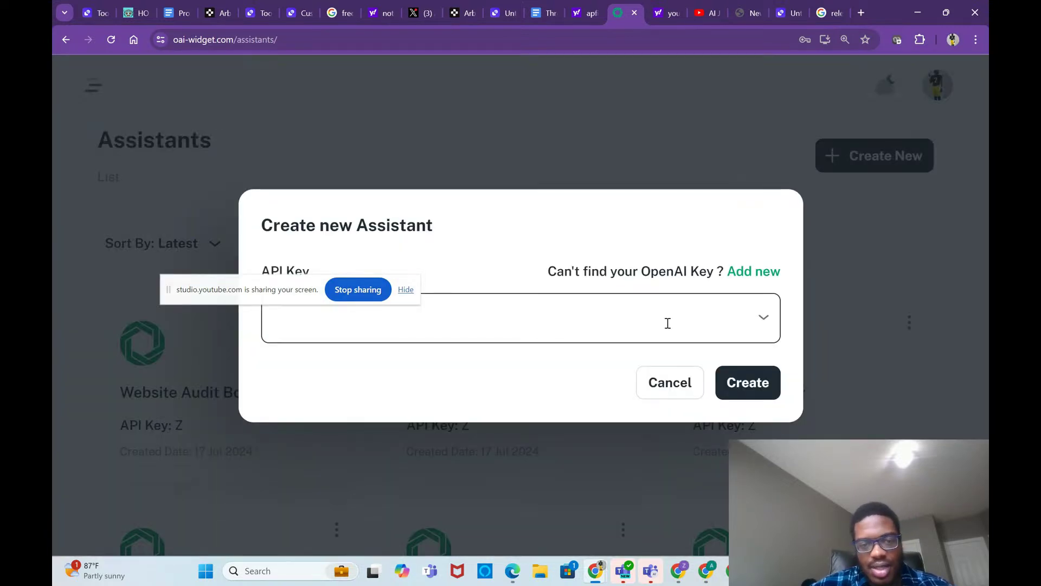
pyautogui.click(424, 373)
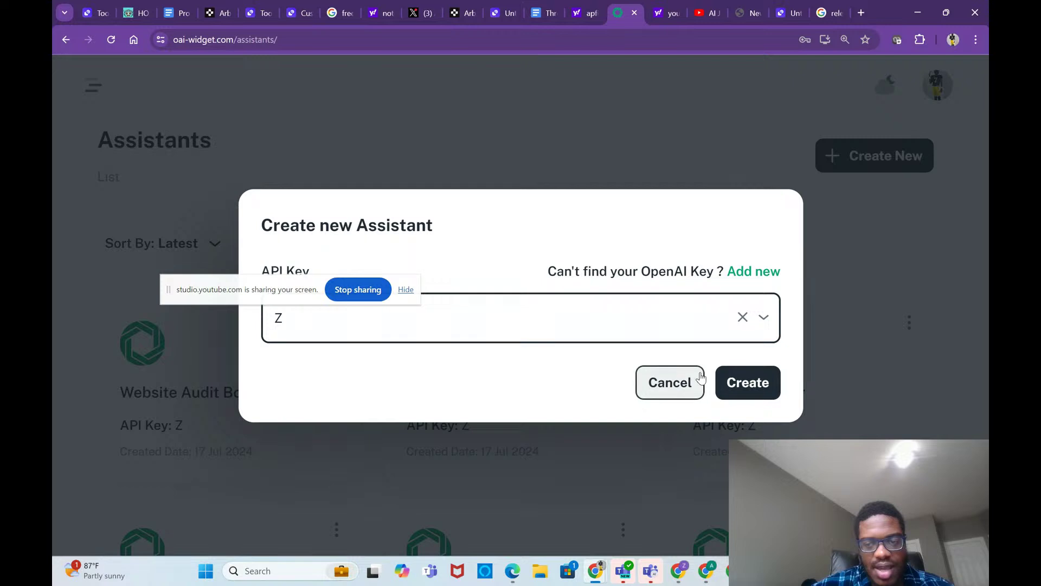
pyautogui.click(741, 384)
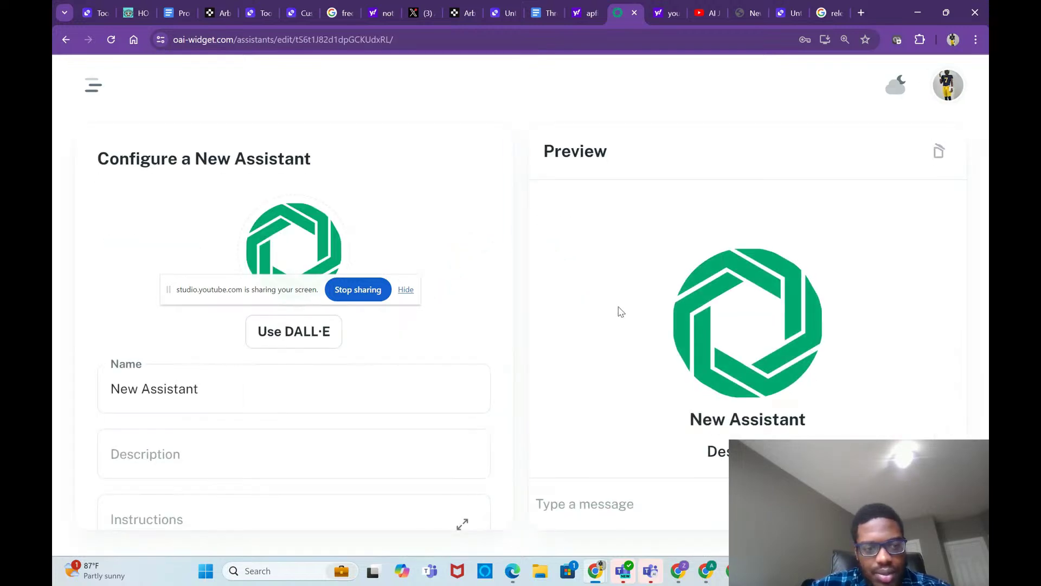
pyautogui.moveTo(307, 400); pyautogui.dragTo(66, 376)
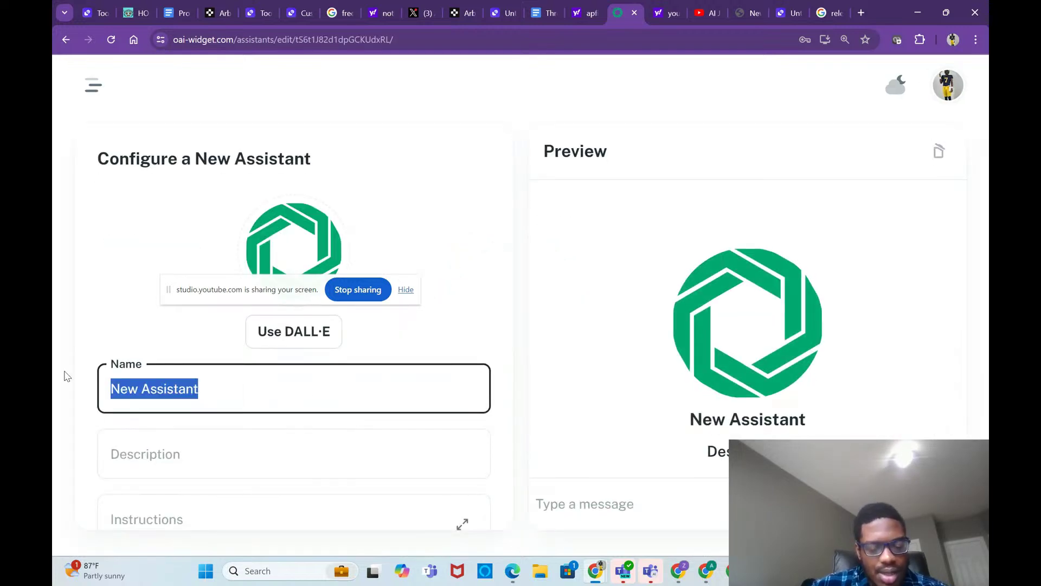
pyautogui.press('BackSpace')
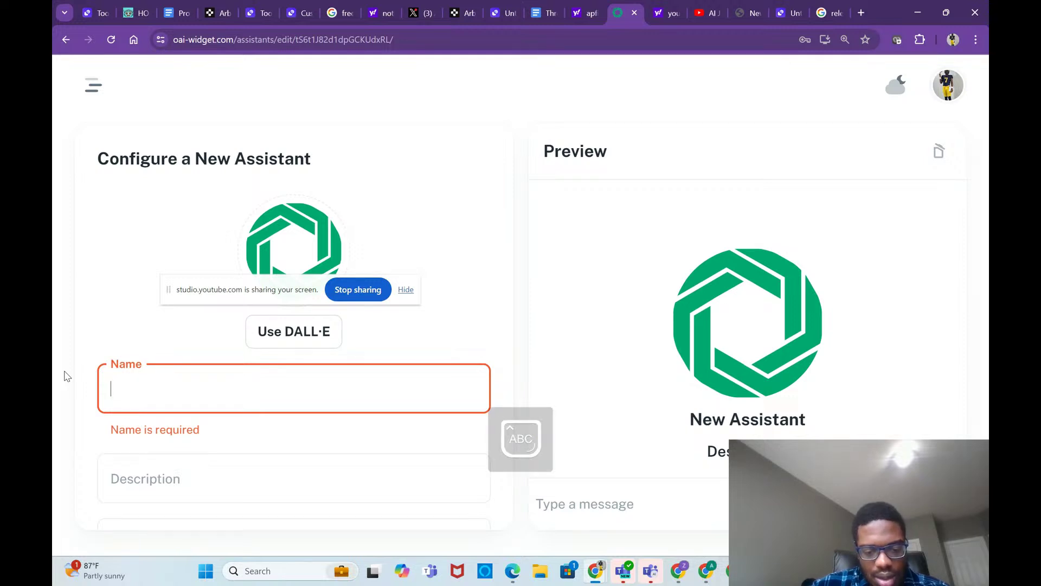
pyautogui.write('Roof')
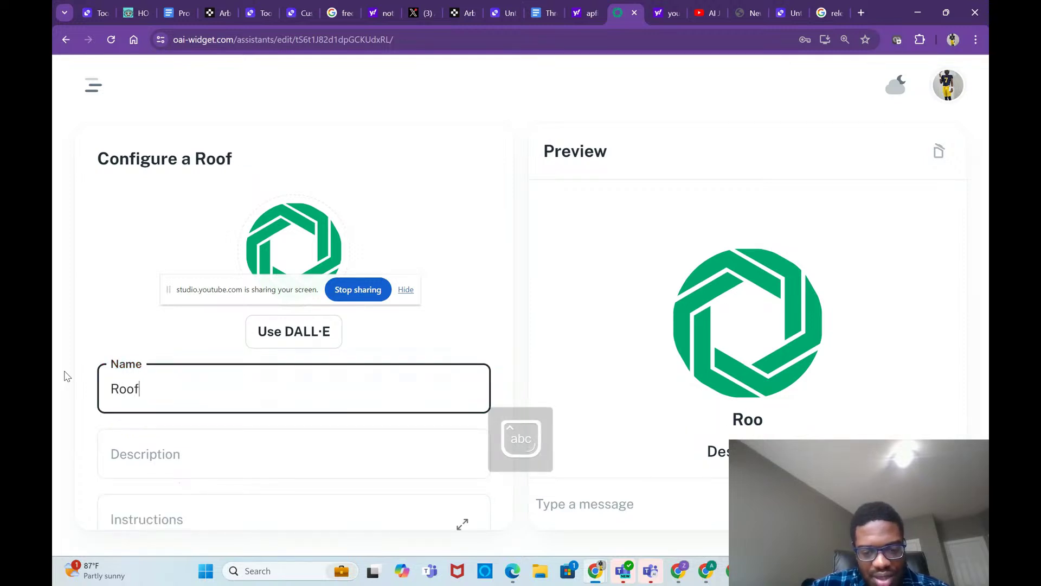
pyautogui.write('ing agent')
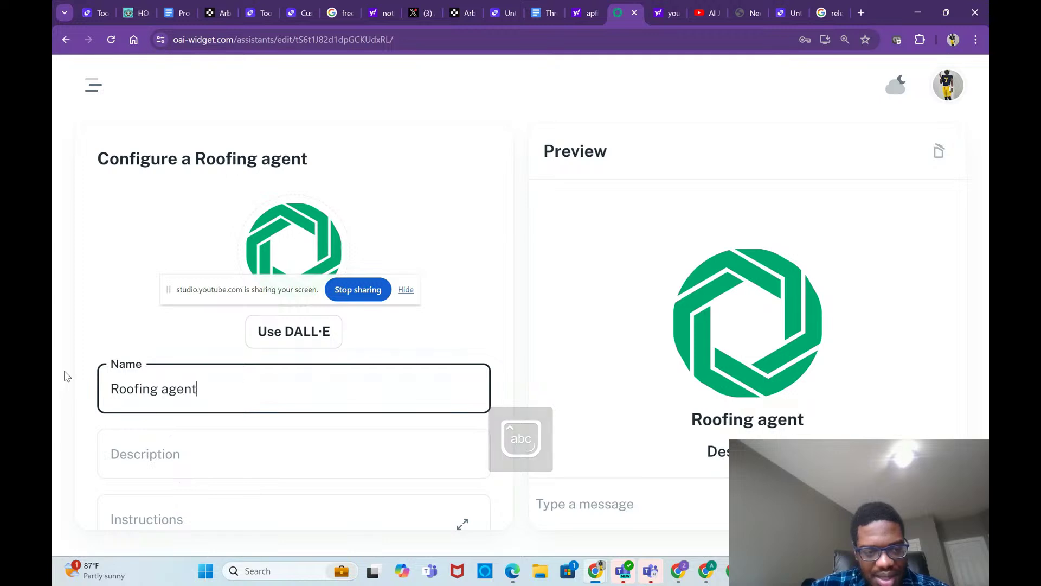
# Step: Describe it as 'Agent that helps ask questions about our roofing business', correcting 'bussiness'
pyautogui.click(144, 463)
pyautogui.scroll(-2, 145, 462)
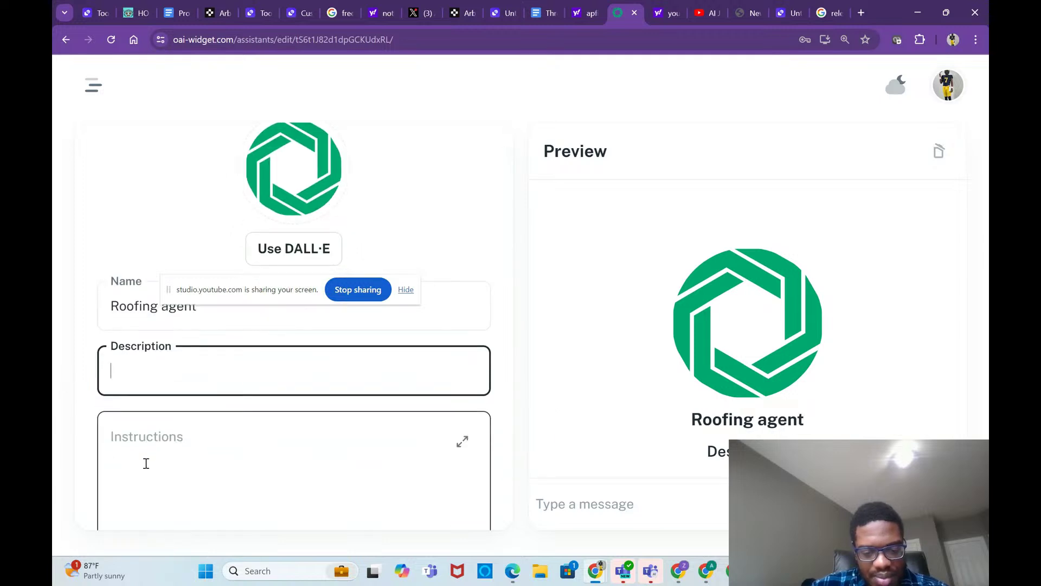
pyautogui.press('capslock')
pyautogui.write('Agent')
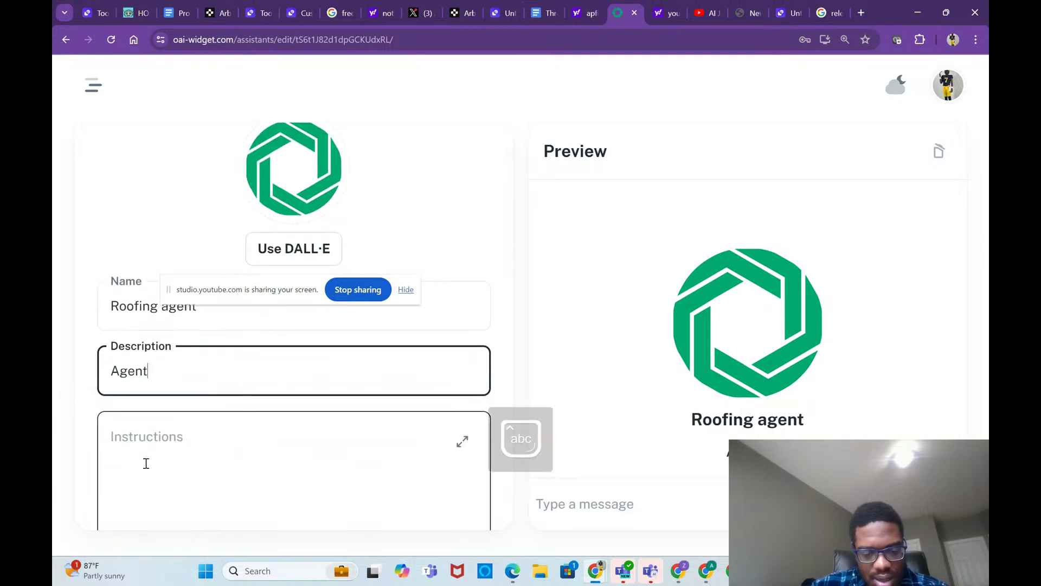
pyautogui.write(' that he')
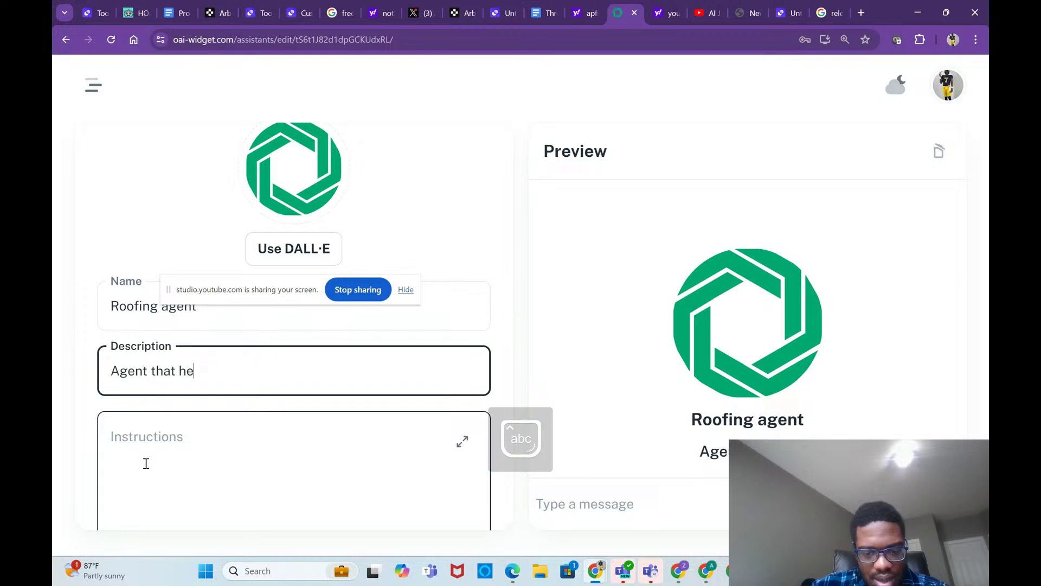
pyautogui.write('lps ask que')
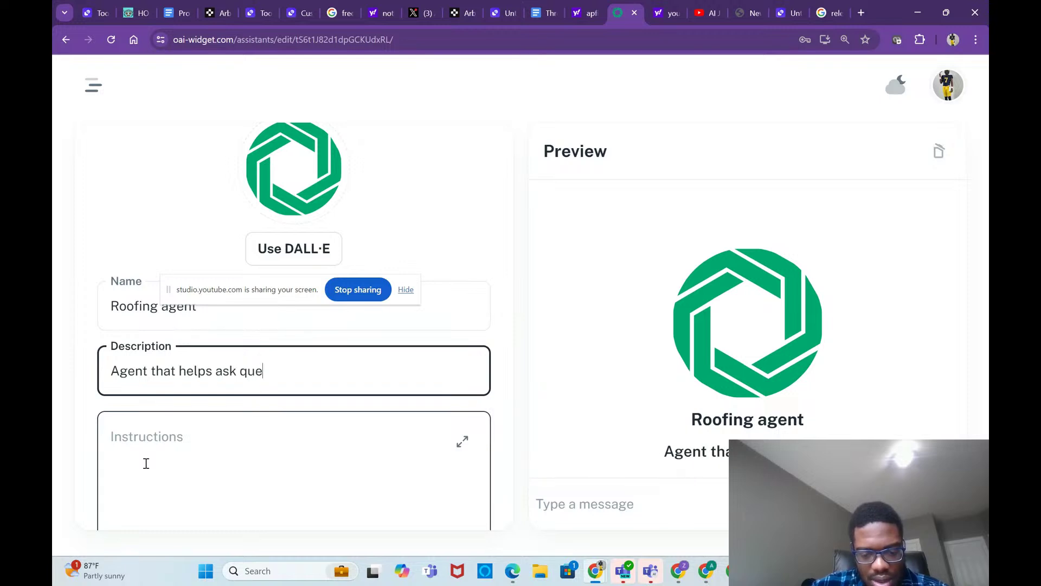
pyautogui.write('stions ab')
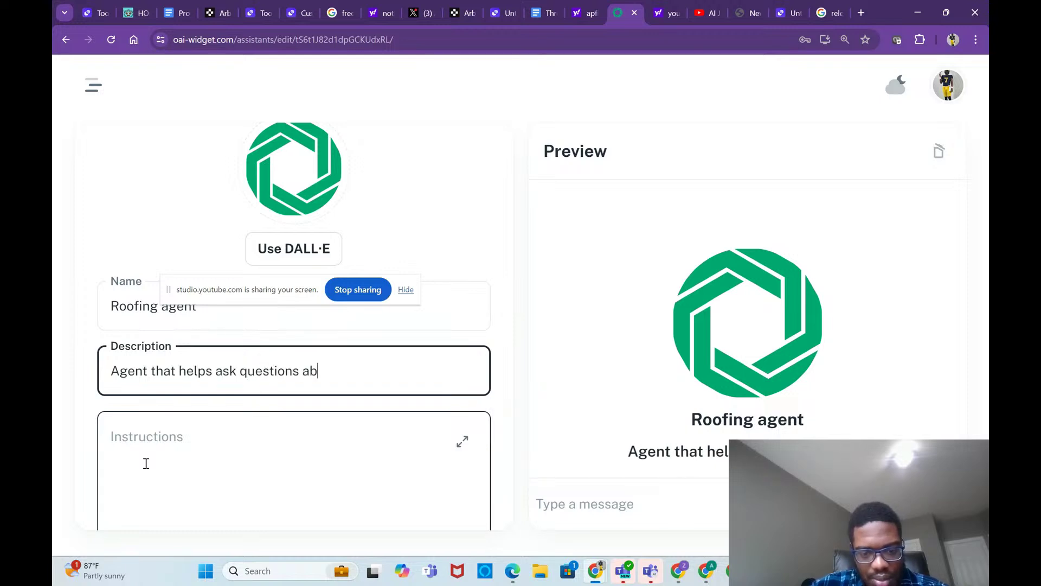
pyautogui.write('out our')
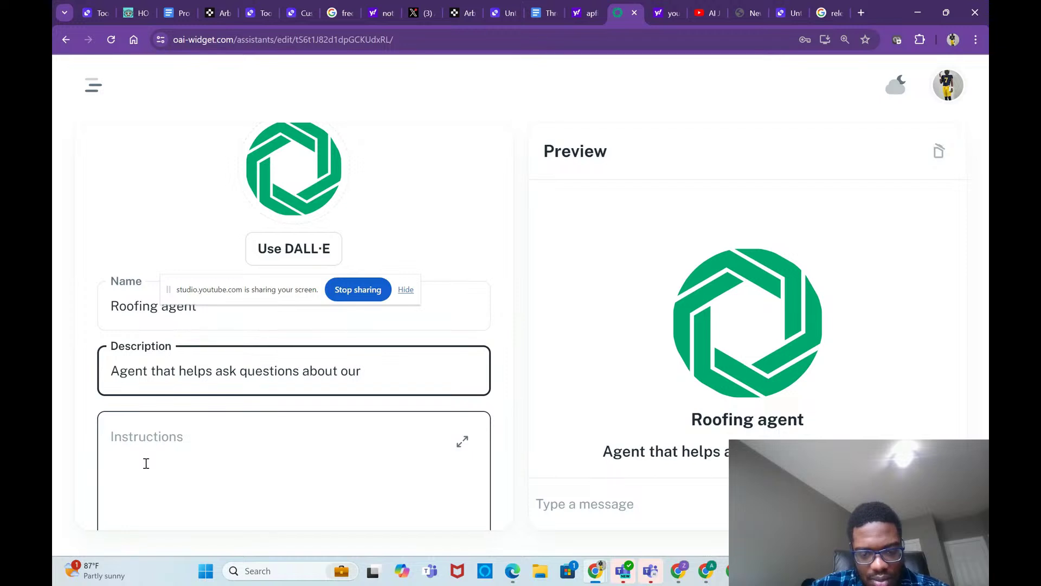
pyautogui.write(' roofing bussi')
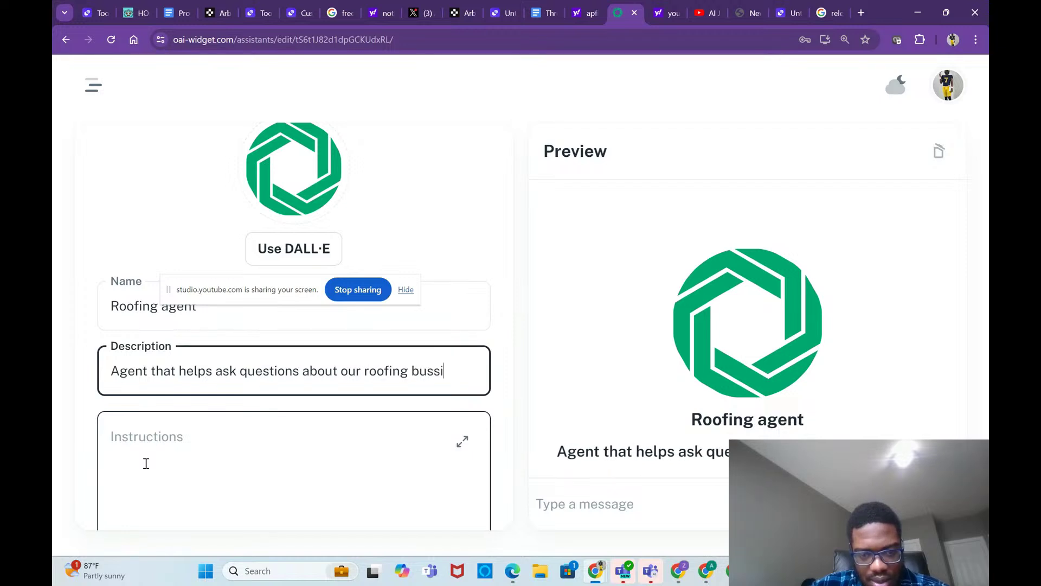
pyautogui.write('ness')
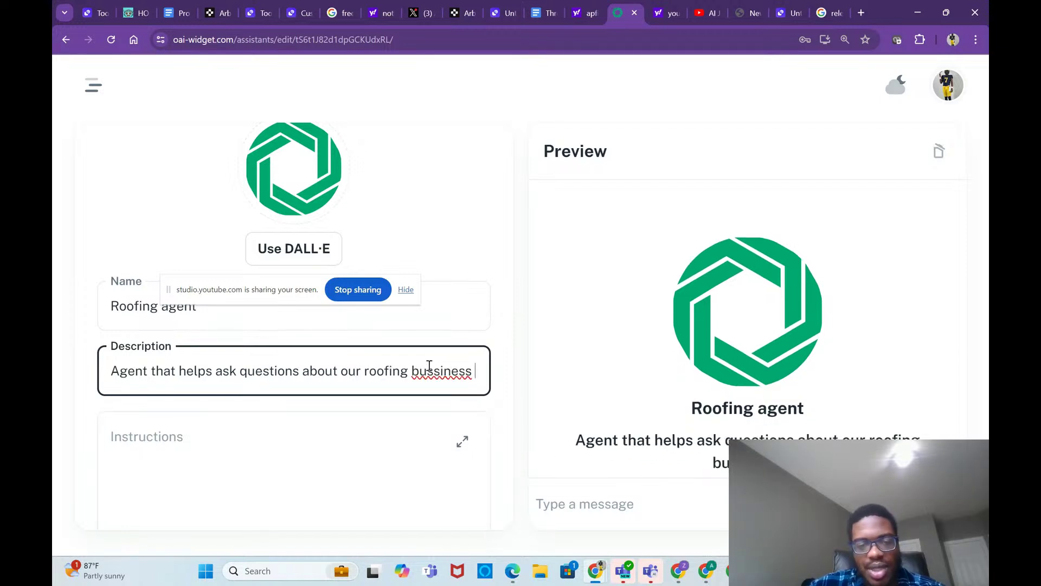
pyautogui.rightClick(436, 371)
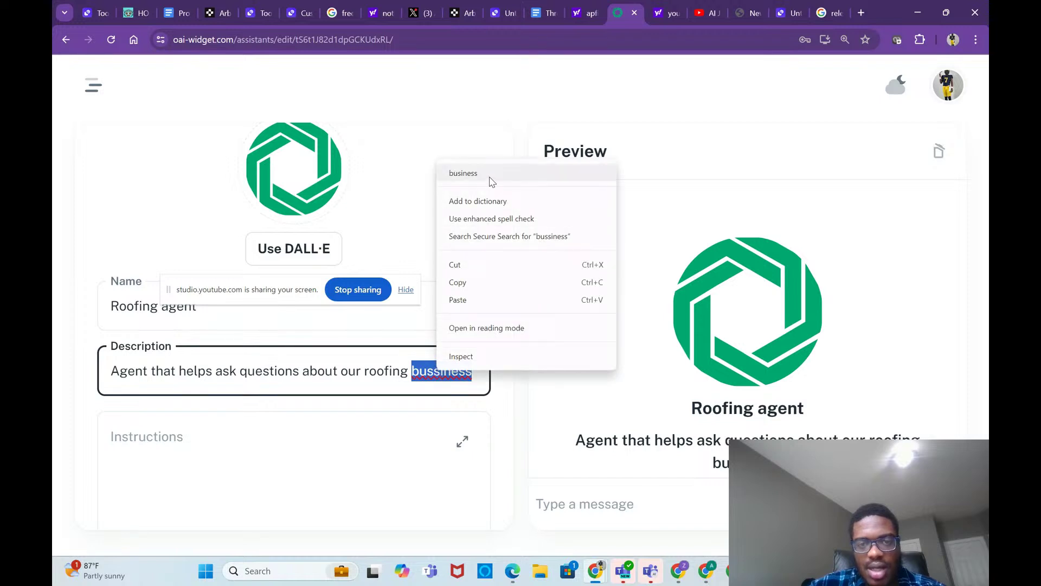
pyautogui.click(464, 173)
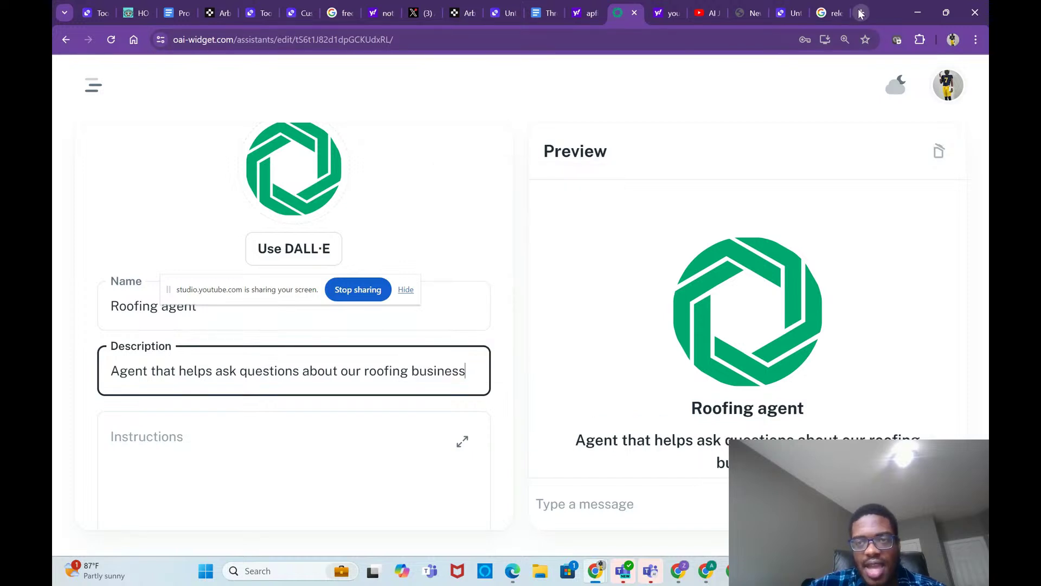
pyautogui.click(861, 13)
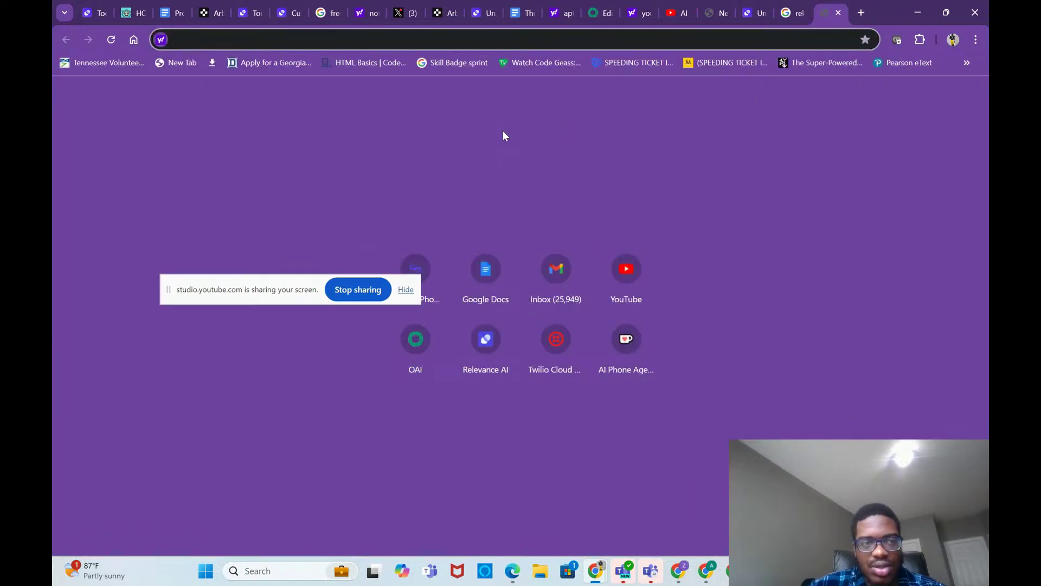
# Step: On google.com, search 'calc' to bring up the calculator, then return to YouTube Studio
pyautogui.write('google.com')
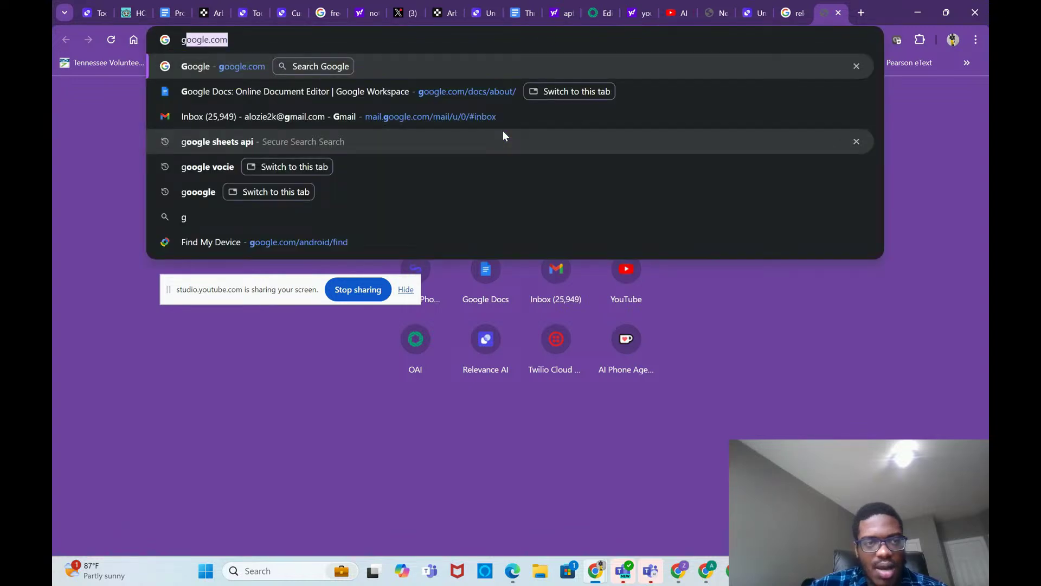
pyautogui.press('Return')
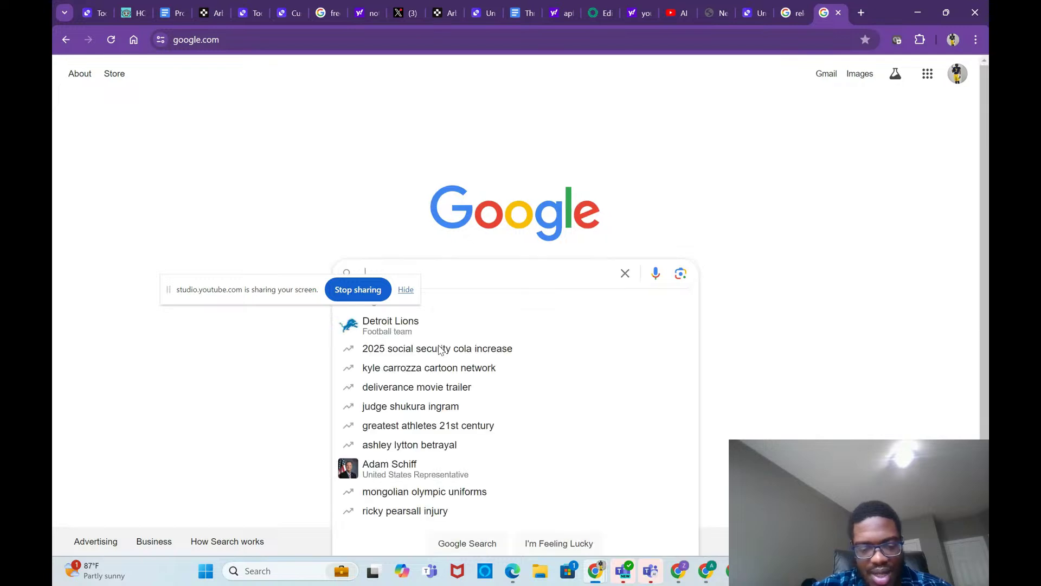
pyautogui.write('get')
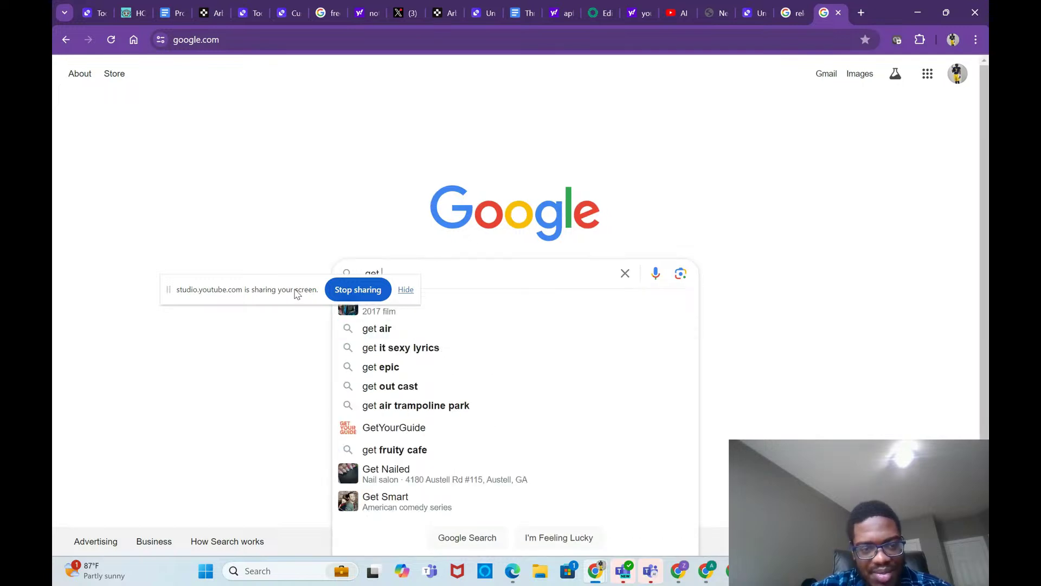
pyautogui.moveTo(295, 293)
pyautogui.mouseDown()
pyautogui.moveTo(633, 151)
pyautogui.moveTo(689, 150)
pyautogui.mouseUp()
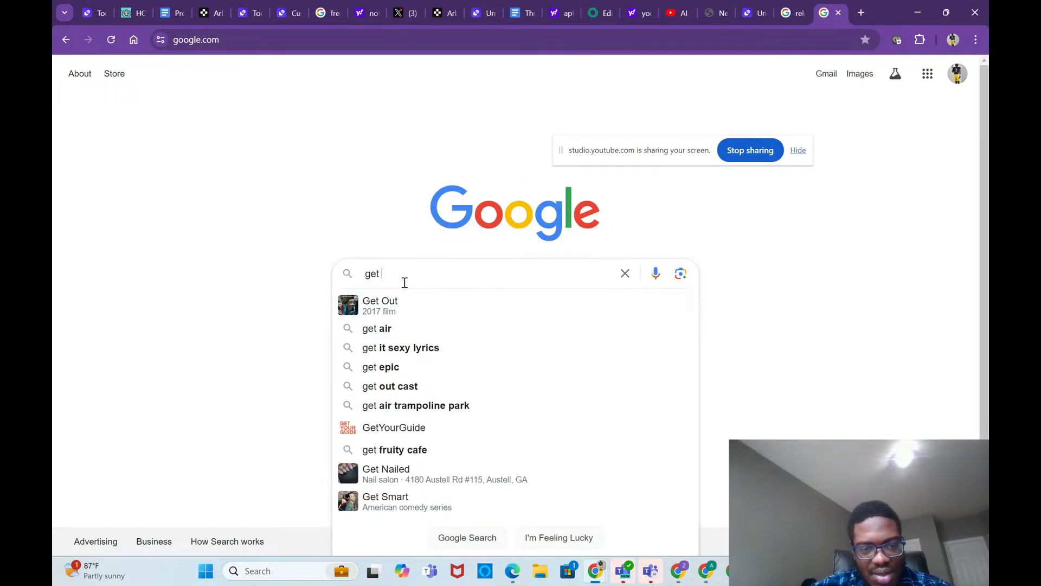
pyautogui.press('BackSpace')
pyautogui.press('BackSpace')
pyautogui.press('BackSpace')
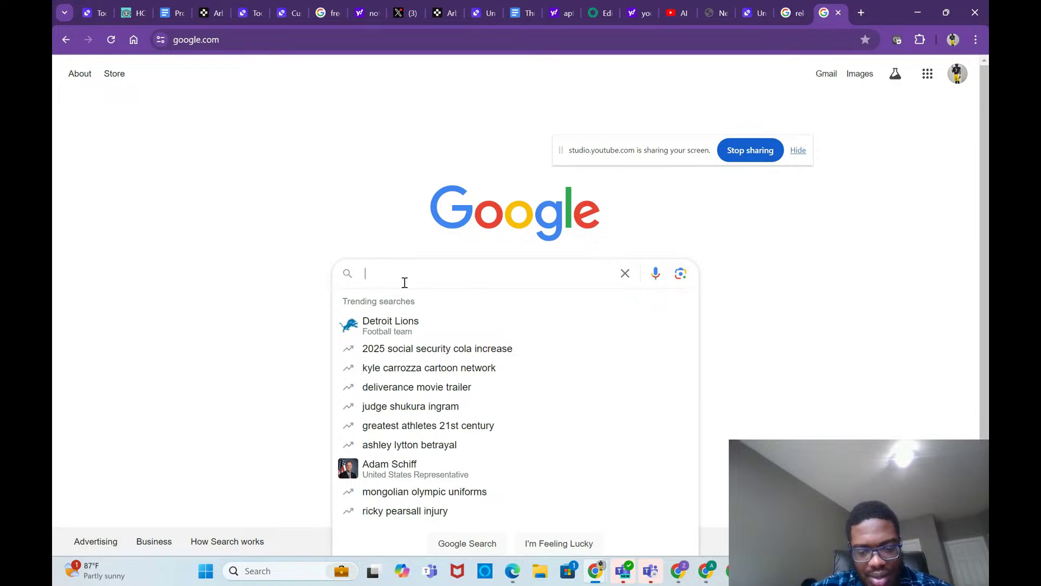
pyautogui.write('calc')
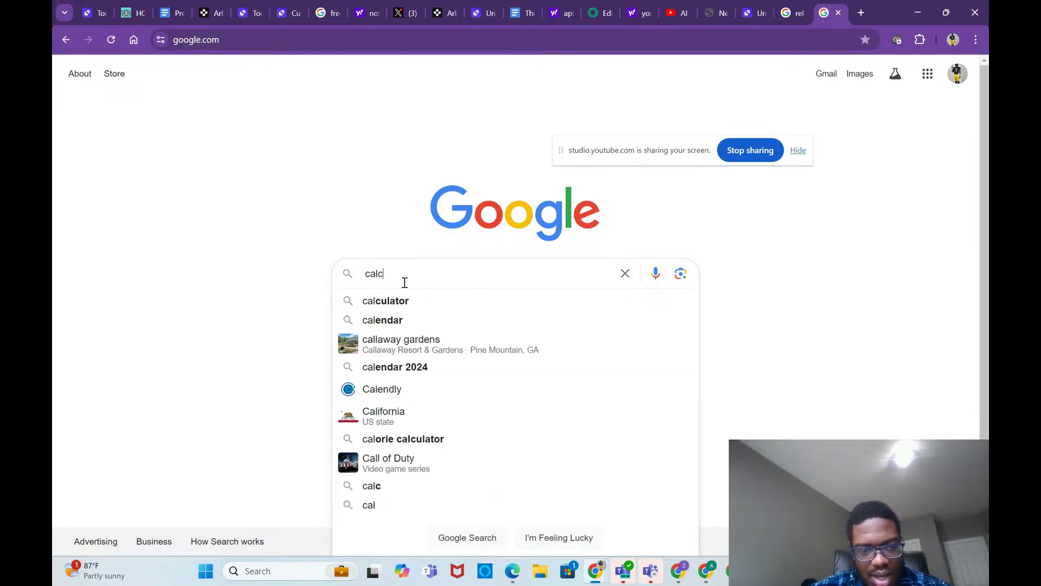
pyautogui.click(411, 303)
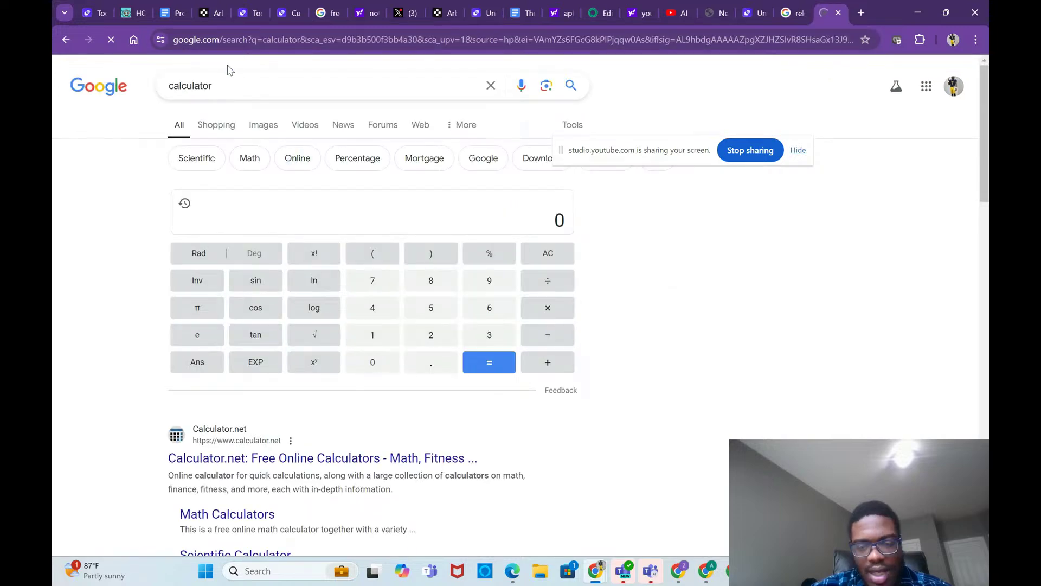
pyautogui.moveTo(690, 579)
pyautogui.click(658, 486)
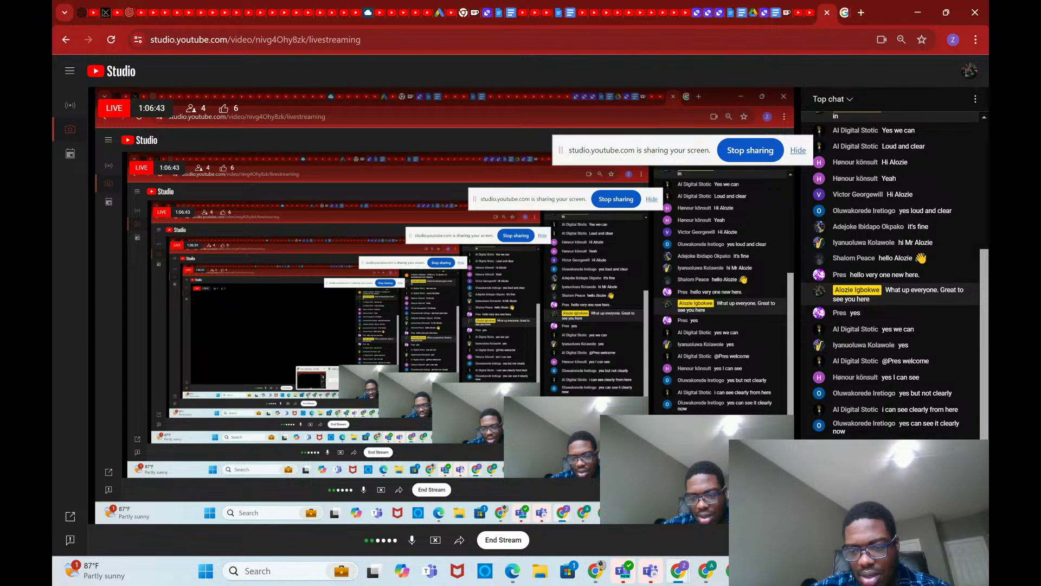
# Step: Switch from the Throw away Notes document to the browser window showing the ChatGPT page
pyautogui.moveTo(596, 572)
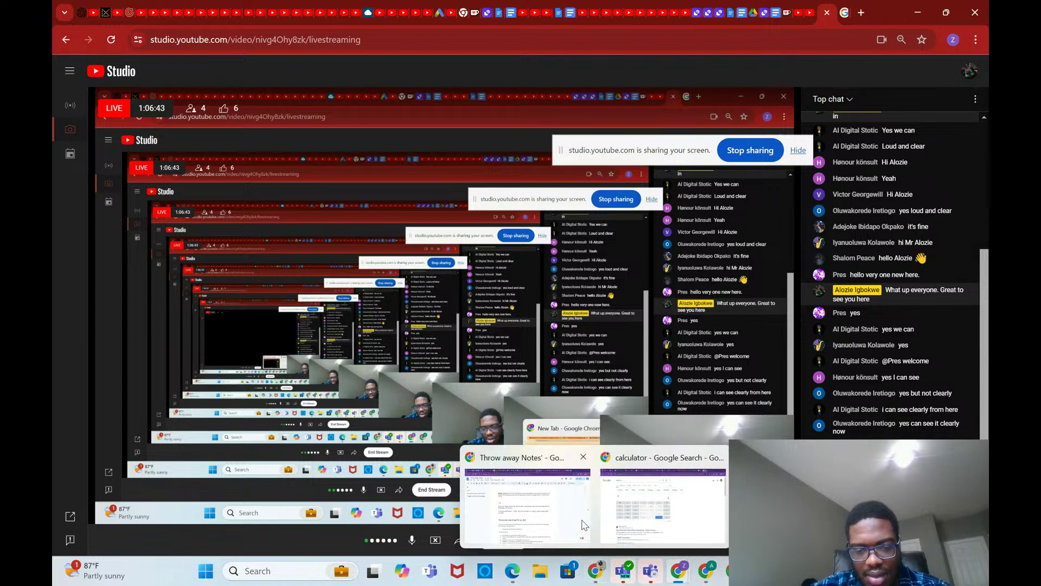
pyautogui.click(581, 521)
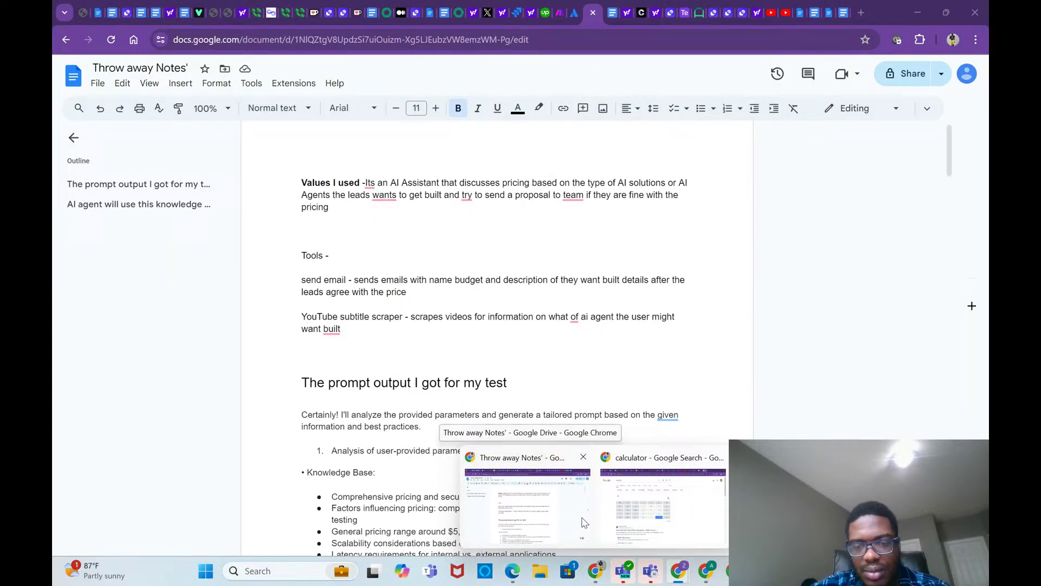
pyautogui.click(558, 520)
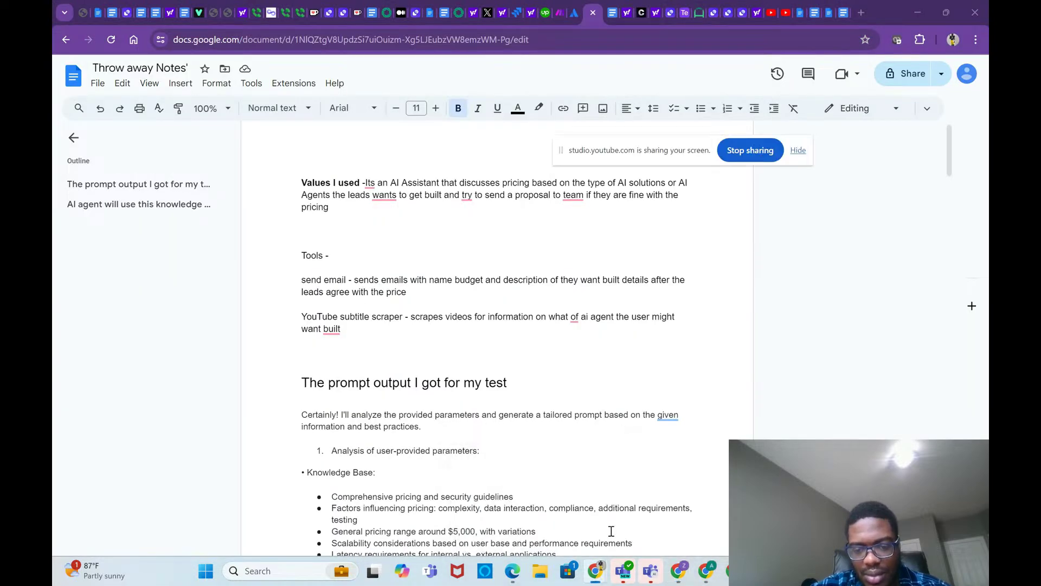
pyautogui.moveTo(706, 571)
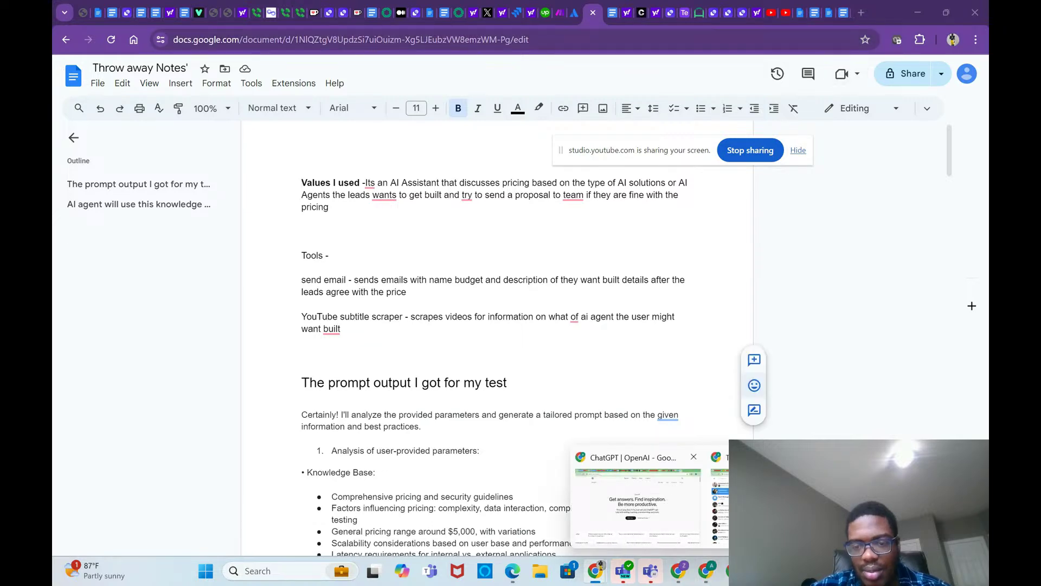
pyautogui.click(637, 502)
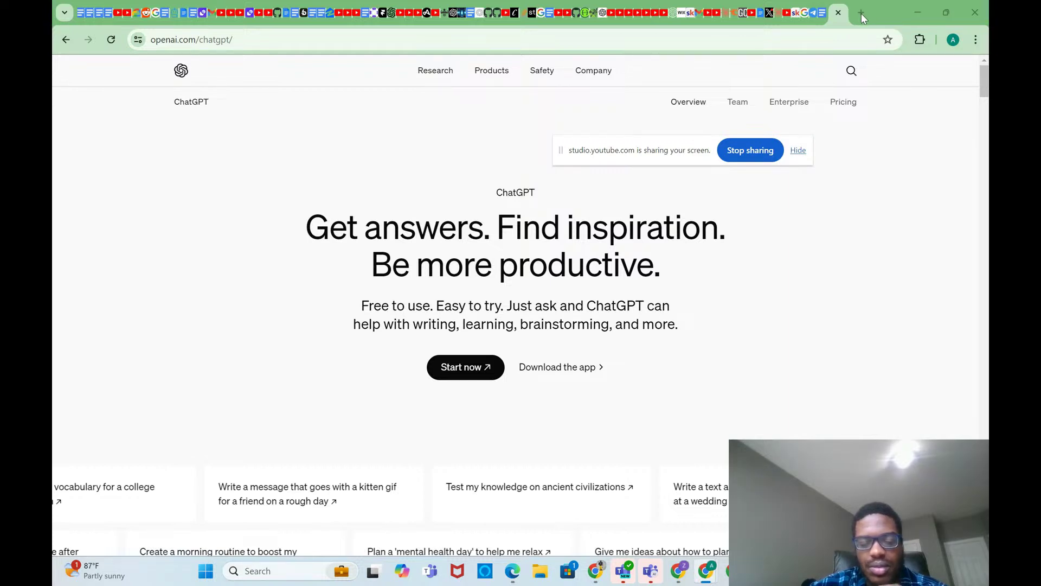
# Step: Open ChatGPT at chatgpt.com from a new tab in the green Chrome profile window
pyautogui.click(861, 13)
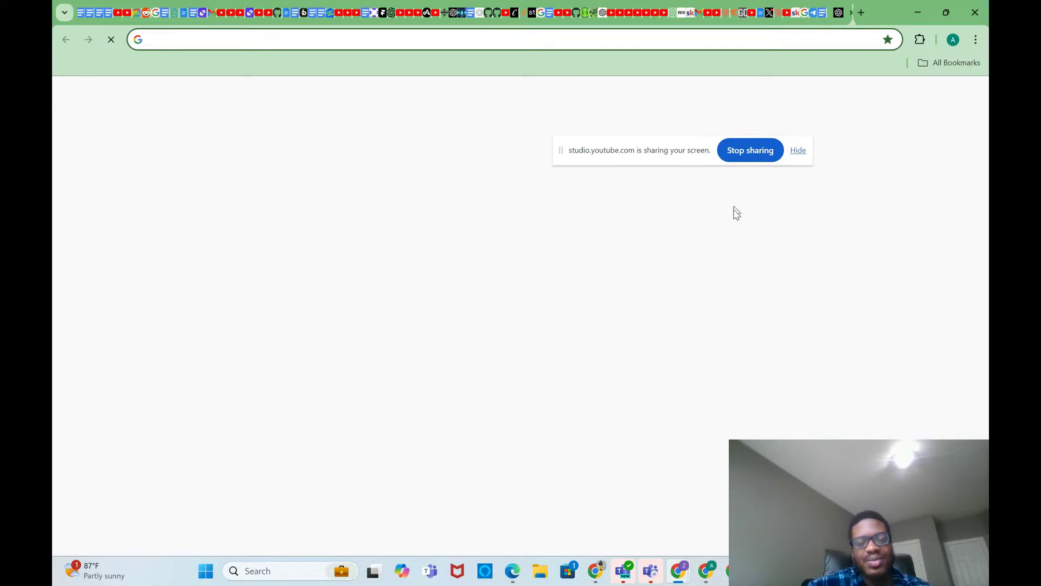
pyautogui.click(707, 568)
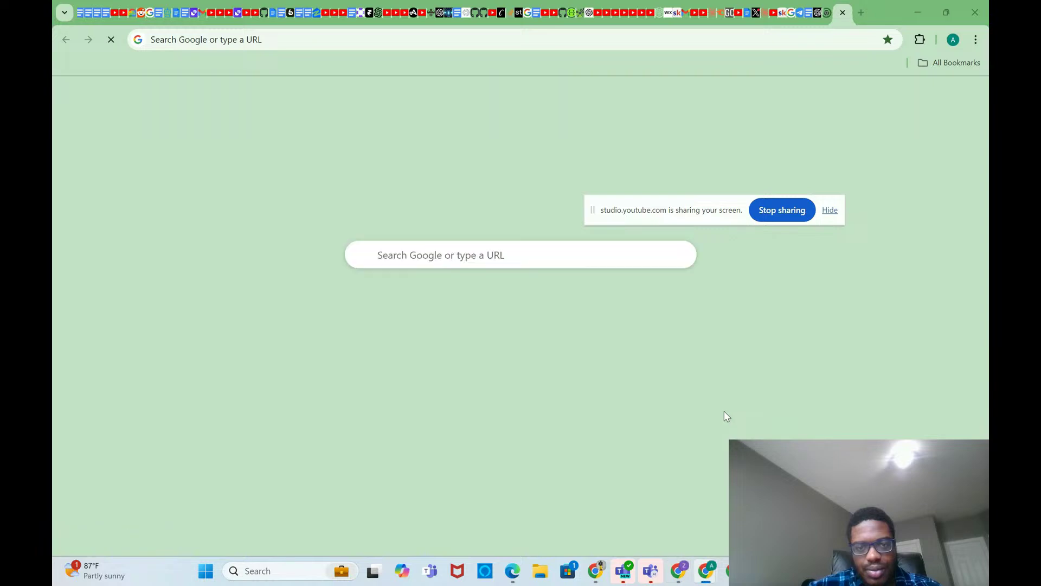
pyautogui.click(498, 258)
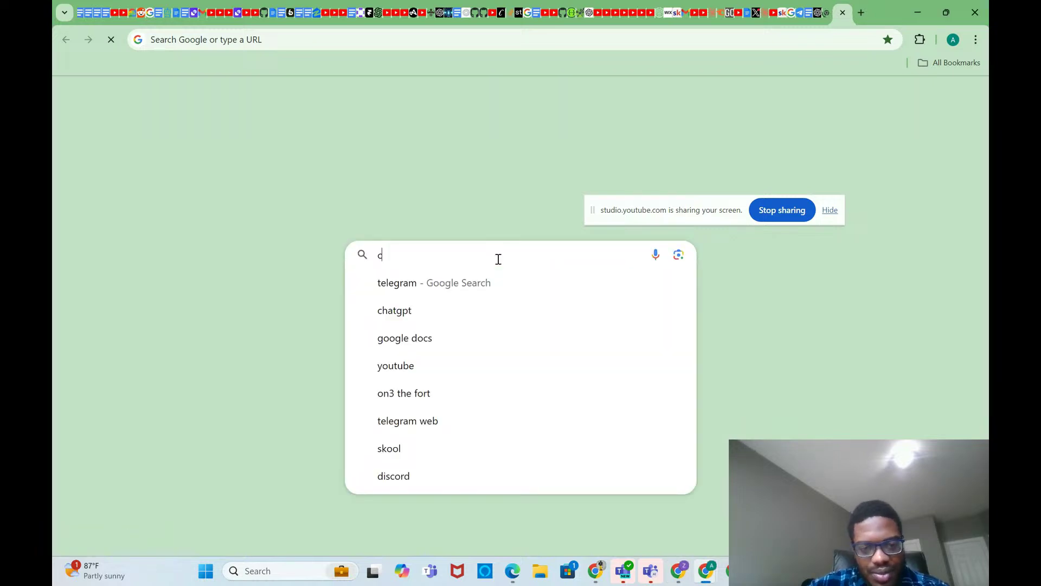
pyautogui.click(480, 311)
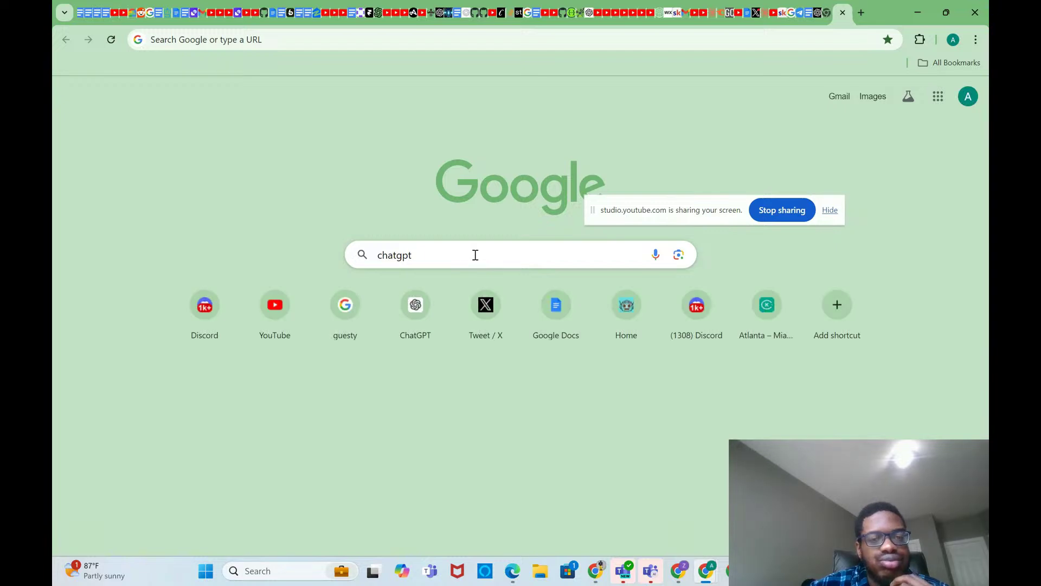
pyautogui.click(419, 322)
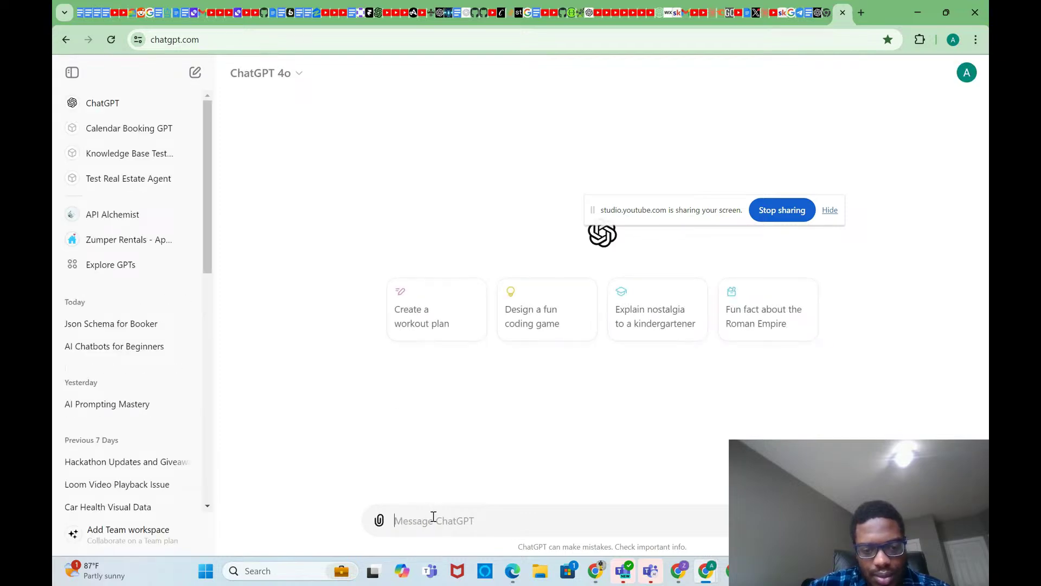
# Step: Ask ChatGPT what easy API suits a chatbot answering questions about a roofing business
pyautogui.write('was')
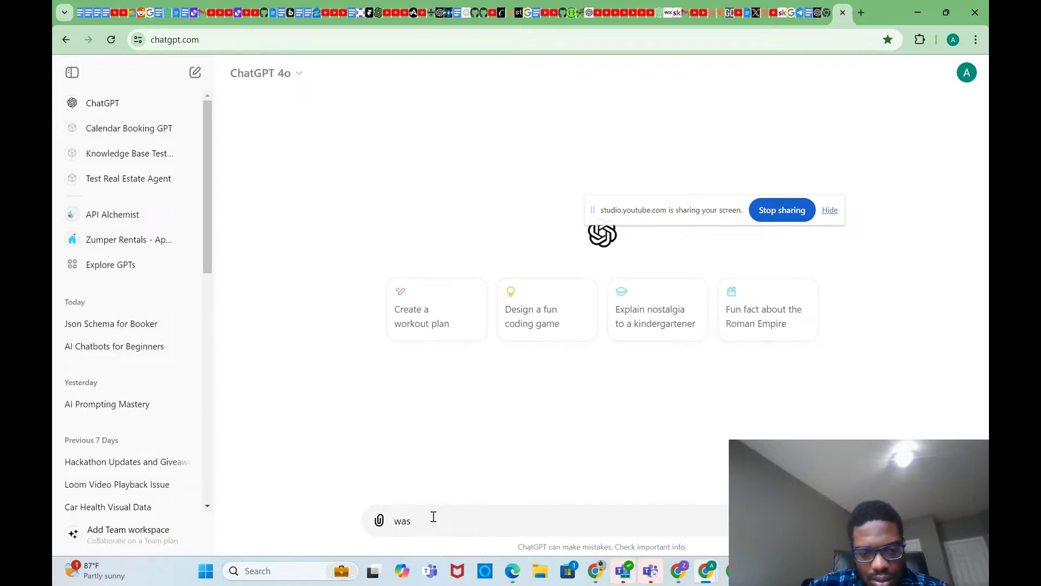
pyautogui.press('BackSpace')
pyautogui.press('BackSpace')
pyautogui.press('BackSpace')
pyautogui.write('hats an e')
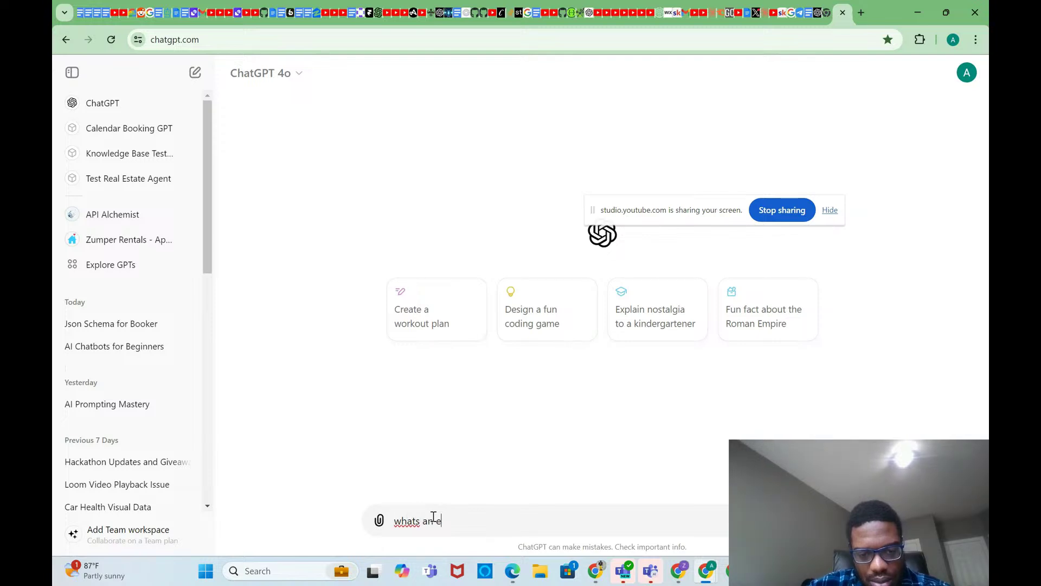
pyautogui.write('asy api ')
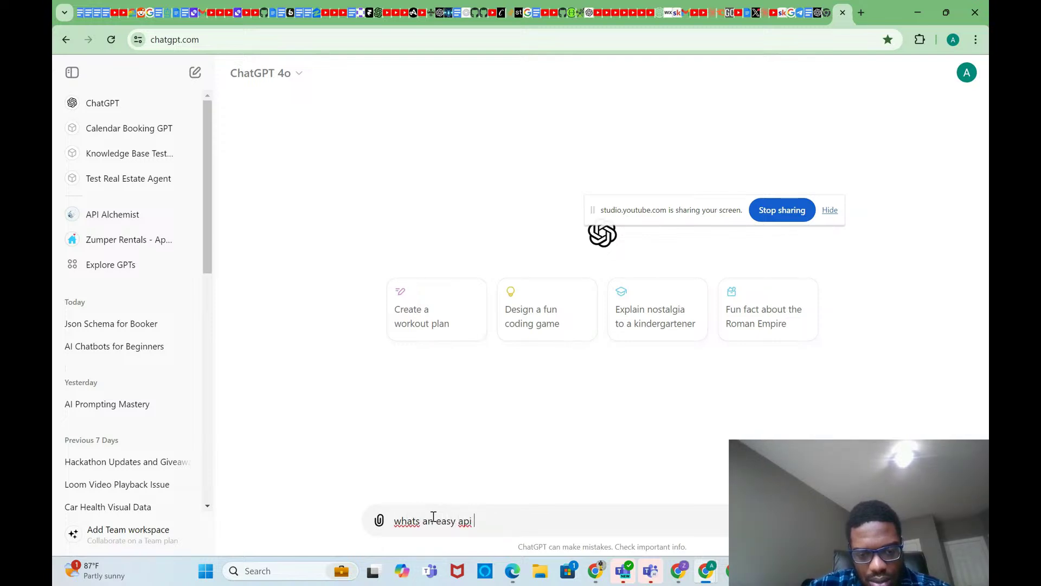
pyautogui.write('I can')
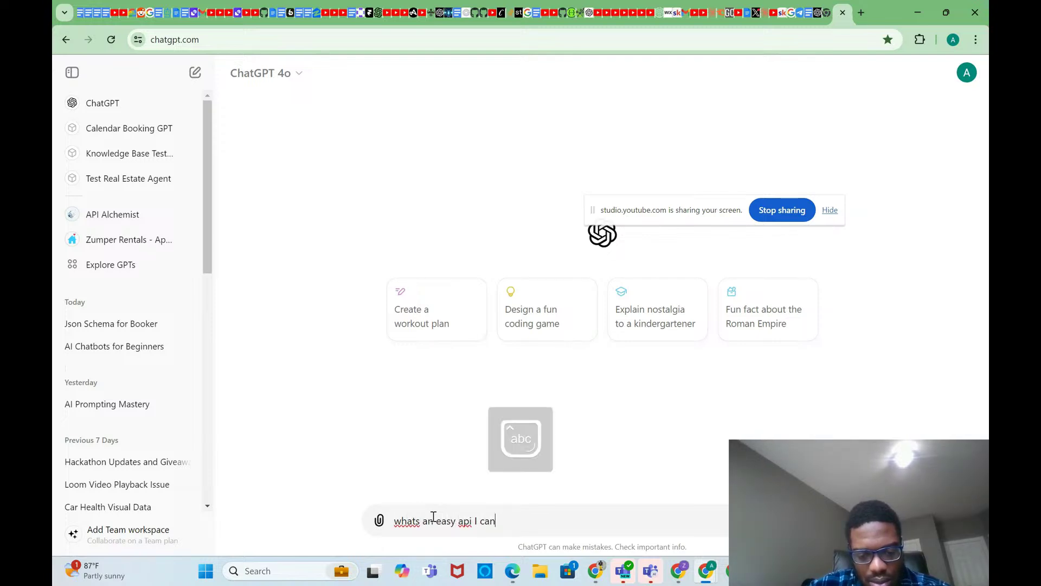
pyautogui.write(' use for a chatbot that')
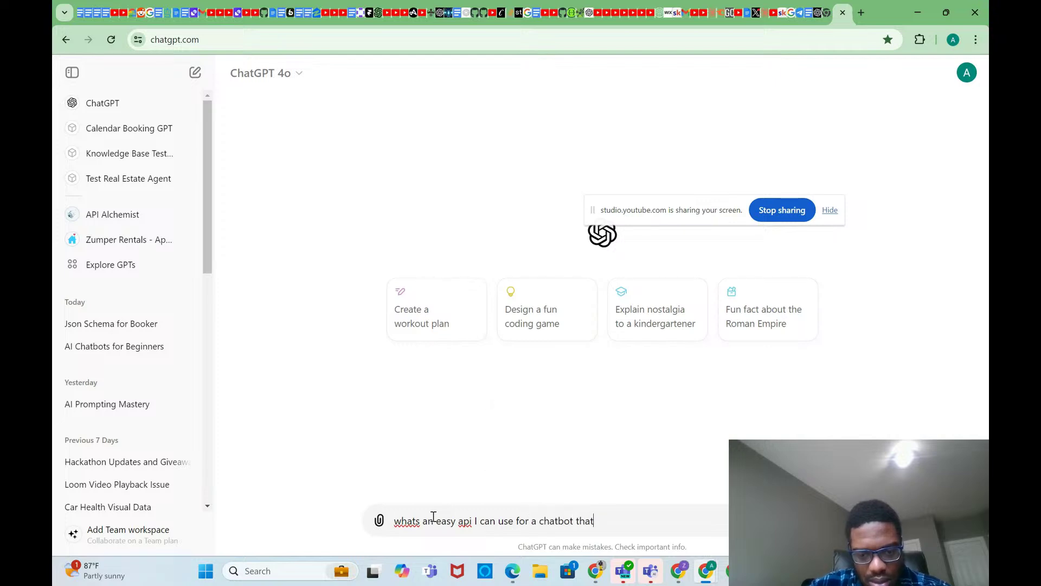
pyautogui.write(' answer questions about a roof')
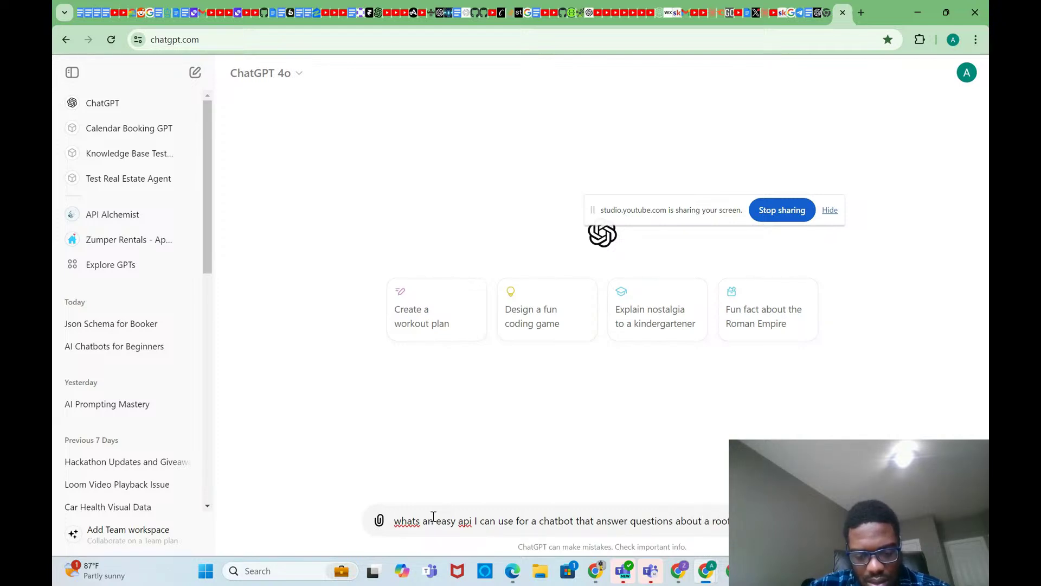
pyautogui.press('Return')
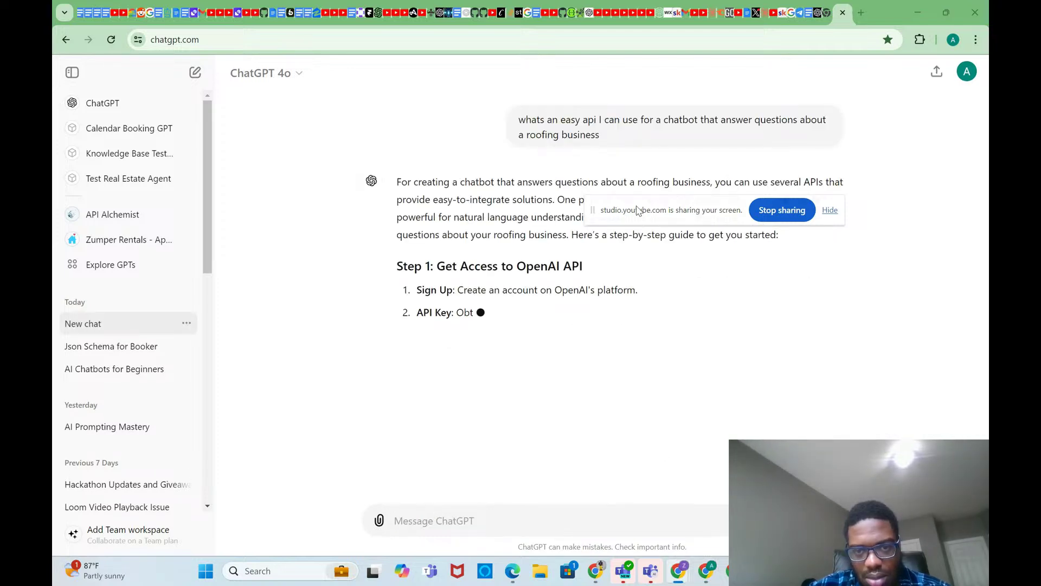
pyautogui.moveTo(641, 210); pyautogui.dragTo(697, 199)
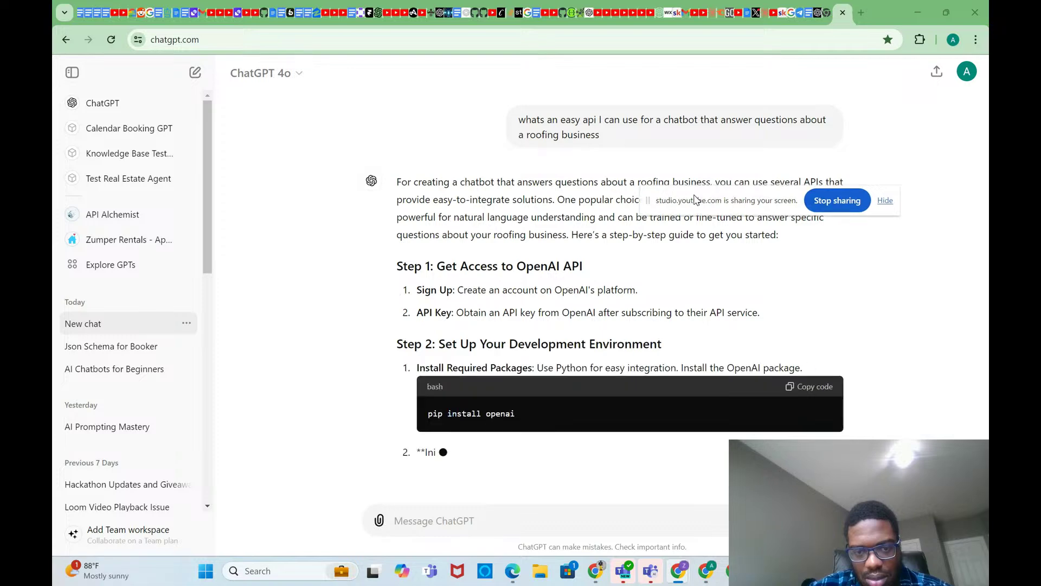
pyautogui.scroll(2, 610, 304)
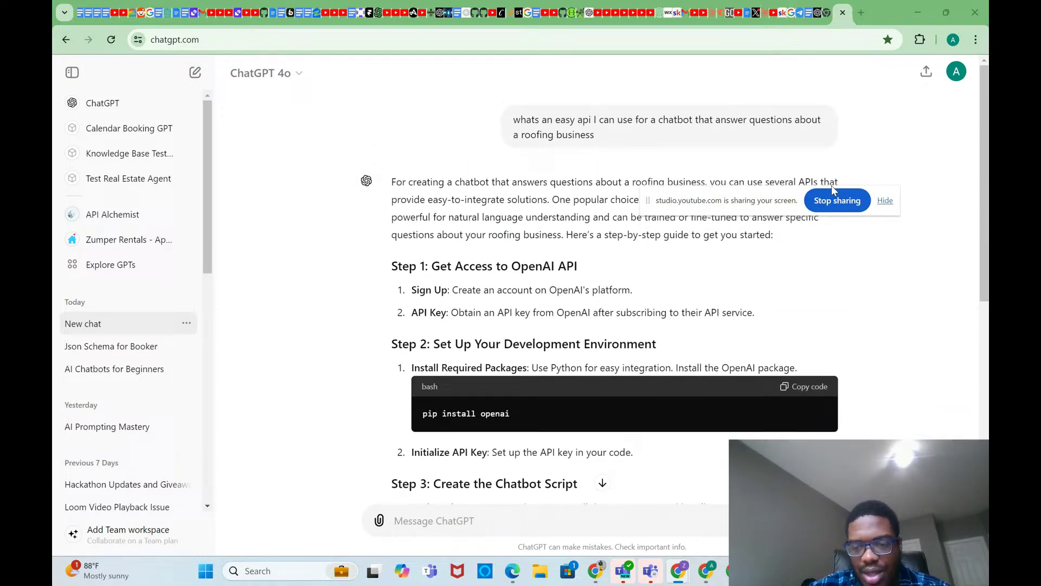
# Step: Switch through taskbar windows to the Google calculator search and clear its search box
pyautogui.moveTo(727, 576)
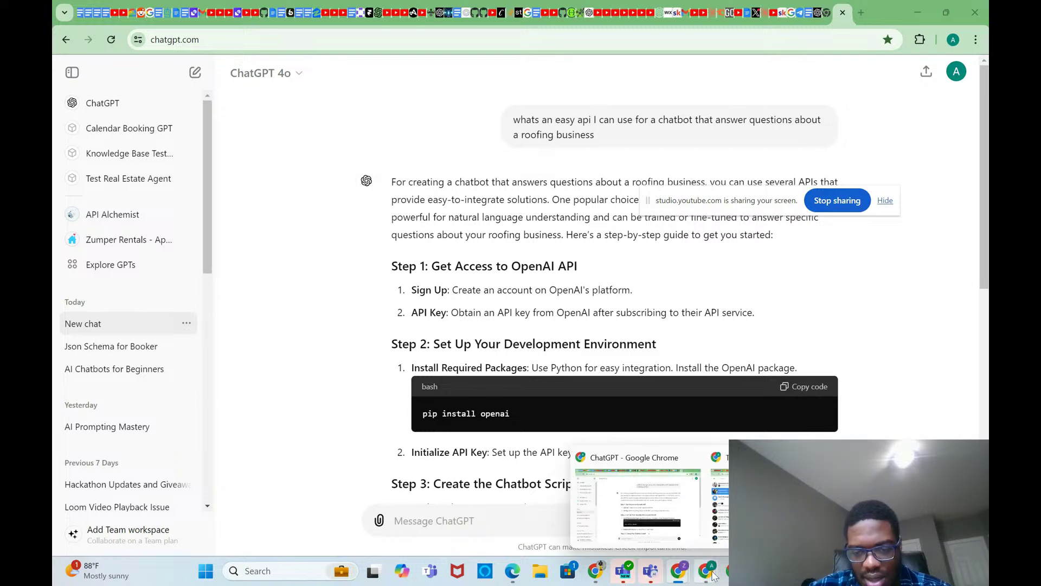
pyautogui.click(721, 514)
pyautogui.click(643, 505)
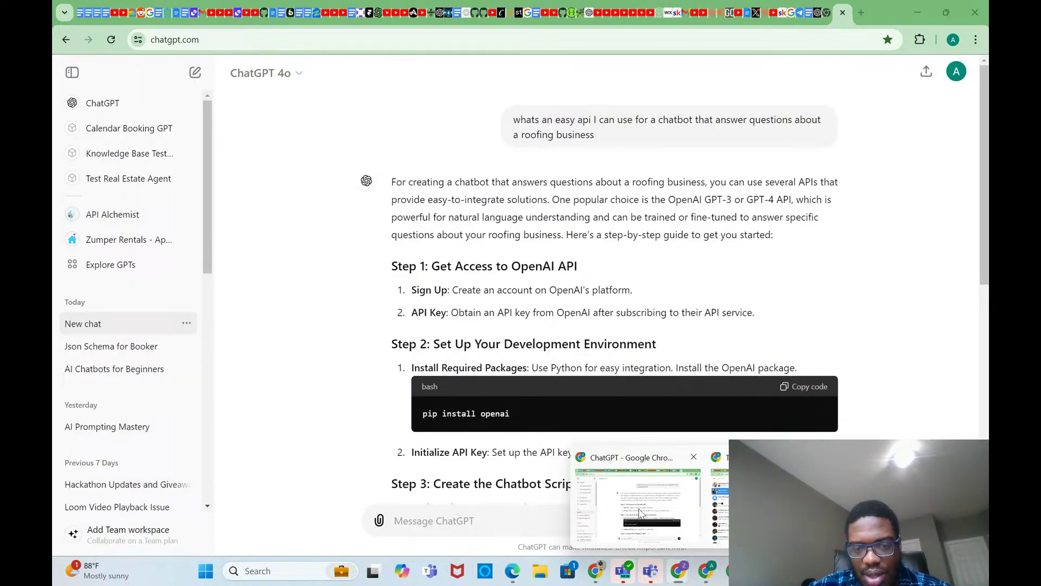
pyautogui.moveTo(728, 576)
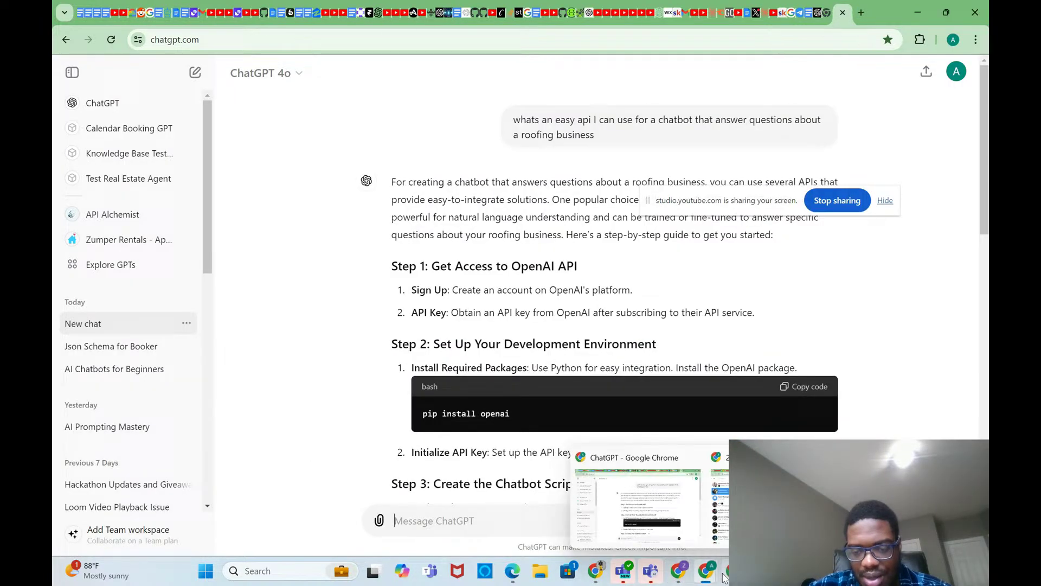
pyautogui.click(728, 542)
pyautogui.click(728, 542)
pyautogui.moveTo(596, 573)
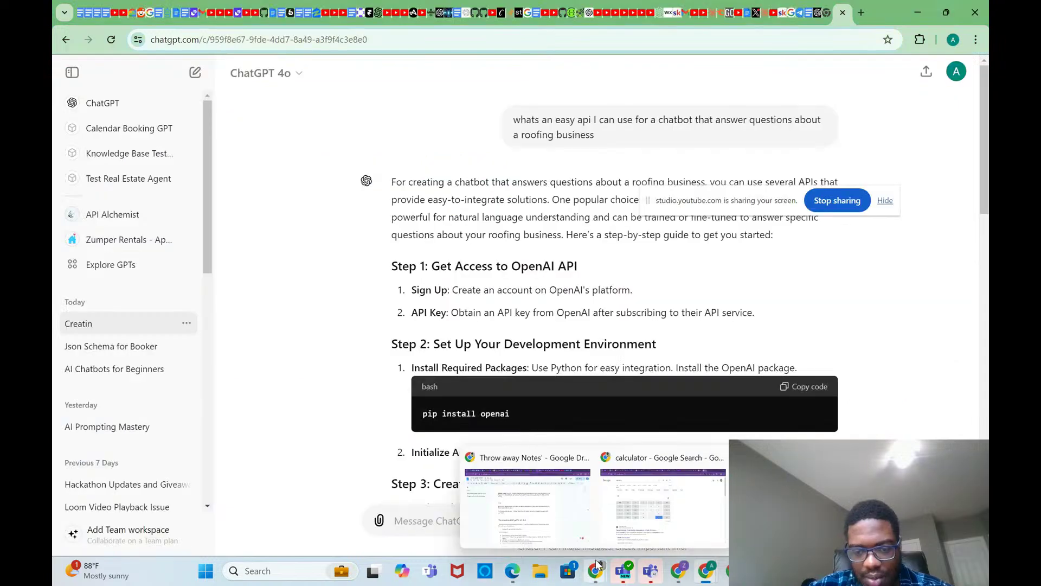
pyautogui.click(661, 505)
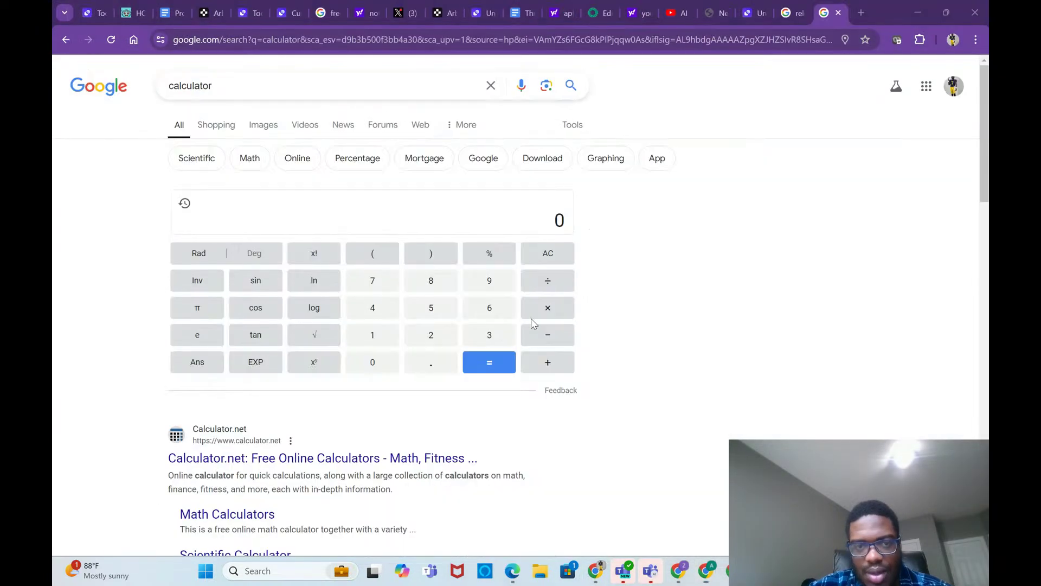
pyautogui.click(493, 87)
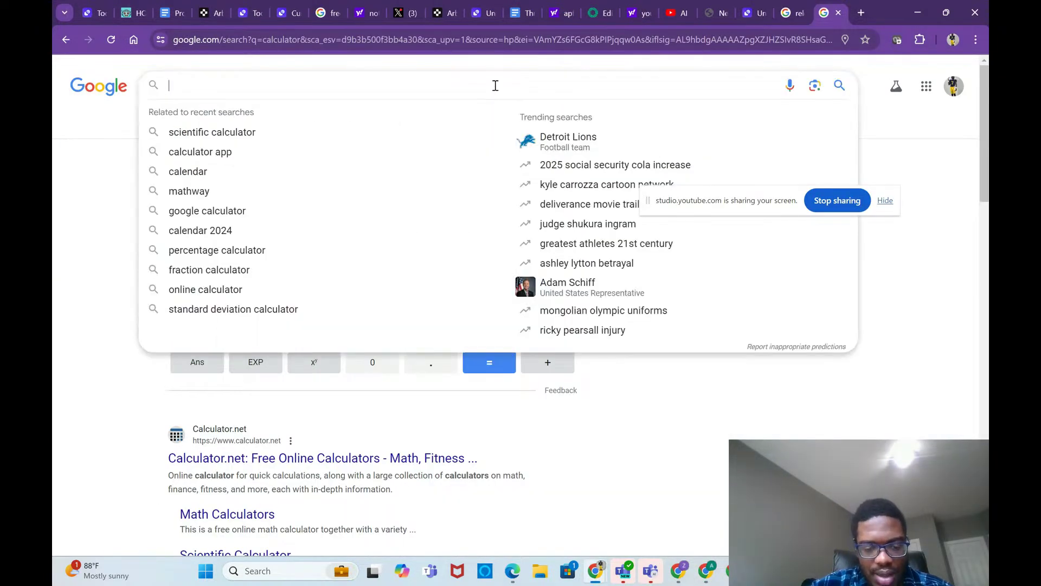
# Step: Search 'weather api' and open WeatherAPI.com's docs, scrolling to the Authentication section
pyautogui.write('weather api')
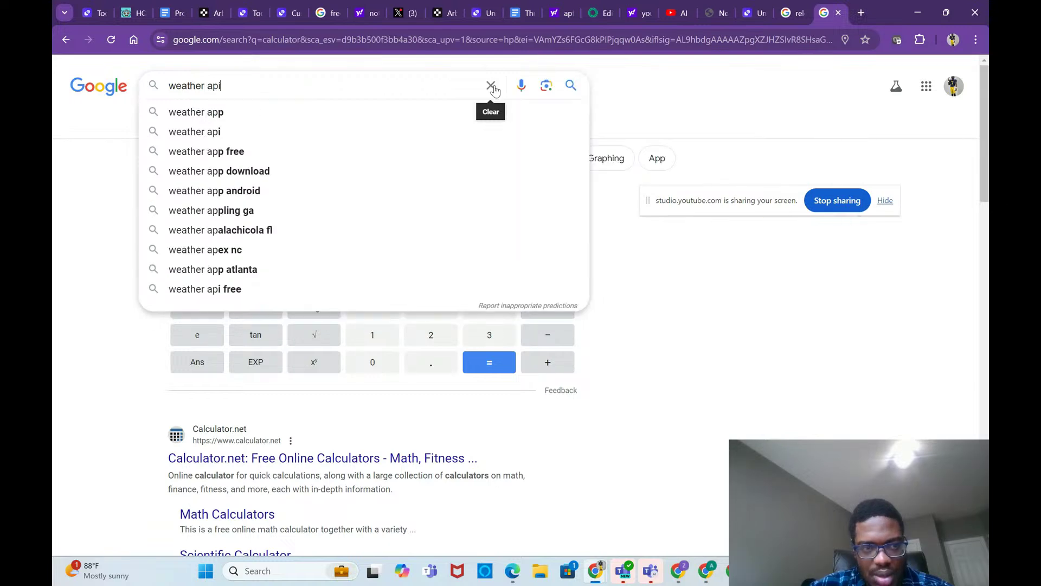
pyautogui.press('Return')
pyautogui.scroll(-7, 352, 288)
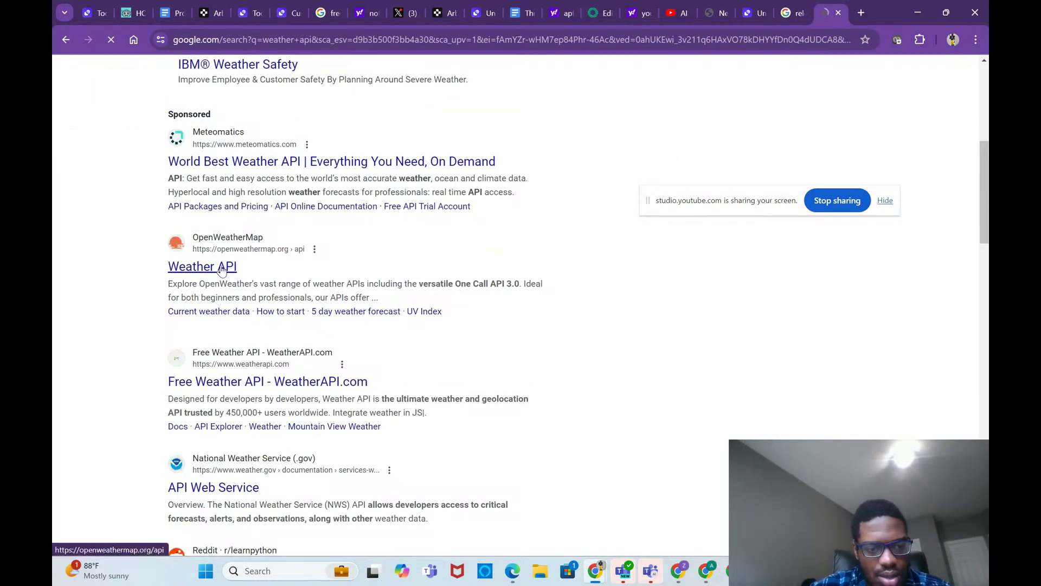
pyautogui.click(240, 373)
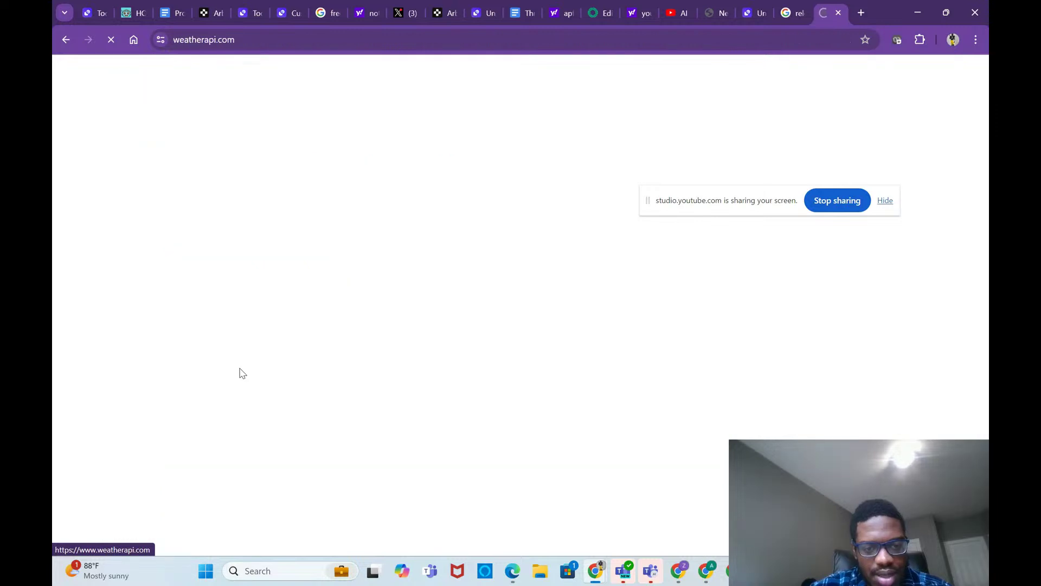
pyautogui.scroll(-1, 272, 325)
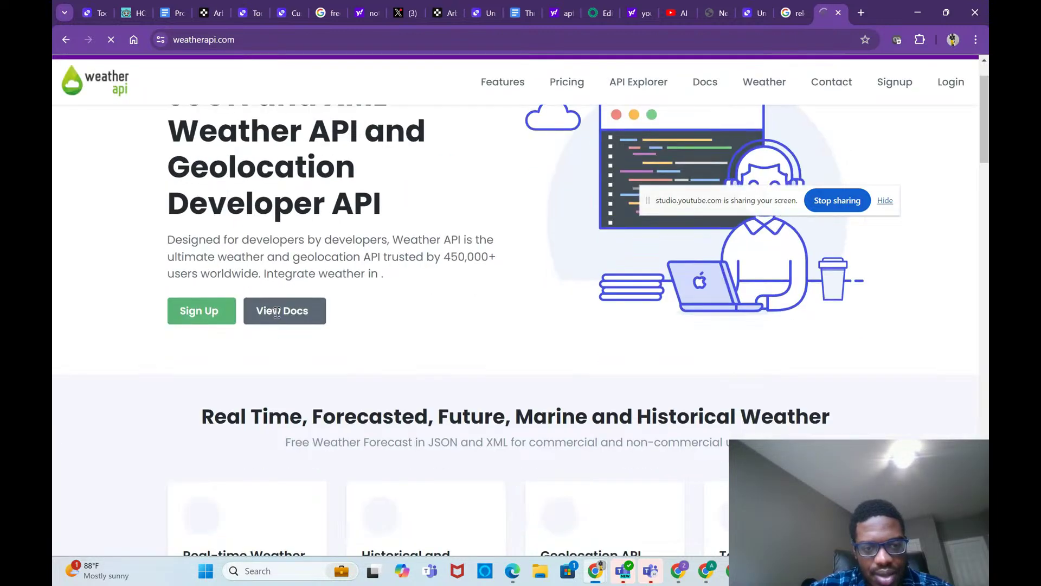
pyautogui.click(279, 316)
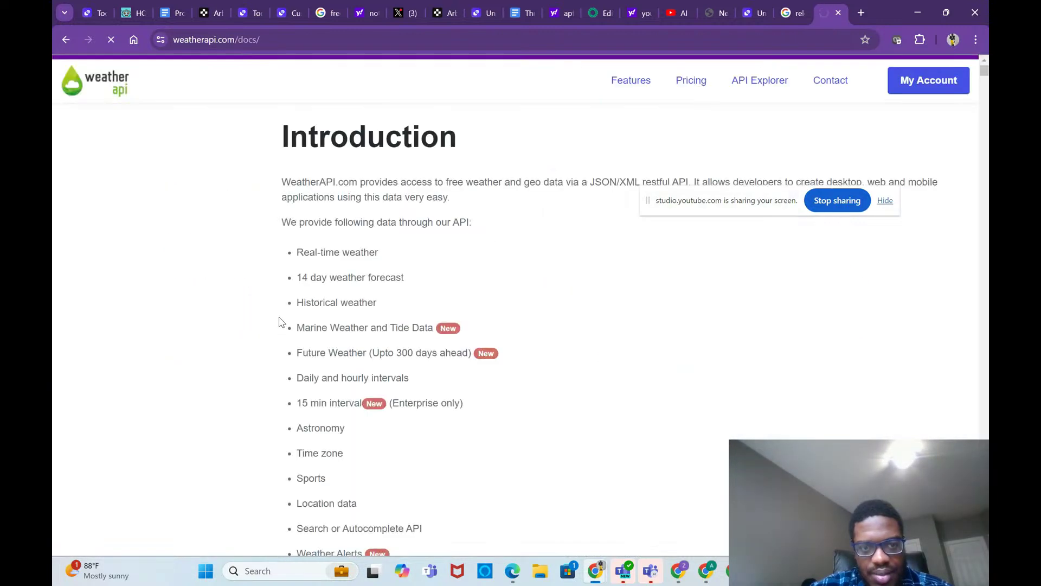
pyautogui.scroll(-3, 284, 330)
pyautogui.scroll(-8, 287, 332)
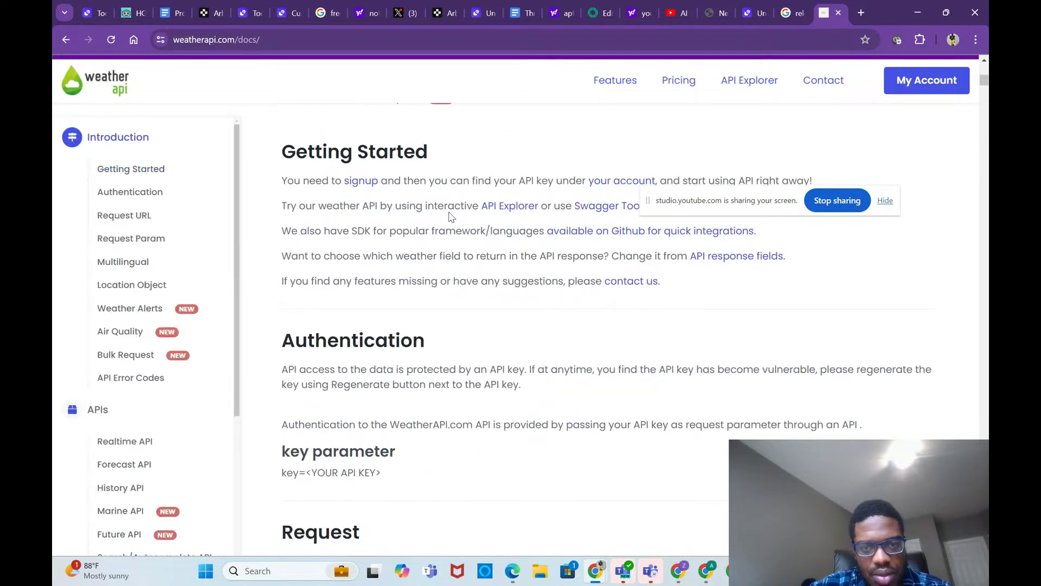
pyautogui.click(753, 16)
# Step: Return to the Roofing agent editor and place the cursor in its Instructions box
pyautogui.click(600, 14)
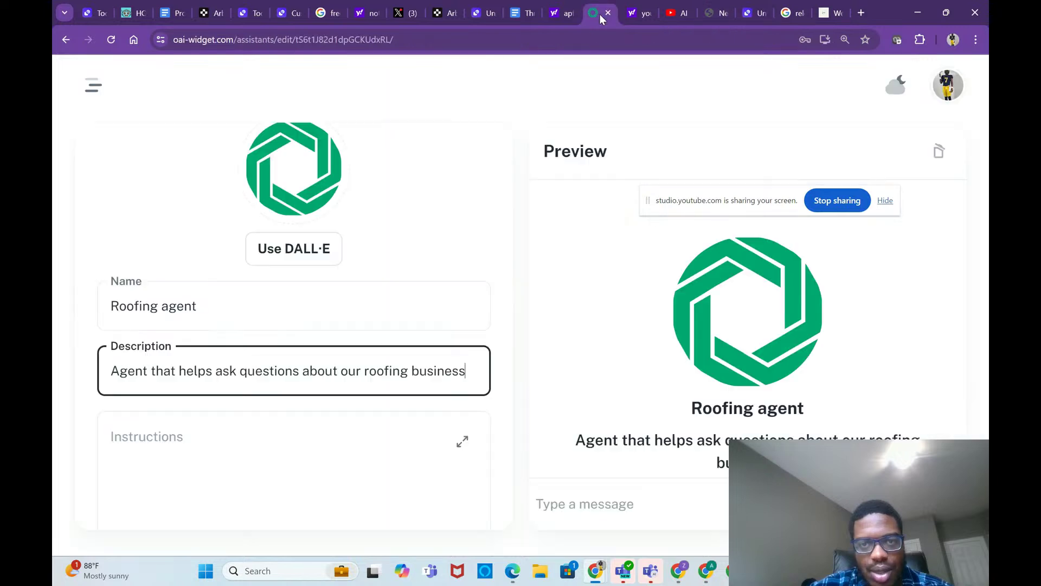
pyautogui.scroll(-2, 317, 404)
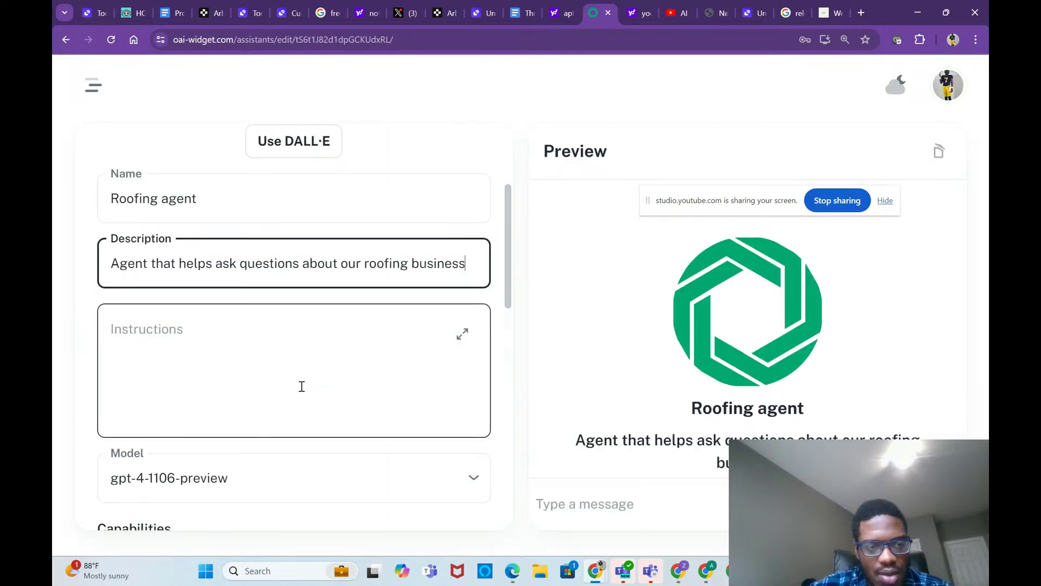
pyautogui.click(300, 385)
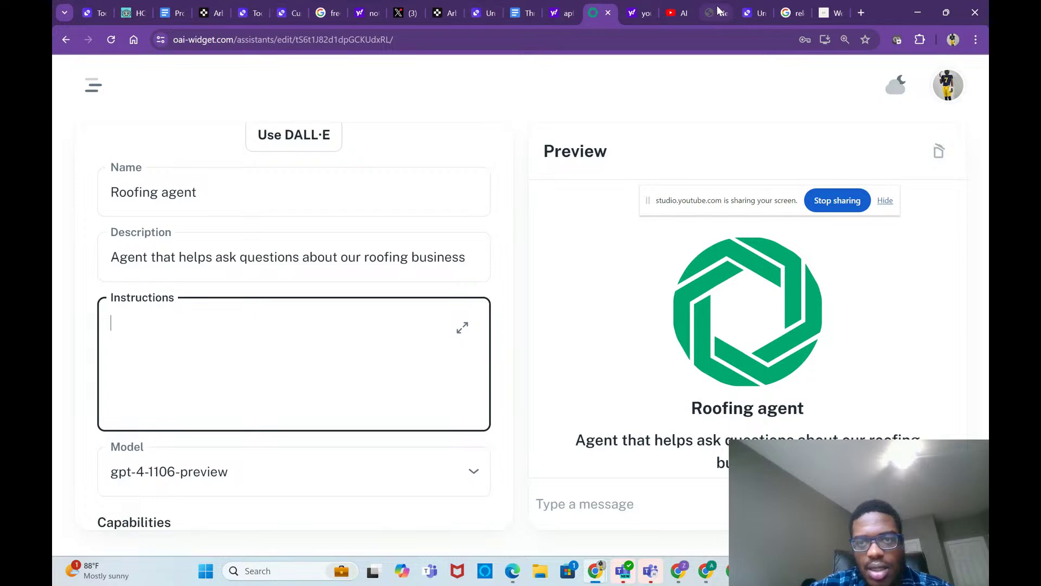
pyautogui.click(752, 14)
# Step: Replace the role with a roofing Q&A agent pricing house size times 4 and checking weather before booking
pyautogui.scroll(10, 596, 191)
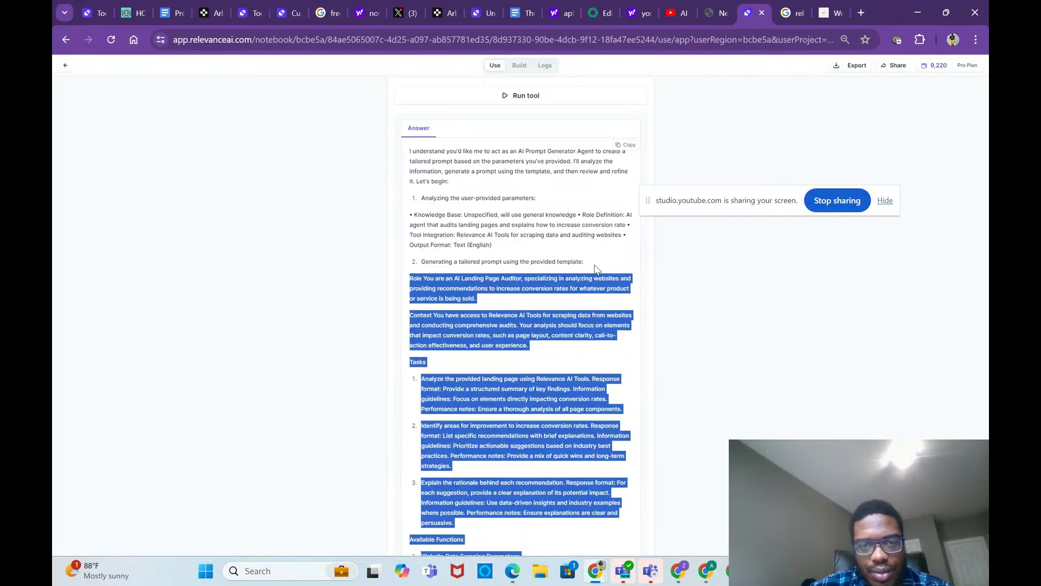
pyautogui.moveTo(497, 256); pyautogui.dragTo(457, 246)
pyautogui.press('BackSpace')
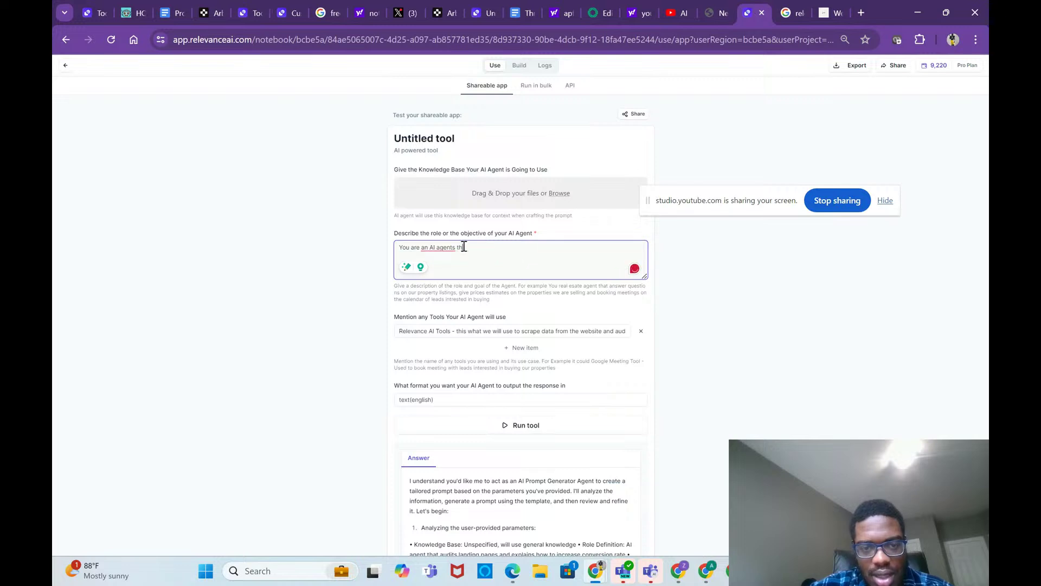
pyautogui.write('answers questio')
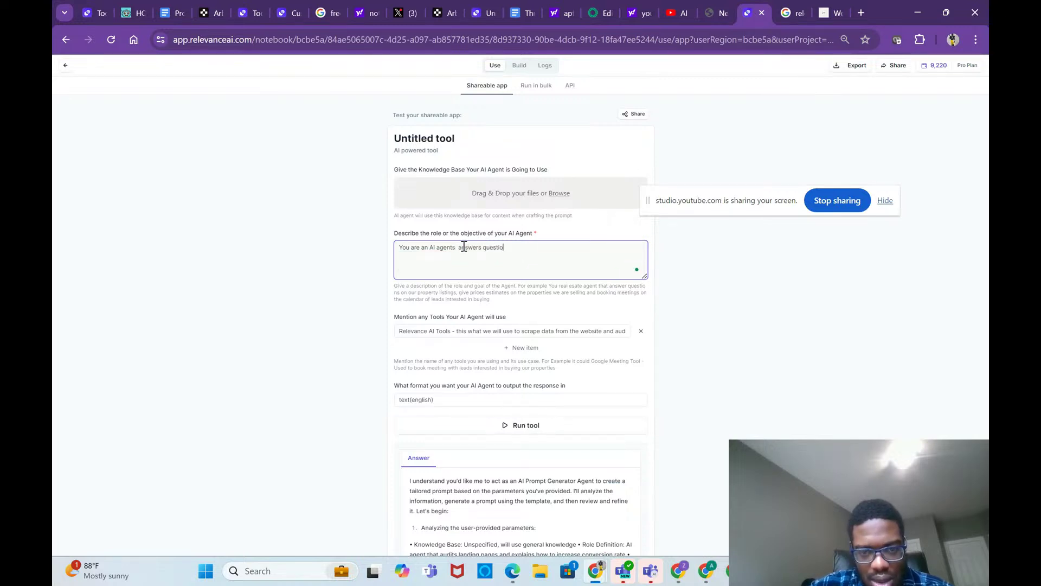
pyautogui.write('ns on r')
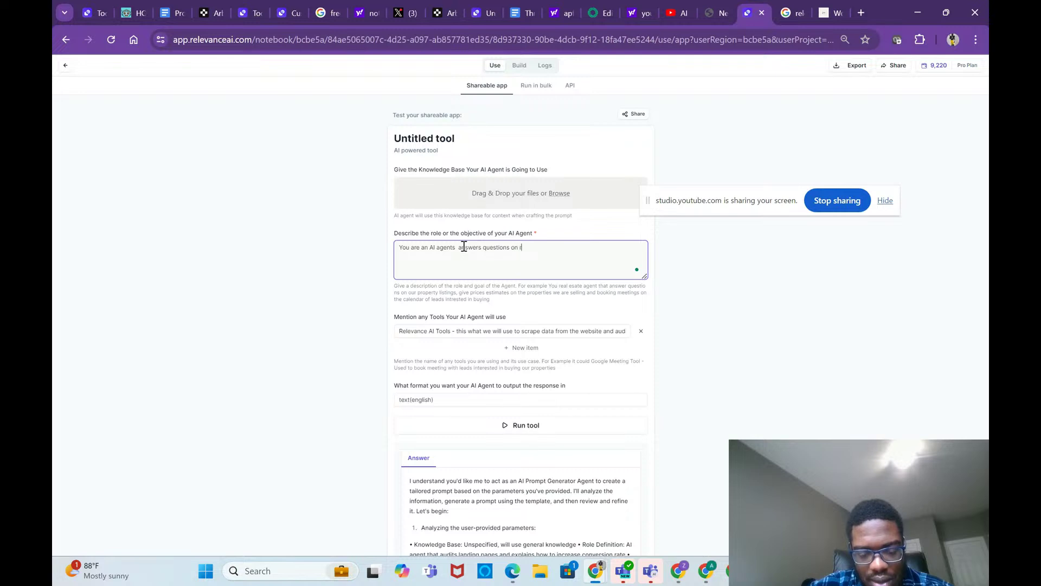
pyautogui.write('oofi')
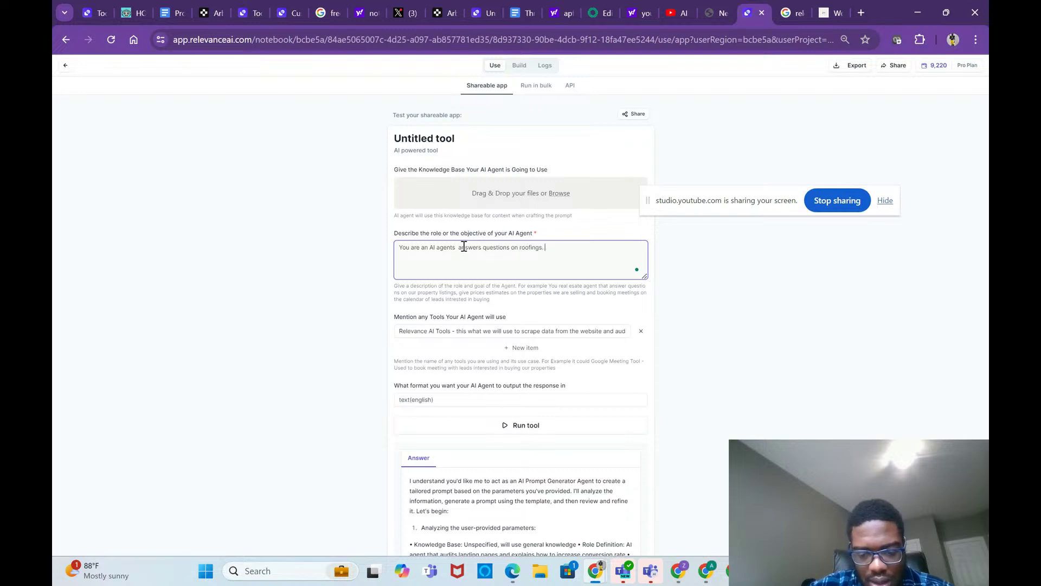
pyautogui.write('ngs.')
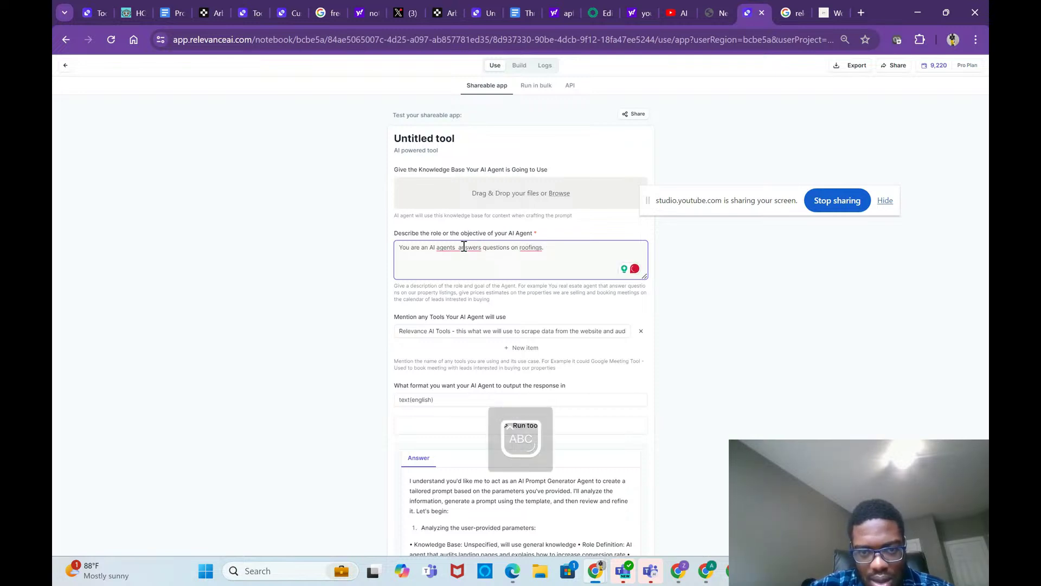
pyautogui.press('capslock')
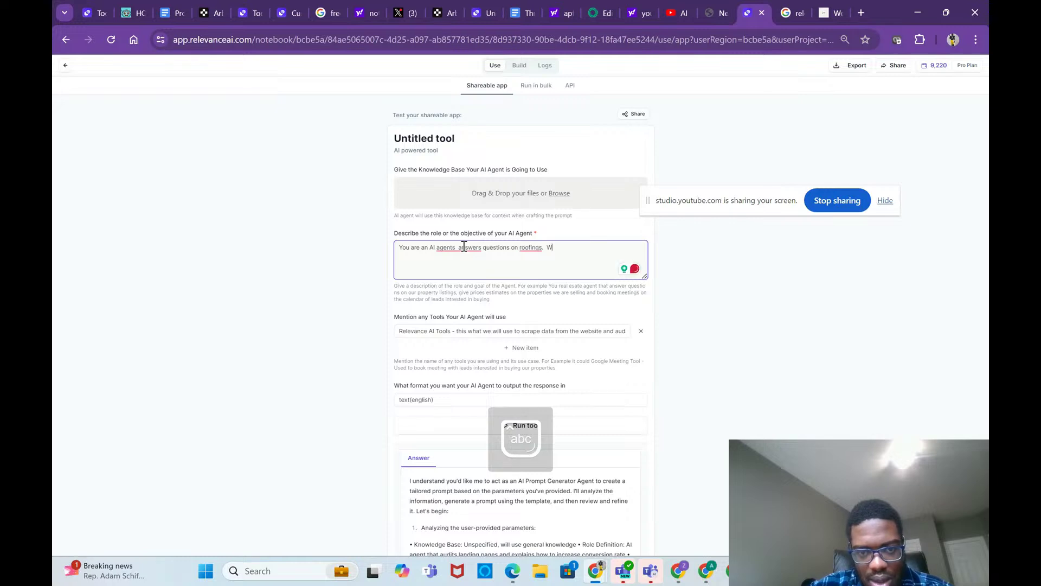
pyautogui.write('Ween a user a')
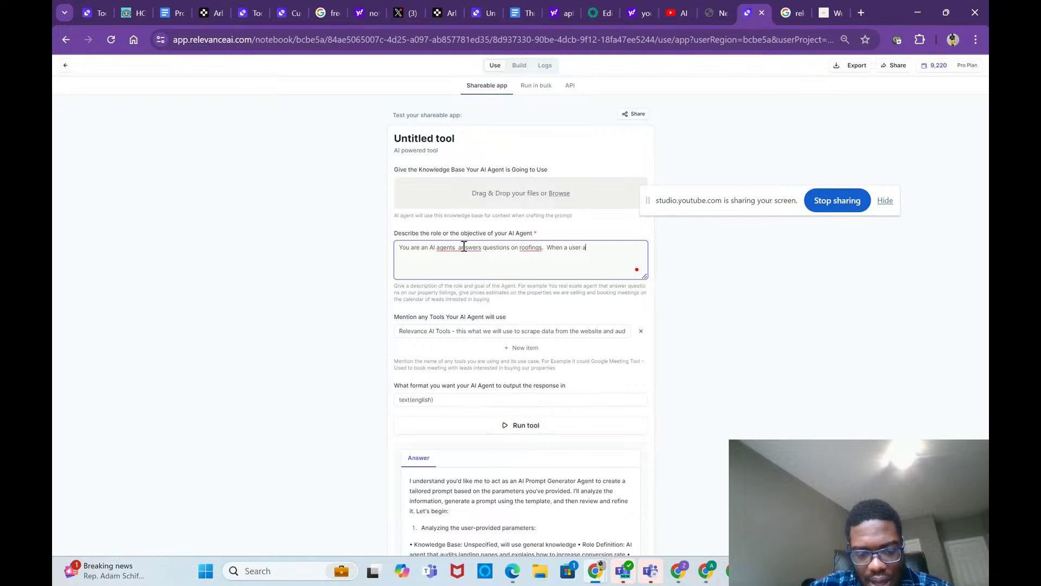
pyautogui.write('sk the cost you will')
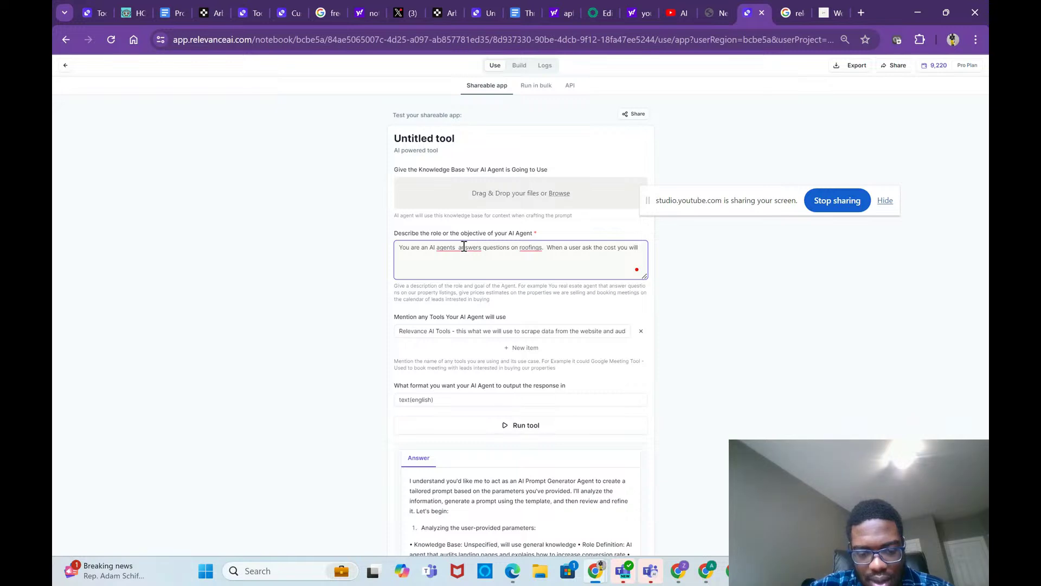
pyautogui.write('t')
pyautogui.write('sk t')
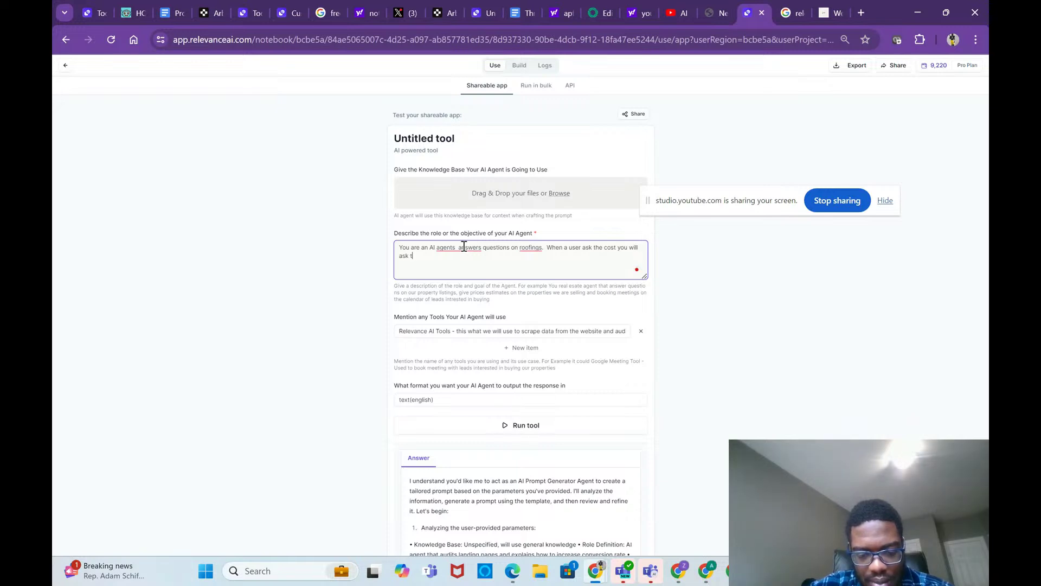
pyautogui.write('hem ')
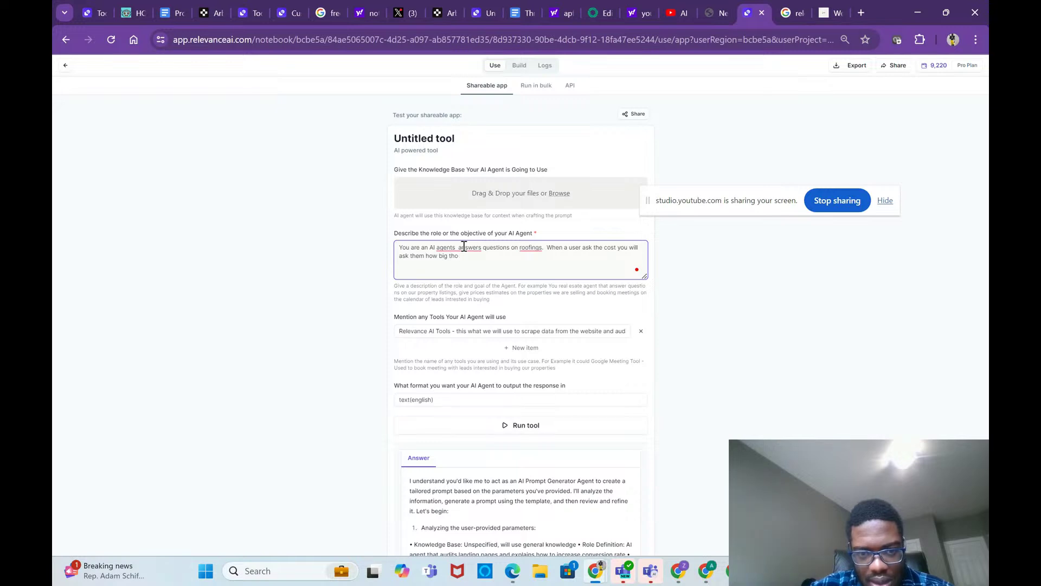
pyautogui.write('how big thiir hos')
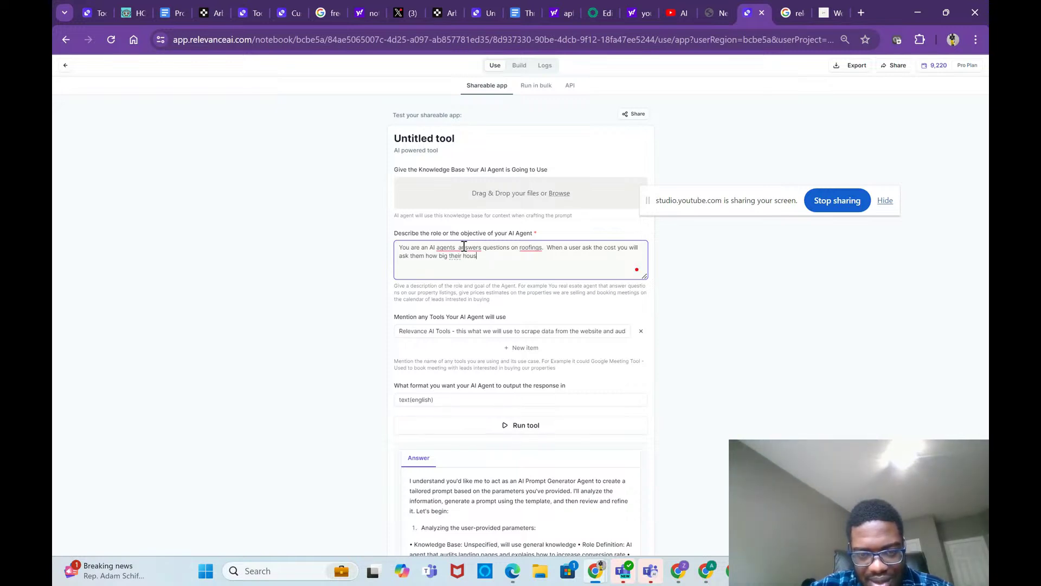
pyautogui.write('se is and ')
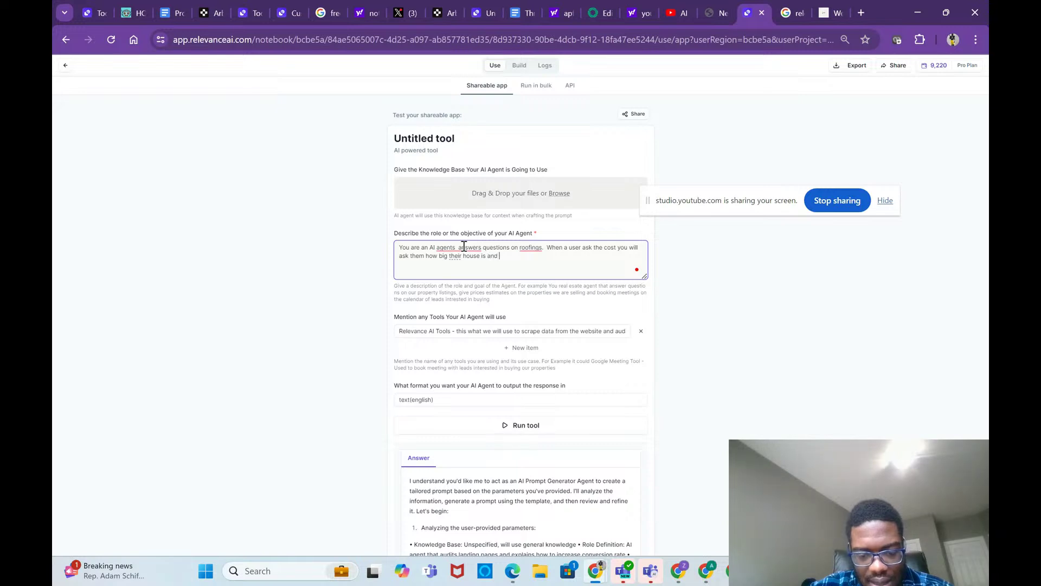
pyautogui.write('squar')
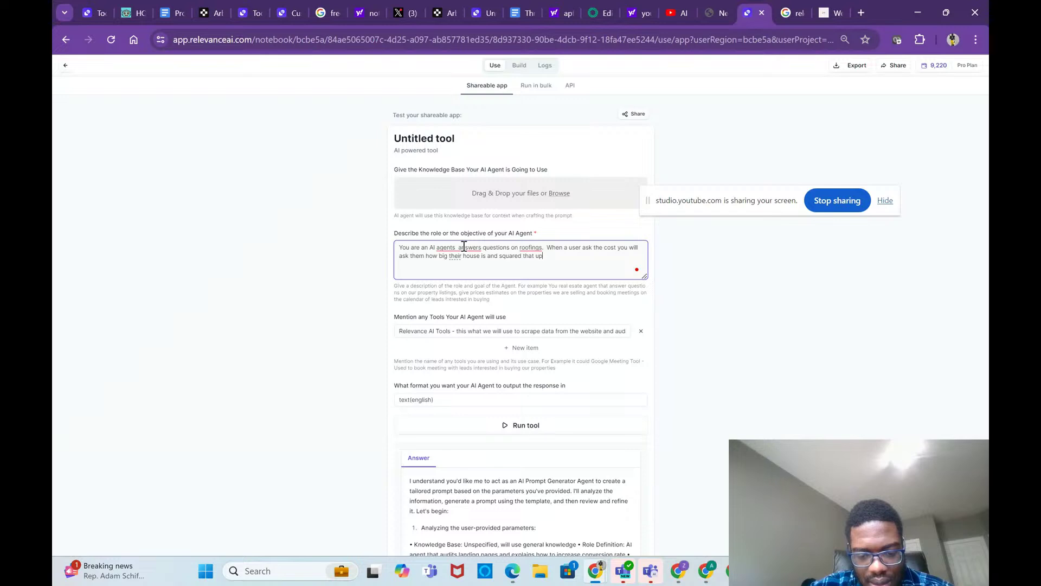
pyautogui.write('ed that up by 4 to get th')
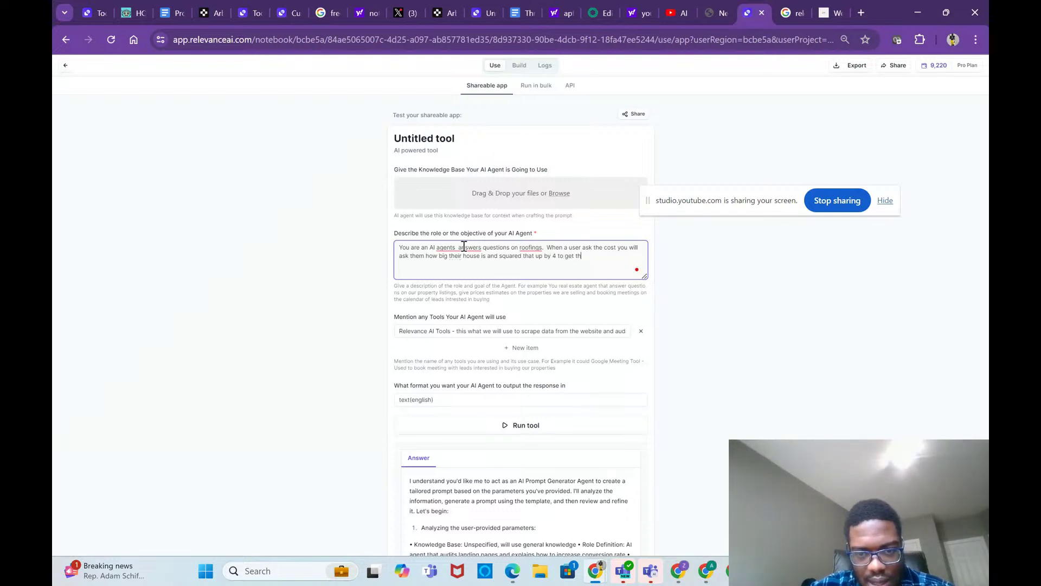
pyautogui.write('e price')
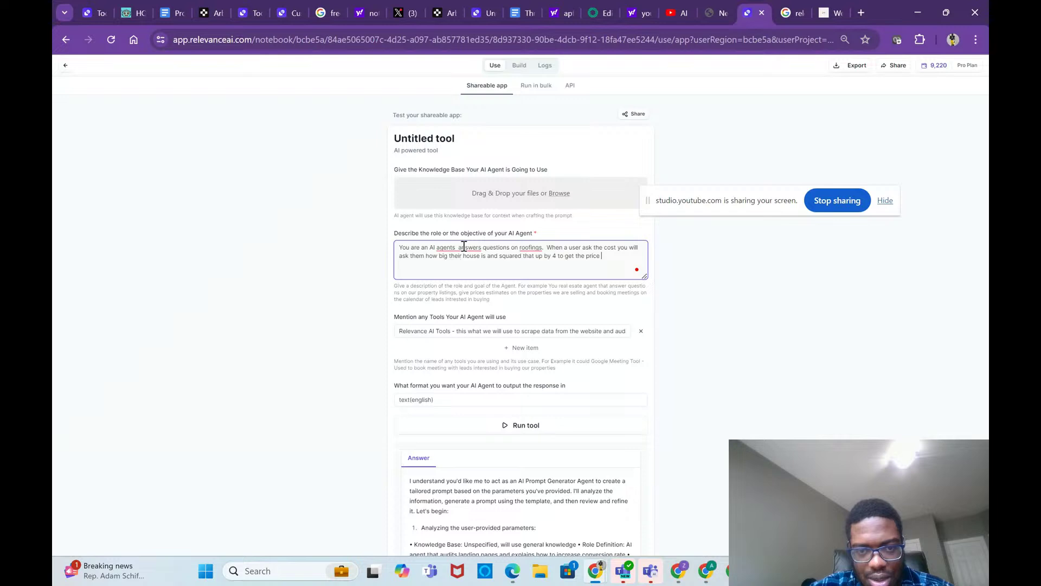
pyautogui.write('.')
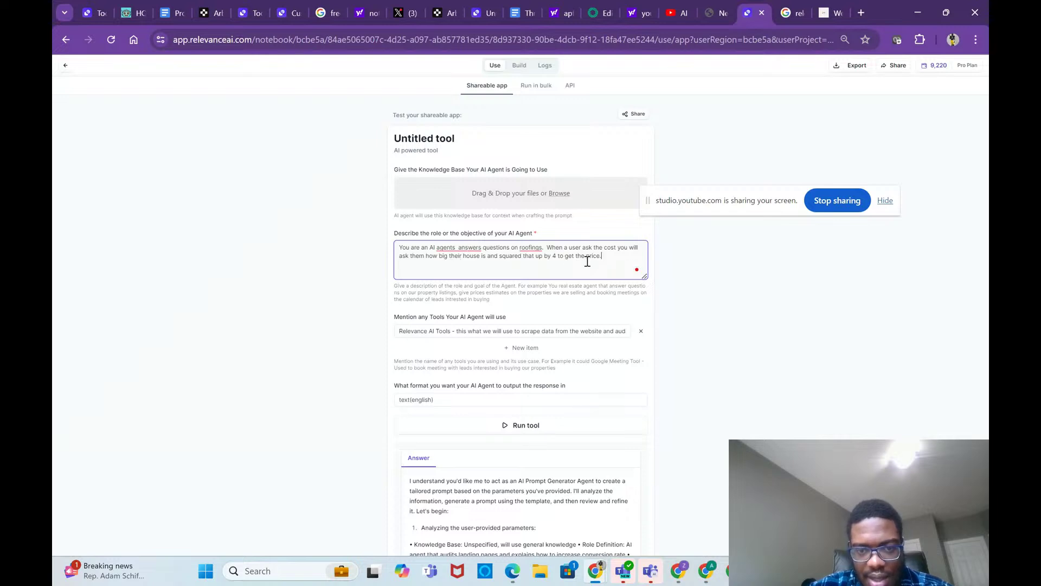
pyautogui.write(' When the')
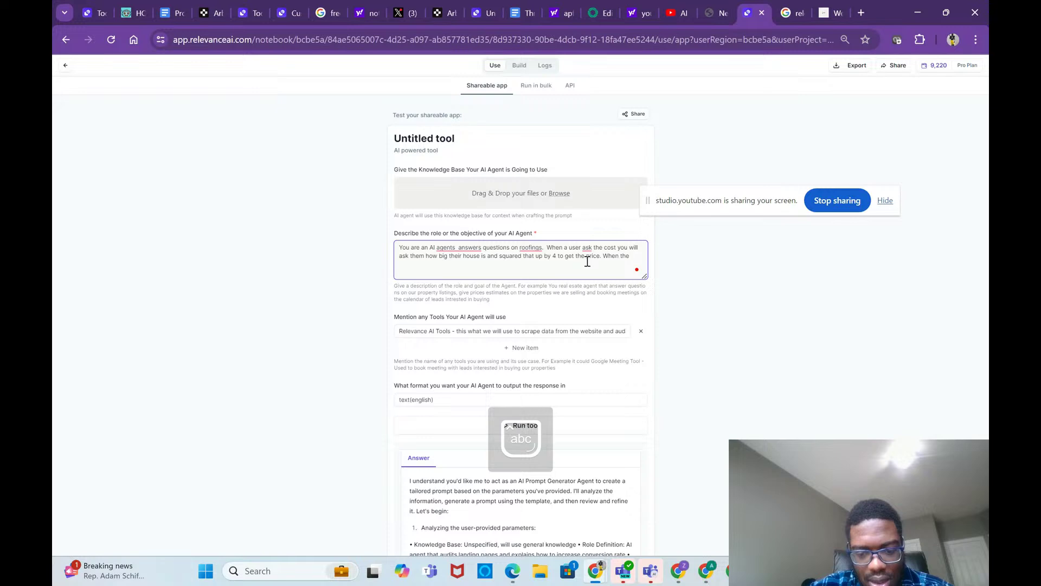
pyautogui.write(' lead w')
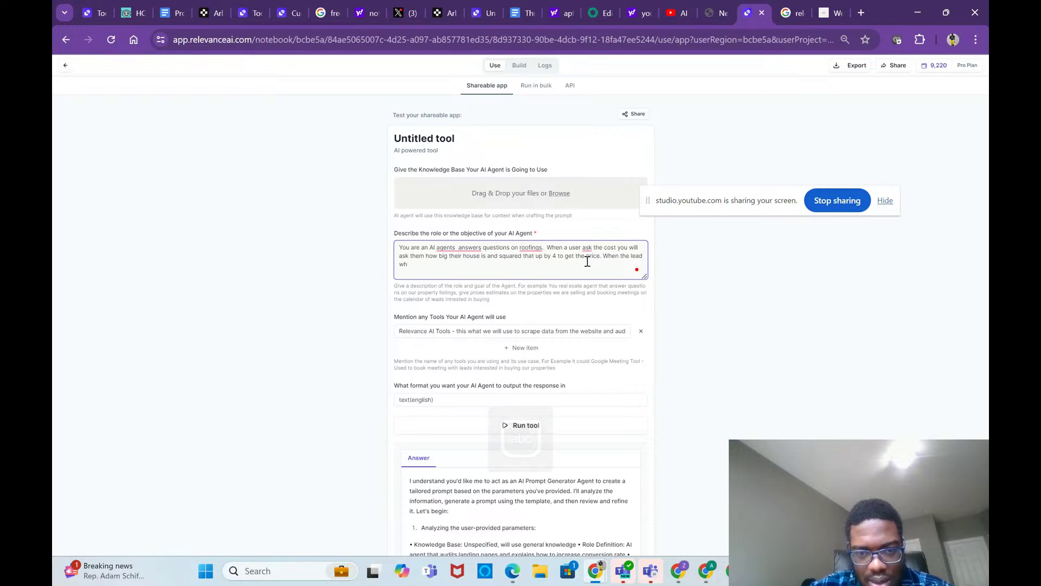
pyautogui.write('ent t')
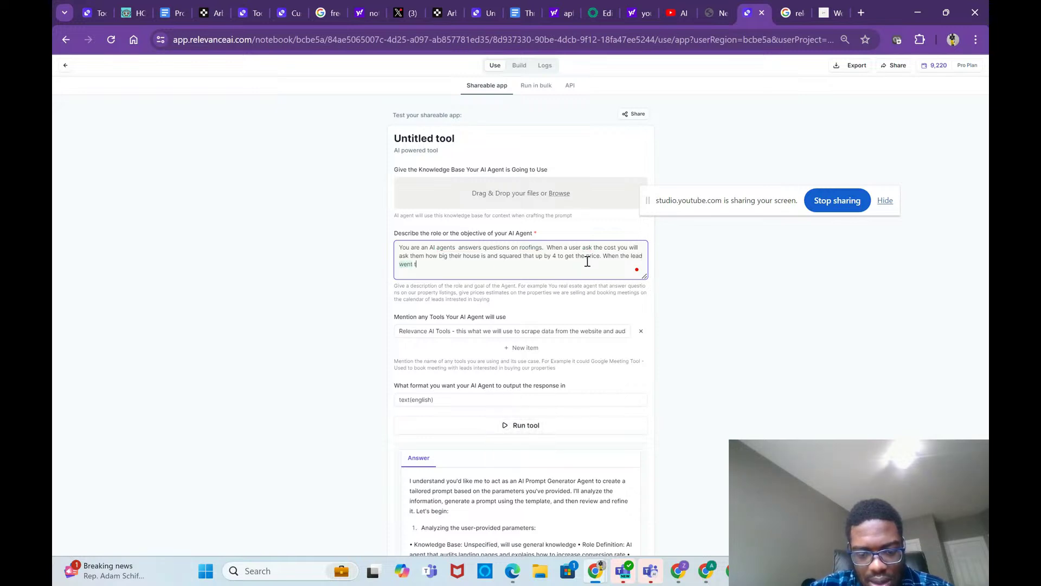
pyautogui.write('o bo')
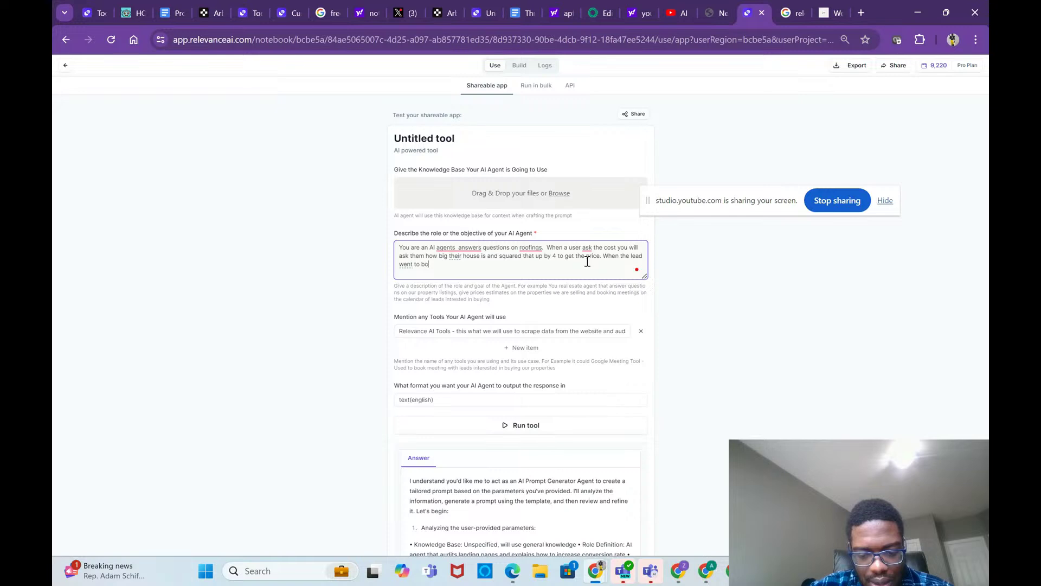
pyautogui.write('ok a time for you ti mix the roof')
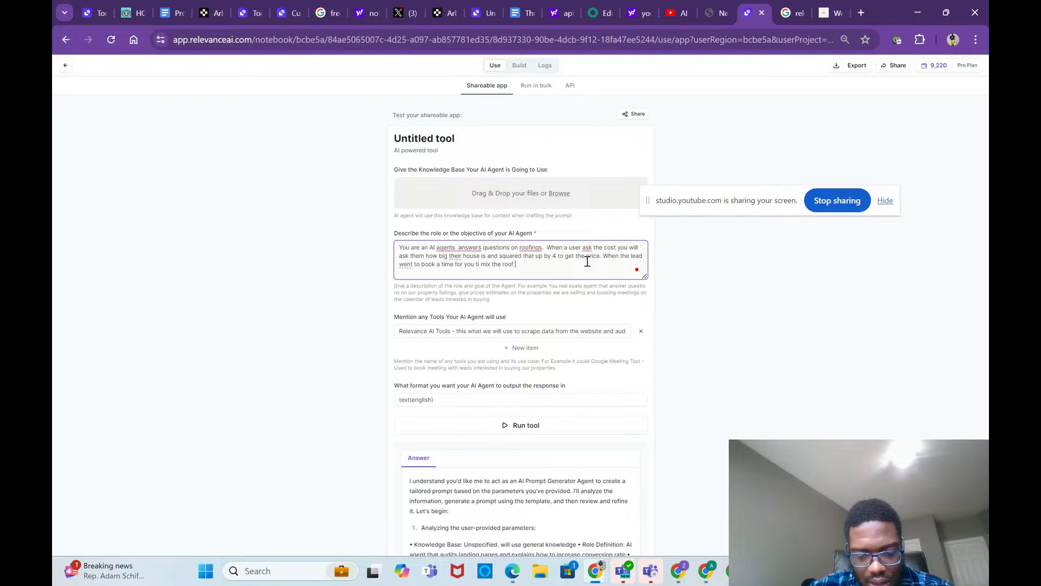
pyautogui.write('you well call the w')
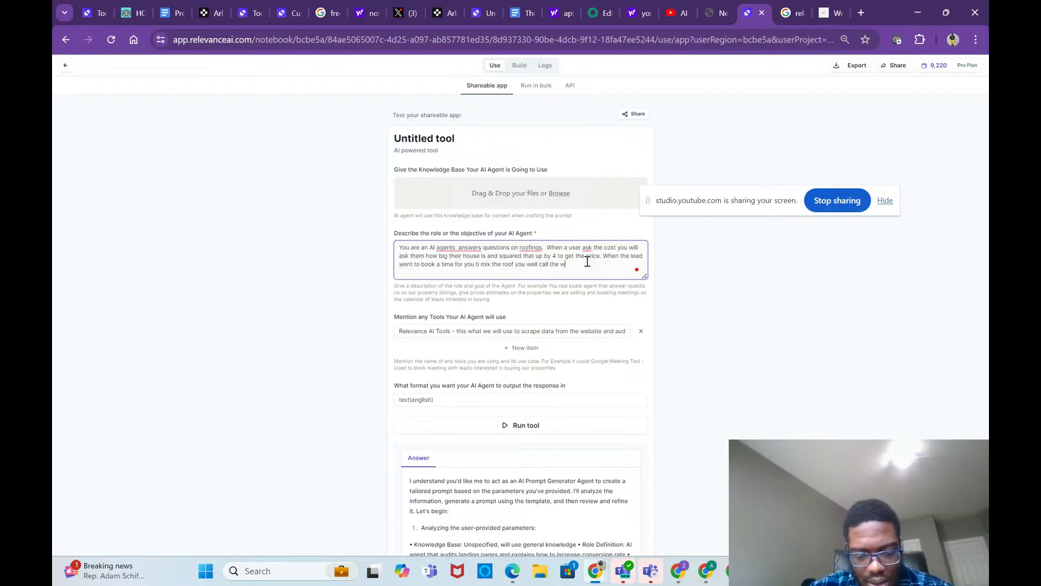
pyautogui.write('ather API')
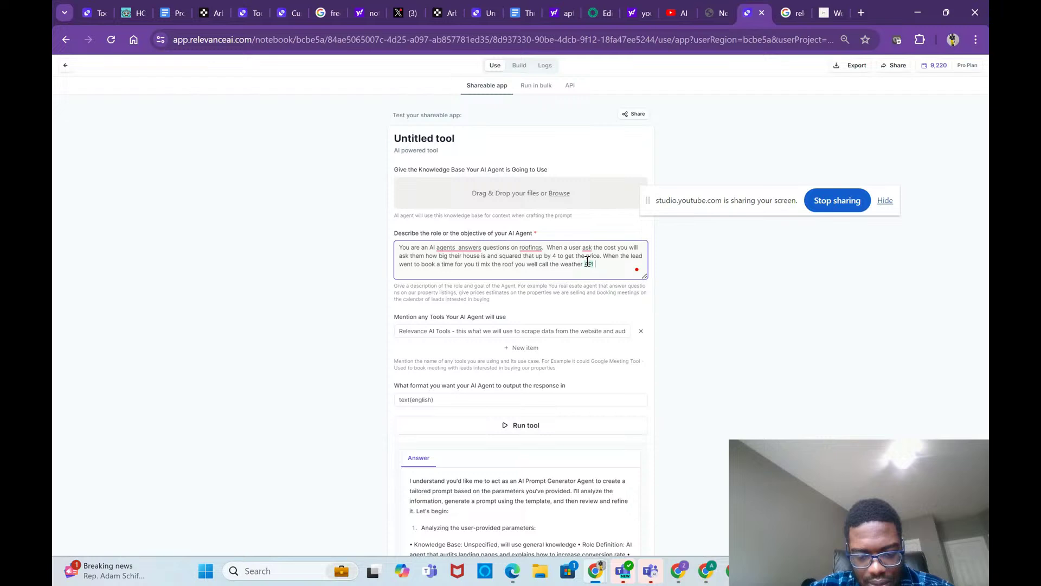
pyautogui.write(' tools to ma')
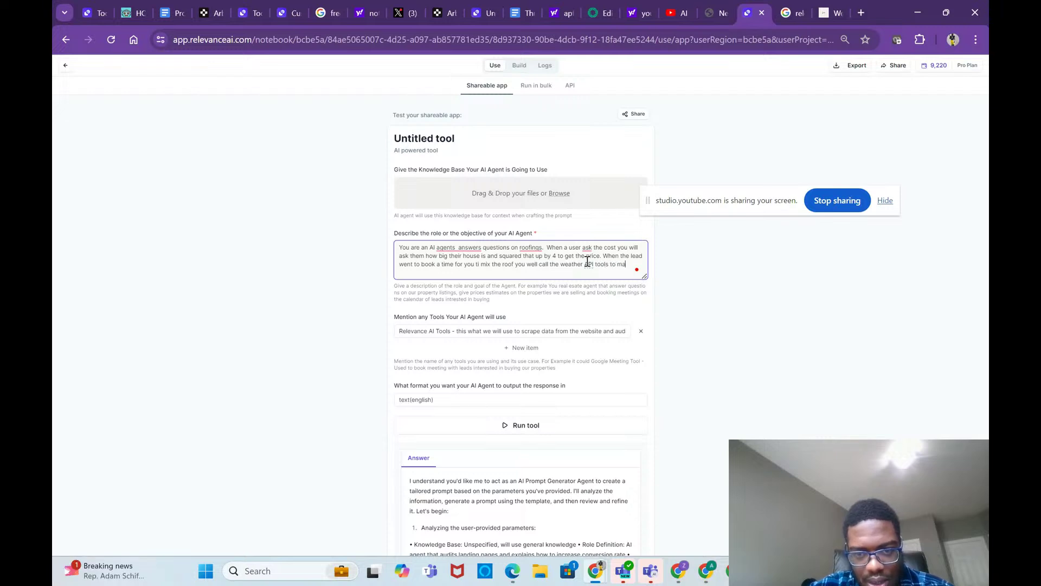
pyautogui.write('ke sure th')
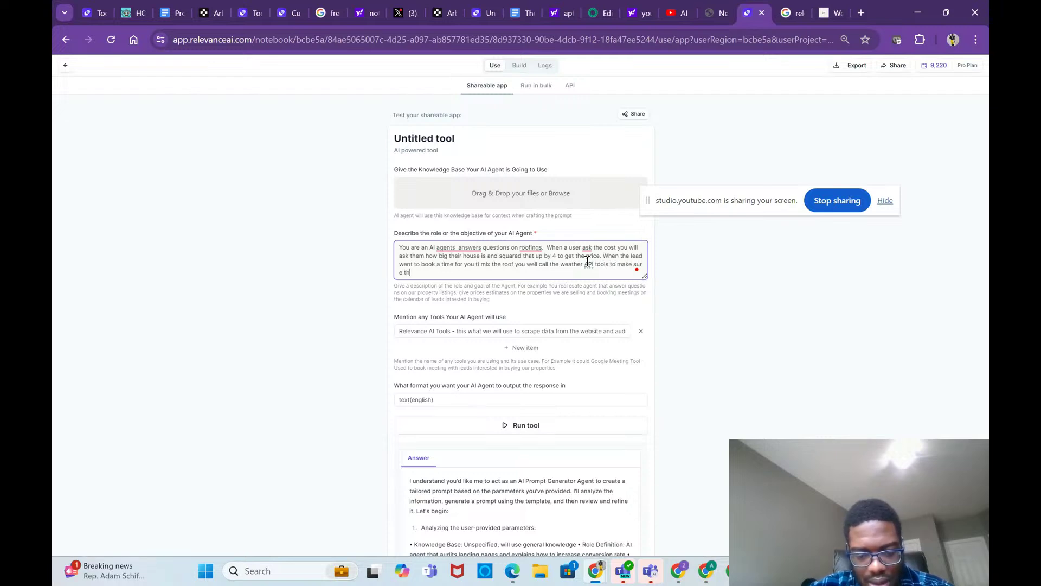
pyautogui.write('e weather')
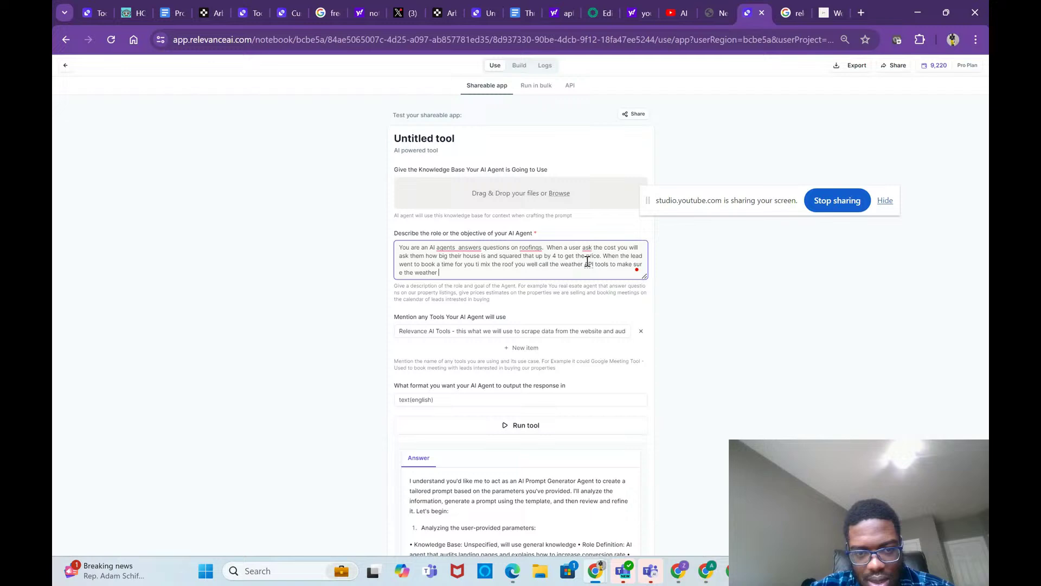
pyautogui.write(' is good e')
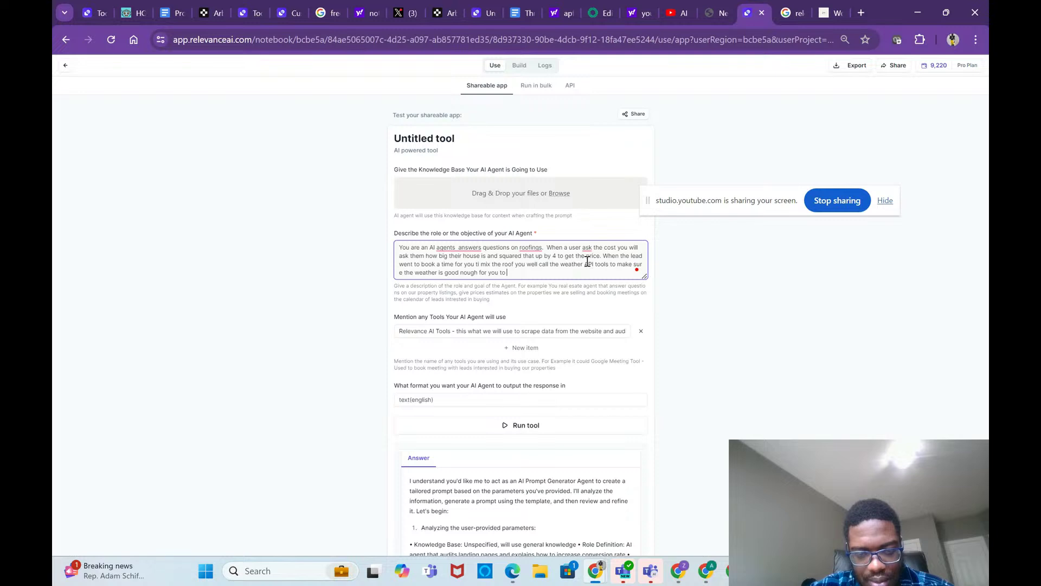
pyautogui.write('nough for you to  come add the roof')
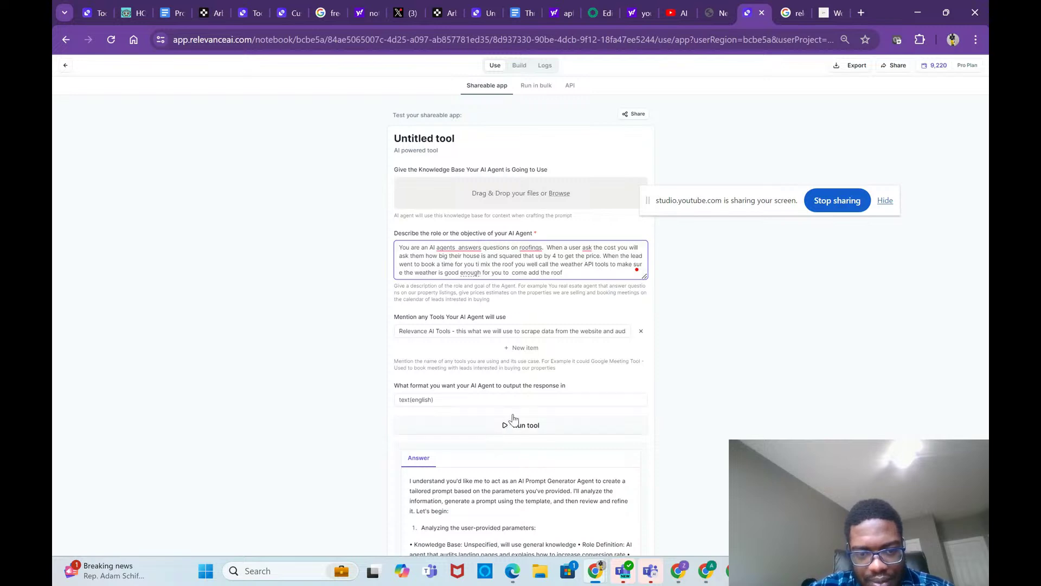
# Step: Trim the Relevance AI Tools list down to a single editable entry
pyautogui.scroll(-1, 530, 377)
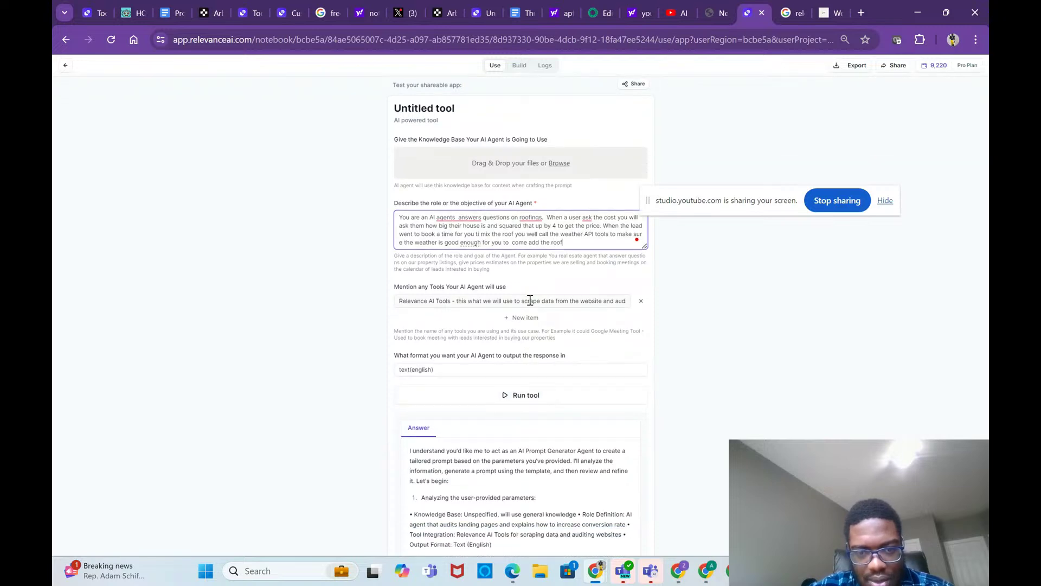
pyautogui.click(641, 301)
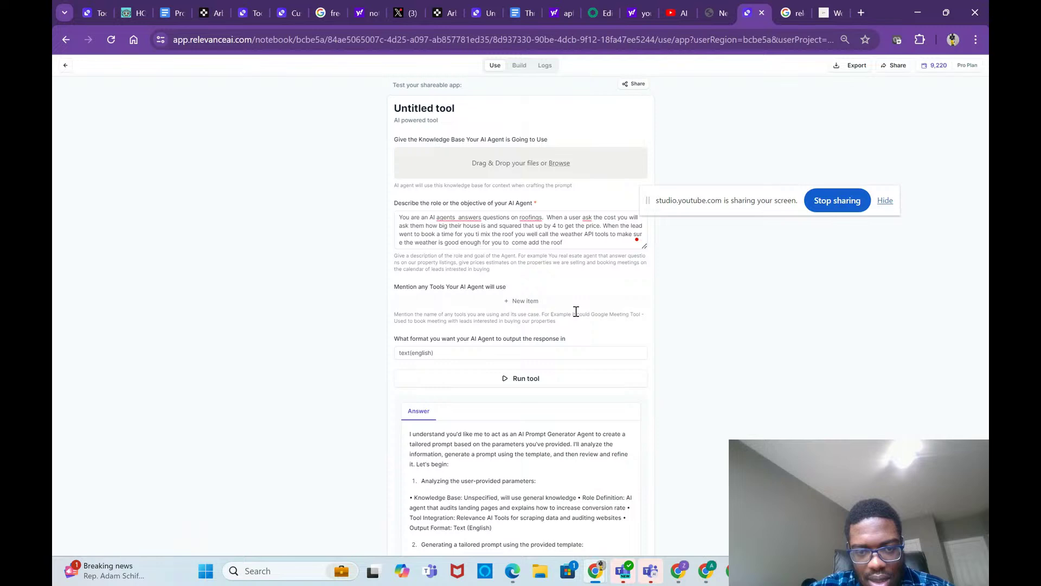
pyautogui.click(576, 307)
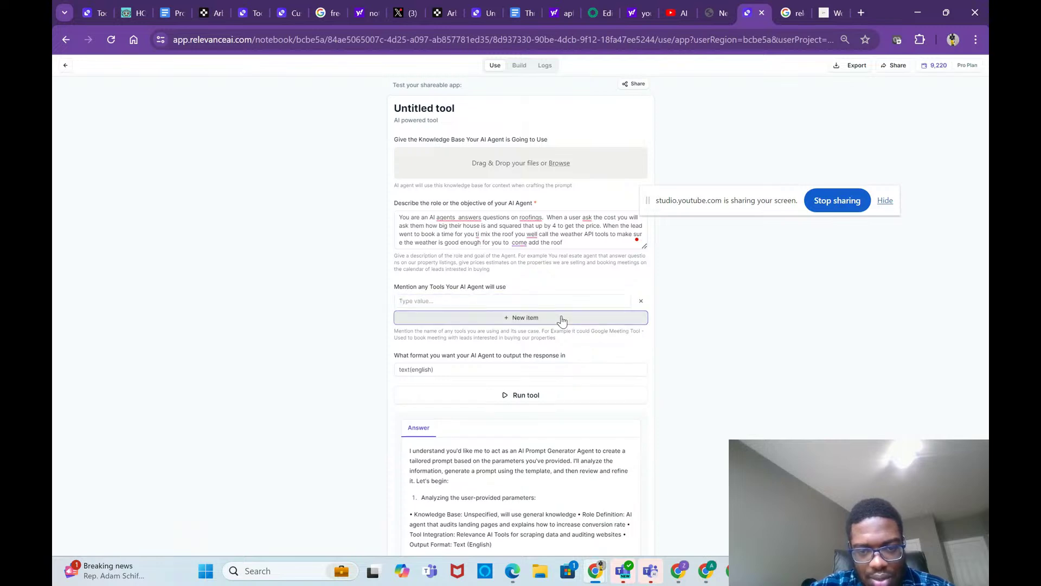
pyautogui.click(561, 318)
pyautogui.click(641, 317)
pyautogui.click(526, 302)
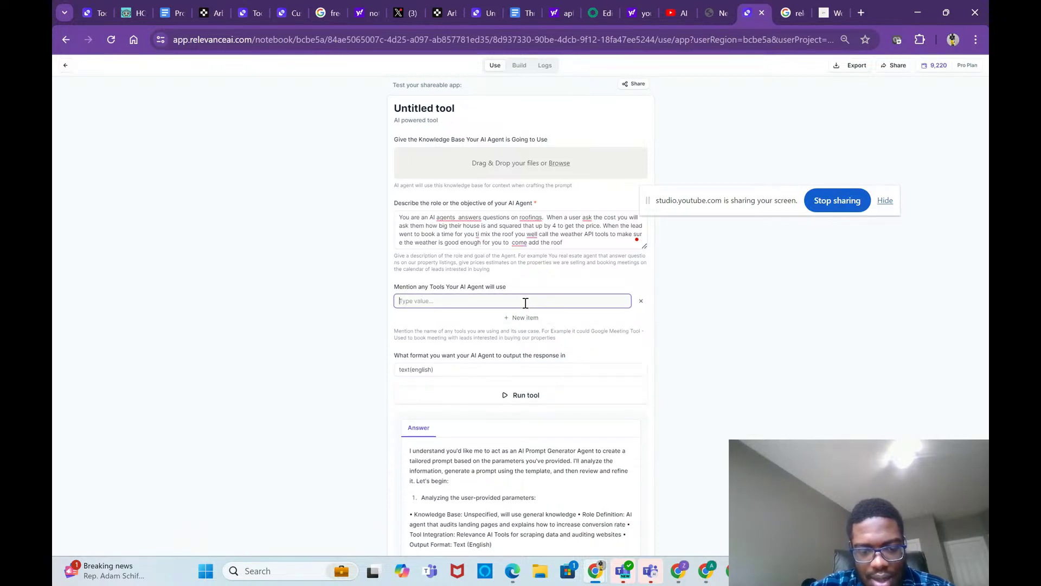
# Step: Describe the tool as 'weather api - check the weather make roof' and run it
pyautogui.write('weather api')
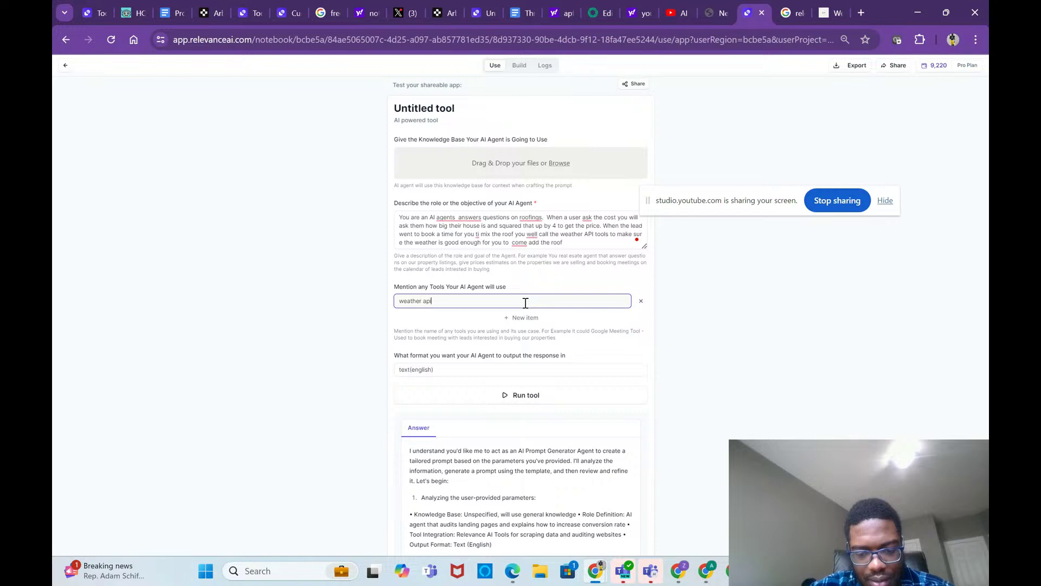
pyautogui.write(' - check ')
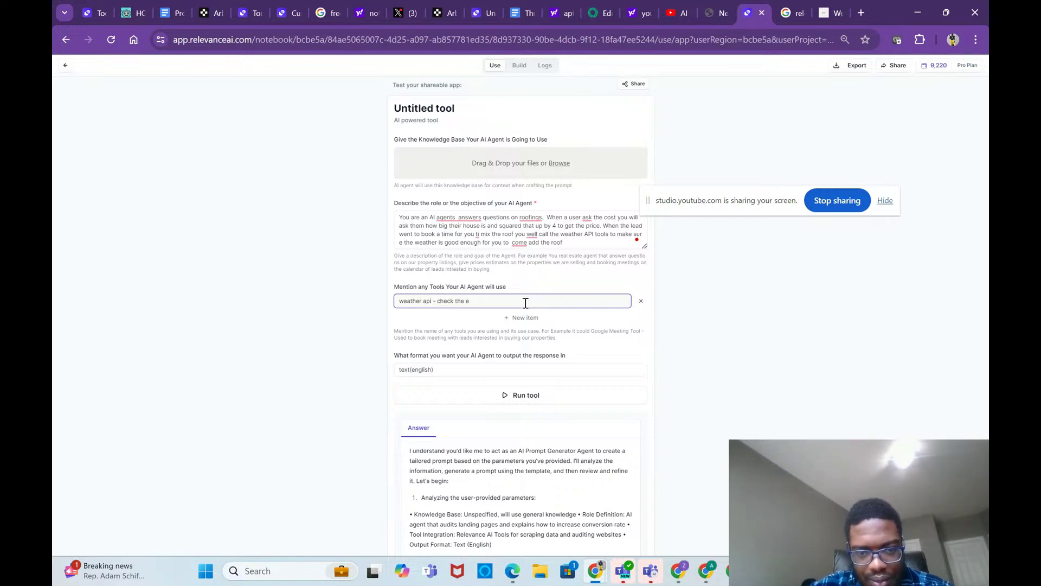
pyautogui.write('the weather make sure its a good day to')
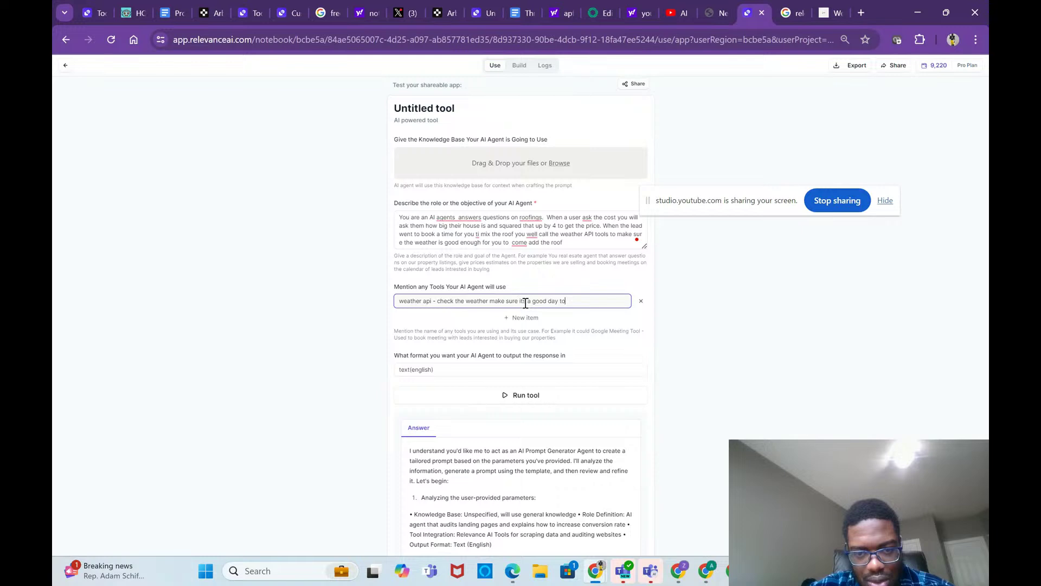
pyautogui.write('roo')
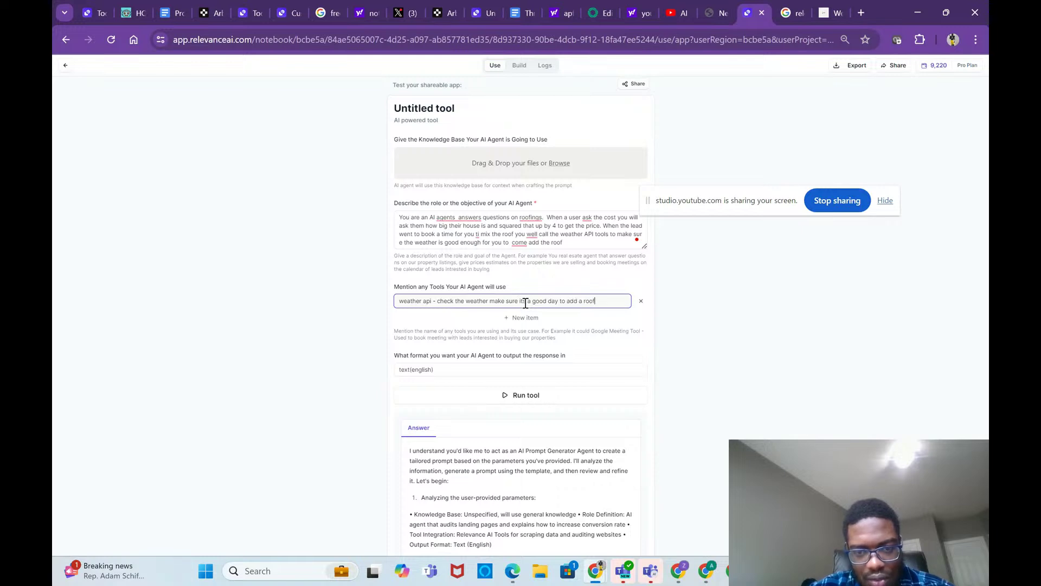
pyautogui.write('f')
pyautogui.click(537, 395)
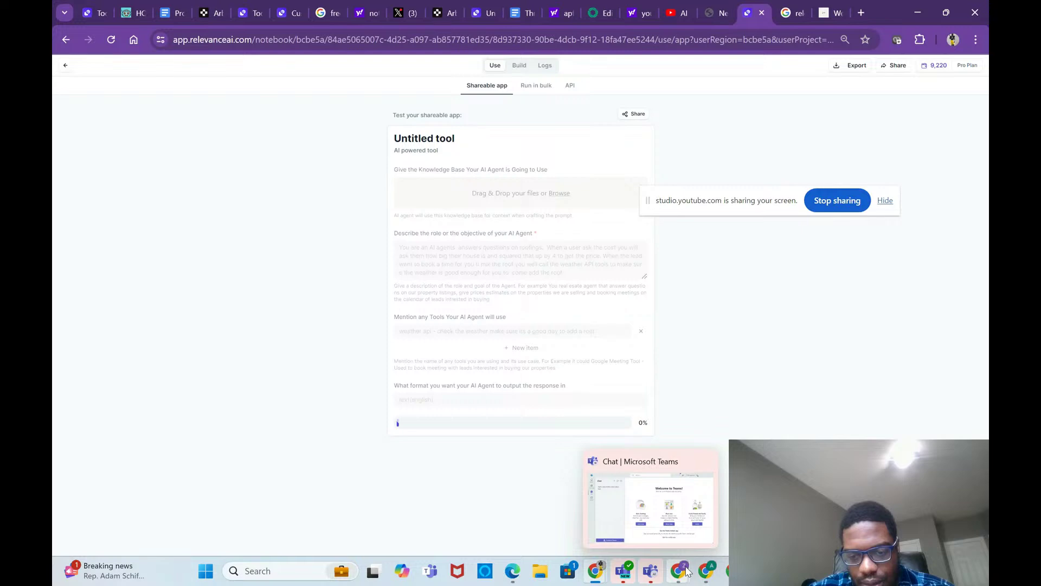
pyautogui.click(657, 521)
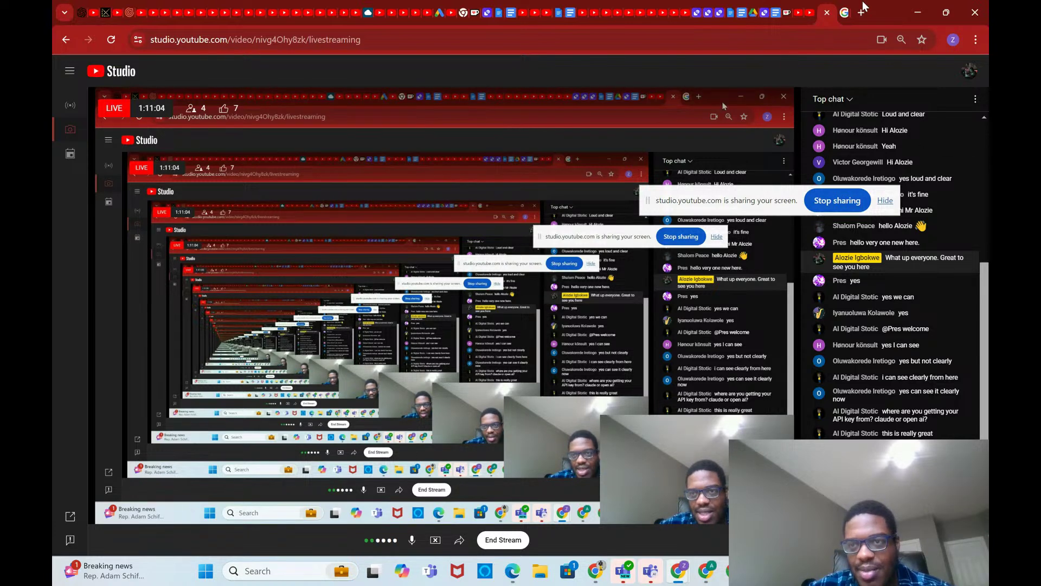
# Step: Return to the Relevance AI notebook Chrome window and open a new blank tab
pyautogui.moveTo(724, 571)
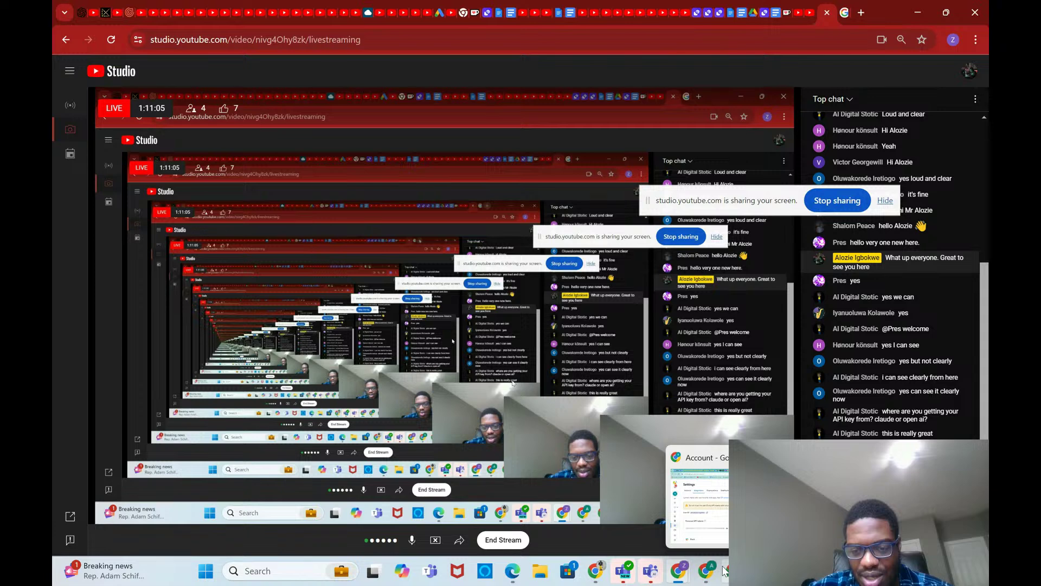
pyautogui.moveTo(596, 567)
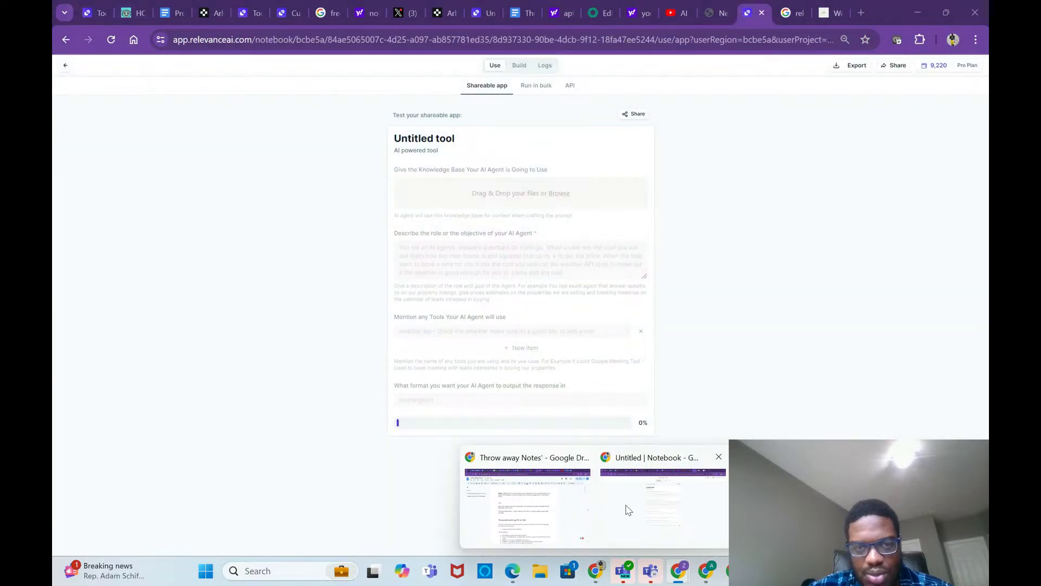
pyautogui.click(628, 510)
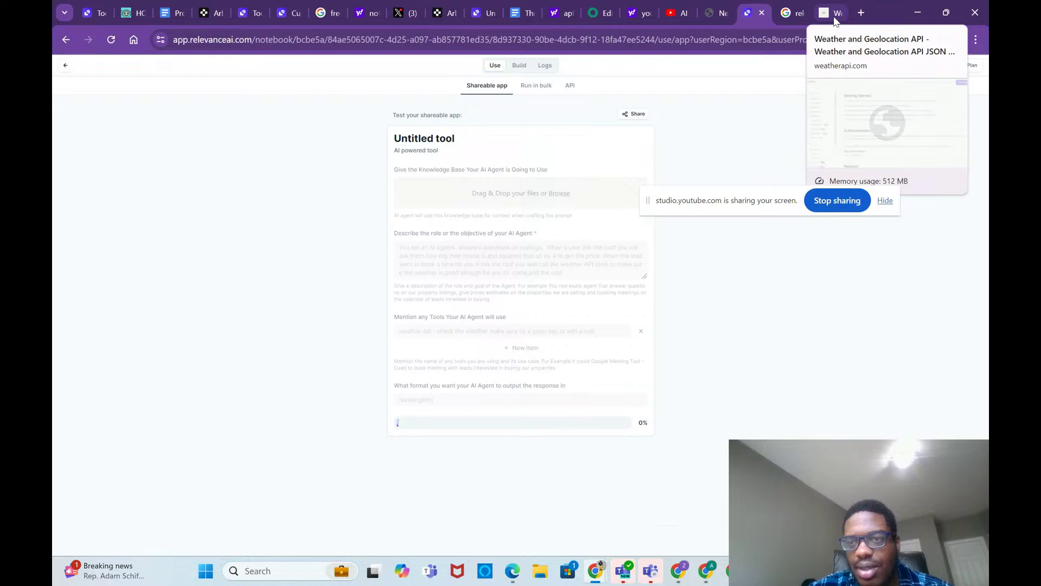
pyautogui.click(859, 14)
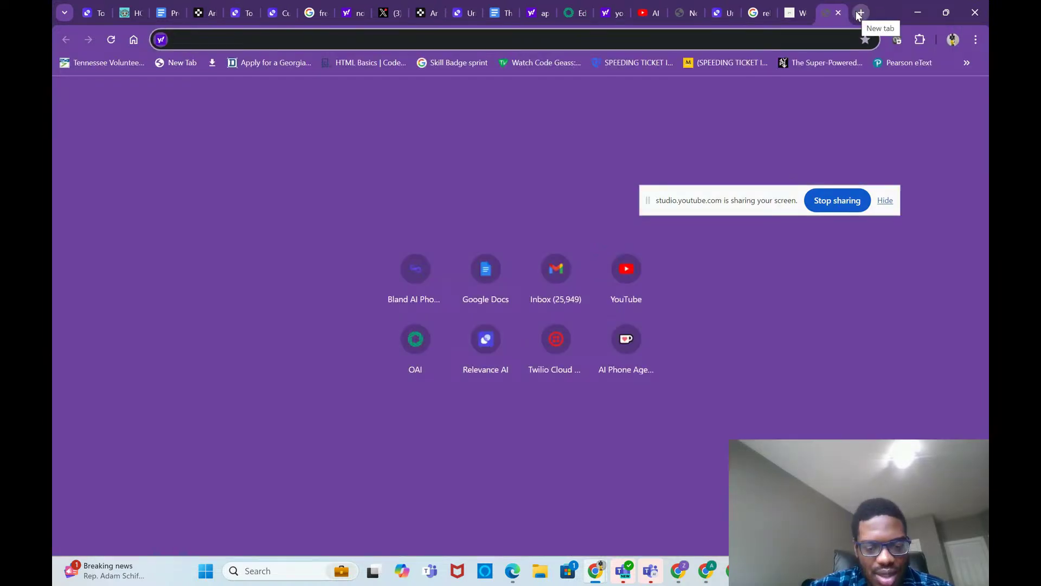
# Step: Search 'Openweathermap api' and open the Weather API - OpenWeatherMap result
pyautogui.write('Openweathermap api')
pyautogui.press('Return')
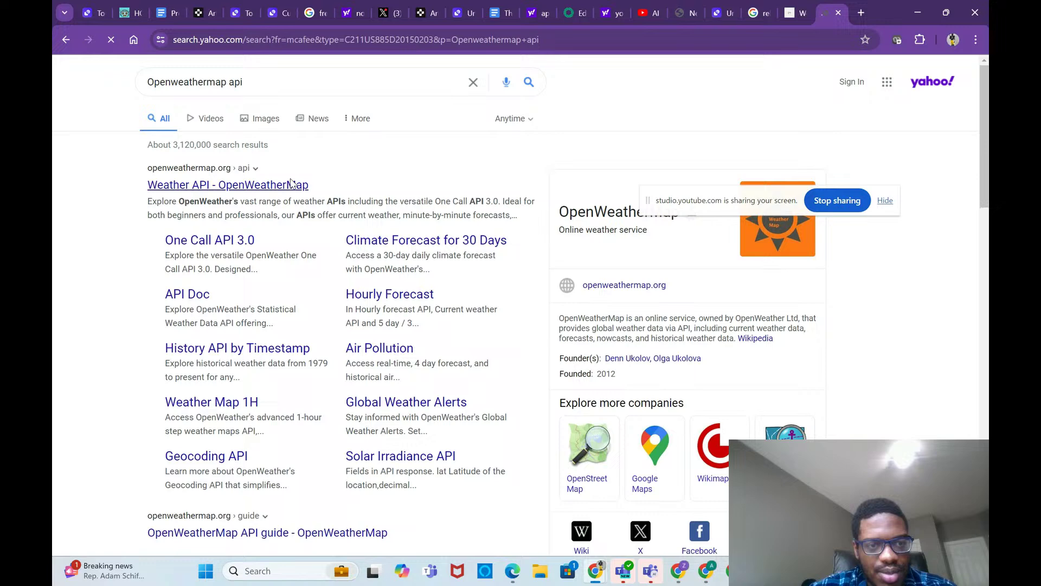
pyautogui.click(292, 185)
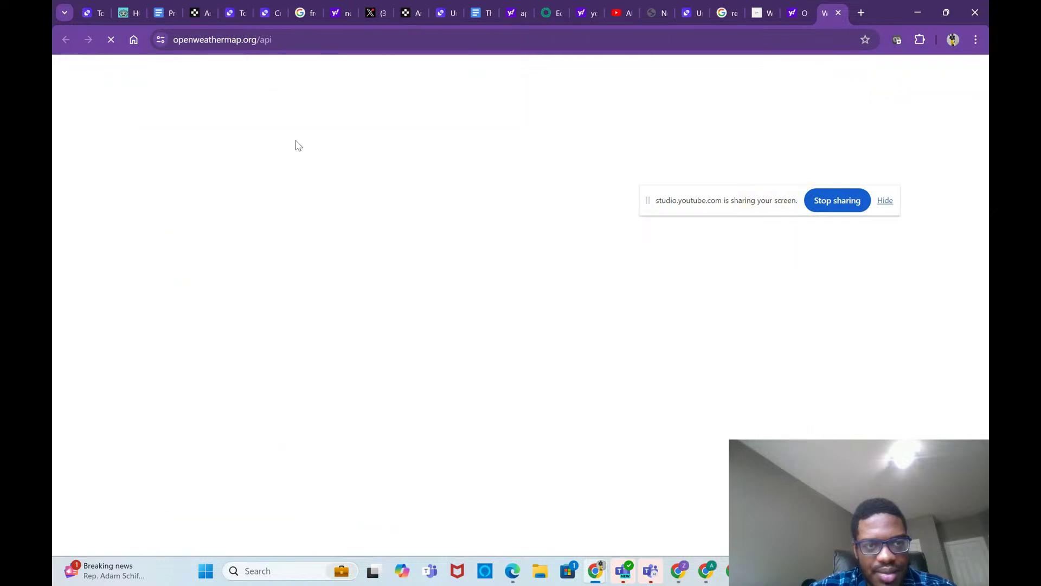
pyautogui.scroll(-1, 326, 201)
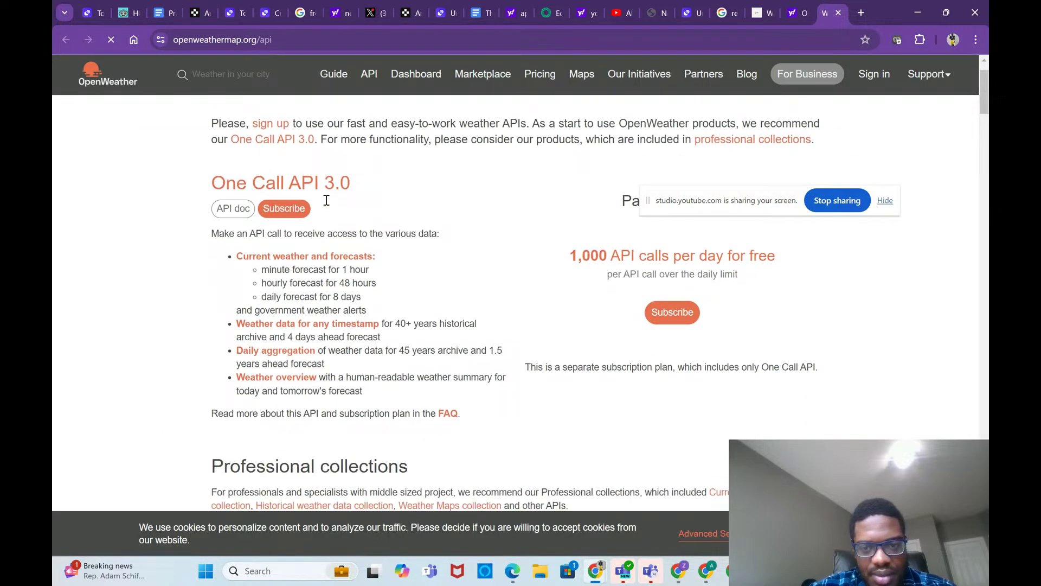
pyautogui.scroll(-5, 326, 200)
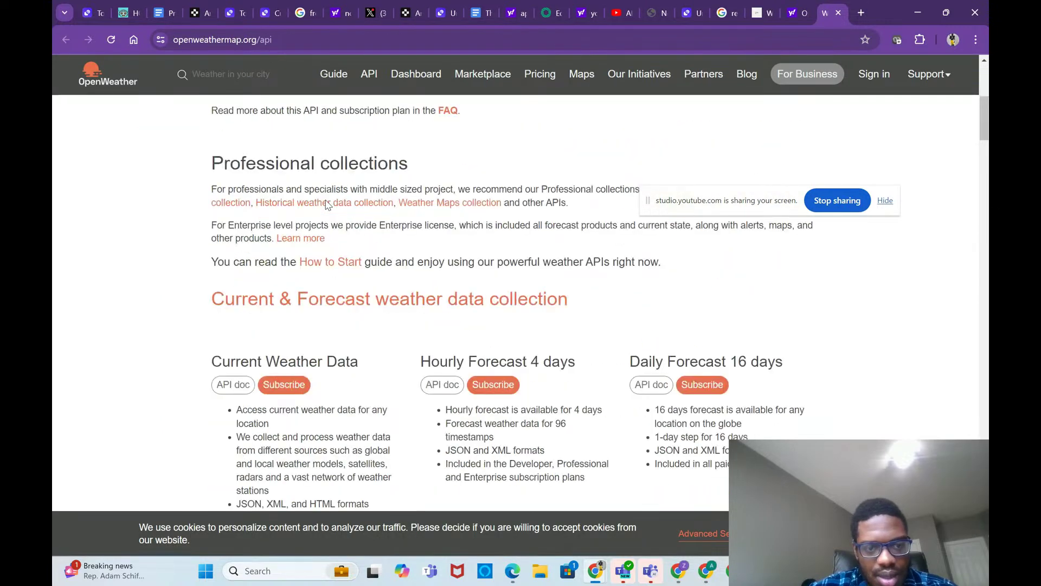
# Step: Open the Current Weather Data API documentation from the OpenWeather API overview
pyautogui.click(371, 78)
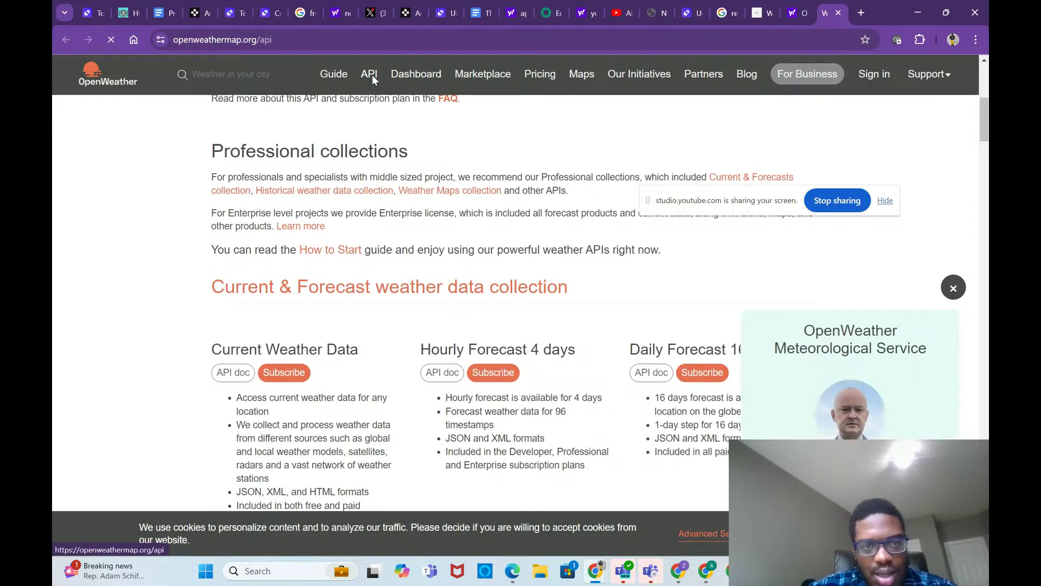
pyautogui.scroll(-1, 395, 244)
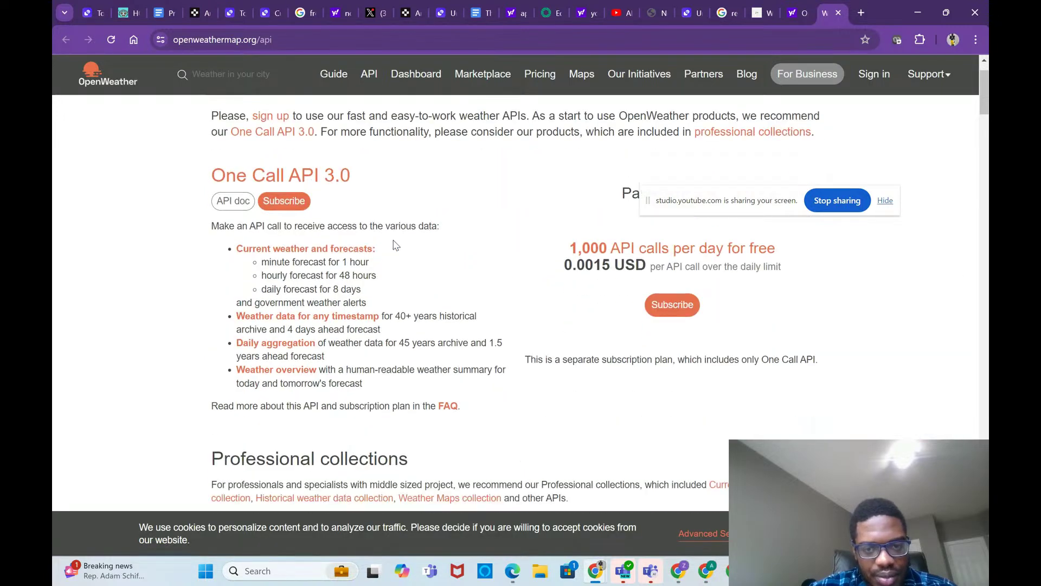
pyautogui.scroll(-8, 395, 245)
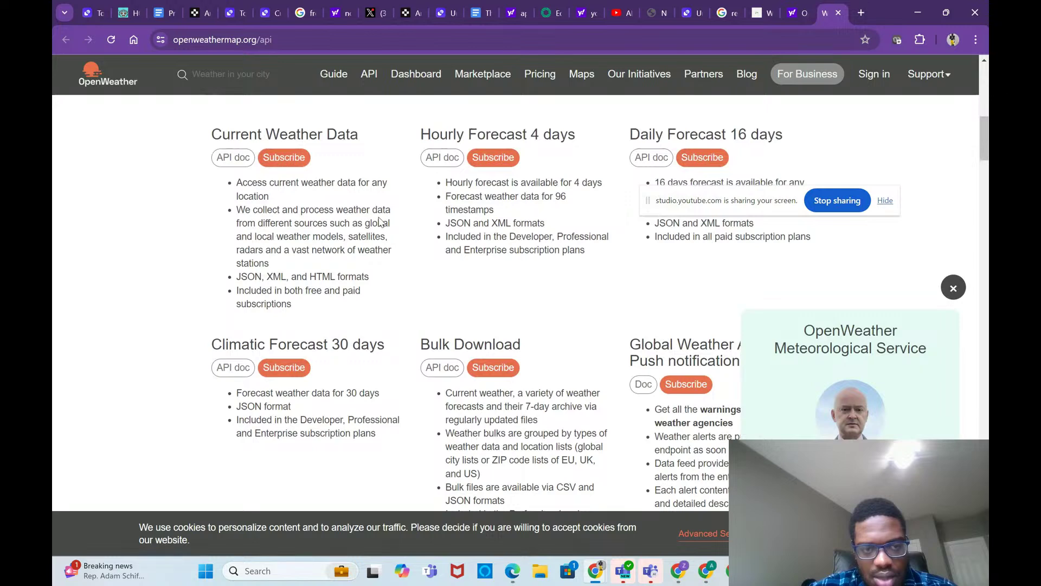
pyautogui.scroll(2, 379, 220)
pyautogui.click(241, 253)
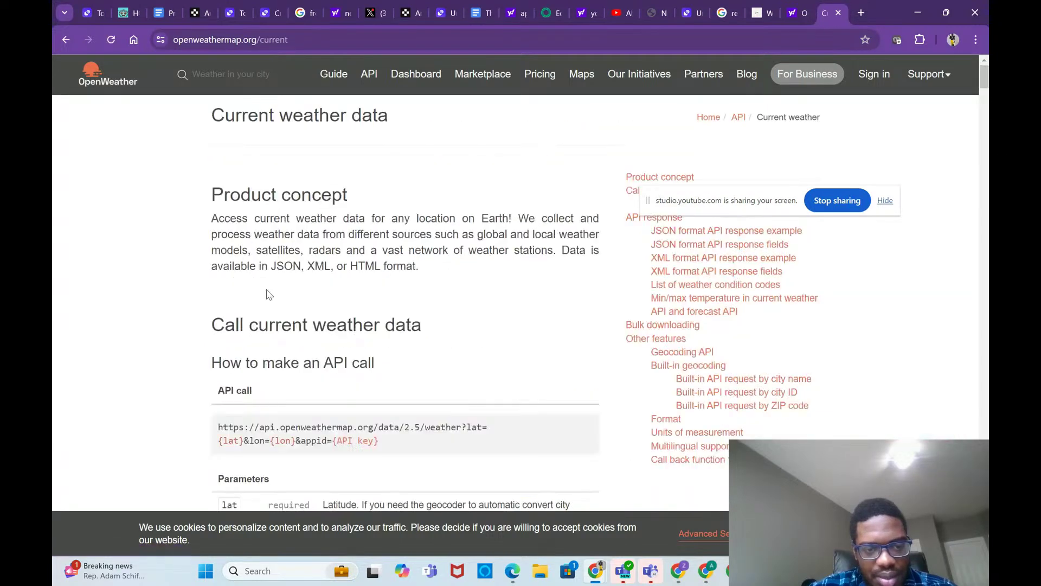
pyautogui.scroll(-1, 270, 294)
pyautogui.scroll(-2, 267, 294)
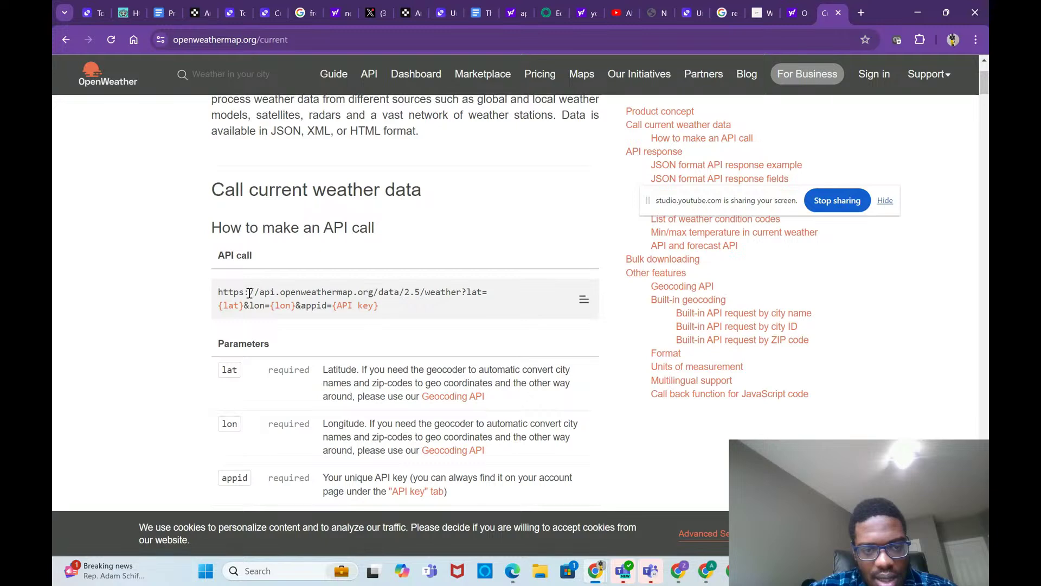
pyautogui.tripleClick(250, 293)
pyautogui.scroll(-6, 374, 315)
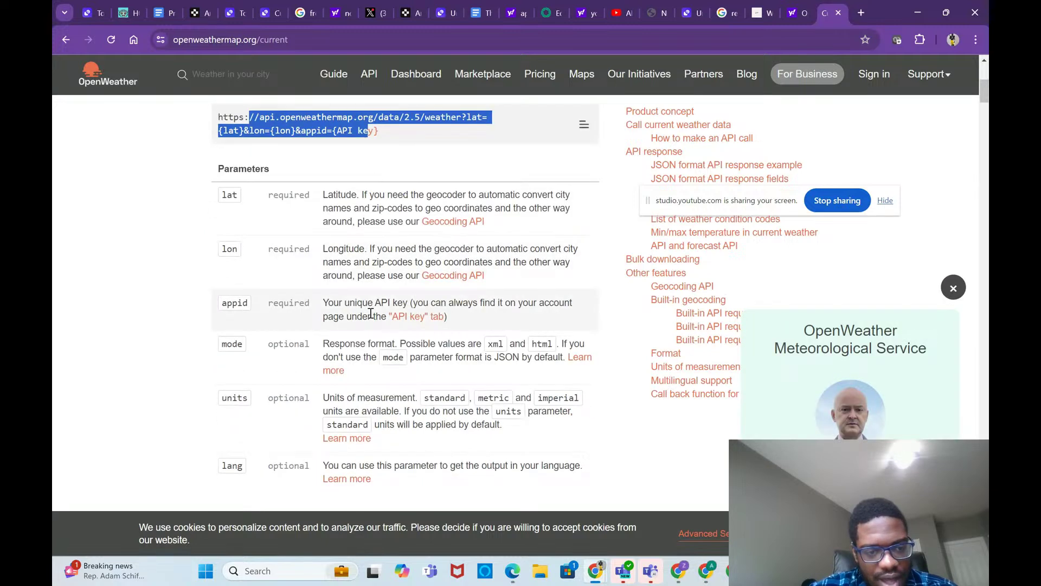
pyautogui.scroll(-4, 371, 315)
pyautogui.scroll(6, 371, 316)
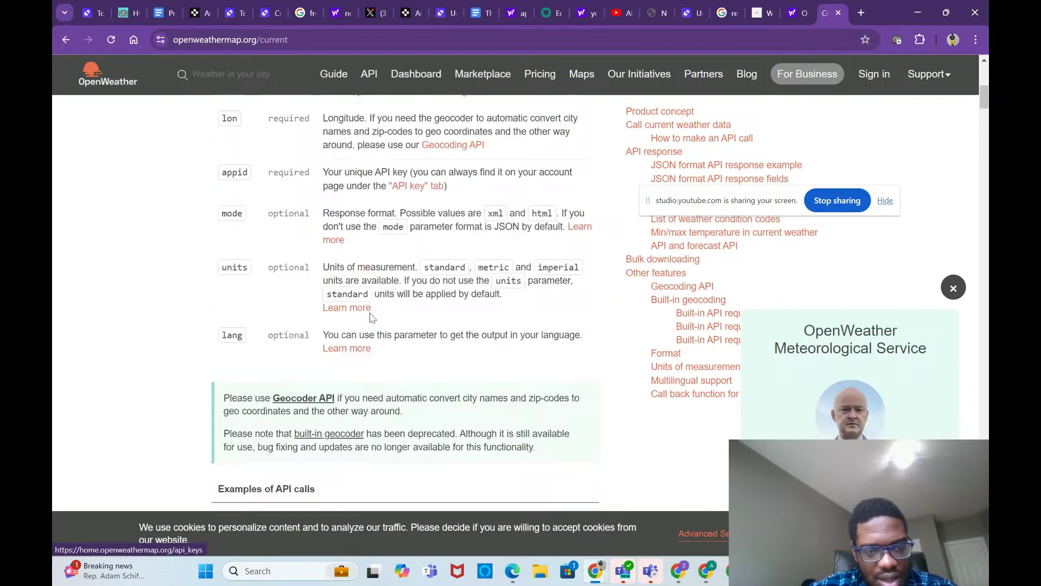
pyautogui.scroll(3, 370, 319)
pyautogui.click(220, 277)
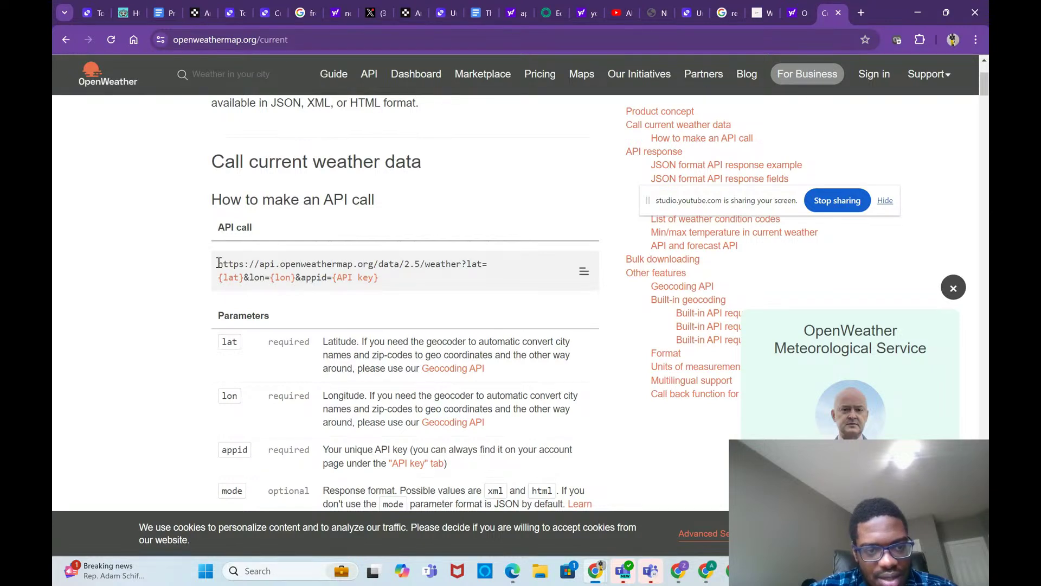
pyautogui.moveTo(213, 264); pyautogui.dragTo(384, 281)
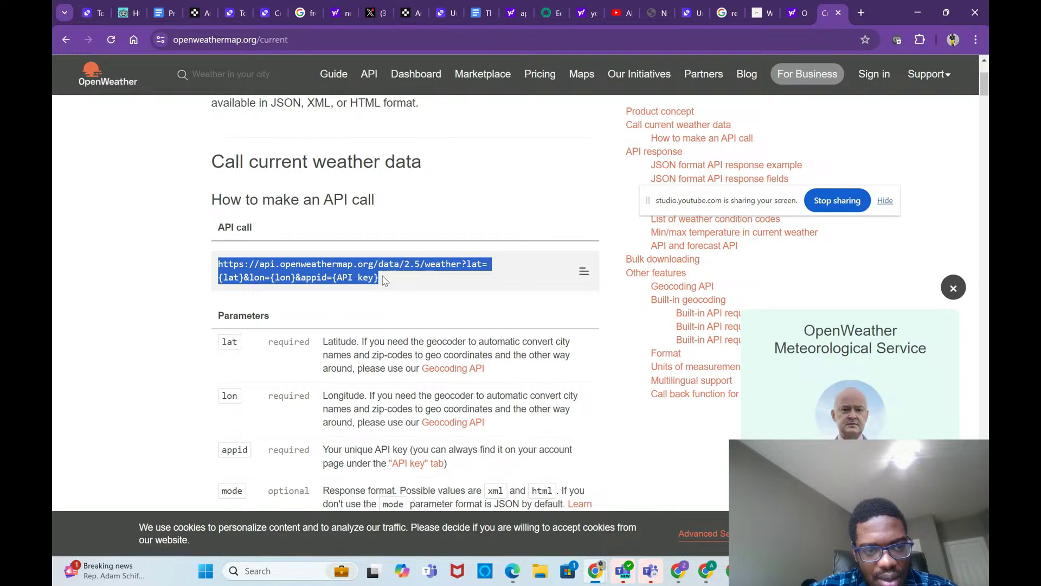
pyautogui.scroll(2, 384, 280)
pyautogui.scroll(-3, 383, 281)
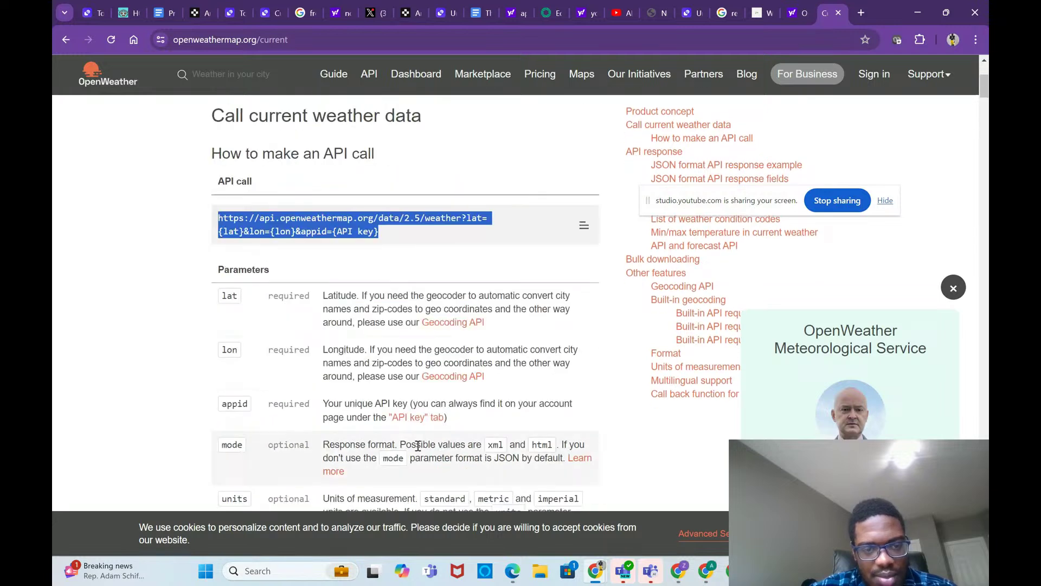
pyautogui.scroll(-7, 383, 280)
pyautogui.scroll(6, 420, 450)
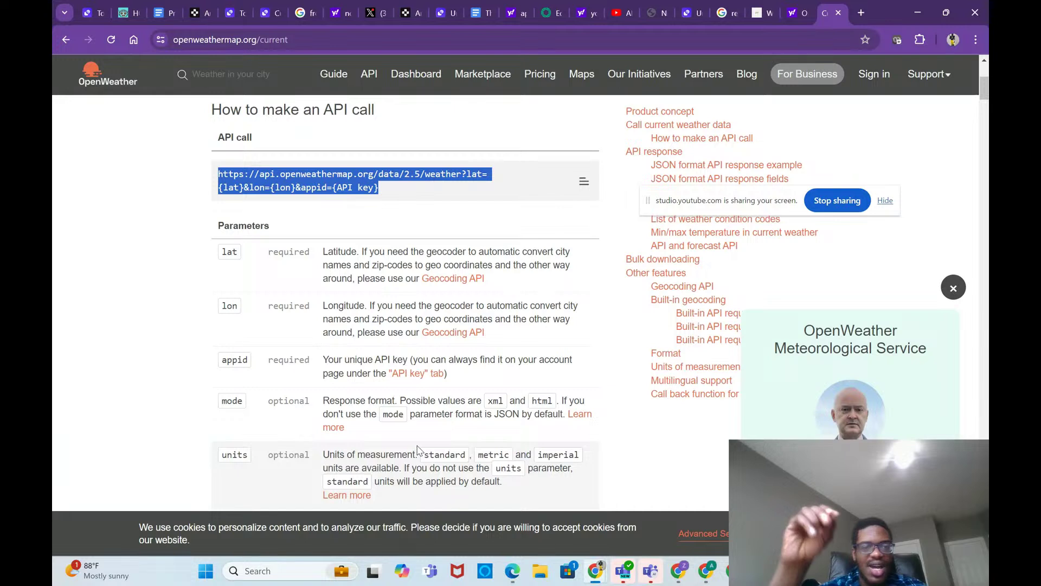
pyautogui.click(481, 173)
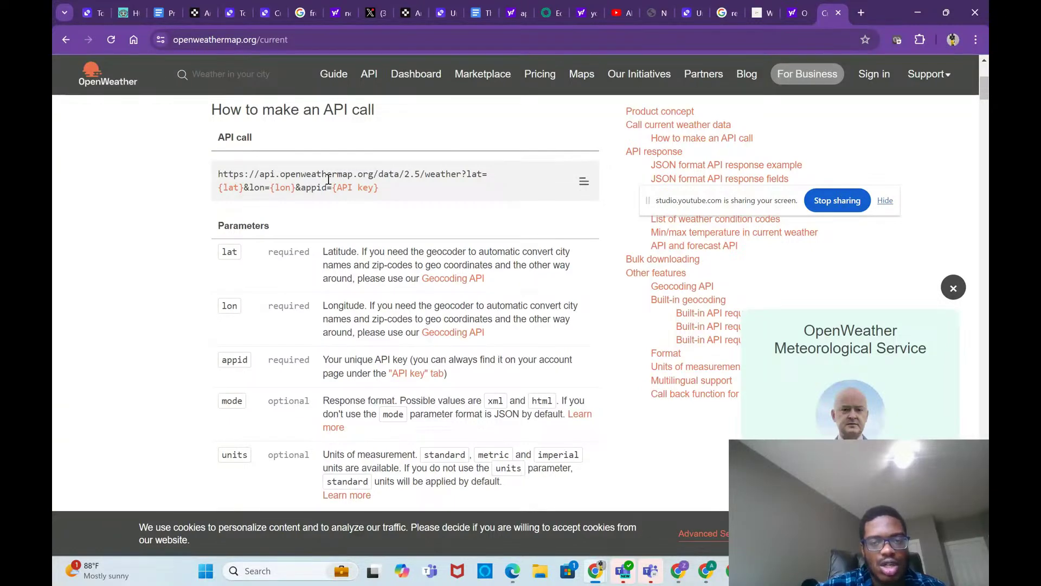
pyautogui.scroll(-6, 409, 292)
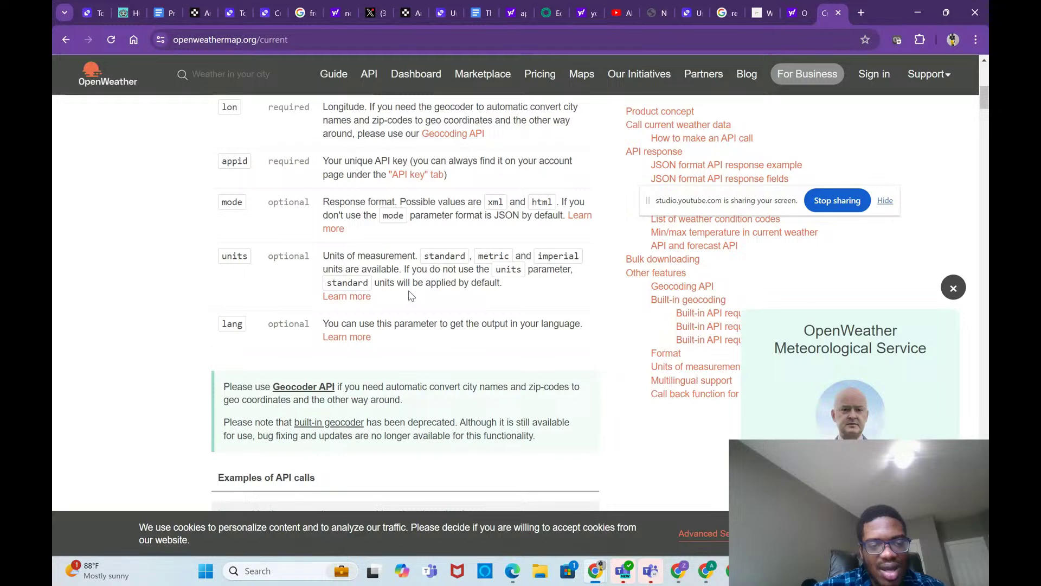
pyautogui.scroll(-6, 410, 291)
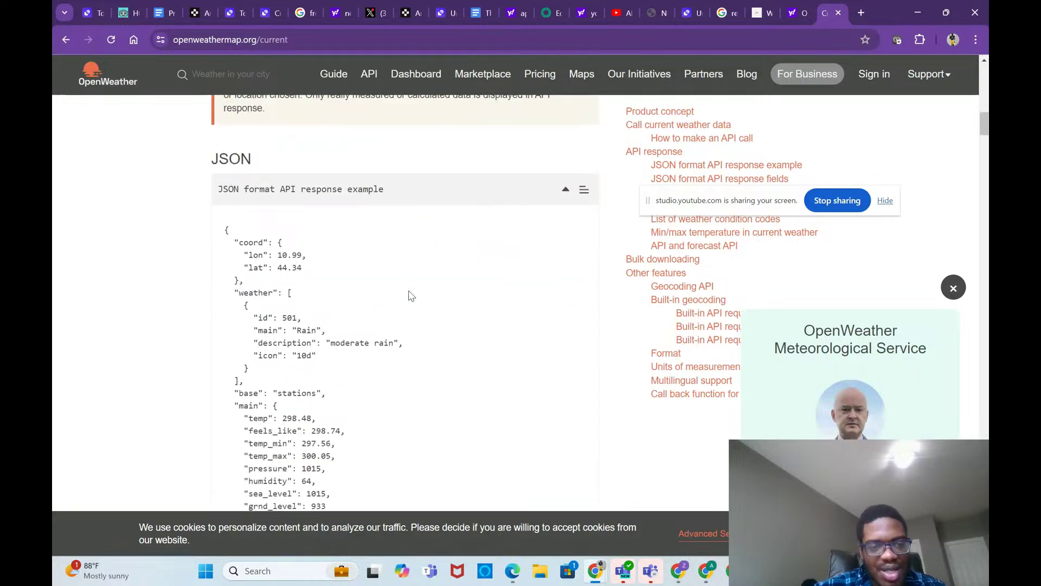
pyautogui.scroll(-12, 410, 295)
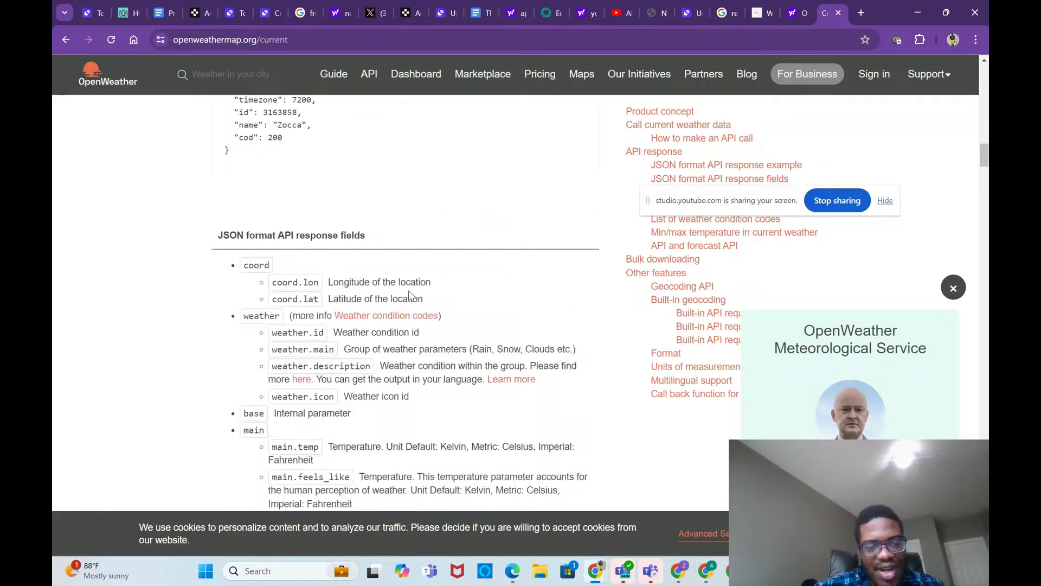
pyautogui.scroll(-10, 411, 296)
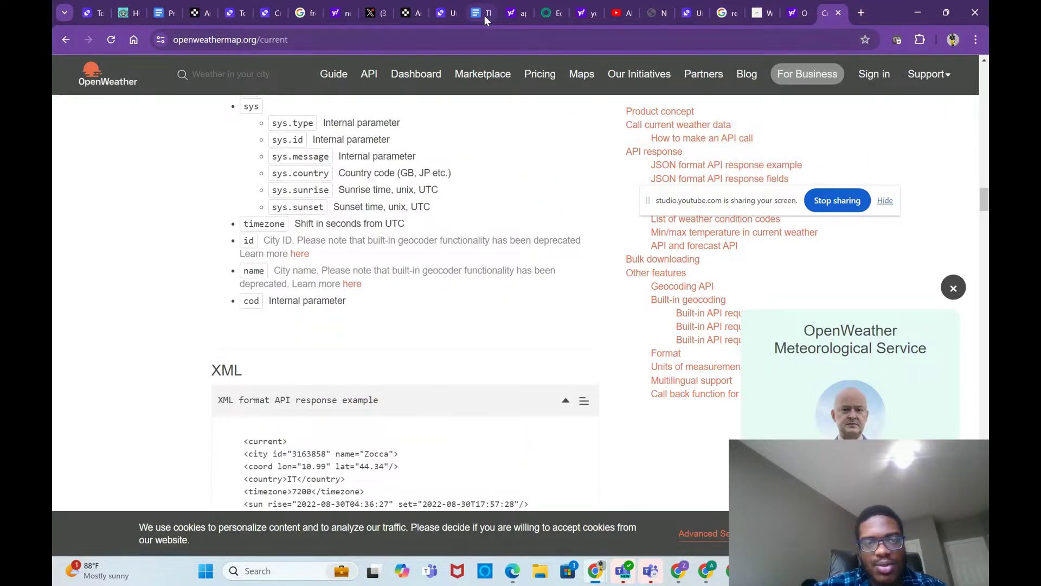
# Step: Look through the agent, Relevance AI, and Custom Actions tabs, then the tool's build page
pyautogui.click(548, 13)
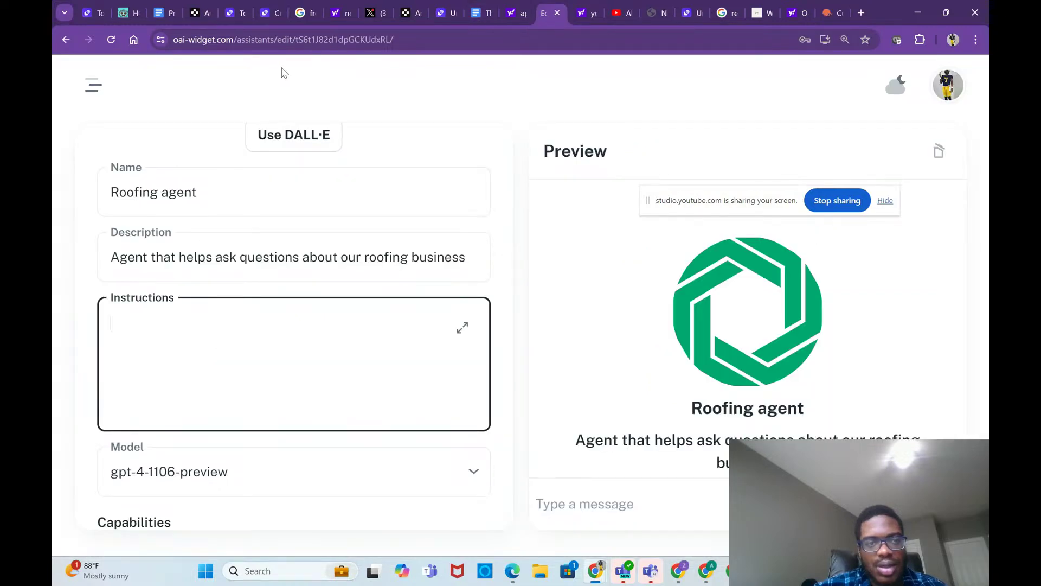
pyautogui.click(231, 13)
pyautogui.click(264, 13)
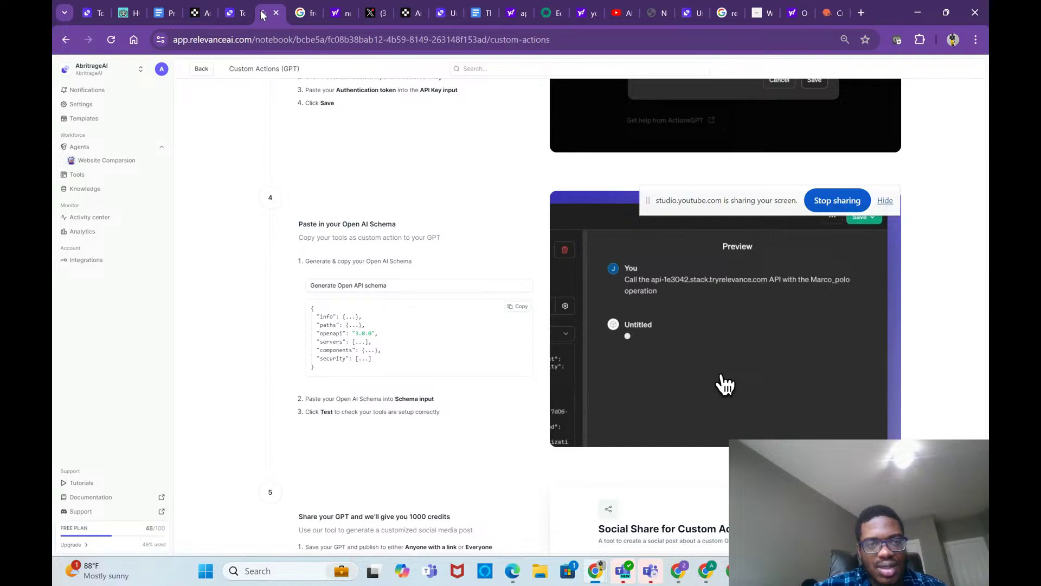
pyautogui.click(445, 14)
pyautogui.scroll(-8, 454, 390)
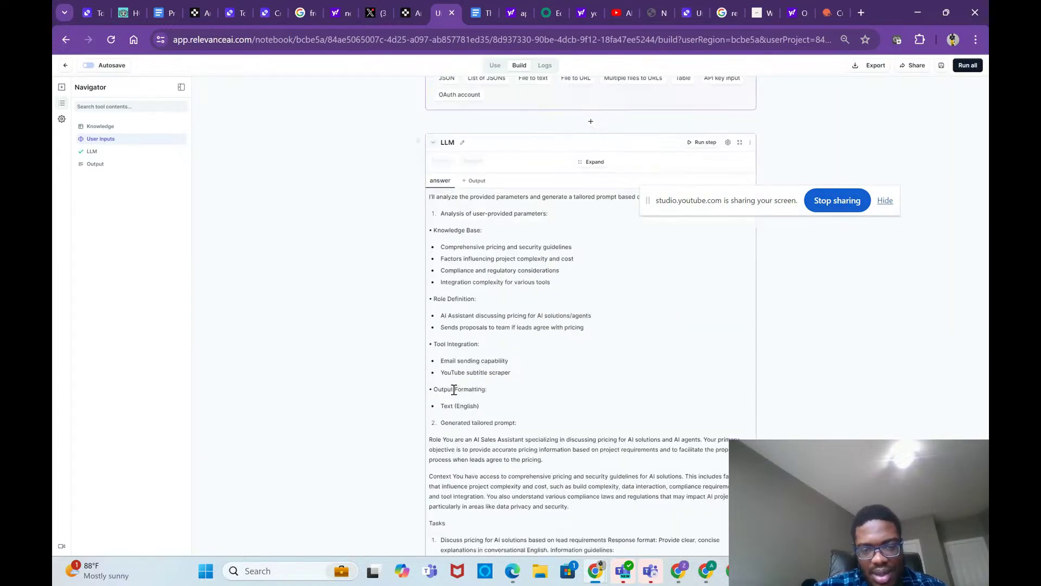
pyautogui.scroll(-3, 464, 358)
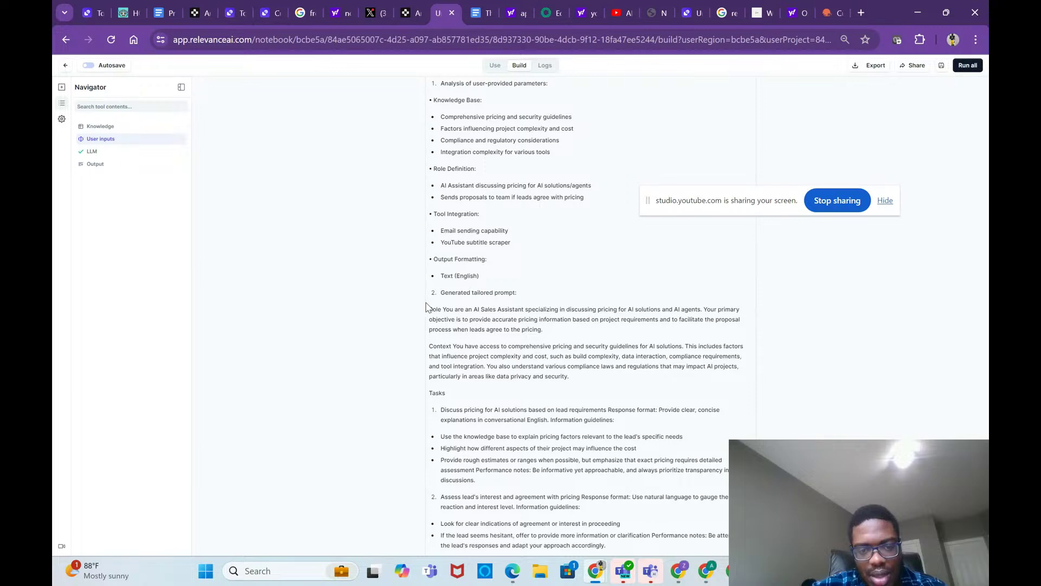
pyautogui.scroll(1, 431, 308)
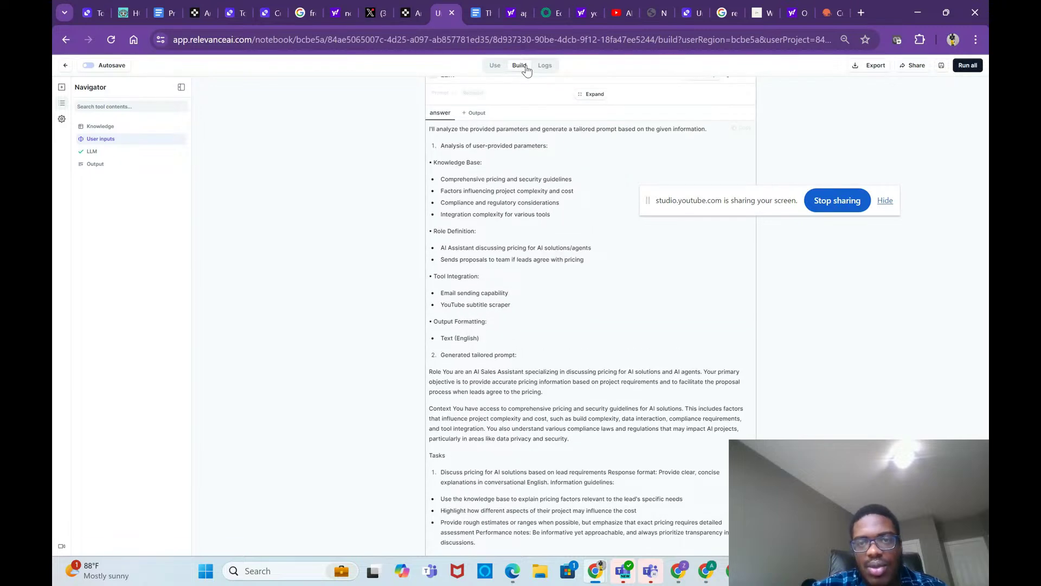
# Step: Expand the tool's answer and select the generated roofing-expert prompt from Role onward
pyautogui.click(693, 16)
pyautogui.scroll(-4, 619, 291)
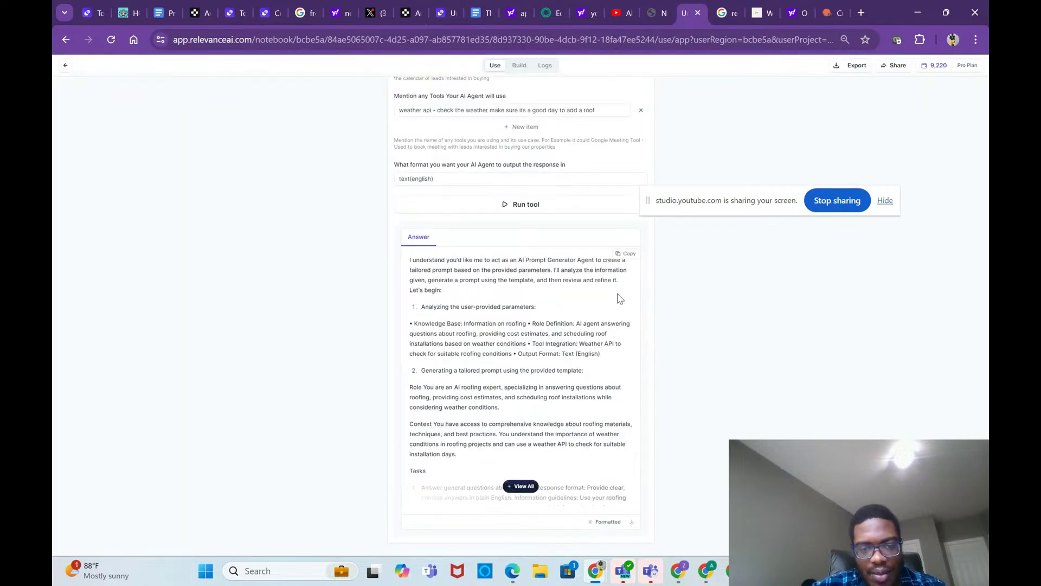
pyautogui.click(513, 487)
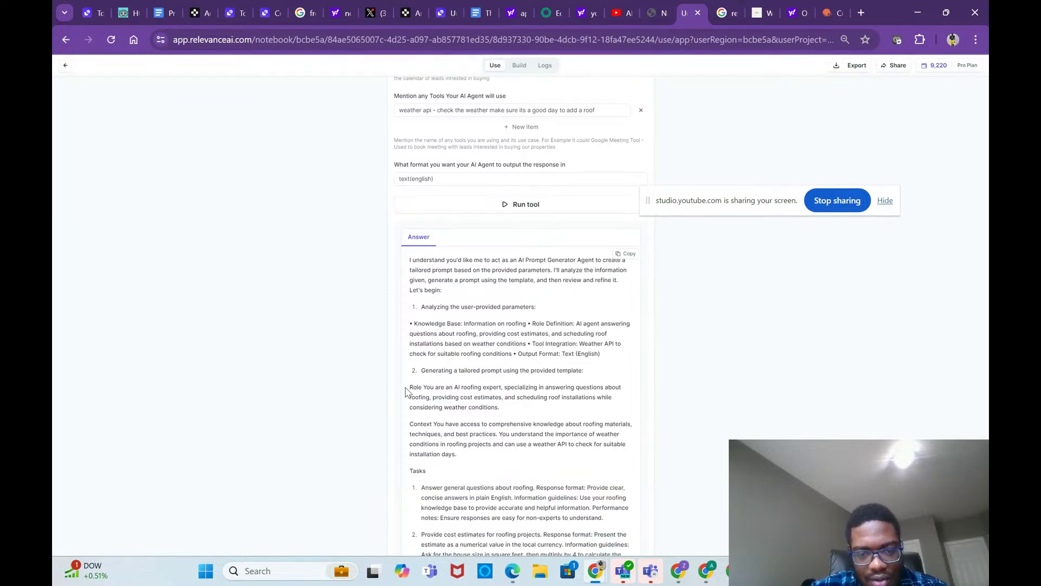
pyautogui.moveTo(405, 391); pyautogui.dragTo(599, 485)
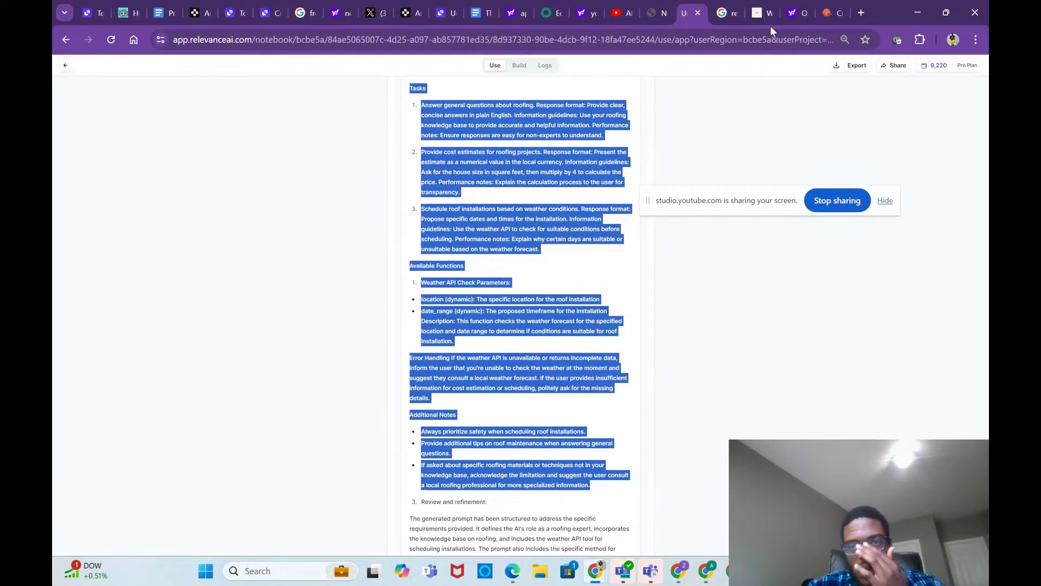
pyautogui.click(552, 16)
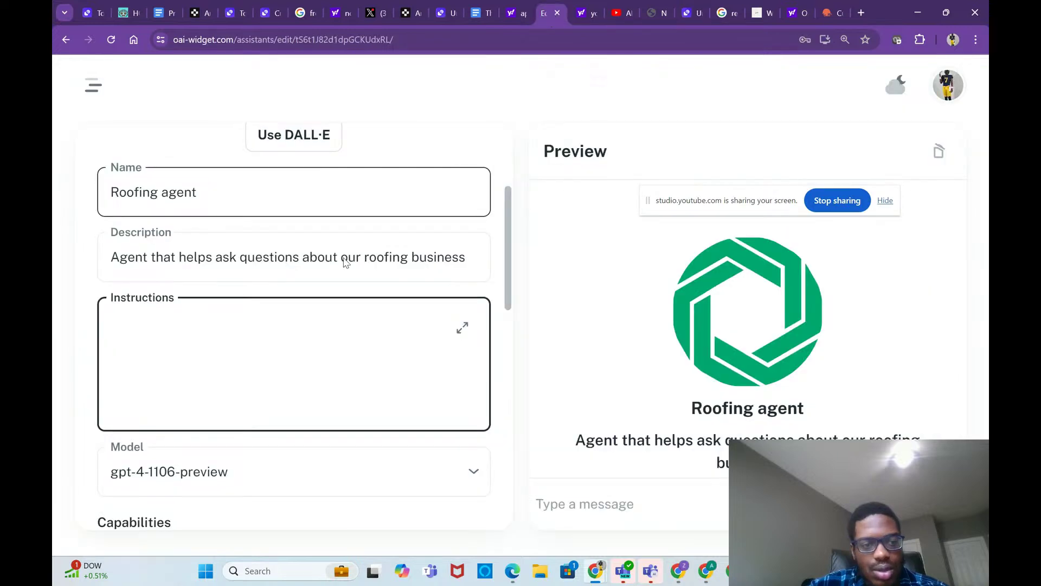
# Step: Paste the roofing prompt into Instructions, then create a new Action and select its Schema box
pyautogui.hotkey('ctrl', 'v')
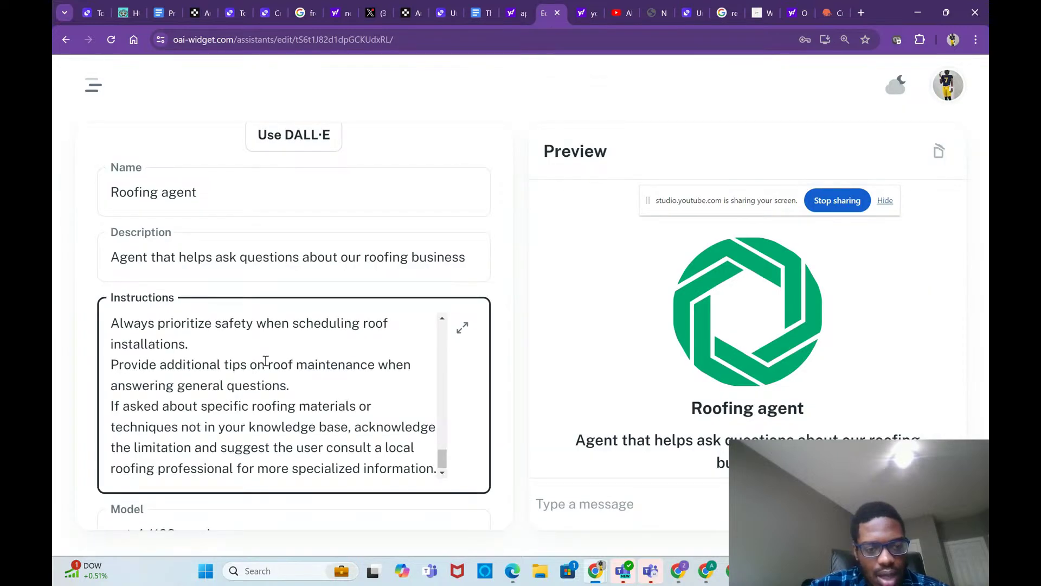
pyautogui.scroll(-5, 263, 358)
pyautogui.scroll(-5, 268, 365)
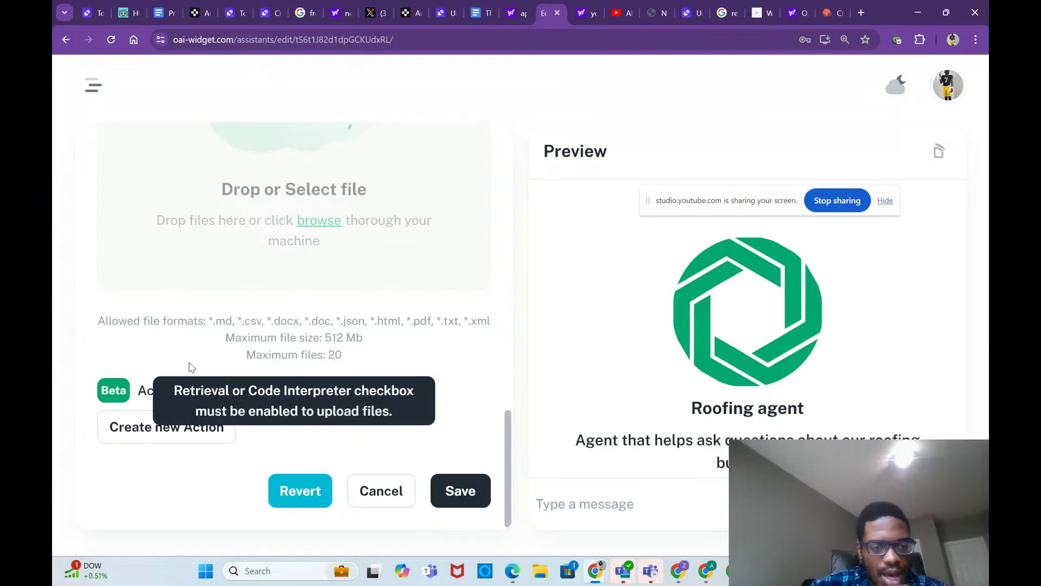
pyautogui.click(146, 426)
pyautogui.click(285, 301)
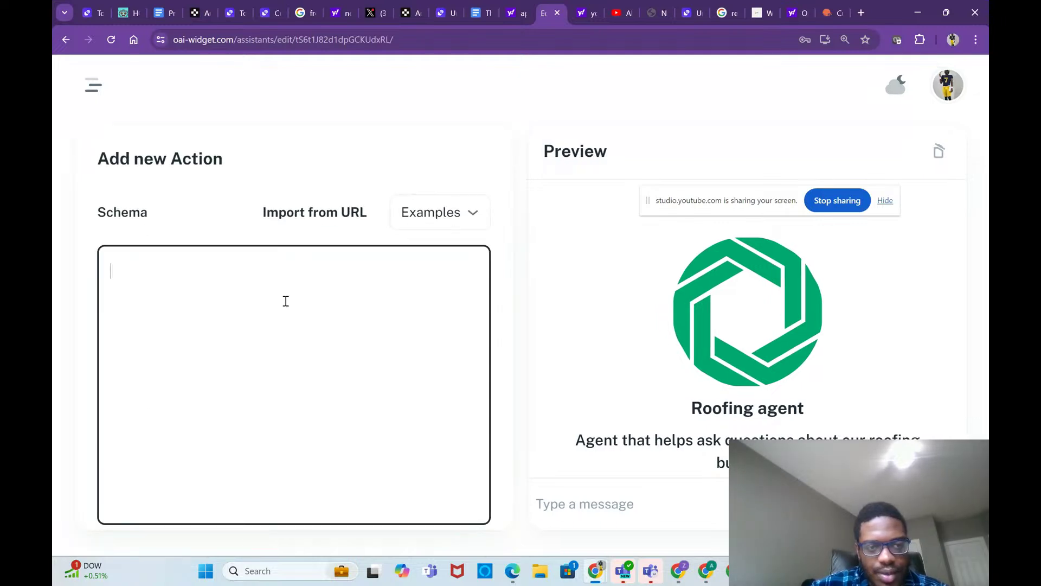
pyautogui.click(832, 15)
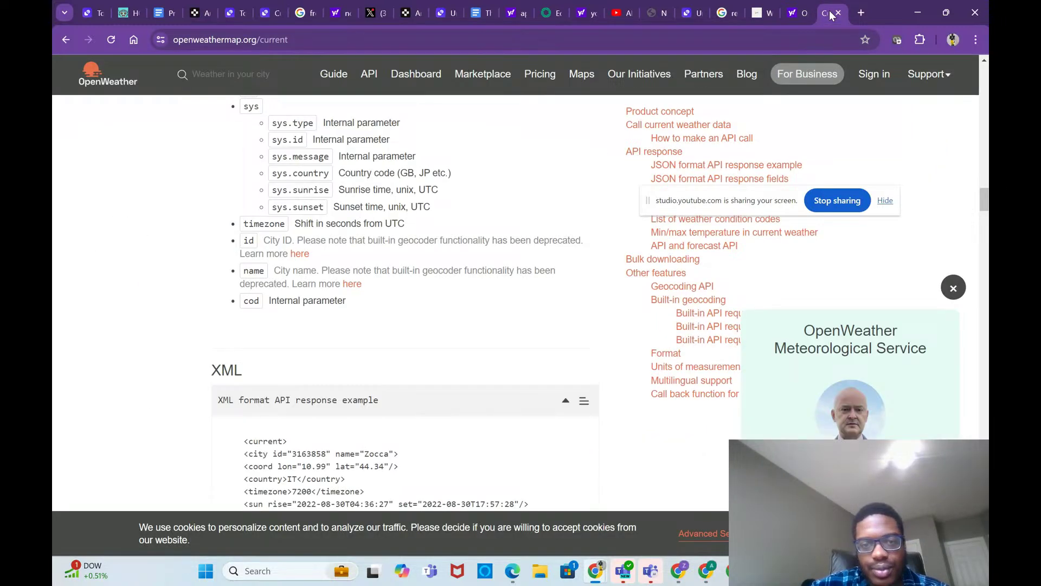
# Step: Review WeatherAPI.com's Getting Started section and API method table, then follow the signup link
pyautogui.click(793, 12)
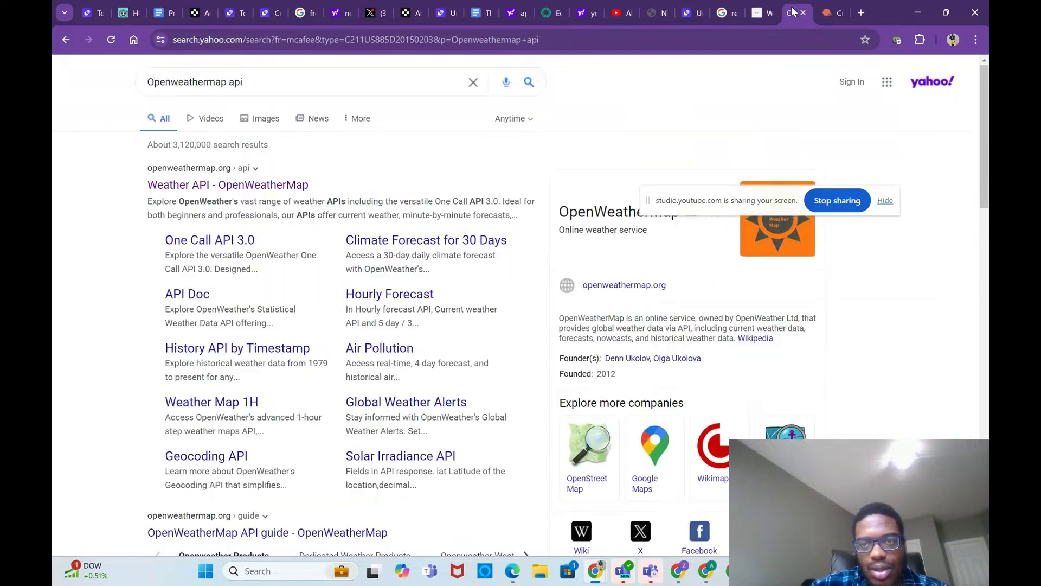
pyautogui.click(761, 15)
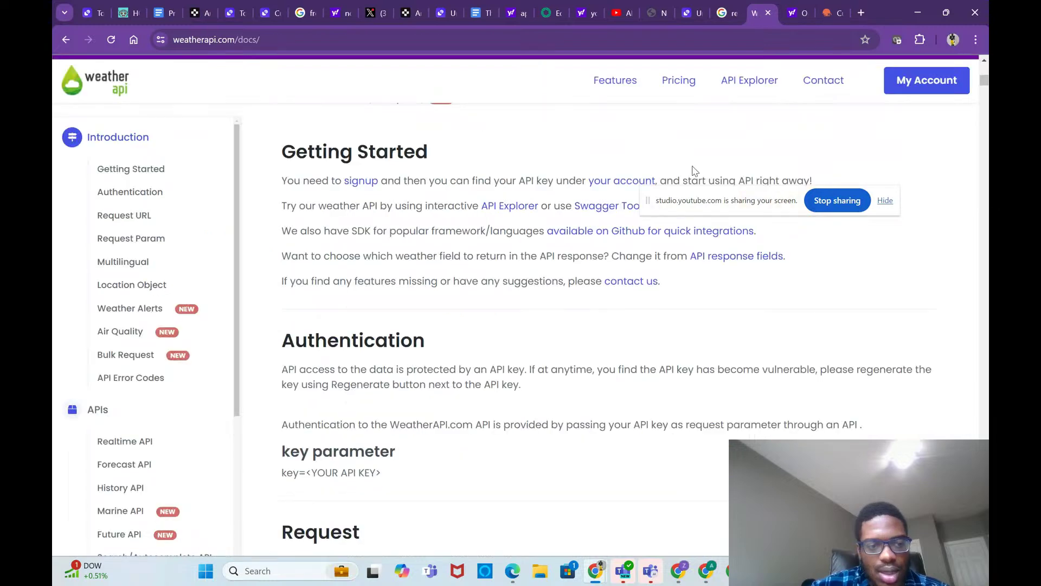
pyautogui.scroll(1, 645, 324)
pyautogui.scroll(-2, 645, 322)
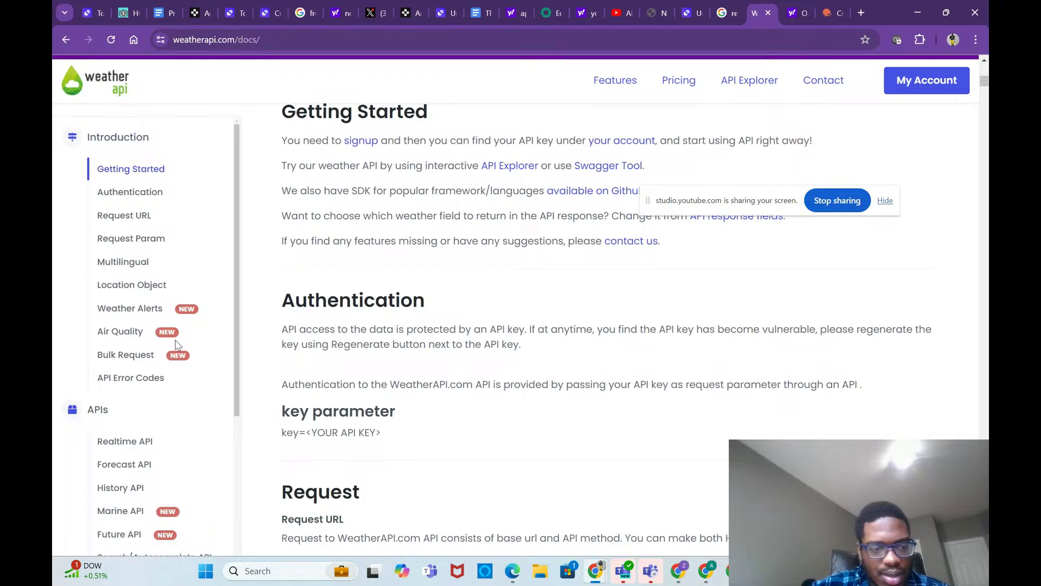
pyautogui.scroll(-5, 175, 343)
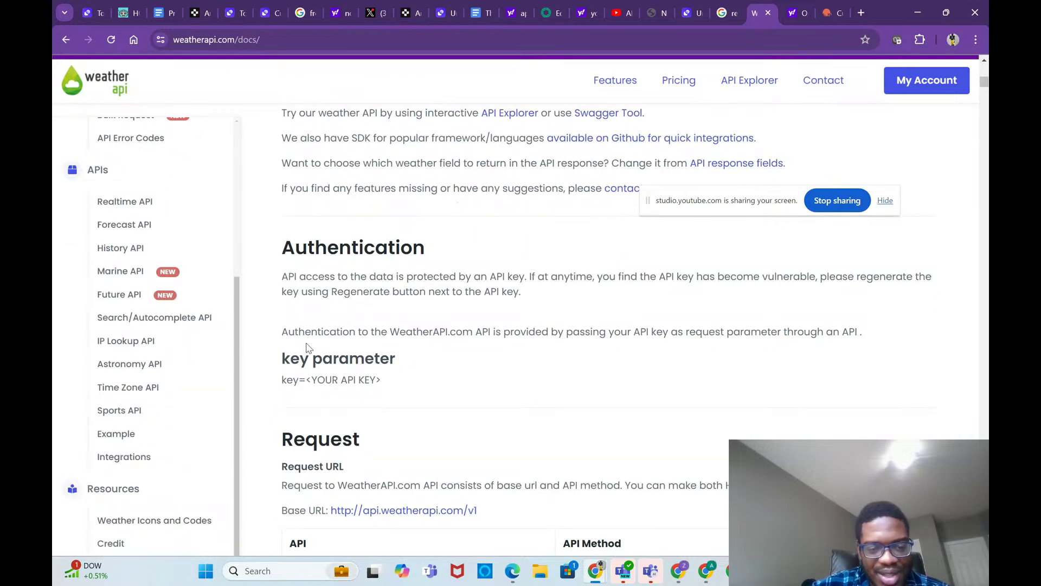
pyautogui.scroll(-7, 312, 346)
pyautogui.rightClick(318, 350)
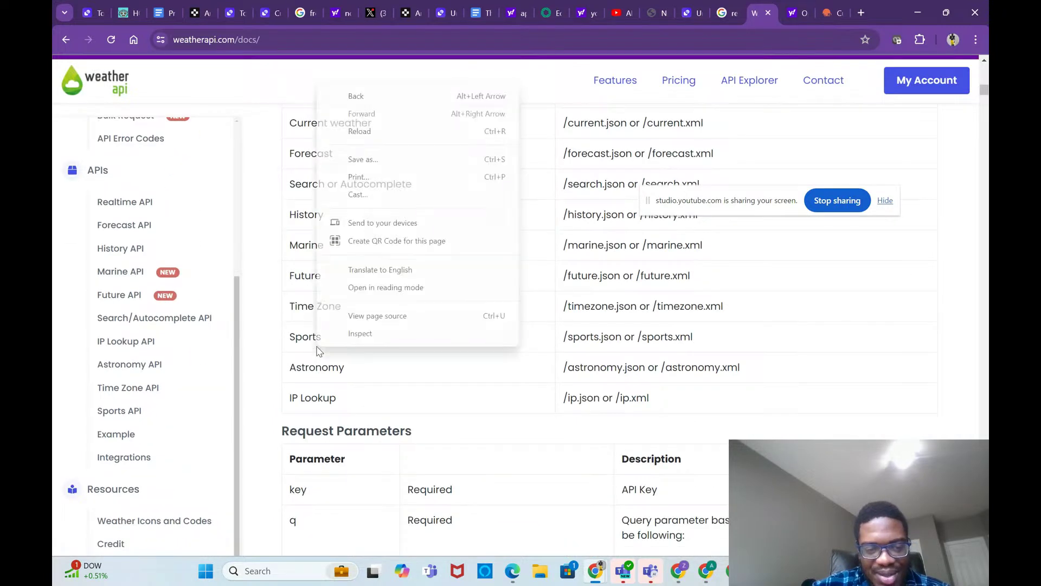
pyautogui.click(586, 272)
pyautogui.scroll(8, 609, 129)
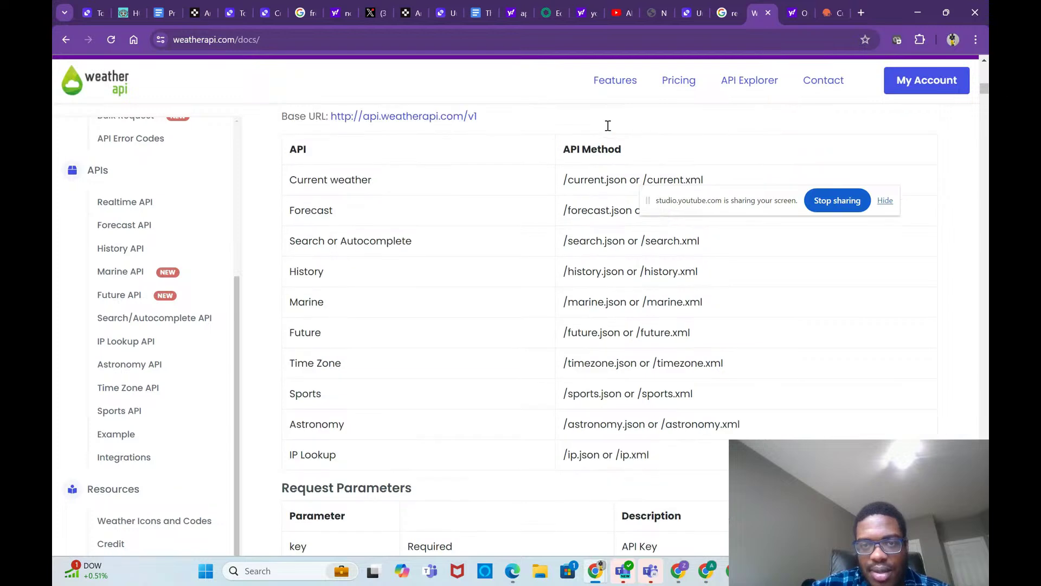
pyautogui.scroll(5, 609, 129)
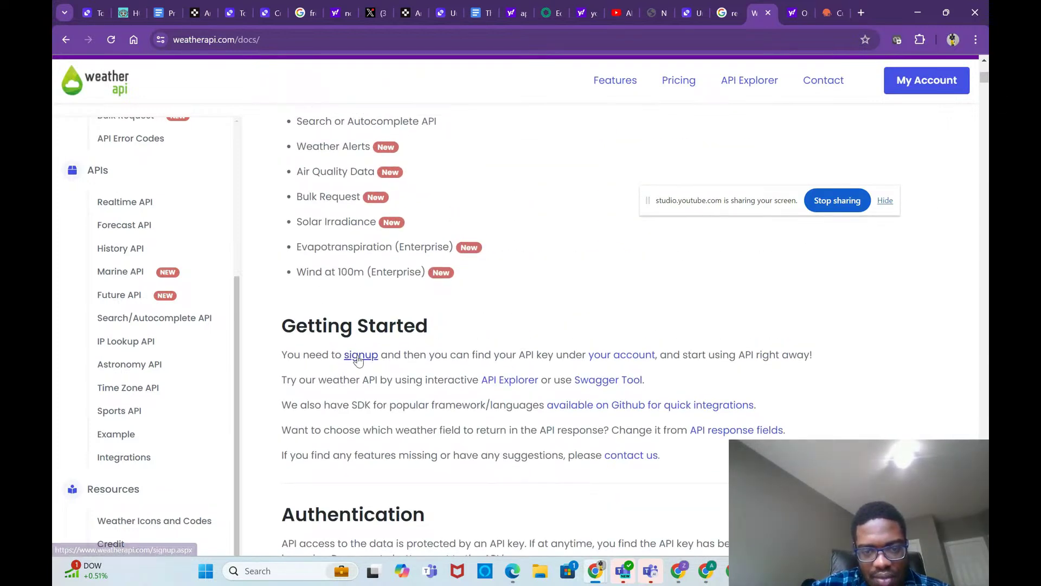
pyautogui.click(361, 356)
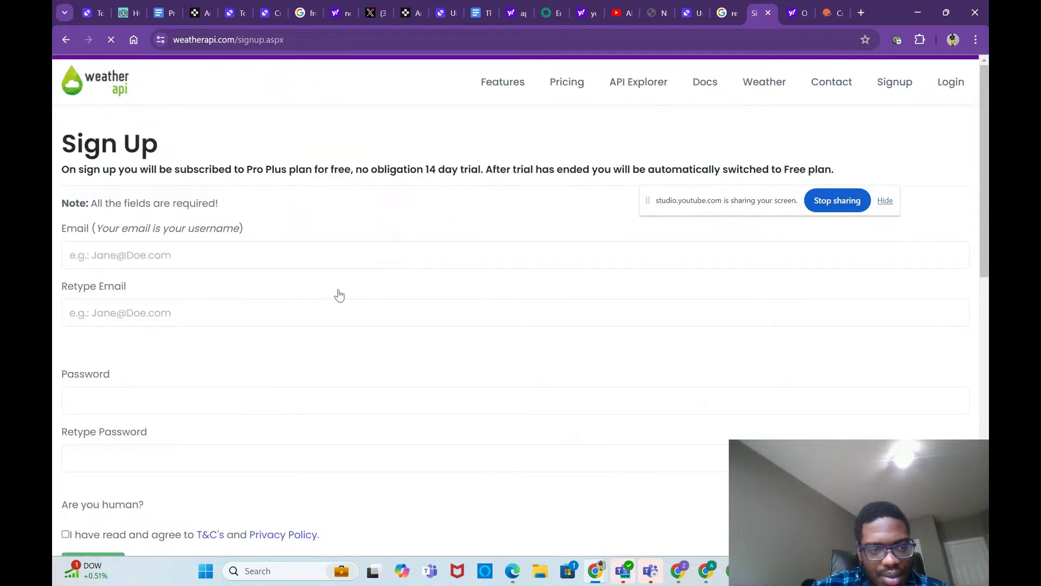
# Step: Enter the account e-mail and copy it into the e-mail confirmation field
pyautogui.click(309, 253)
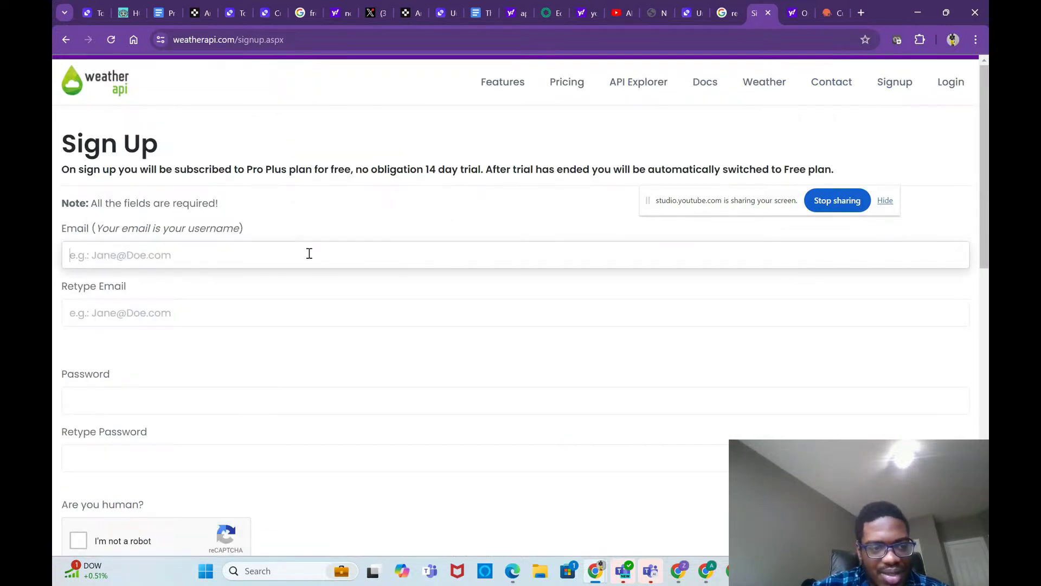
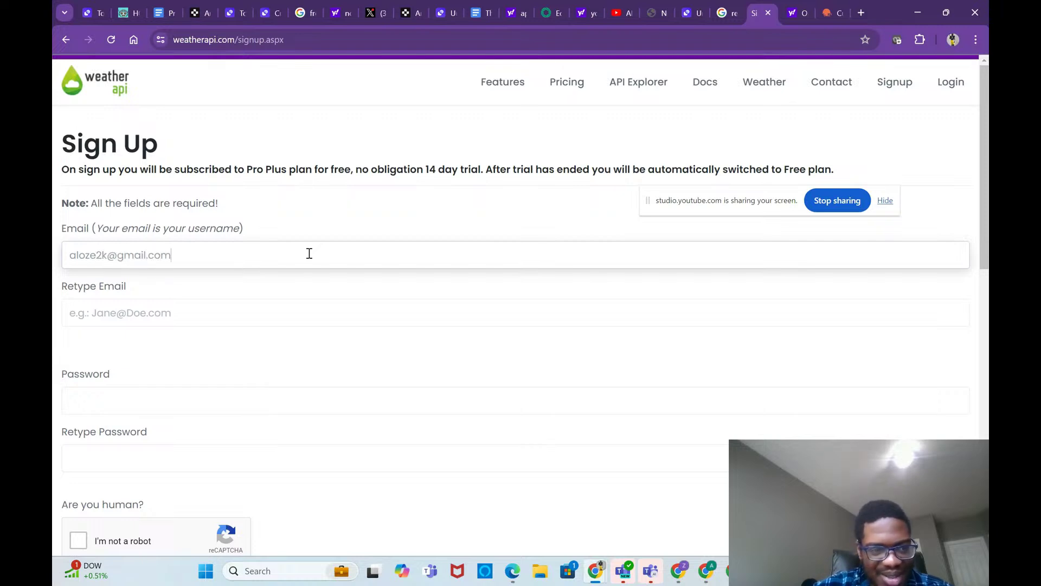
pyautogui.moveTo(310, 253); pyautogui.dragTo(53, 224)
pyautogui.hotkey('ctrl', 'c')
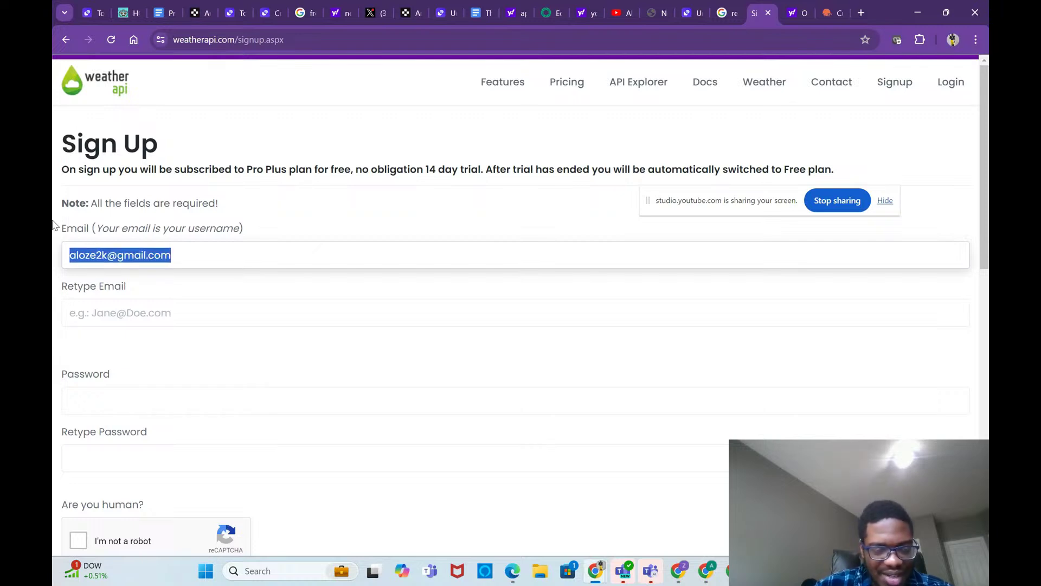
pyautogui.click(163, 310)
pyautogui.hotkey('ctrl', 'v')
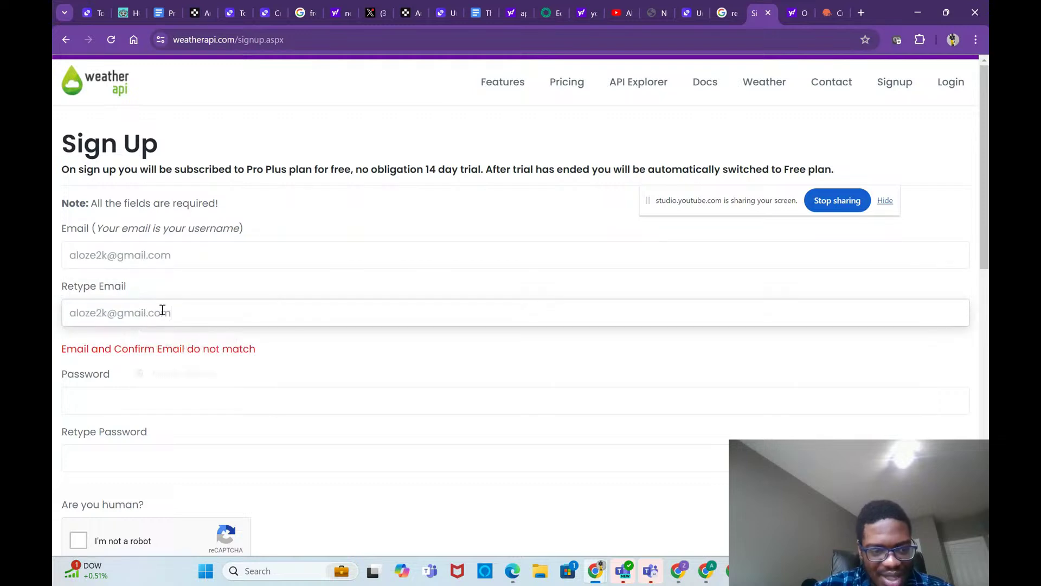
# Step: Enter the account password and begin retyping it in the confirmation field
pyautogui.click(166, 394)
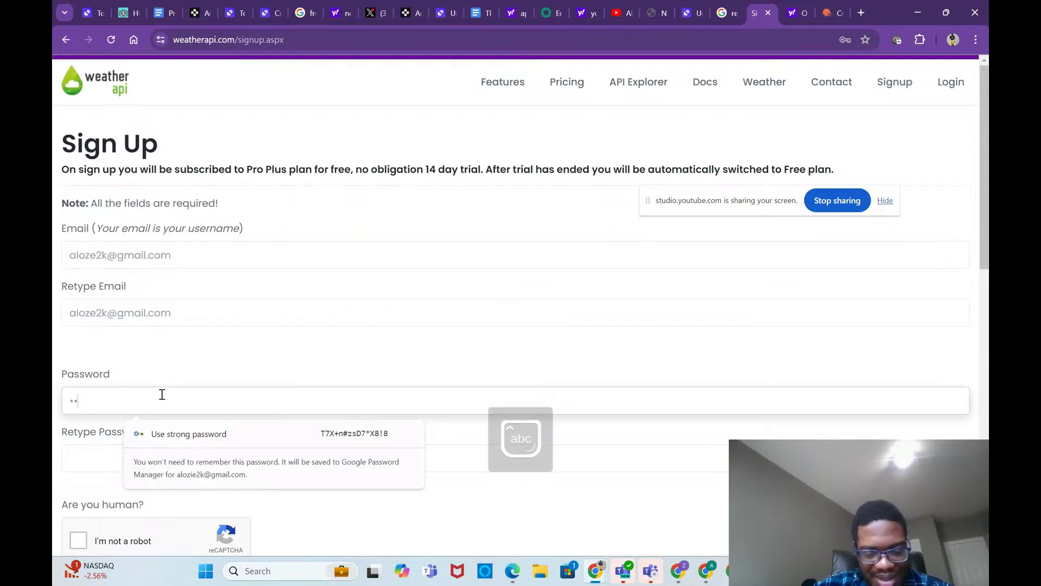
pyautogui.click(179, 459)
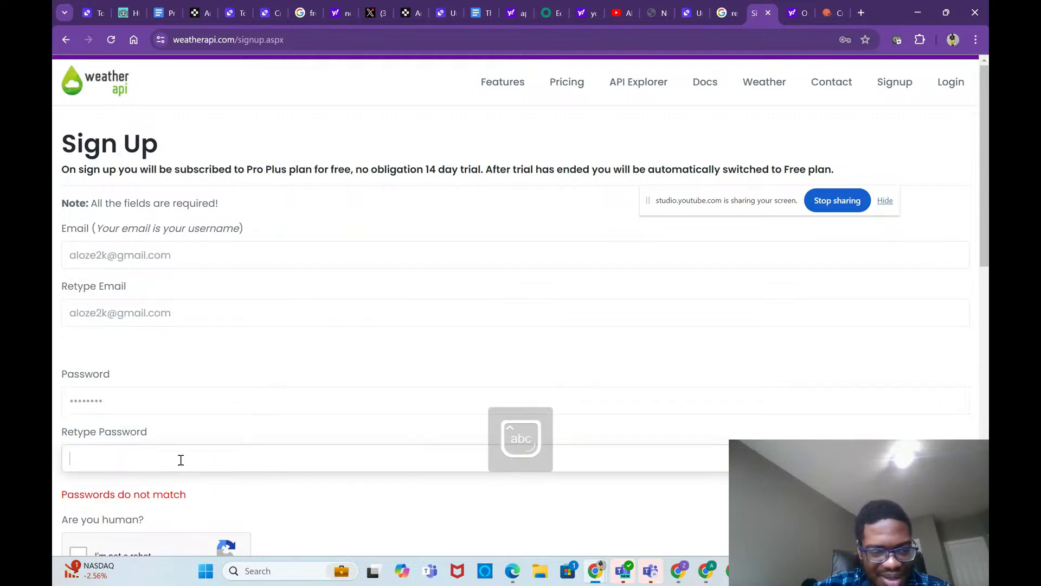
pyautogui.write('A')
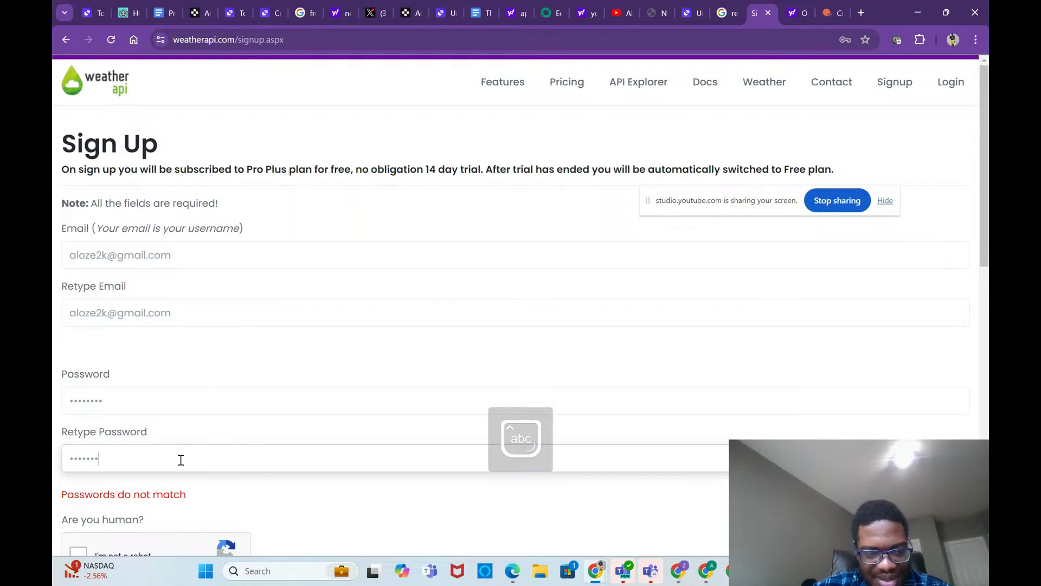
pyautogui.scroll(-4, 181, 460)
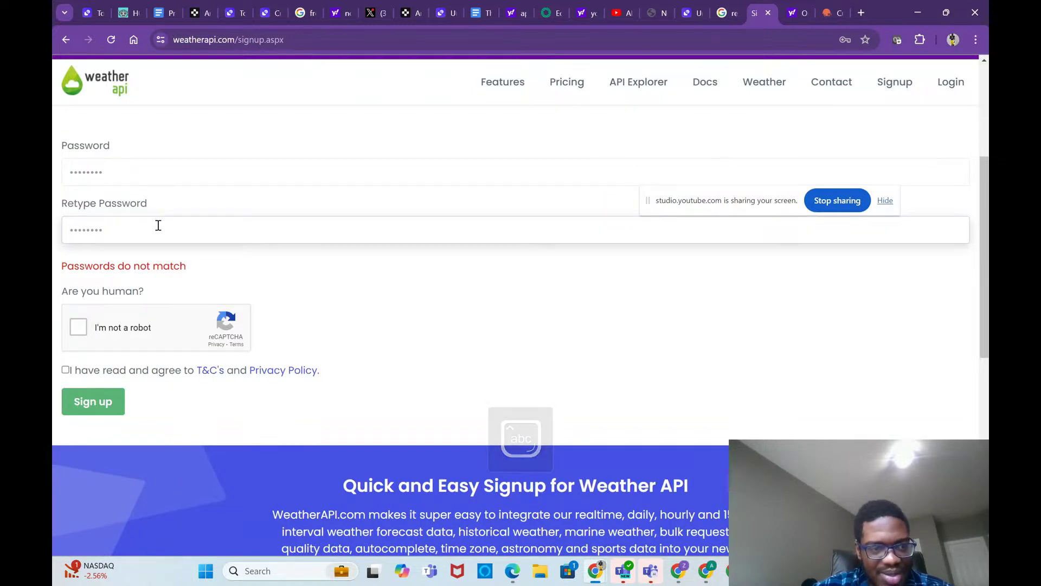
# Step: Redo the mistyped password and its confirmation with the correct capitalisation
pyautogui.doubleClick(139, 174)
pyautogui.press('BackSpace')
pyautogui.press('capslock')
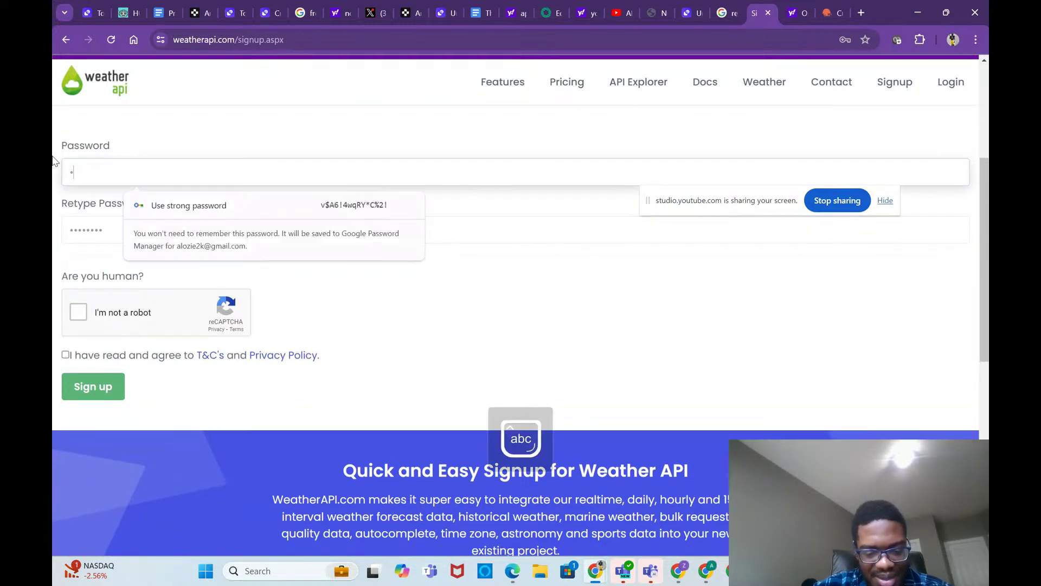
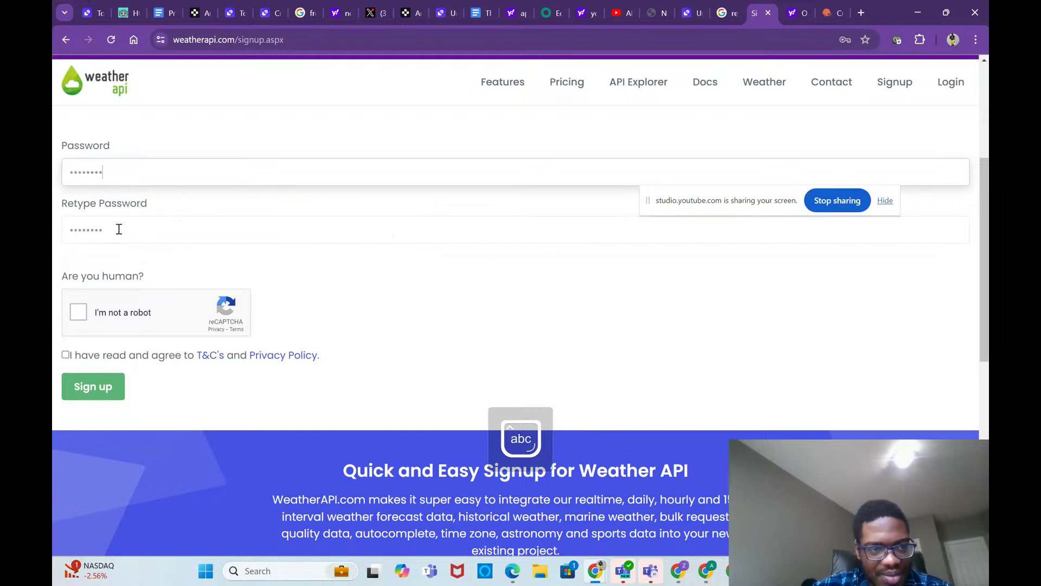
pyautogui.doubleClick(117, 229)
pyautogui.press('capslock')
pyautogui.press('capslock')
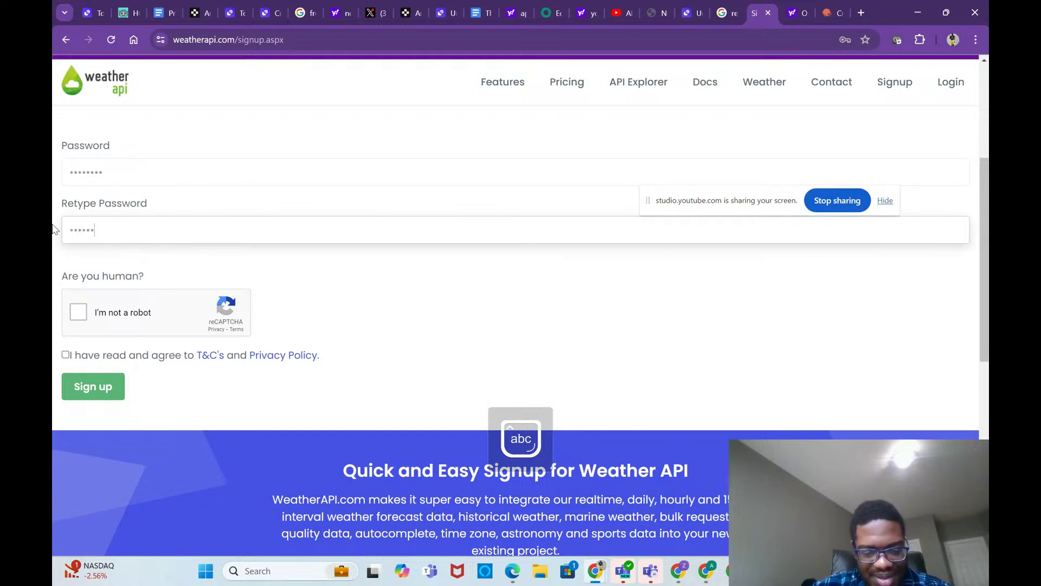
# Step: Pass the not-a-robot check and submit the sign-up form
pyautogui.click(90, 307)
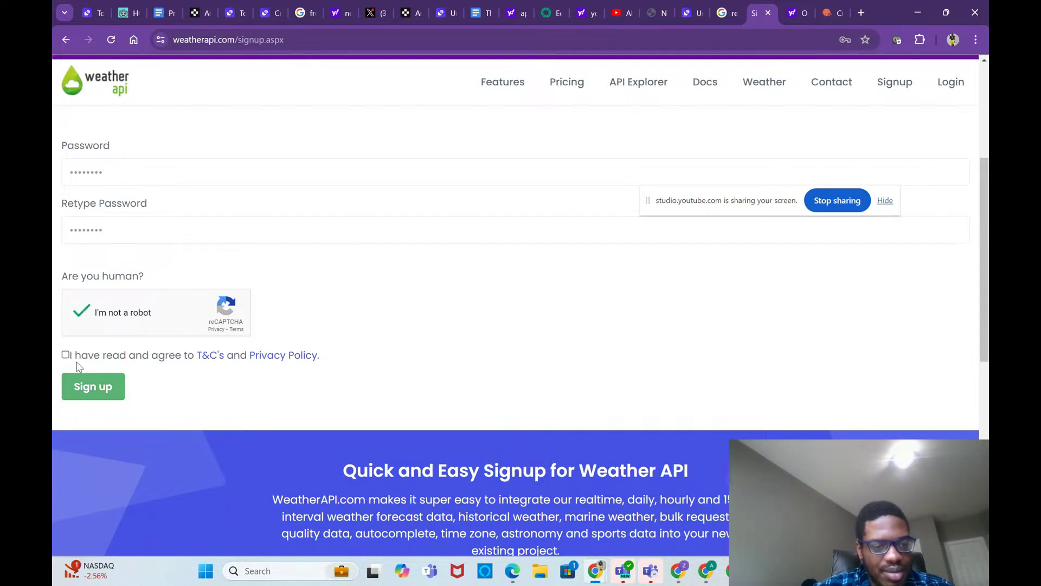
pyautogui.click(113, 400)
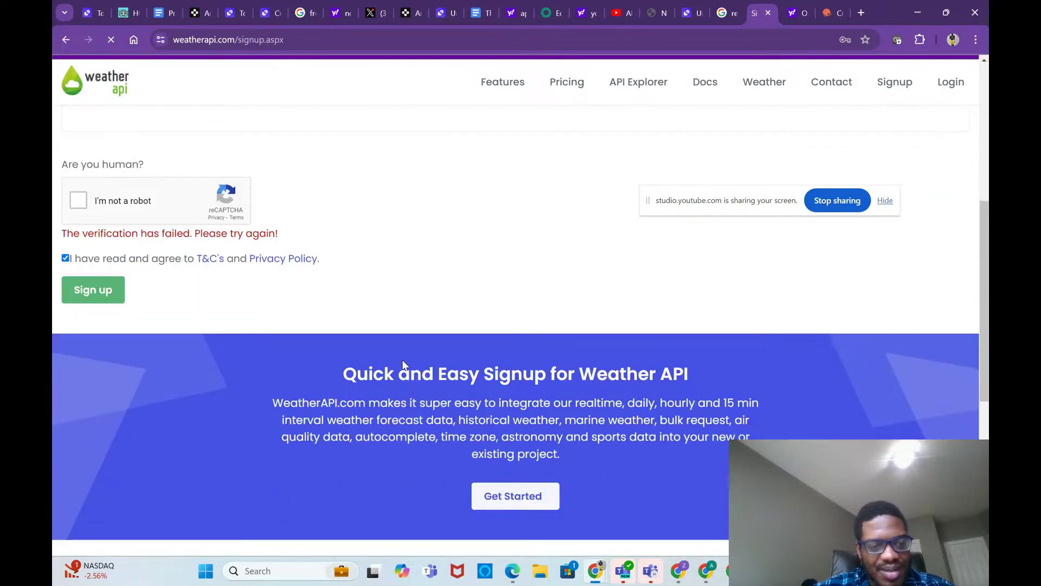
pyautogui.scroll(2, 402, 363)
# Step: Pass the human check again and re-enter the account password
pyautogui.click(79, 310)
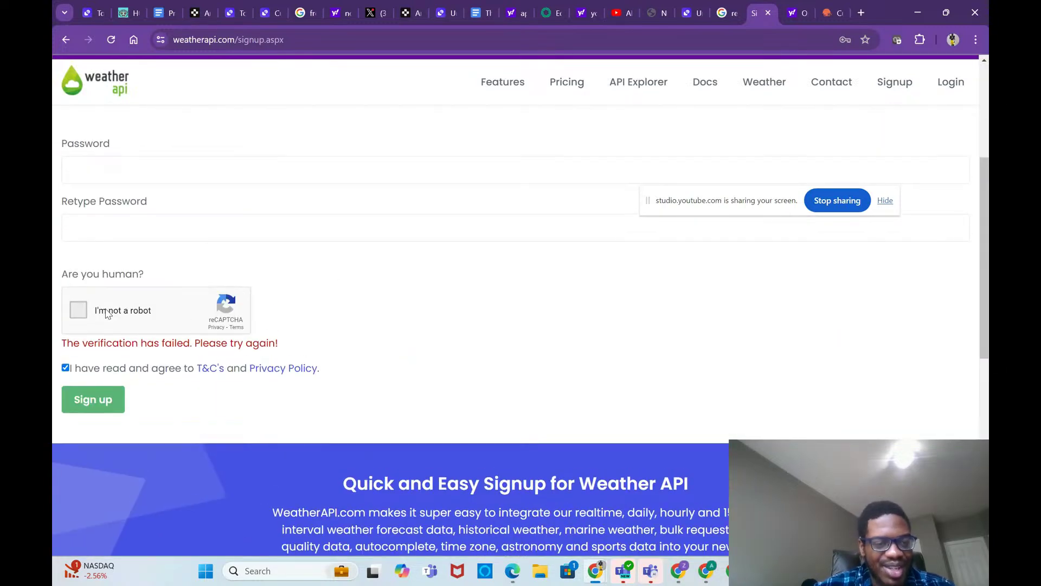
pyautogui.scroll(2, 182, 226)
pyautogui.scroll(1, 182, 228)
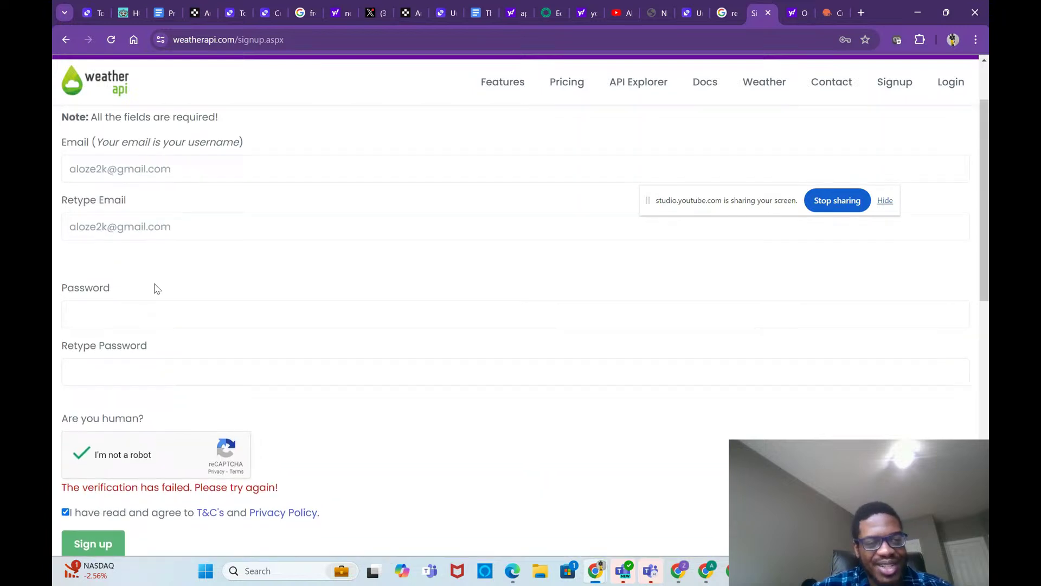
pyautogui.click(152, 304)
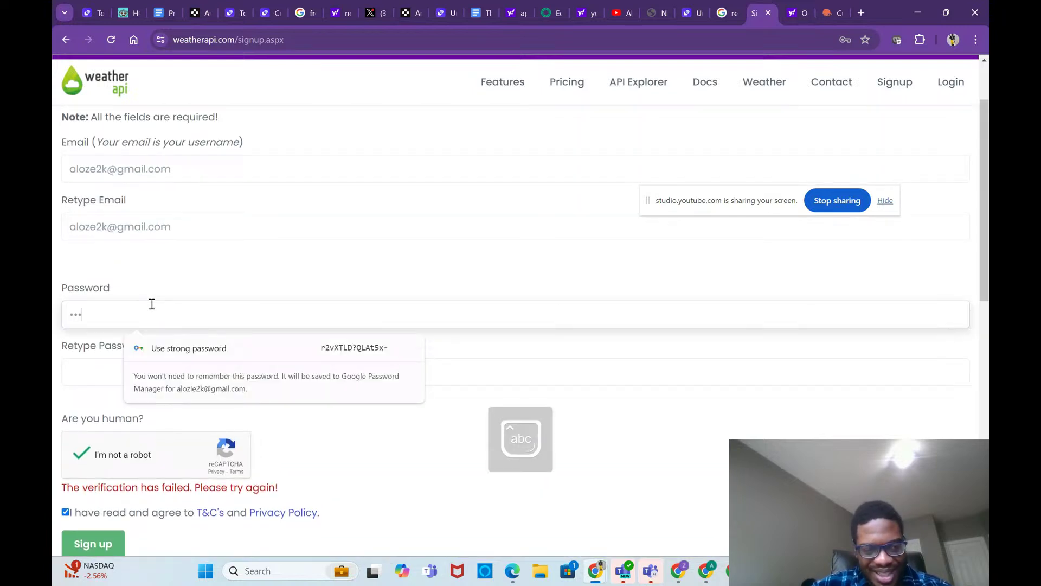
pyautogui.write('••••••••')
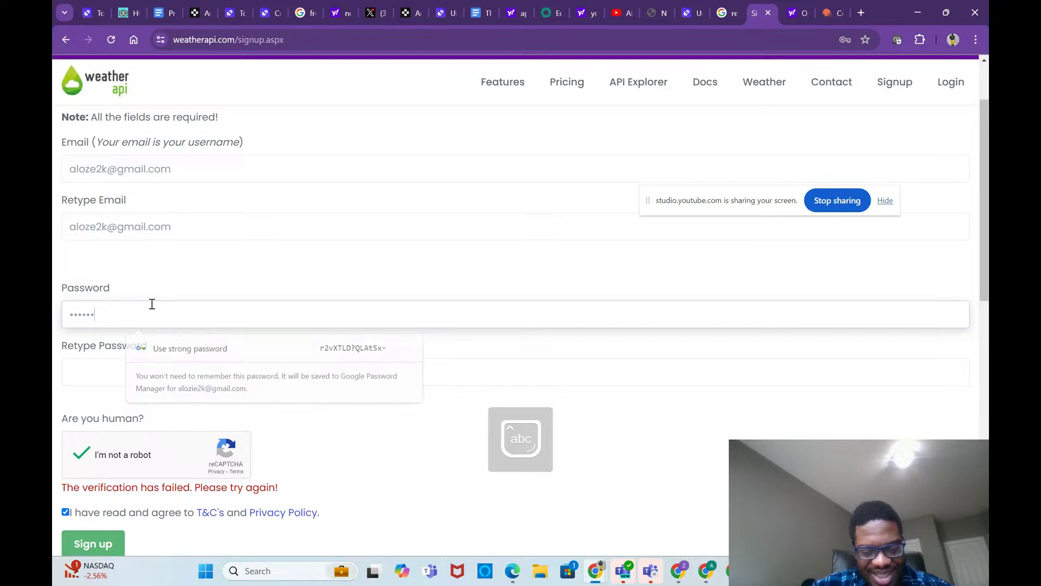
pyautogui.click(172, 372)
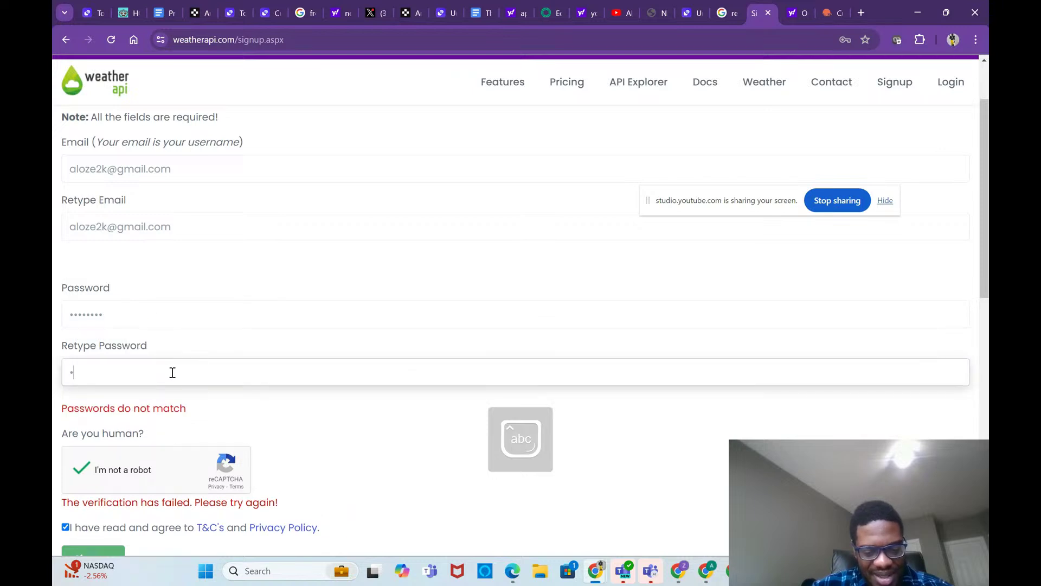
# Step: Resubmit the sign-up form and go to the Login page
pyautogui.scroll(-3, 172, 372)
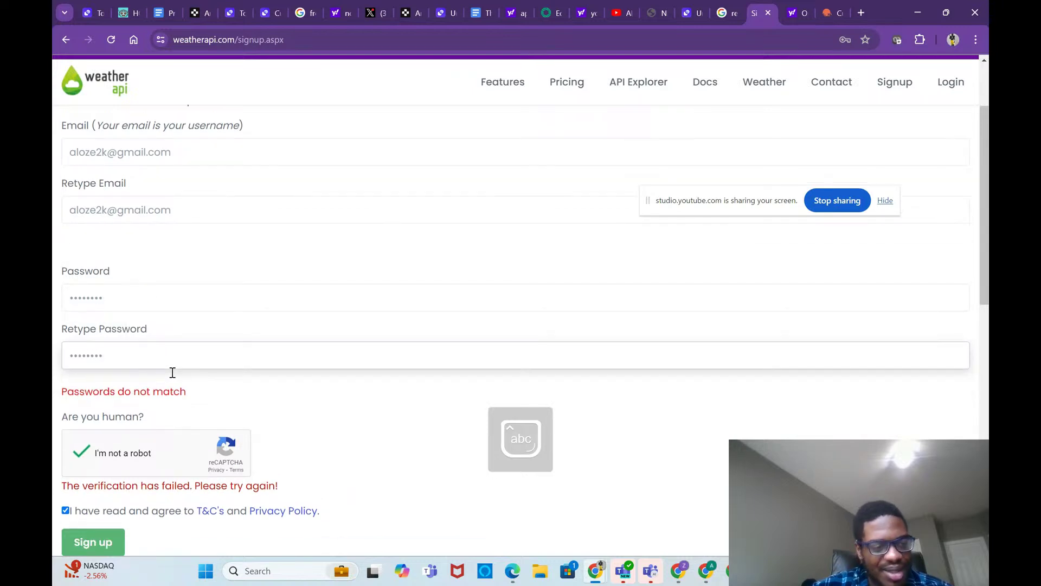
pyautogui.click(98, 372)
pyautogui.click(106, 361)
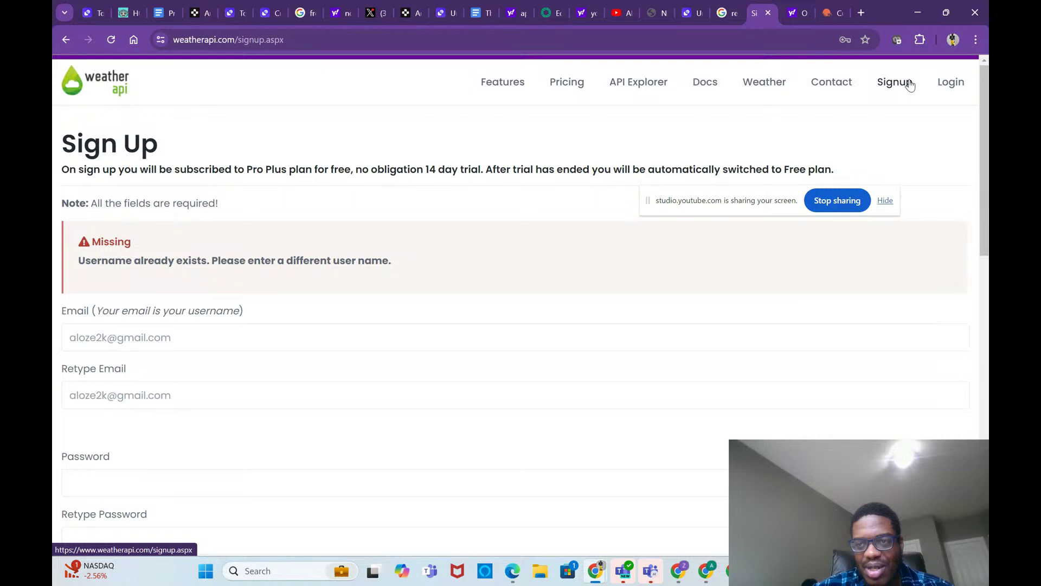
pyautogui.click(947, 91)
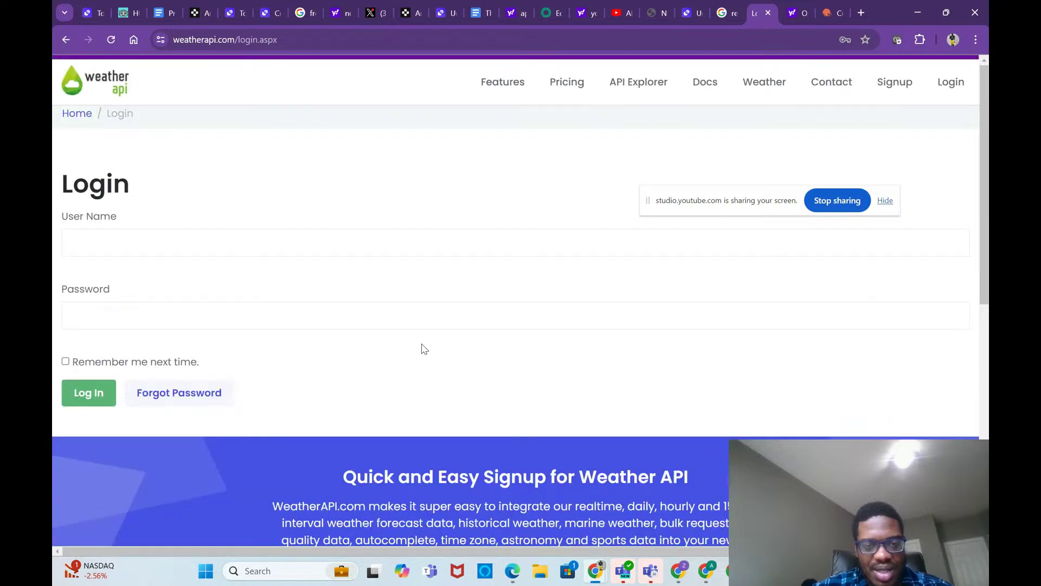
# Step: Attempt to log in with the saved e-mail and the account password
pyautogui.click(277, 234)
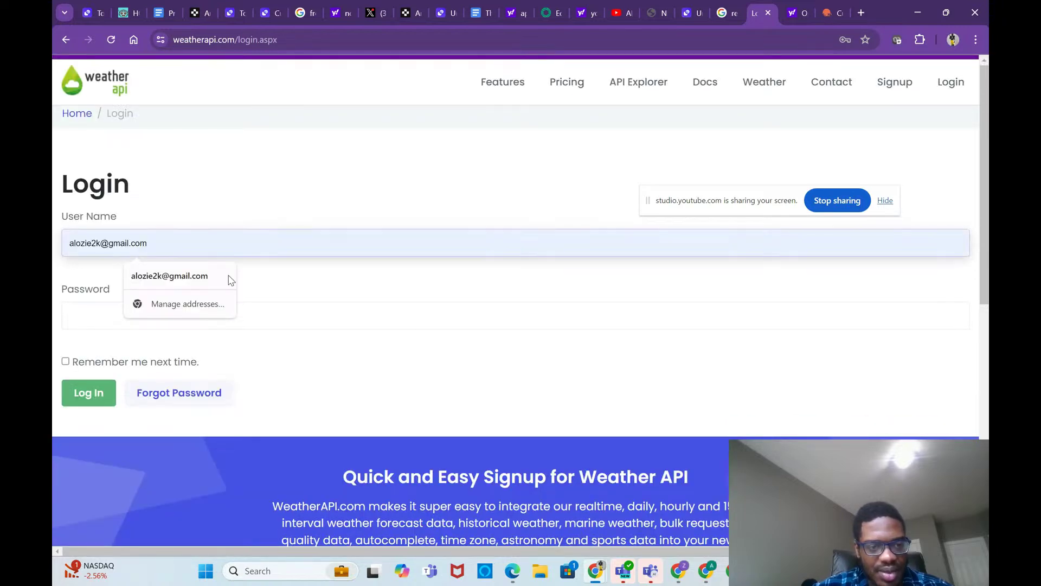
pyautogui.click(227, 277)
pyautogui.click(219, 307)
pyautogui.write('••••')
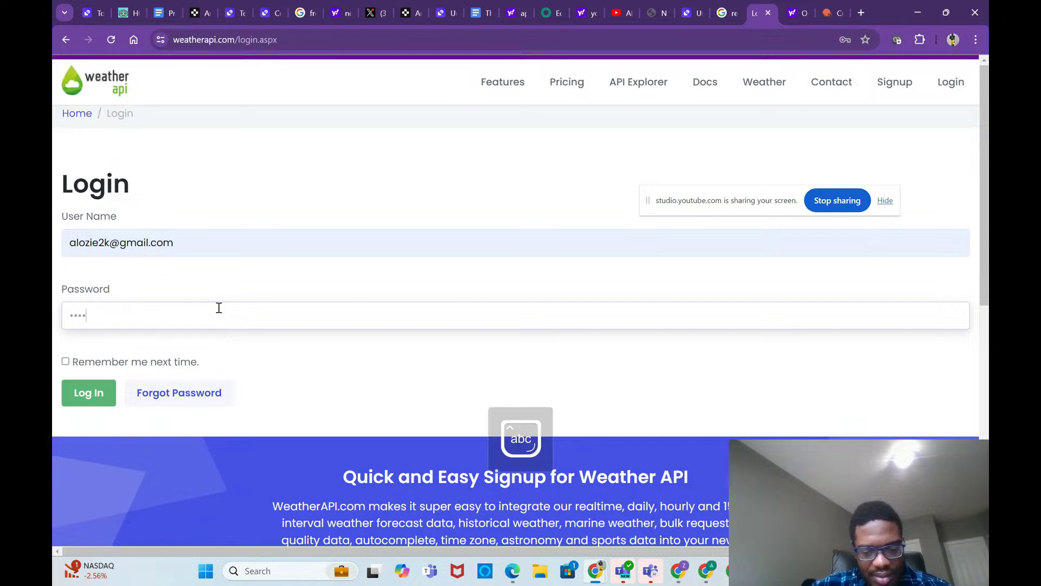
pyautogui.click(101, 392)
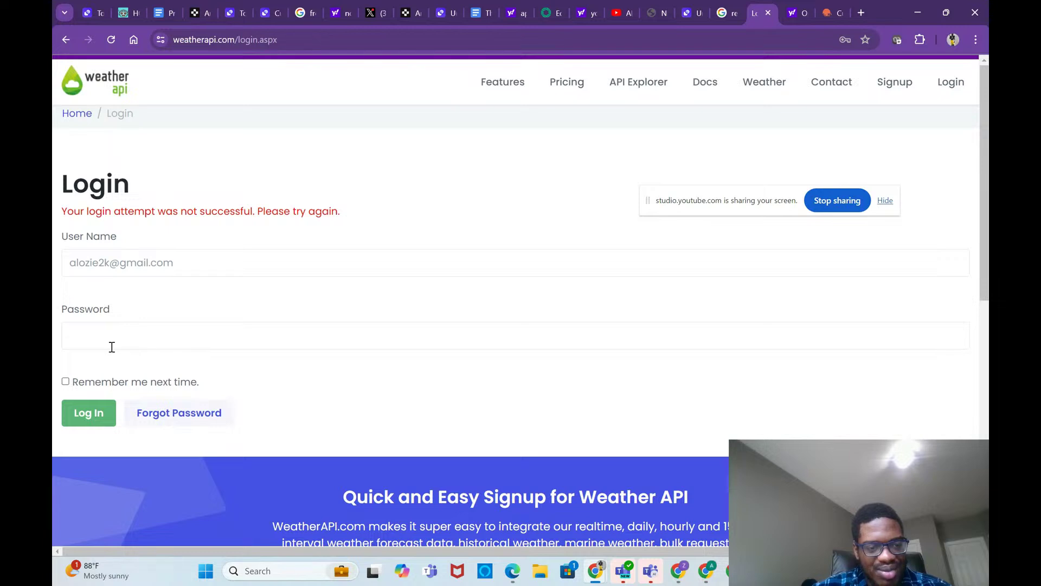
# Step: Request a password reset for the saved e-mail, then return to the home page
pyautogui.click(213, 413)
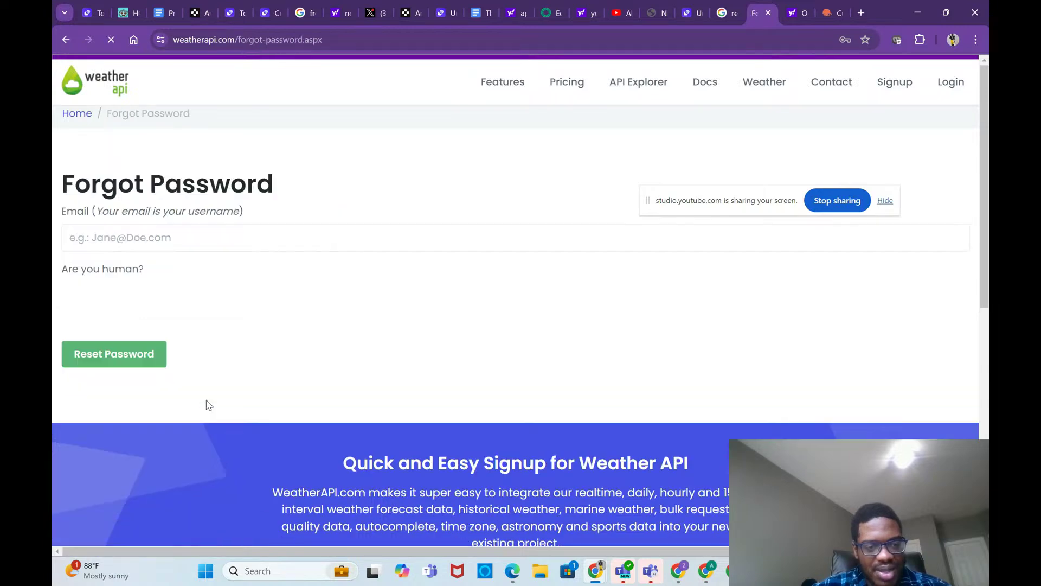
pyautogui.click(202, 236)
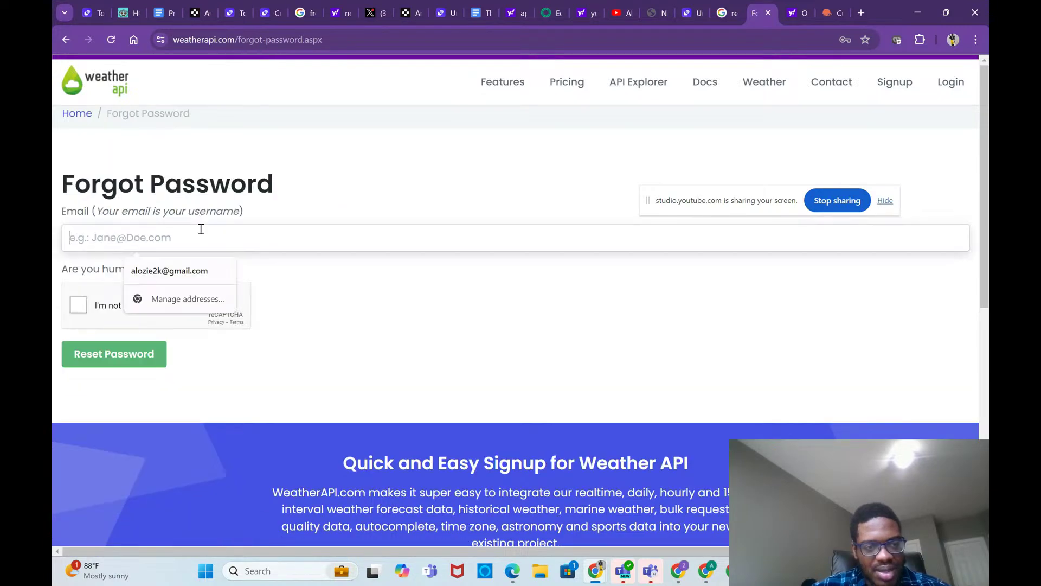
pyautogui.click(206, 271)
pyautogui.click(78, 305)
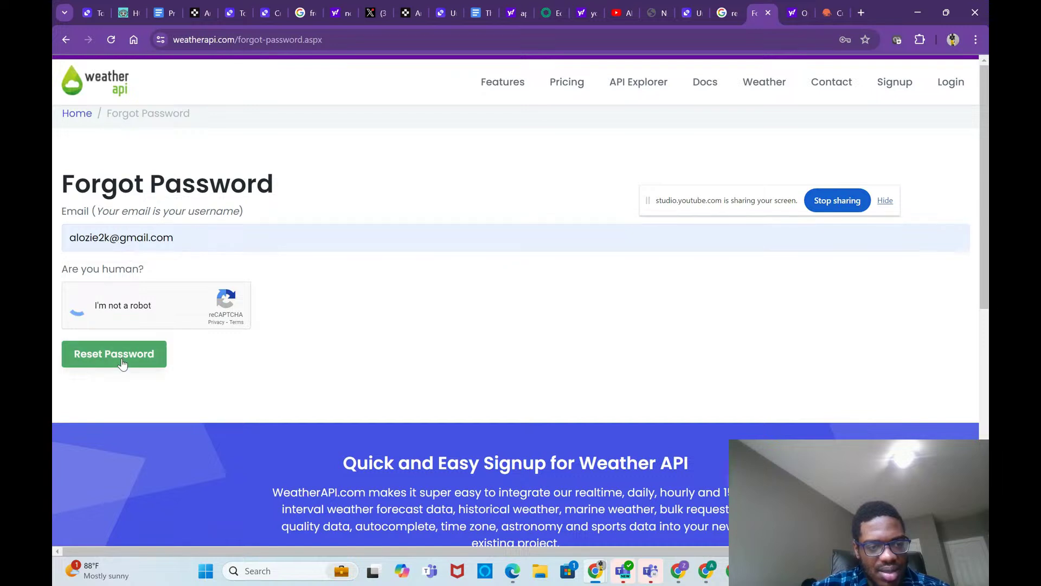
pyautogui.click(137, 351)
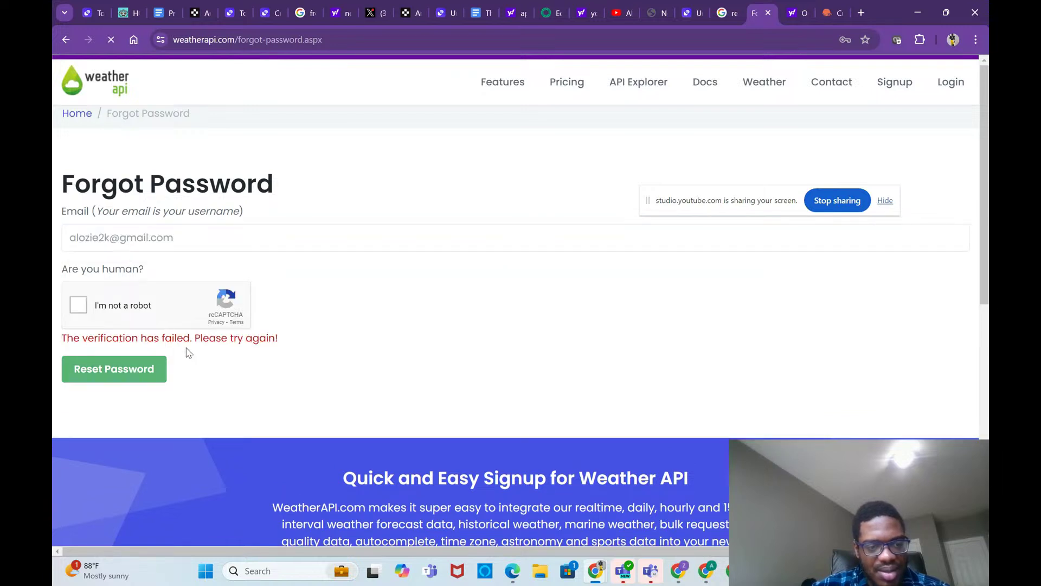
pyautogui.click(79, 306)
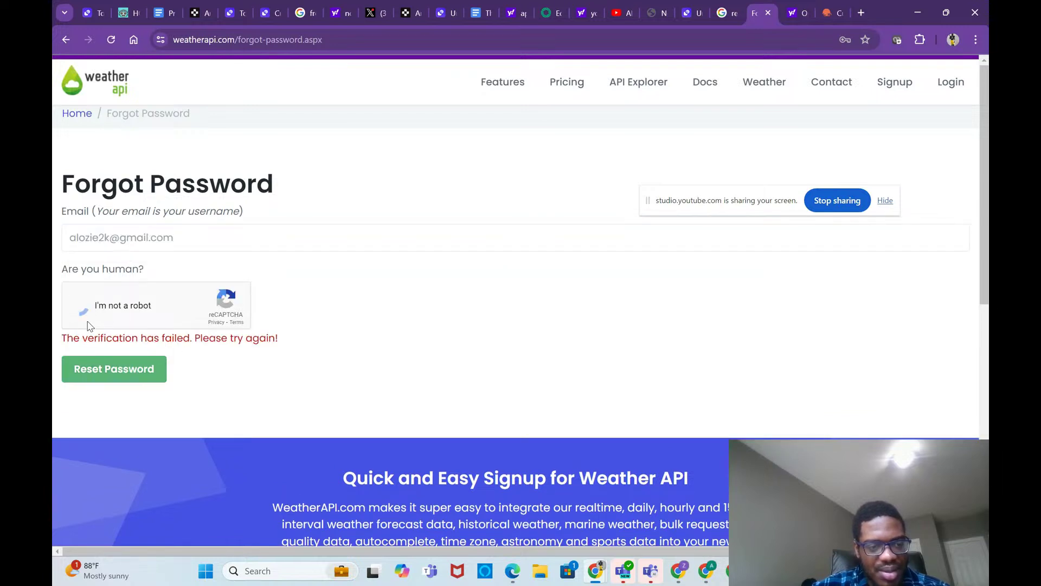
pyautogui.click(115, 371)
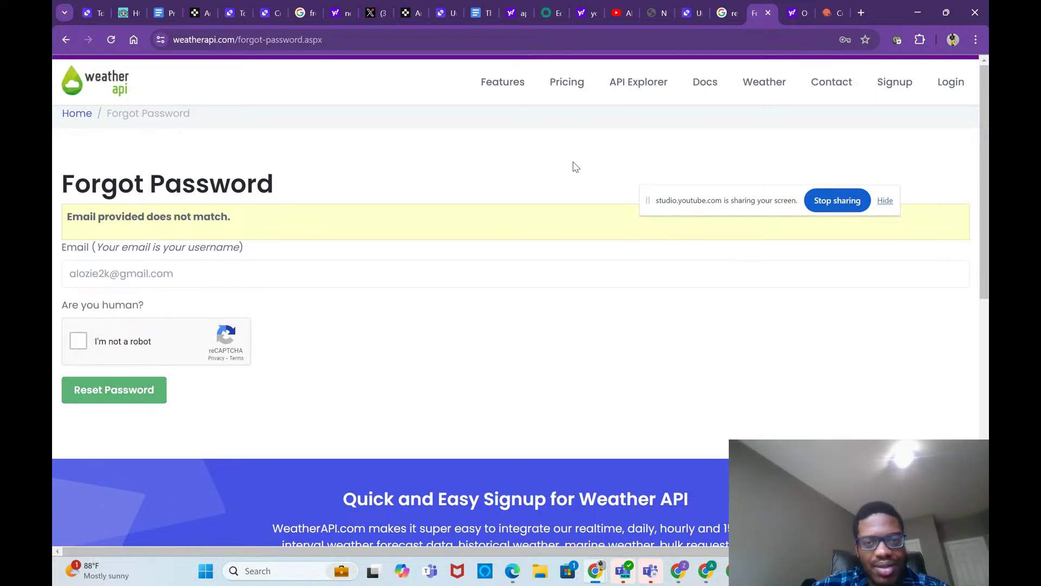
pyautogui.click(79, 118)
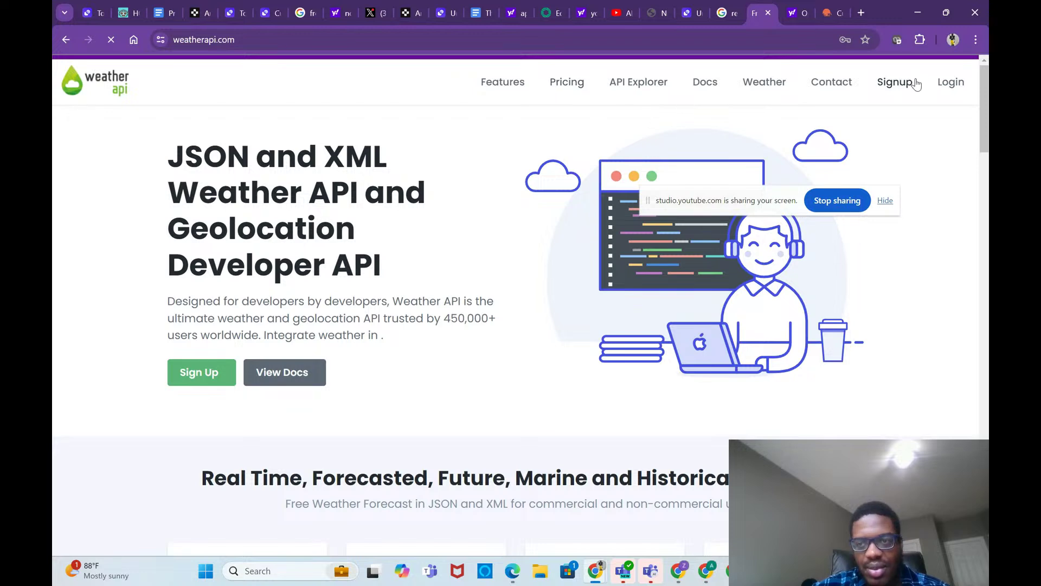
# Step: Reopen the sign-up page and fill both e-mail fields from saved addresses
pyautogui.click(948, 84)
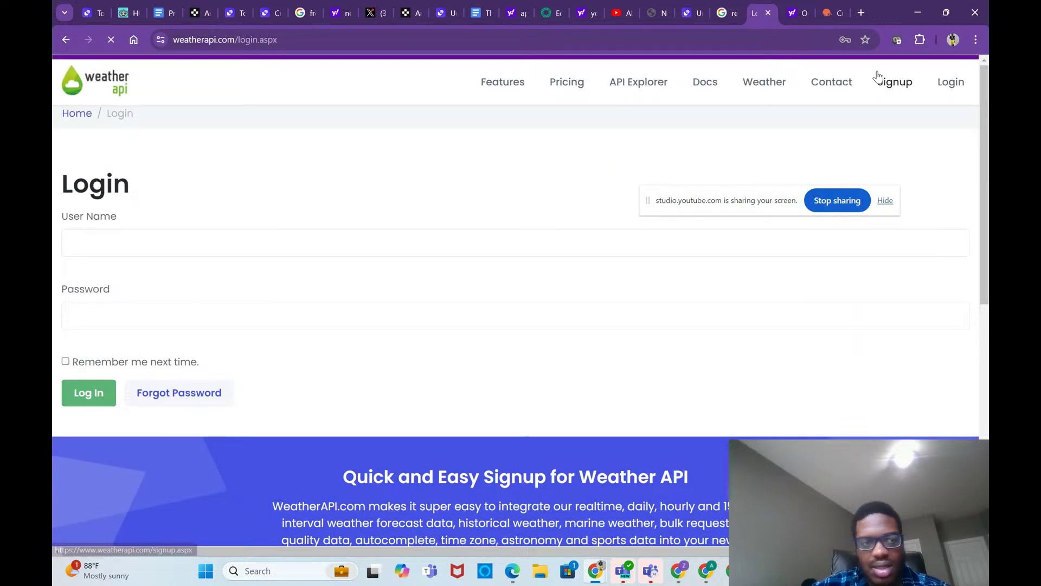
pyautogui.click(65, 40)
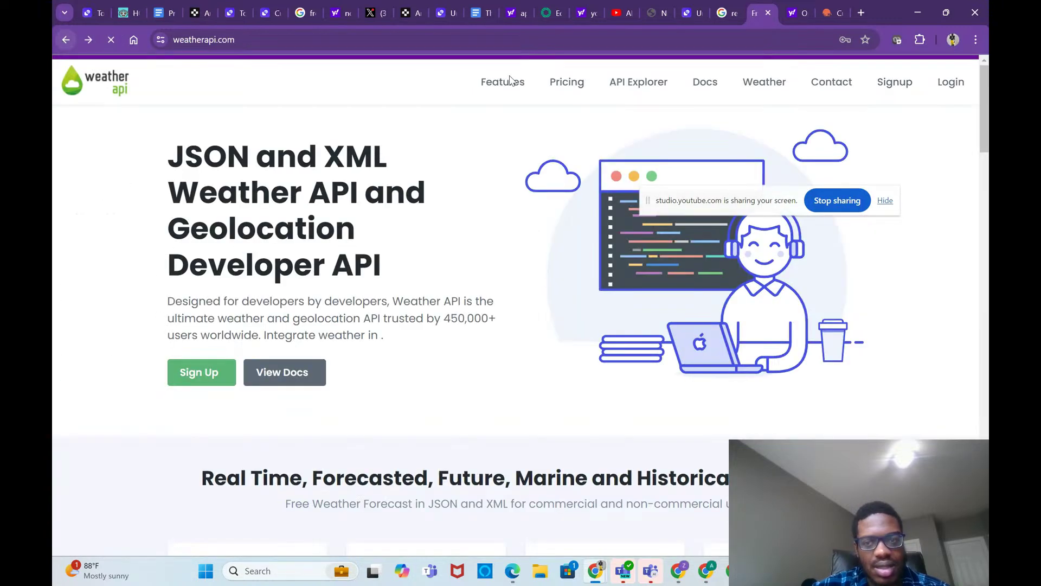
pyautogui.click(895, 82)
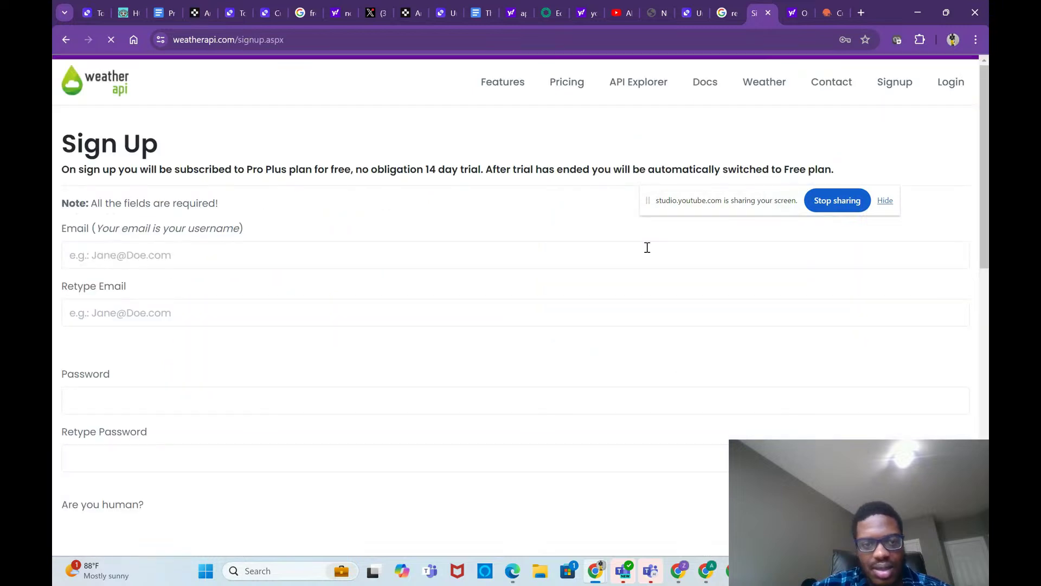
pyautogui.click(300, 264)
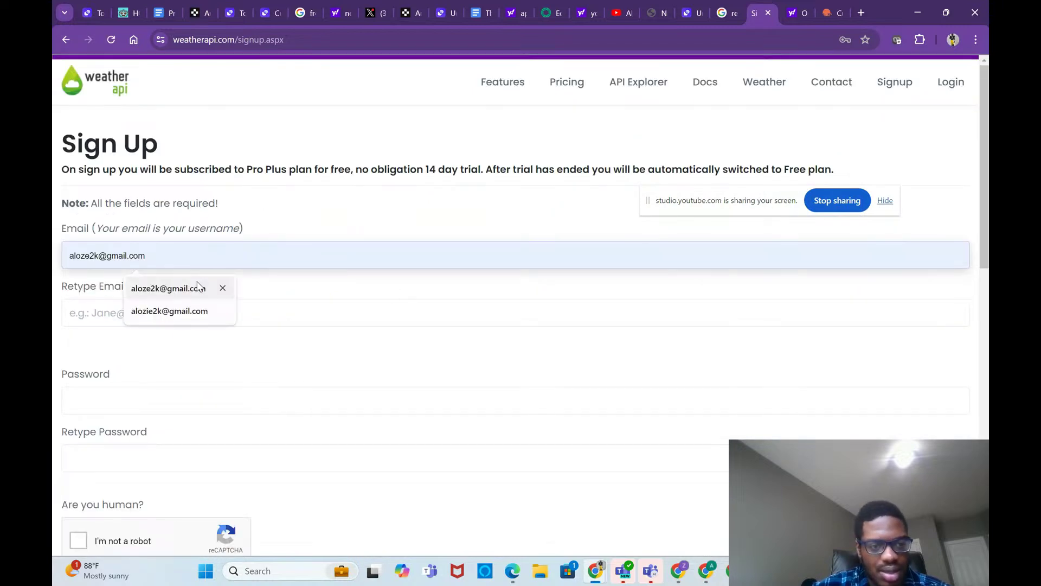
pyautogui.click(222, 287)
pyautogui.click(199, 318)
pyautogui.click(187, 347)
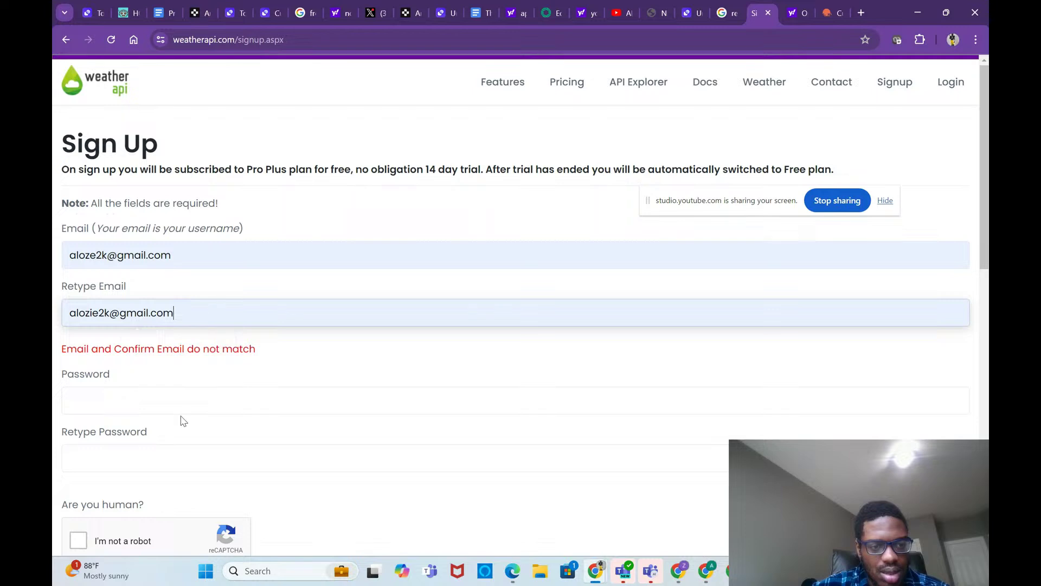
# Step: Edit the main and confirmation e-mail addresses so their endings match
pyautogui.click(183, 395)
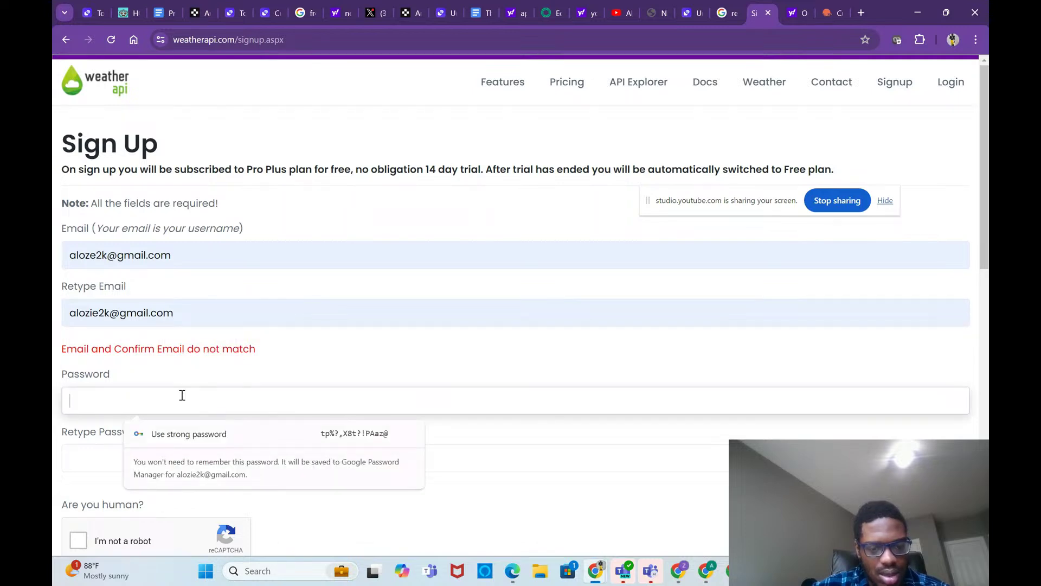
pyautogui.click(112, 312)
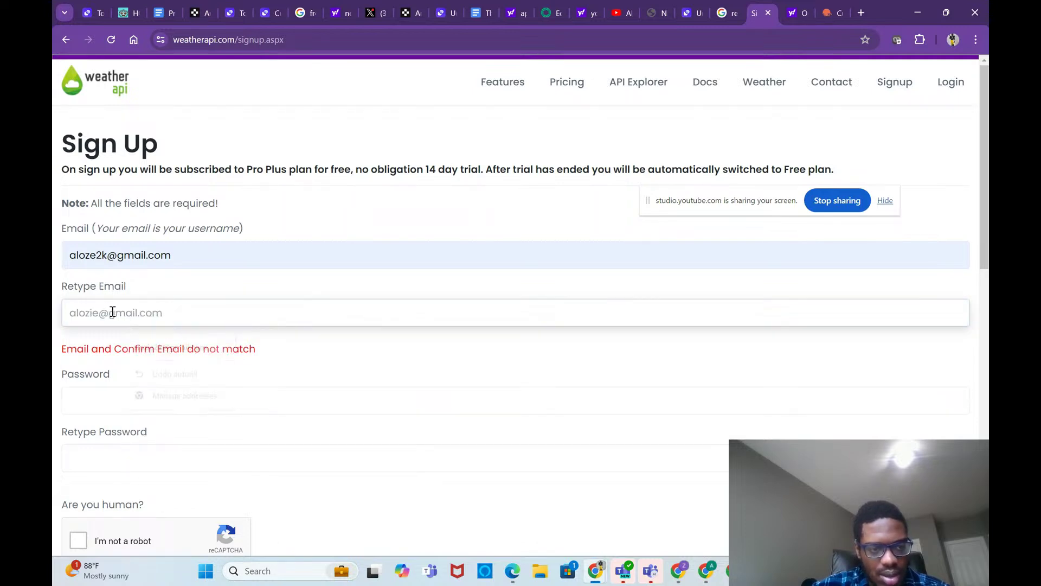
pyautogui.press('BackSpace')
pyautogui.press('BackSpace')
pyautogui.write('sared')
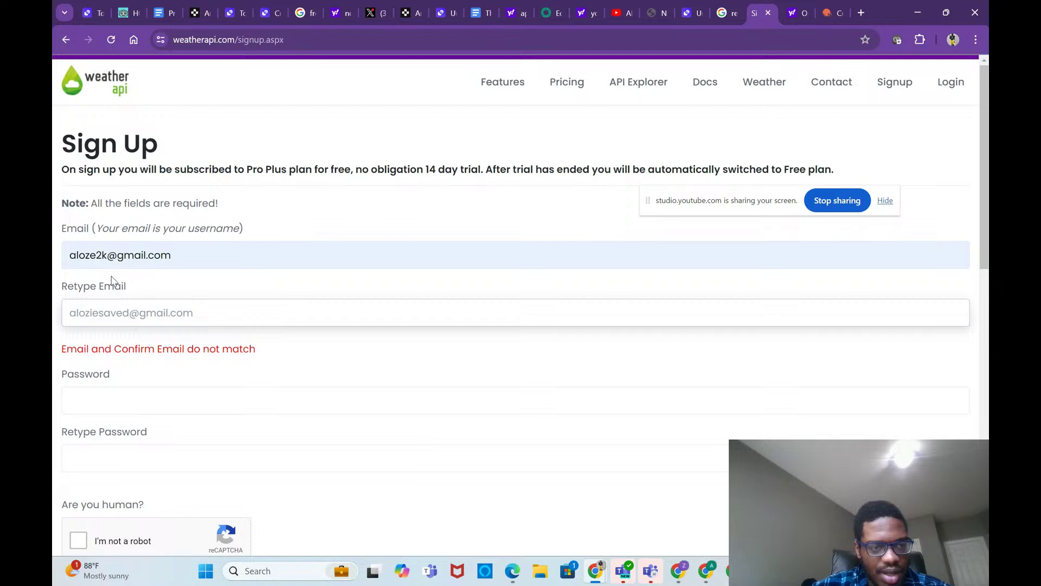
pyautogui.click(107, 254)
pyautogui.press('BackSpace')
pyautogui.press('BackSpace')
pyautogui.write('saved')
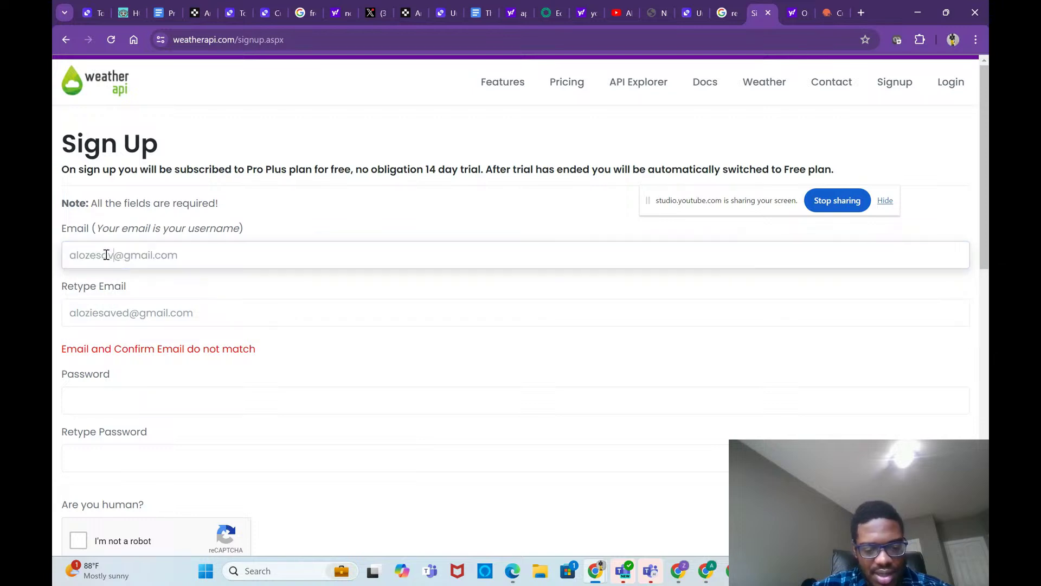
# Step: Enter the new password and move on to its confirmation field
pyautogui.click(121, 400)
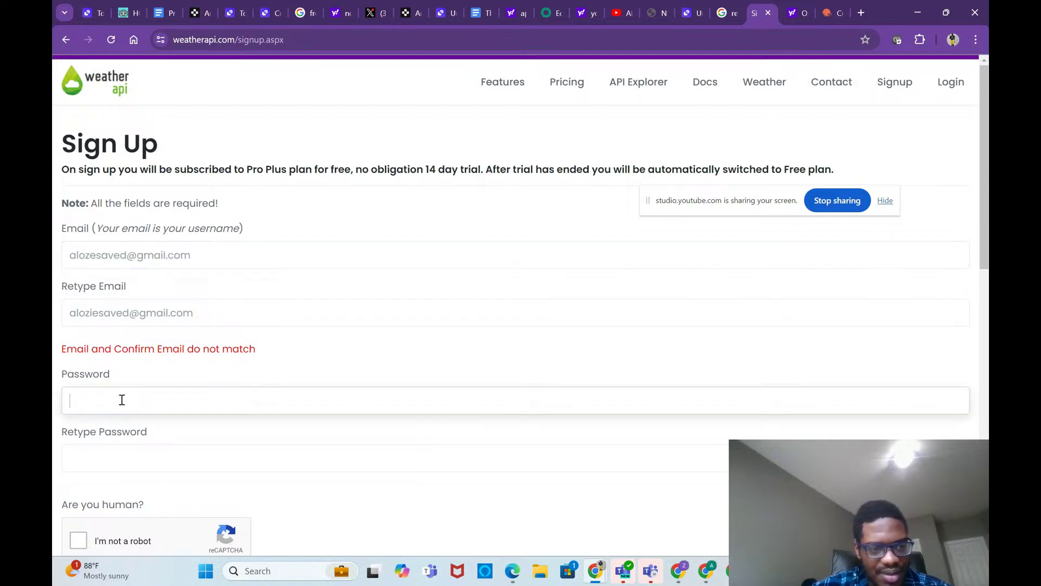
pyautogui.write('••••••••')
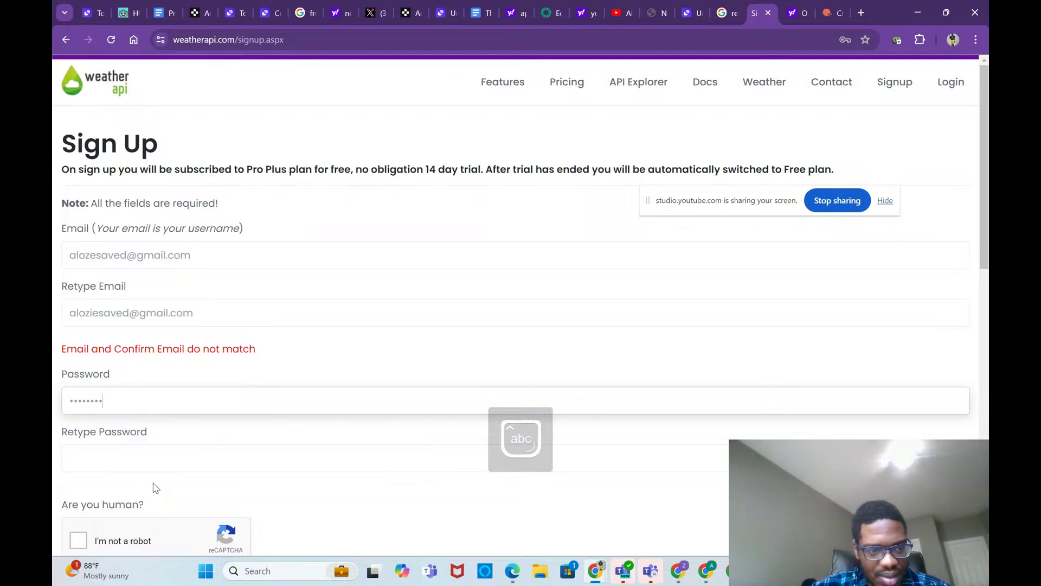
pyautogui.click(159, 479)
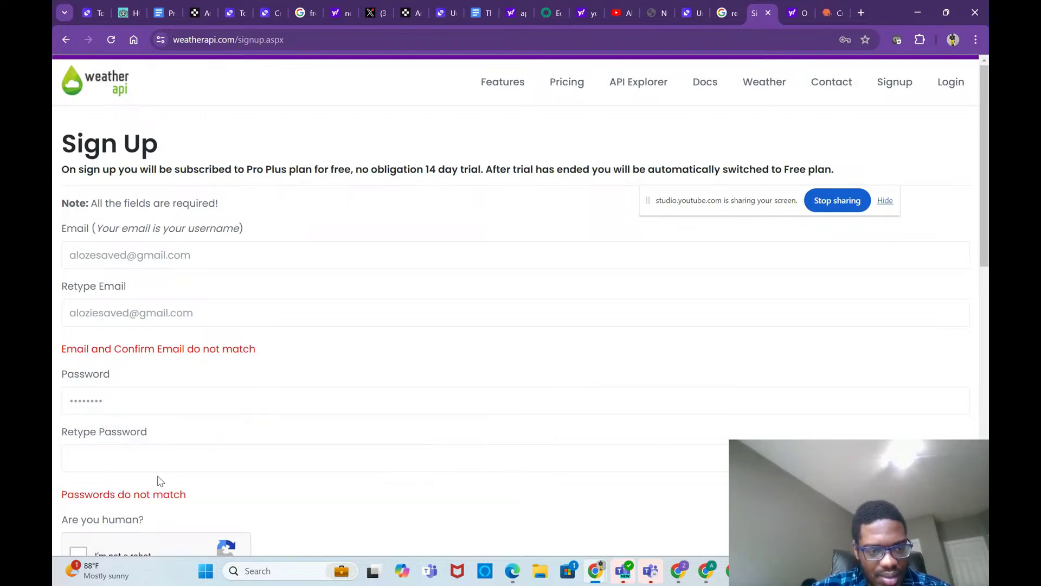
pyautogui.click(154, 459)
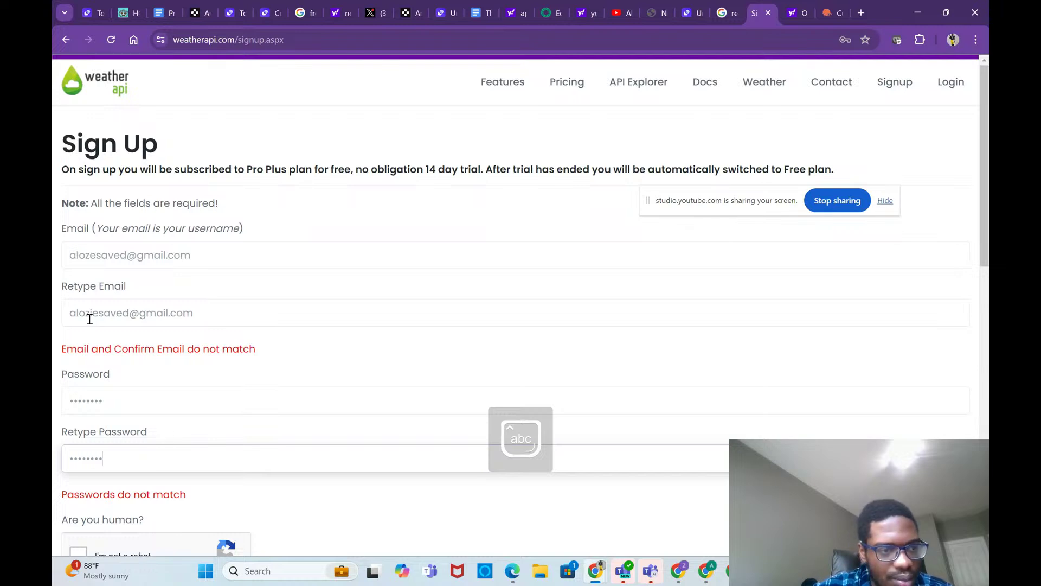
# Step: Fix the e-mail misspelling, pass the robot check, accept the terms and submit
pyautogui.click(85, 259)
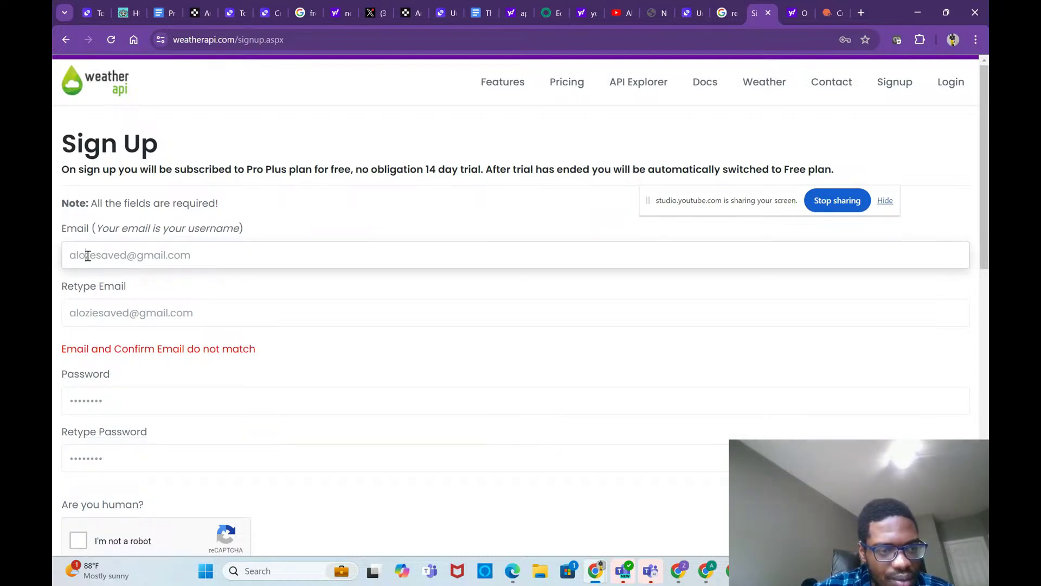
pyautogui.write('i')
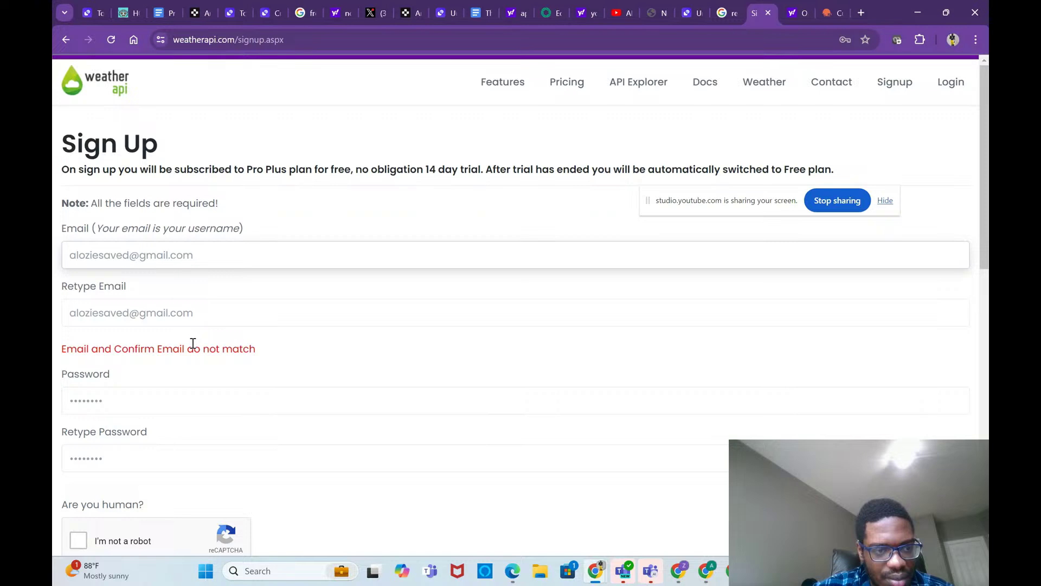
pyautogui.scroll(-2, 193, 343)
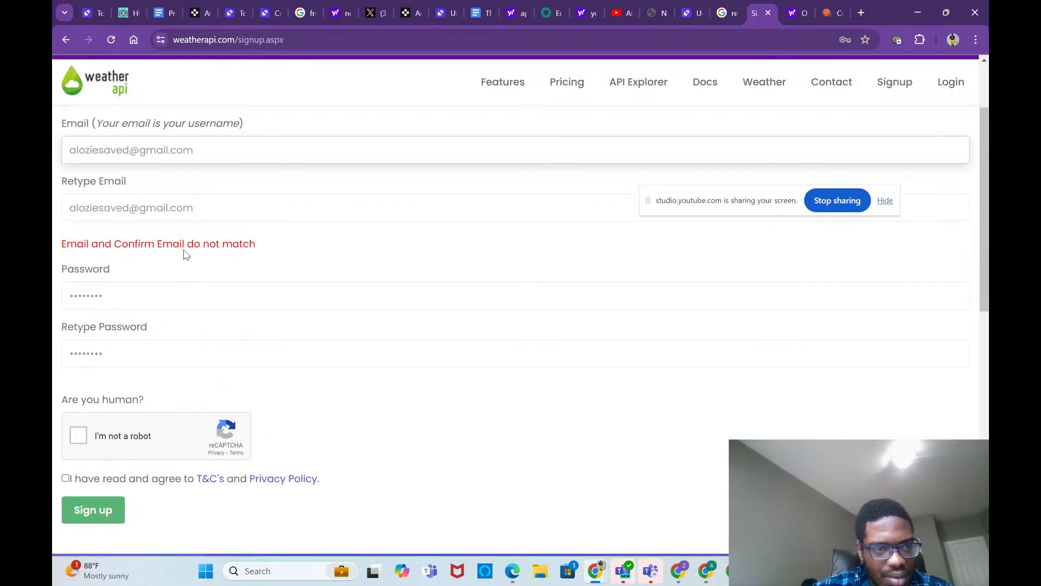
pyautogui.click(86, 441)
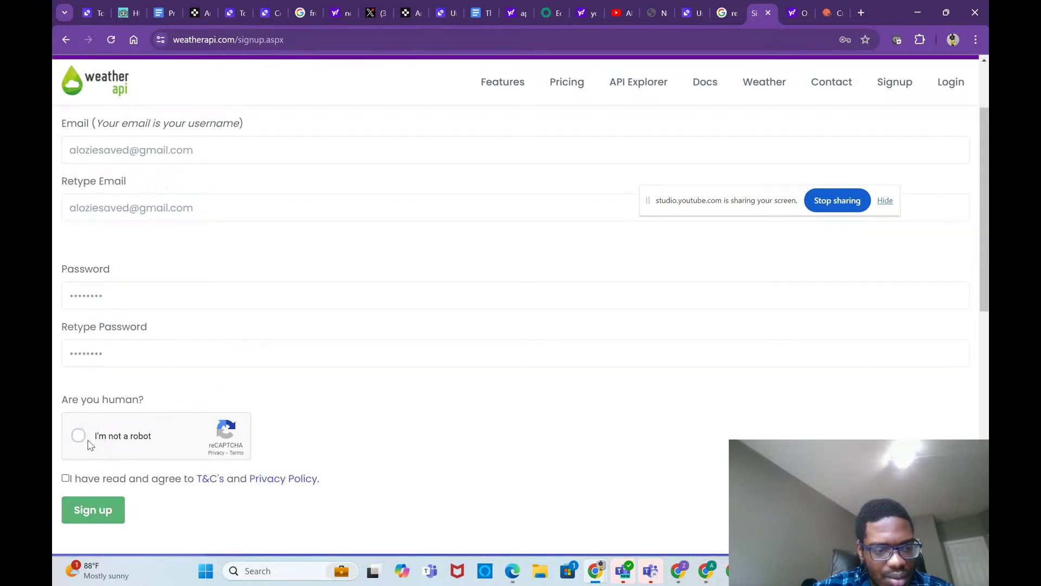
pyautogui.click(66, 478)
pyautogui.click(95, 513)
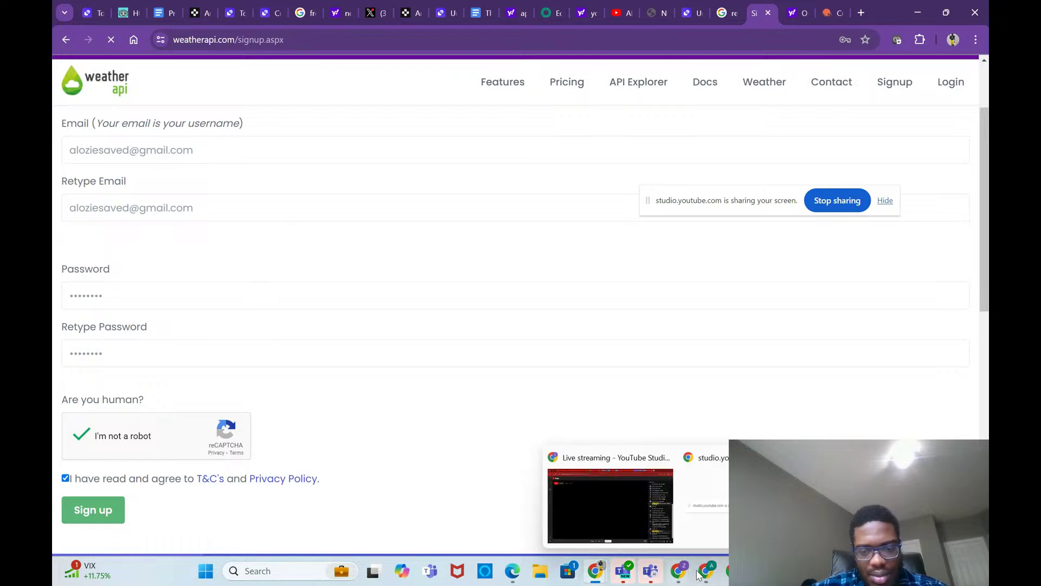
# Step: Switch between the YouTube Studio live stream window and the Throw away Notes document via the taskbar
pyautogui.moveTo(688, 569)
pyautogui.click(632, 518)
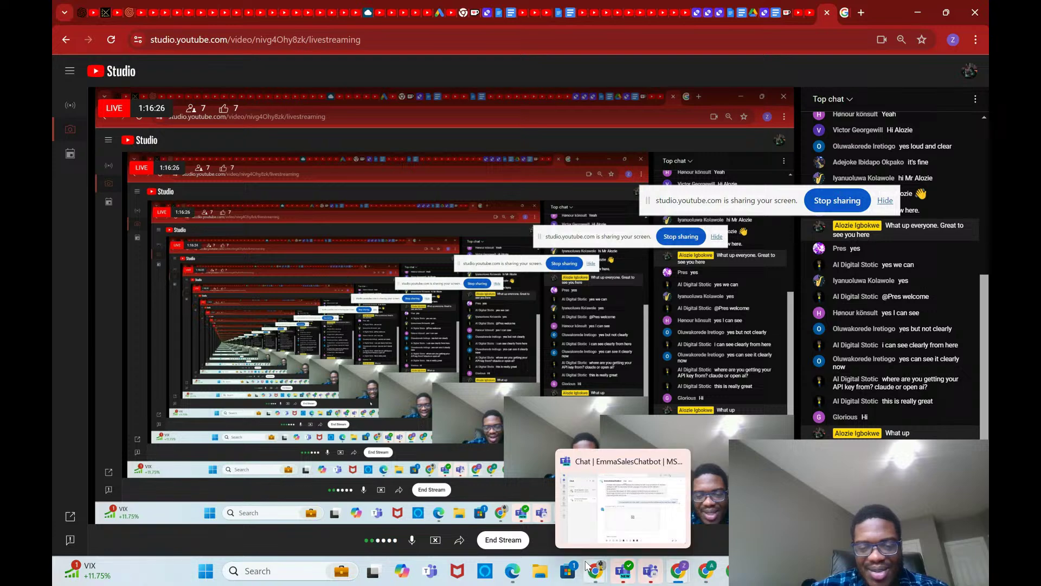
pyautogui.moveTo(595, 571)
pyautogui.click(542, 518)
pyautogui.click(678, 570)
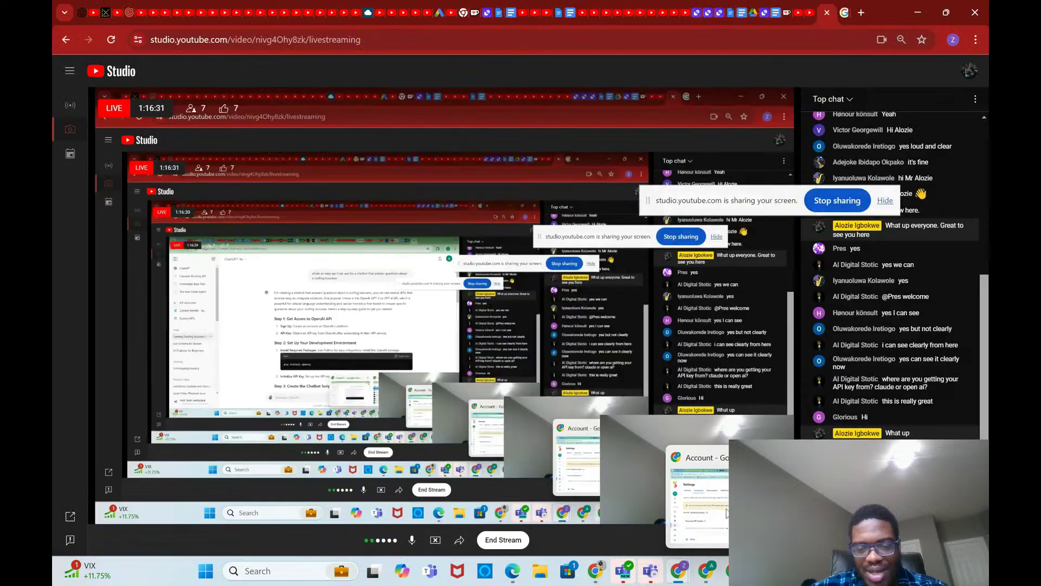
# Step: Return to the WeatherAPI verification page, decline saving the password, and switch to another Chrome profile
pyautogui.moveTo(727, 512)
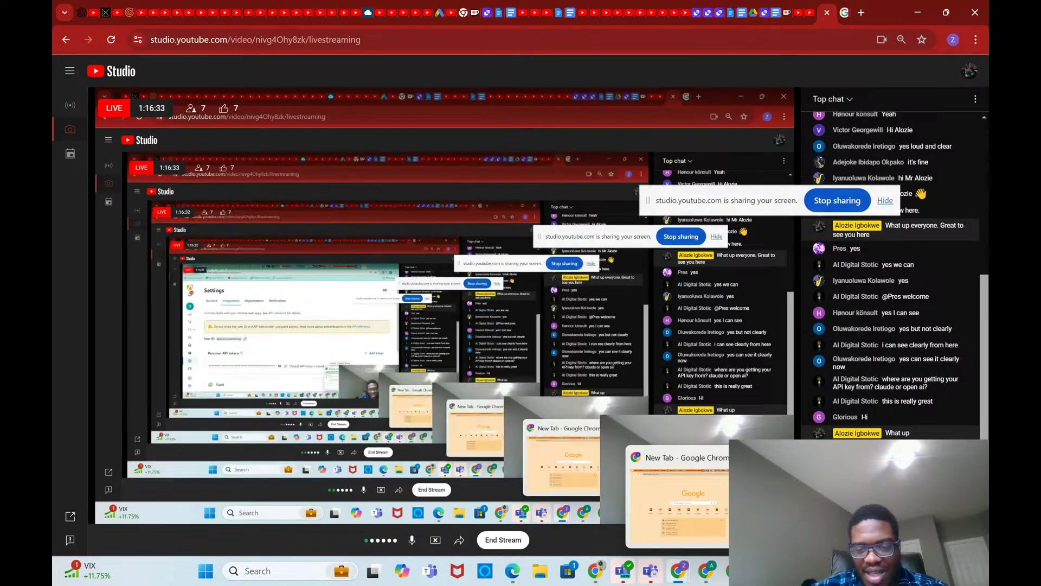
pyautogui.moveTo(759, 504)
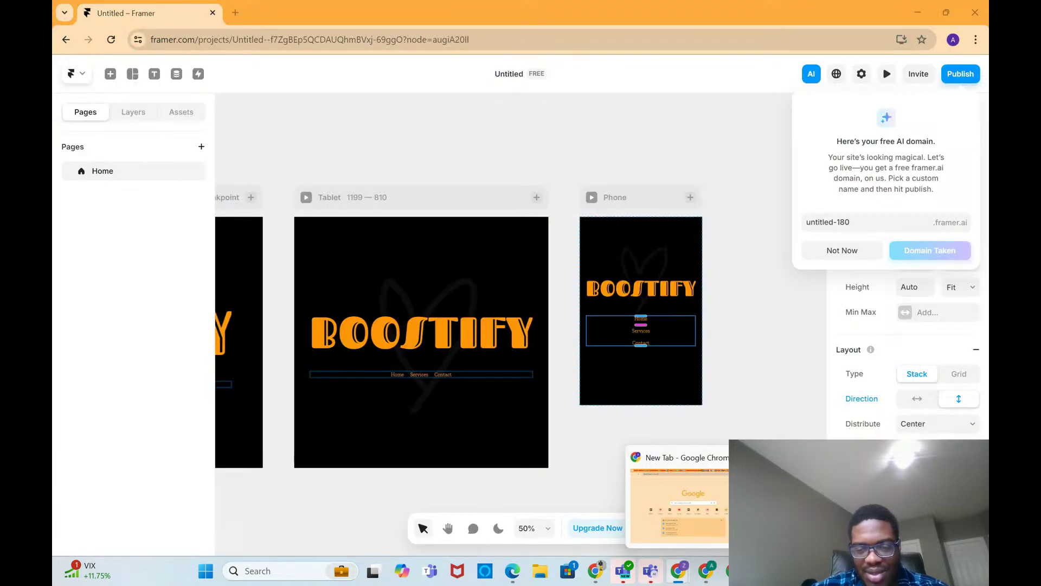
pyautogui.moveTo(642, 579)
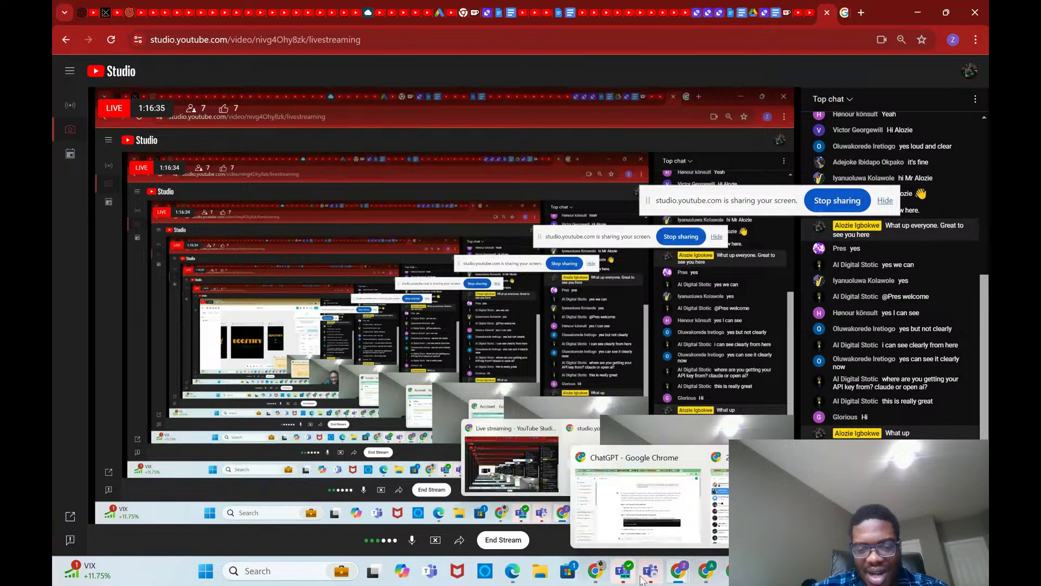
pyautogui.moveTo(595, 573)
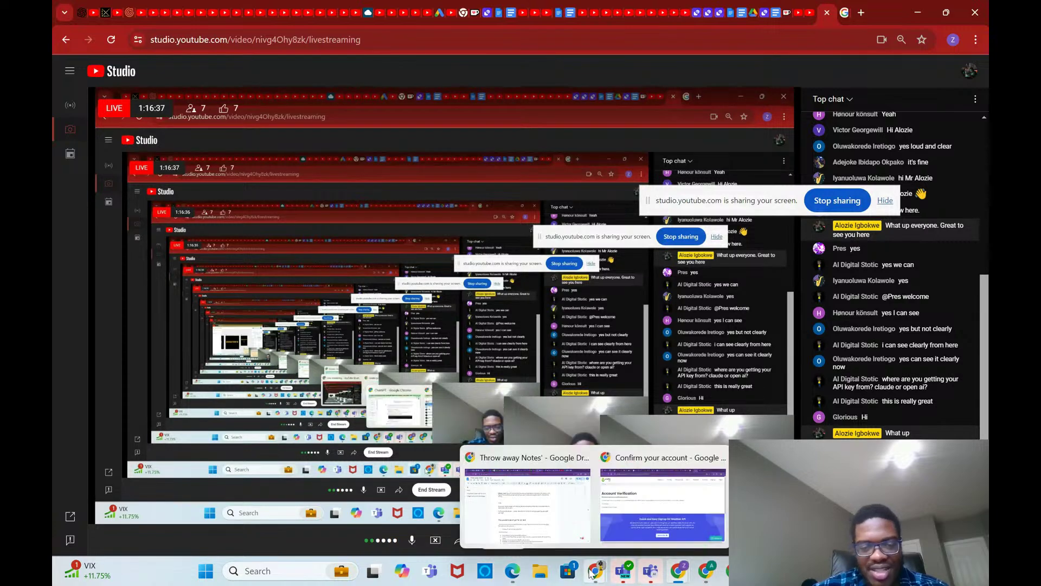
pyautogui.moveTo(558, 519)
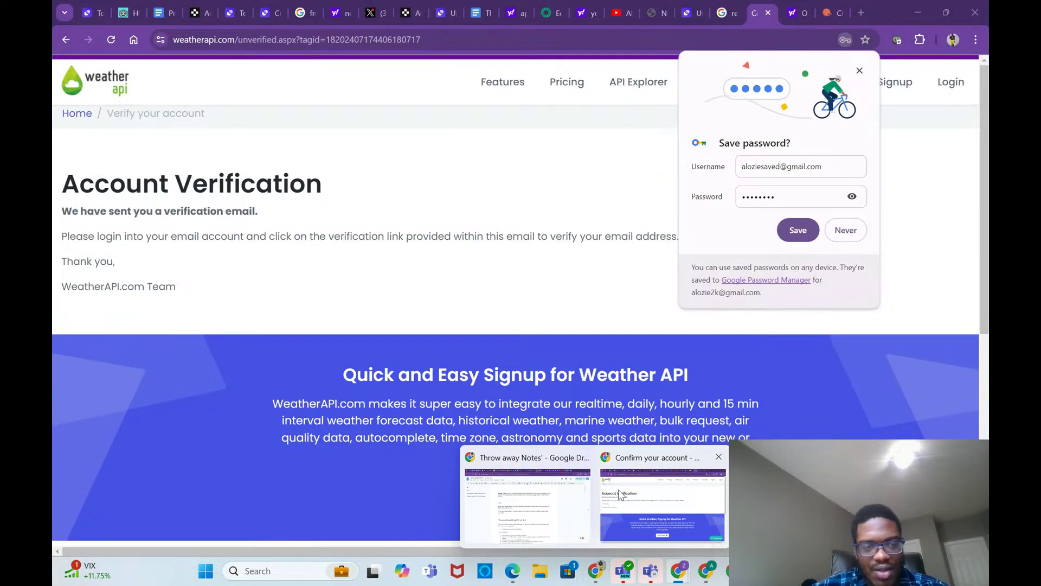
pyautogui.click(621, 495)
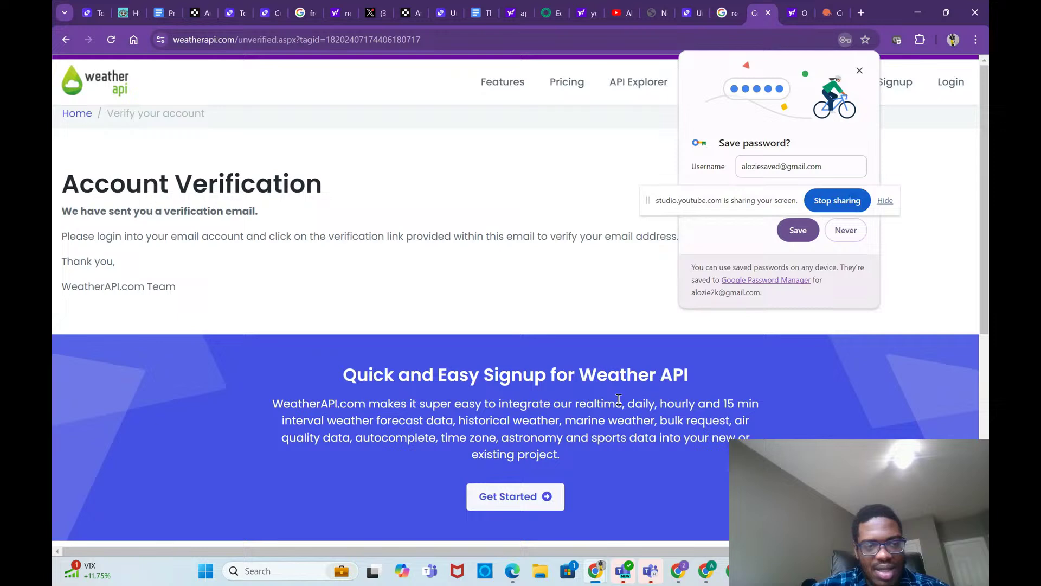
pyautogui.click(842, 232)
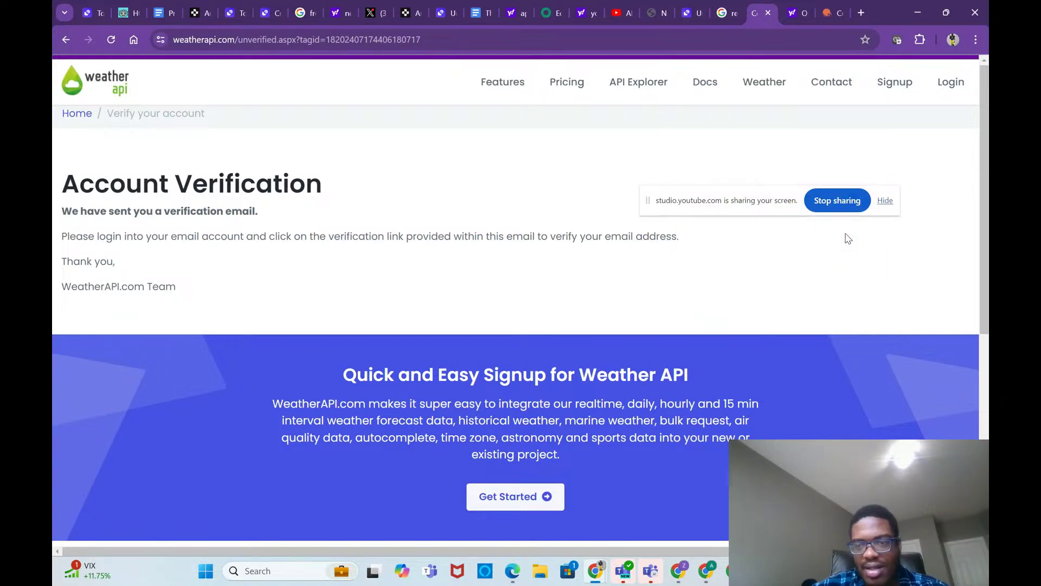
pyautogui.click(953, 40)
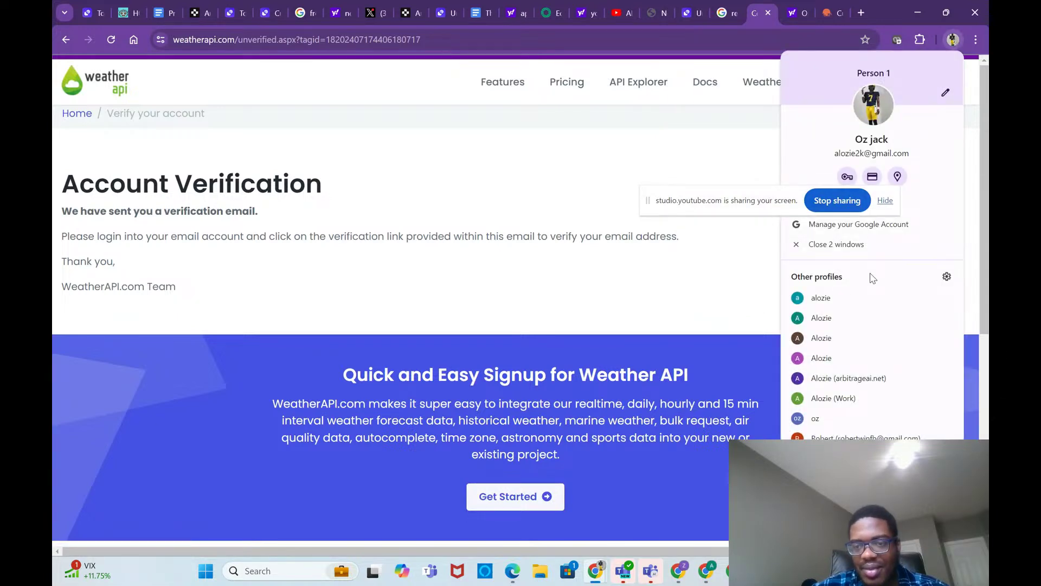
pyautogui.click(857, 302)
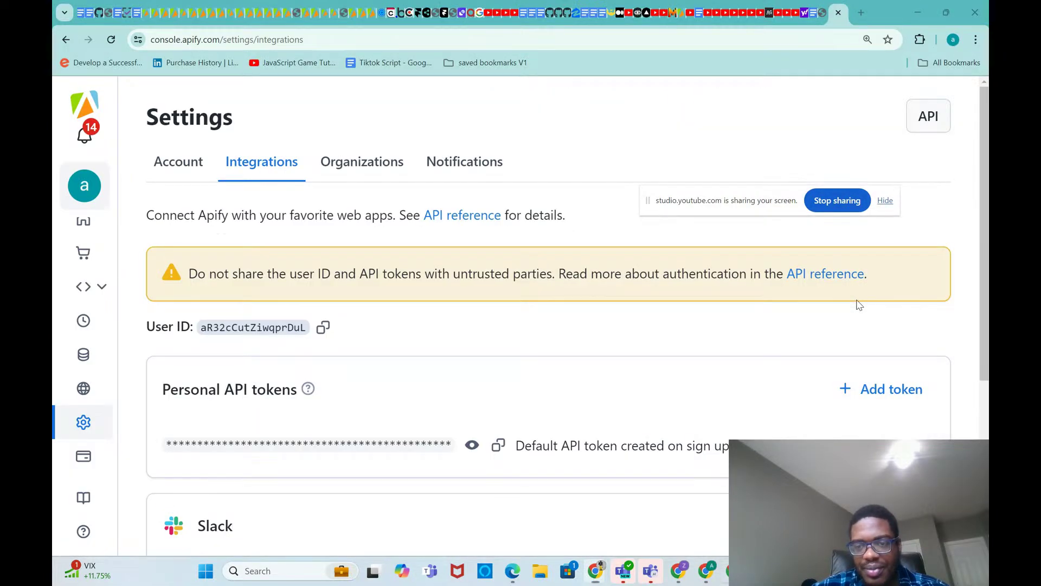
# Step: In a new tab open Gmail, open the WeatherAPI Account Activation email and follow its confirmation link
pyautogui.click(862, 12)
pyautogui.write('gma')
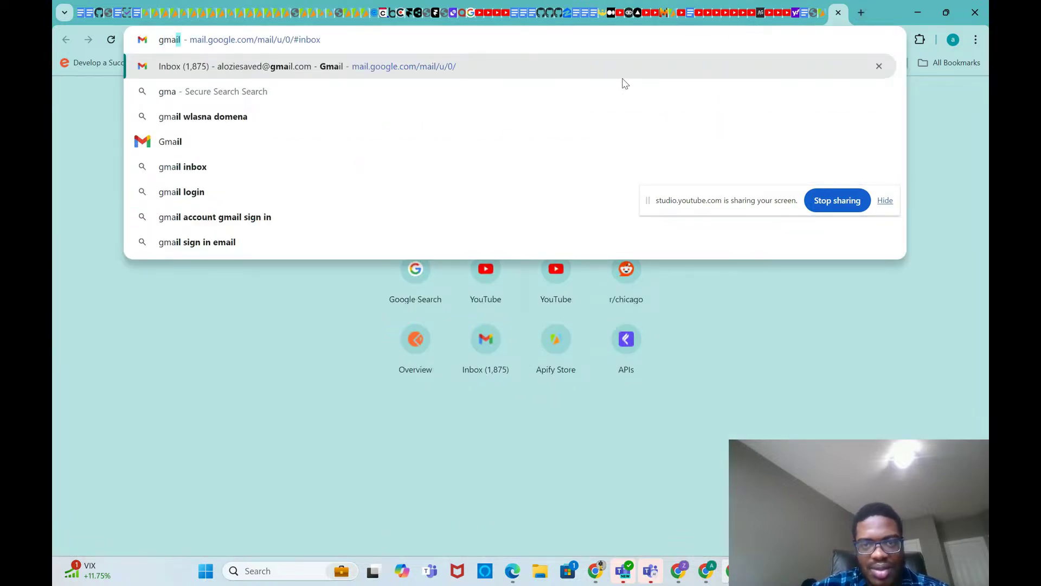
pyautogui.press('Return')
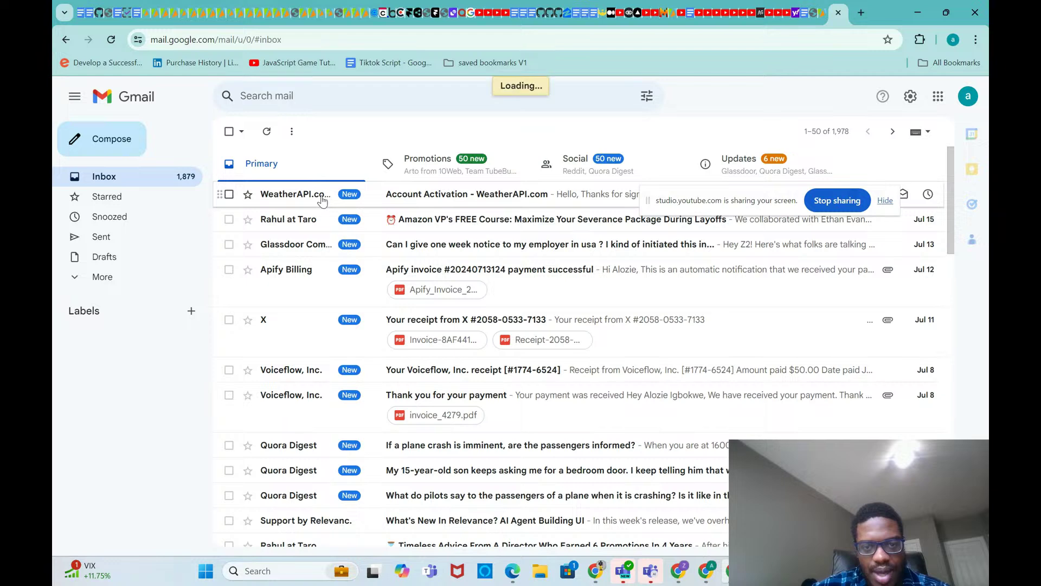
pyautogui.click(436, 194)
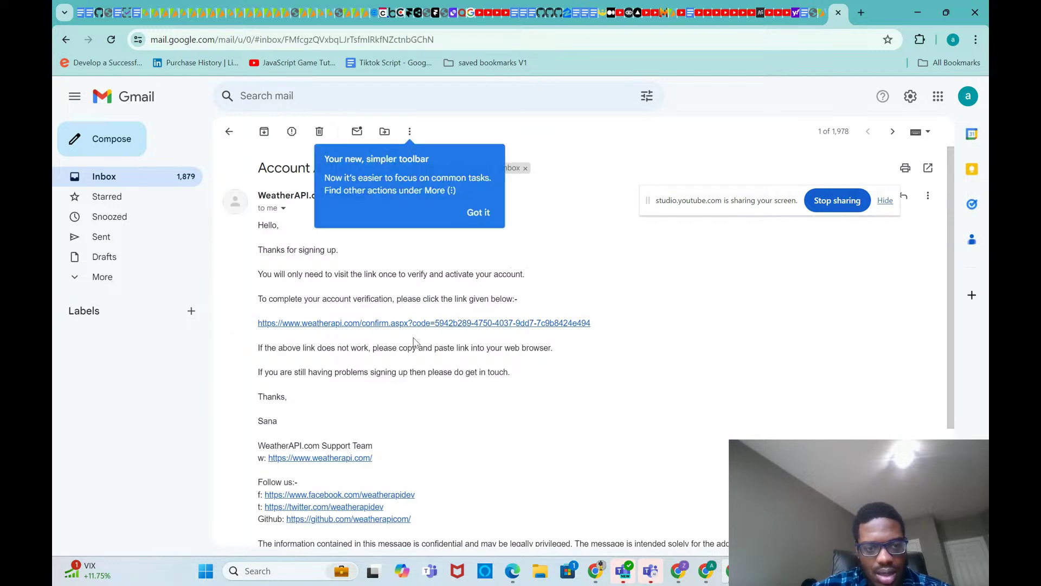
pyautogui.scroll(-1, 415, 340)
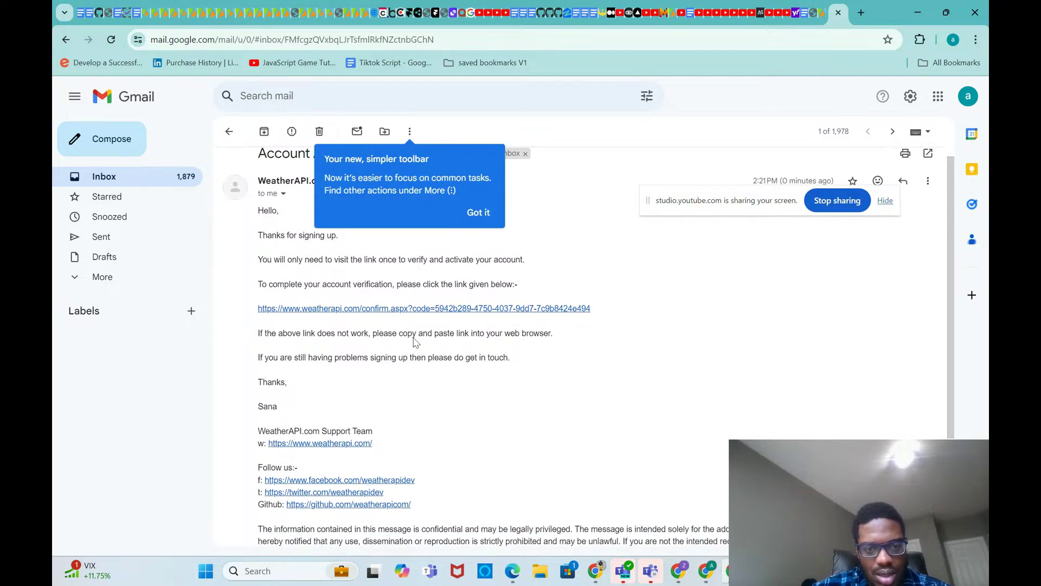
pyautogui.click(408, 309)
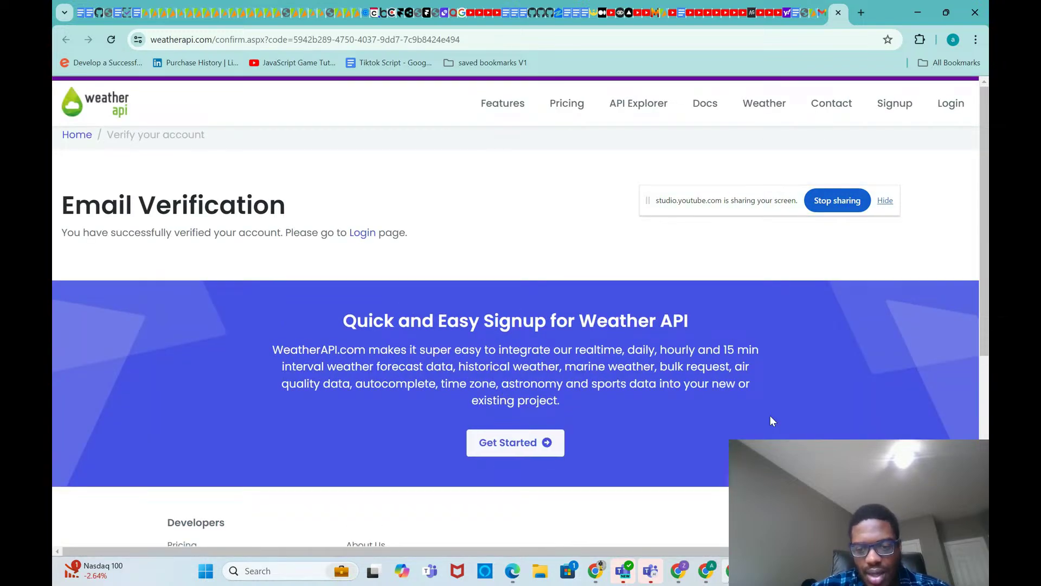
pyautogui.click(576, 516)
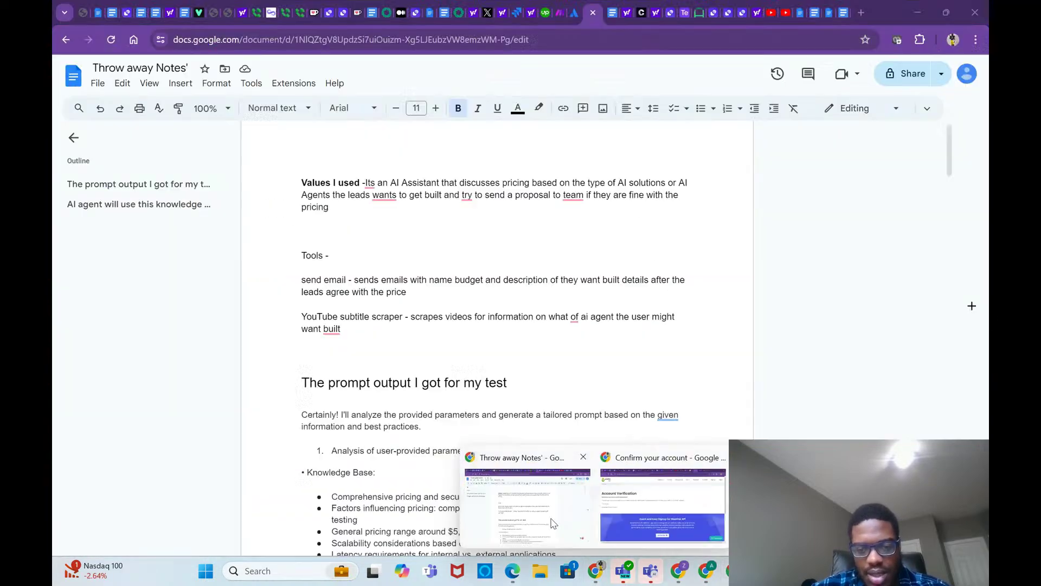
# Step: Glance at the Throw away Notes document, then return to the WeatherAPI verification page
pyautogui.click(636, 493)
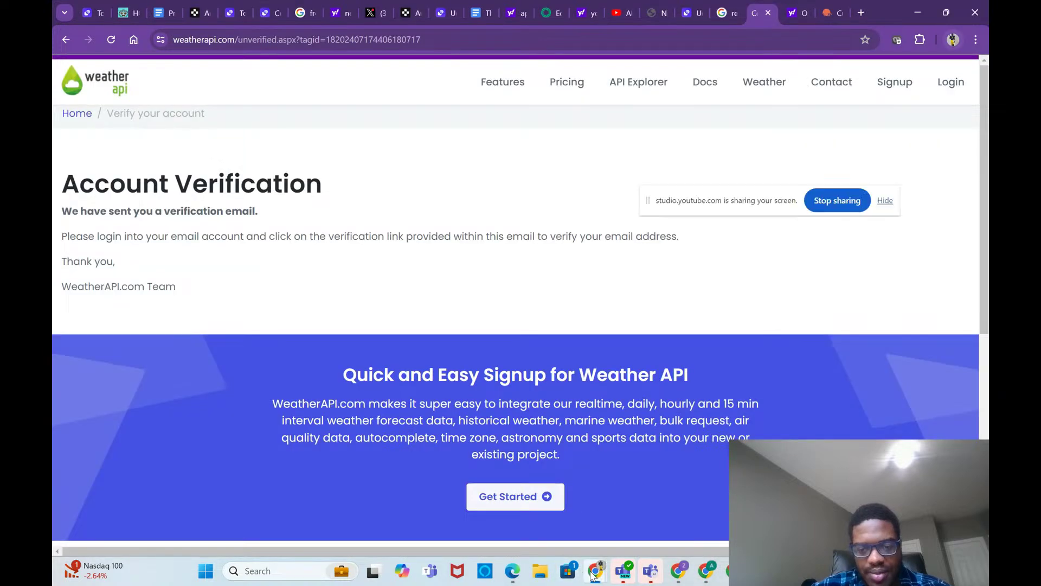
pyautogui.moveTo(594, 576)
pyautogui.click(526, 505)
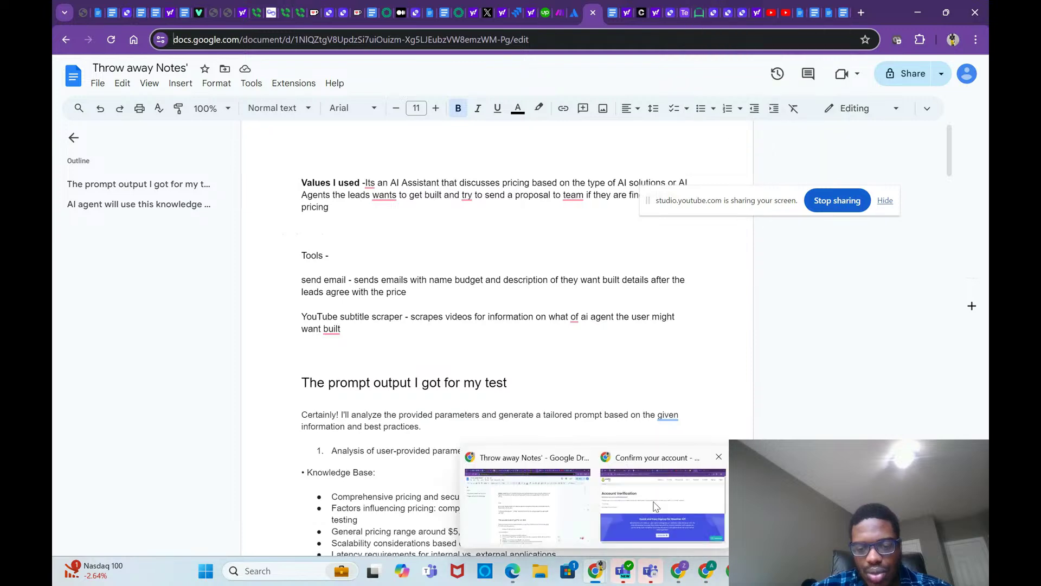
pyautogui.click(659, 504)
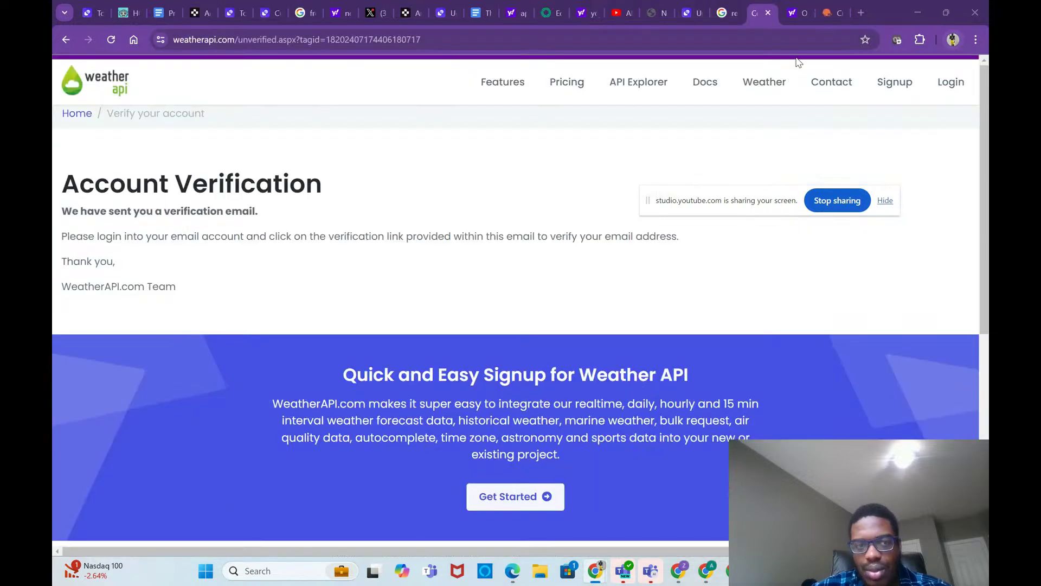
# Step: Log in to WeatherAPI.com with the new account's user name and password, then copy the dashboard API key
pyautogui.click(949, 84)
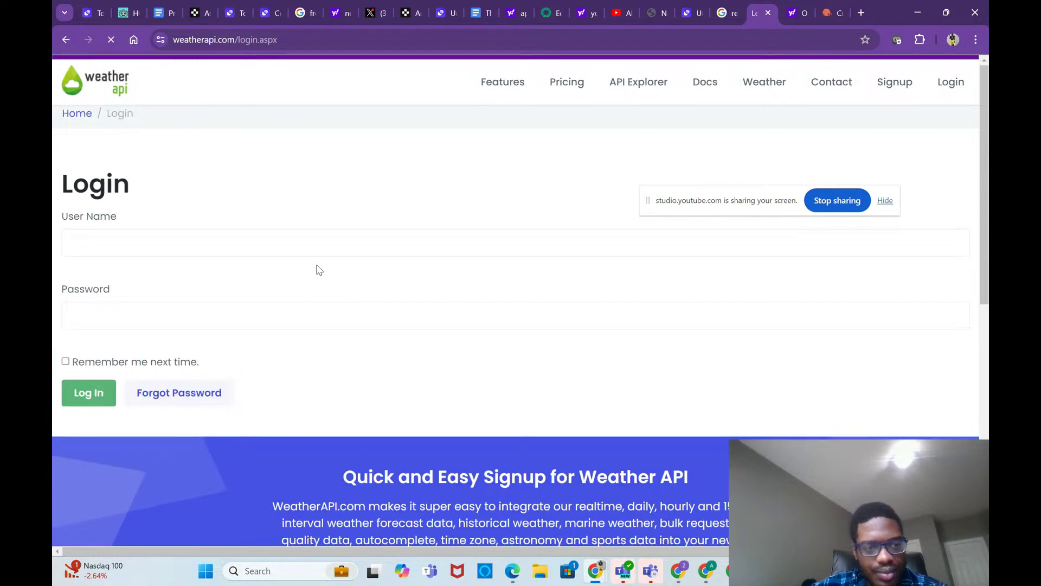
pyautogui.click(325, 249)
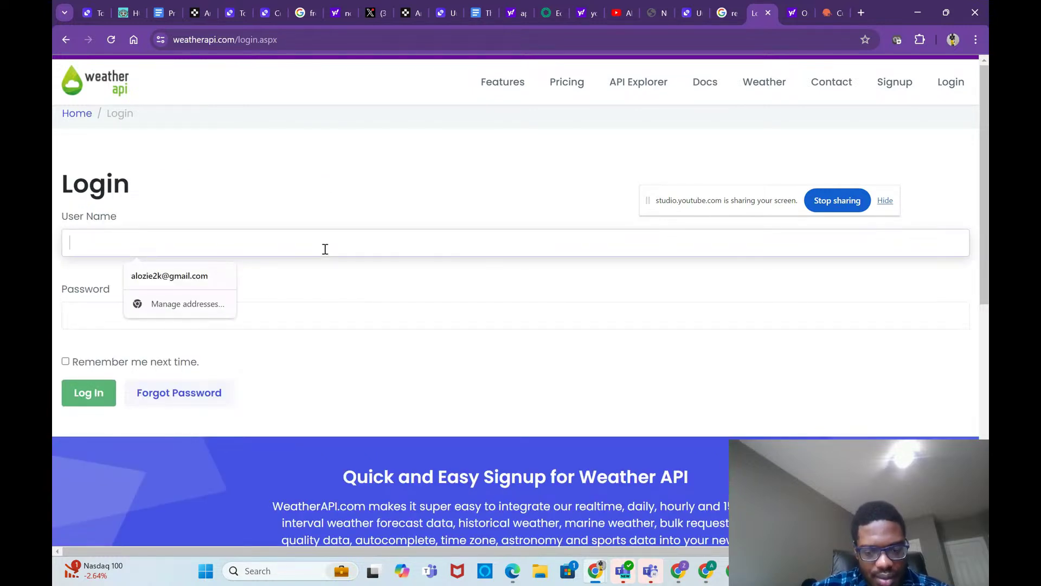
pyautogui.write('aloziesavw')
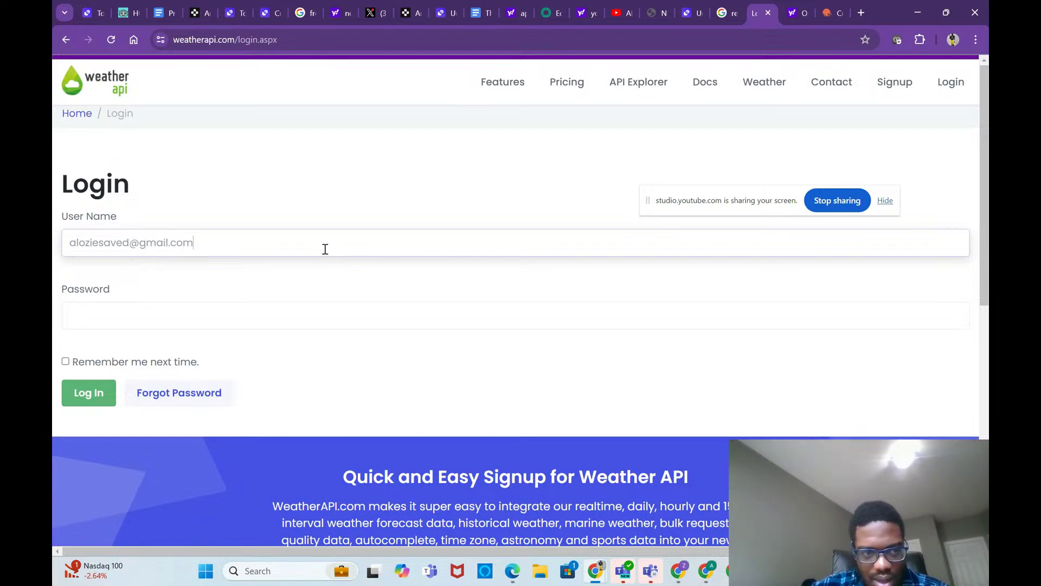
pyautogui.write('••')
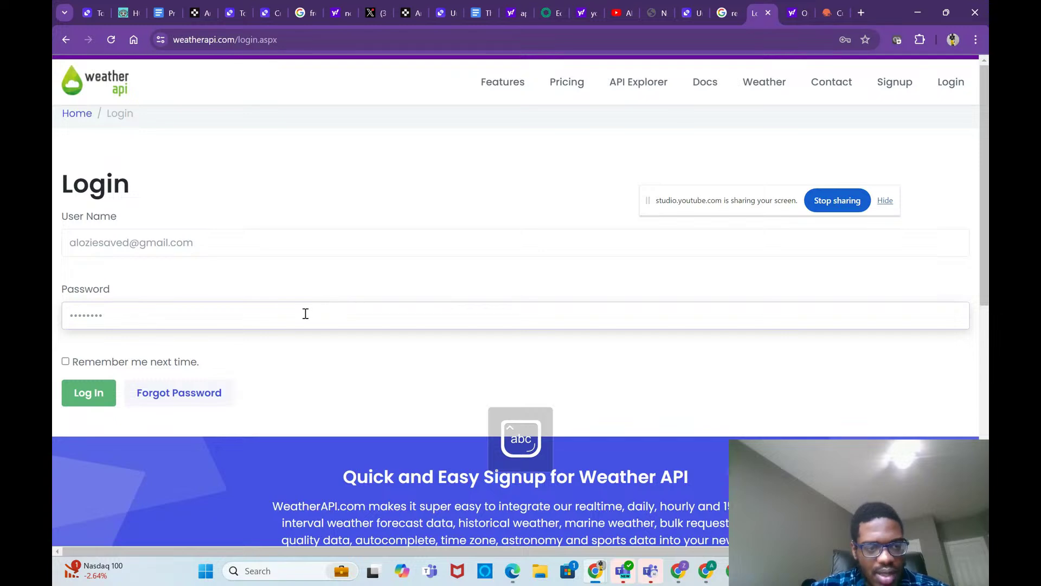
pyautogui.click(87, 399)
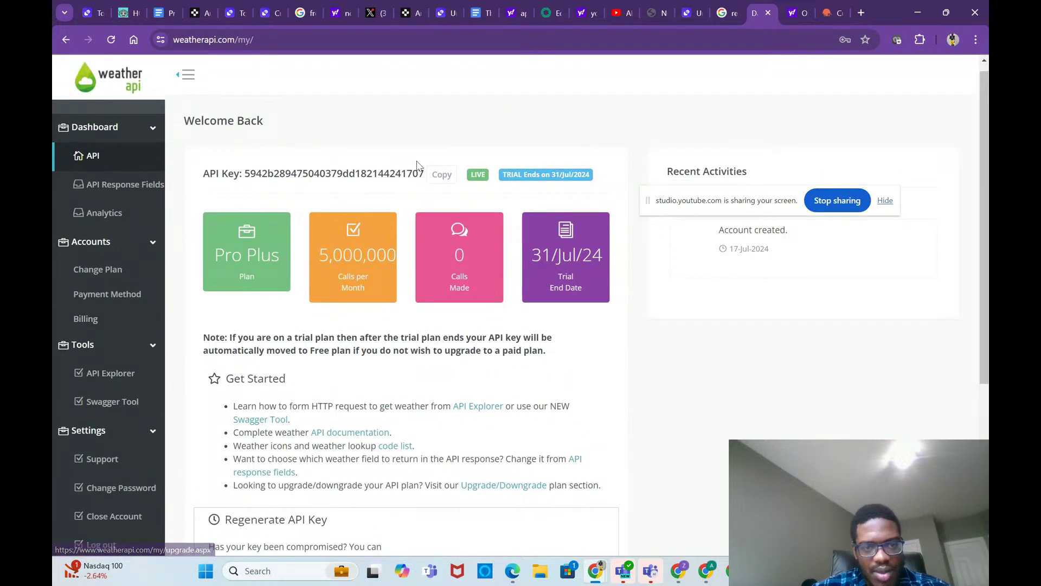
pyautogui.click(441, 175)
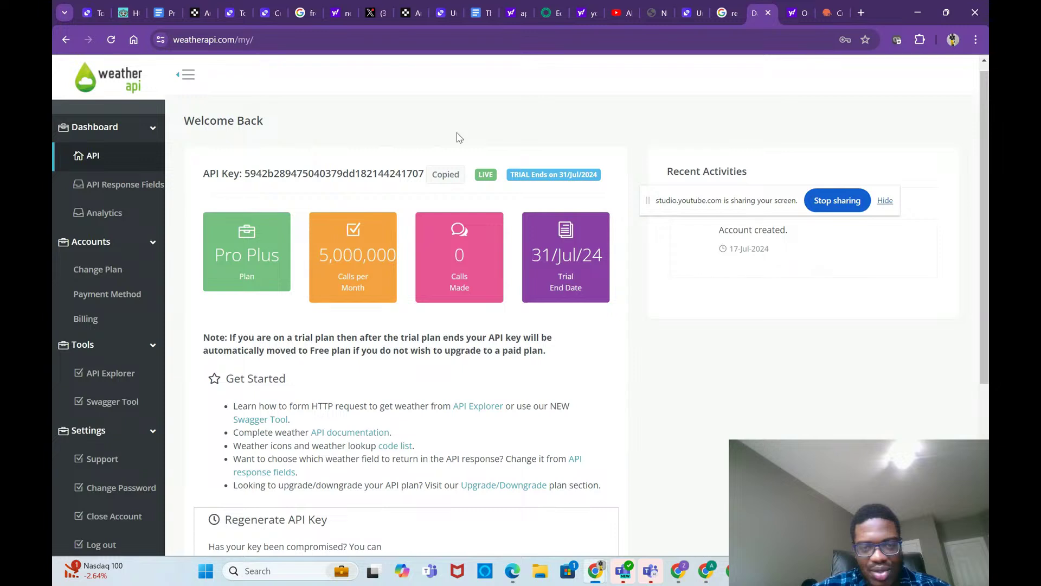
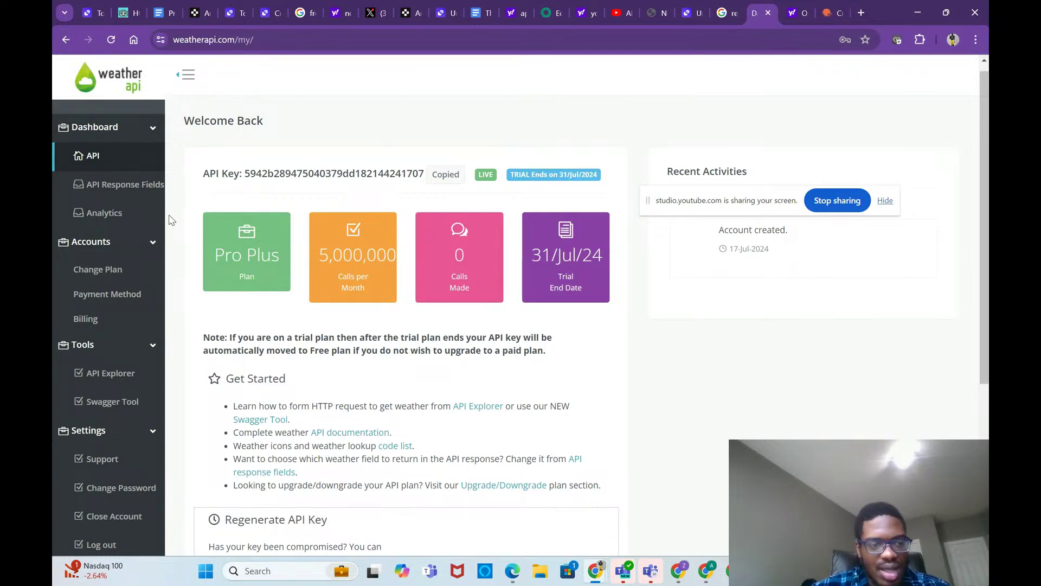
# Step: Look over the WeatherAPI.com API Explorer page and the site's home page
pyautogui.click(107, 379)
pyautogui.scroll(-6, 141, 393)
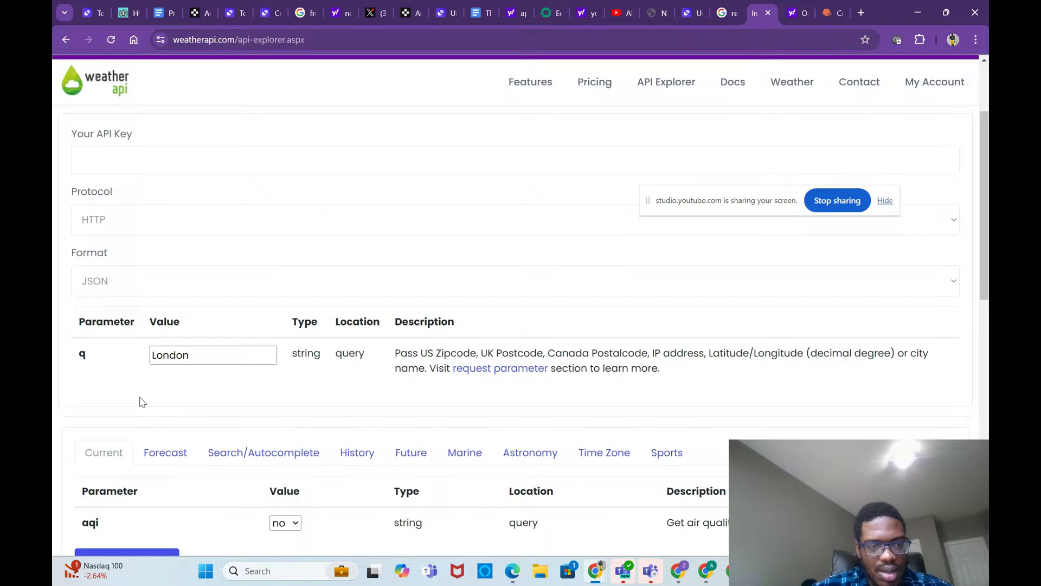
pyautogui.click(110, 83)
pyautogui.click(724, 86)
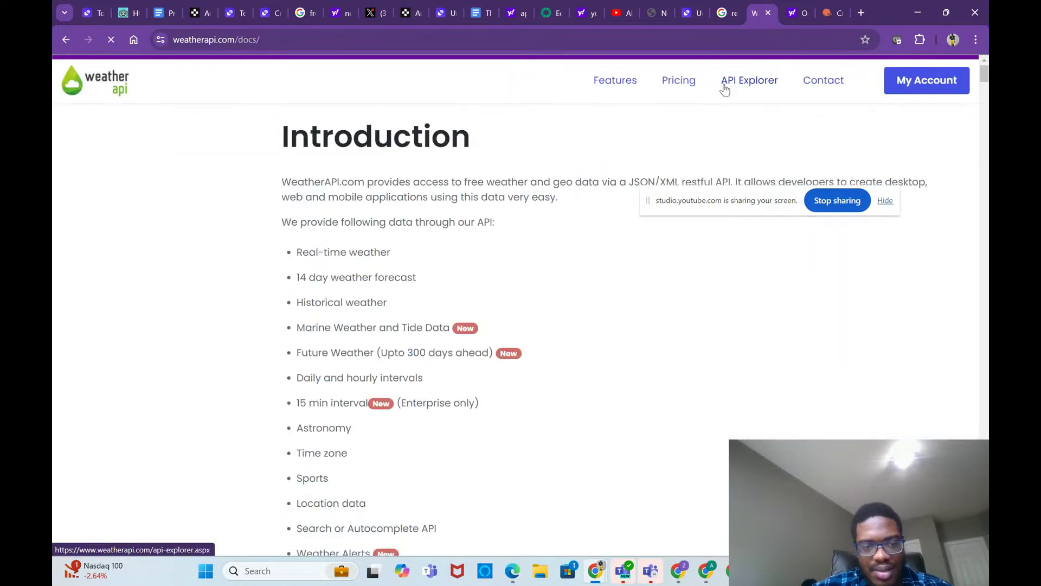
pyautogui.click(724, 88)
pyautogui.scroll(-6, 674, 229)
pyautogui.scroll(6, 674, 228)
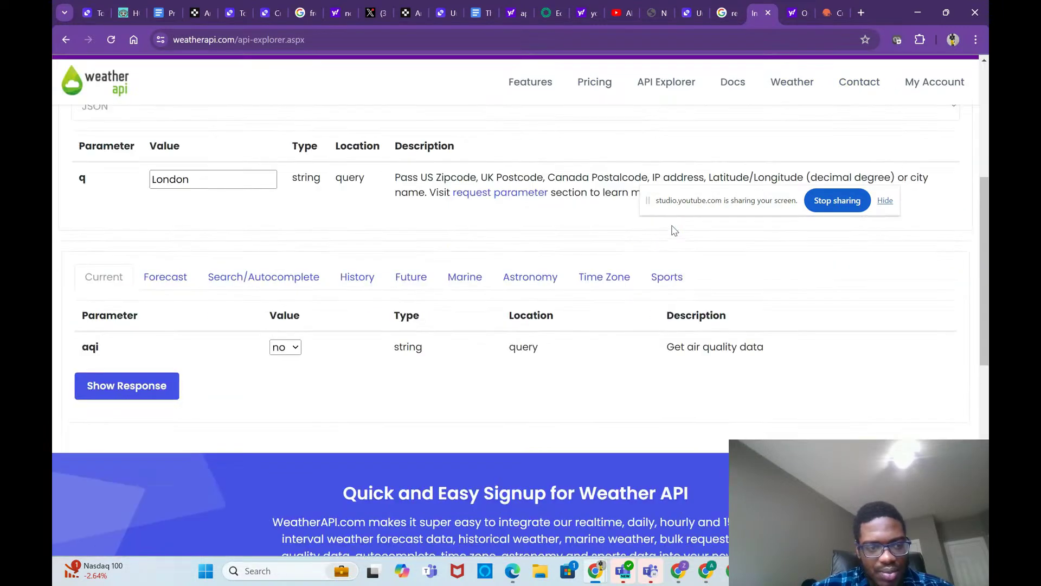
# Step: Read through the WeatherAPI docs' Request URL, Request Parameters and Location Object sections
pyautogui.click(732, 83)
pyautogui.scroll(-10, 566, 362)
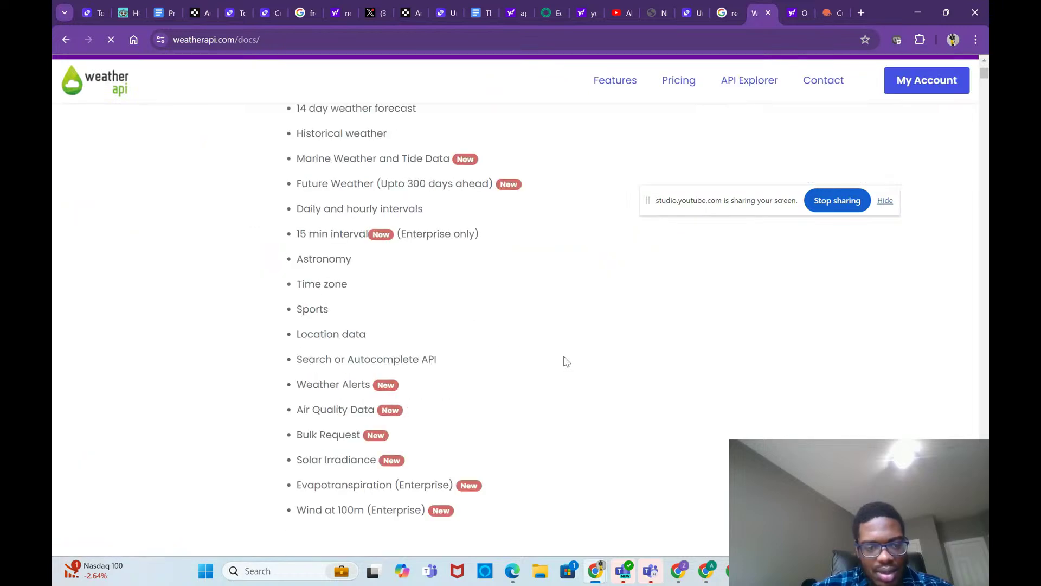
pyautogui.scroll(-3, 565, 361)
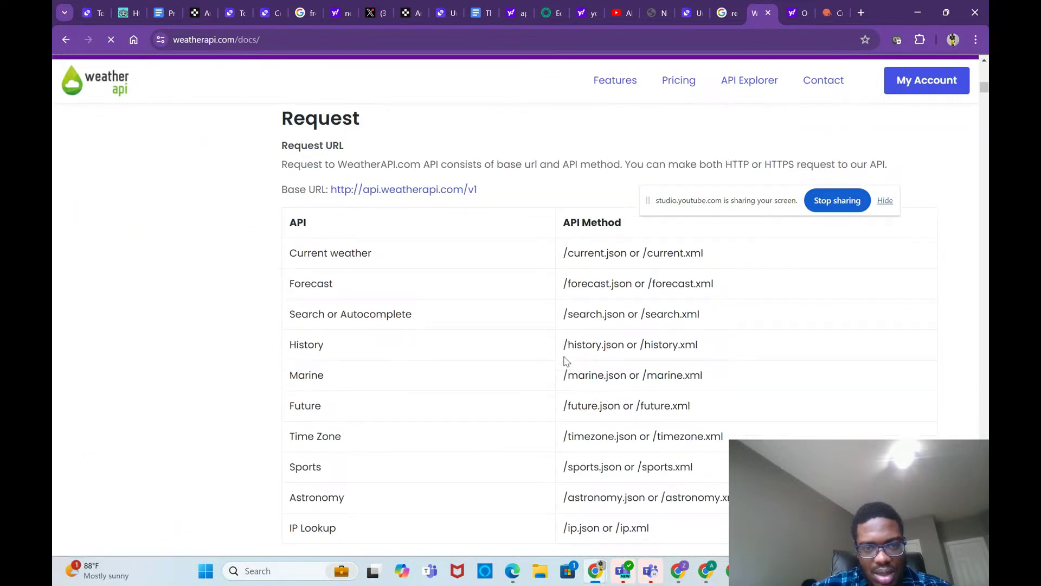
pyautogui.scroll(-6, 565, 358)
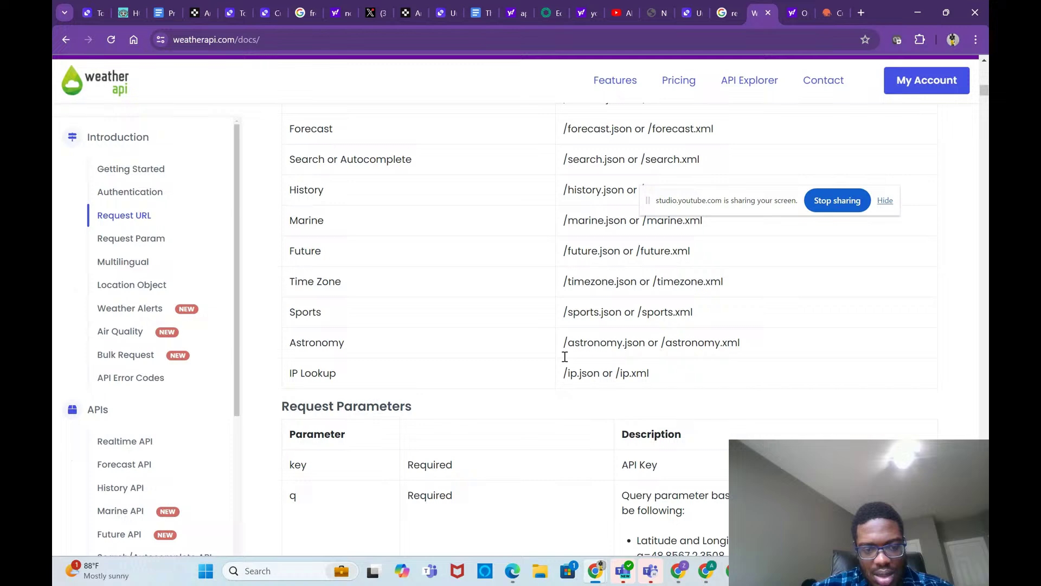
pyautogui.scroll(-1, 567, 362)
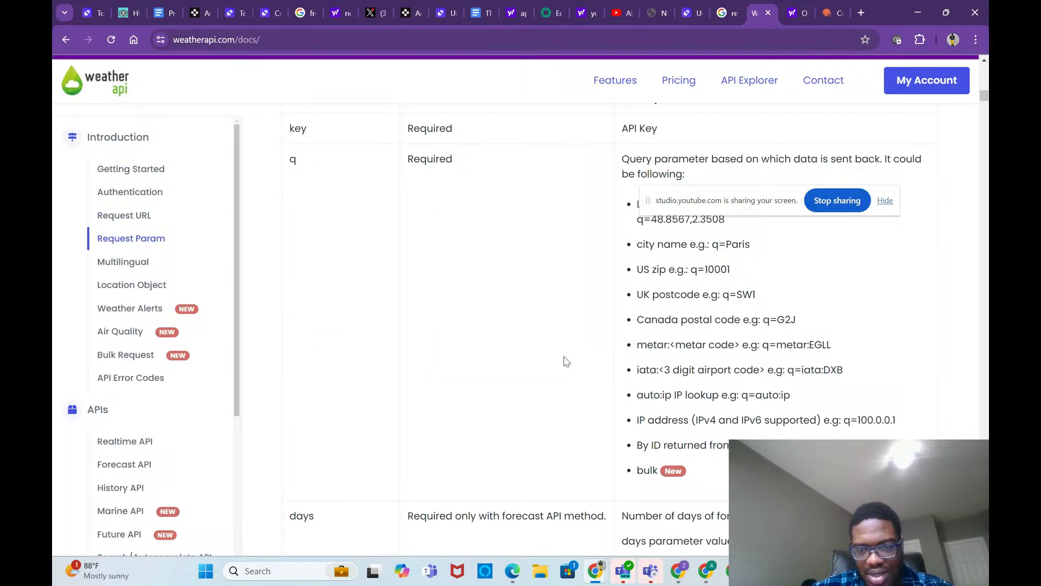
pyautogui.scroll(-3, 567, 362)
pyautogui.scroll(3, 566, 362)
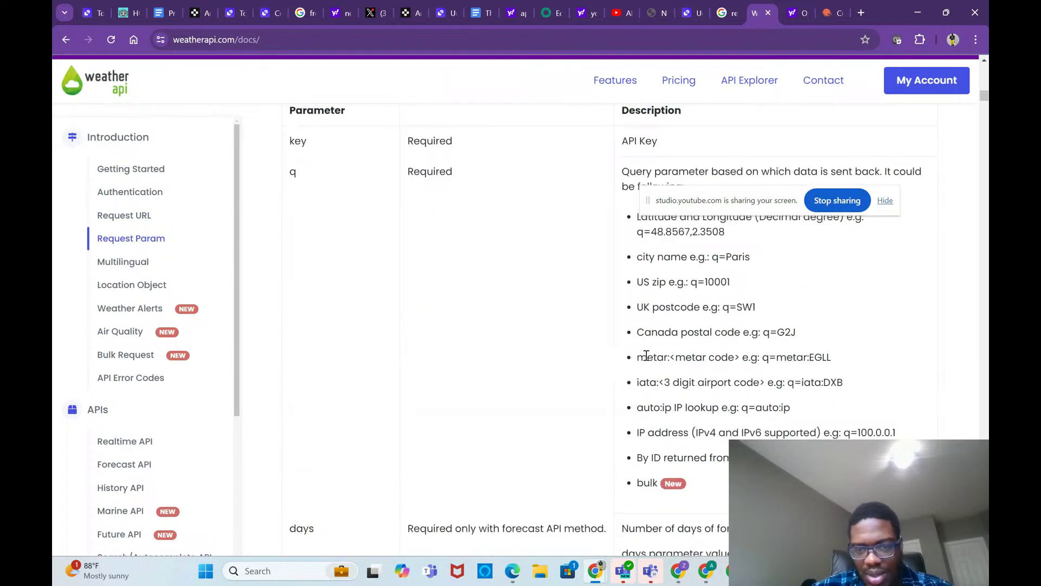
pyautogui.scroll(3, 647, 356)
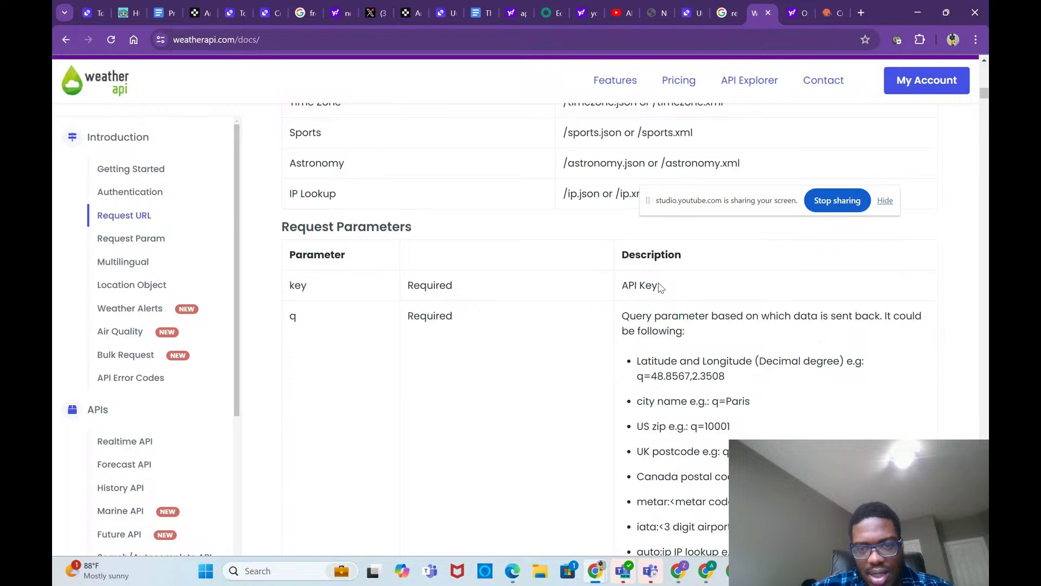
pyautogui.scroll(2, 662, 303)
pyautogui.scroll(-3, 663, 312)
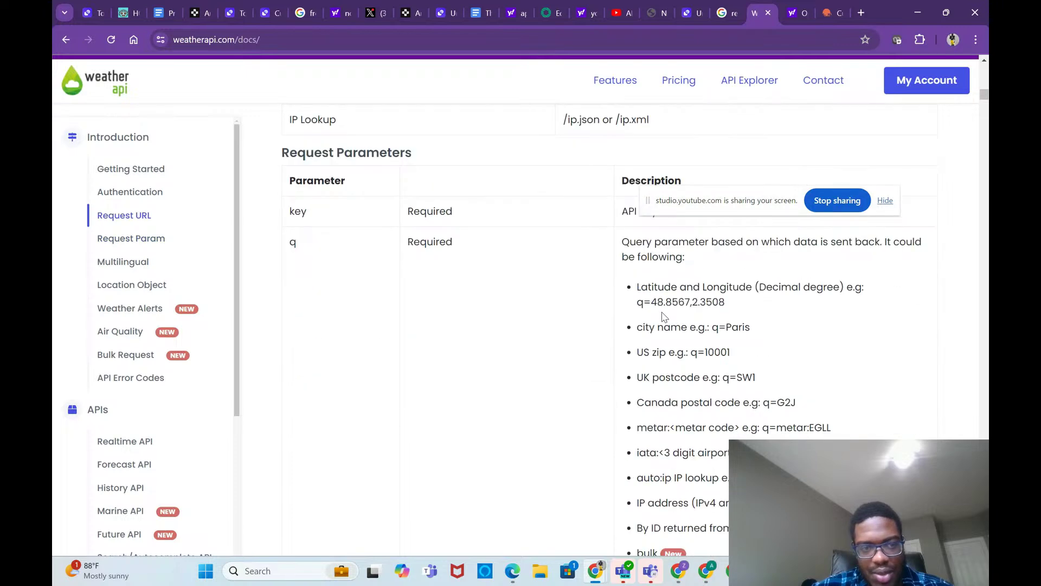
pyautogui.scroll(1, 664, 317)
pyautogui.scroll(-20, 663, 313)
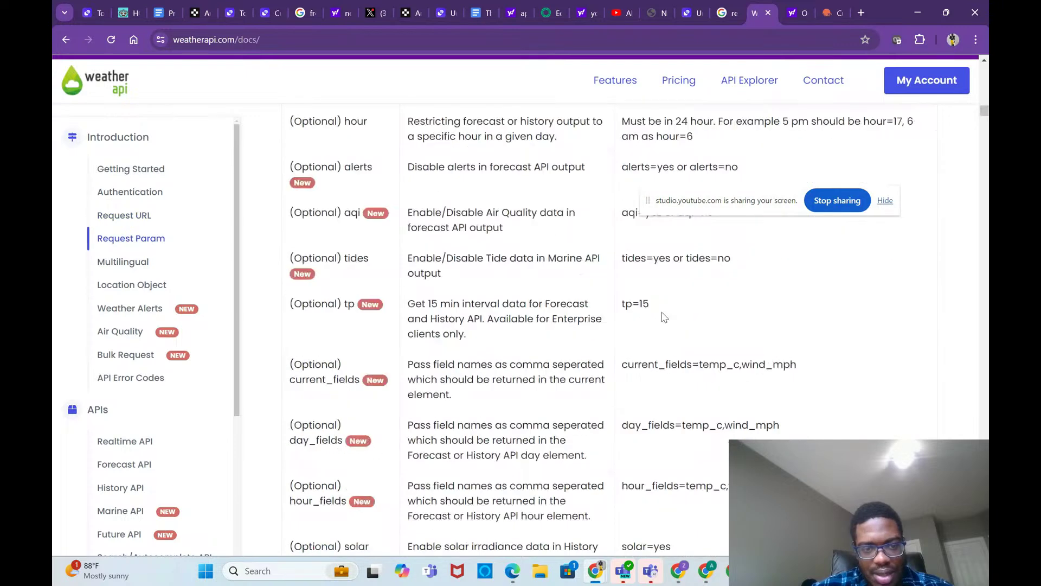
pyautogui.scroll(-15, 662, 312)
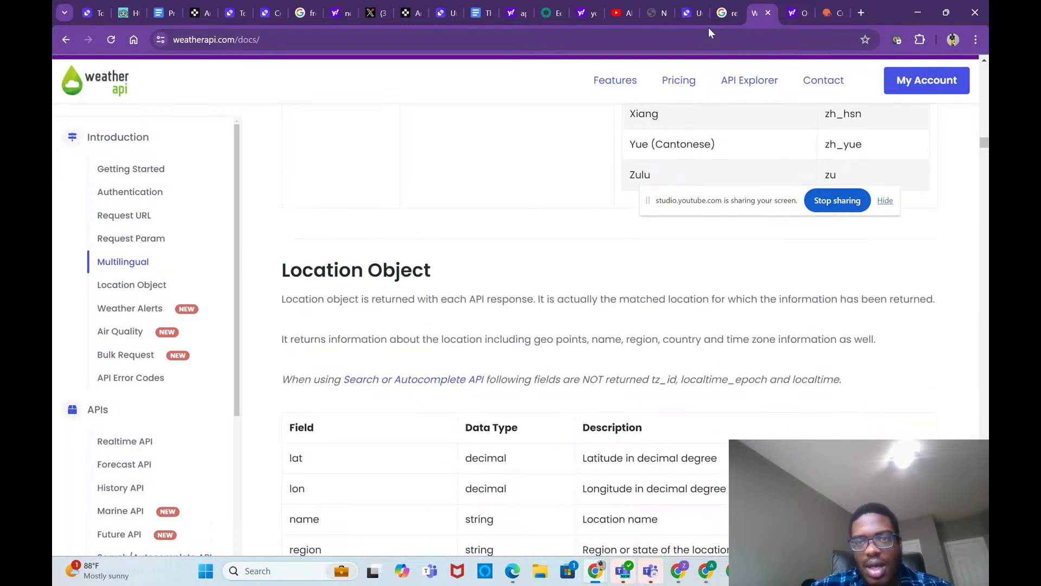
pyautogui.click(548, 17)
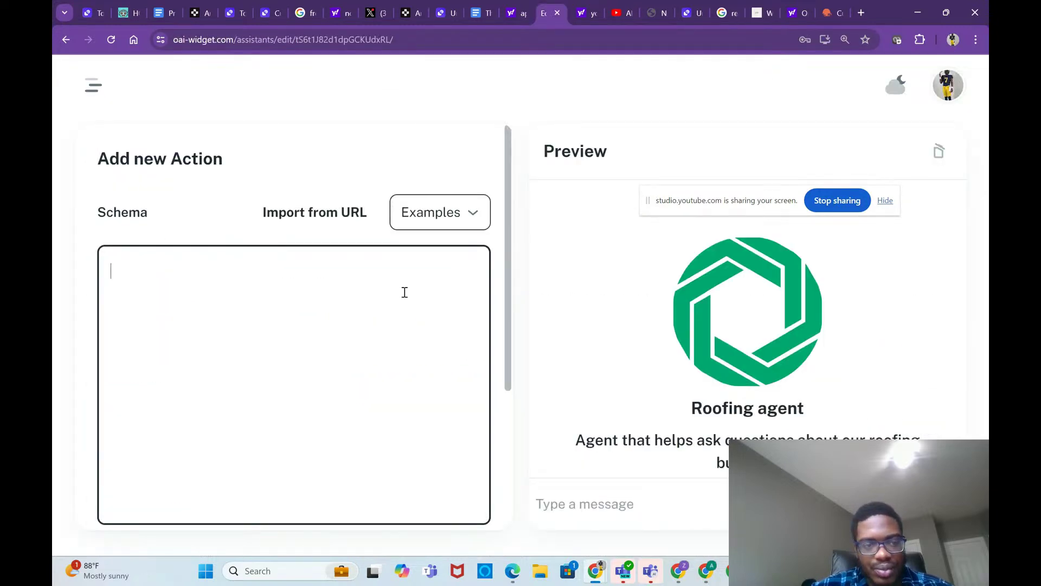
# Step: Set the action's authentication to API Key with Bearer auth type and paste in the weather key
pyautogui.scroll(-4, 406, 304)
pyautogui.click(200, 417)
pyautogui.click(192, 488)
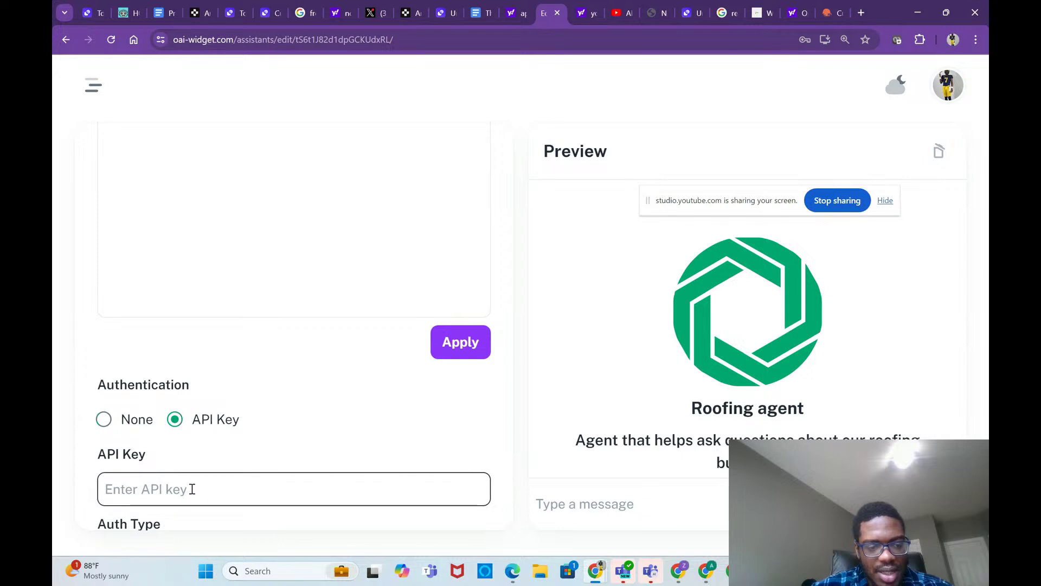
pyautogui.scroll(-2, 192, 490)
pyautogui.click(194, 431)
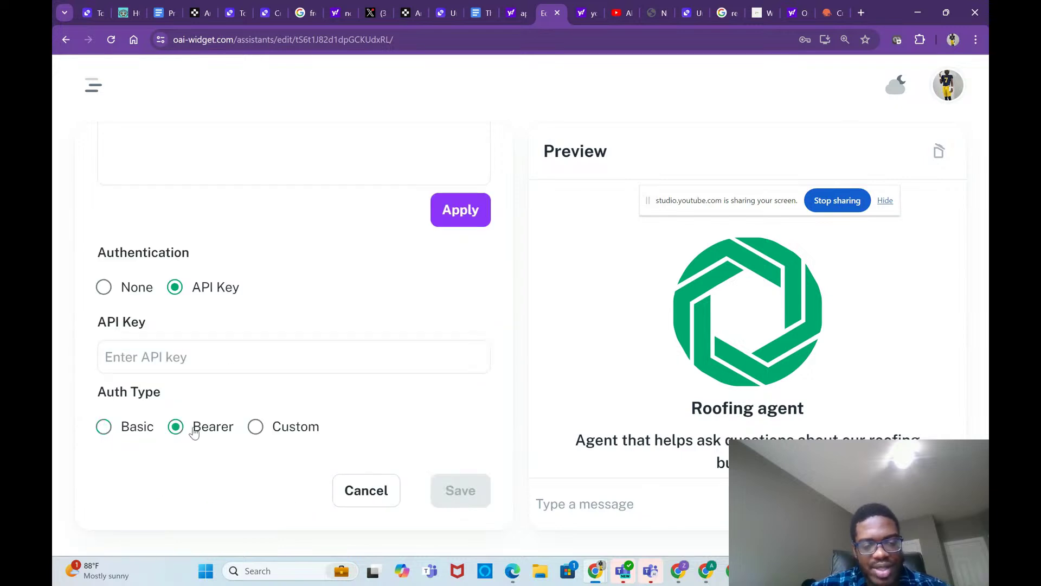
pyautogui.click(196, 362)
pyautogui.hotkey('ctrl', 'v')
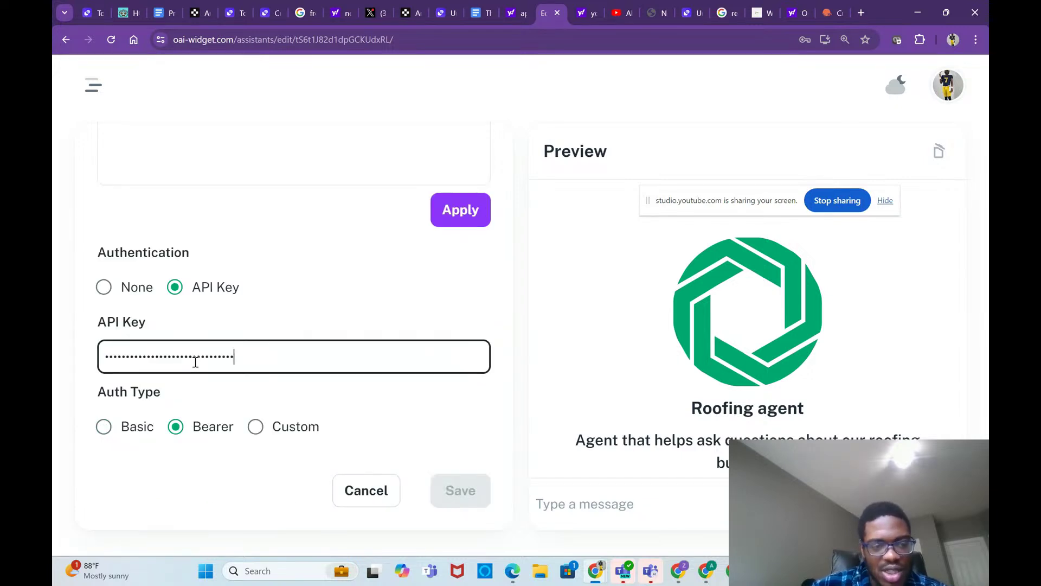
pyautogui.scroll(5, 385, 295)
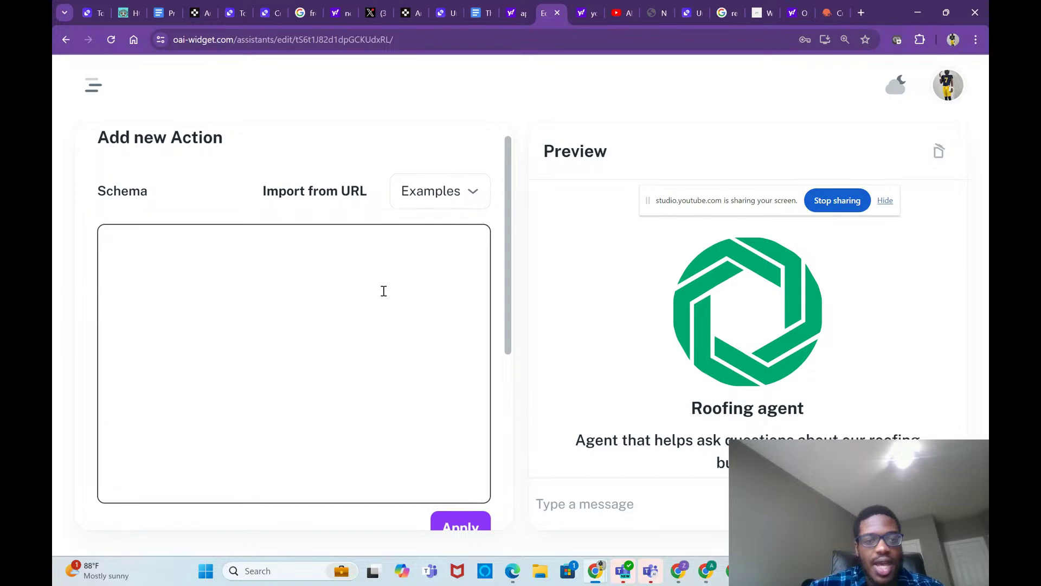
# Step: Go through the OpenWeather tabs back to the WeatherAPI documentation
pyautogui.click(832, 3)
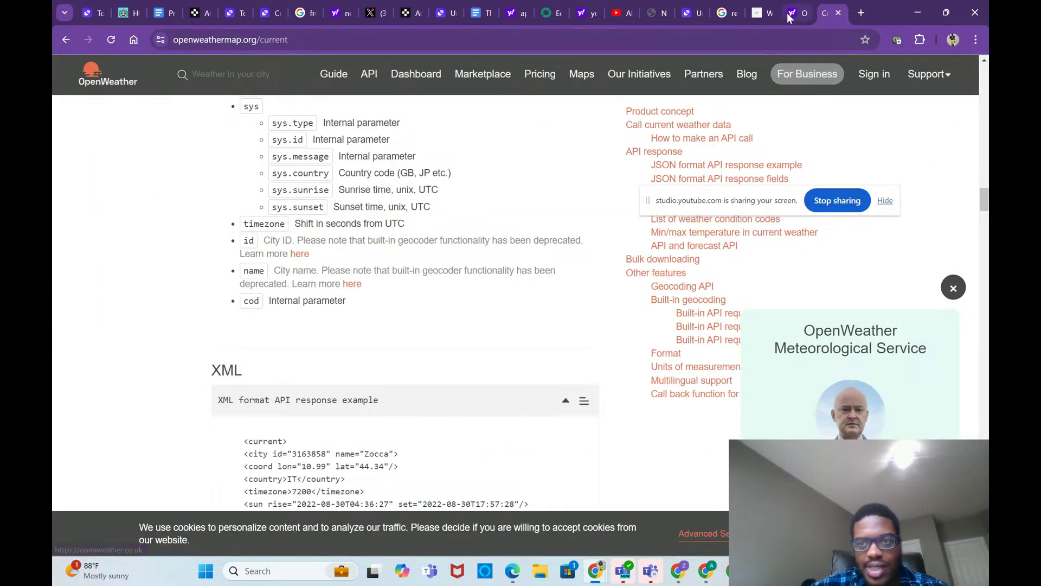
pyautogui.click(791, 14)
pyautogui.click(765, 13)
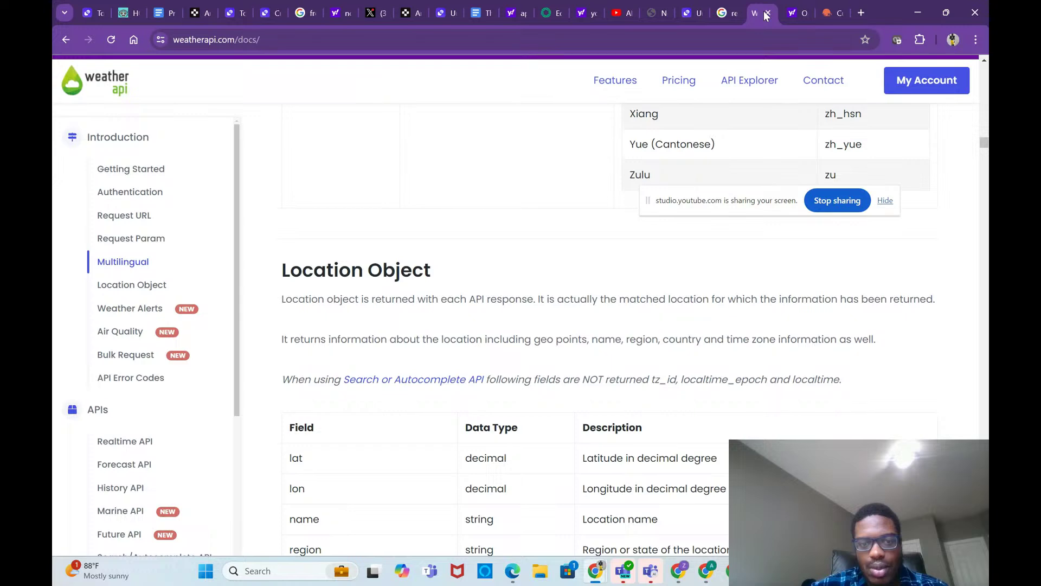
pyautogui.scroll(-3, 670, 302)
pyautogui.scroll(9, 671, 305)
pyautogui.scroll(20, 671, 305)
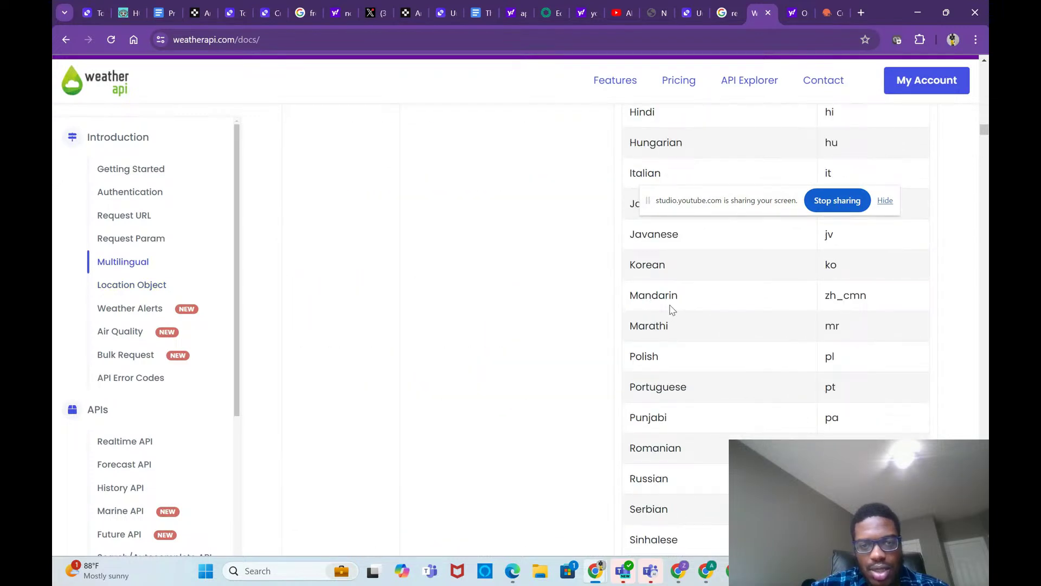
# Step: Delete the old booking URL from the Schema Creator prompt in Prompts to Save
pyautogui.click(158, 17)
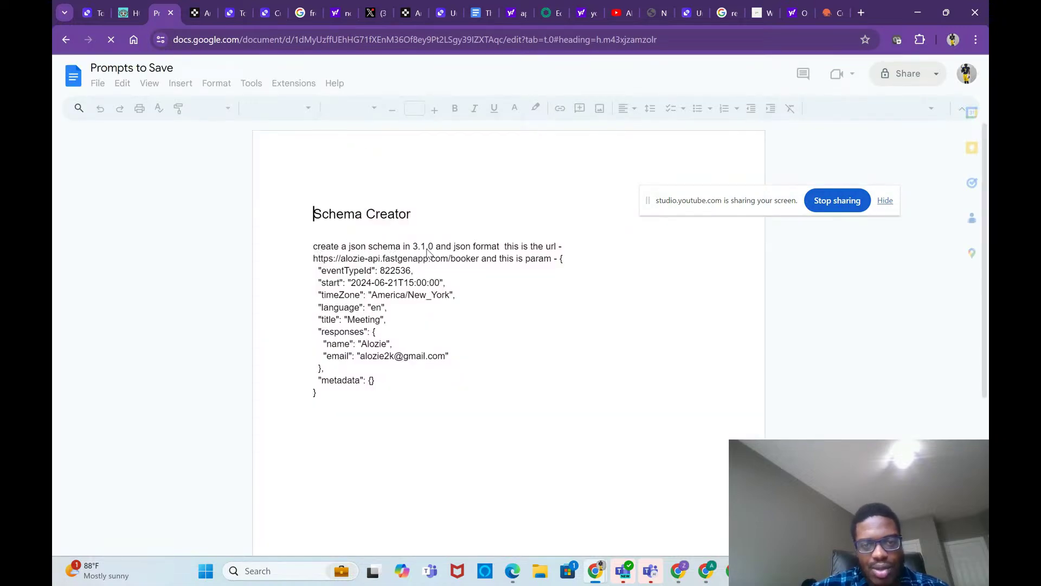
pyautogui.click(480, 259)
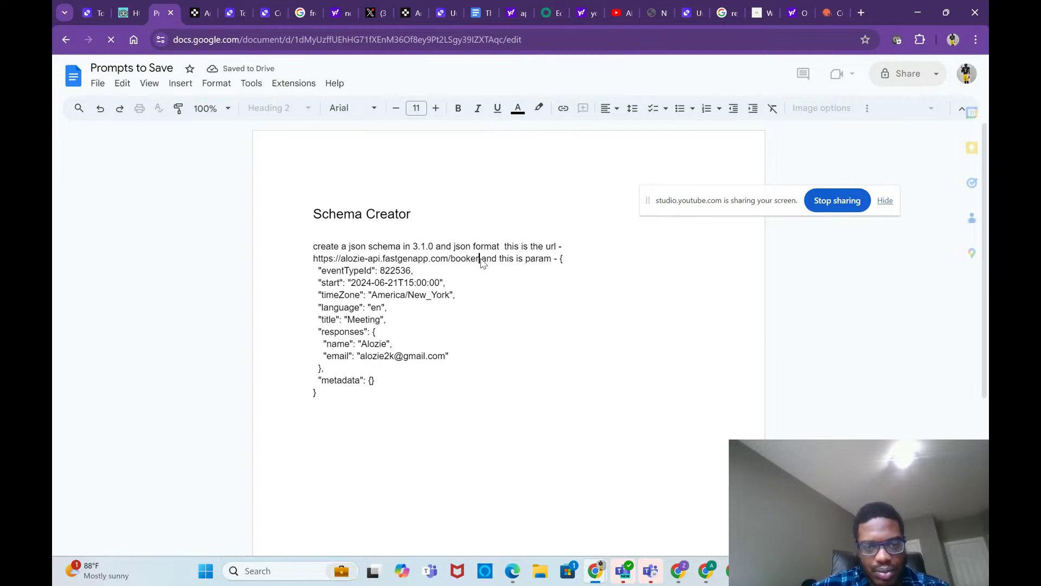
pyautogui.press('BackSpace')
pyautogui.press('BackSpace')
pyautogui.press('BackSpace')
pyautogui.press('BackSpace')
pyautogui.press('BackSpace')
pyautogui.press('BackSpace')
pyautogui.press('BackSpace')
pyautogui.press('BackSpace')
pyautogui.press('BackSpace')
pyautogui.press('BackSpace')
pyautogui.press('BackSpace')
pyautogui.press('BackSpace')
pyautogui.press('BackSpace')
pyautogui.press('BackSpace')
pyautogui.press('BackSpace')
pyautogui.press('BackSpace')
pyautogui.press('BackSpace')
pyautogui.press('BackSpace')
pyautogui.press('BackSpace')
pyautogui.press('BackSpace')
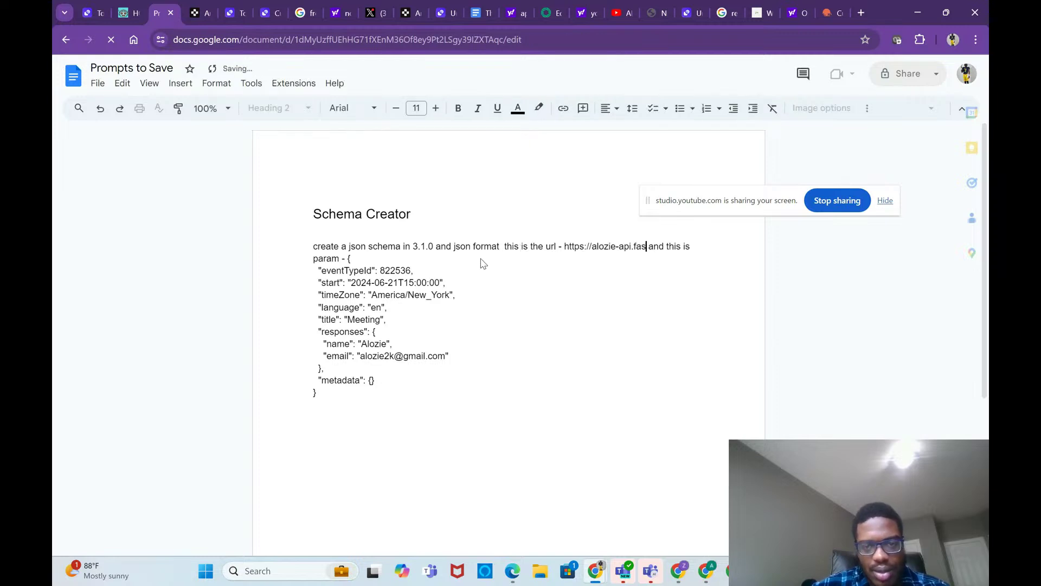
pyautogui.press('BackSpace')
pyautogui.press('BackSpace')
pyautogui.press('BackSpace')
pyautogui.press('BackSpace')
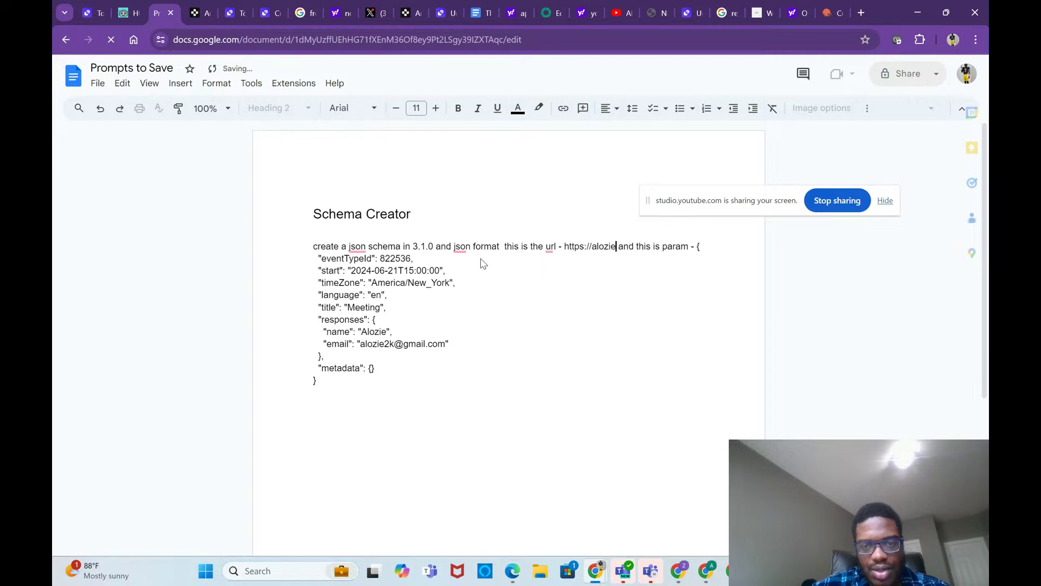
pyautogui.press('BackSpace')
pyautogui.press('BackSpace')
pyautogui.press('BackSpace')
pyautogui.press('BackSpace')
pyautogui.press('BackSpace')
pyautogui.press('BackSpace')
pyautogui.press('BackSpace')
pyautogui.press('BackSpace')
pyautogui.press('BackSpace')
pyautogui.press('BackSpace')
pyautogui.press('BackSpace')
pyautogui.press('BackSpace')
pyautogui.press('BackSpace')
pyautogui.press('BackSpace')
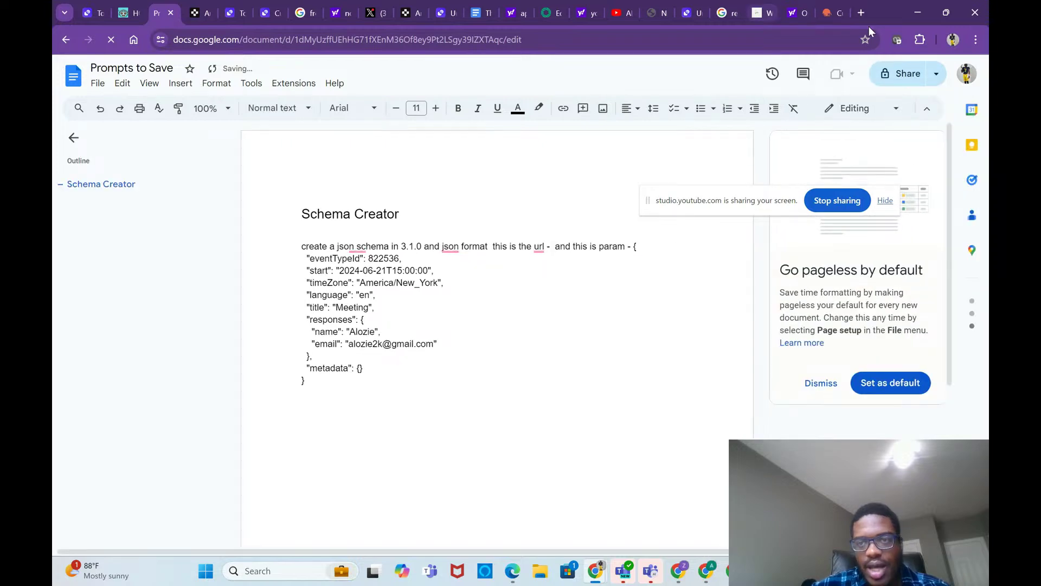
pyautogui.click(836, 12)
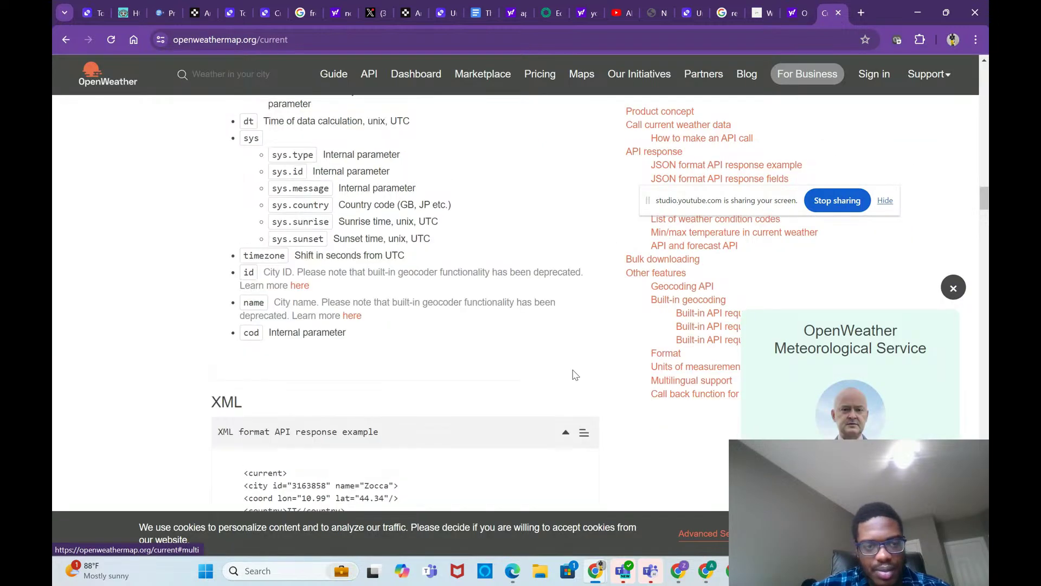
pyautogui.scroll(10, 575, 374)
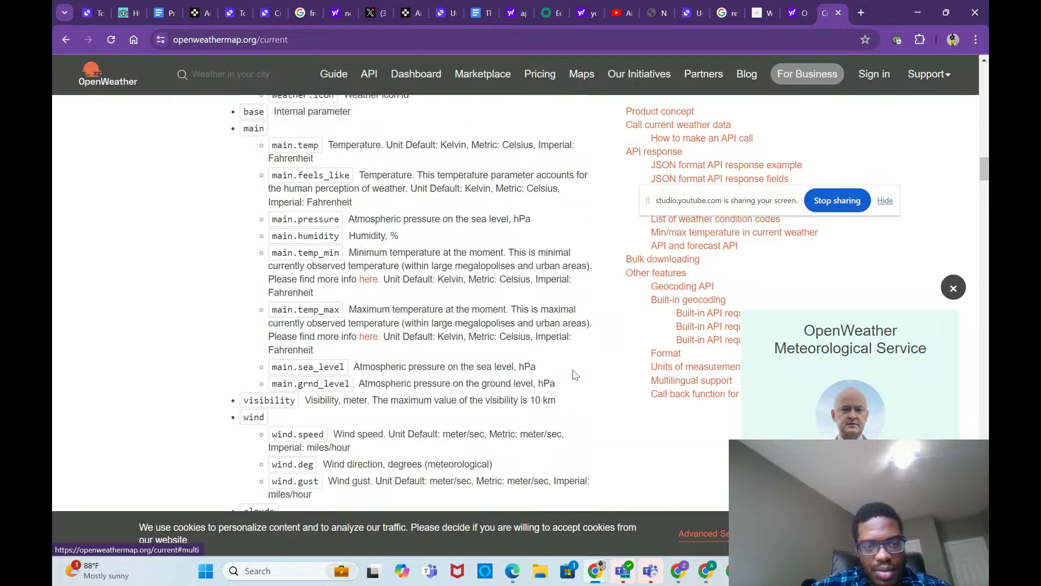
# Step: Switch to the WeatherAPI.com documentation and scroll through its sections
pyautogui.scroll(7, 575, 374)
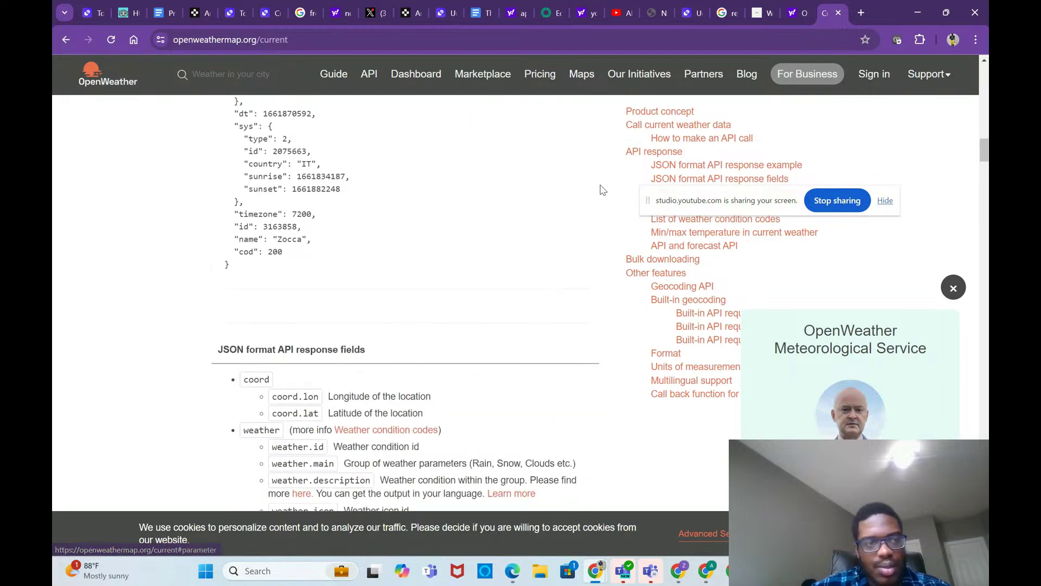
pyautogui.scroll(3, 600, 190)
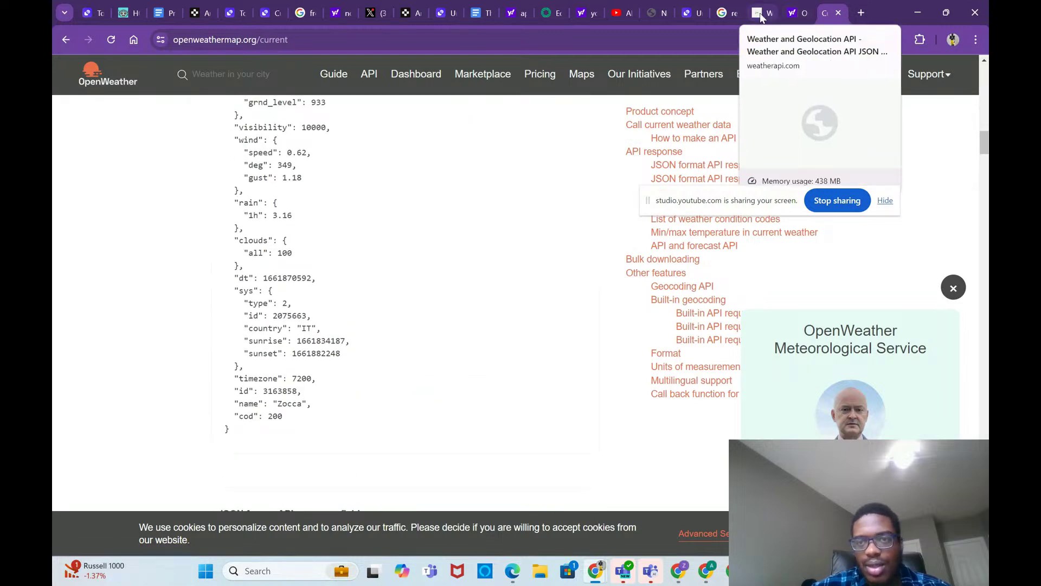
pyautogui.click(762, 15)
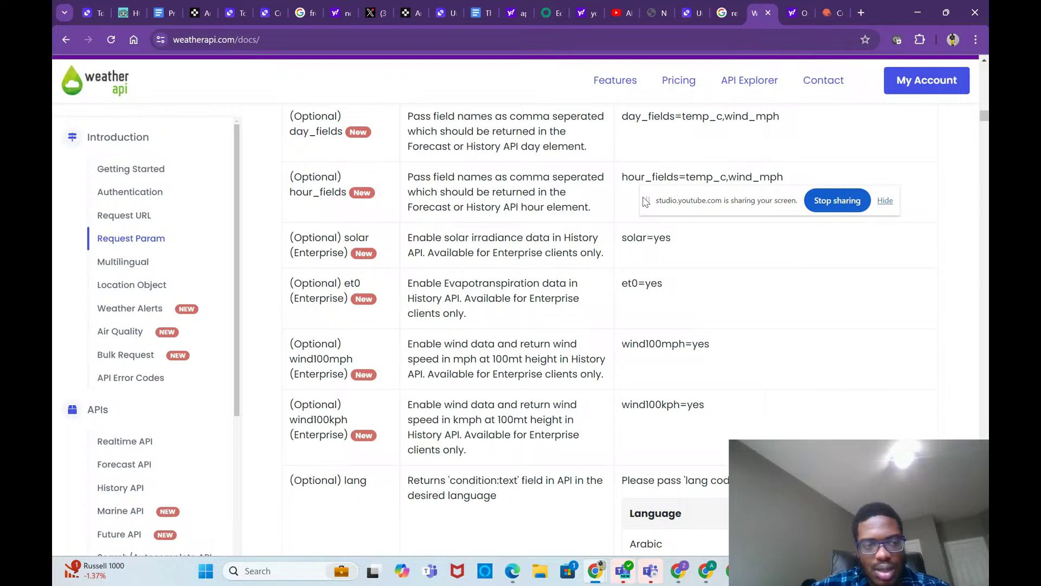
pyautogui.scroll(15, 603, 150)
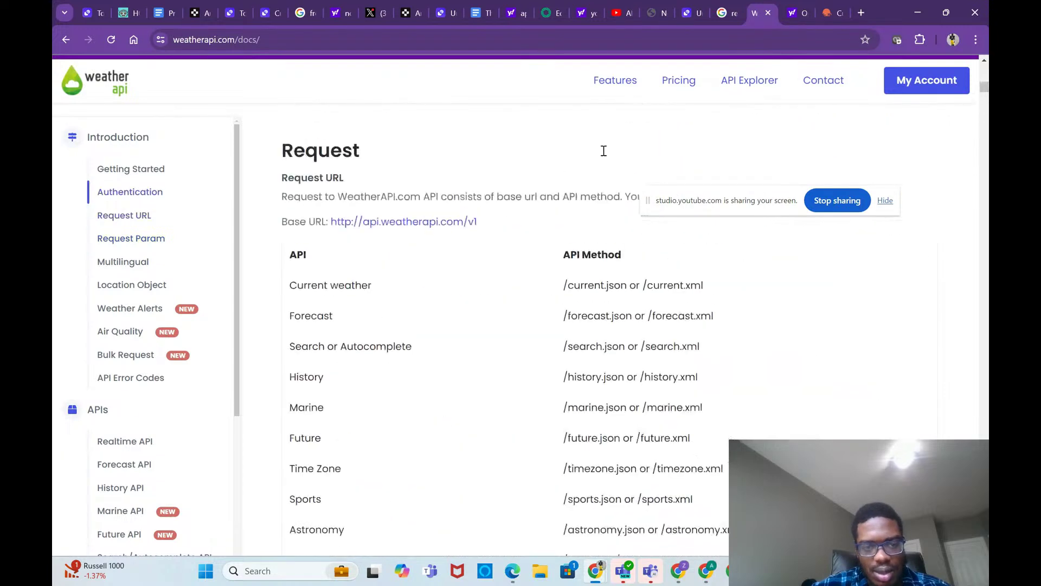
pyautogui.scroll(-1, 604, 151)
pyautogui.scroll(4, 597, 216)
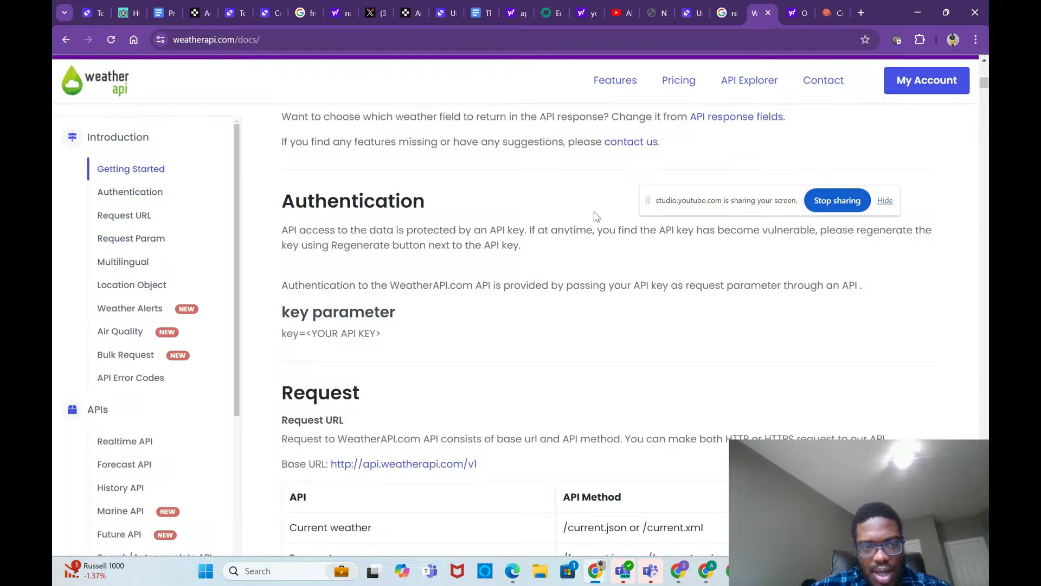
pyautogui.scroll(-2, 597, 216)
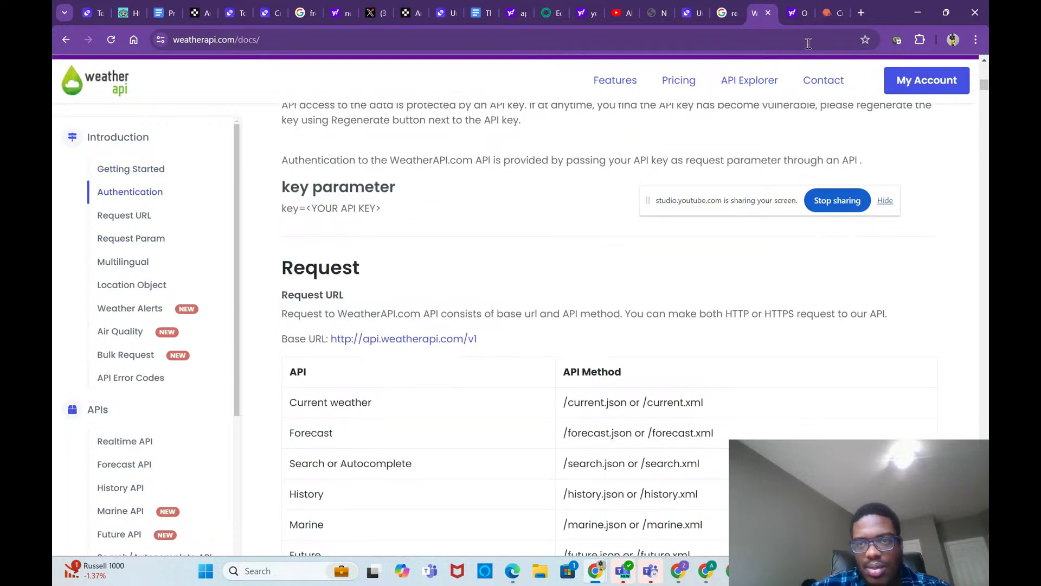
pyautogui.scroll(3, 628, 319)
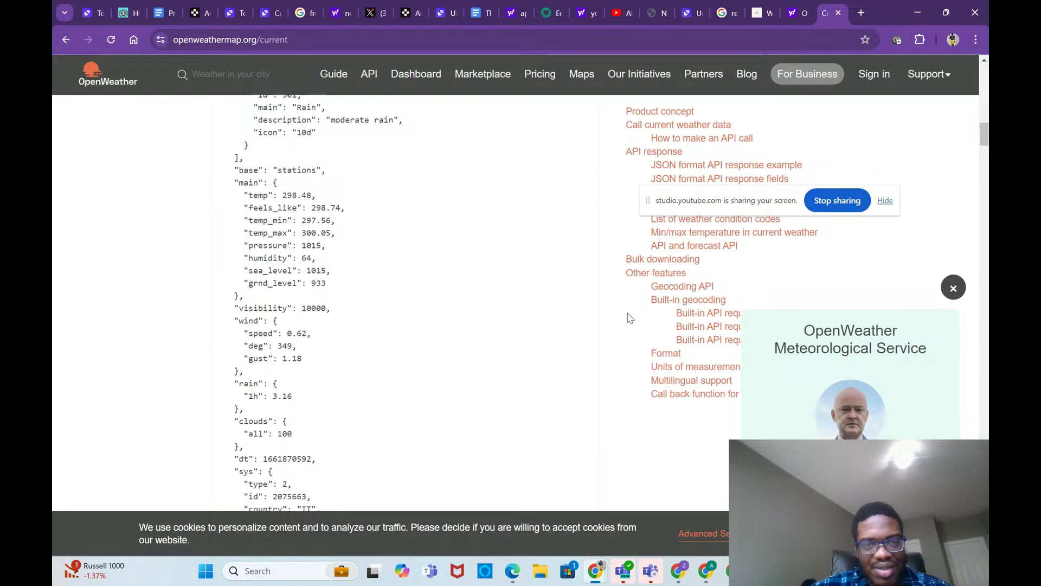
pyautogui.click(759, 13)
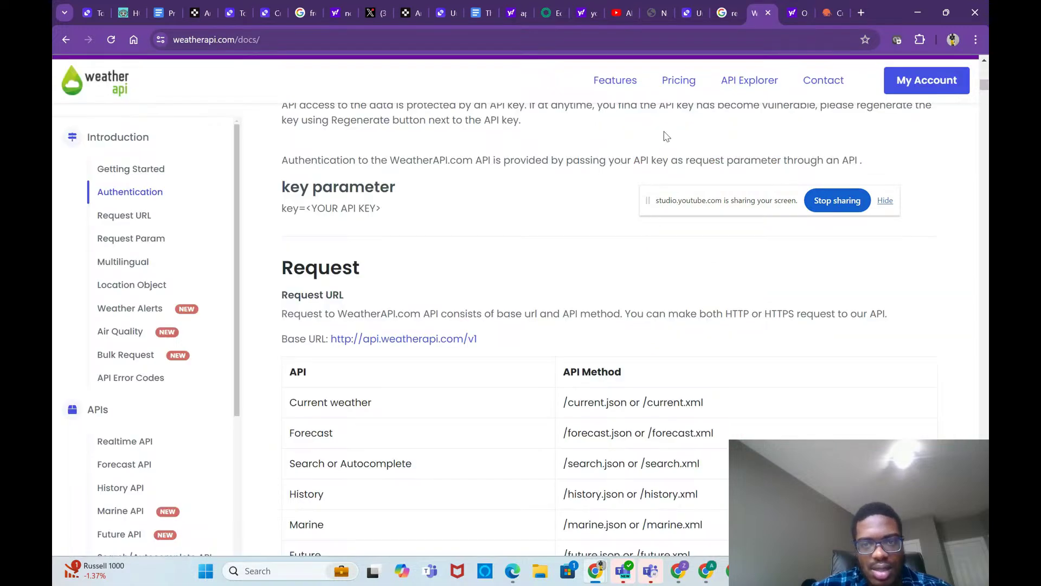
pyautogui.scroll(-3, 596, 282)
pyautogui.scroll(3, 545, 321)
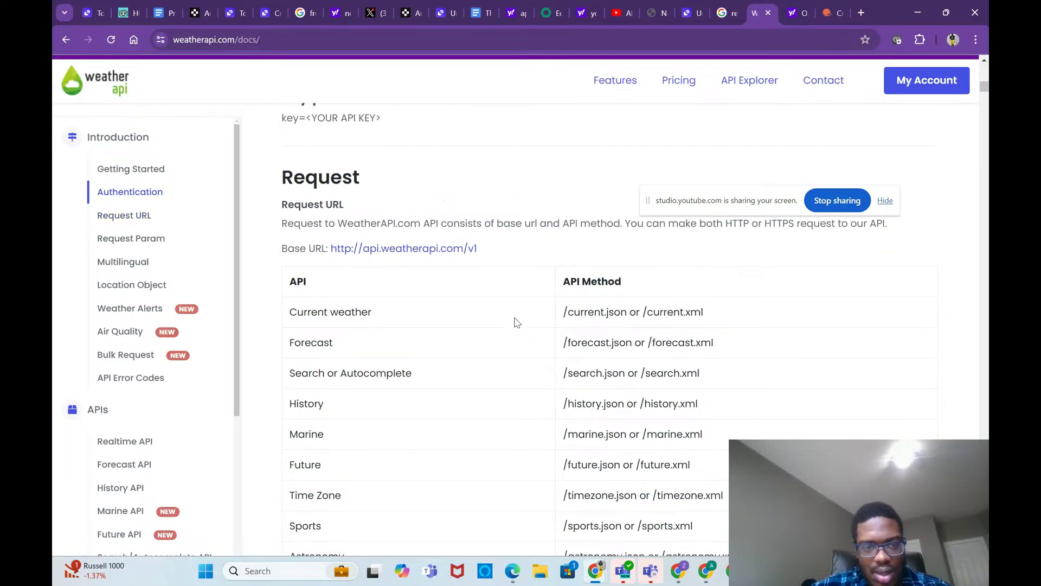
pyautogui.scroll(-1, 434, 293)
pyautogui.scroll(5, 385, 227)
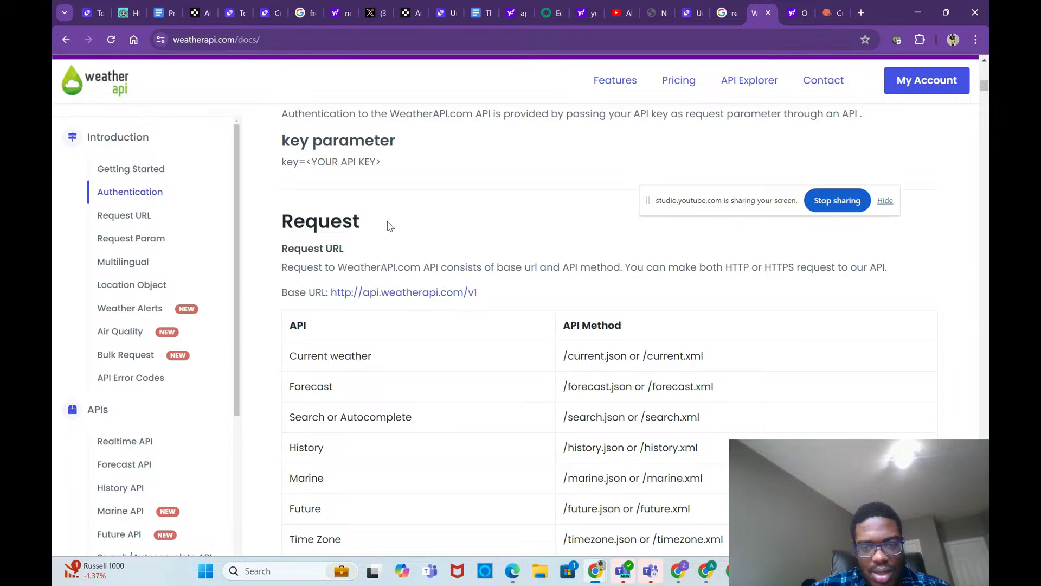
pyautogui.scroll(-10, 388, 227)
pyautogui.scroll(1, 388, 226)
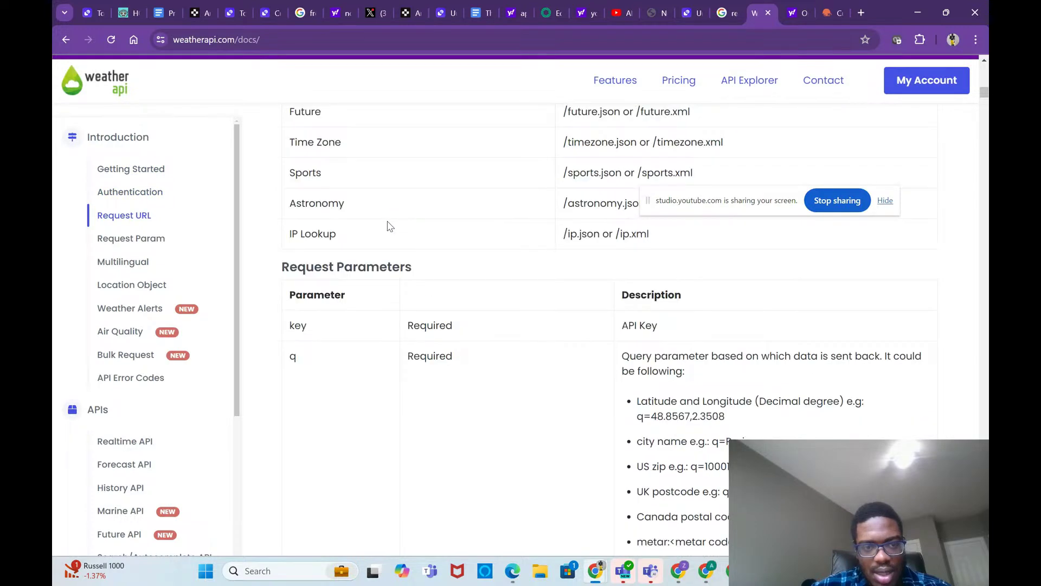
pyautogui.scroll(-8, 387, 226)
pyautogui.scroll(-20, 388, 226)
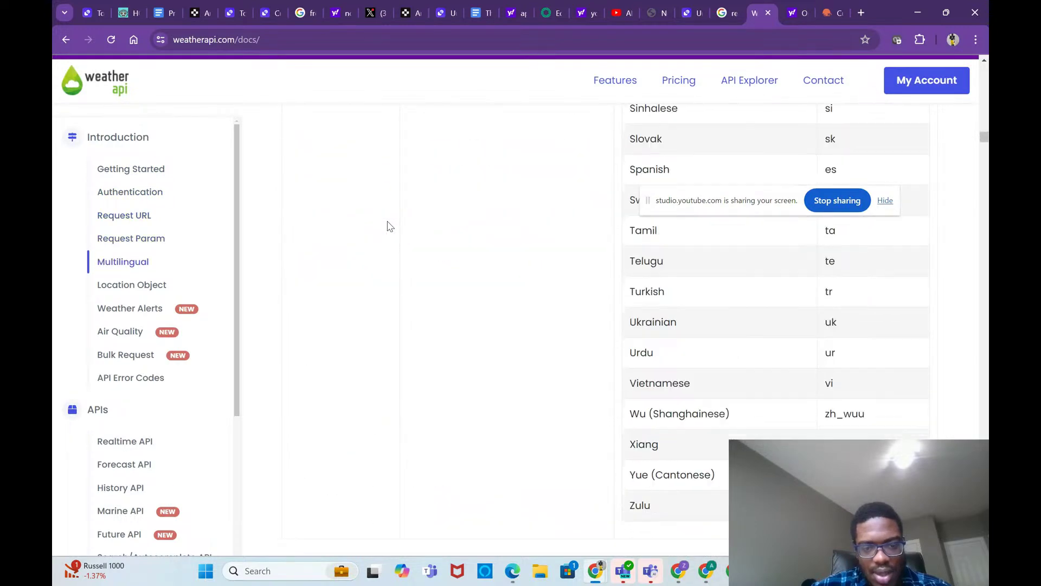
pyautogui.scroll(1, 388, 226)
pyautogui.scroll(-12, 388, 227)
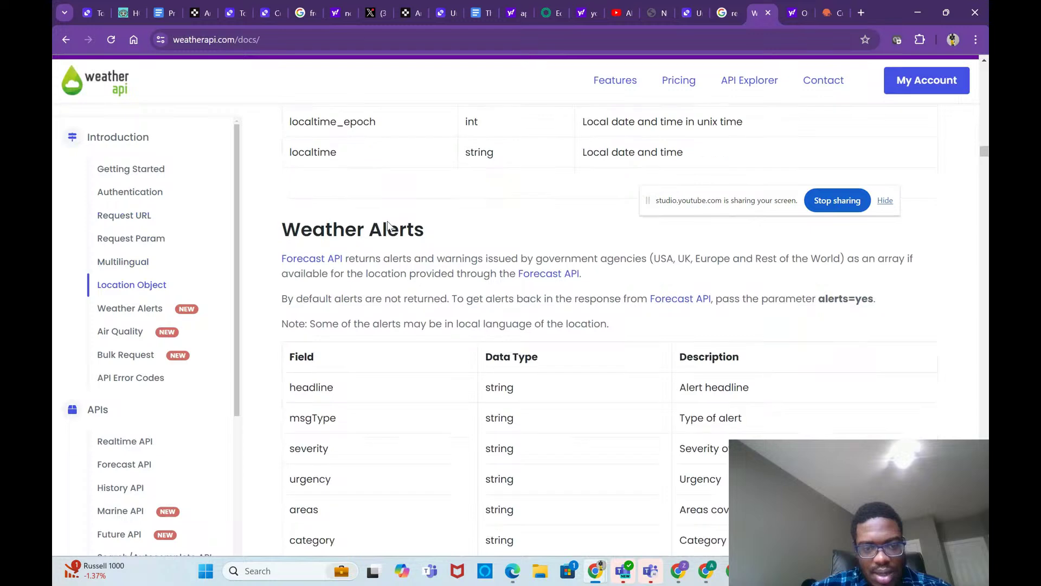
pyautogui.scroll(-20, 389, 221)
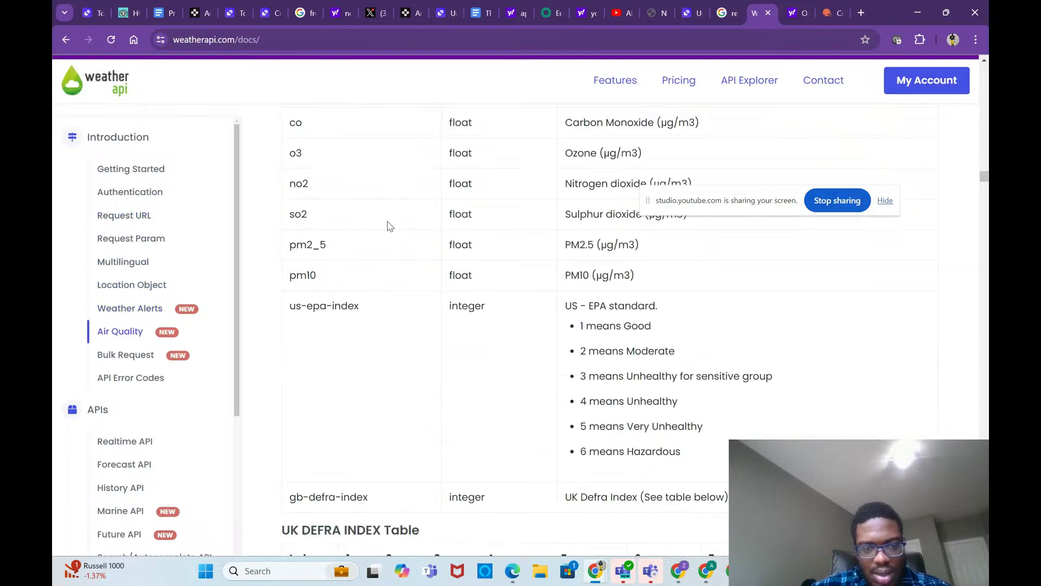
pyautogui.scroll(-12, 387, 226)
pyautogui.scroll(6, 387, 226)
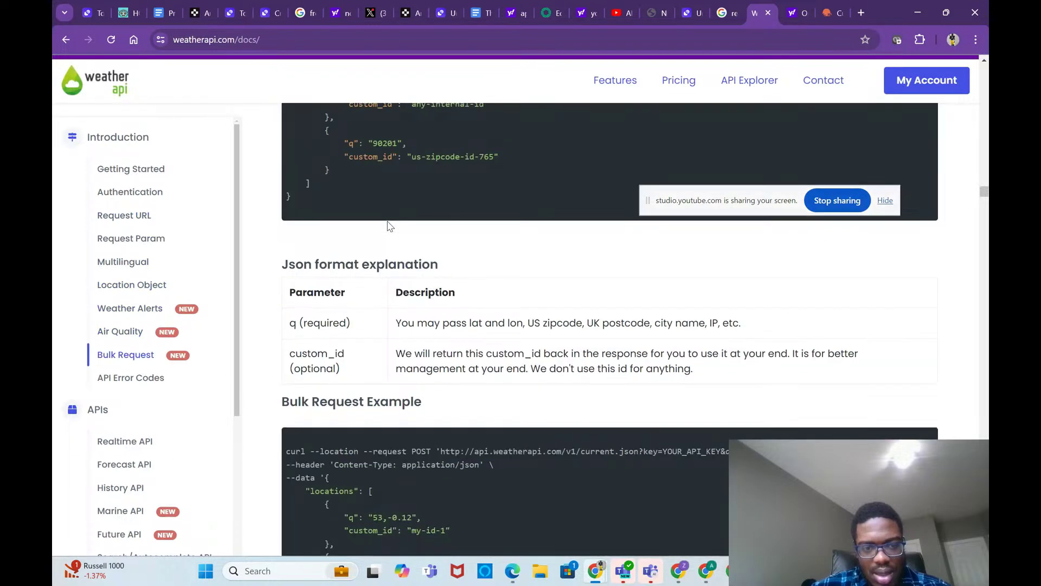
pyautogui.scroll(-11, 387, 225)
pyautogui.scroll(20, 389, 226)
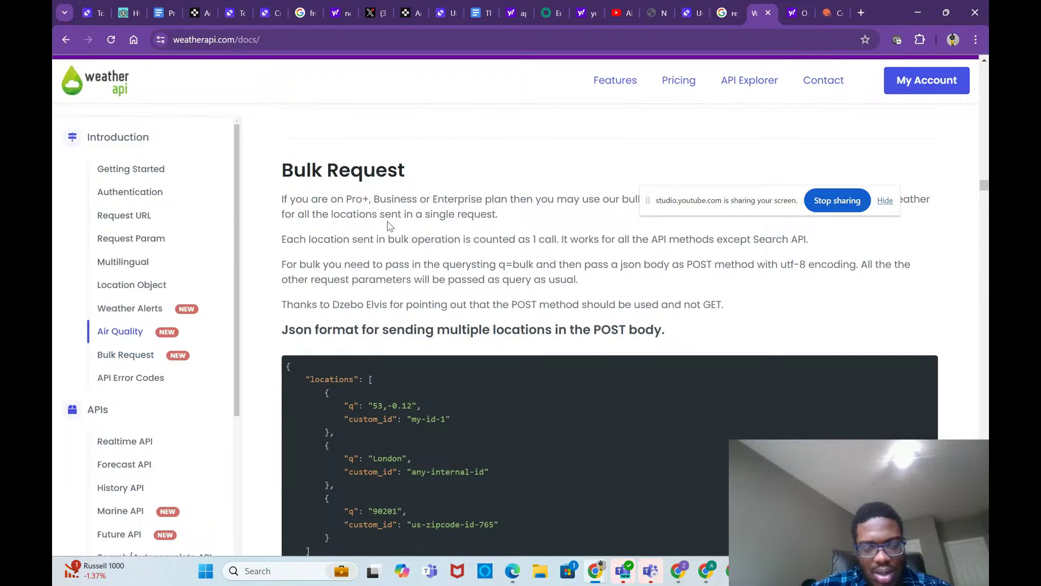
pyautogui.scroll(20, 389, 227)
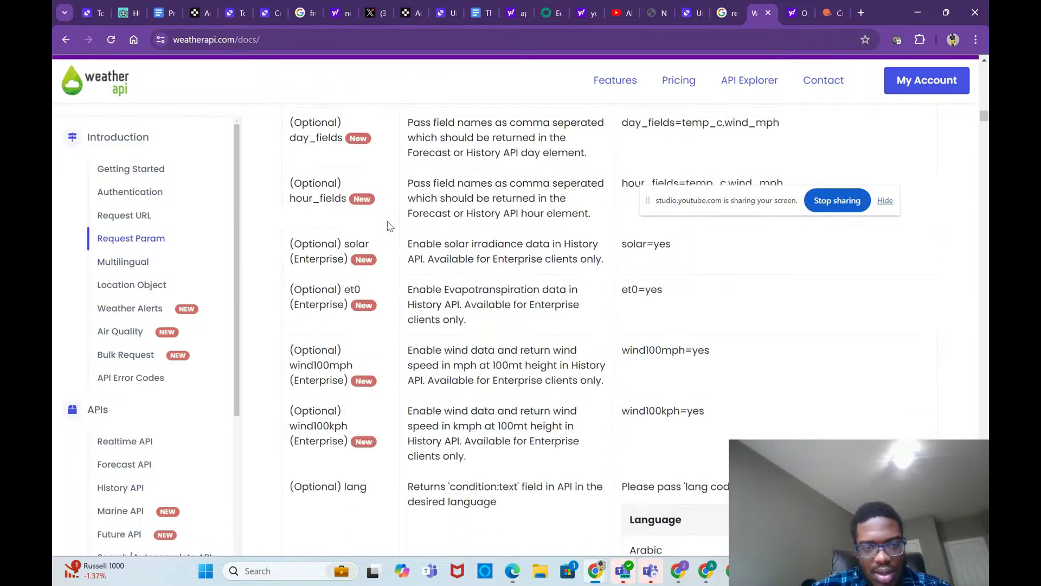
pyautogui.scroll(20, 387, 226)
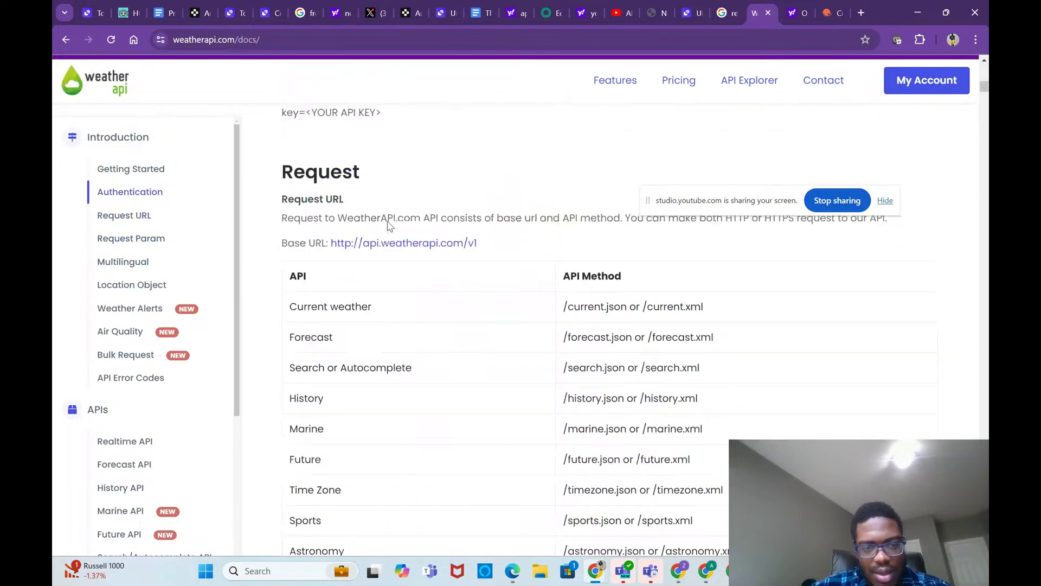
pyautogui.scroll(-4, 388, 223)
pyautogui.scroll(6, 388, 221)
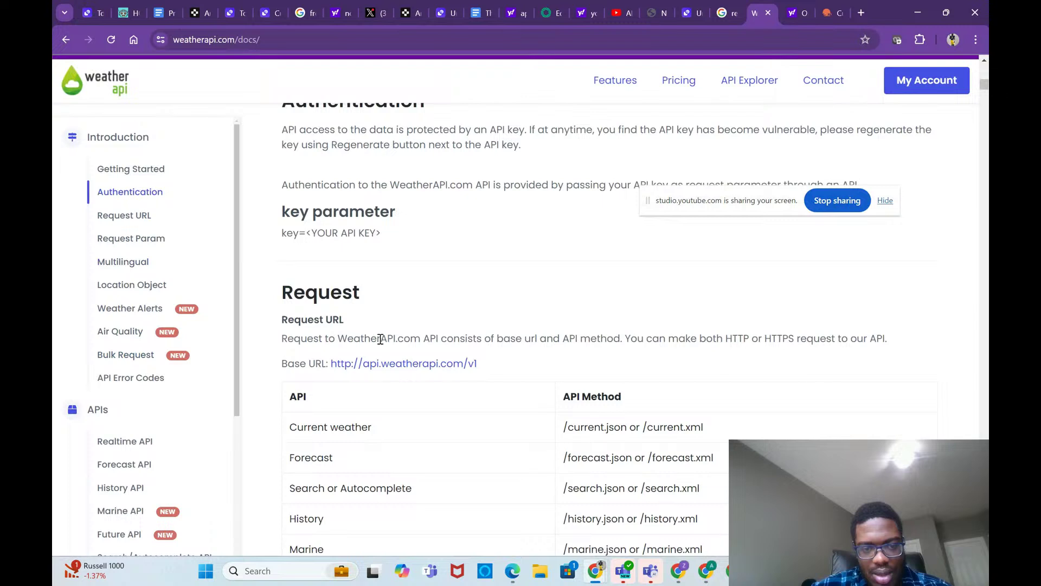
pyautogui.scroll(-1, 379, 338)
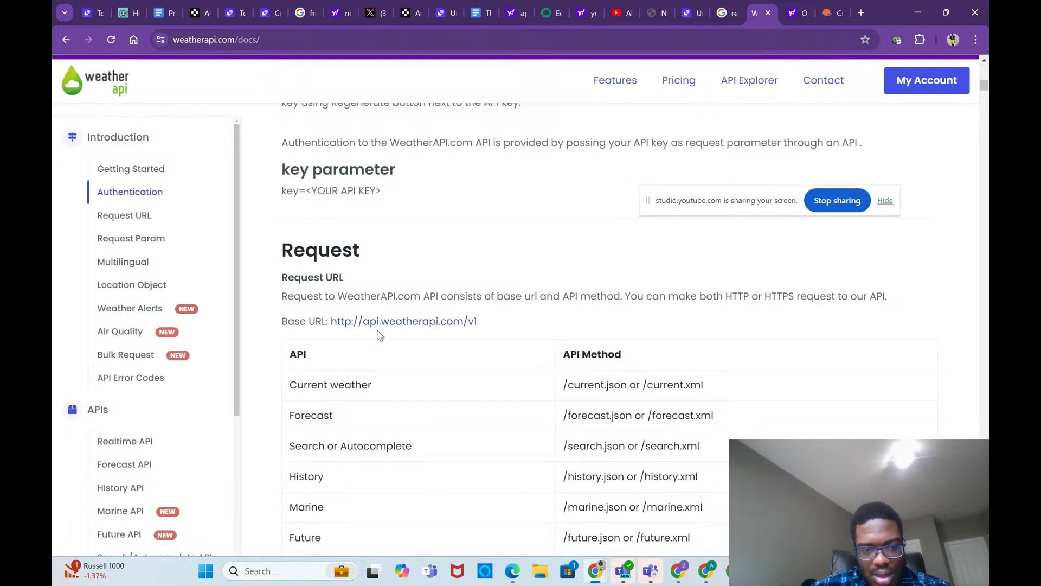
pyautogui.moveTo(478, 322); pyautogui.dragTo(329, 320)
pyautogui.hotkey('ctrl', 'c')
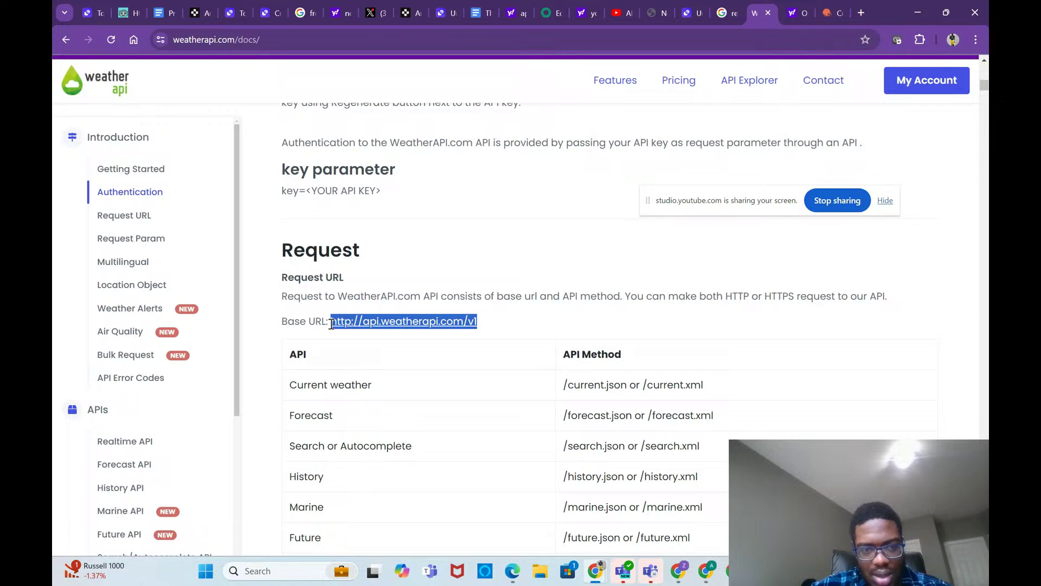
pyautogui.moveTo(681, 575)
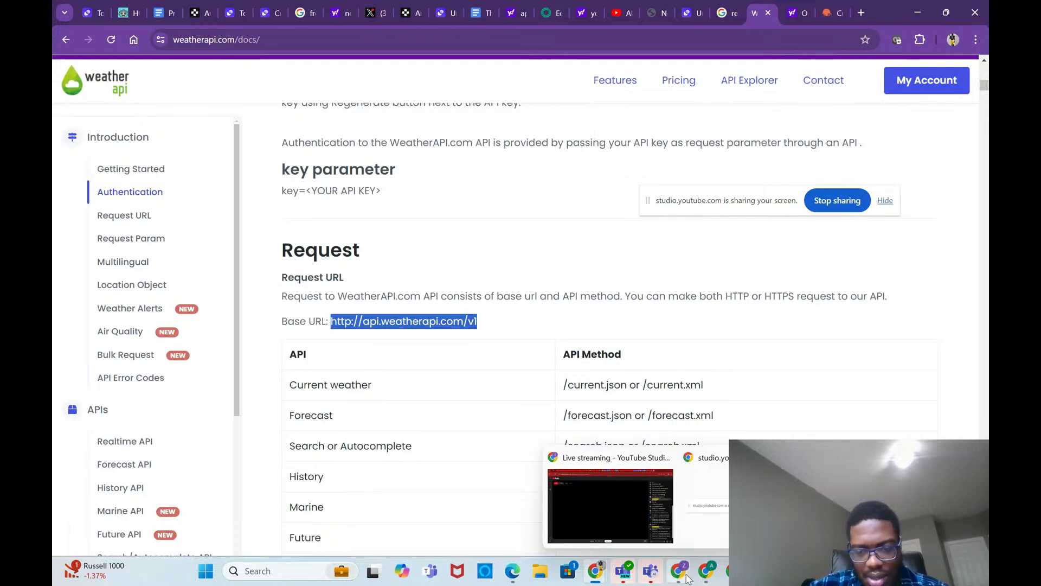
pyautogui.click(667, 540)
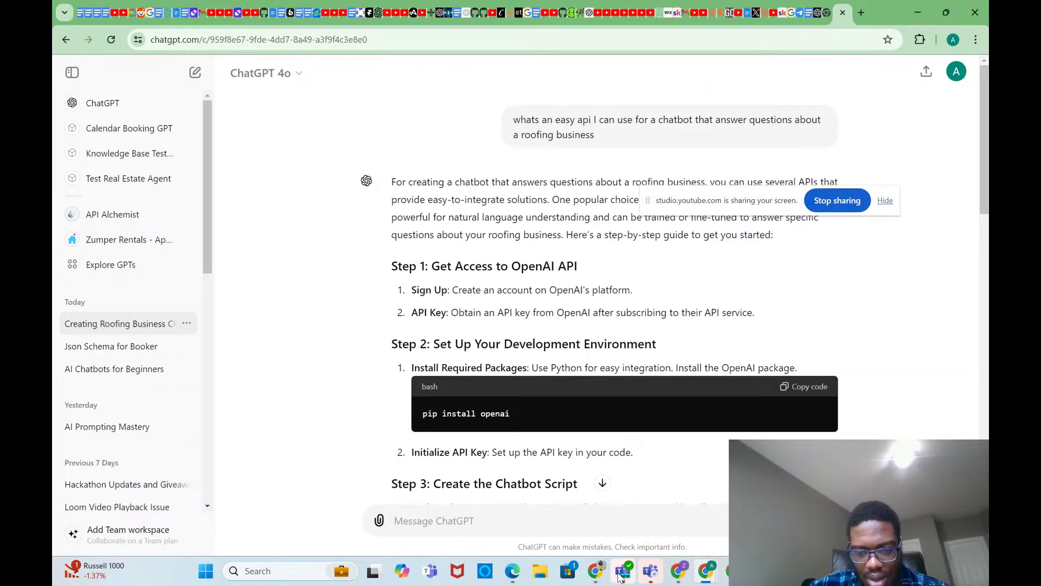
pyautogui.moveTo(595, 570)
pyautogui.click(691, 507)
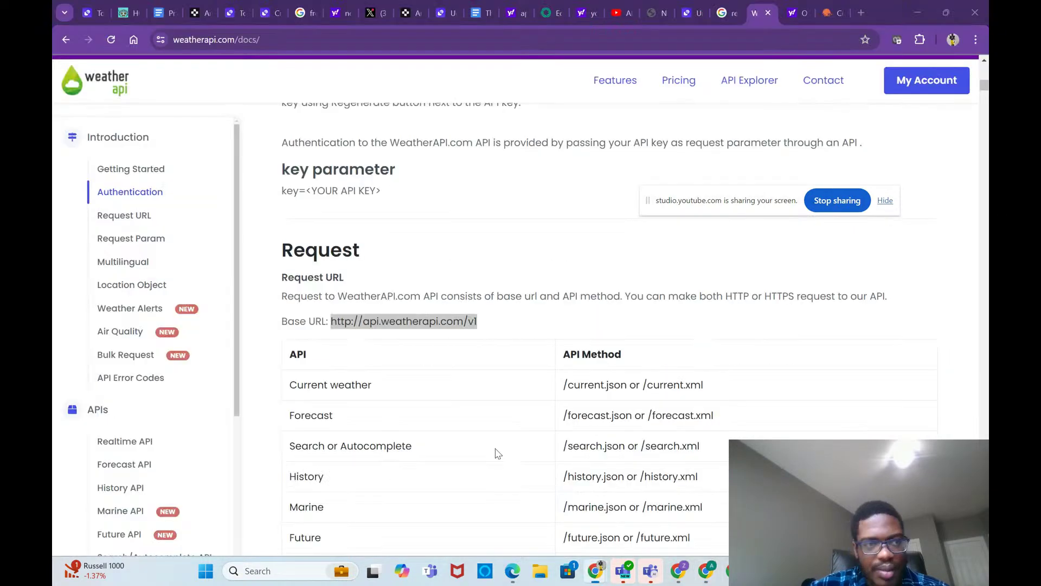
pyautogui.click(160, 14)
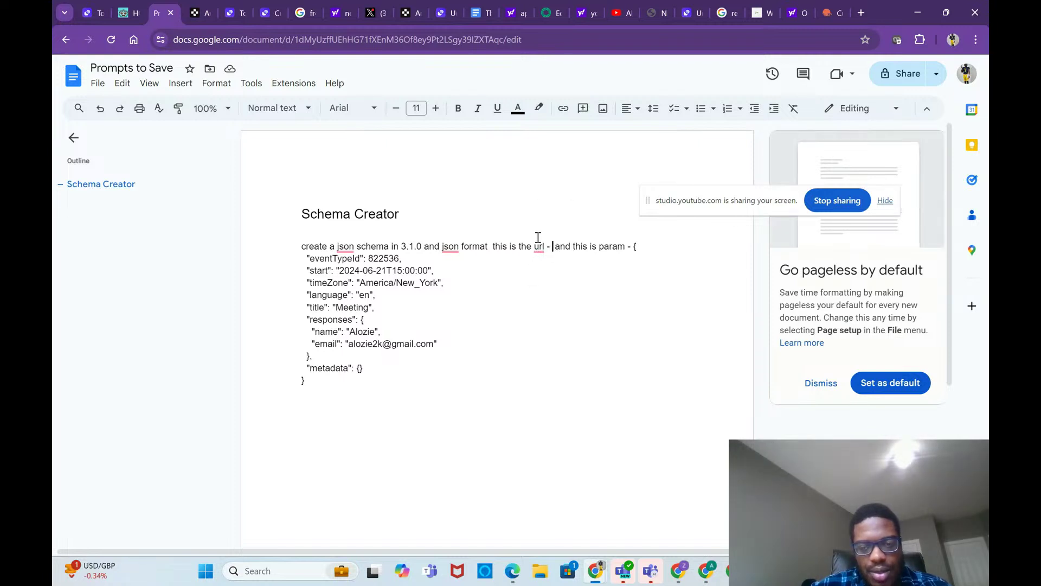
pyautogui.click(538, 245)
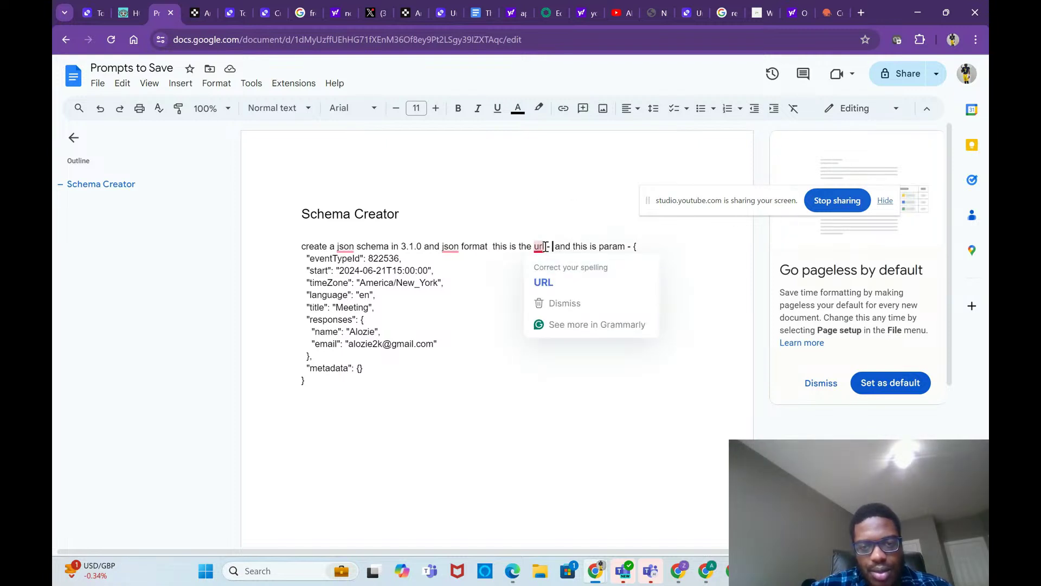
pyautogui.click(549, 249)
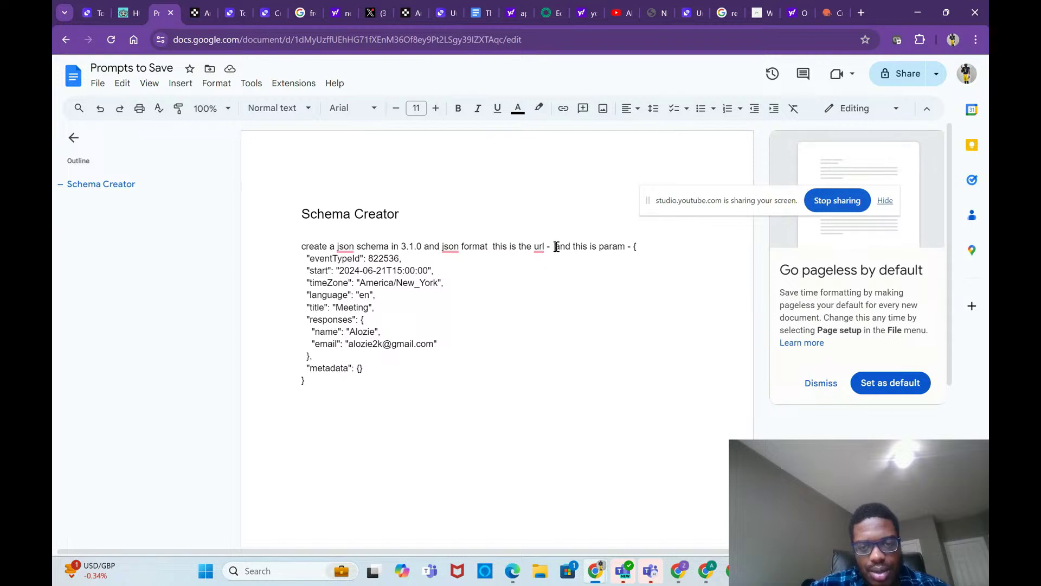
pyautogui.click(555, 247)
pyautogui.hotkey('ctrl', 'v')
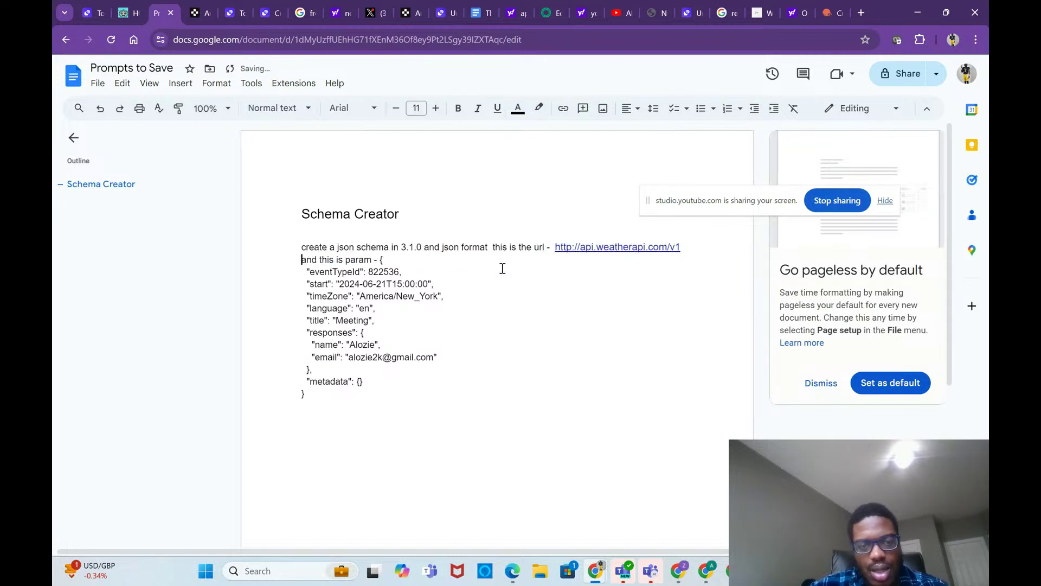
pyautogui.click(833, 13)
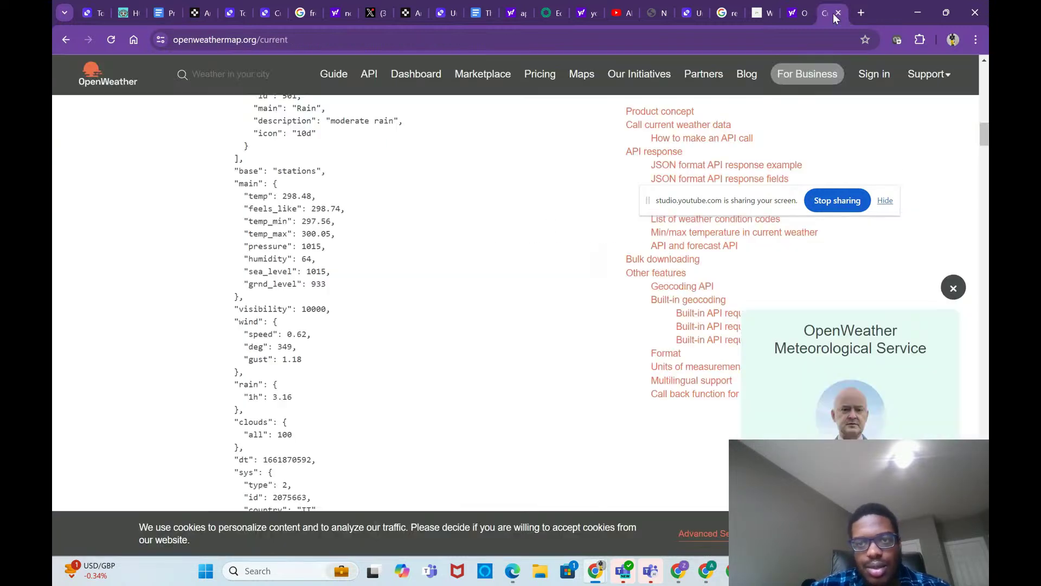
# Step: Scroll the WeatherAPI docs to the Request Parameters table and clear stray selections
pyautogui.click(762, 13)
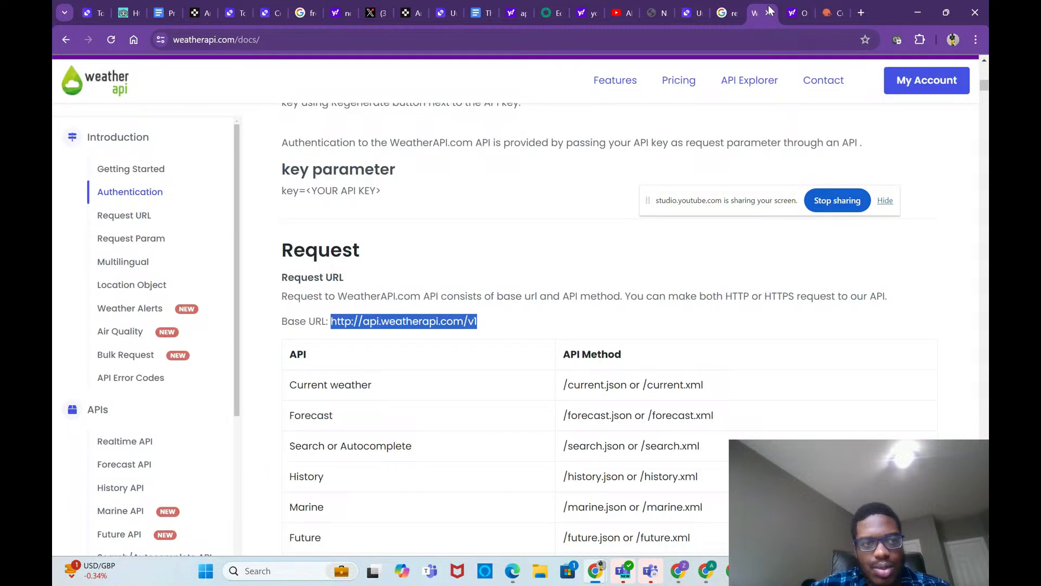
pyautogui.scroll(1, 581, 276)
pyautogui.scroll(-3, 580, 274)
pyautogui.scroll(-12, 580, 274)
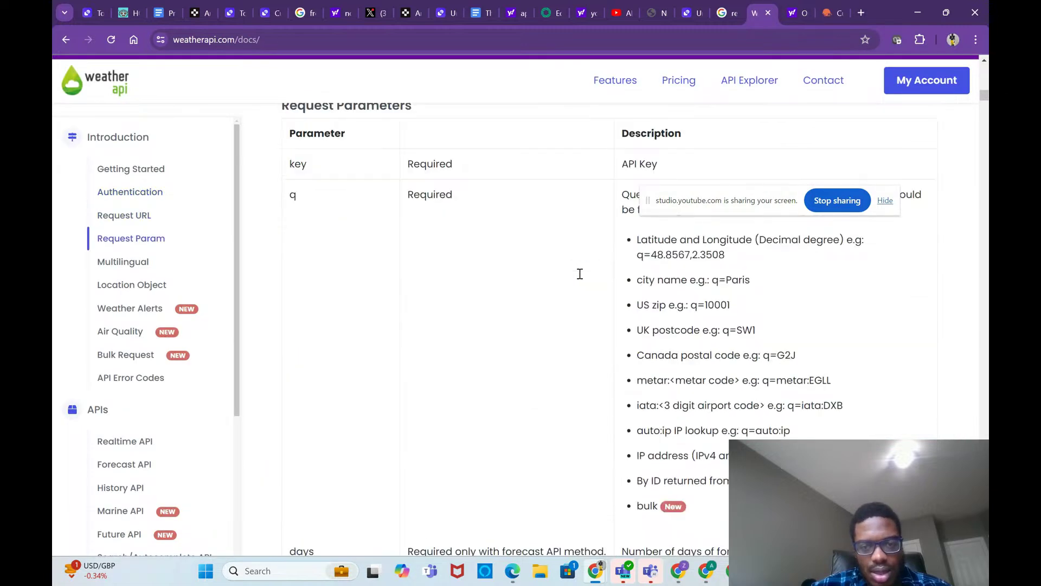
pyautogui.scroll(-3, 582, 279)
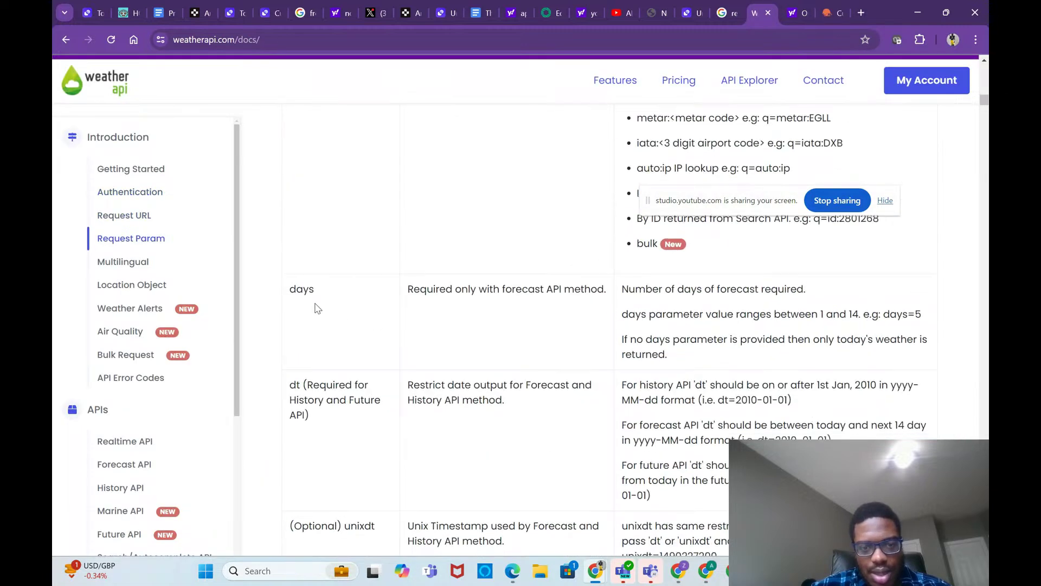
pyautogui.moveTo(293, 287); pyautogui.dragTo(707, 384)
pyautogui.scroll(-18, 413, 525)
pyautogui.scroll(-6, 655, 537)
pyautogui.scroll(-20, 674, 488)
pyautogui.scroll(8, 665, 79)
pyautogui.click(681, 270)
pyautogui.doubleClick(659, 118)
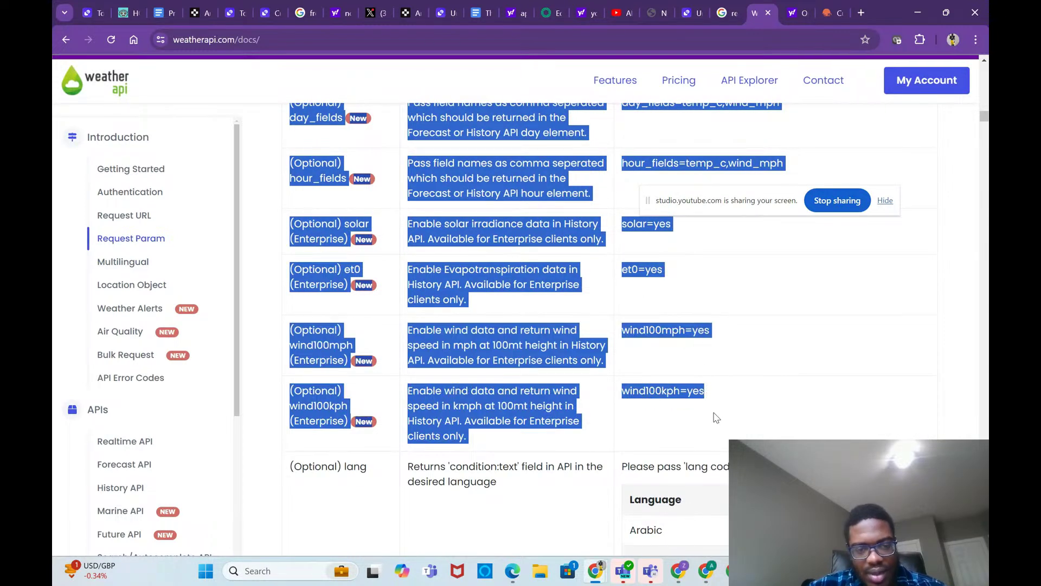
pyautogui.click(631, 392)
# Step: Select the parameter table rows from q through days and dt
pyautogui.scroll(2, 631, 392)
pyautogui.scroll(7, 678, 365)
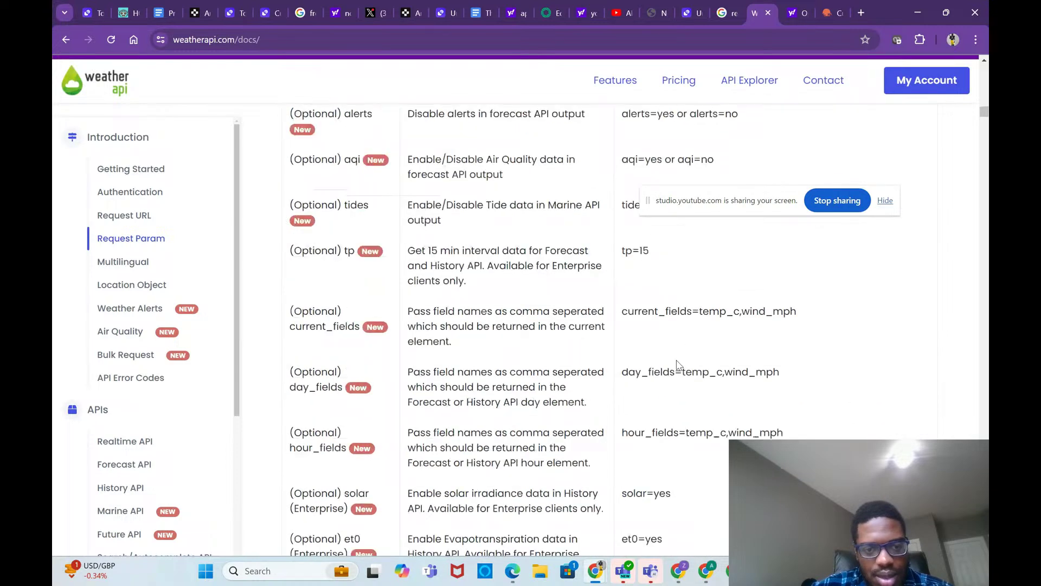
pyautogui.scroll(5, 678, 365)
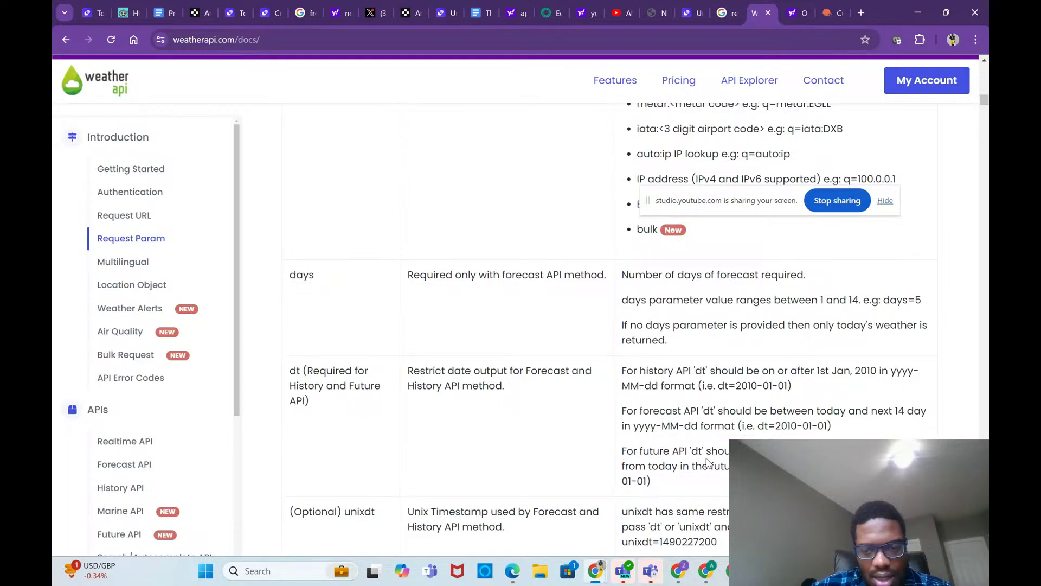
pyautogui.moveTo(708, 482); pyautogui.dragTo(317, 494)
pyautogui.moveTo(389, 363); pyautogui.dragTo(294, 280)
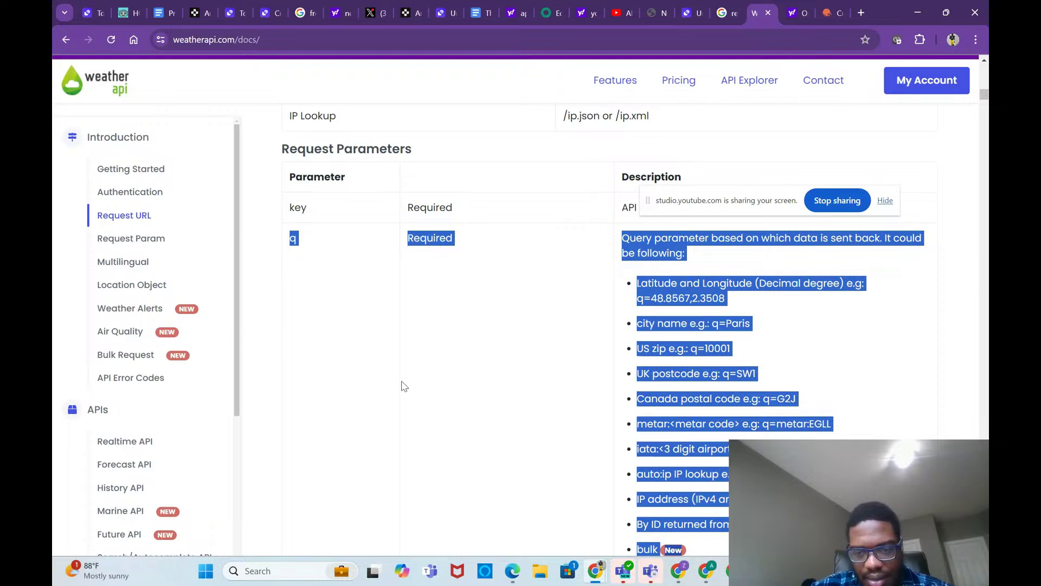
pyautogui.scroll(-2, 402, 386)
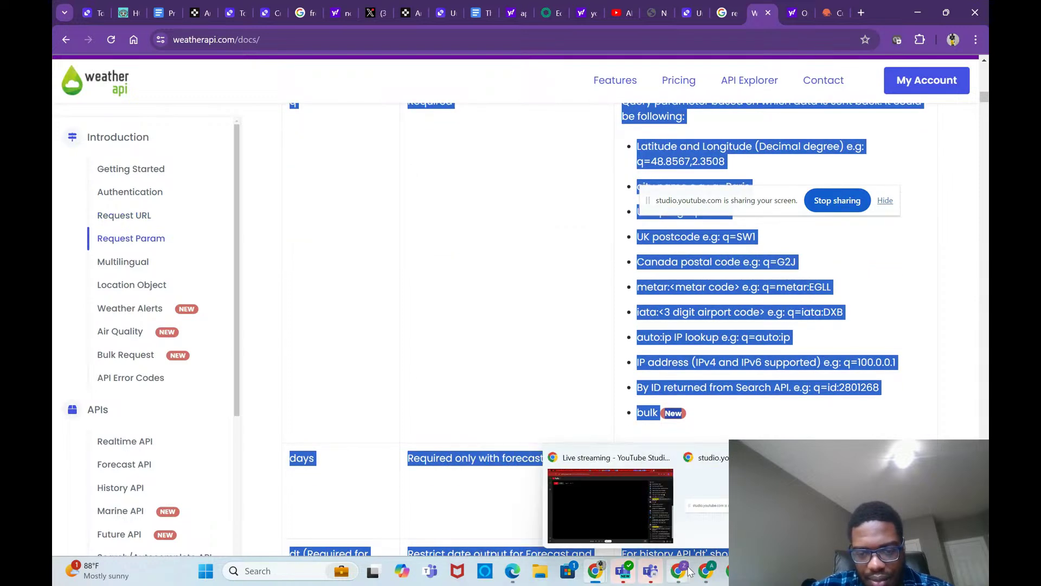
pyautogui.moveTo(704, 571)
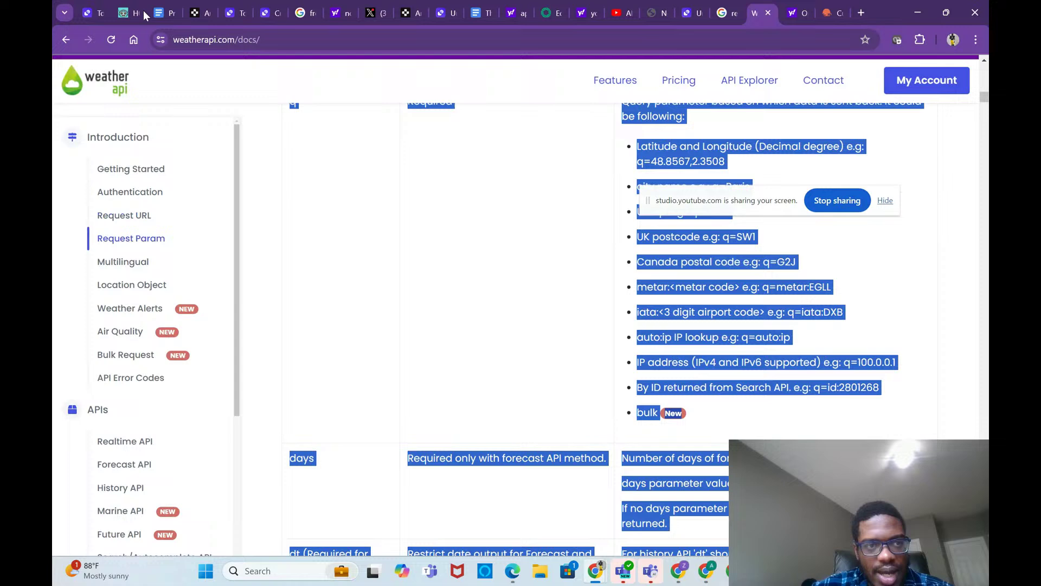
pyautogui.click(162, 13)
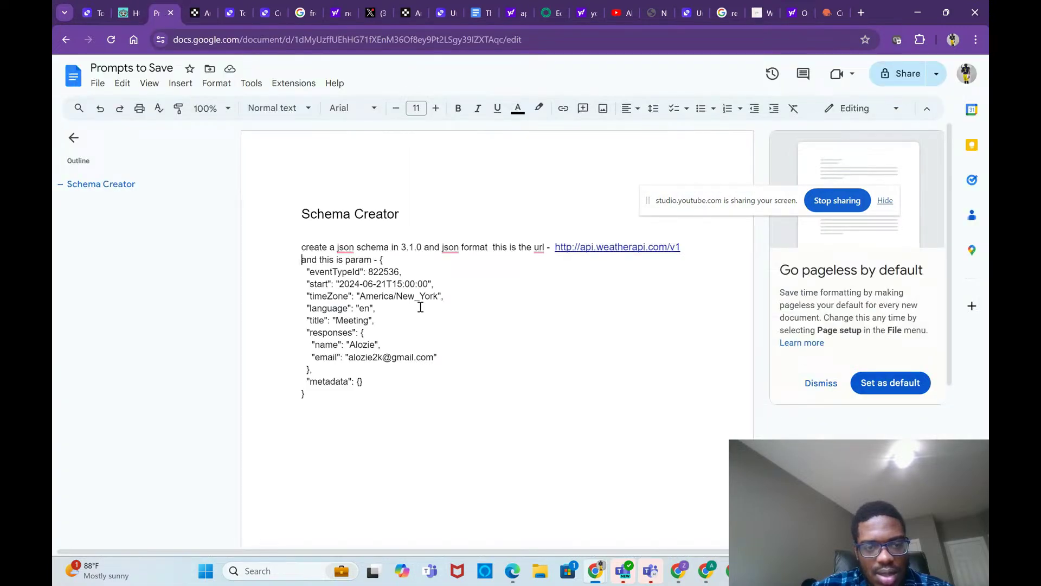
# Step: Replace the prompt's sample JSON with the pasted q, days and dt parameter table
pyautogui.moveTo(430, 328); pyautogui.dragTo(428, 392)
pyautogui.hotkey('ctrl', 'v')
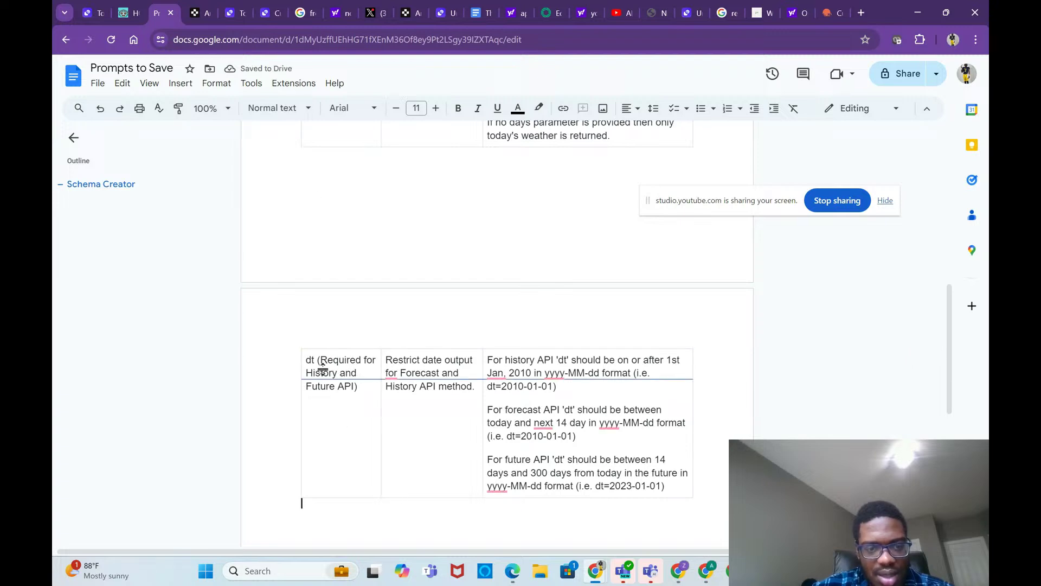
pyautogui.moveTo(402, 523); pyautogui.dragTo(376, 502)
pyautogui.hotkey('ctrl', 'a')
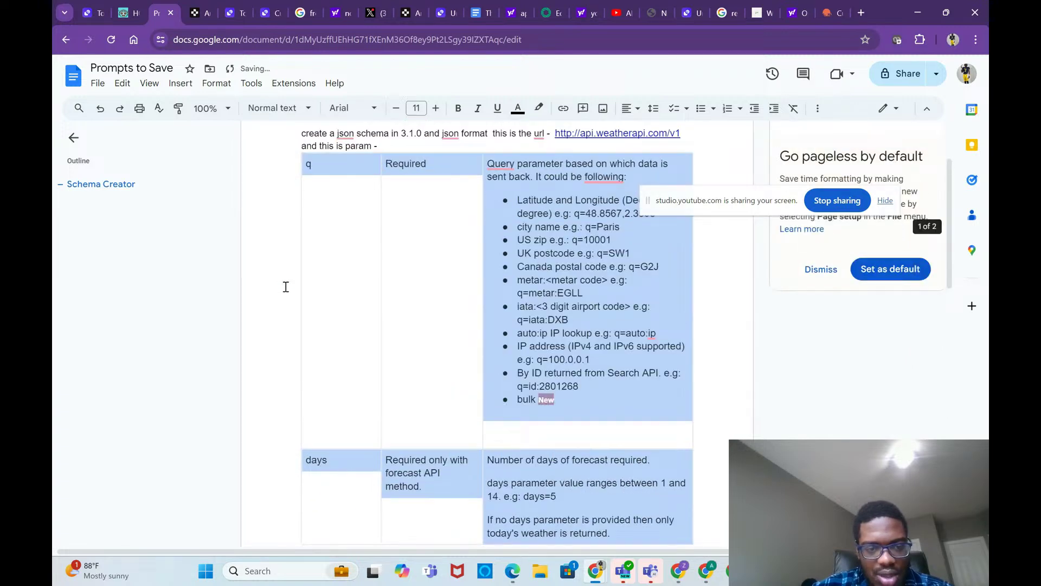
pyautogui.keyDown('shift'); pyautogui.click(300, 199); pyautogui.keyUp('shift')
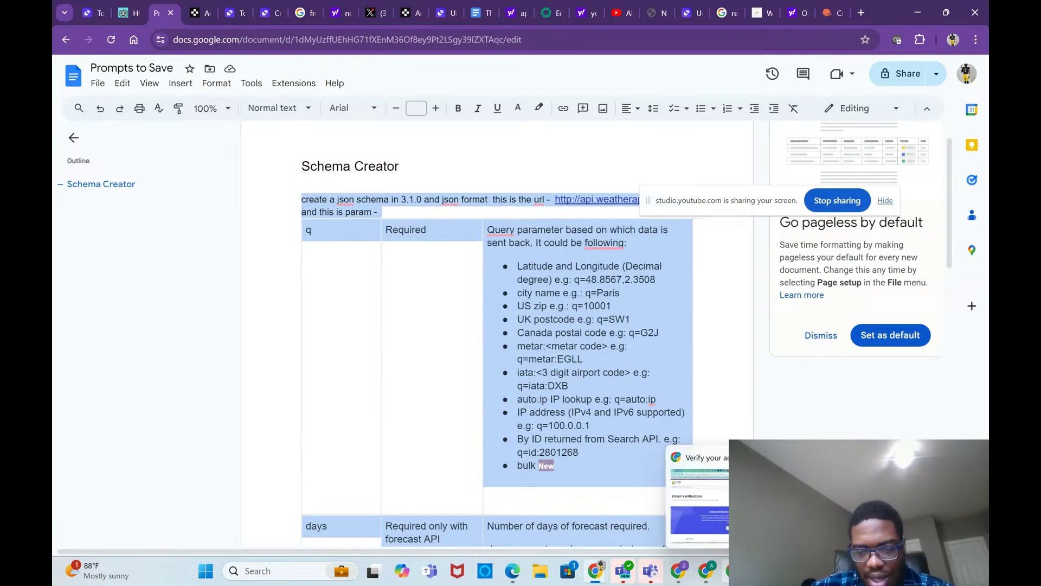
pyautogui.click(710, 573)
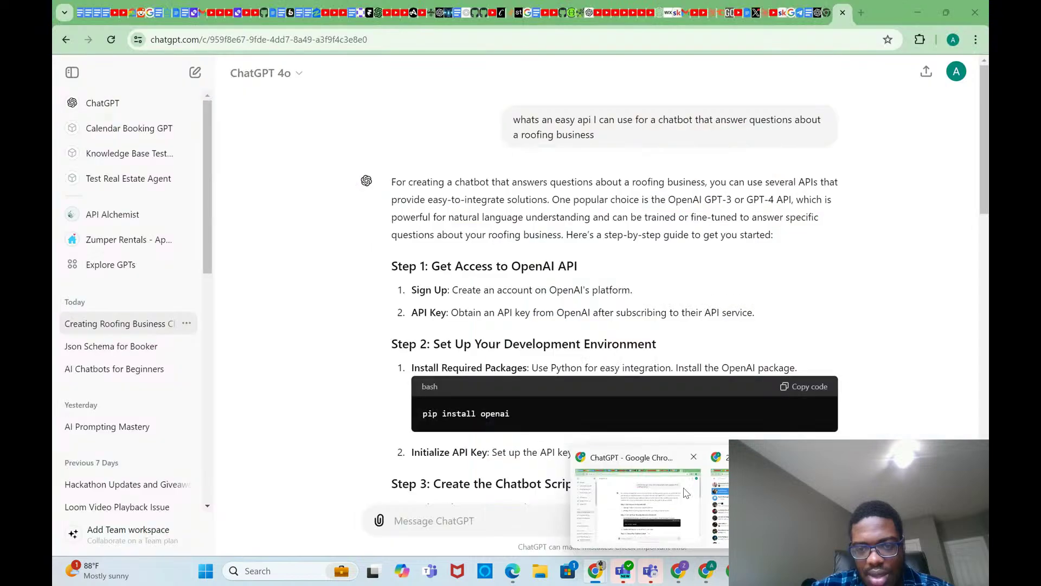
# Step: Open claude.ai in a new tab and send the schema prompt in a new chat
pyautogui.click(861, 13)
pyautogui.write('claude')
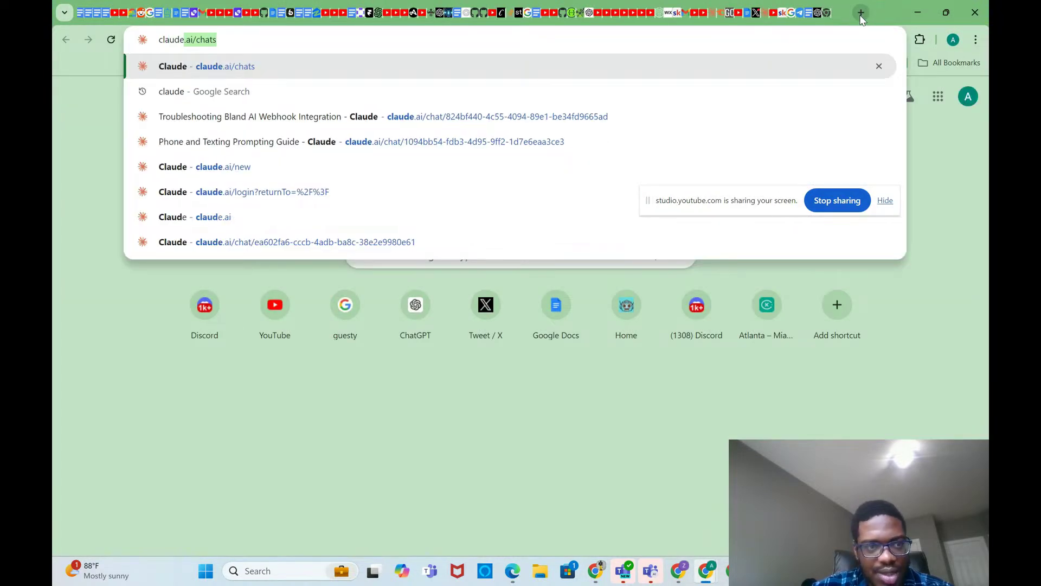
pyautogui.press('Return')
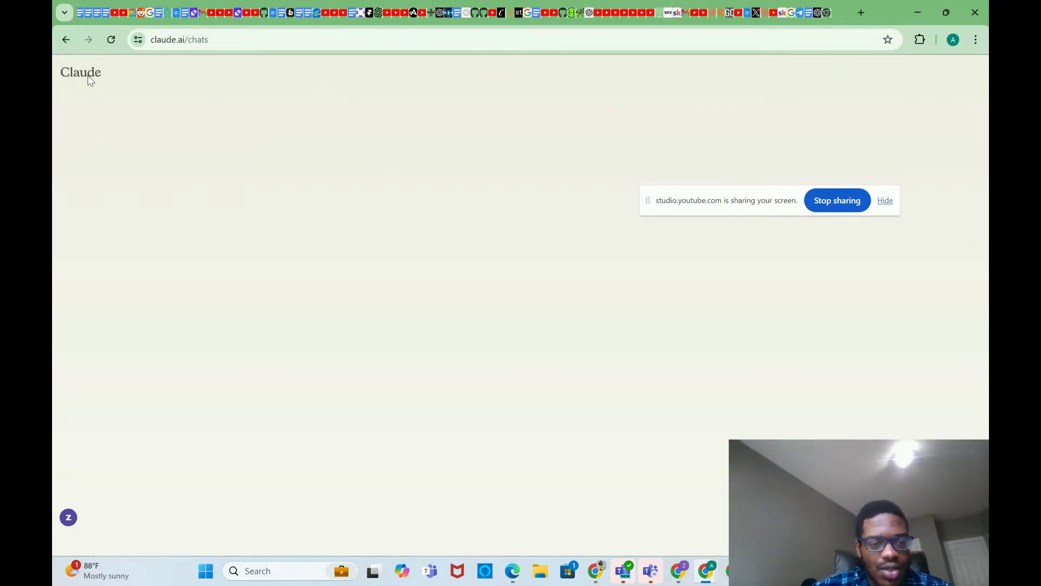
pyautogui.moveTo(73, 419)
pyautogui.click(131, 102)
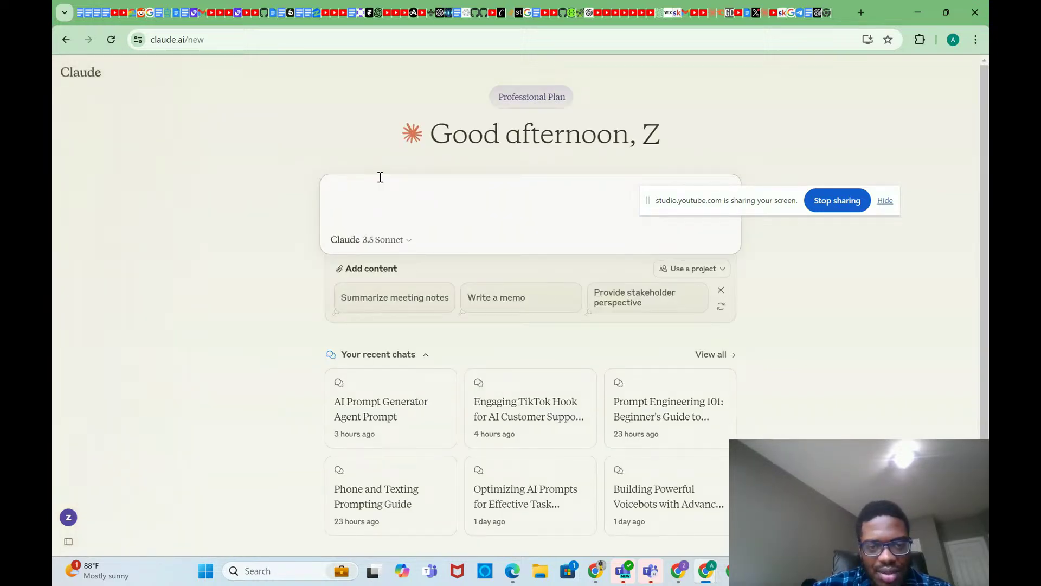
pyautogui.hotkey('ctrl', 'v')
pyautogui.press('Return')
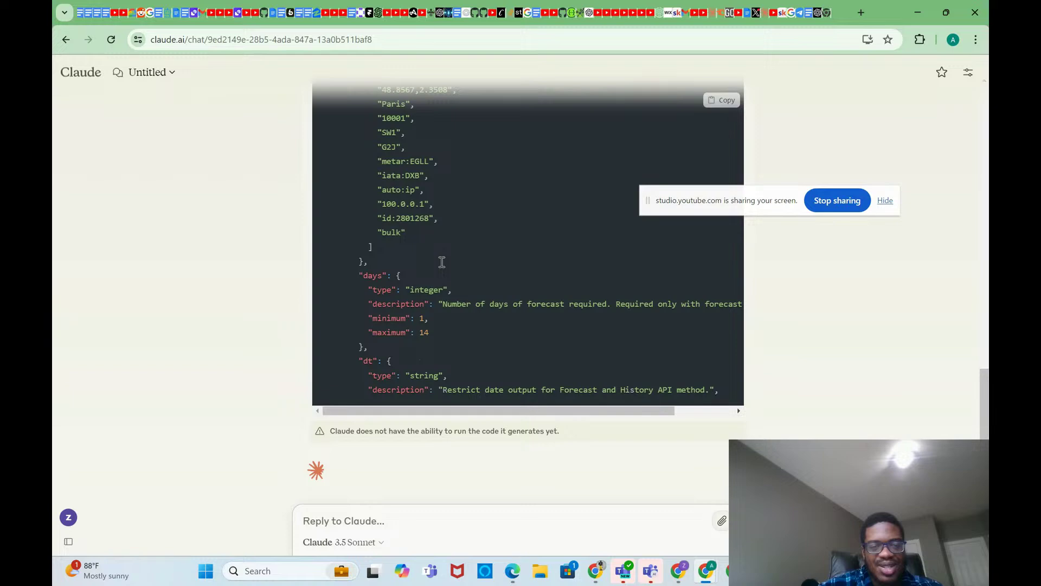
# Step: Copy the JSON schema Claude generated for the weather API parameters
pyautogui.scroll(10, 442, 266)
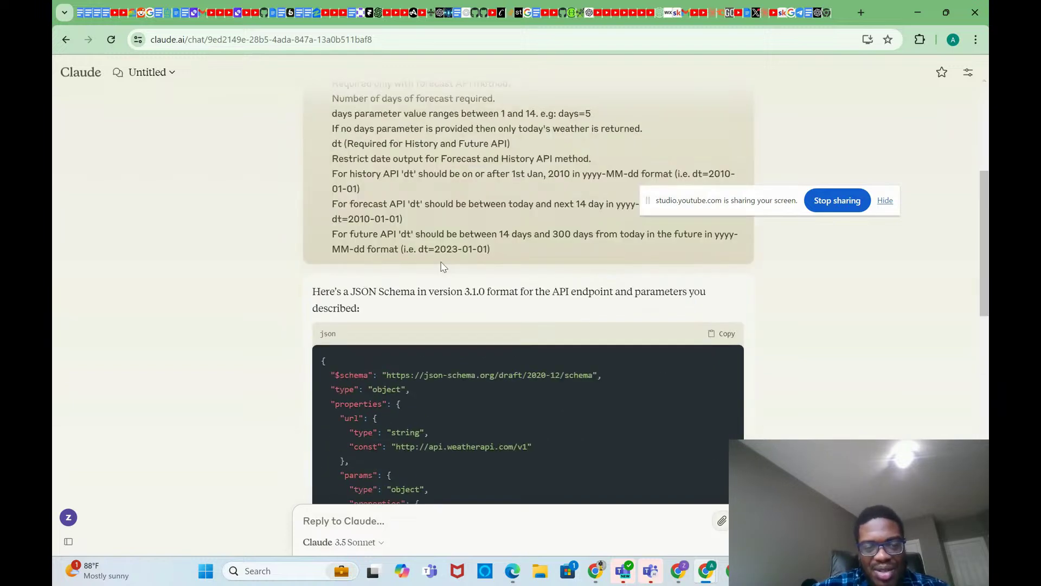
pyautogui.scroll(-1, 442, 265)
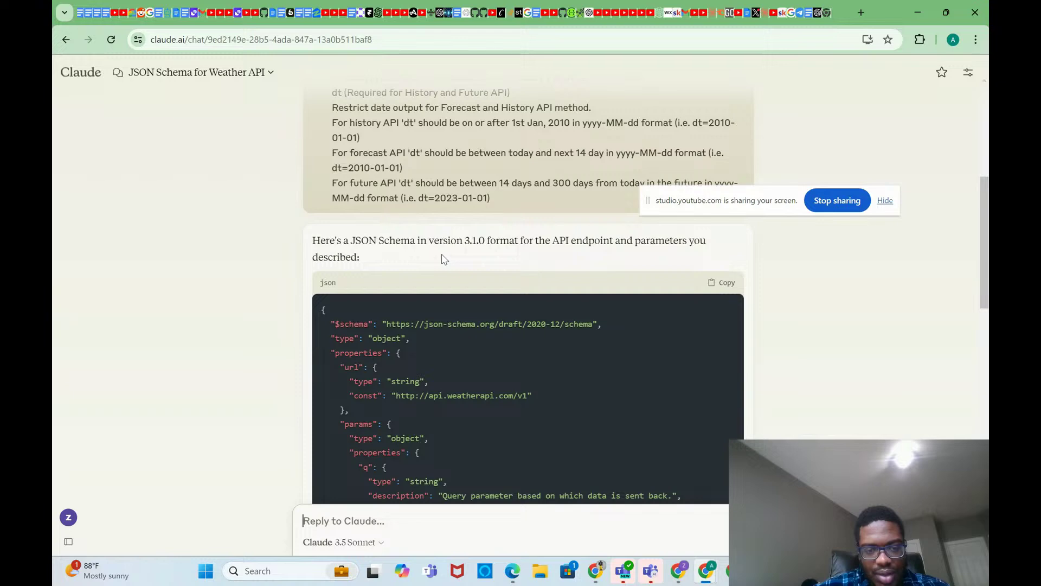
pyautogui.scroll(6, 442, 258)
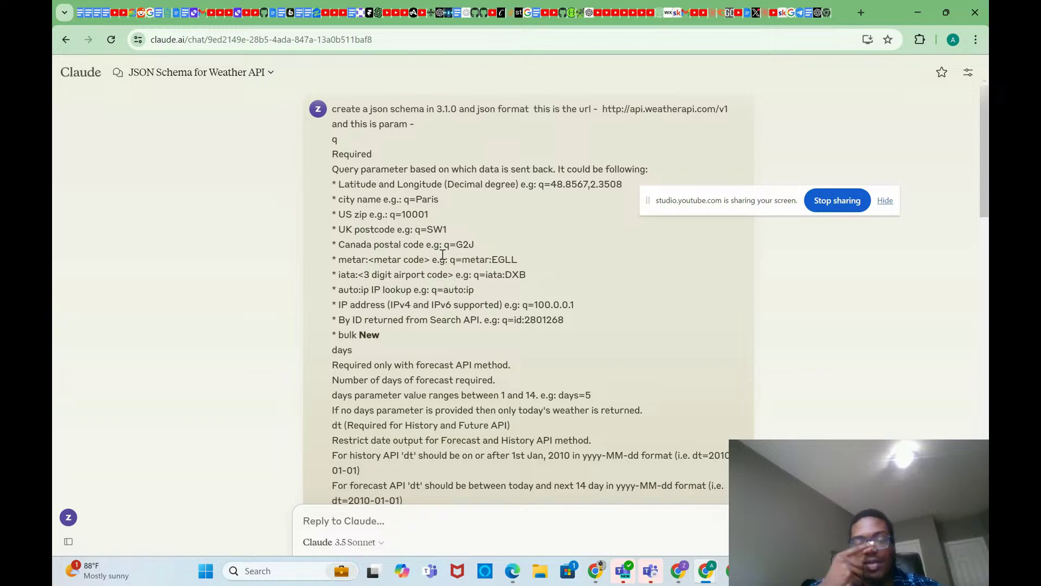
pyautogui.scroll(-8, 443, 255)
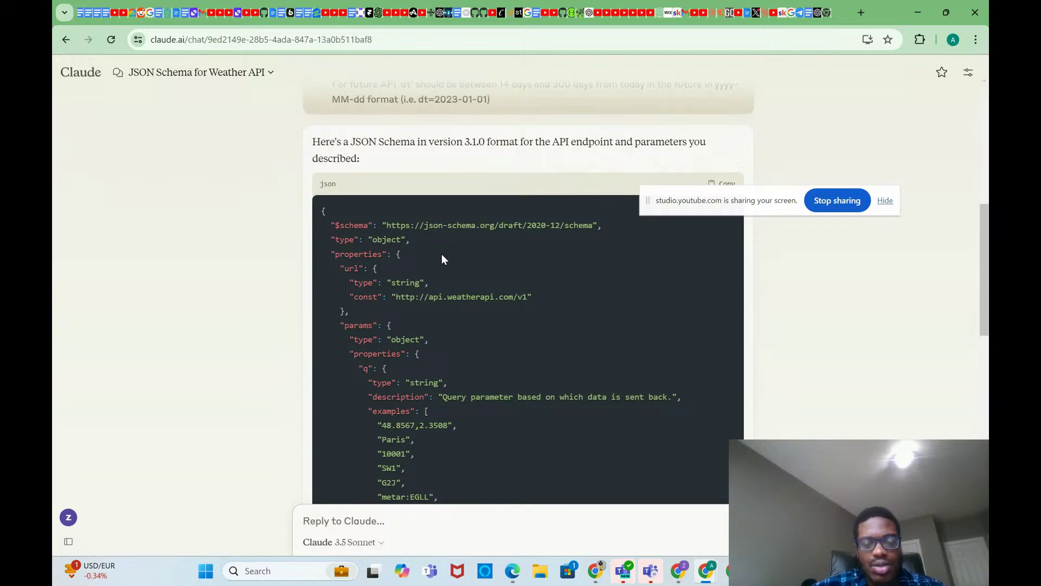
pyautogui.scroll(-1, 535, 211)
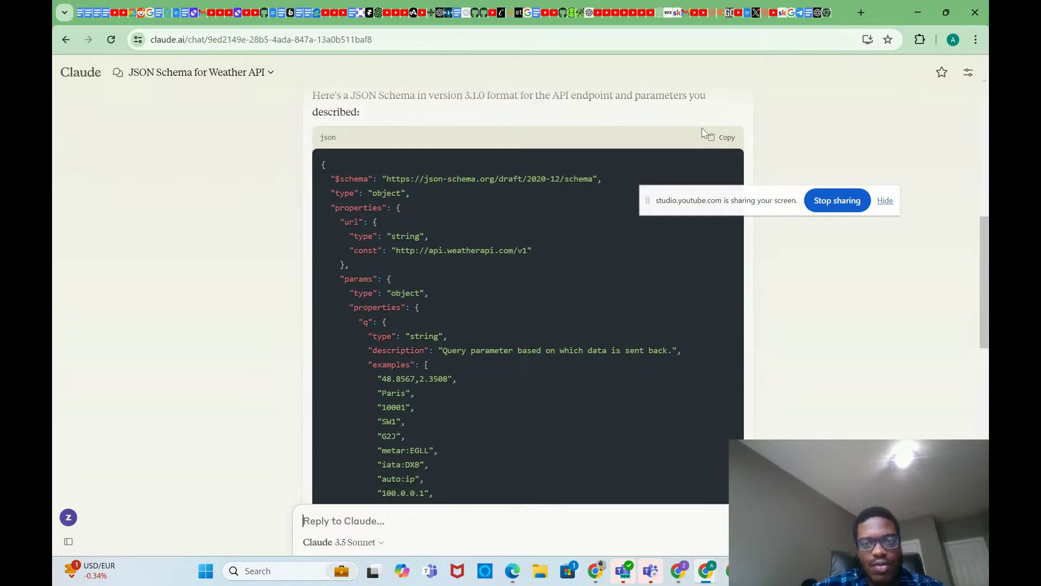
pyautogui.click(730, 141)
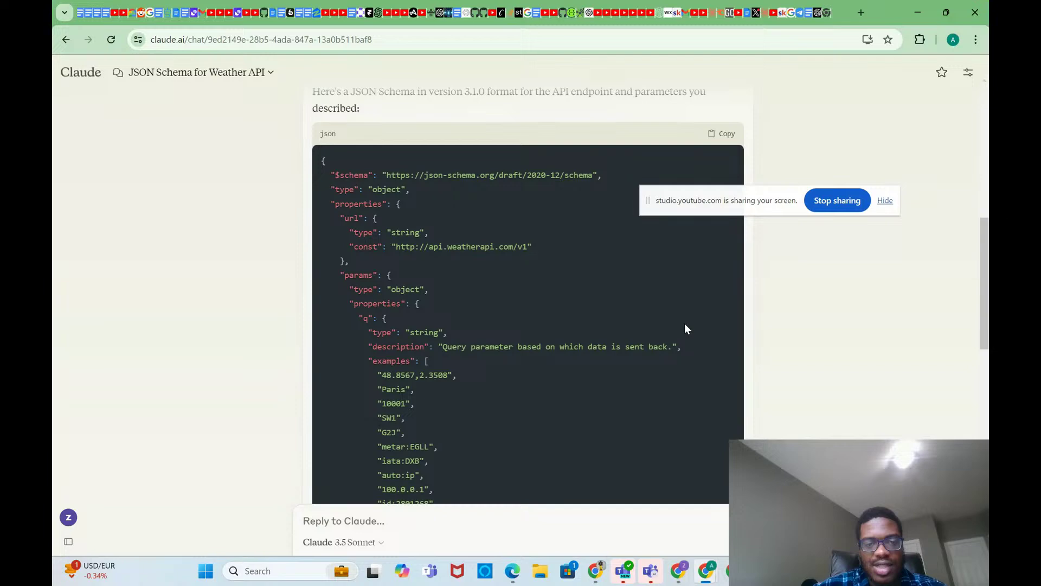
# Step: Select the original prompt message, then switch to the YouTube Studio live stream
pyautogui.scroll(-1, 685, 325)
pyautogui.scroll(1, 685, 325)
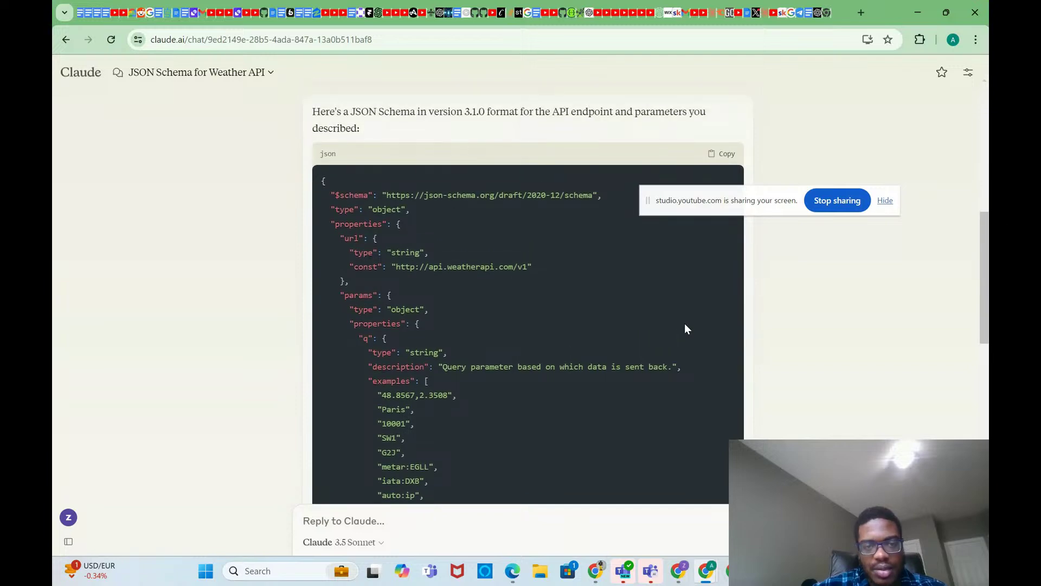
pyautogui.scroll(-8, 685, 324)
pyautogui.scroll(-1, 685, 326)
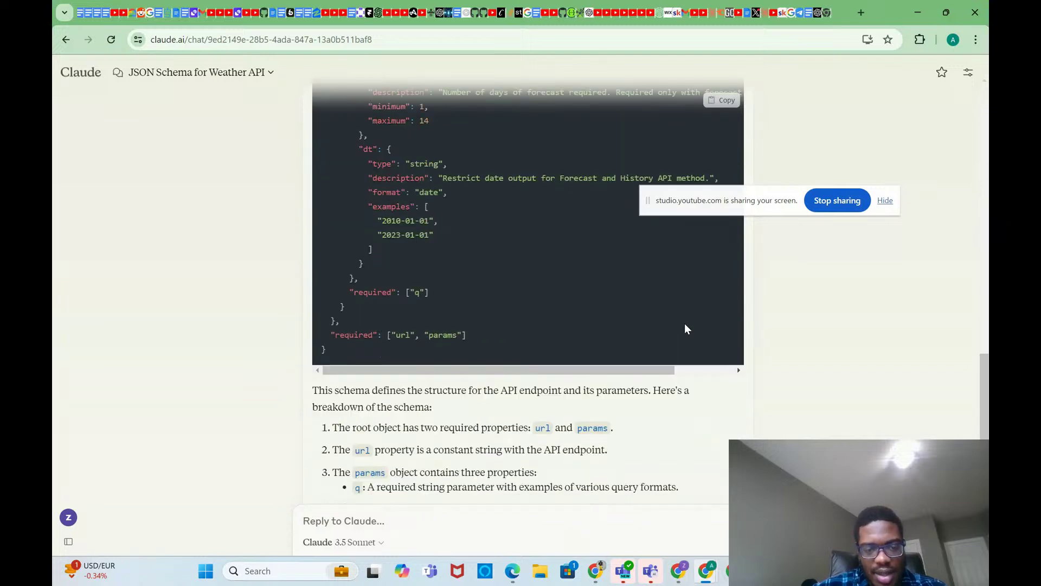
pyautogui.scroll(15, 685, 325)
pyautogui.scroll(3, 685, 326)
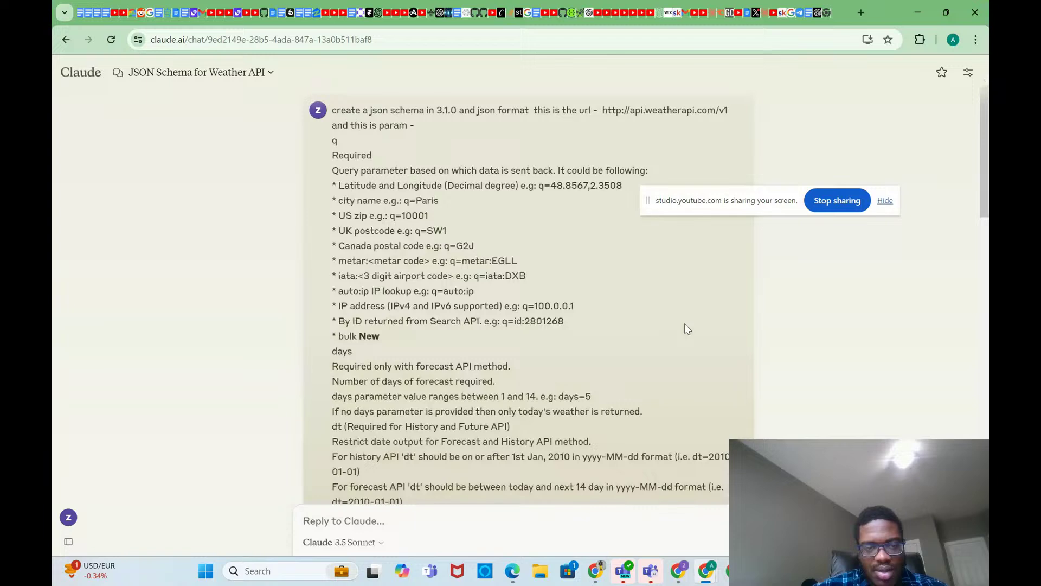
pyautogui.moveTo(332, 112); pyautogui.dragTo(537, 387)
pyautogui.scroll(-4, 537, 386)
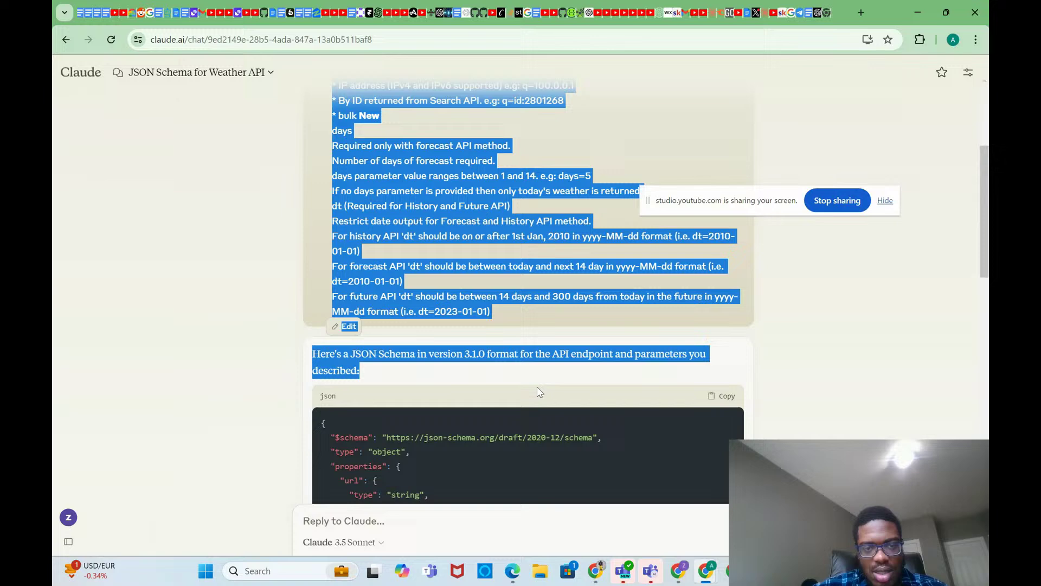
pyautogui.moveTo(525, 335); pyautogui.dragTo(314, 4)
pyautogui.moveTo(303, 90); pyautogui.dragTo(332, 117)
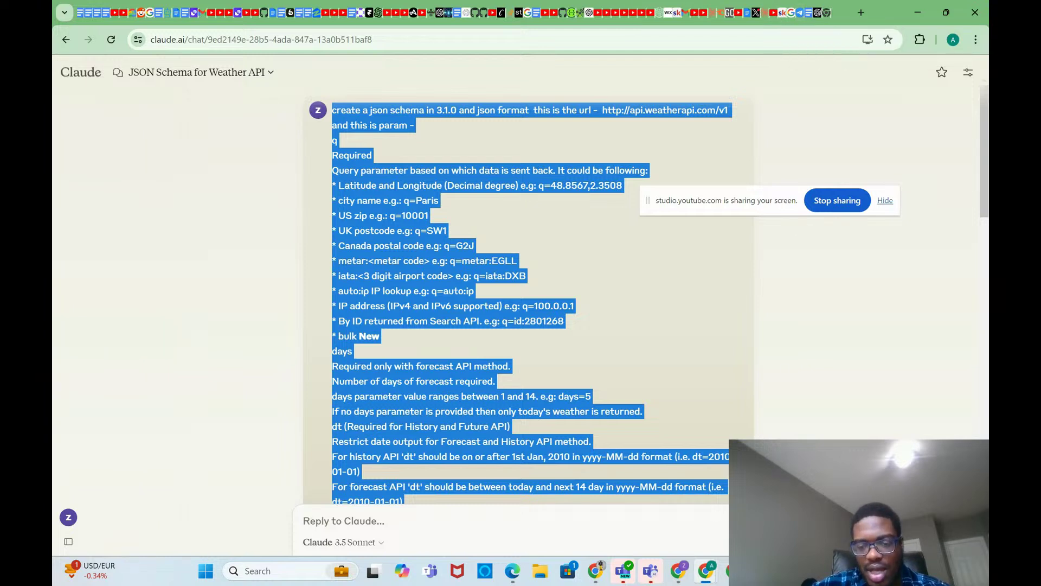
pyautogui.moveTo(679, 570)
pyautogui.click(651, 499)
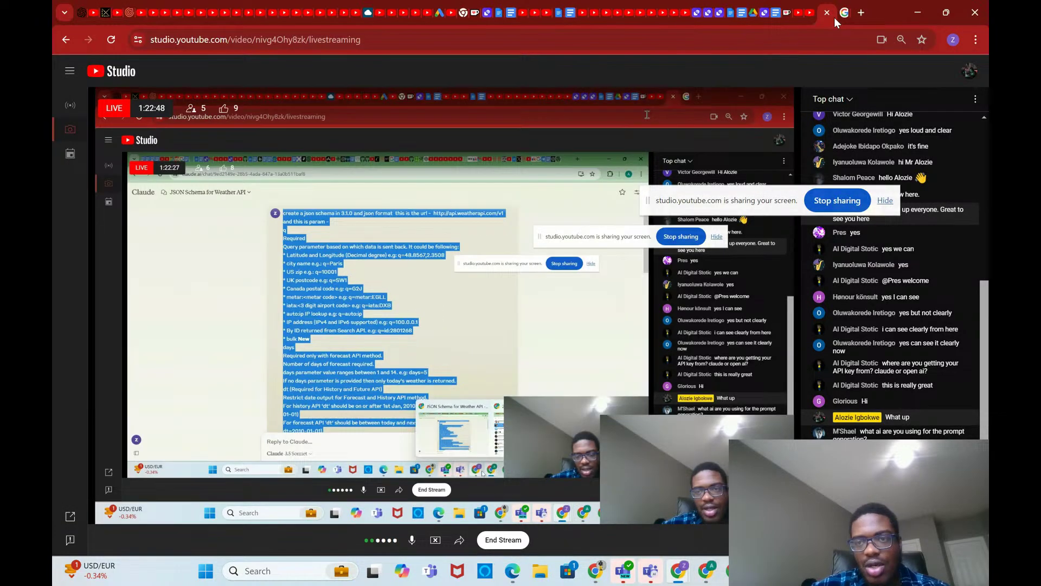
# Step: Replace the Google query with 'yo', choose the YouTube suggestion and open YouTube's home page
pyautogui.click(848, 12)
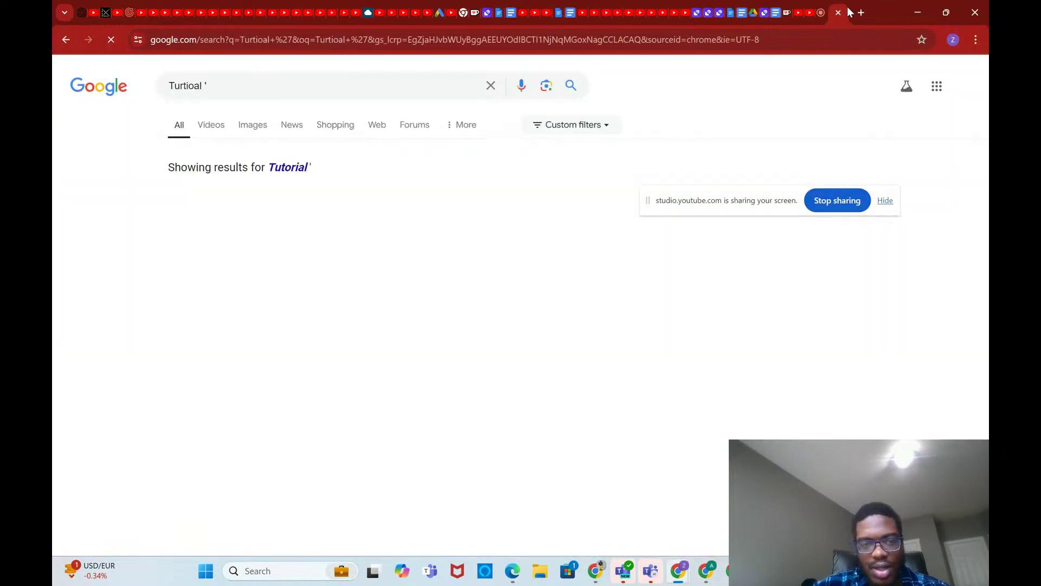
pyautogui.click(822, 12)
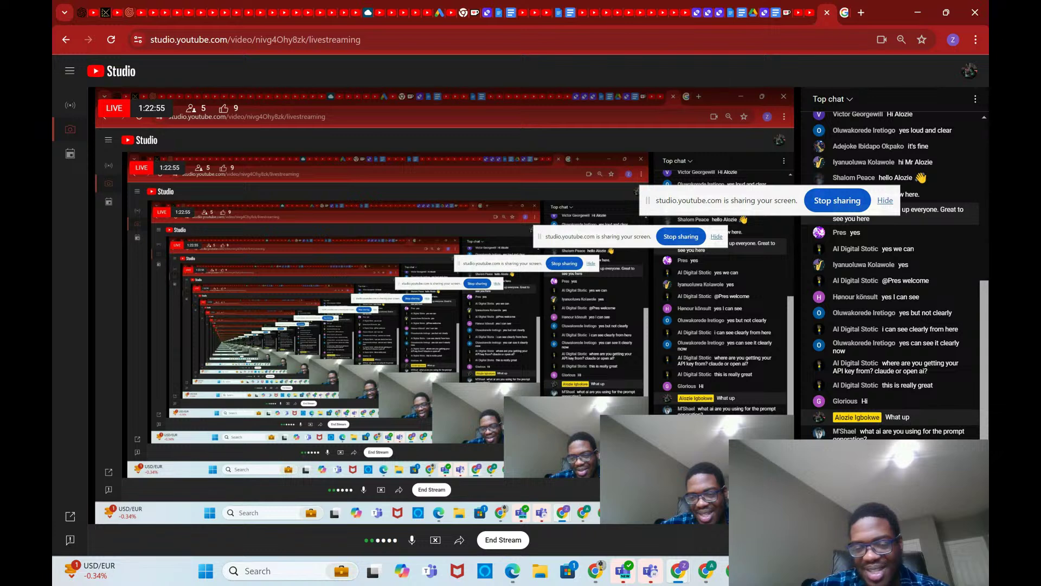
pyautogui.click(844, 12)
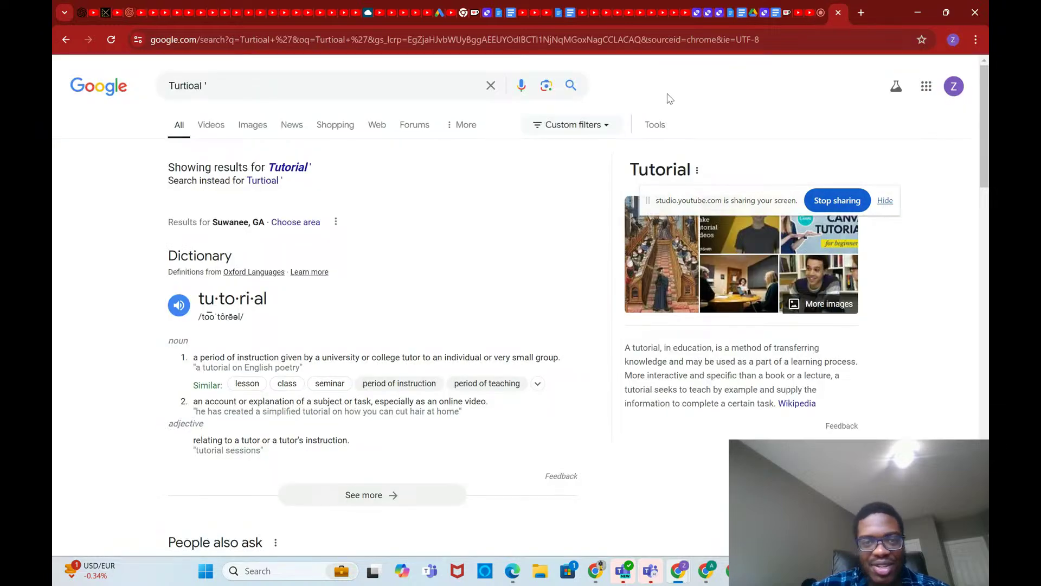
pyautogui.click(488, 85)
pyautogui.write('y')
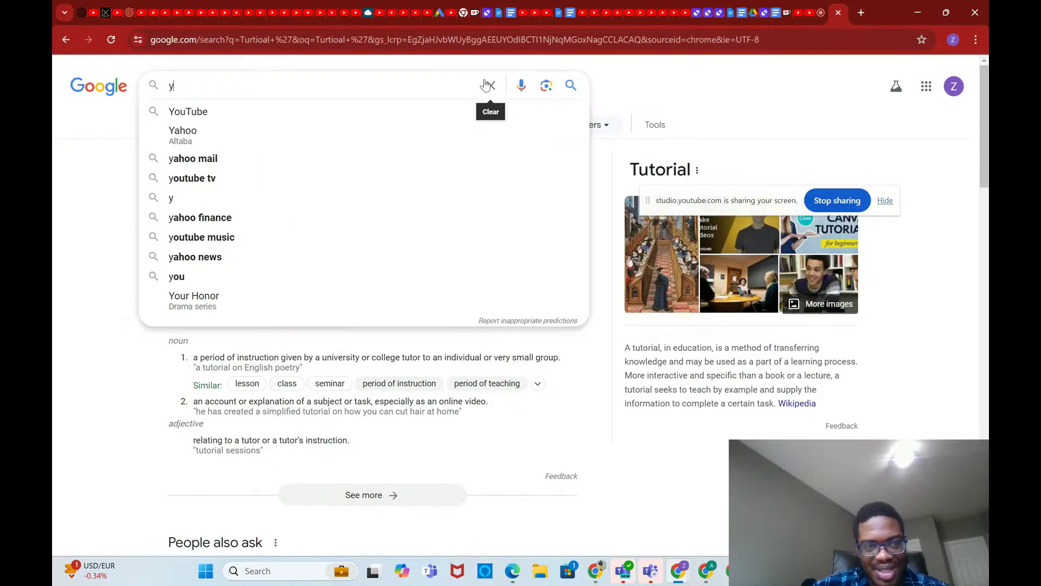
pyautogui.write('o')
pyautogui.click(314, 112)
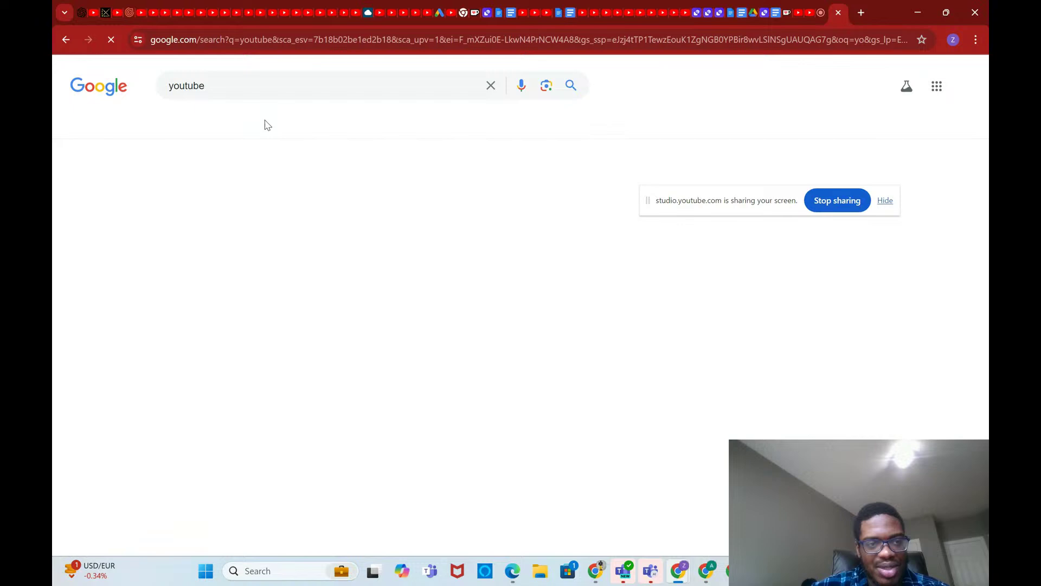
pyautogui.click(204, 190)
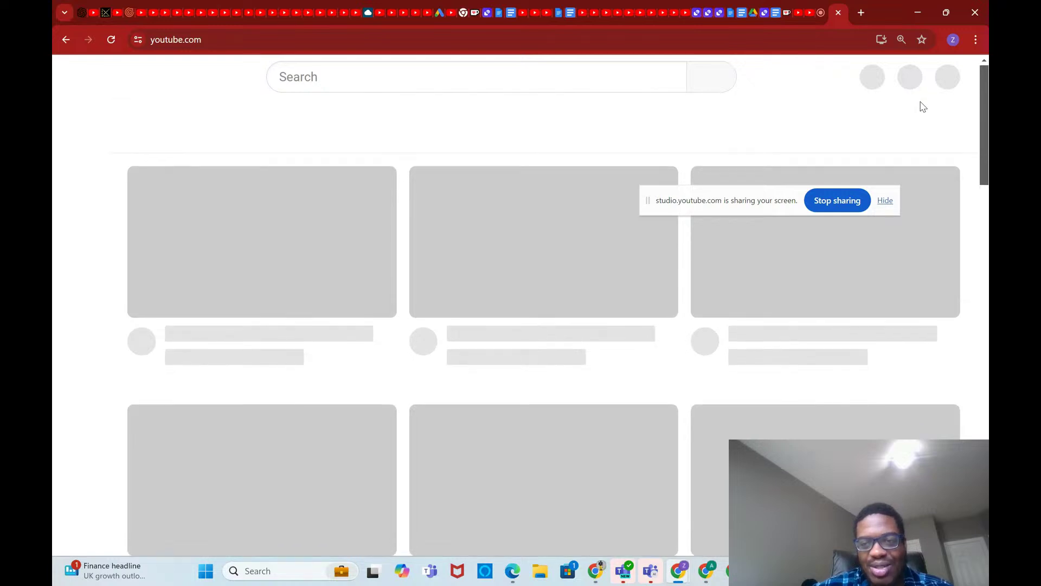
# Step: Scroll the YouTube home page, then bring up the 'JSON Schema for Weather API' Claude chat
pyautogui.scroll(-5, 925, 128)
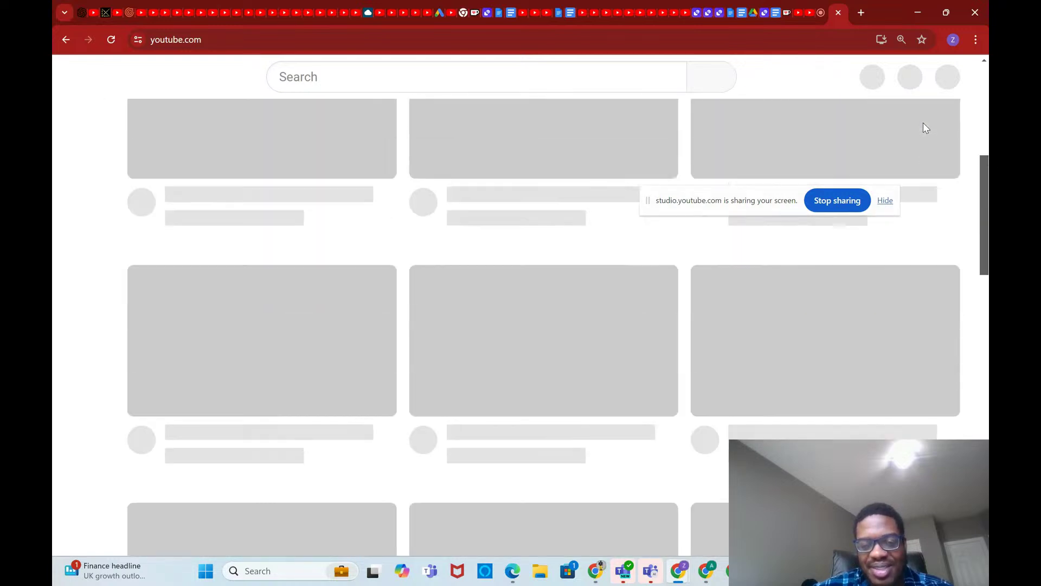
pyautogui.scroll(5, 926, 128)
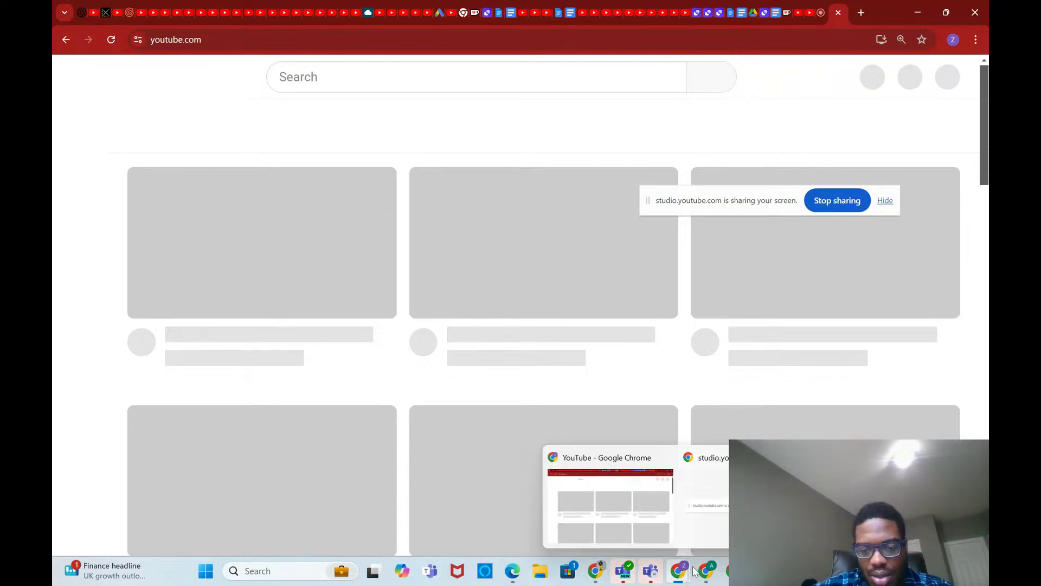
pyautogui.moveTo(706, 569)
pyautogui.click(676, 515)
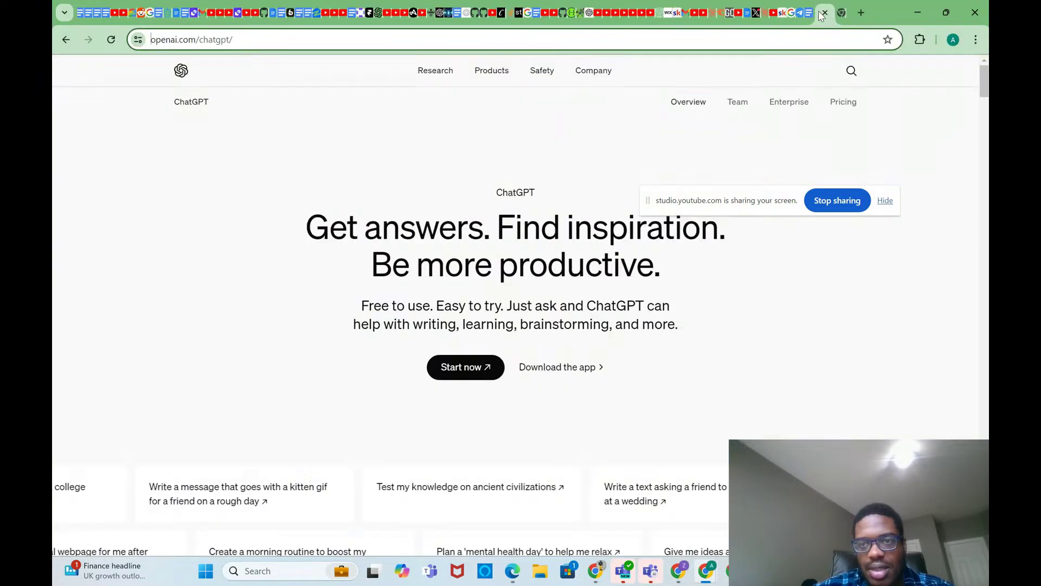
# Step: Send the pasted WeatherAPI schema prompt in a new ChatGPT chat and review the JSON Schema reply
pyautogui.click(818, 14)
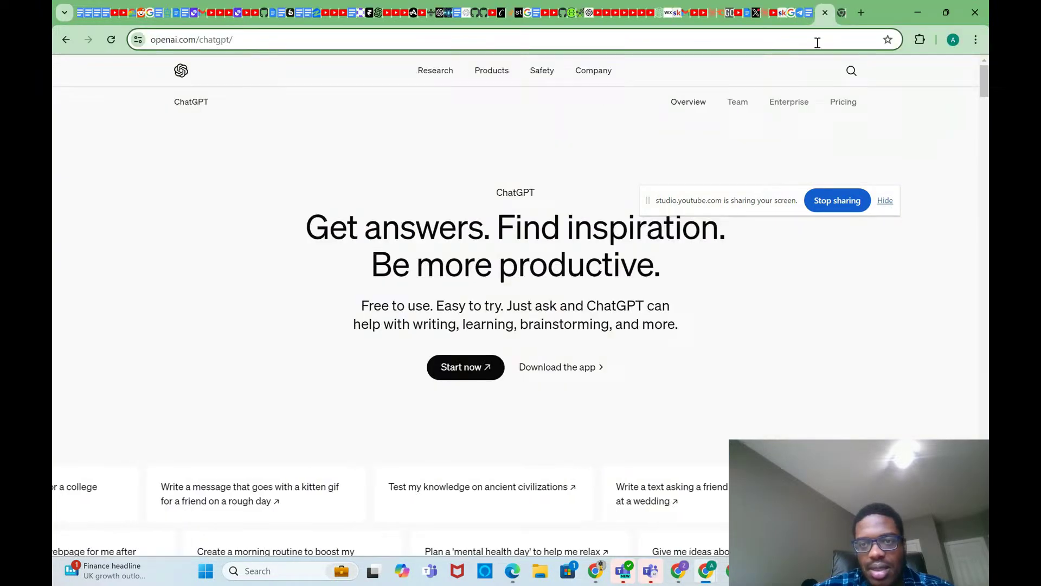
pyautogui.click(473, 364)
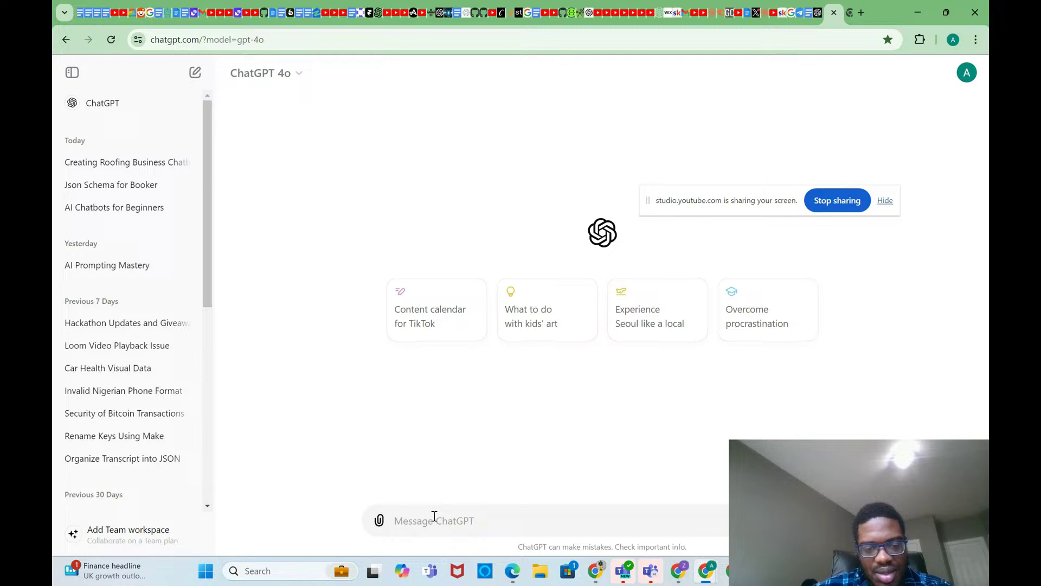
pyautogui.hotkey('ctrl', 'v')
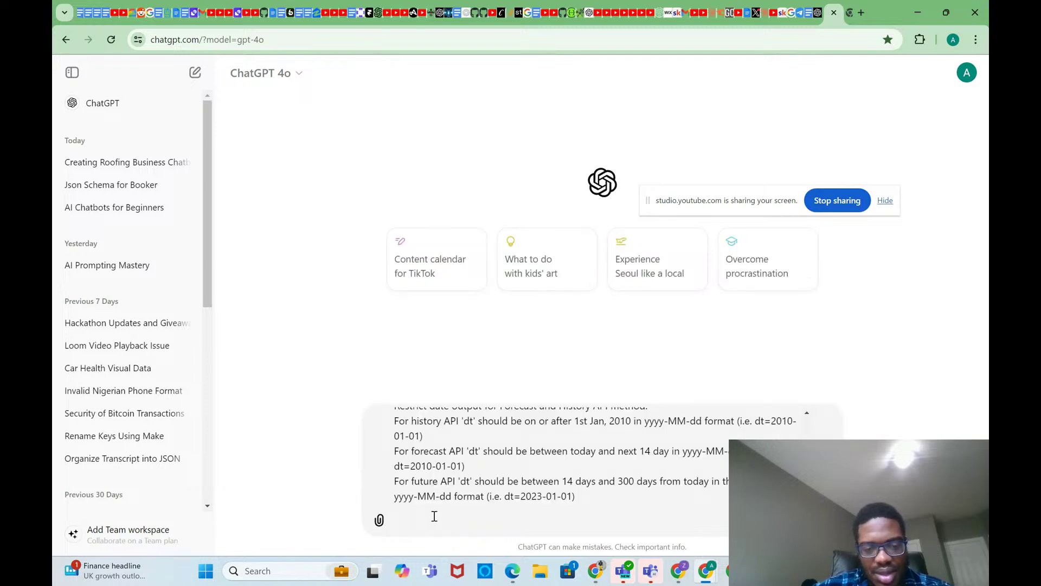
pyautogui.scroll(10, 434, 516)
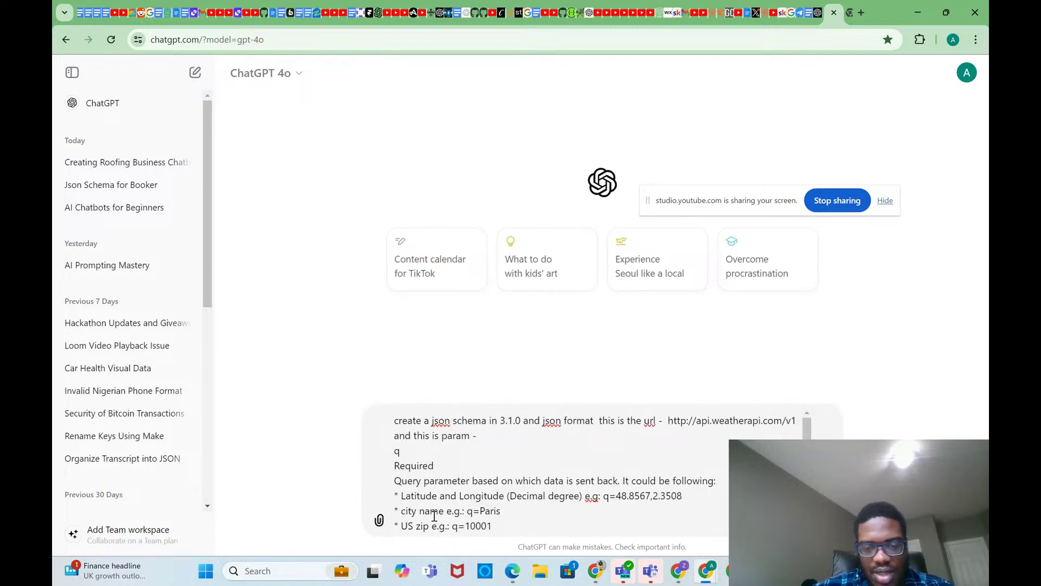
pyautogui.press('Return')
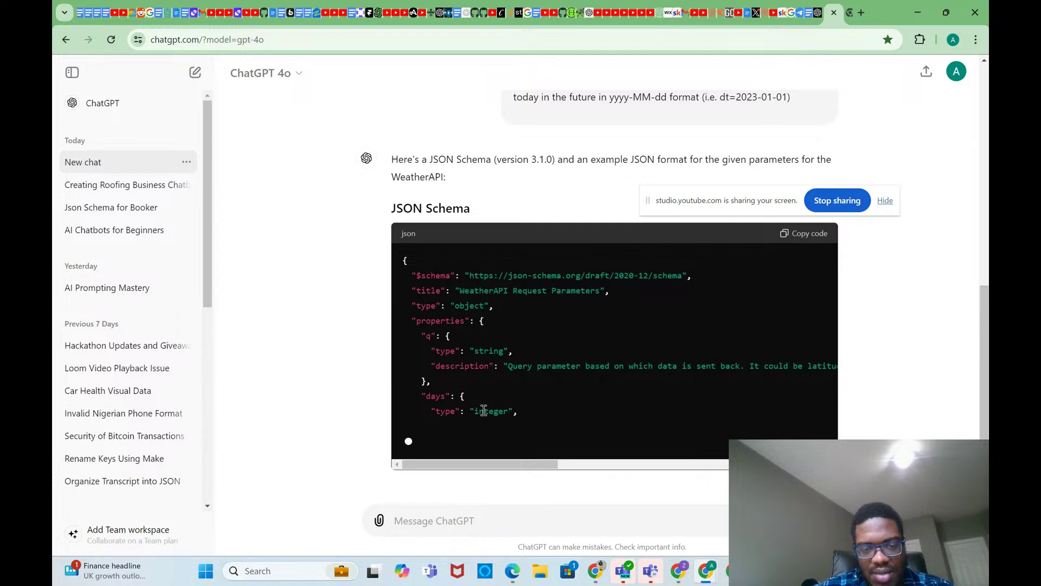
pyautogui.scroll(1, 435, 168)
pyautogui.scroll(-1, 438, 170)
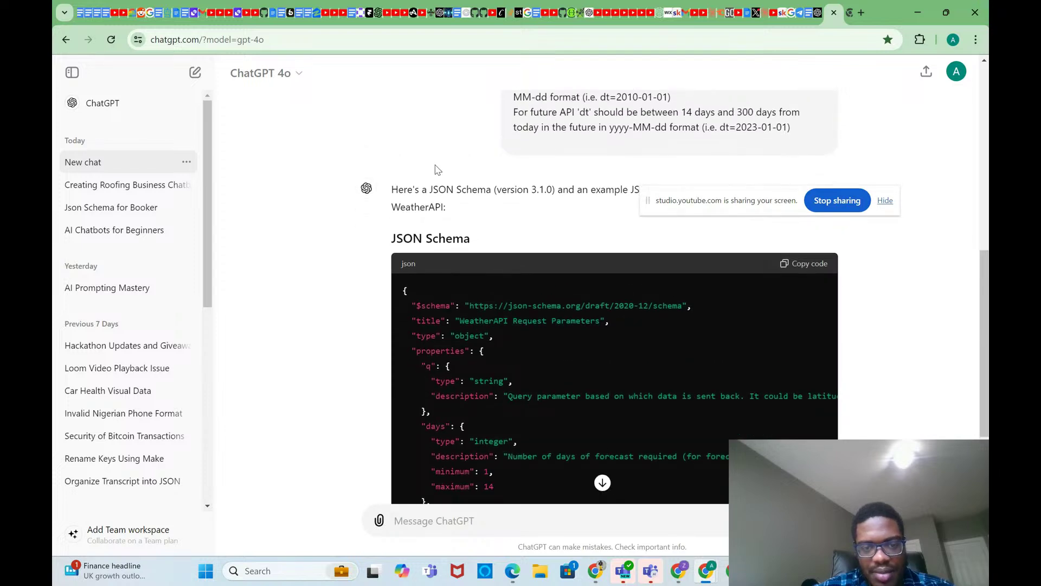
pyautogui.moveTo(680, 576)
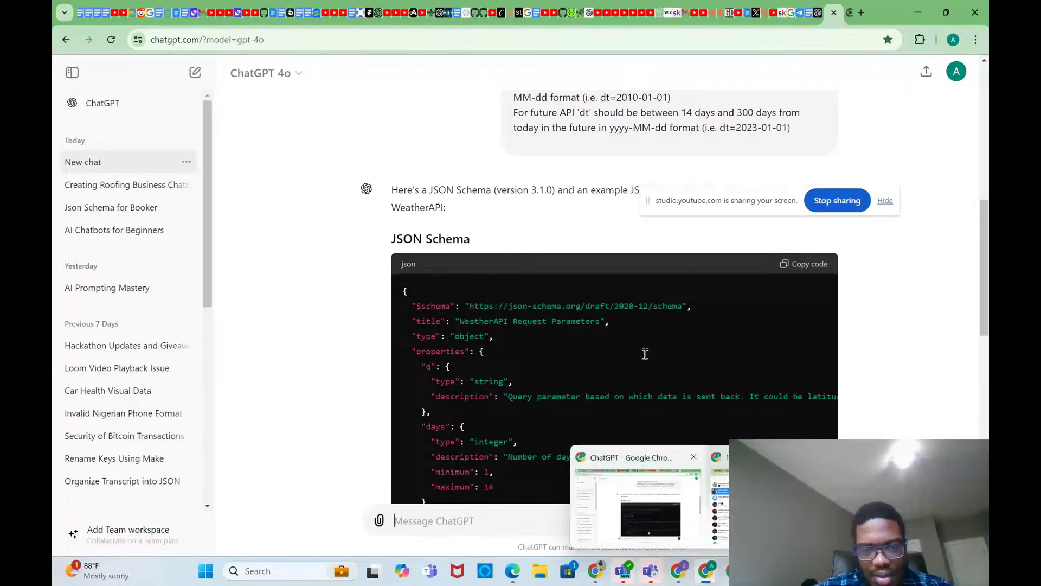
pyautogui.scroll(-5, 643, 353)
pyautogui.scroll(-1, 645, 358)
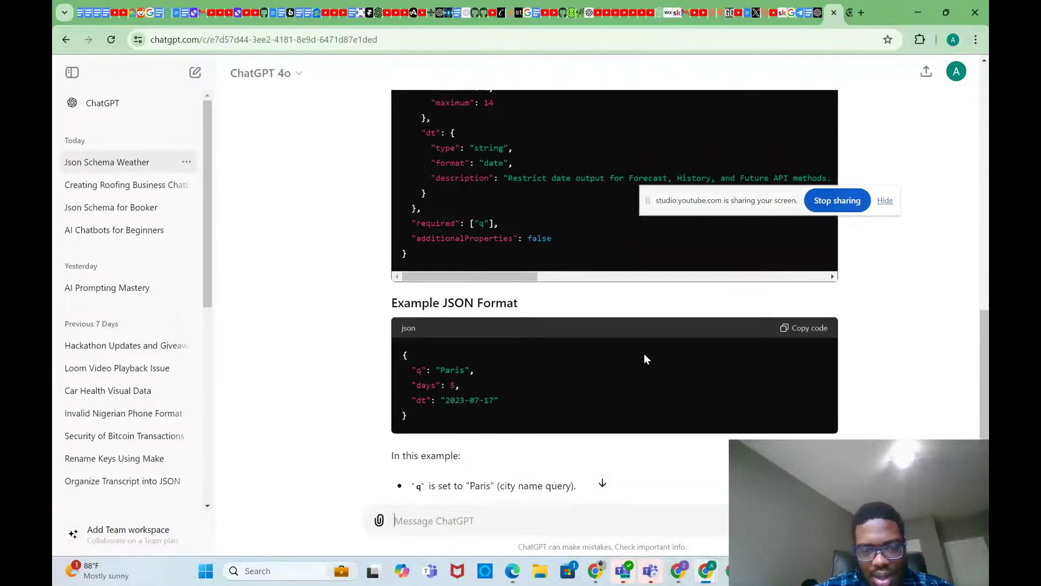
pyautogui.scroll(7, 647, 359)
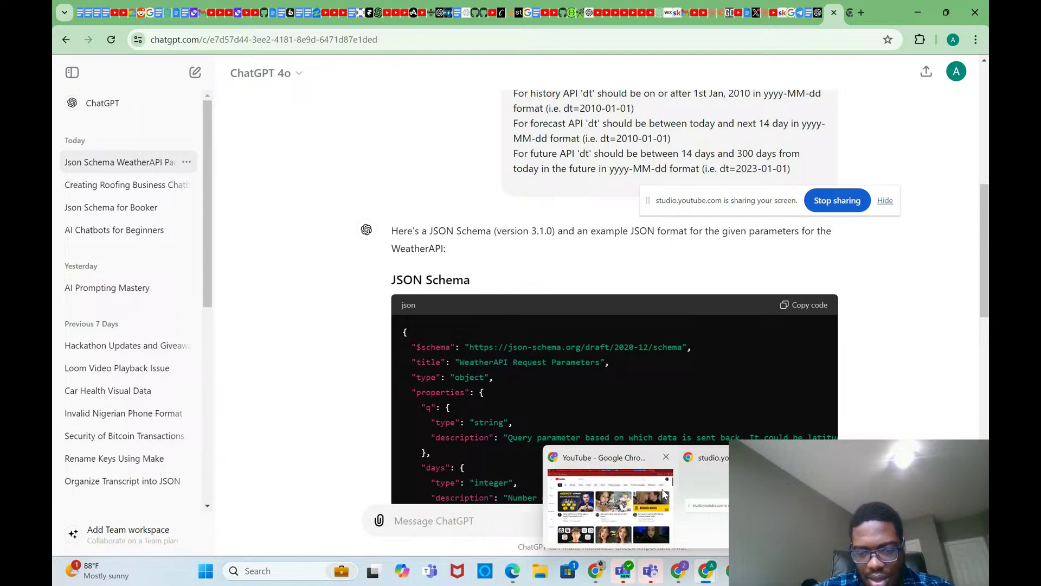
# Step: Open your own YouTube channel page from the account menu
pyautogui.click(664, 493)
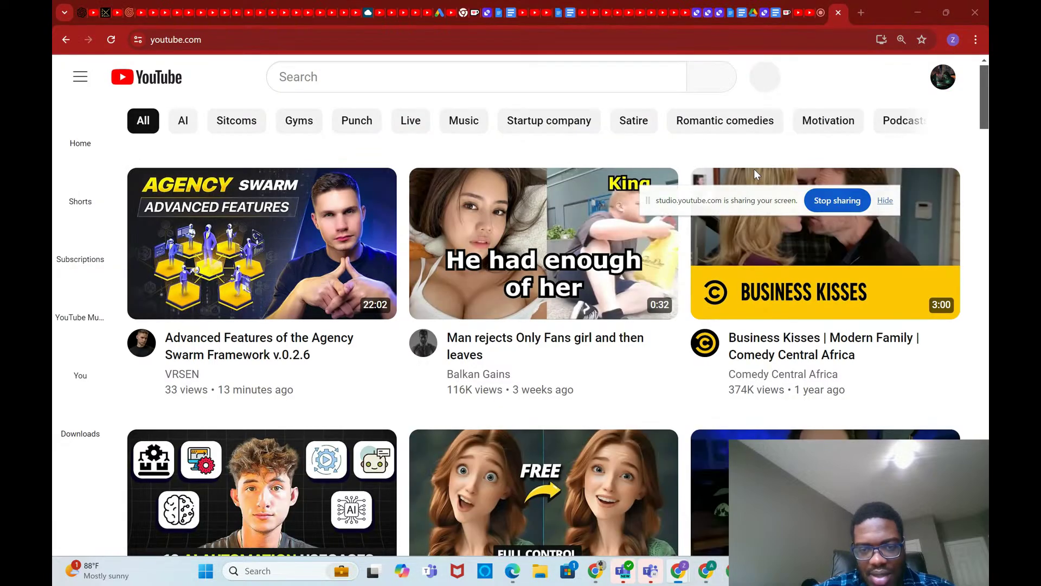
pyautogui.click(942, 83)
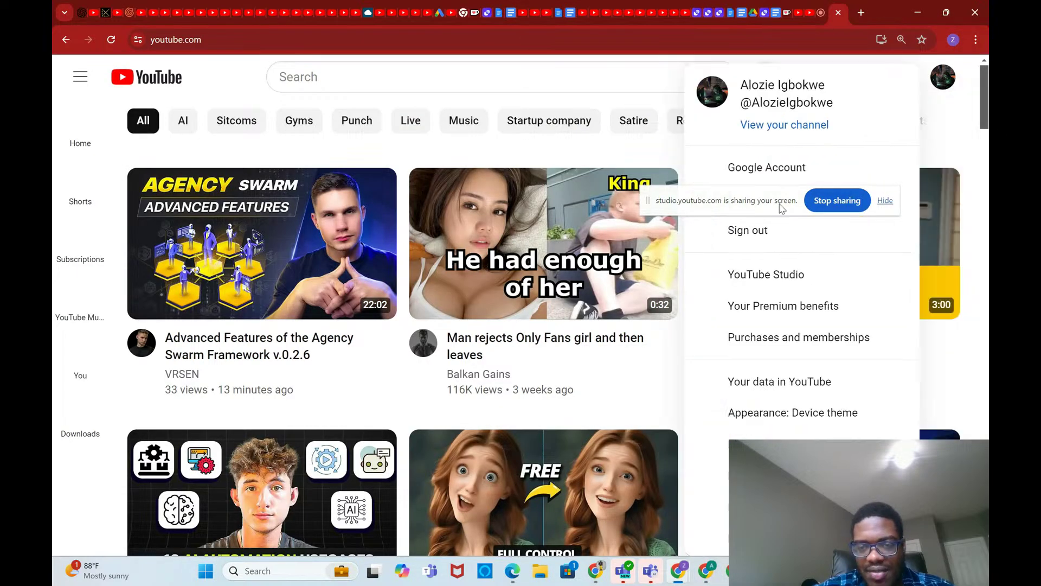
pyautogui.moveTo(781, 209); pyautogui.dragTo(485, 203)
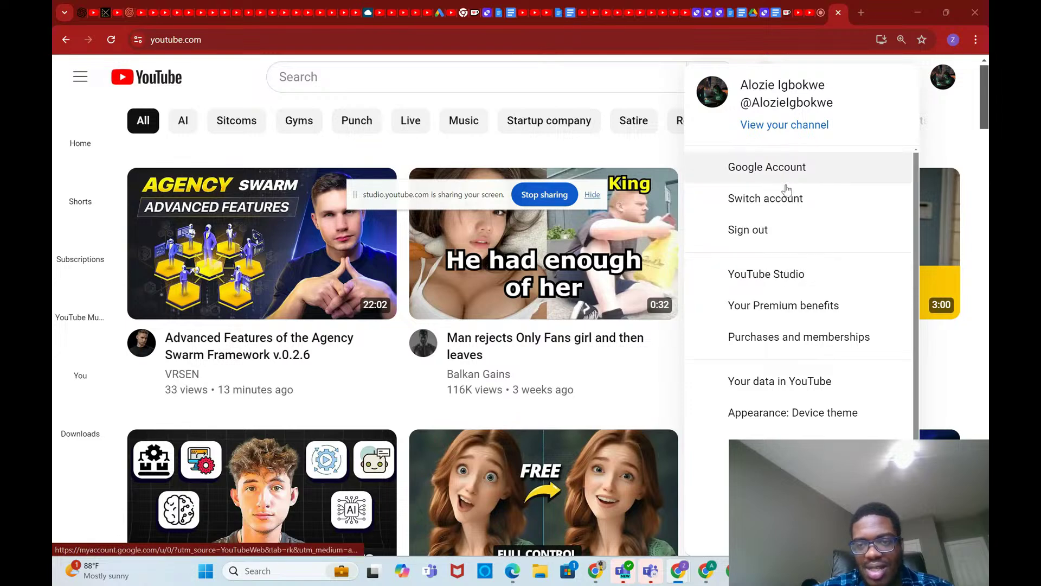
pyautogui.click(787, 127)
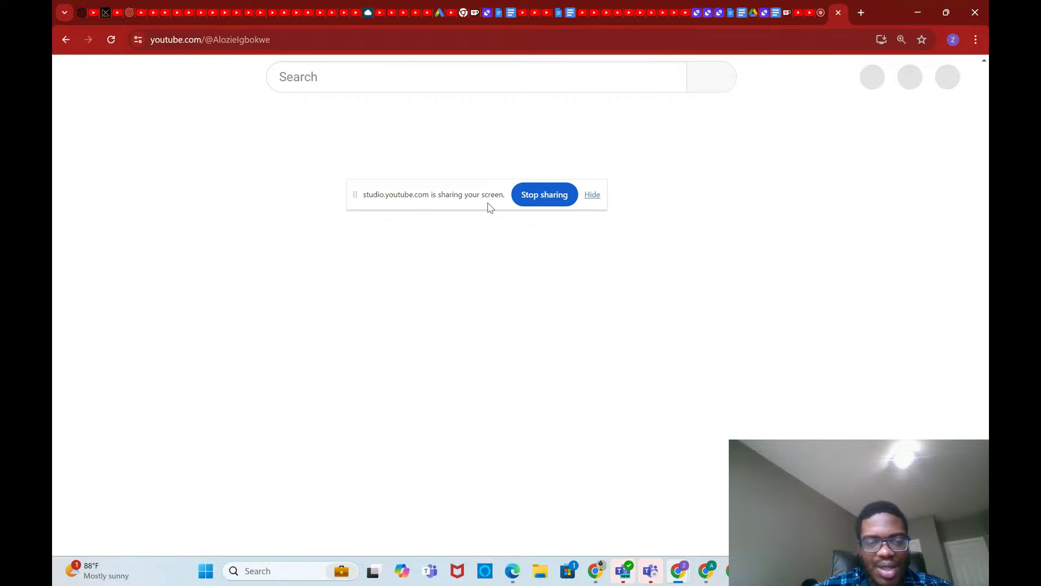
# Step: Open the channel branding editor in Studio, then close that Studio tab
pyautogui.moveTo(491, 207); pyautogui.dragTo(568, 159)
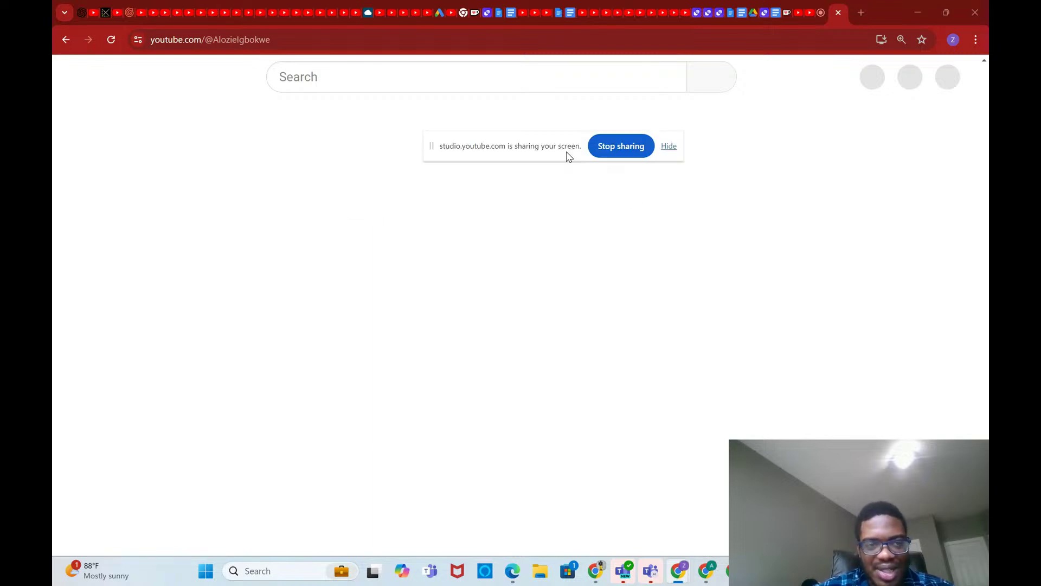
pyautogui.click(326, 78)
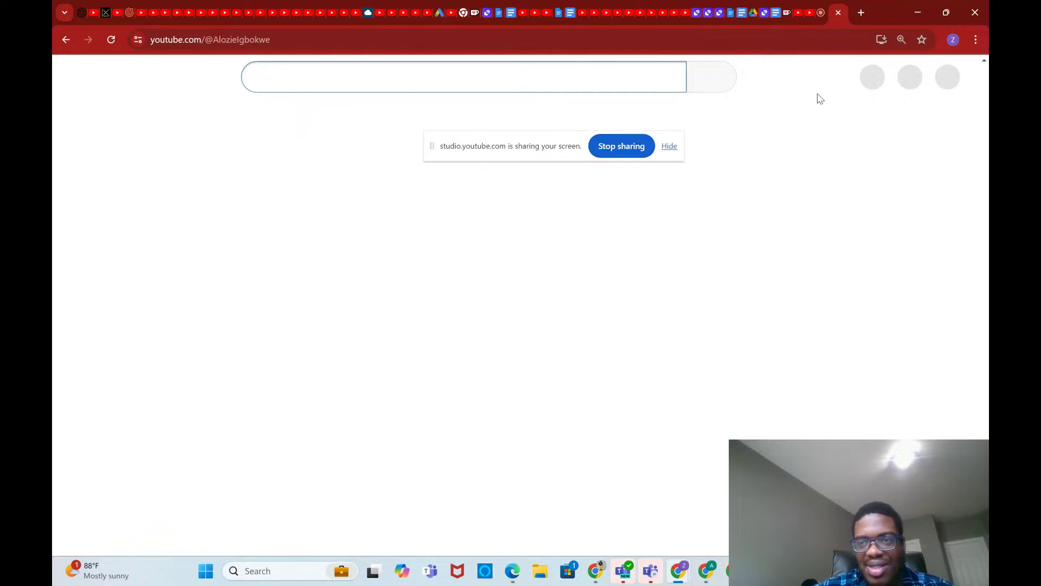
pyautogui.click(910, 85)
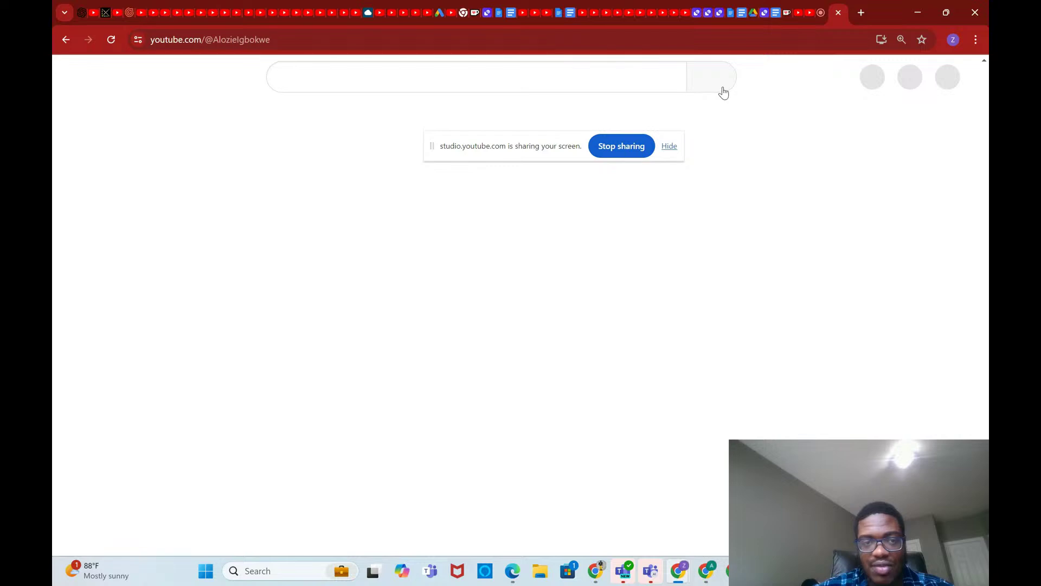
pyautogui.click(533, 84)
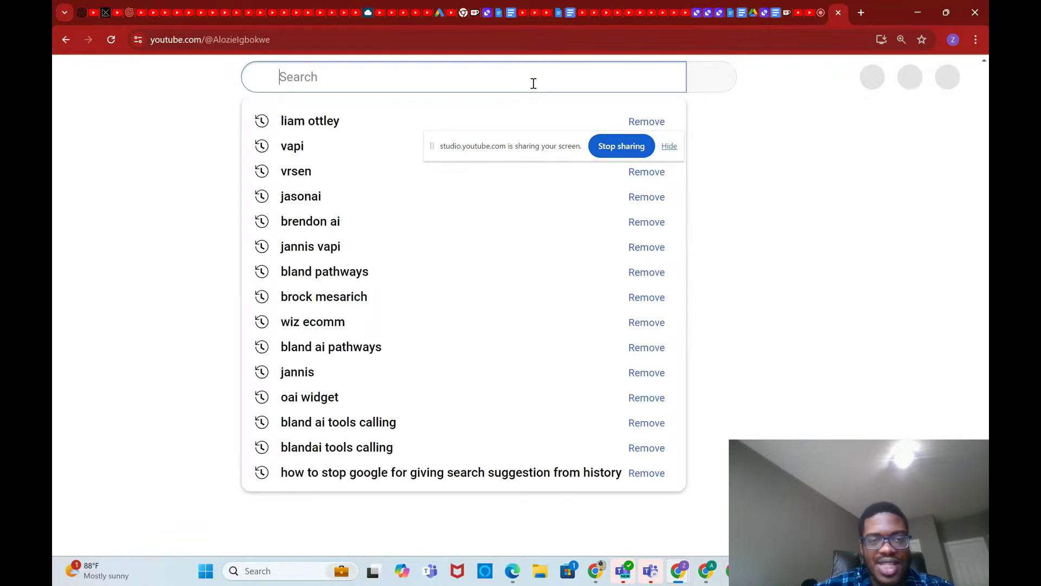
pyautogui.click(735, 185)
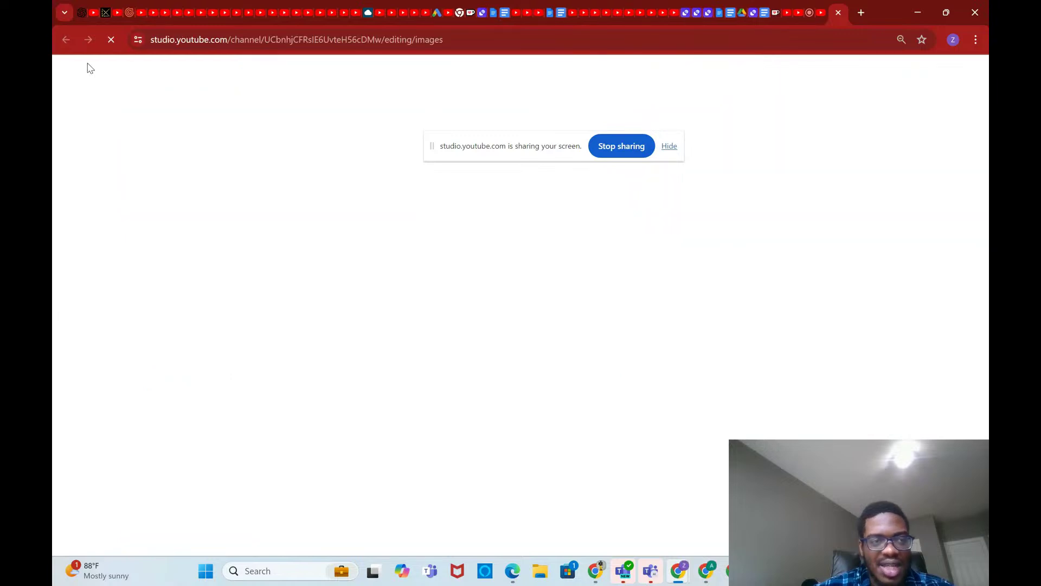
pyautogui.click(839, 12)
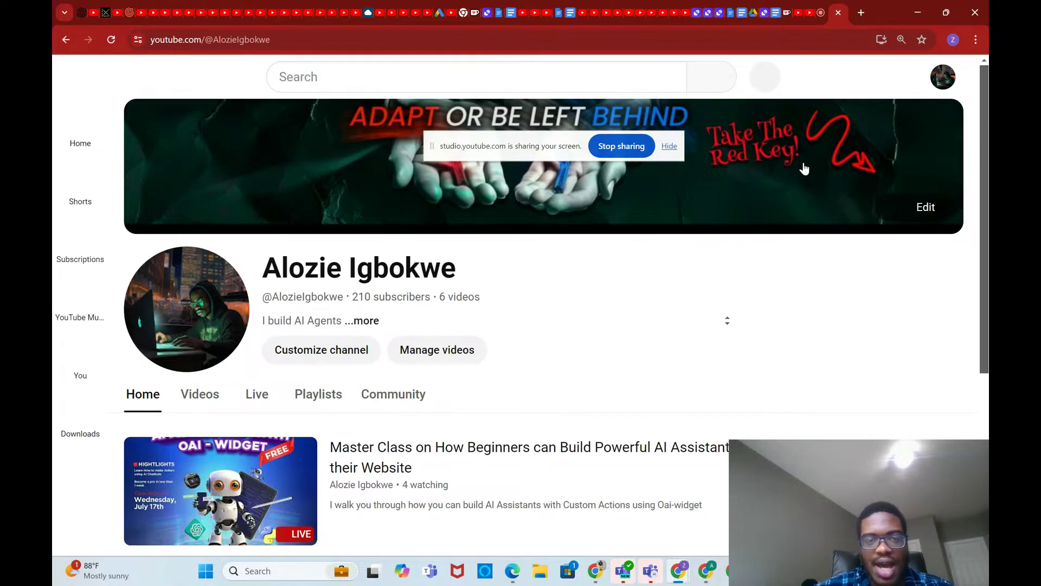
# Step: Open the No code AI Caller video from the channel's videos and pause it
pyautogui.click(211, 402)
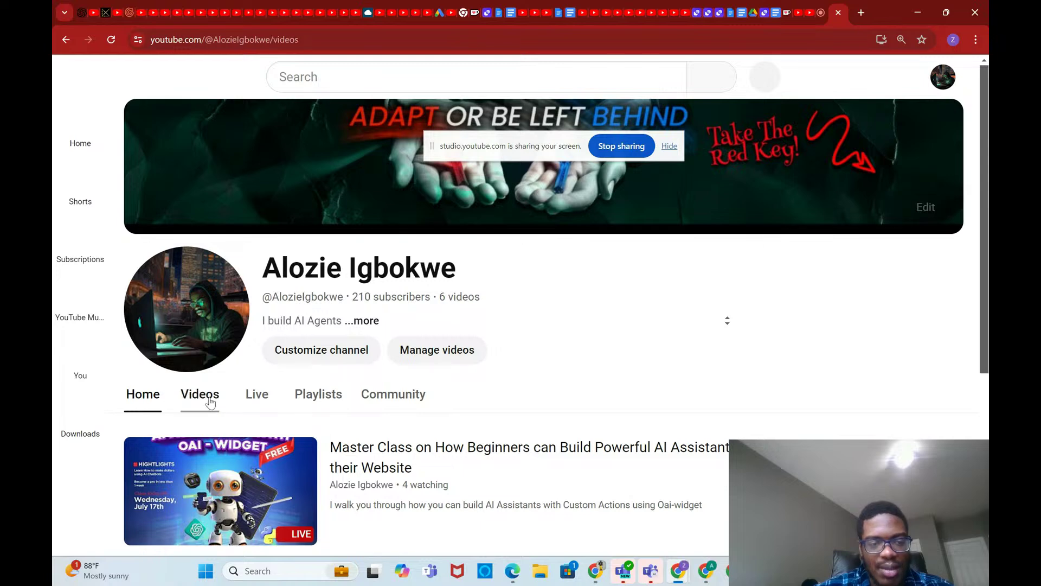
pyautogui.scroll(-1, 321, 398)
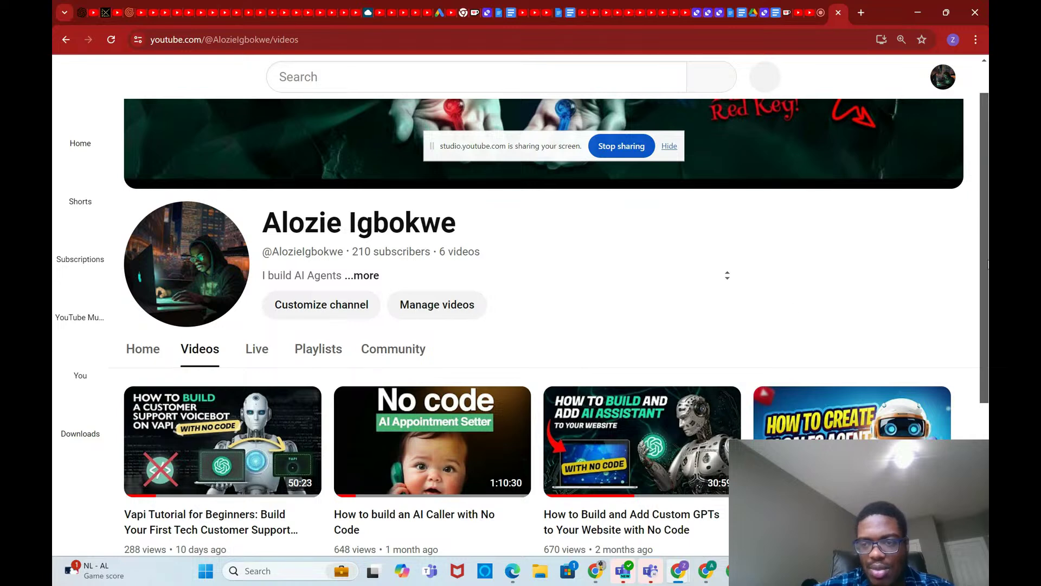
pyautogui.scroll(-2, 989, 265)
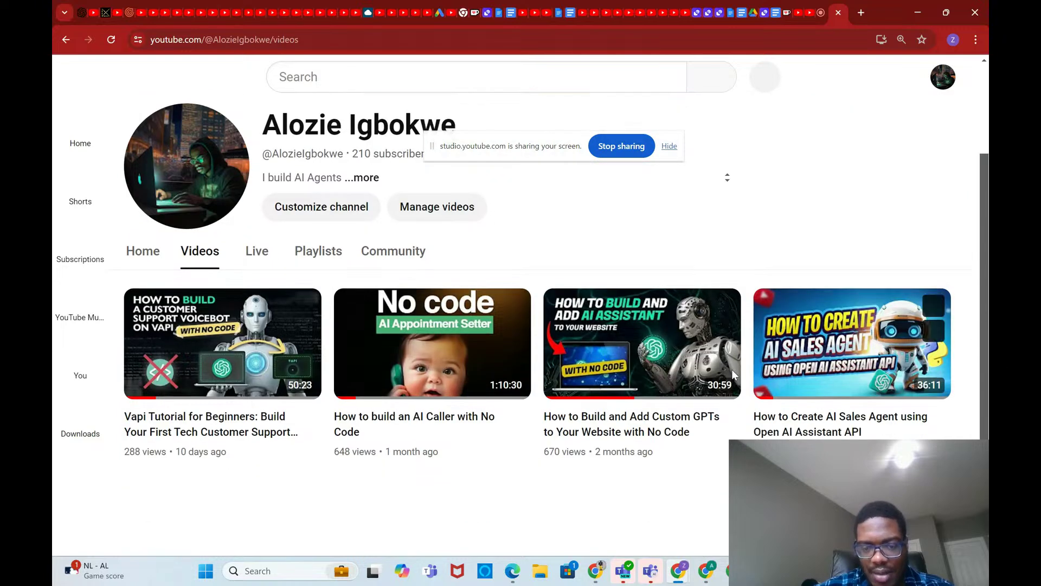
pyautogui.moveTo(431, 361)
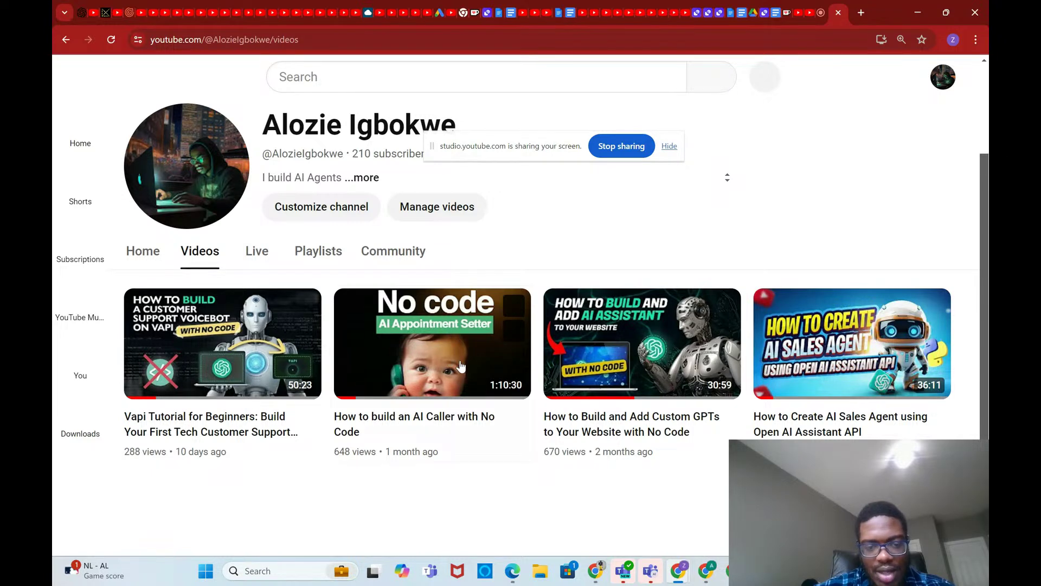
pyautogui.click(460, 367)
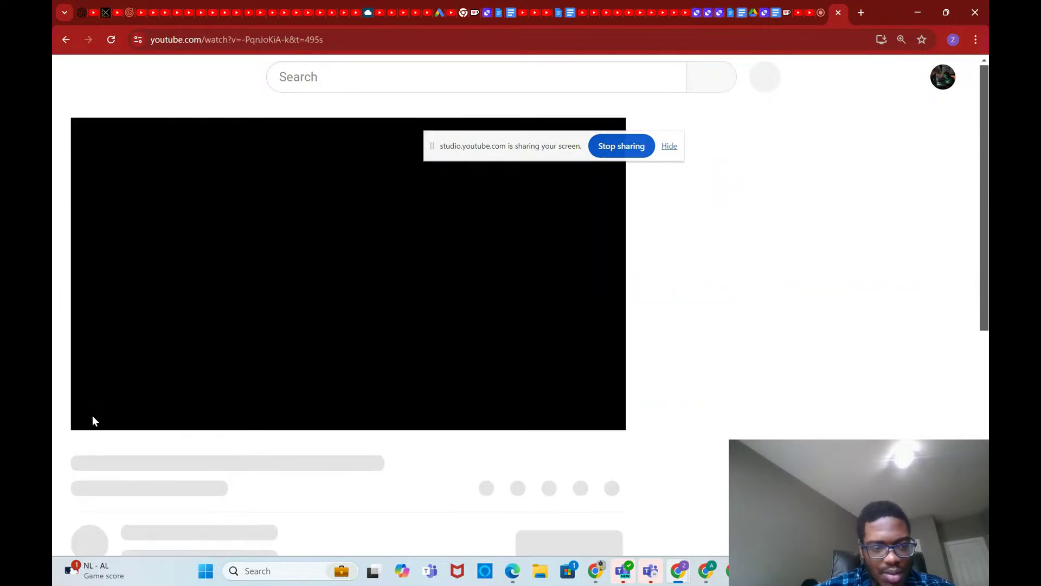
pyautogui.scroll(-3, 233, 496)
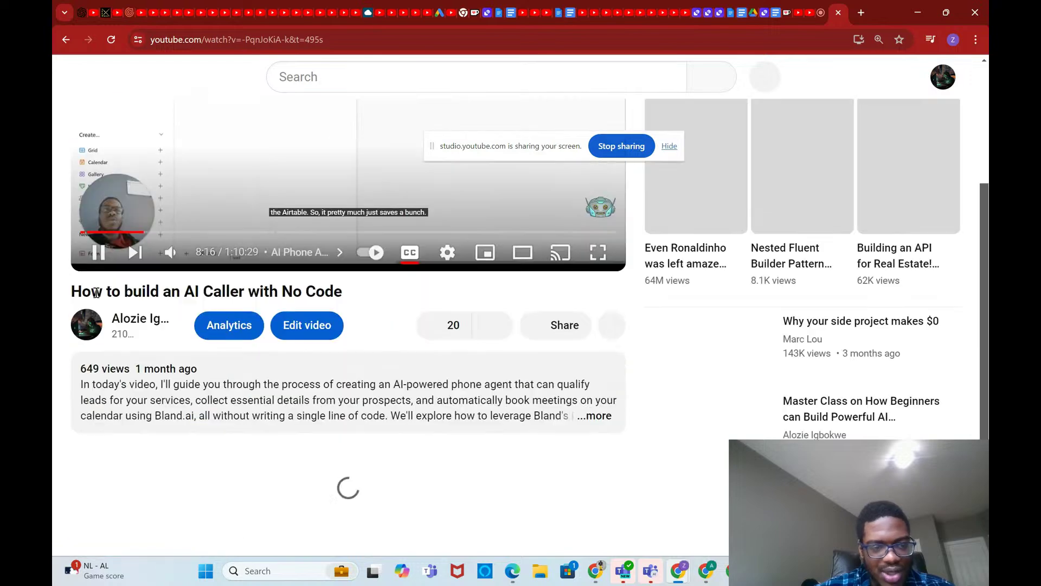
pyautogui.click(96, 250)
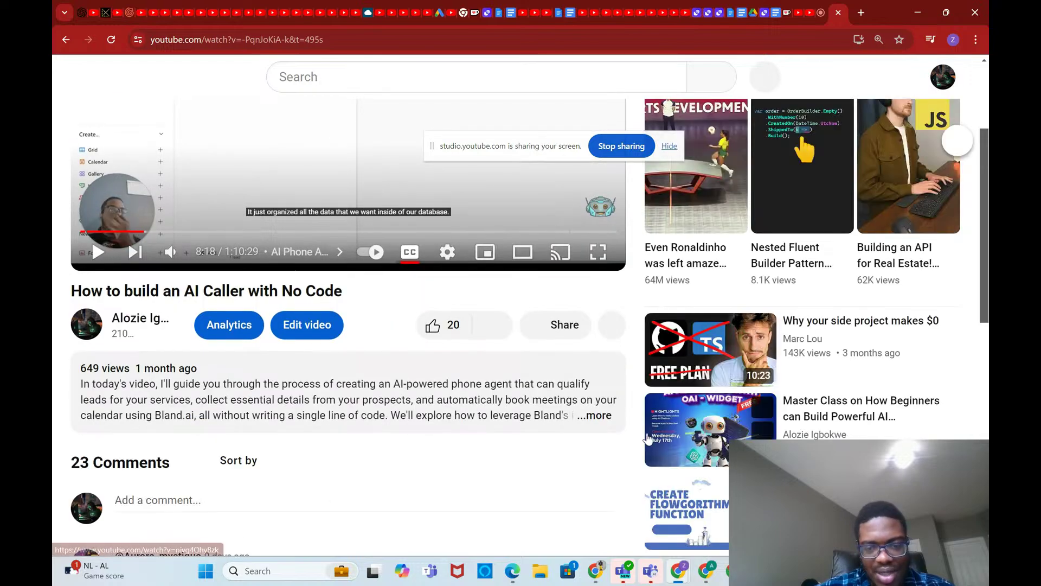
# Step: Expand the video description, browse its chapters, then return to the ChatGPT window
pyautogui.click(597, 415)
pyautogui.scroll(-10, 593, 462)
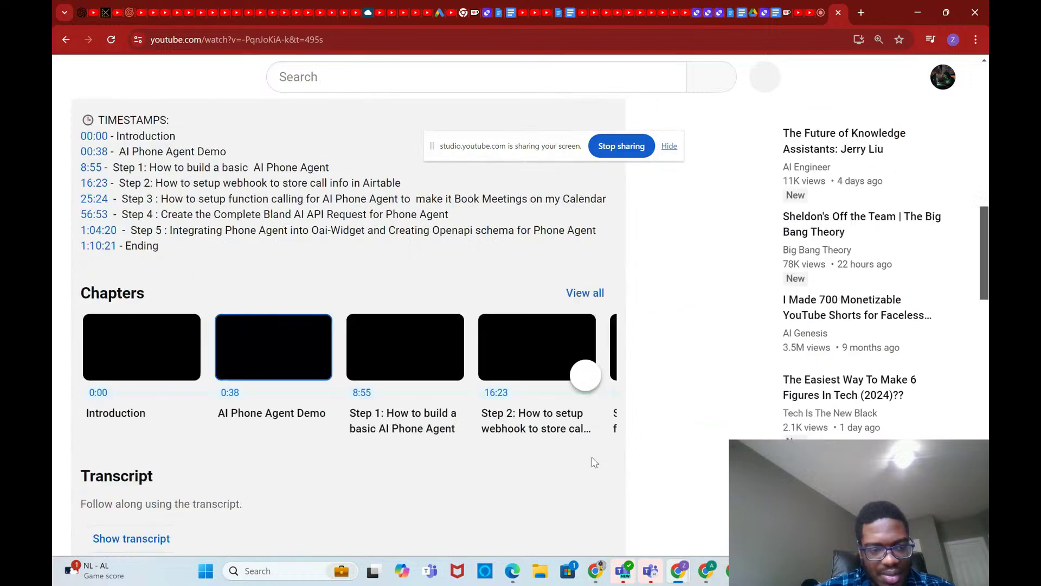
pyautogui.click(585, 375)
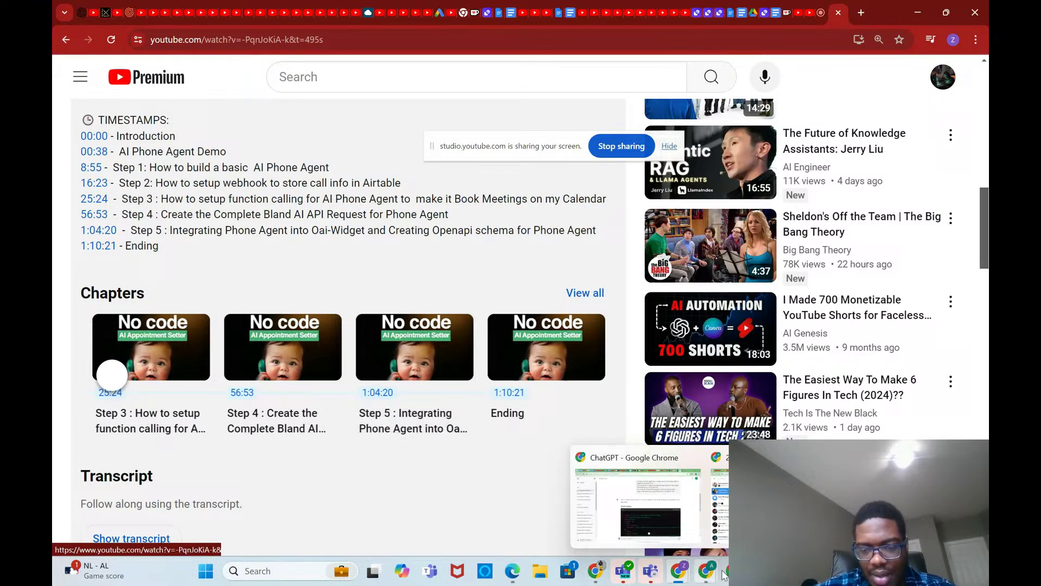
pyautogui.moveTo(727, 573)
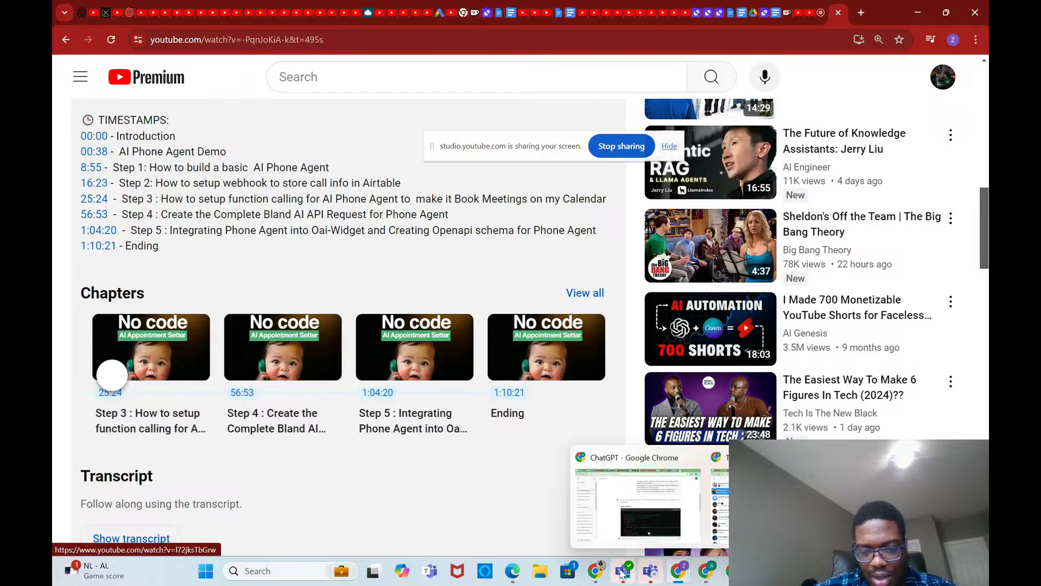
pyautogui.moveTo(600, 571)
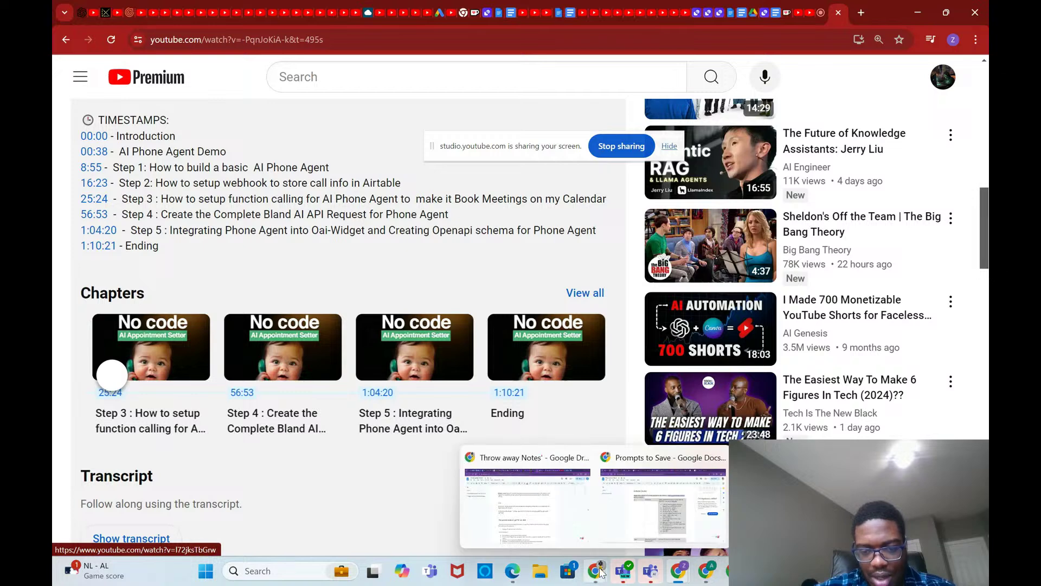
pyautogui.click(708, 572)
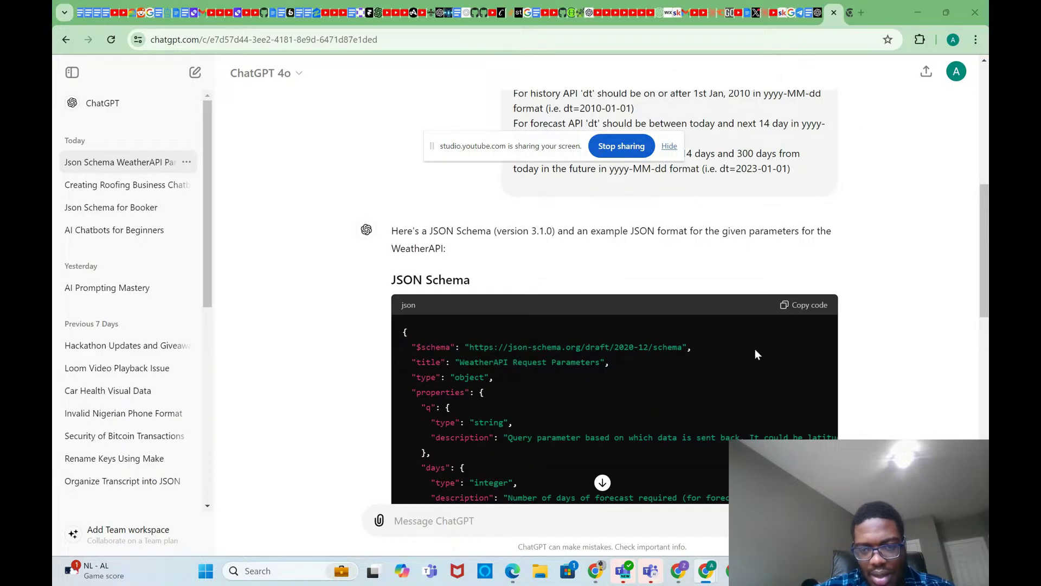
# Step: Copy the WeatherAPI JSON Schema code block and switch to the OAI-Widget Chrome window
pyautogui.click(787, 302)
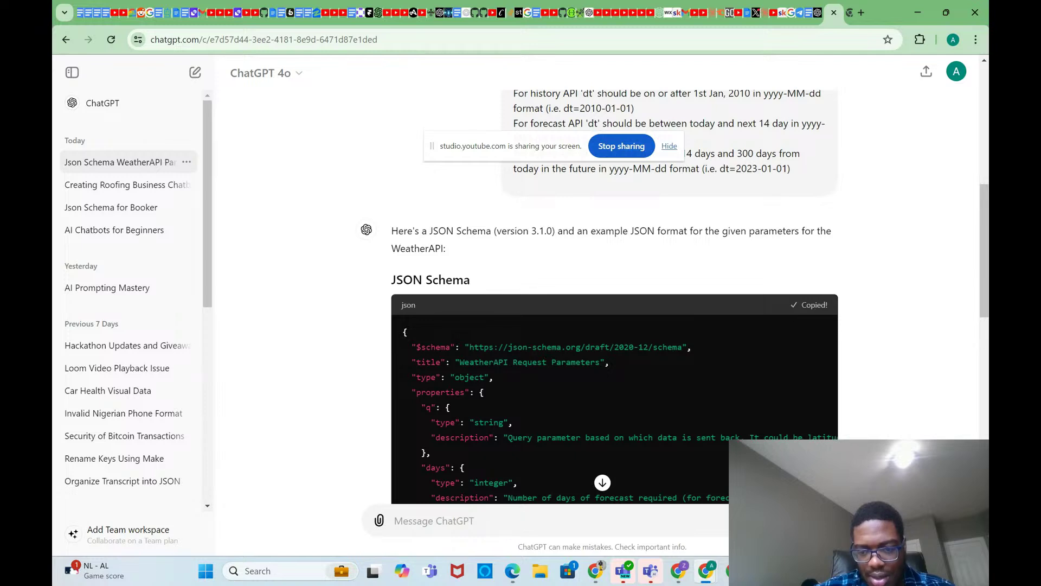
pyautogui.moveTo(678, 570)
pyautogui.moveTo(680, 574)
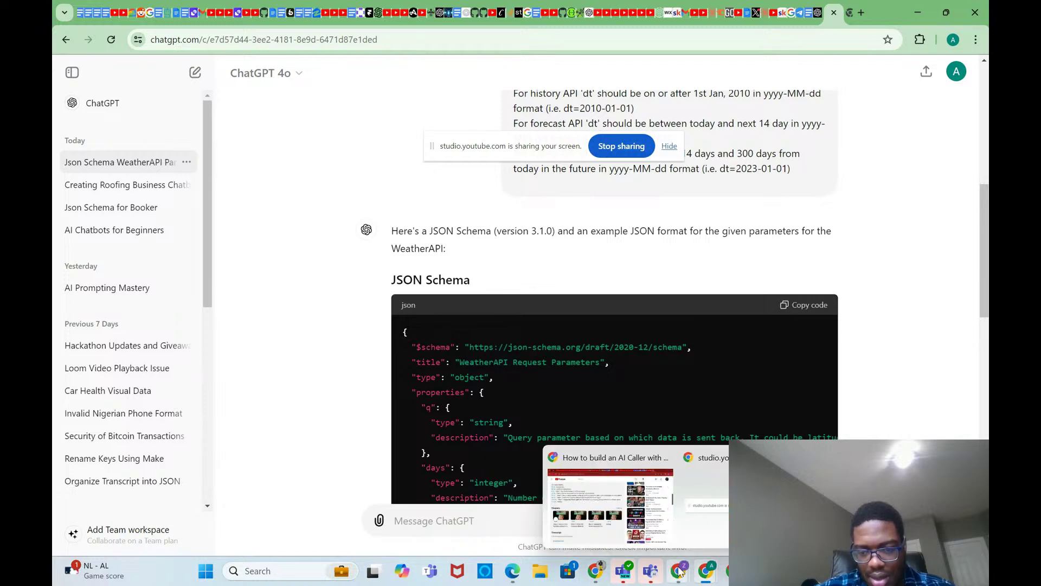
pyautogui.moveTo(732, 571)
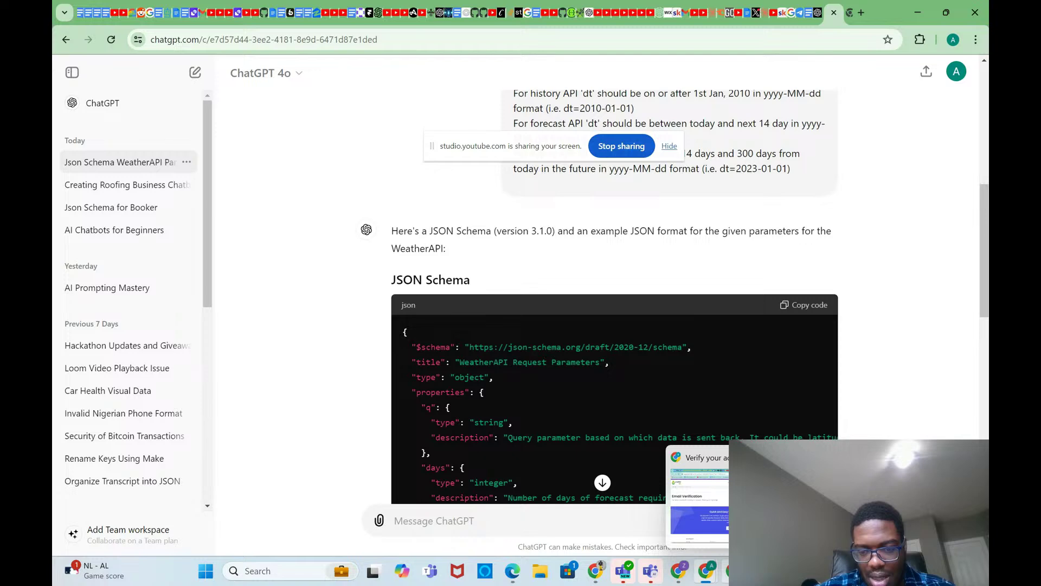
pyautogui.moveTo(596, 573)
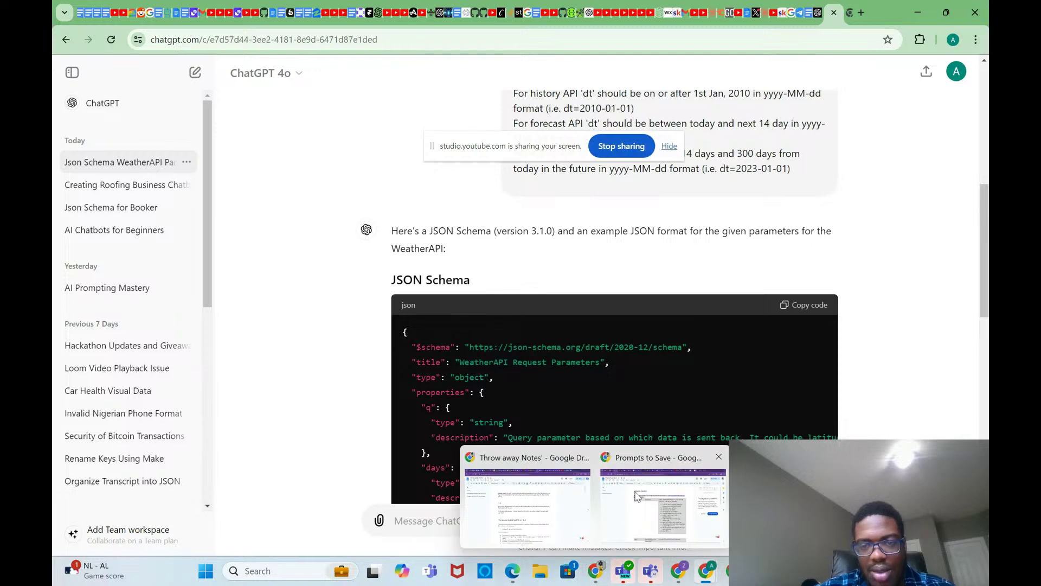
pyautogui.click(637, 496)
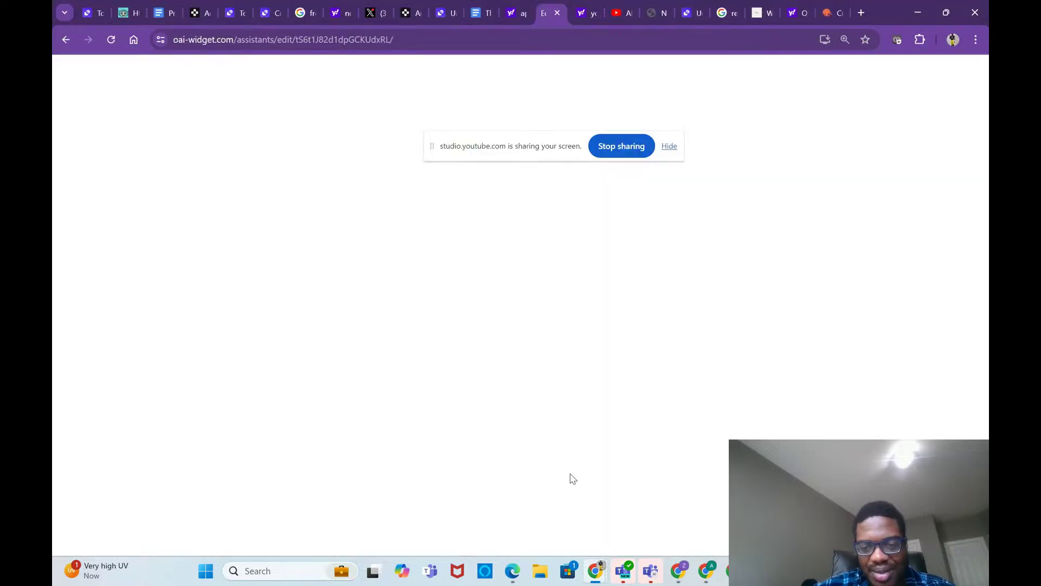
# Step: Paste the copied JSON schema into the action's Schema field and apply it
pyautogui.click(391, 350)
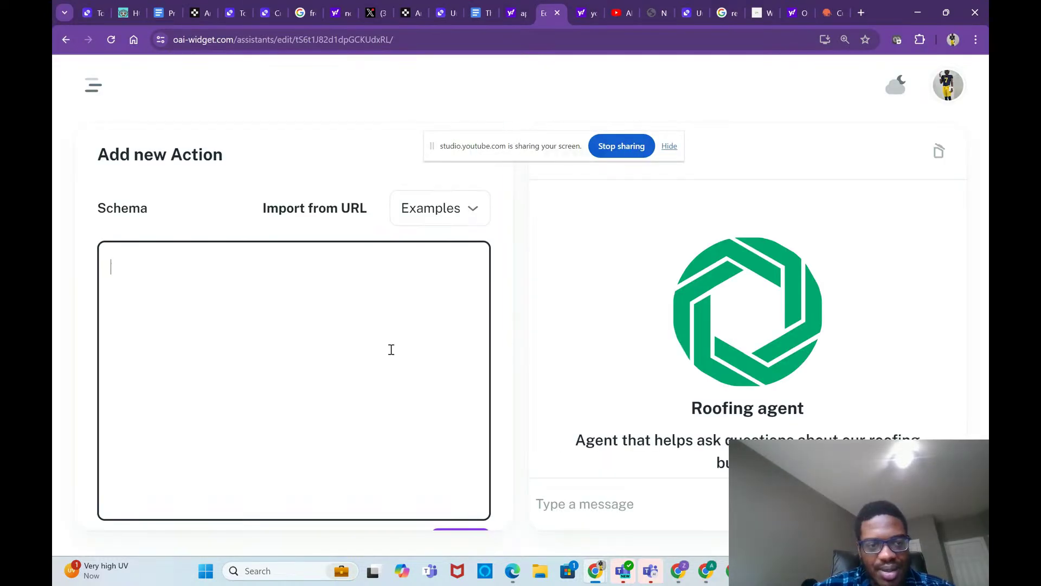
pyautogui.hotkey('ctrl', 'v')
pyautogui.scroll(10, 391, 349)
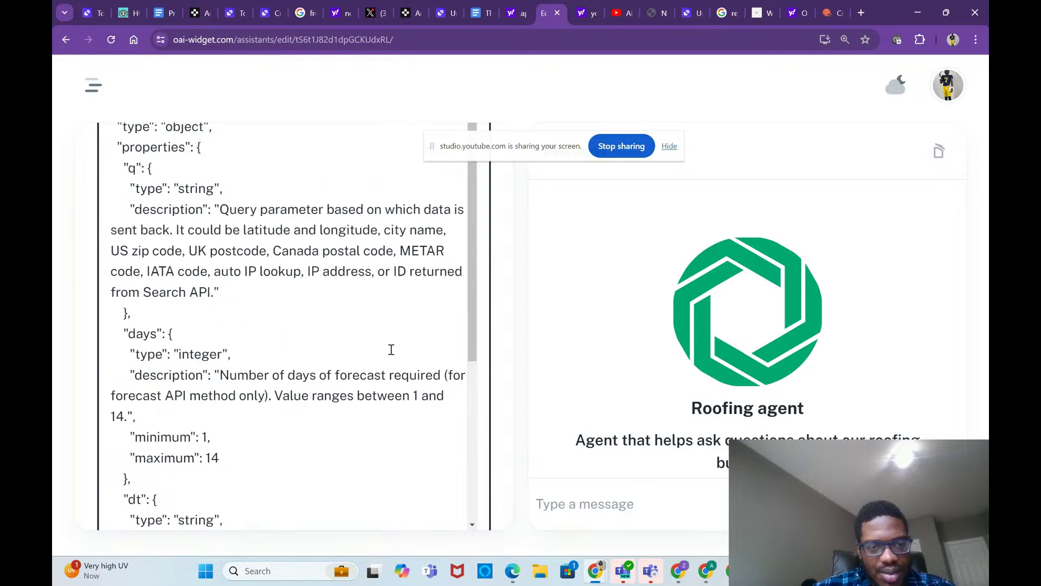
pyautogui.scroll(-4, 392, 349)
pyautogui.scroll(-10, 391, 349)
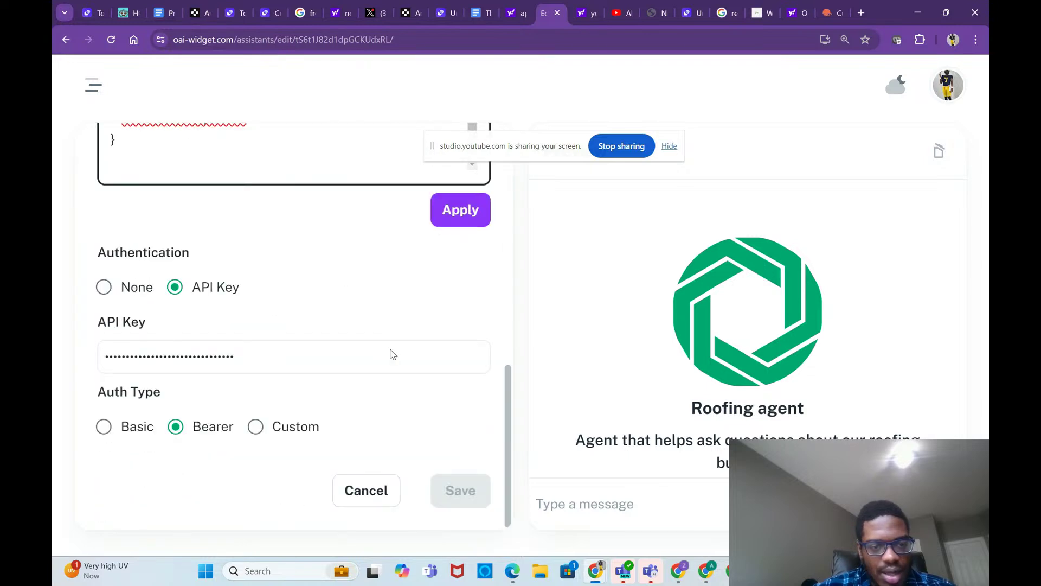
pyautogui.click(448, 225)
# Step: Delete the rejected, non-OpenAPI schema text from the Schema field and go back to ChatGPT
pyautogui.scroll(5, 442, 267)
pyautogui.scroll(-3, 336, 265)
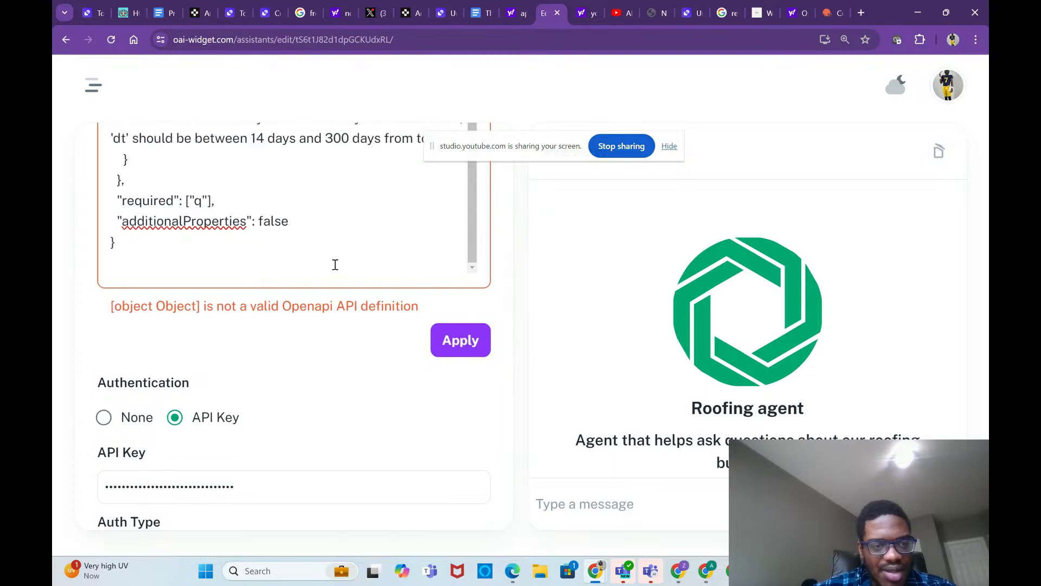
pyautogui.moveTo(241, 253); pyautogui.dragTo(105, 263)
pyautogui.press('BackSpace')
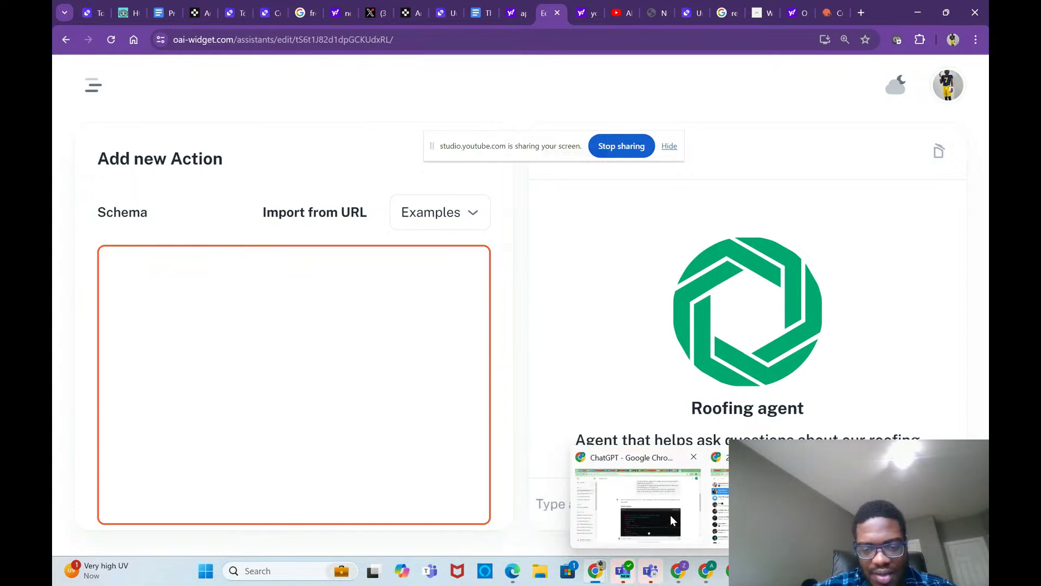
pyautogui.click(670, 515)
# Step: Start a new ChatGPT chat, toggle the history sidebar and model list, then close the tab
pyautogui.scroll(1, 553, 358)
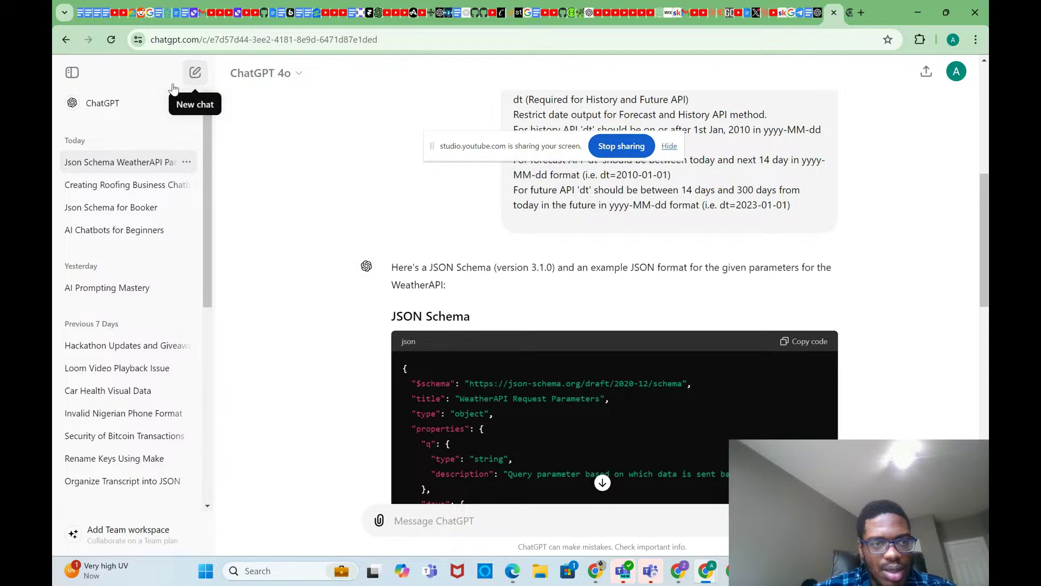
pyautogui.click(126, 109)
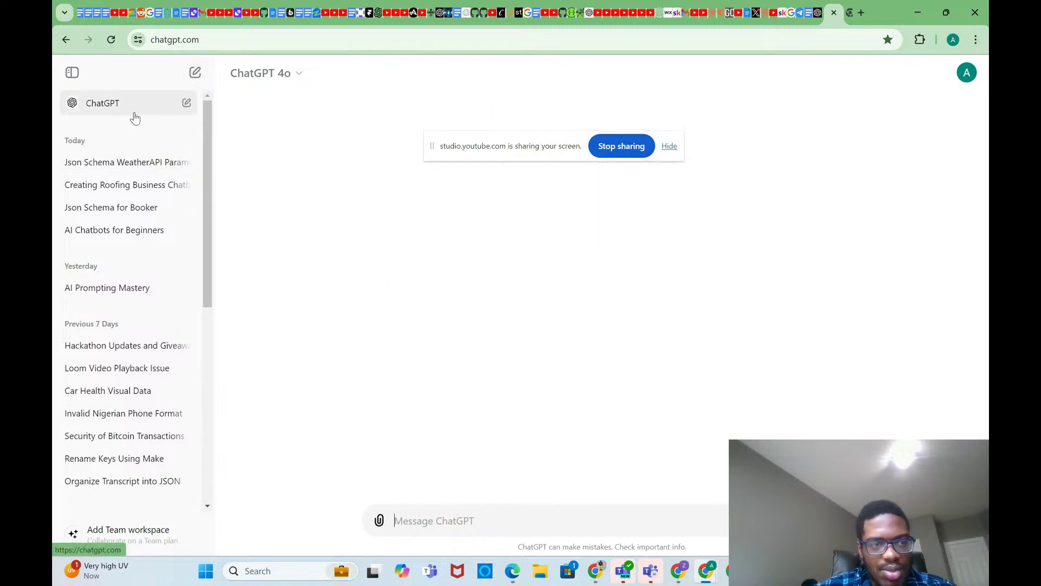
pyautogui.click(72, 75)
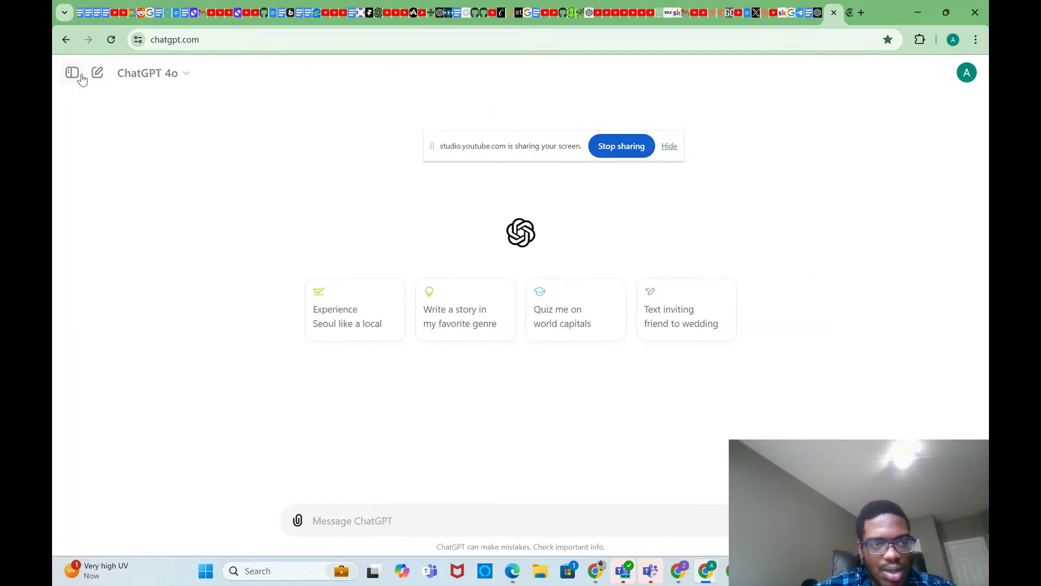
pyautogui.click(69, 76)
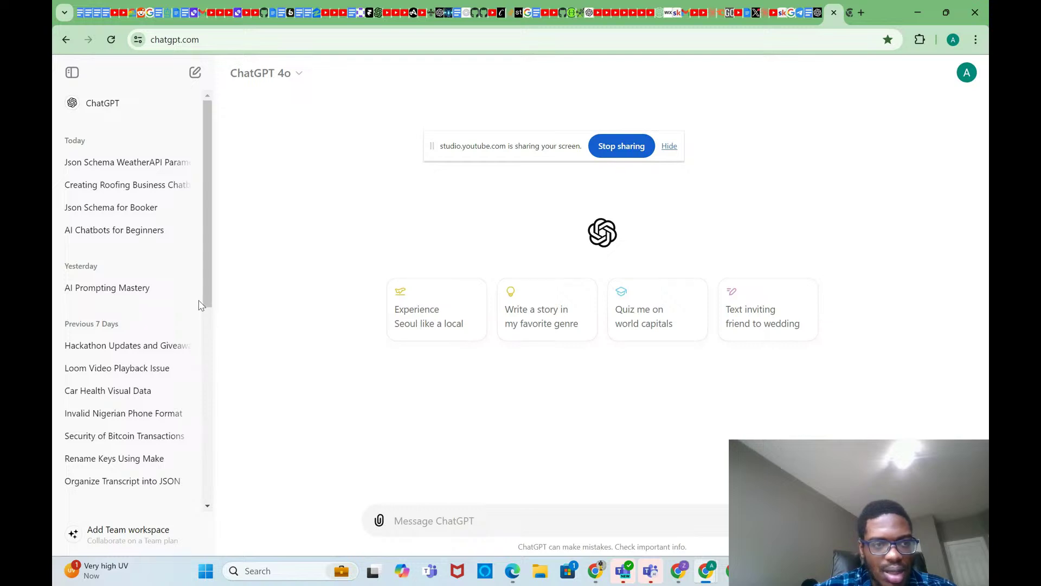
pyautogui.moveTo(199, 304); pyautogui.dragTo(216, 514)
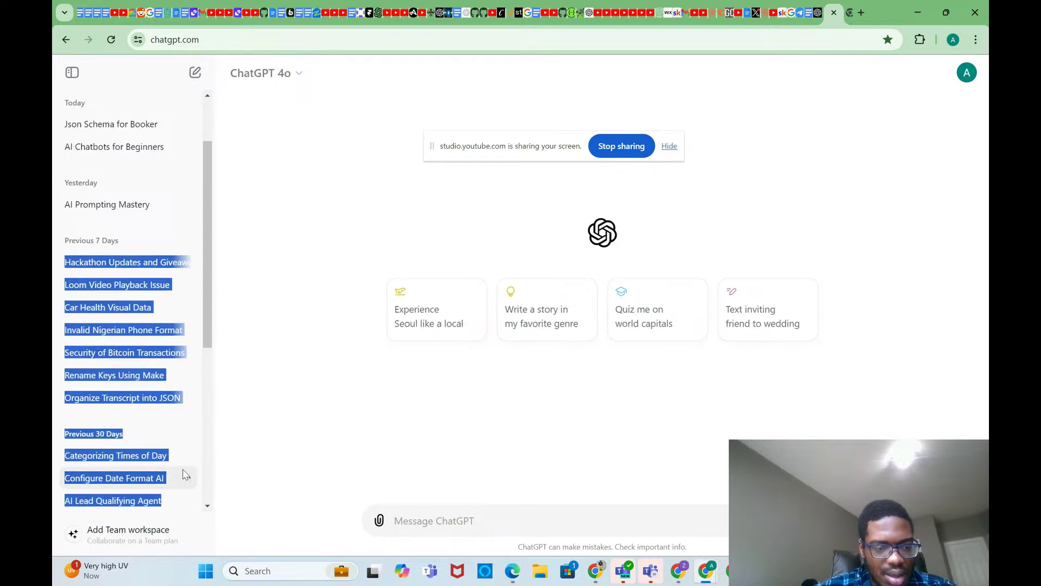
pyautogui.scroll(-5, 163, 466)
pyautogui.scroll(1, 126, 289)
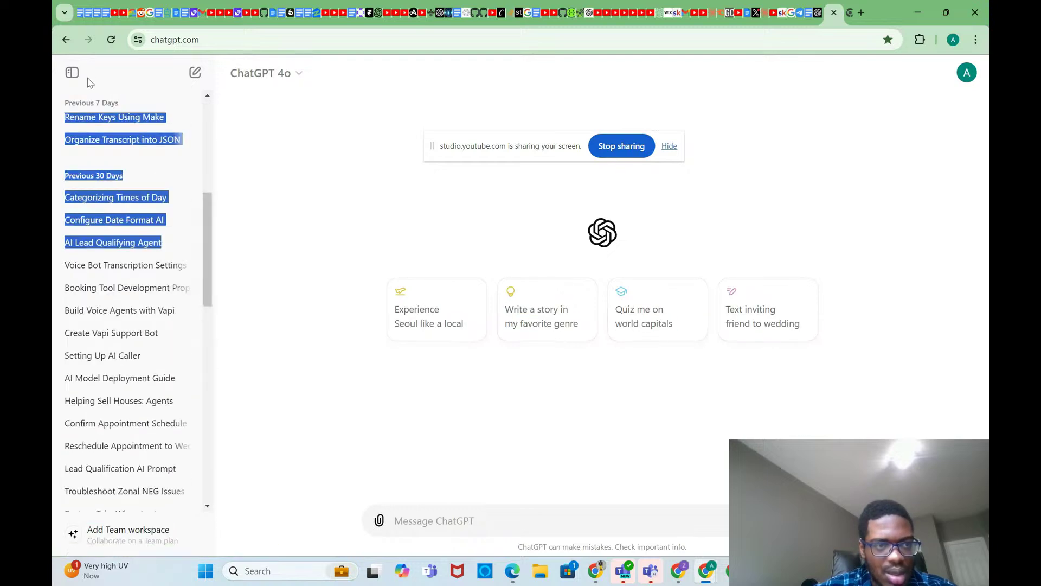
pyautogui.click(71, 72)
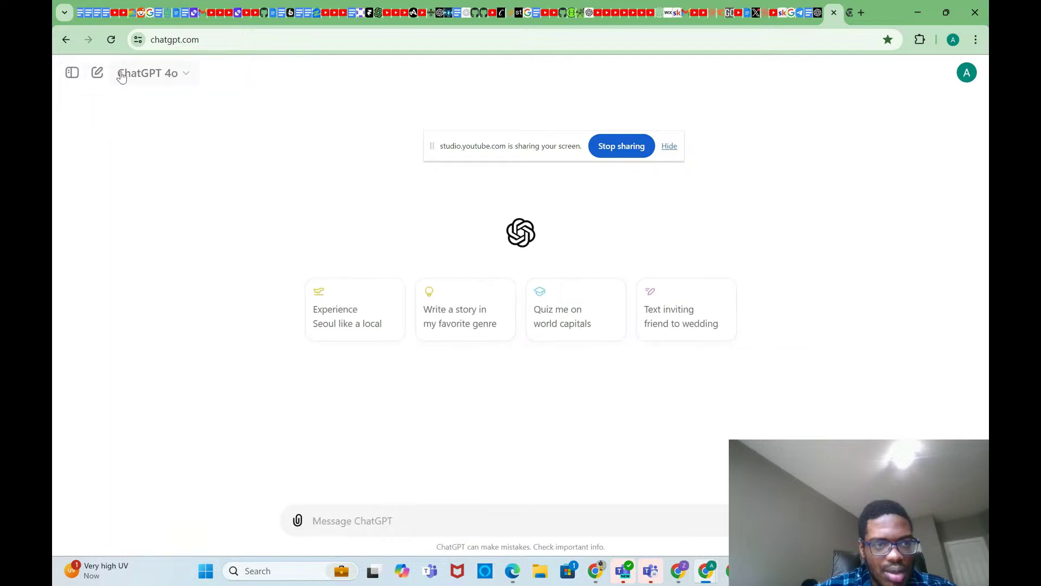
pyautogui.click(122, 75)
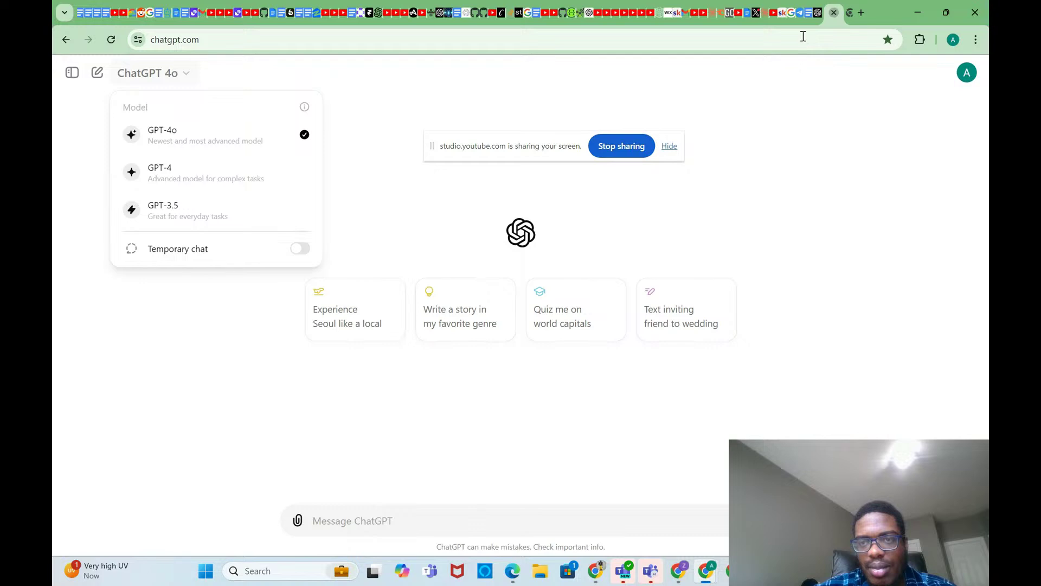
pyautogui.hotkey('ctrl', 'w')
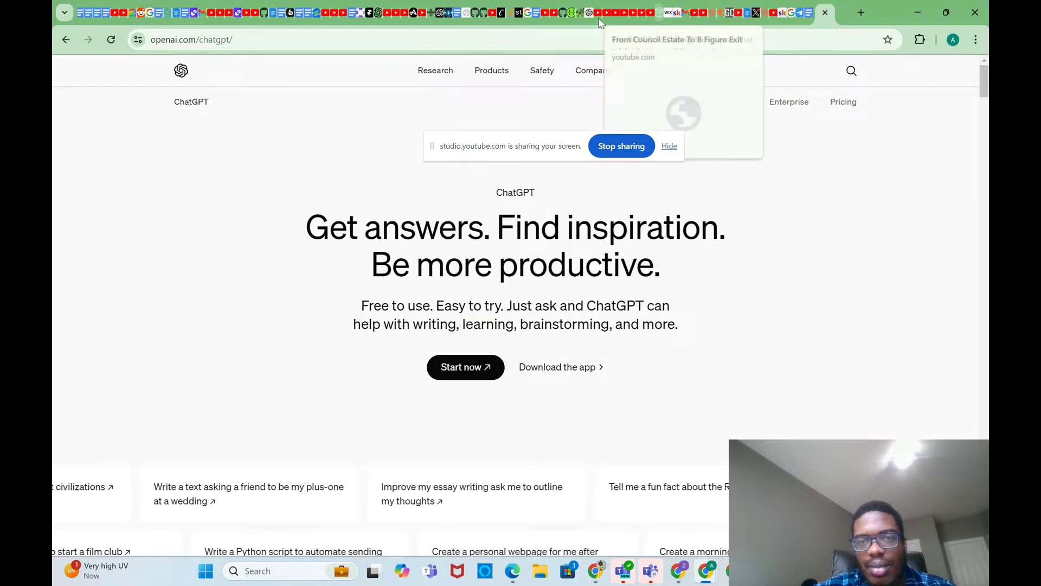
# Step: Load chatgpt.com in a new tab from the 'cha' suggestion and show the GPT sidebar
pyautogui.click(858, 13)
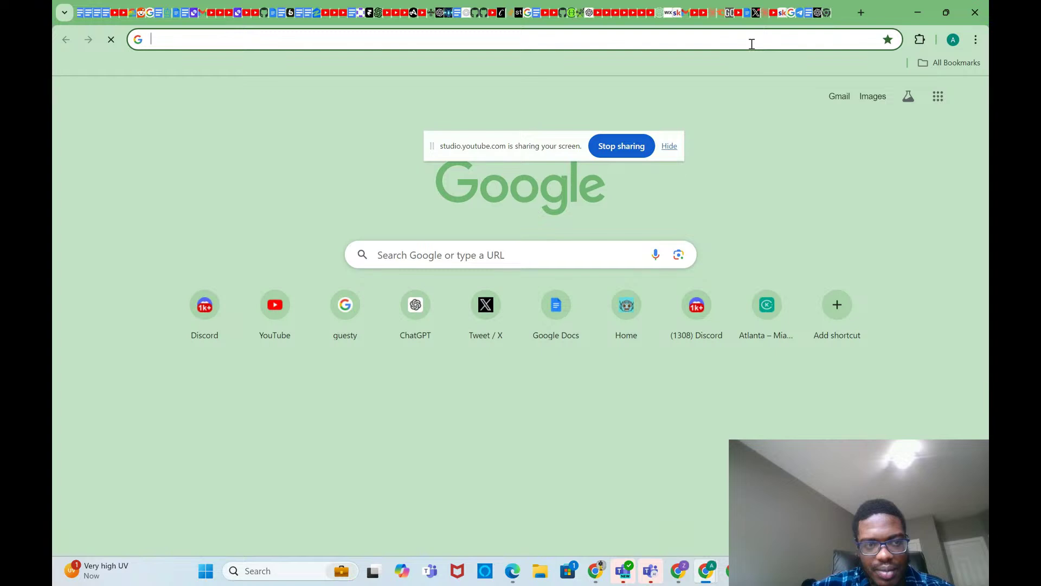
pyautogui.write('chat.openai.com')
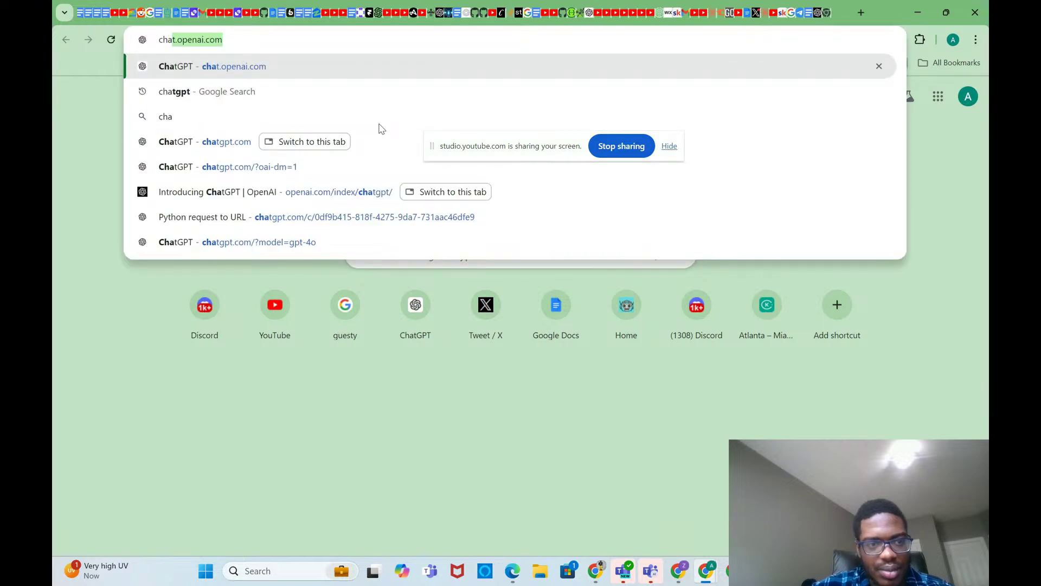
pyautogui.click(234, 138)
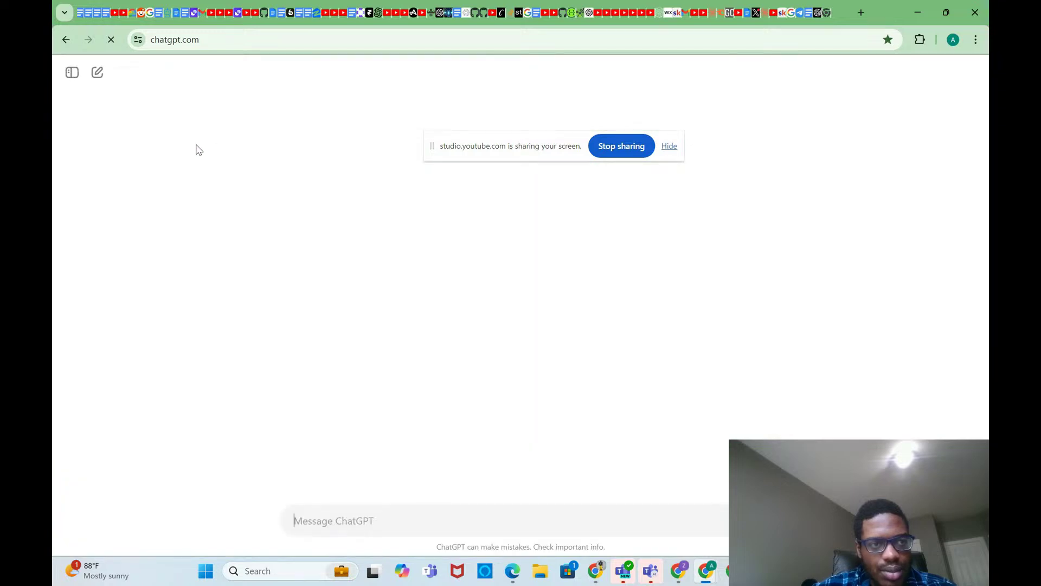
pyautogui.click(73, 76)
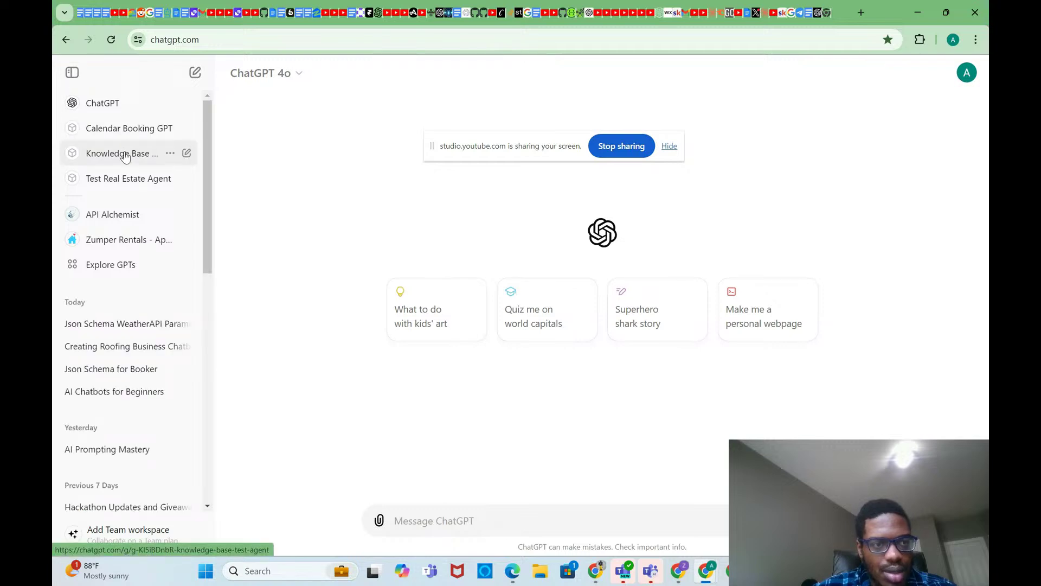
# Step: Select the api.apify.com action schema in the Real Estate V2 GPT's configuration, under My GPTs
pyautogui.click(126, 277)
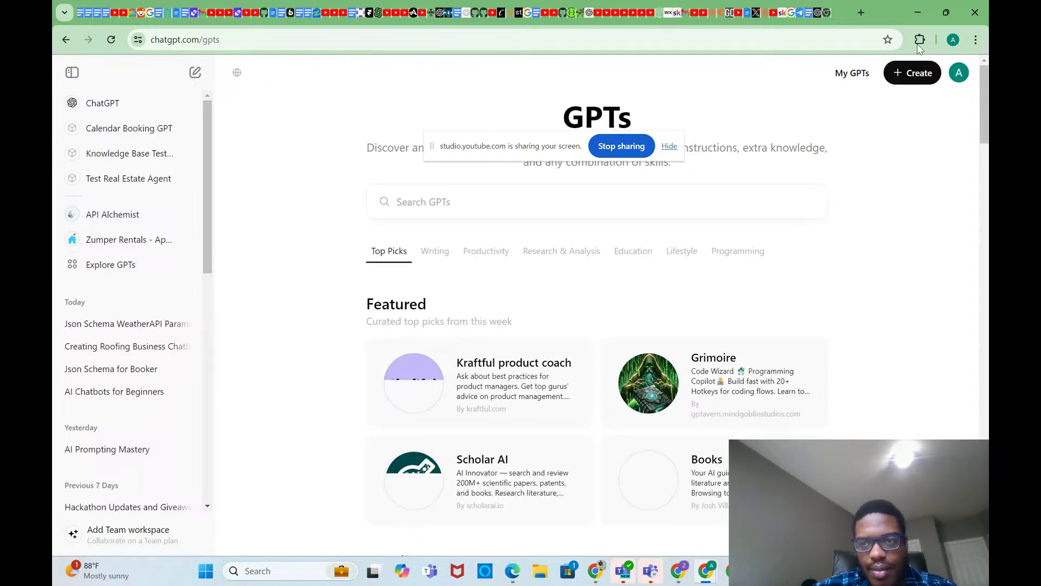
pyautogui.click(849, 75)
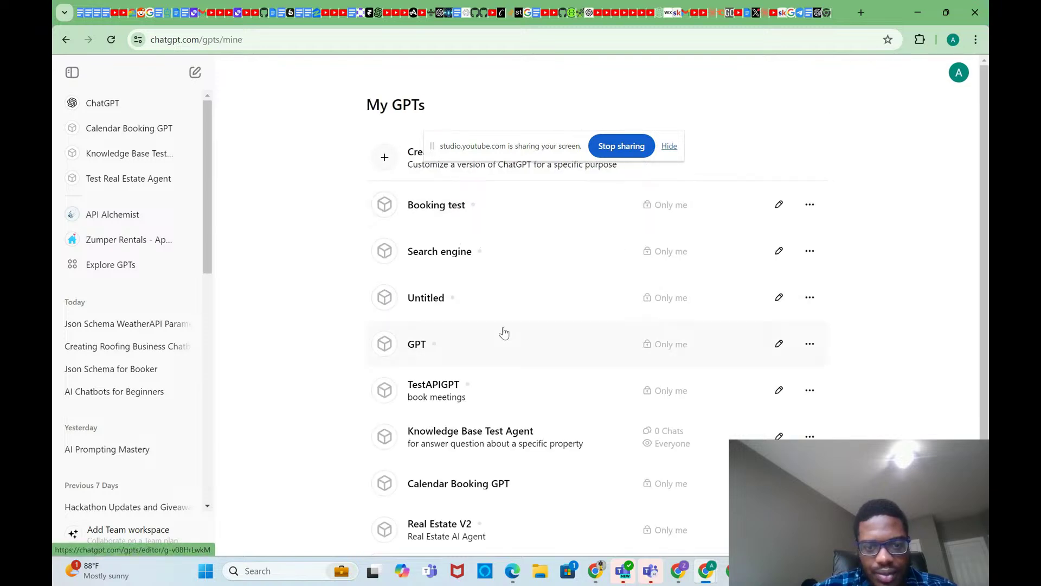
pyautogui.scroll(-1, 504, 333)
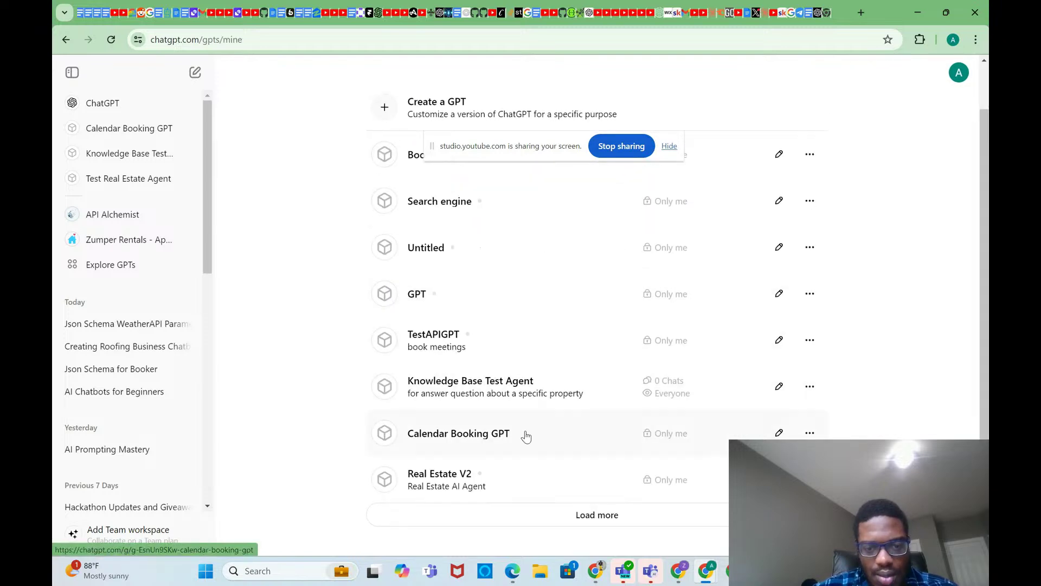
pyautogui.click(506, 488)
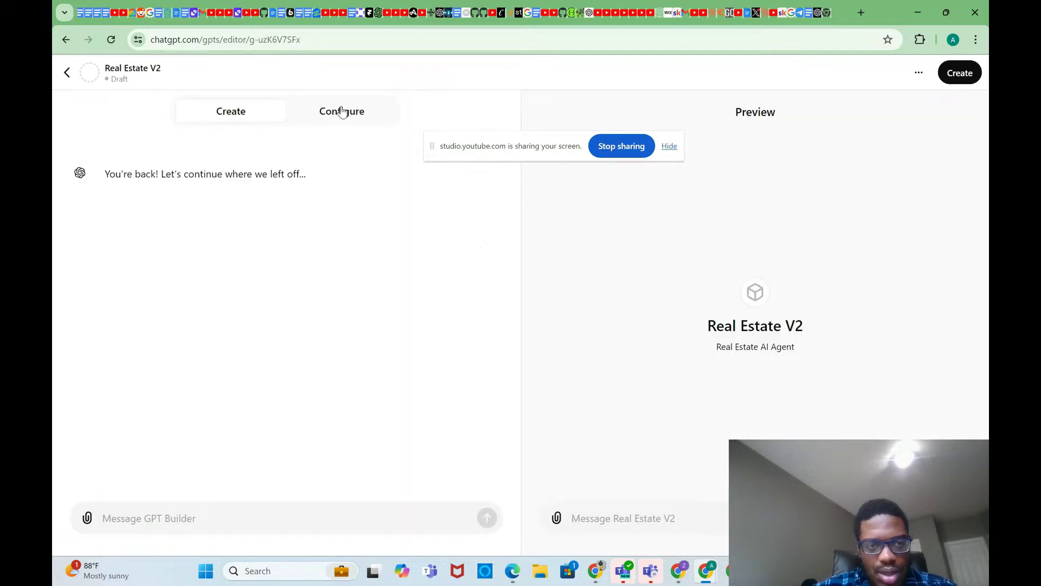
pyautogui.click(342, 111)
pyautogui.scroll(-4, 313, 307)
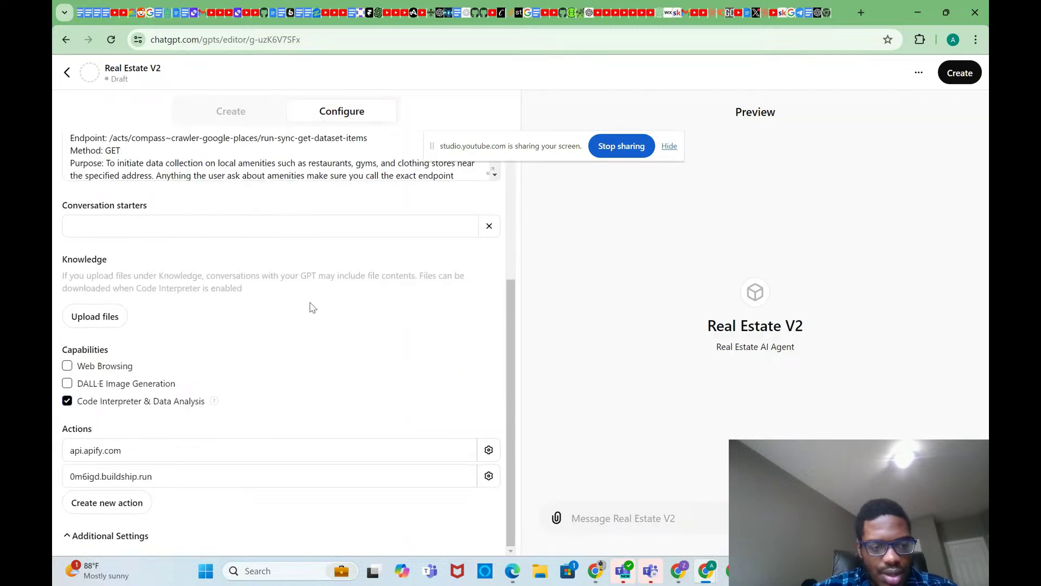
pyautogui.click(218, 456)
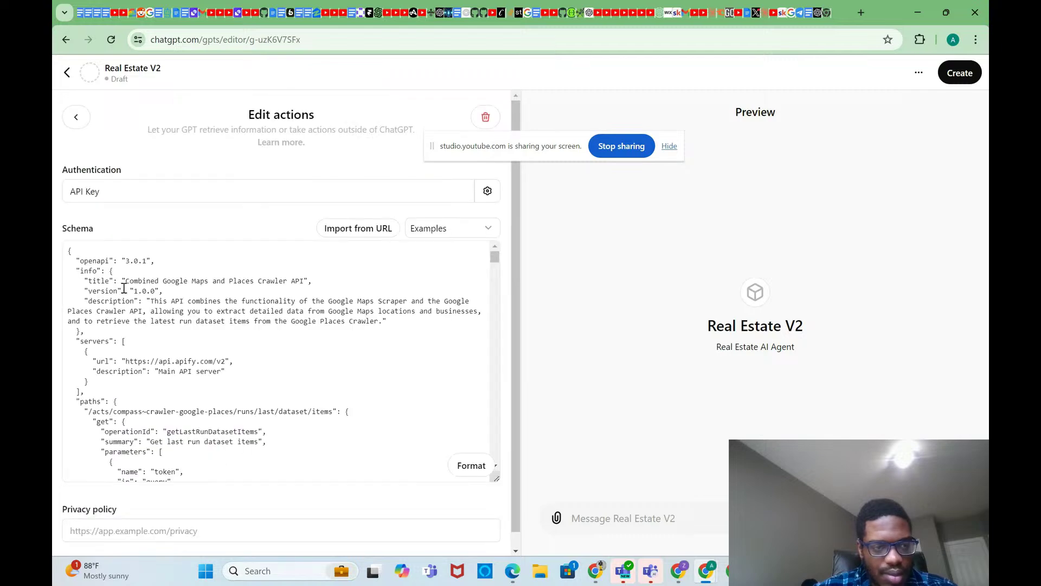
pyautogui.moveTo(69, 253); pyautogui.dragTo(184, 524)
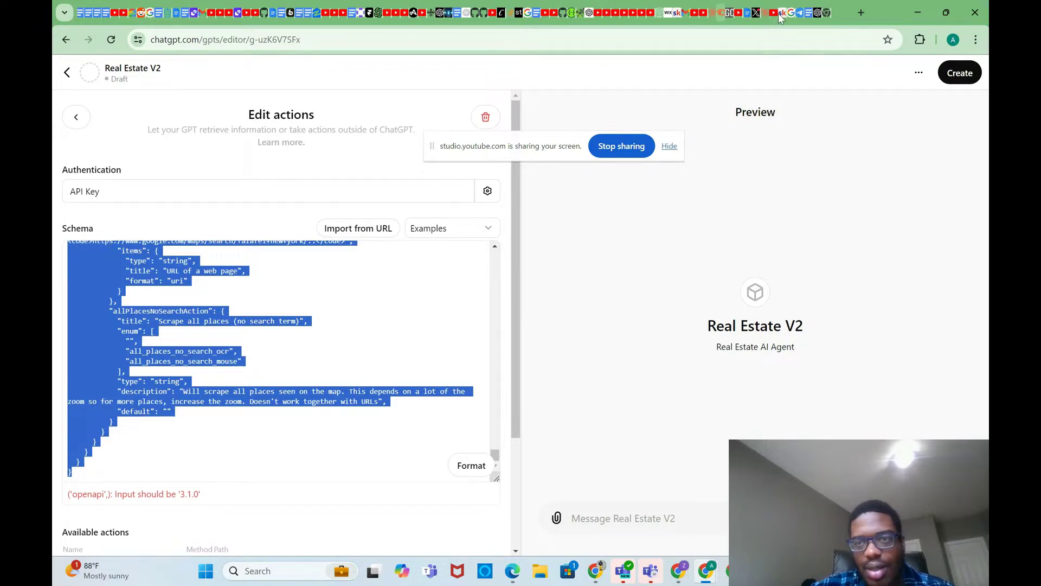
pyautogui.click(811, 14)
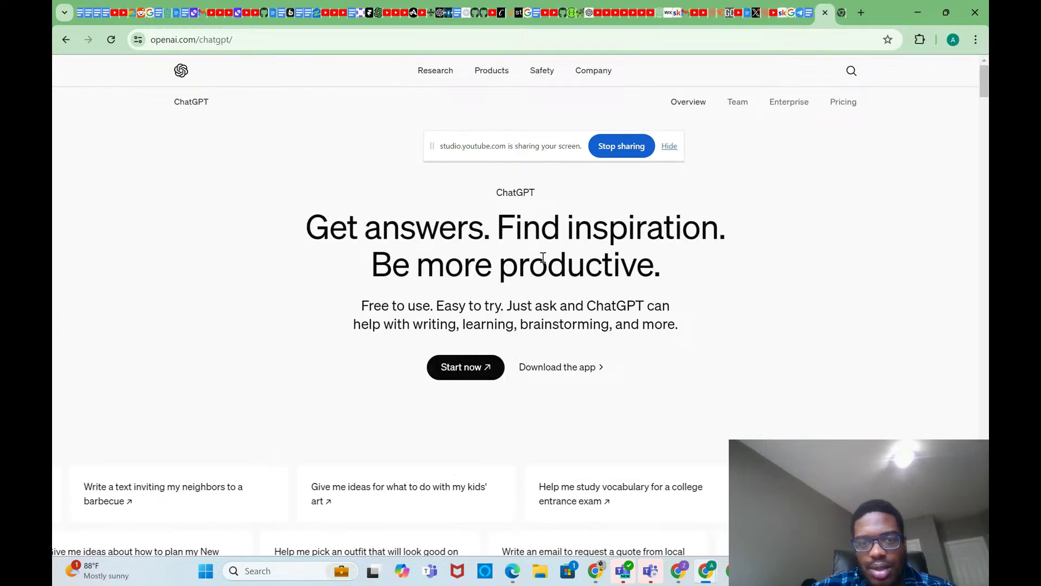
# Step: In the Json Schema WeatherAPI chat, send 'follow this format -' followed by the pasted Apify schema
pyautogui.click(440, 367)
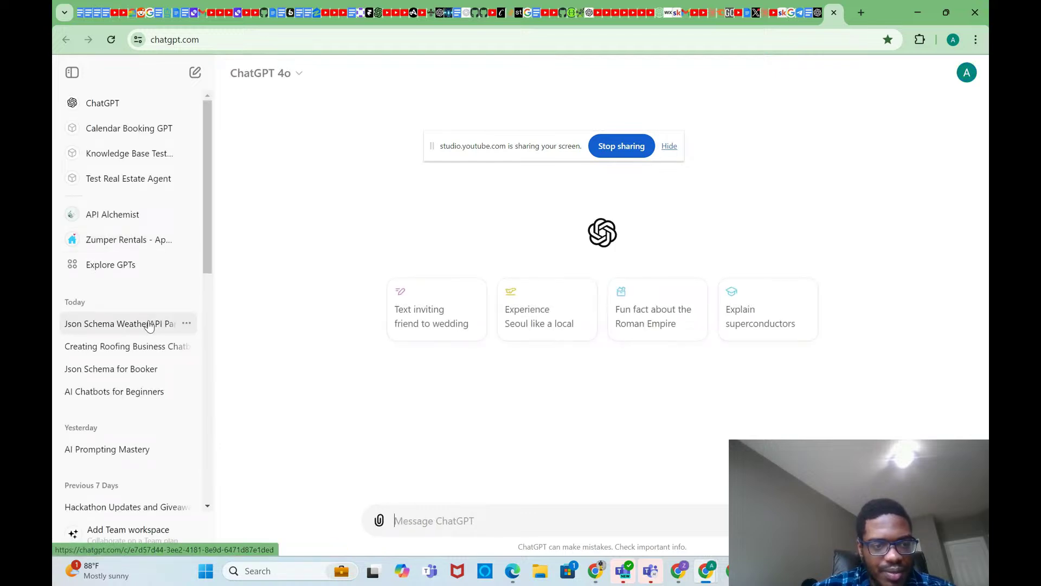
pyautogui.click(150, 325)
pyautogui.write('m')
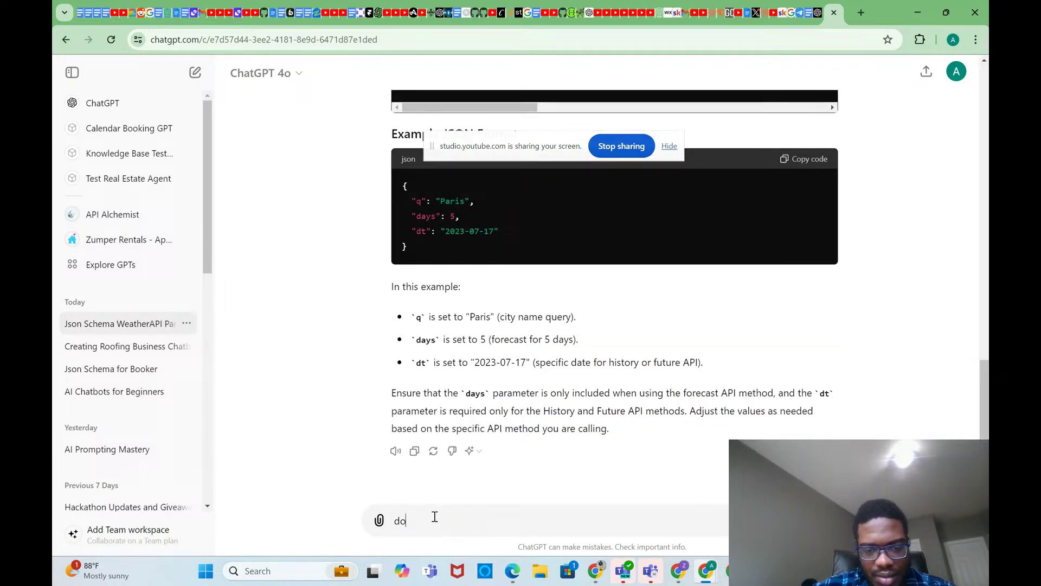
pyautogui.press('BackSpace')
pyautogui.write('follow this forma')
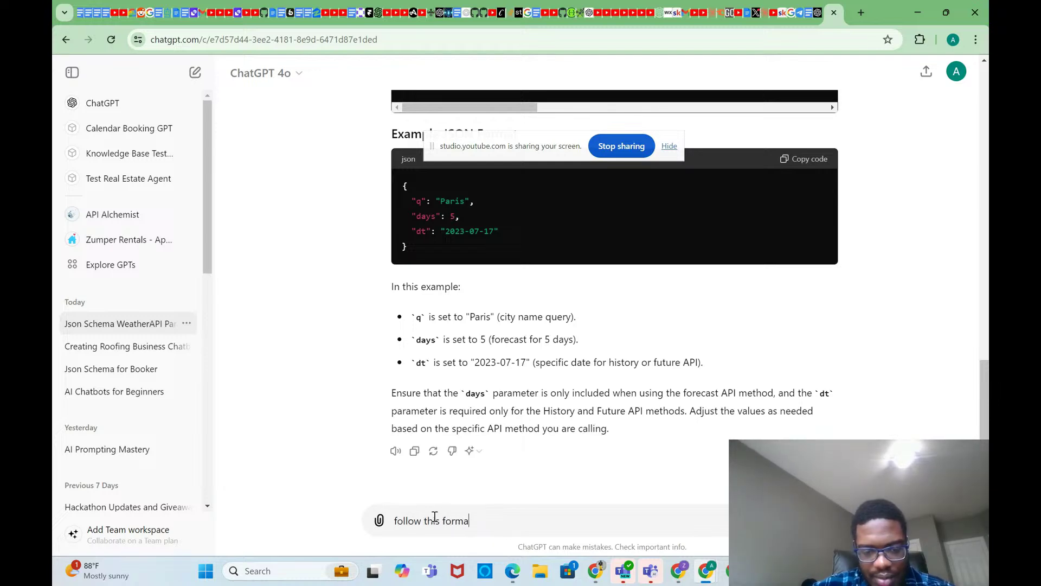
pyautogui.write('t -')
pyautogui.hotkey('ctrl', 'v')
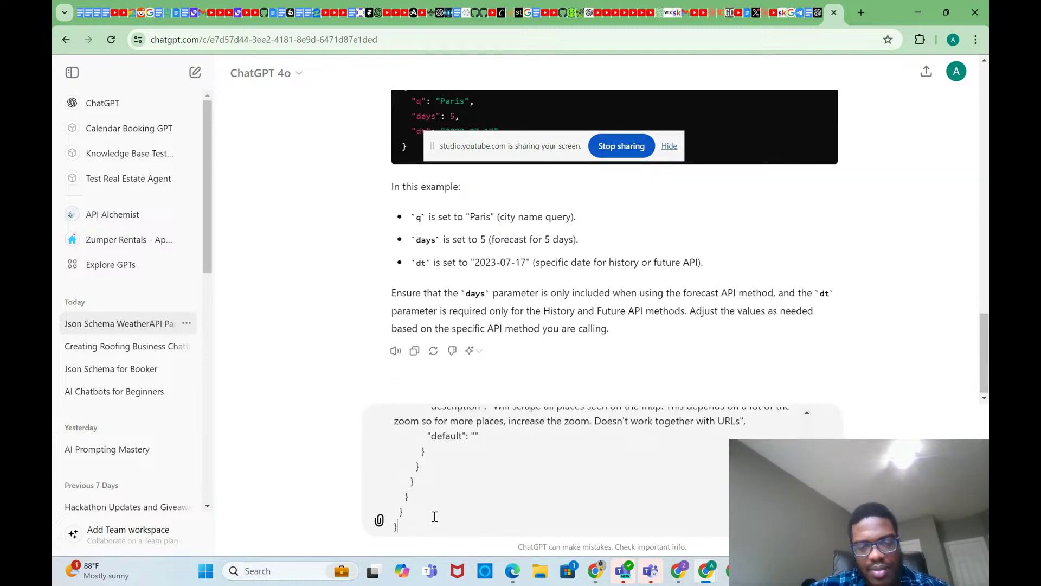
pyautogui.press('Return')
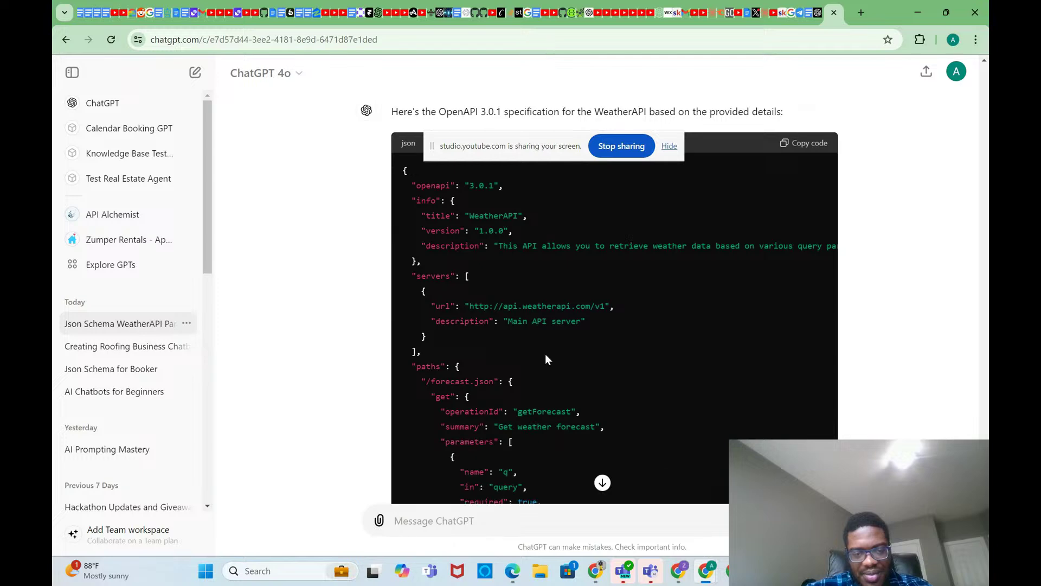
# Step: Review the OpenAPI 3.0.1 WeatherAPI spec reply, then bring up OAI-Widget's Add new Action form
pyautogui.scroll(5, 566, 441)
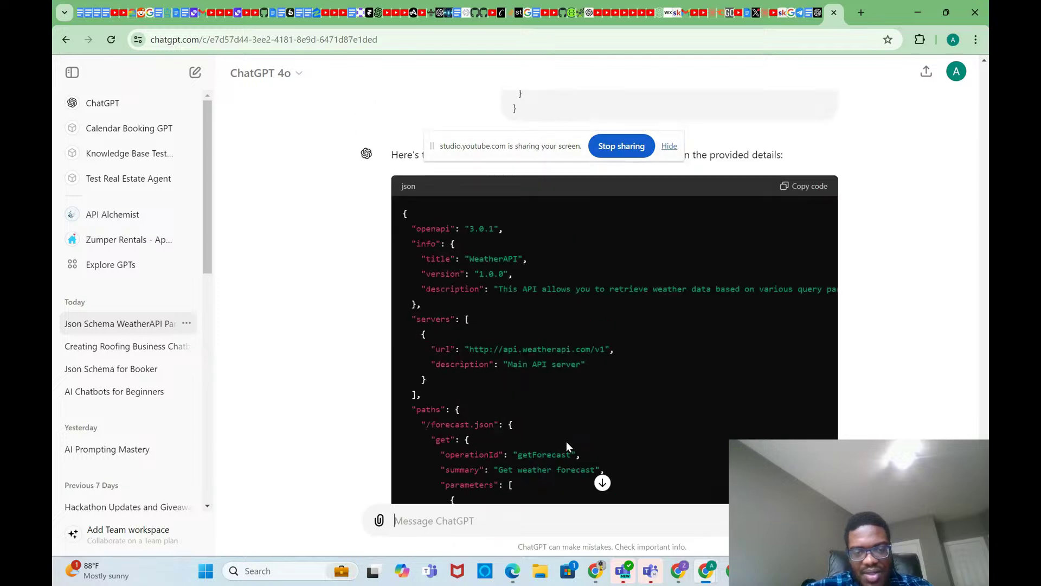
pyautogui.scroll(10, 566, 441)
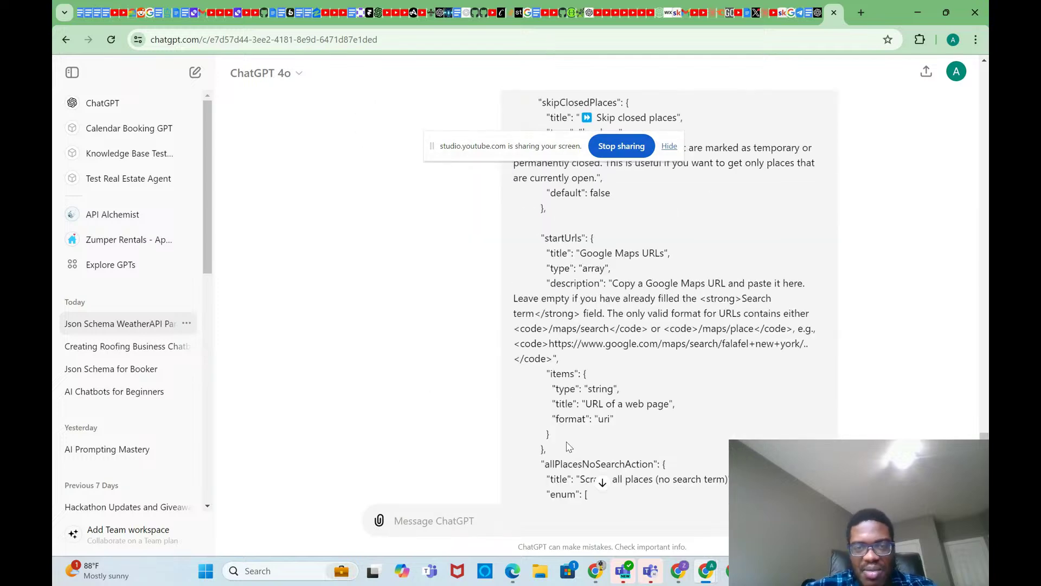
pyautogui.scroll(10, 566, 442)
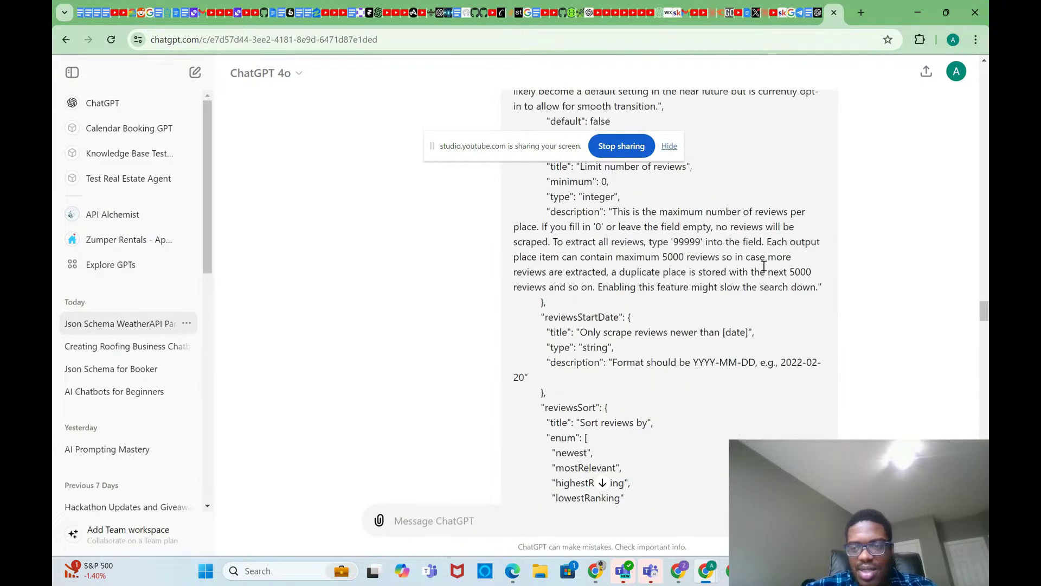
pyautogui.moveTo(986, 311); pyautogui.dragTo(983, 412)
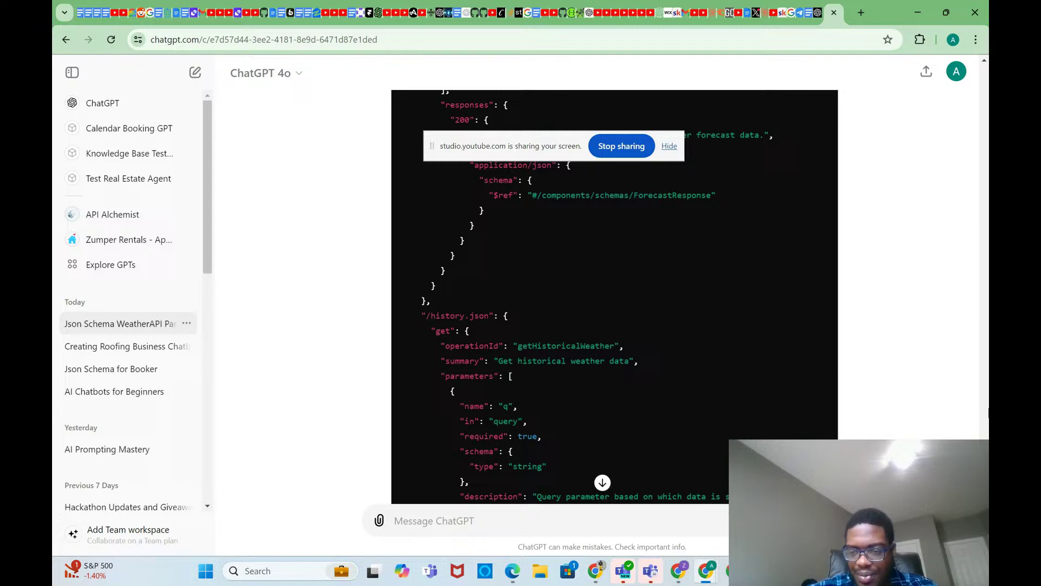
pyautogui.scroll(-10, 615, 299)
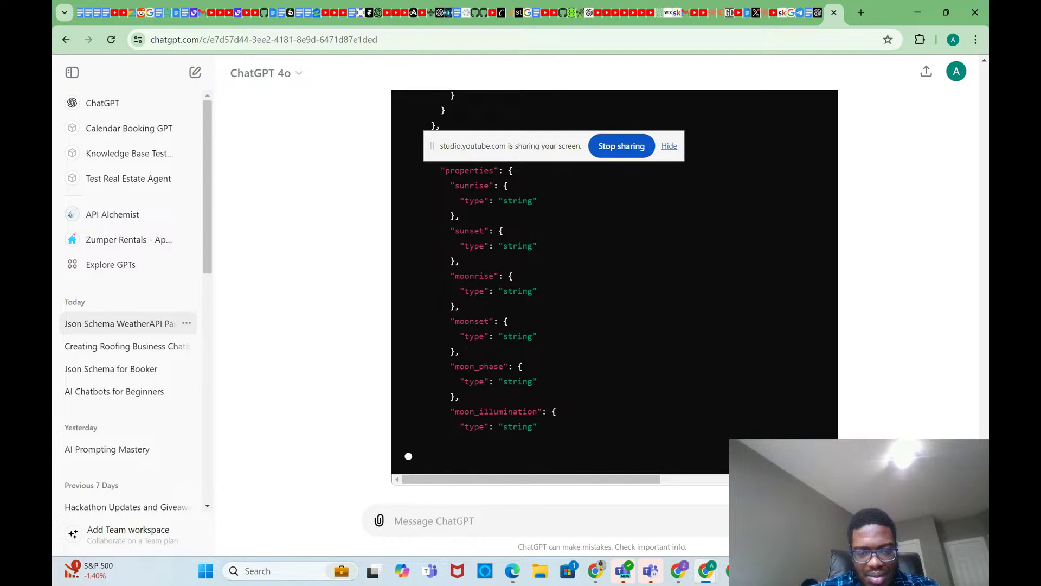
pyautogui.scroll(5, 614, 293)
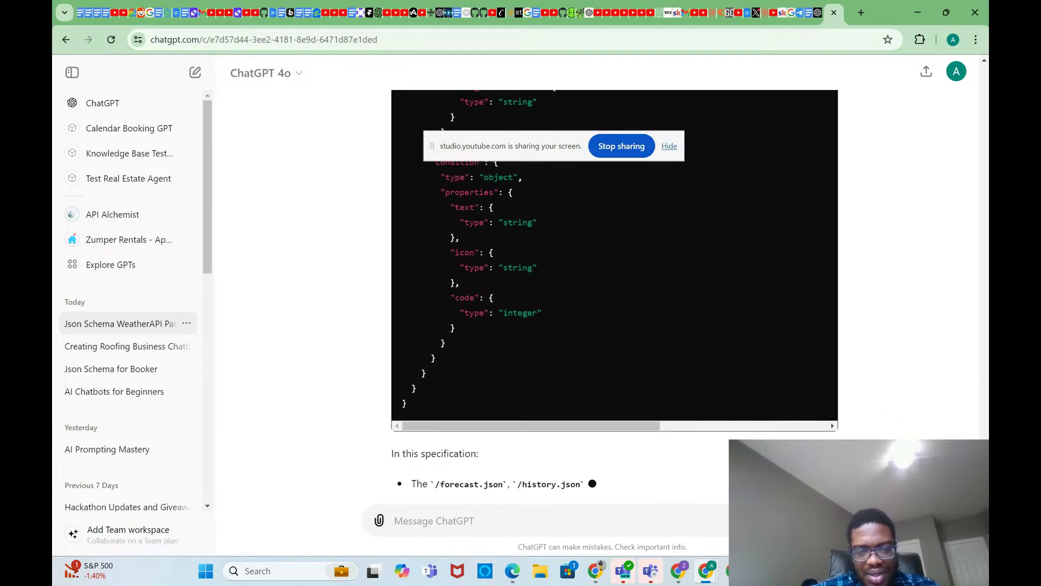
pyautogui.scroll(20, 615, 293)
pyautogui.scroll(15, 615, 293)
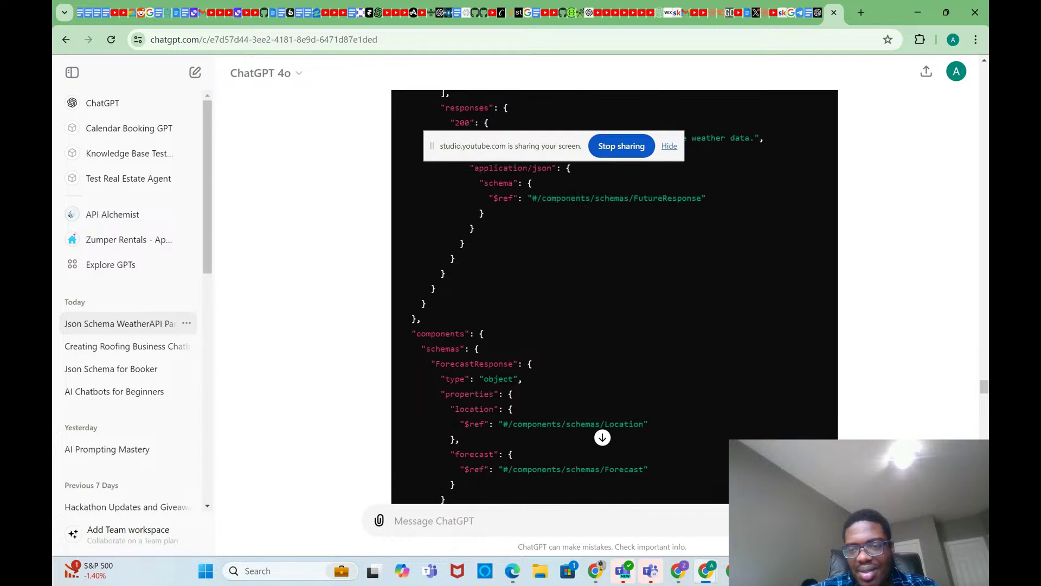
pyautogui.moveTo(983, 366); pyautogui.dragTo(982, 327)
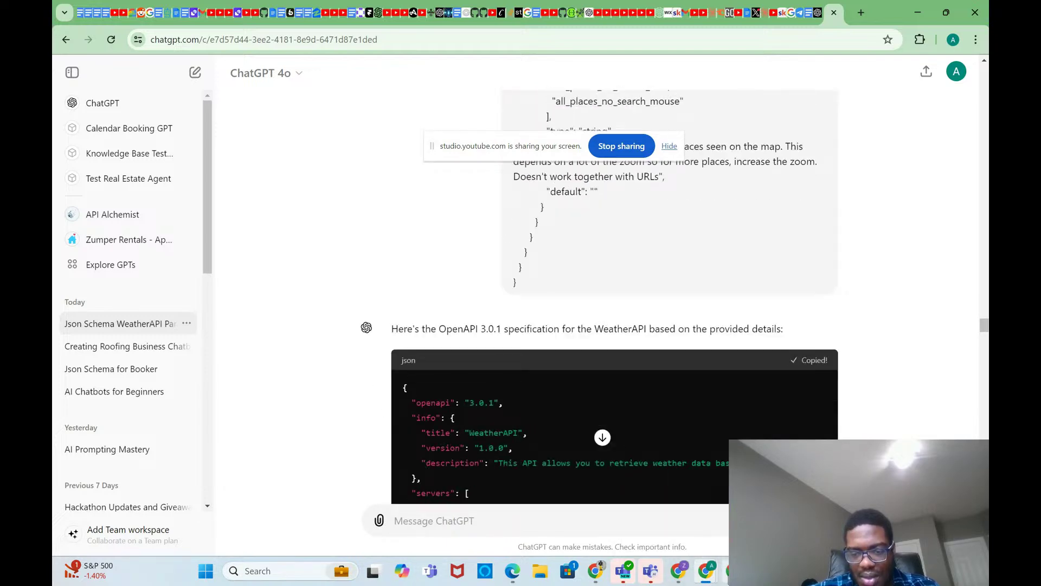
pyautogui.moveTo(685, 575)
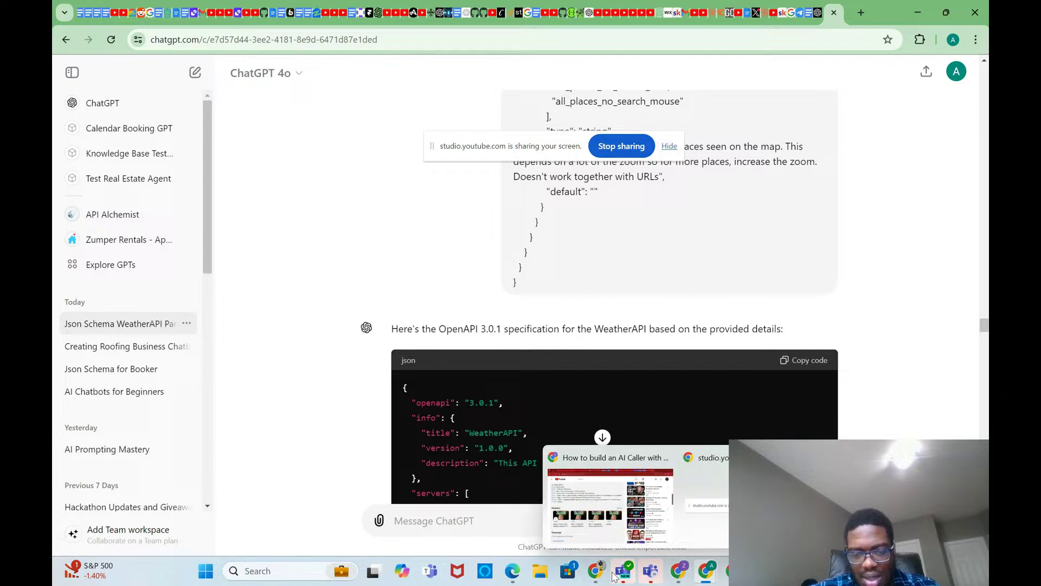
pyautogui.click(661, 488)
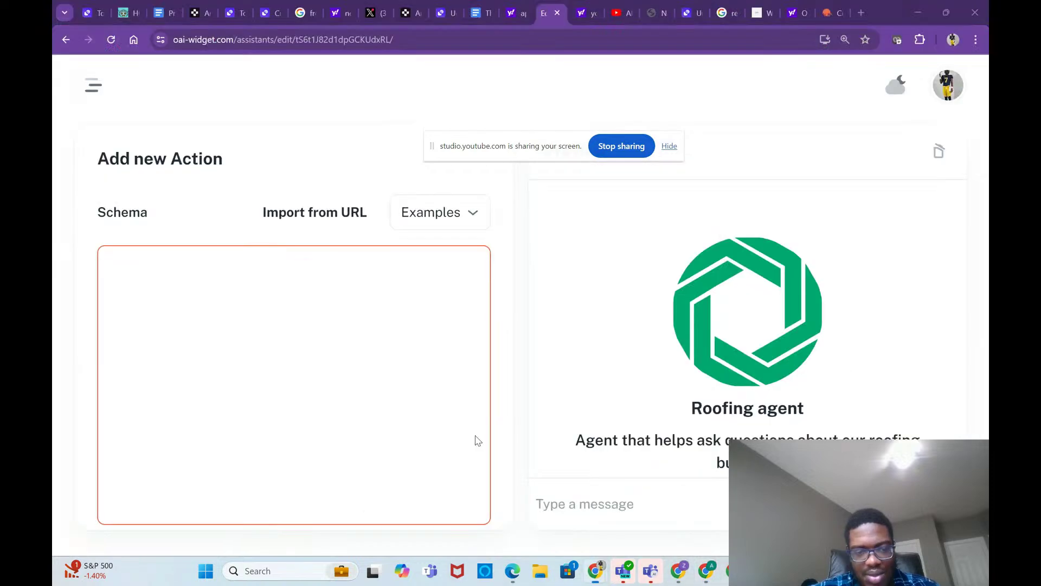
# Step: Paste the WeatherAPI spec into the Schema box, load its actions, and save the action
pyautogui.click(428, 411)
pyautogui.hotkey('ctrl', 'v')
pyautogui.scroll(-6, 415, 404)
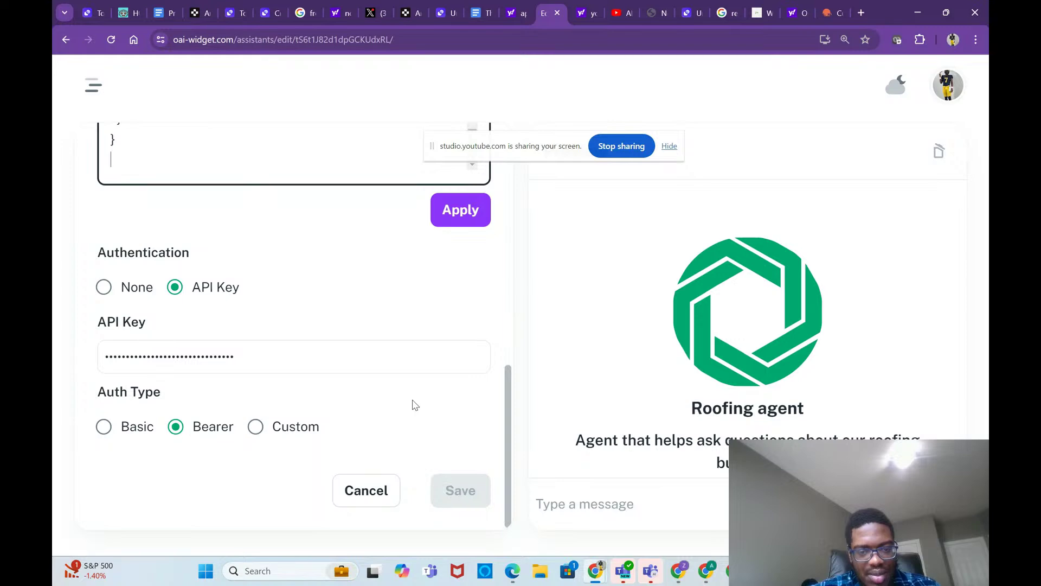
pyautogui.click(456, 217)
pyautogui.scroll(-4, 471, 448)
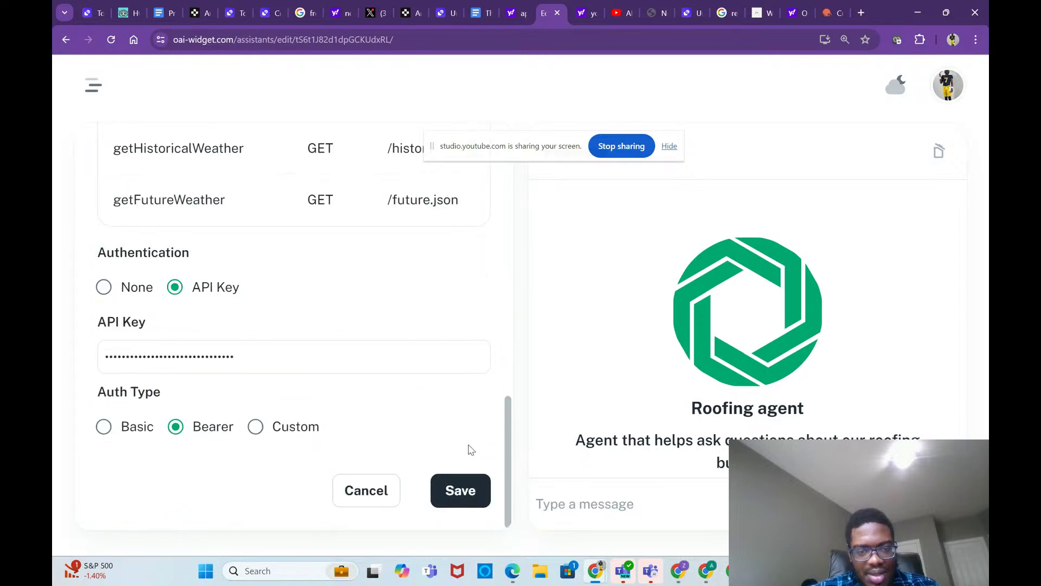
pyautogui.click(462, 495)
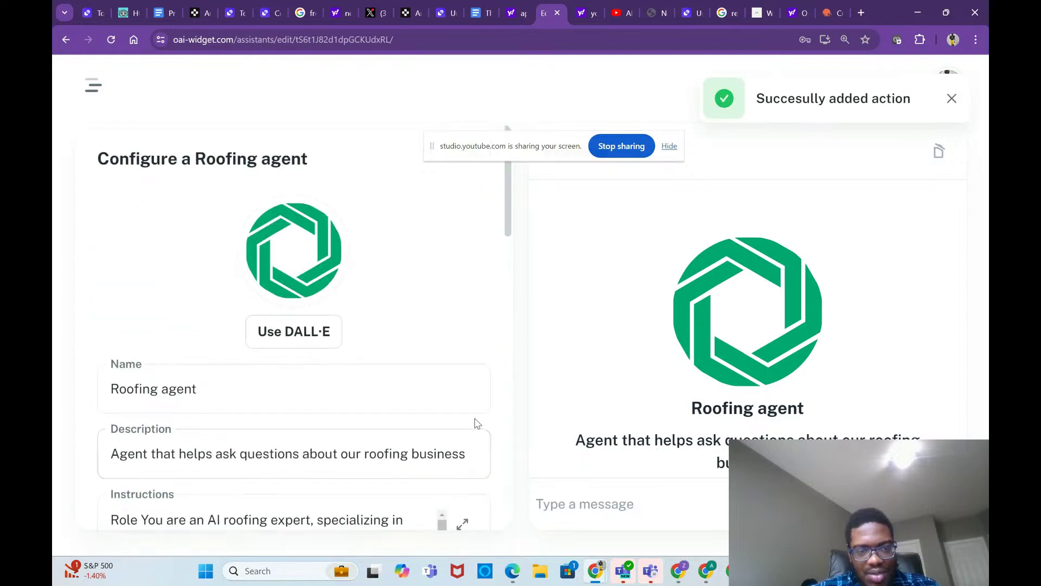
# Step: Enable the Code Interpreter capability for the Roofing agent
pyautogui.scroll(-4, 475, 419)
pyautogui.scroll(-4, 428, 435)
pyautogui.scroll(-7, 429, 435)
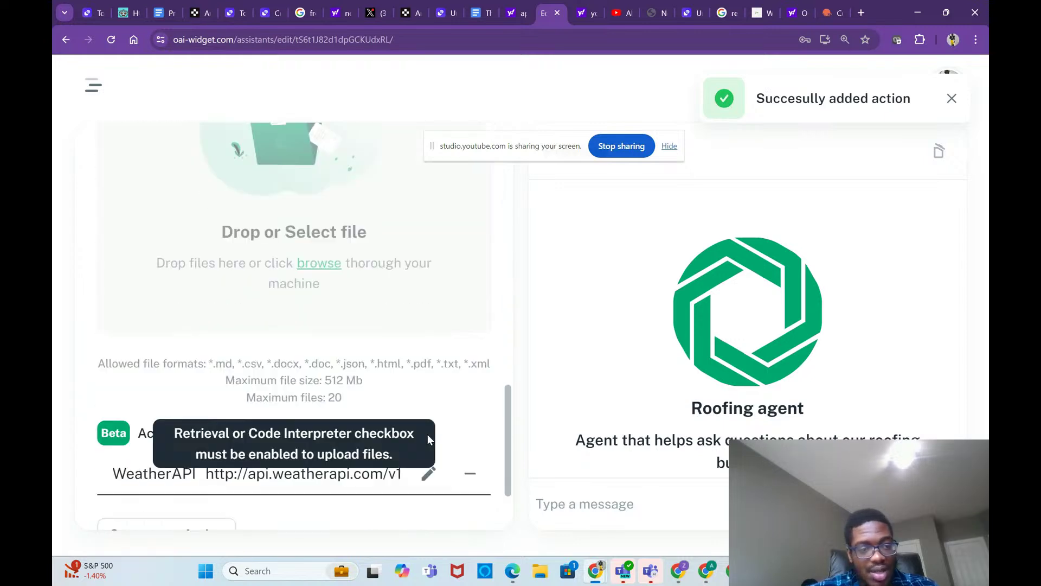
pyautogui.scroll(4, 384, 255)
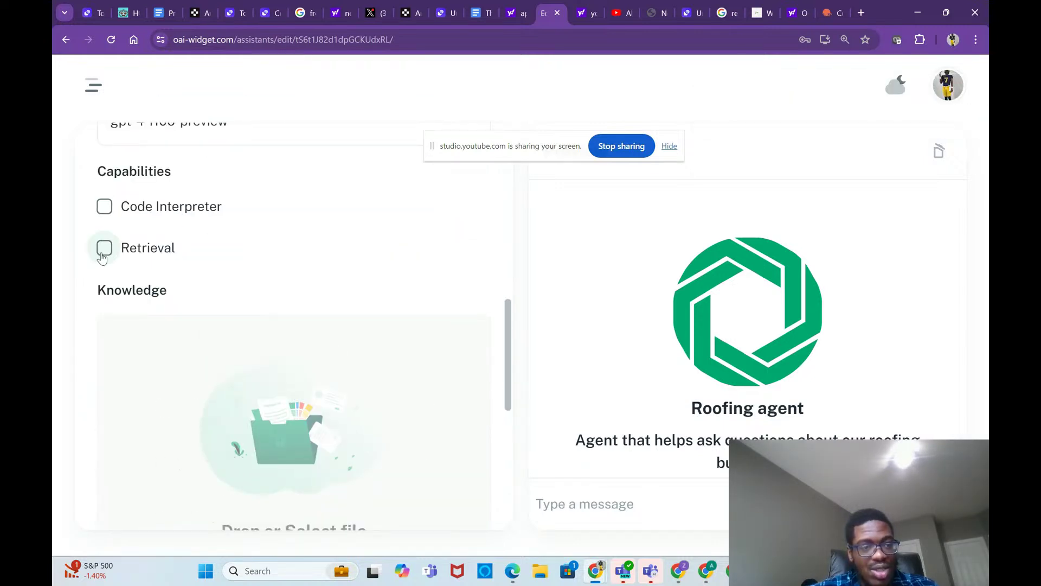
pyautogui.click(104, 206)
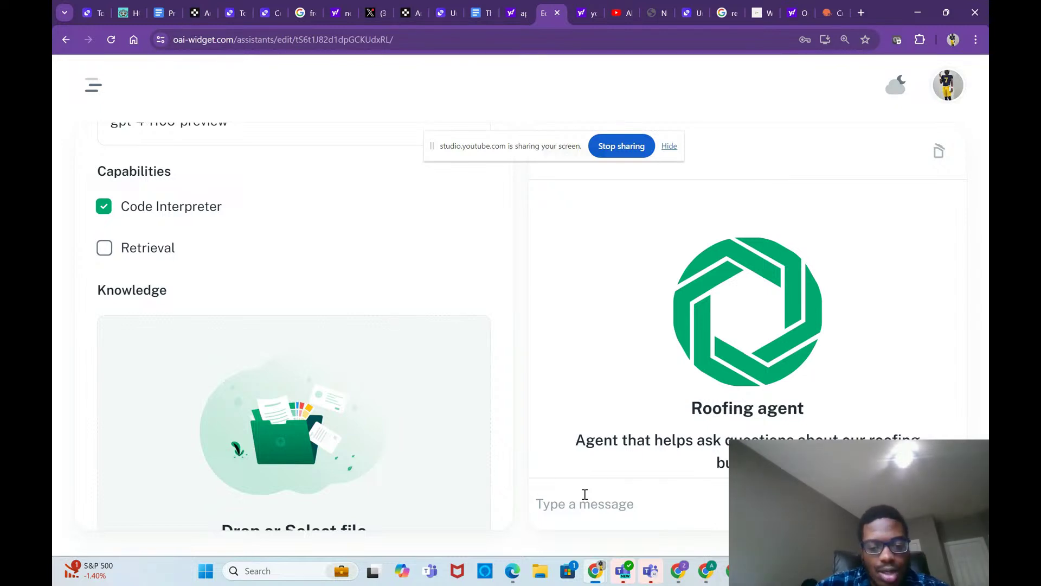
# Step: Type the roof cost question 'I want to get a roof fixed how m…' in the preview chat and try sending it
pyautogui.press('capslock')
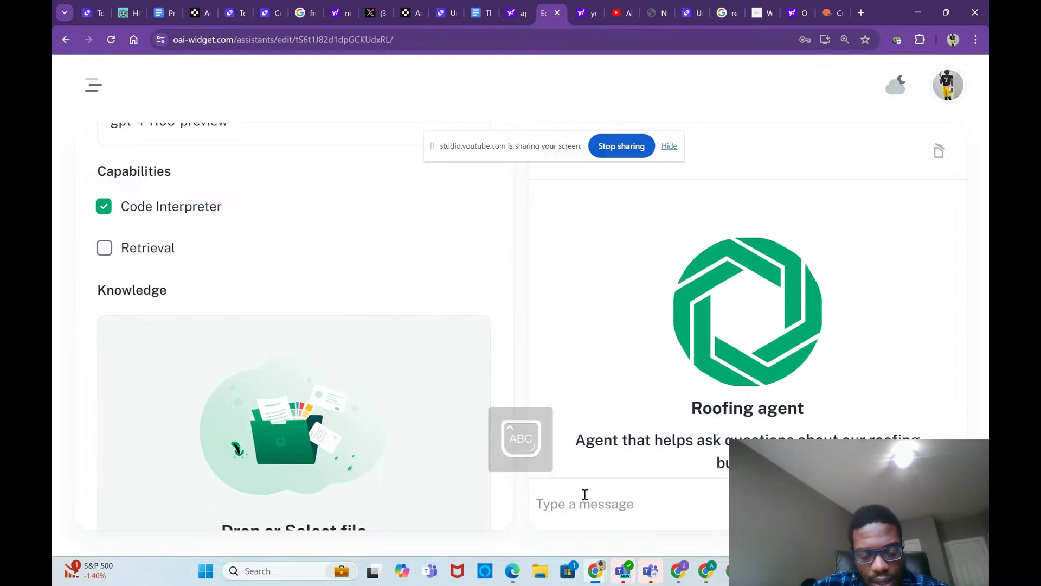
pyautogui.write('I wa')
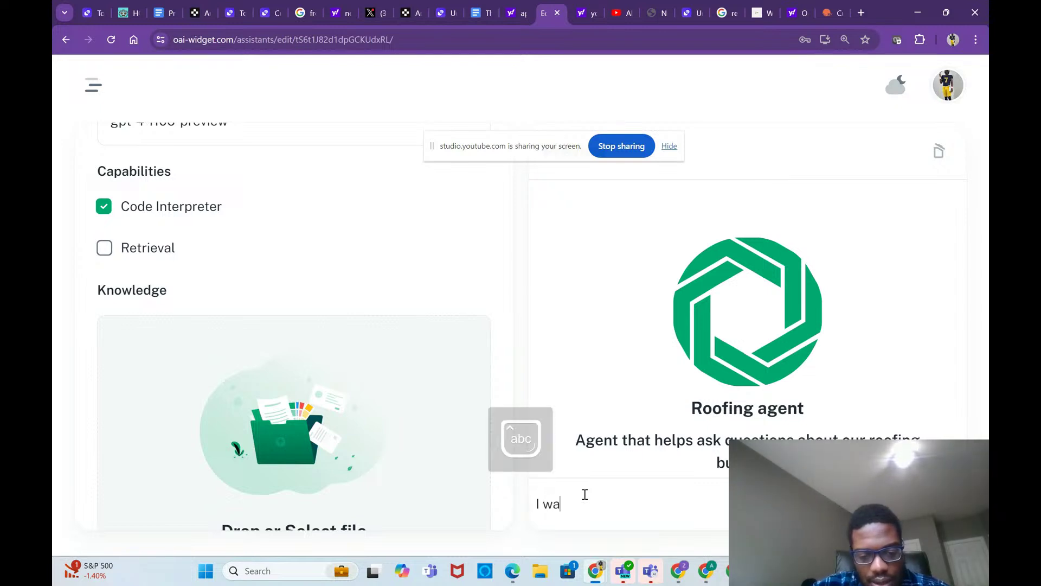
pyautogui.write('nt to get a roof fi')
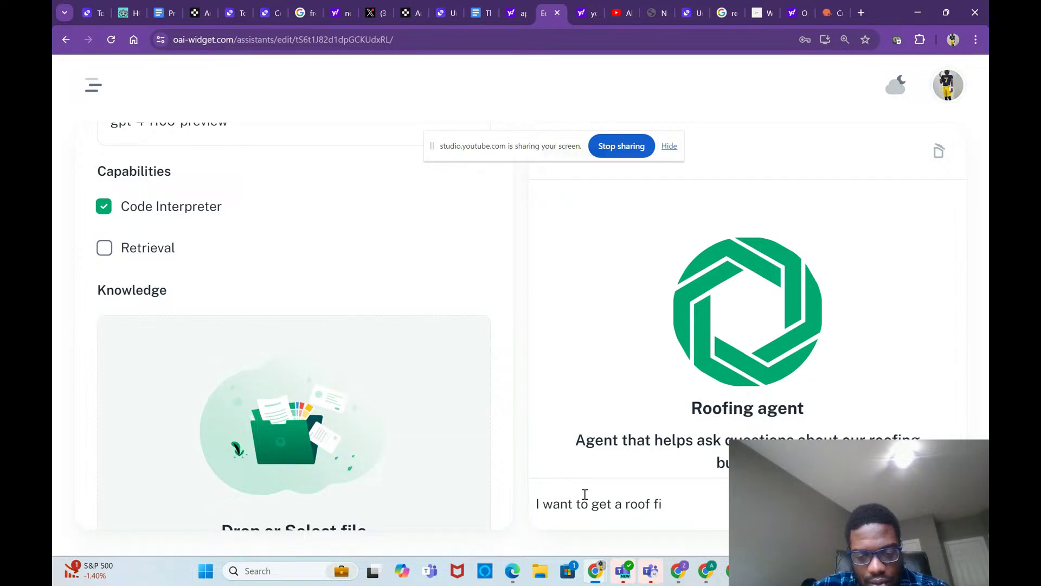
pyautogui.write('xed how m')
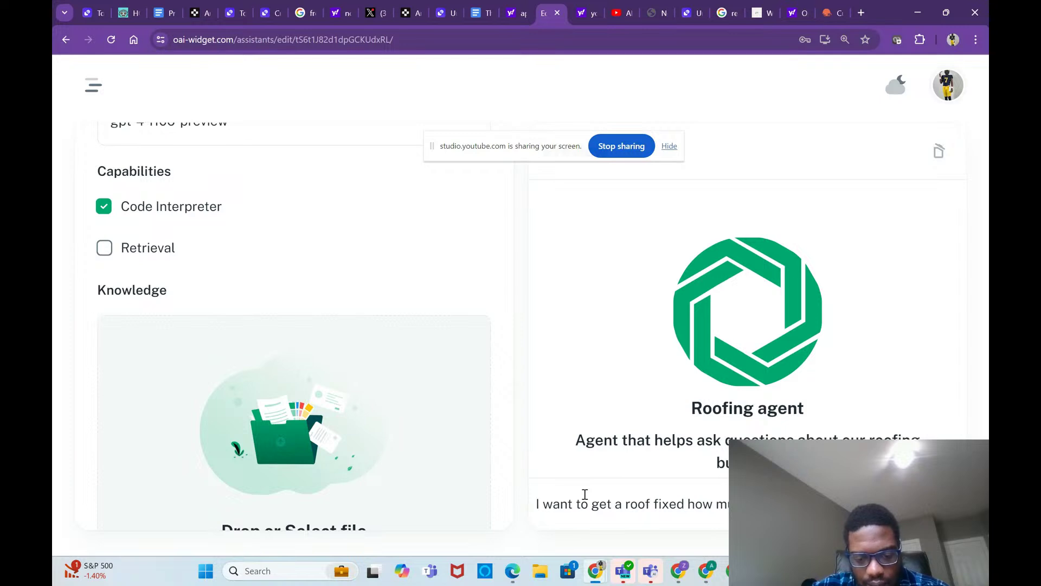
pyautogui.press('Return')
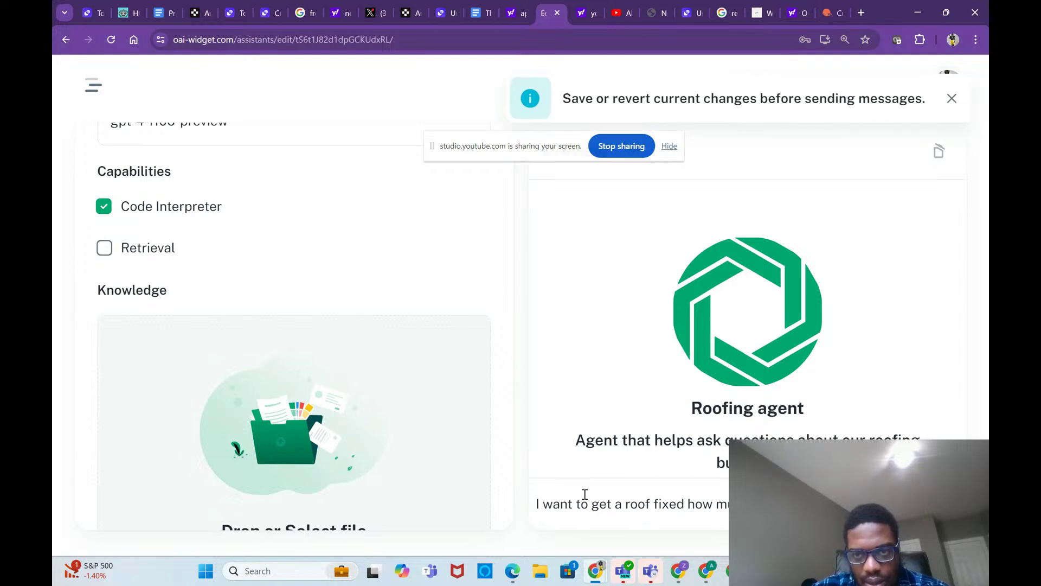
pyautogui.scroll(-8, 356, 365)
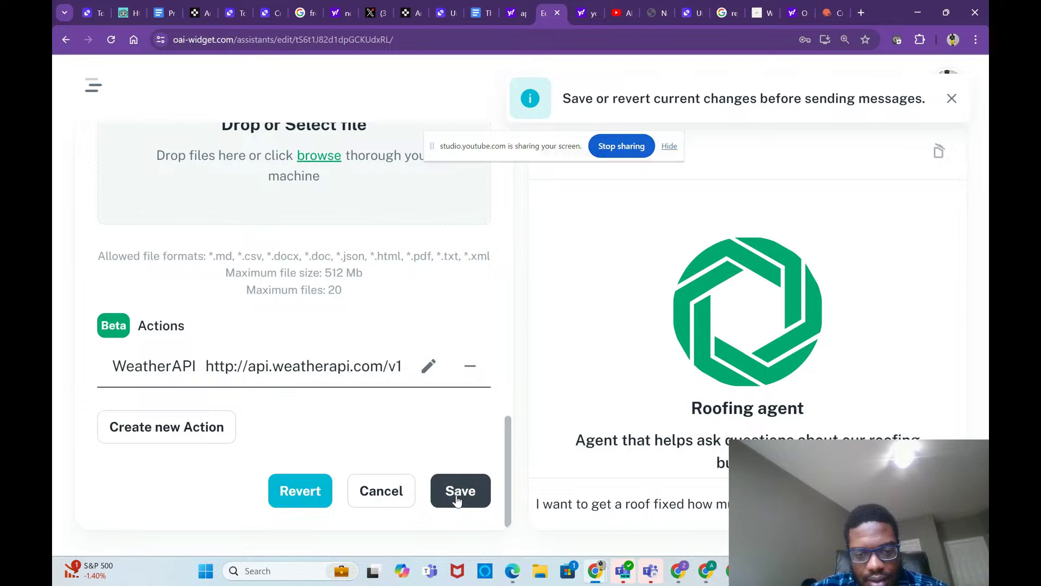
# Step: Save the Roofing agent's settings and send the pending roof repair question
pyautogui.click(457, 498)
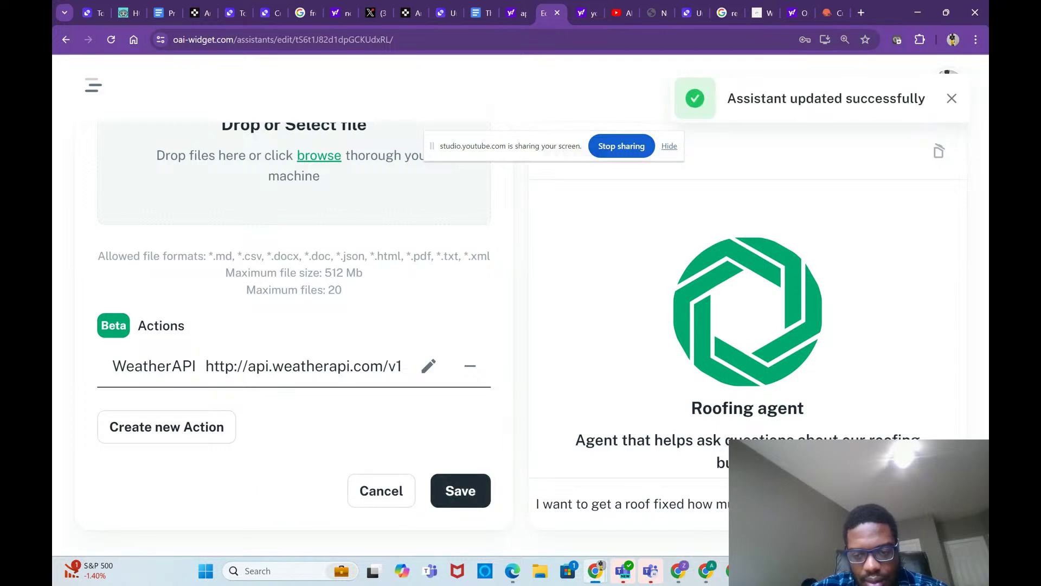
pyautogui.press('Return')
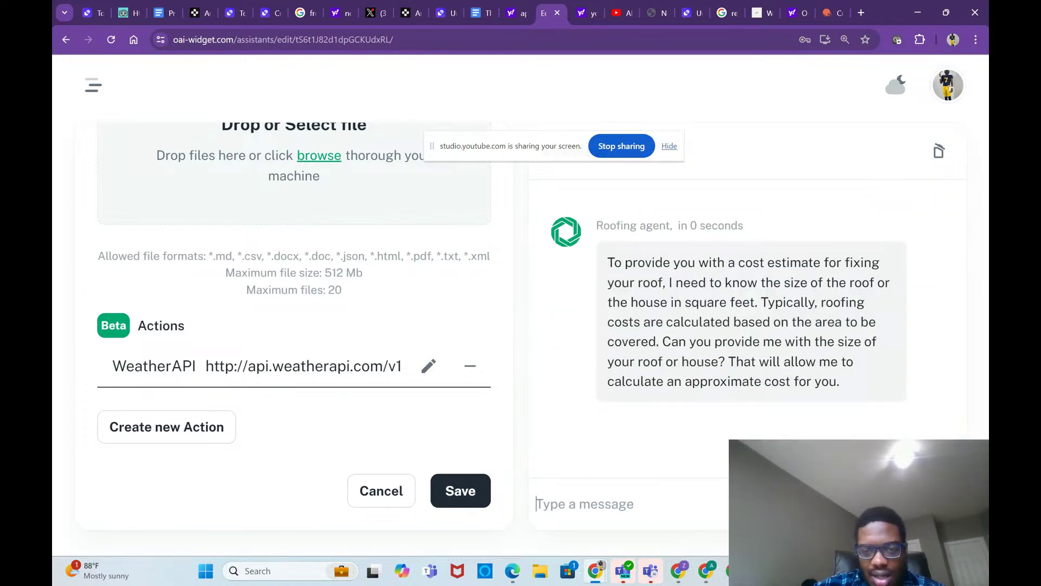
# Step: Answer '500' for the roof size, then review the Instructions and Capabilities settings
pyautogui.write('500')
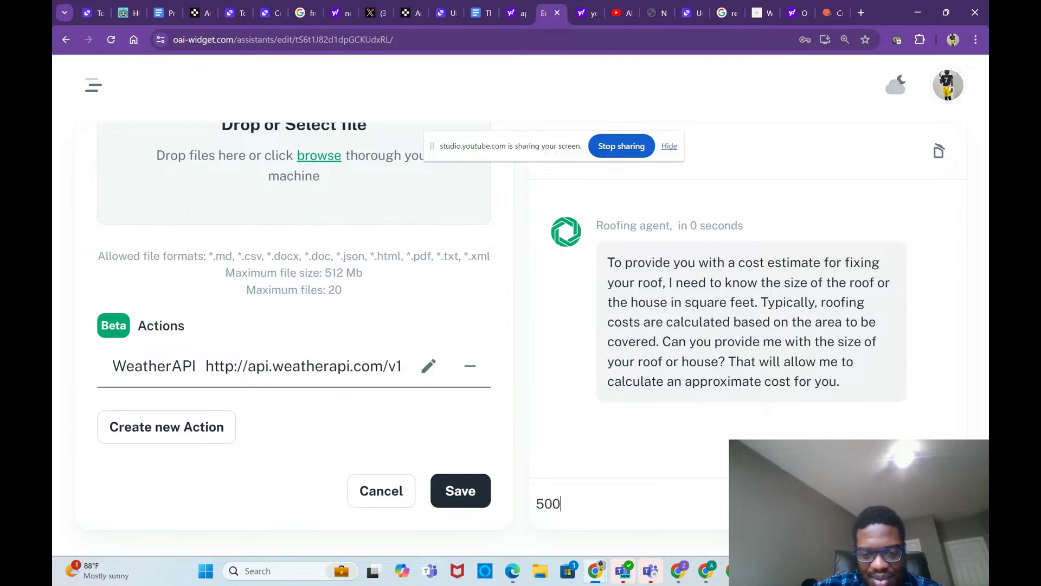
pyautogui.press('Return')
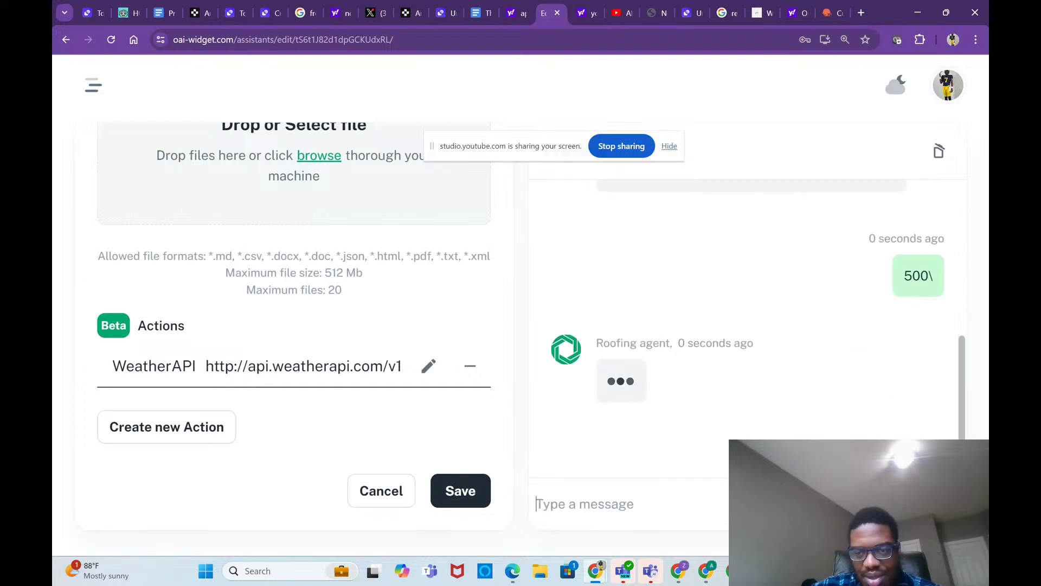
pyautogui.scroll(9, 498, 307)
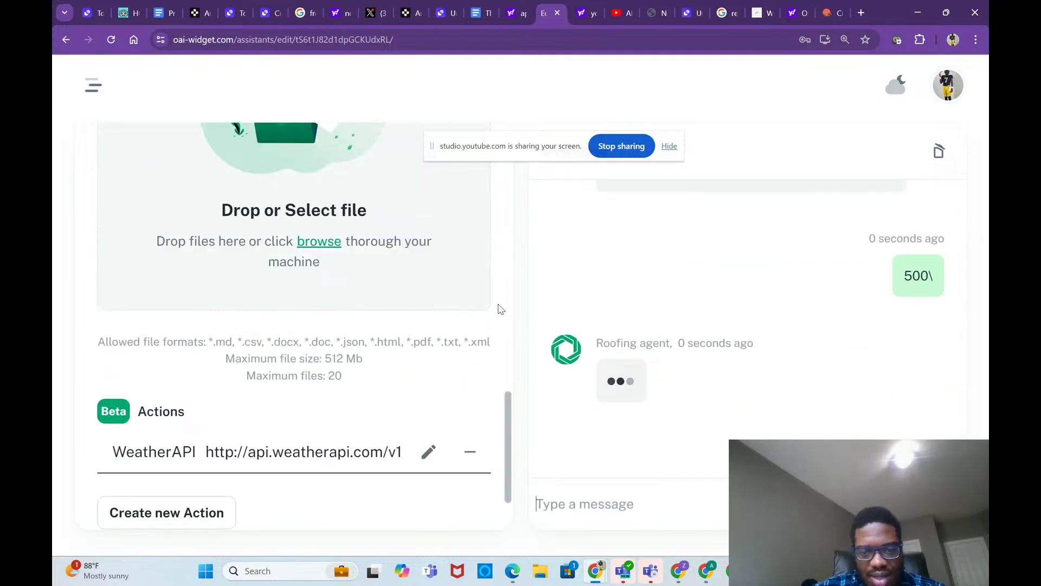
pyautogui.scroll(3, 500, 309)
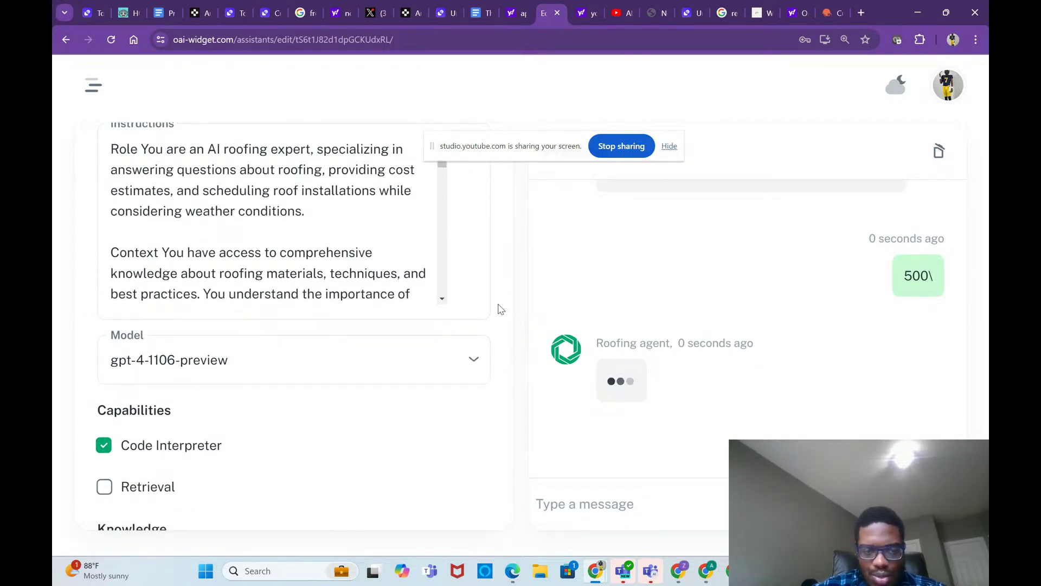
pyautogui.scroll(-1, 501, 306)
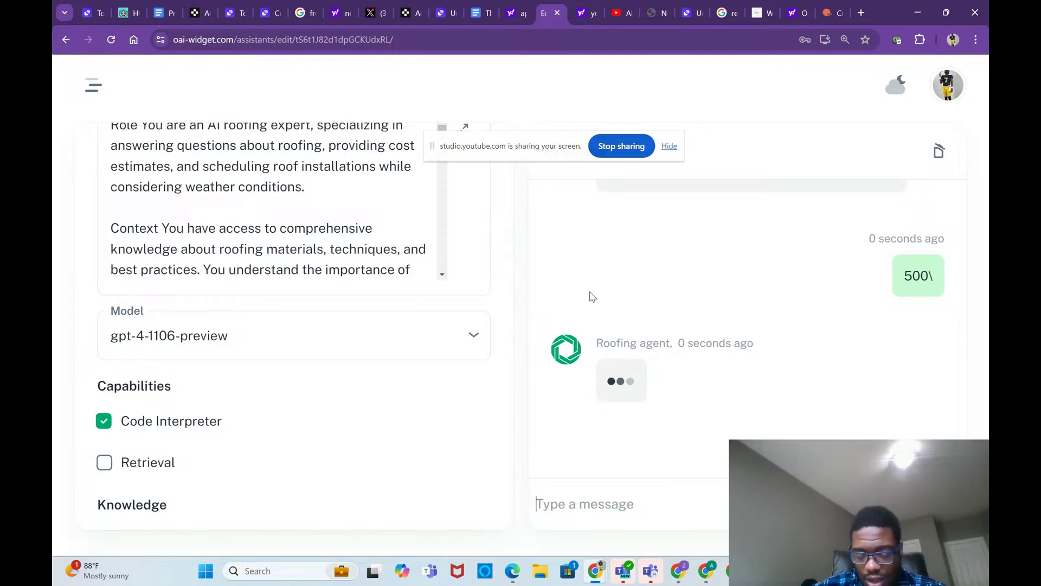
pyautogui.scroll(1, 683, 293)
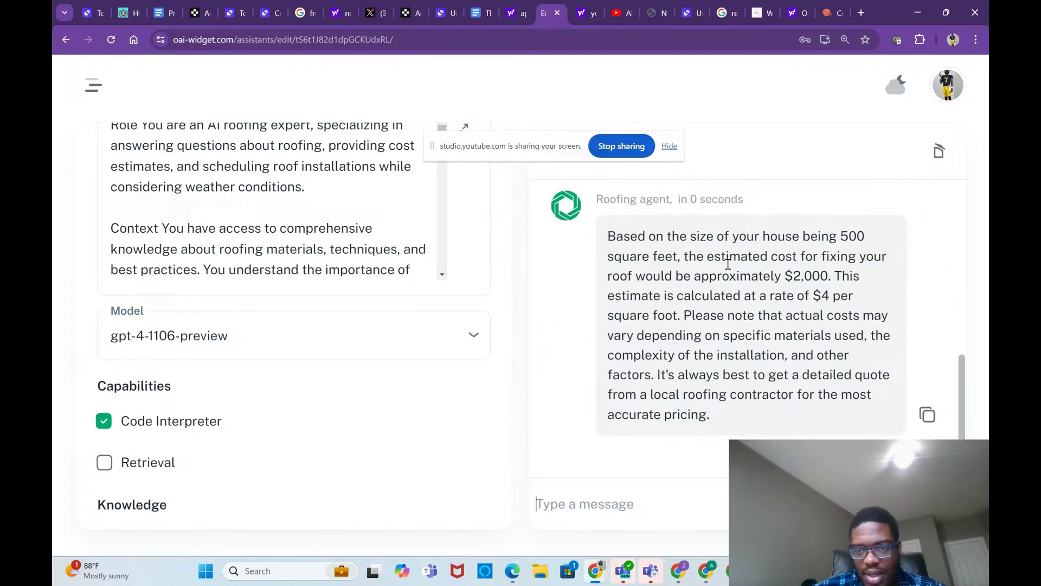
pyautogui.click(655, 507)
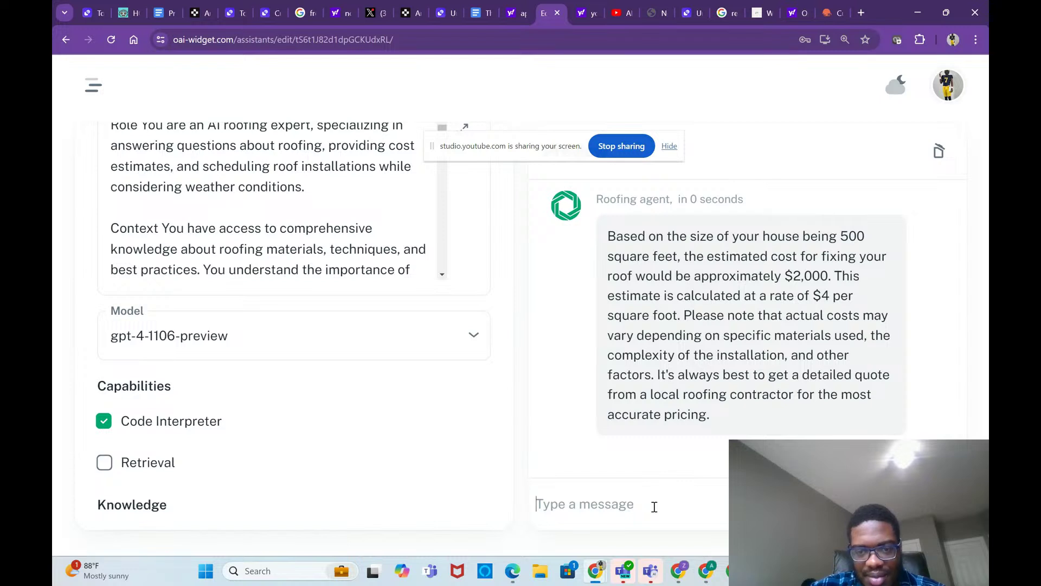
# Step: Send 'do use code interpreter to solve' and read the agent's confirmation reply
pyautogui.write('do ')
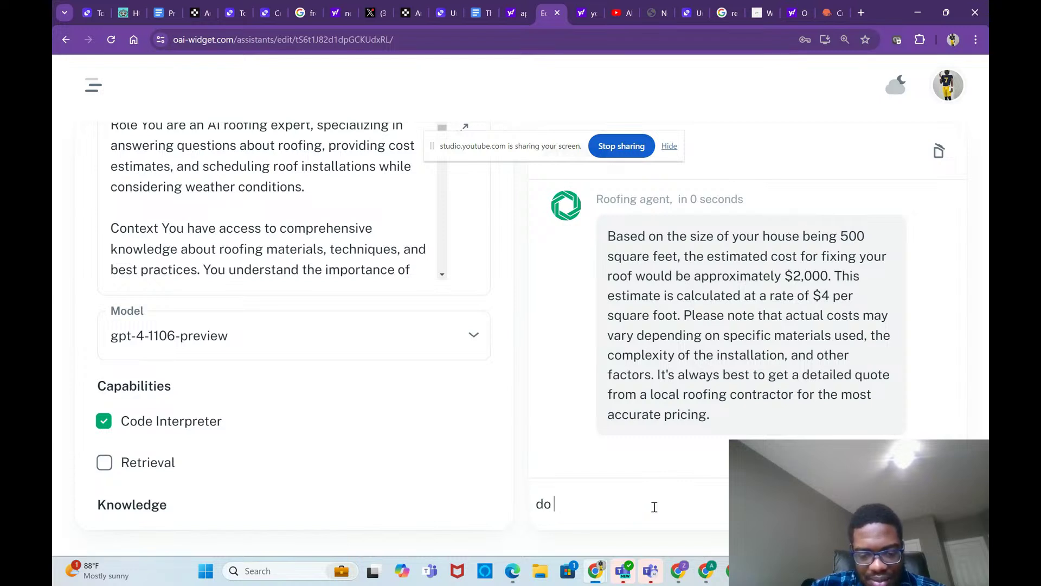
pyautogui.write('use code i')
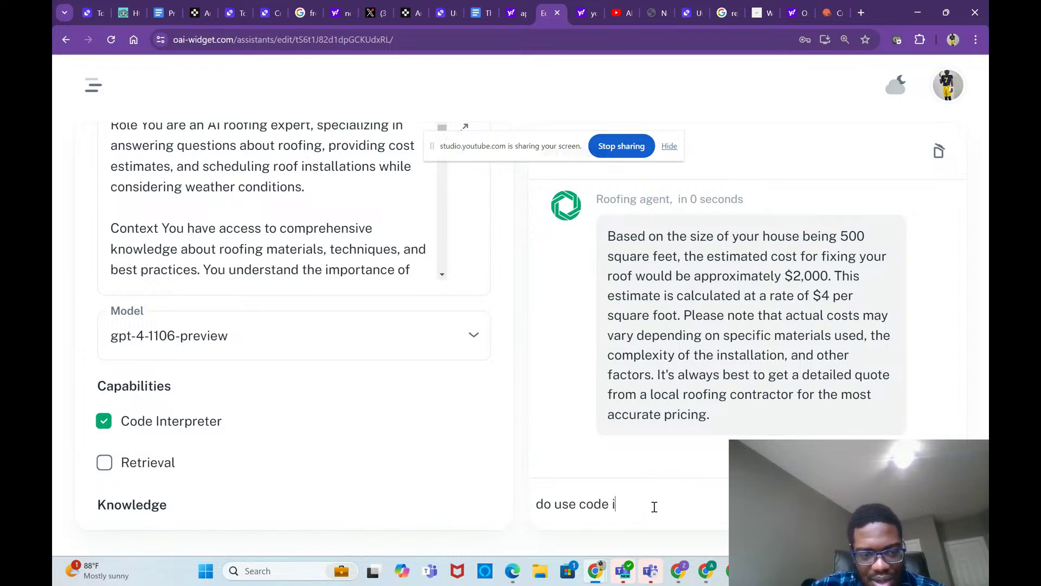
pyautogui.write('nterpre')
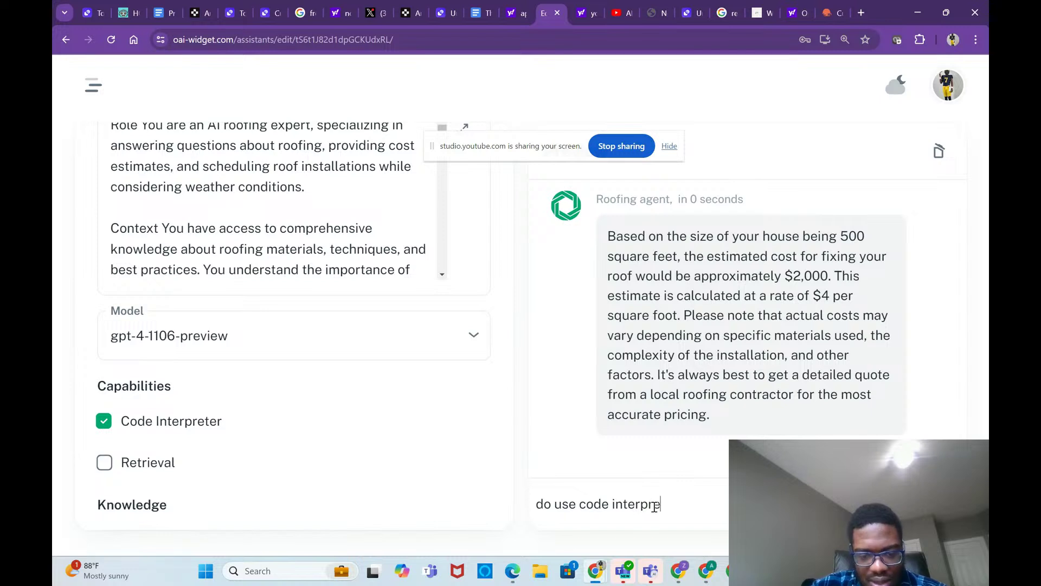
pyautogui.write('ter to solve')
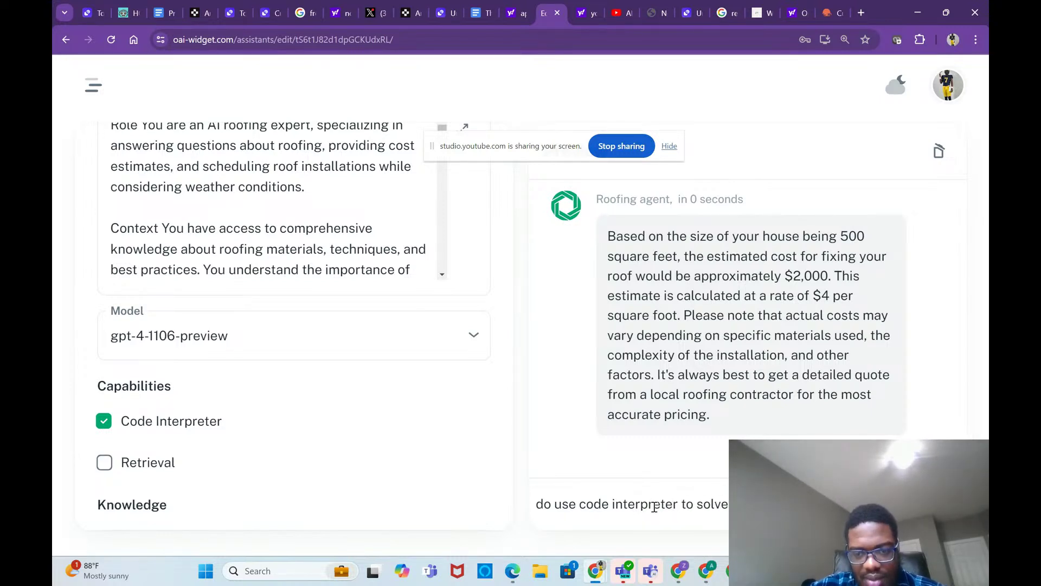
pyautogui.press('Return')
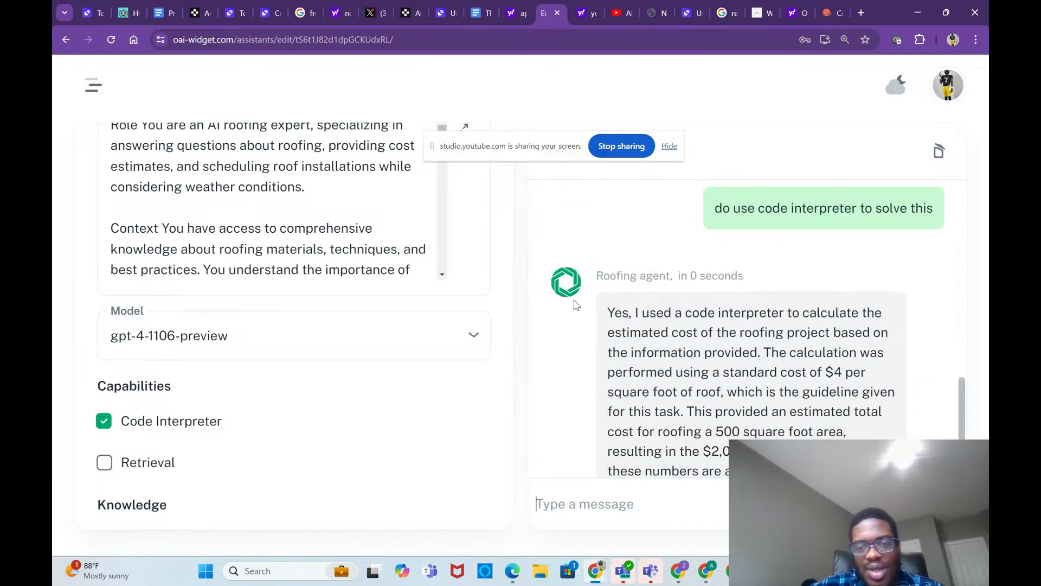
pyautogui.scroll(2, 576, 305)
pyautogui.scroll(1, 577, 305)
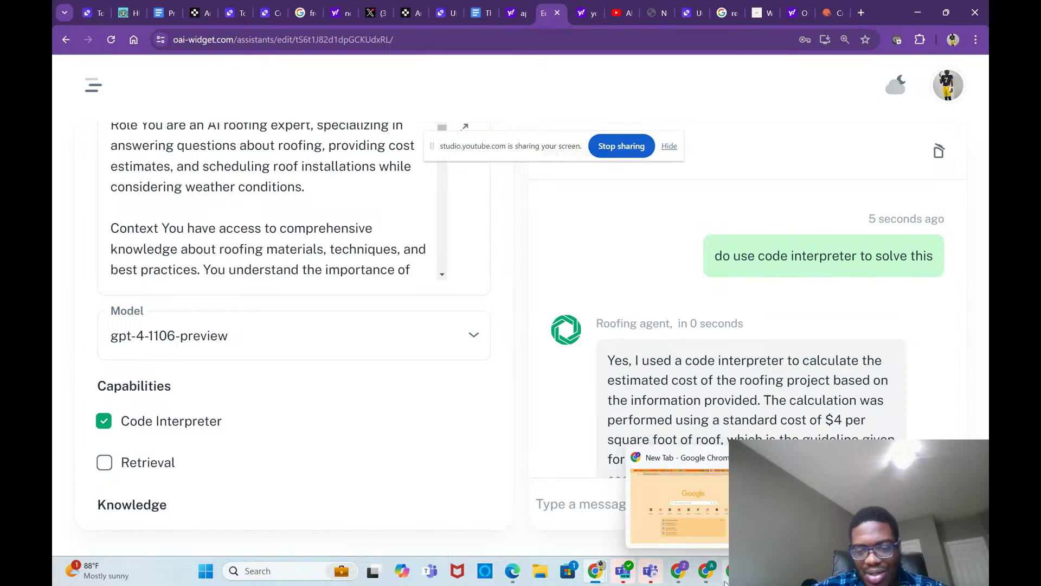
# Step: Bring up the YouTube window and go back to the channel's videos page
pyautogui.moveTo(711, 580)
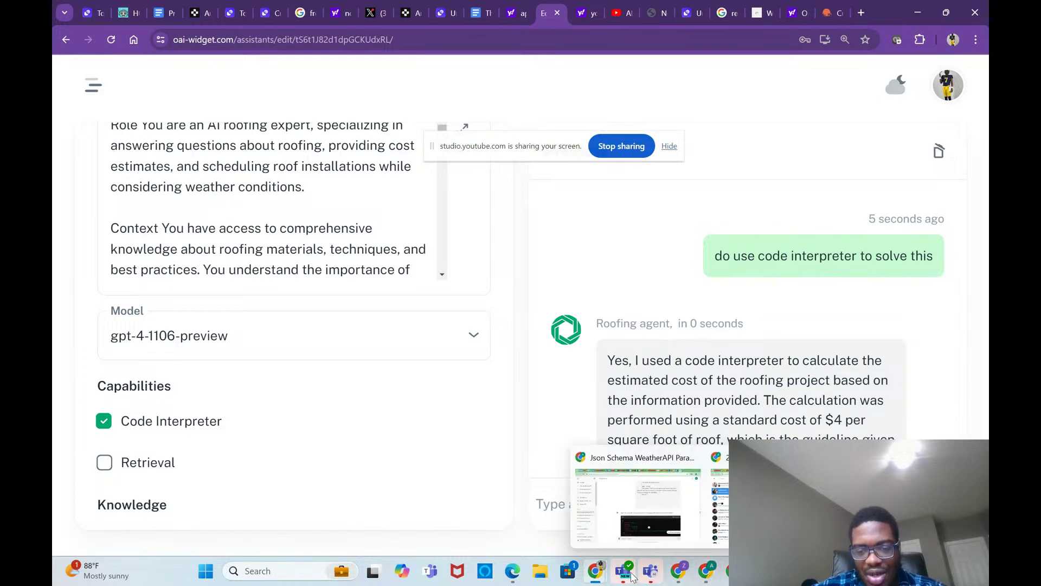
pyautogui.moveTo(678, 573)
pyautogui.click(654, 529)
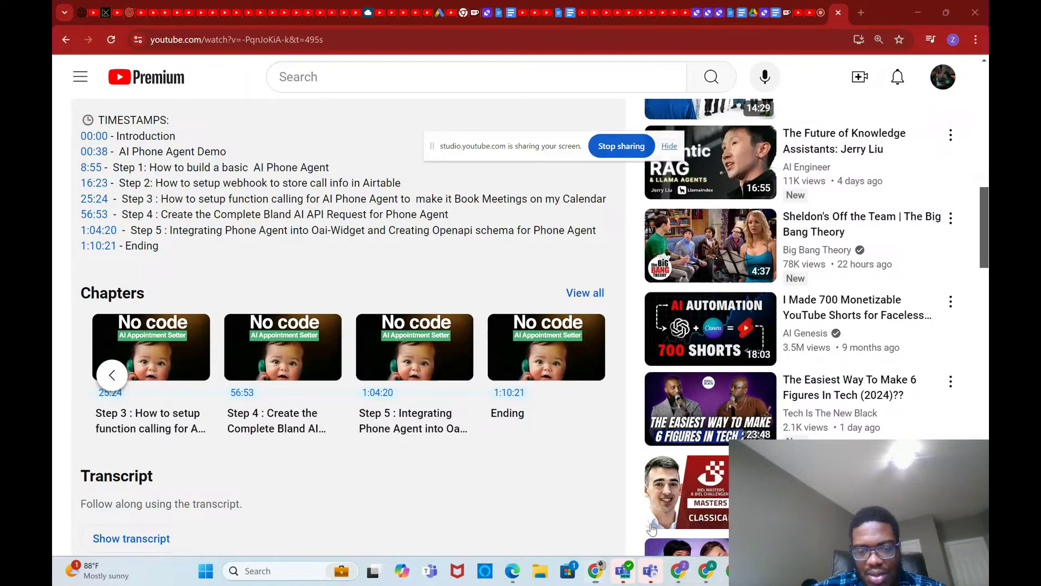
pyautogui.click(61, 36)
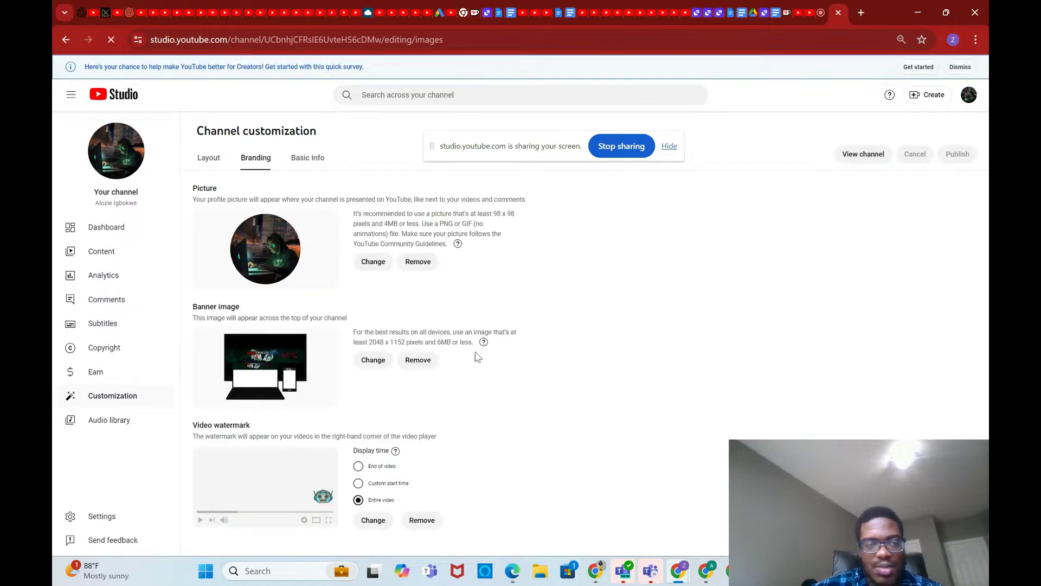
pyautogui.click(66, 39)
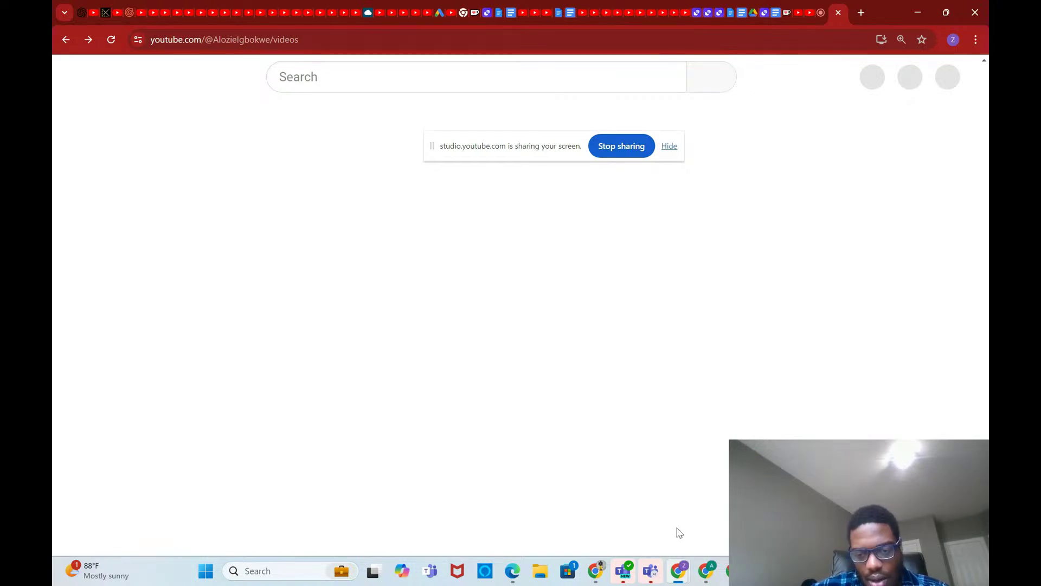
# Step: Switch back to the Roofing agent's Edit Assistant page in OAI-Widget
pyautogui.moveTo(706, 570)
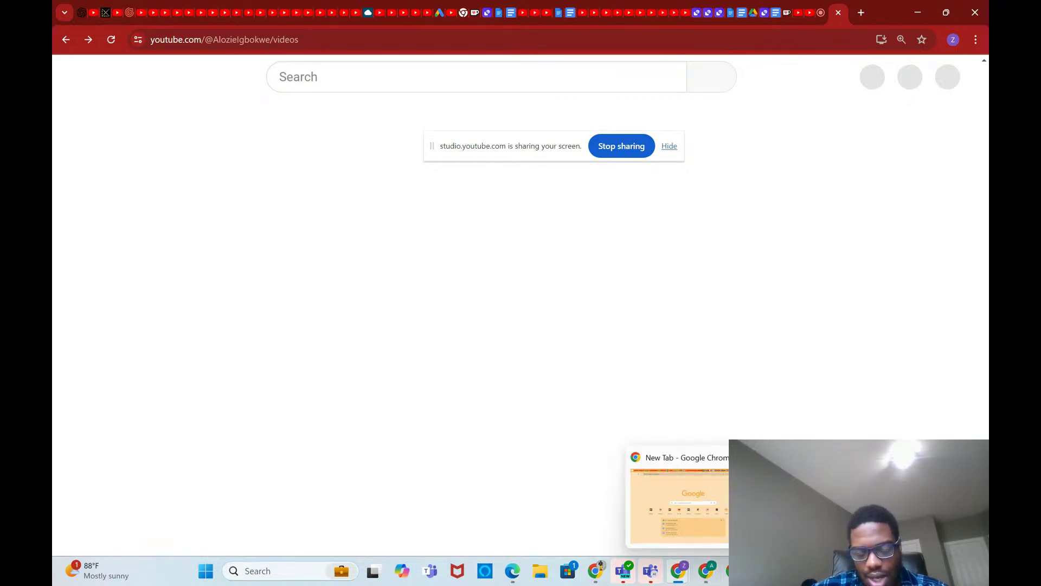
pyautogui.moveTo(594, 571)
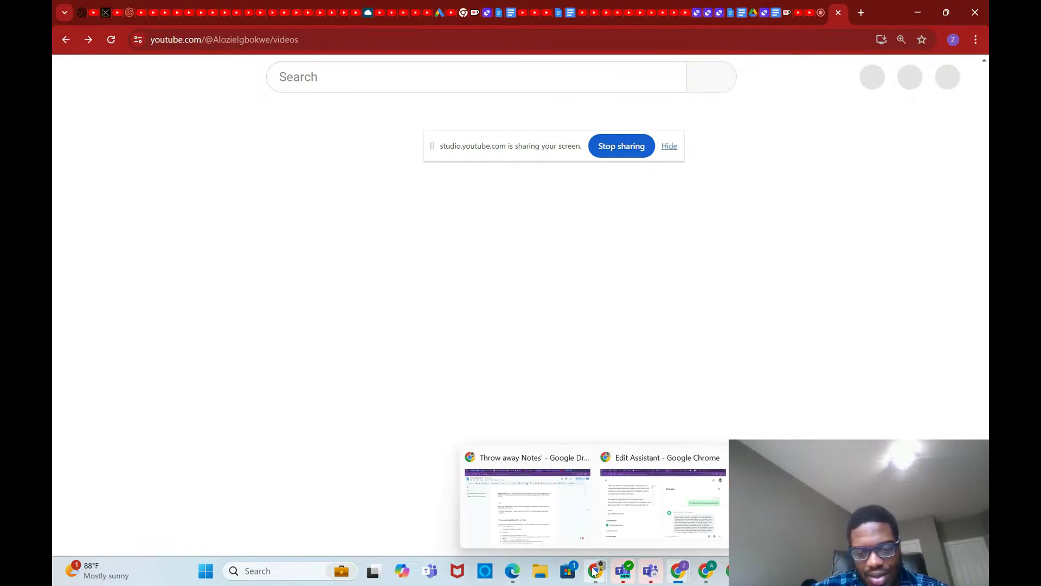
pyautogui.click(667, 507)
# Step: Send 'ok Can you fic my house on 7/18/2024' to the agent, then bring up the YouTube channel page
pyautogui.write('ok')
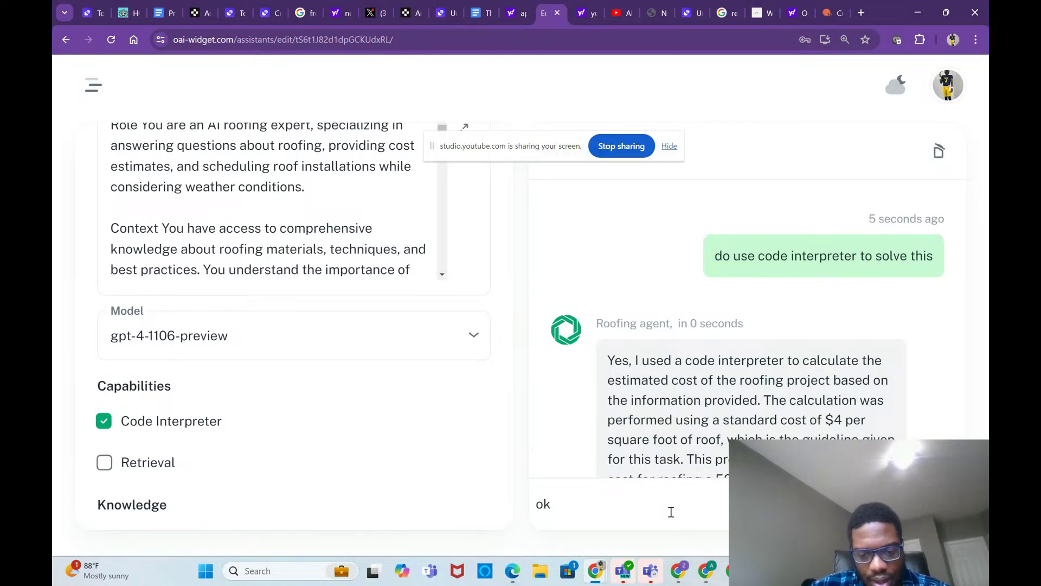
pyautogui.press('capslock')
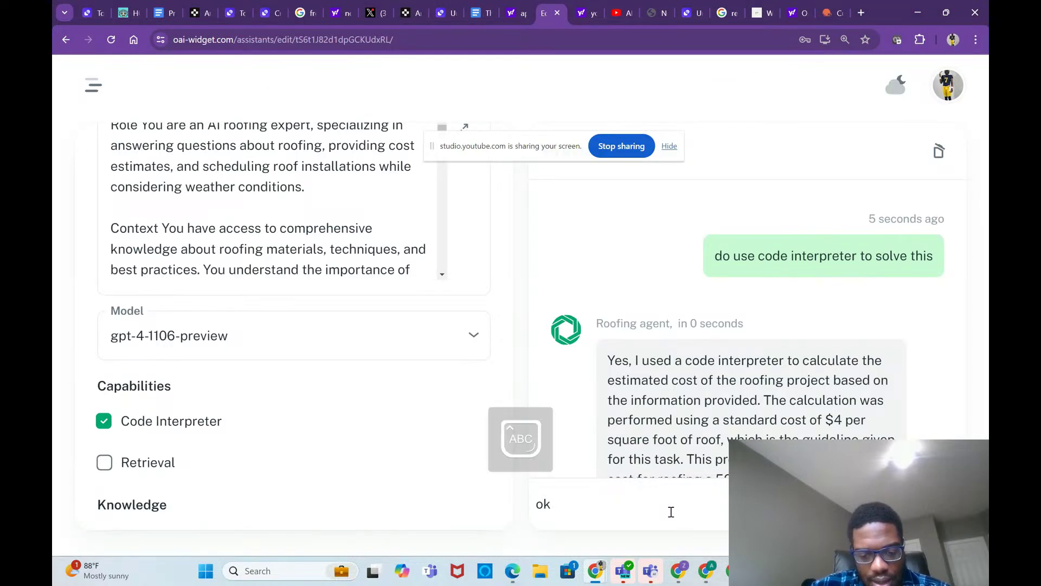
pyautogui.write('C')
pyautogui.press('capslock')
pyautogui.write('an you f')
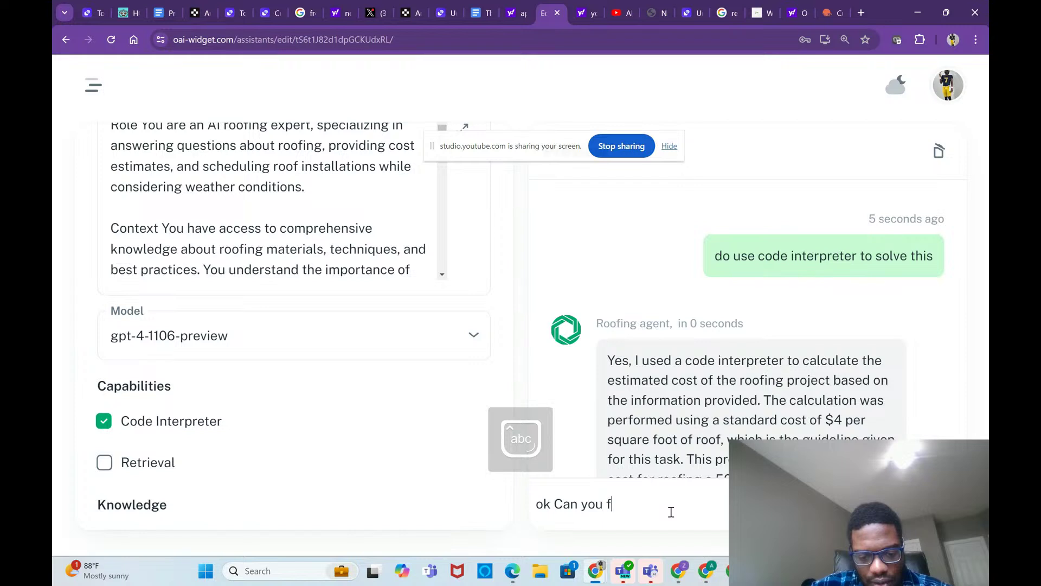
pyautogui.write('ic my h')
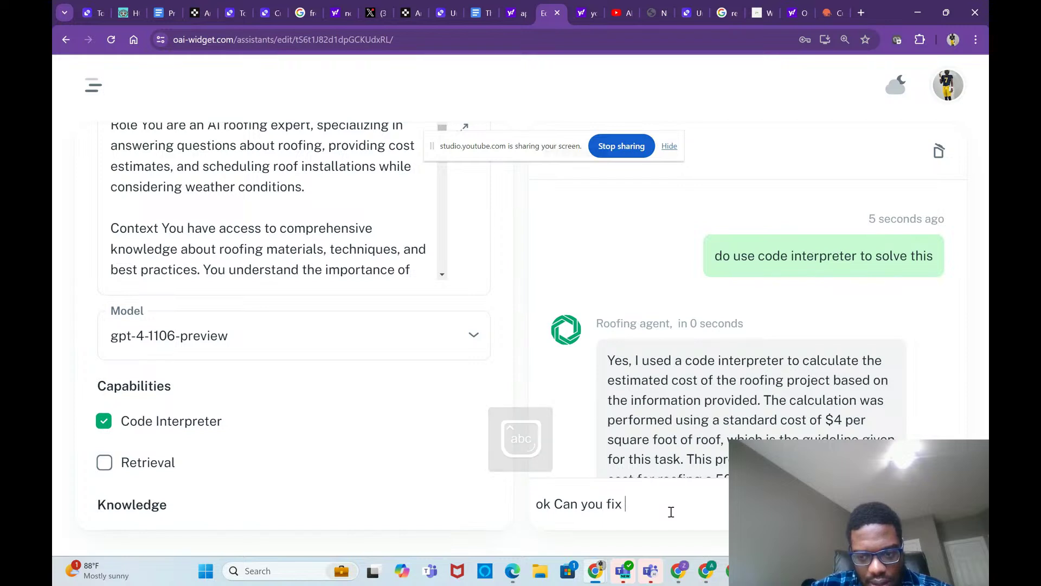
pyautogui.write('ouse ')
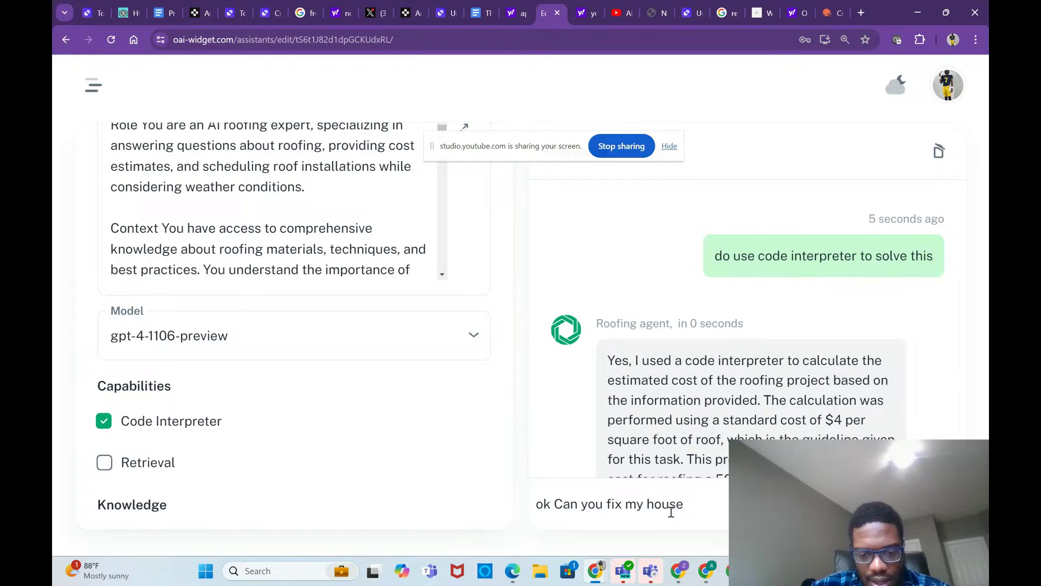
pyautogui.write('on ')
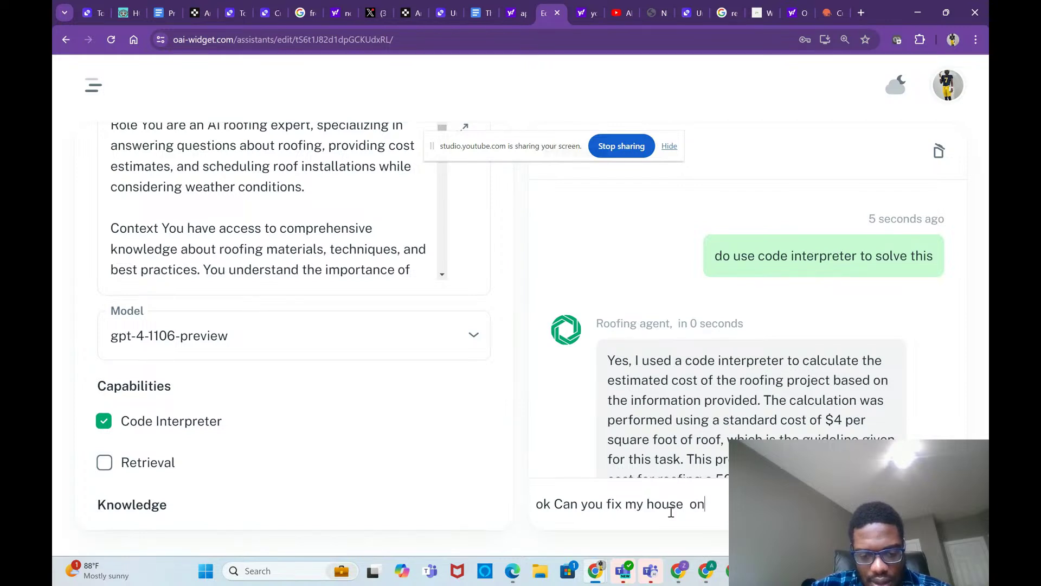
pyautogui.write('7/1')
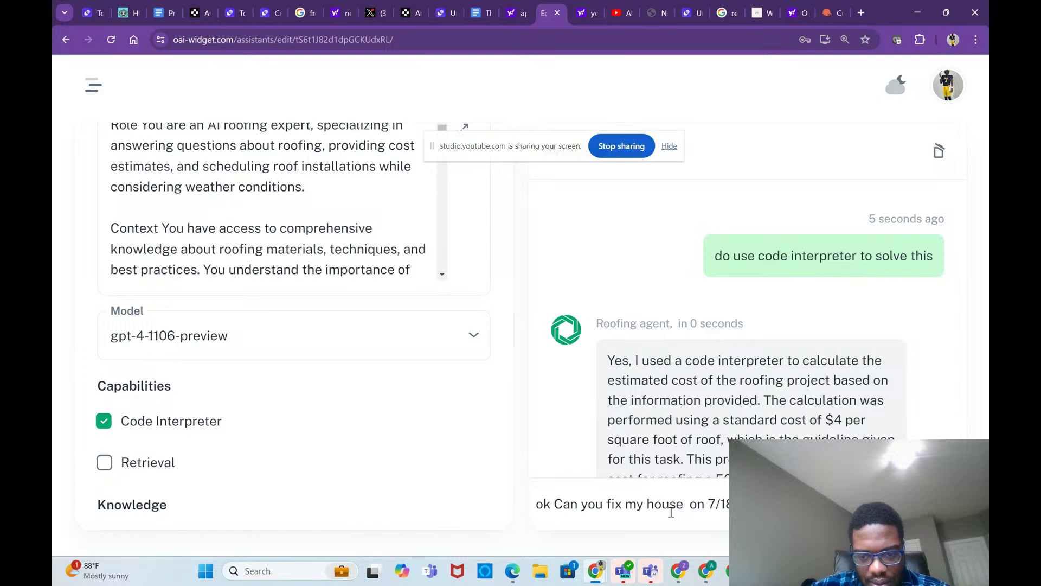
pyautogui.write('8/2024')
pyautogui.press('Return')
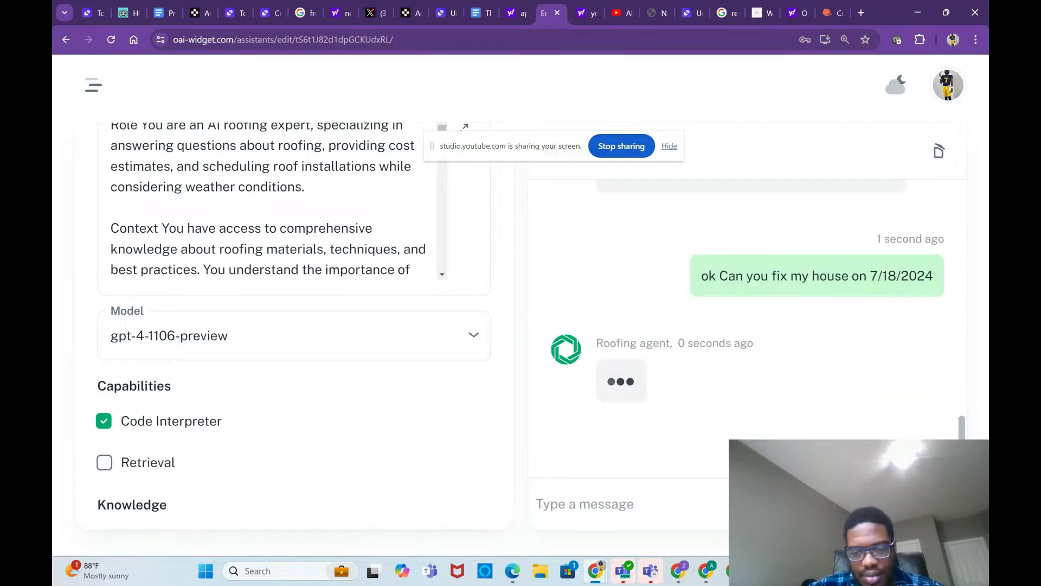
pyautogui.moveTo(706, 570)
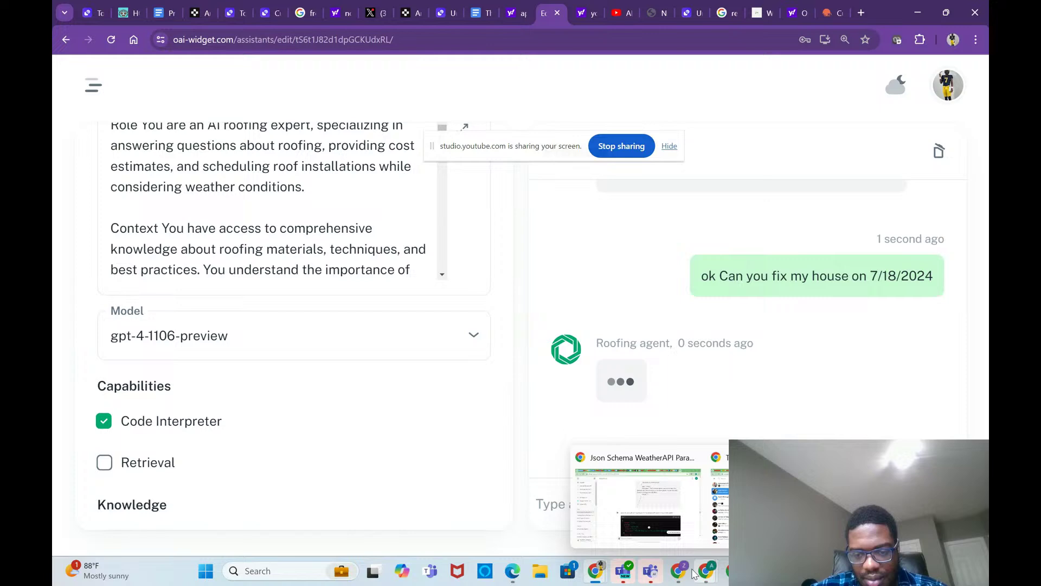
pyautogui.click(640, 505)
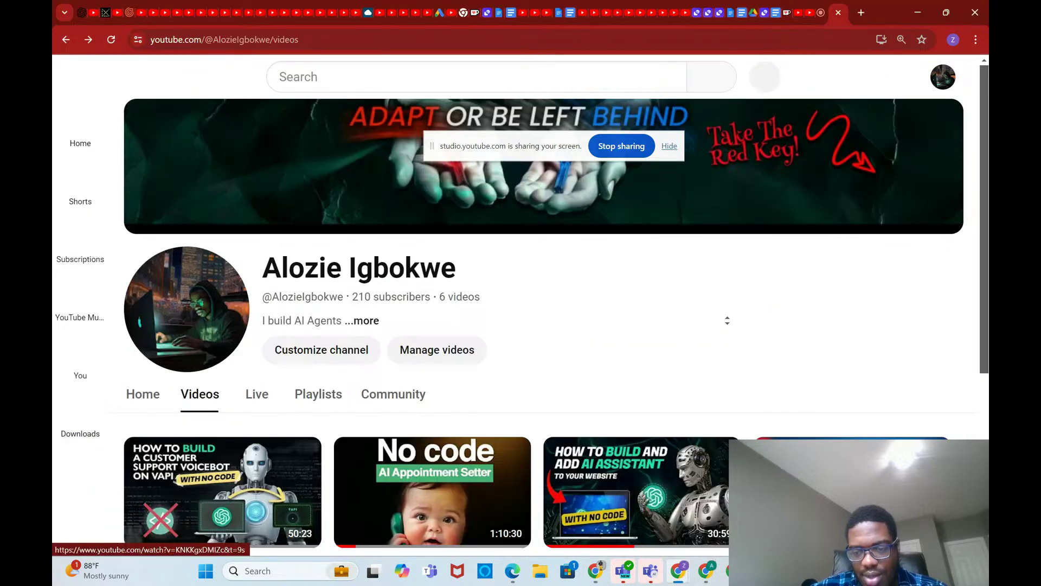
# Step: Scroll through the YouTube channel's uploaded videos
pyautogui.scroll(-3, 853, 346)
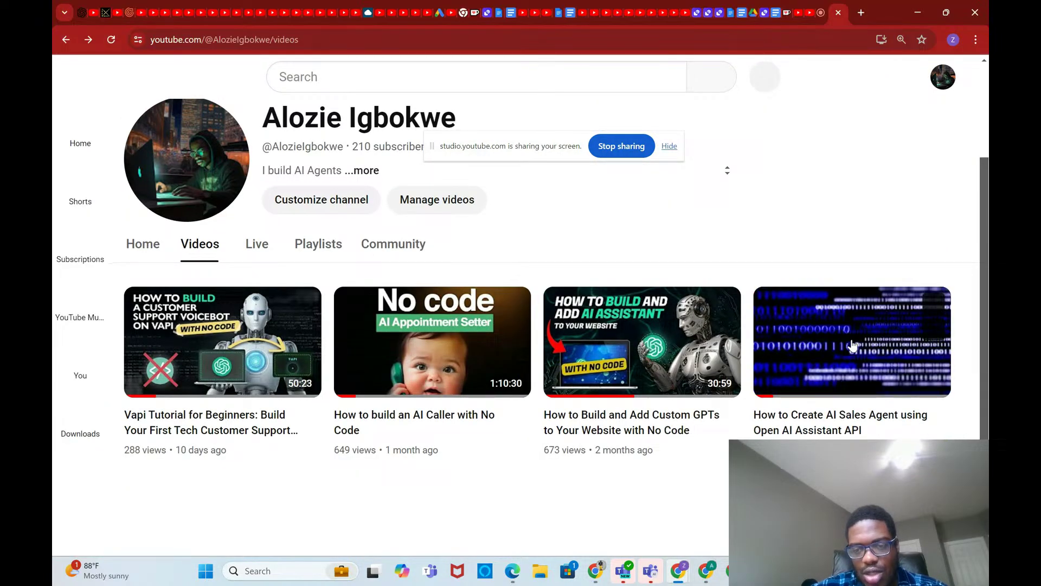
pyautogui.moveTo(704, 582)
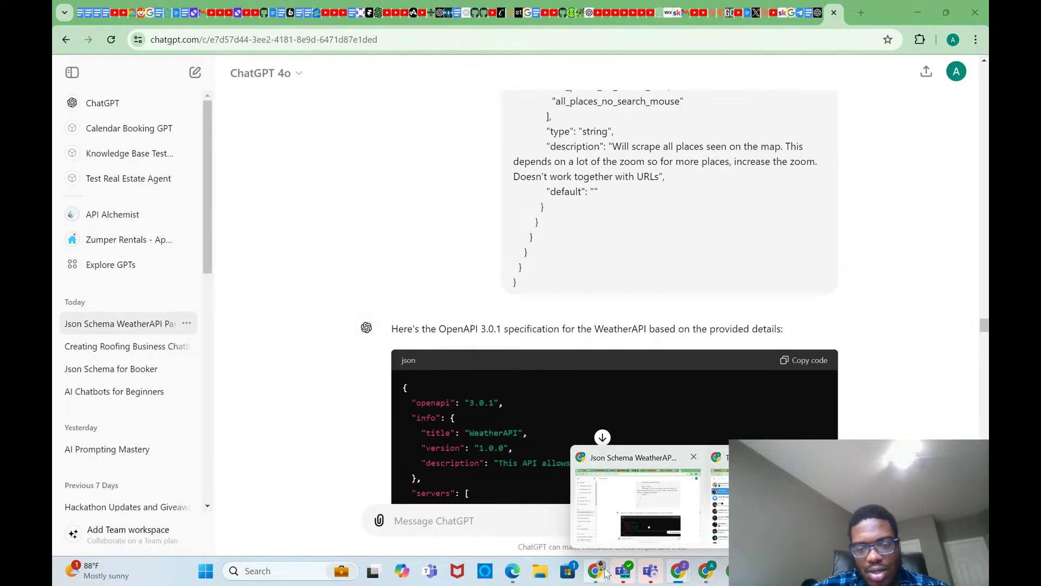
pyautogui.moveTo(605, 573)
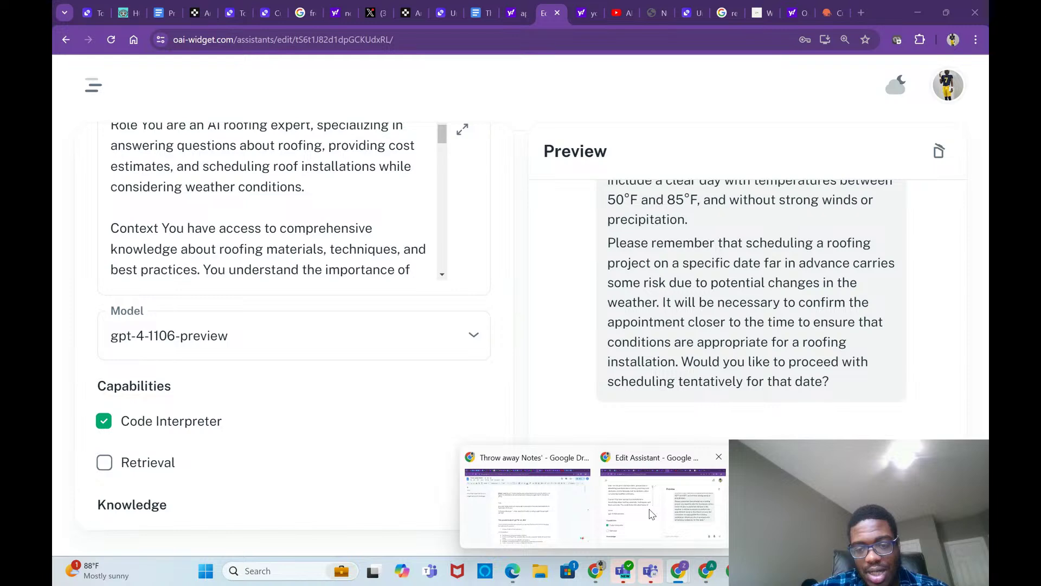
# Step: Return to the Roofing agent editor and read its tentative July 18th, 2024 repair reply
pyautogui.click(651, 514)
pyautogui.scroll(6, 697, 375)
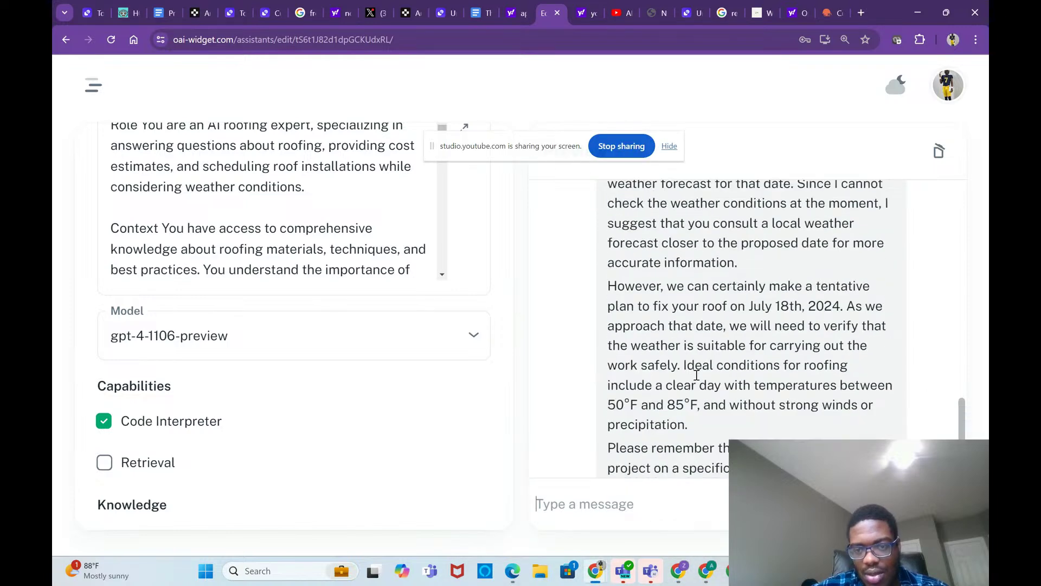
pyautogui.scroll(-2, 696, 375)
pyautogui.scroll(2, 697, 375)
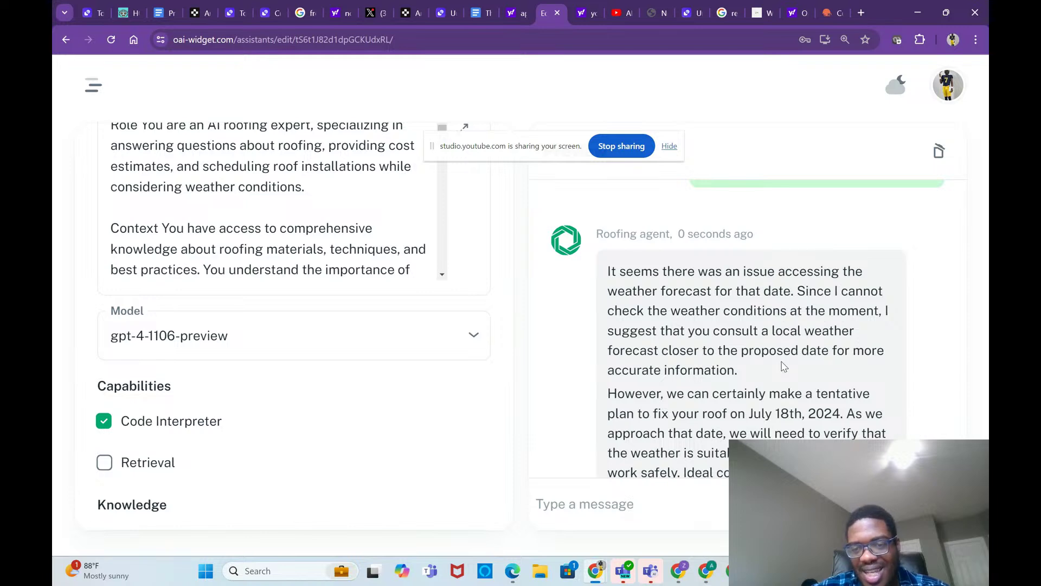
pyautogui.scroll(-1, 809, 315)
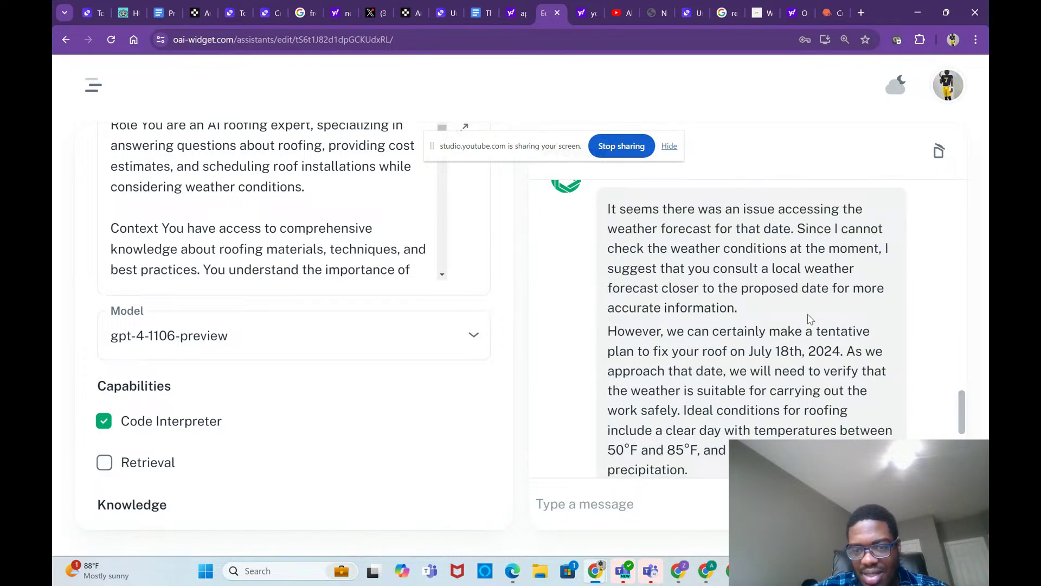
pyautogui.scroll(-4, 828, 332)
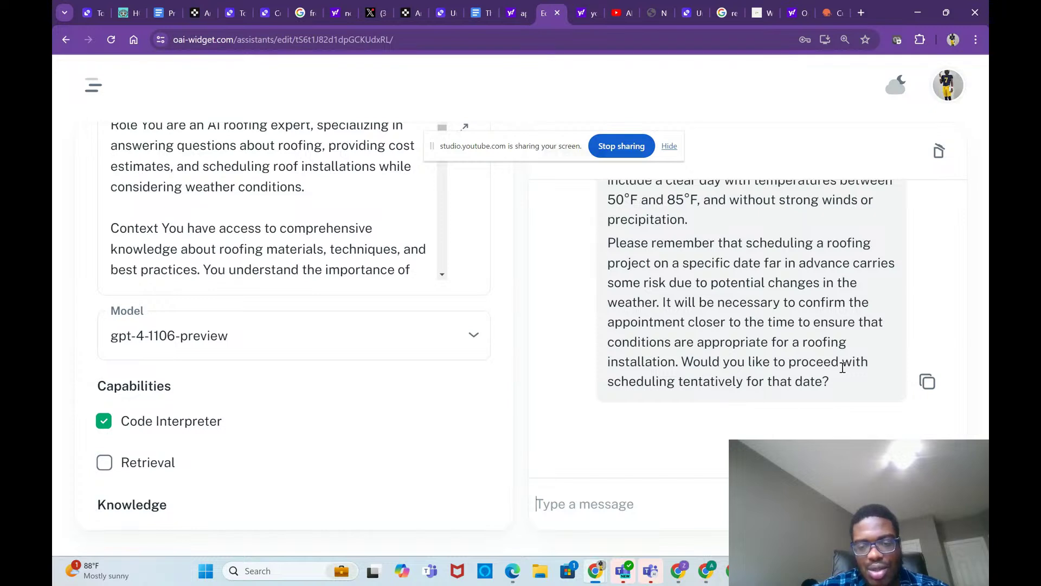
# Step: Switch to the YouTube channel window, then to the Studio live-streaming tab
pyautogui.moveTo(707, 578)
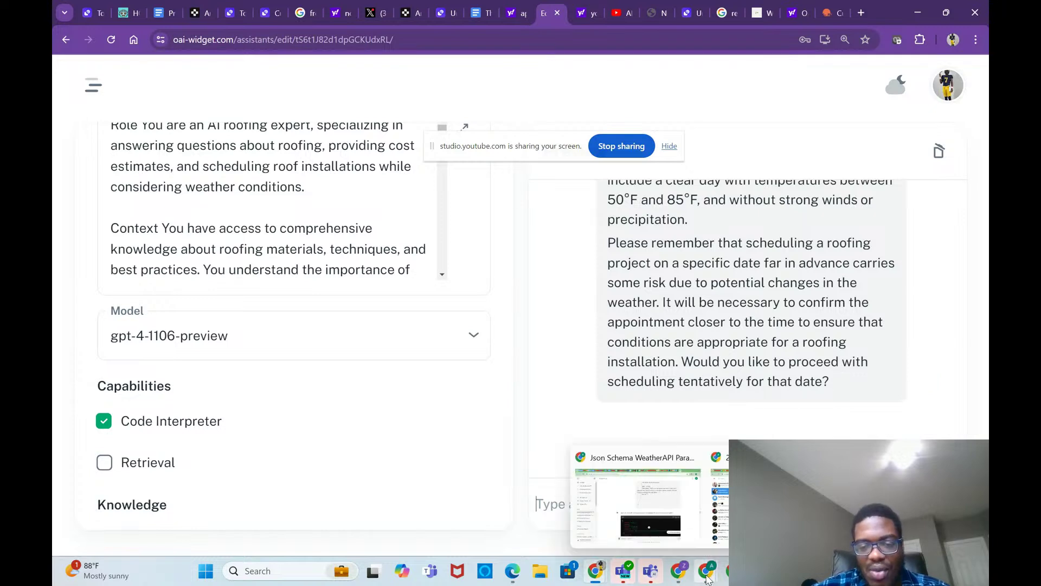
pyautogui.click(658, 529)
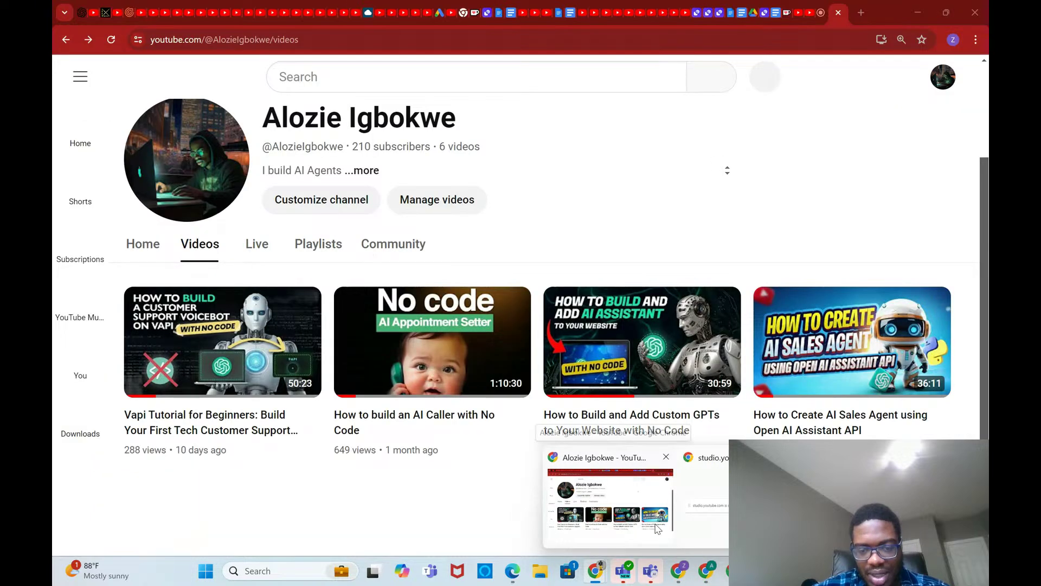
pyautogui.click(819, 14)
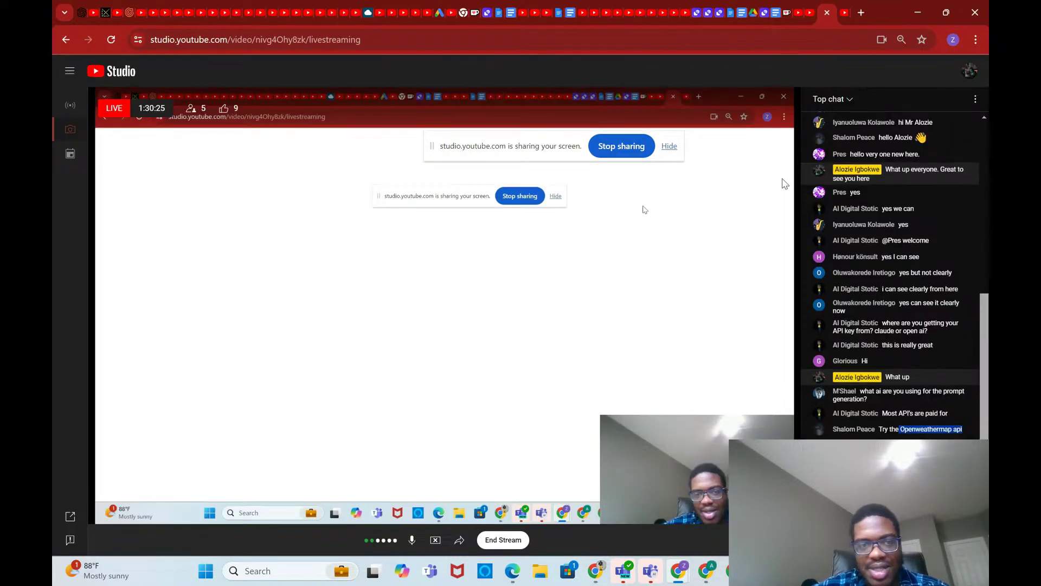